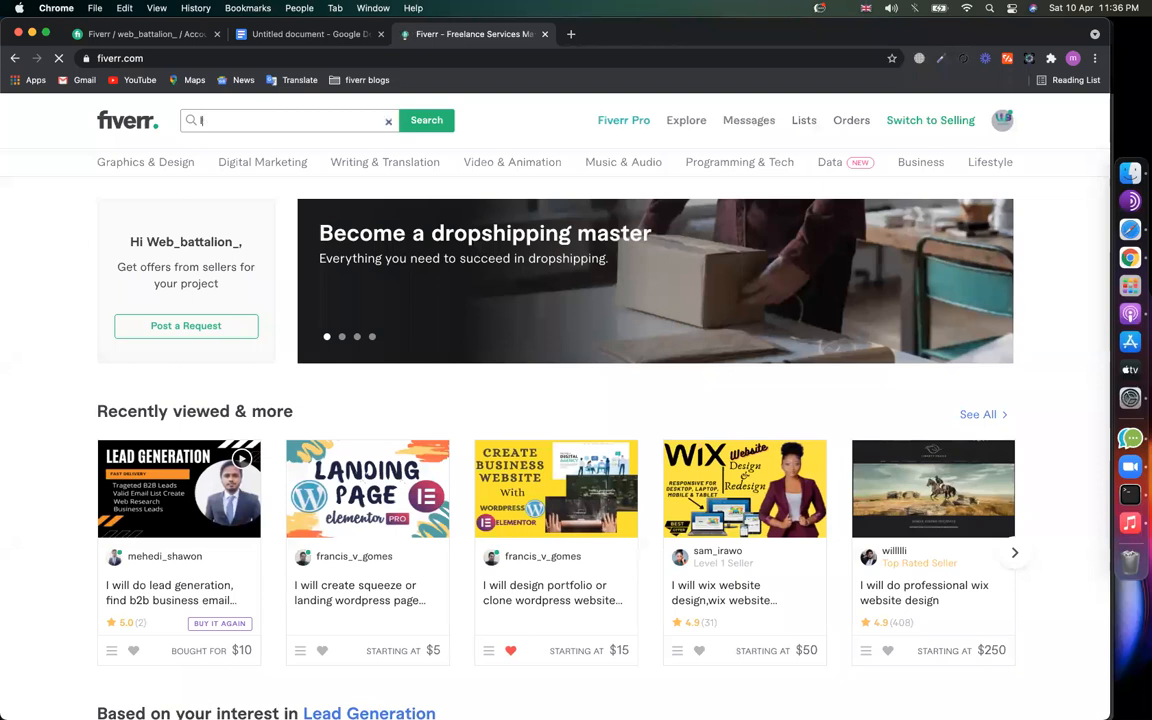
Step: Search Fiverr for 'landing pages', scroll through the 18,310 gig results, then open a blank tab
text(ges)
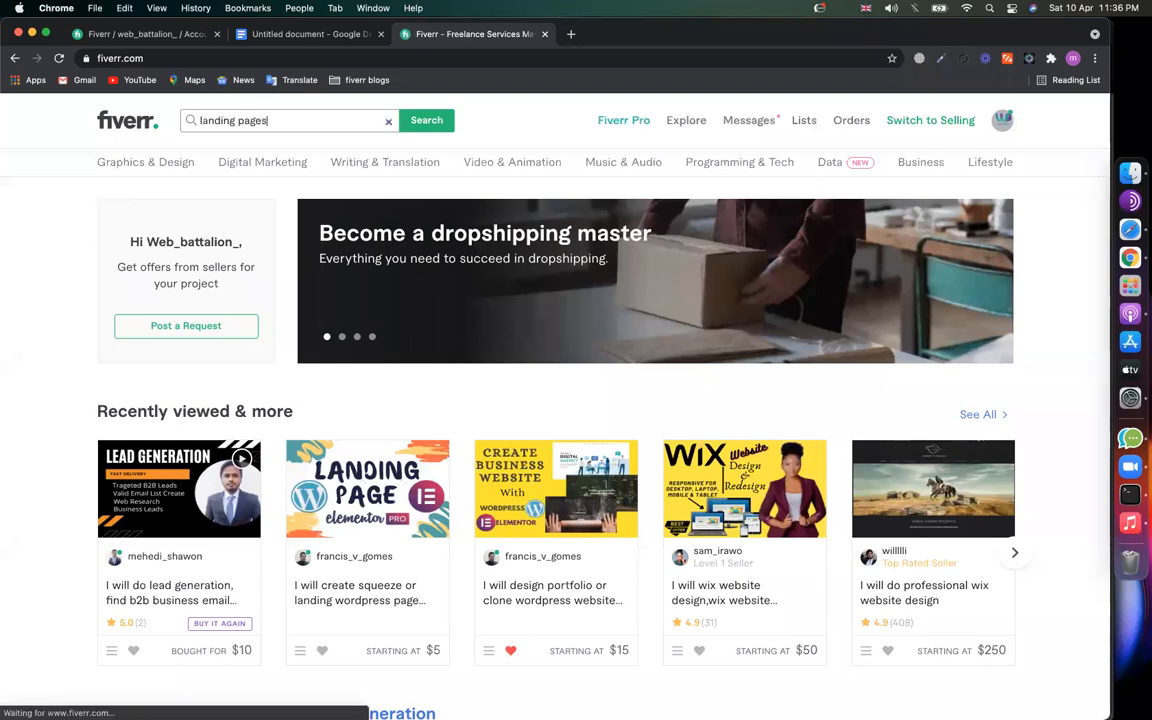
key(Return)
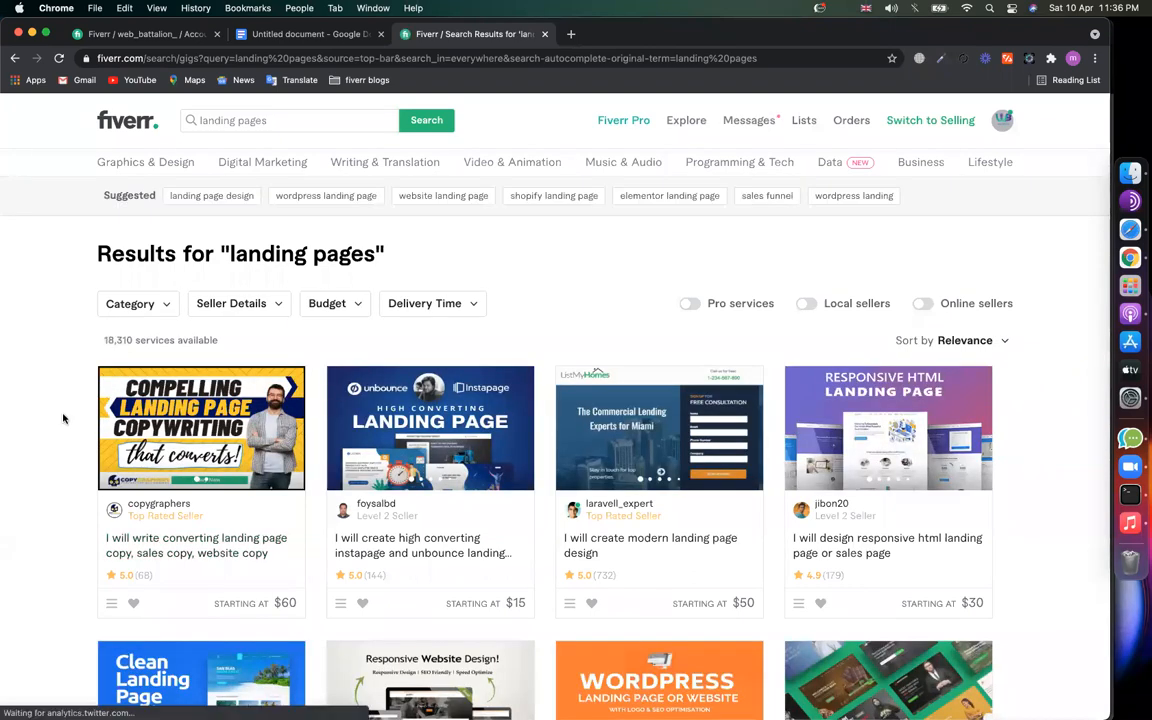
scroll(63, 418, down, 3)
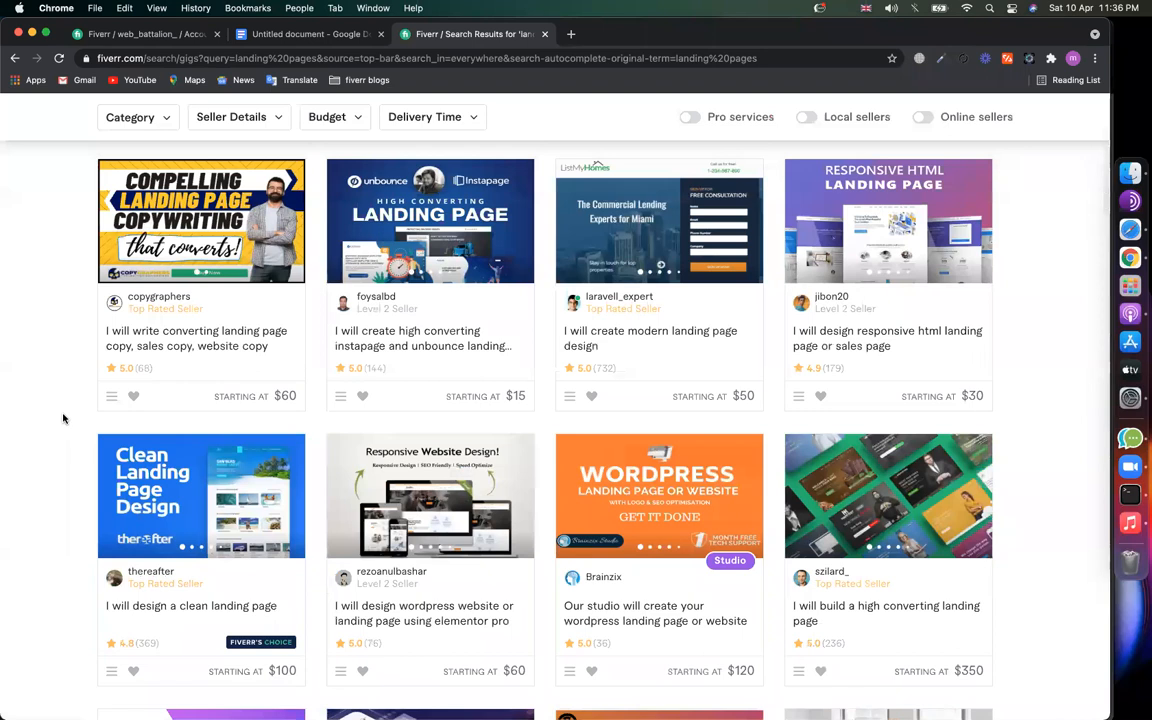
scroll(773, 333, down, 15)
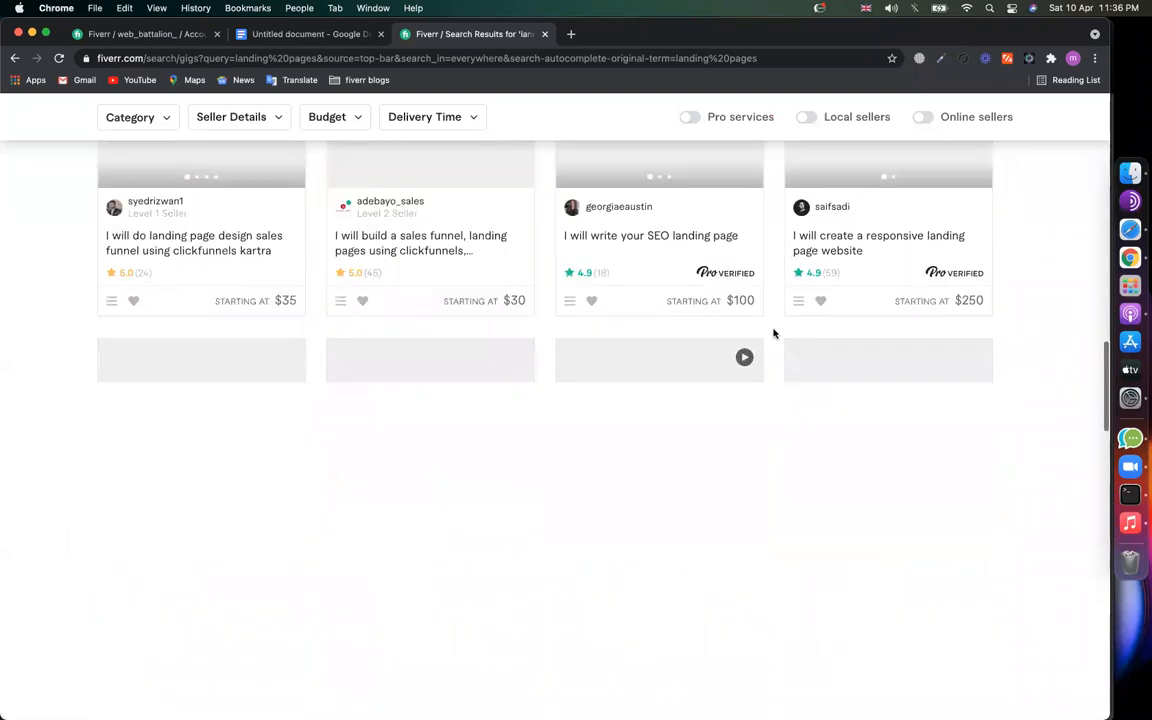
scroll(773, 333, down, 10)
scroll(771, 332, up, 10)
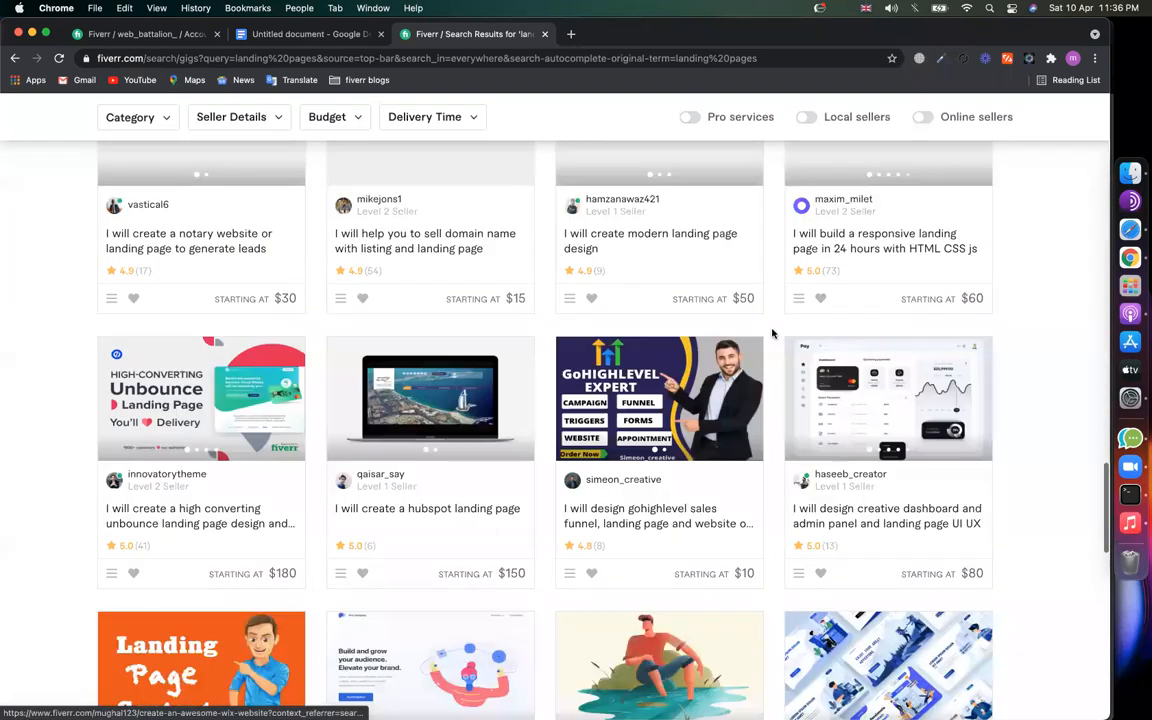
scroll(587, 366, up, 20)
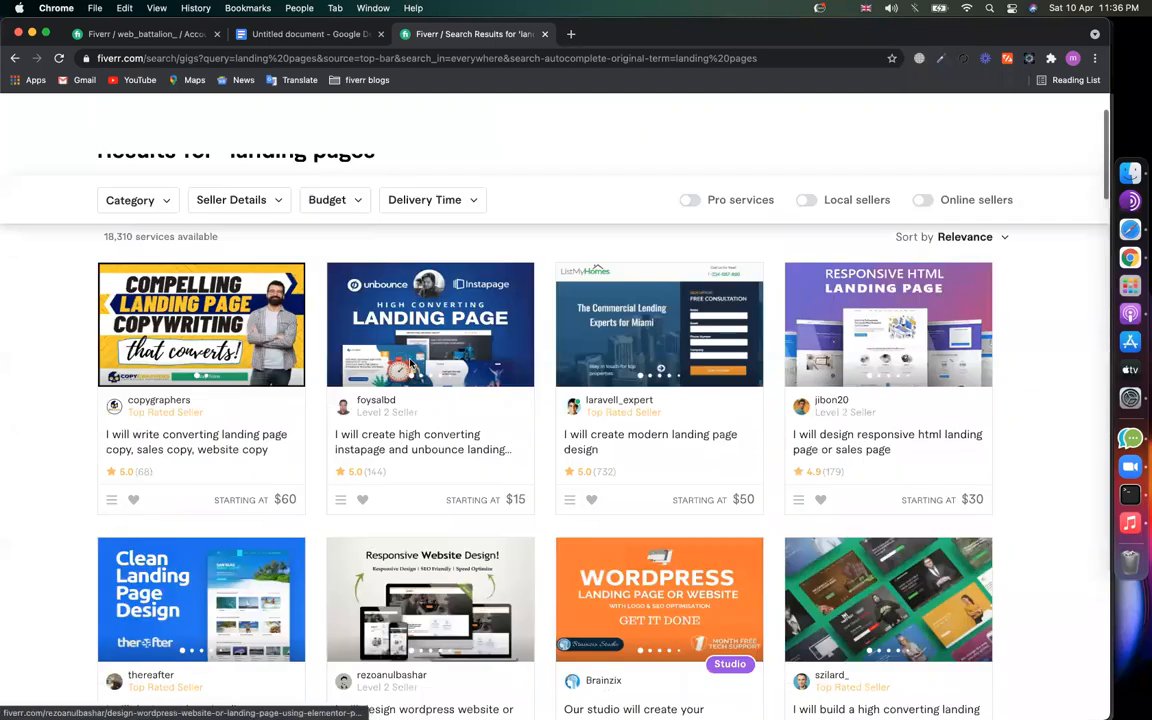
scroll(547, 569, down, 20)
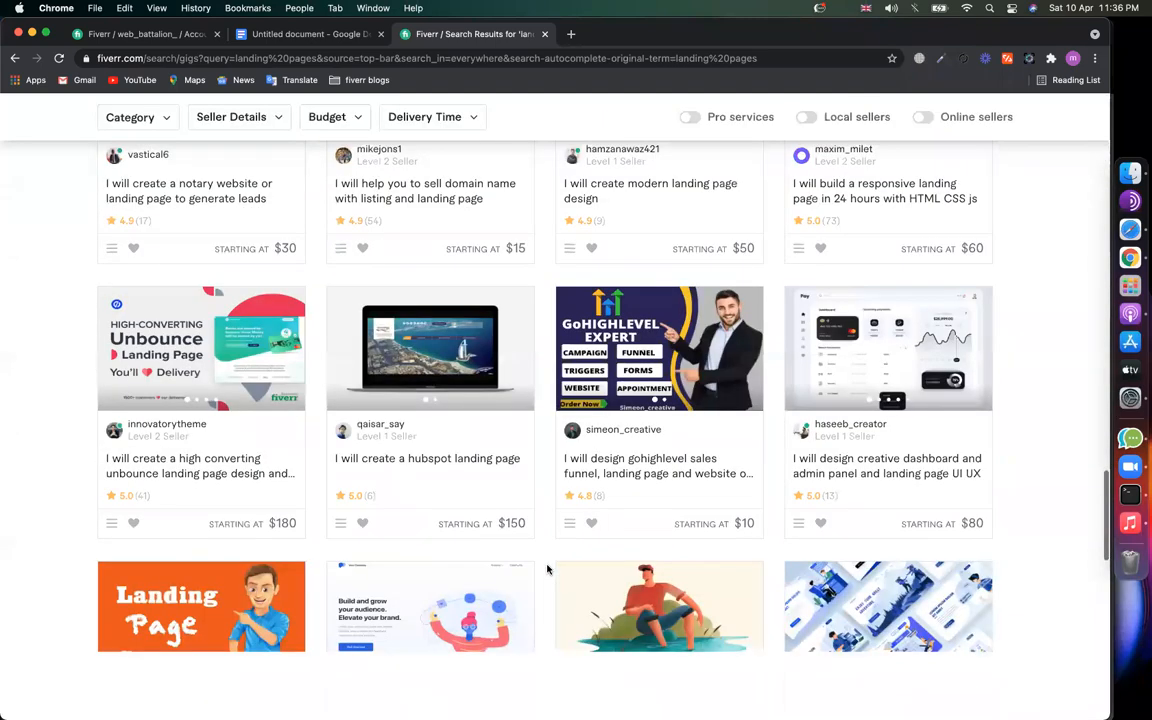
scroll(545, 568, up, 5)
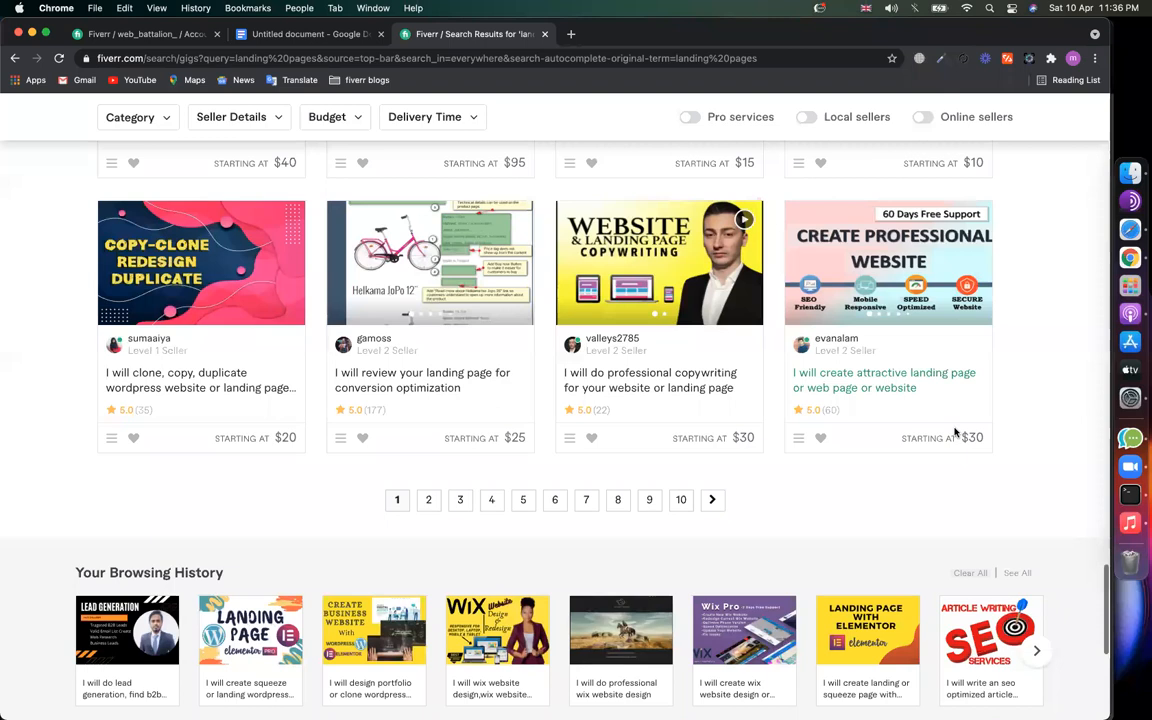
click(571, 34)
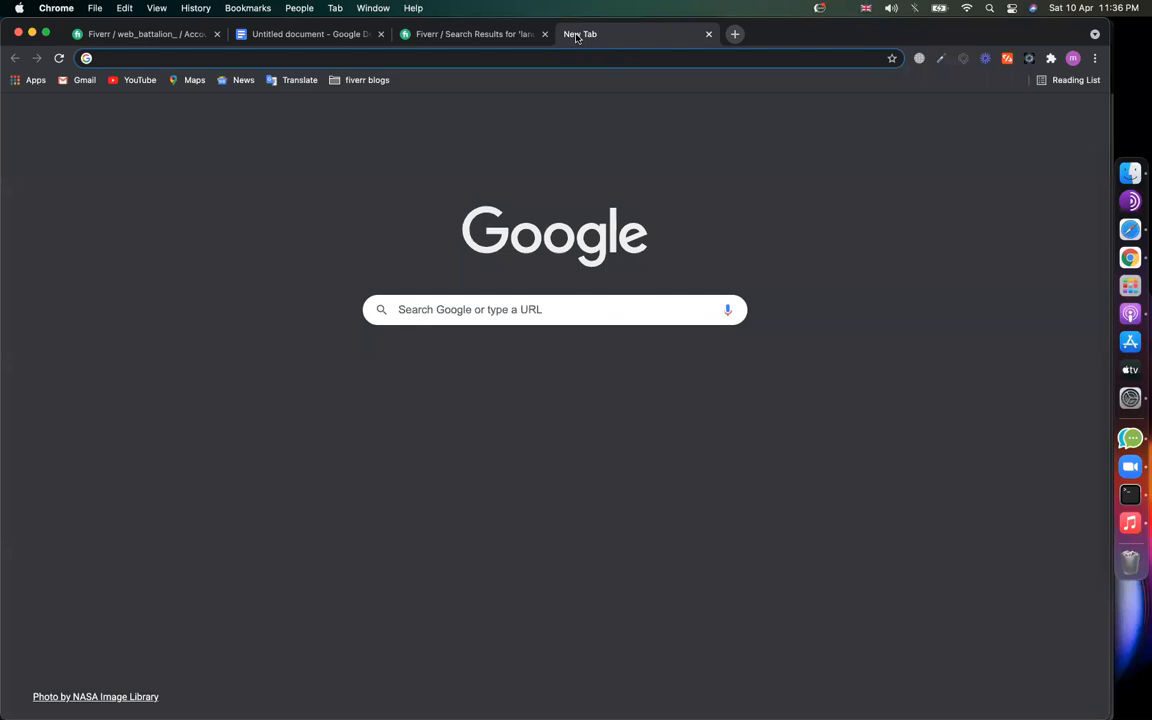
Step: Google 'best web hosting', skim the results, and return to the Fiverr landing pages results
text(best web hosting)
key(Return)
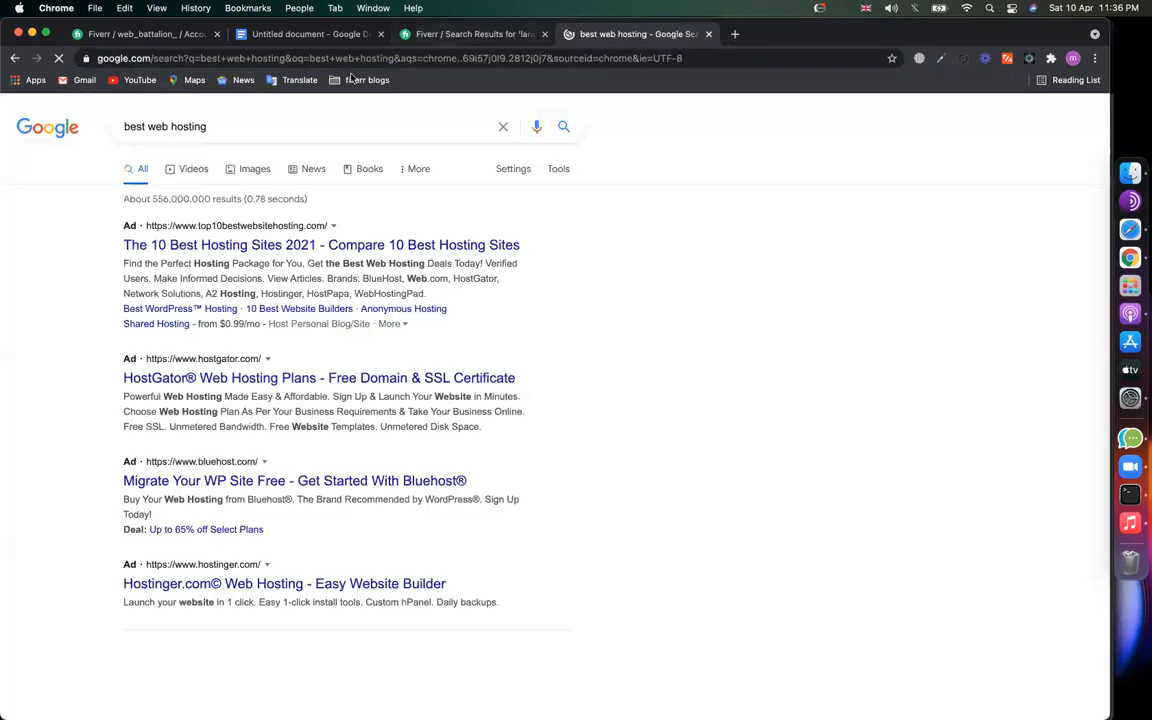
scroll(808, 373, down, 15)
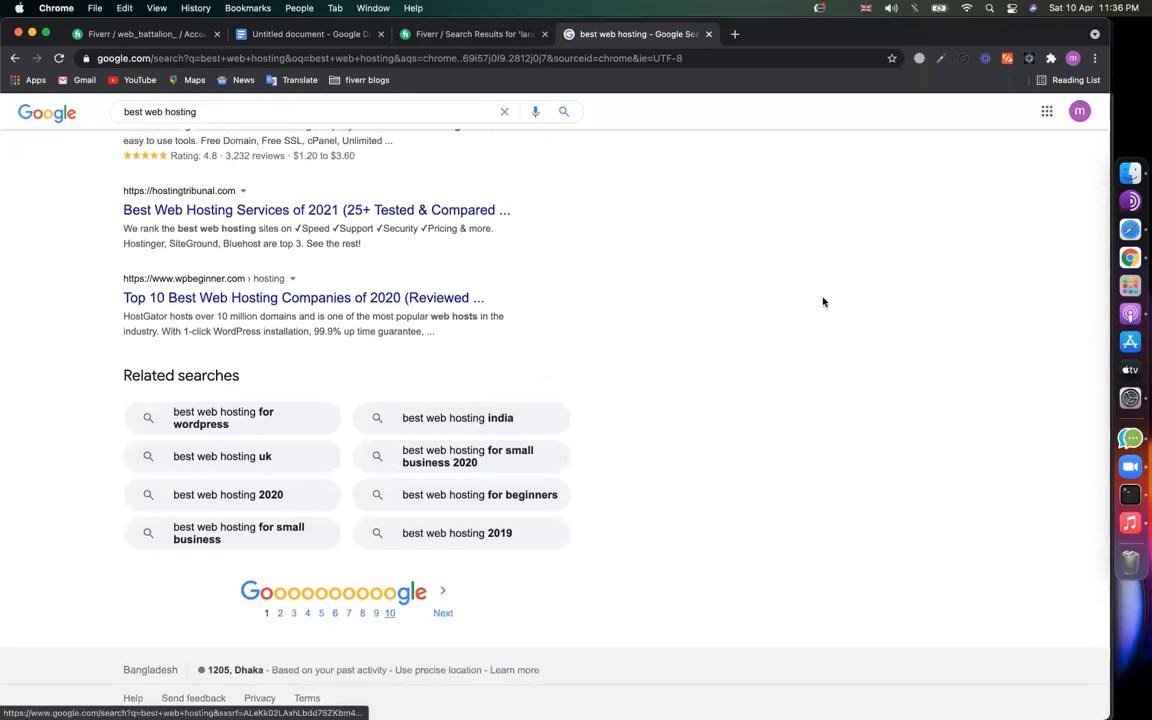
scroll(823, 302, up, 10)
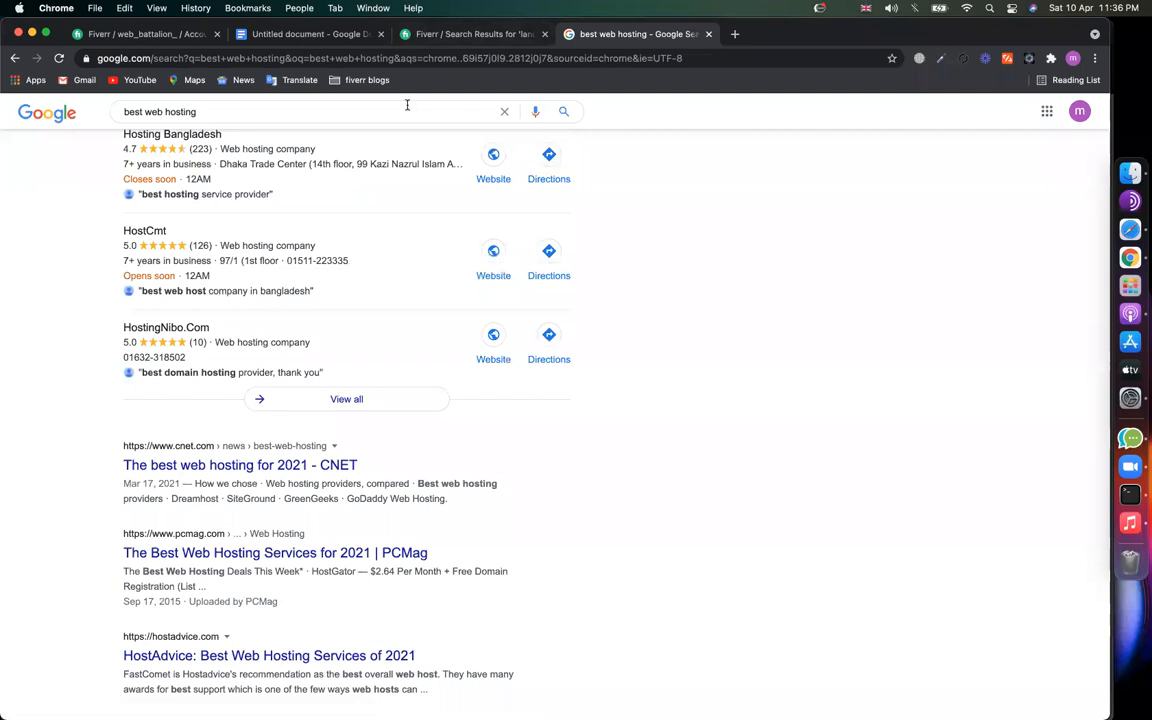
click(468, 36)
scroll(569, 300, up, 15)
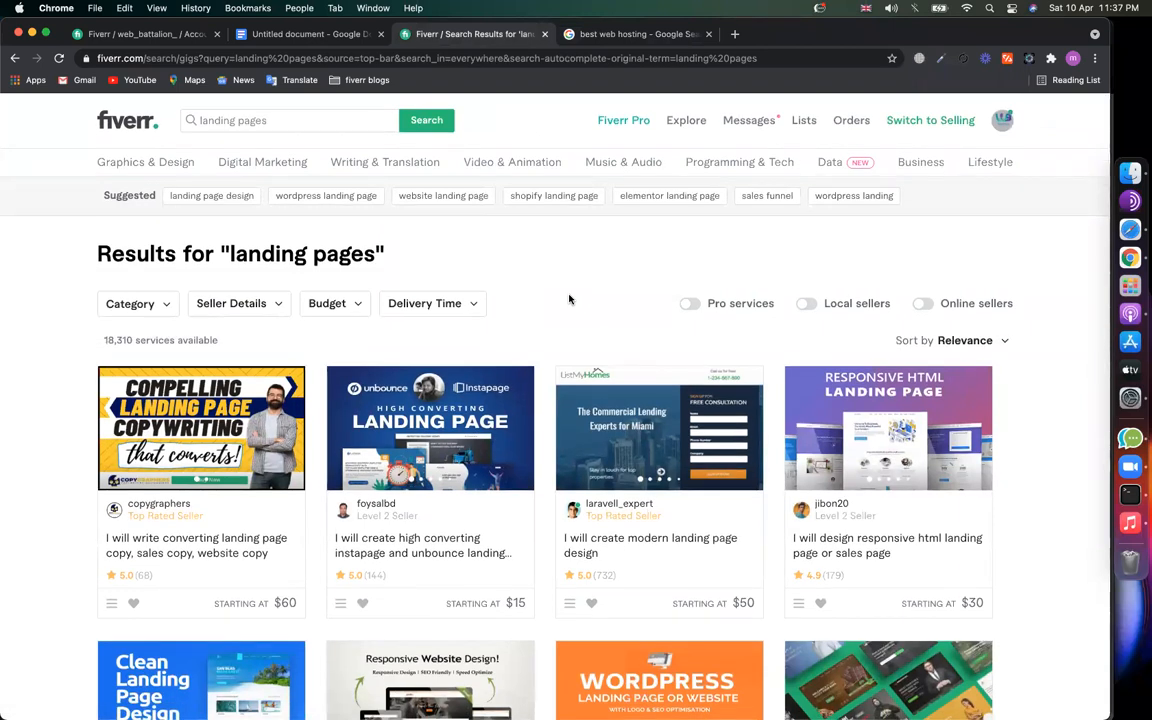
Step: Open the first gig, the landing page copywriting offer, in a new tab and view it
scroll(59, 492, down, 2)
scroll(59, 492, down, 1)
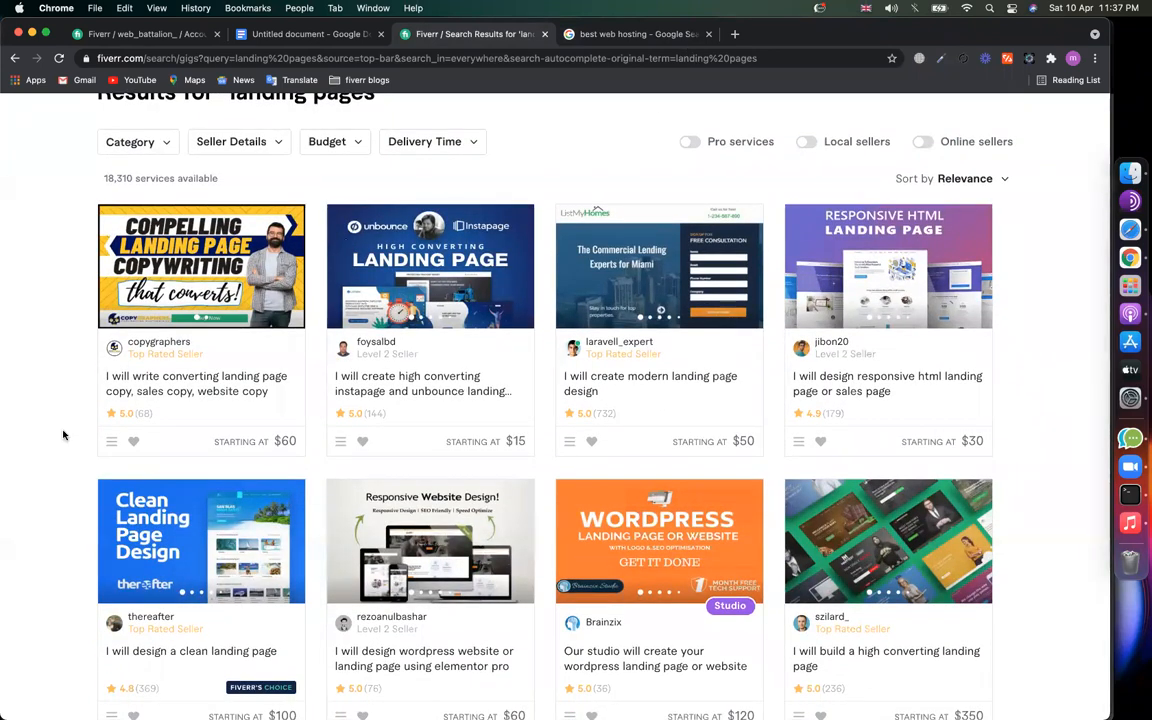
scroll(70, 425, up, 1)
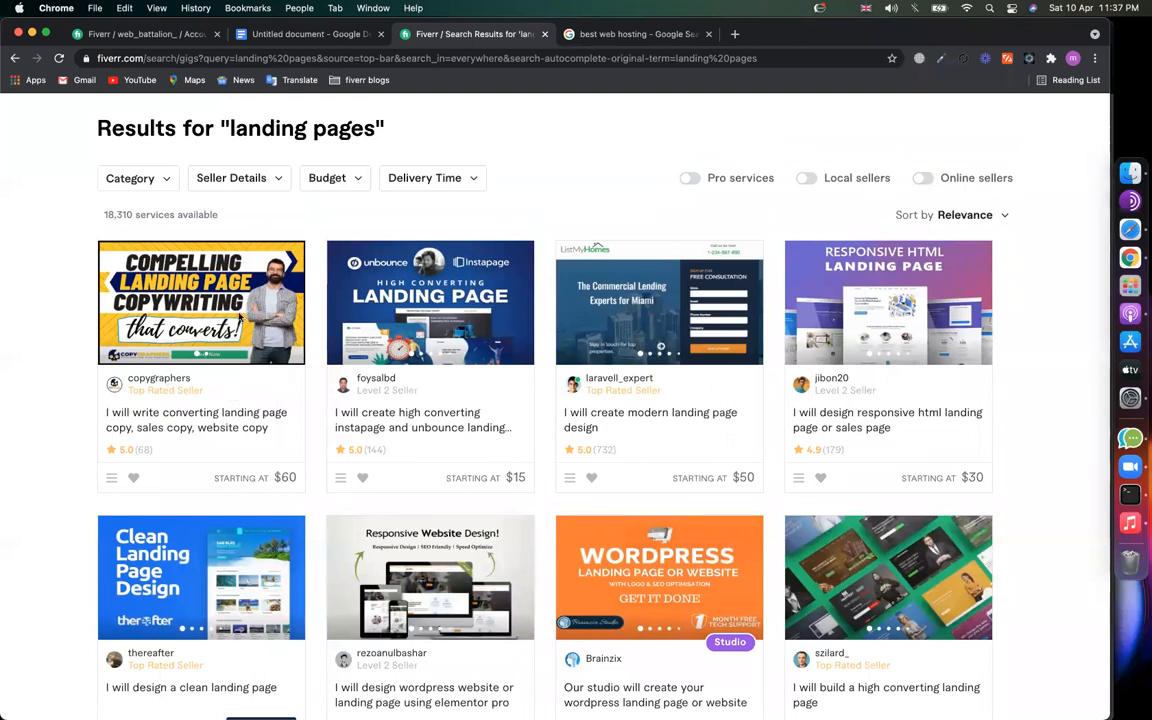
right_click(181, 425)
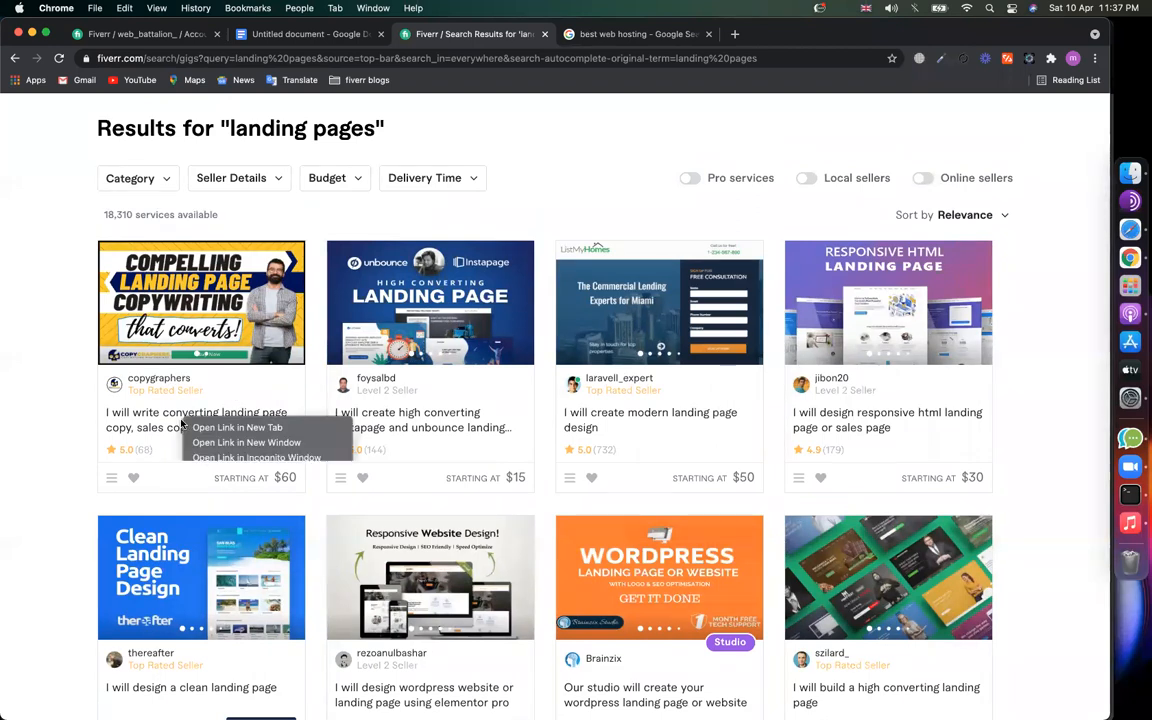
click(193, 421)
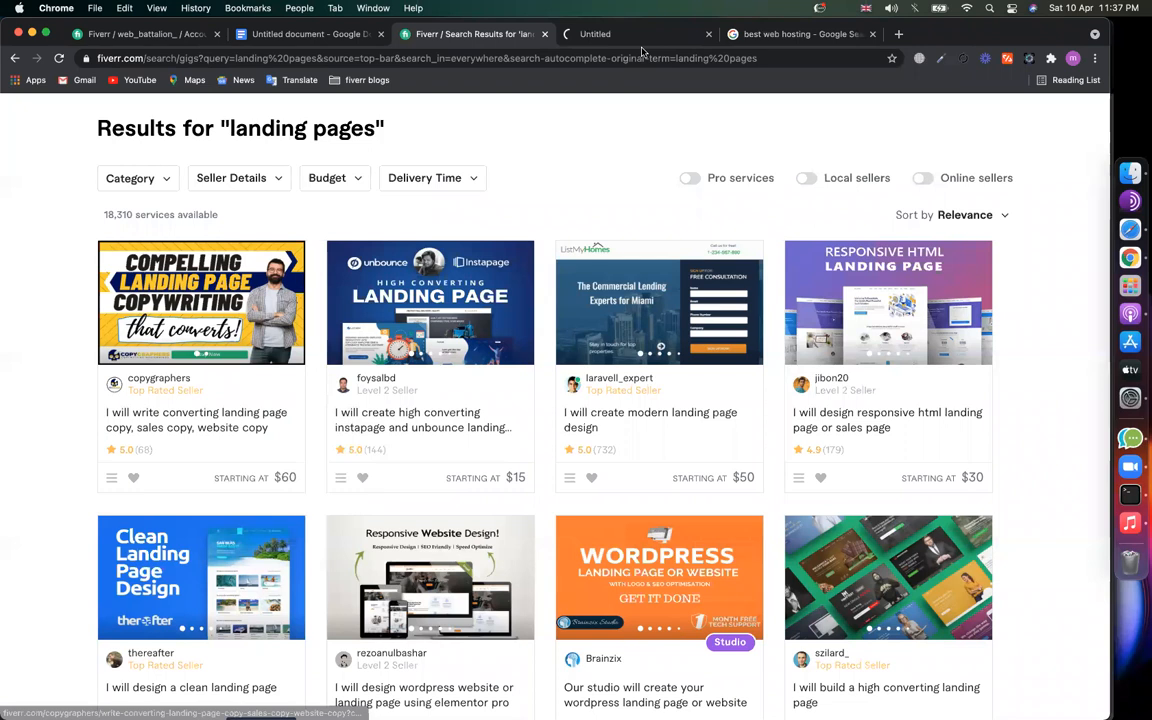
click(576, 36)
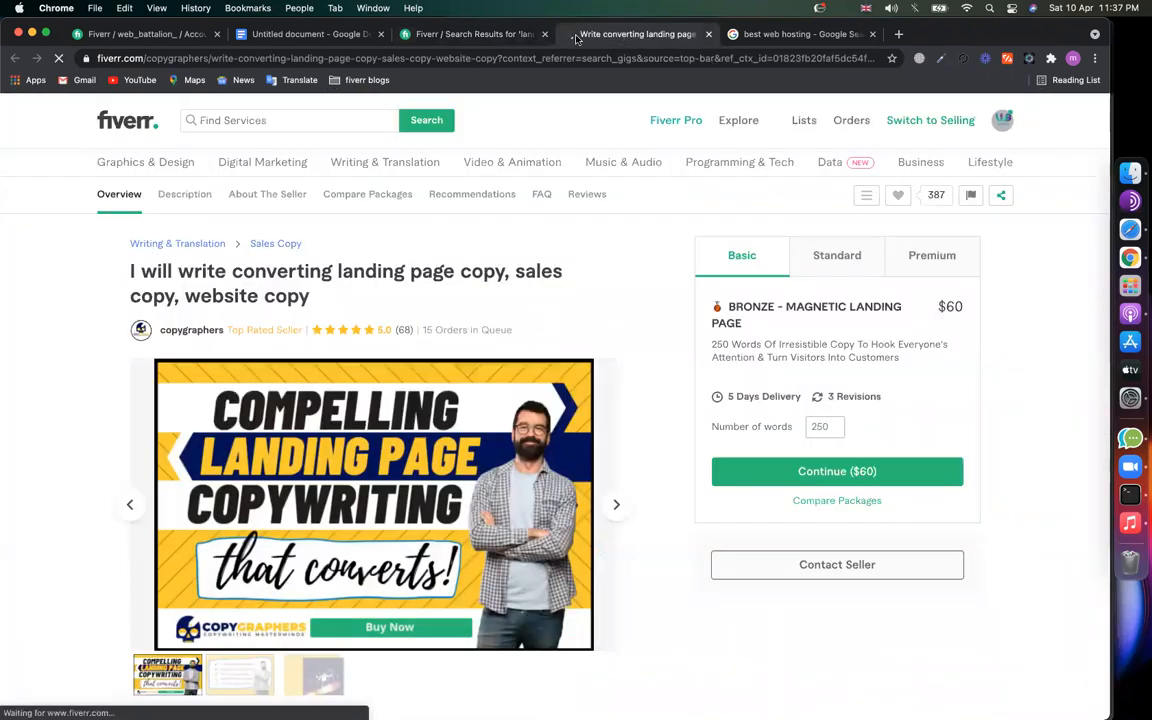
Step: Glance back over the landing pages results, then return to the opened gig page
click(483, 38)
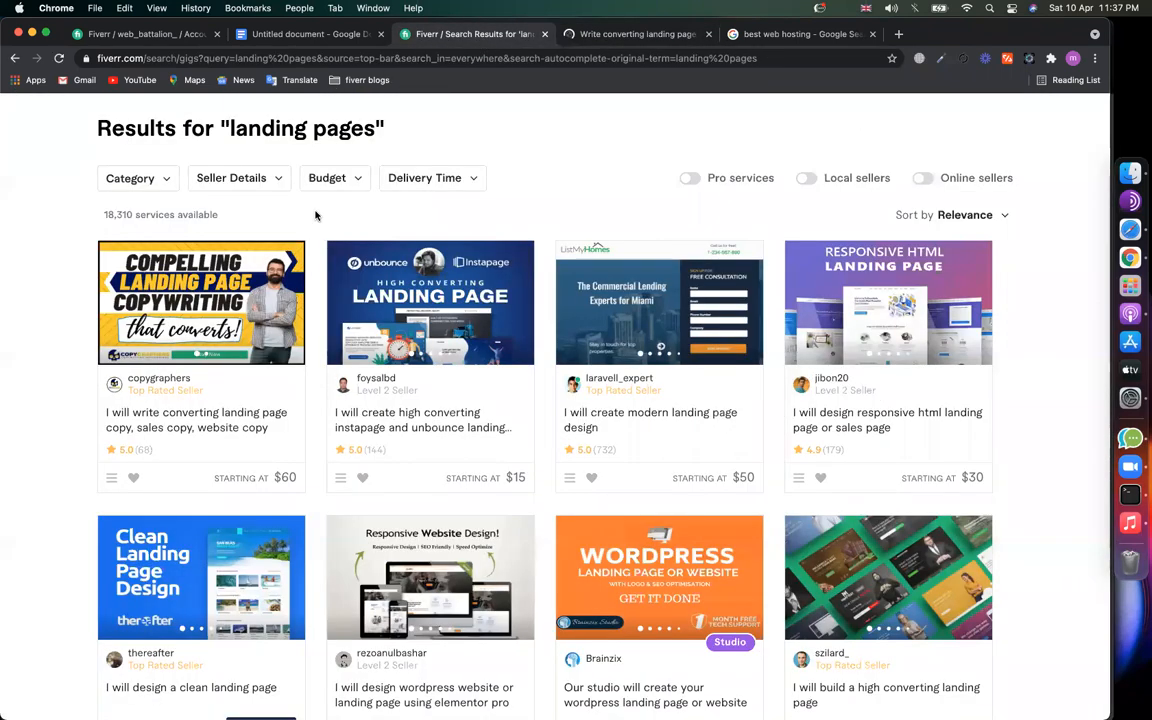
scroll(316, 216, up, 3)
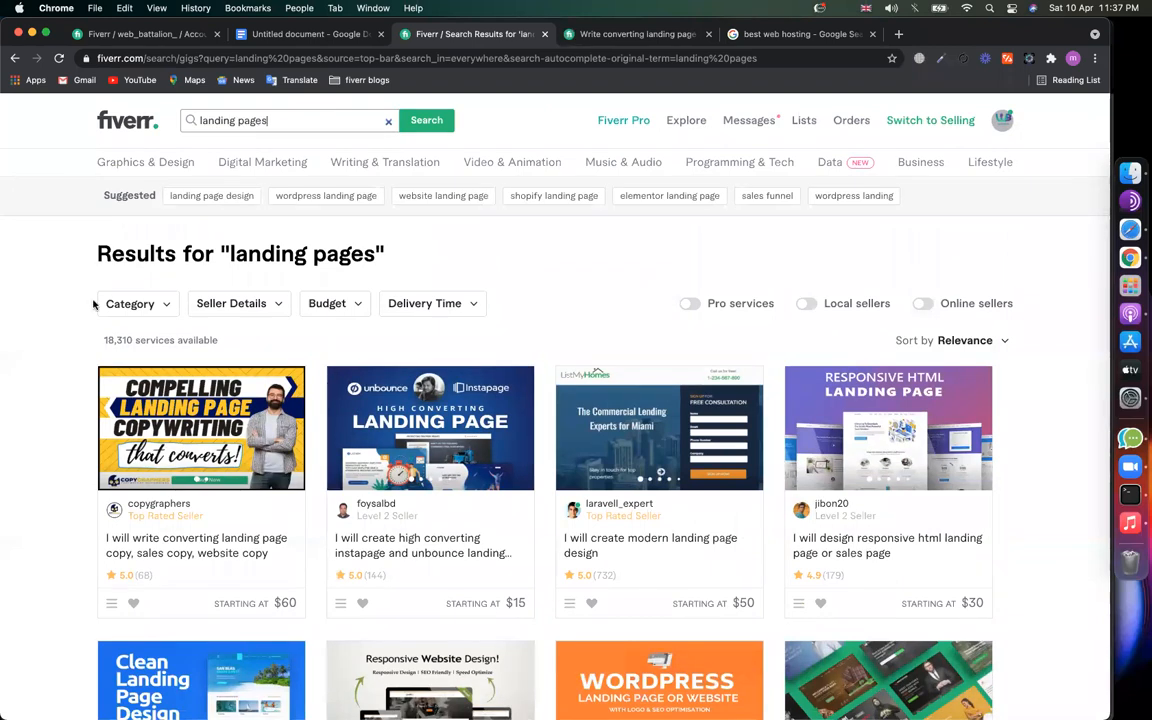
scroll(193, 358, down, 3)
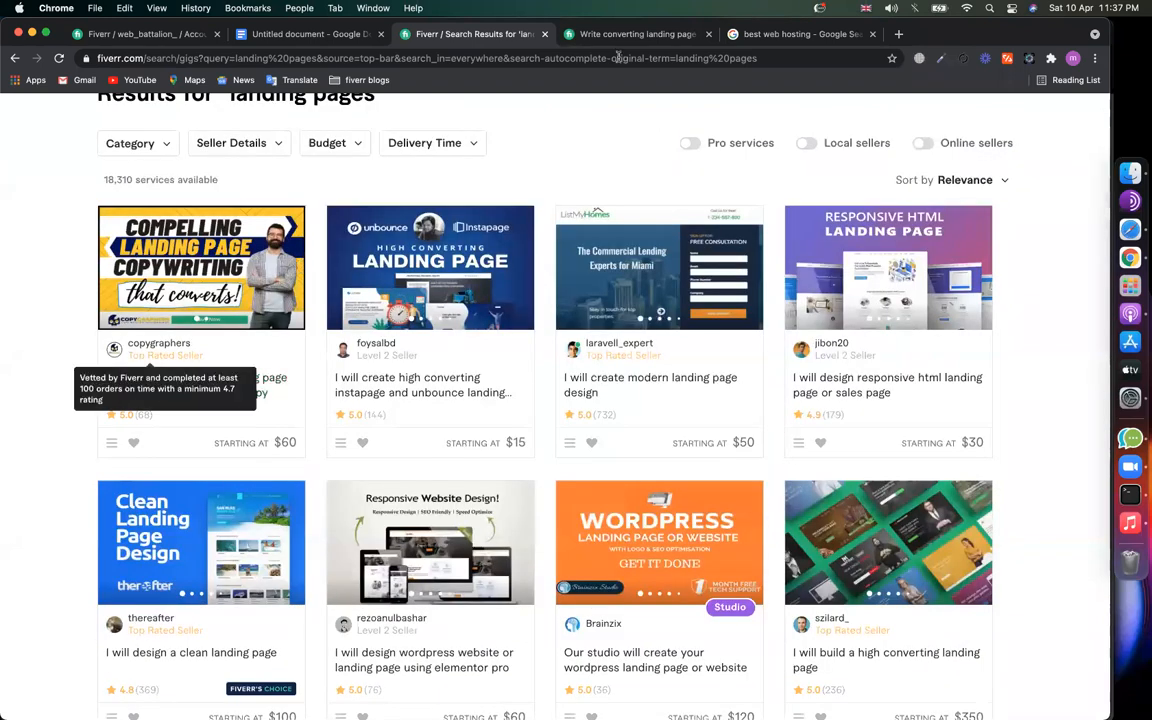
click(575, 33)
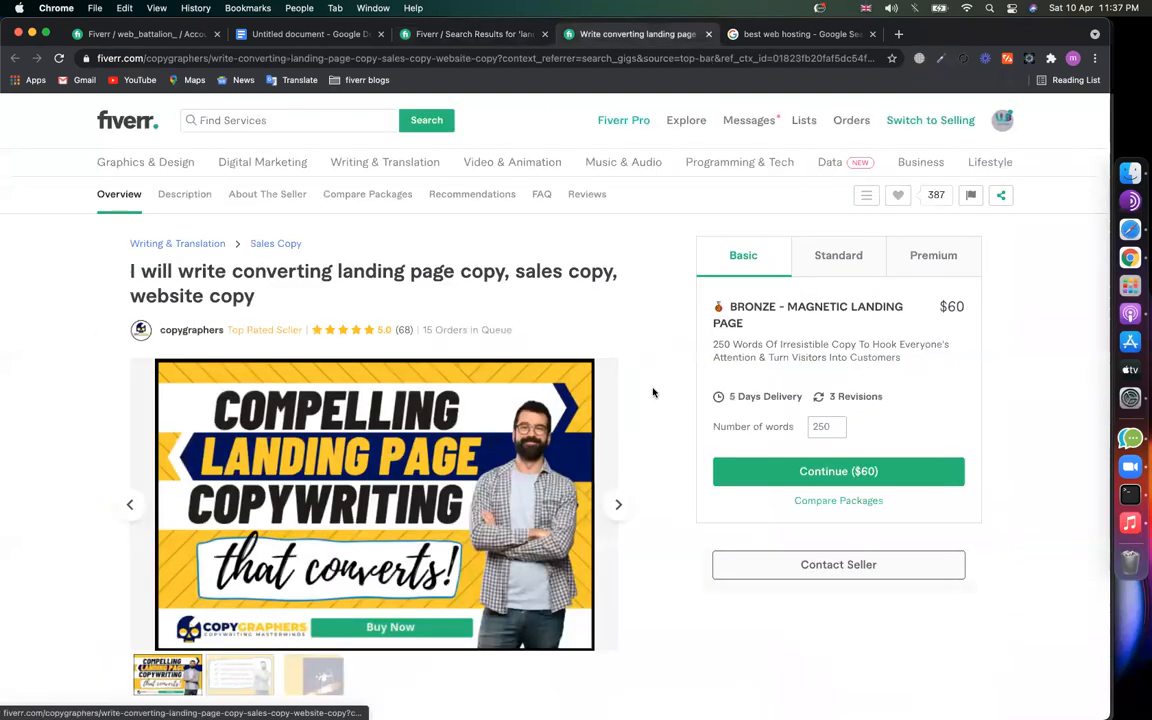
scroll(652, 392, down, 5)
scroll(652, 392, down, 3)
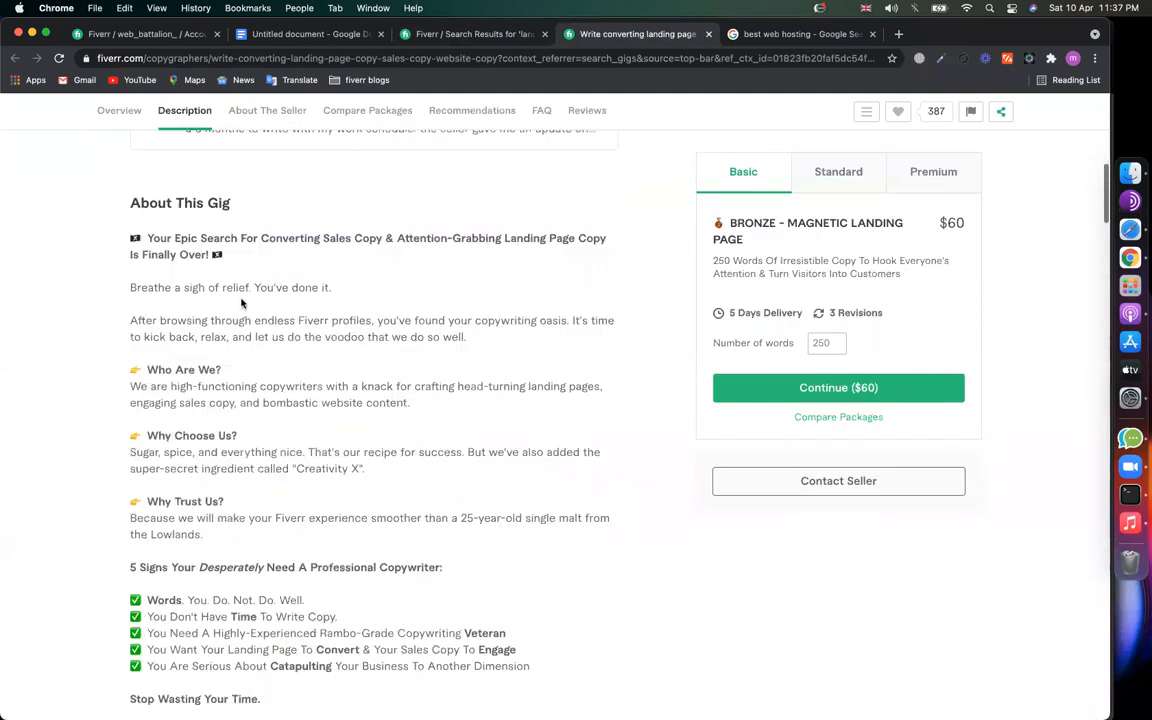
drag(219, 258, 254, 448)
scroll(251, 376, down, 1)
scroll(303, 288, down, 5)
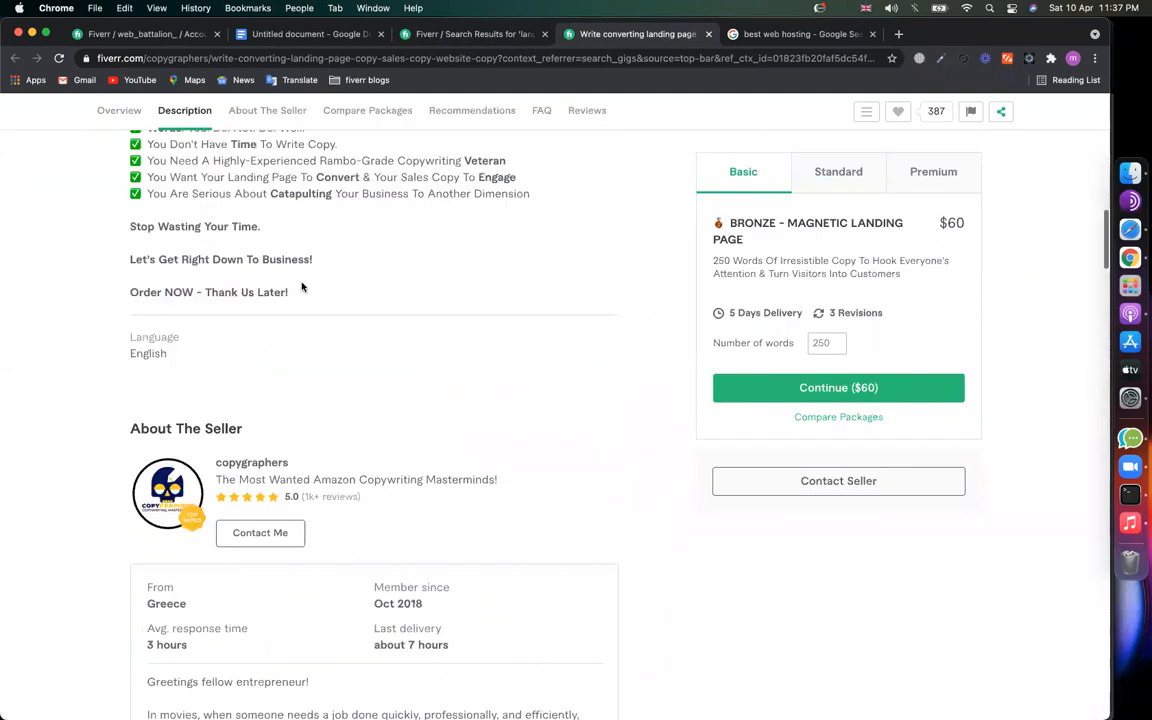
scroll(302, 287, down, 5)
scroll(302, 287, down, 3)
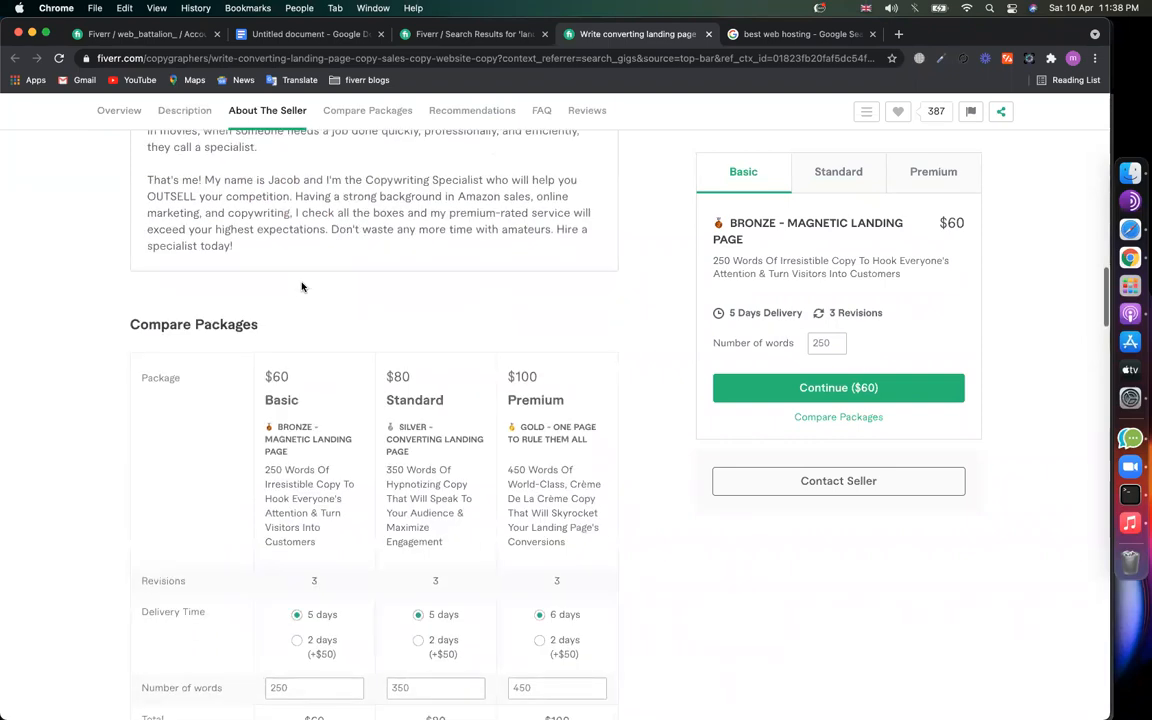
scroll(326, 392, up, 2)
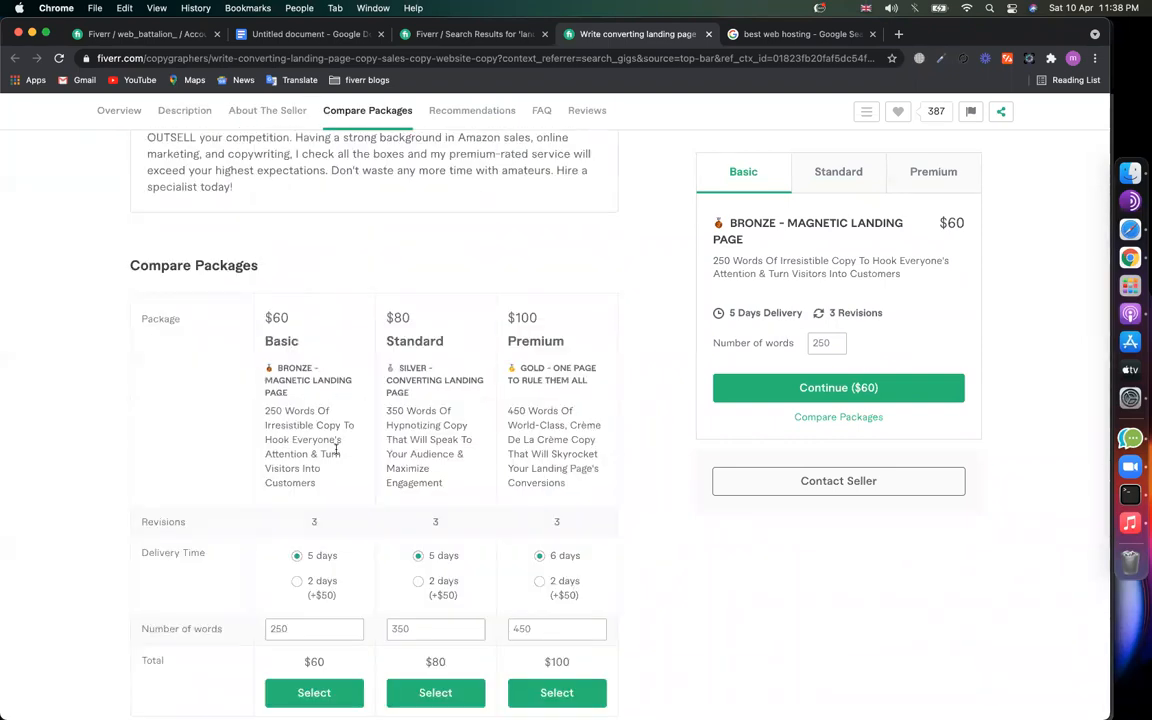
scroll(326, 392, down, 9)
scroll(337, 452, down, 3)
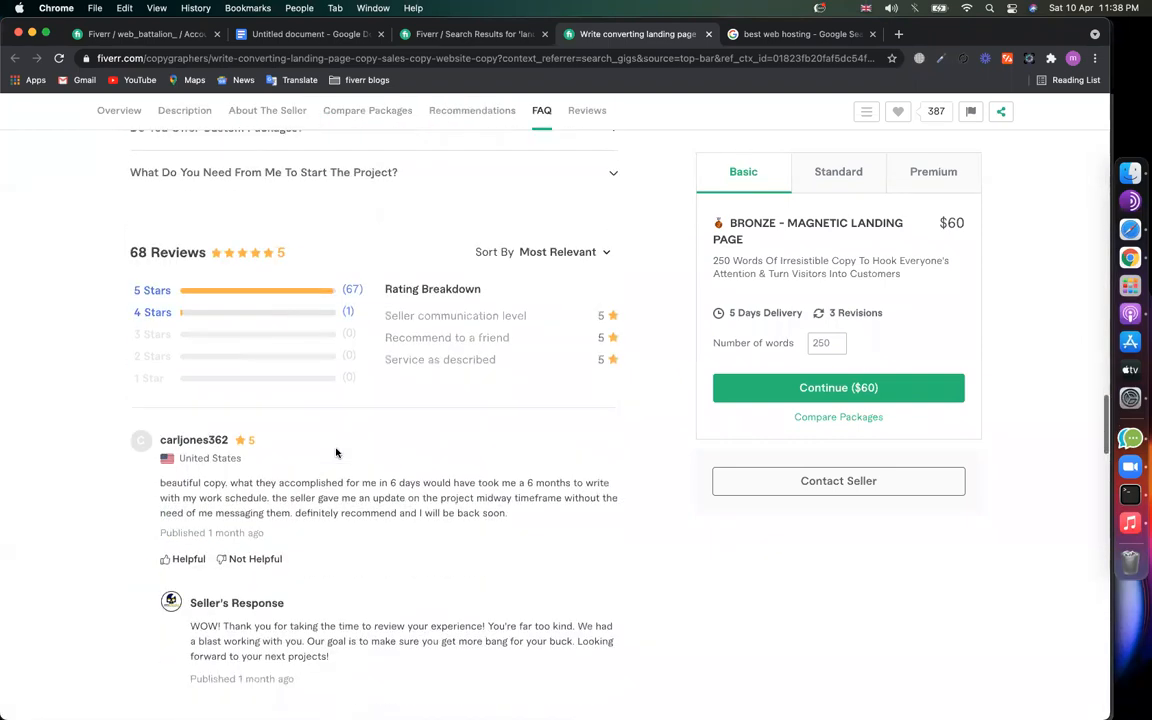
scroll(290, 396, down, 3)
scroll(290, 503, down, 4)
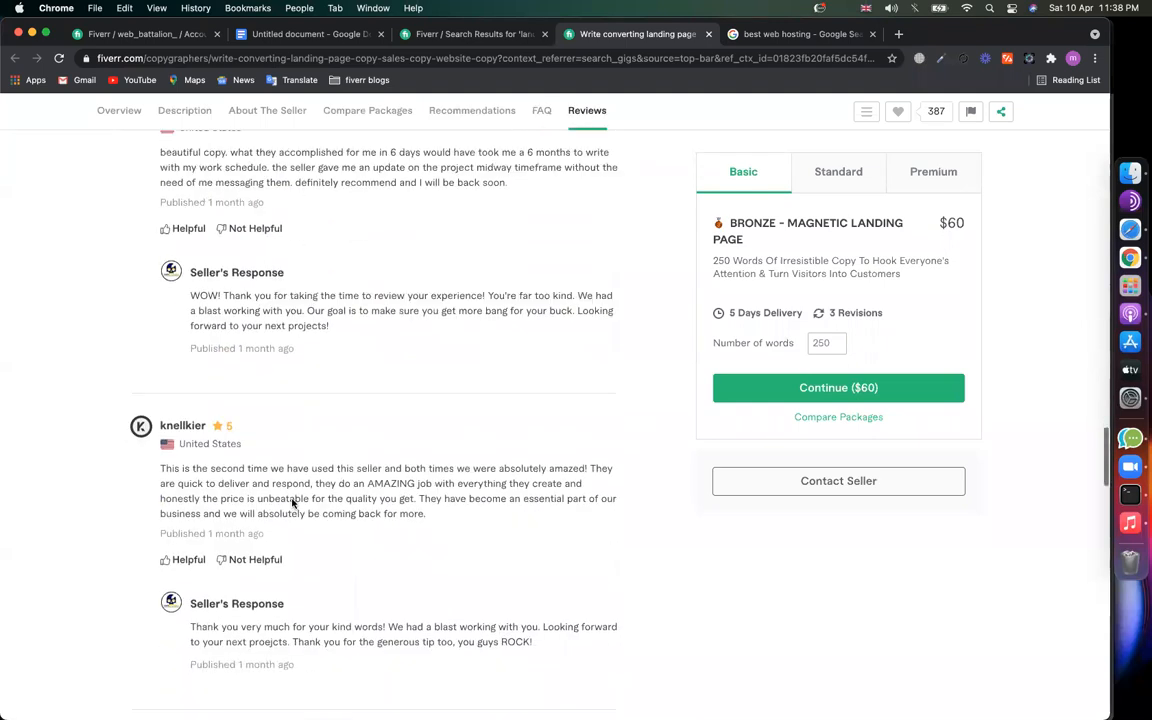
scroll(292, 503, up, 15)
scroll(293, 503, up, 10)
scroll(760, 400, down, 2)
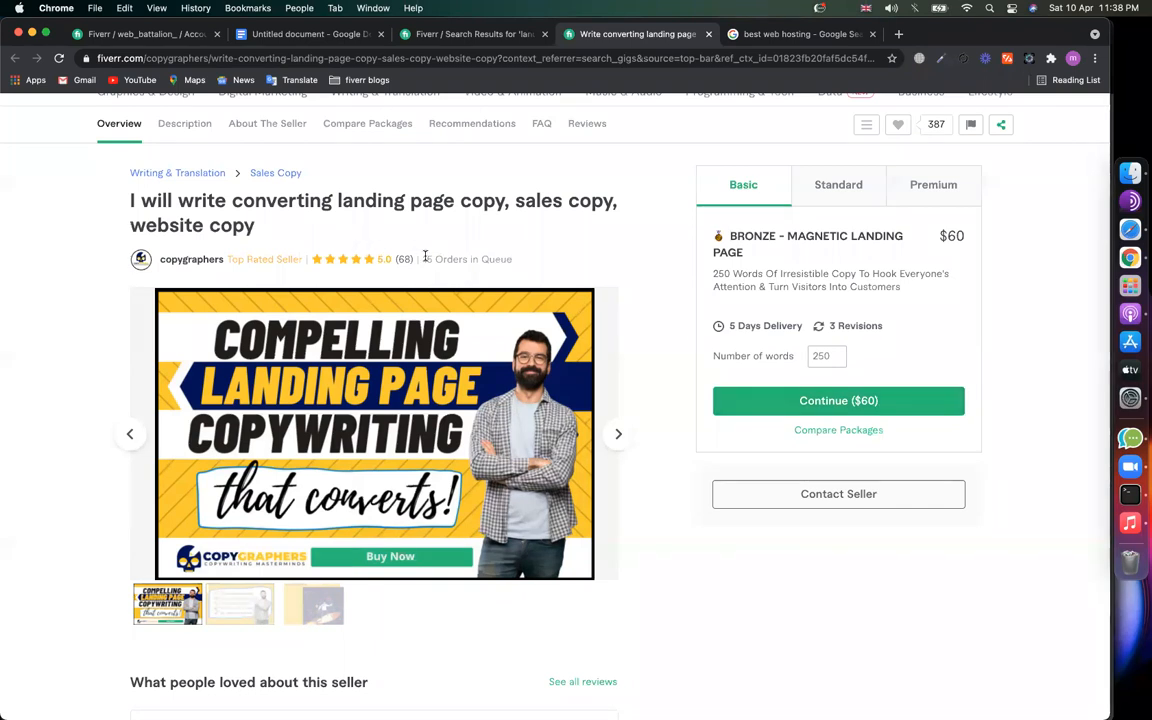
mouse_move(425, 257)
mouse_down()
mouse_move(517, 262)
mouse_move(428, 258)
mouse_up()
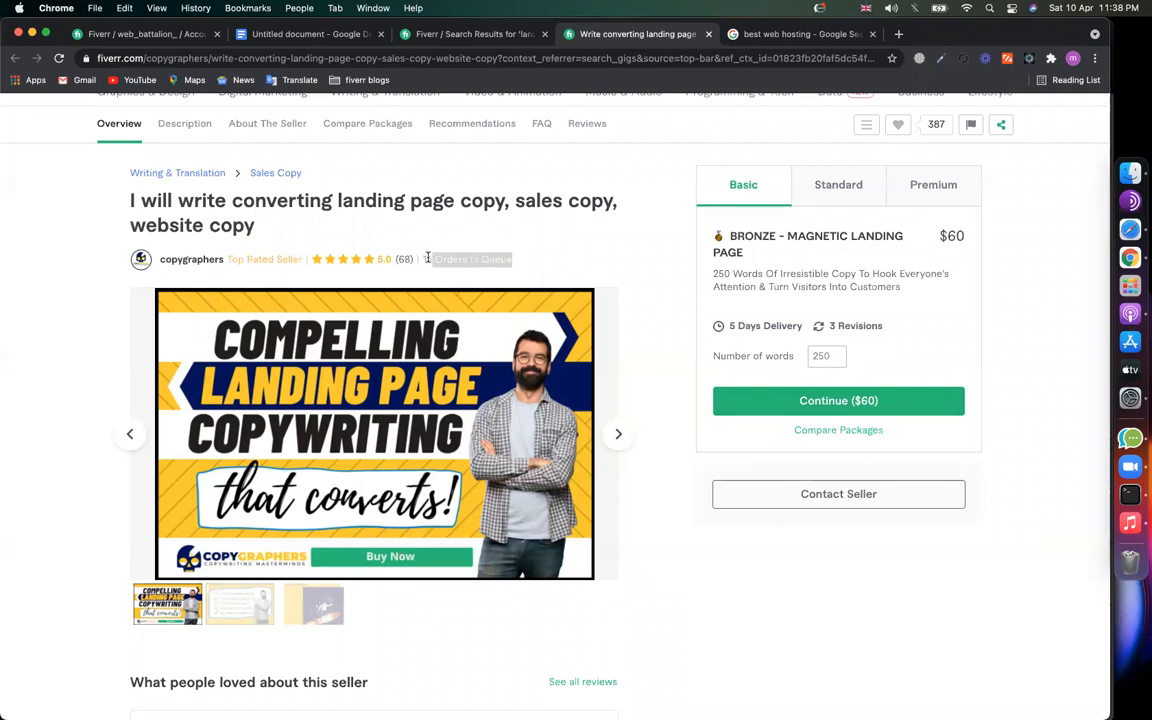
click(440, 236)
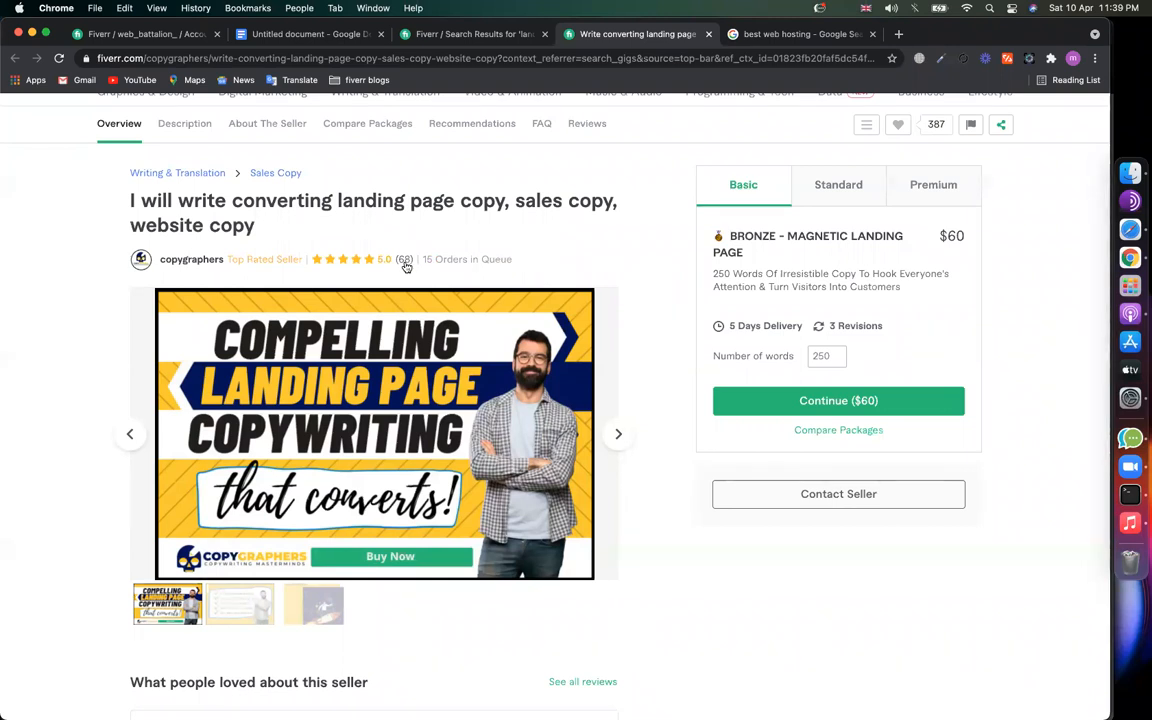
drag(512, 260, 427, 258)
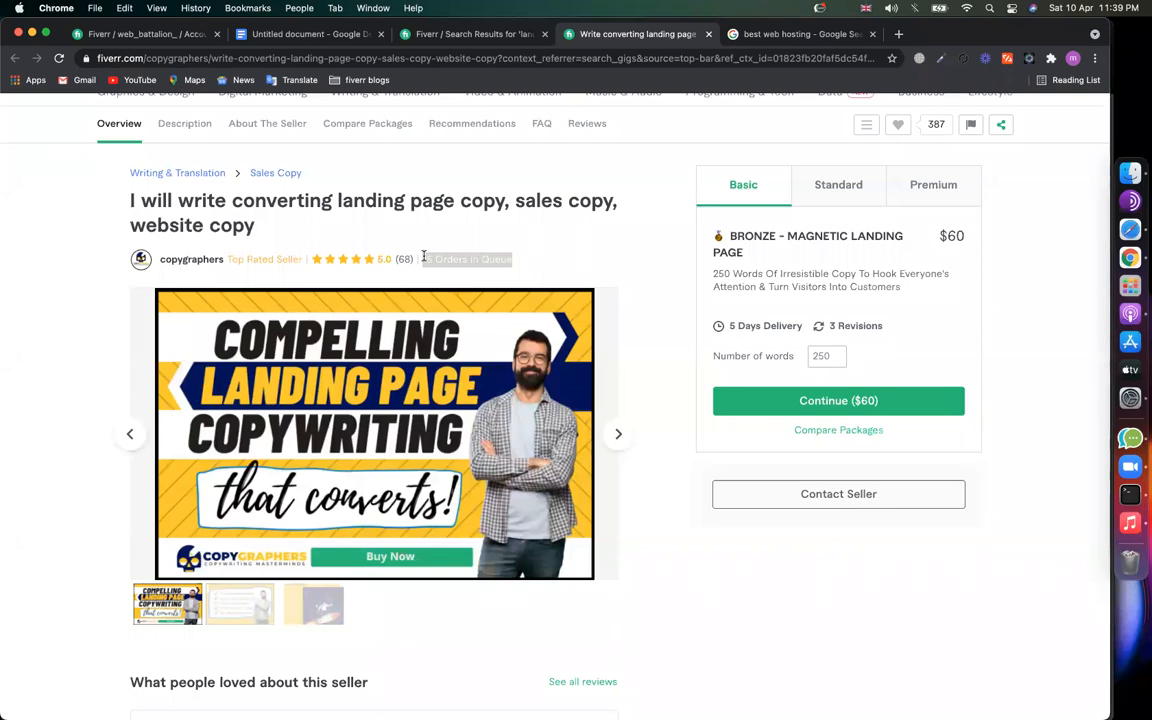
scroll(496, 314, down, 15)
scroll(496, 314, up, 15)
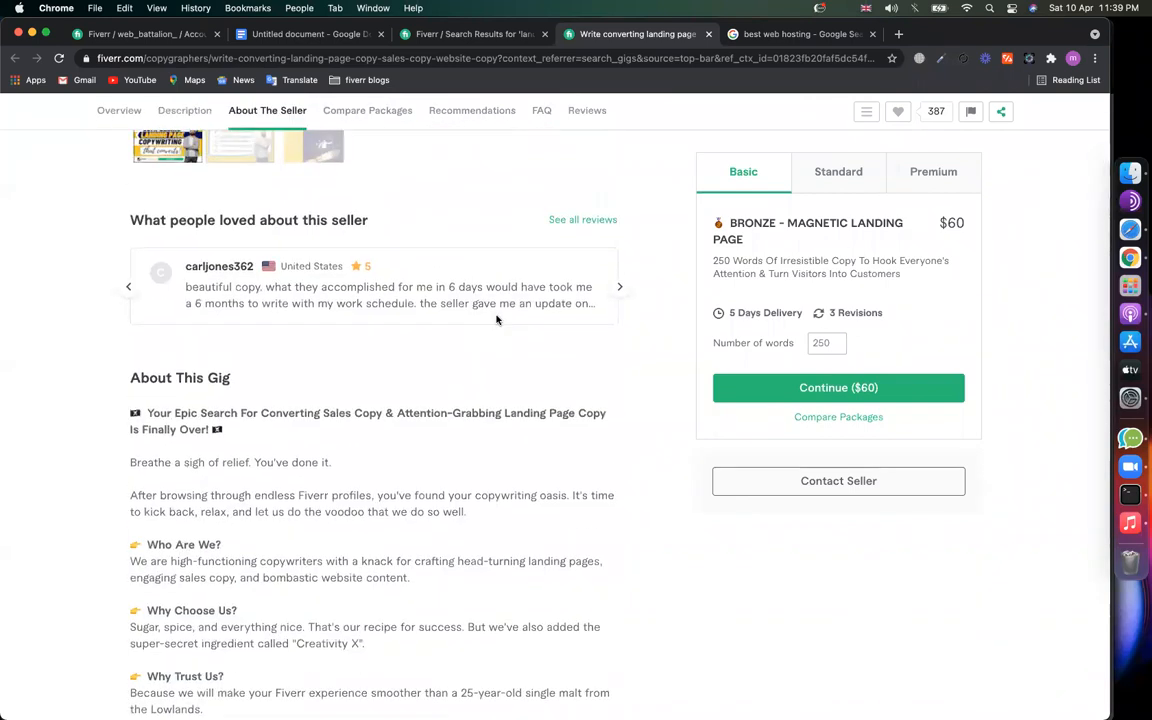
scroll(496, 319, up, 5)
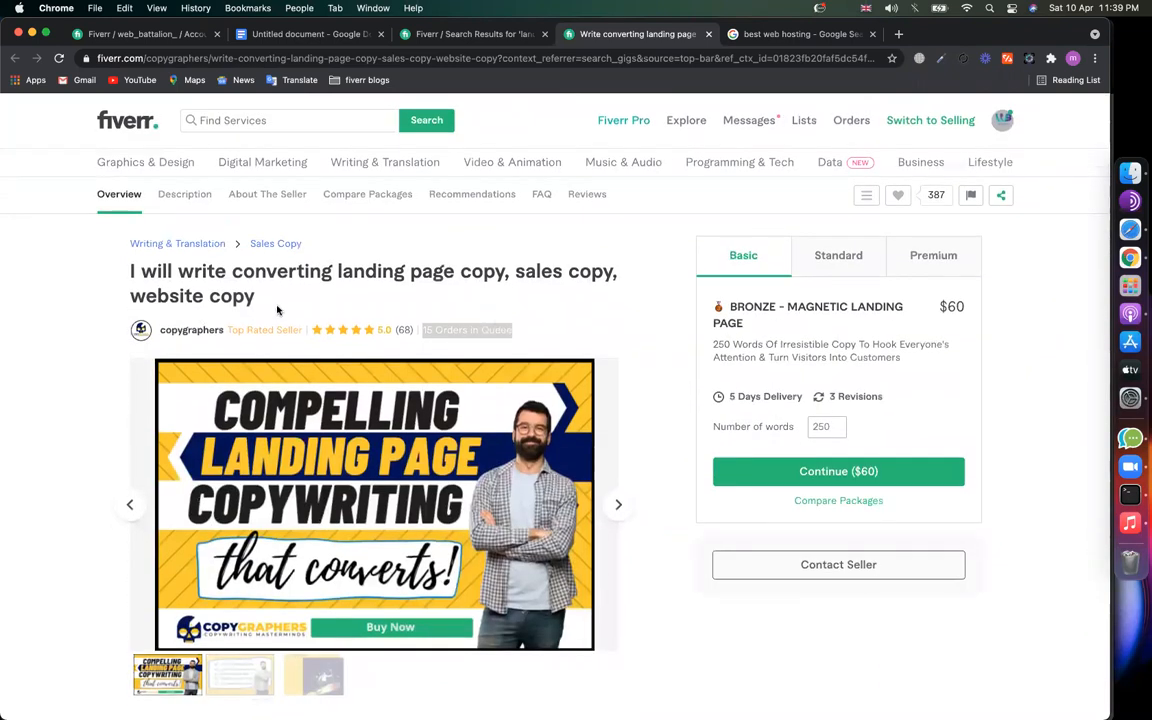
Step: Browse the landing page copy gig's title, images and description
drag(256, 296, 137, 268)
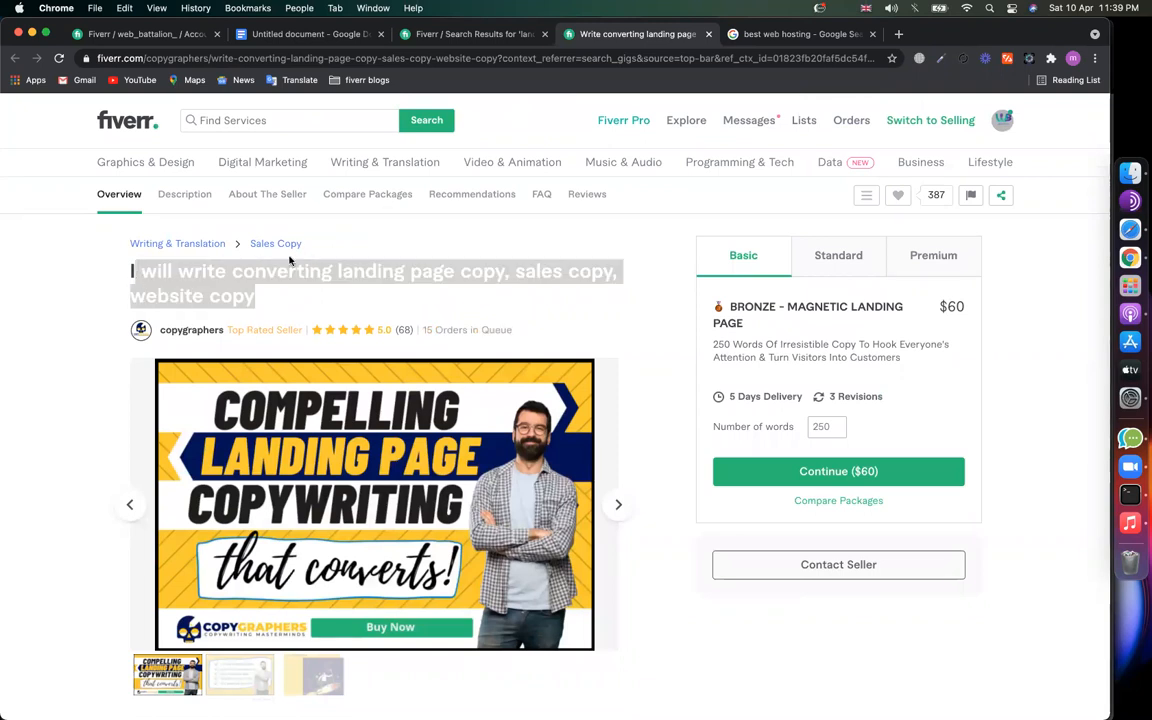
scroll(555, 375, down, 2)
click(616, 423)
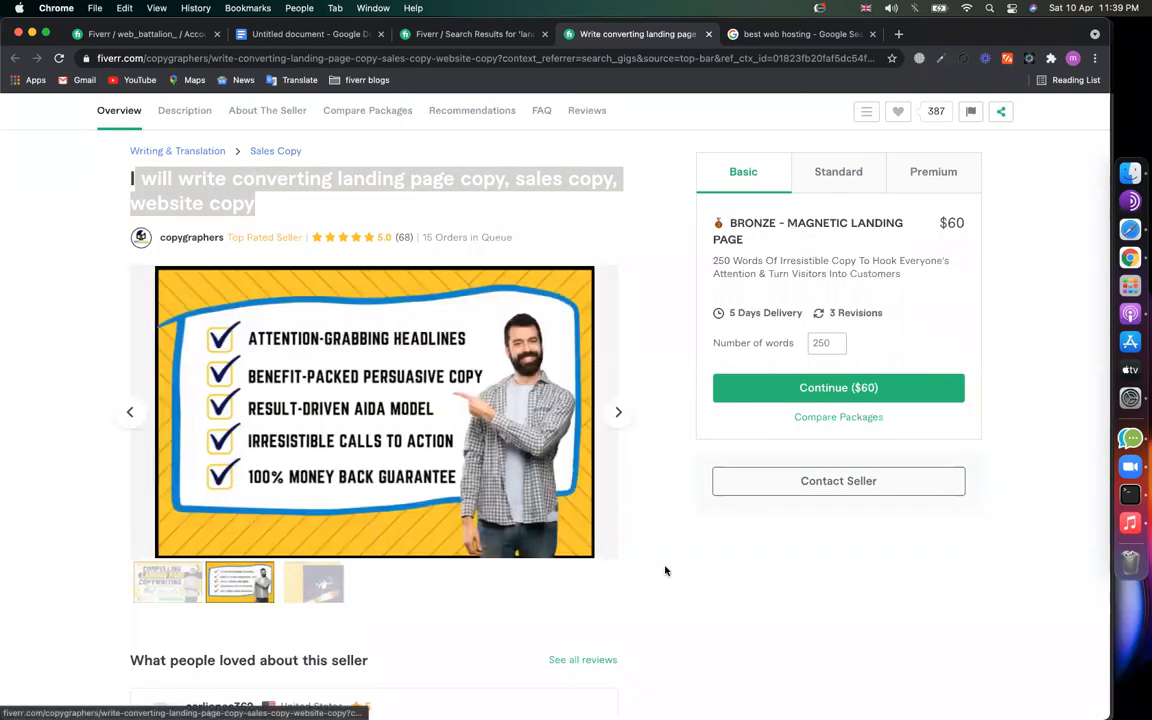
scroll(663, 571, down, 7)
scroll(73, 373, up, 2)
drag(68, 318, 228, 580)
scroll(82, 442, down, 6)
scroll(89, 465, down, 7)
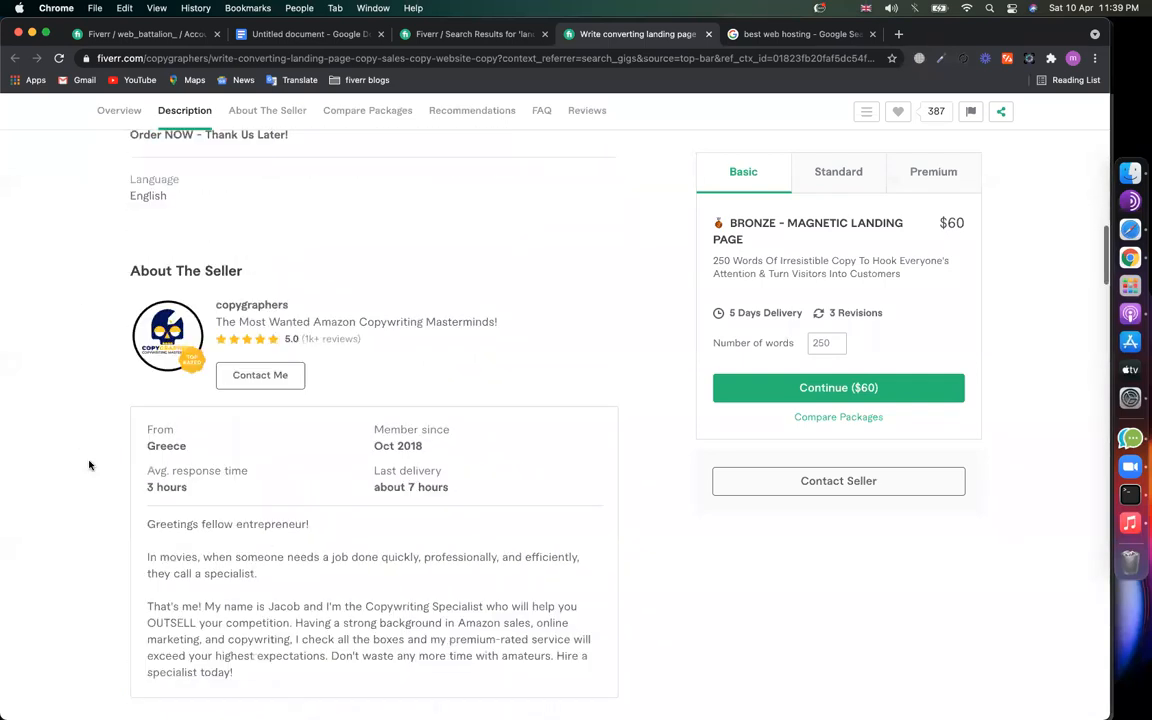
scroll(443, 415, down, 15)
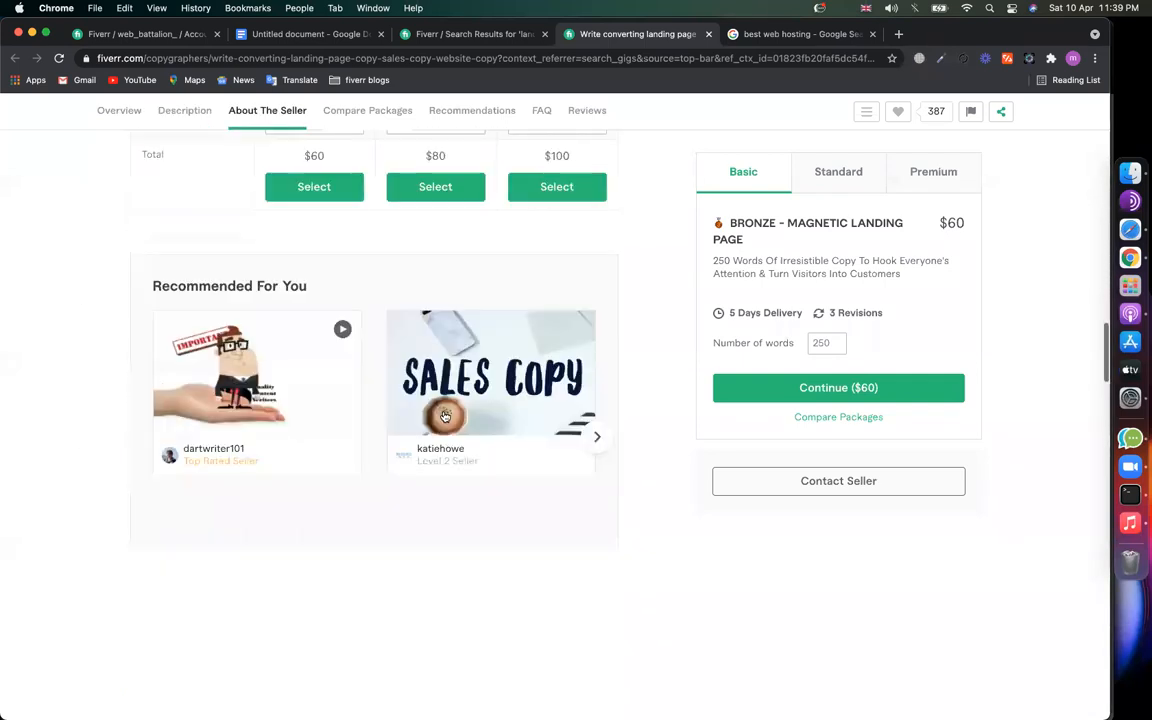
scroll(445, 416, up, 8)
scroll(445, 416, up, 15)
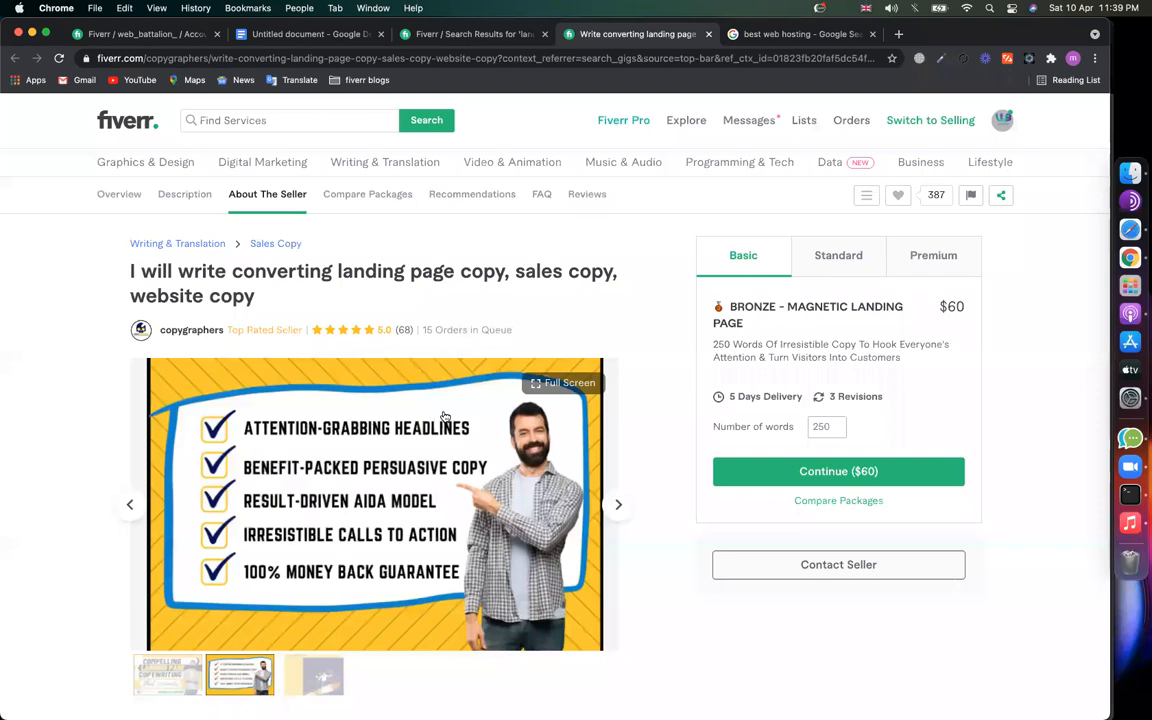
scroll(785, 490, down, 15)
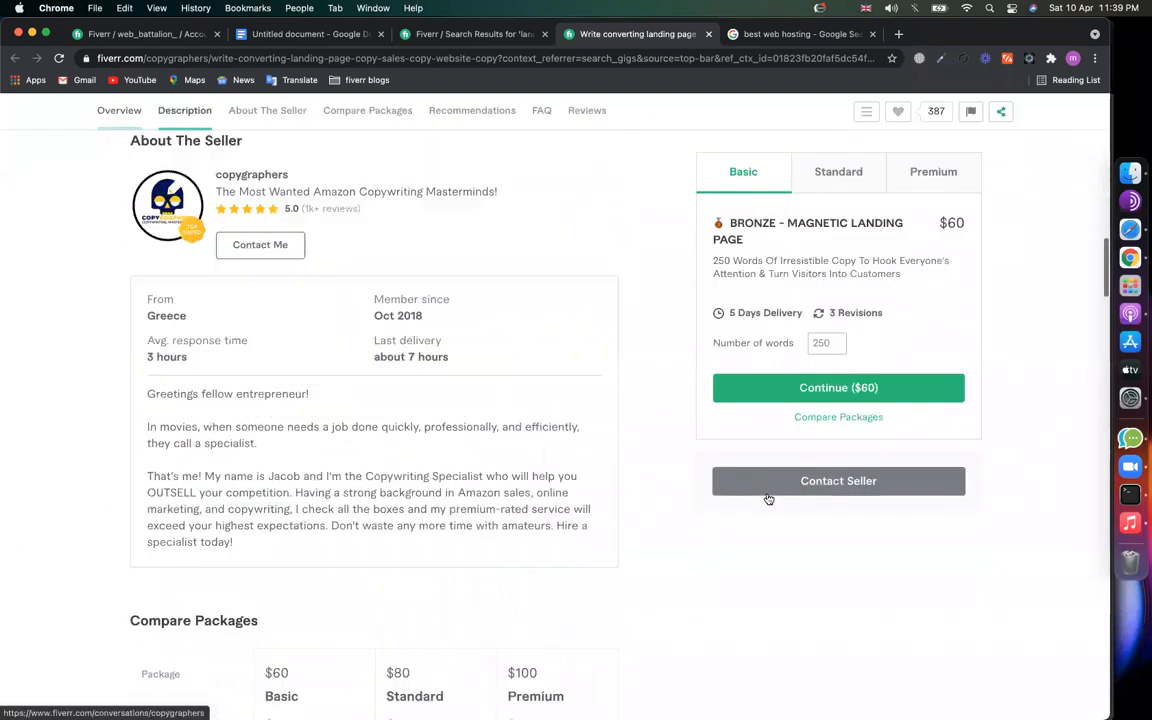
scroll(663, 411, up, 15)
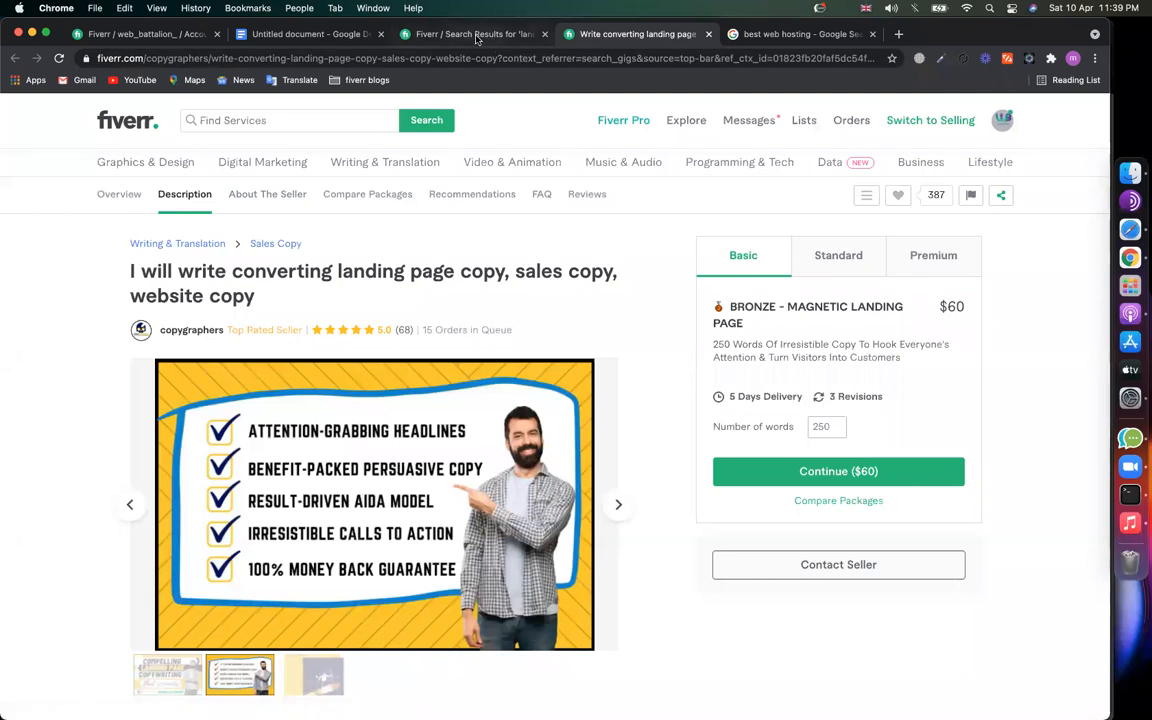
Step: Close the copy gig and 'best web hosting' tabs, keeping the Fiverr search results
click(432, 35)
click(708, 34)
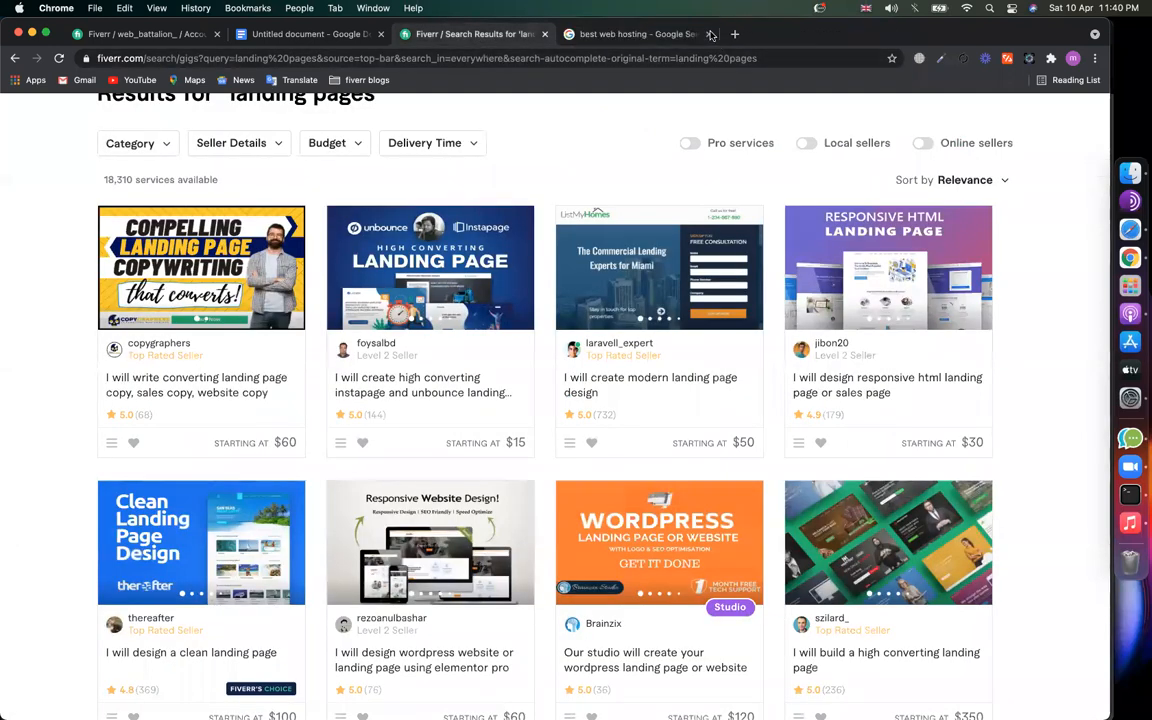
click(650, 34)
Step: Type the heading 'Keyword research' in the untitled Google Doc
click(285, 34)
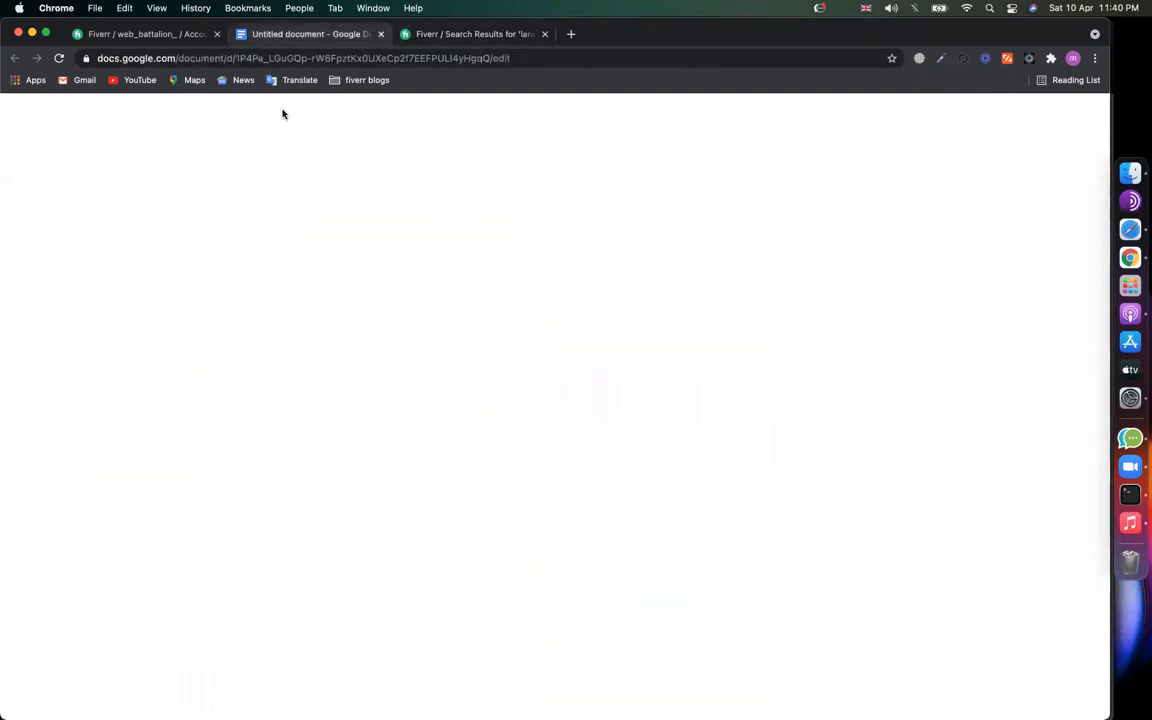
text(Keyword )
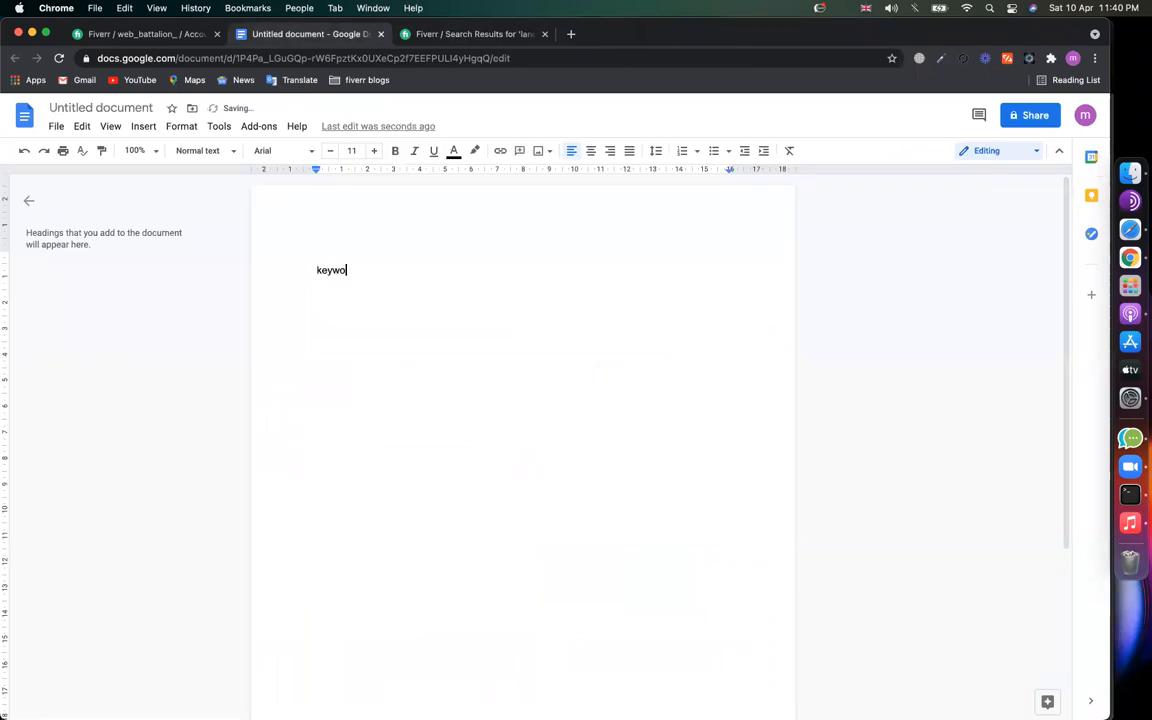
text(research)
key(Return)
Step: Add a long dashed divider under the heading, then return to the Fiverr results
text(-)
key(super+shift+Left)
key(super+c)
key(Right)
key(super+v)
key(super+v)
key(super+v)
key(Return)
key(Return)
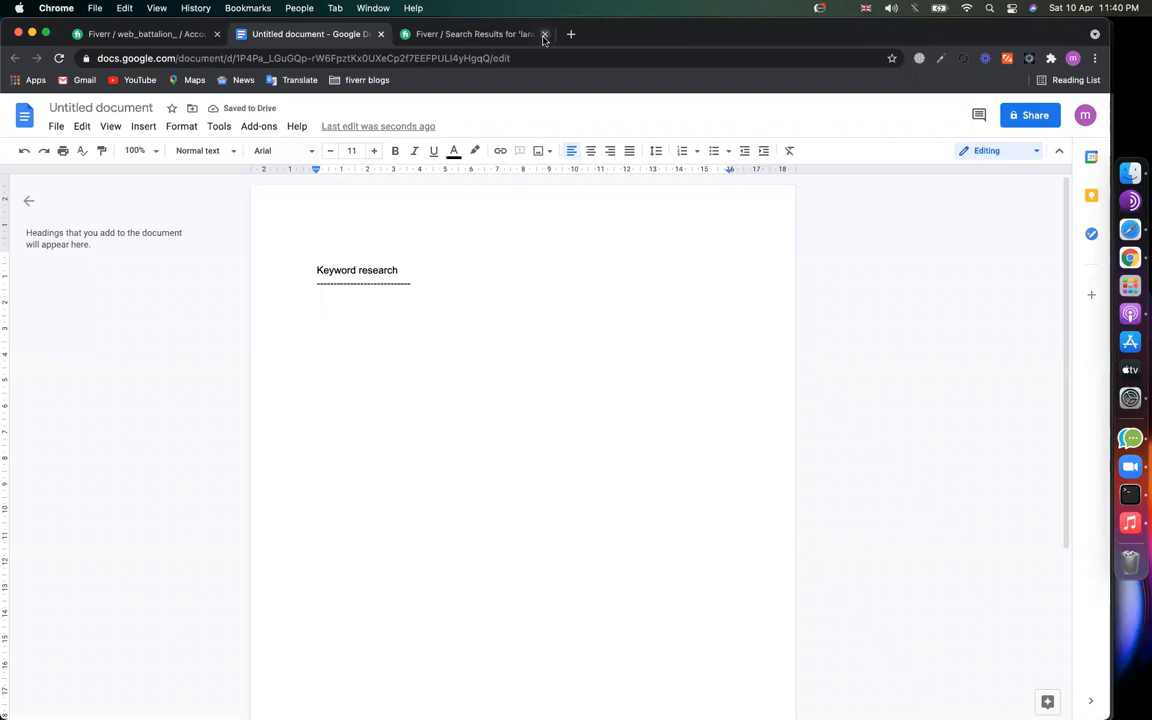
click(488, 38)
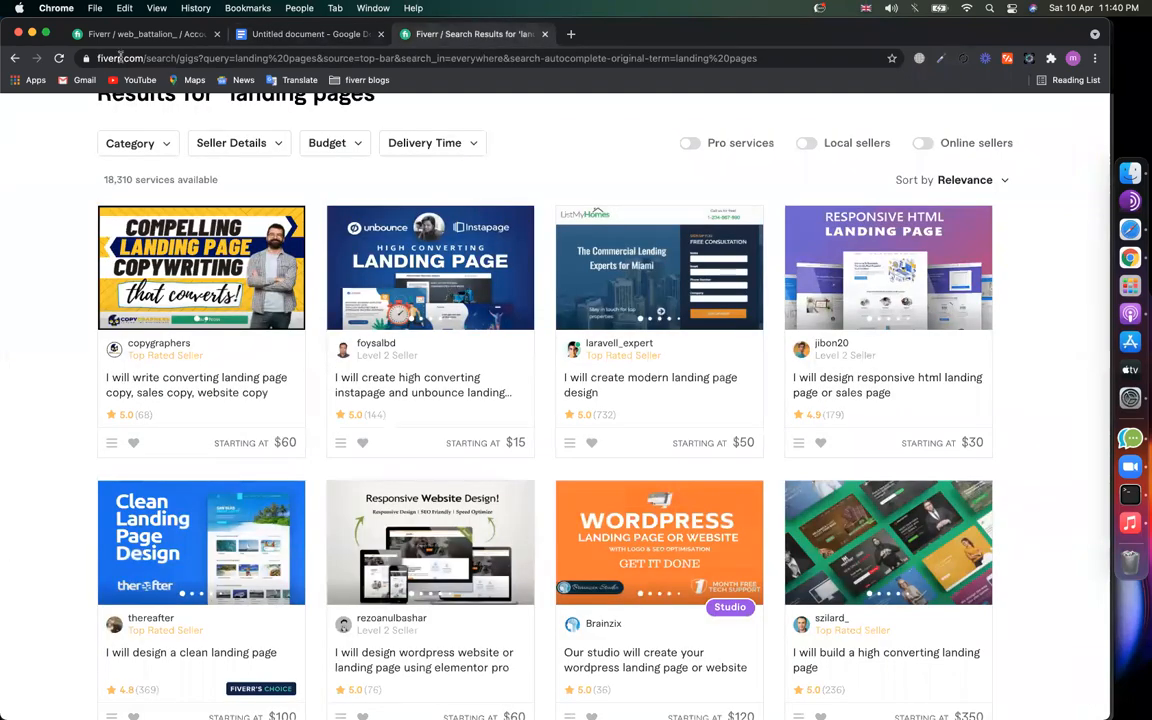
Step: Retype the Fiverr search as 'landing page' to see its suggestions, then open a new tab
scroll(405, 263, up, 4)
click(269, 121)
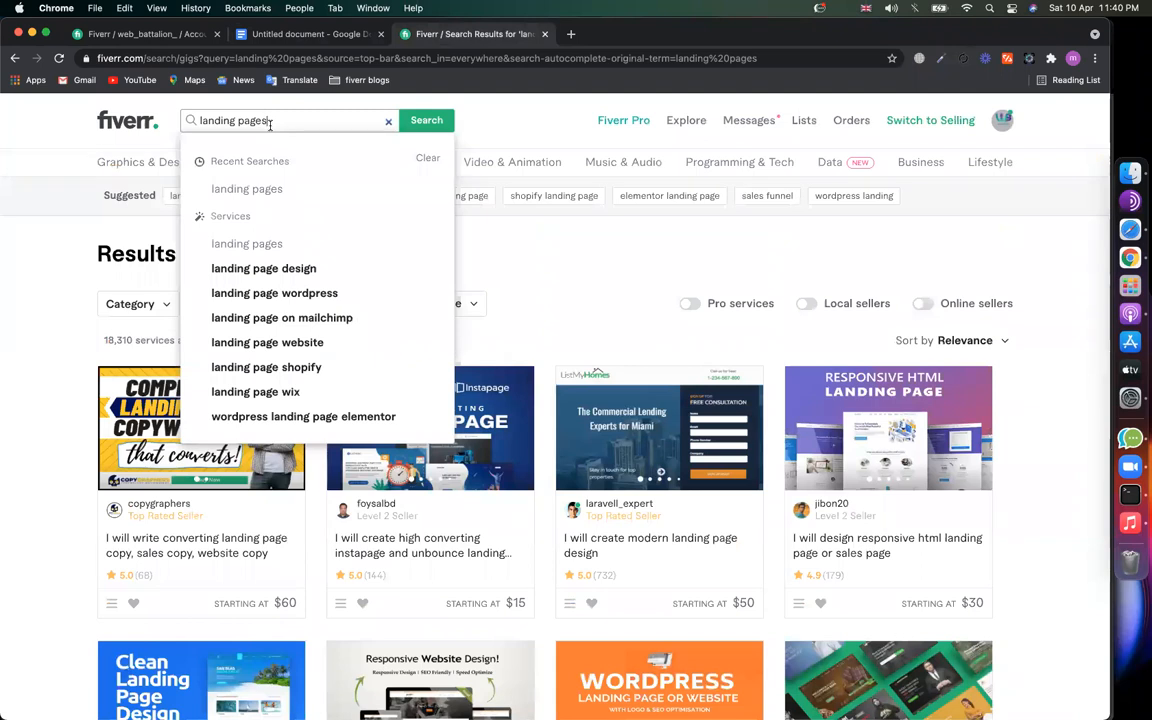
key(super+a)
text(landing)
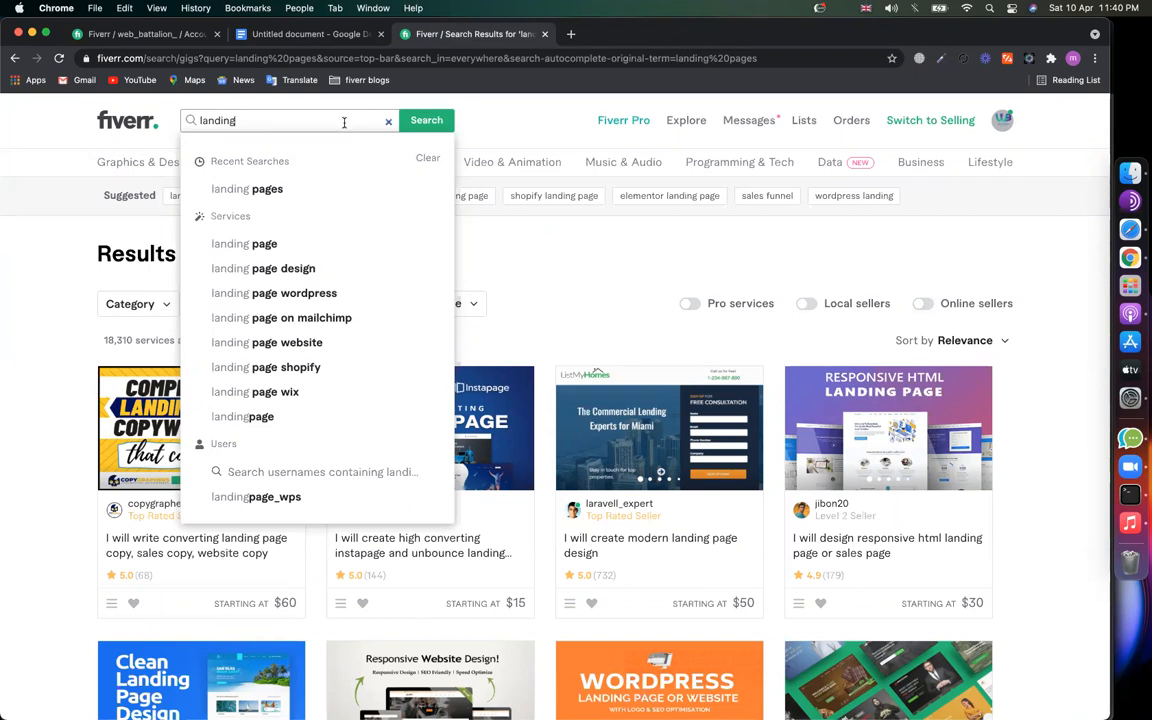
text(page)
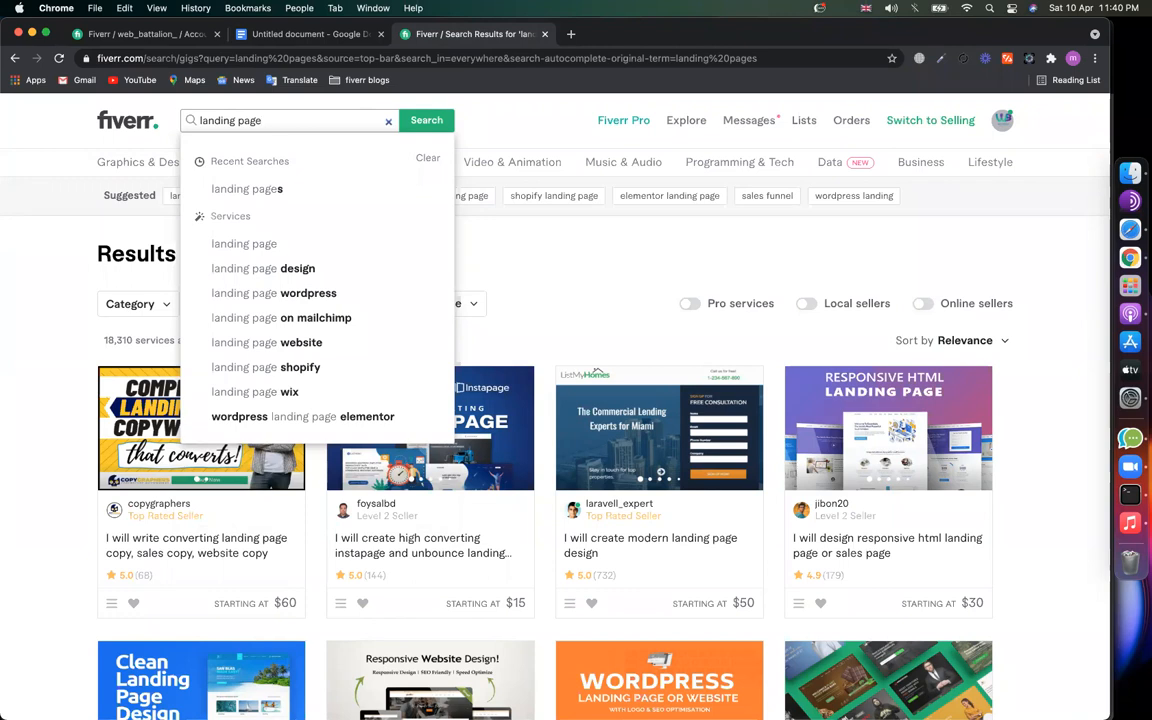
click(571, 34)
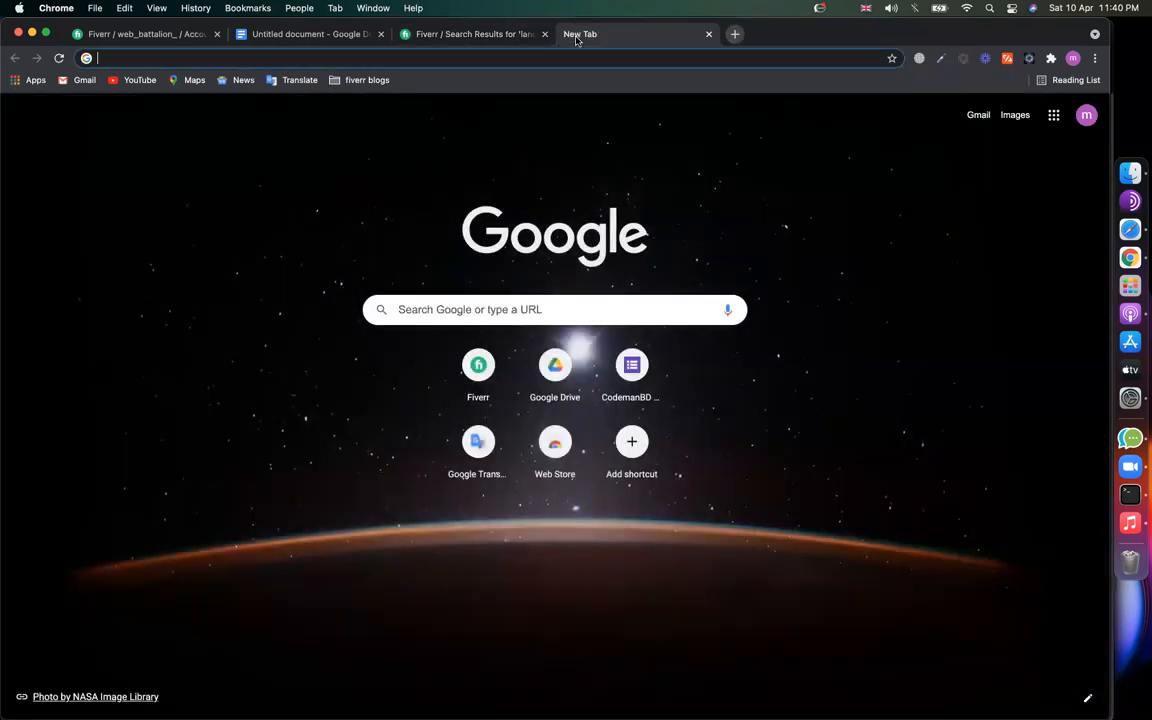
Step: Load google.com, correcting the mistyped 'googole.com' address
text(googole)
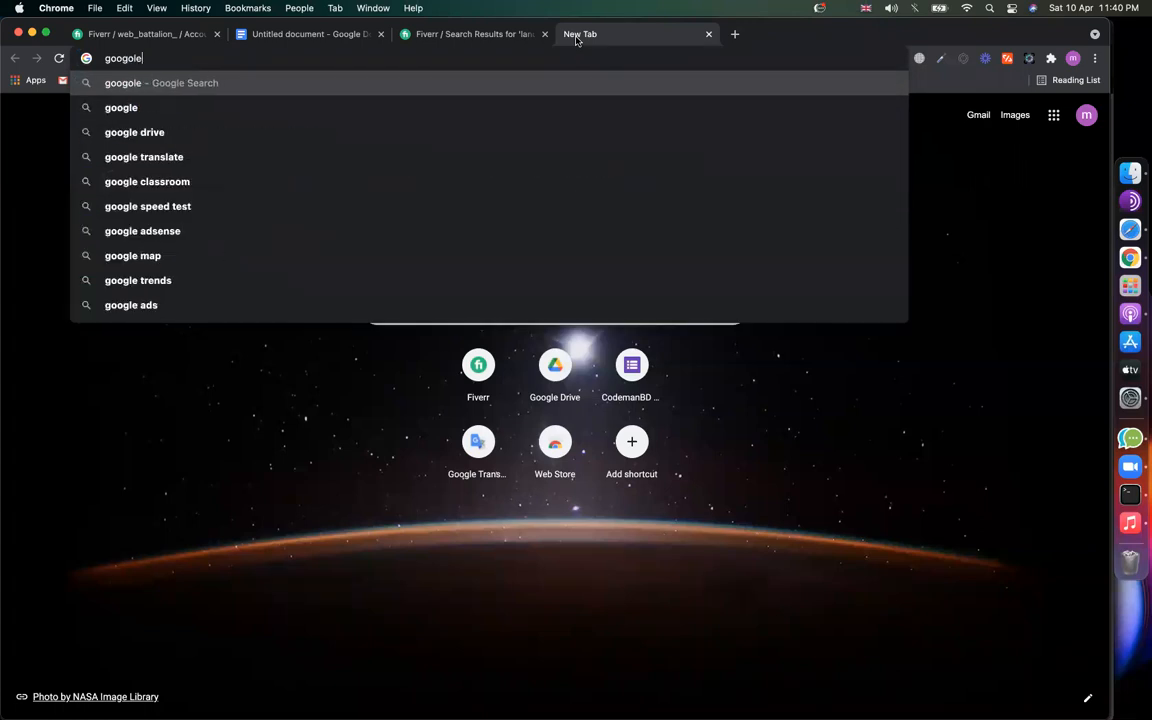
text(.com)
key(Return)
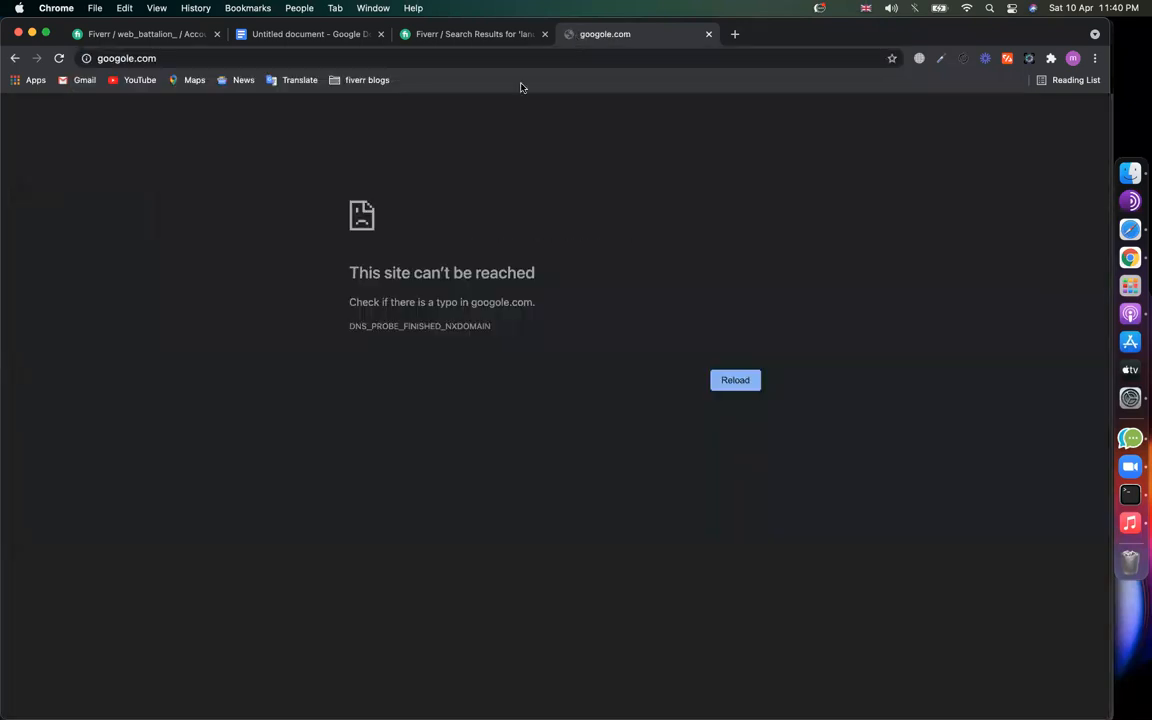
click(165, 58)
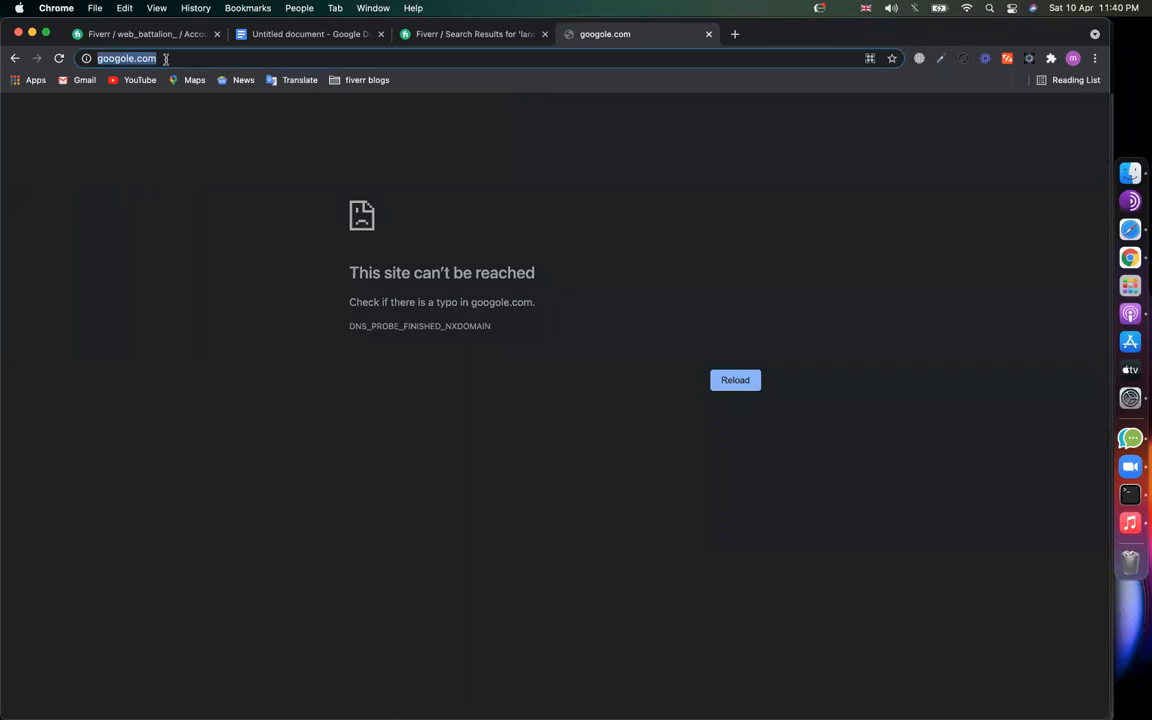
text(google.co)
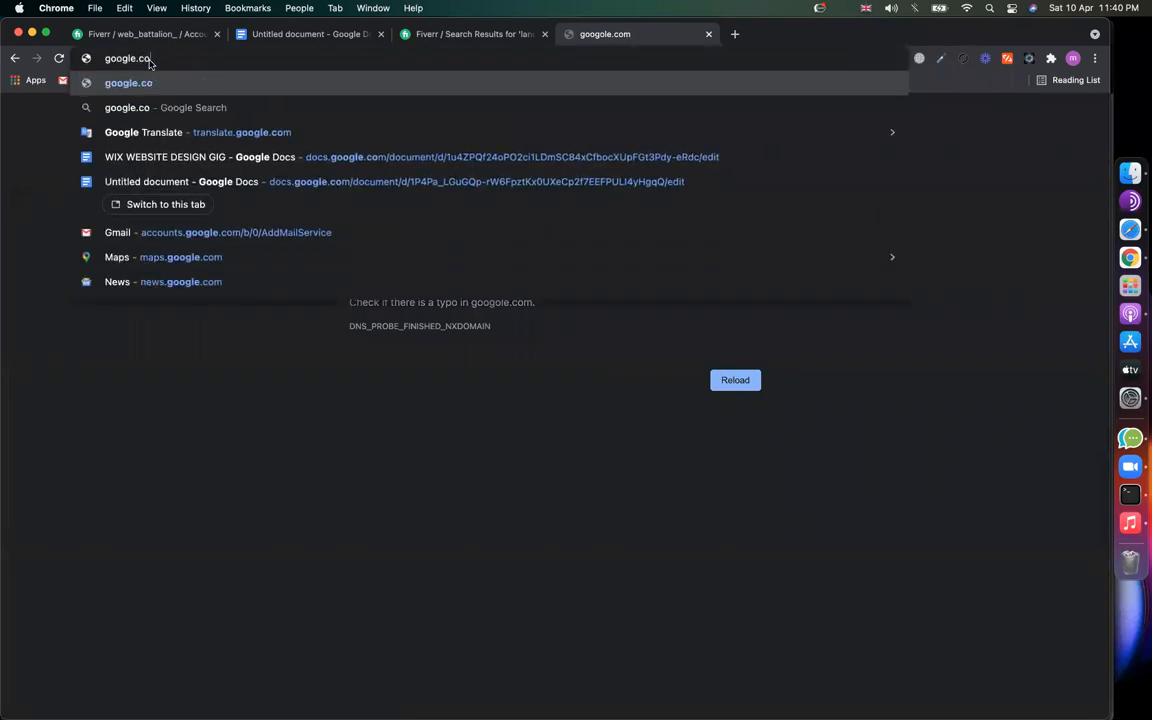
text(m)
key(Return)
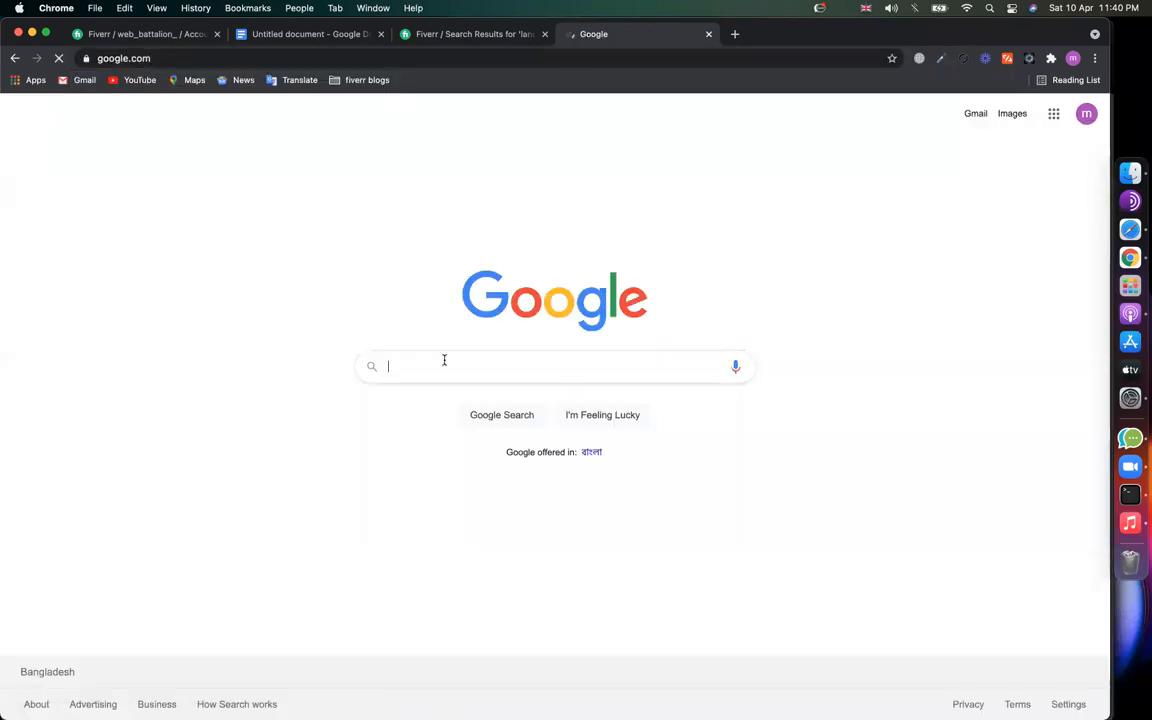
Step: Check Google's autocomplete for 'how to create landing', then return to Fiverr
click(444, 360)
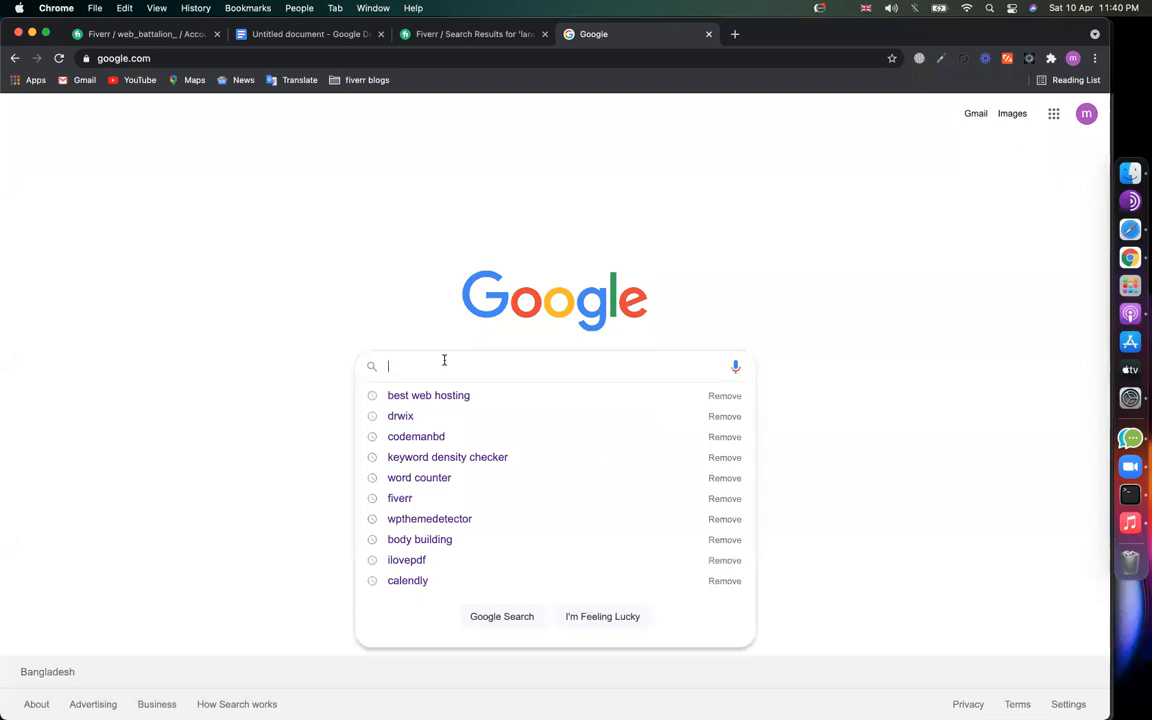
text(how to creat)
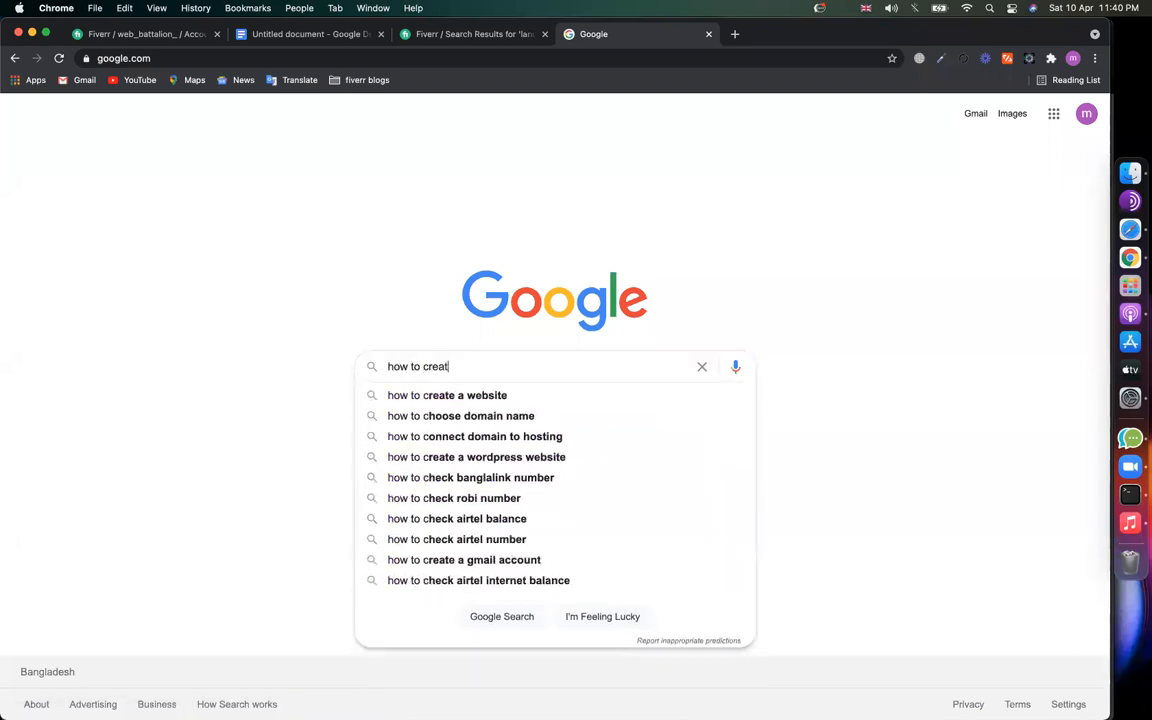
text(e landing)
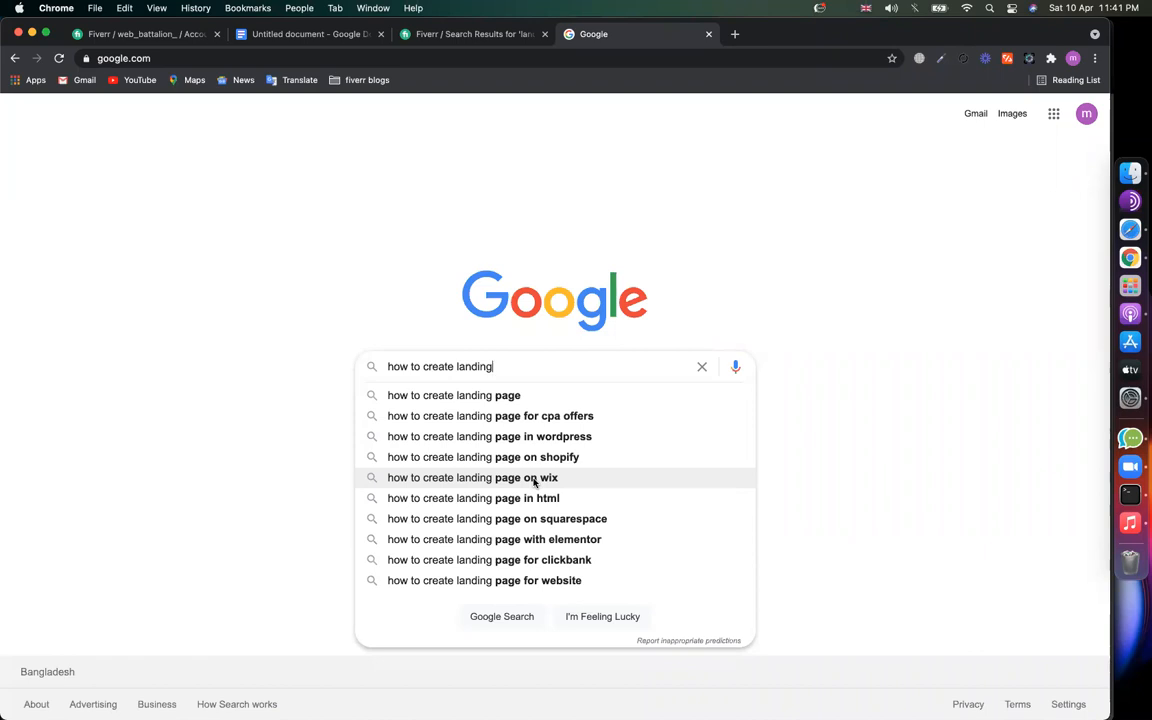
click(447, 32)
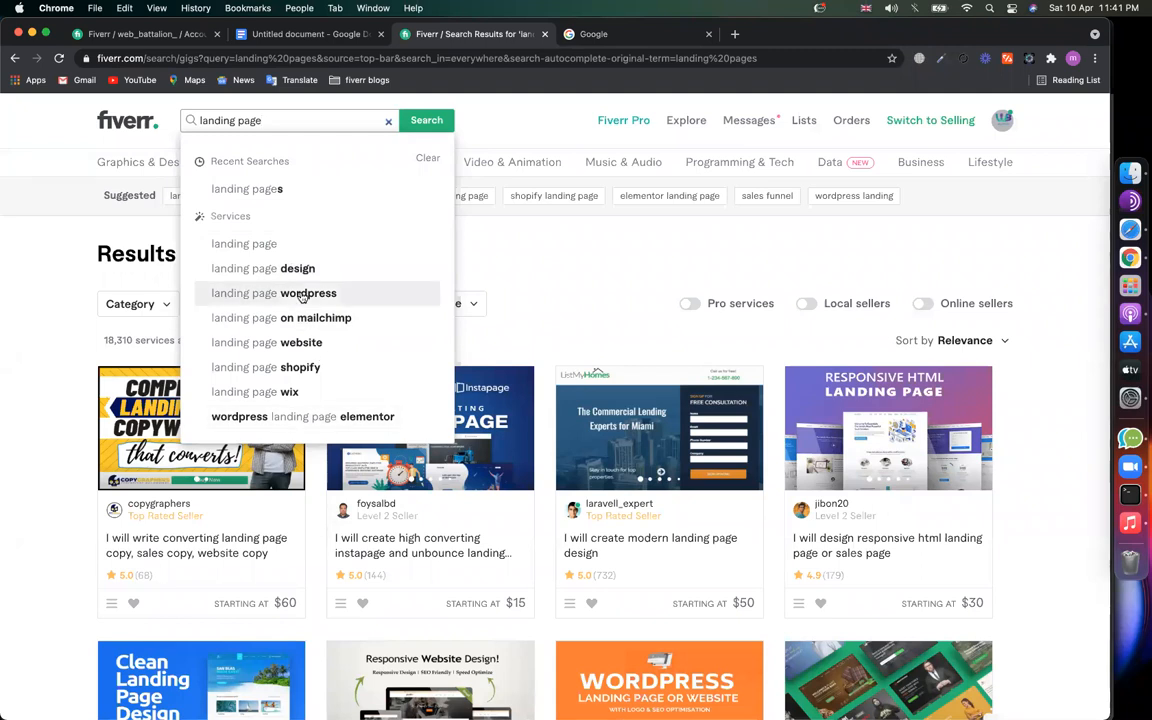
click(258, 268)
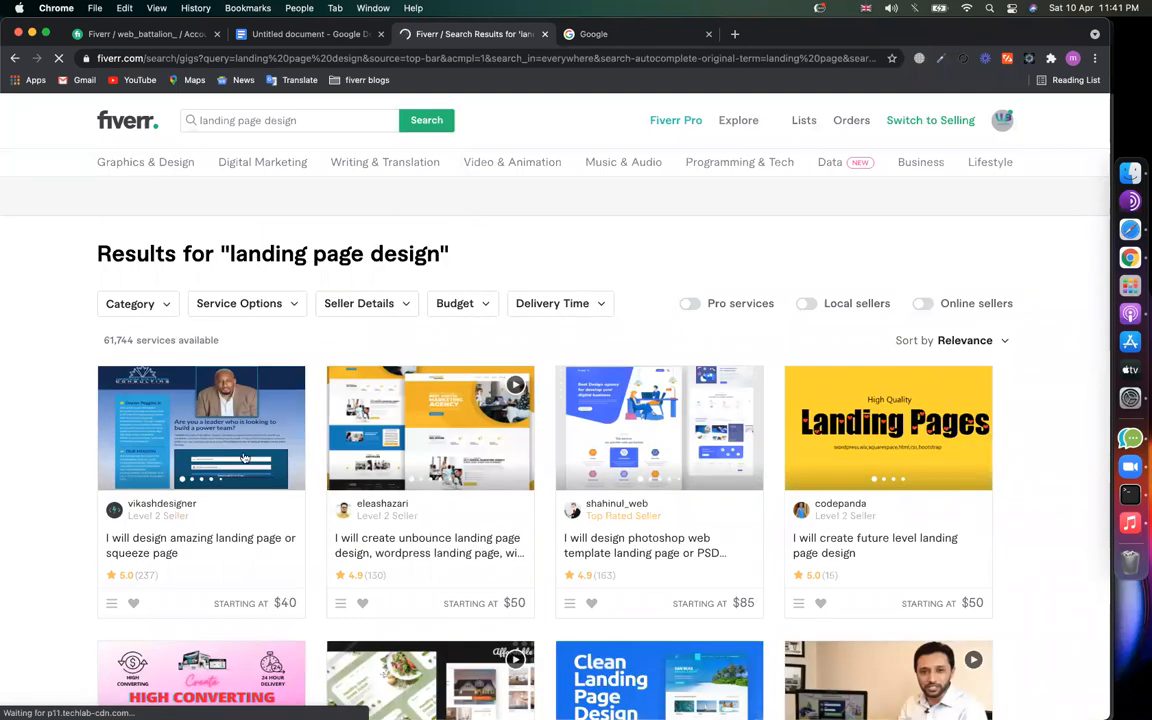
scroll(385, 458, down, 15)
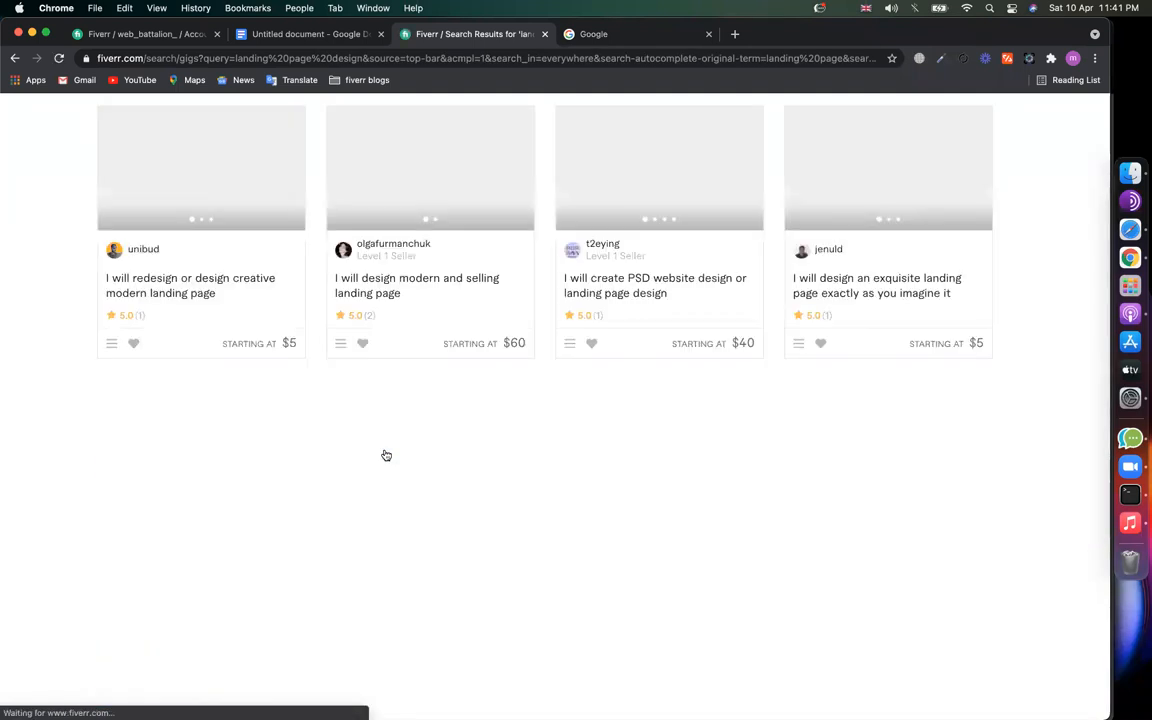
scroll(825, 478, up, 1)
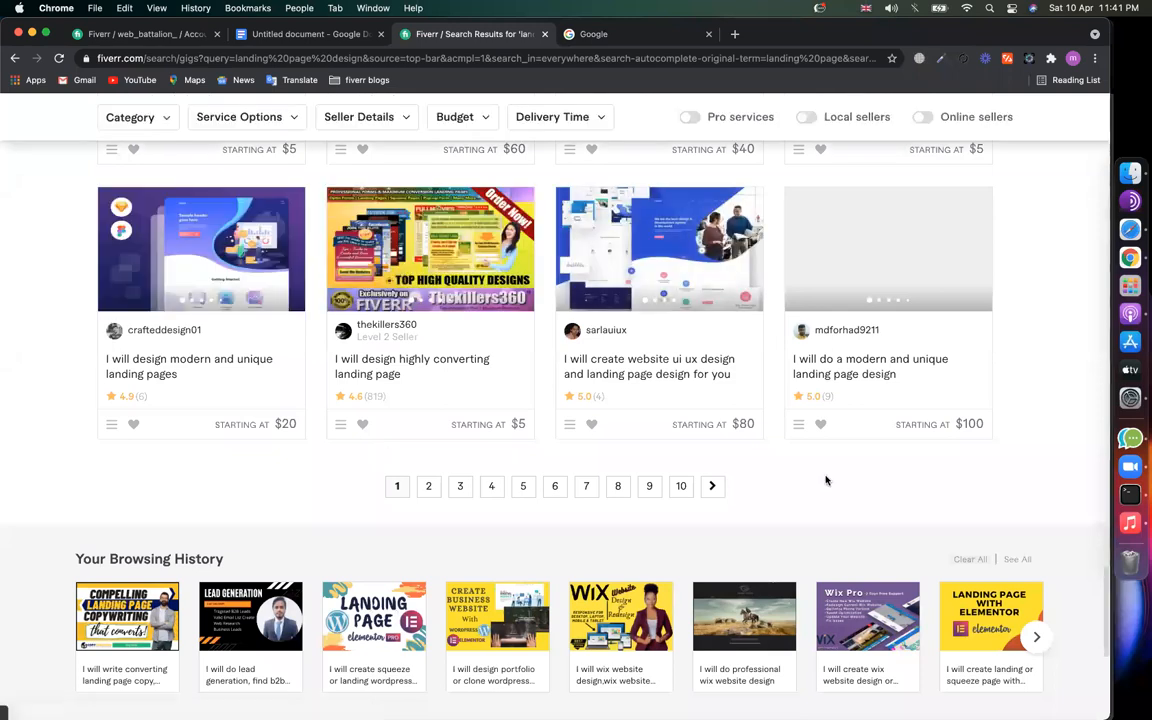
scroll(620, 470, up, 6)
scroll(421, 458, up, 5)
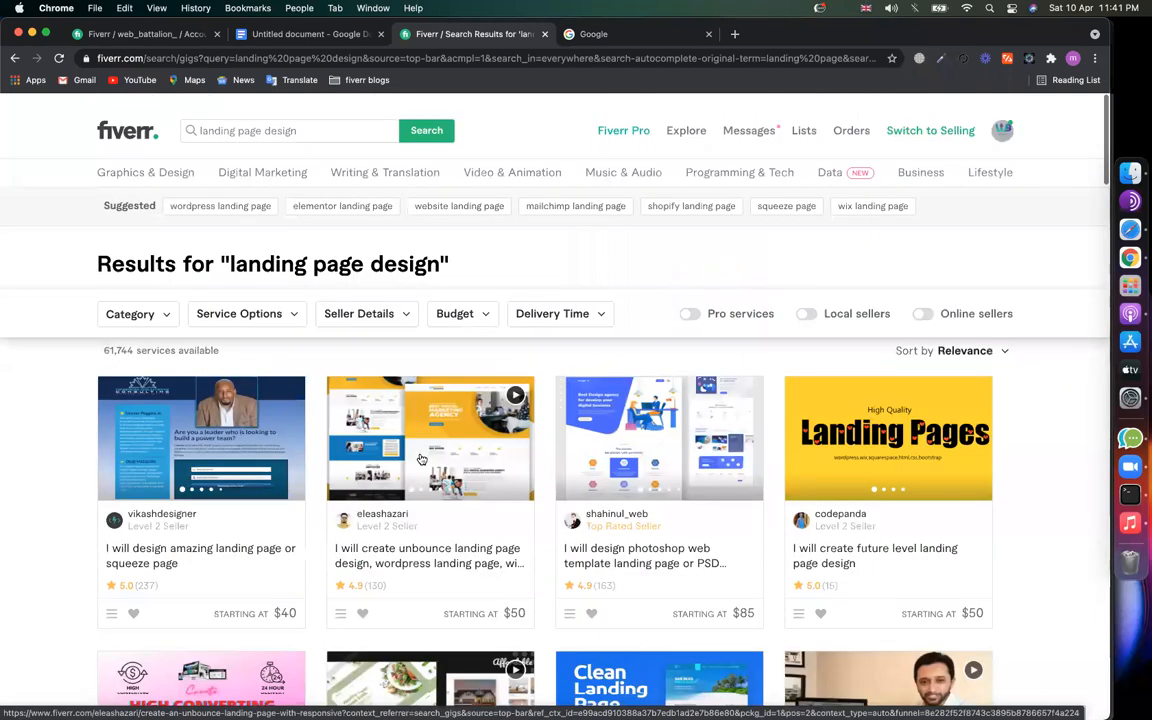
scroll(110, 258, down, 3)
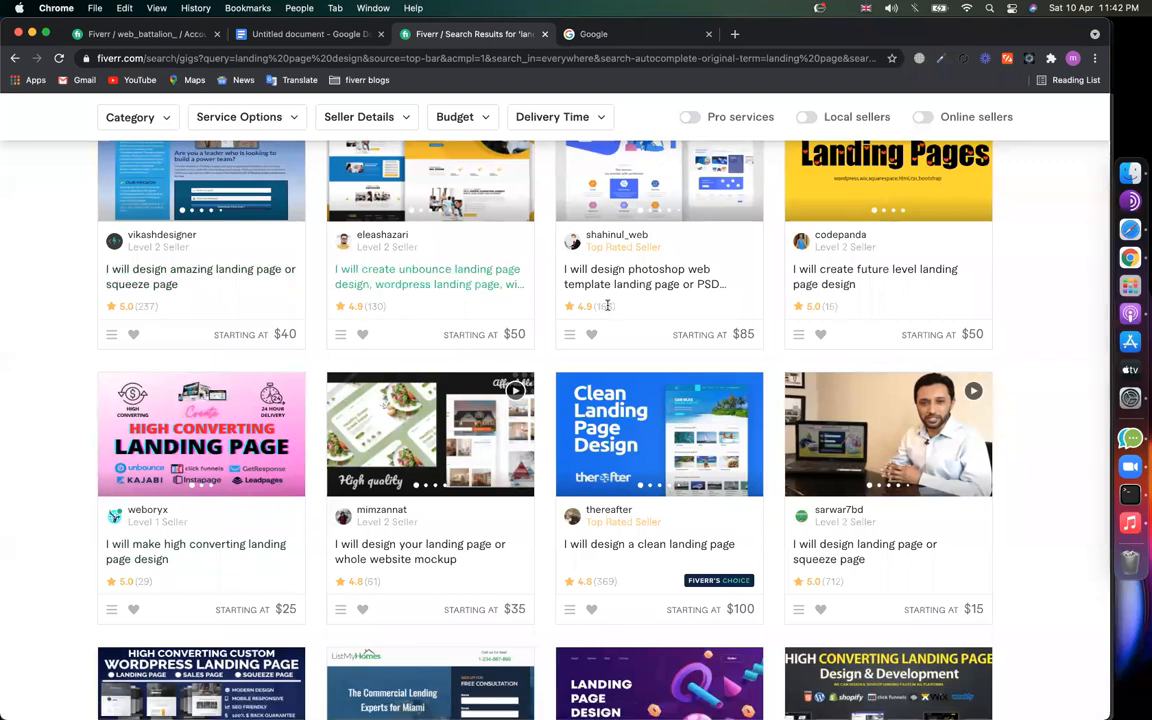
scroll(586, 581, down, 5)
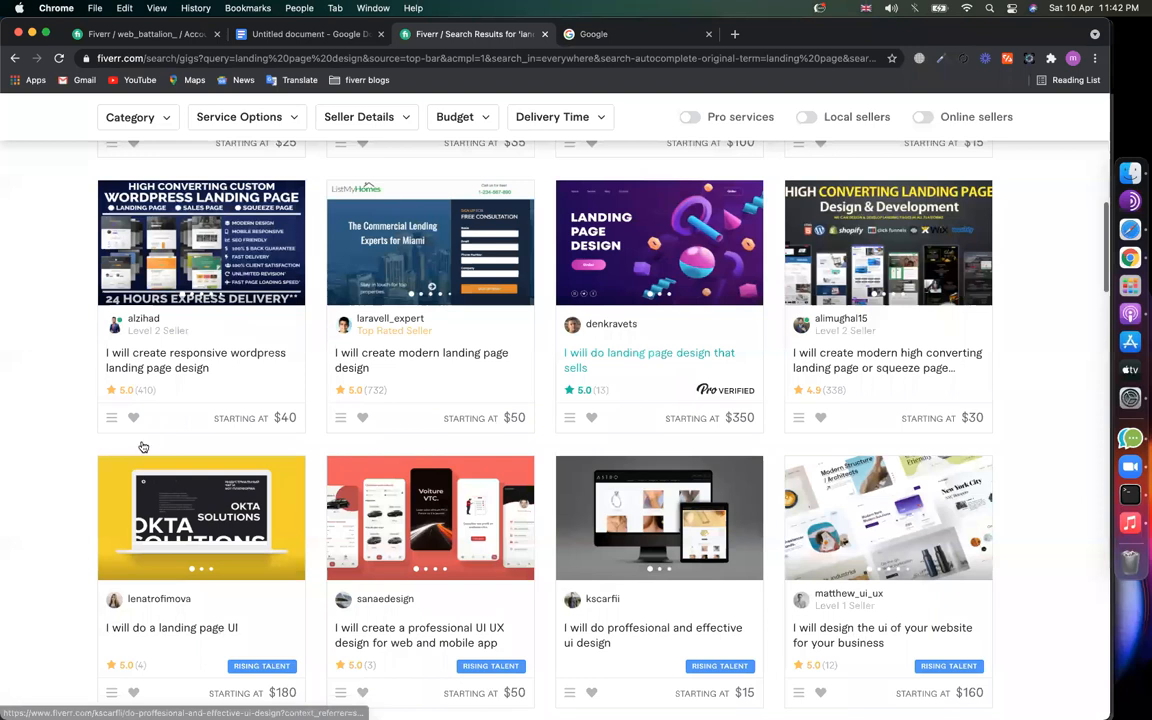
scroll(135, 404, down, 3)
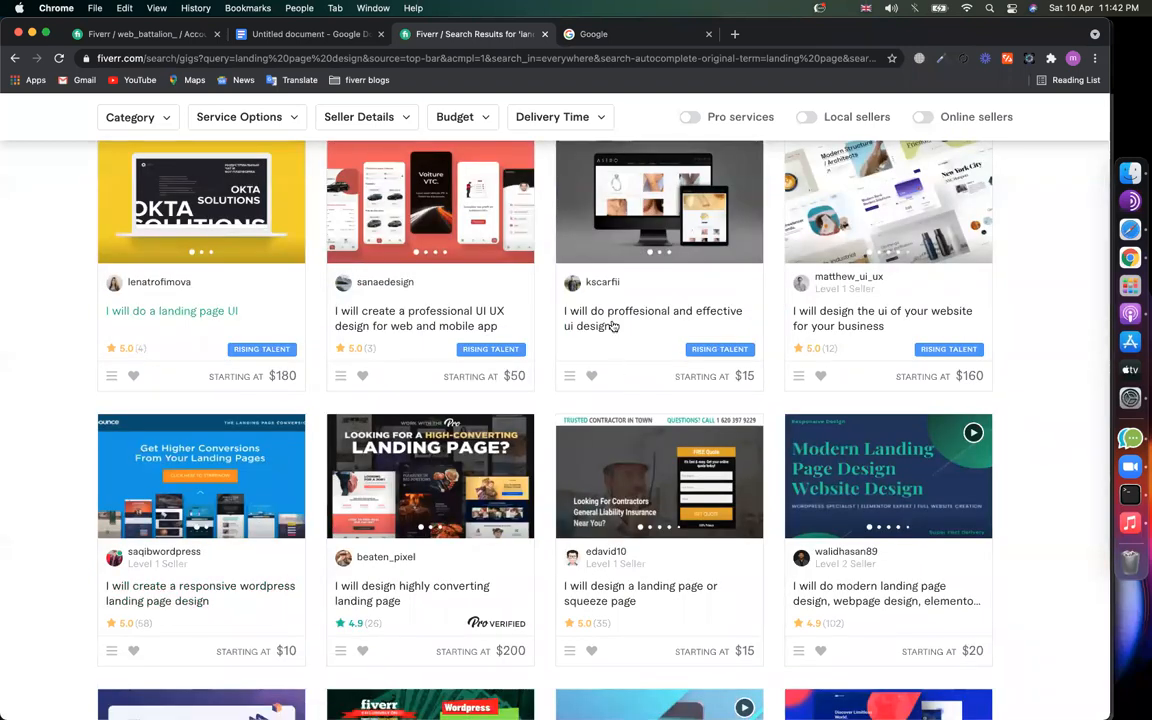
scroll(637, 413, down, 2)
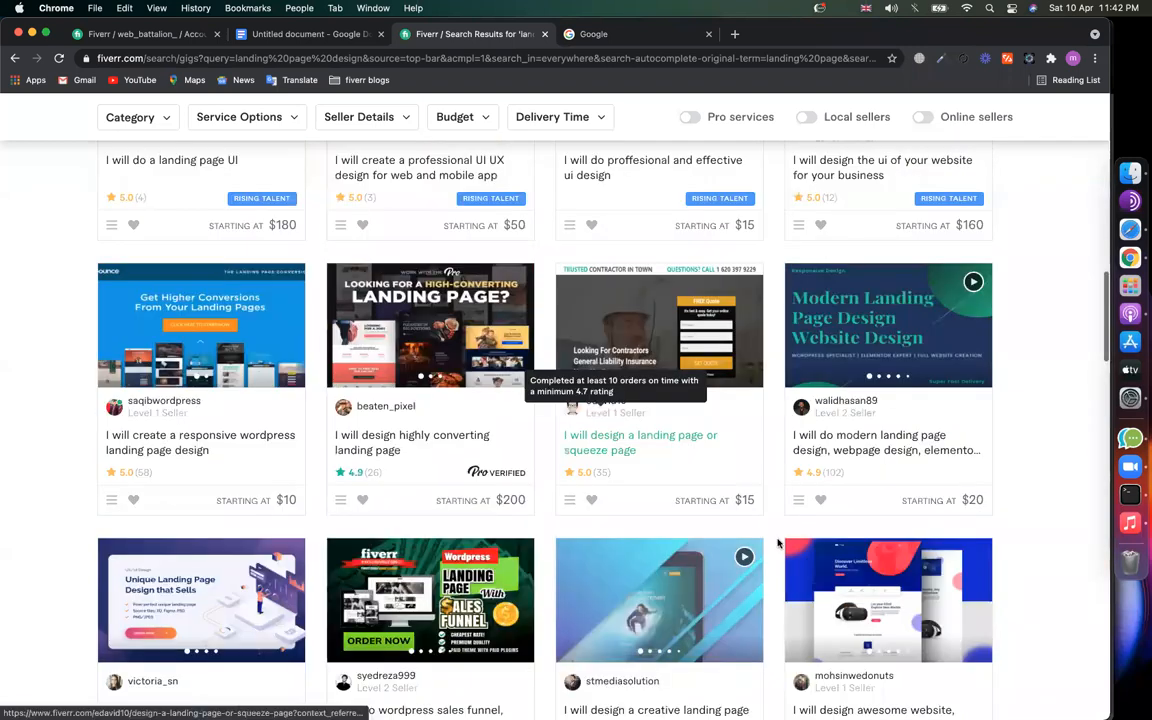
scroll(778, 543, up, 10)
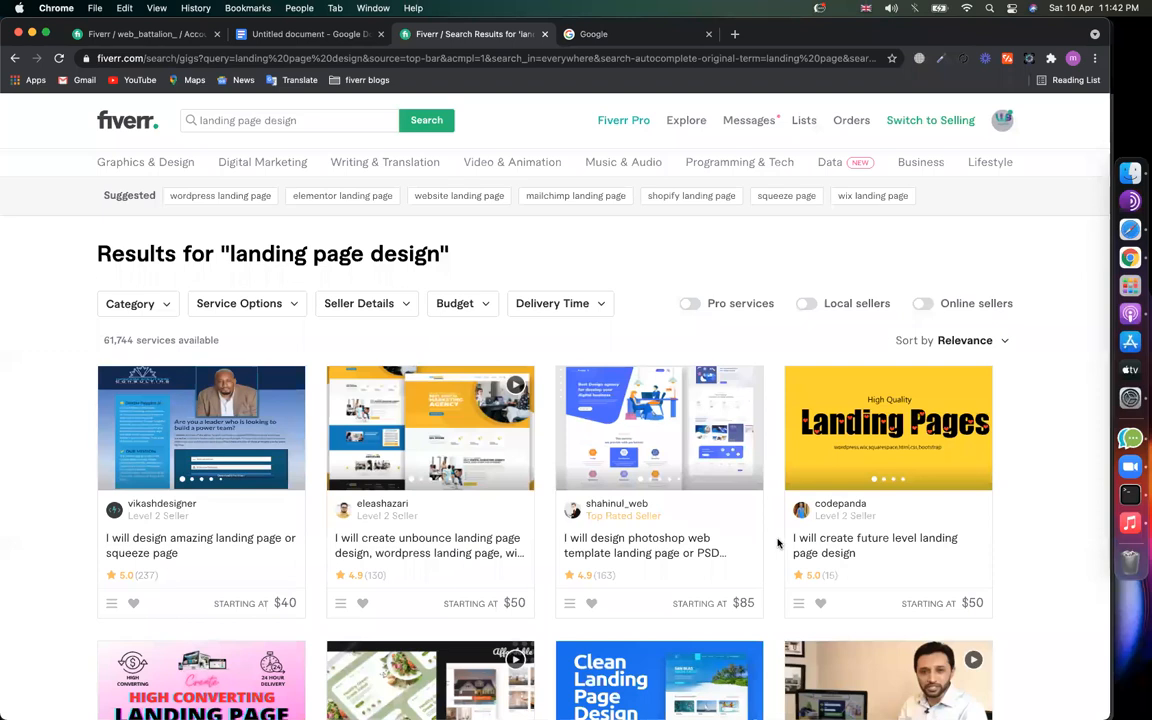
Step: Complete the Google query after 'landing' and submit it, accidentally as 'landing pae'
click(579, 37)
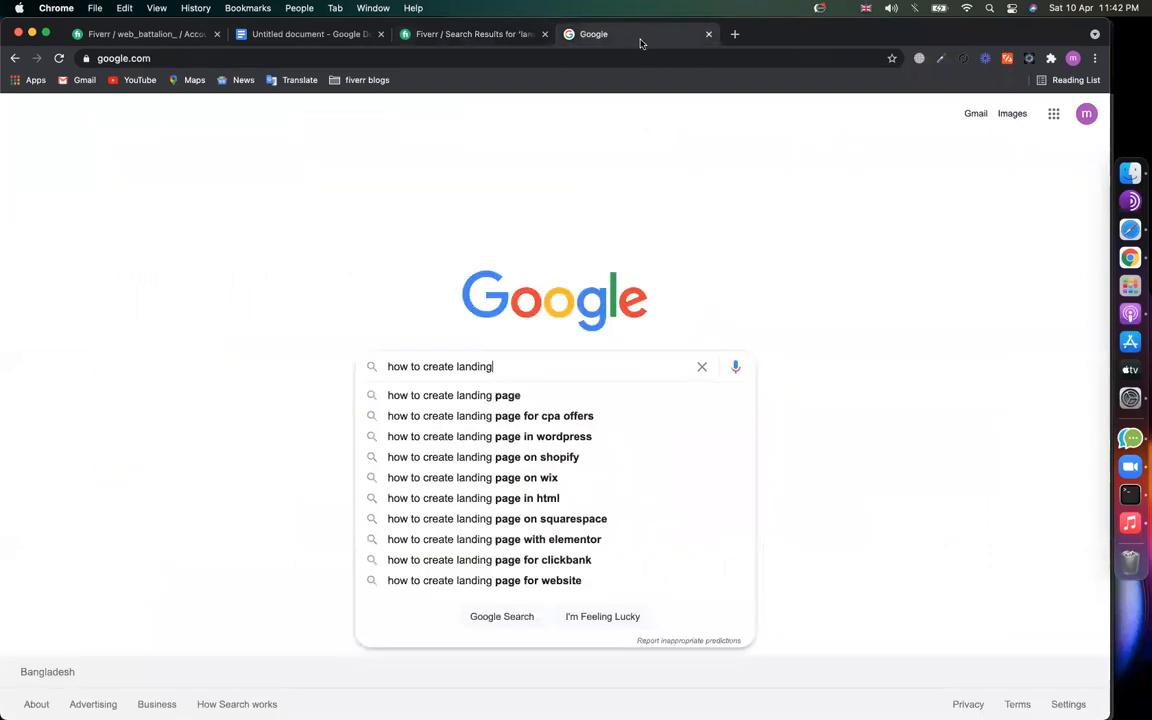
triple_click(530, 363)
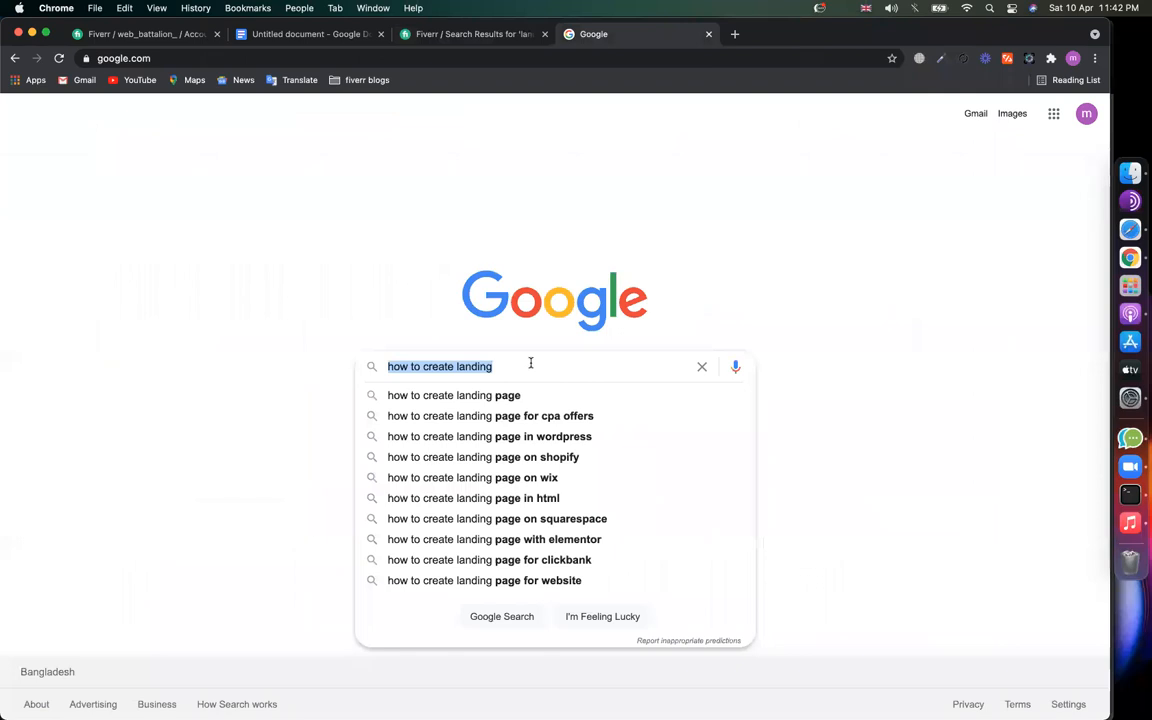
click(493, 37)
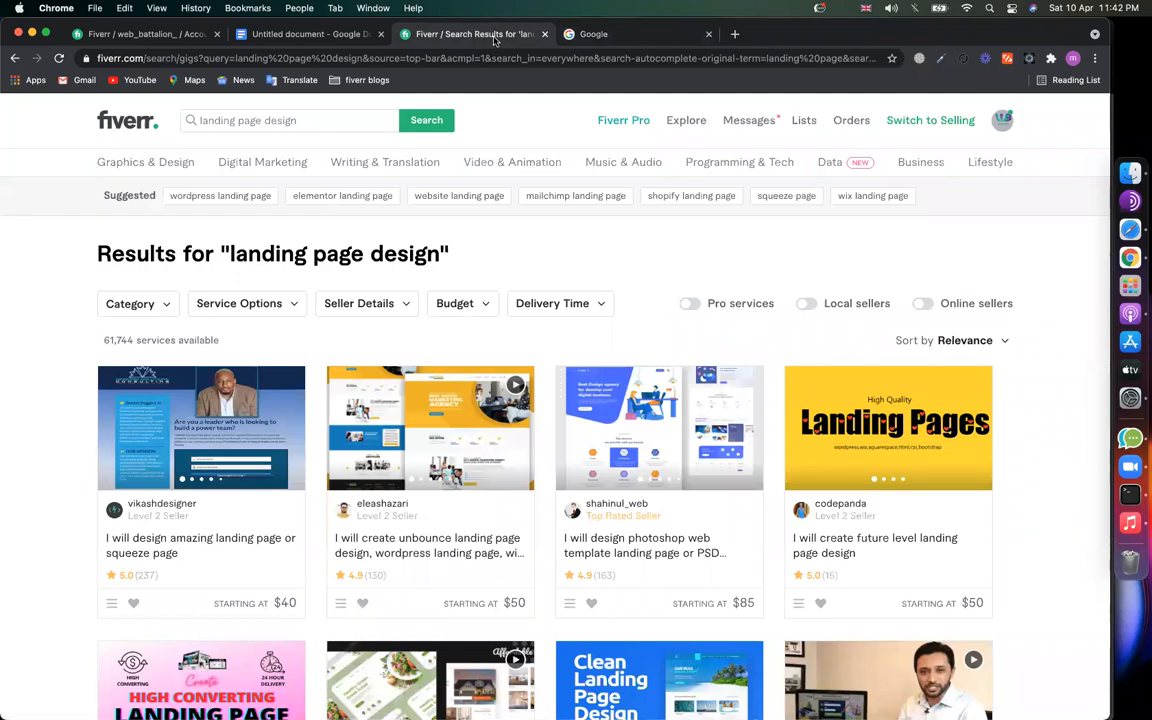
click(690, 33)
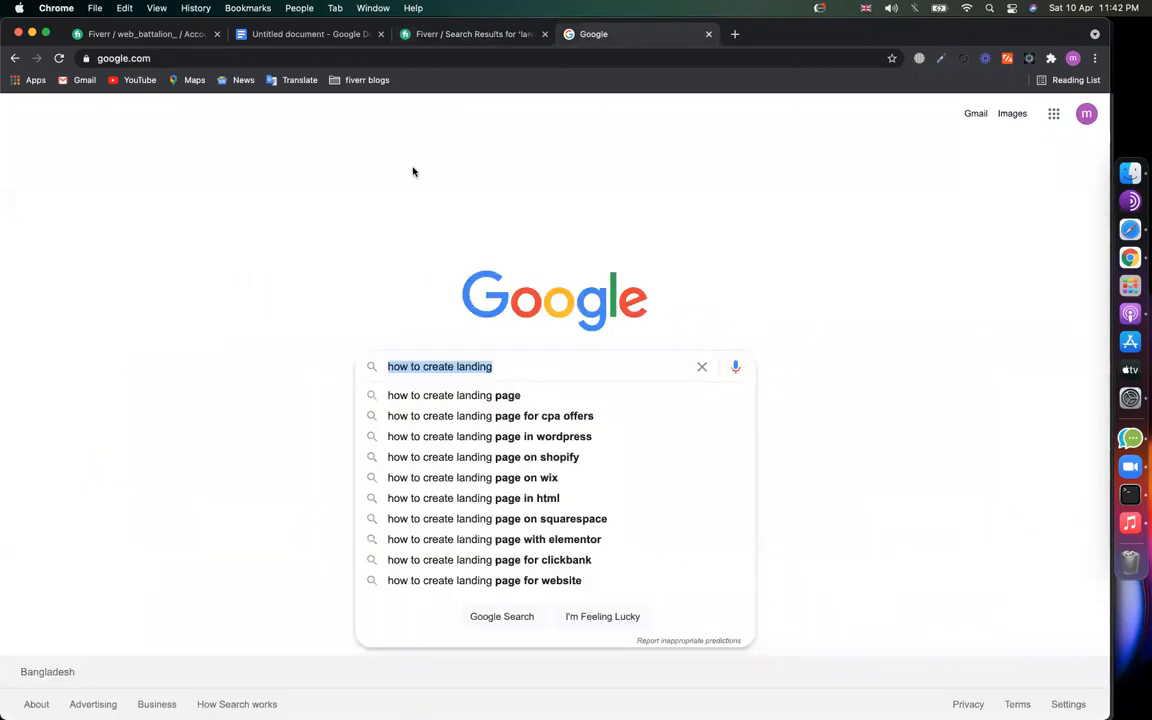
click(528, 366)
text(pae)
key(Return)
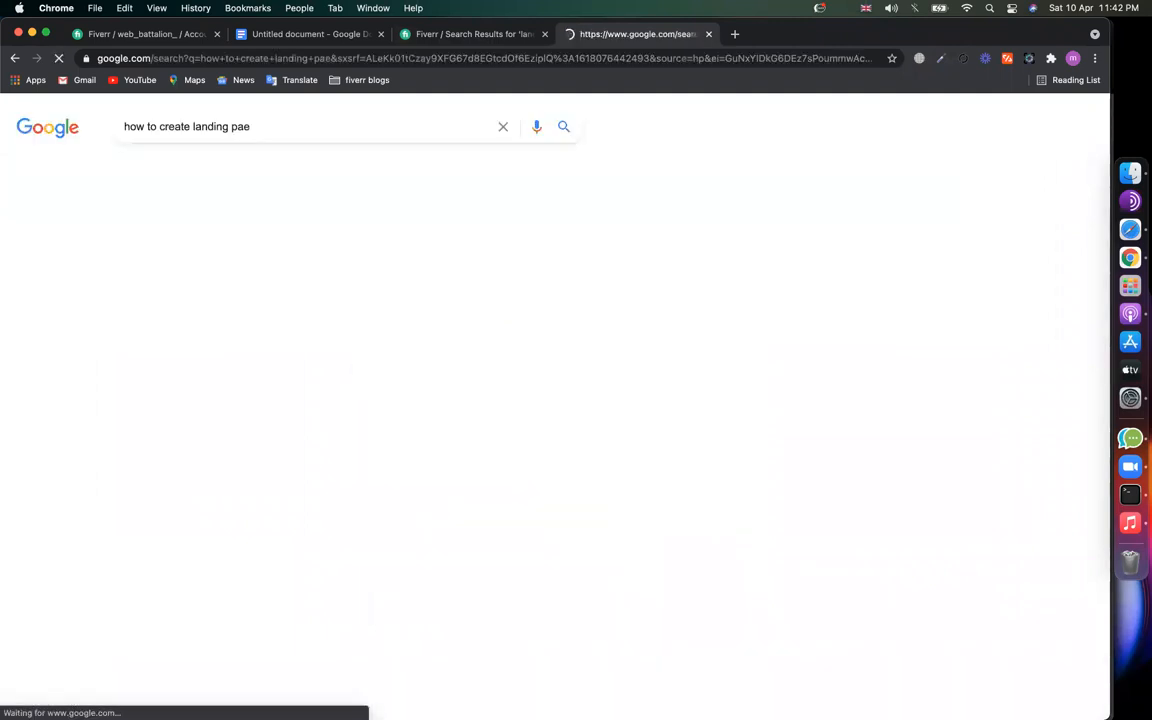
Step: Correct the search to 'how to create landing page' and review its 364,000,000 results
click(304, 117)
key(BackSpace)
text(ge)
key(Return)
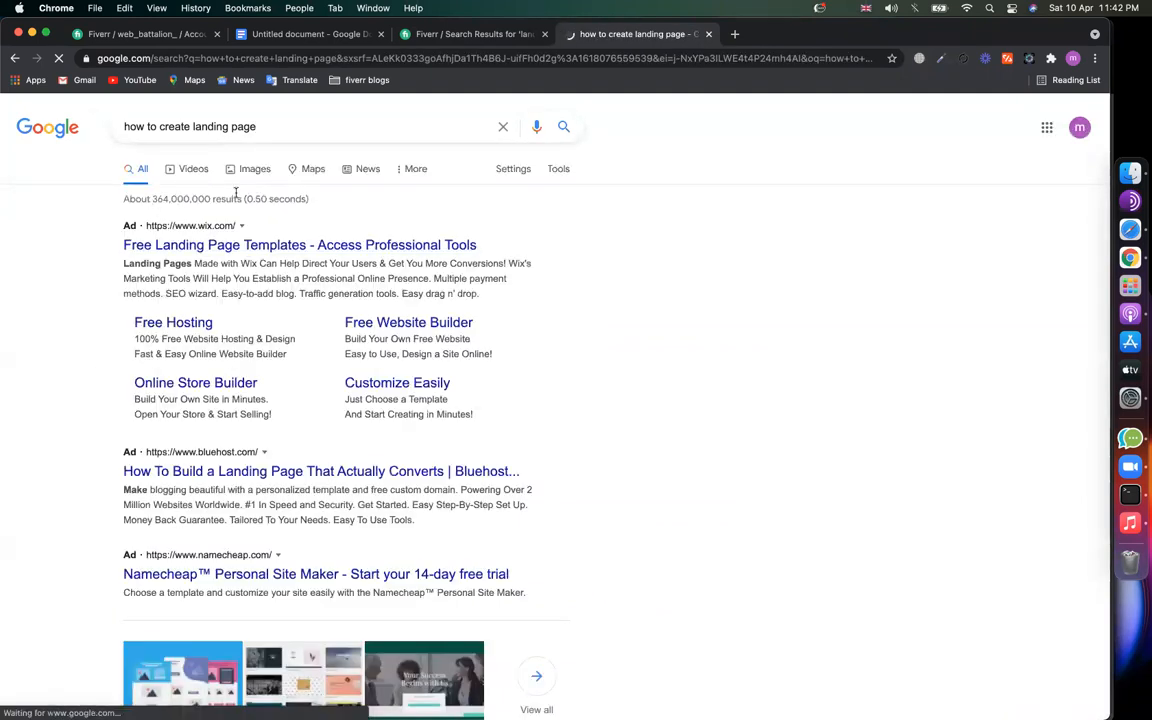
drag(151, 198, 236, 198)
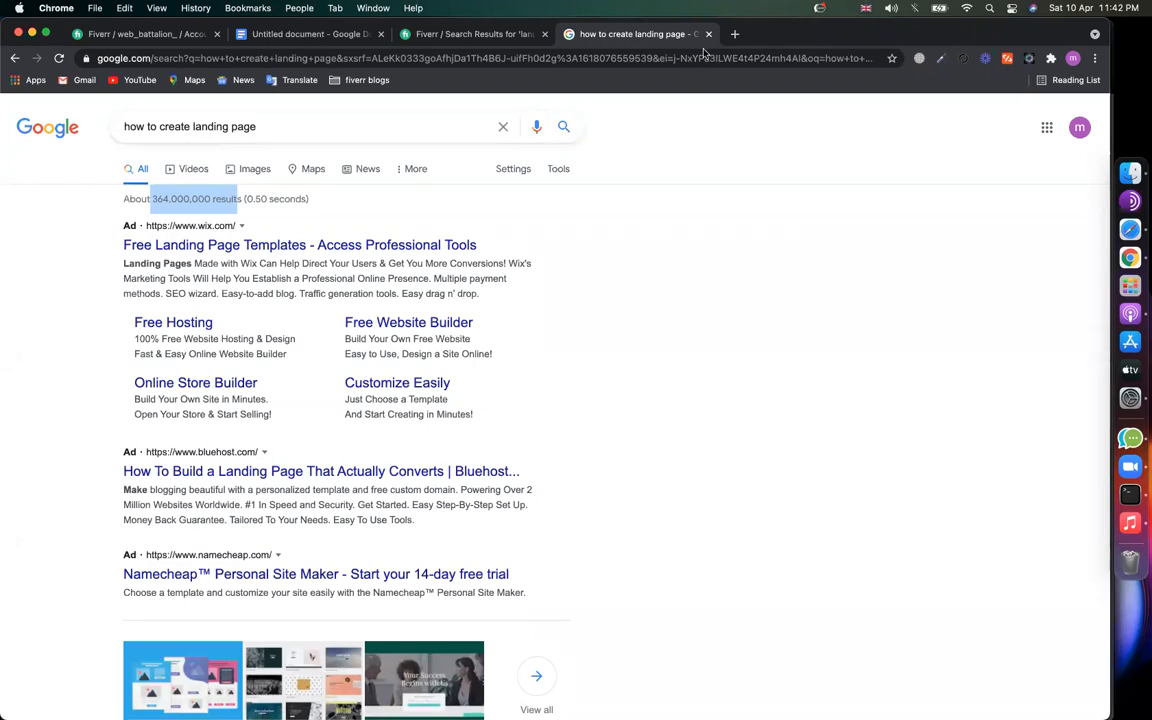
click(710, 393)
scroll(660, 488, down, 4)
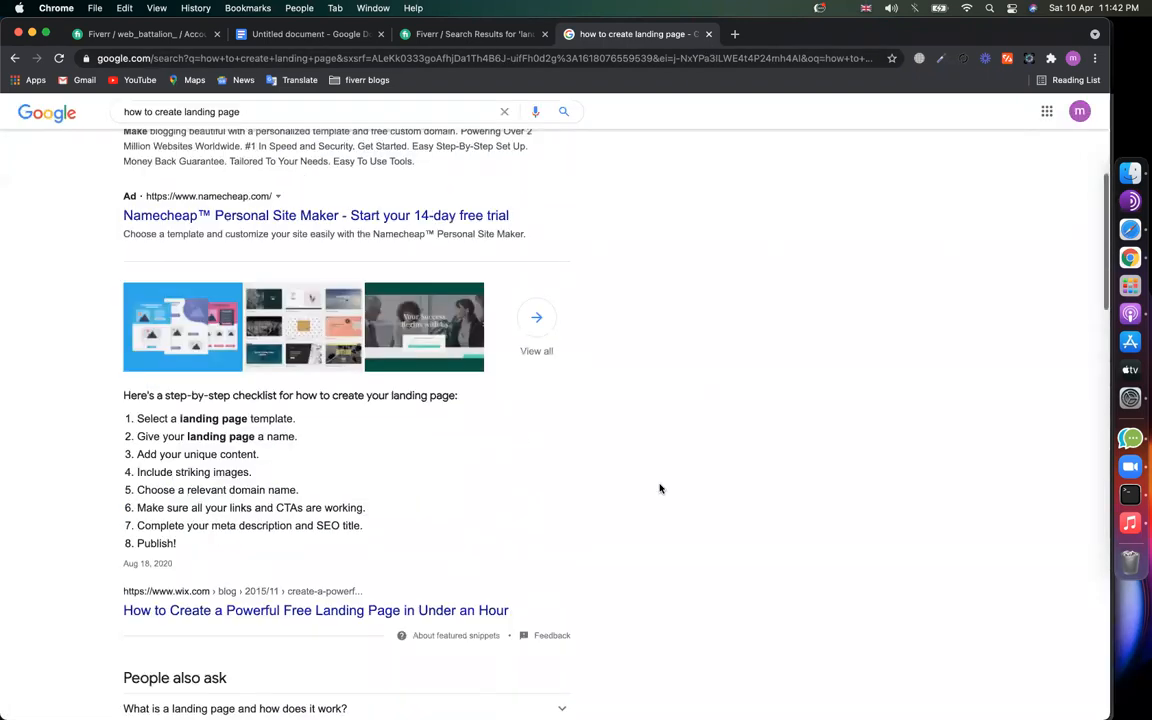
scroll(660, 488, down, 3)
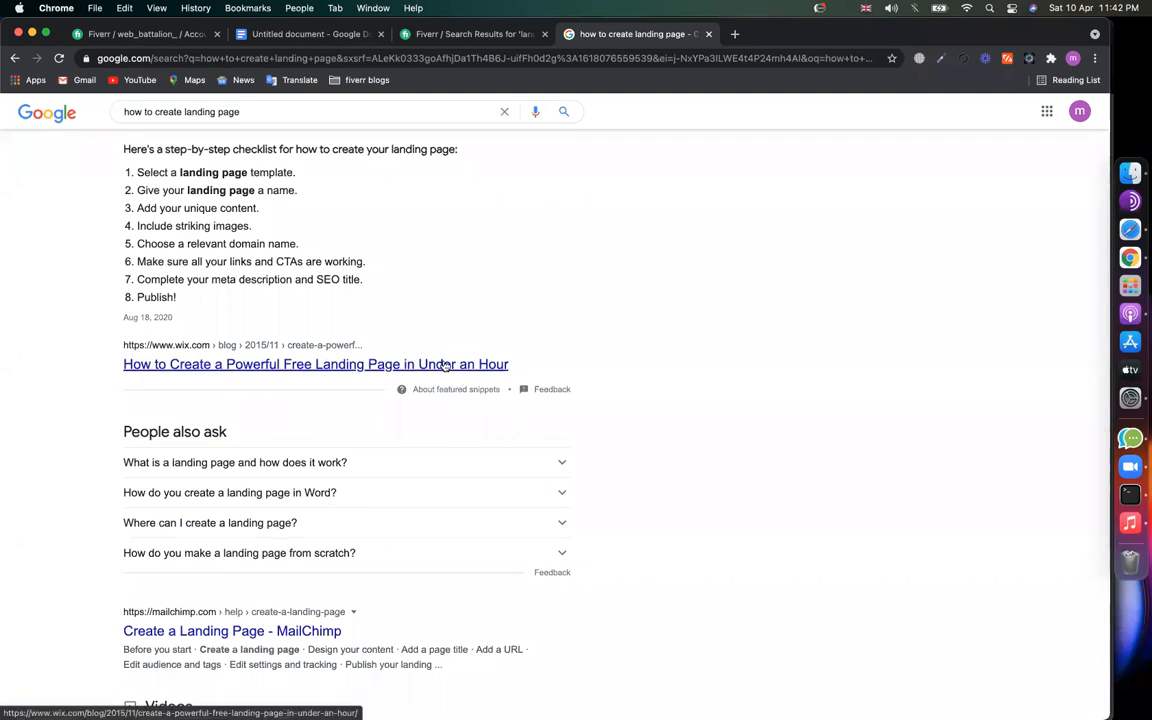
Step: Check Fiverr's suggestions for 'landing page design', then scroll through the first rows of gigs
click(433, 40)
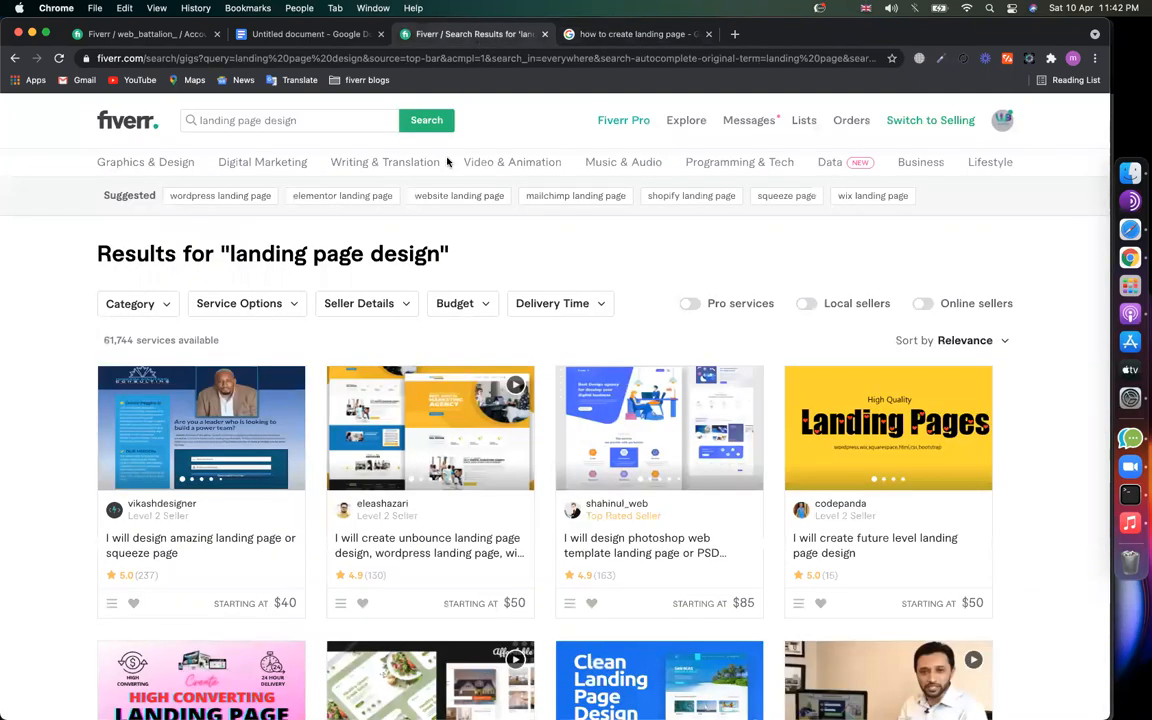
click(295, 124)
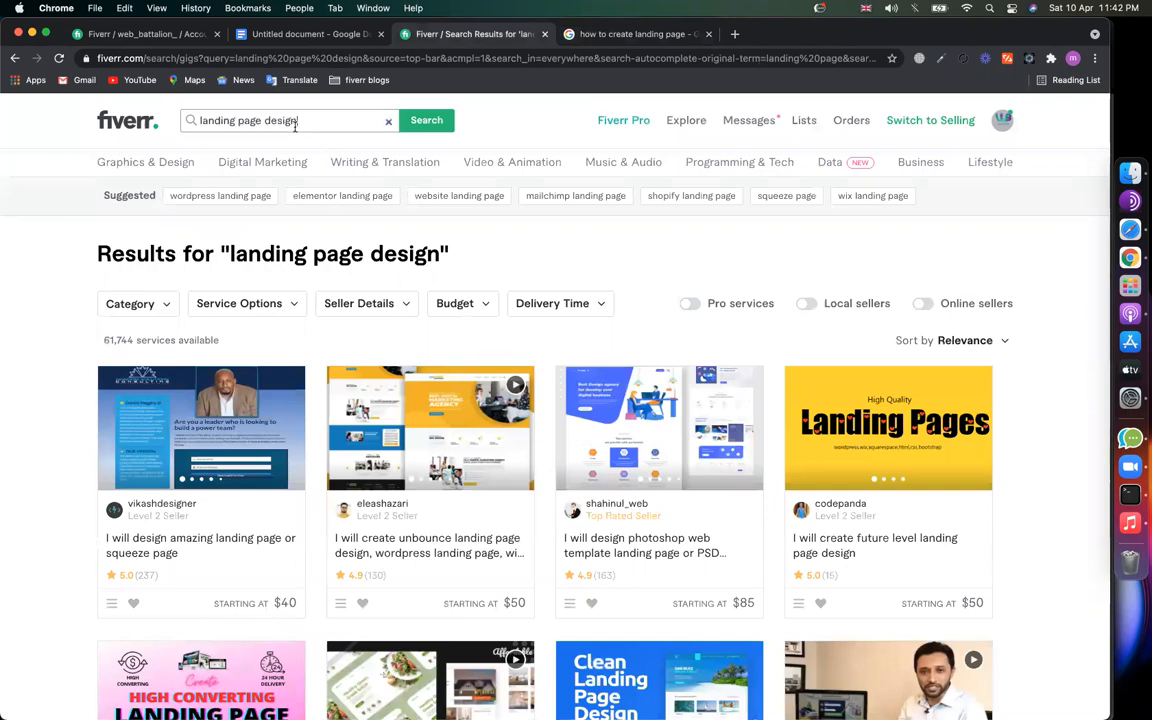
click(323, 124)
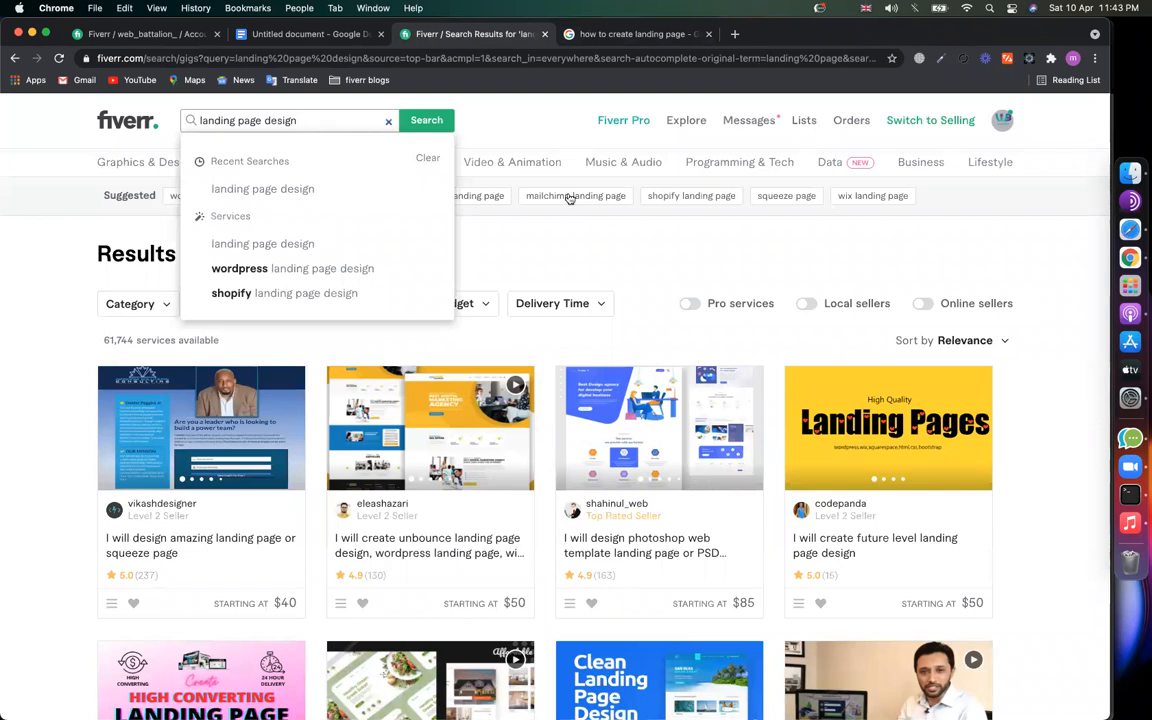
click(572, 238)
scroll(572, 238, down, 1)
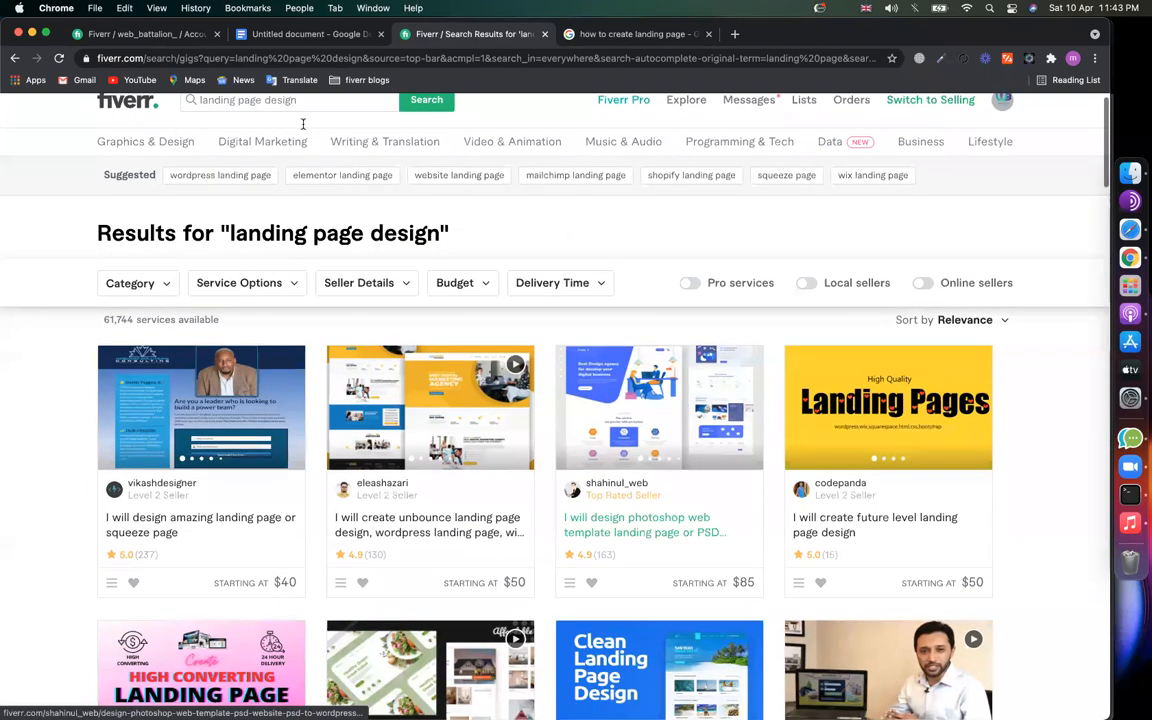
scroll(276, 348, down, 5)
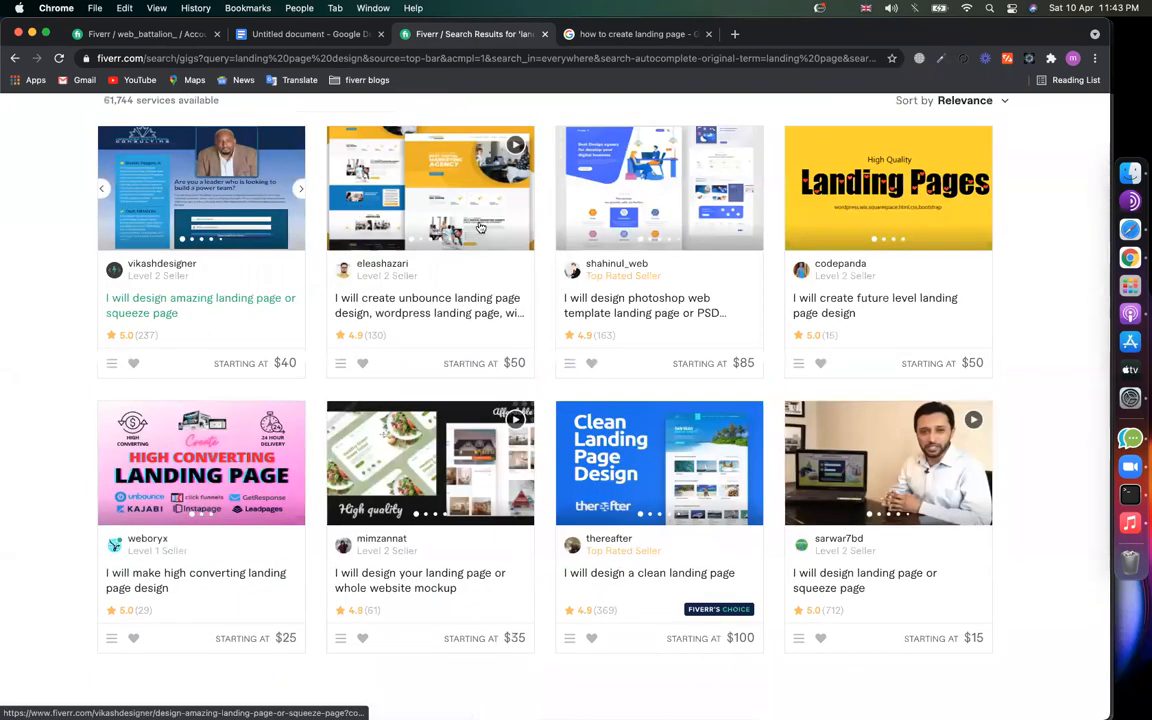
scroll(480, 228, up, 5)
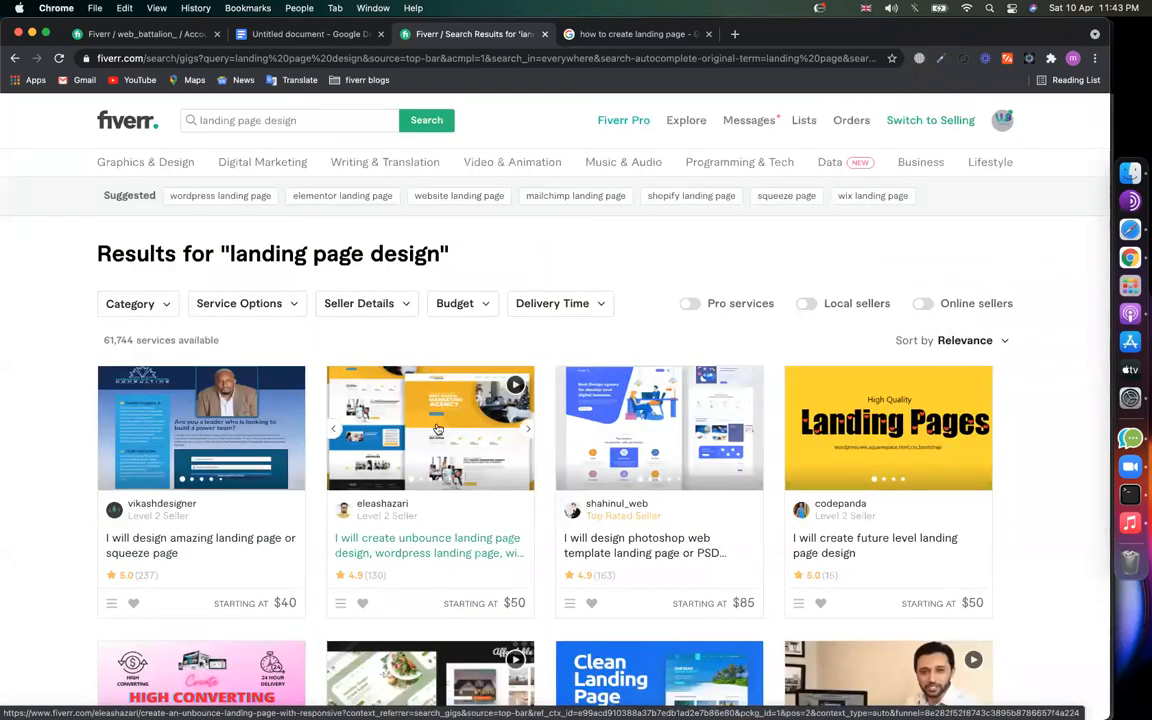
Step: Open youtube.com in a new tab
click(736, 35)
text(youtube.com)
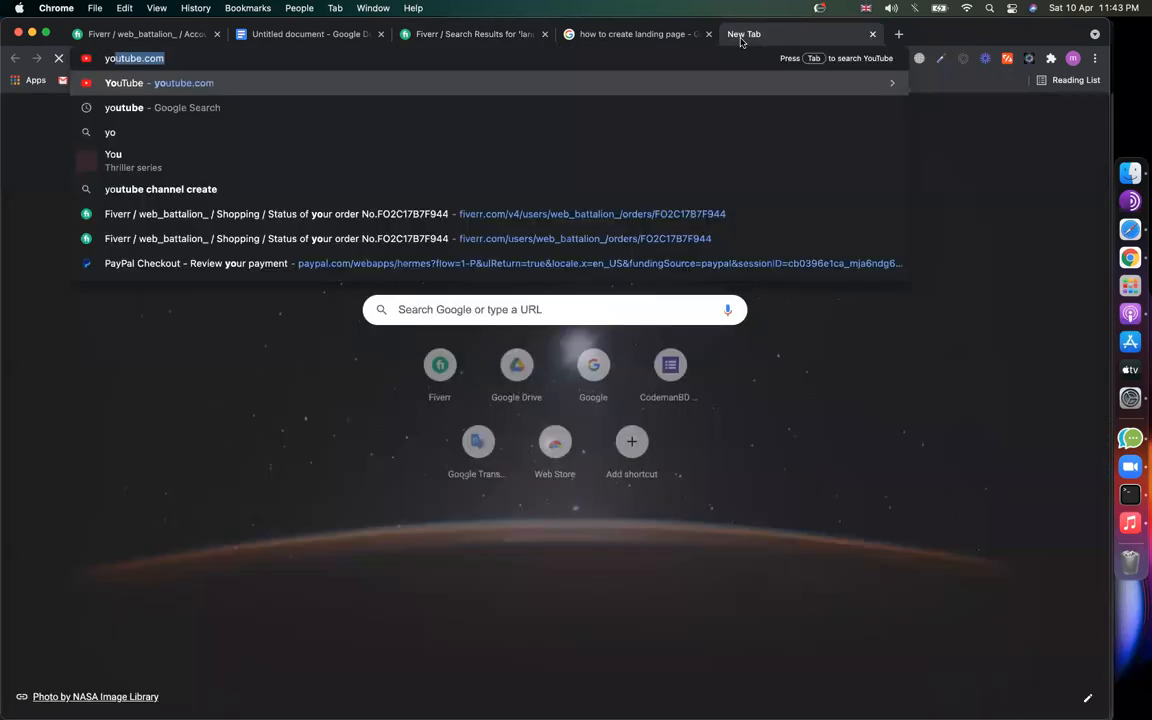
key(Return)
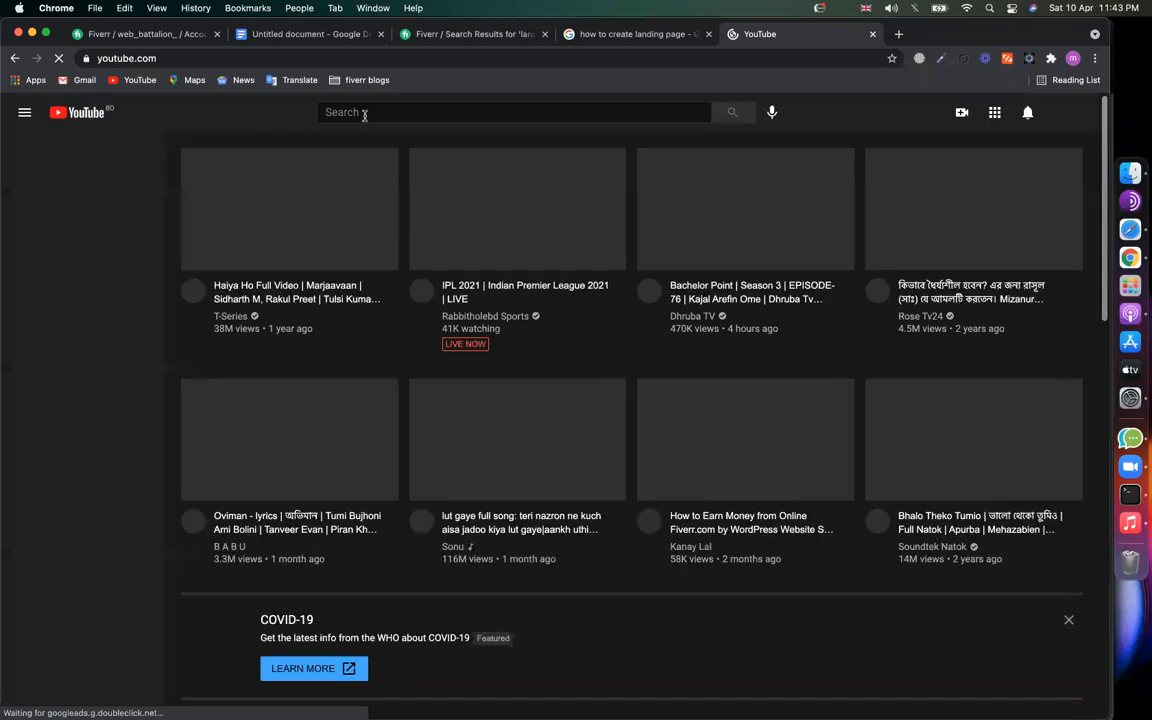
Step: Search YouTube for 'landing page design', dismissing the Choose what to play next tip
click(364, 114)
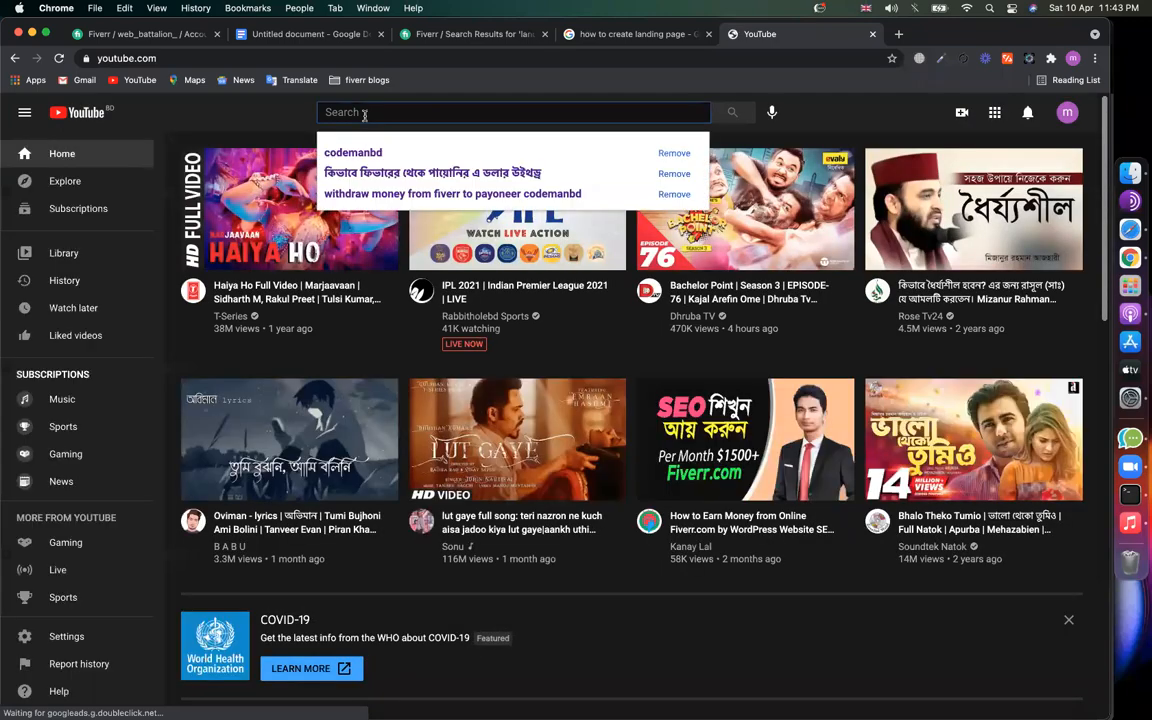
text(la)
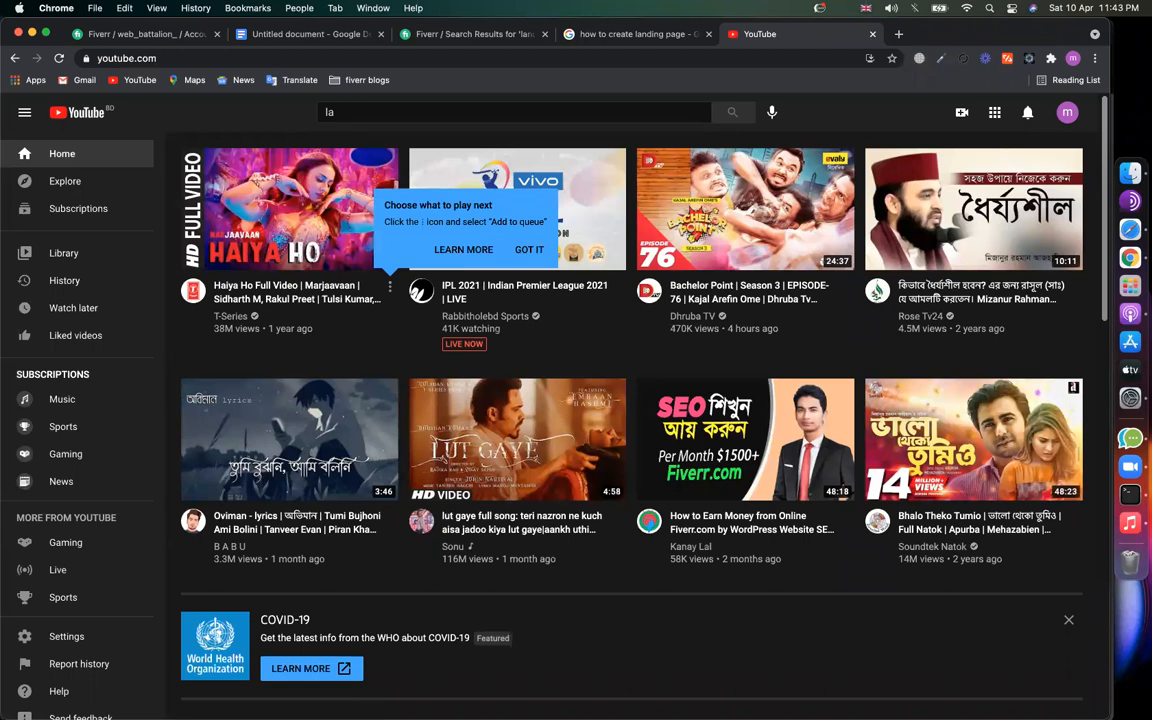
click(487, 228)
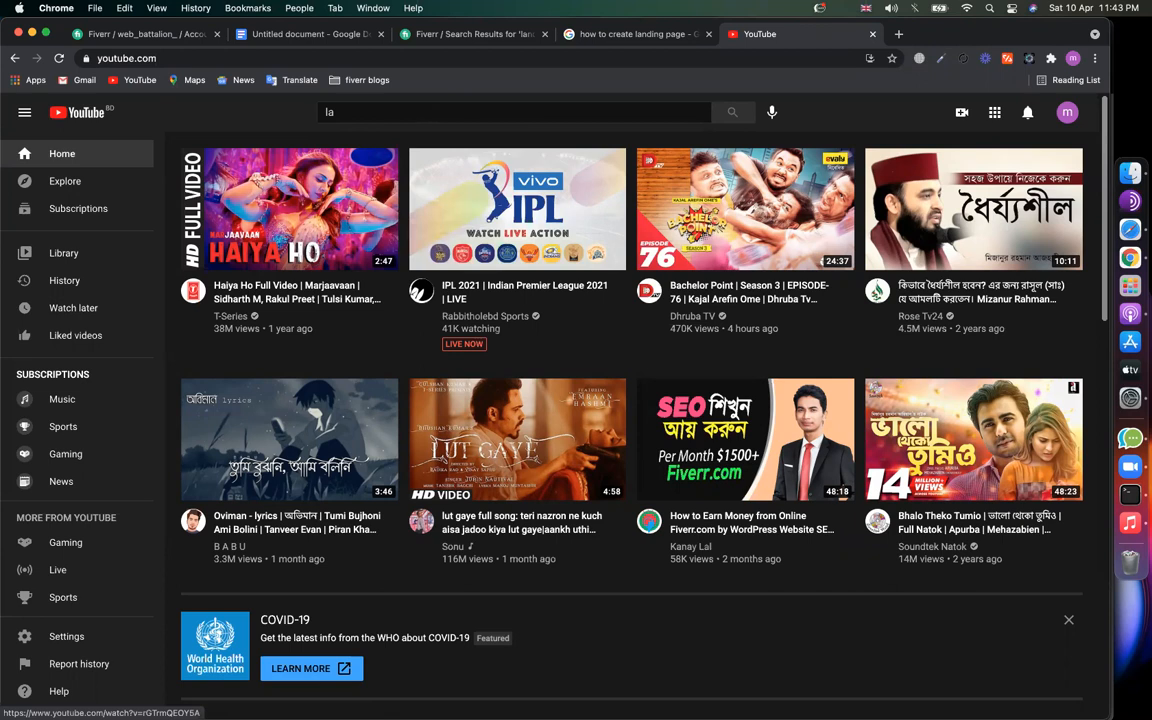
text(nding page )
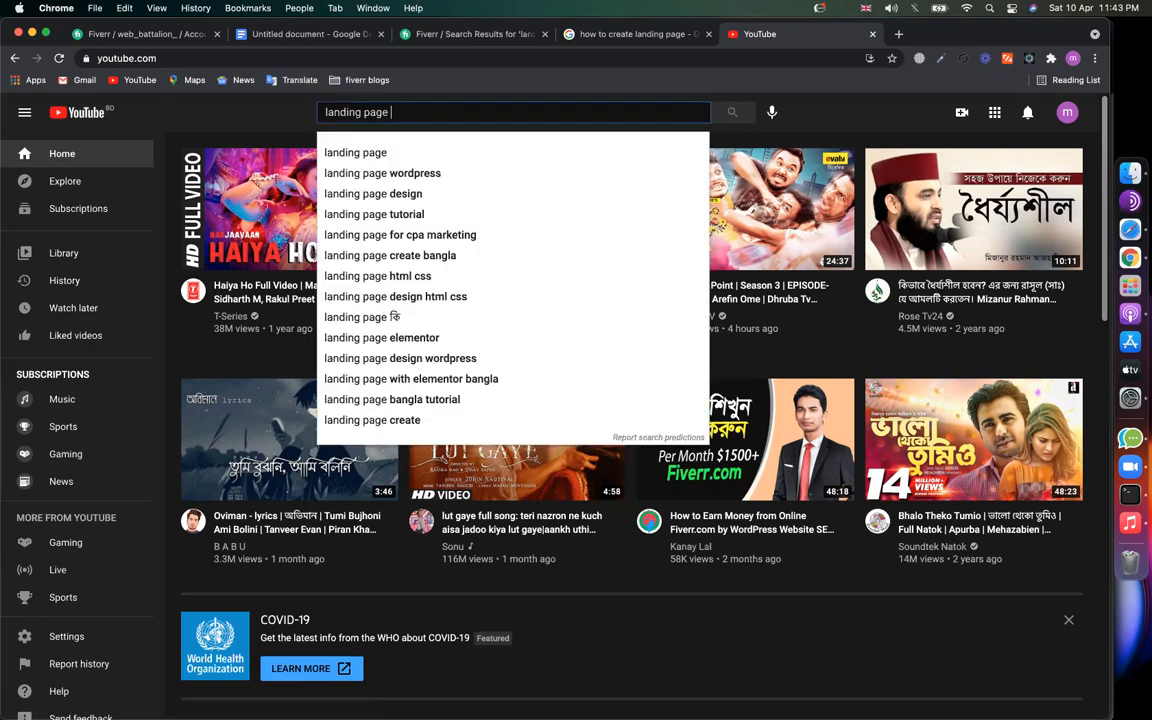
text(design)
key(Return)
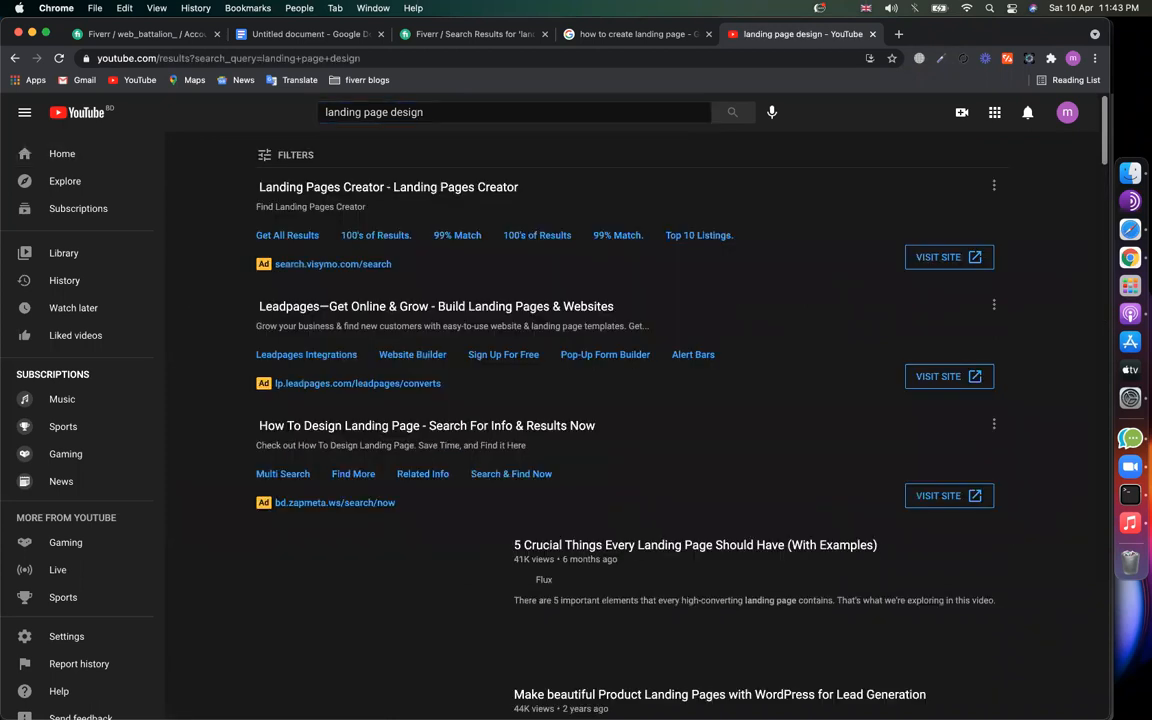
Step: Browse YouTube's 'landing page design' videos, such as 5 crucial elements and Adobe XD, then return to Fiverr
scroll(620, 310, down, 3)
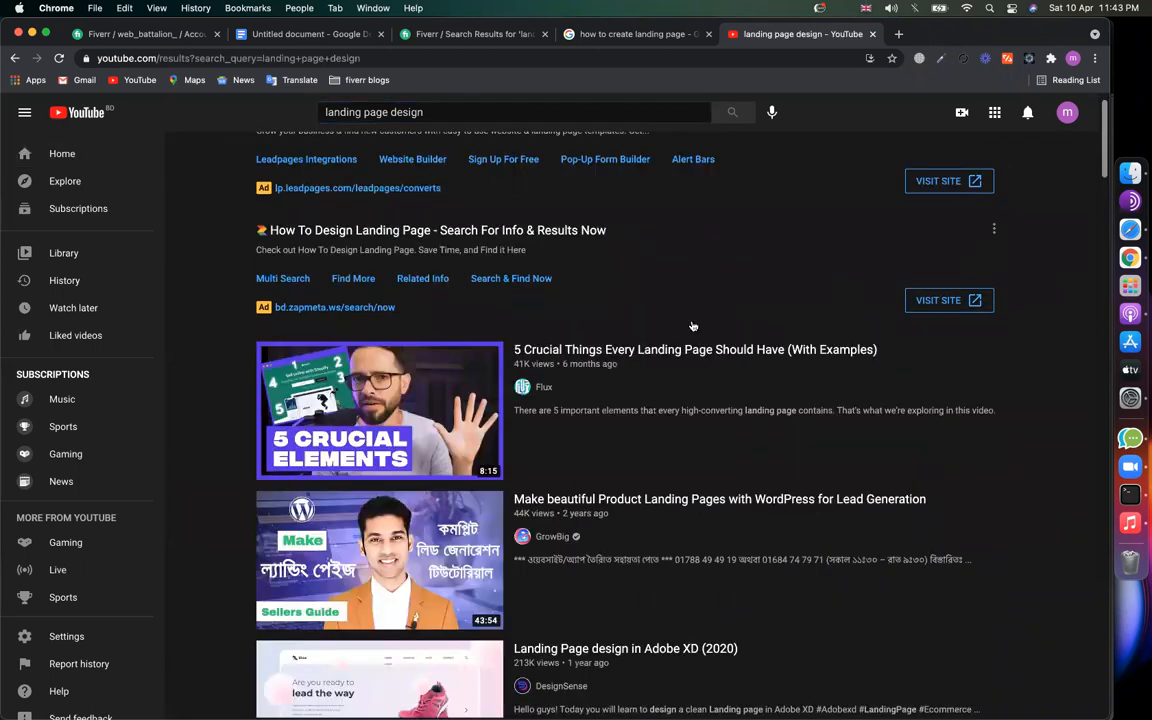
scroll(692, 326, down, 3)
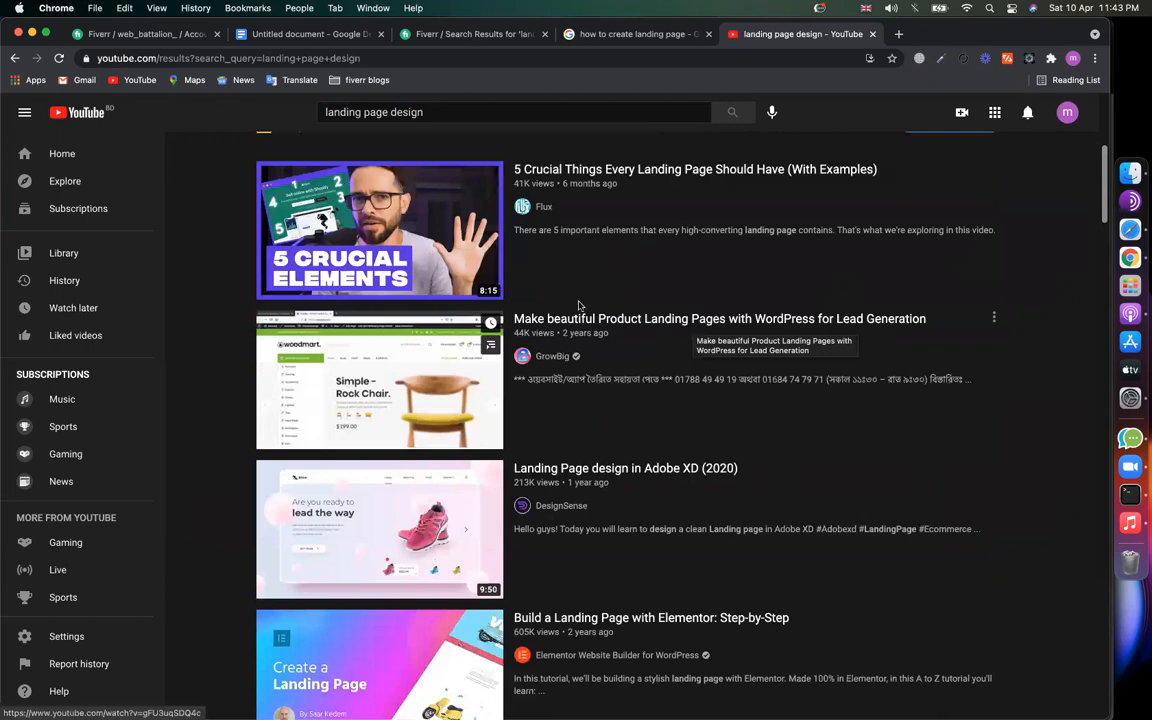
scroll(425, 483, down, 1)
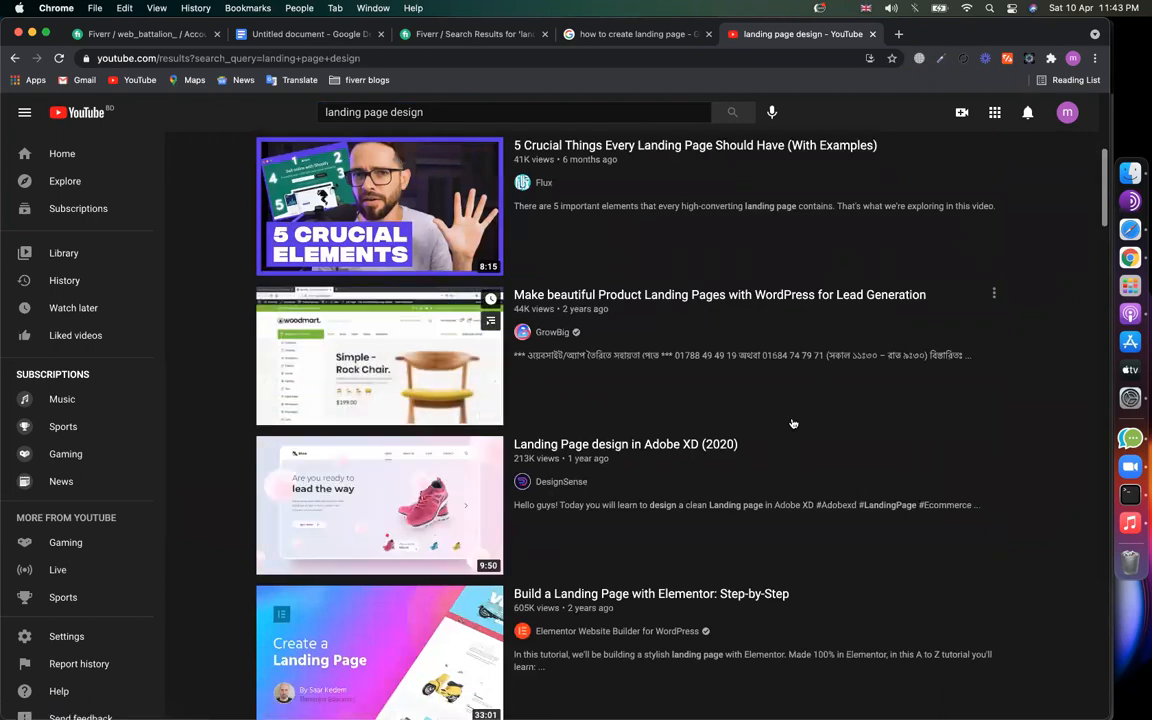
scroll(747, 429, up, 1)
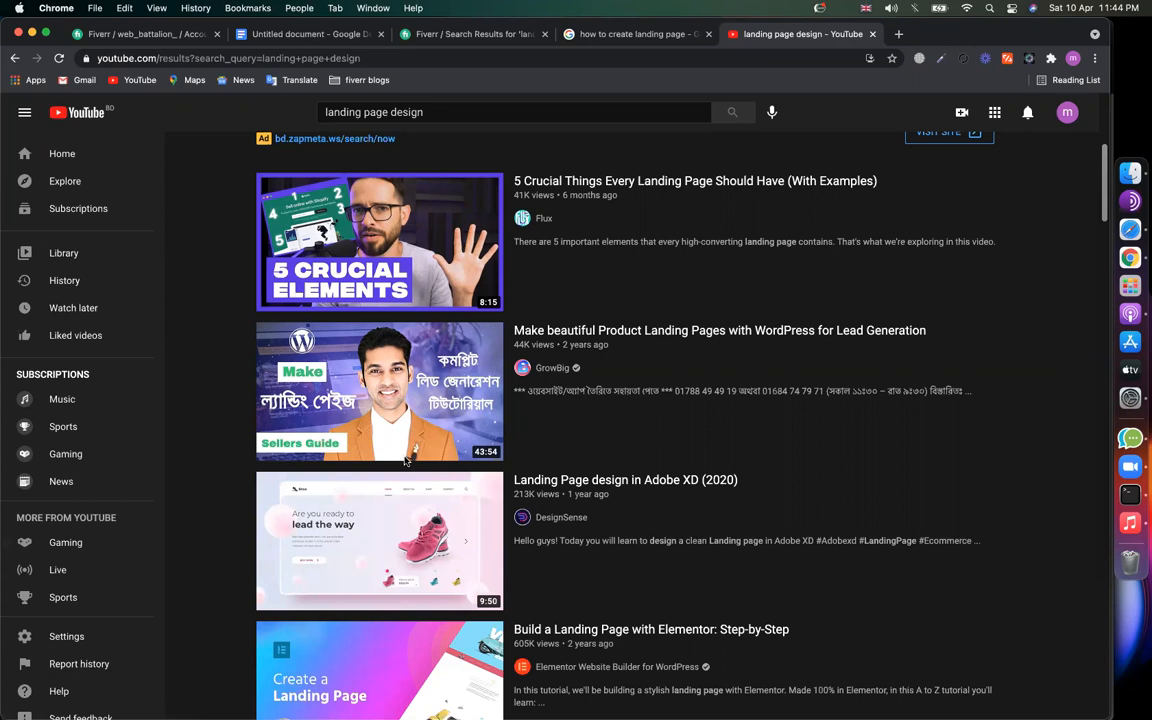
scroll(418, 530, down, 3)
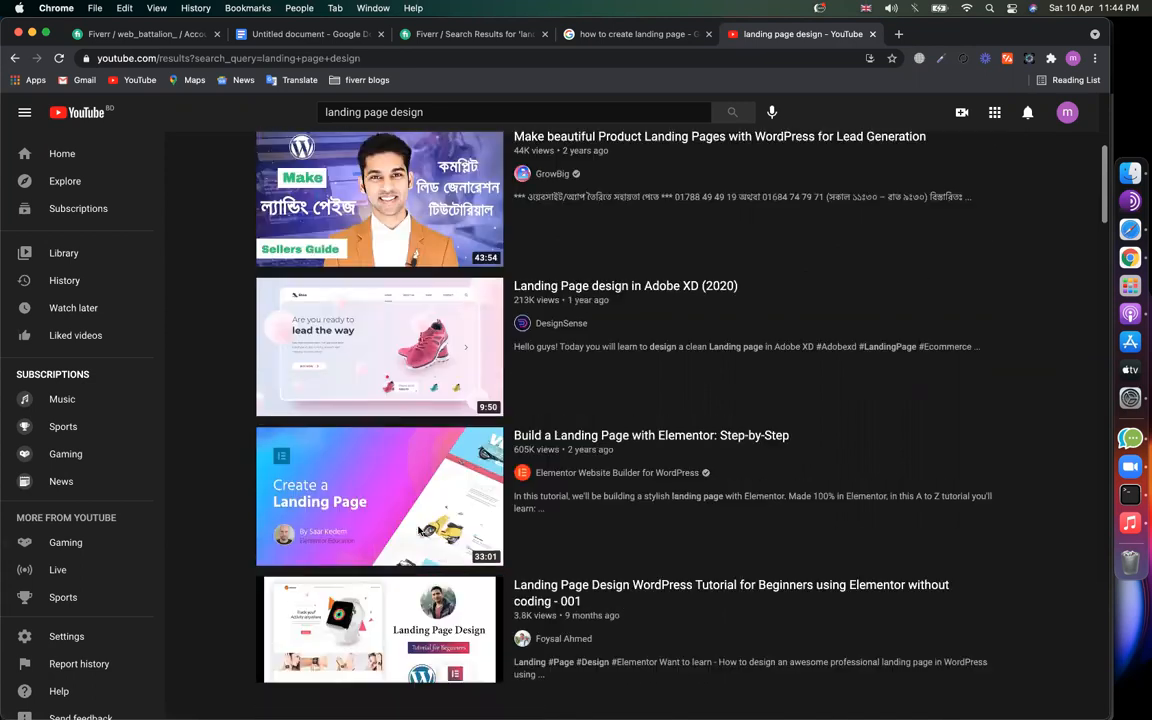
scroll(378, 527, down, 5)
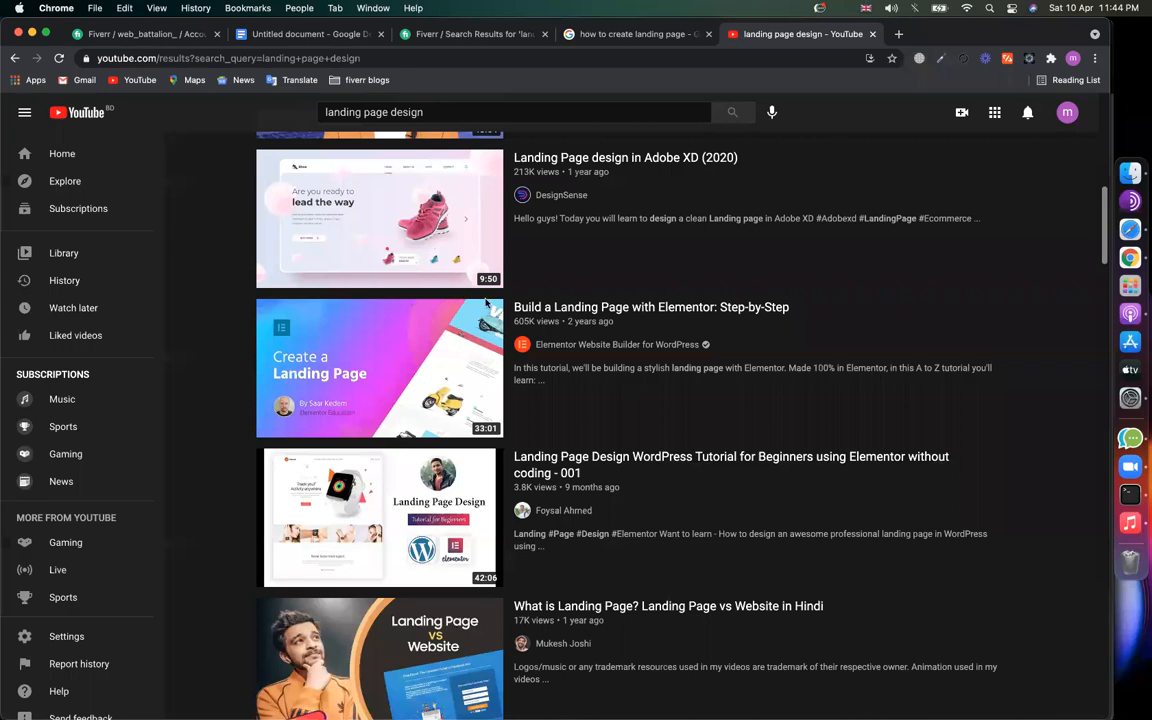
scroll(487, 302, up, 5)
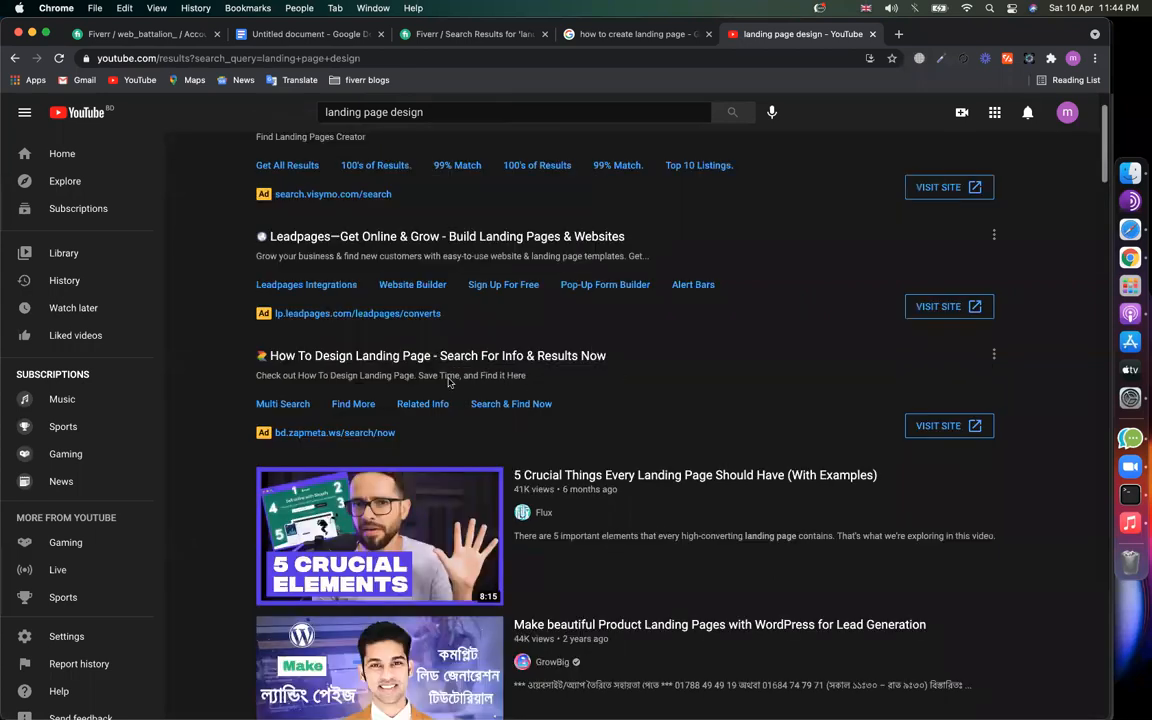
scroll(421, 371, down, 5)
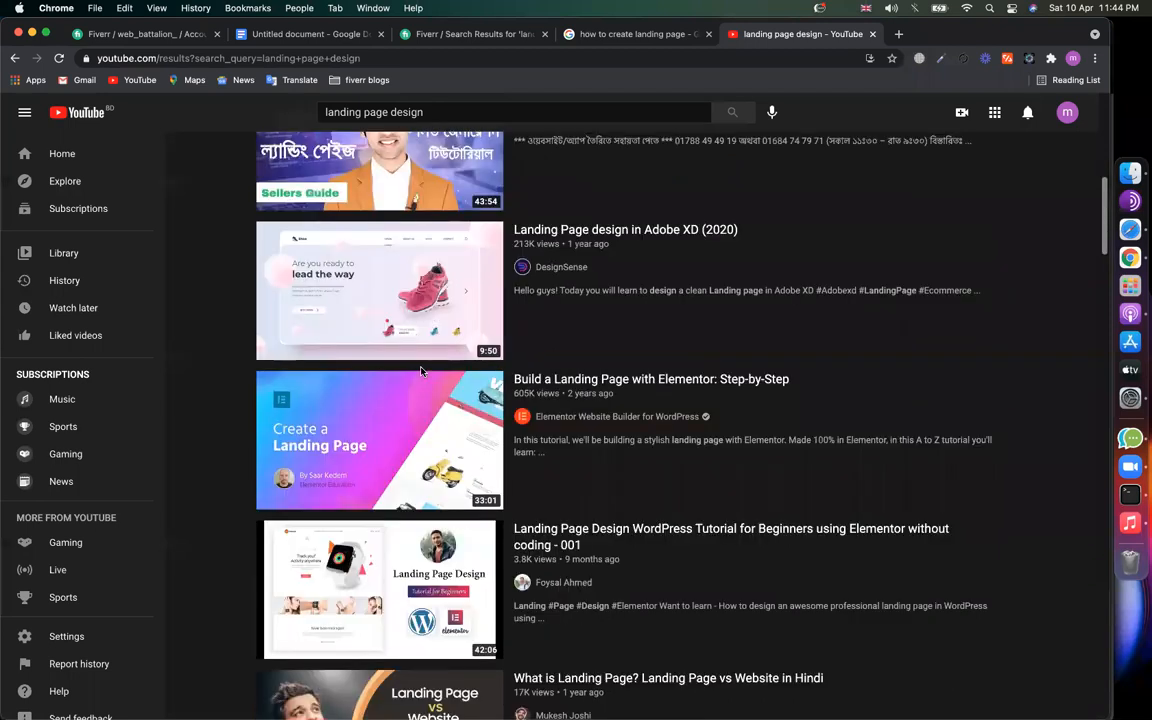
scroll(585, 303, up, 1)
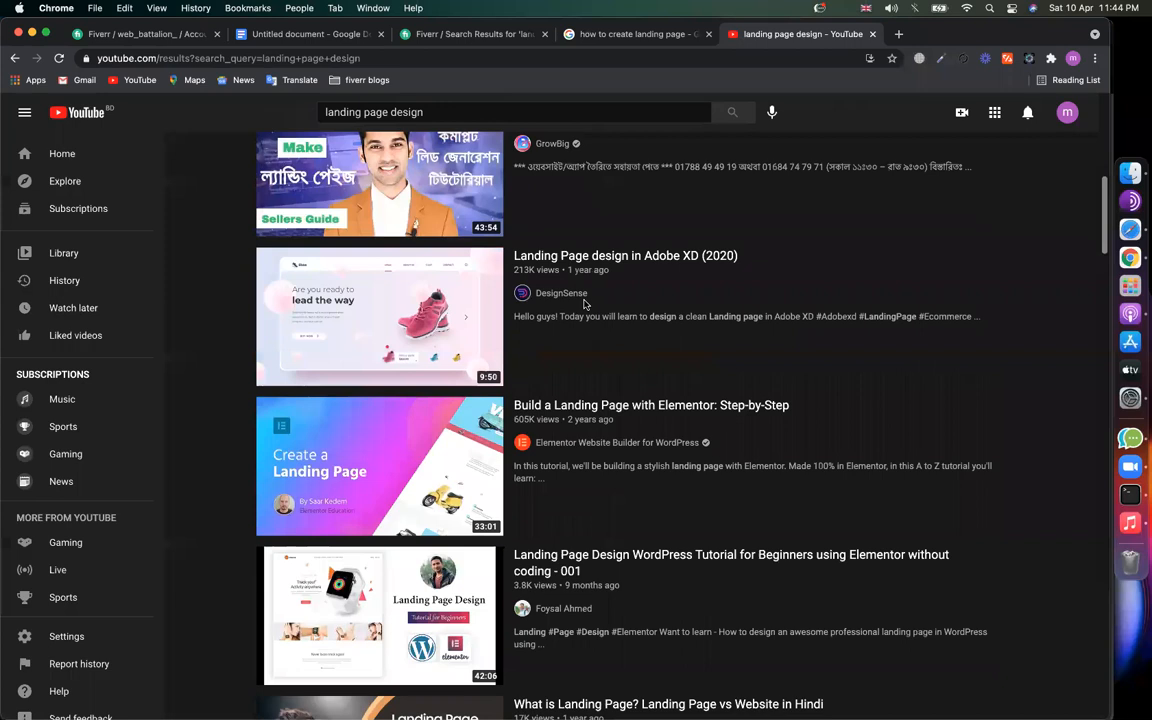
scroll(585, 303, up, 2)
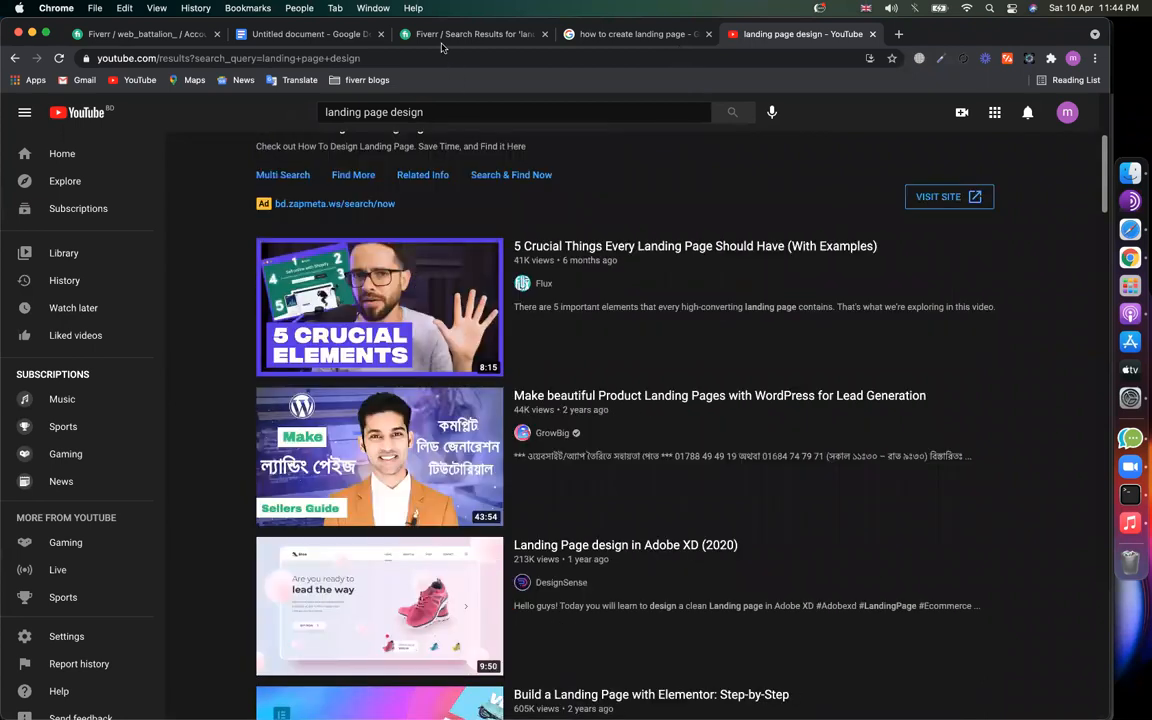
click(441, 36)
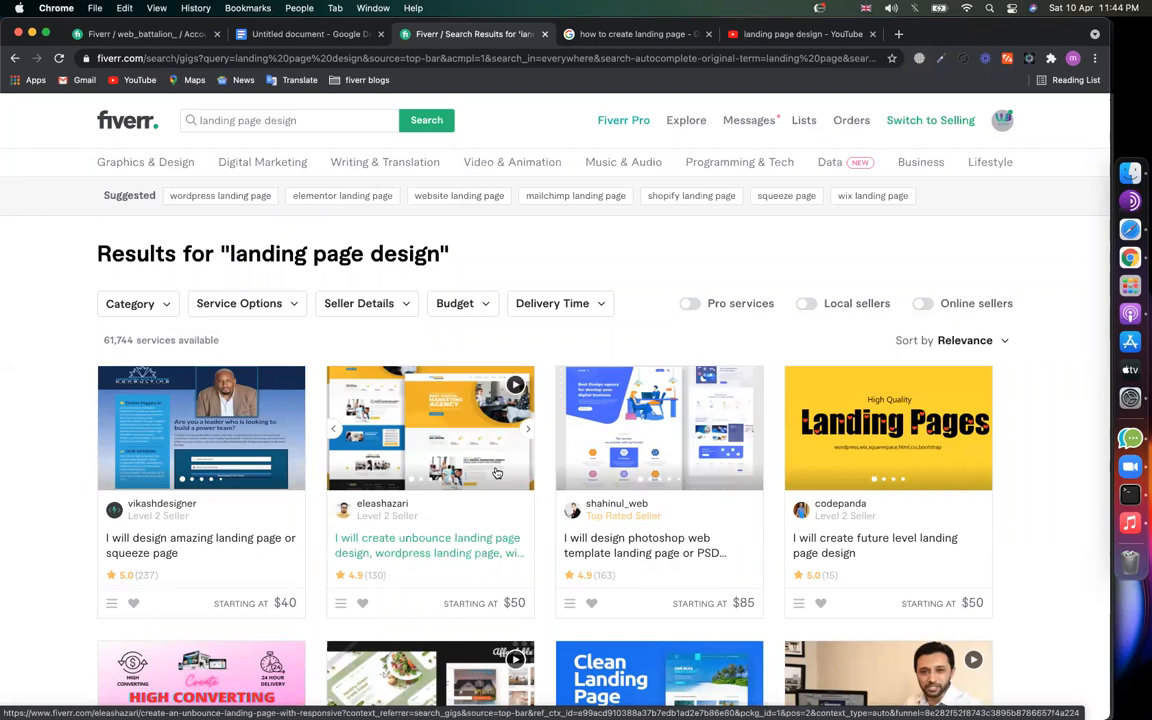
Step: Scan the landing page design gigs, then trim the search to 'landing page' to show suggestions
scroll(496, 472, down, 5)
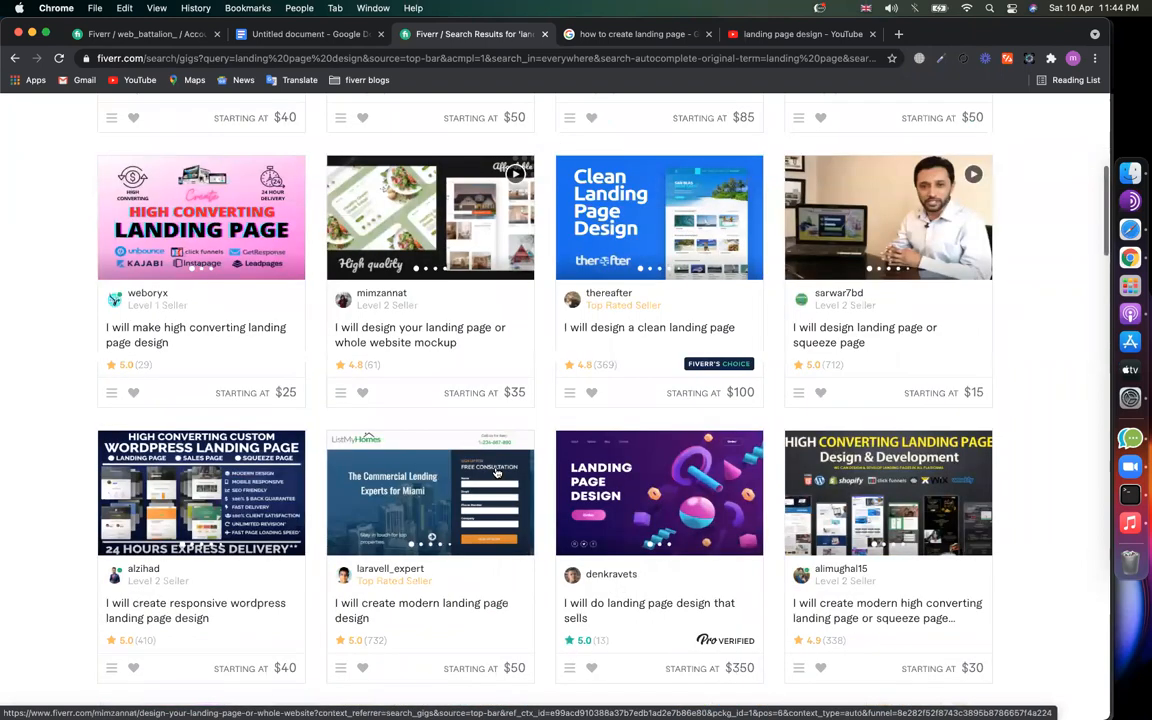
scroll(496, 472, up, 3)
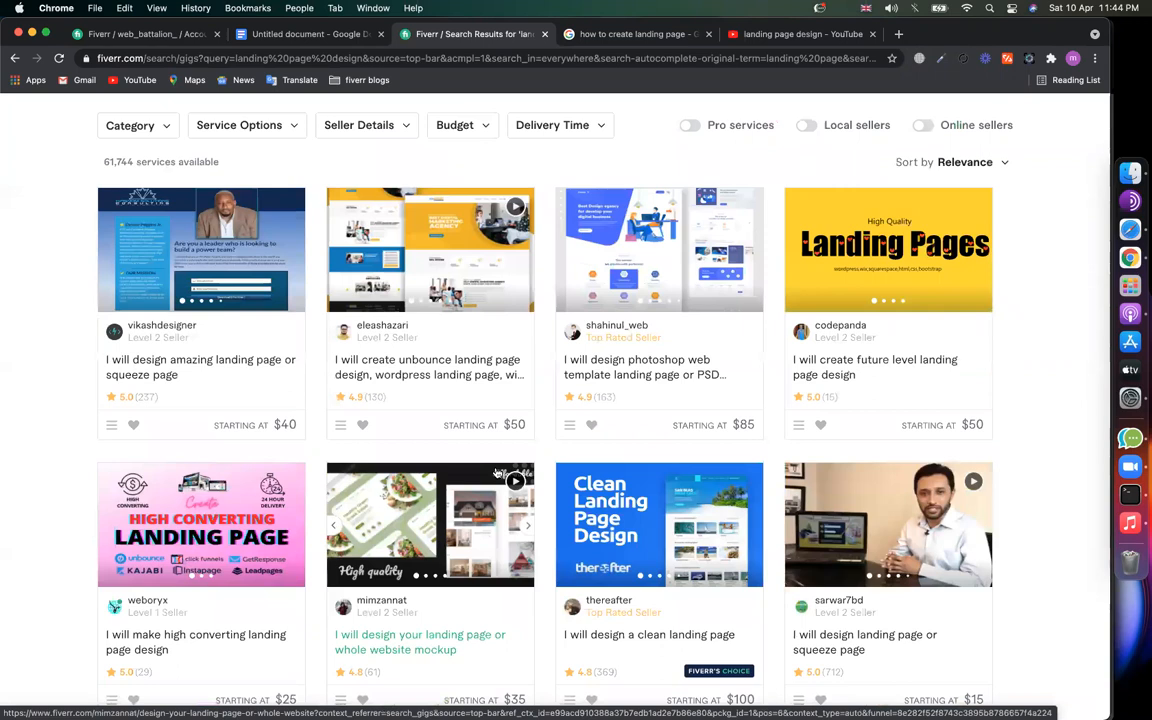
scroll(422, 309, up, 1)
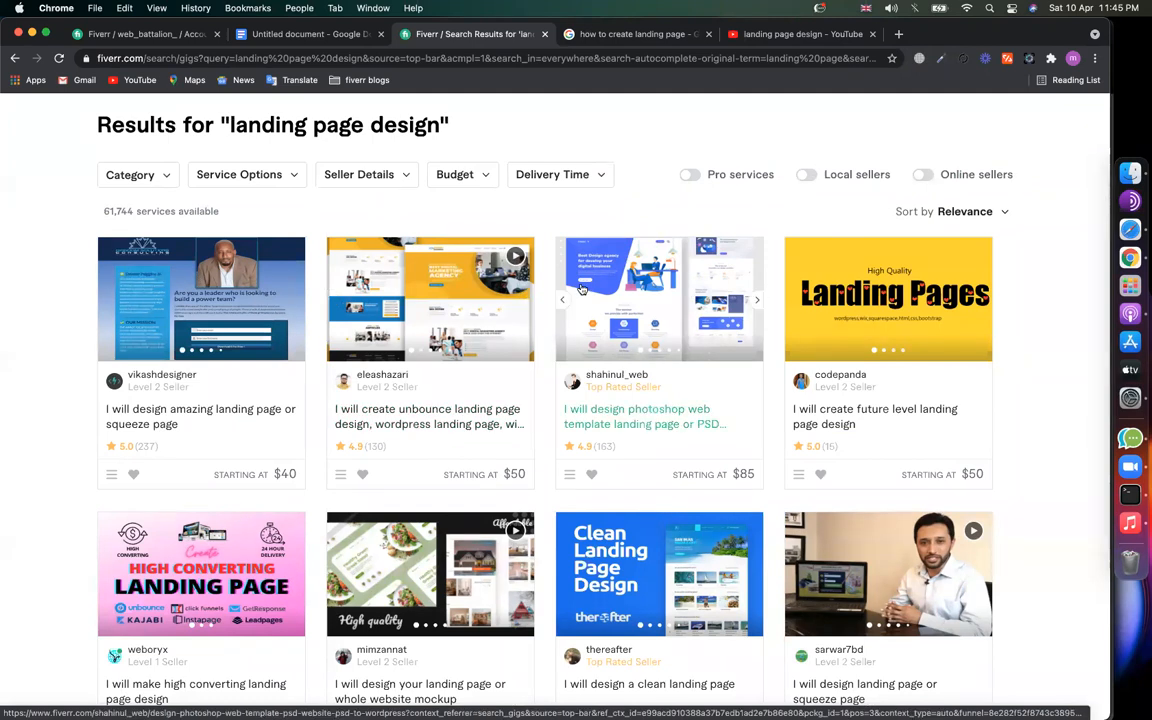
scroll(226, 455, up, 3)
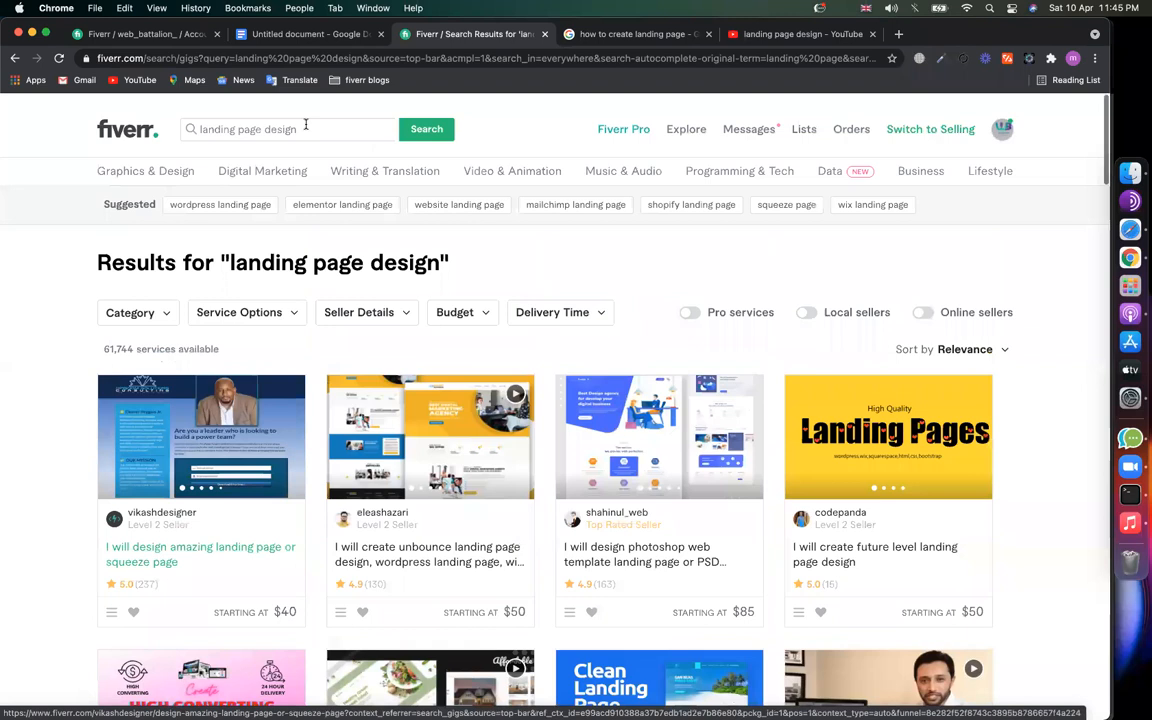
key(BackSpace)
key(BackSpace)
key(BackSpace)
key(BackSpace)
key(BackSpace)
key(BackSpace)
key(BackSpace)
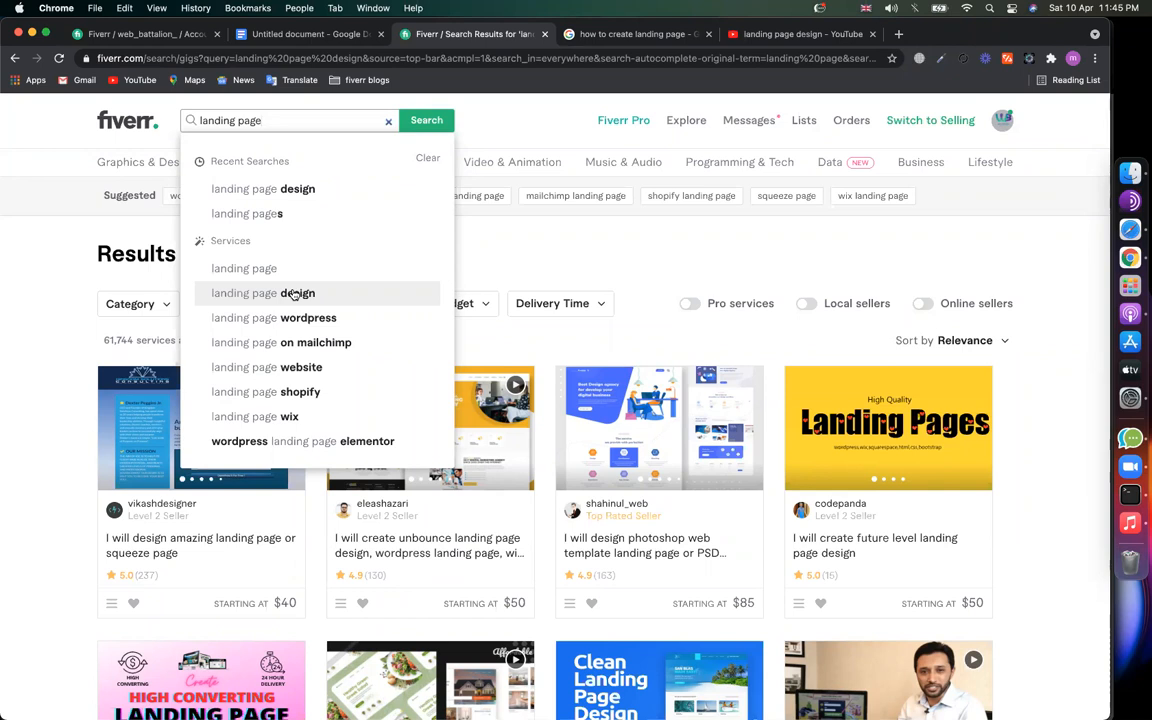
click(320, 488)
scroll(320, 488, down, 5)
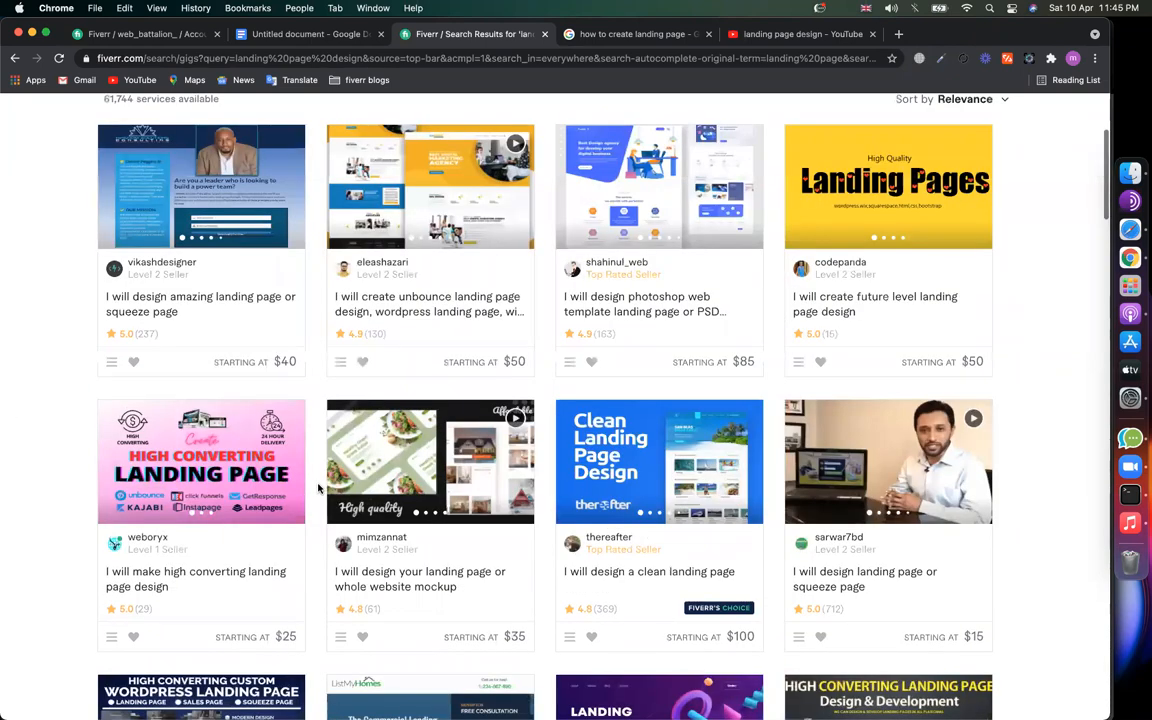
scroll(320, 488, up, 5)
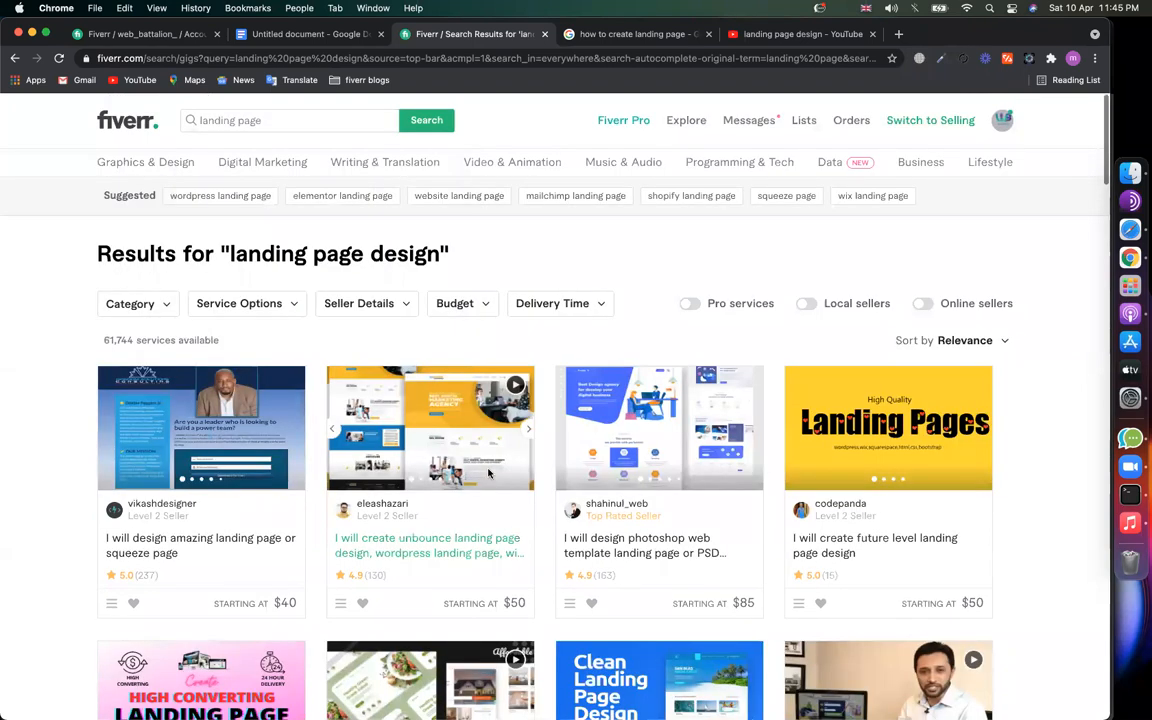
scroll(489, 473, down, 15)
scroll(640, 385, down, 1)
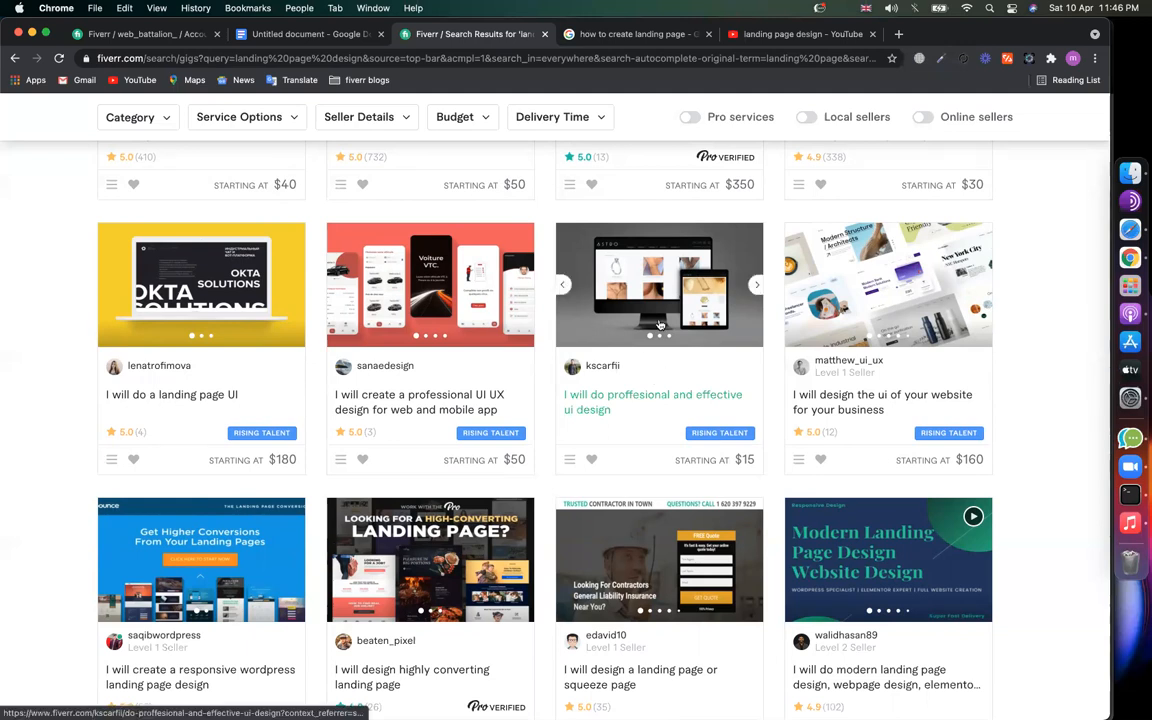
scroll(420, 330, up, 8)
scroll(281, 414, down, 2)
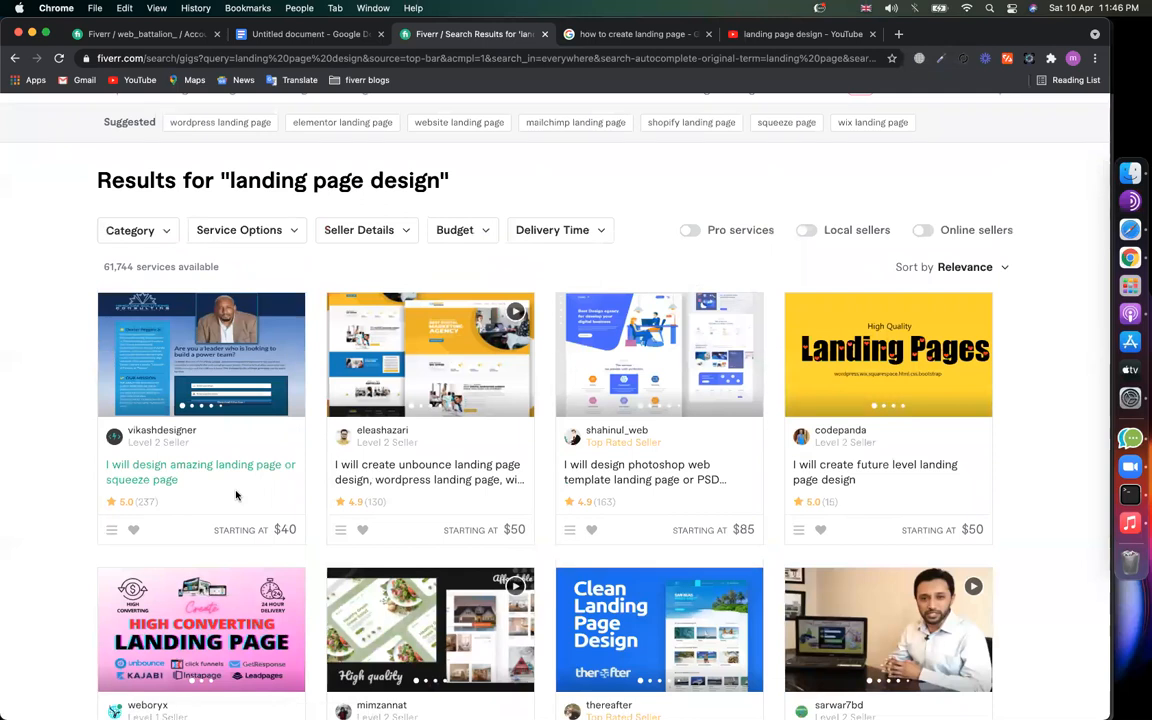
scroll(229, 176, up, 2)
mouse_move(270, 165)
scroll(270, 166, down, 2)
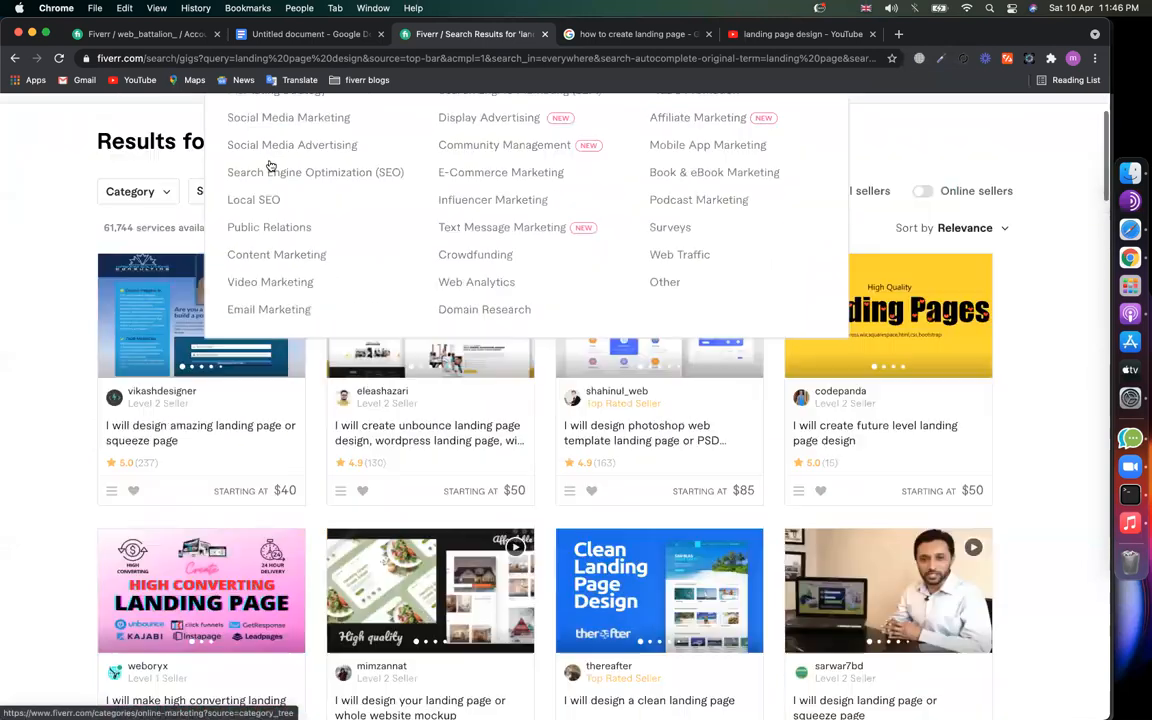
scroll(200, 300, down, 2)
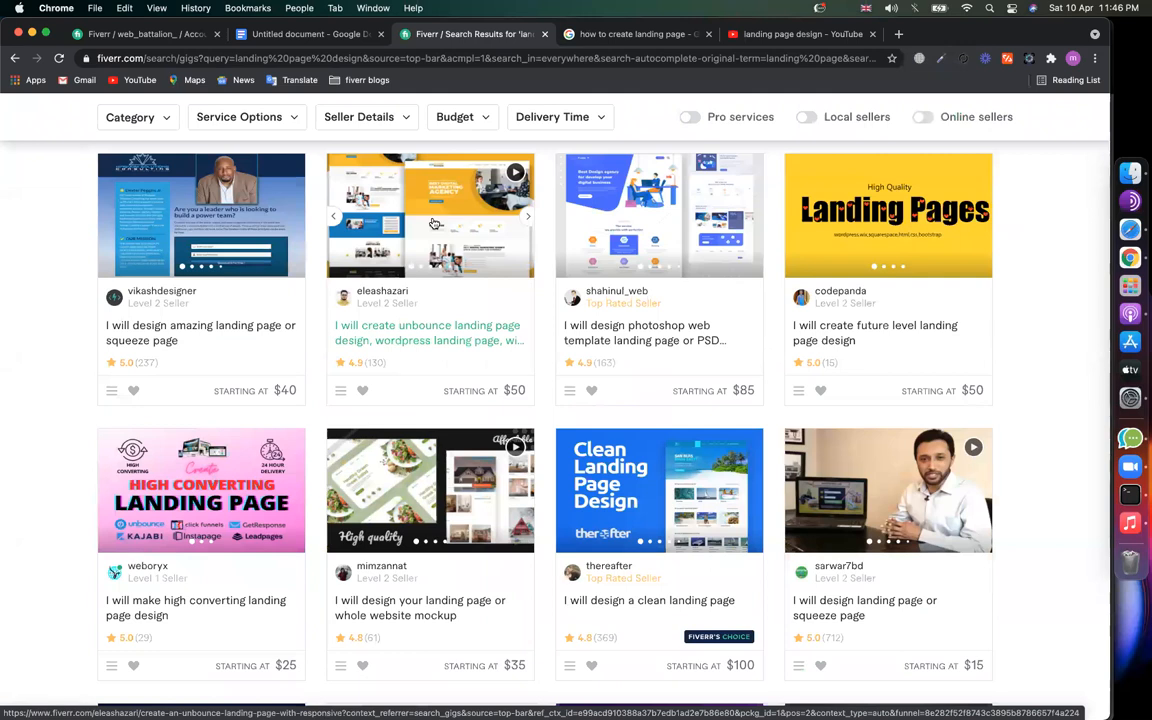
scroll(540, 455, down, 3)
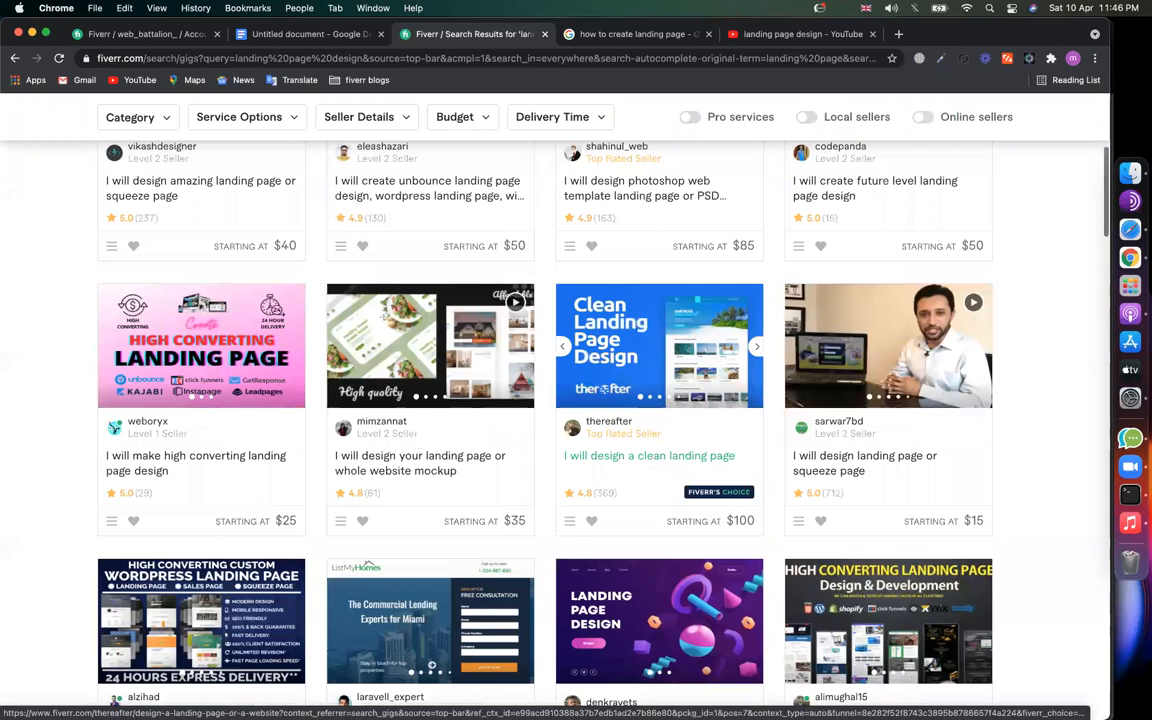
scroll(418, 441, up, 7)
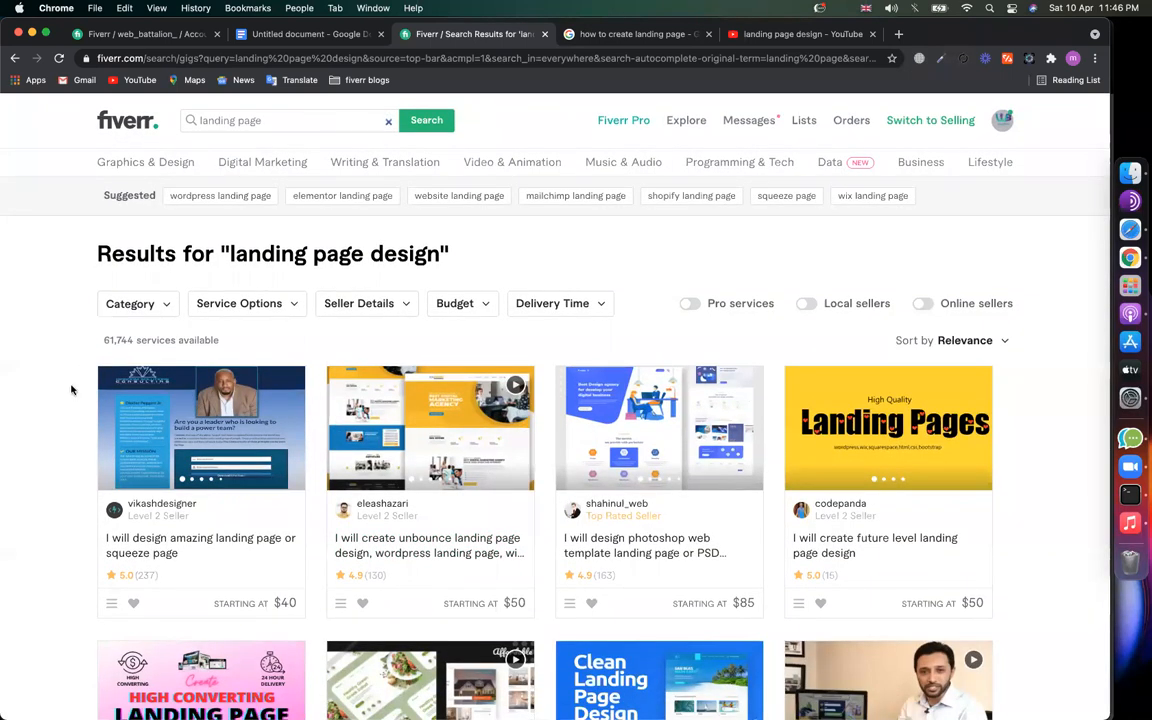
scroll(751, 298, down, 5)
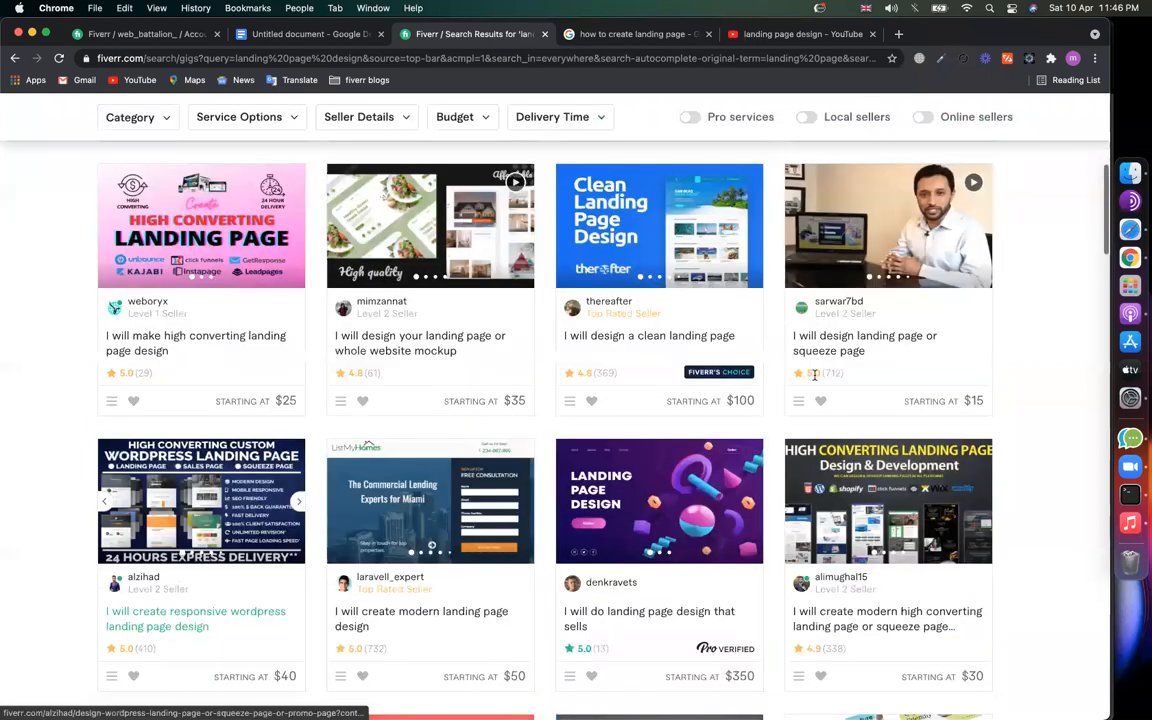
scroll(696, 356, down, 10)
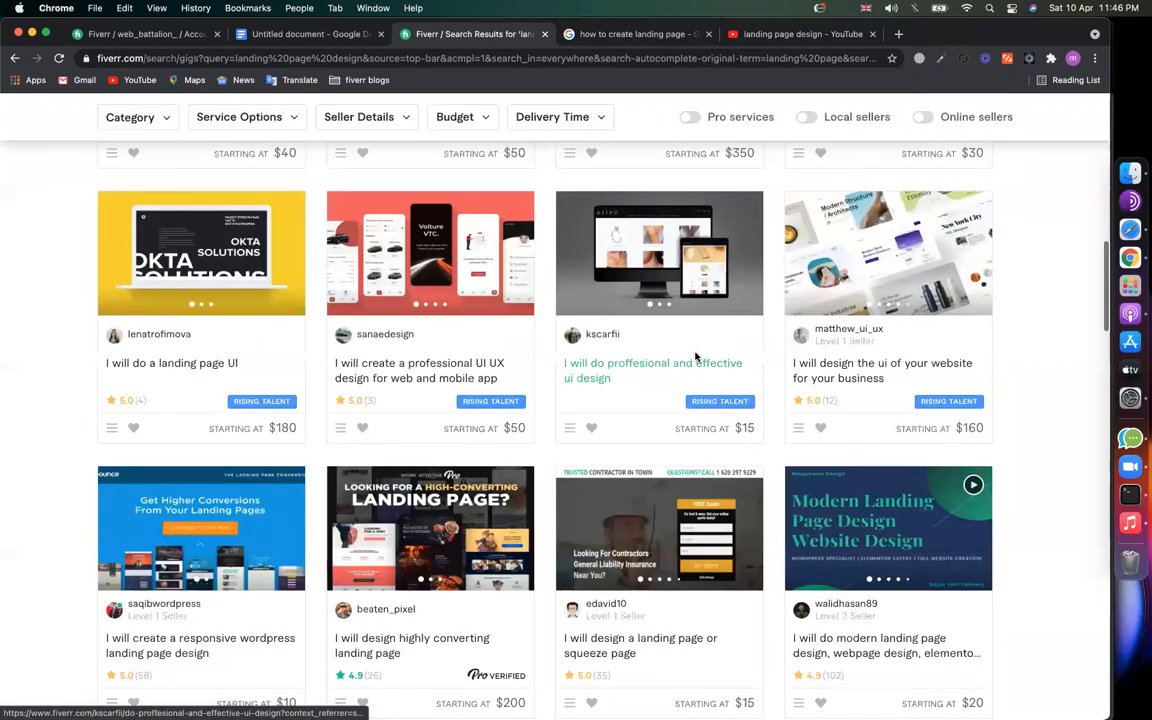
scroll(696, 356, up, 15)
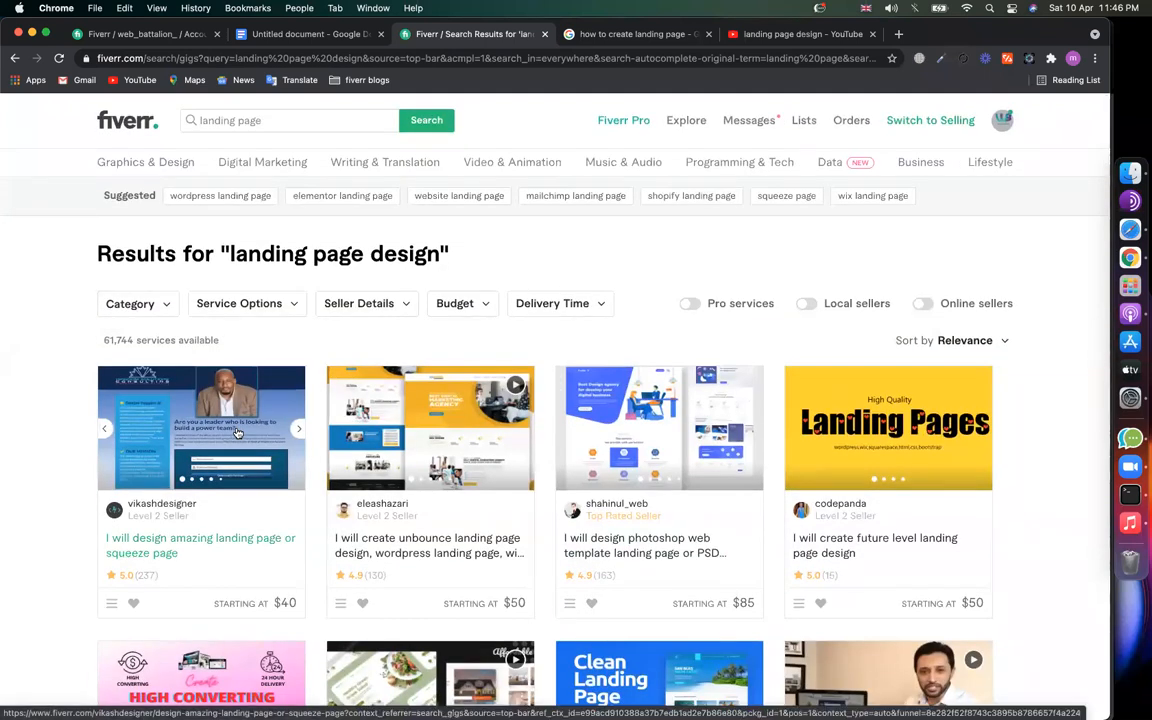
click(285, 119)
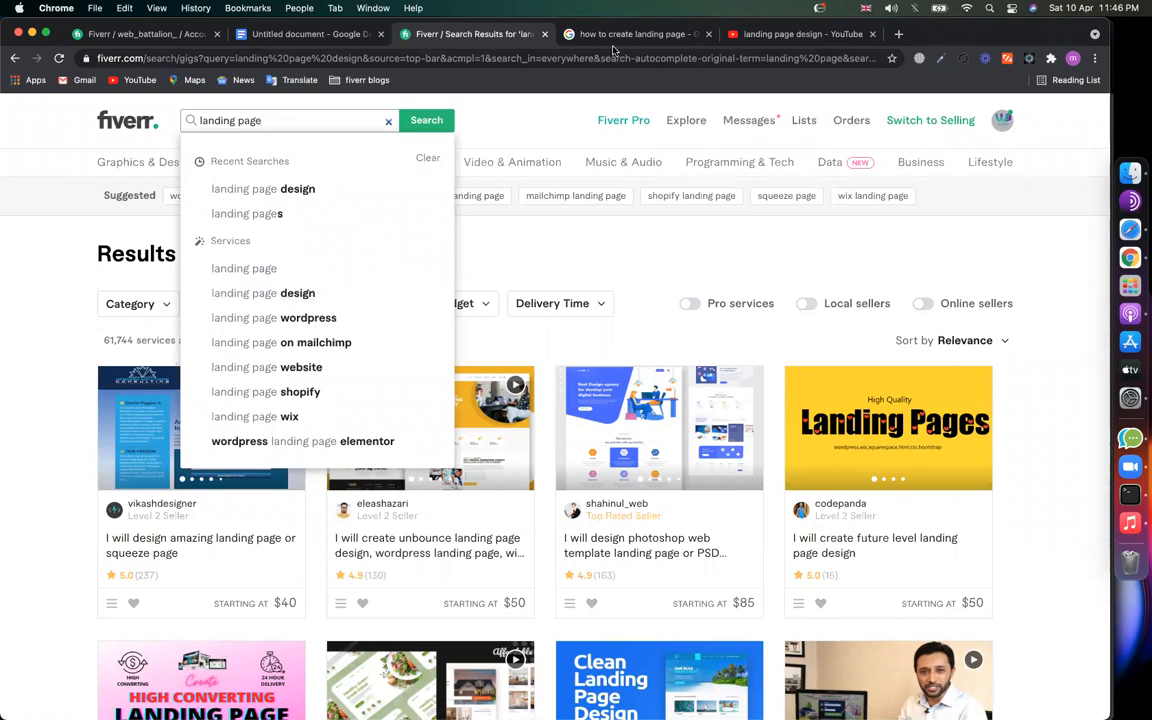
click(560, 36)
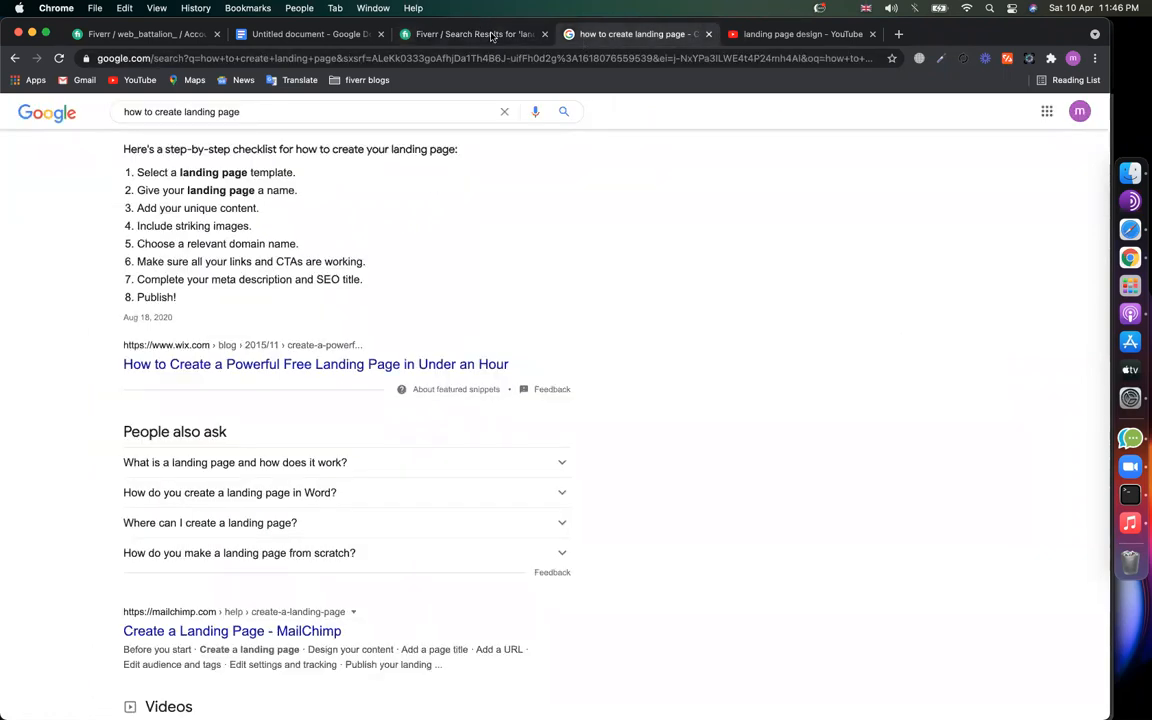
click(485, 33)
click(110, 348)
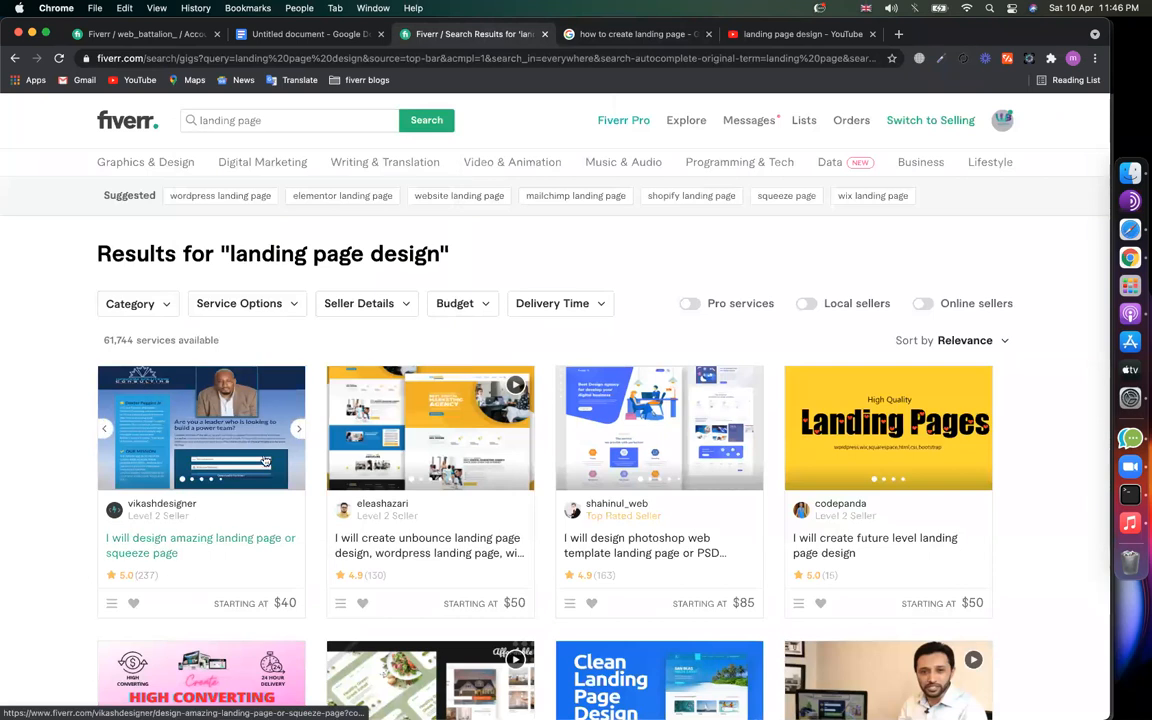
right_click(180, 547)
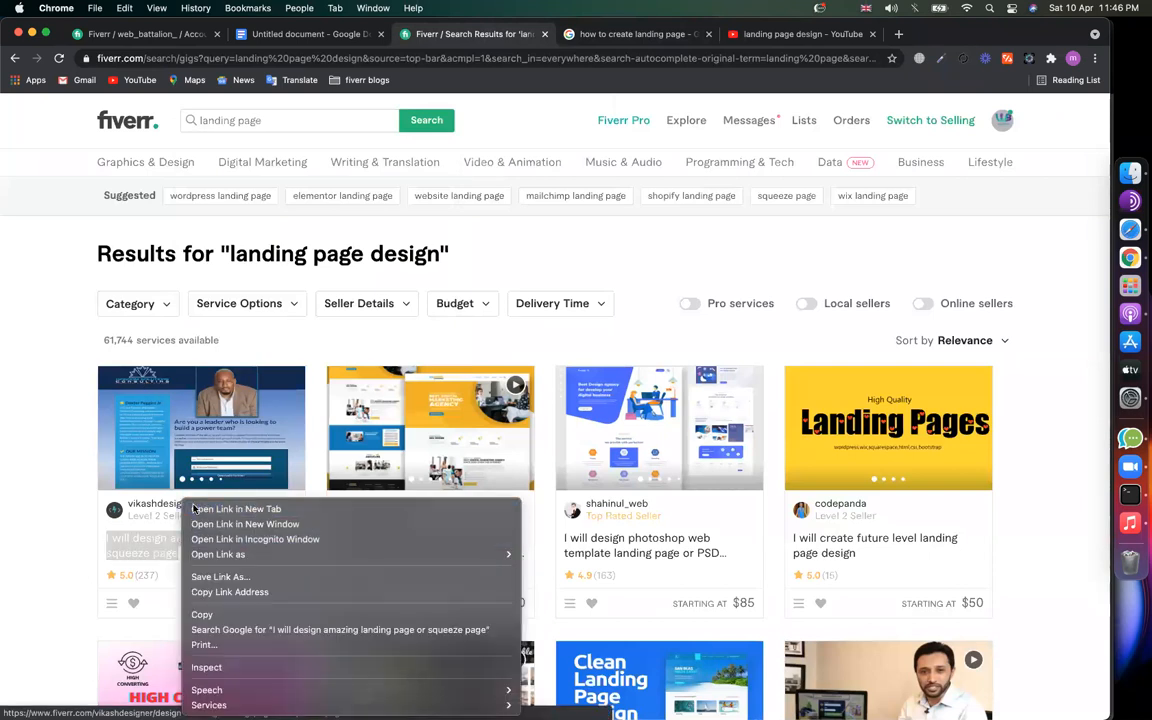
click(200, 457)
click(588, 37)
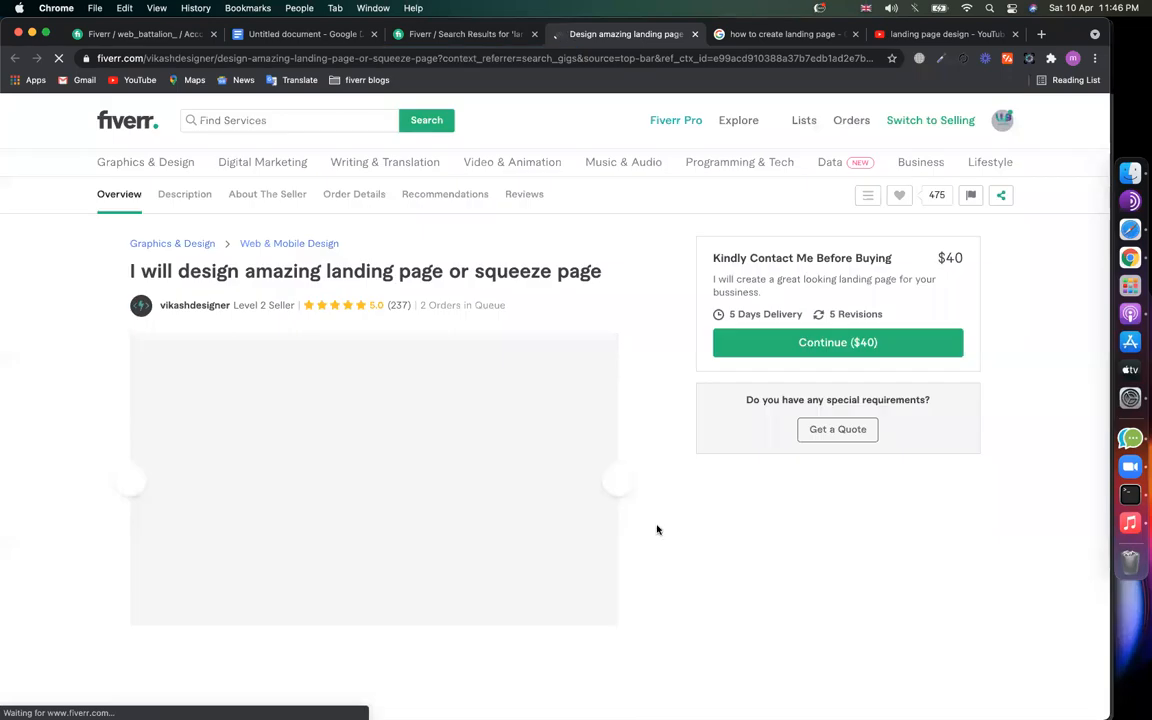
scroll(656, 530, down, 20)
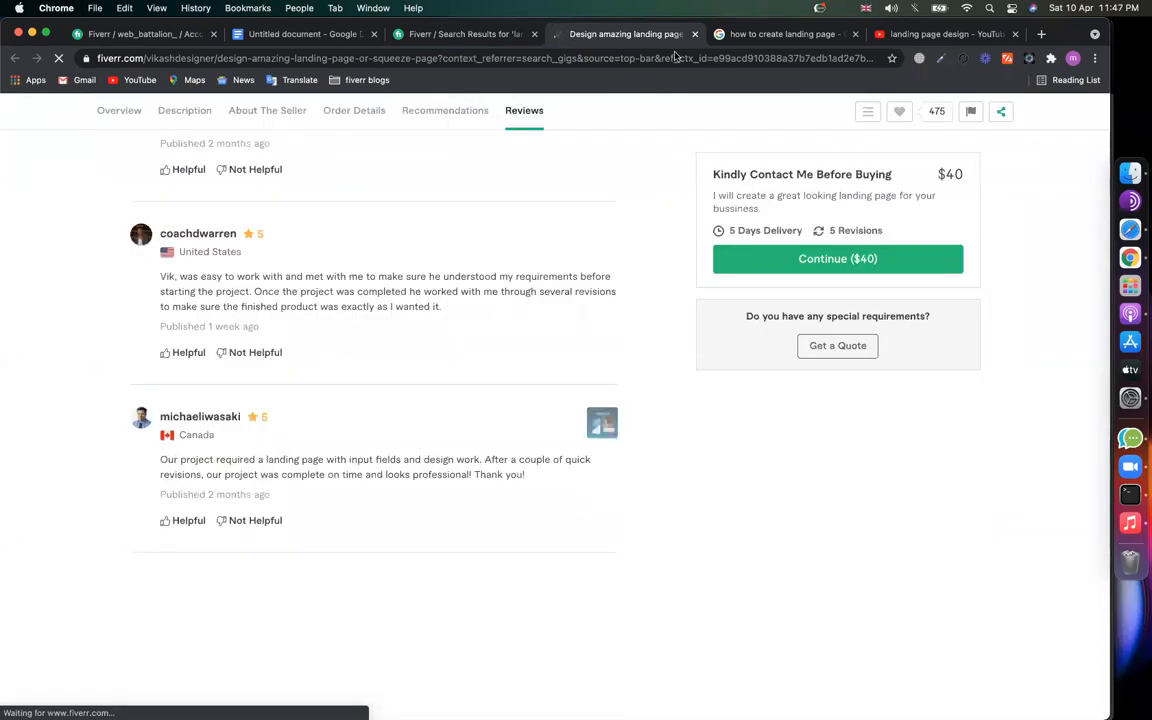
scroll(612, 254, up, 15)
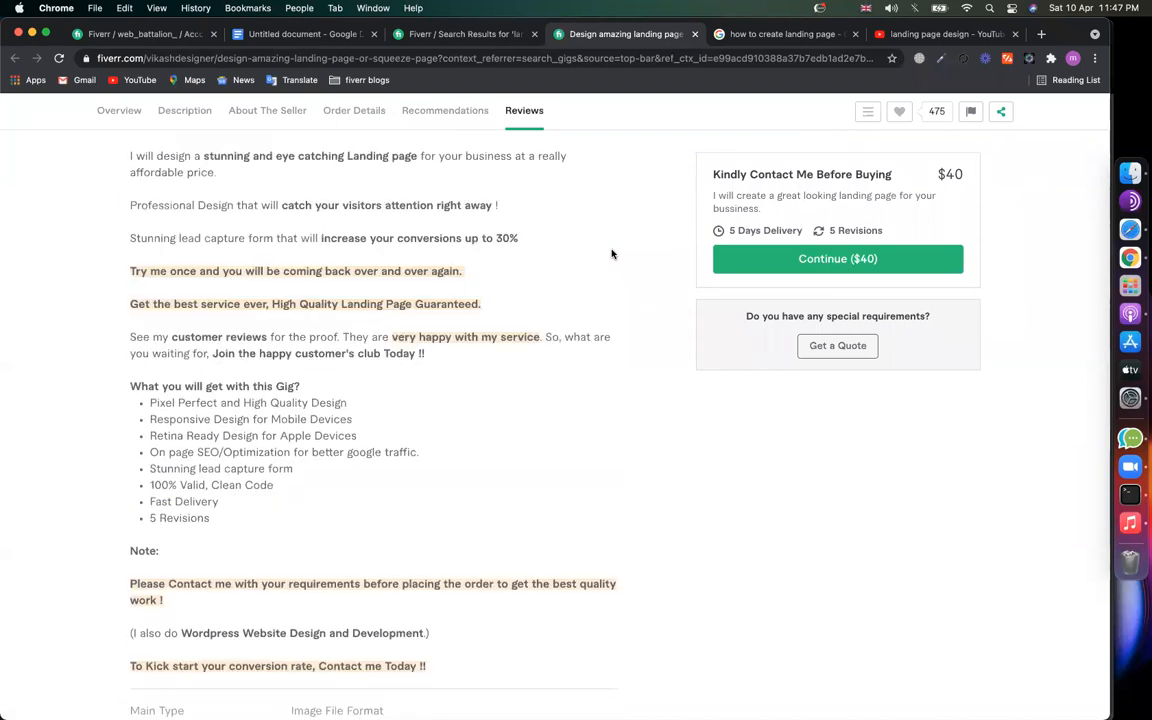
scroll(612, 253, up, 10)
scroll(617, 90, up, 5)
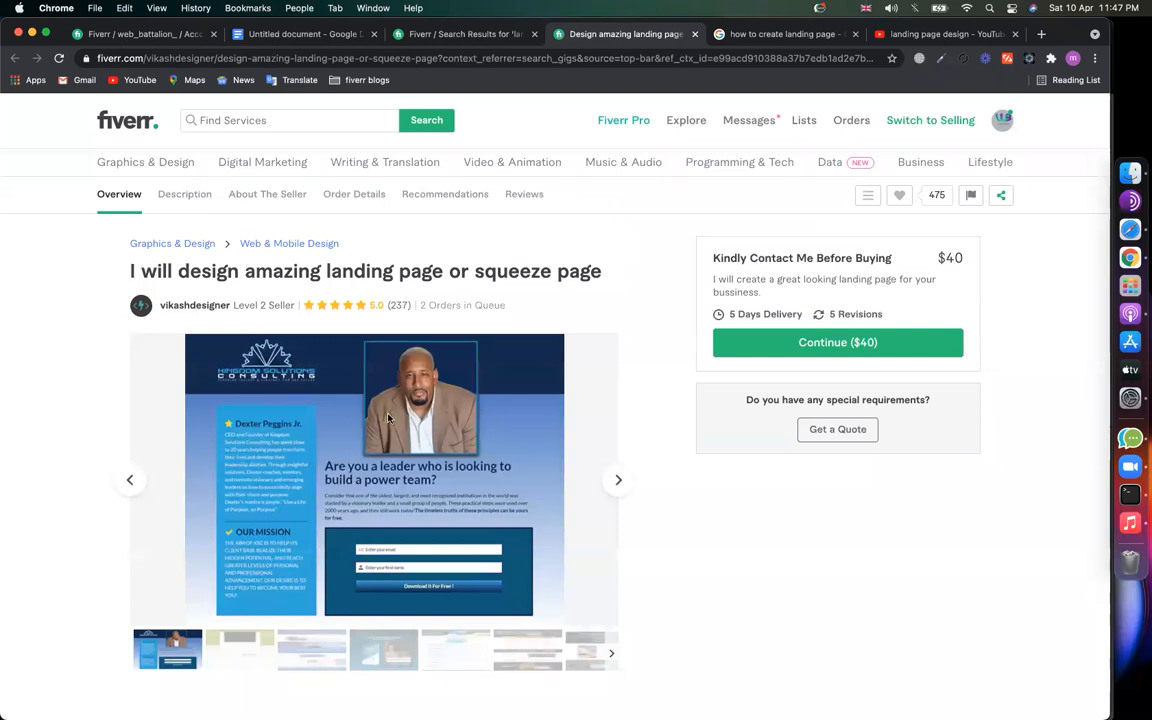
scroll(576, 480, down, 8)
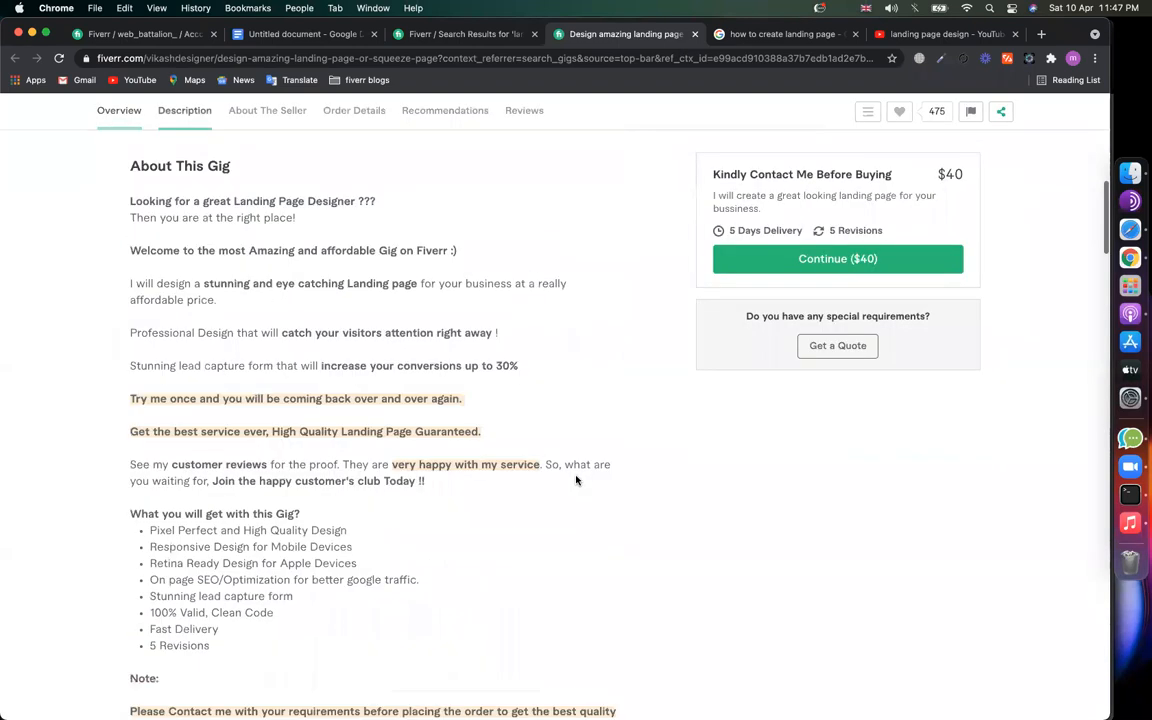
scroll(121, 527, down, 2)
drag(143, 330, 493, 347)
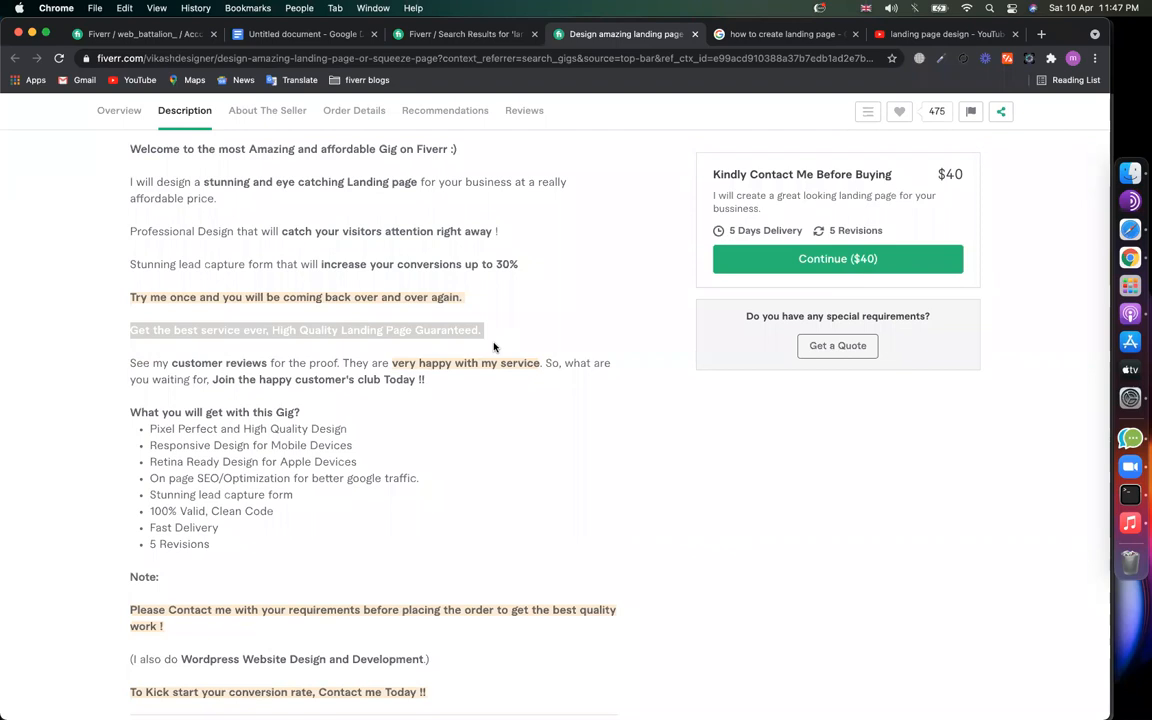
scroll(617, 391, down, 5)
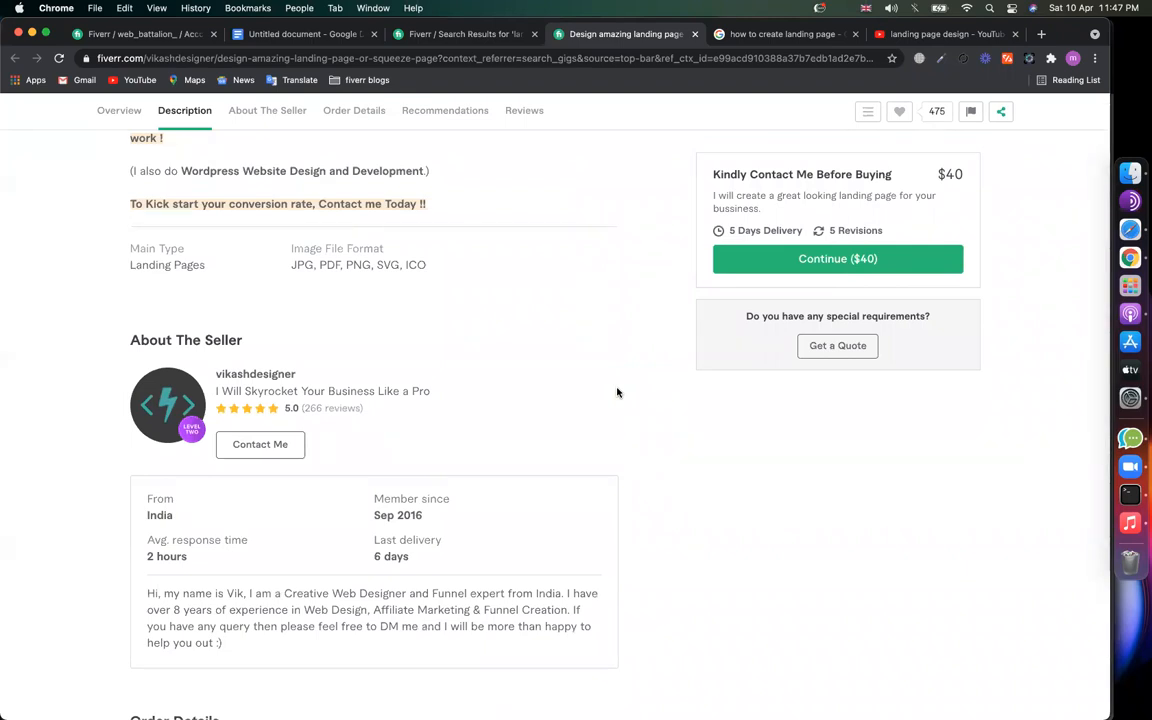
scroll(617, 392, down, 10)
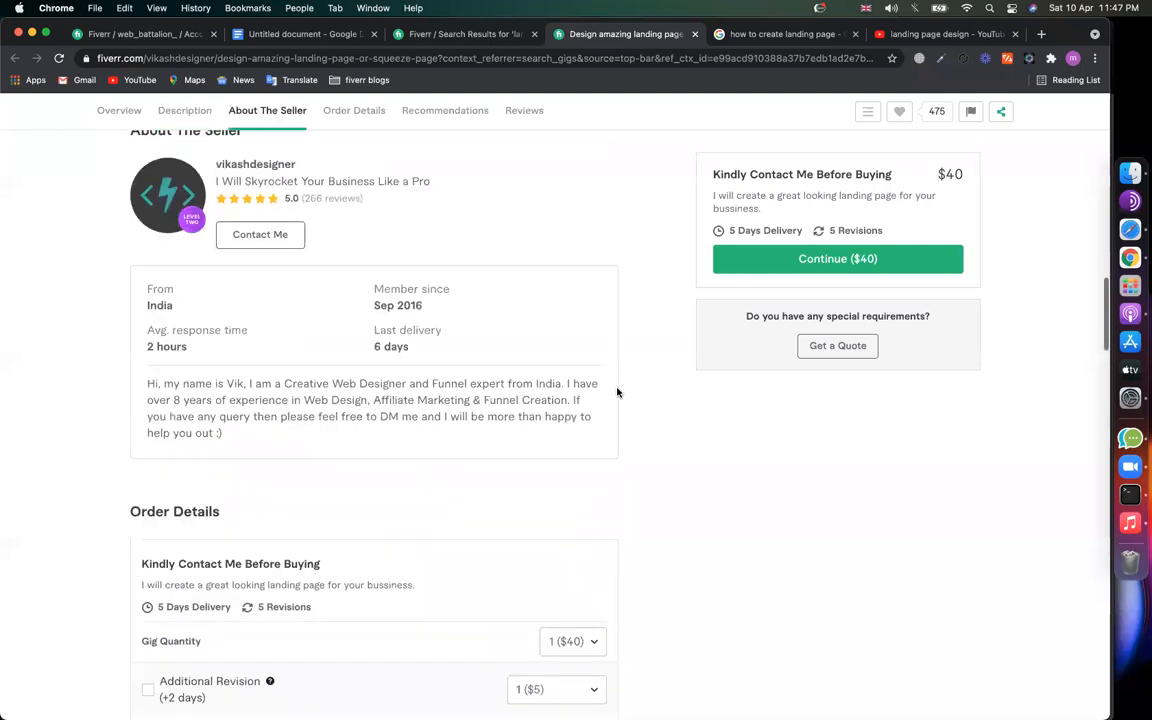
scroll(617, 392, down, 5)
scroll(617, 392, down, 1)
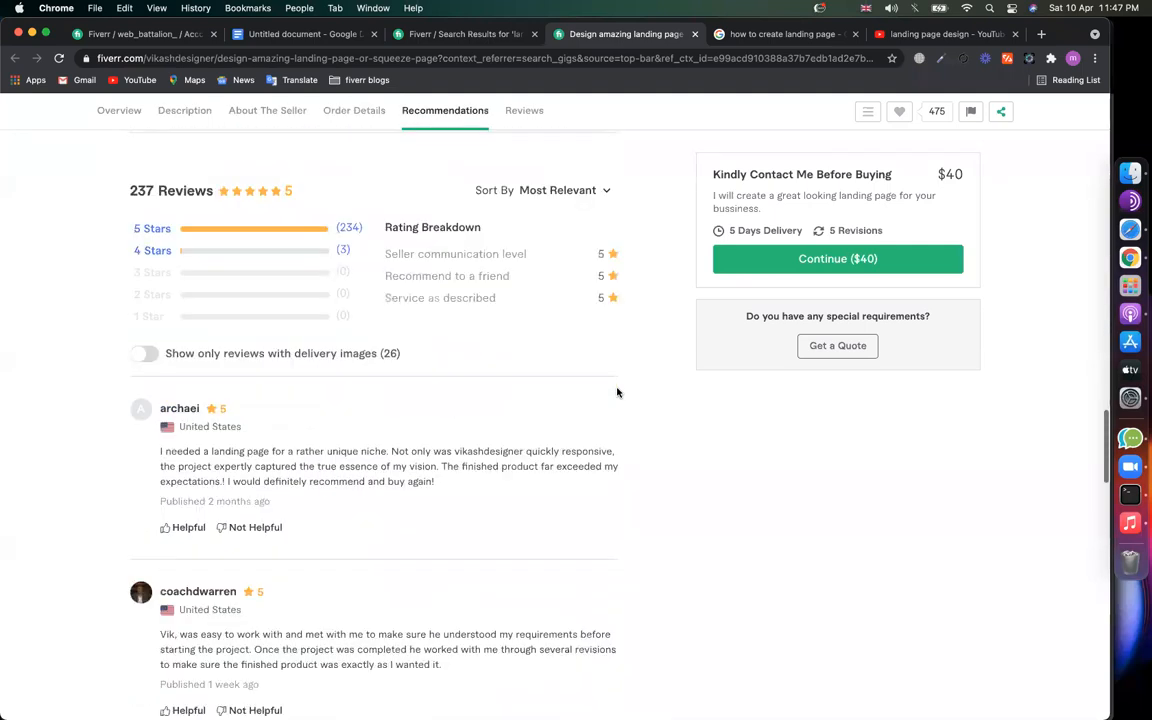
scroll(617, 392, down, 15)
scroll(162, 453, up, 2)
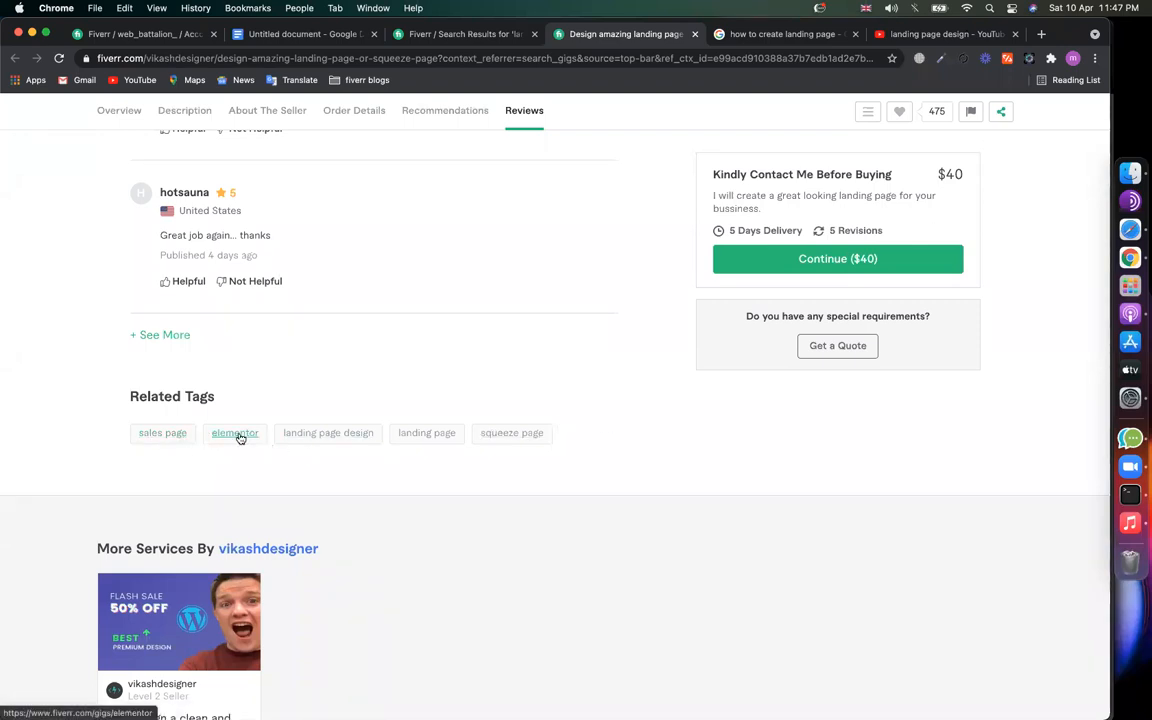
drag(602, 437, 133, 431)
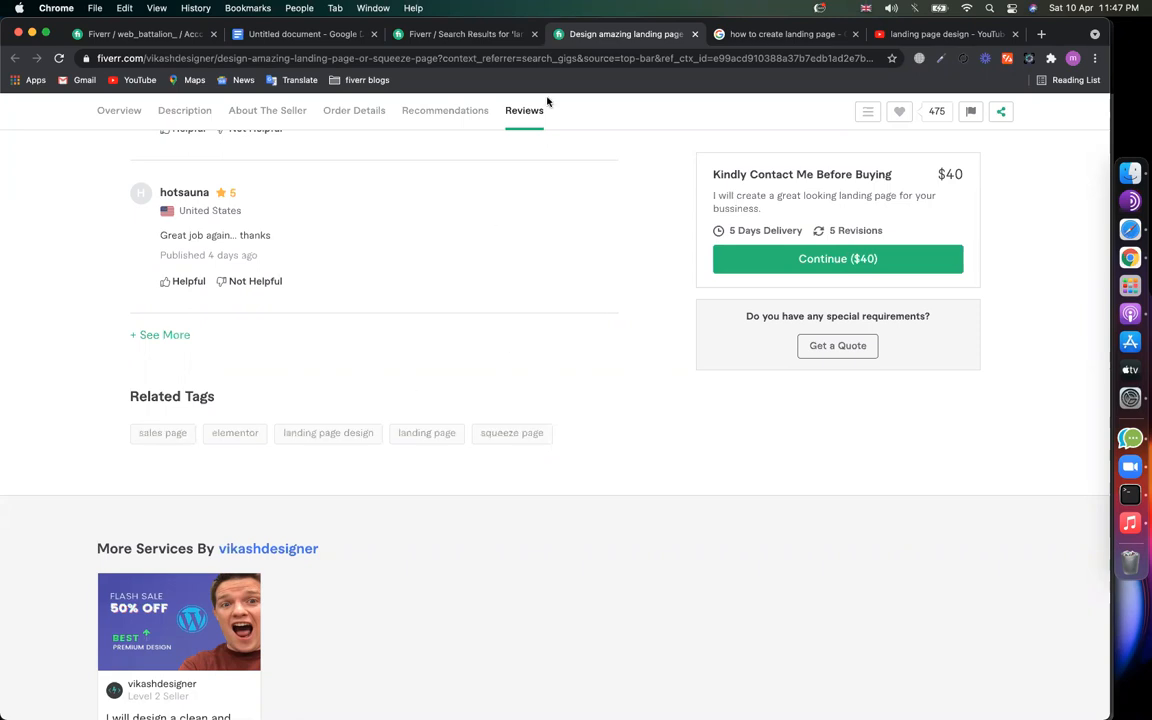
Step: Check the $40 gig and keyword document, then settle on 'landing page design' results (61,744 services)
click(420, 34)
click(275, 127)
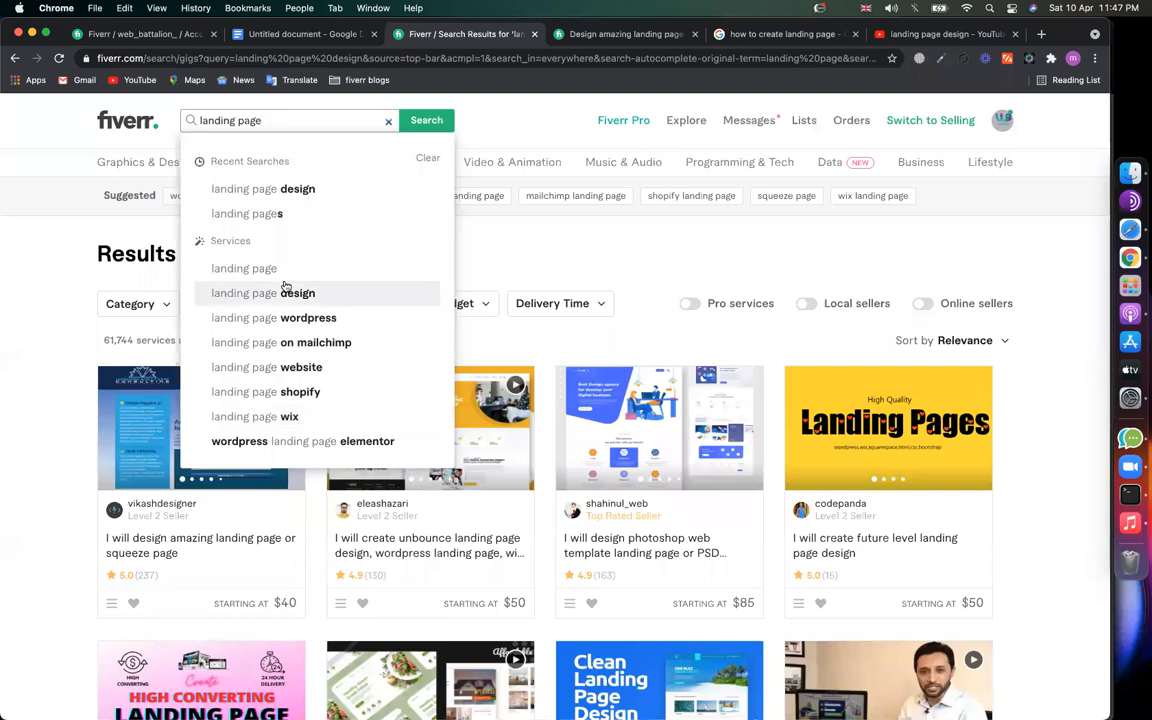
key(alt+shift+Left)
key(alt+shift+Left)
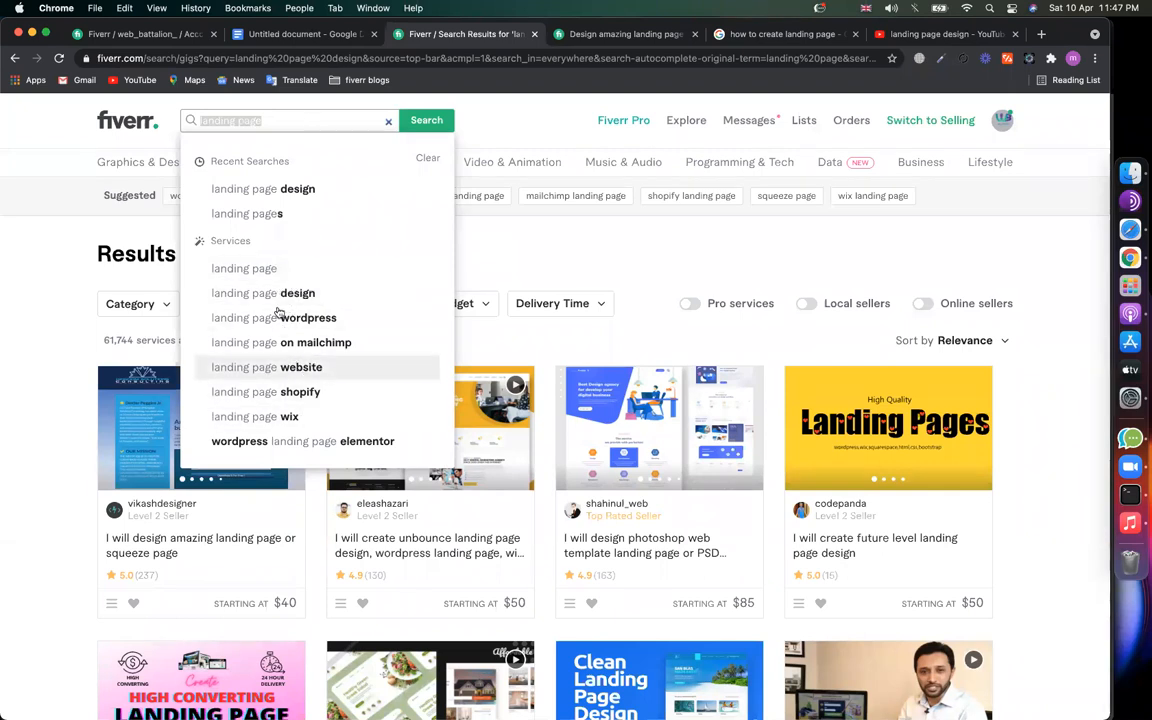
click(600, 34)
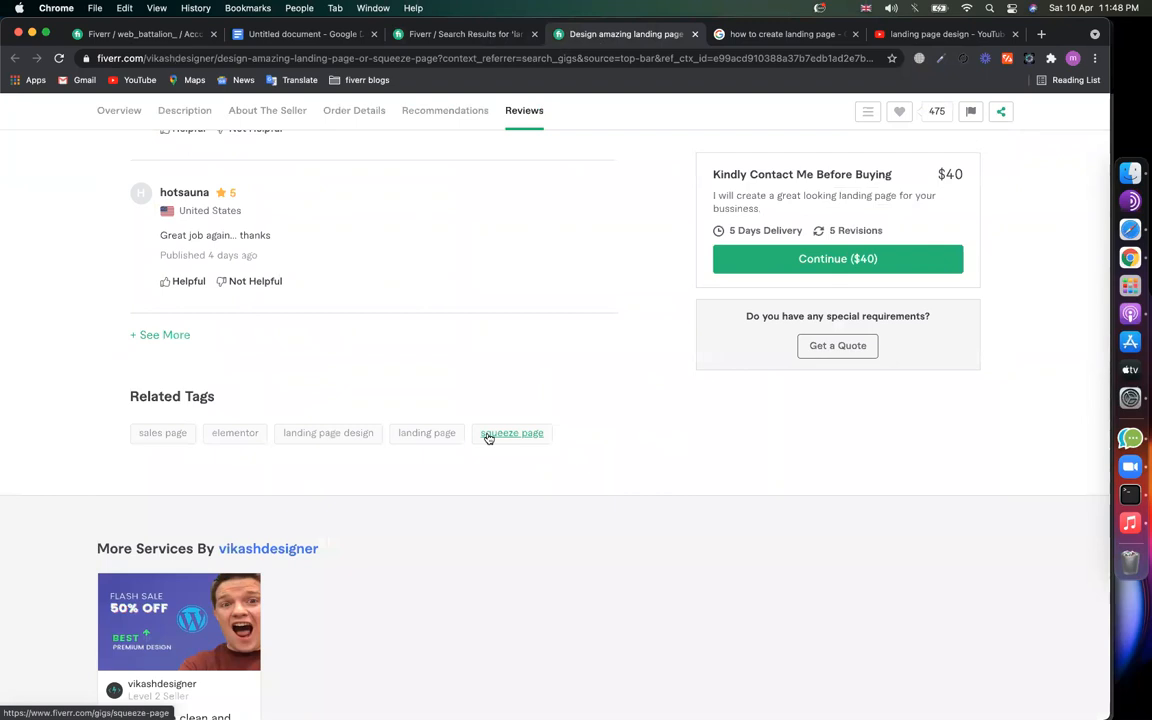
click(466, 36)
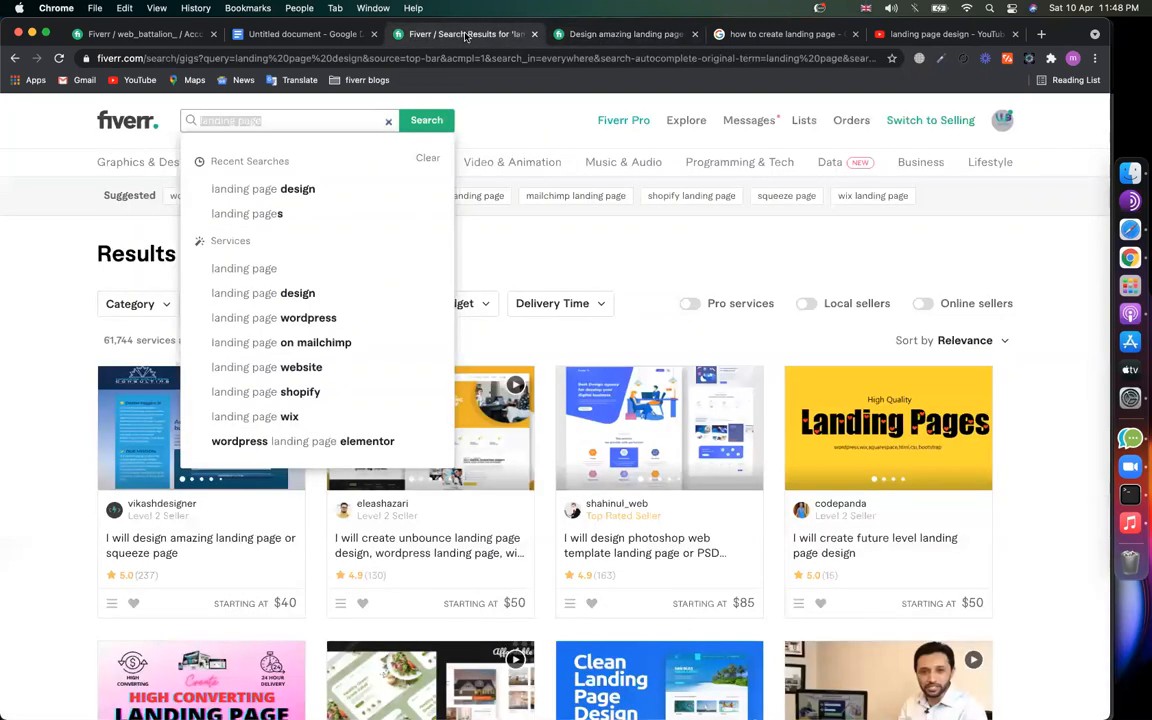
click(300, 34)
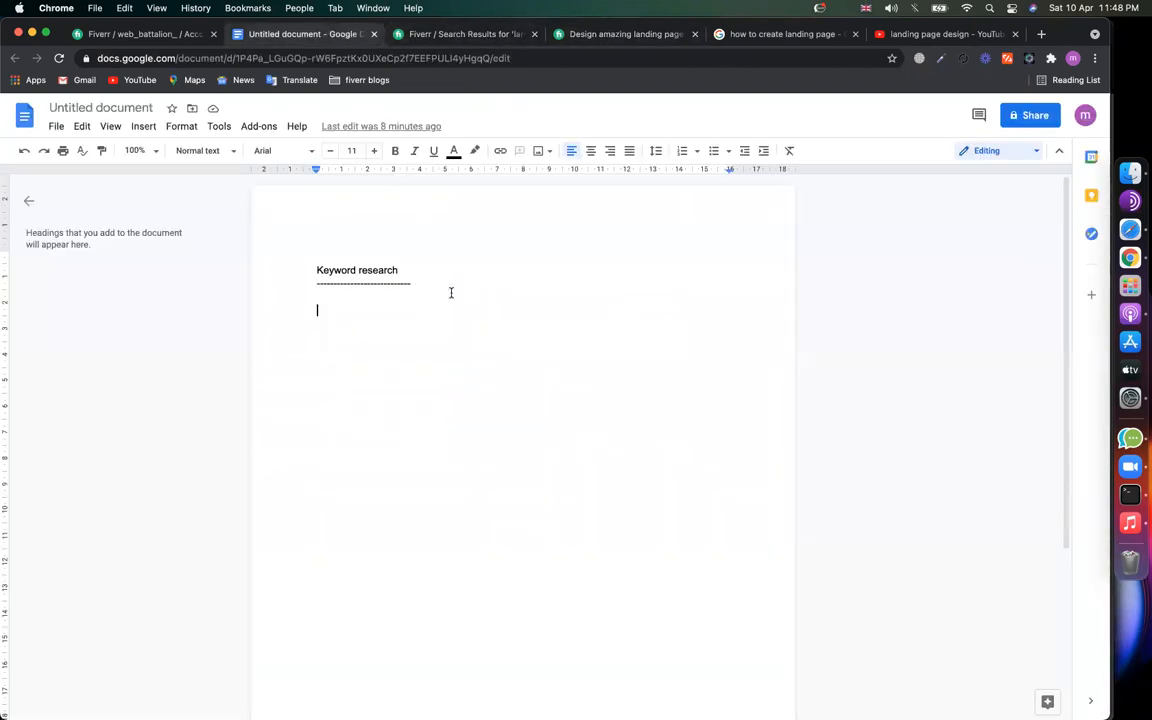
click(465, 34)
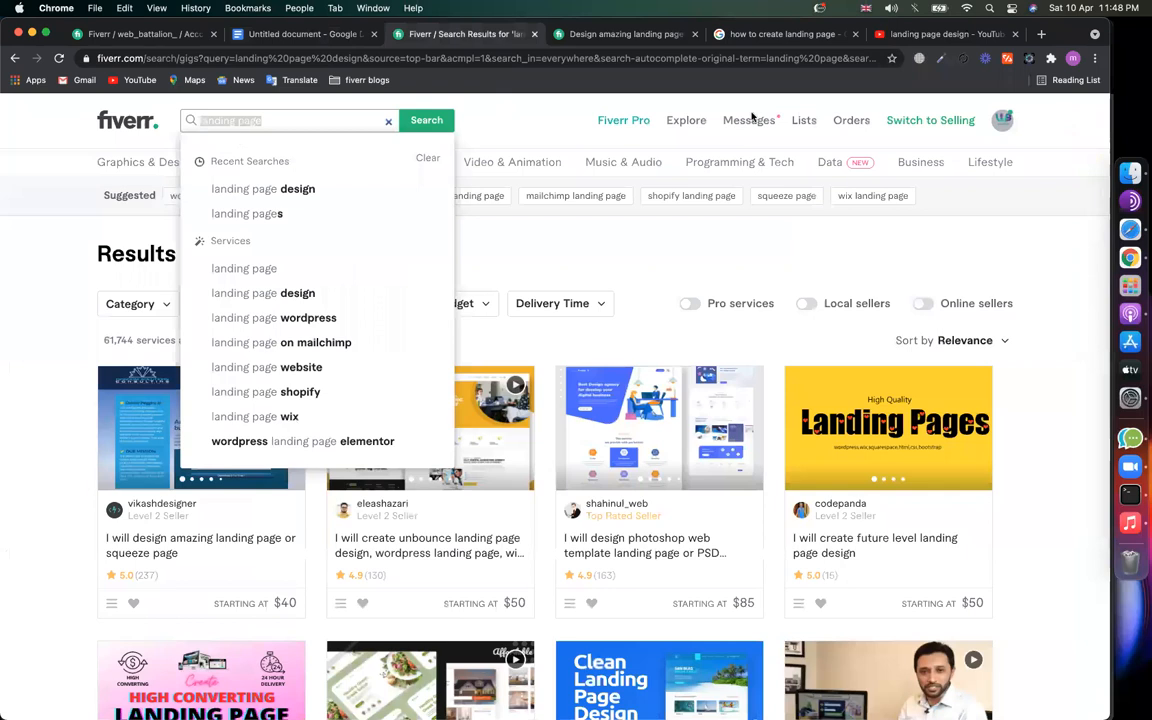
click(51, 317)
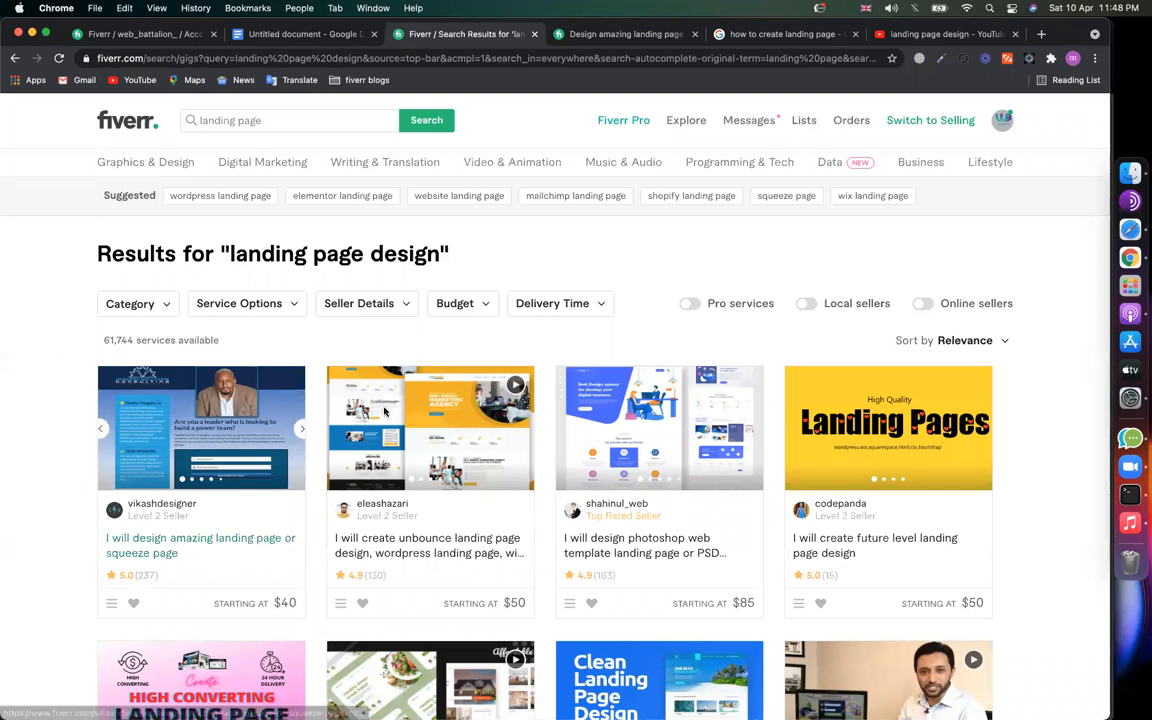
Step: Open the $50 Unbounce and $85 Photoshop template landing page gigs in new tabs
scroll(377, 427, down, 5)
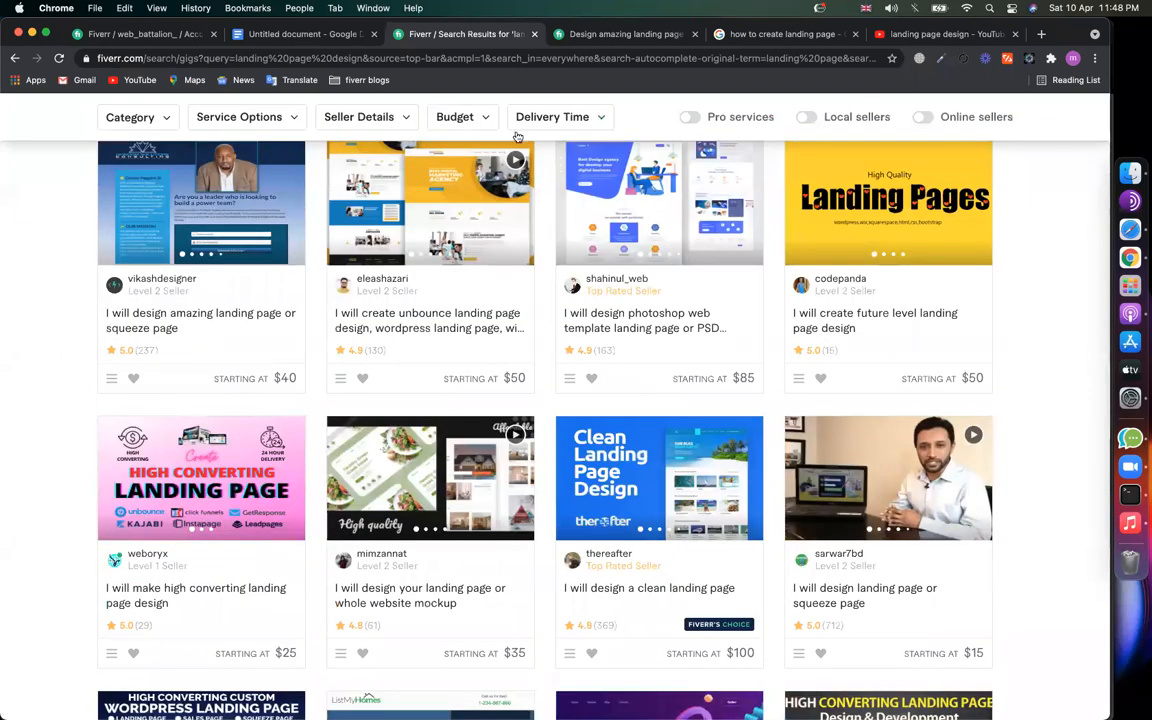
scroll(467, 124, up, 1)
click(616, 38)
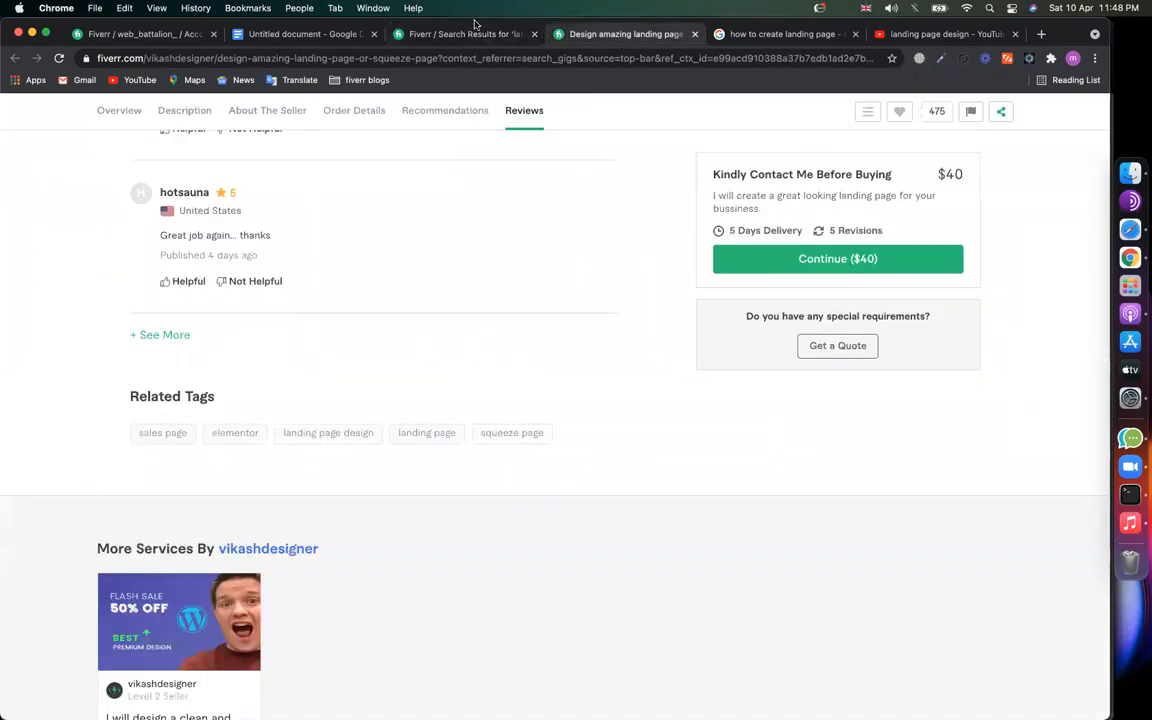
click(452, 36)
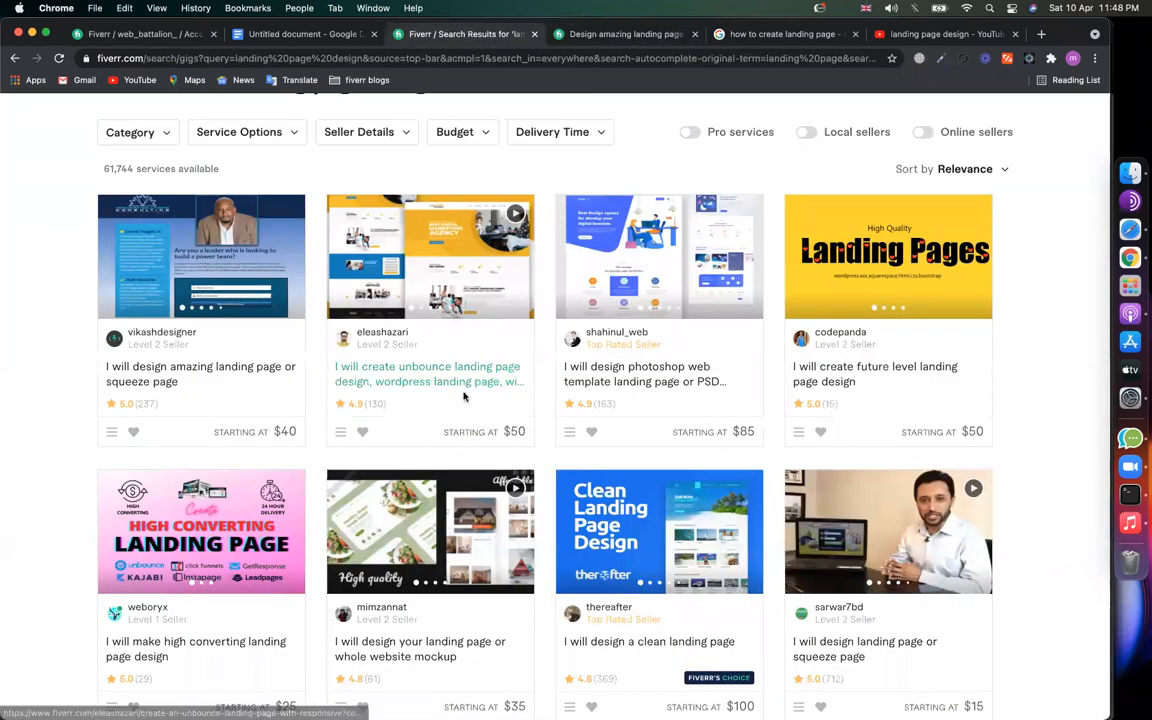
scroll(419, 411, up, 1)
right_click(421, 408)
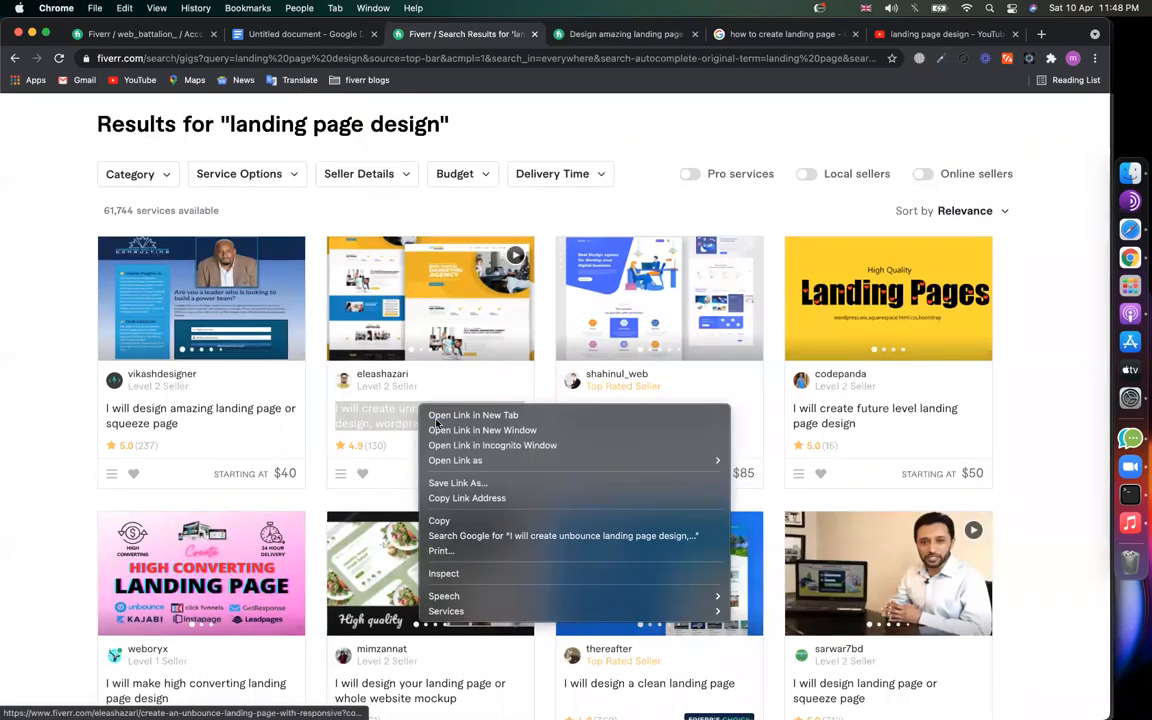
click(598, 418)
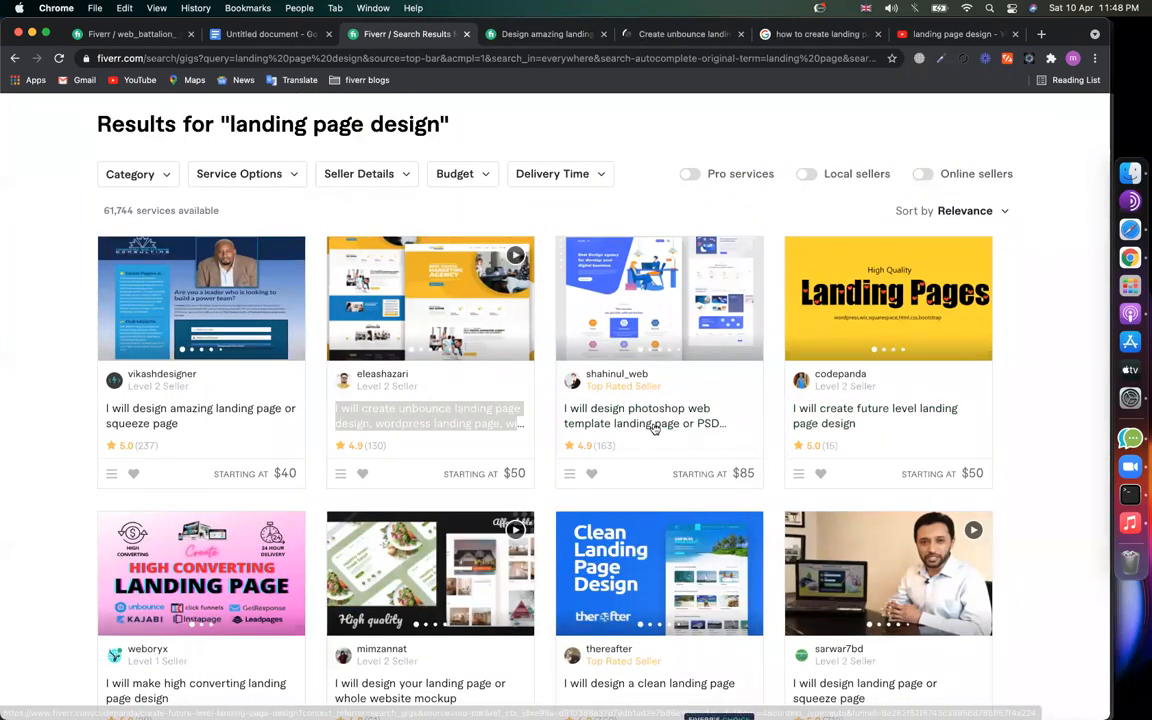
right_click(580, 408)
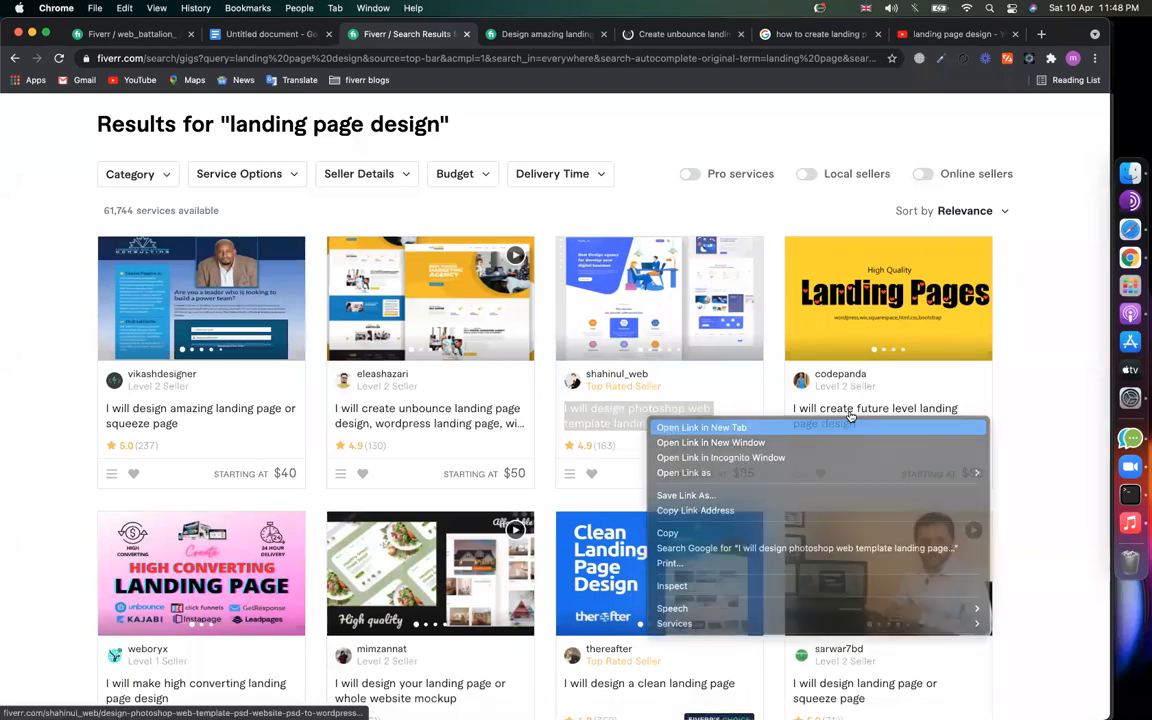
click(600, 427)
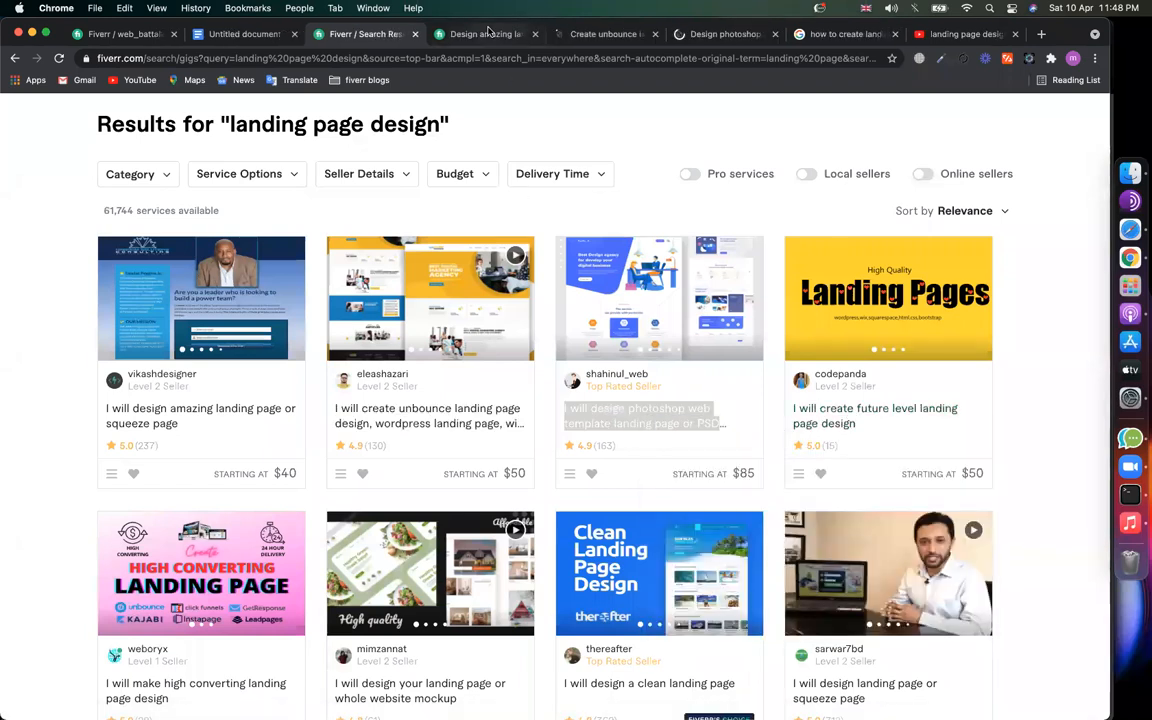
Step: Flip through the amazing, Unbounce and Photoshop gig tabs, ending on the Unbounce gig
click(478, 34)
click(615, 34)
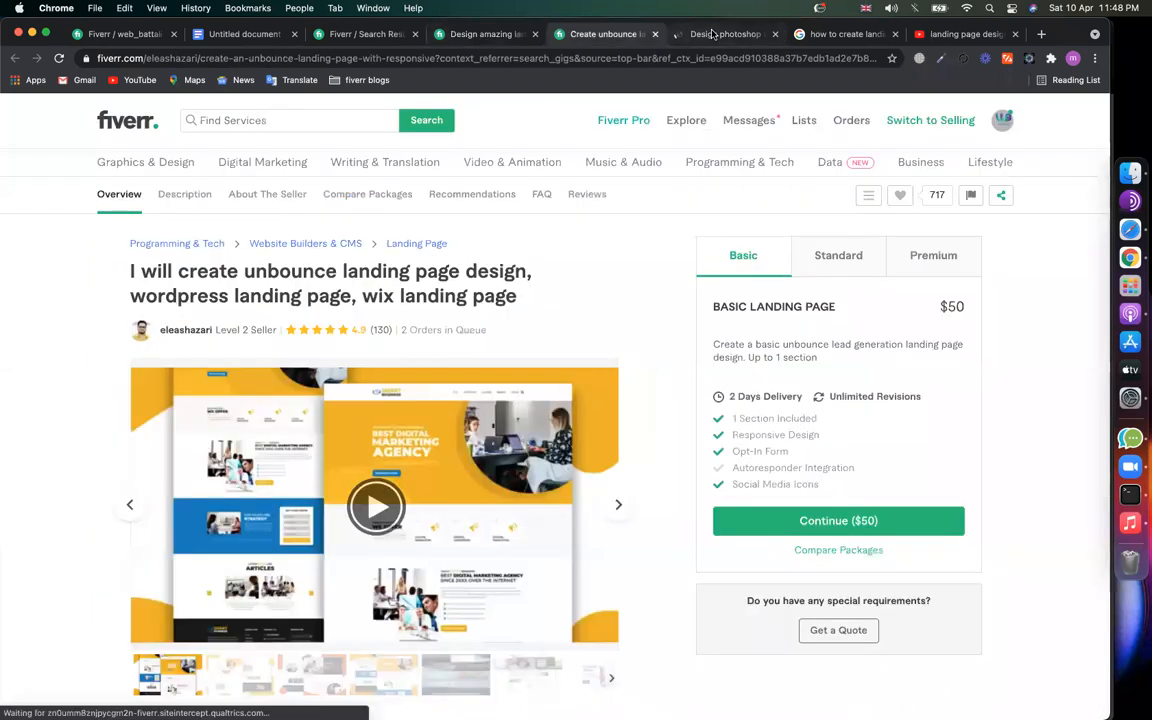
click(713, 36)
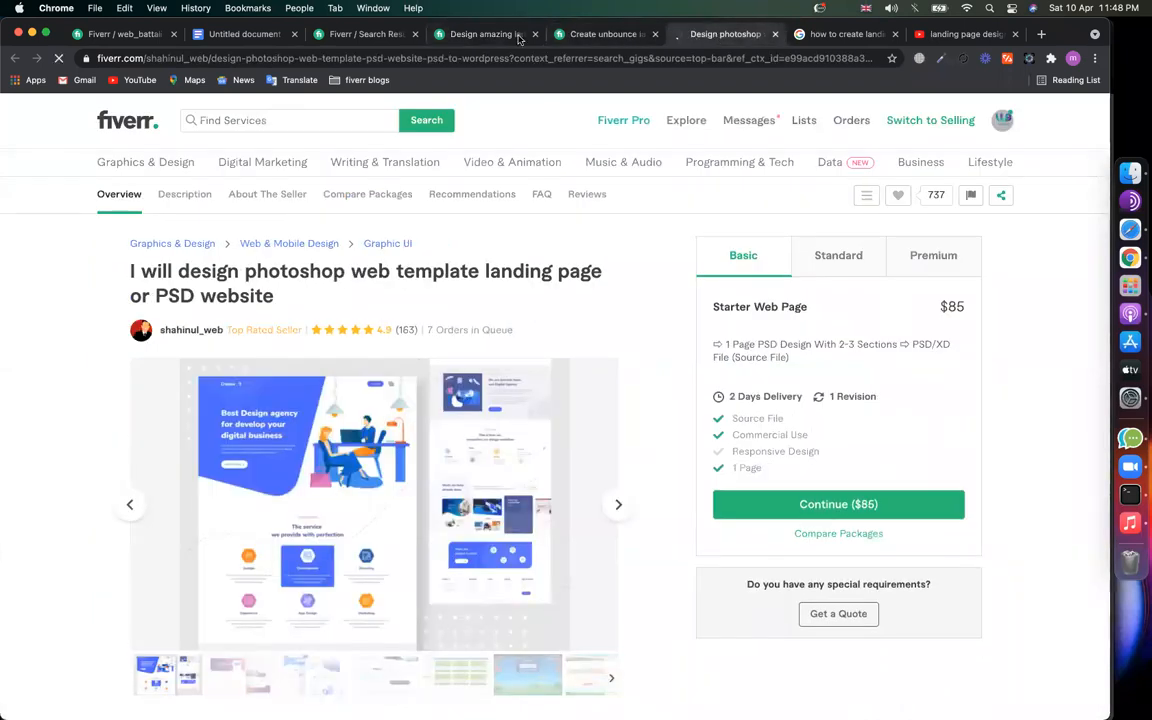
click(478, 34)
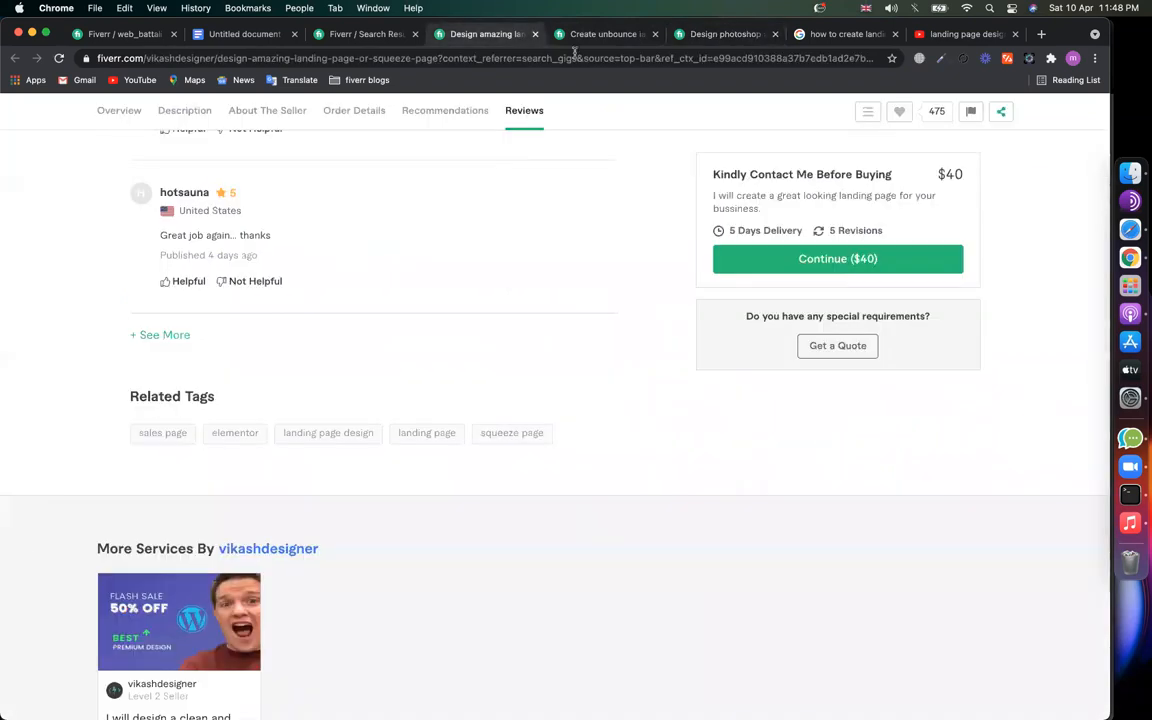
key(ctrl+Tab)
Step: Scroll the Unbounce and $85 Photoshop gigs' reviews and Related Tags, then return to the results
scroll(632, 407, down, 20)
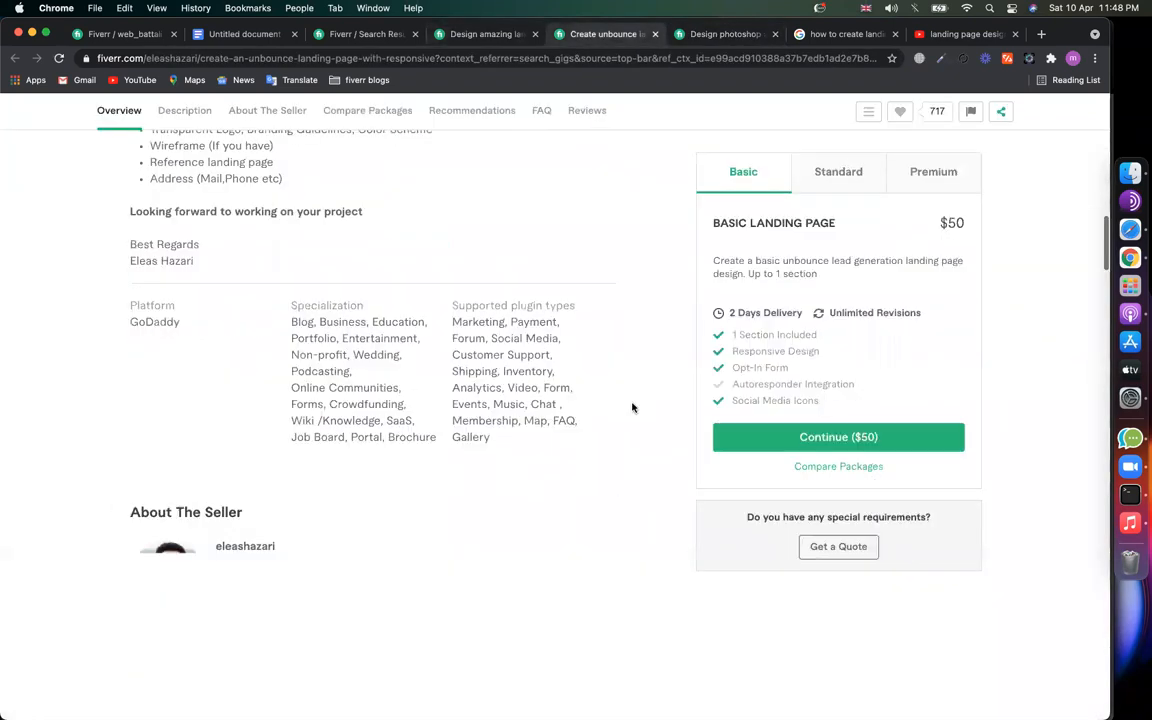
scroll(632, 407, up, 15)
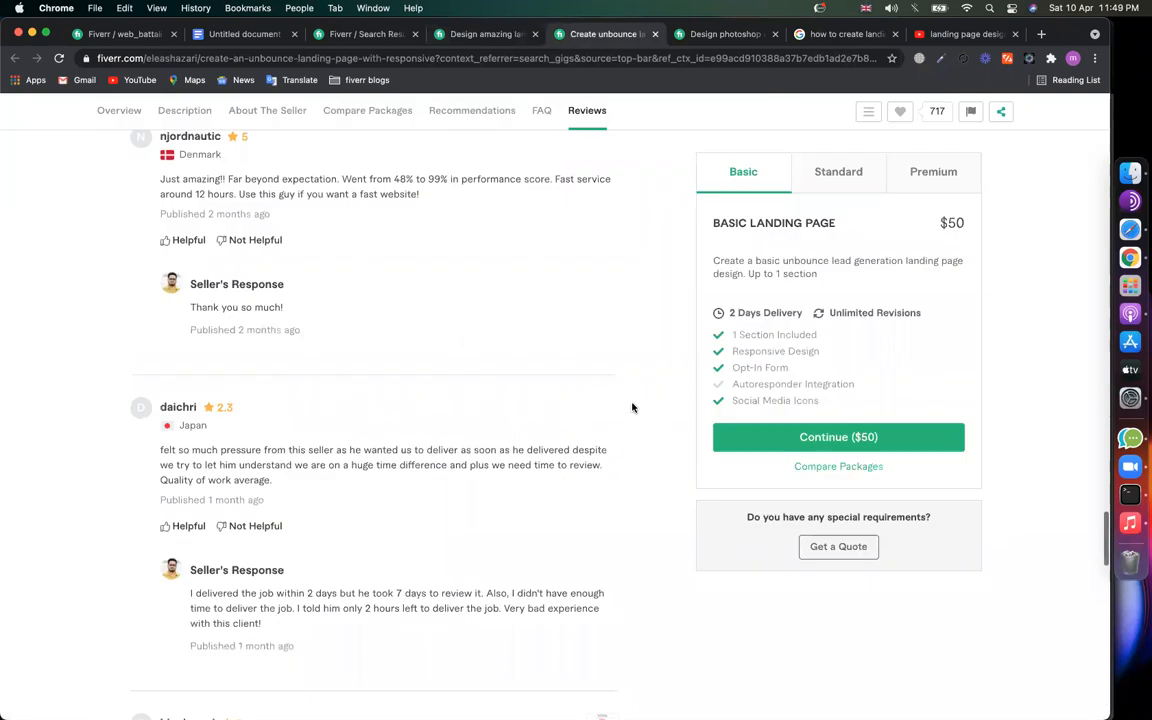
scroll(632, 407, down, 4)
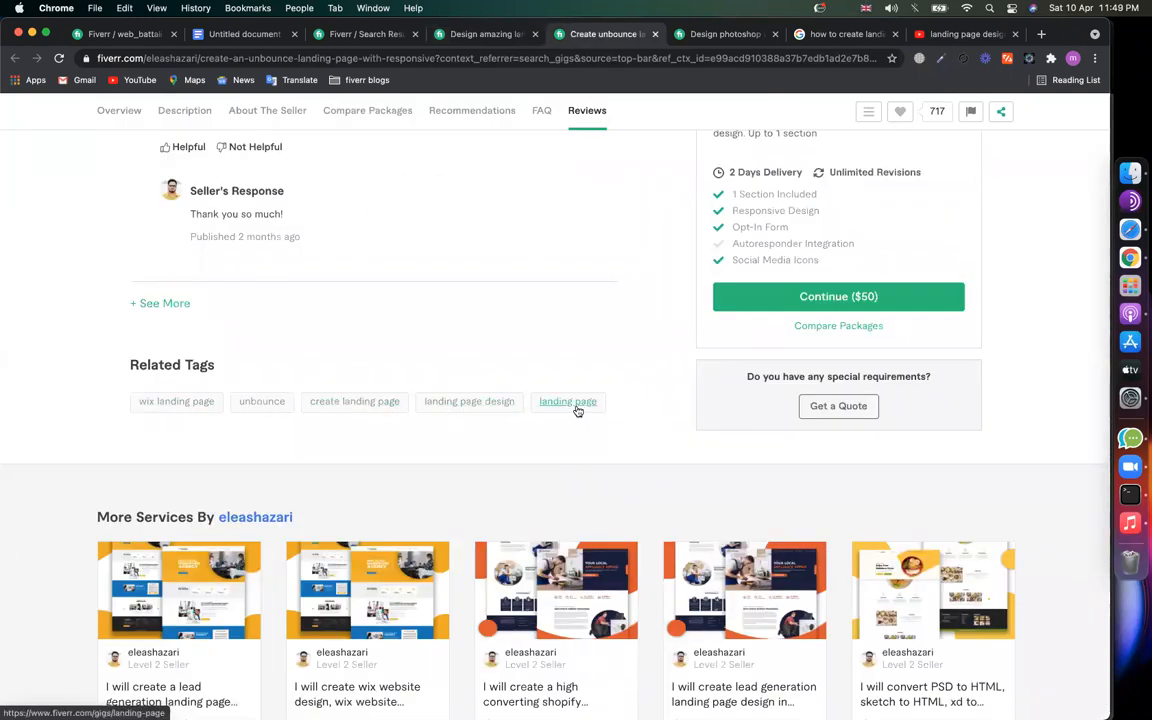
key(ctrl+Tab)
scroll(700, 305, down, 10)
scroll(700, 305, down, 8)
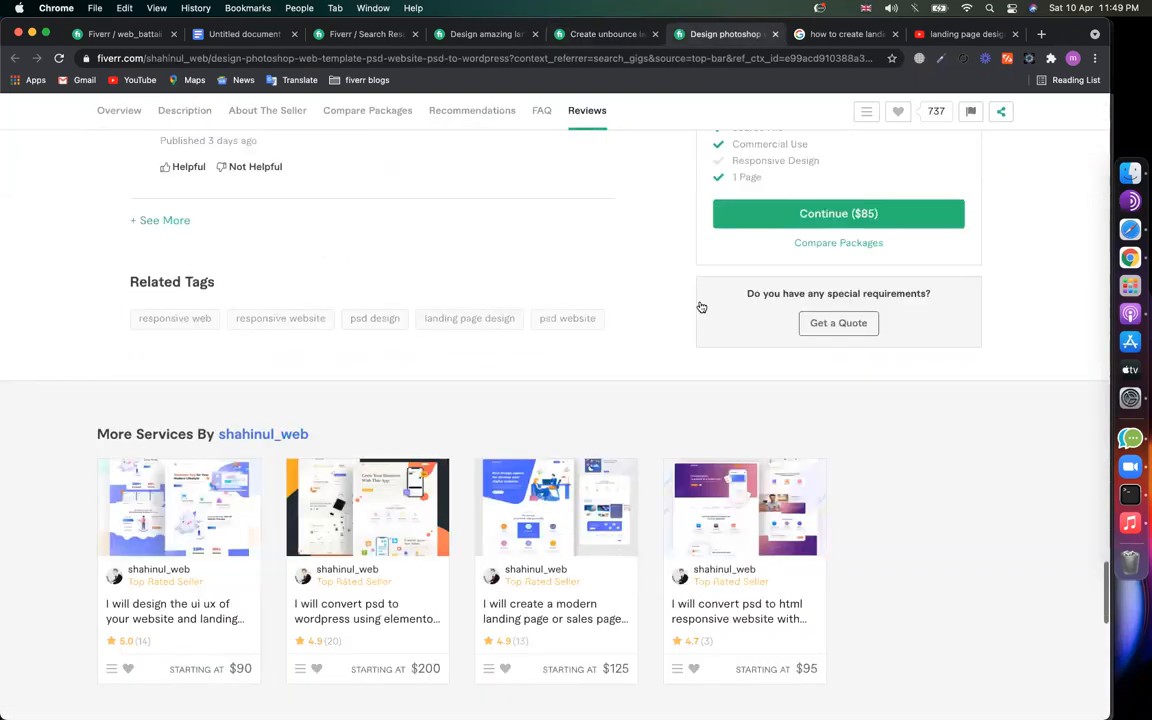
scroll(700, 305, up, 3)
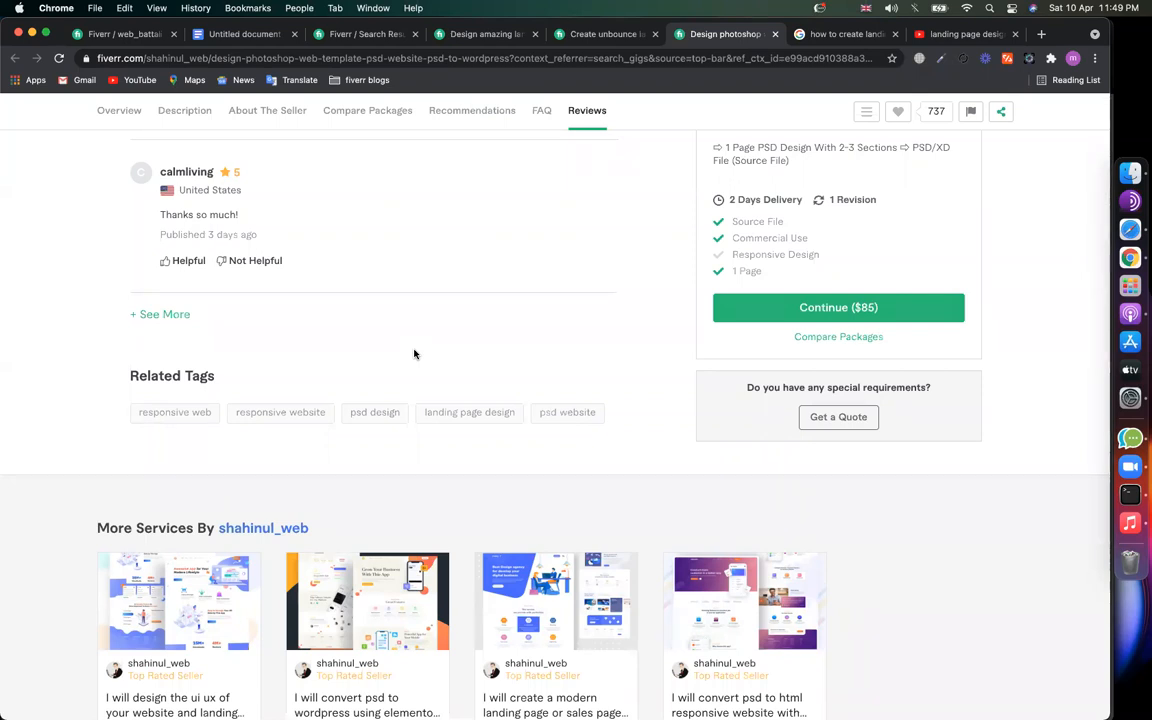
click(372, 34)
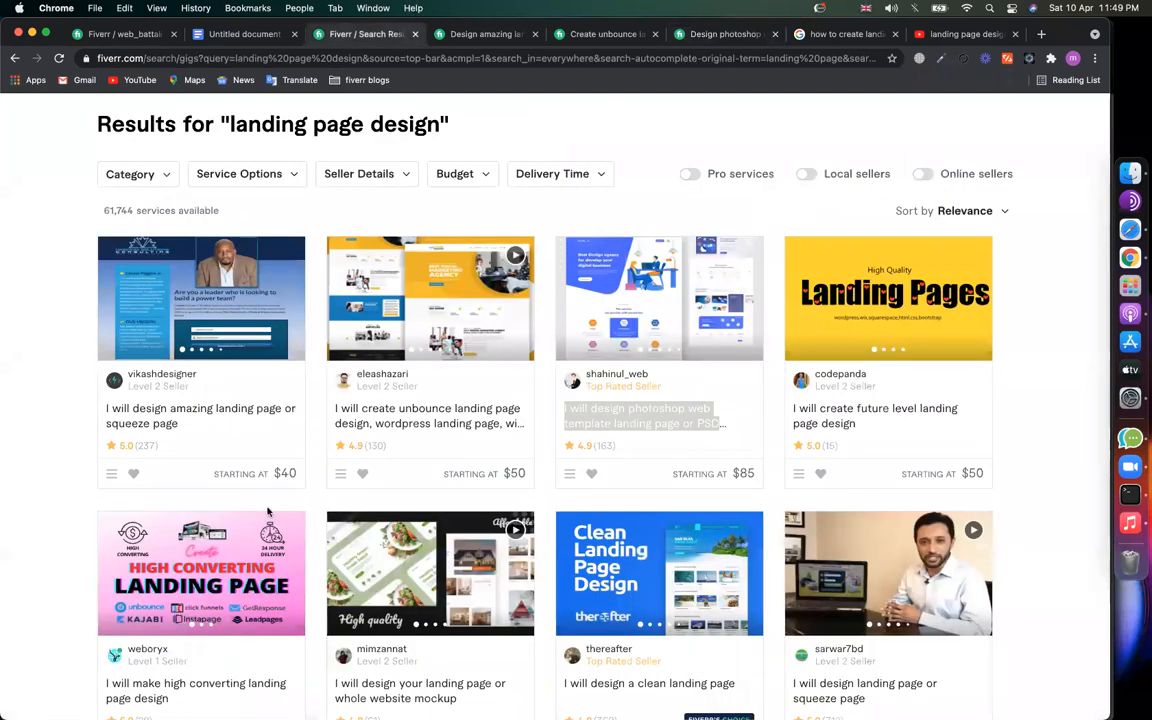
Step: Toggle the Online sellers filter on and off, then view the $40 squeeze page gig
scroll(200, 475, up, 1)
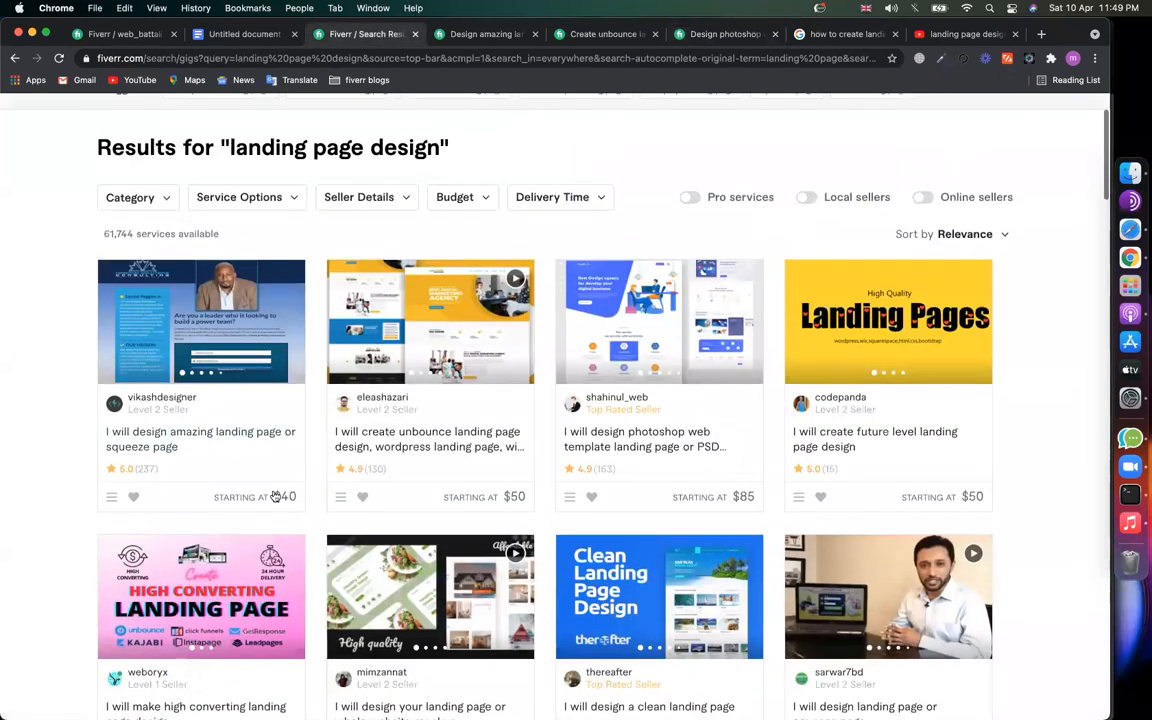
click(921, 198)
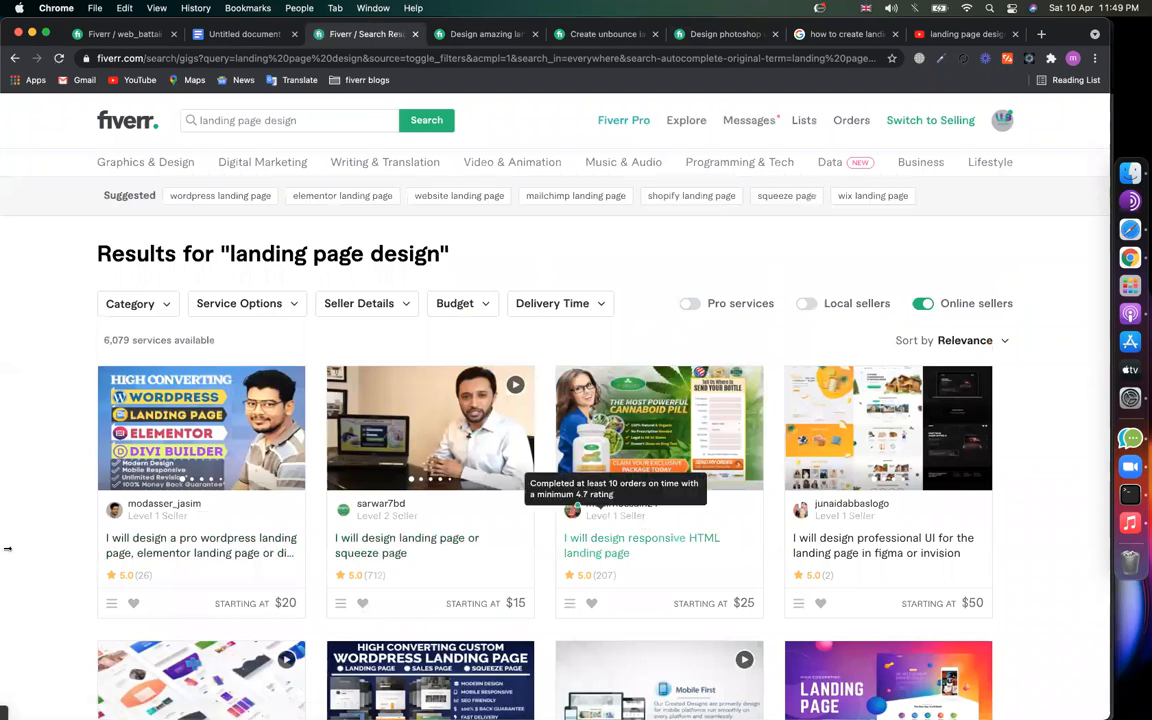
click(923, 304)
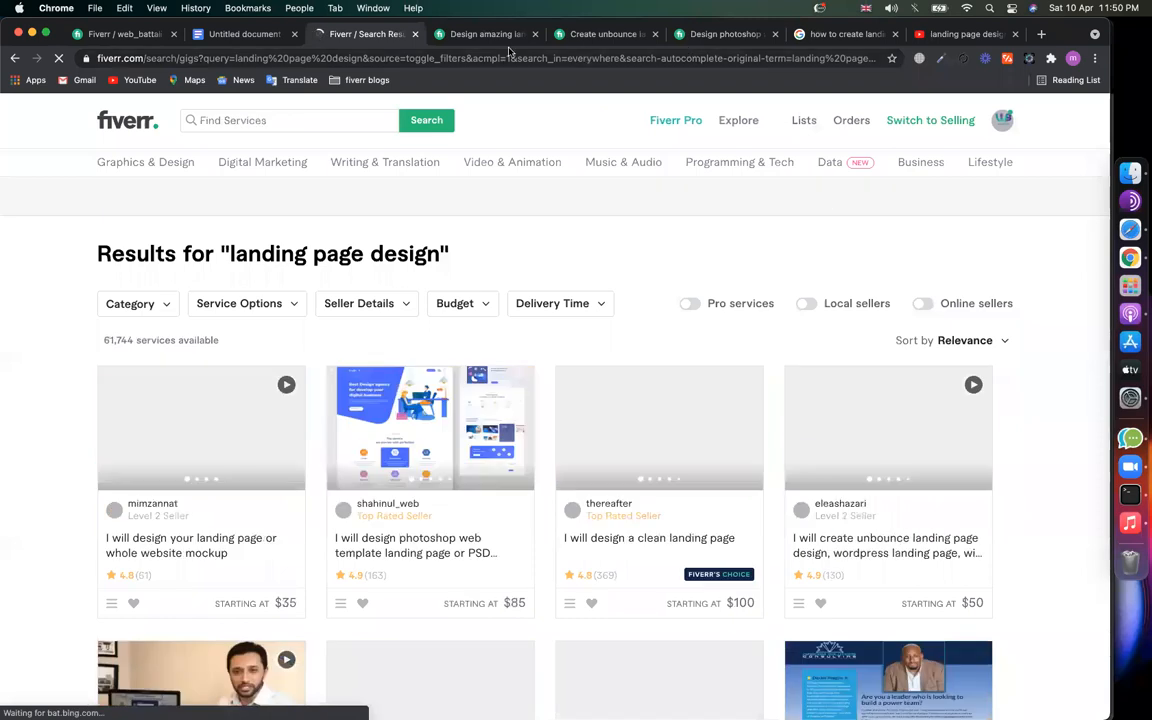
click(487, 36)
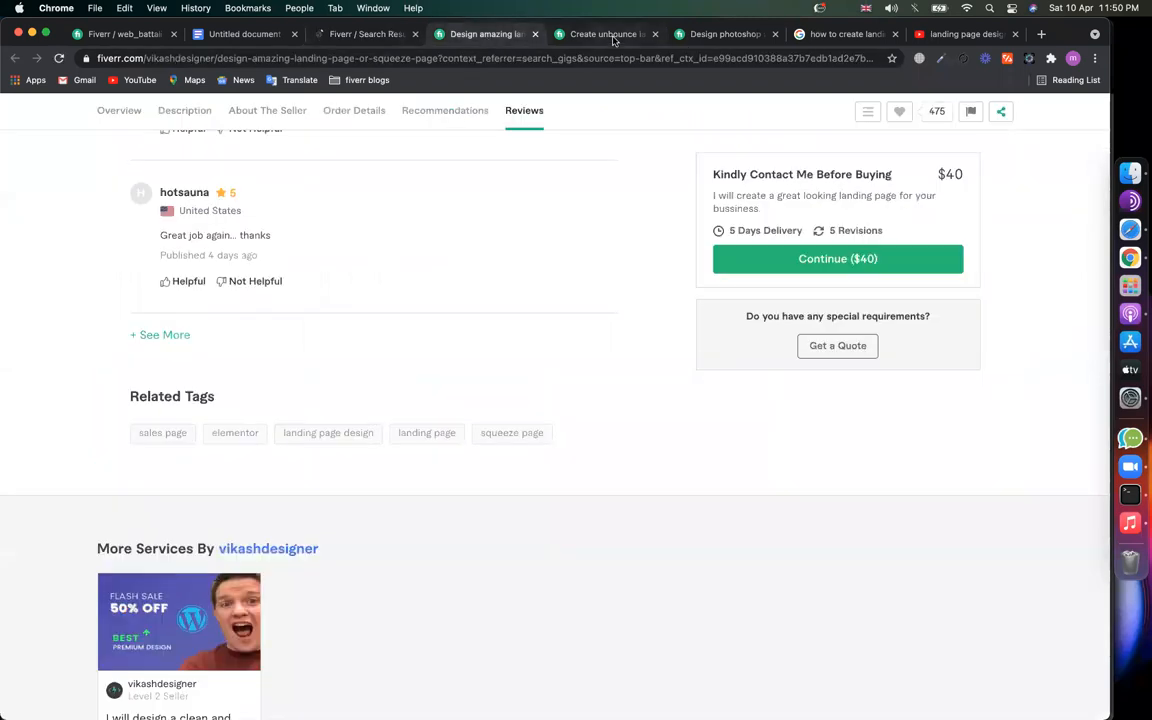
Step: Compare Related Tags on the Unbounce, Photoshop and amazing landing page gigs
click(610, 36)
click(743, 38)
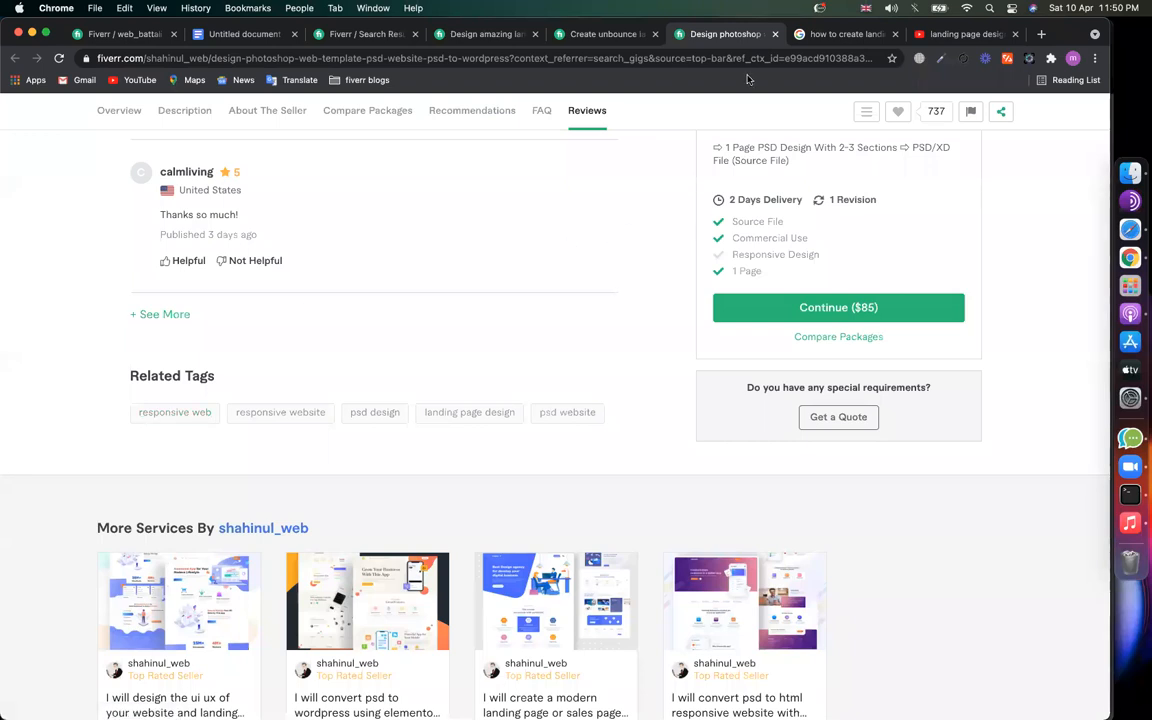
click(603, 34)
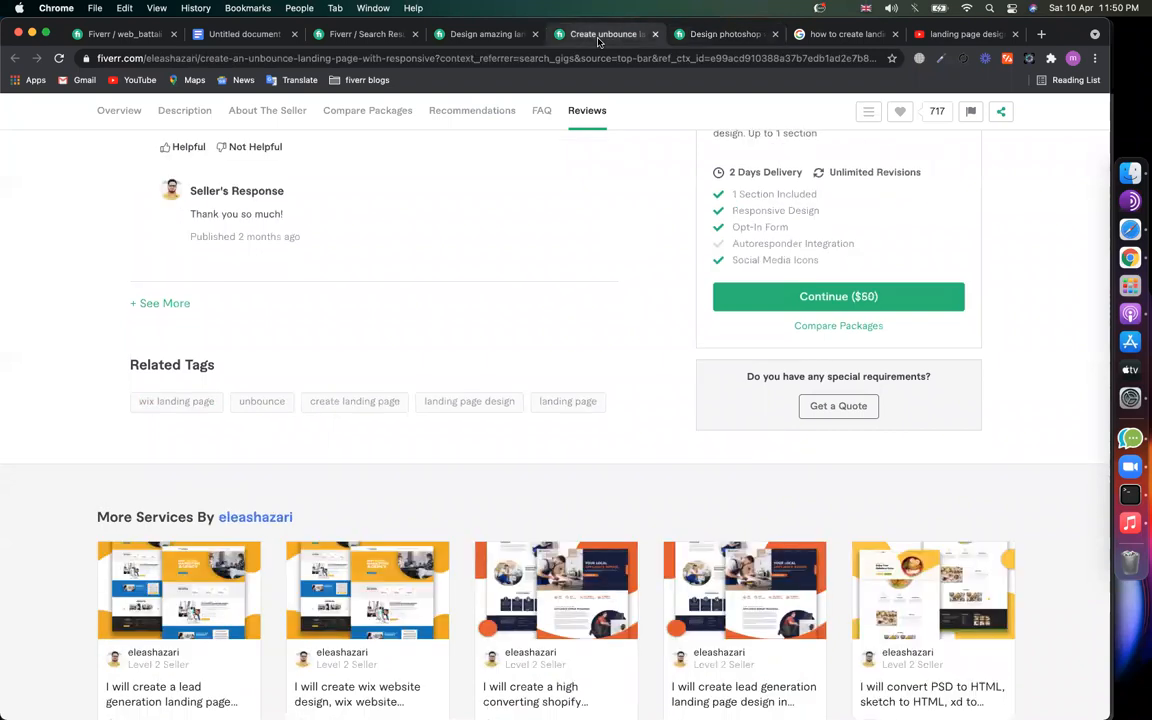
click(362, 34)
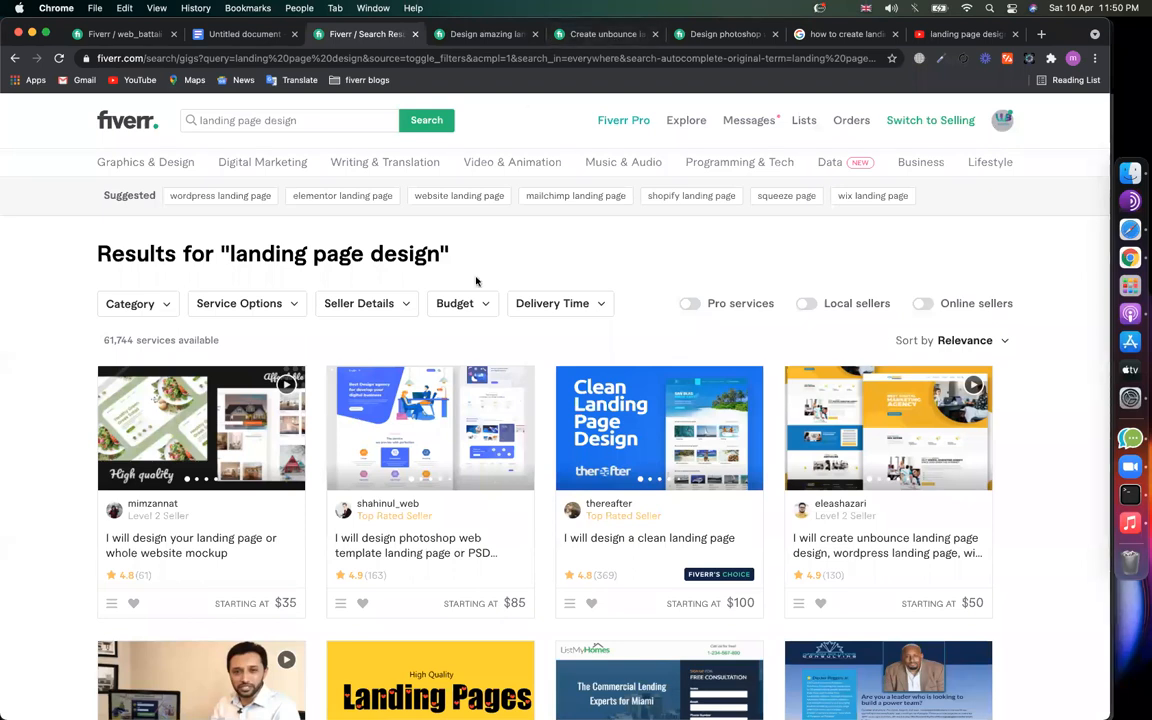
click(462, 34)
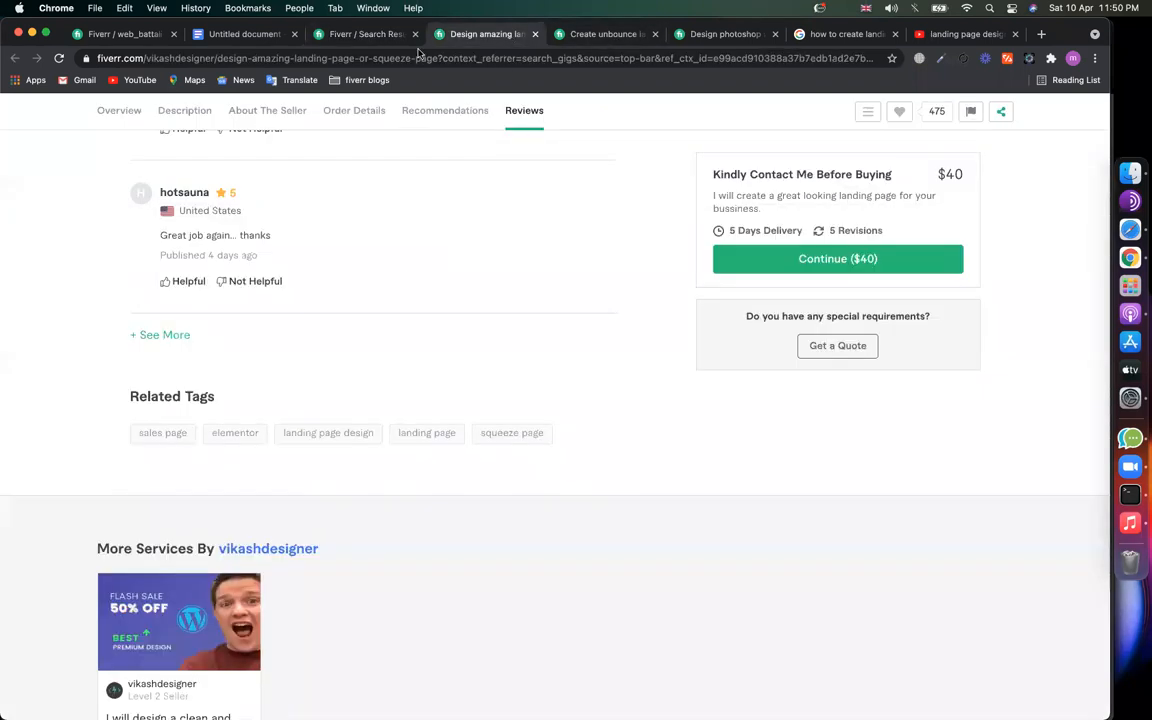
click(356, 36)
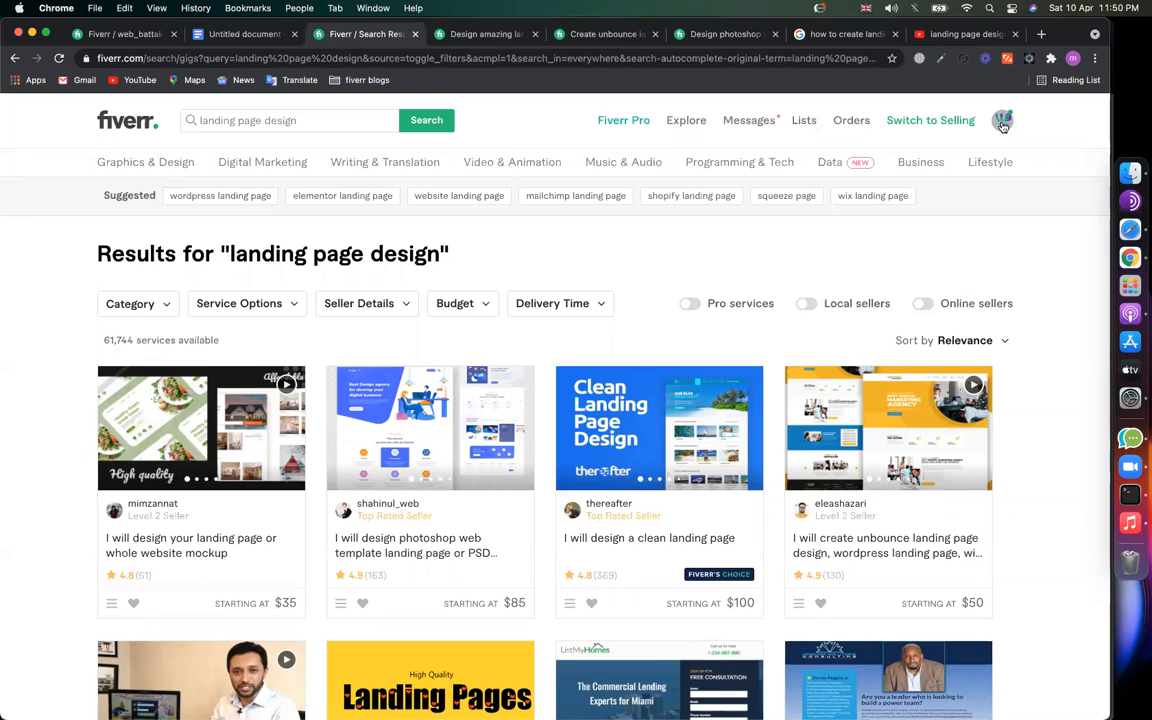
Step: Cycle through the three gig tabs again, then return to the results and select the search box
scroll(686, 270, down, 5)
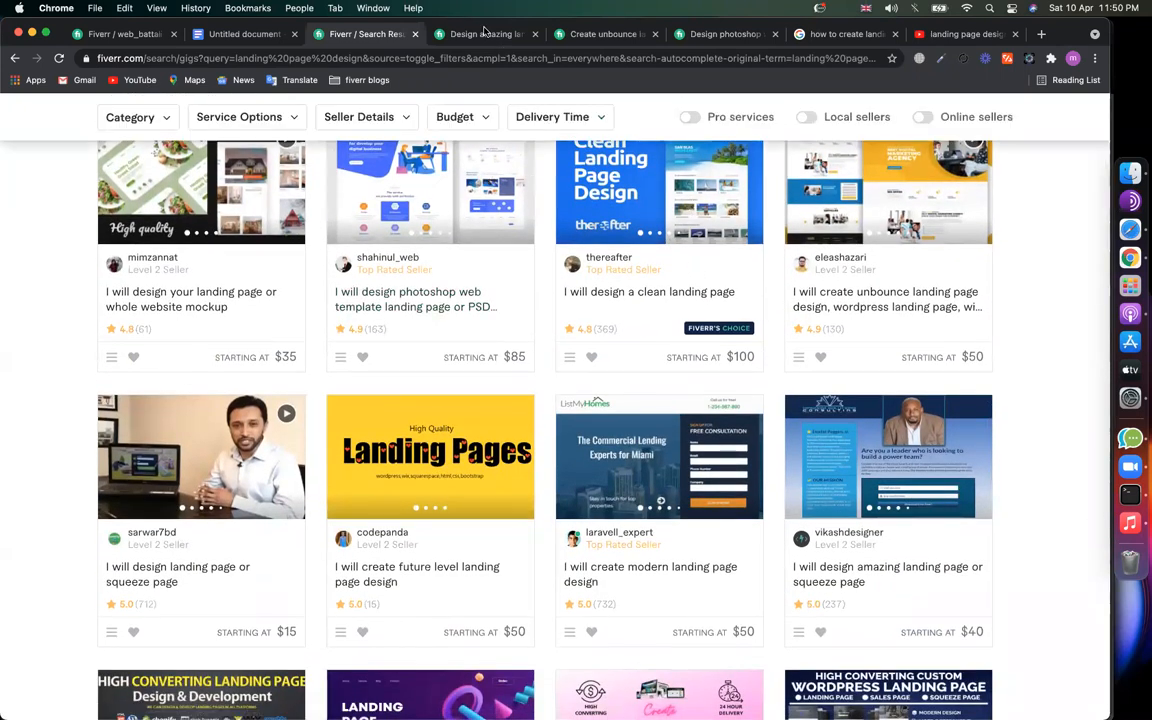
click(445, 33)
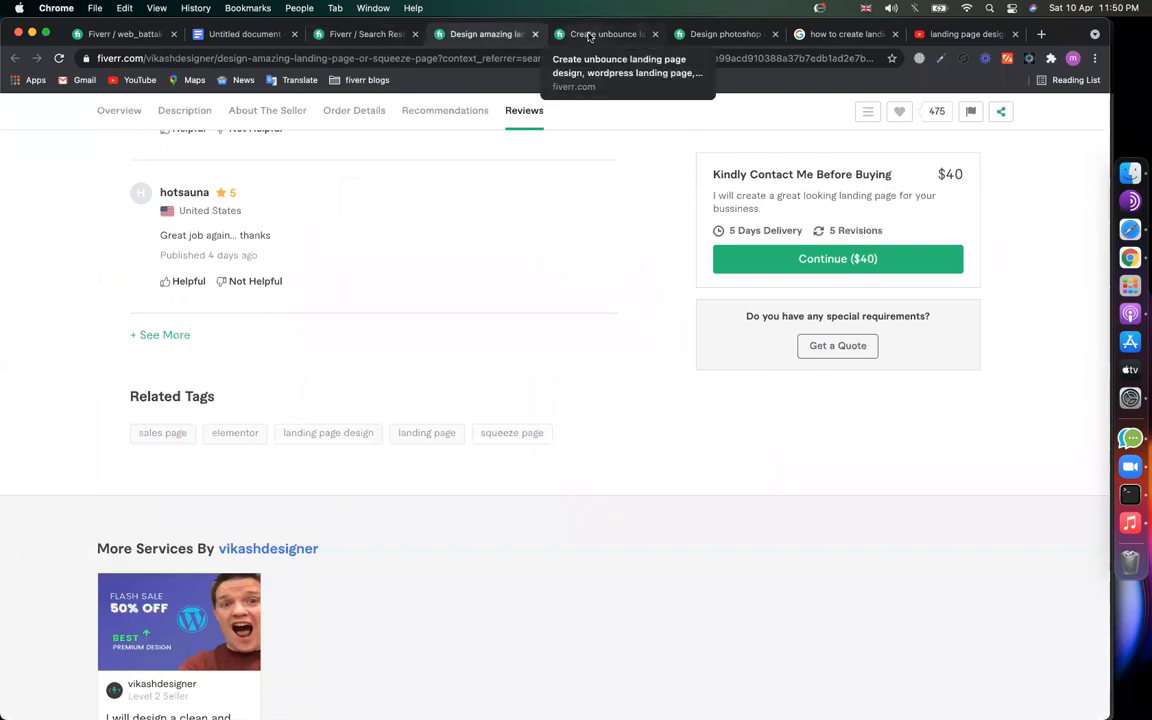
click(592, 35)
click(706, 35)
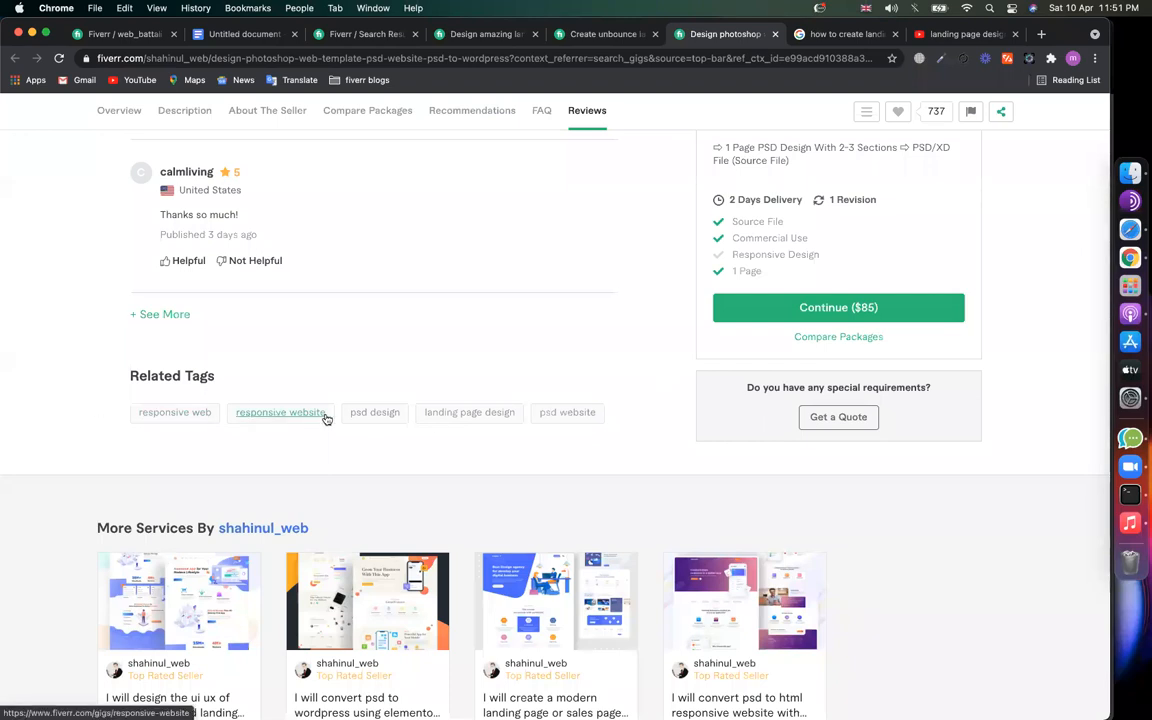
click(565, 35)
click(502, 38)
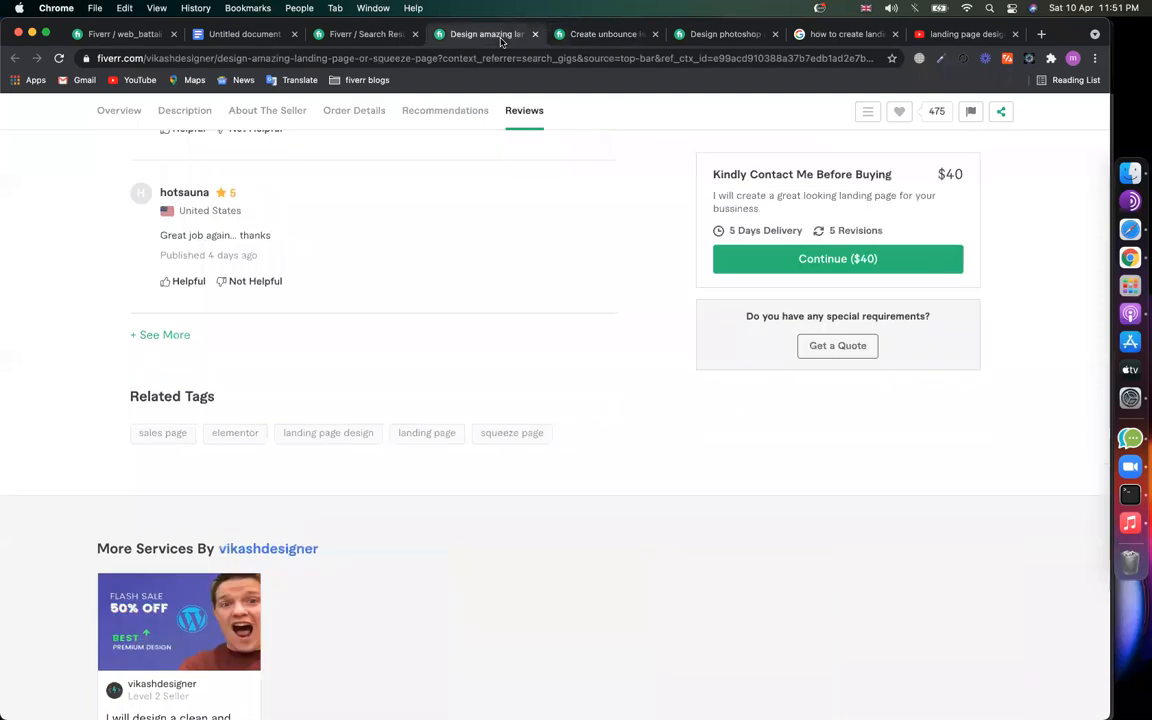
click(350, 34)
scroll(246, 186, up, 5)
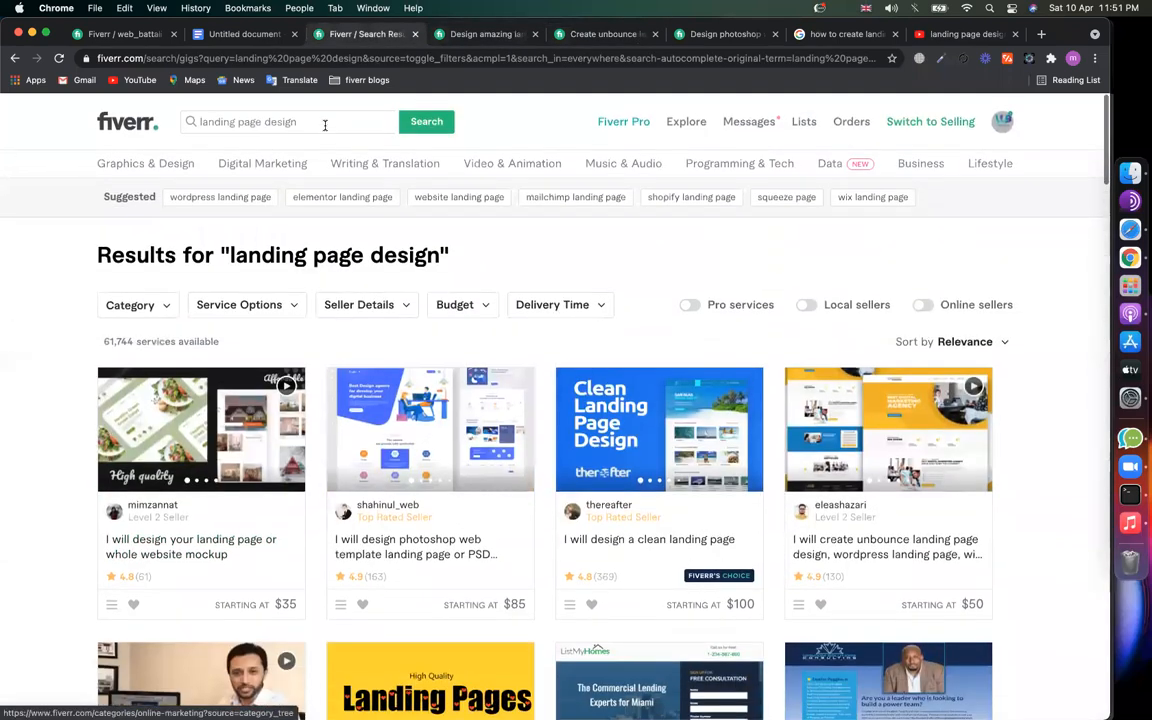
click(322, 120)
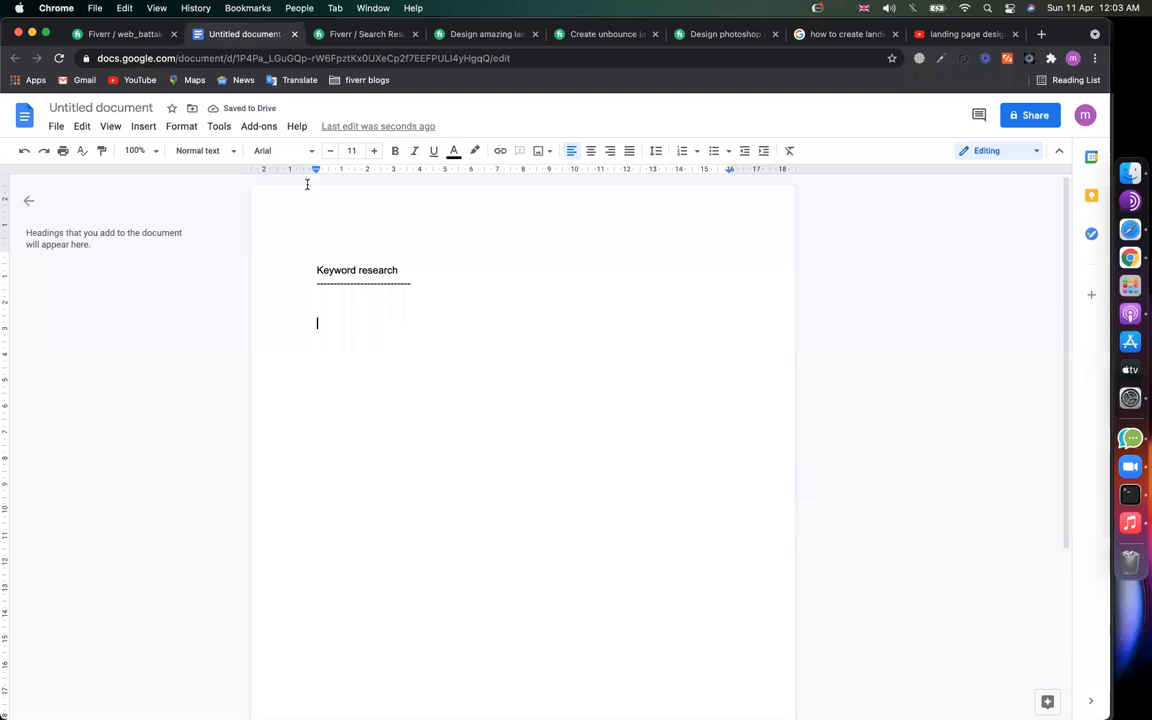
Step: Rerun the 'landing page design' search and paste that keyword under Keyword research
click(370, 37)
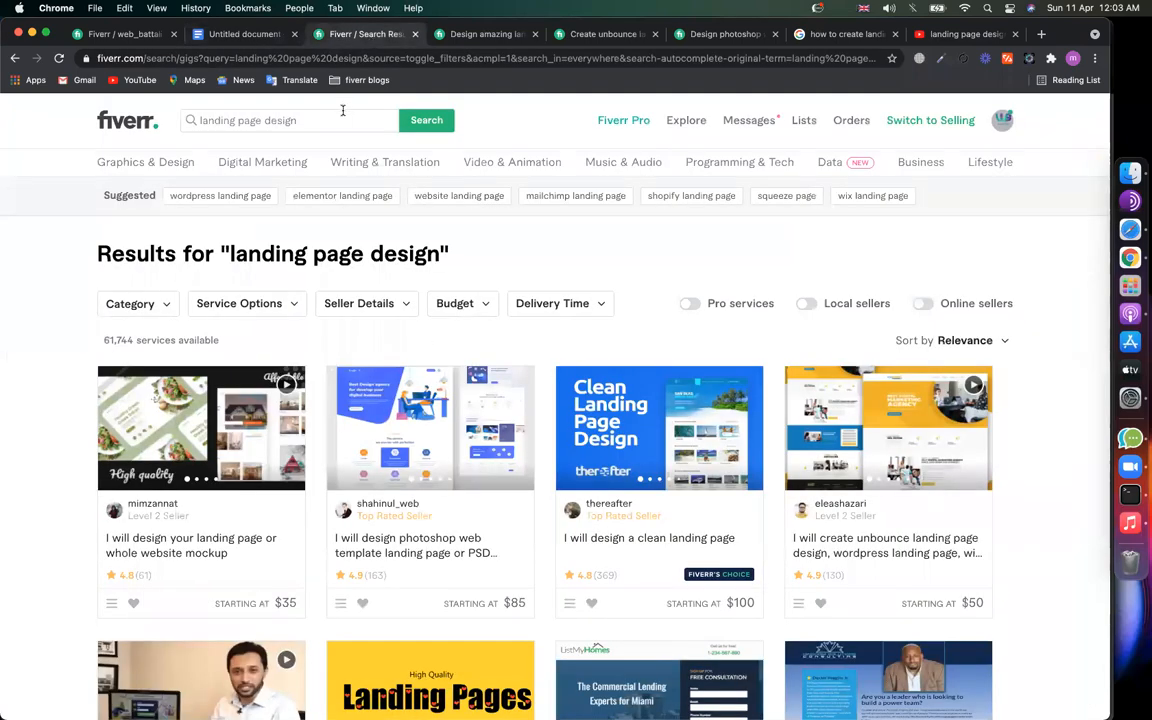
click(303, 115)
key(BackSpace)
key(BackSpace)
key(BackSpace)
key(BackSpace)
key(BackSpace)
key(BackSpace)
key(BackSpace)
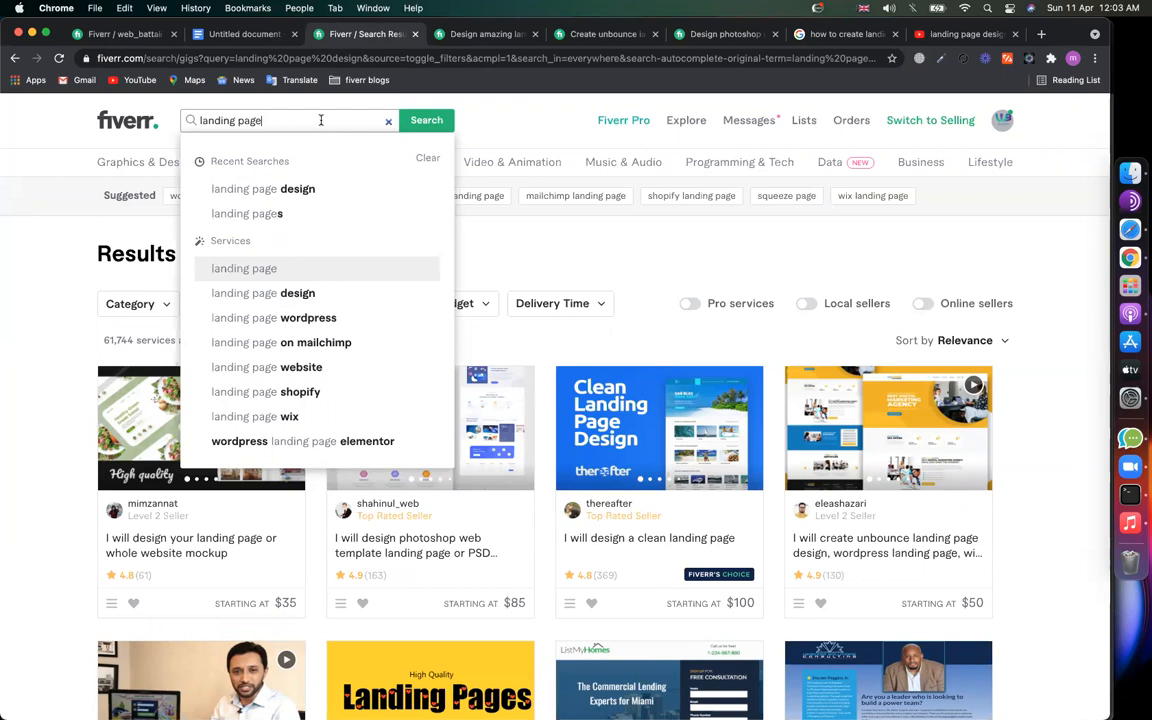
text(design)
key(Return)
click(230, 34)
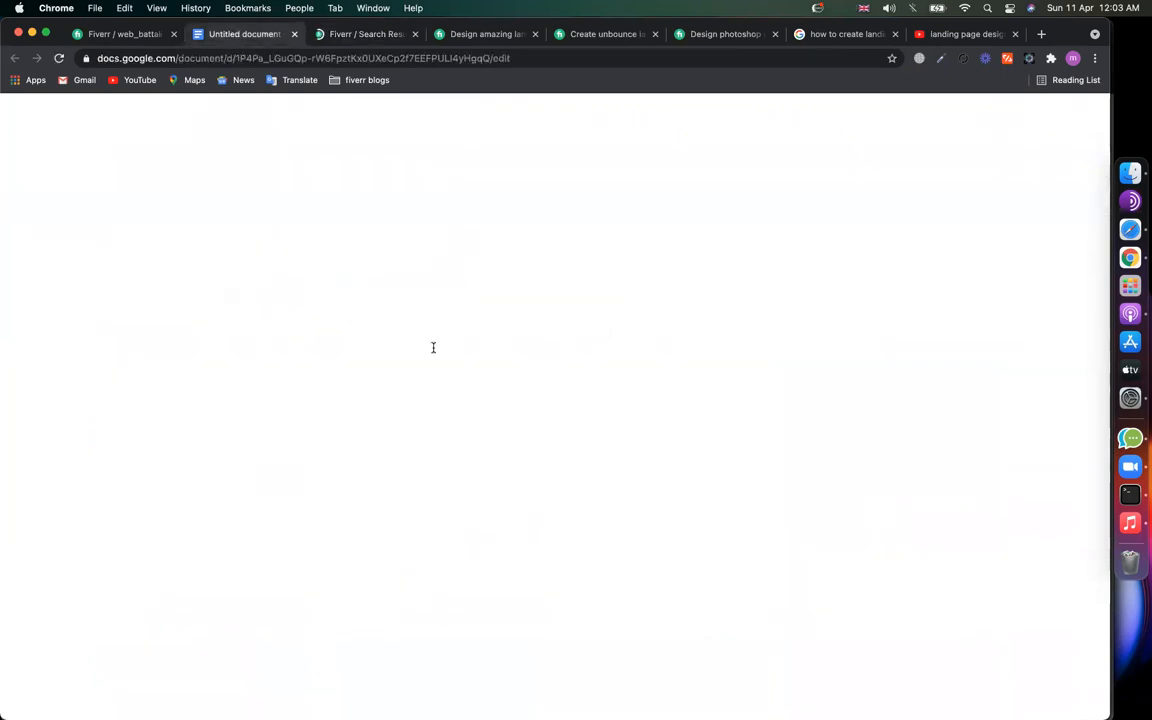
text(landing page design)
key(Return)
Step: Copy the 'squeeze page' tag from the amazing gig, search it, and add it to the keyword list
click(490, 34)
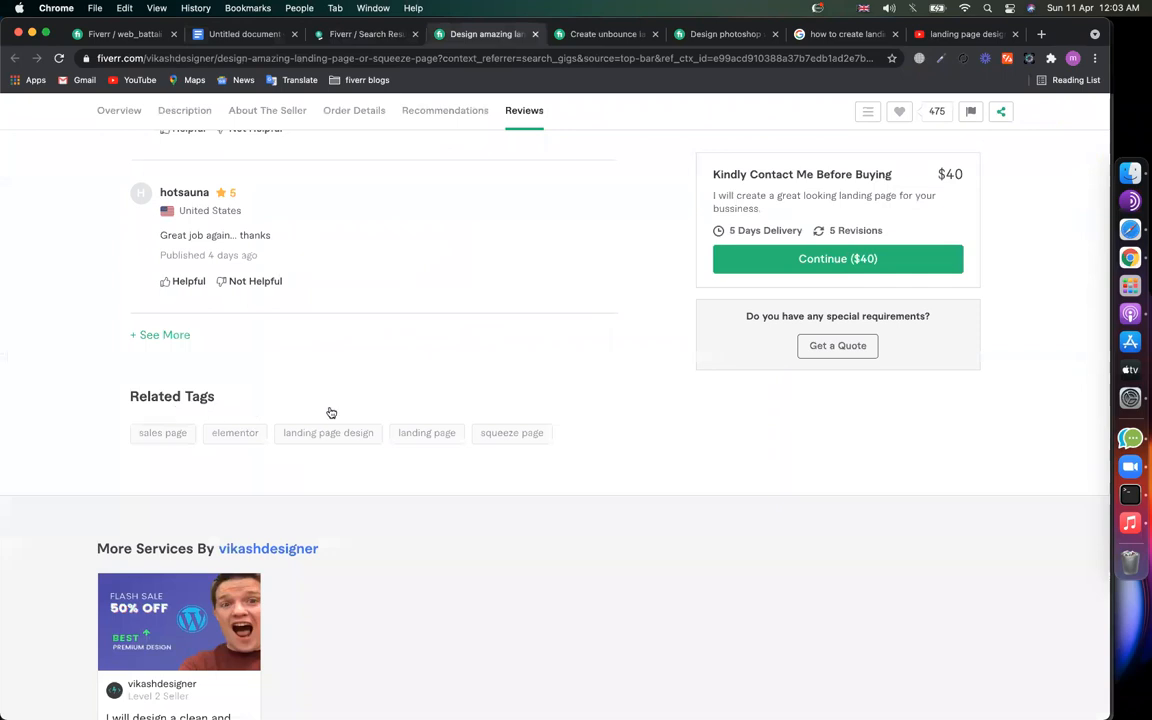
key(ctrl+Tab)
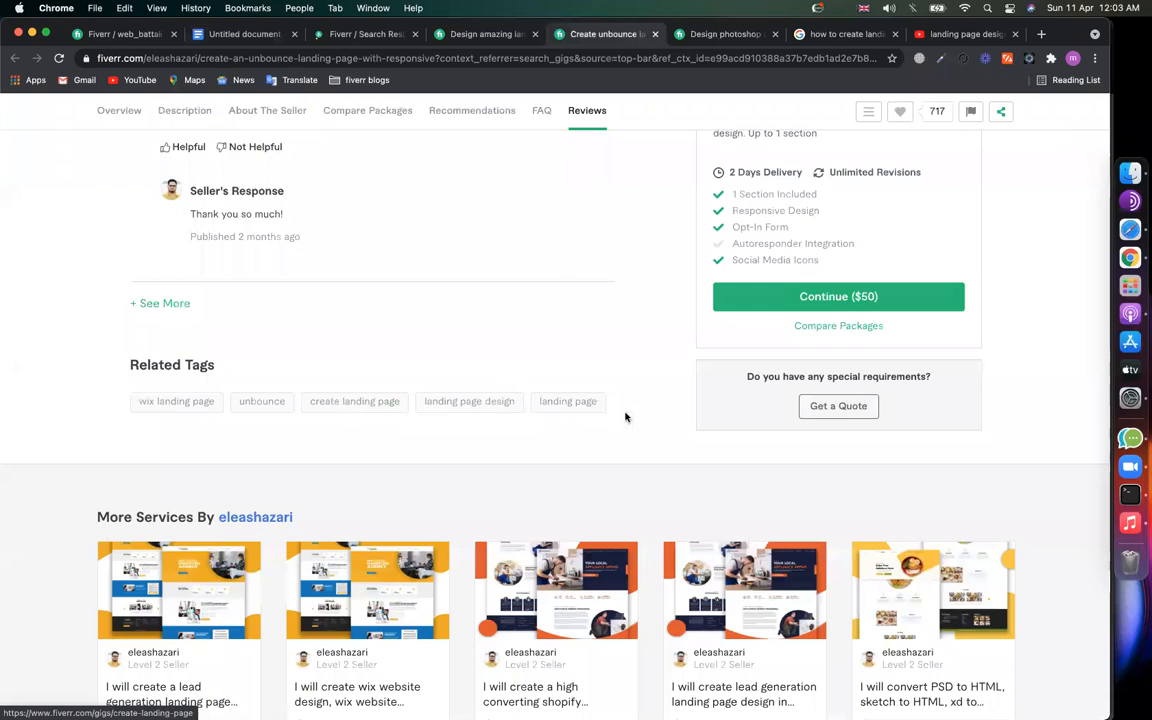
click(487, 34)
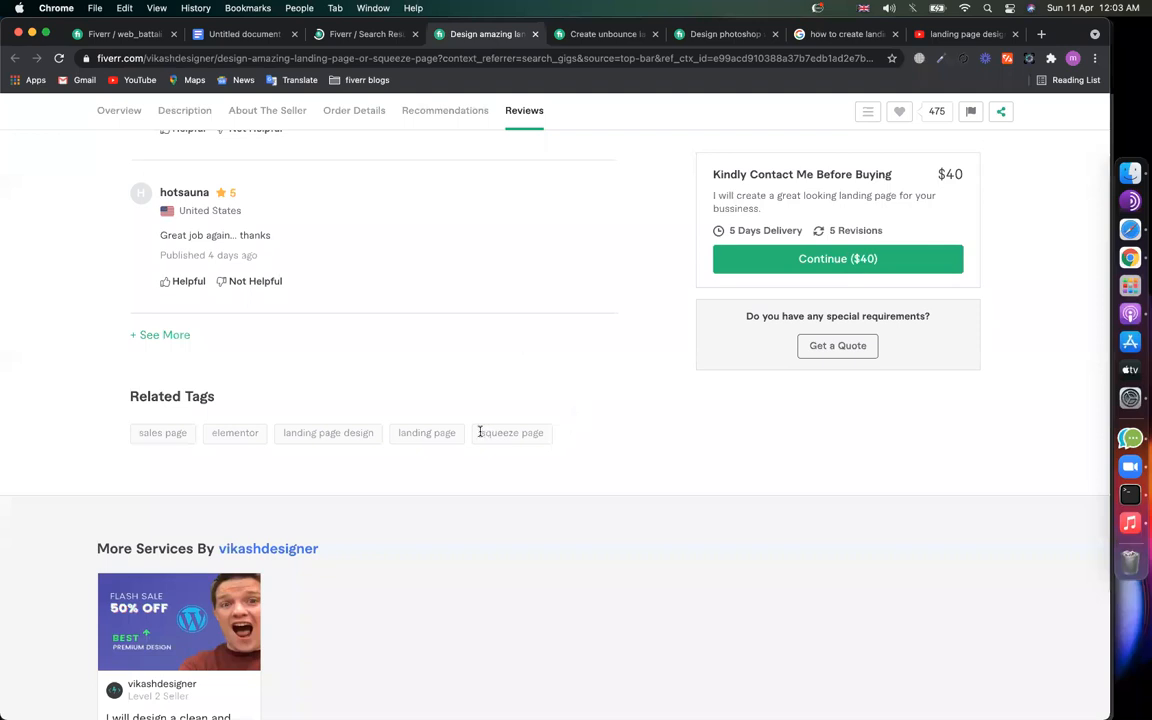
drag(480, 432, 546, 433)
key(super+c)
click(312, 34)
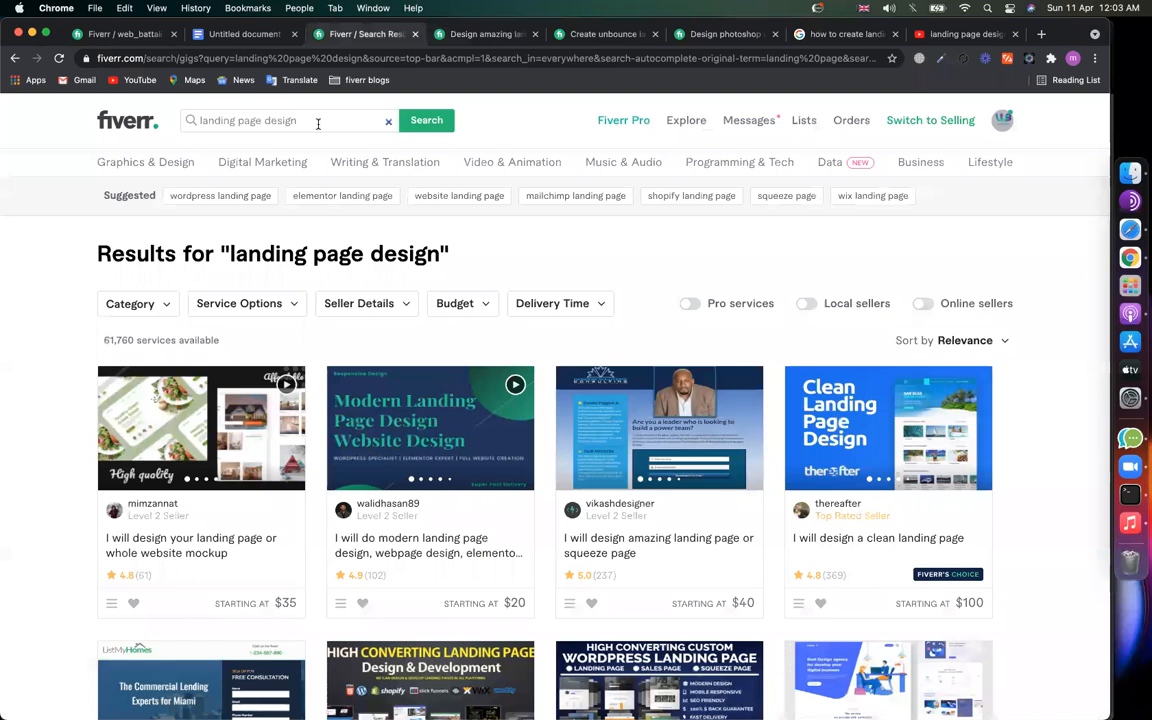
triple_click(317, 124)
key(super+v)
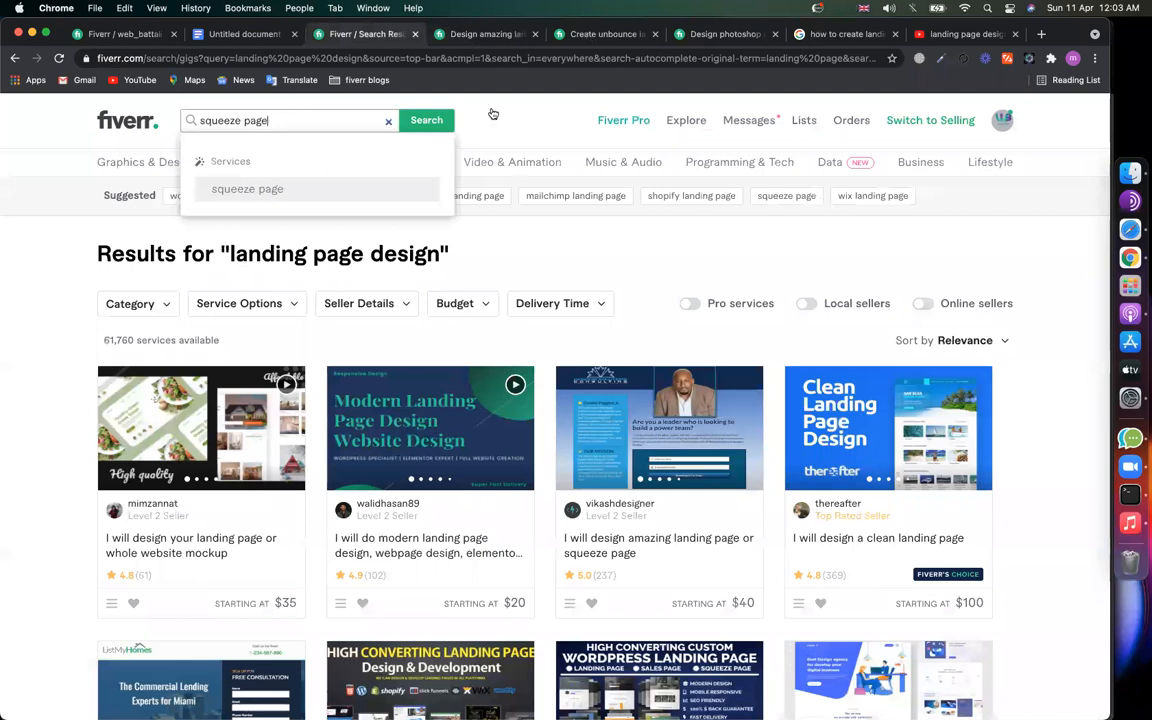
click(596, 35)
click(484, 38)
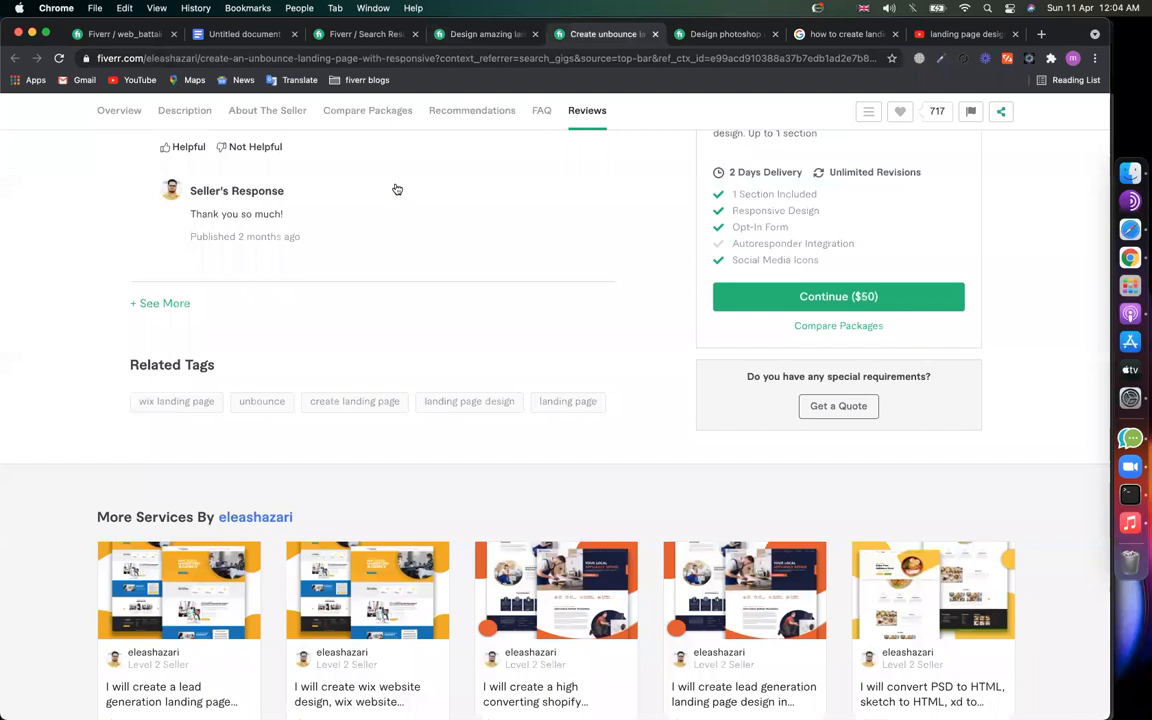
click(366, 37)
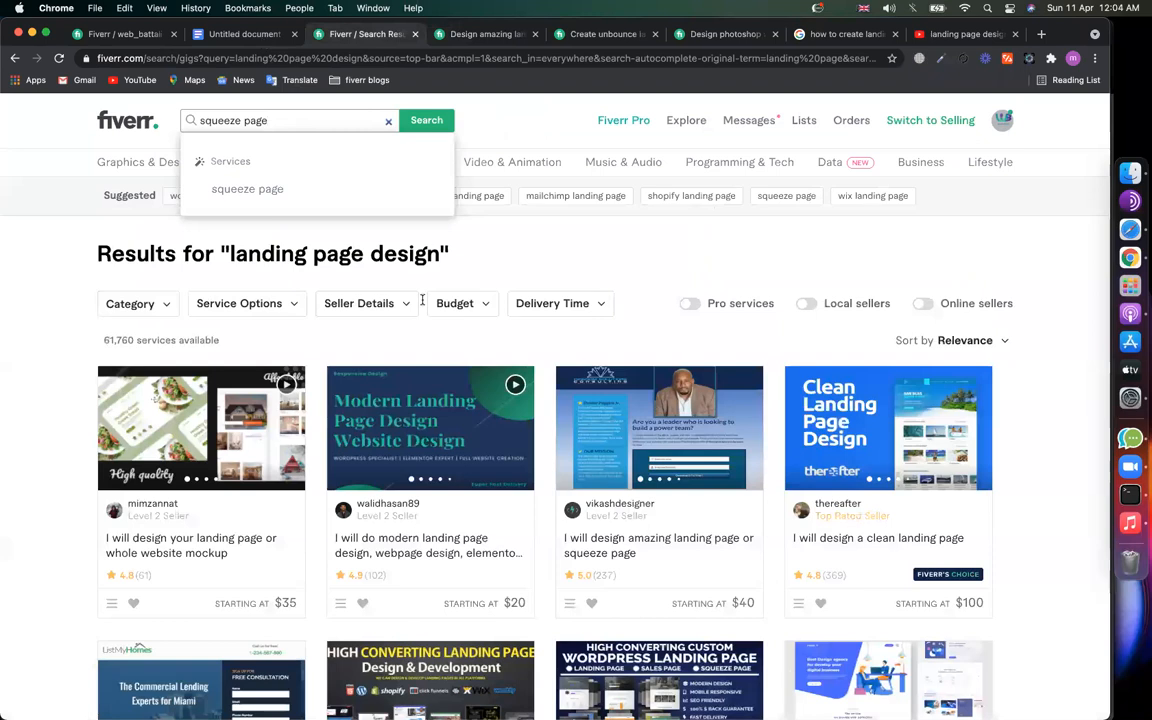
key(super+alt+Left)
key(Return)
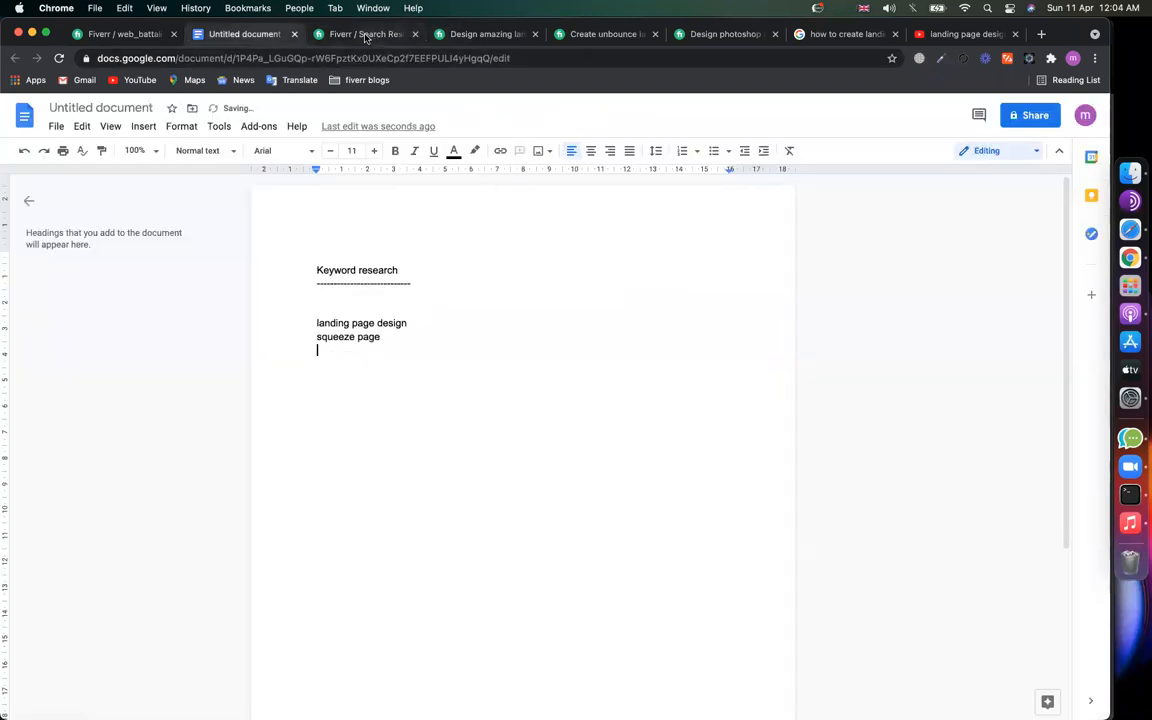
Step: Copy and search the 'sales page' tag, then undo its link-formatted paste in the document
click(366, 37)
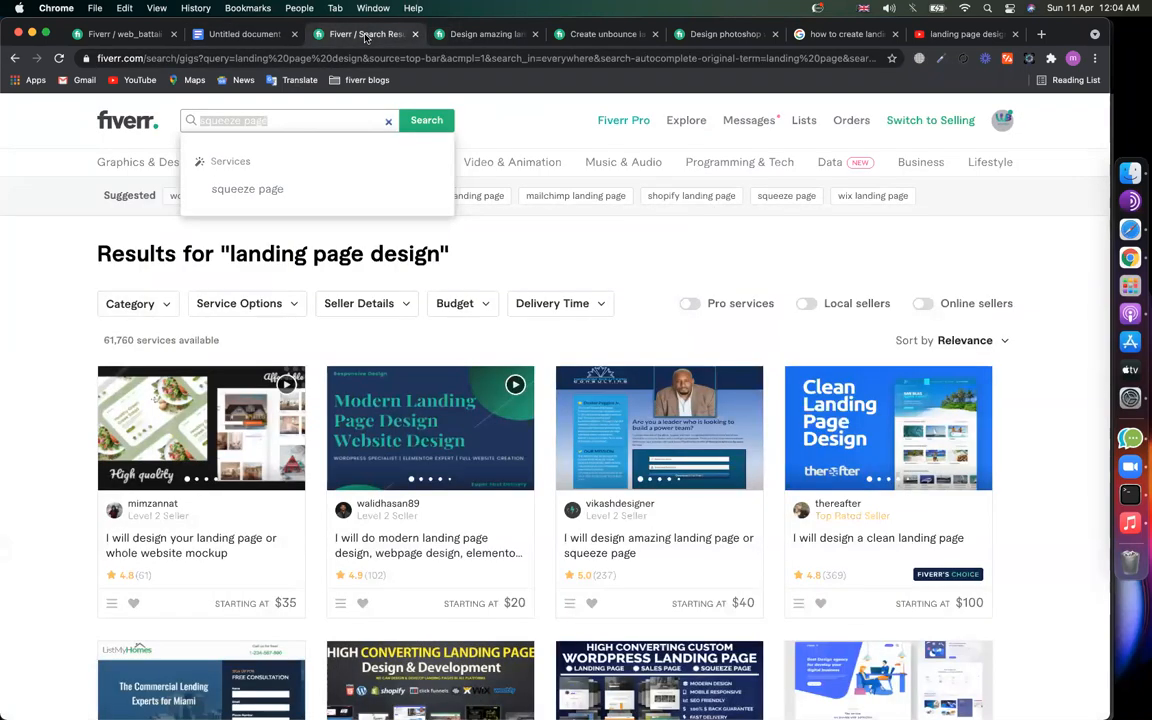
click(496, 40)
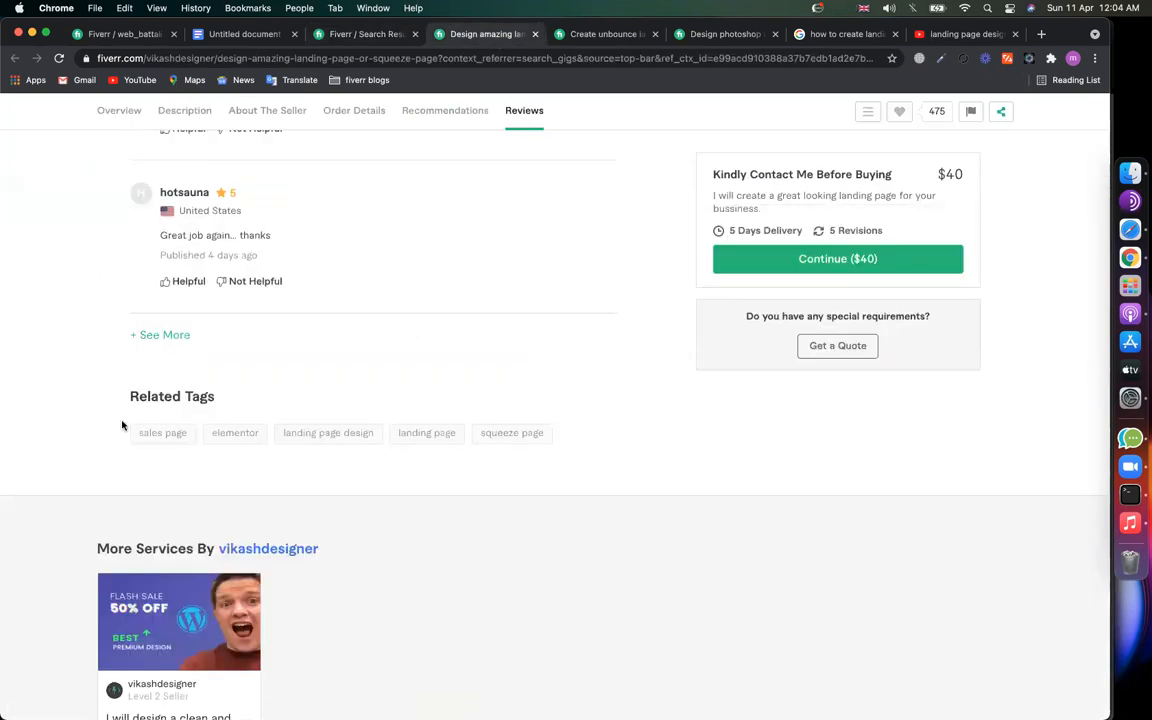
drag(150, 432, 188, 432)
key(super+c)
click(318, 38)
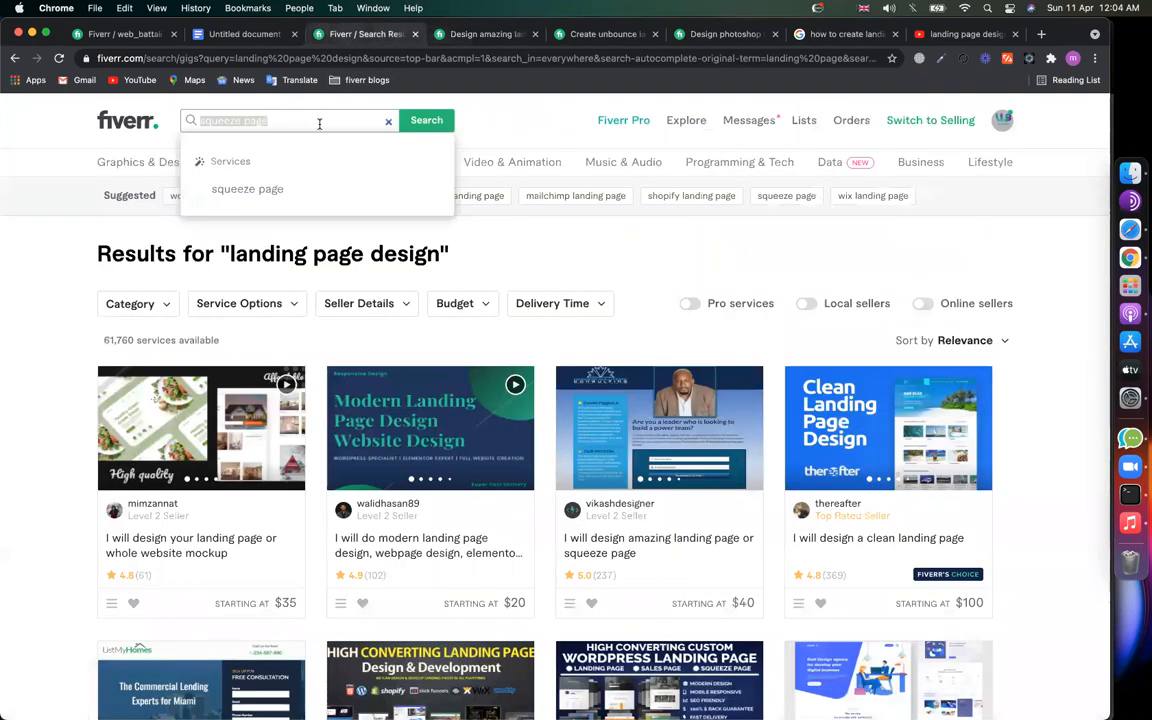
key(super+v)
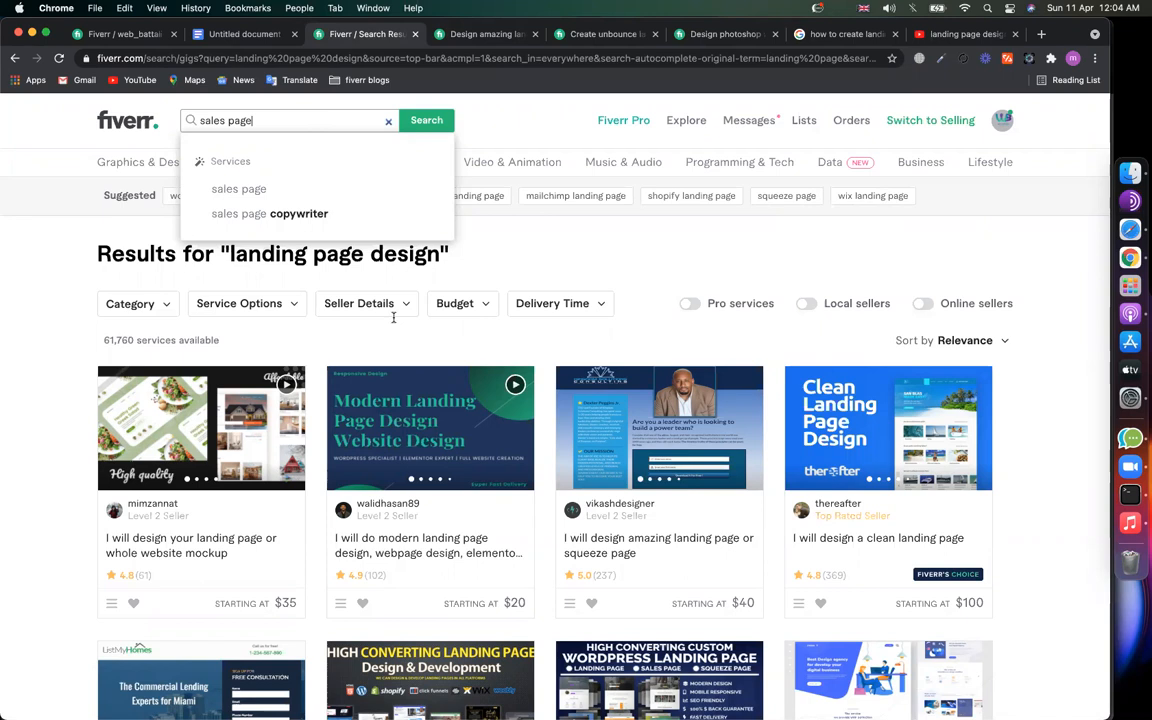
key(ctrl+shift+Tab)
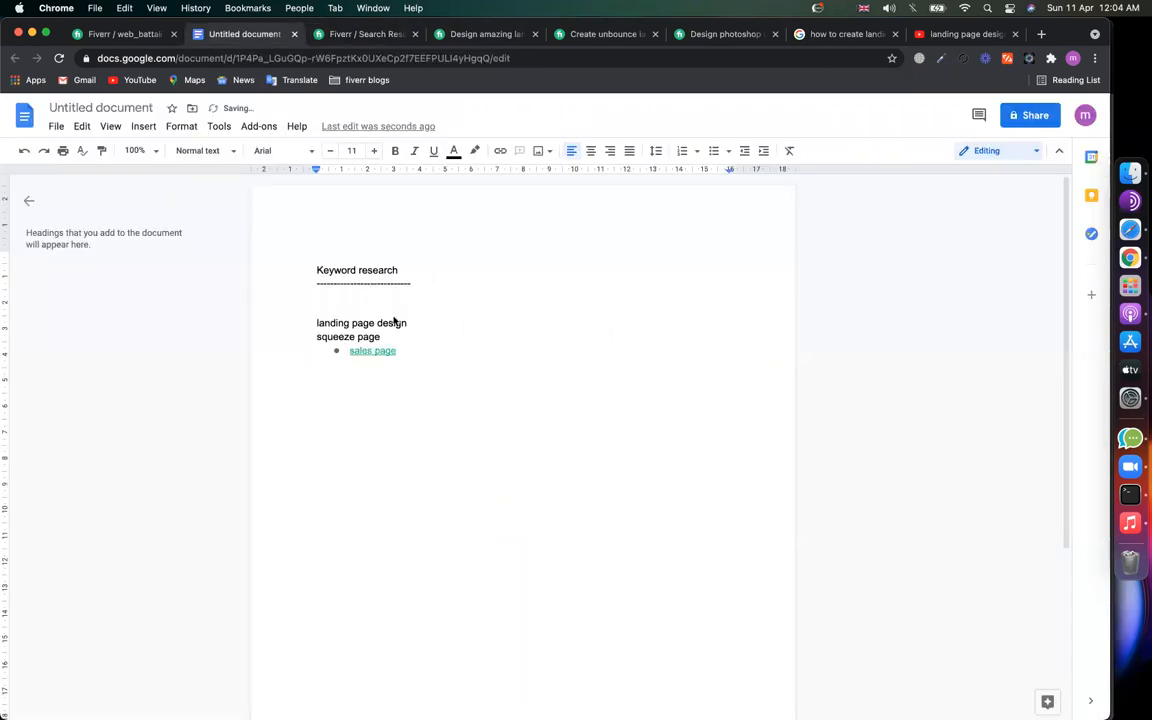
key(super+z)
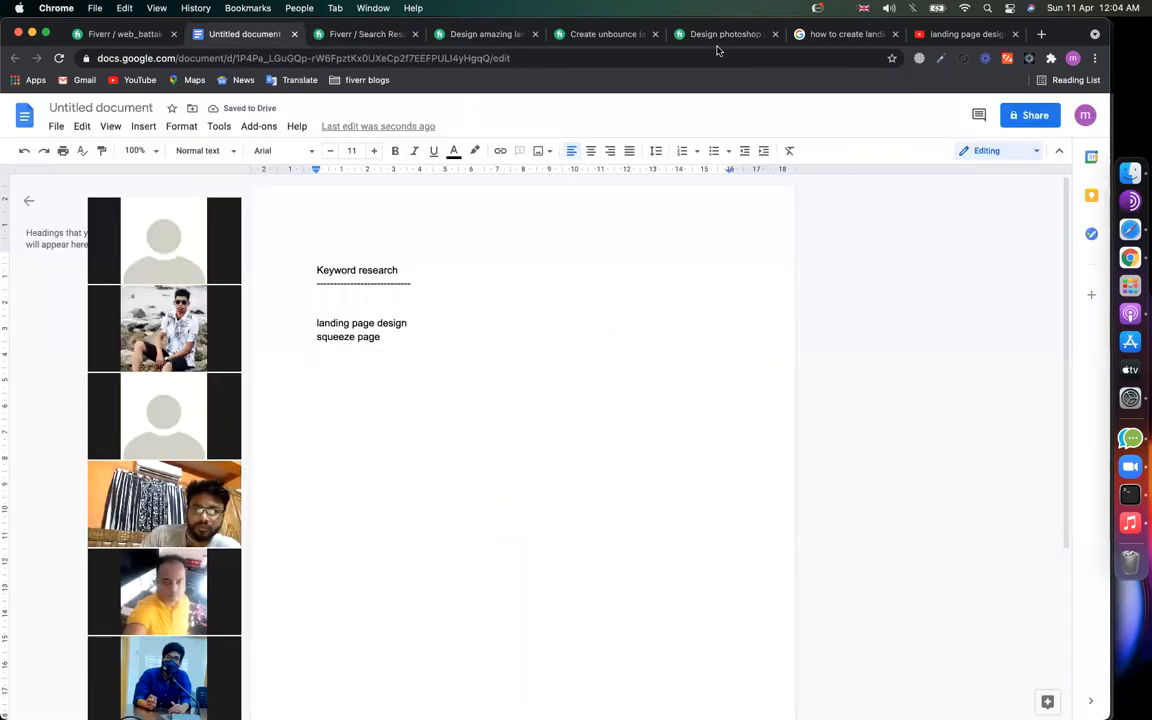
Step: Put 'sales page' on a new line below 'squeeze page' in the keyword list
click(455, 328)
key(Down)
key(Return)
key(super+v)
key(super+z)
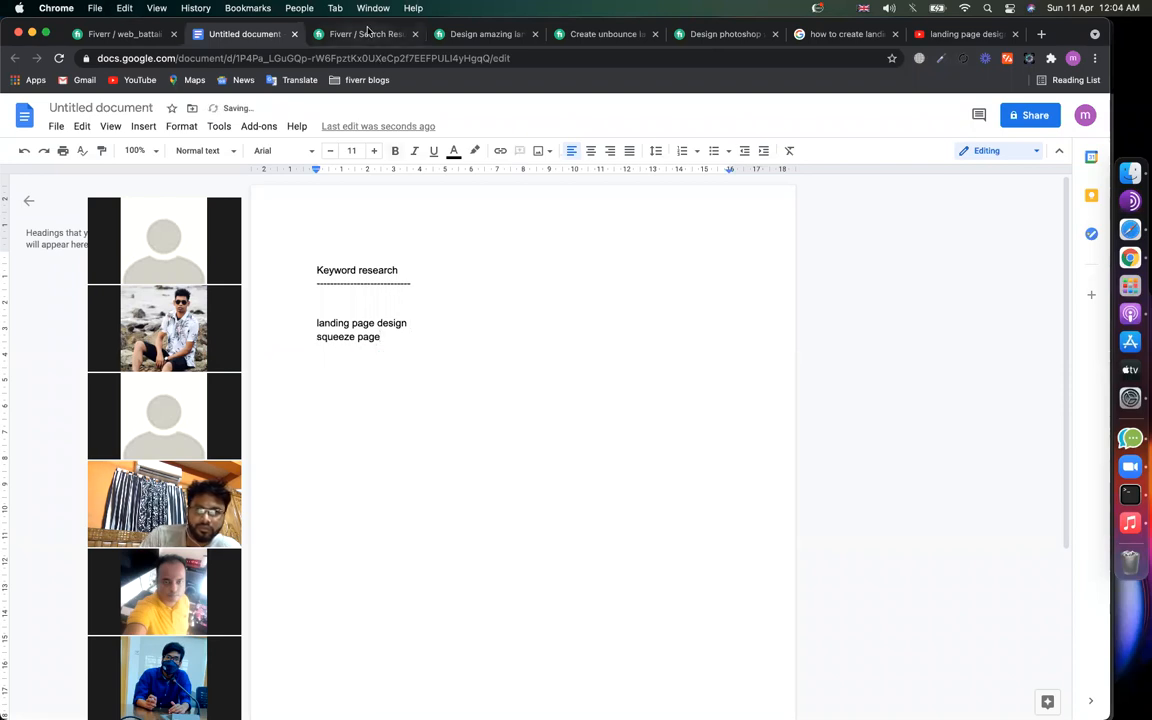
click(367, 33)
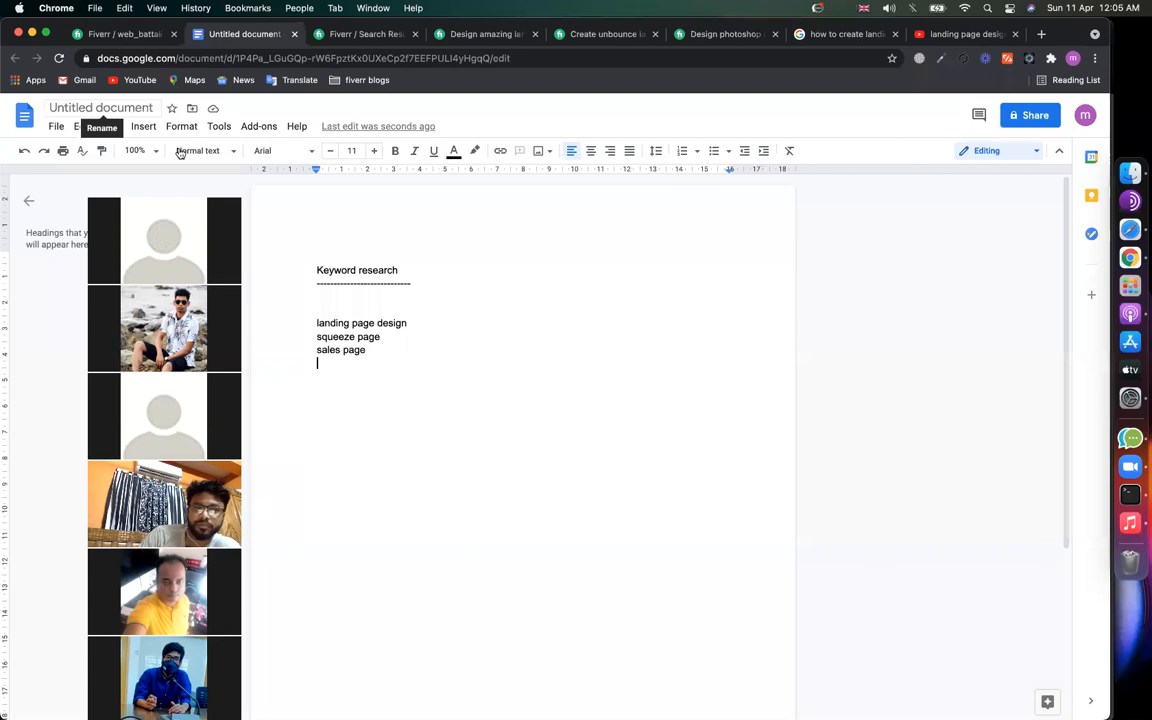
Step: Rename the document to 'GIG : Landing Pages'
click(131, 108)
text(Lan)
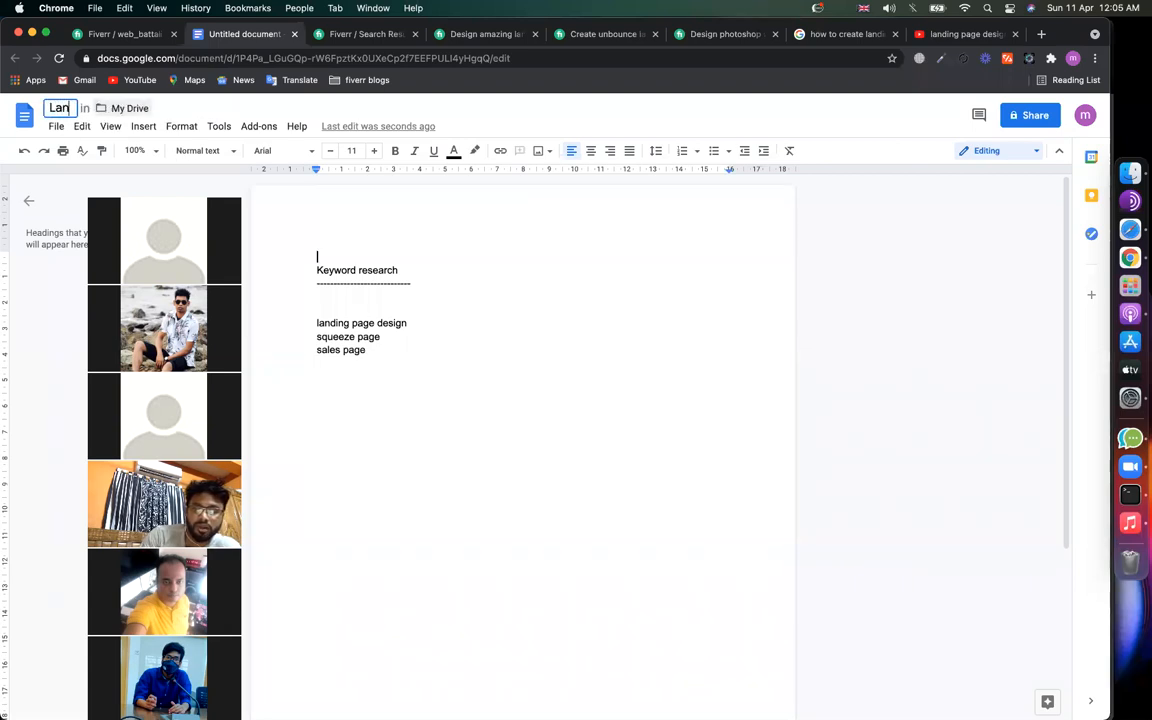
text(ding )
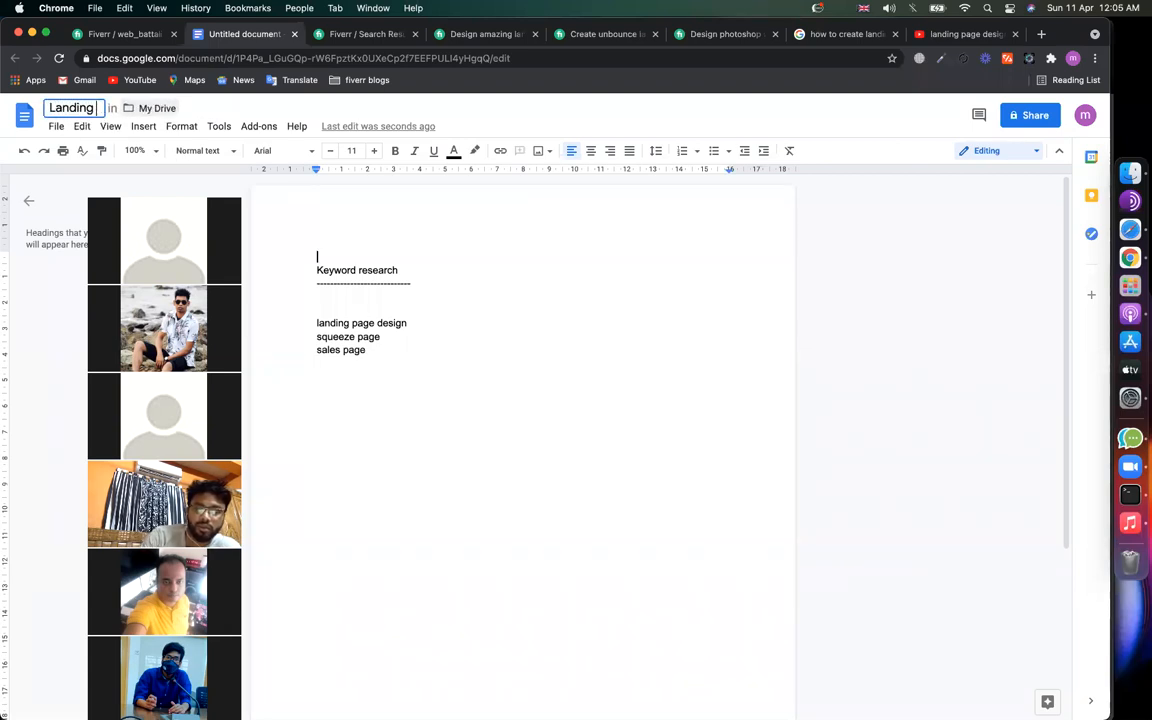
text(Pag)
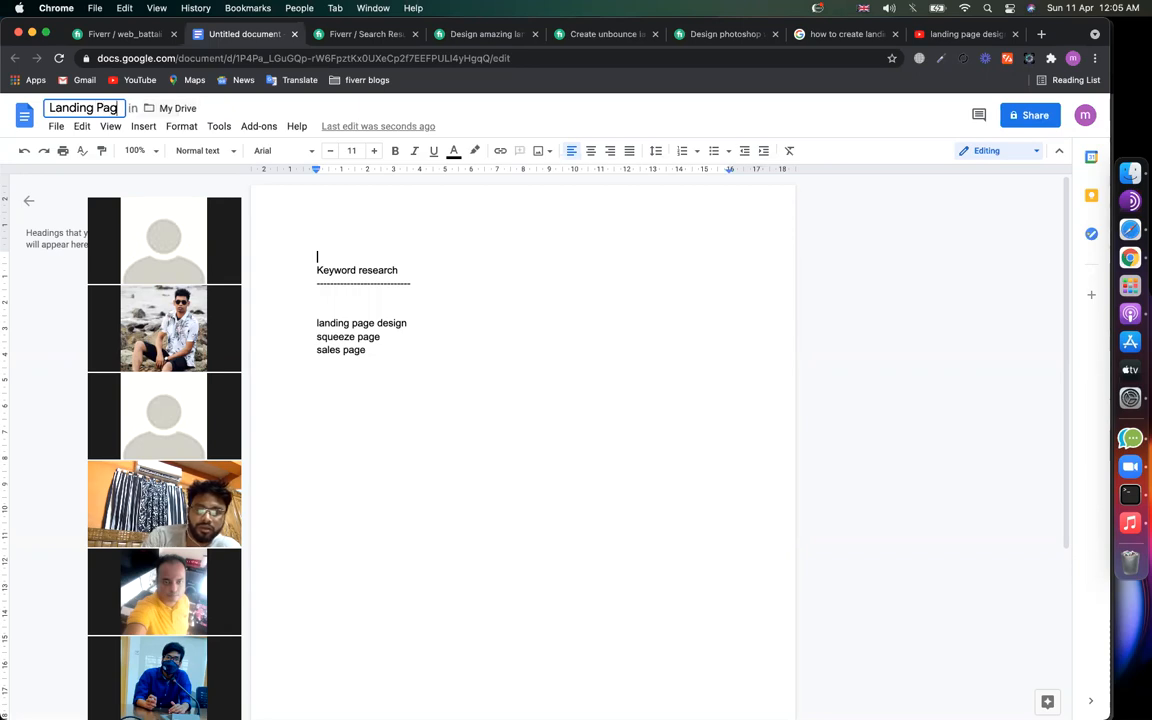
text(esGIG :)
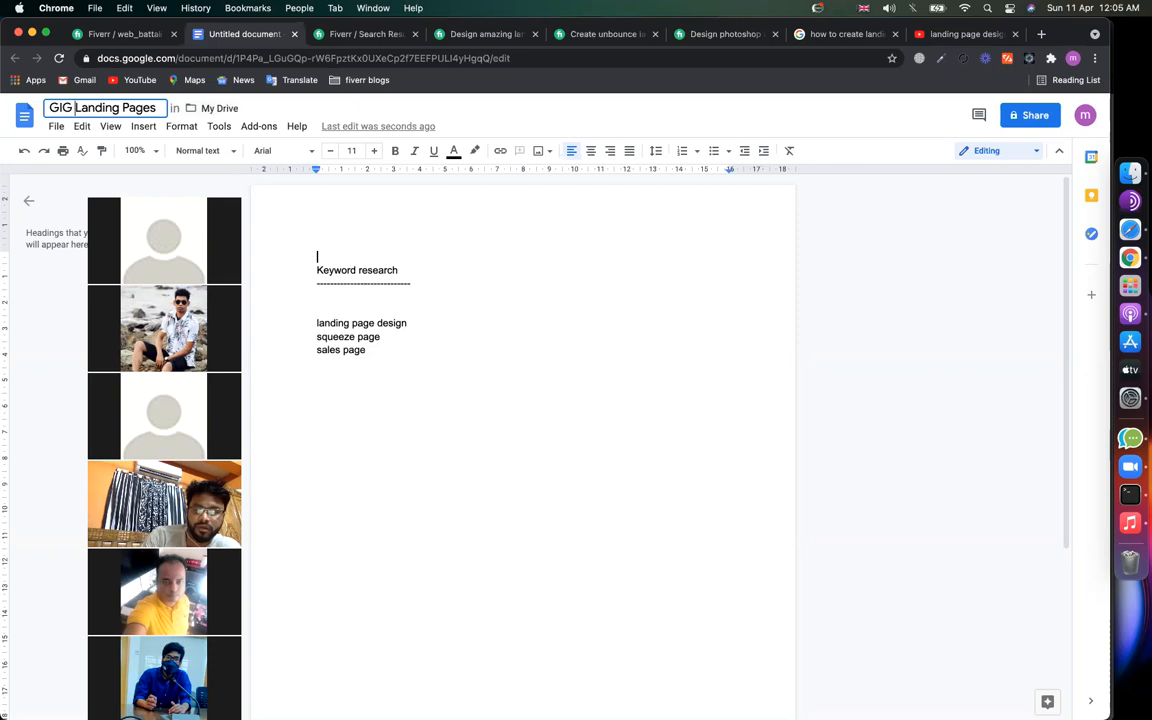
click(380, 337)
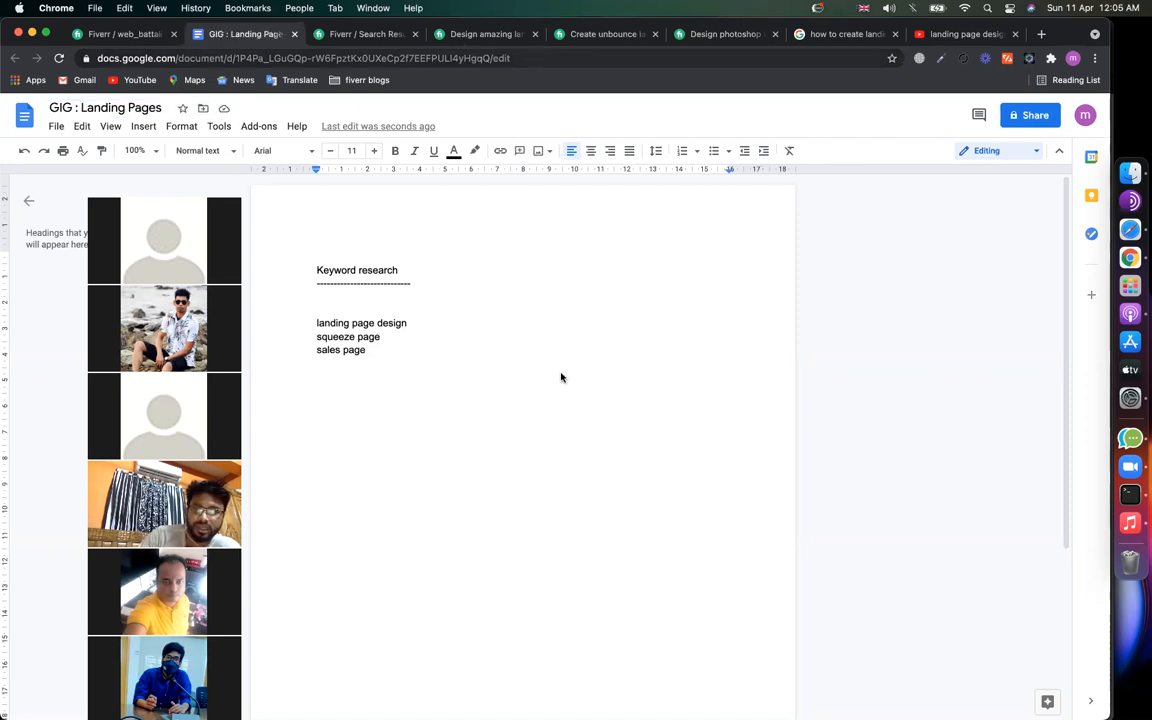
Step: Follow the 'psd design' and 'wix landing page' related tags, ending on the $40 squeeze page gig
click(487, 34)
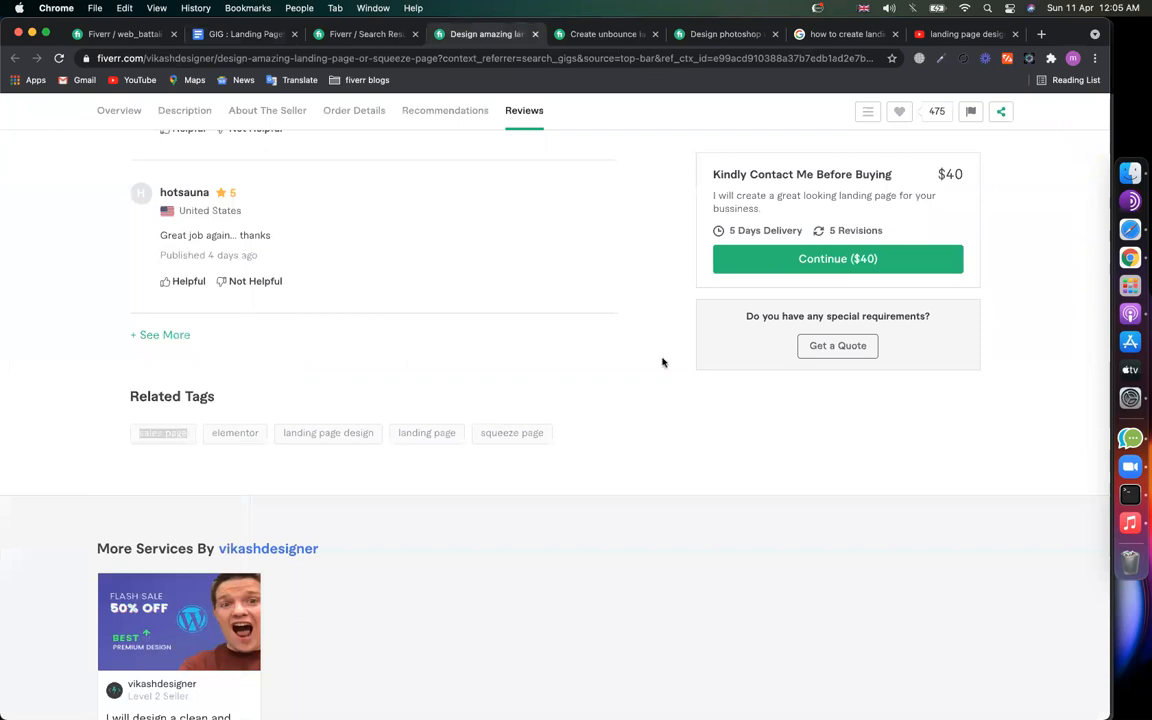
key(ctrl+Tab)
key(ctrl+Tab)
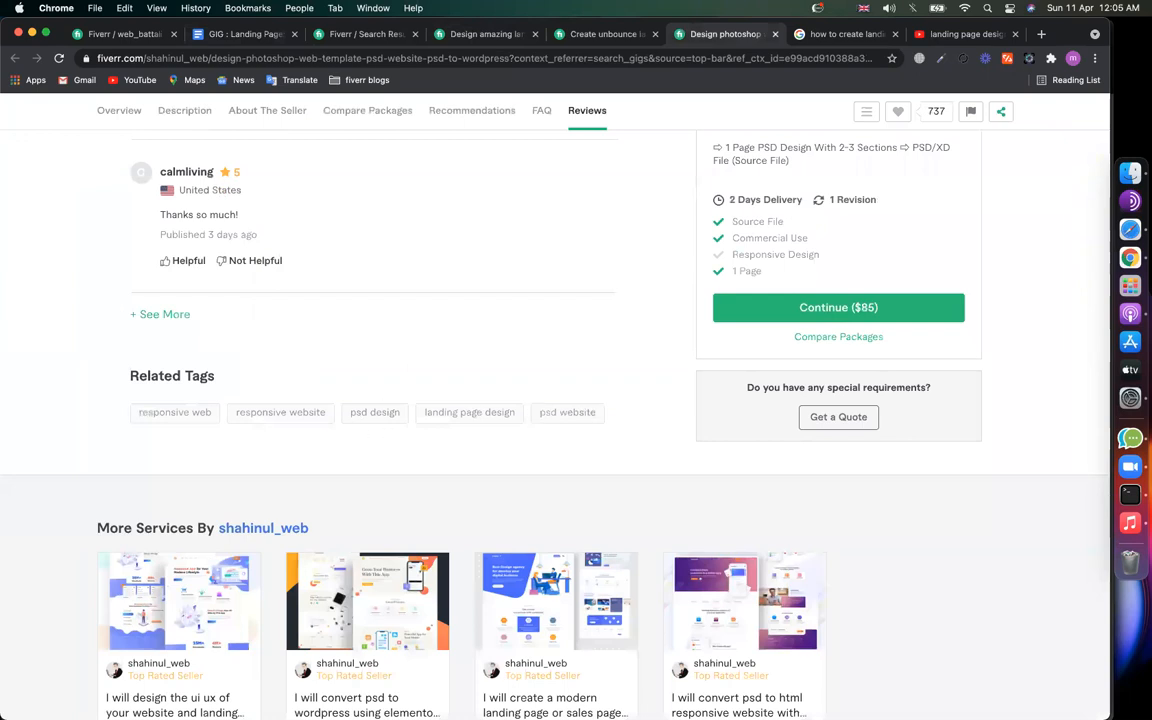
click(386, 415)
click(612, 40)
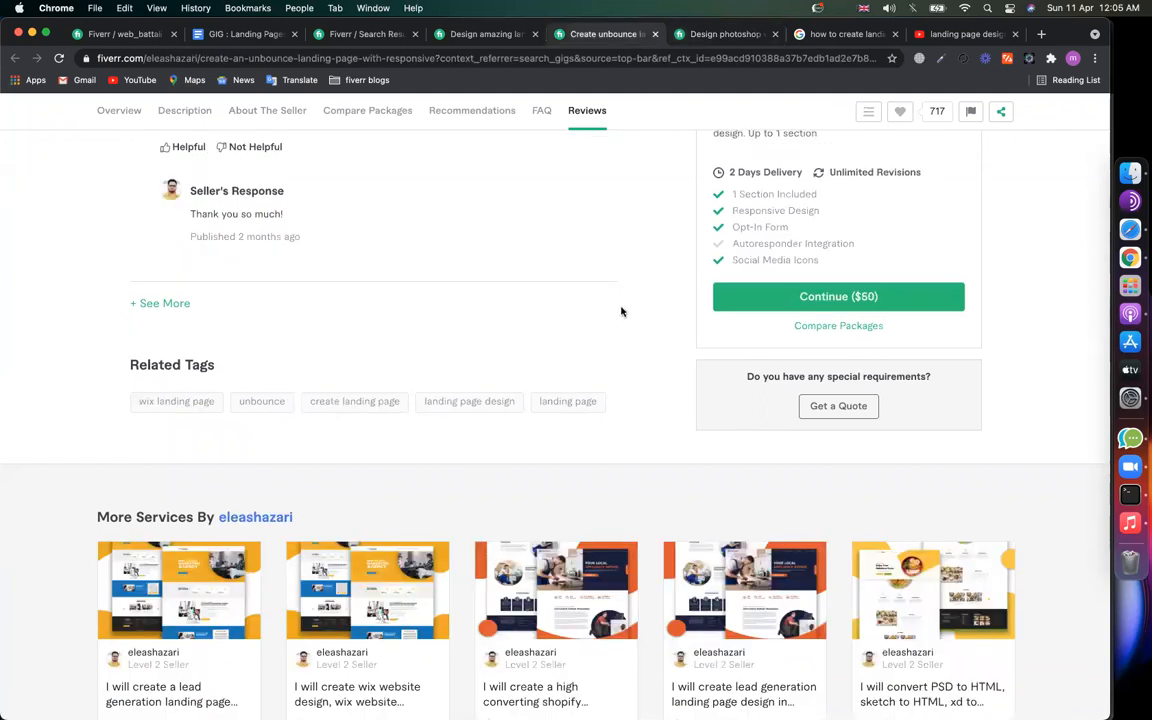
click(200, 400)
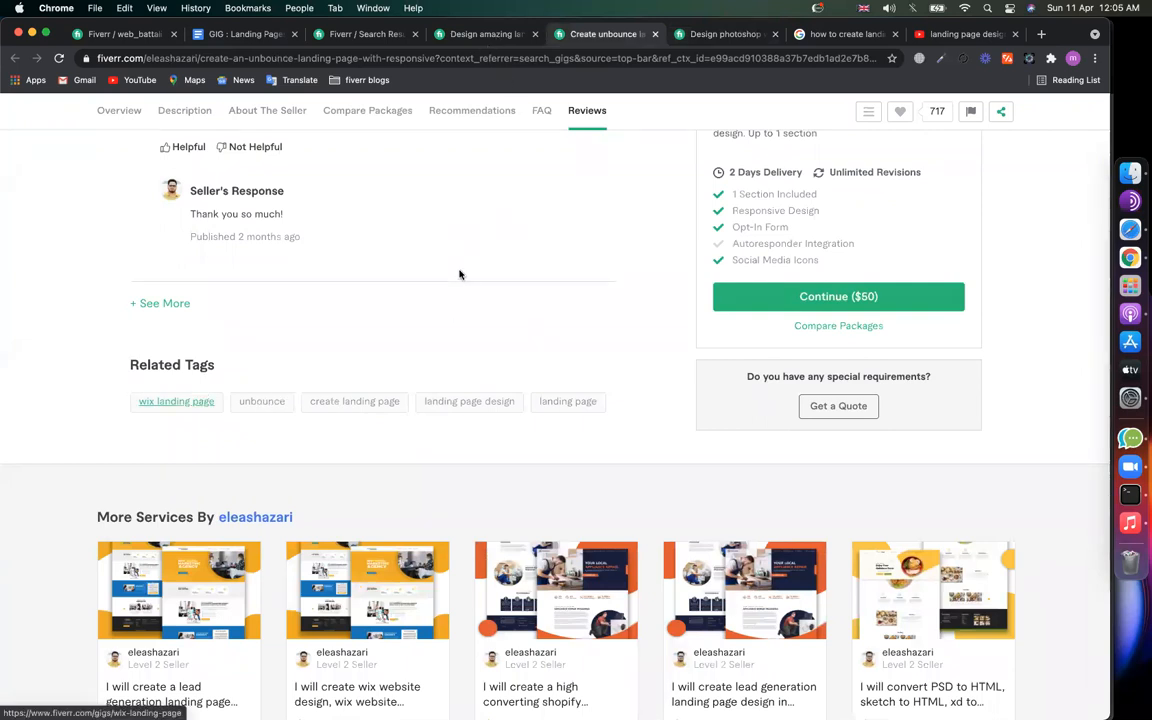
key(ctrl+shift+Tab)
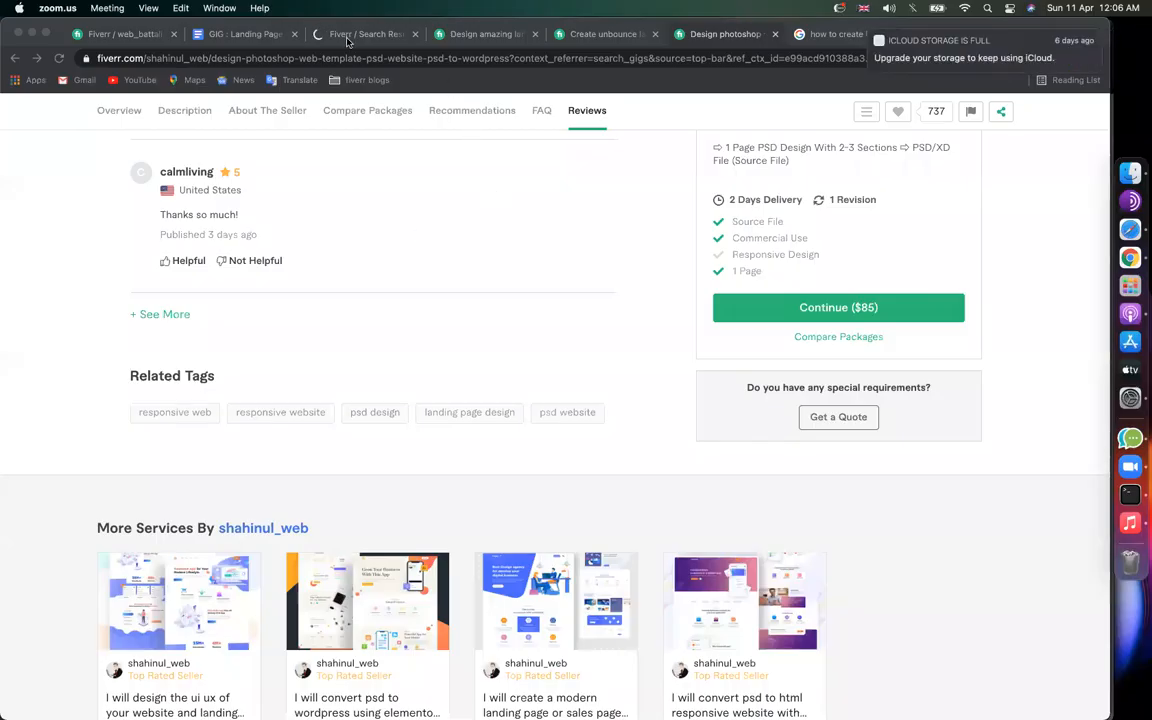
Step: Switch back to the Fiverr search results for 'landing page design'
click(347, 36)
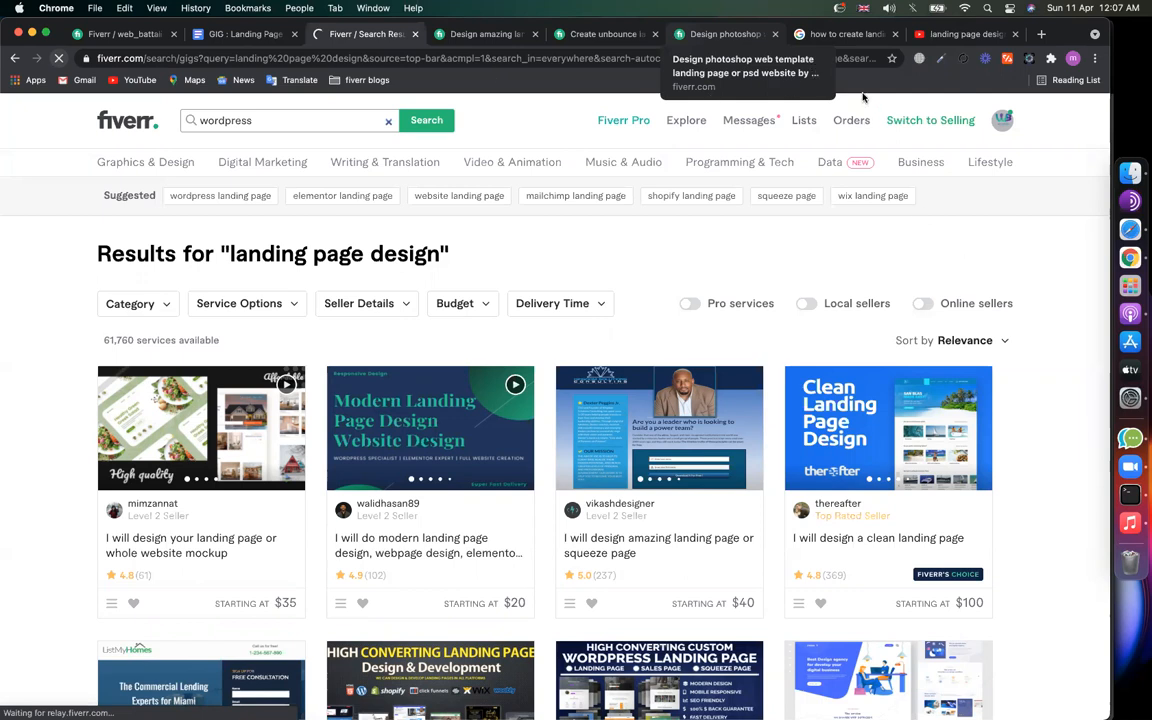
Step: Check Wi-Fi, reload the dropped page, and trim the address back to fiverr.com
click(964, 8)
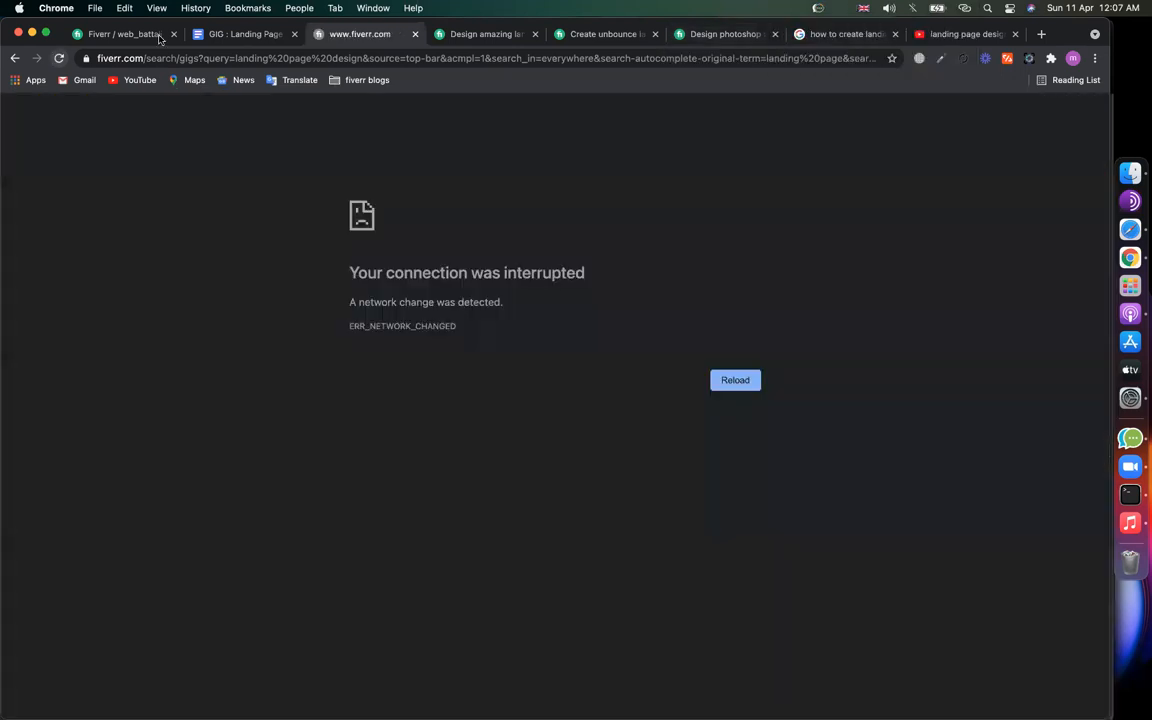
click(57, 57)
drag(146, 58, 1143, 108)
key(BackSpace)
key(Return)
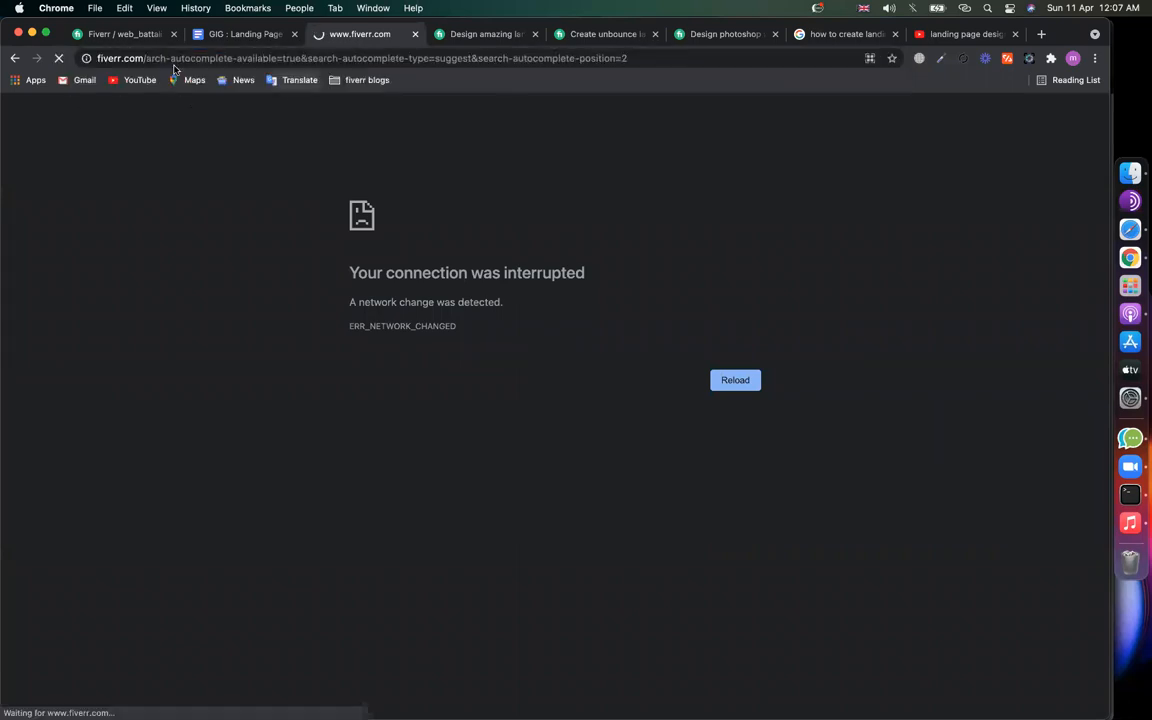
drag(146, 58, 1143, 63)
key(BackSpace)
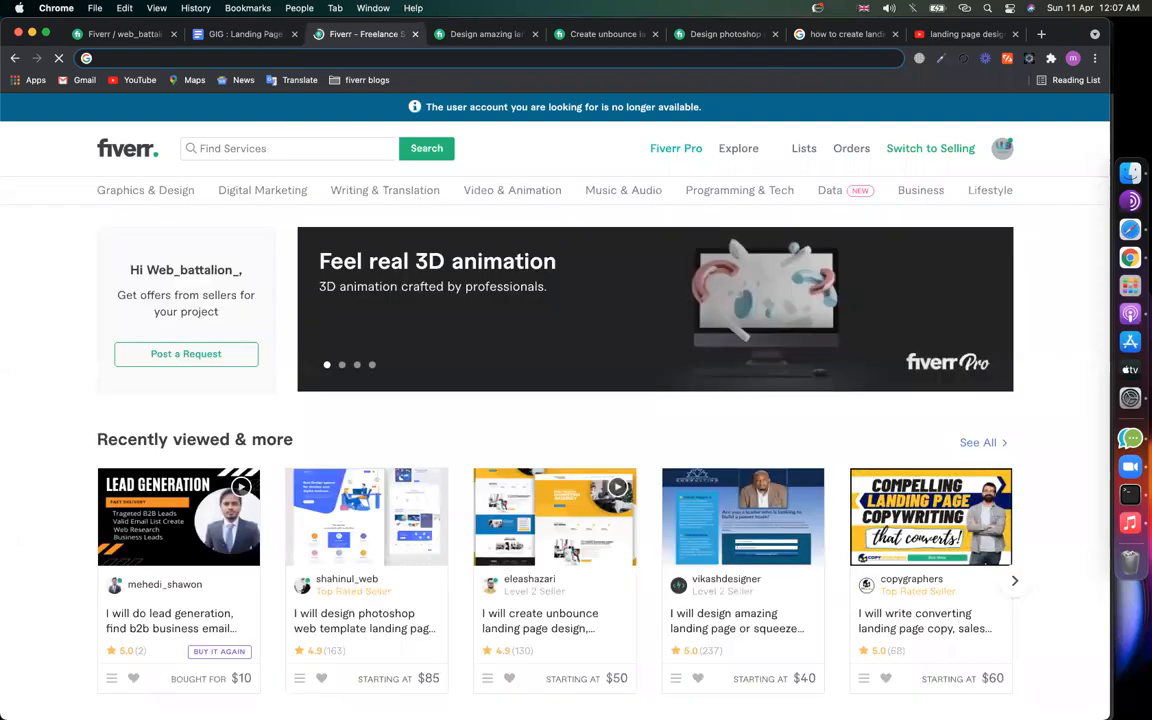
Step: Replace the typed 'landing' with 'wordpress' in the Fiverr search box
text(landing)
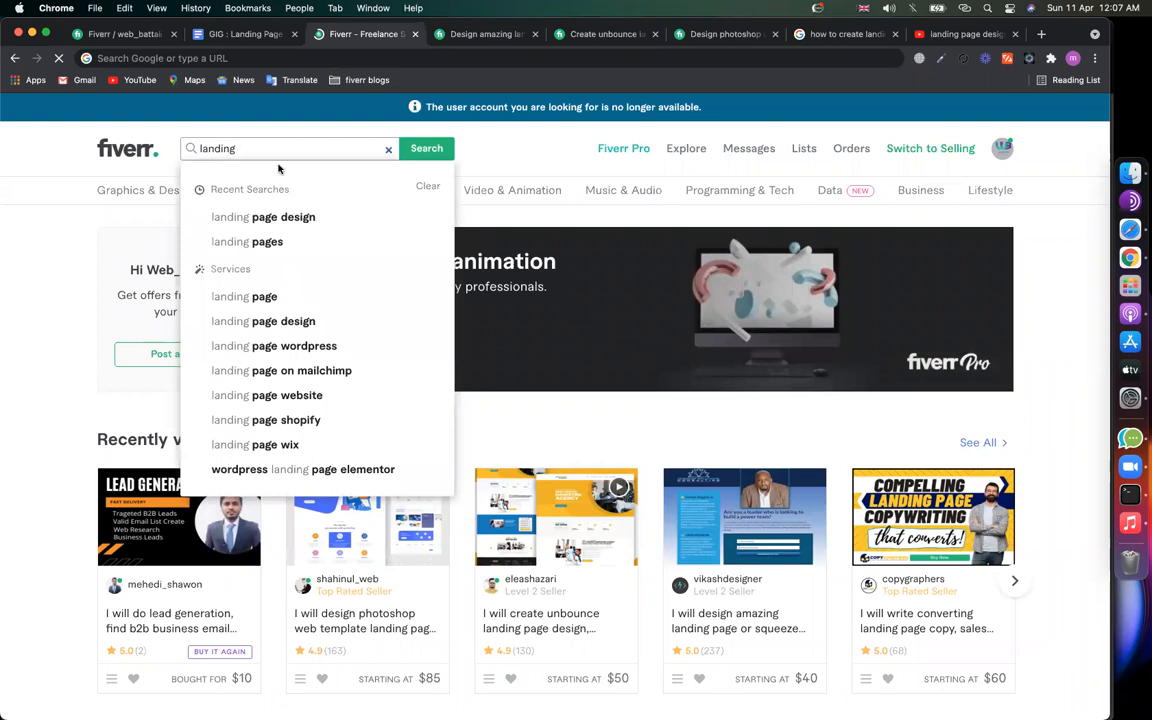
key(super+a)
text(wordpress)
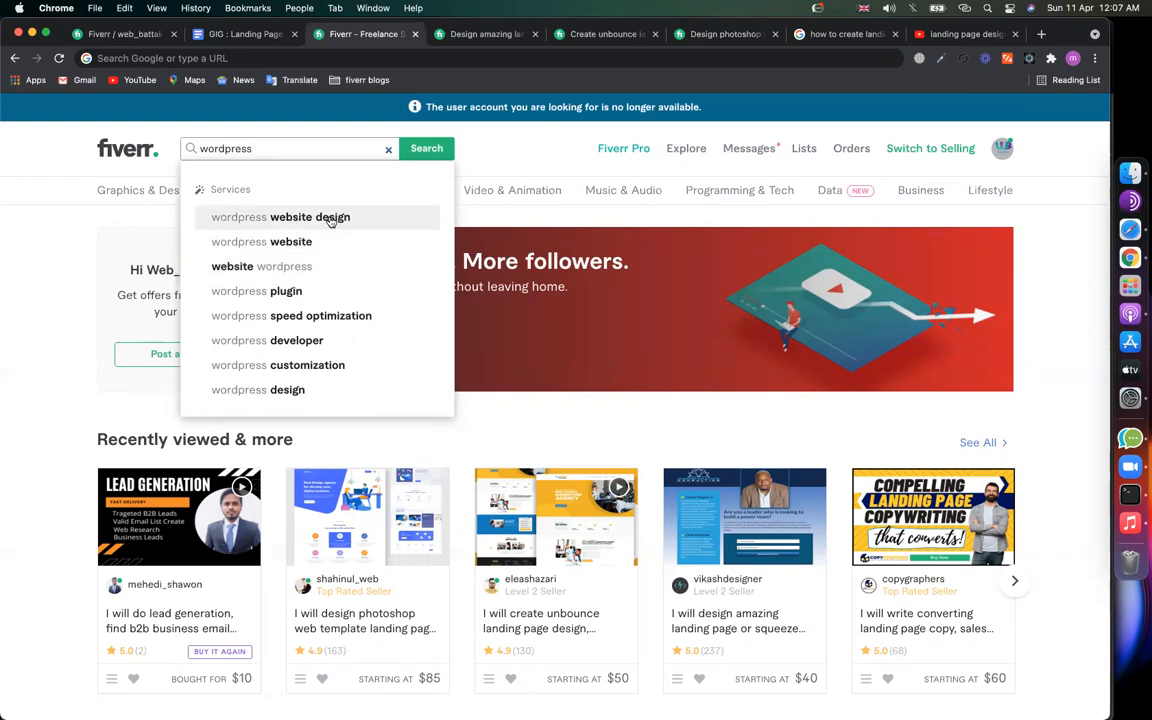
Step: Search 'wordpress website design' and paste that phrase under 'sales page' in the keyword doc
click(331, 218)
click(334, 149)
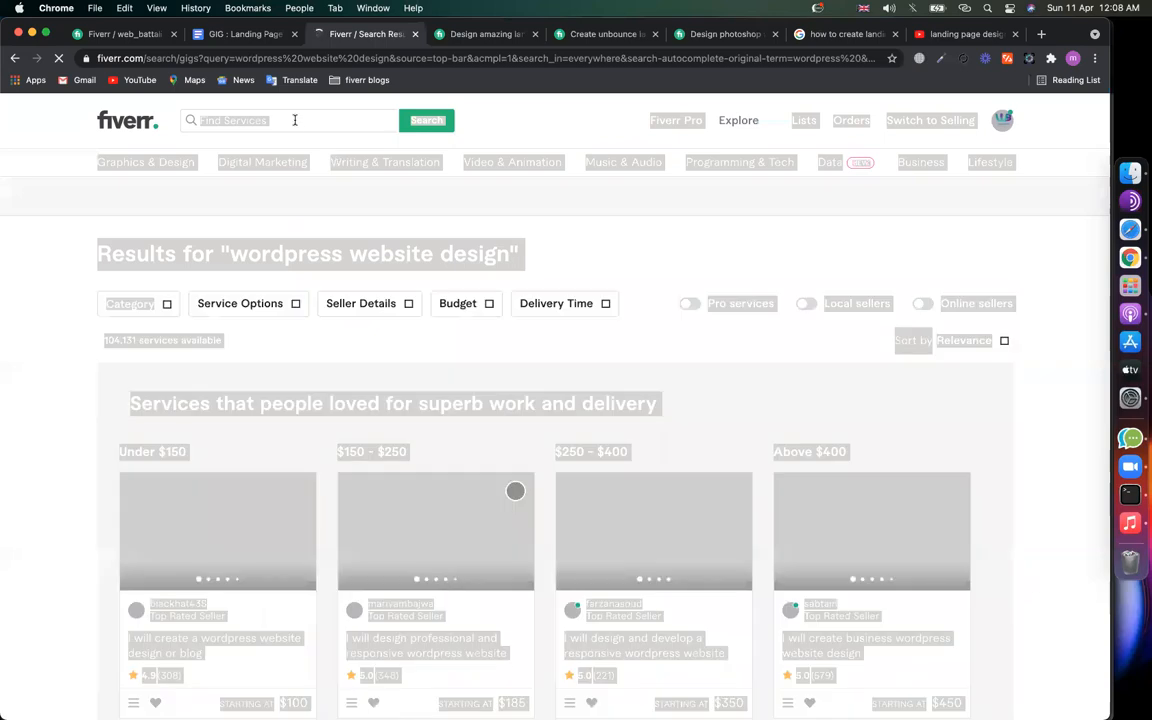
click(334, 119)
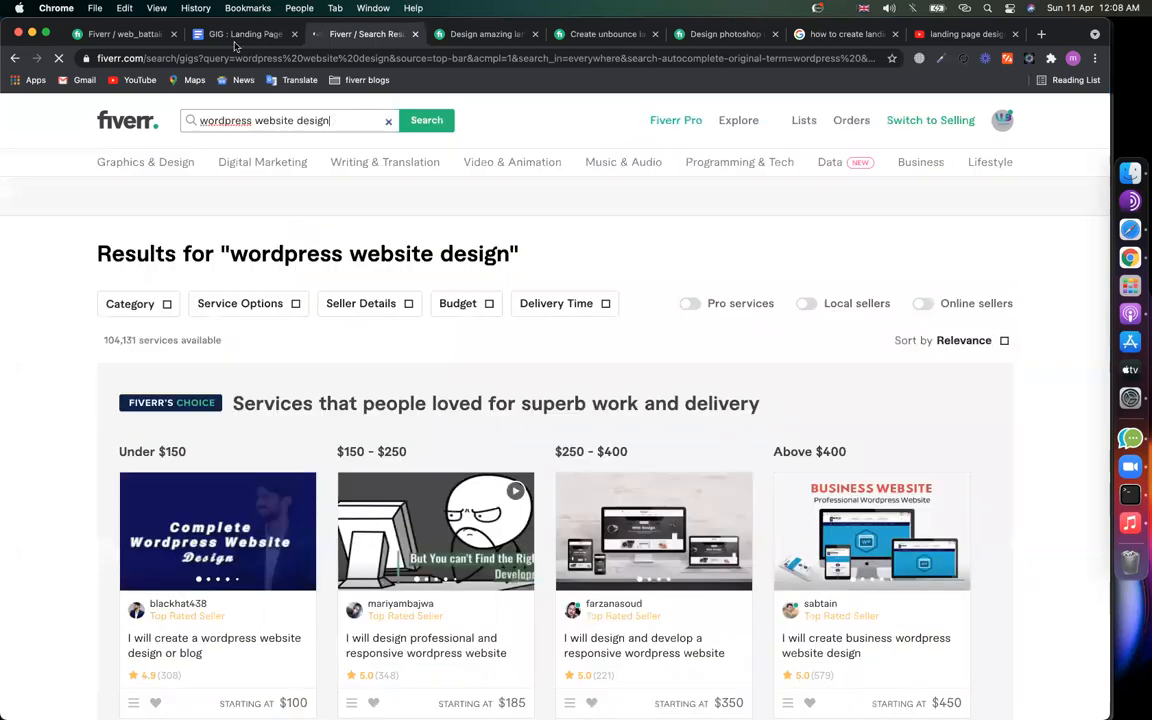
key(ctrl+shift+Tab)
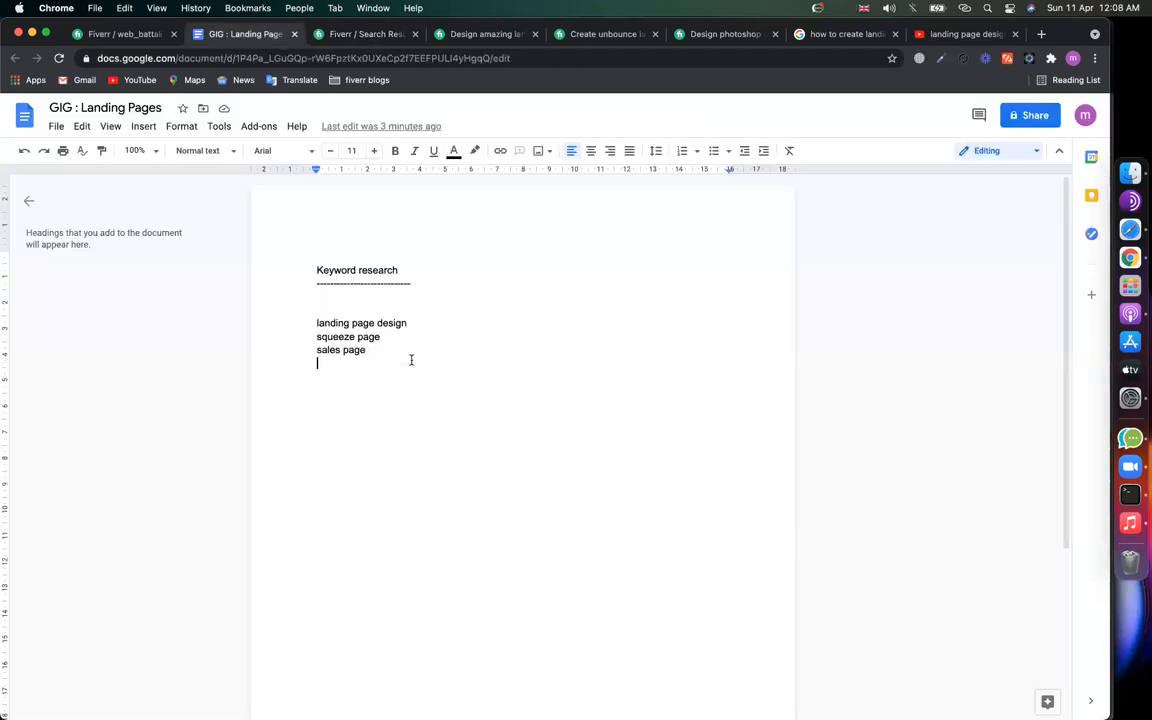
text(wordpress website design)
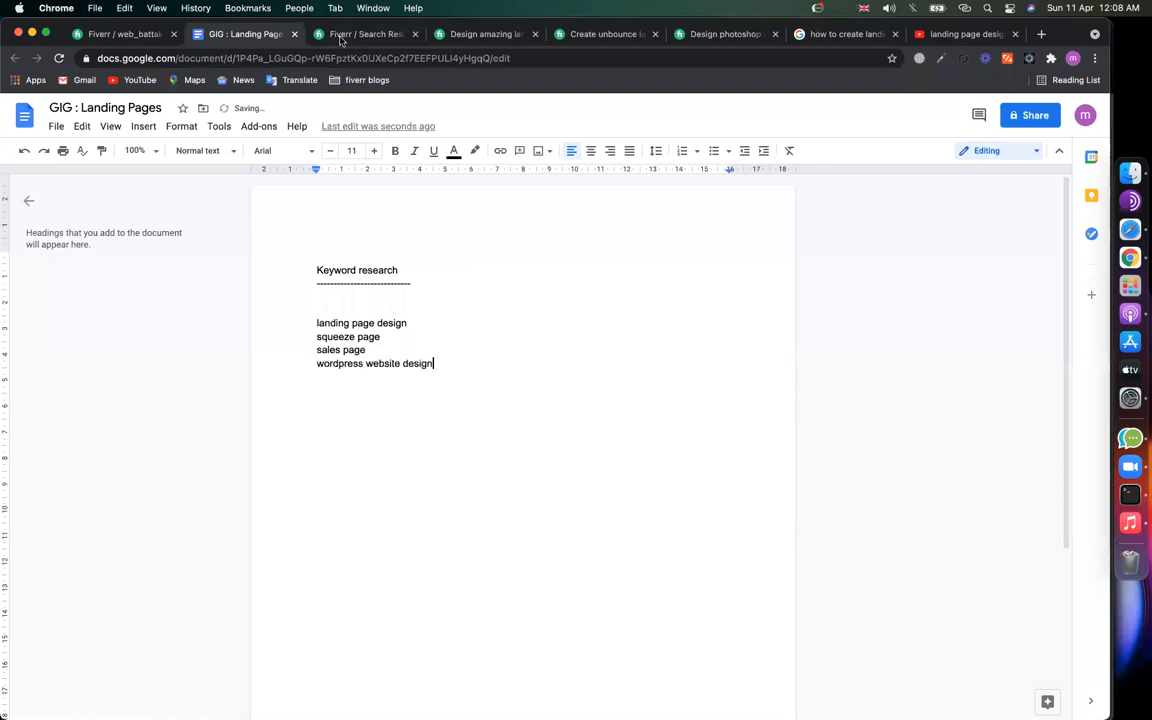
click(341, 36)
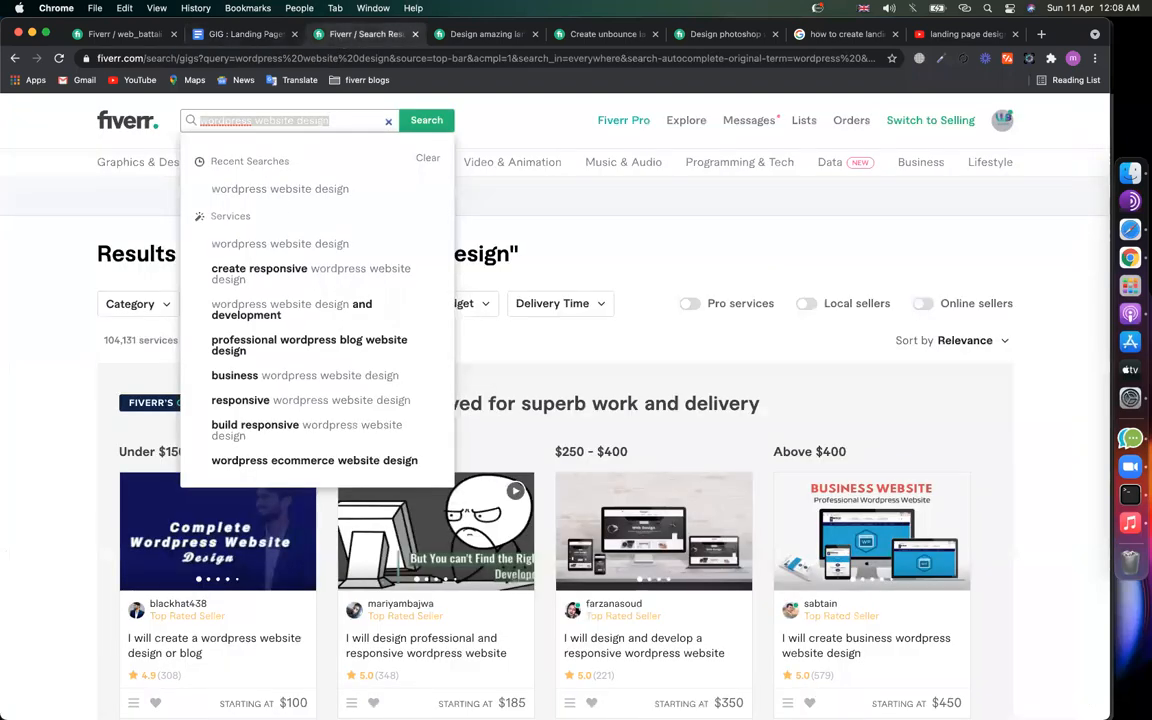
Step: Search 'elementor landing' and add it as the fifth keyword line in the document
text(one page)
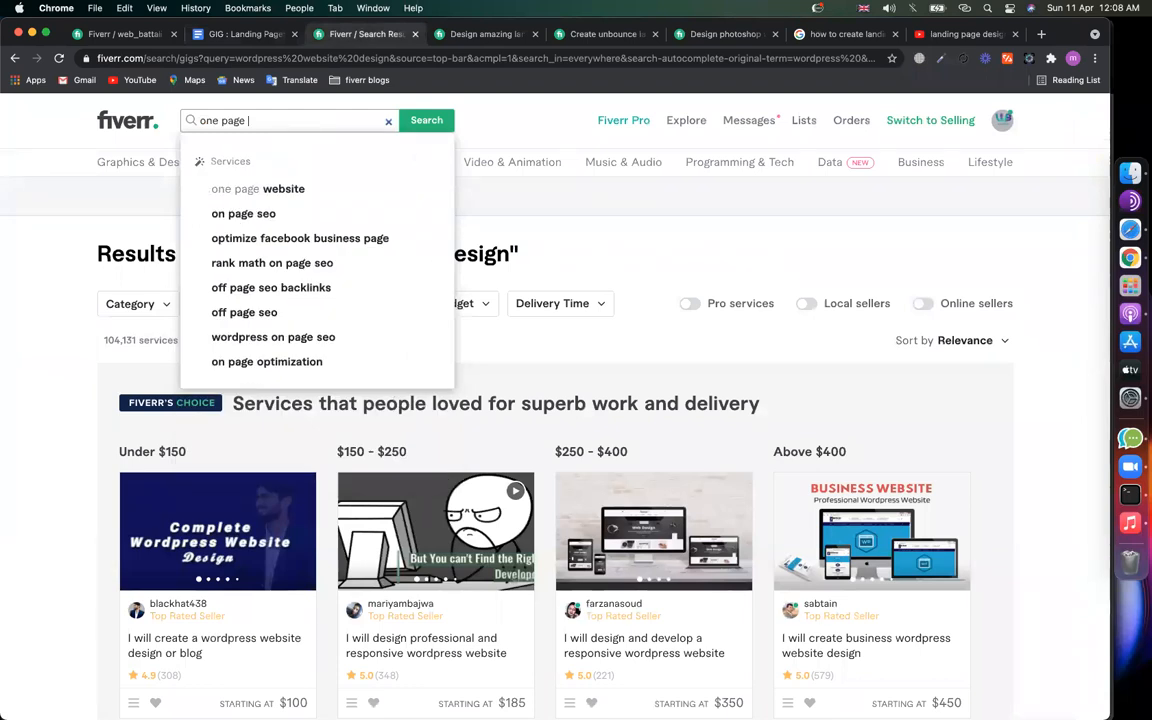
key(super+a)
text(elem)
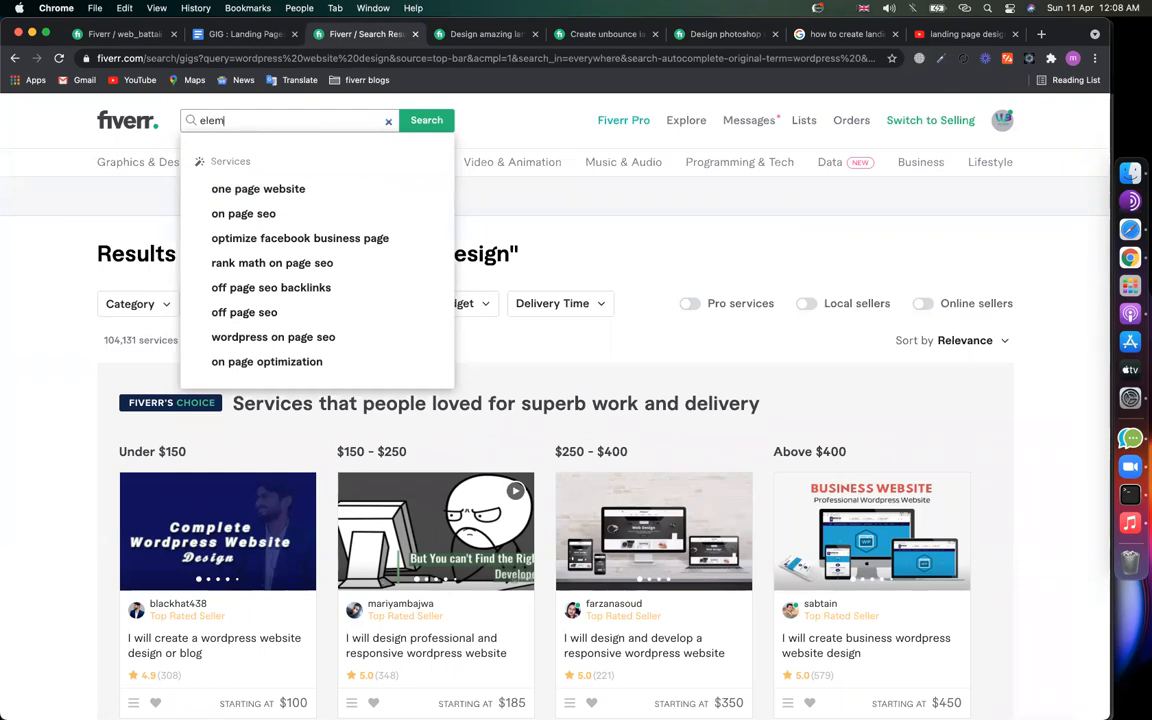
text(netor la)
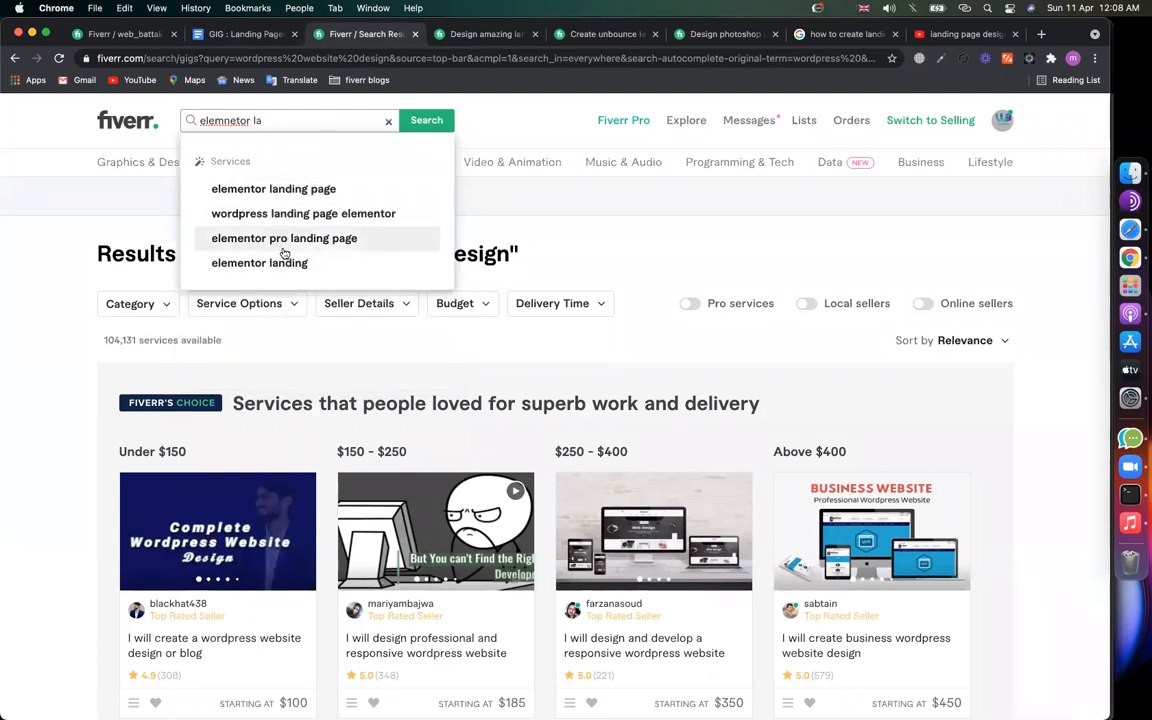
click(255, 260)
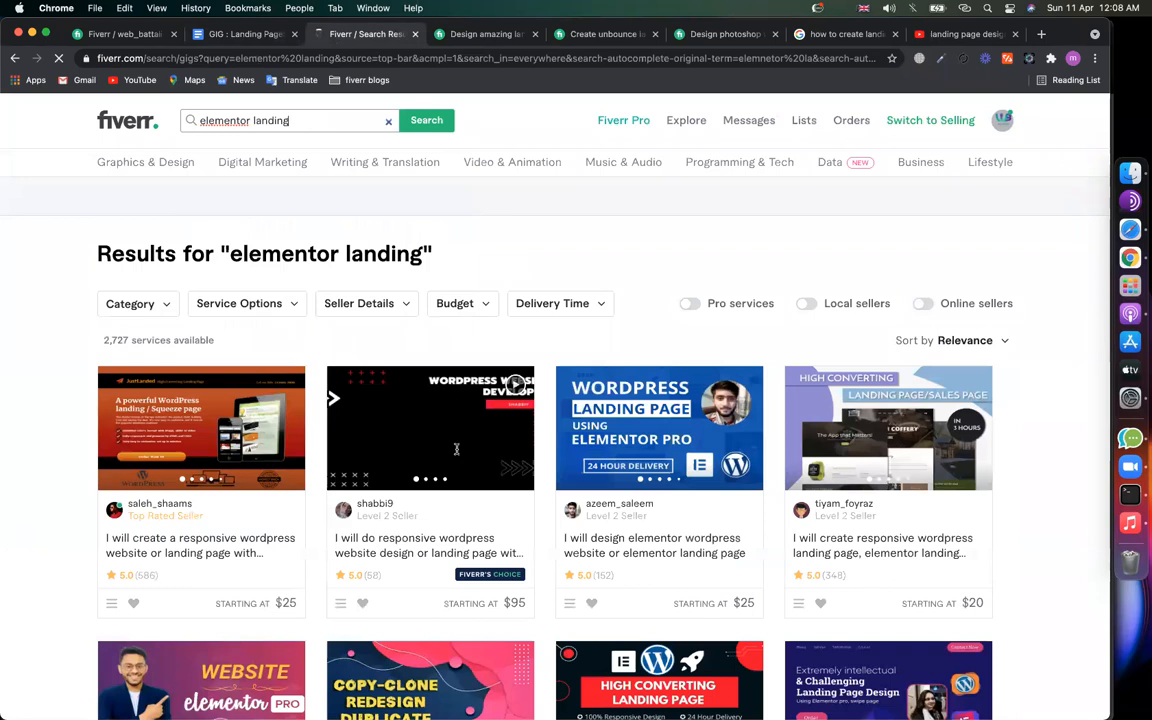
click(246, 34)
key(Return)
text(elementor landing)
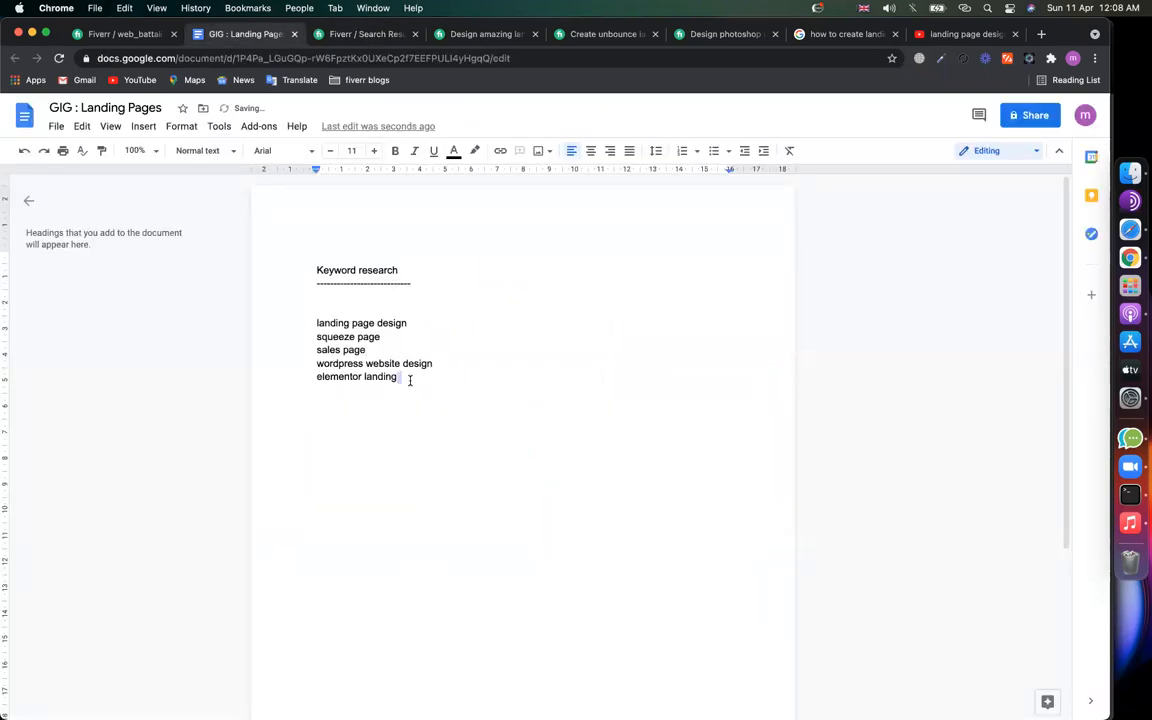
Step: Look over the keyword lines, then check the unbounce landing page gig and its reviews
drag(409, 378, 294, 322)
click(445, 321)
click(605, 34)
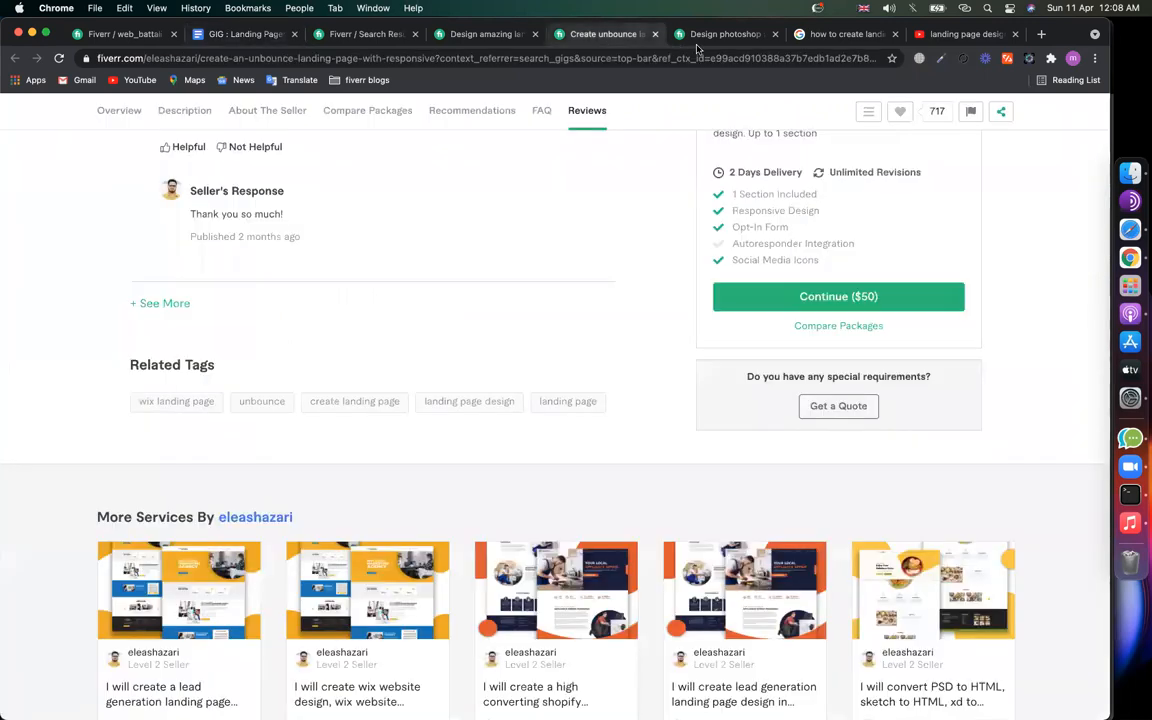
click(455, 35)
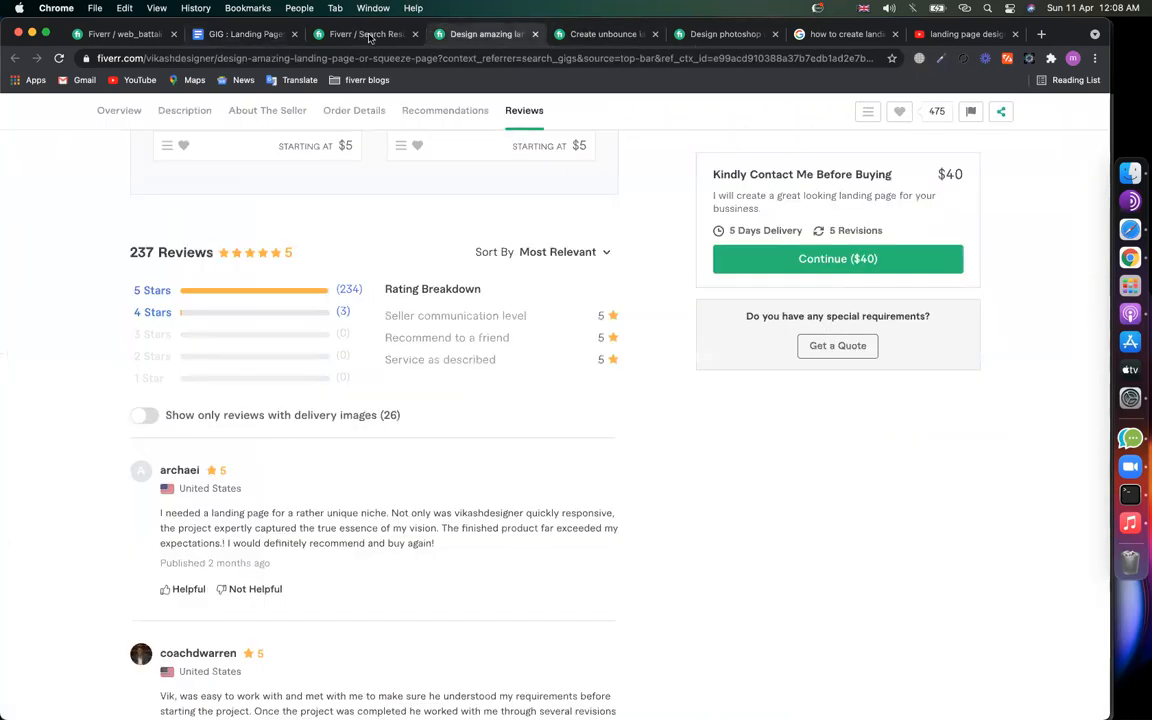
click(369, 35)
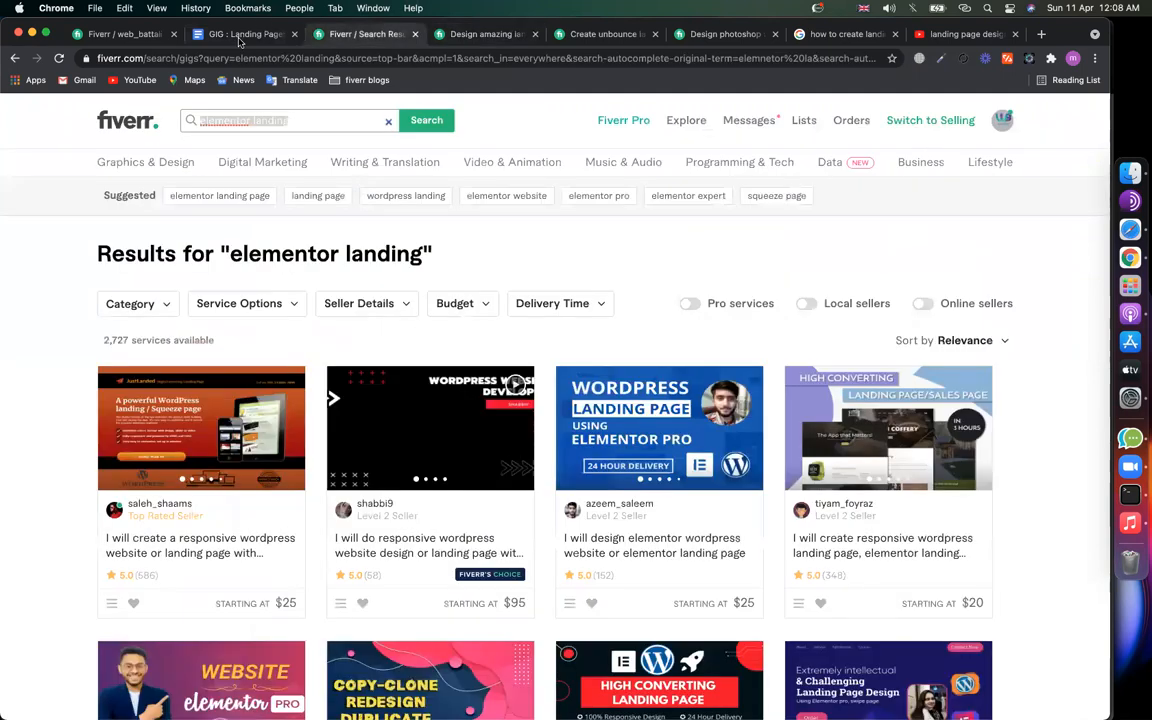
Step: Make the 'landing page design' line bold in the GIG : Landing Pages document
click(370, 362)
drag(304, 327, 411, 337)
click(409, 411)
click(280, 324)
key(super+b)
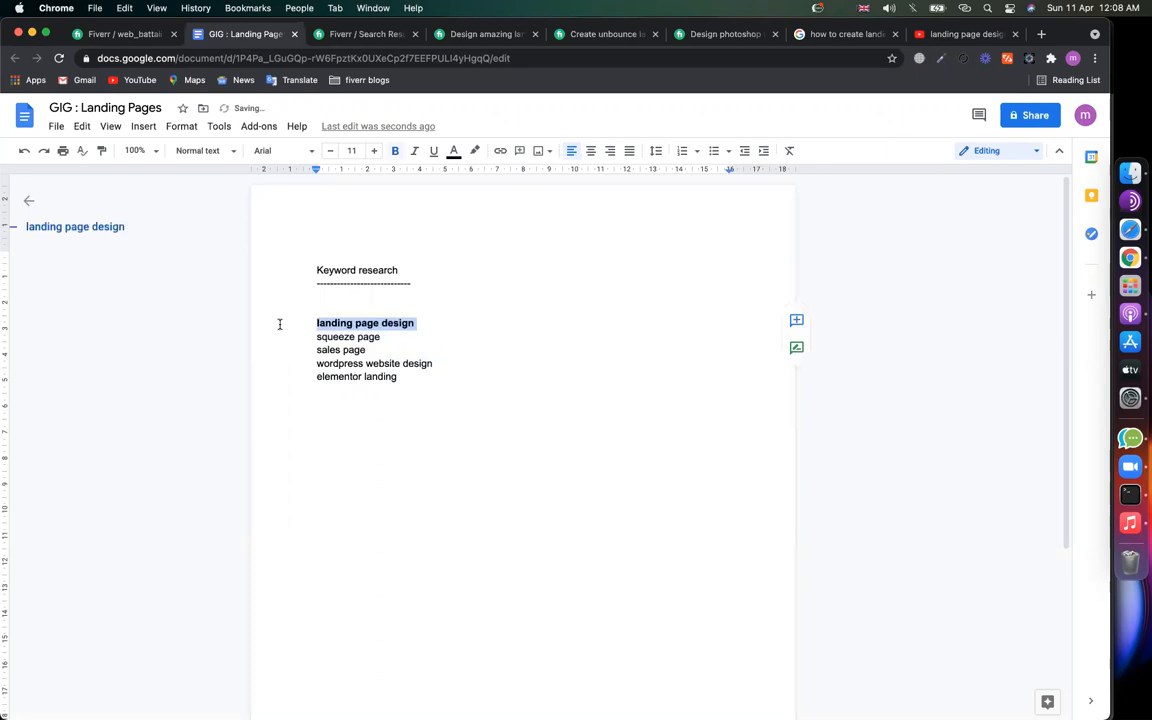
click(393, 419)
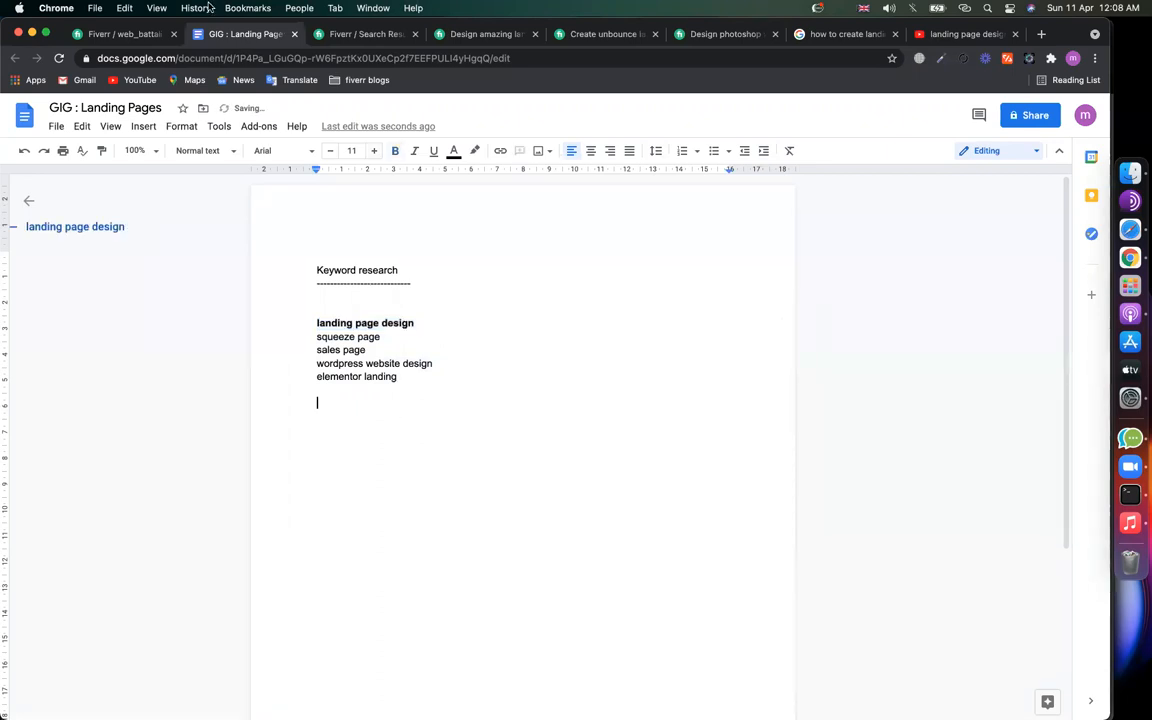
Step: Return to the Fiverr account settings page
click(152, 9)
click(107, 40)
click(106, 35)
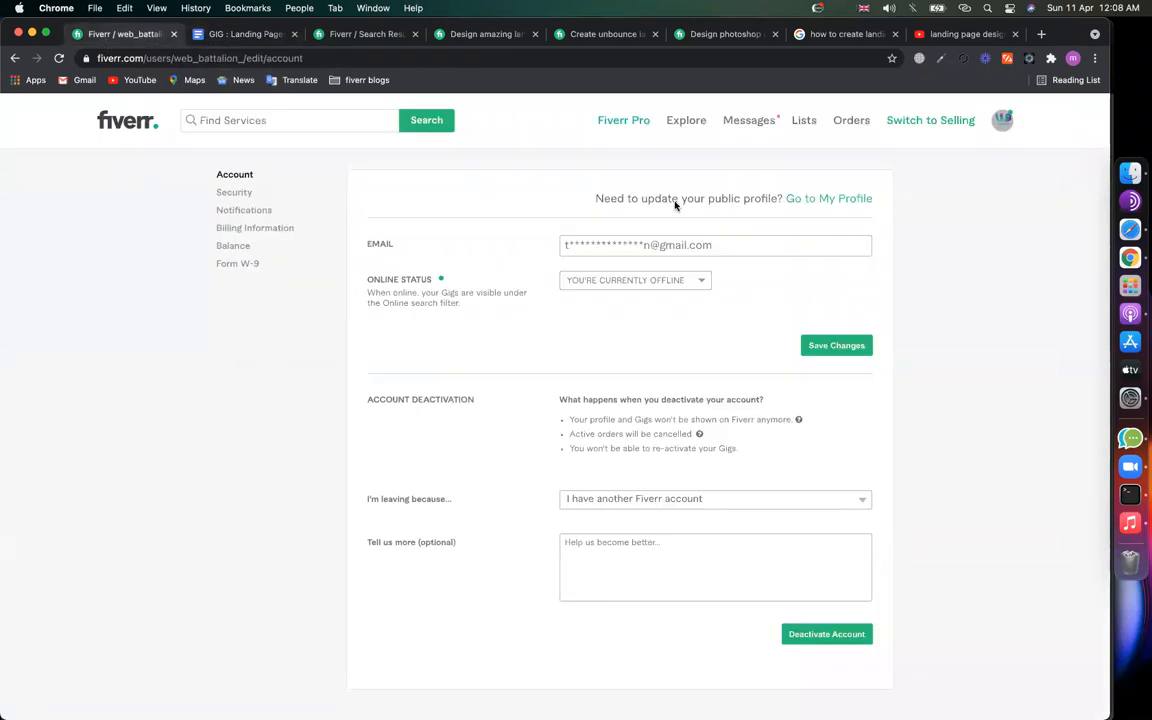
Step: Go from the avatar menu to Profile, then Gigs, and start a new gig form
click(1008, 121)
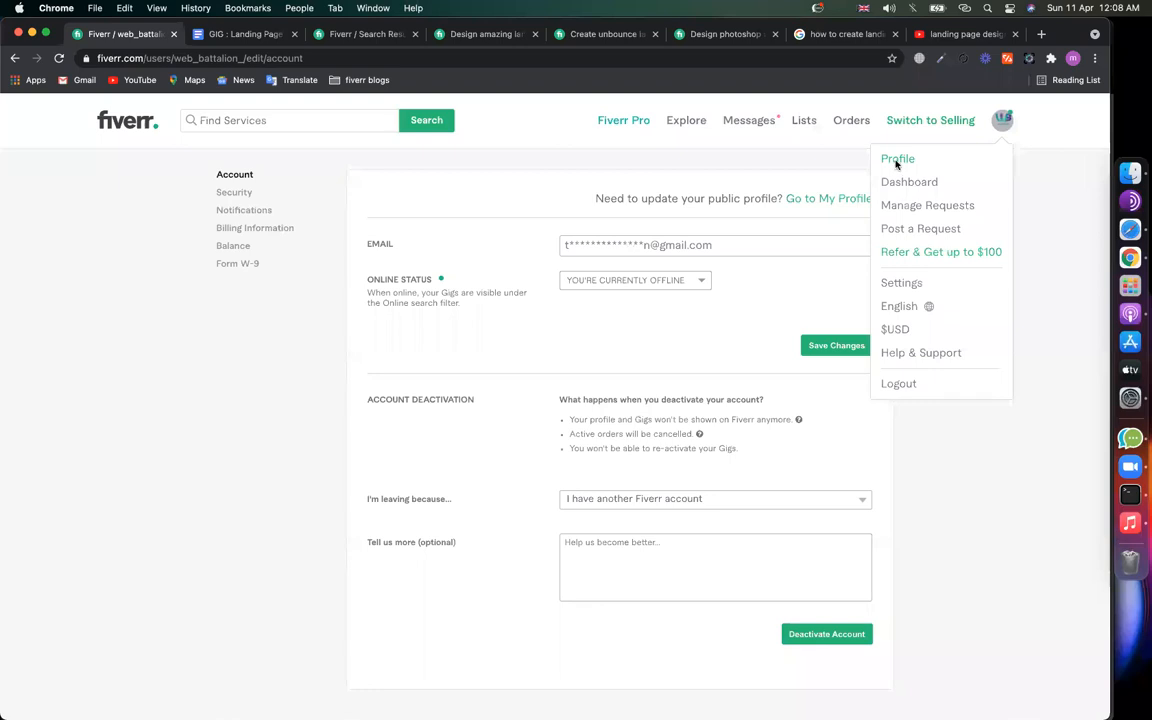
click(897, 161)
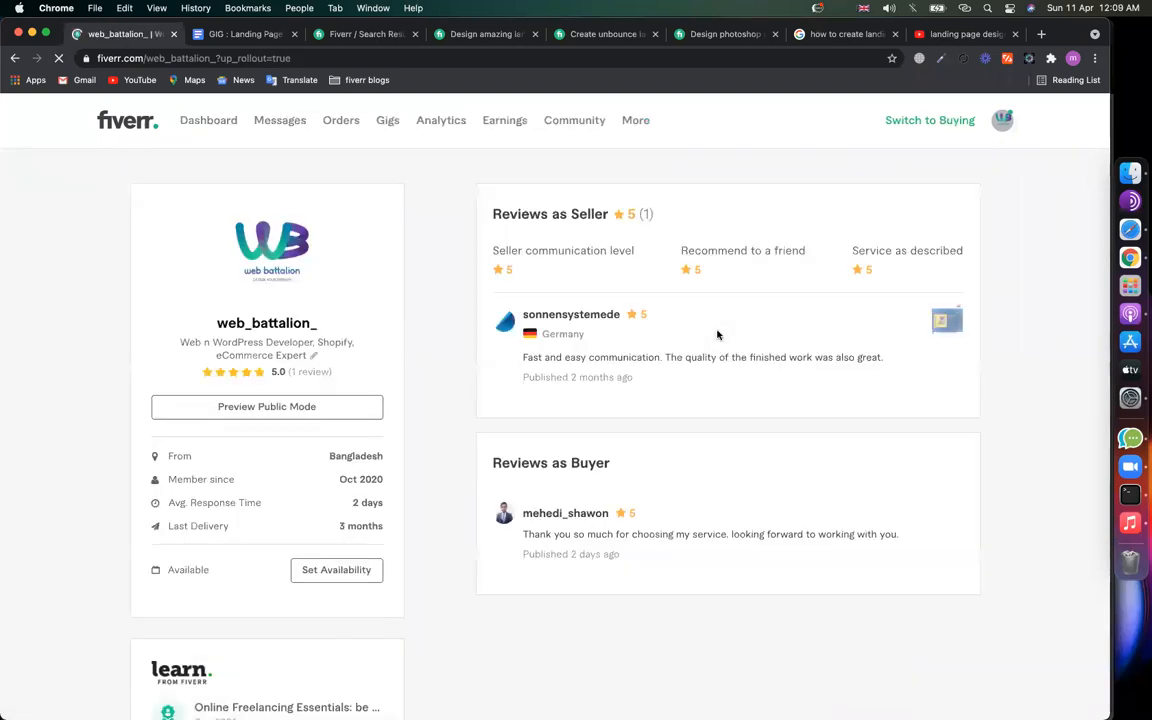
click(381, 128)
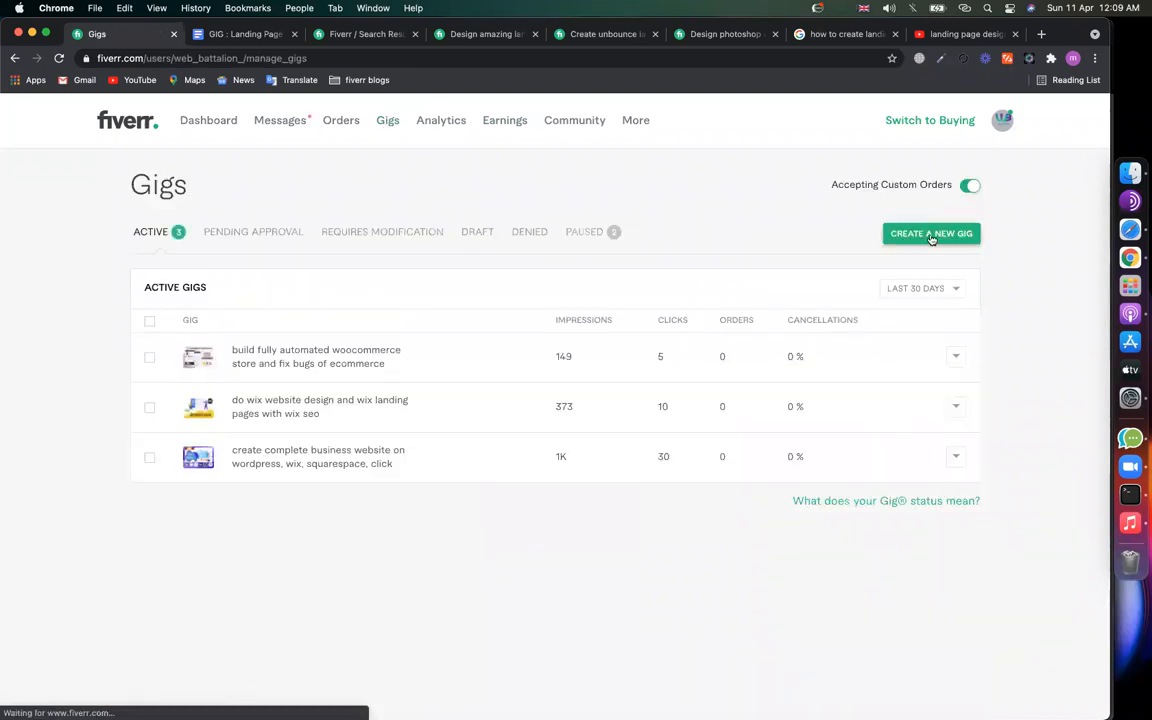
click(930, 235)
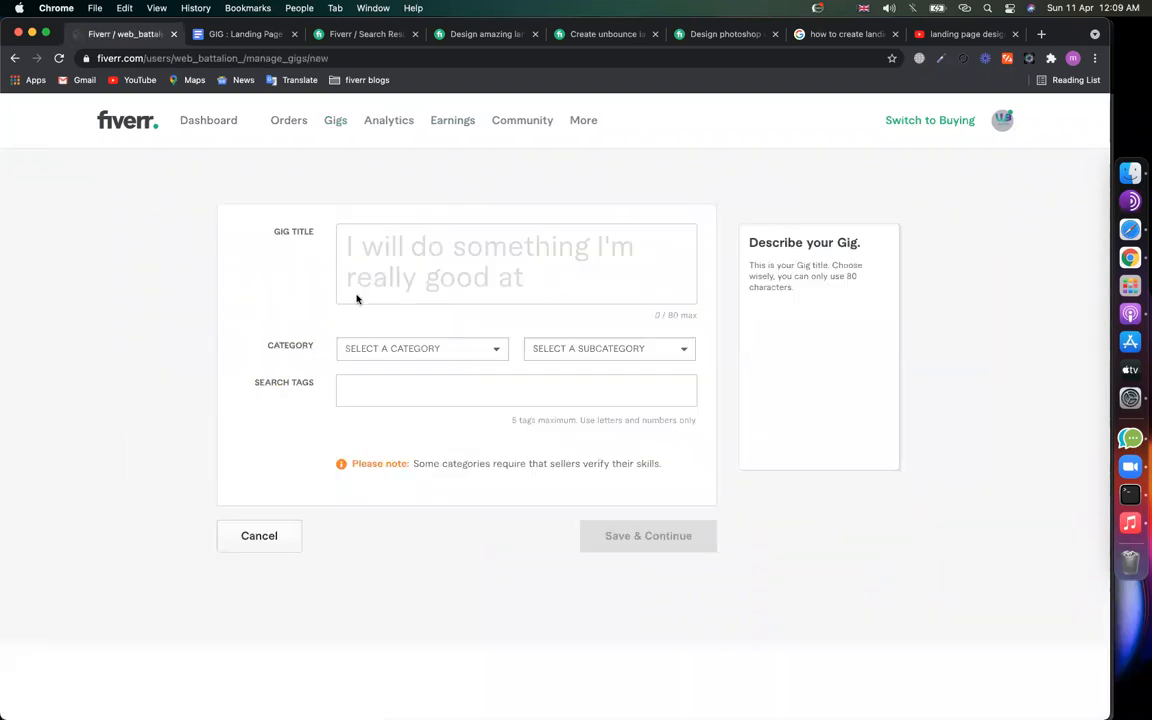
click(252, 35)
Step: Open youtube.com in the spare tab, then return to the elementor landing results
click(468, 34)
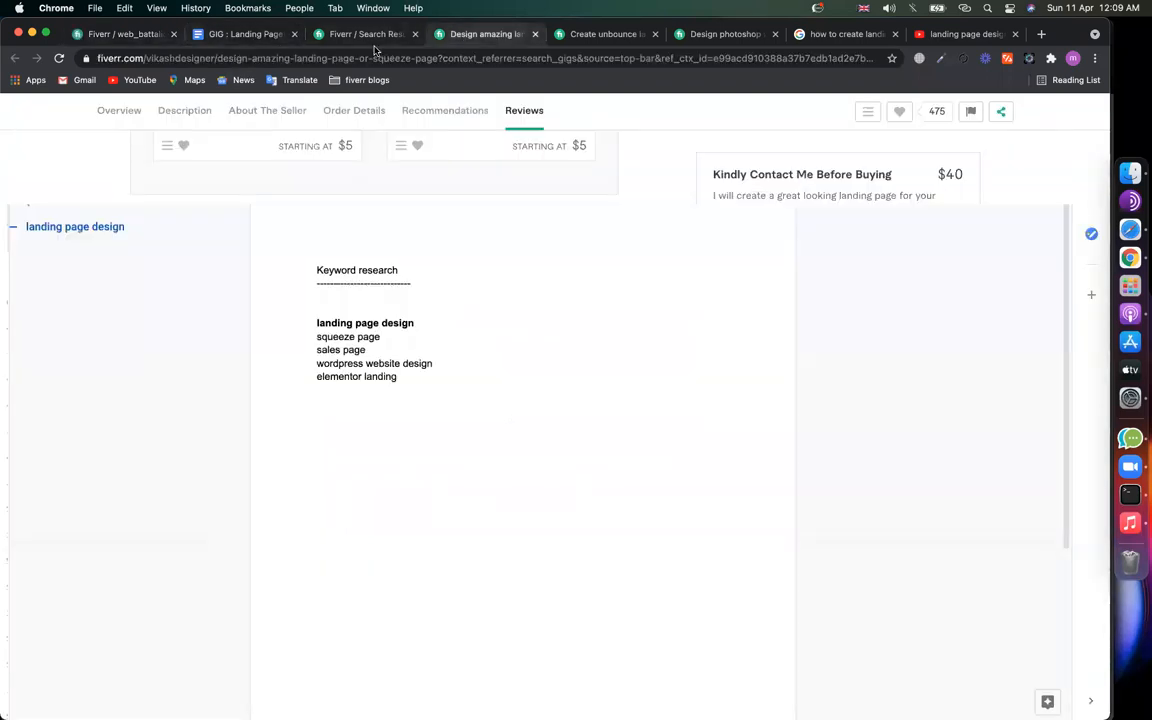
click(345, 36)
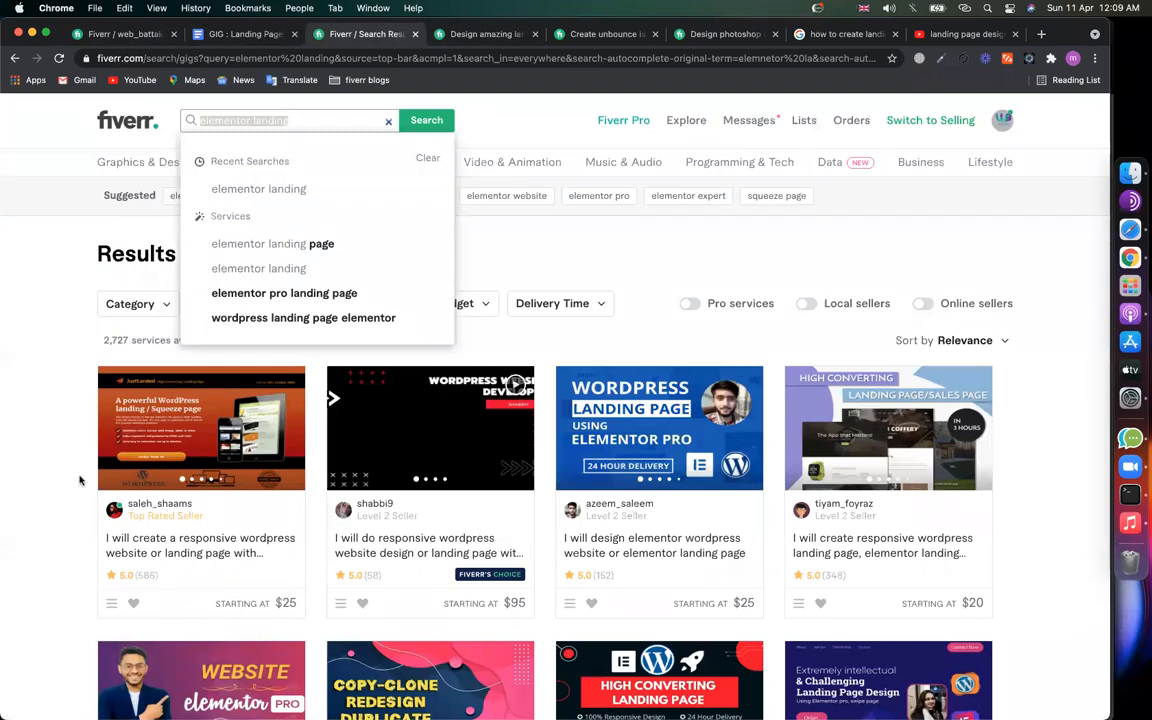
scroll(159, 393, down, 3)
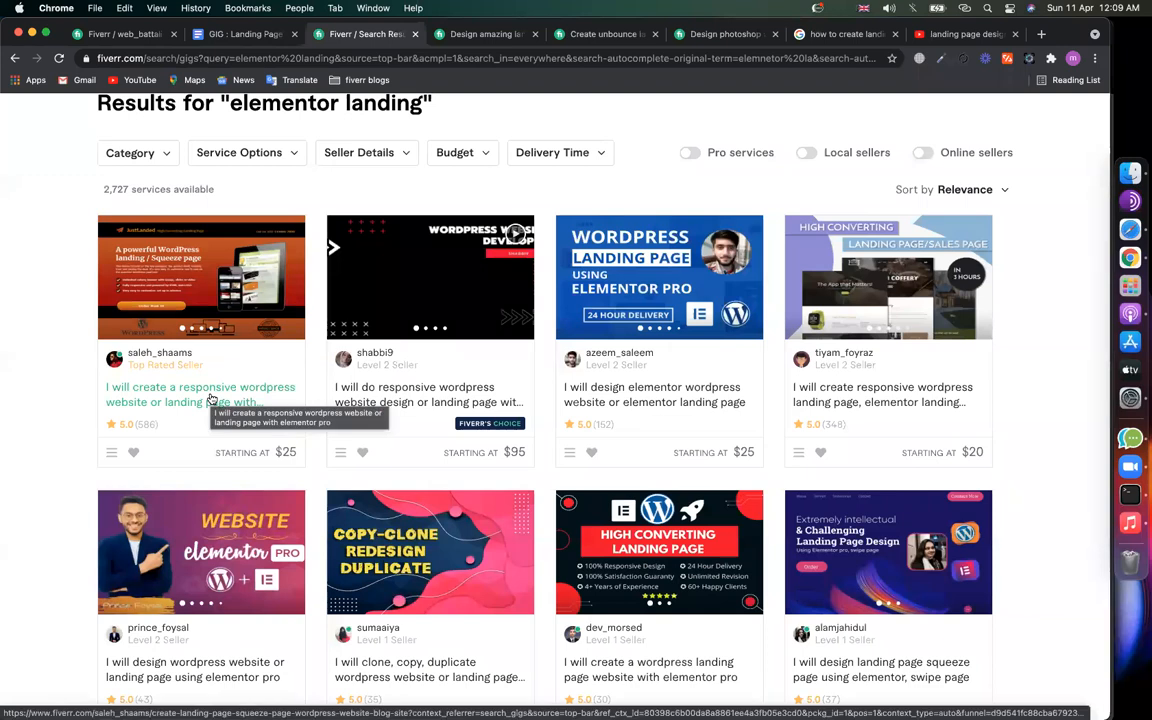
click(966, 36)
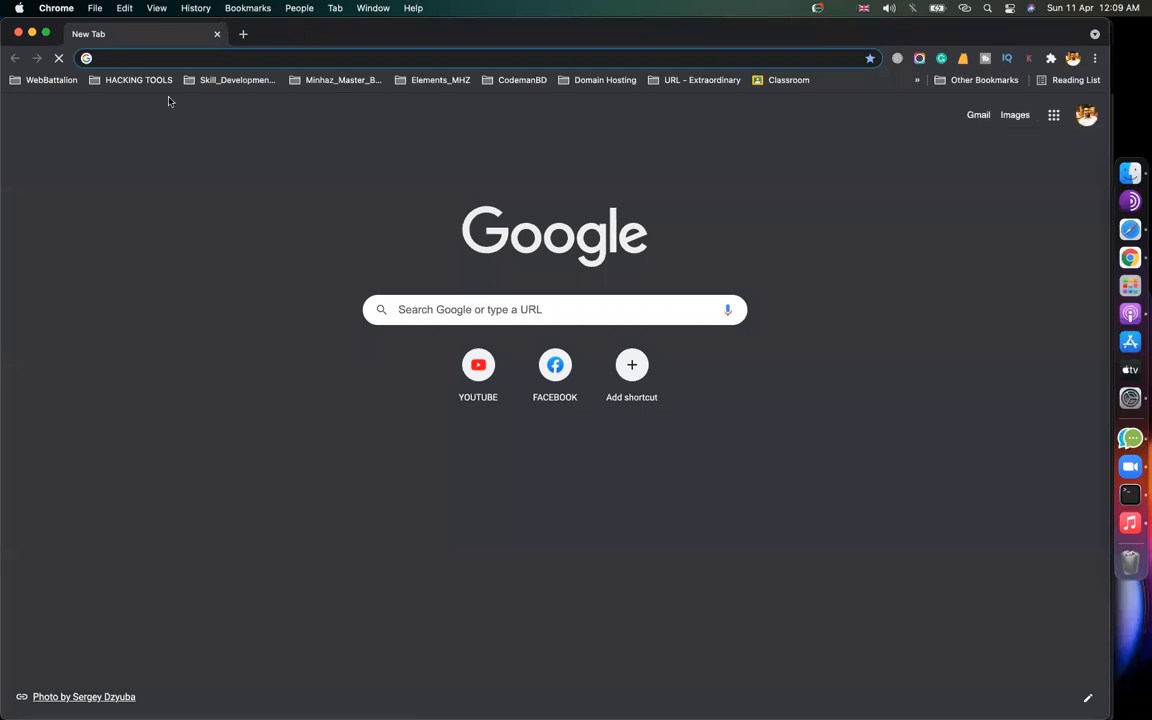
text(youtube.com)
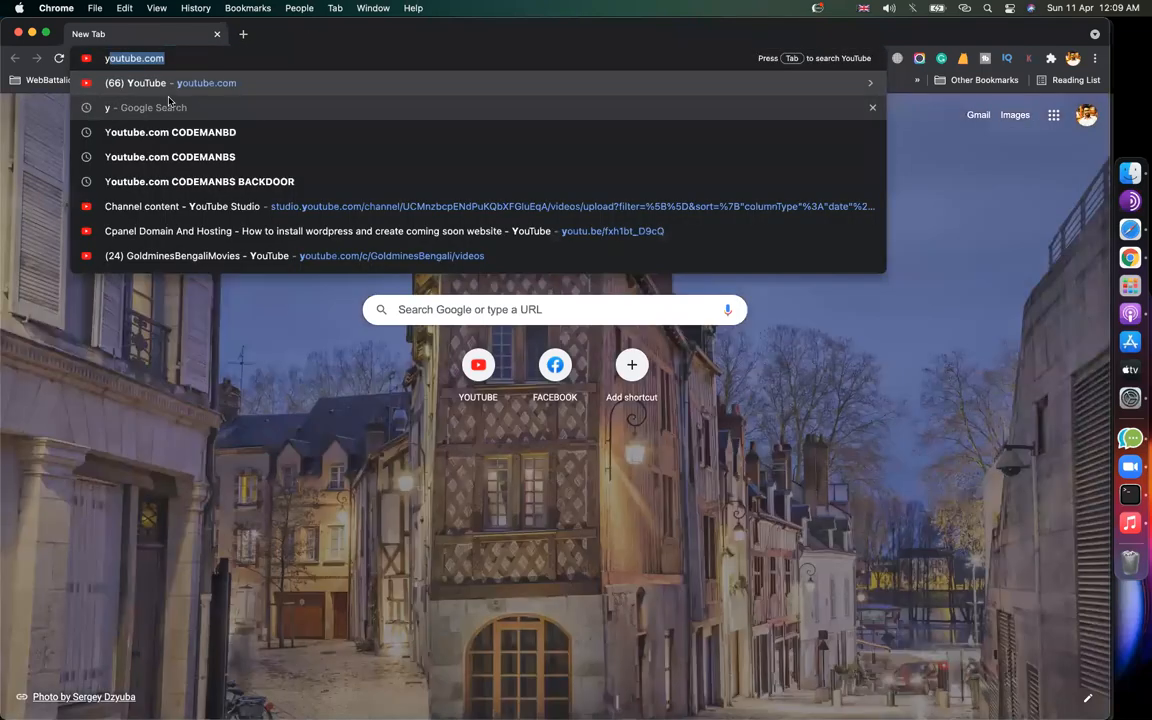
key(Return)
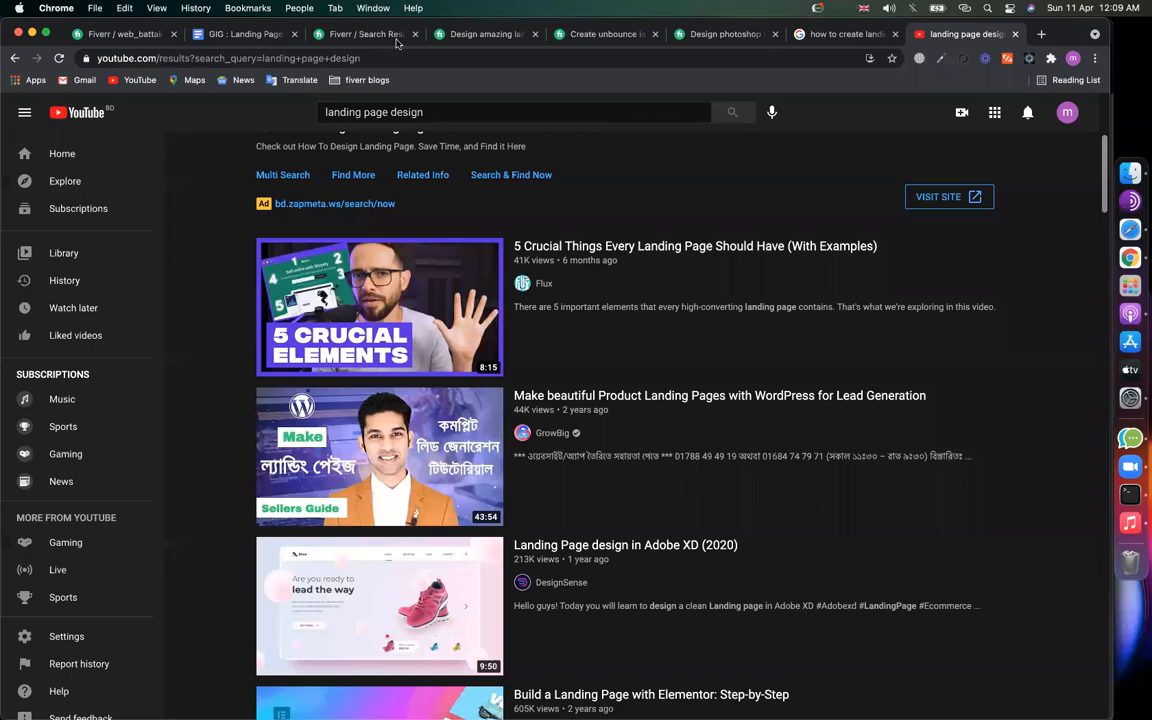
click(397, 40)
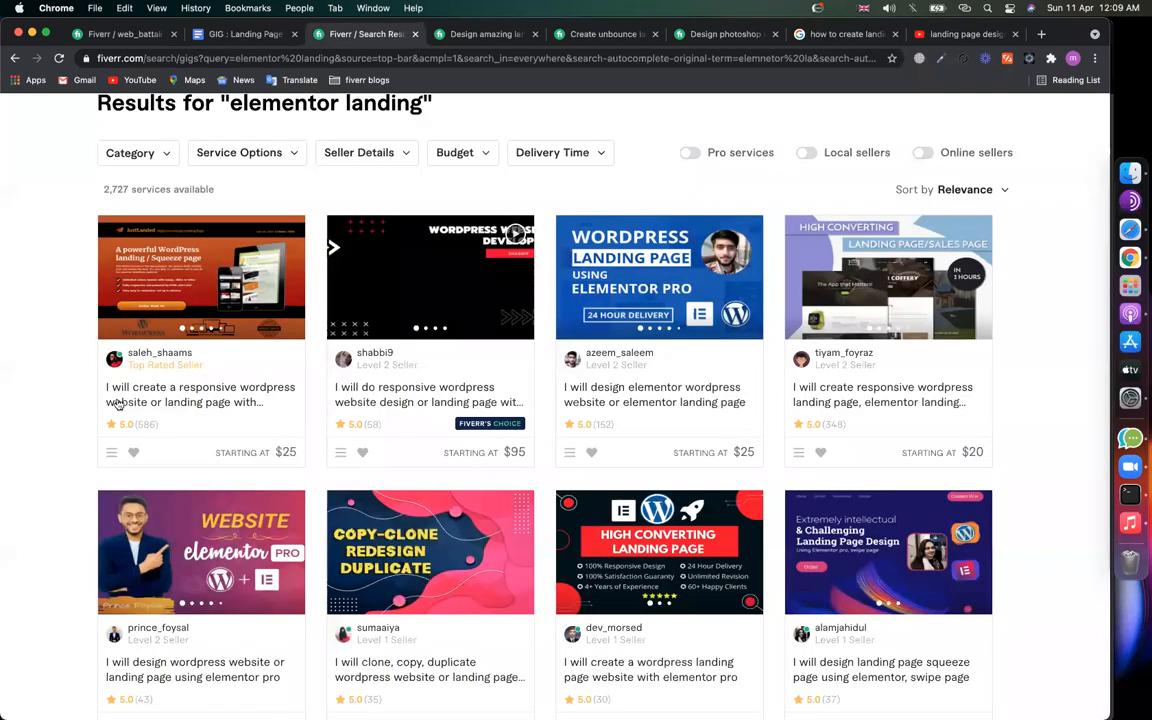
Step: Scroll through the 2,727 elementor landing gigs, then select 'landing' in the search query
scroll(864, 365, up, 1)
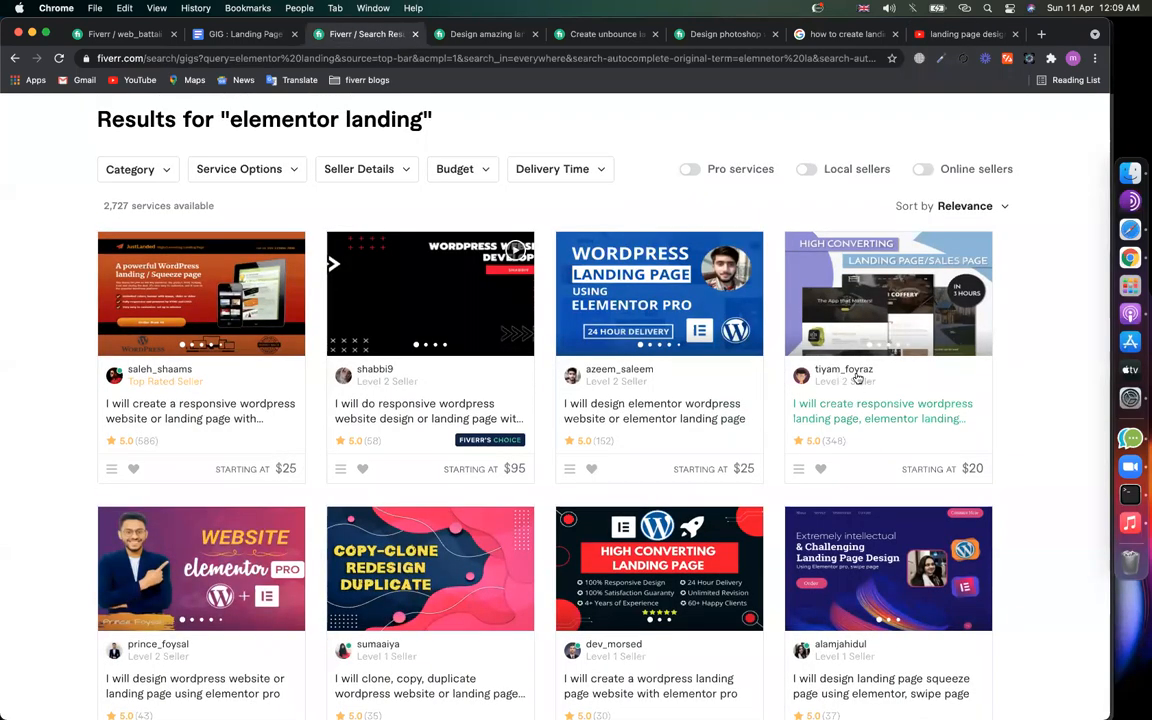
scroll(170, 555, down, 3)
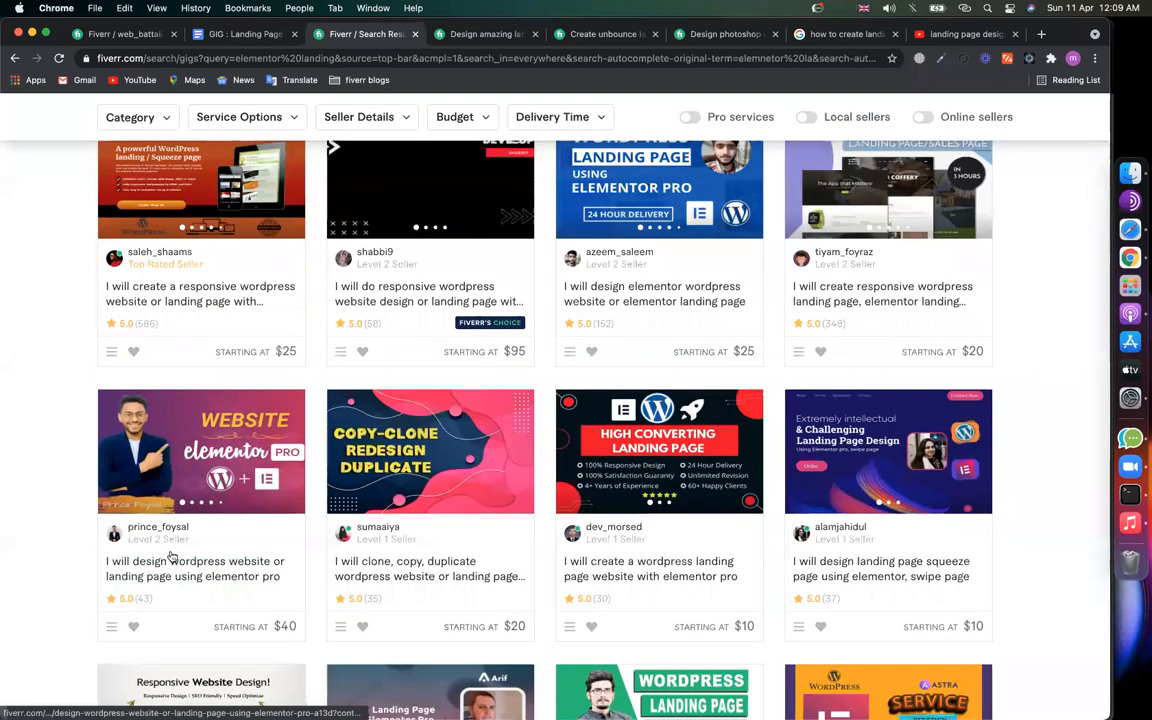
scroll(473, 423, down, 4)
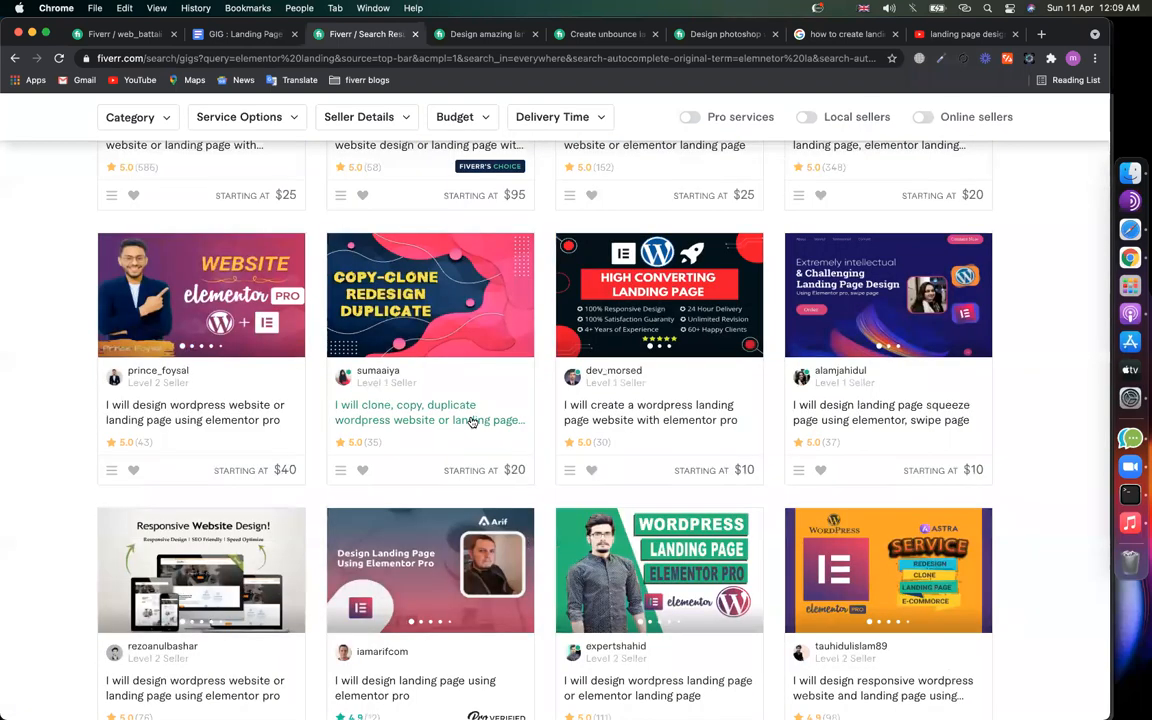
scroll(472, 420, down, 7)
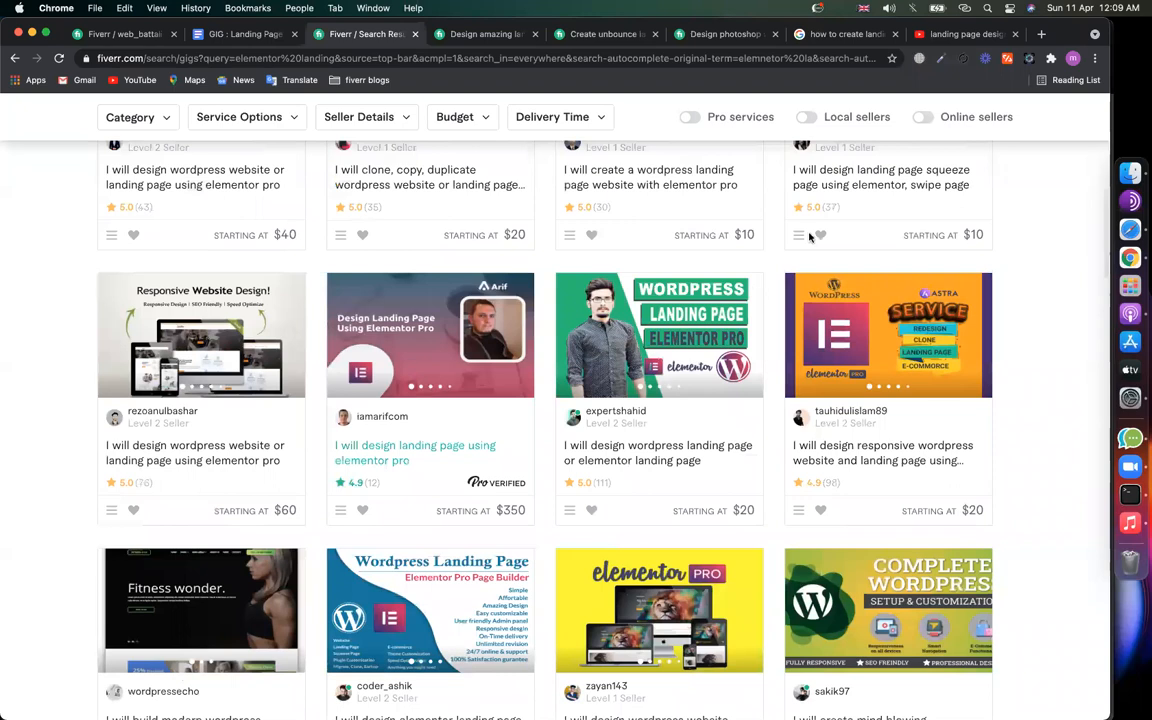
scroll(790, 300, up, 17)
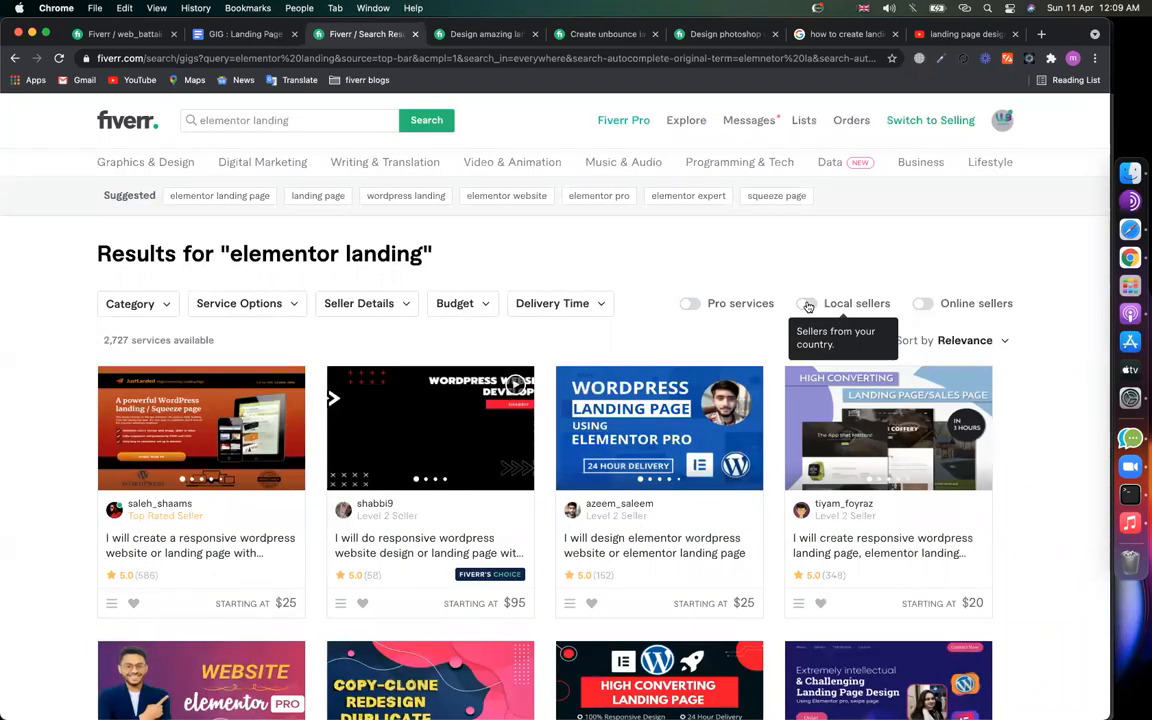
scroll(836, 392, down, 20)
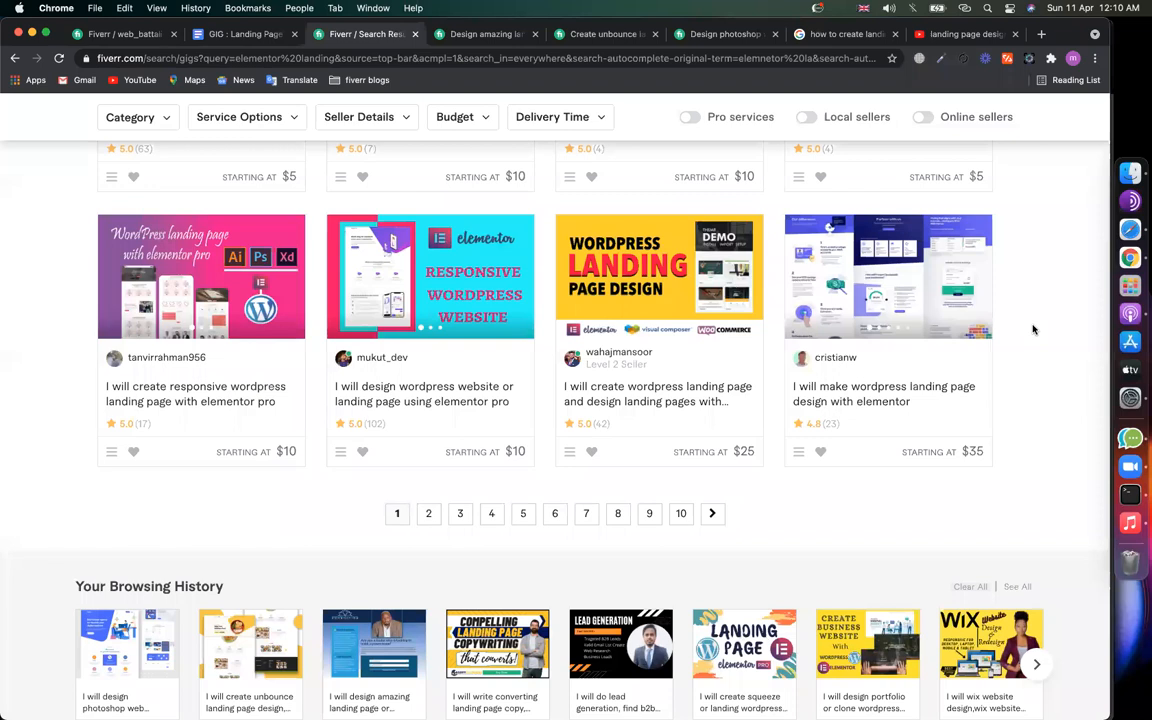
scroll(1033, 329, up, 5)
scroll(1033, 329, up, 10)
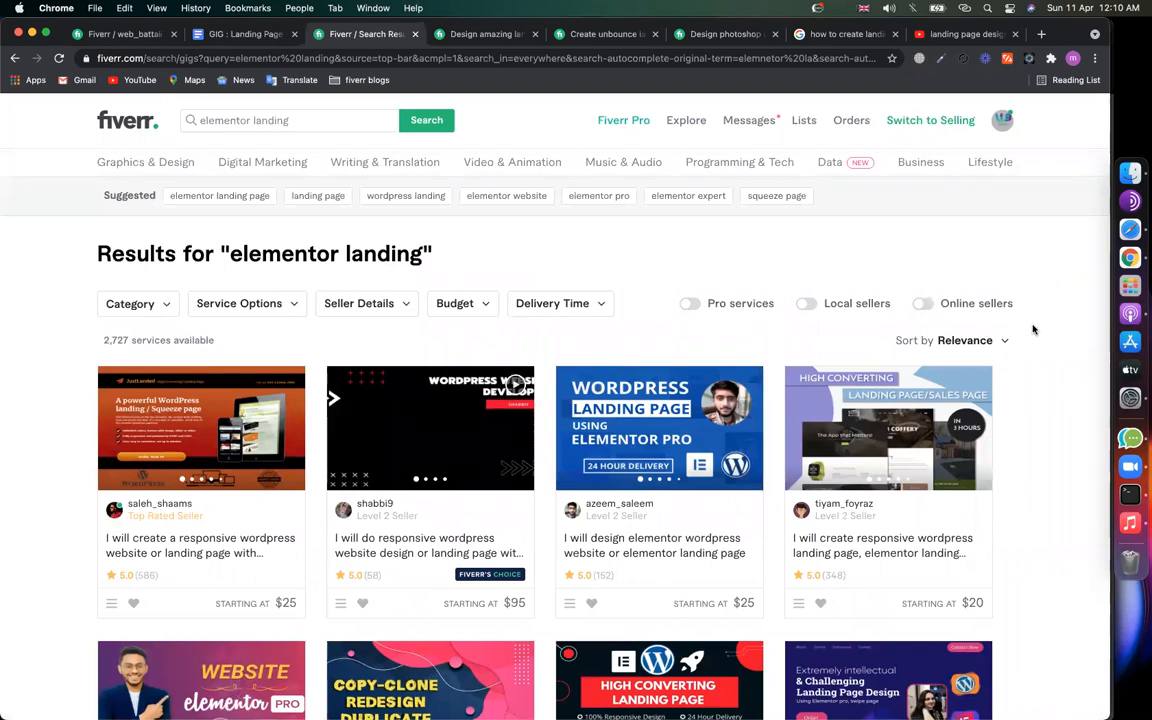
scroll(1033, 329, down, 2)
scroll(1033, 325, down, 10)
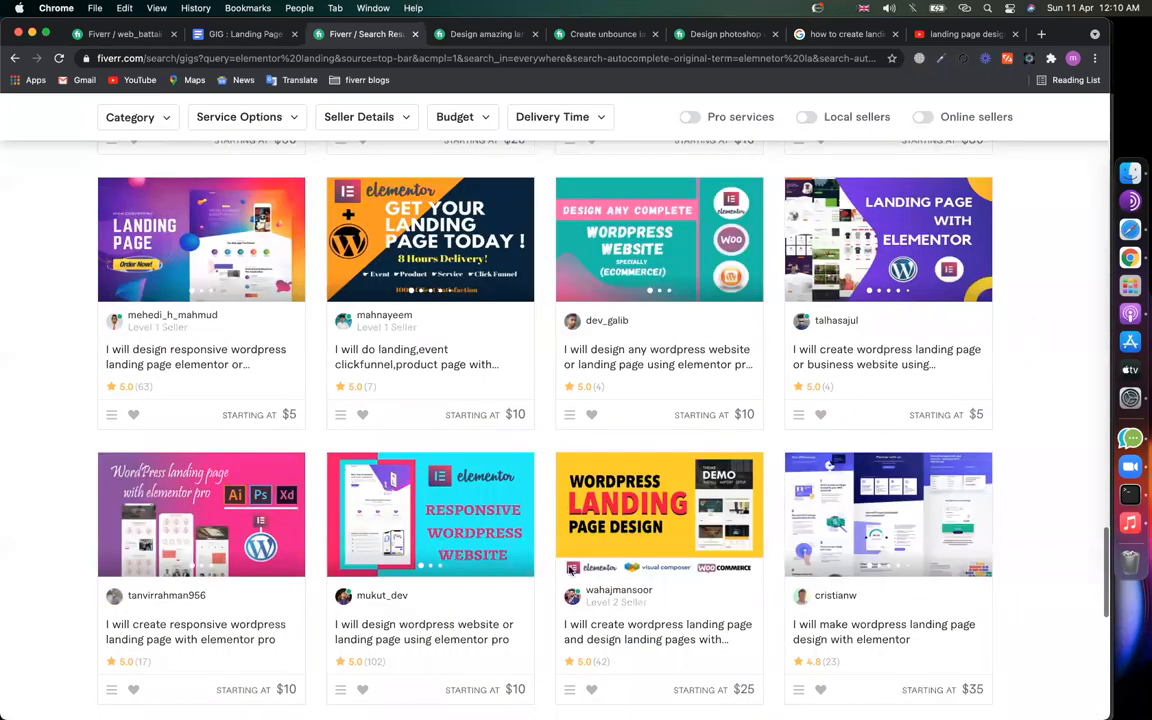
scroll(466, 524, down, 5)
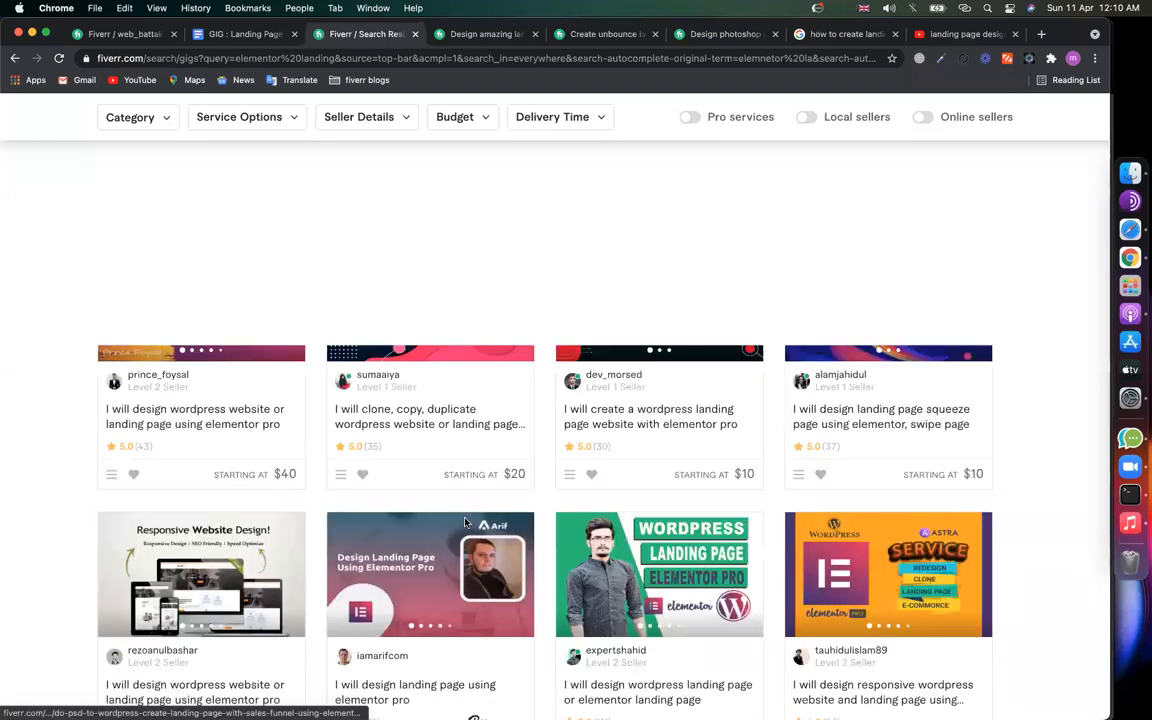
scroll(270, 118, up, 4)
double_click(270, 119)
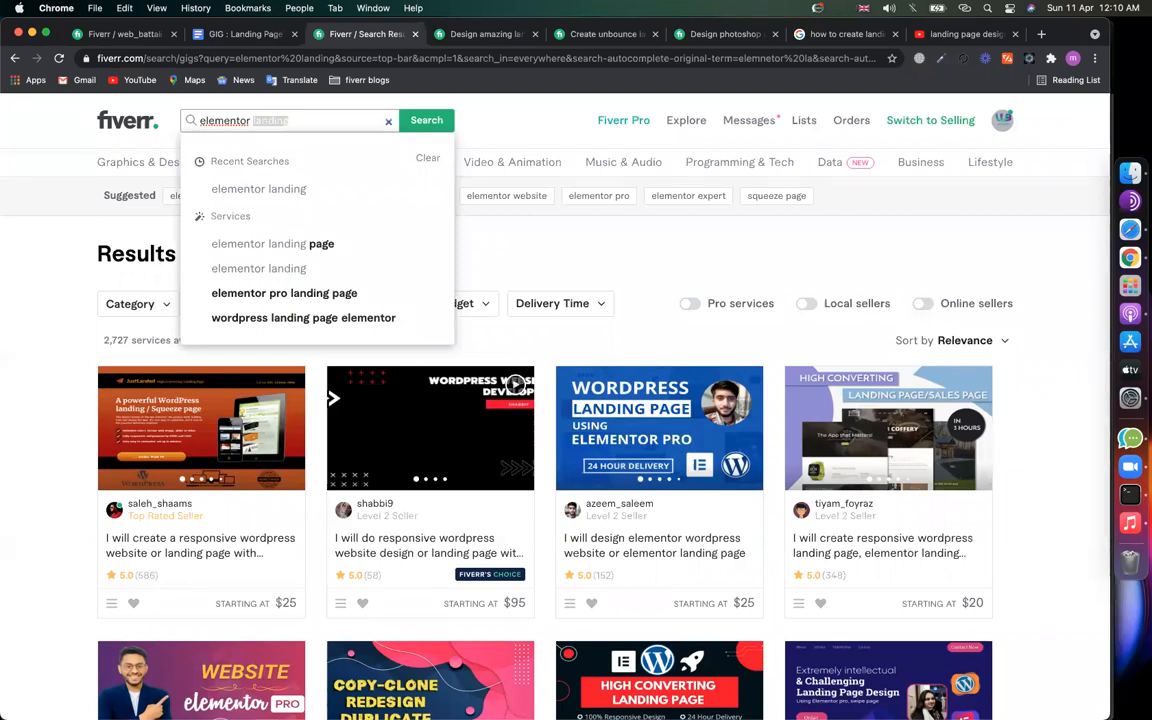
Step: Rerun the recent 'elementor landing' search and place the cursor below that keyword in the notes
key(BackSpace)
click(258, 188)
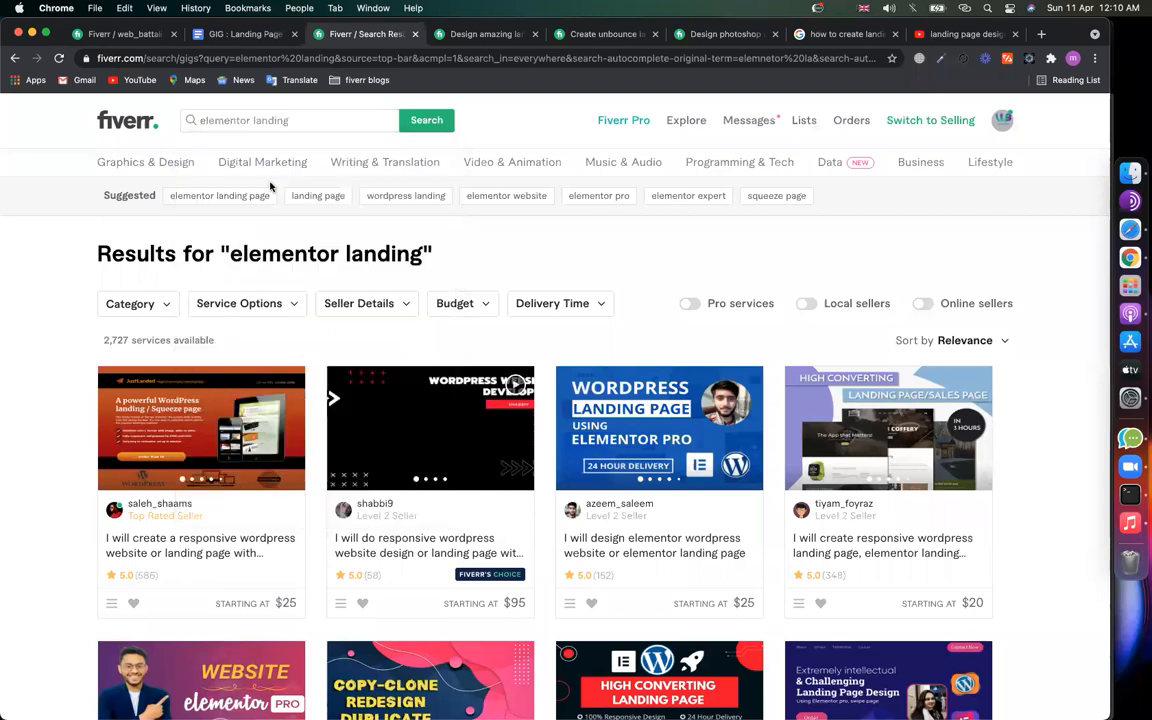
click(312, 115)
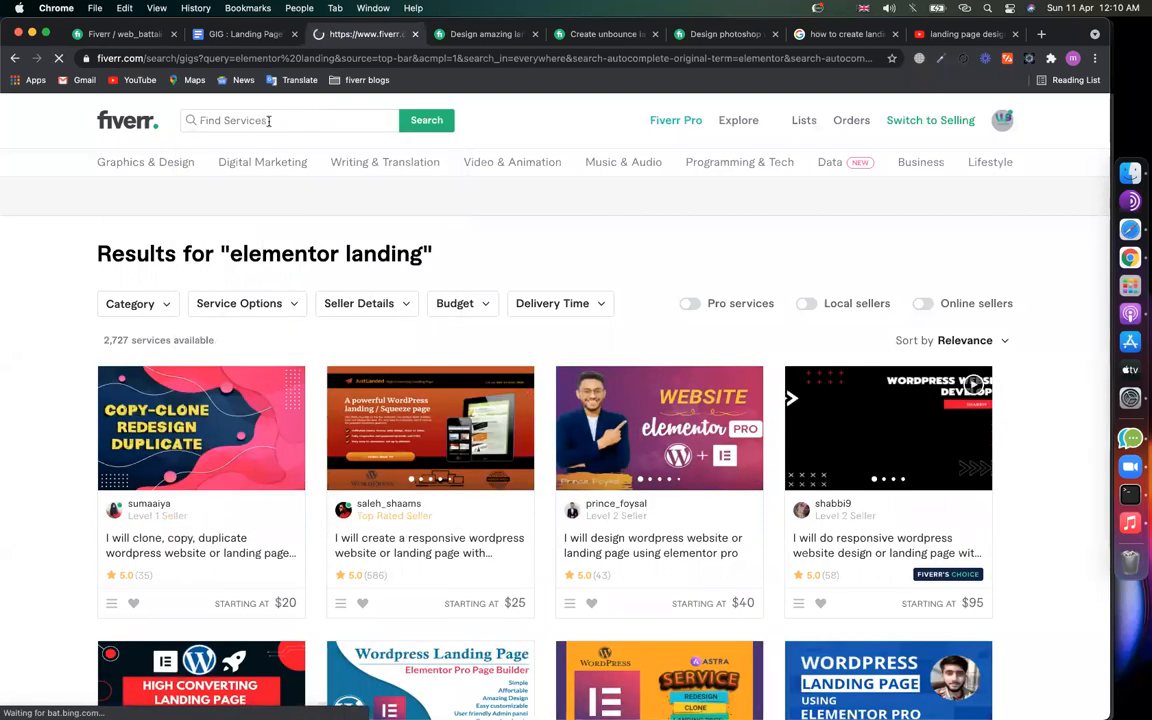
click(245, 34)
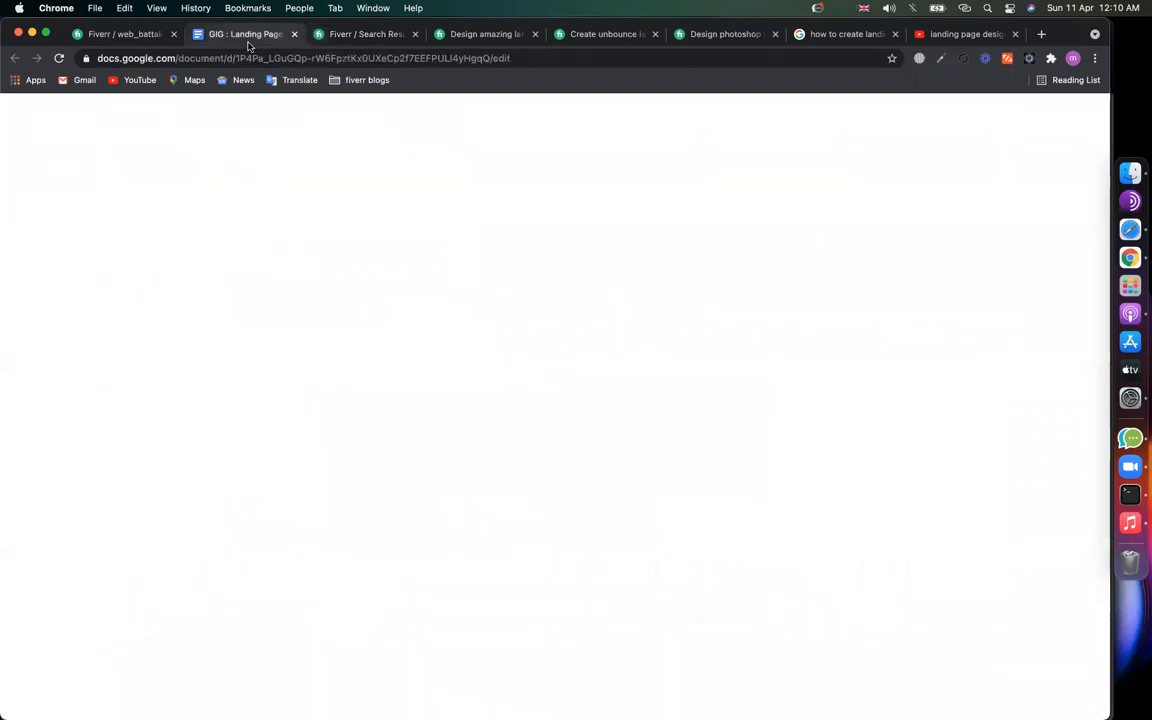
click(398, 401)
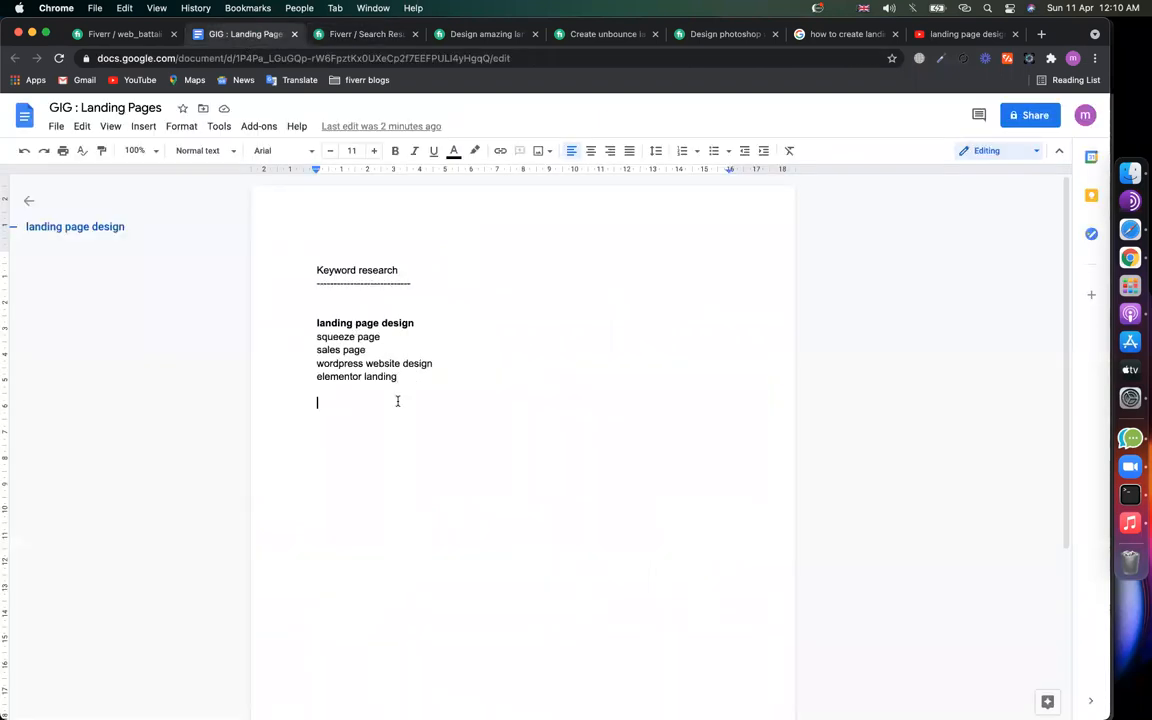
Step: Revisit the search results, then select the landing page or squeeze page gig's title
click(468, 34)
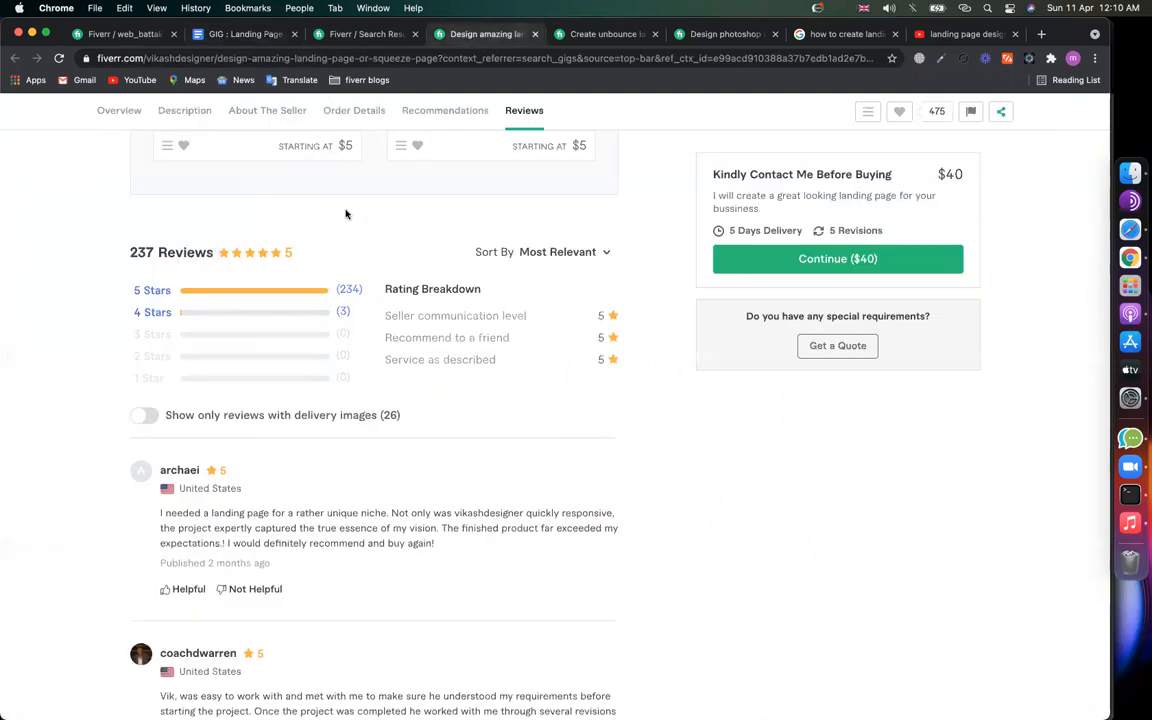
click(358, 33)
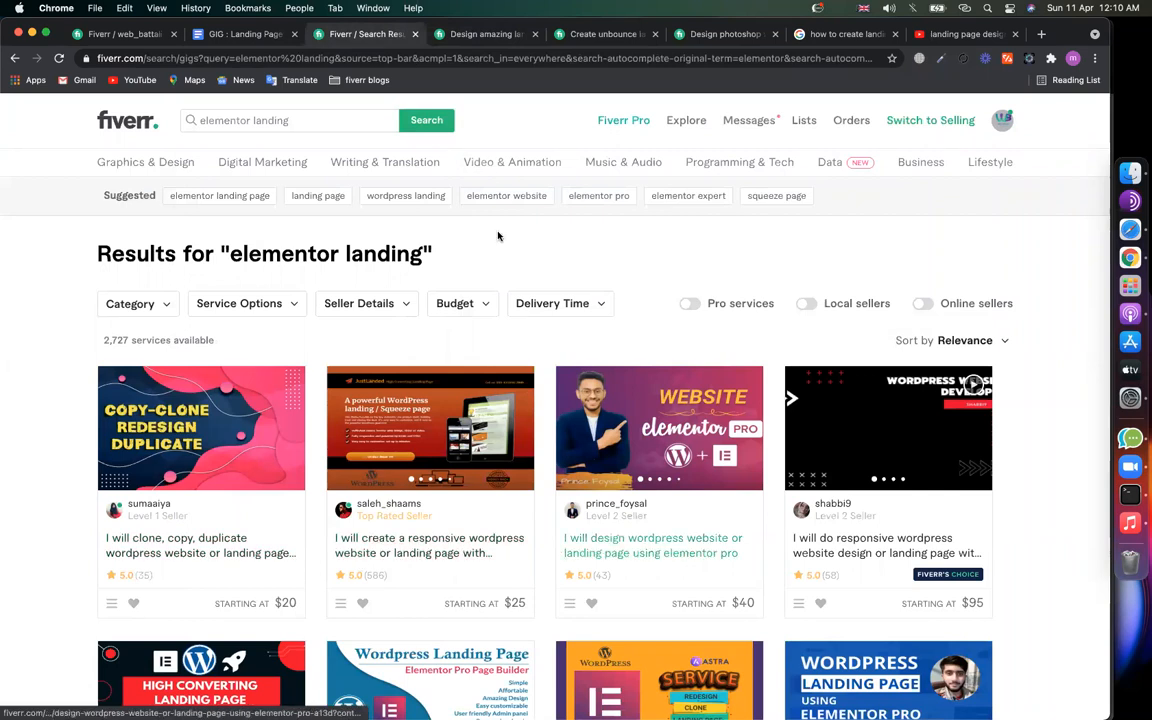
click(480, 36)
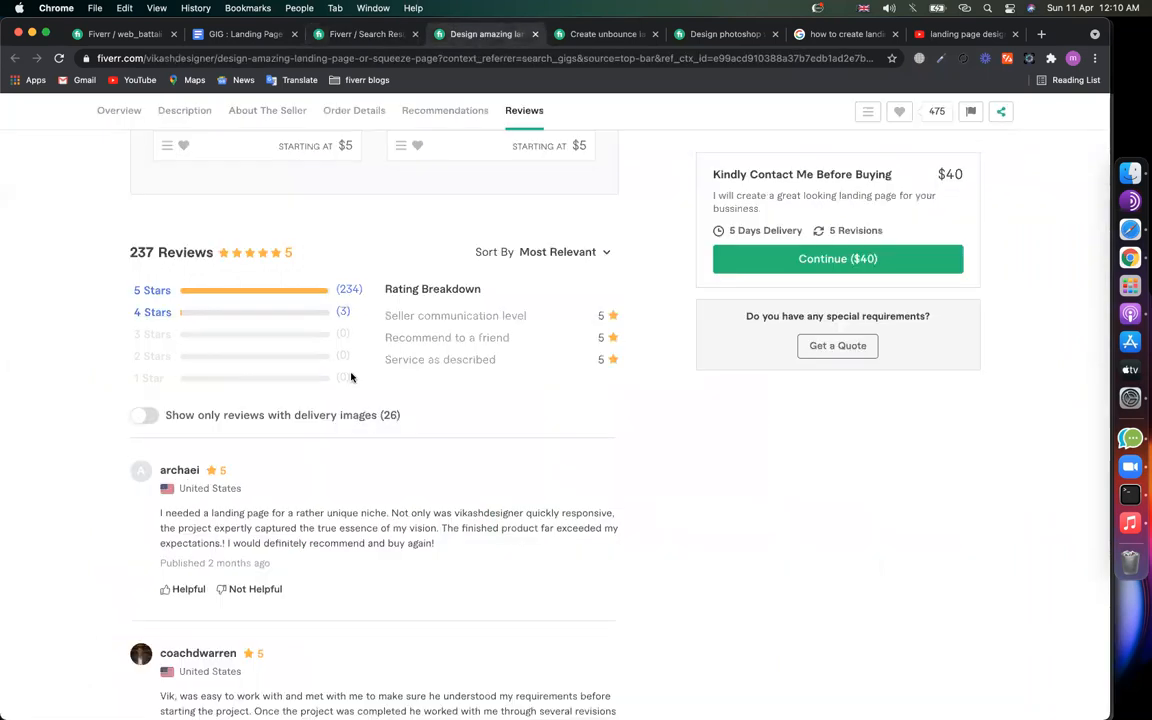
scroll(351, 377, up, 15)
drag(120, 242, 563, 265)
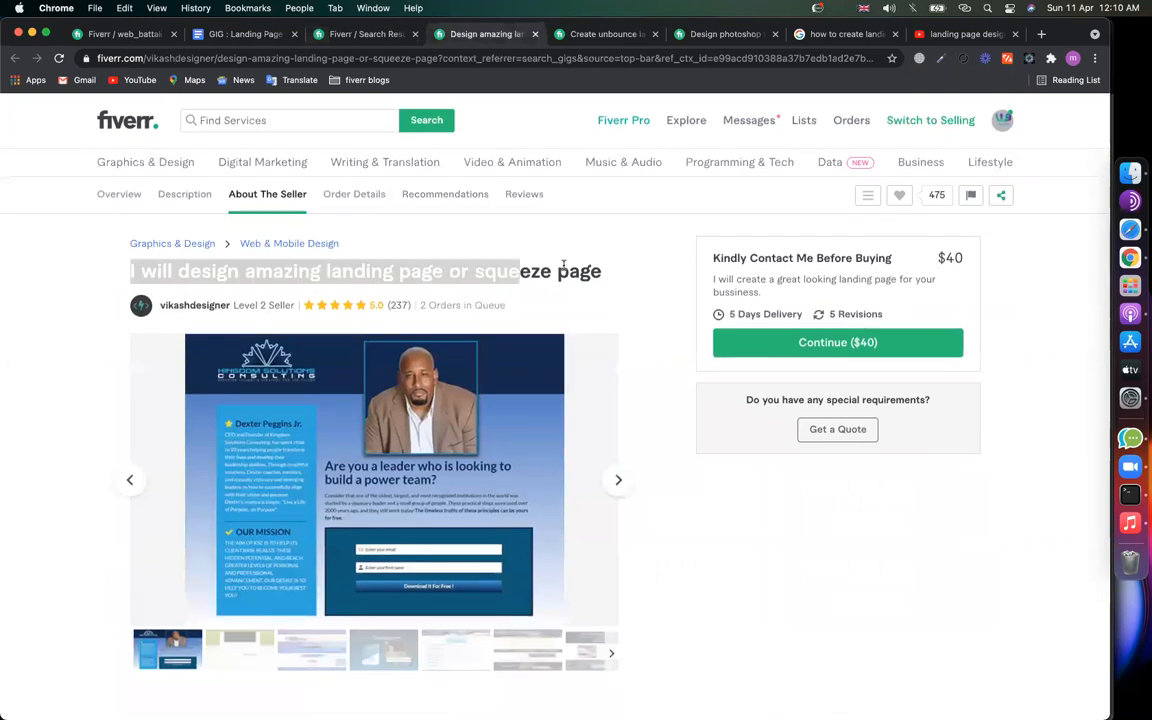
drag(631, 274, 300, 270)
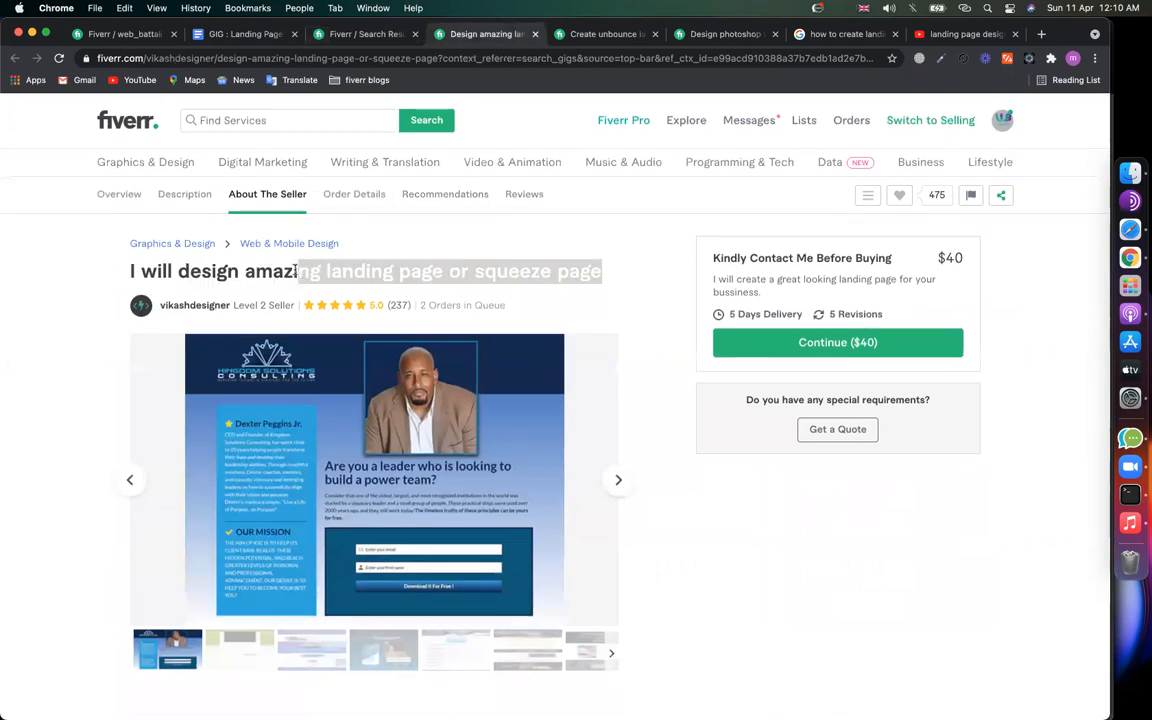
Step: Select the unbounce landing page gig's title, then return to the keyword notes
click(604, 36)
scroll(400, 407, up, 15)
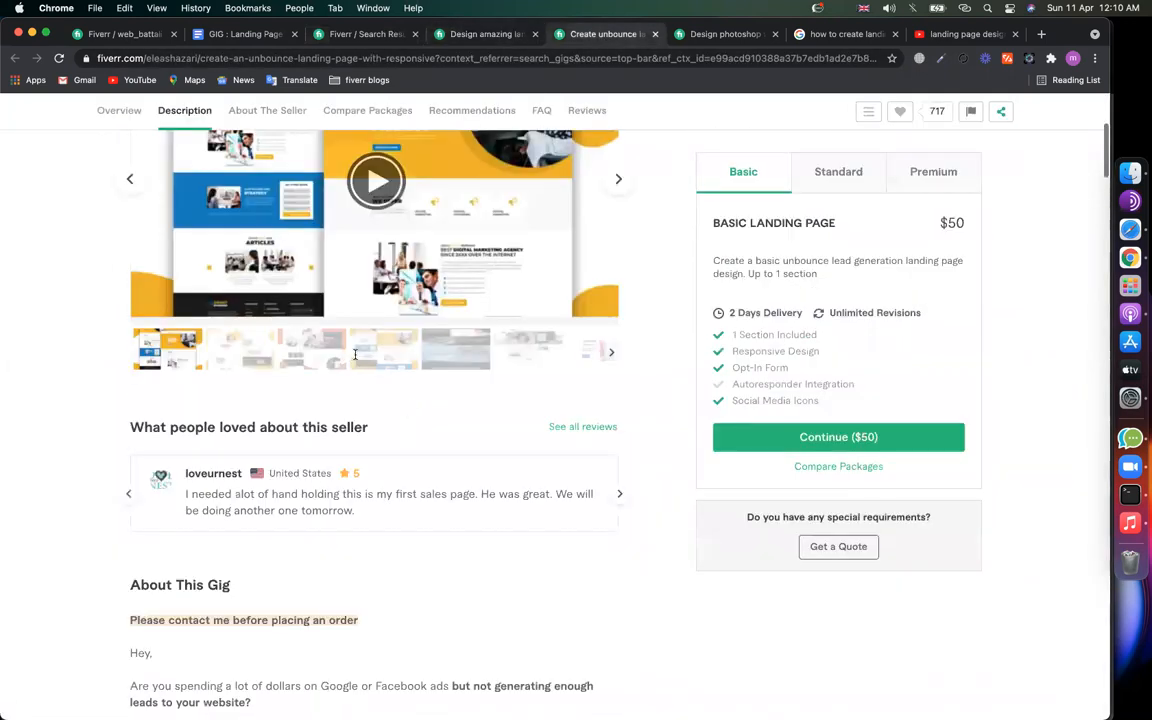
scroll(130, 300, down, 1)
drag(130, 296, 517, 296)
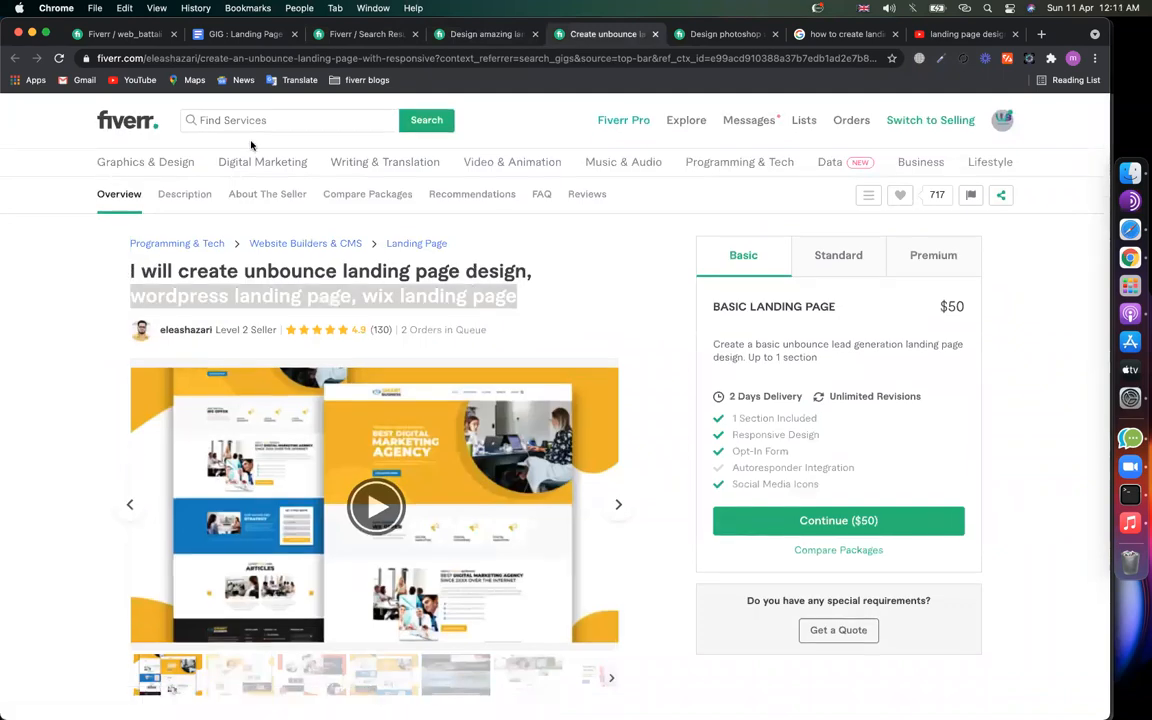
click(244, 33)
Step: Add a 'GIG URL :' line under the keywords in the notes
key(Return)
text(GIG UR)
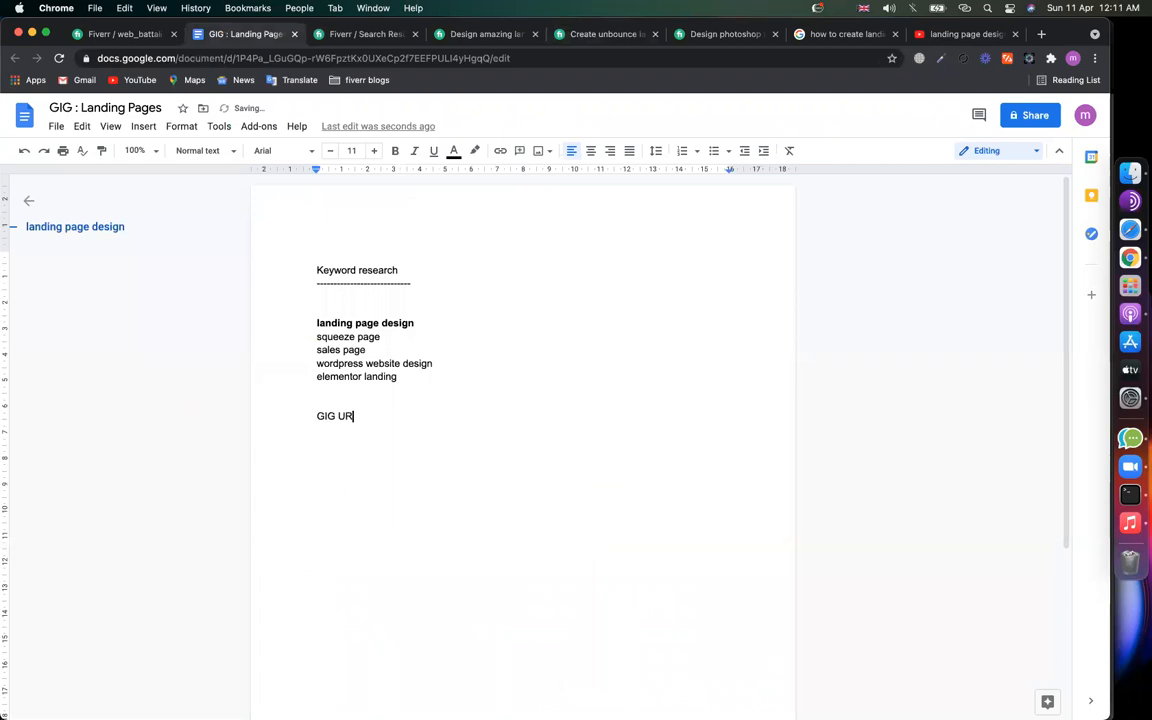
text(L :)
key(Return)
click(325, 38)
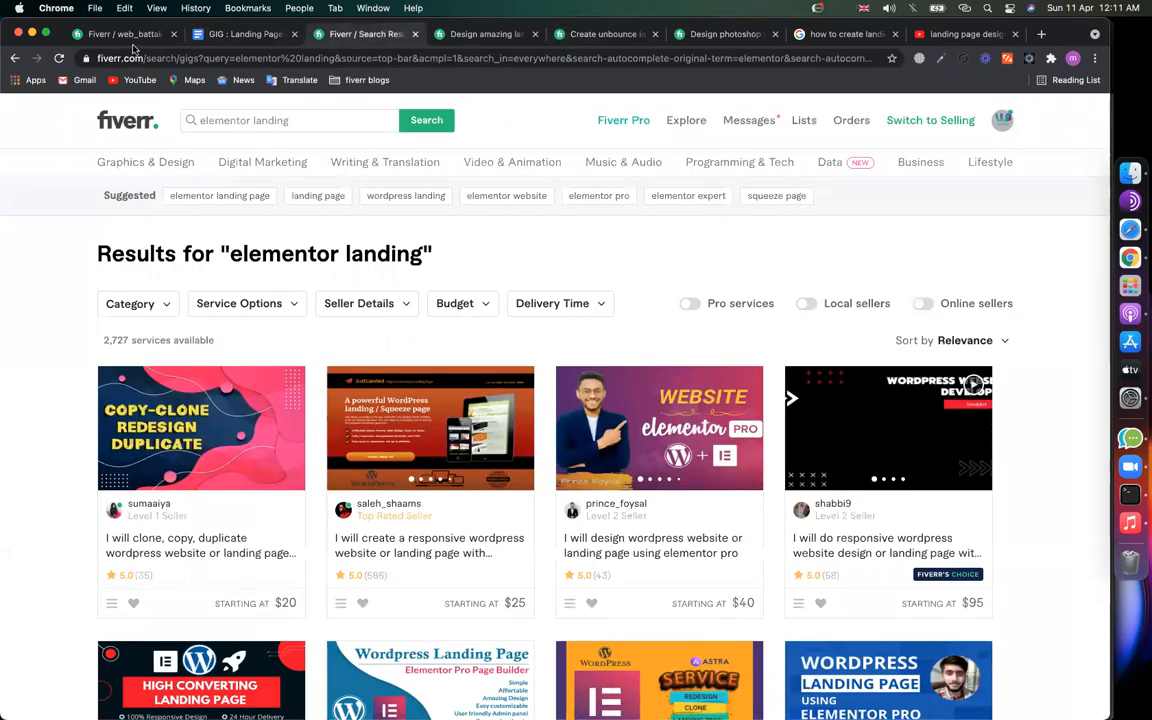
click(120, 34)
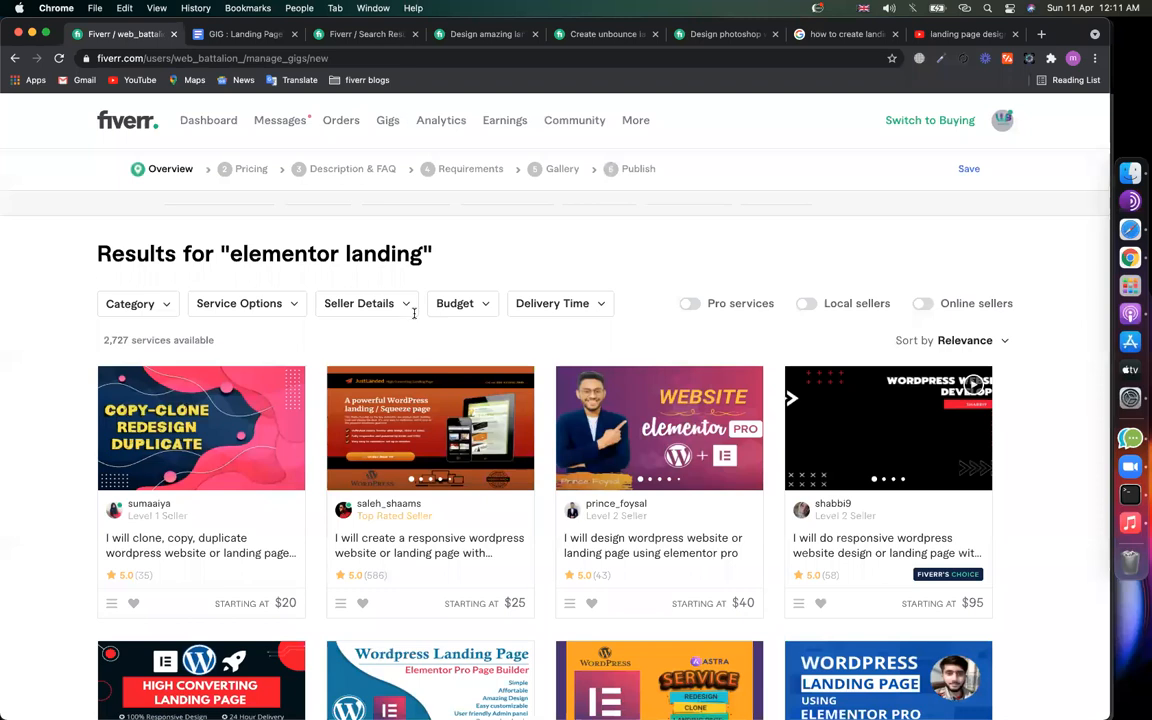
Step: Highlight the keyword slugs in the squeeze page and unbounce gigs' web addresses
click(486, 34)
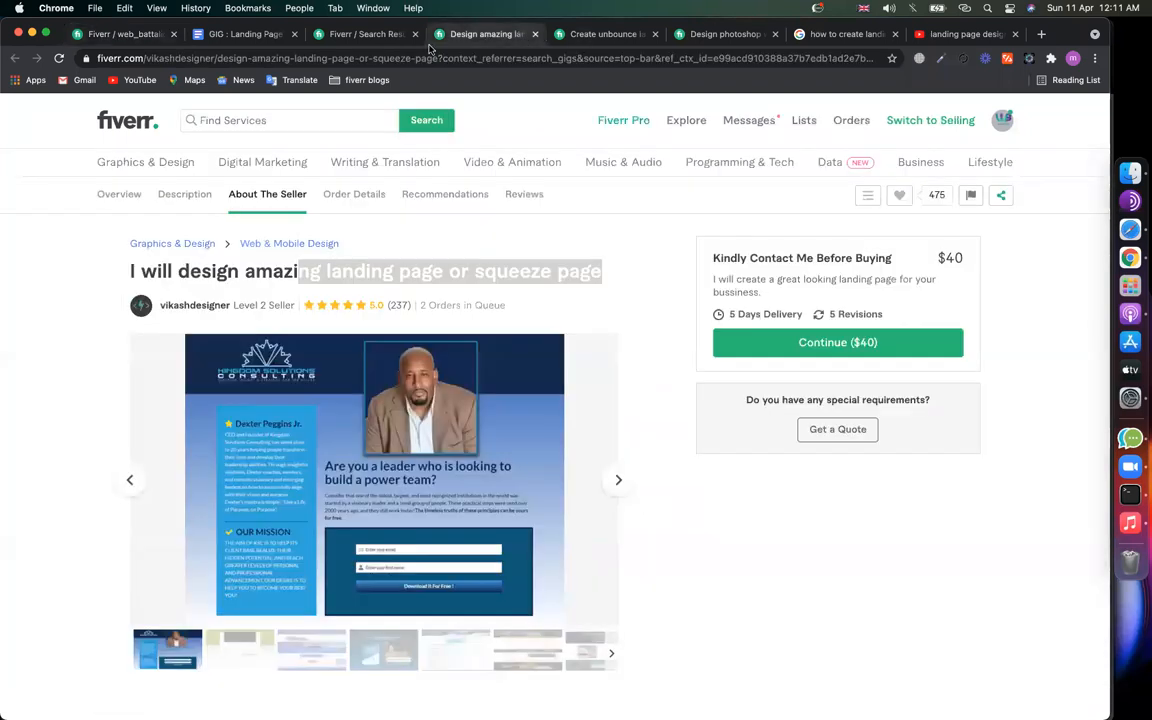
click(177, 61)
double_click(232, 59)
click(266, 67)
click(54, 270)
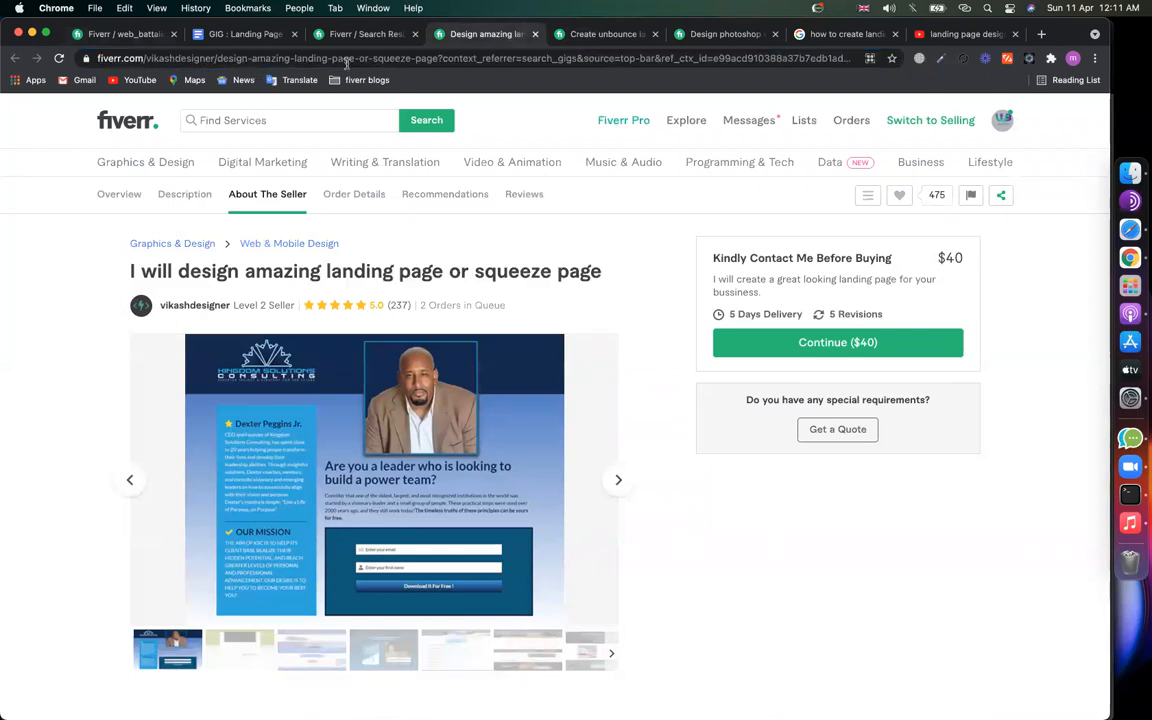
drag(217, 59, 436, 57)
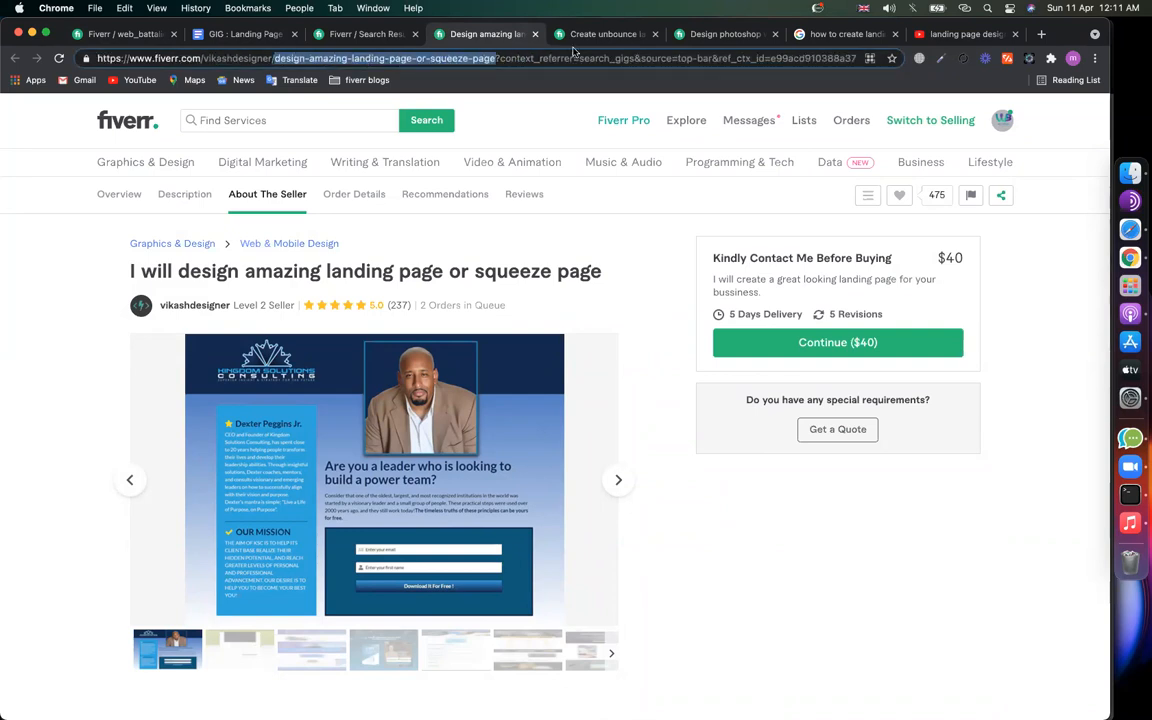
key(ctrl+Tab)
drag(200, 58, 452, 58)
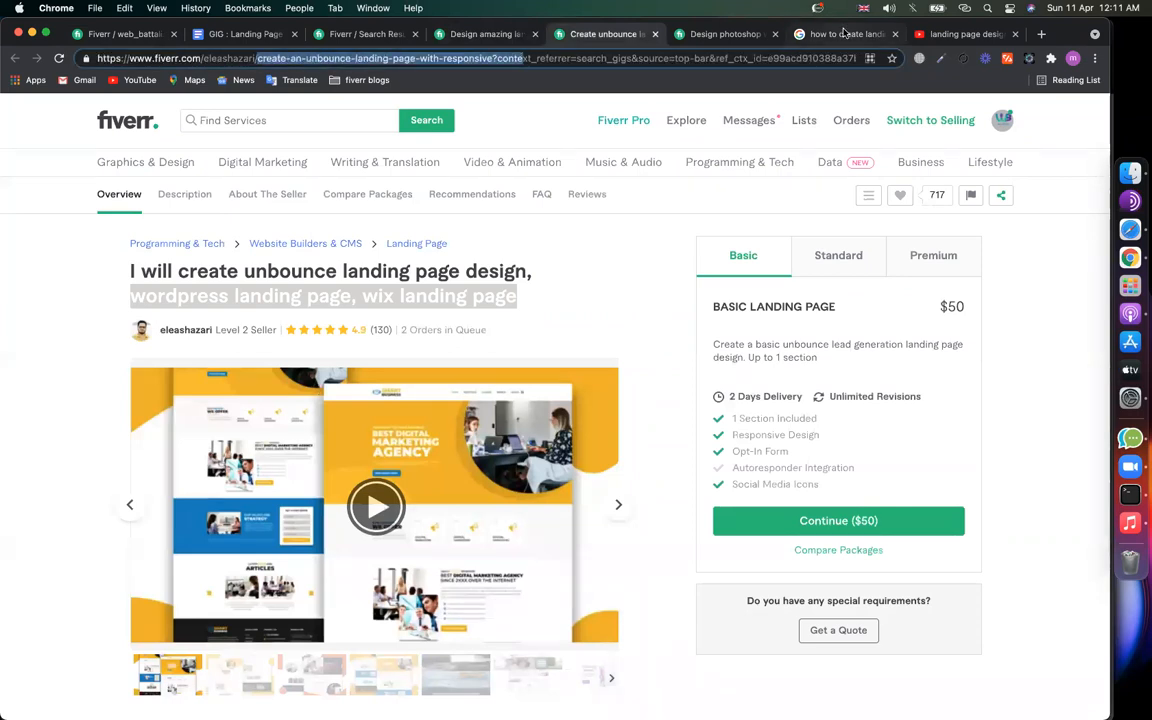
Step: Search Google for 'body building' and scroll through the results
key(ctrl+Tab)
key(ctrl+Tab)
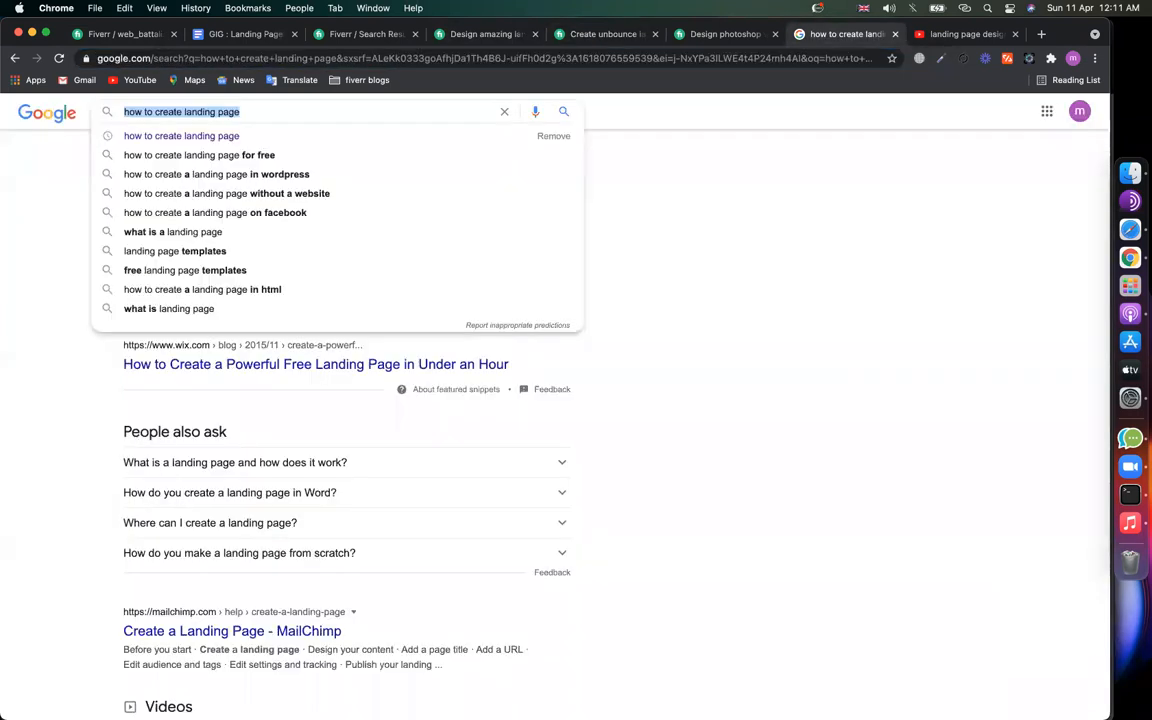
text(body building)
key(Return)
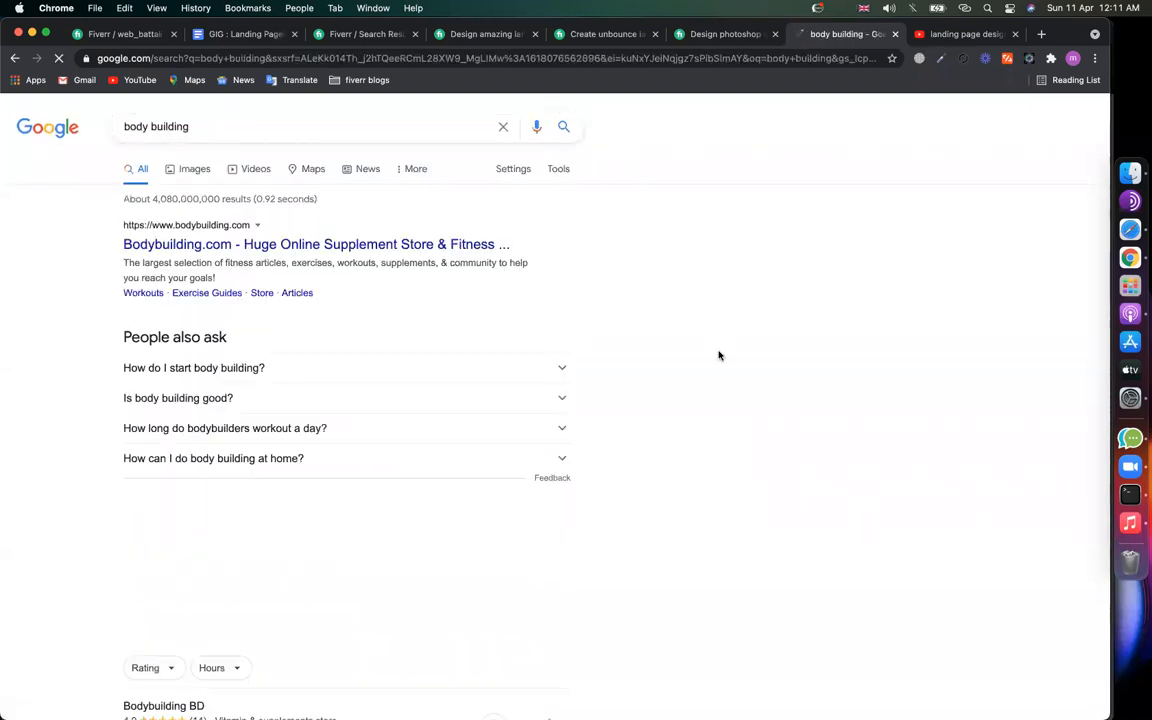
scroll(226, 341, down, 10)
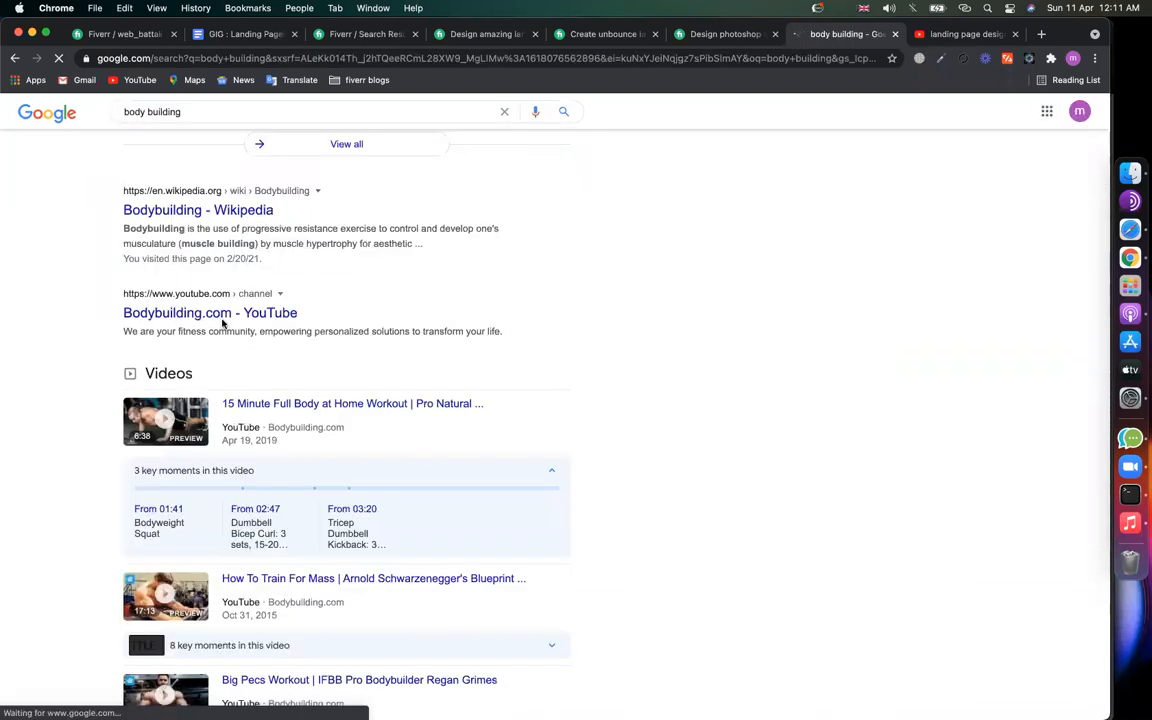
scroll(224, 327, up, 1)
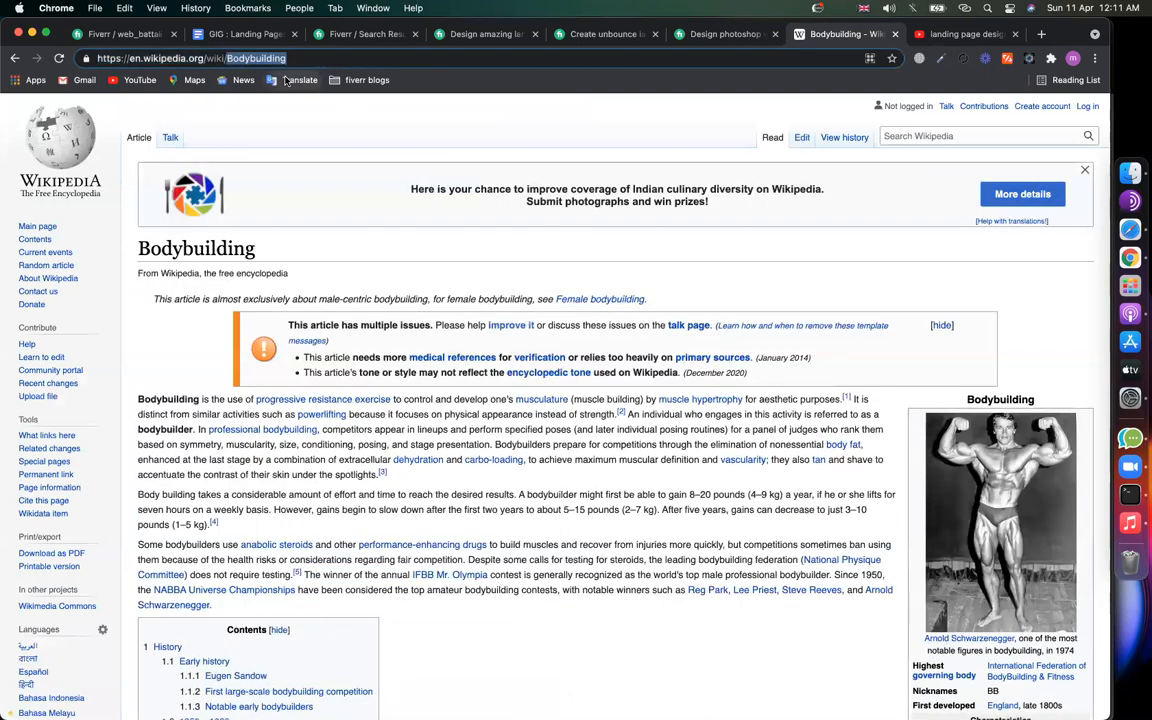
Step: Highlight the squeeze page gig's URL slug, then select 'squeeze page' among the five keyword lines
click(480, 35)
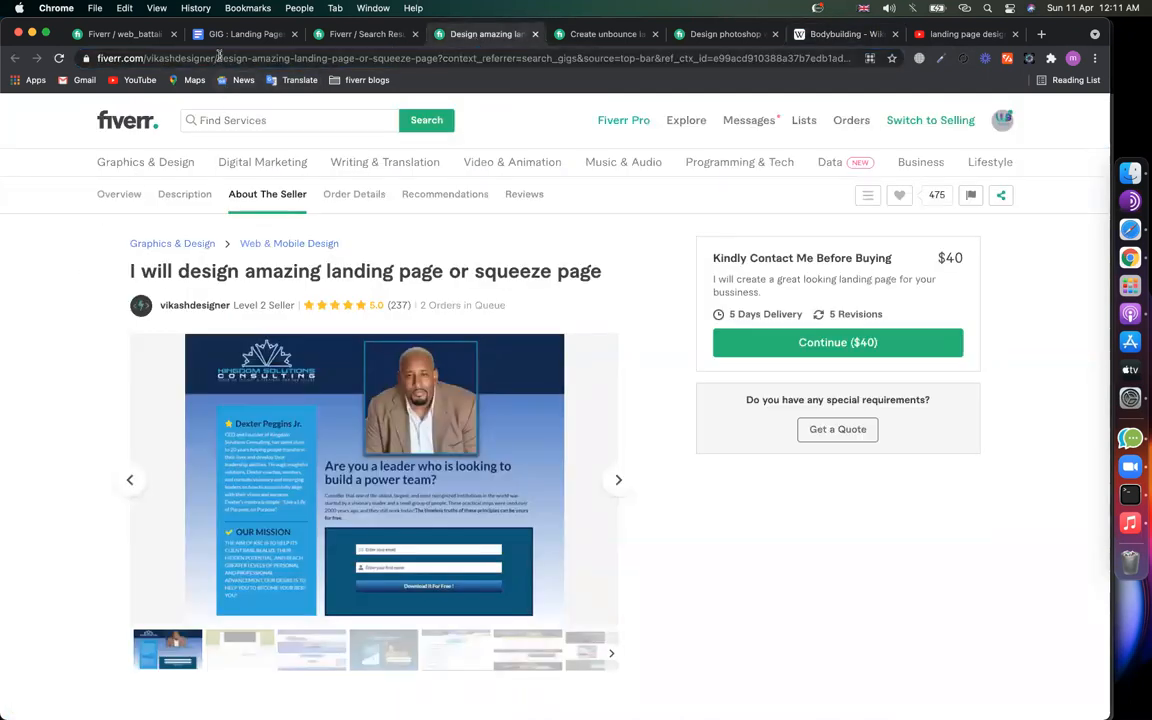
drag(281, 58, 533, 55)
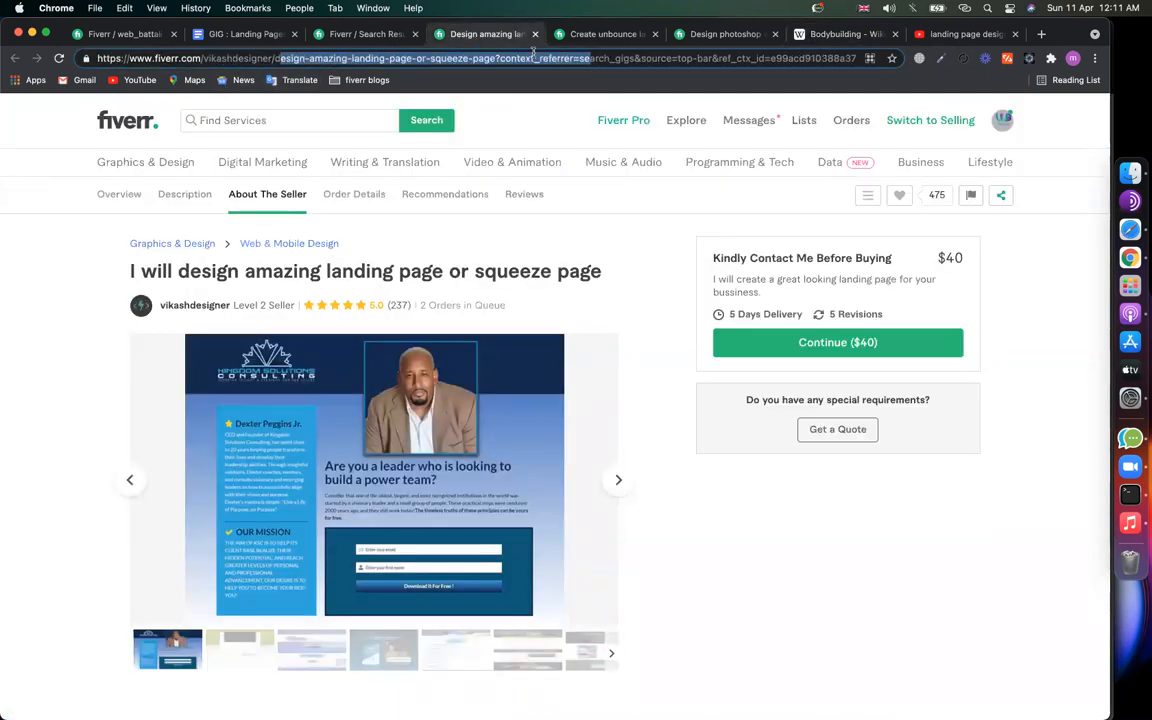
click(245, 34)
drag(316, 323, 412, 376)
click(380, 337)
drag(380, 337, 293, 337)
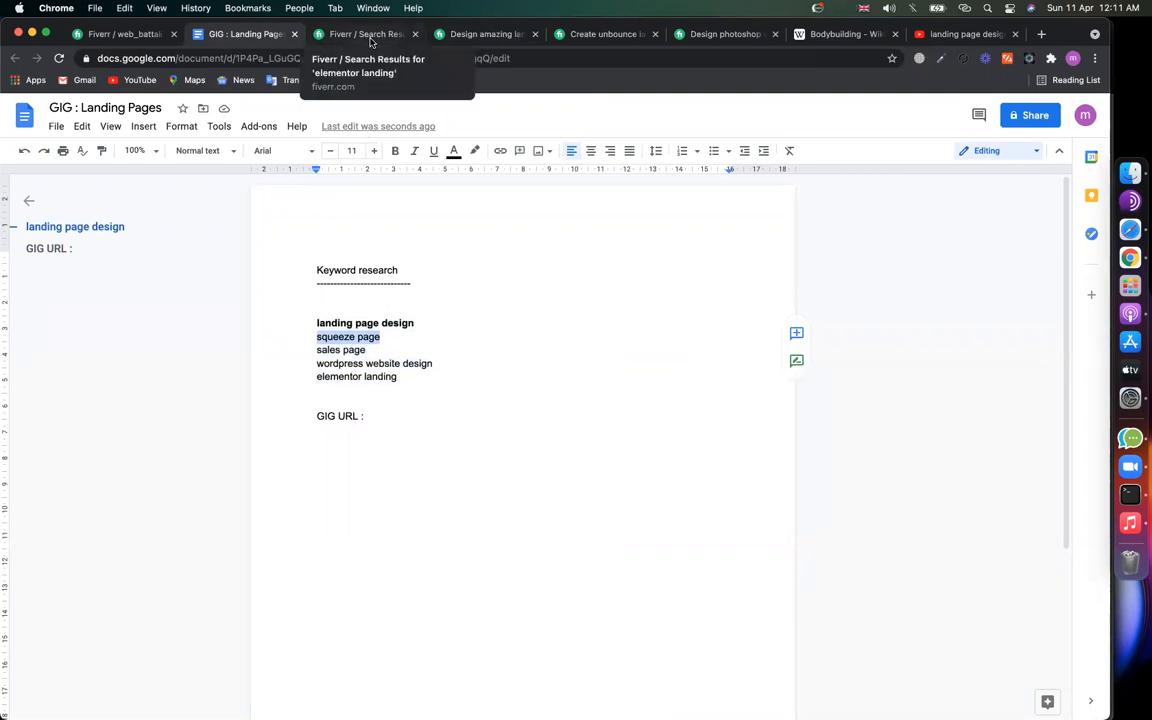
Step: Highlight 'landing-page' in the squeeze gig's address and 'unbounce landing page' in the unbounce gig's
click(494, 38)
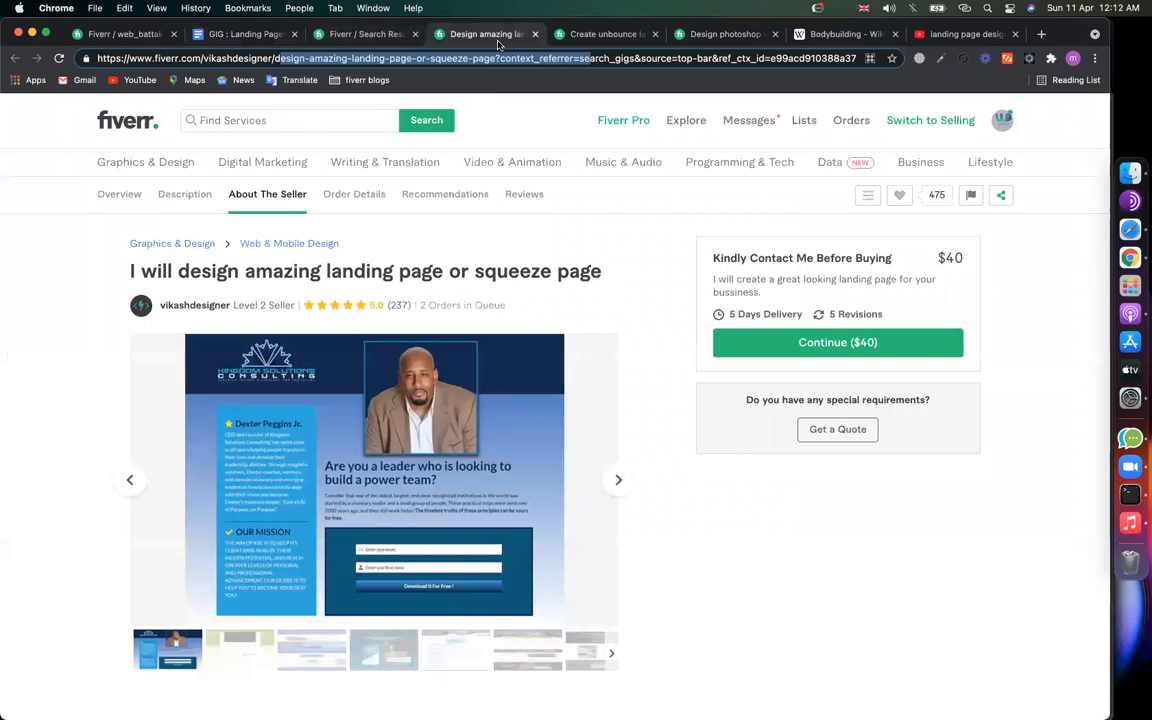
click(283, 58)
drag(352, 58, 493, 60)
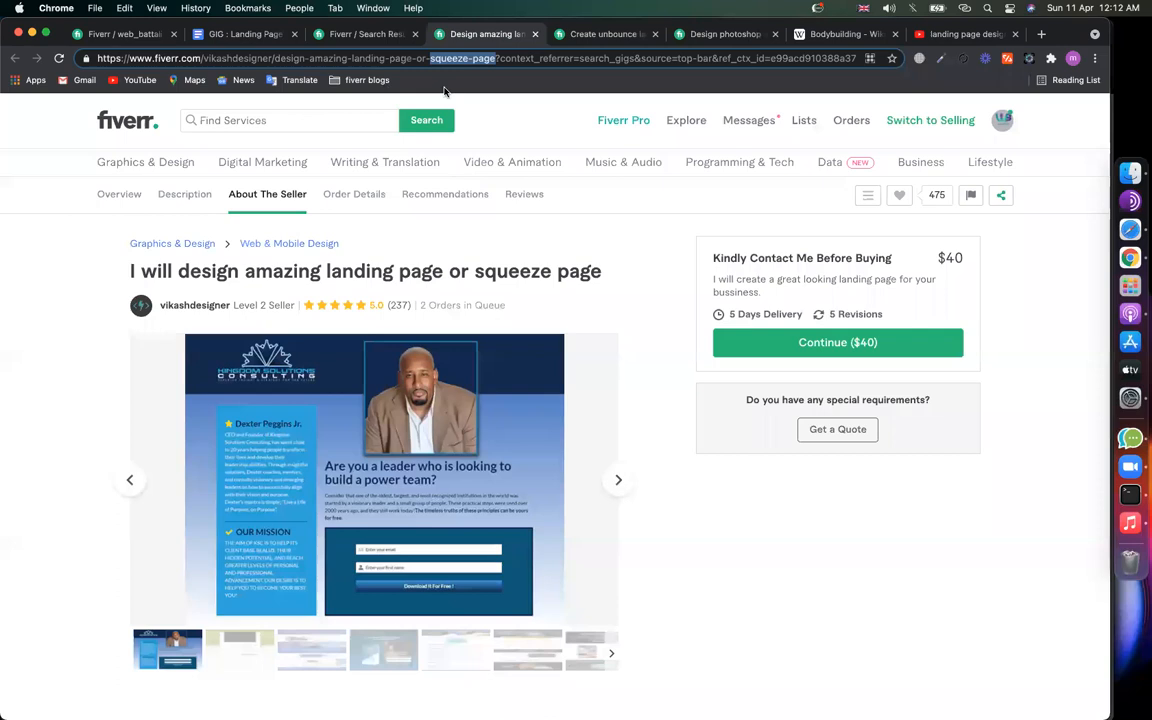
key(ctrl+Tab)
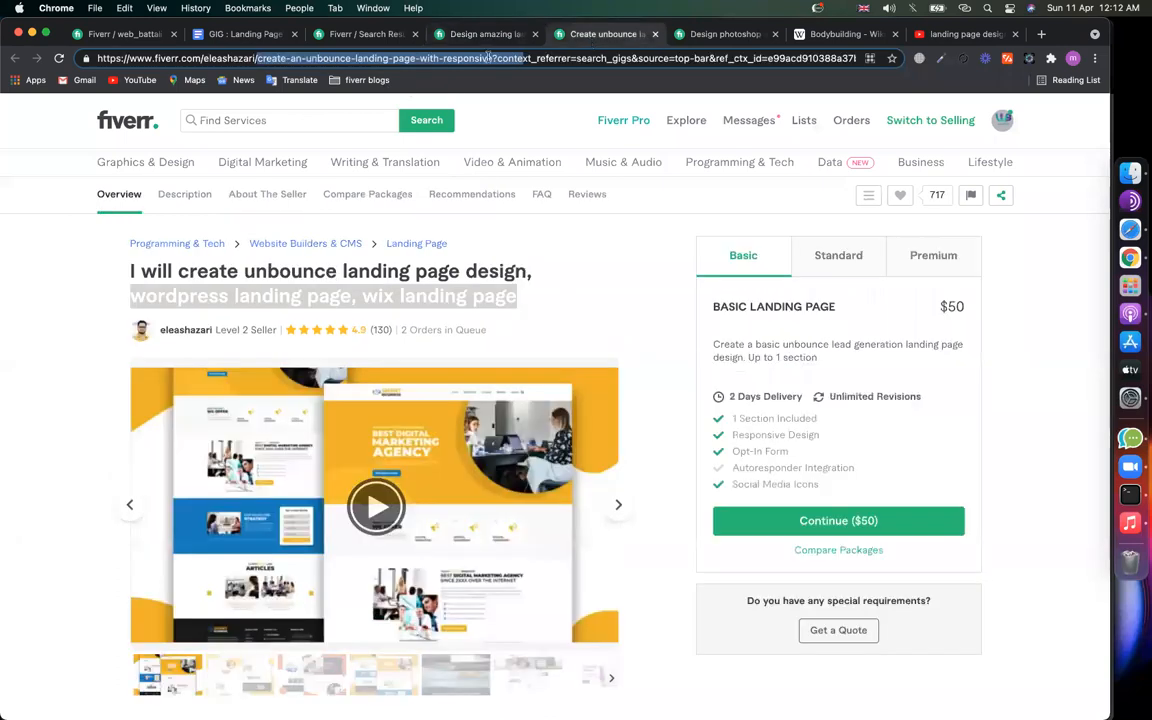
double_click(330, 58)
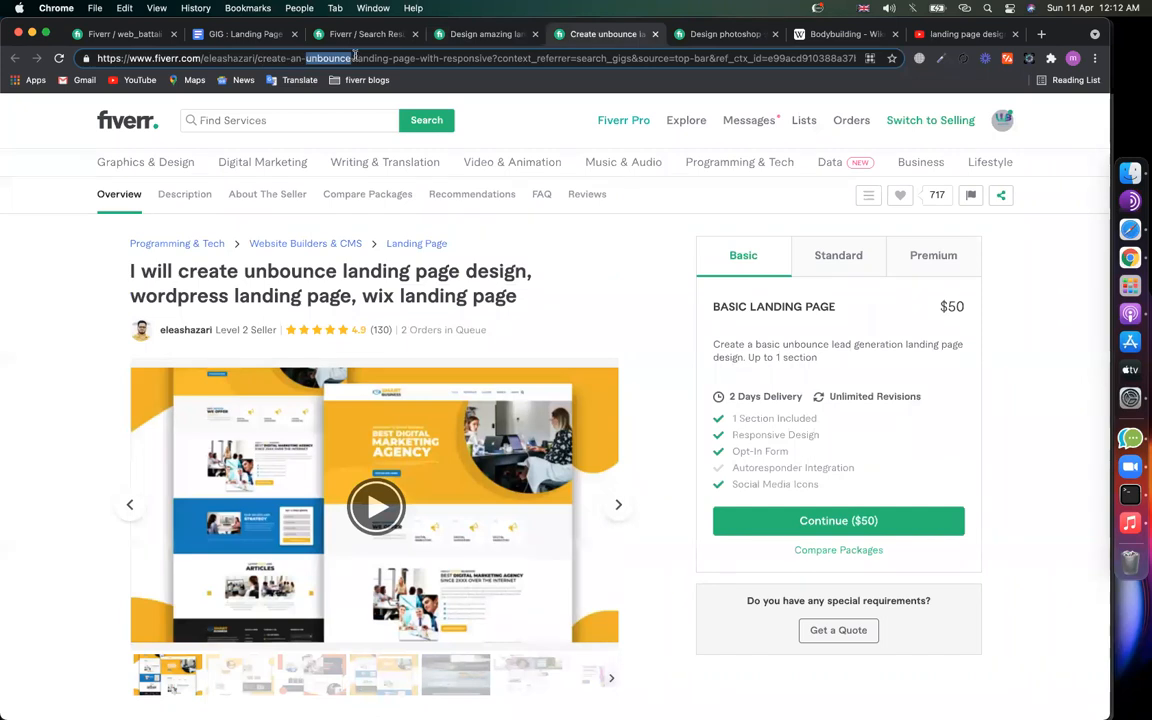
drag(355, 58, 414, 58)
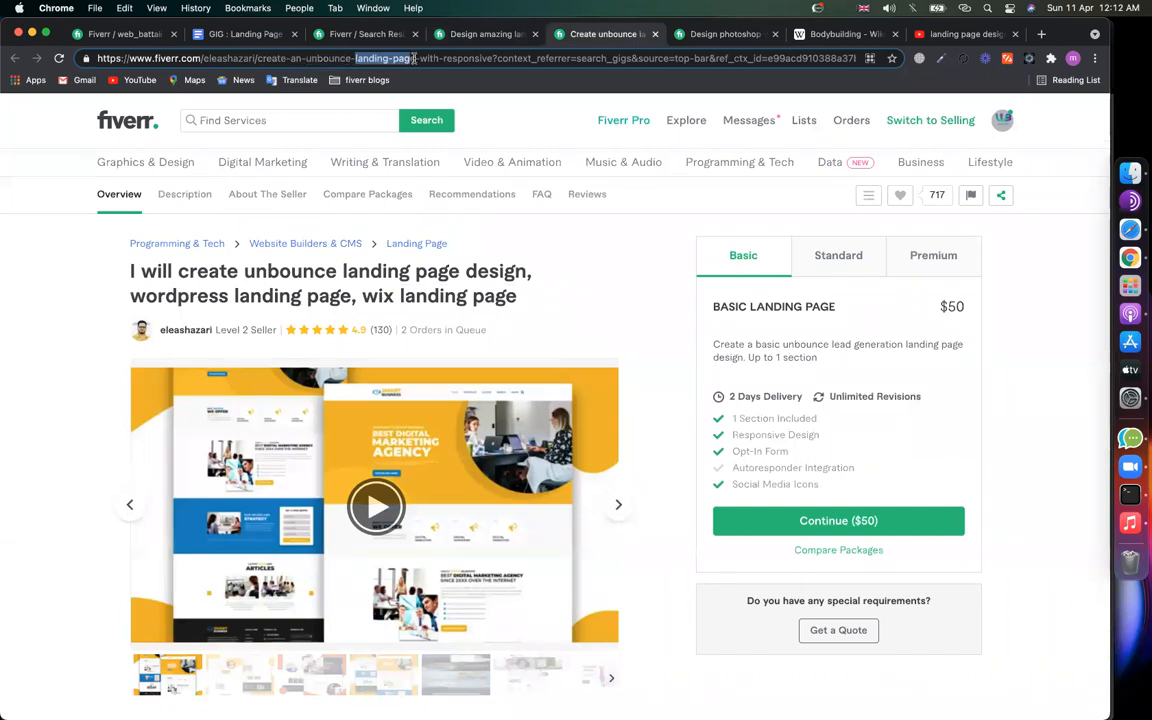
Step: Highlight the photoshop web template gig's URL keywords, then go to the landing page design keyword
click(727, 35)
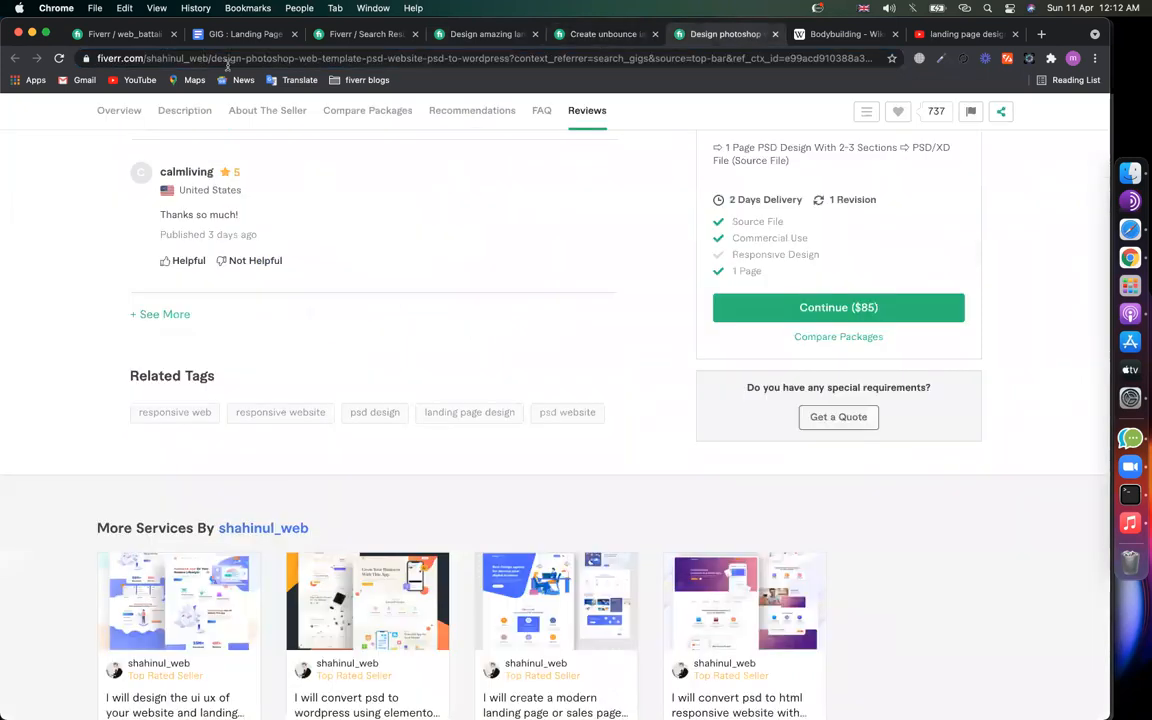
drag(217, 58, 566, 57)
click(421, 59)
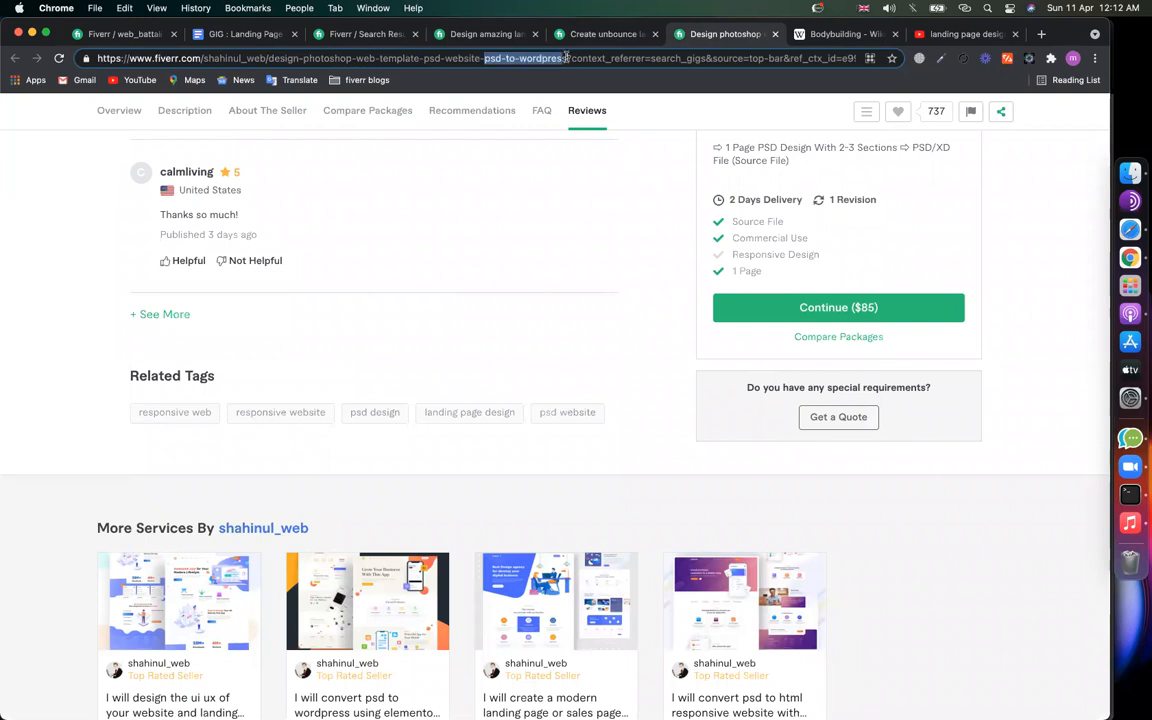
click(240, 34)
click(401, 321)
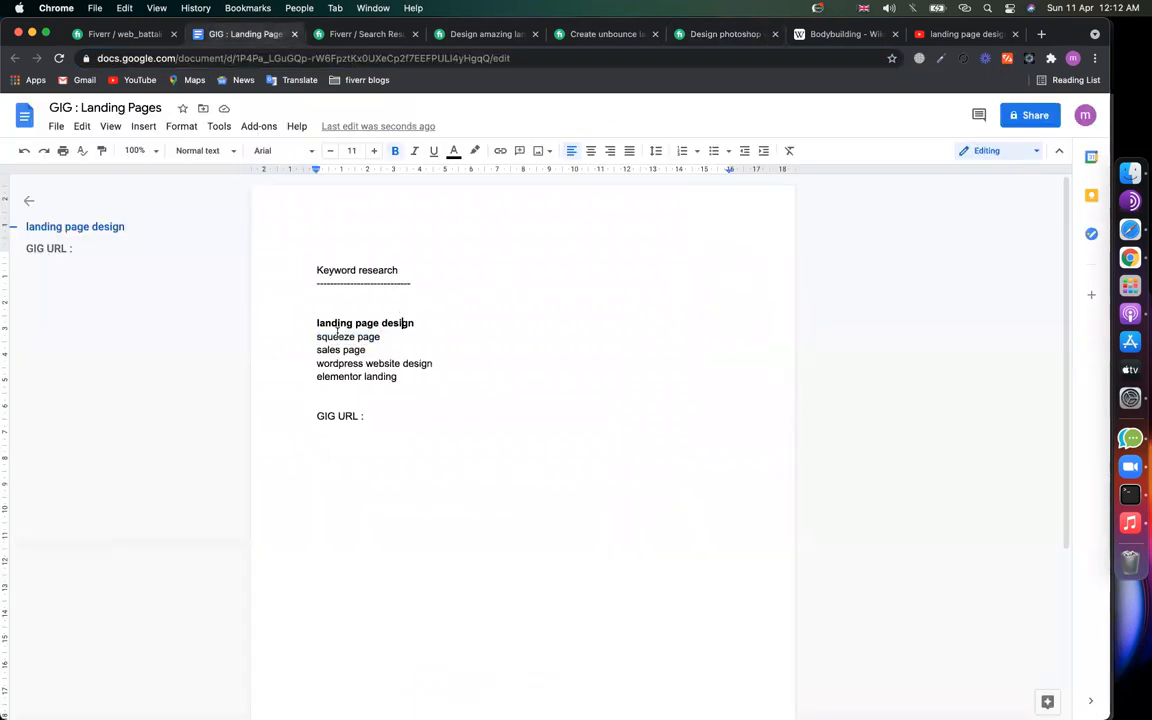
Step: Paste the five keyword lines from the notes into the Gig Title field
drag(397, 377, 312, 322)
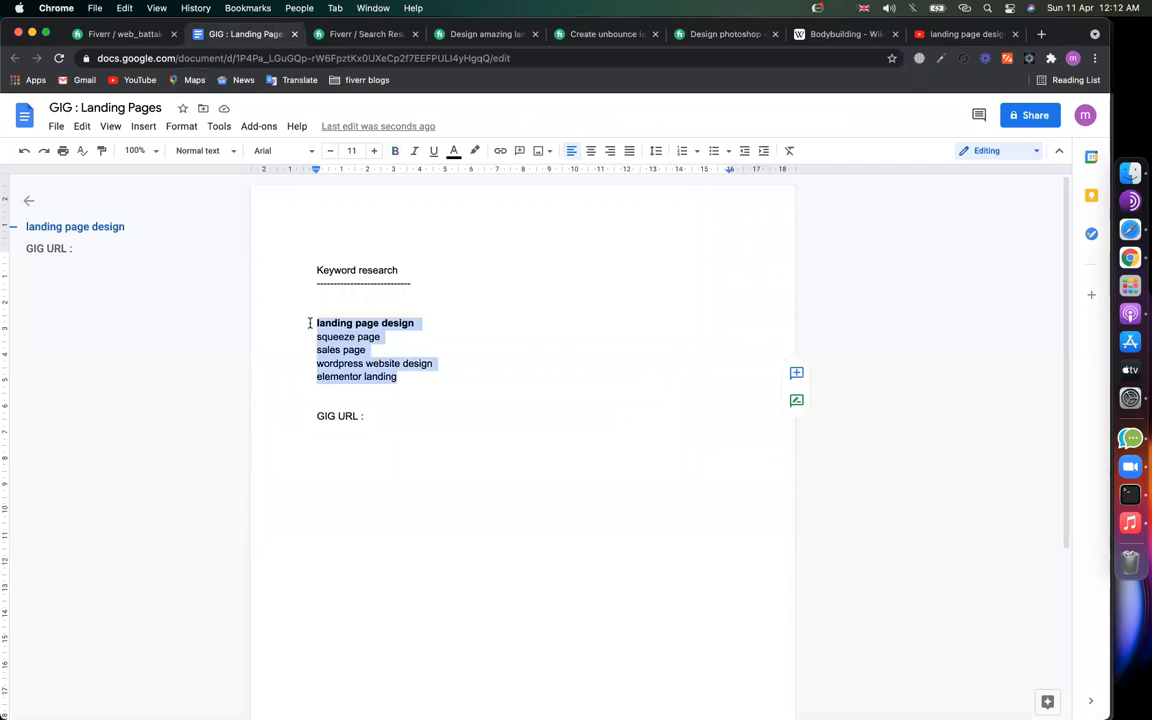
click(128, 36)
click(409, 302)
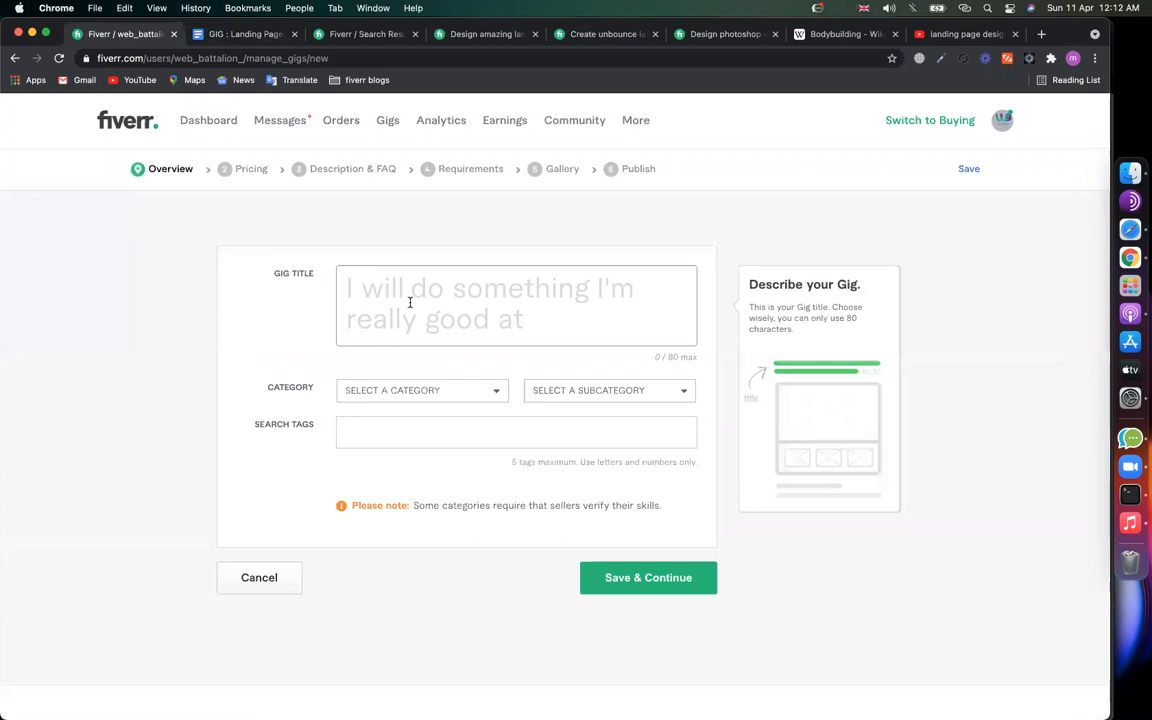
drag(254, 58, 366, 59)
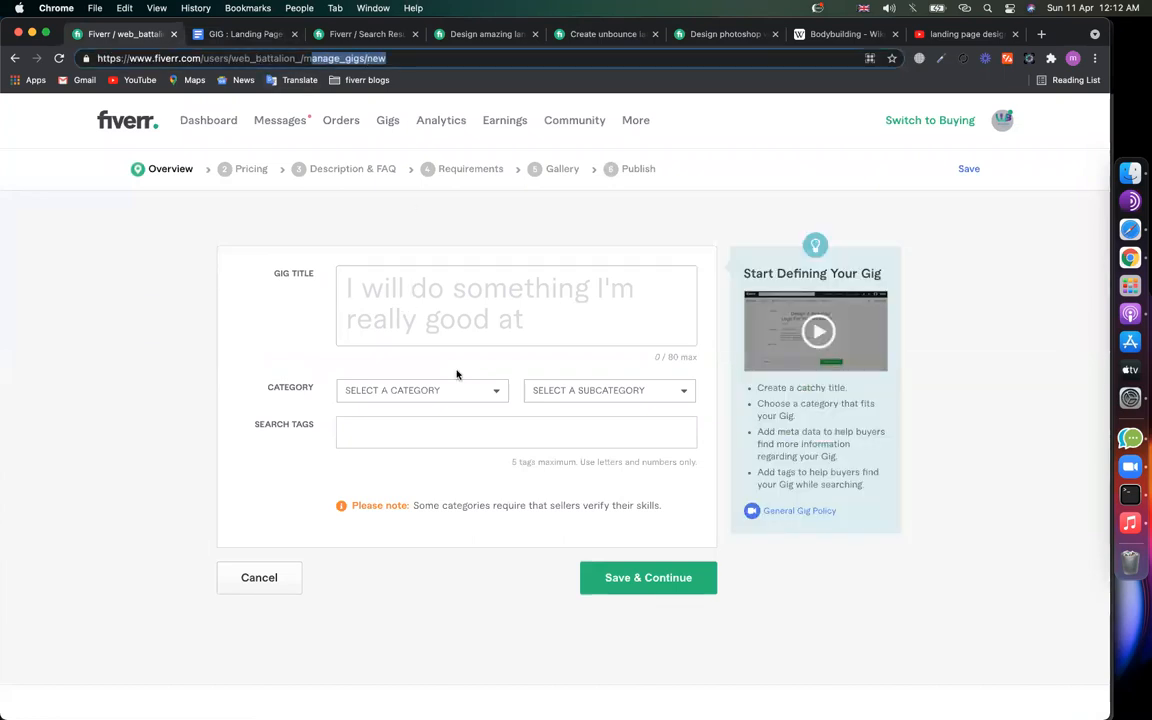
click(419, 318)
key(super+v)
Step: Join the title onto one line and replace the repeated 'design' with 'landing'
scroll(424, 300, up, 5)
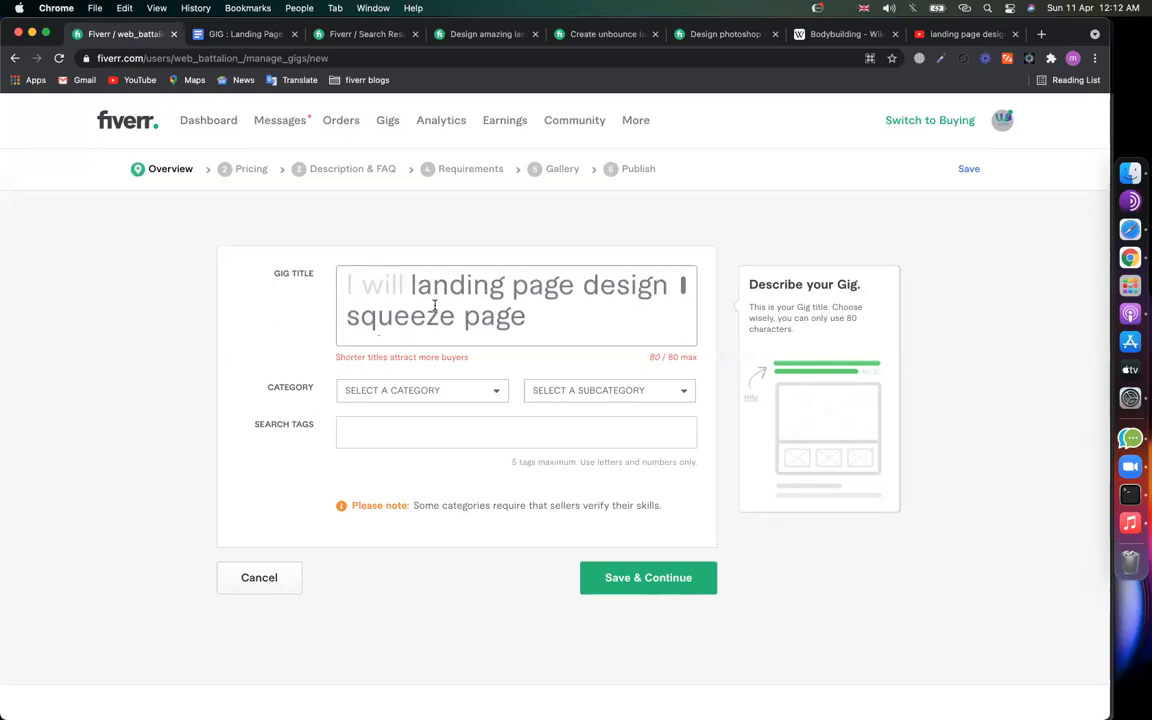
scroll(434, 304, down, 2)
scroll(347, 294, up, 2)
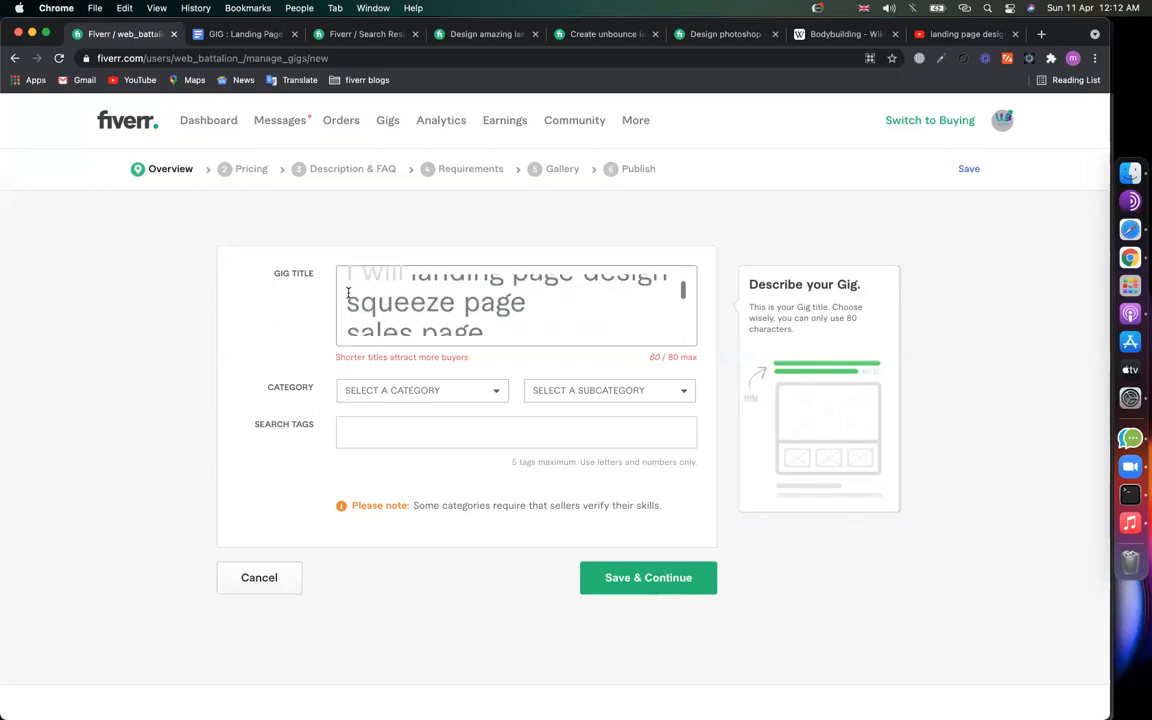
key(BackSpace)
scroll(371, 300, down, 3)
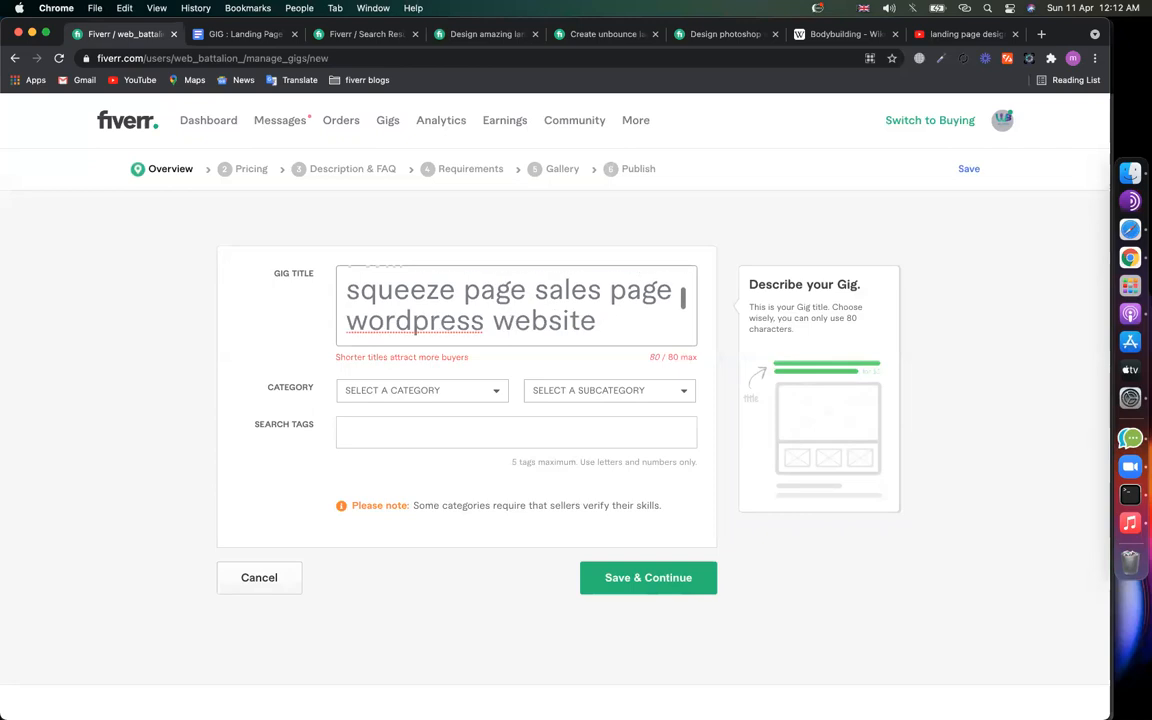
click(347, 309)
key(BackSpace)
scroll(377, 311, down, 1)
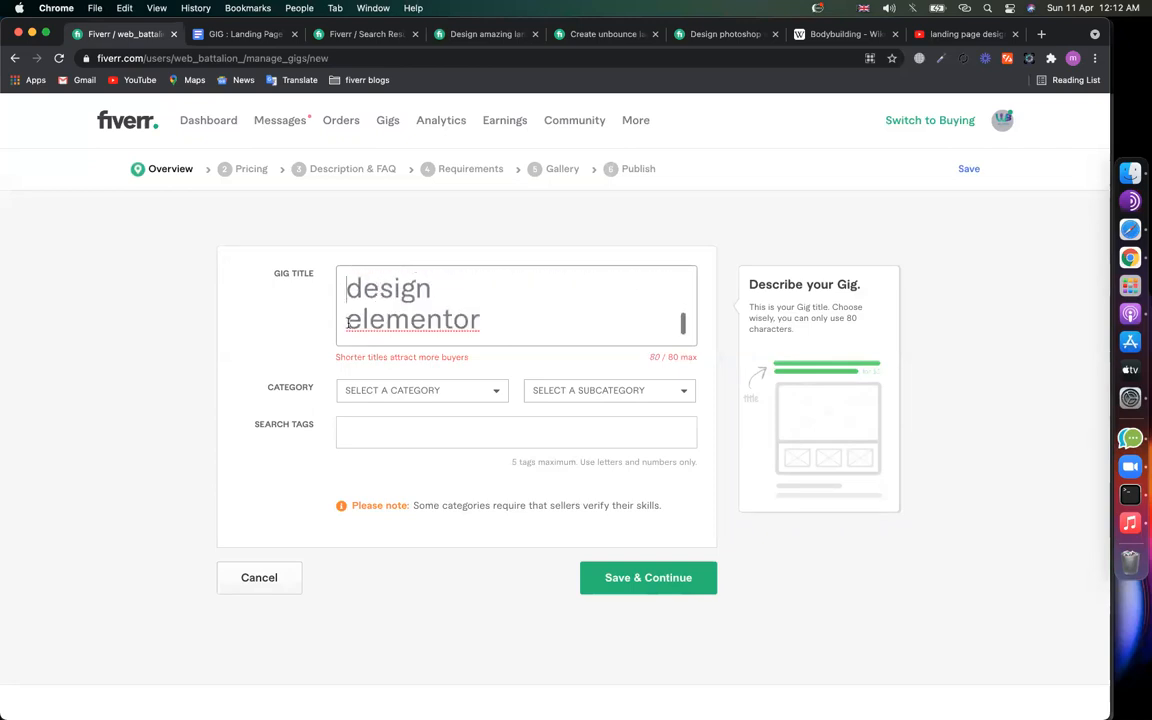
click(349, 320)
key(BackSpace)
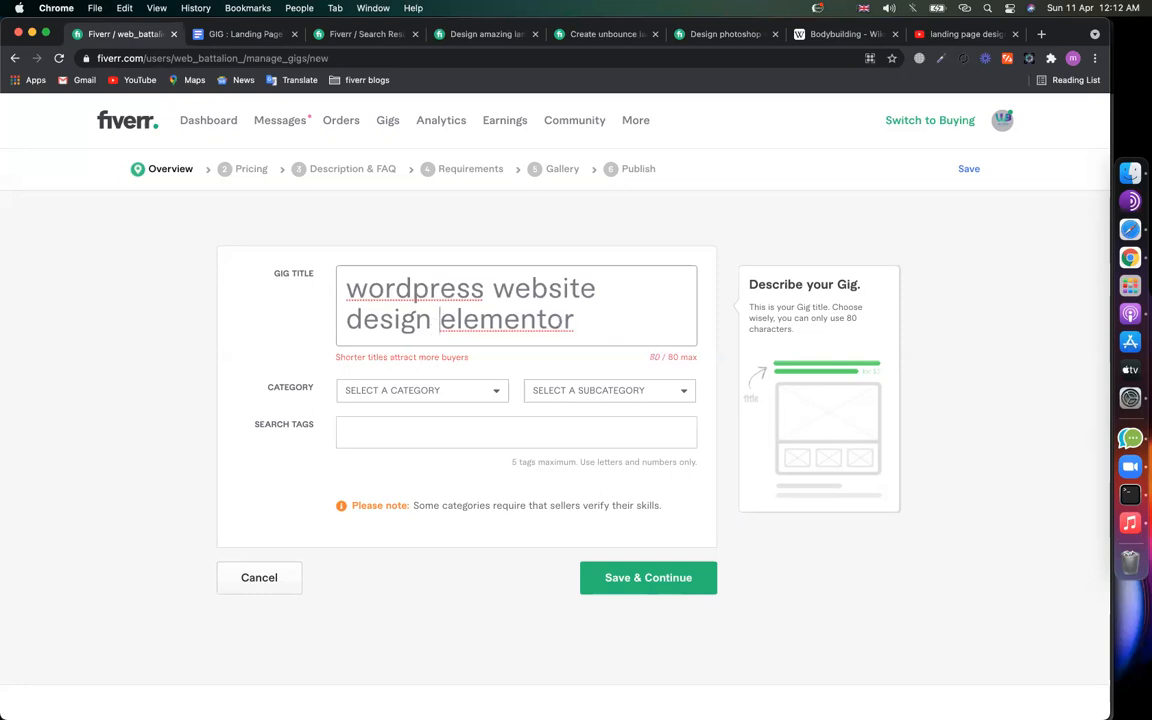
scroll(586, 321, down, 2)
double_click(388, 297)
key(BackSpace)
key(BackSpace)
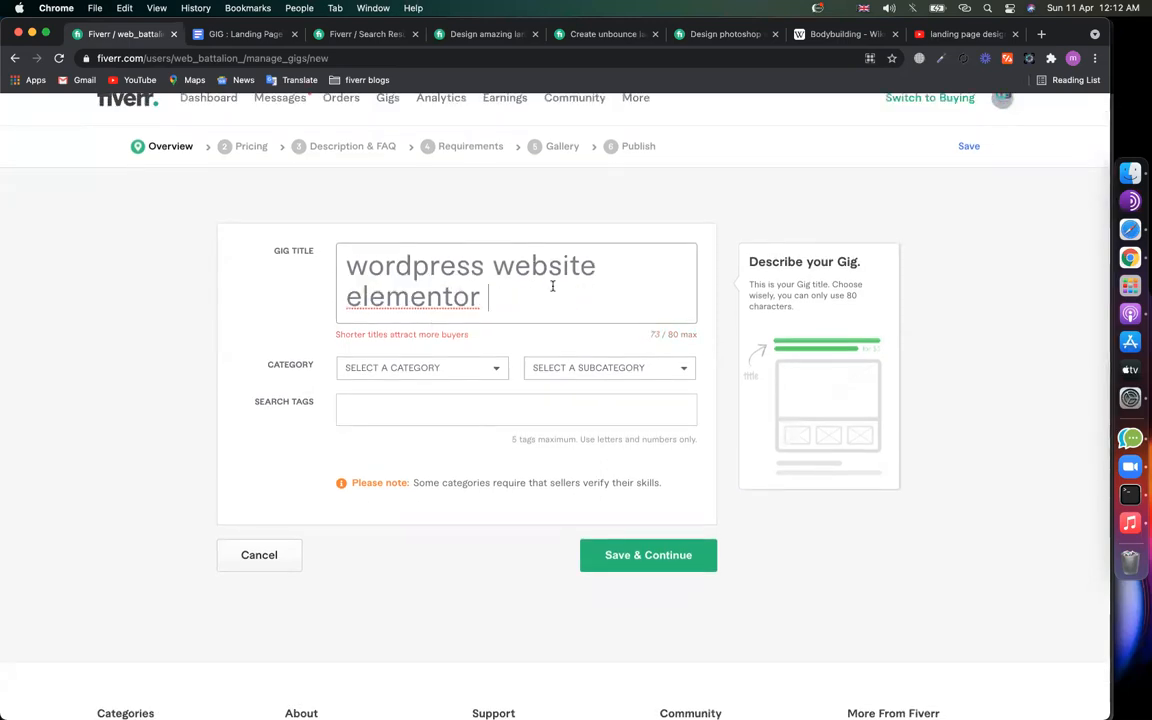
text(landing)
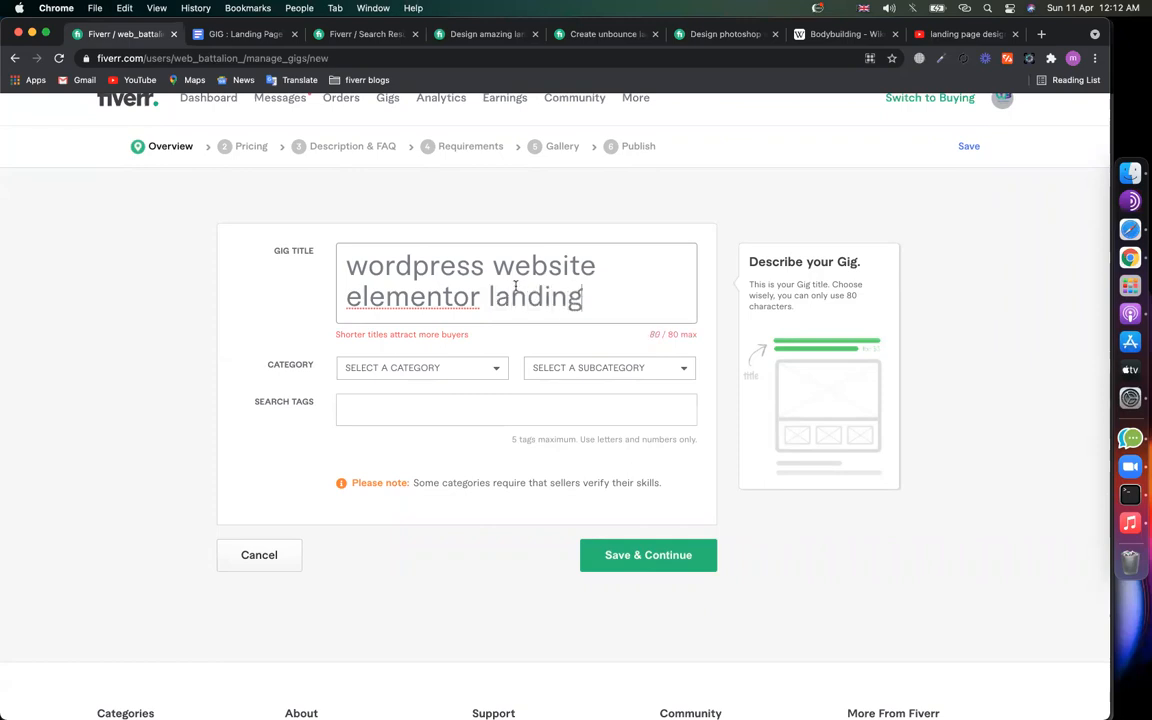
scroll(411, 283, up, 2)
scroll(480, 280, down, 1)
scroll(557, 273, up, 1)
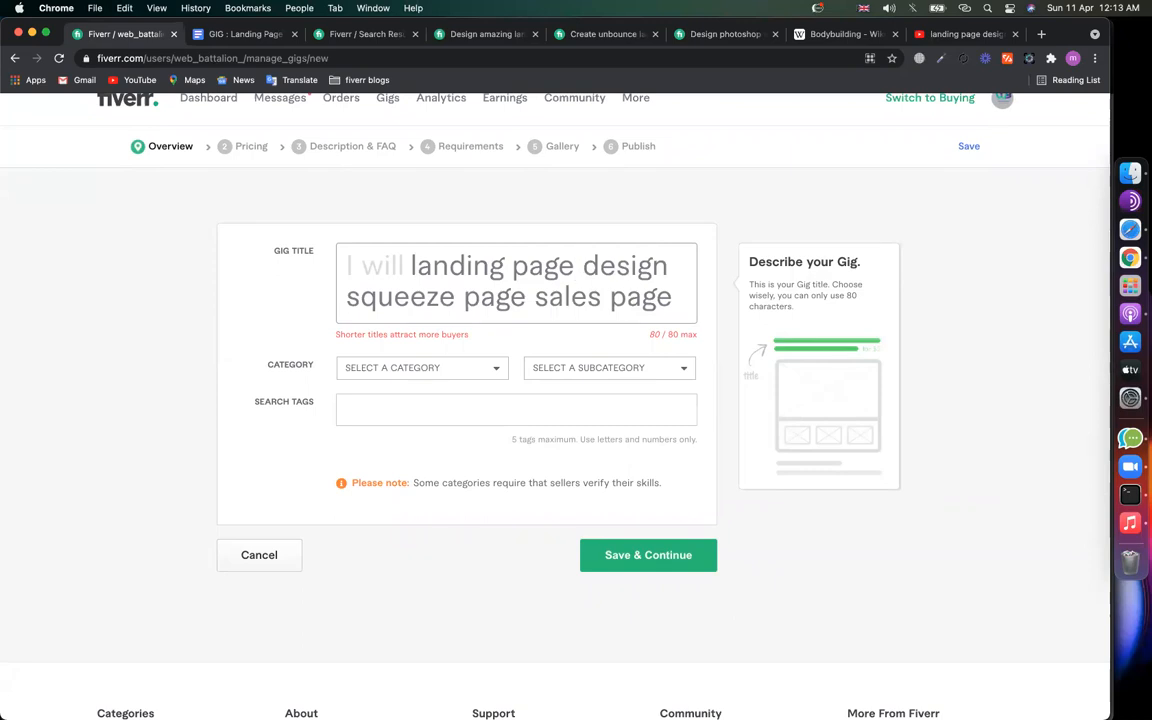
scroll(430, 266, down, 3)
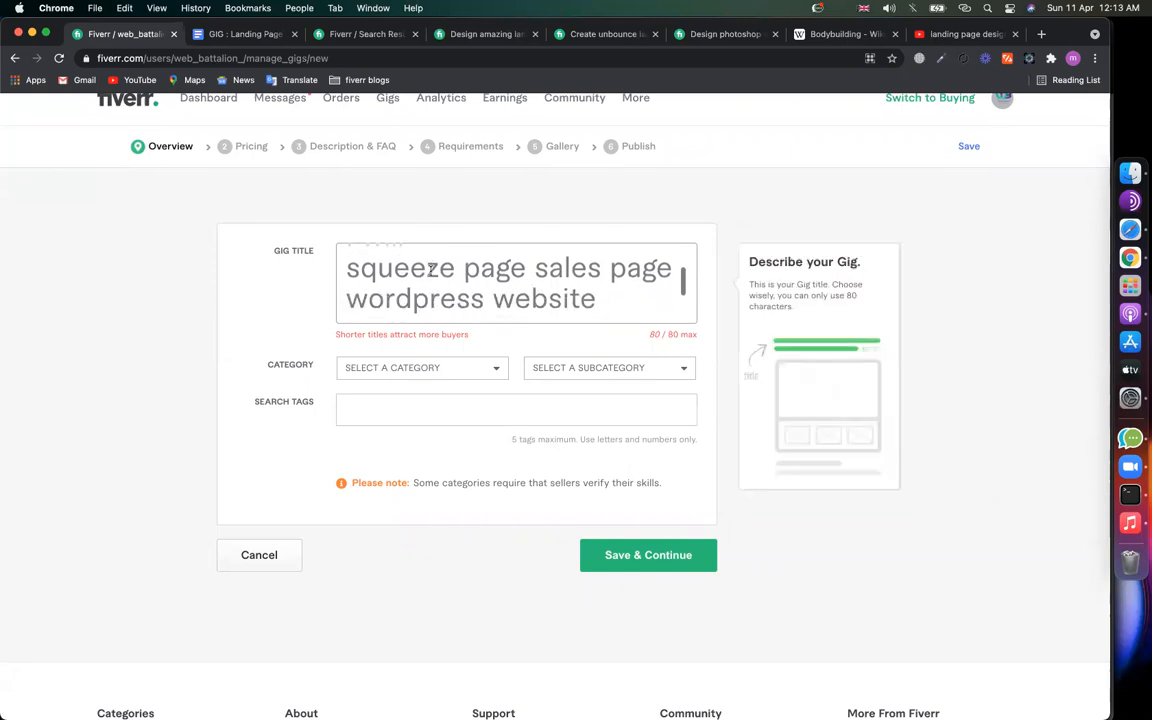
scroll(430, 270, down, 3)
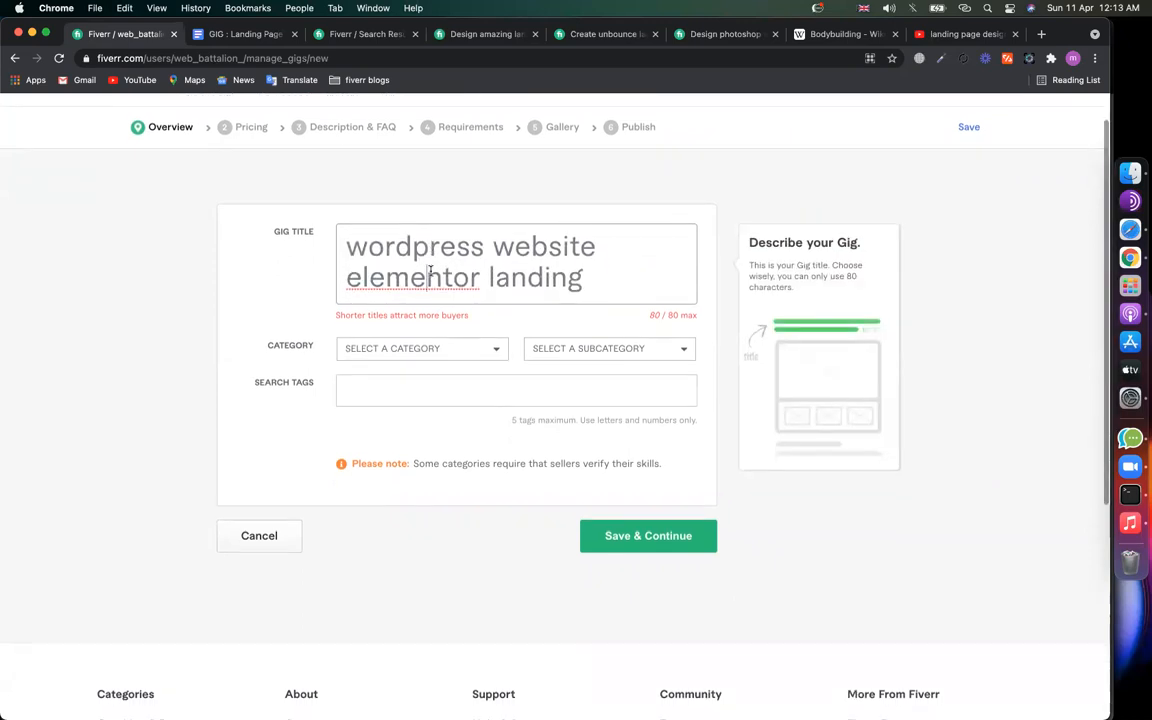
Step: Copy the title after 'GIG URL :' in the notes as one line and paste it back as the gig title
key(super+a)
key(super+c)
click(240, 34)
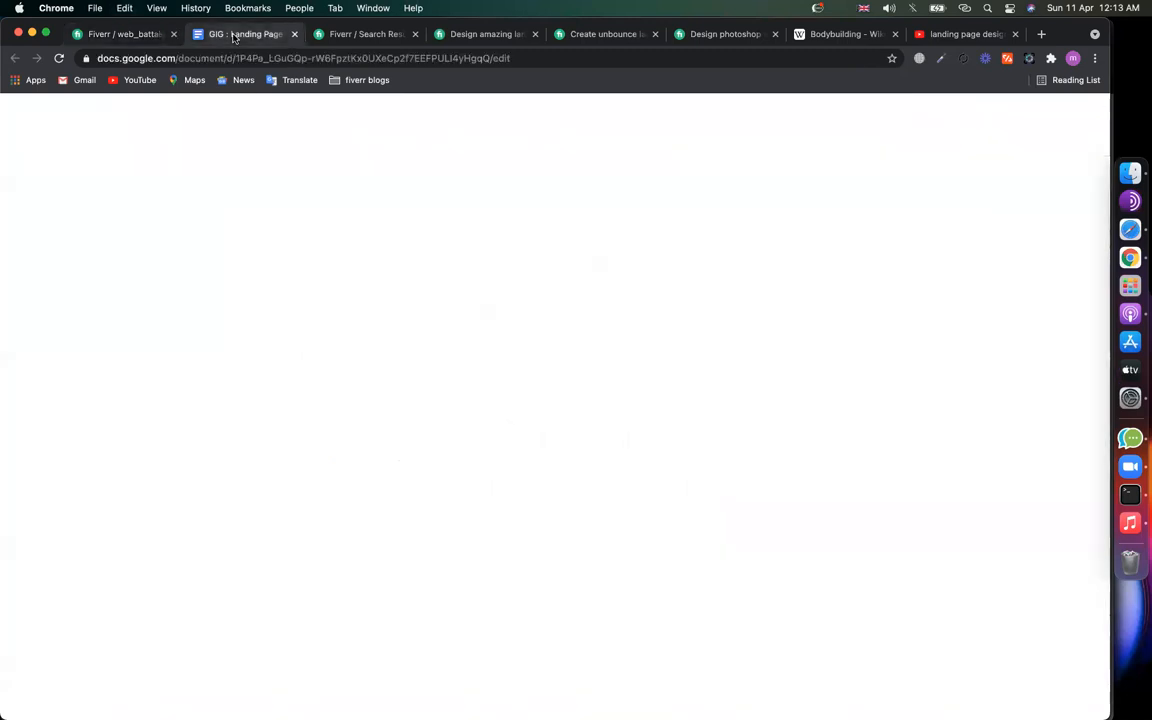
click(414, 416)
text(landing page design squeeze page sales page wordpress website elementor landing)
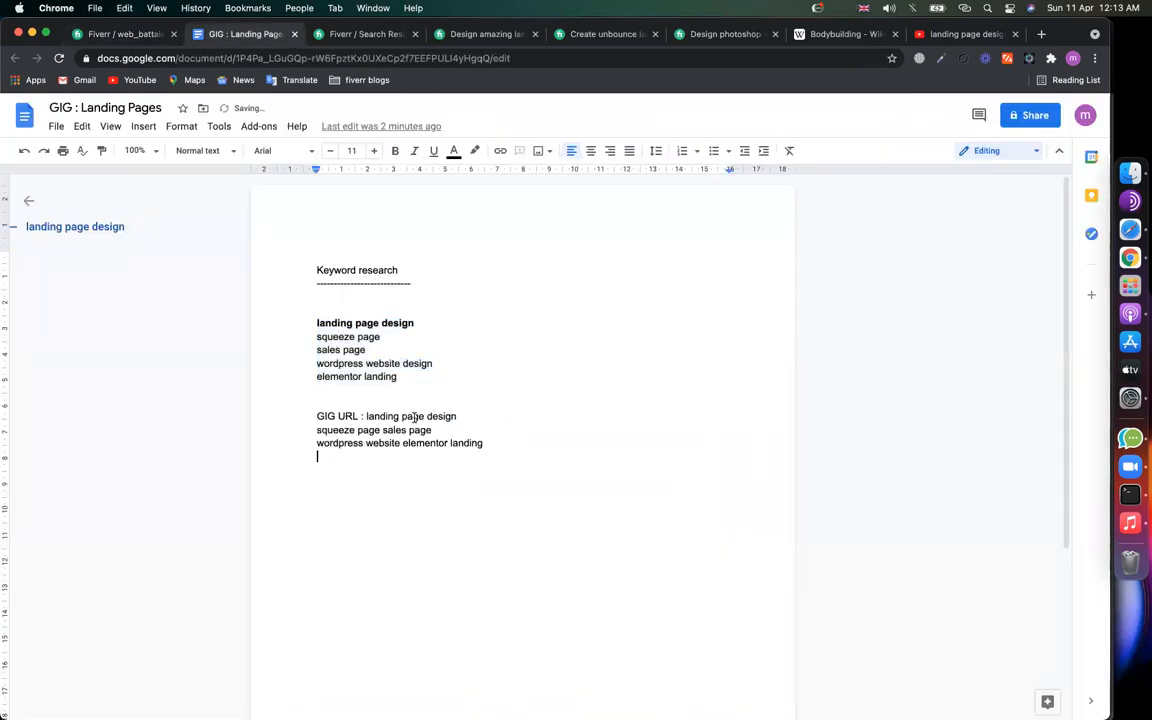
key(Return)
click(311, 434)
key(BackSpace)
key(BackSpace)
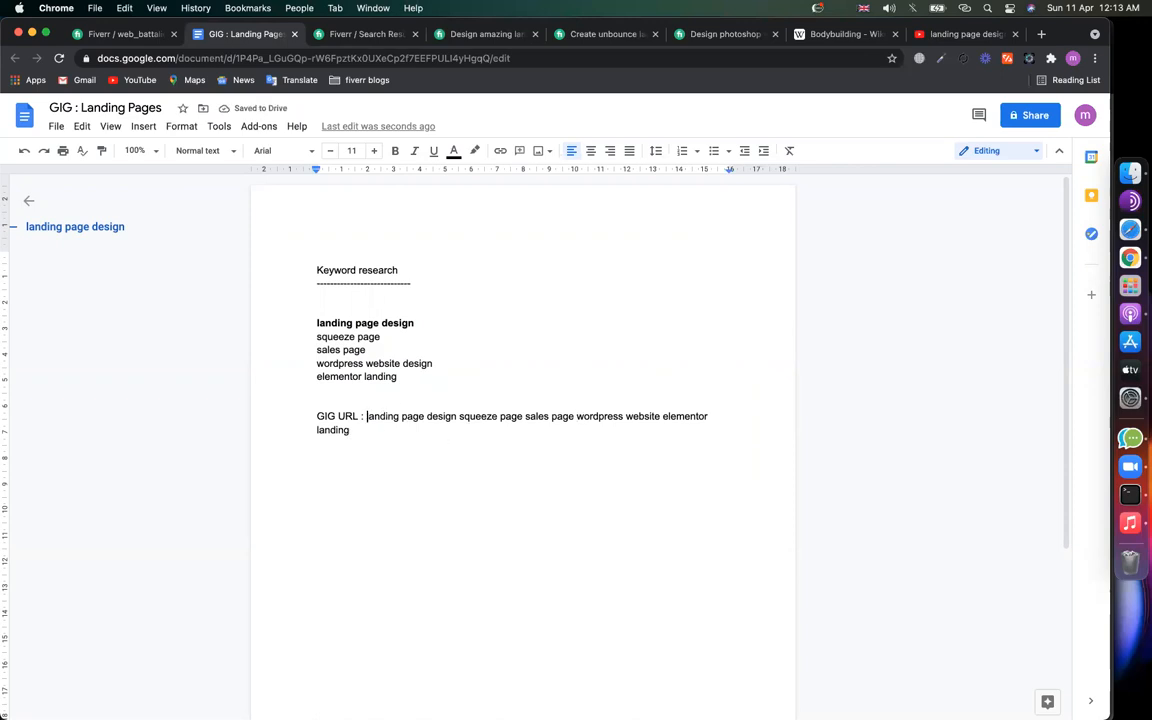
key(shift+Down)
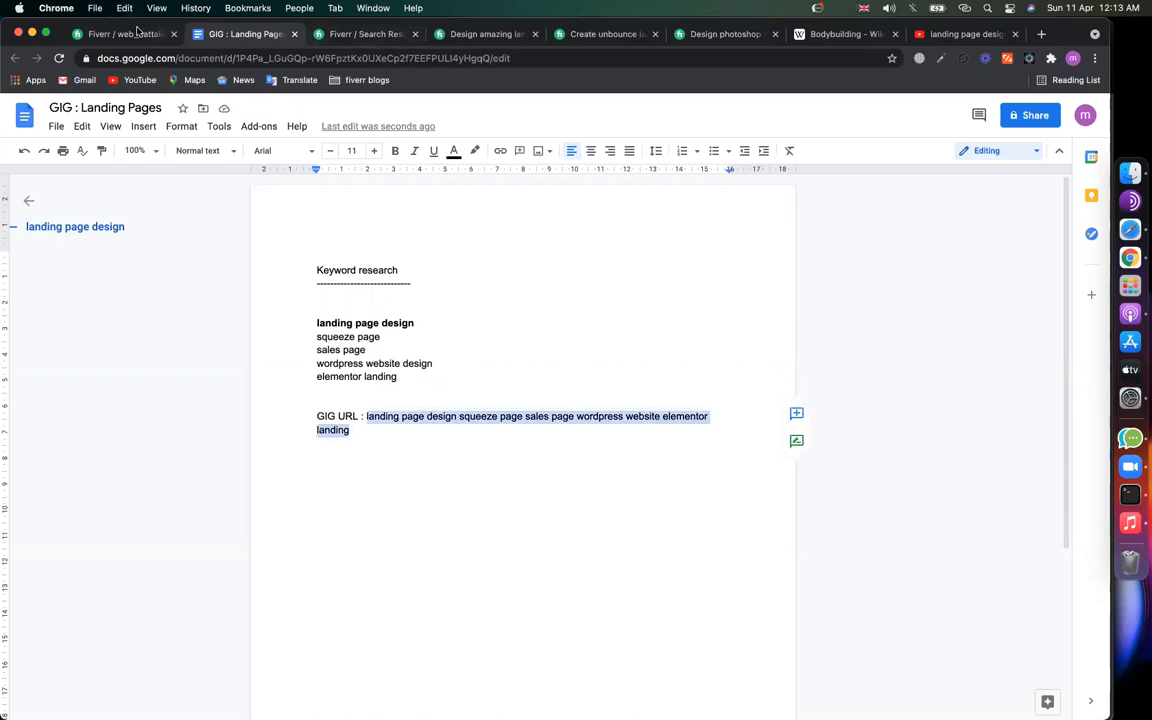
click(120, 34)
key(super+v)
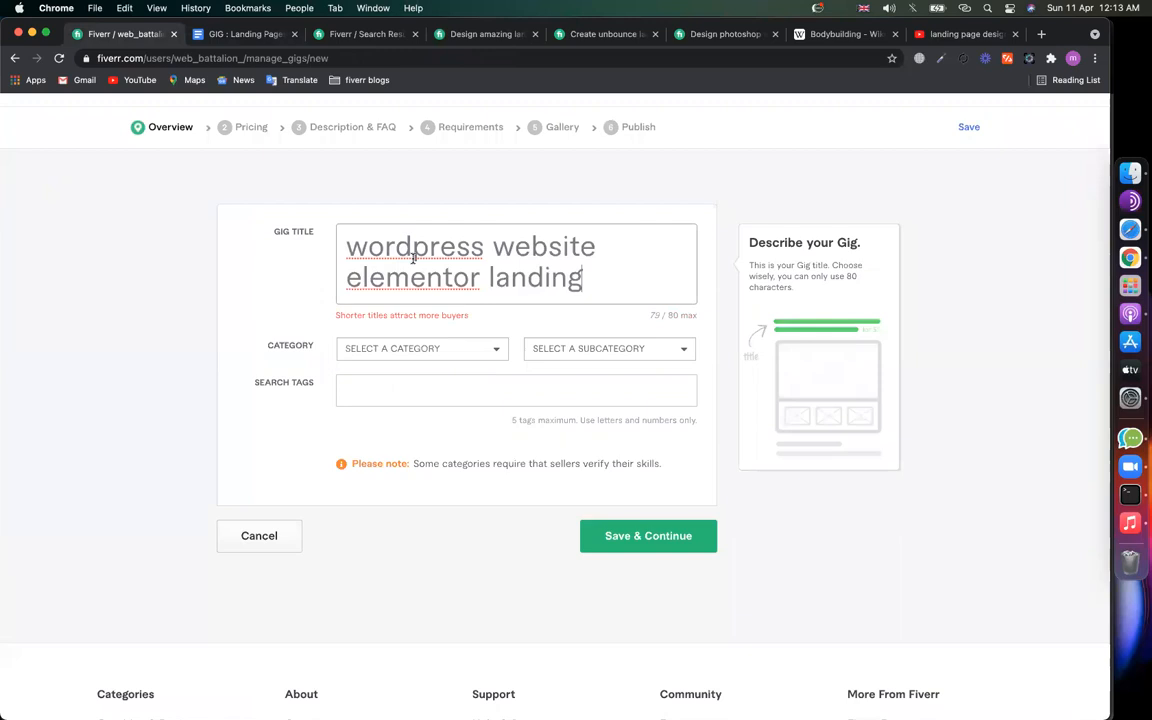
click(215, 365)
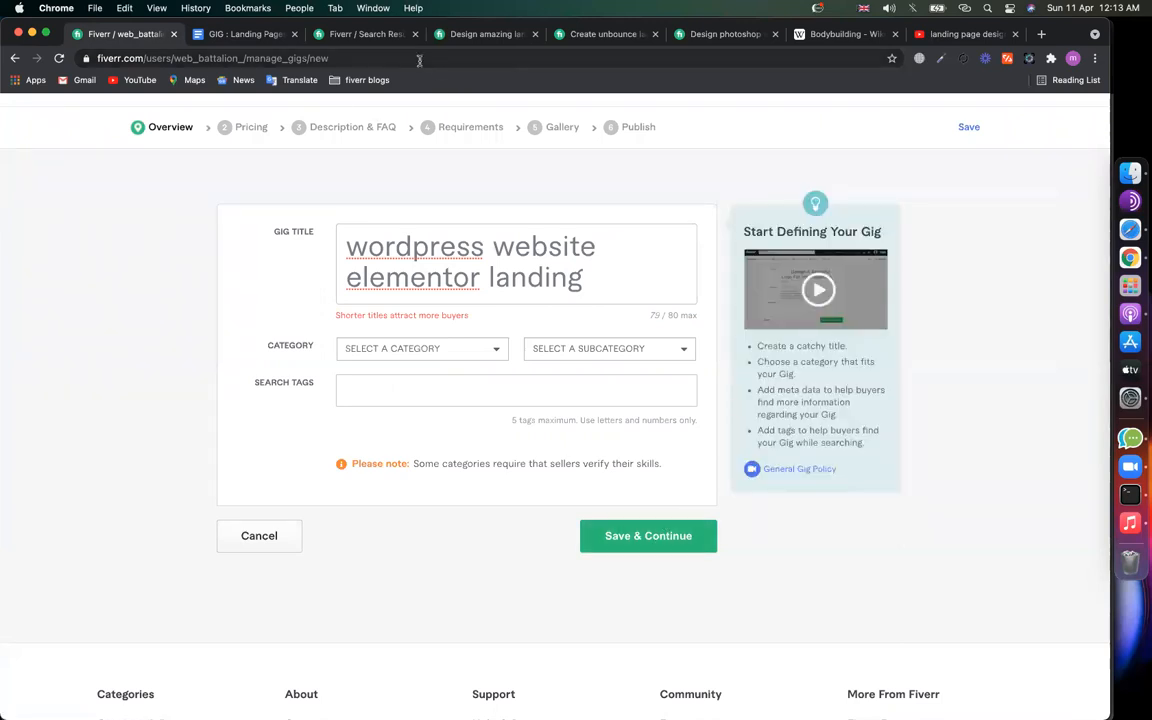
Step: Open the category list and compare the amazing landing page and unbounce competitor gigs
click(410, 349)
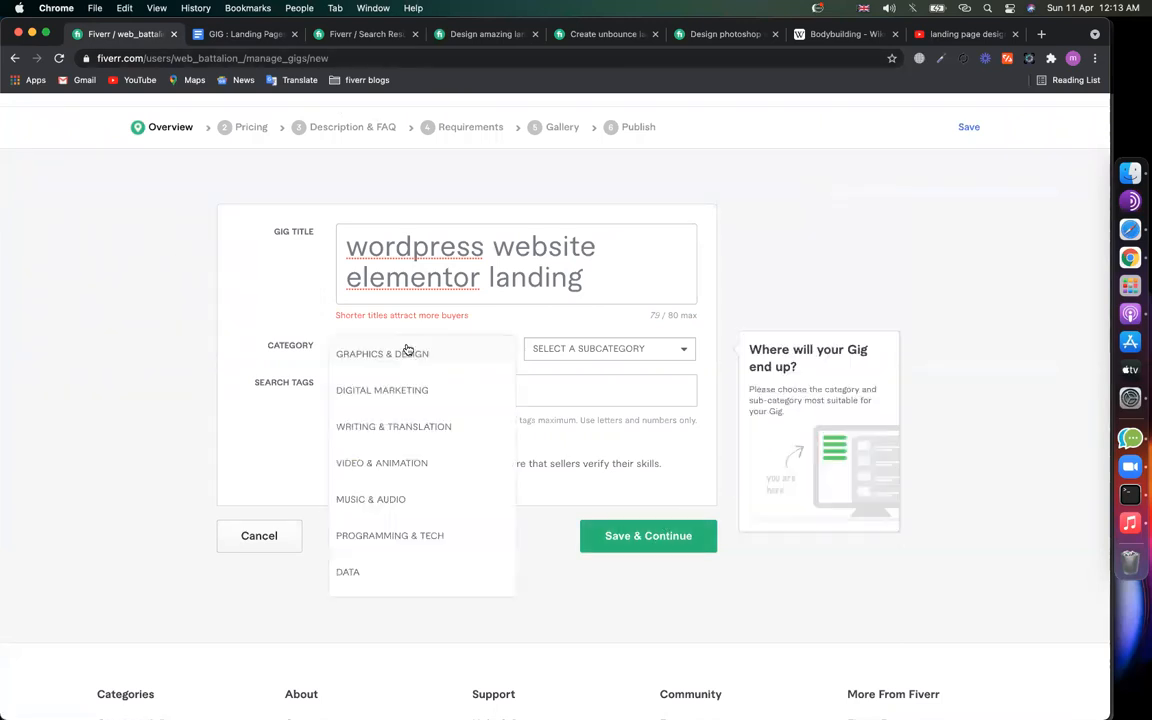
click(497, 36)
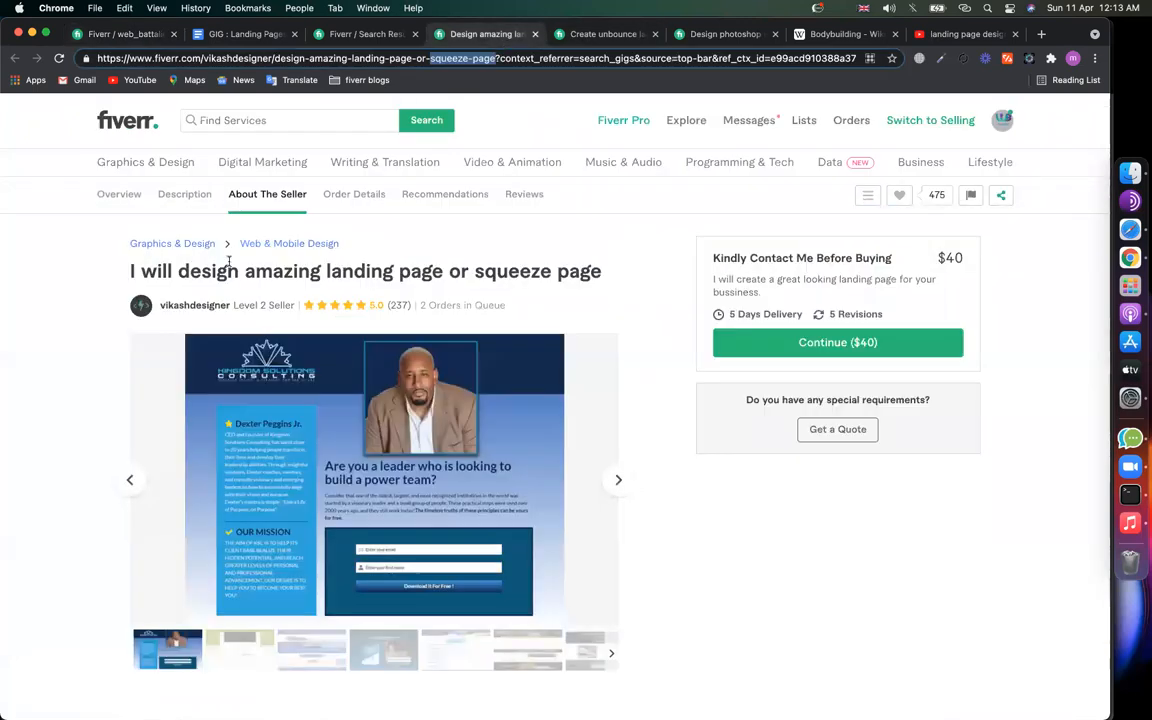
click(588, 40)
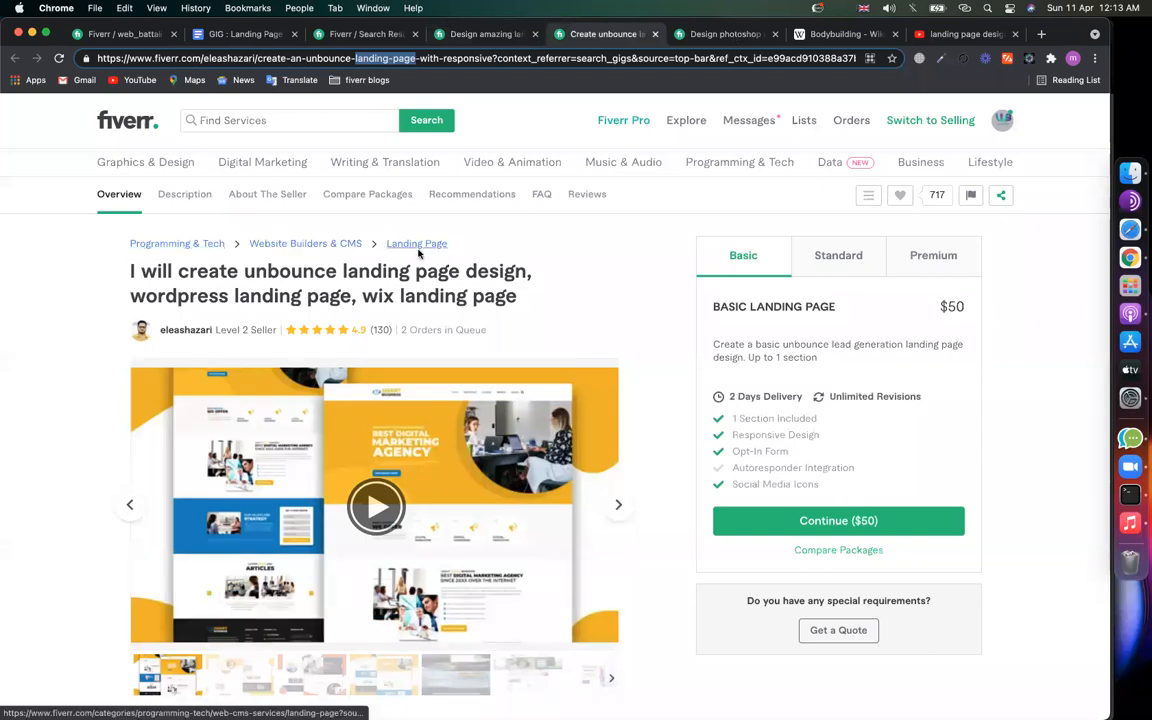
key(ctrl+Tab)
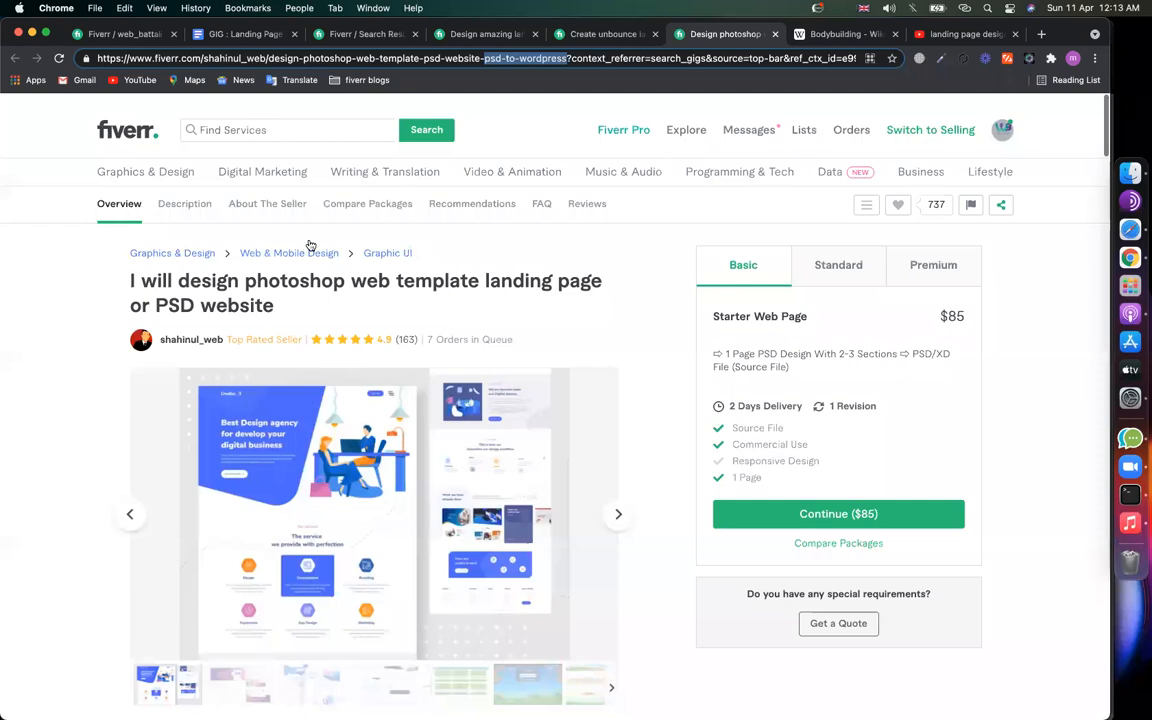
scroll(360, 180, down, 1)
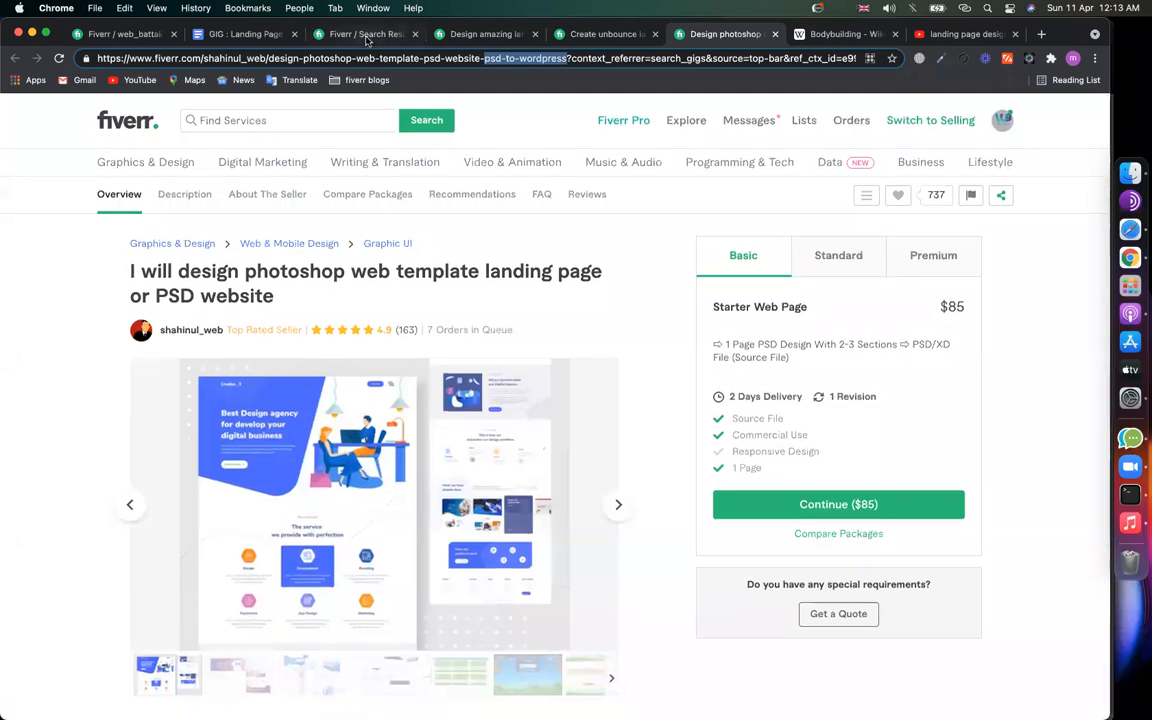
Step: Choose Programming & Tech, subcategory WordPress, and service type Landing Page
click(118, 34)
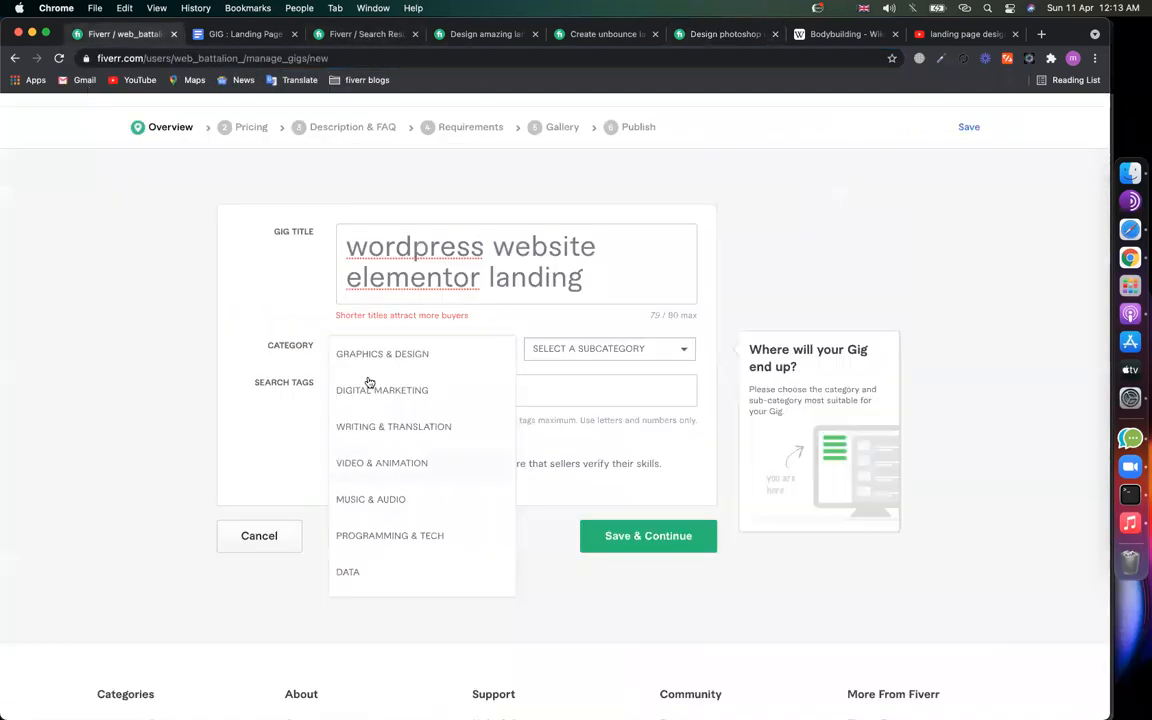
click(411, 535)
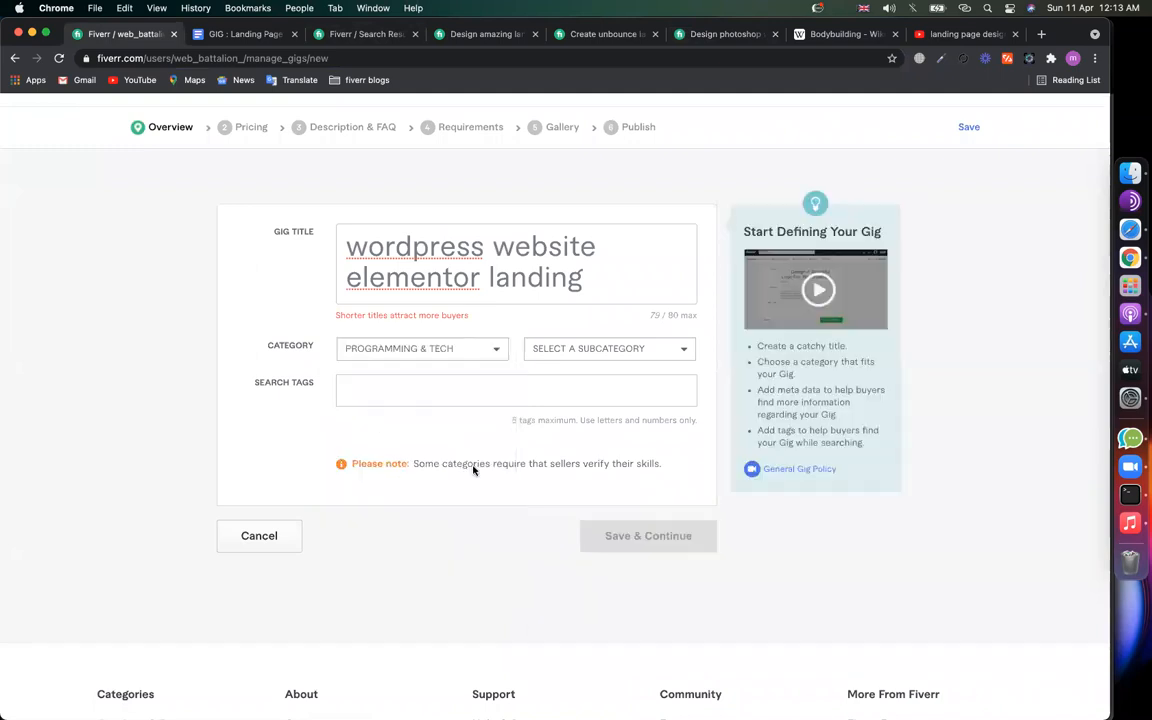
click(545, 349)
click(565, 355)
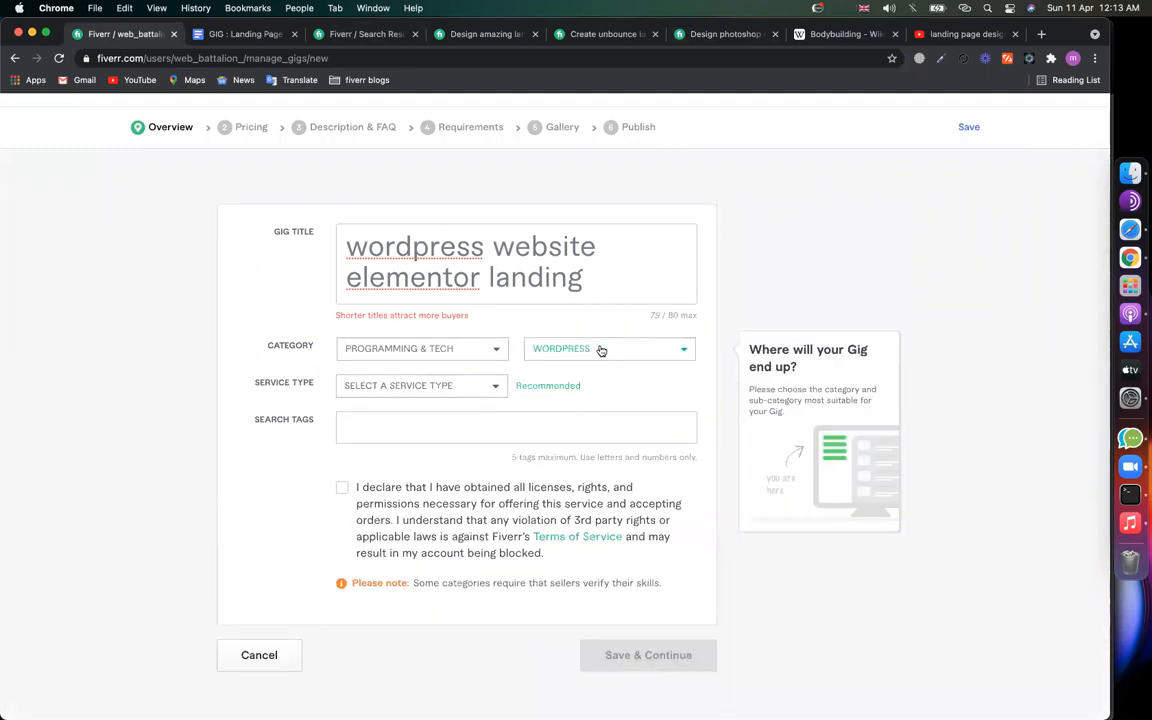
click(440, 390)
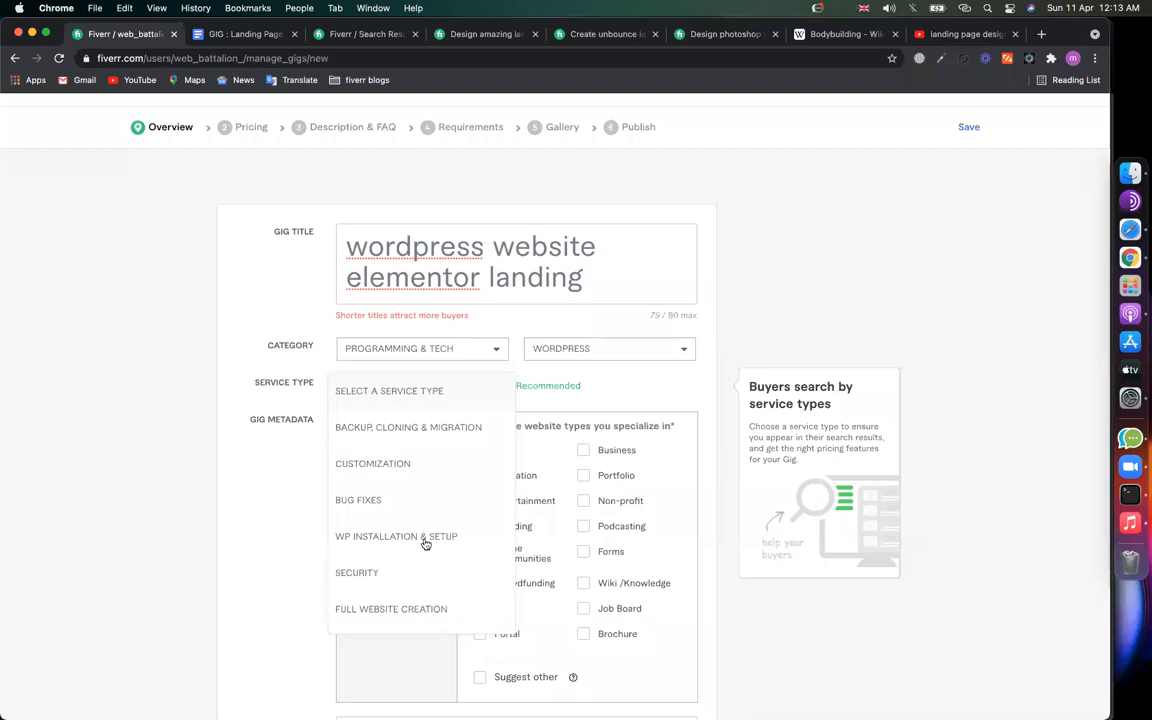
scroll(401, 532, down, 2)
scroll(402, 533, down, 1)
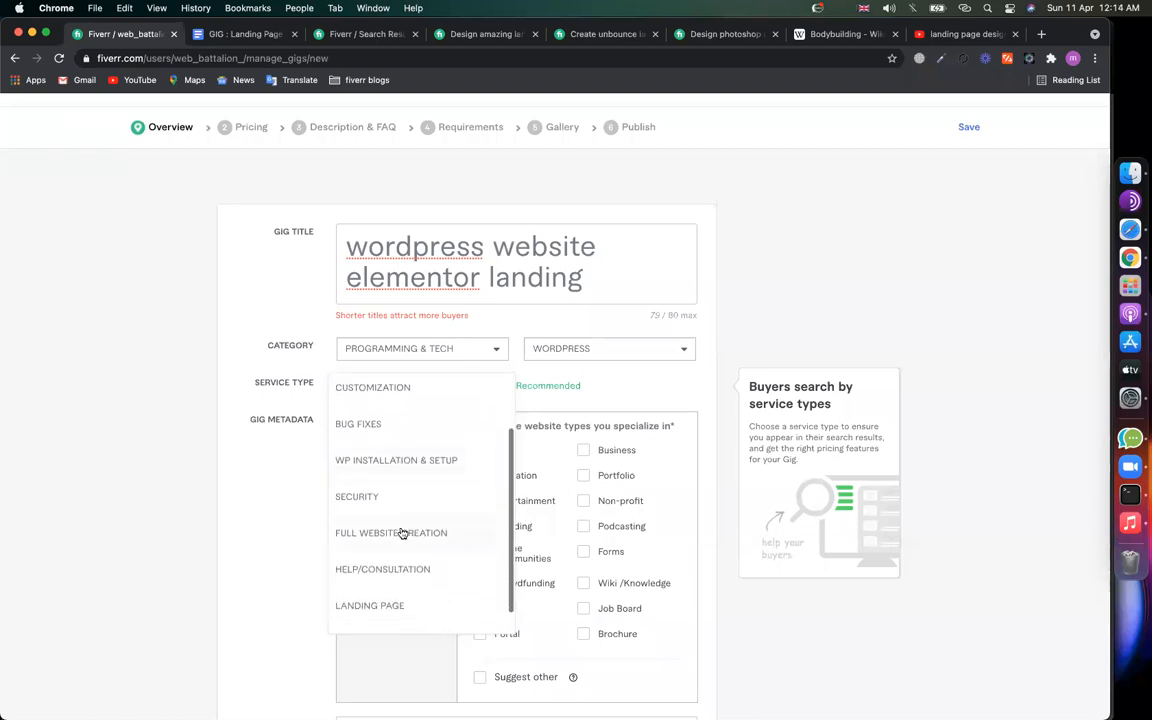
click(391, 606)
Step: Try subcategory Website Builders & CMS with Landing Page service type, then review the subcategory list
click(599, 353)
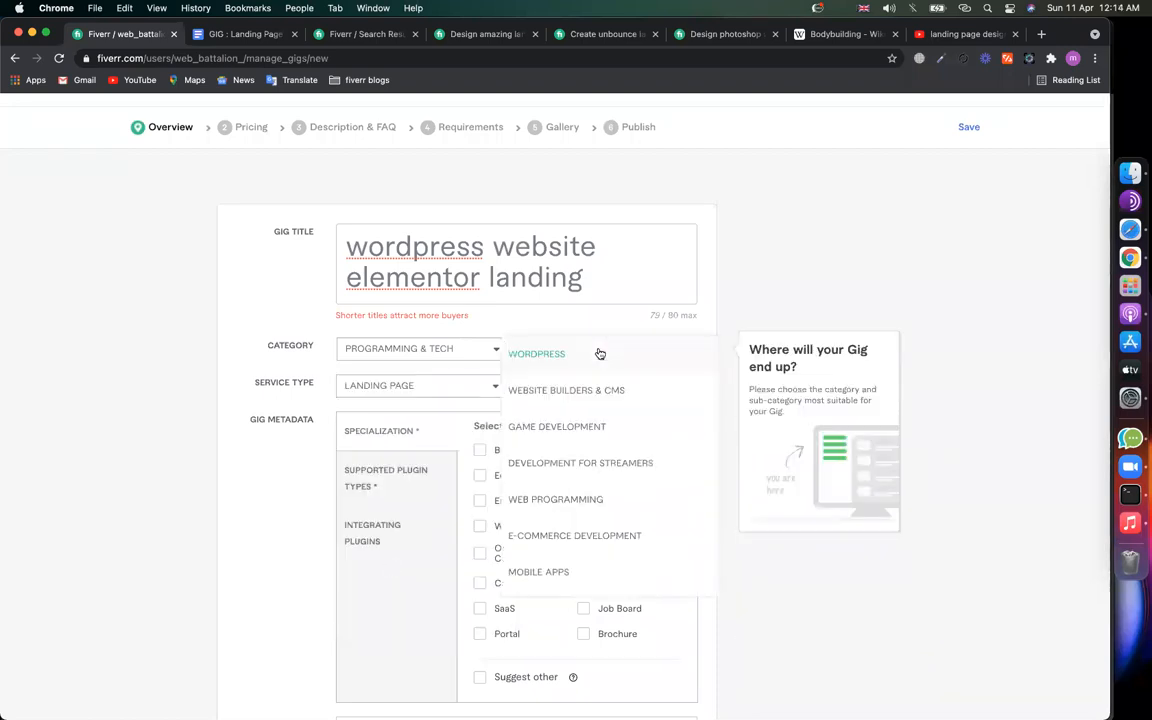
click(530, 389)
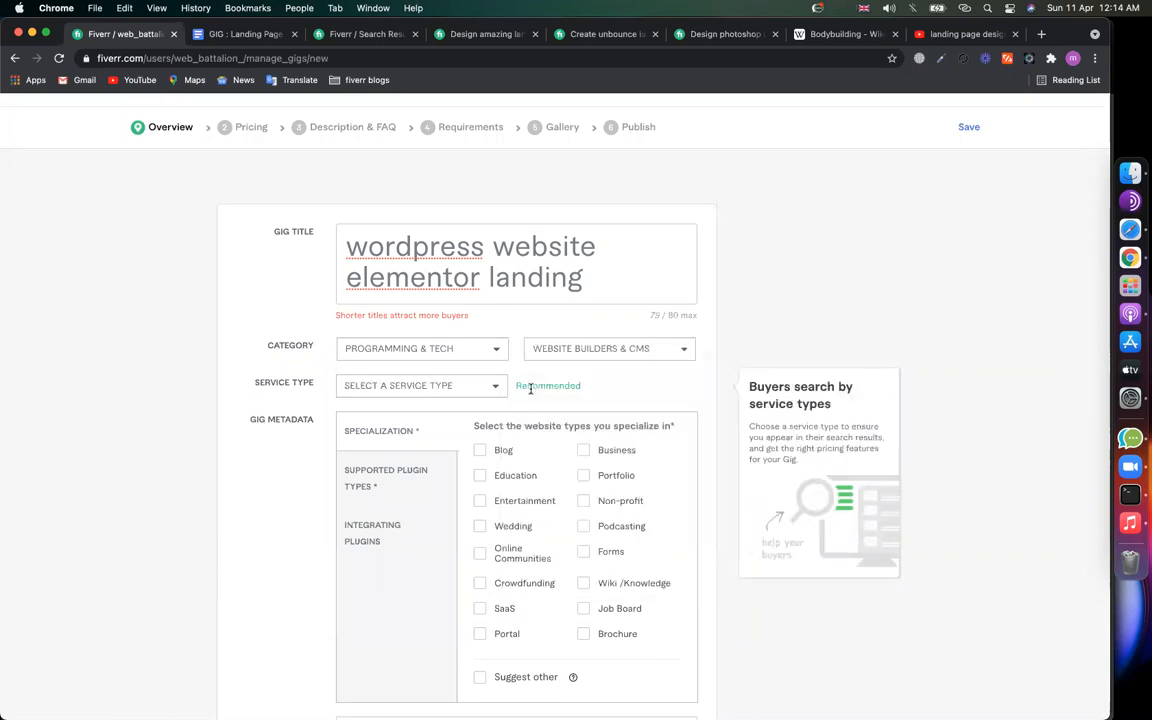
click(390, 388)
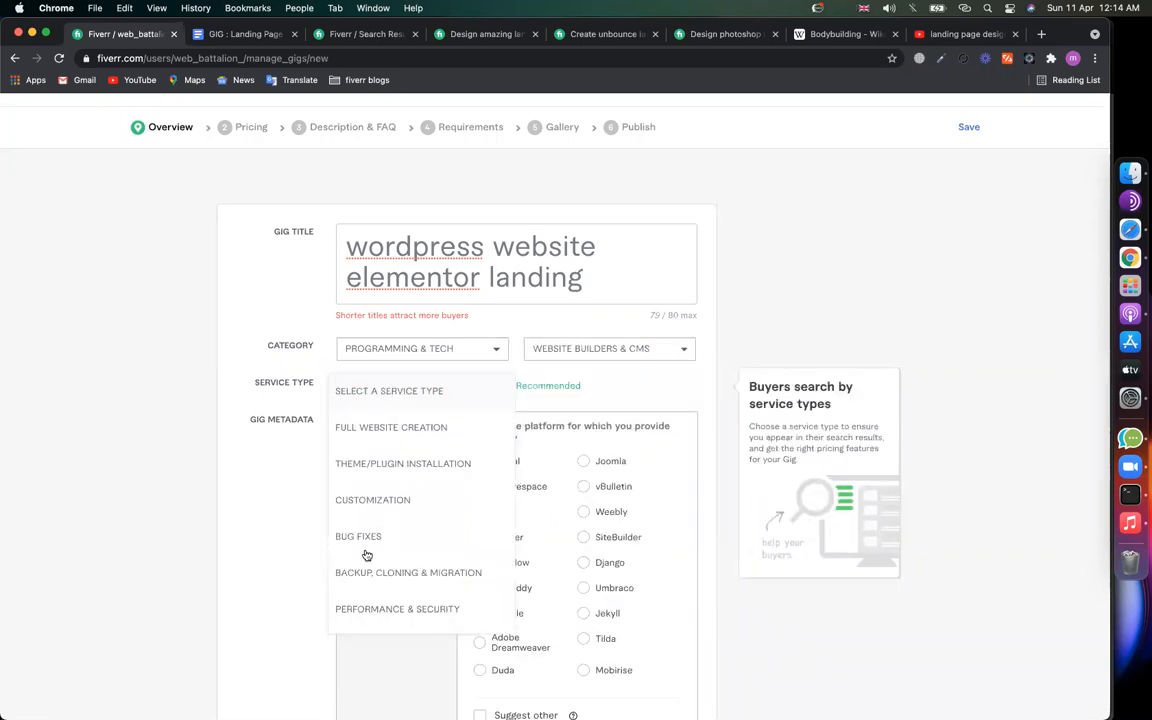
scroll(367, 555, down, 1)
click(364, 611)
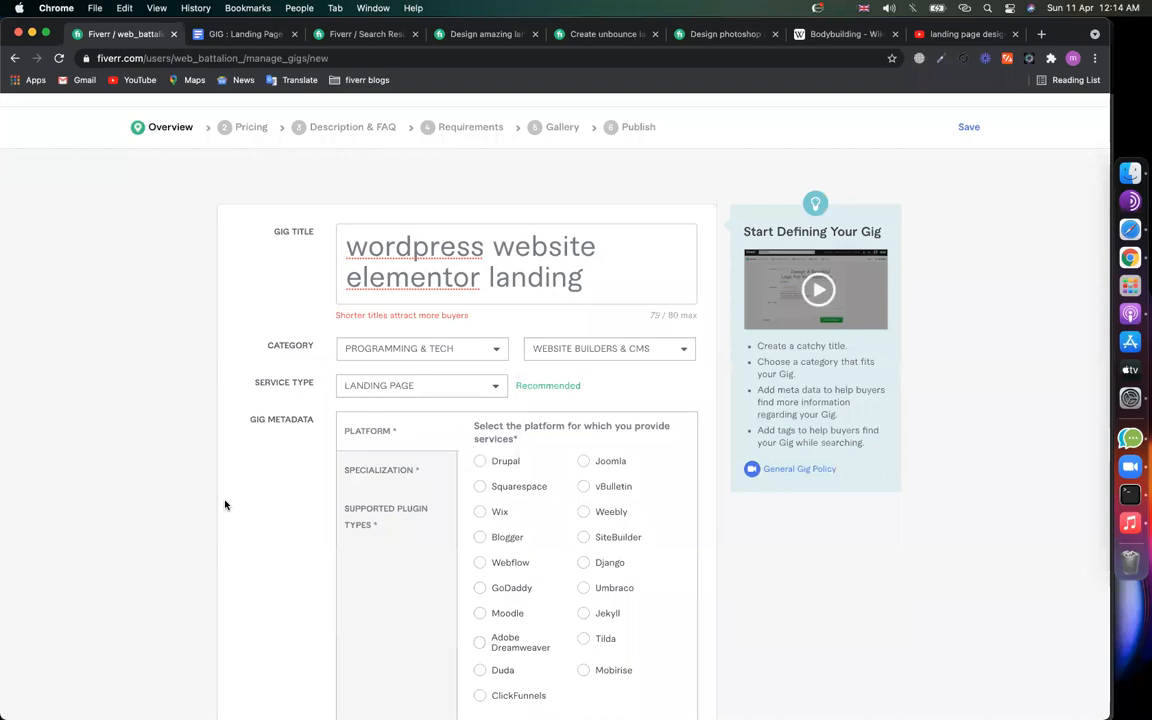
scroll(225, 505, down, 2)
click(590, 276)
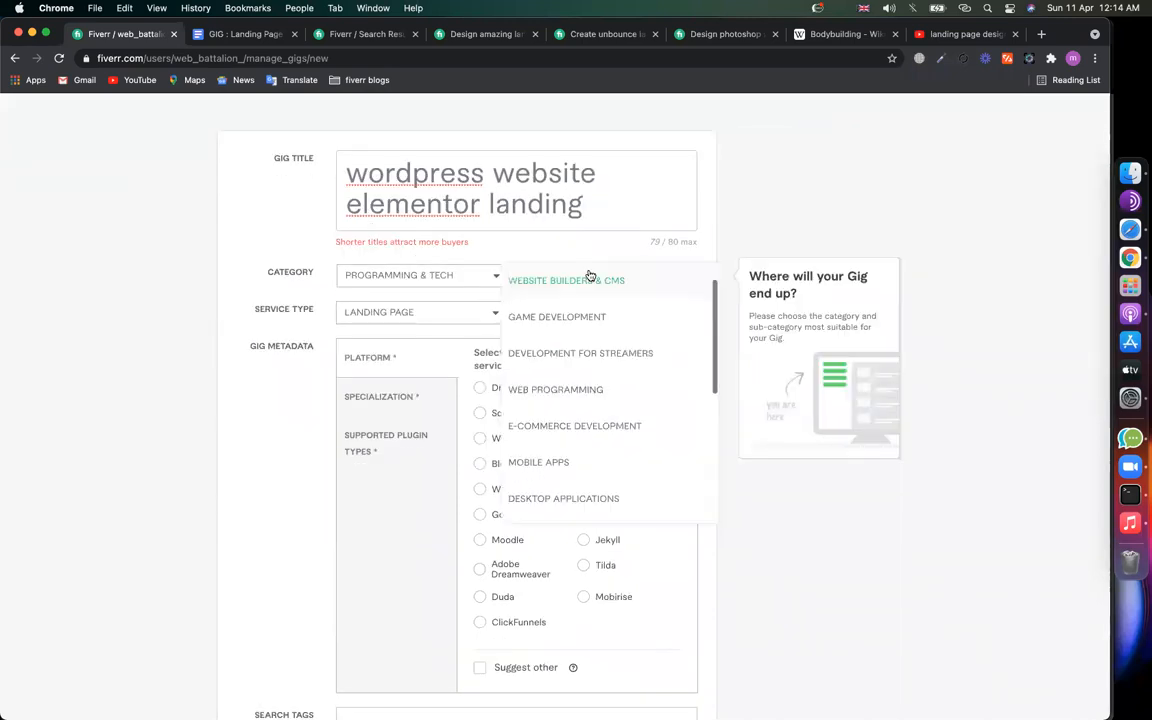
click(241, 443)
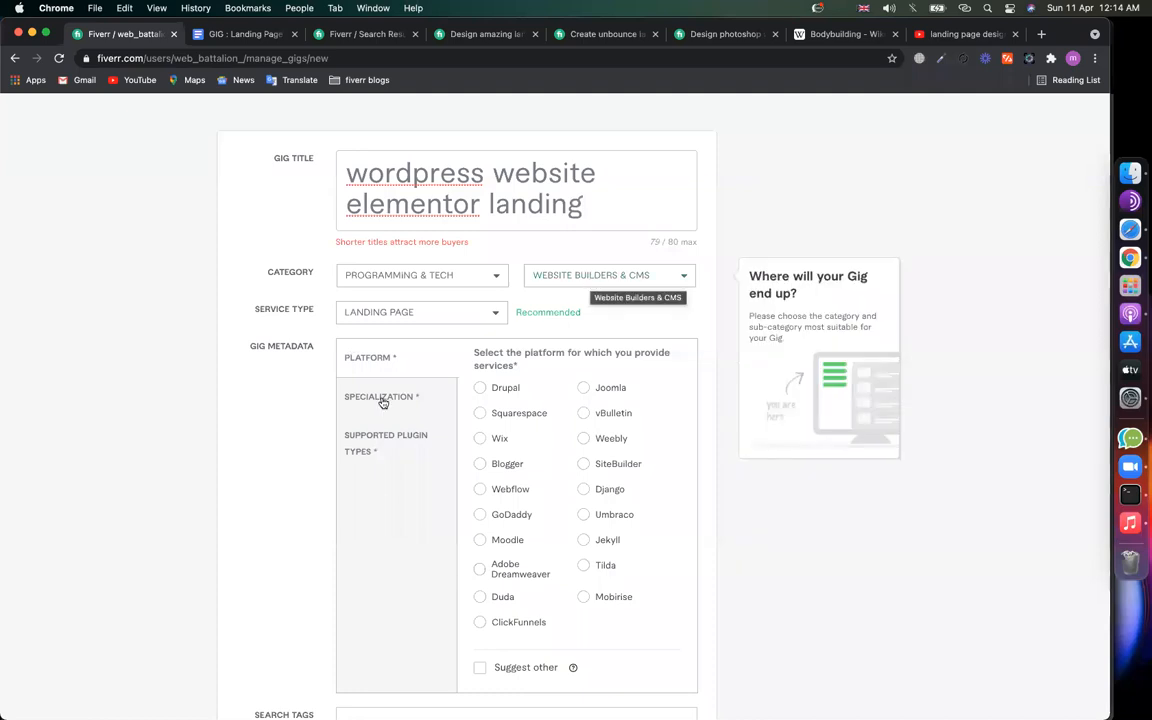
Step: Review the available subcategories again without changing them
scroll(376, 390, down, 3)
scroll(419, 270, down, 1)
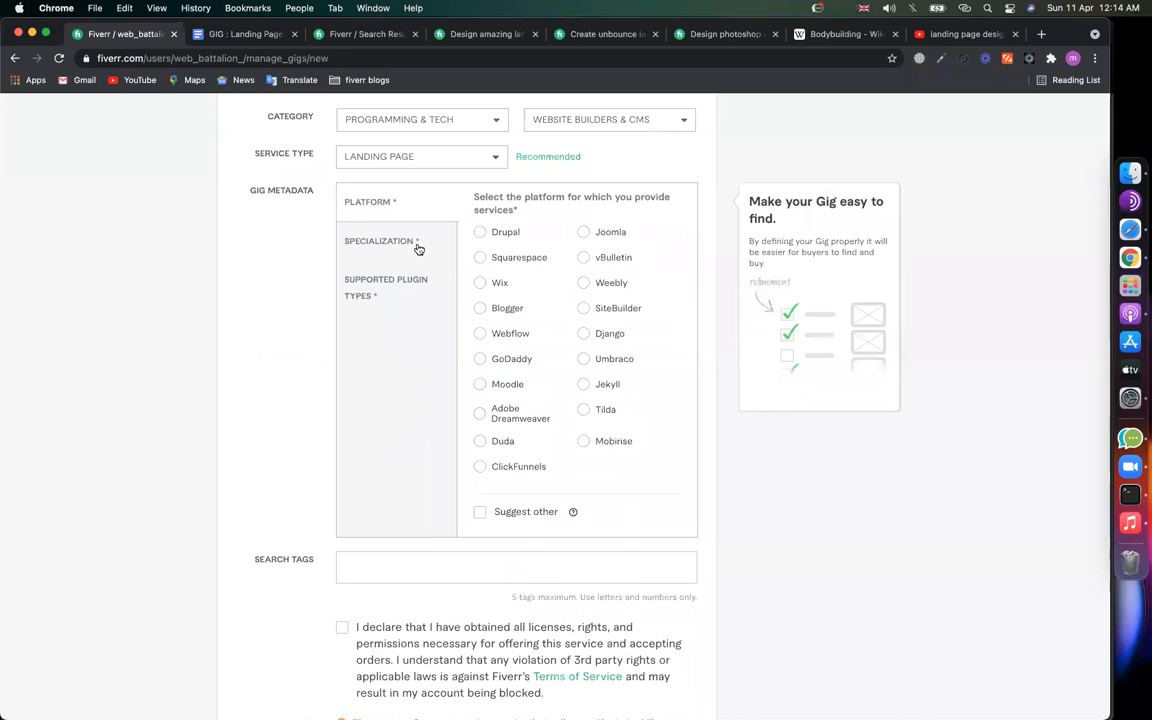
scroll(418, 248, up, 2)
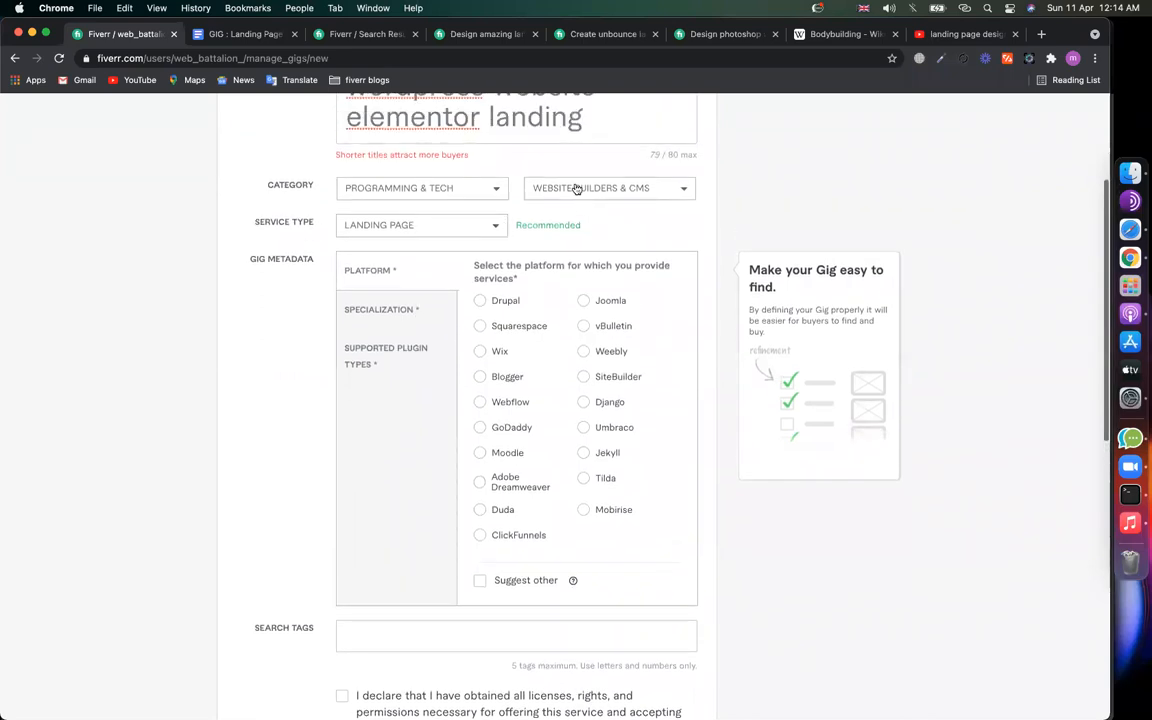
click(558, 200)
click(193, 548)
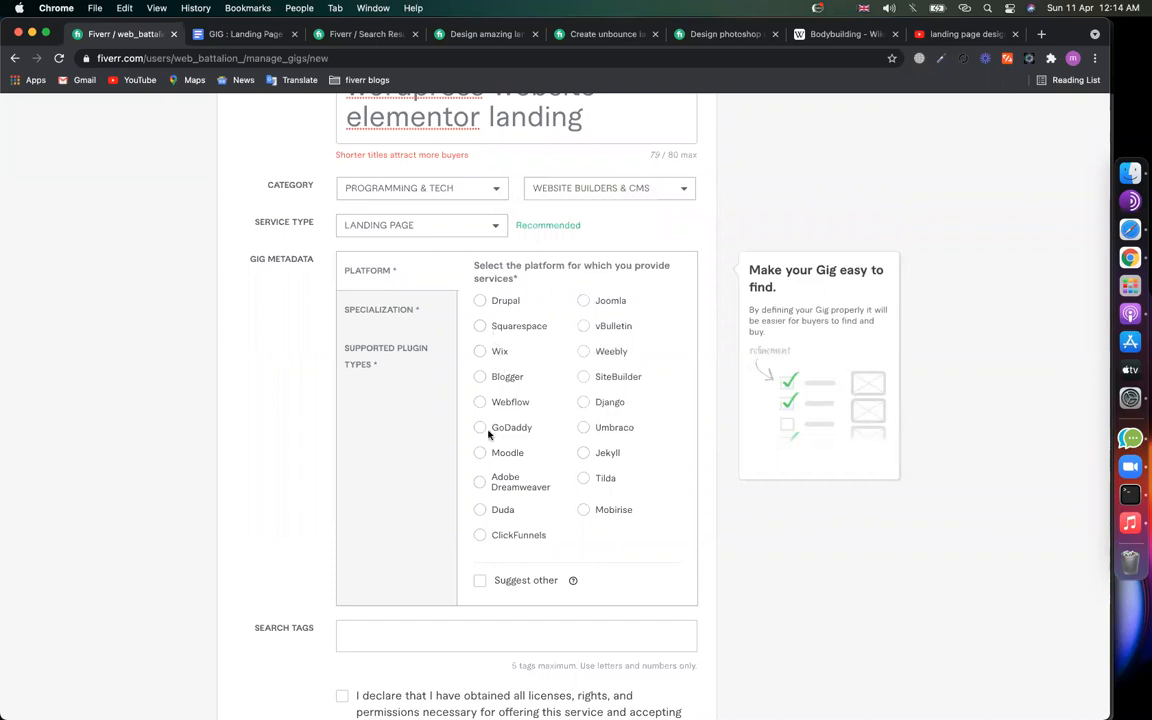
Step: Switch the subcategory back to WordPress and set the service type to Landing Page
scroll(602, 231, up, 1)
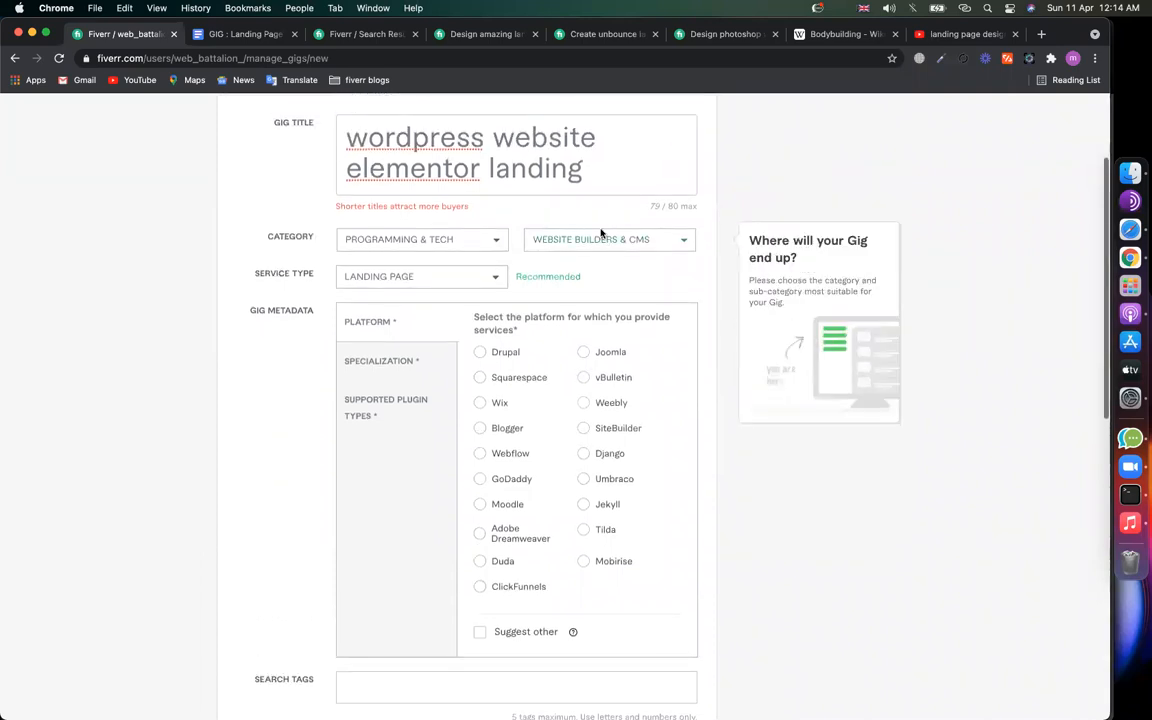
click(612, 239)
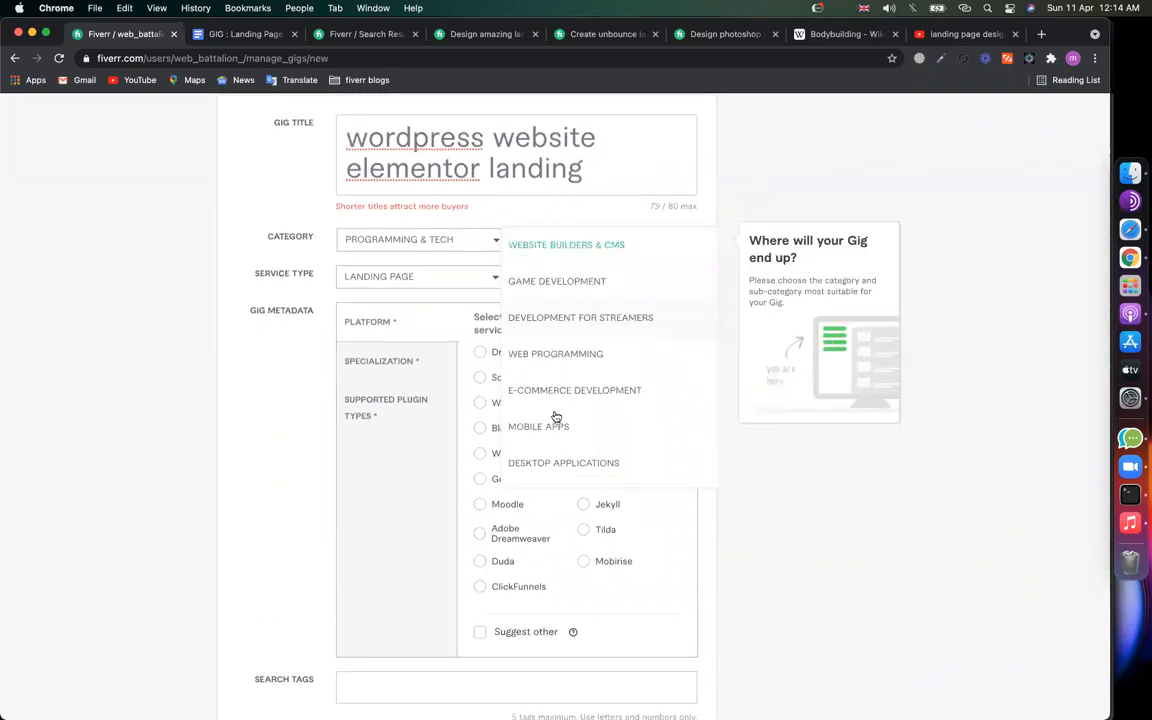
scroll(555, 391, down, 3)
scroll(555, 391, down, 2)
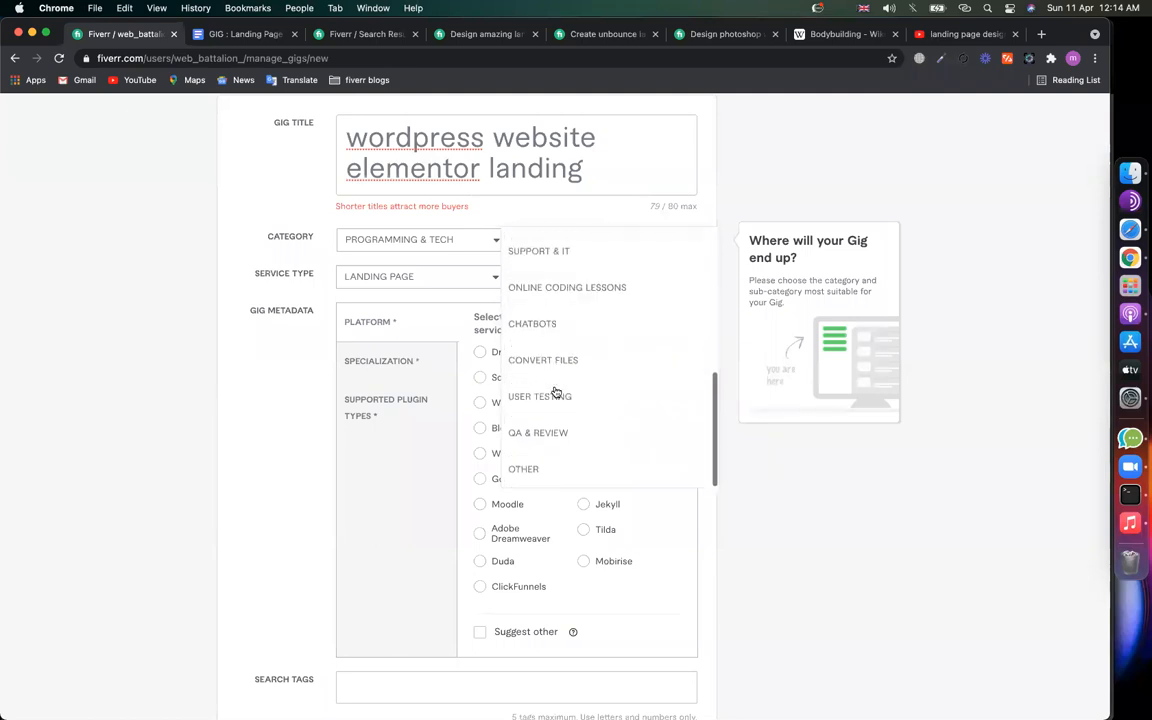
scroll(555, 391, up, 6)
click(564, 240)
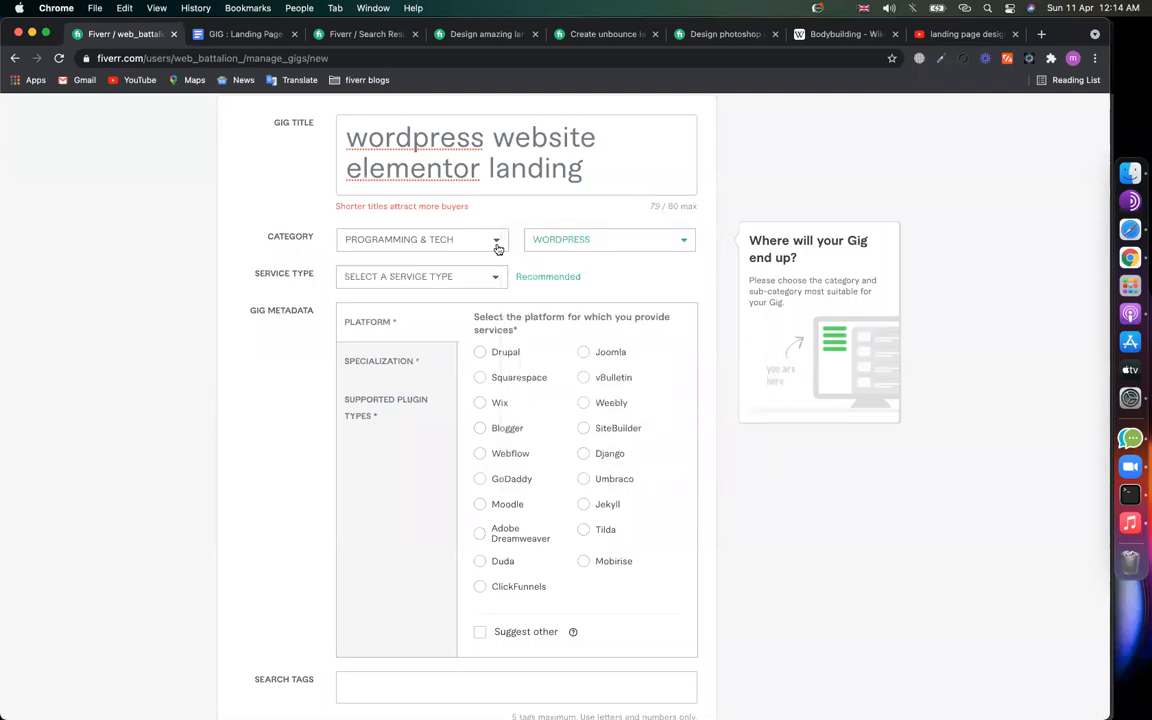
click(398, 277)
scroll(369, 487, down, 2)
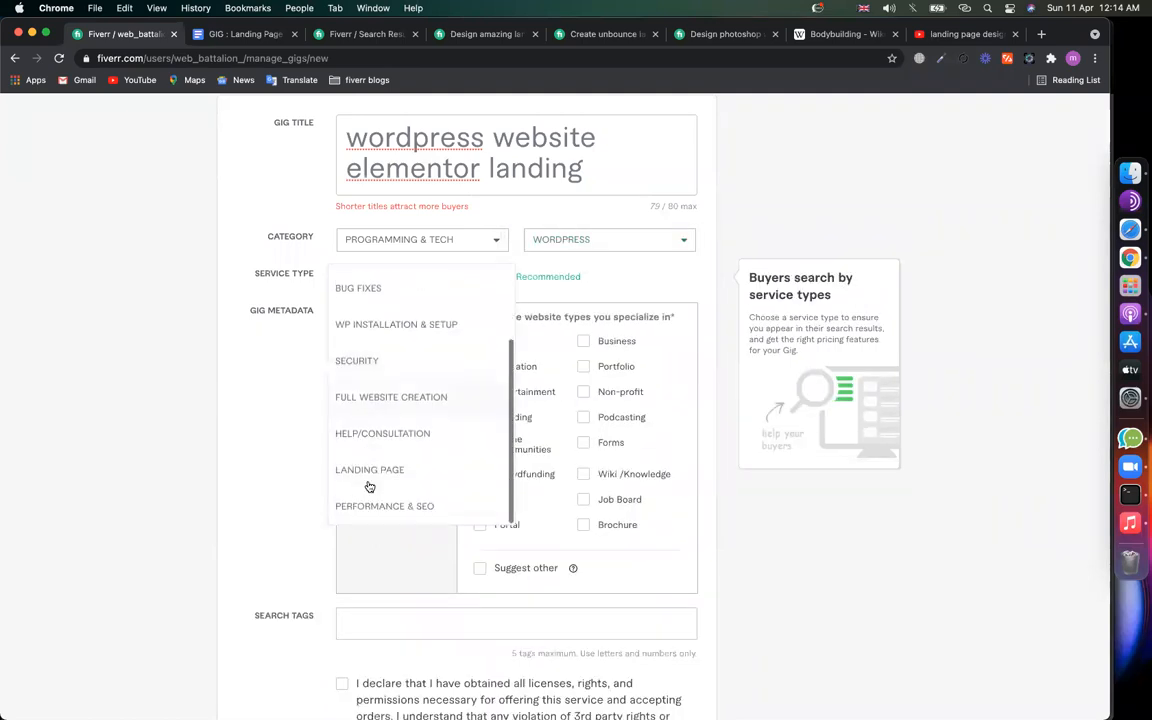
click(380, 472)
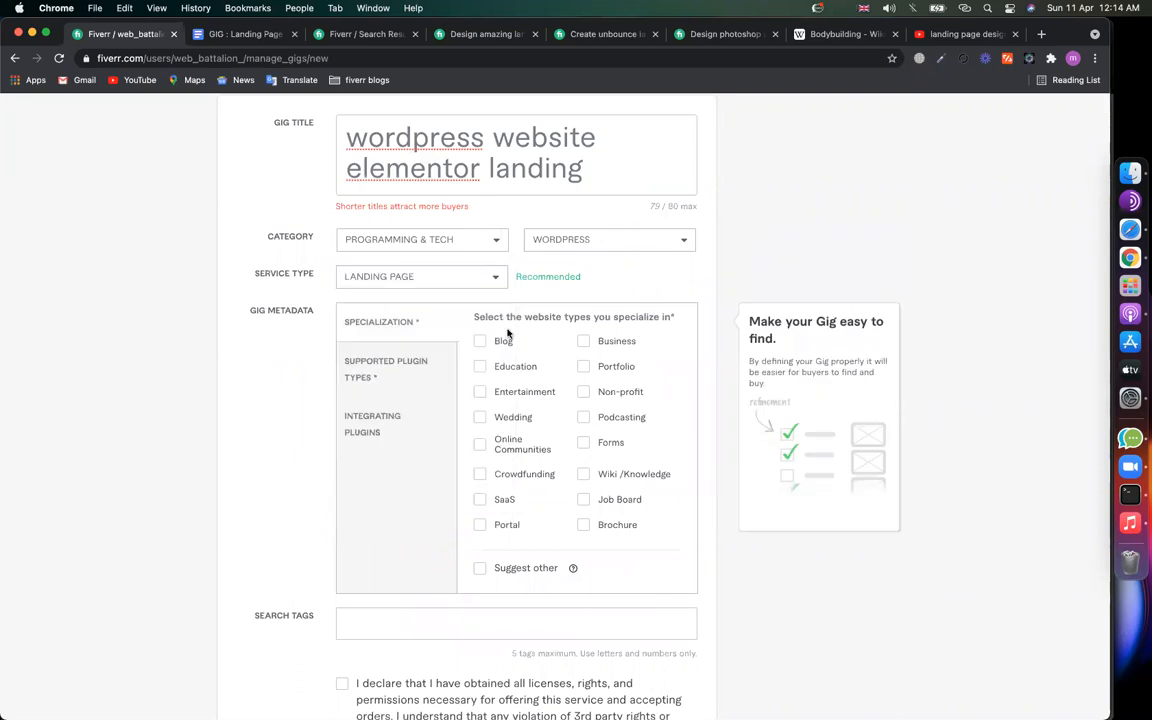
Step: Tick thirteen specialized website types, including Education, Wedding, SaaS, Portal, Job Board and Non-profit
click(488, 367)
click(481, 392)
click(480, 417)
click(480, 443)
click(481, 475)
click(481, 500)
click(480, 525)
click(584, 525)
click(583, 500)
click(583, 474)
click(583, 443)
click(584, 418)
click(584, 392)
Step: Tick fifteen supported plugin types, from Marketing, Forum and Video to Analytics, Shipping and Social Media
click(391, 368)
click(488, 342)
click(486, 369)
click(480, 417)
click(480, 442)
click(480, 468)
click(480, 493)
click(480, 518)
click(480, 544)
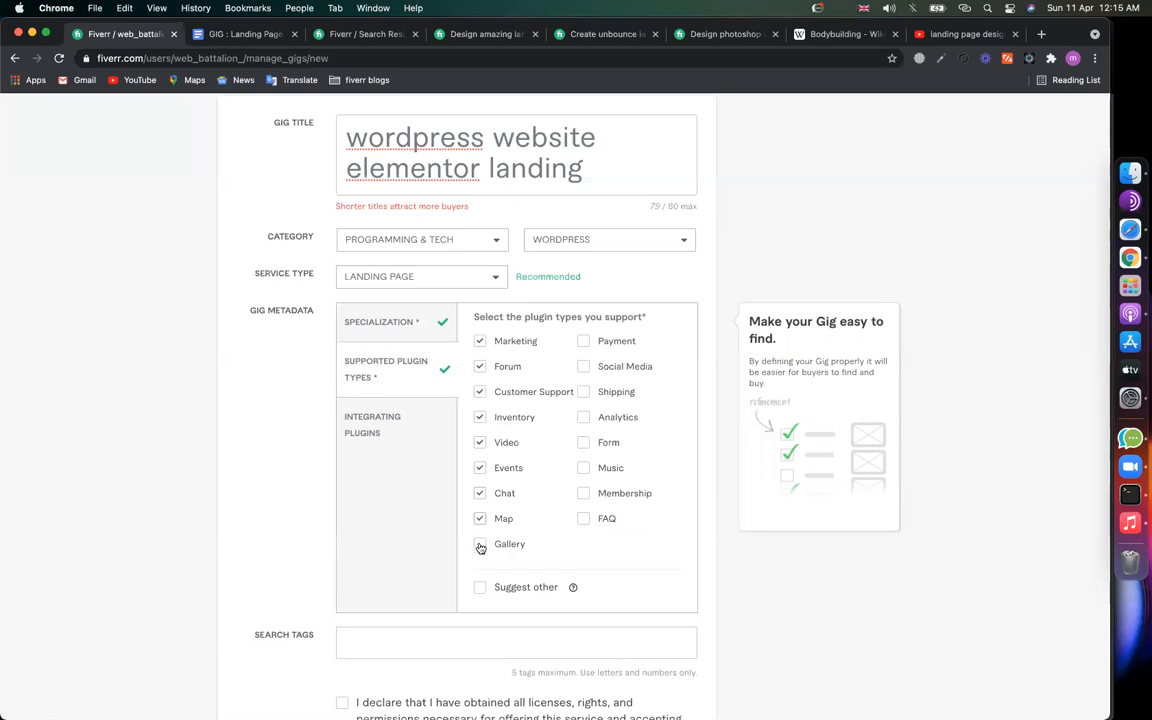
click(584, 519)
click(584, 493)
click(584, 468)
click(584, 442)
click(584, 417)
click(584, 391)
click(584, 366)
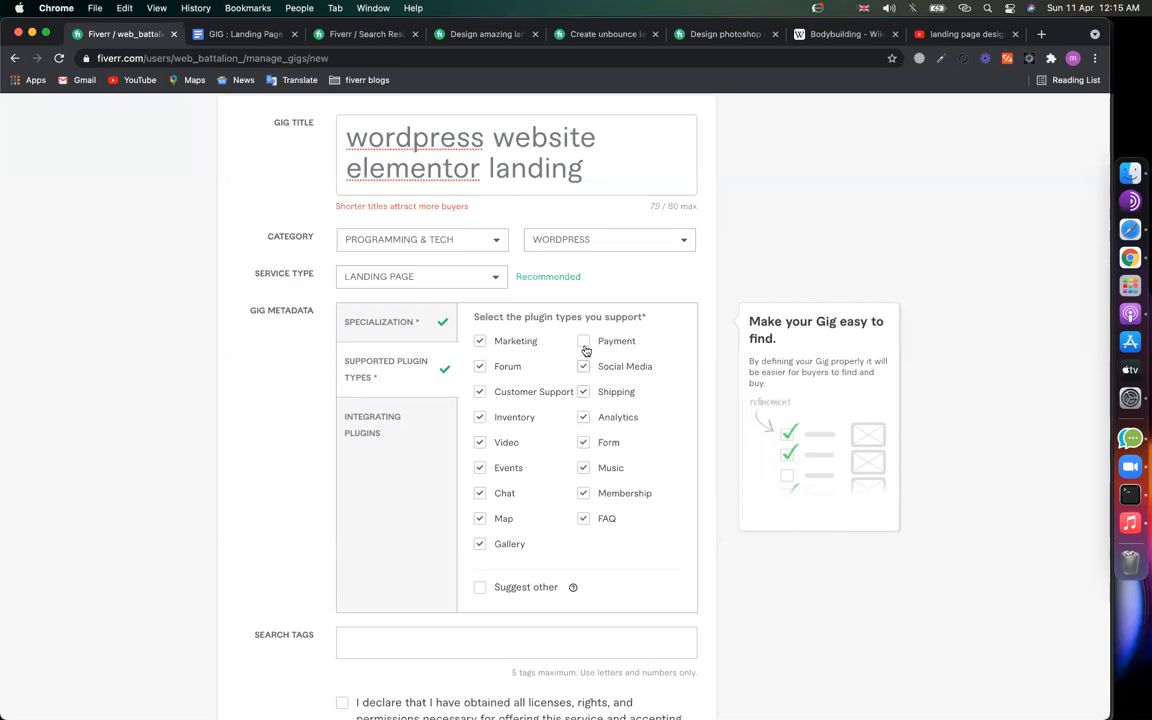
Step: Tick integrating plugins Adsense, All in One SEO Pack, Aweber, Contact Form 7, Mailchimp, Akismet, Amazon, then open a blank tab
click(404, 424)
click(480, 341)
click(480, 368)
click(480, 398)
click(480, 423)
click(481, 448)
click(480, 474)
click(480, 499)
click(583, 341)
click(583, 366)
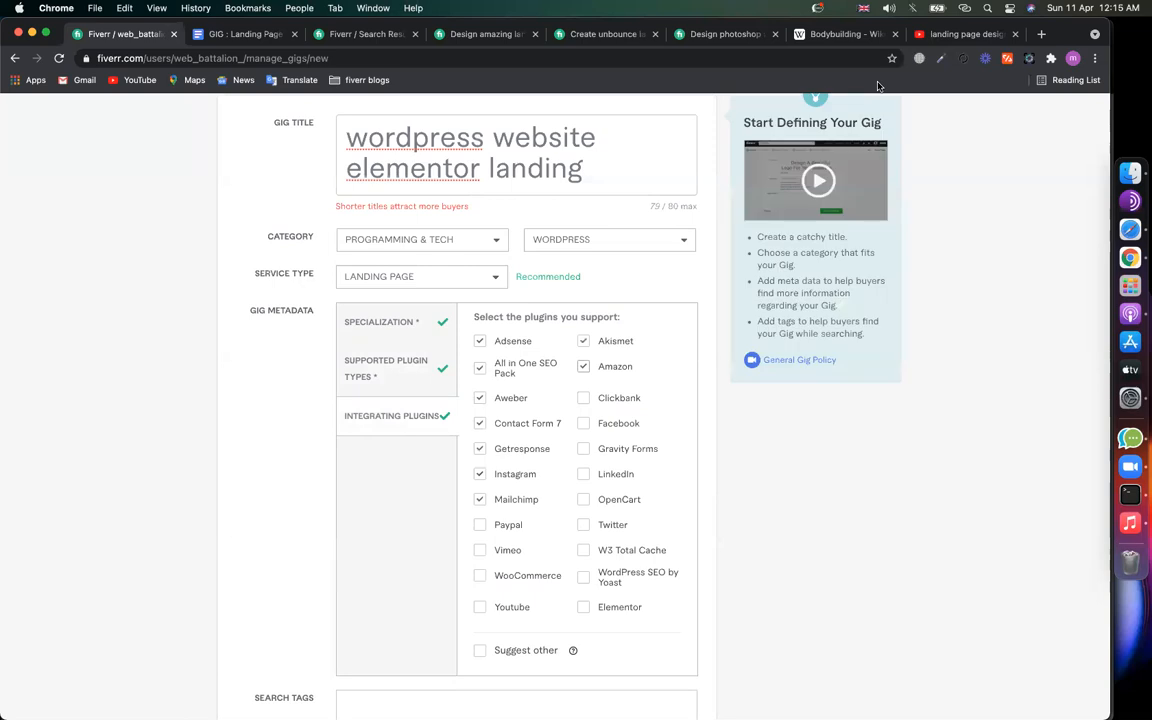
click(1041, 34)
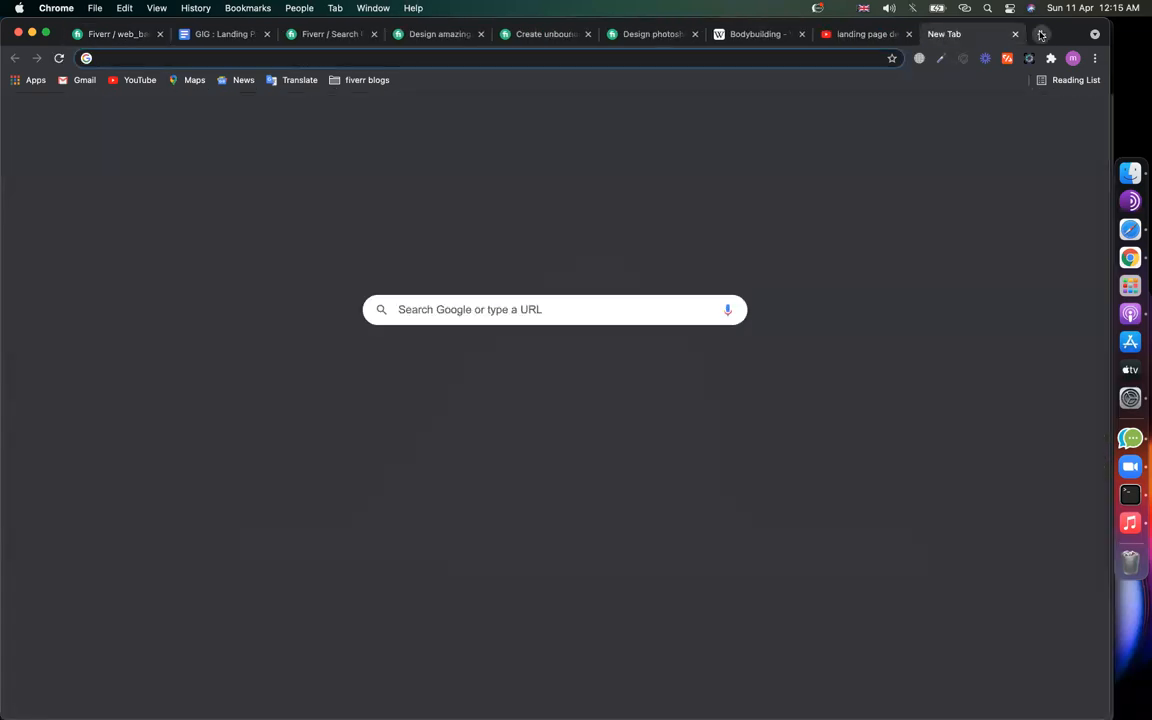
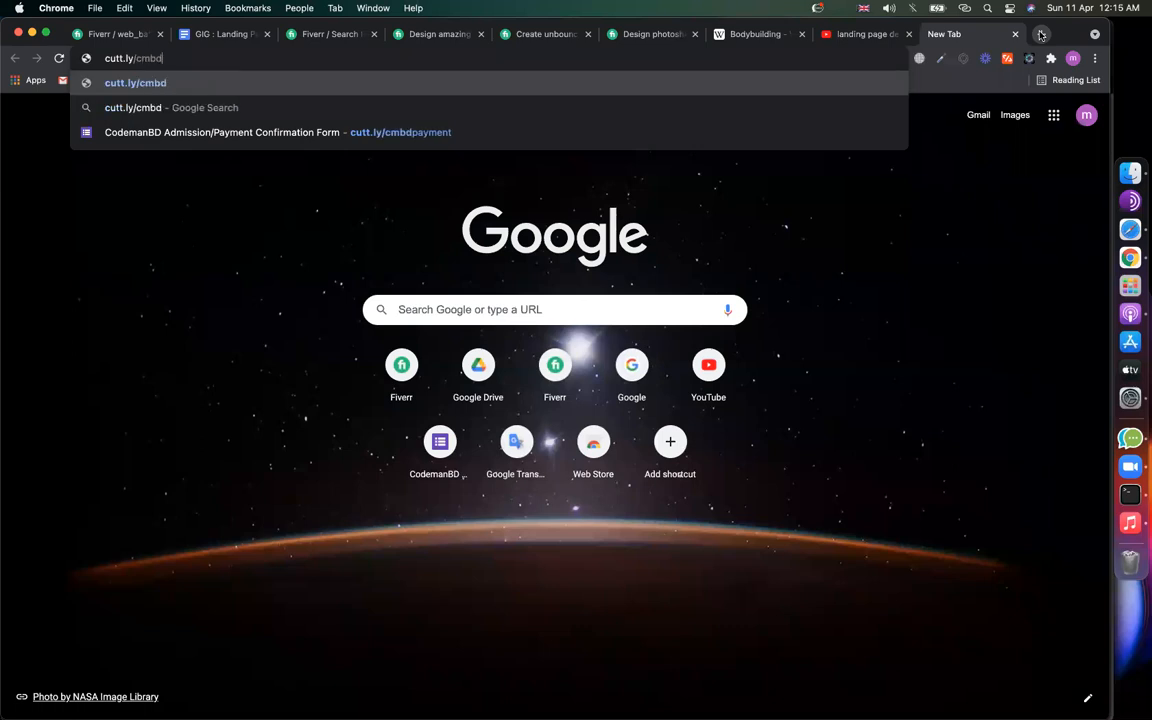
key(Return)
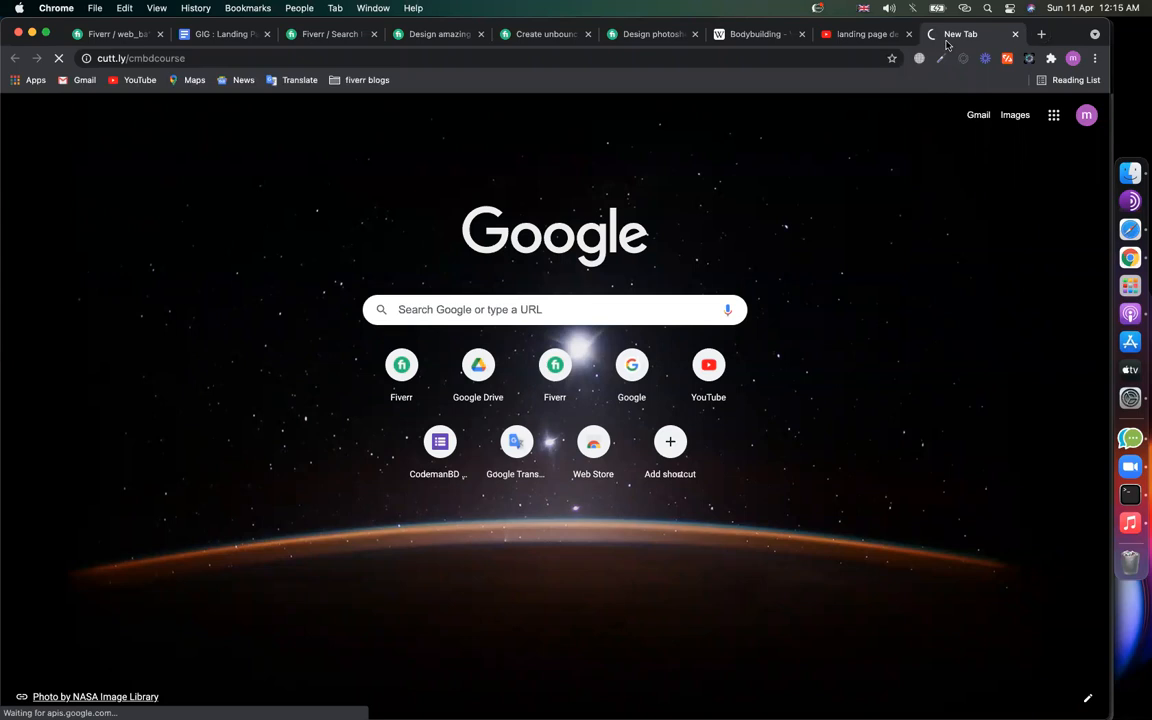
click(910, 35)
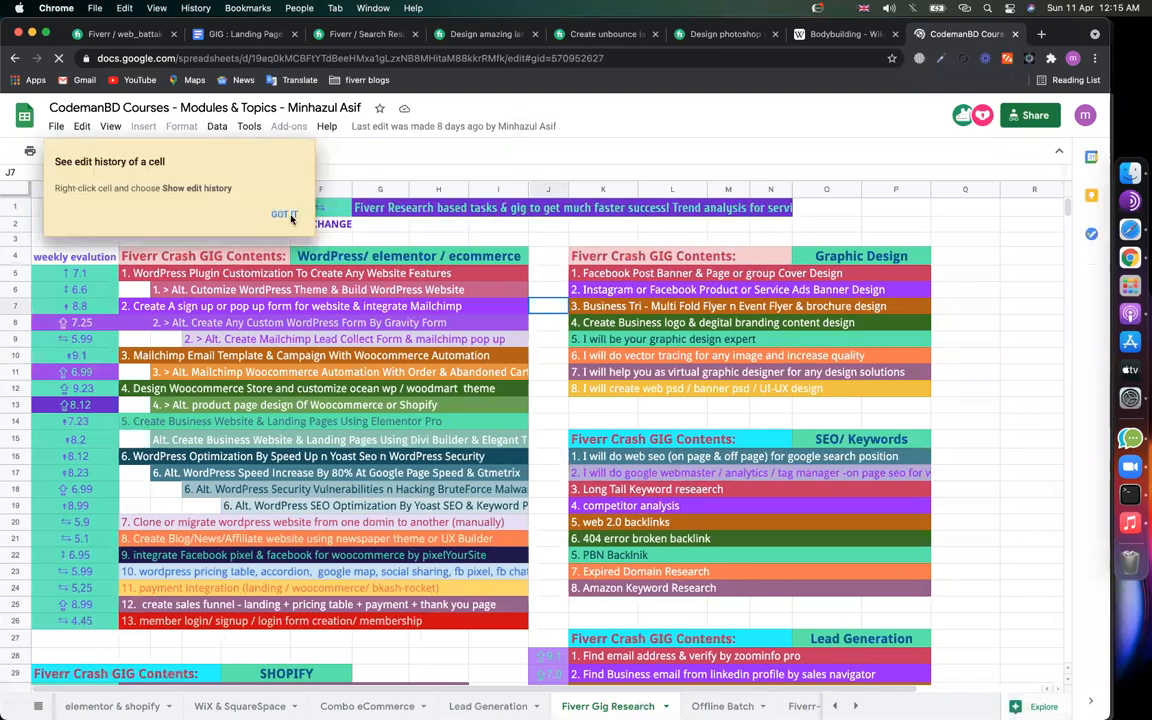
Step: Review the WordPress, form and Mailchimp topics in rows 5–11 and the first topic's weekly rating
click(404, 229)
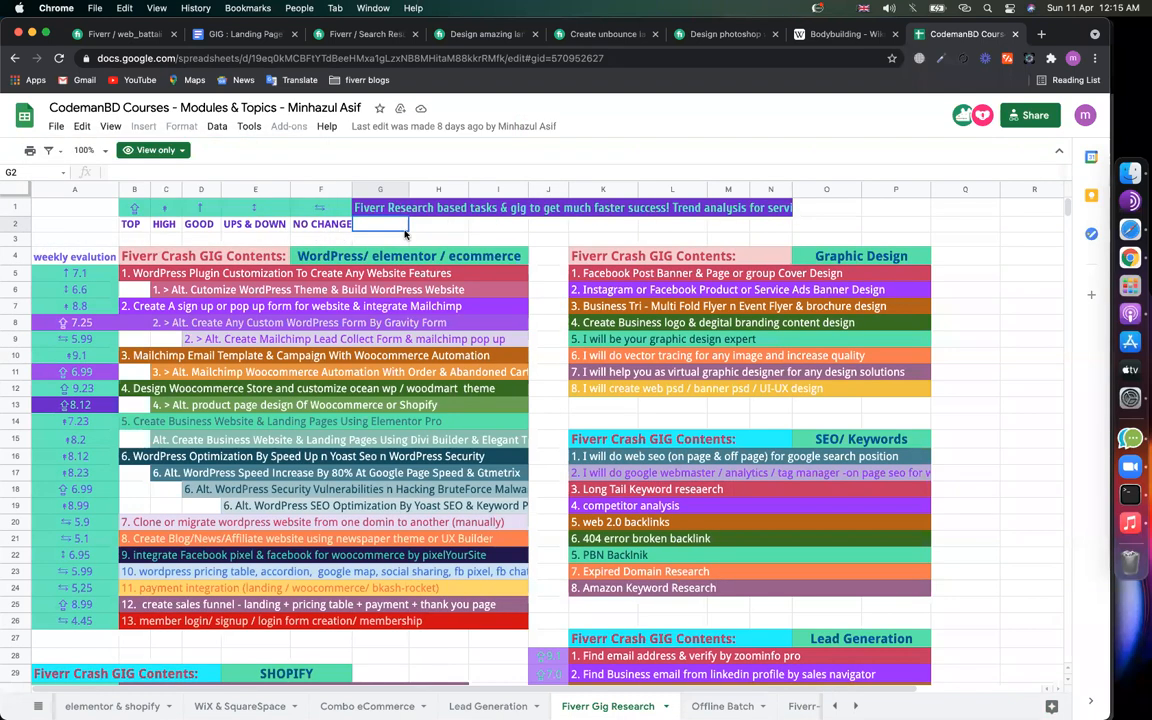
click(128, 273)
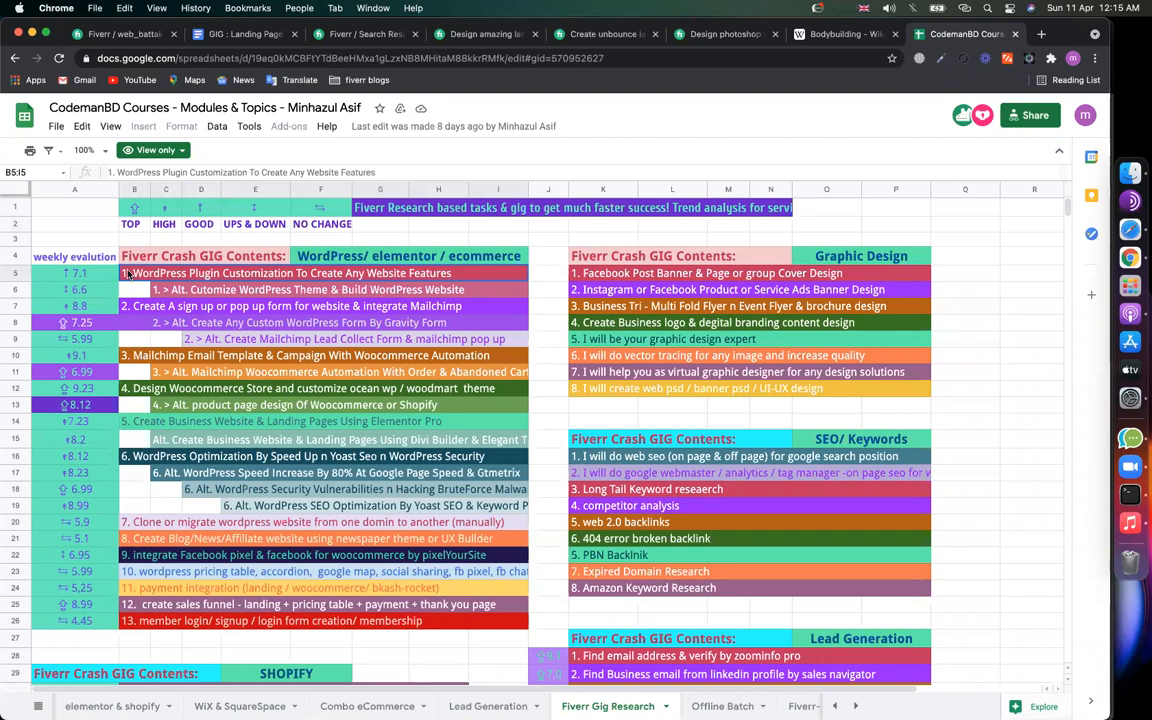
click(179, 292)
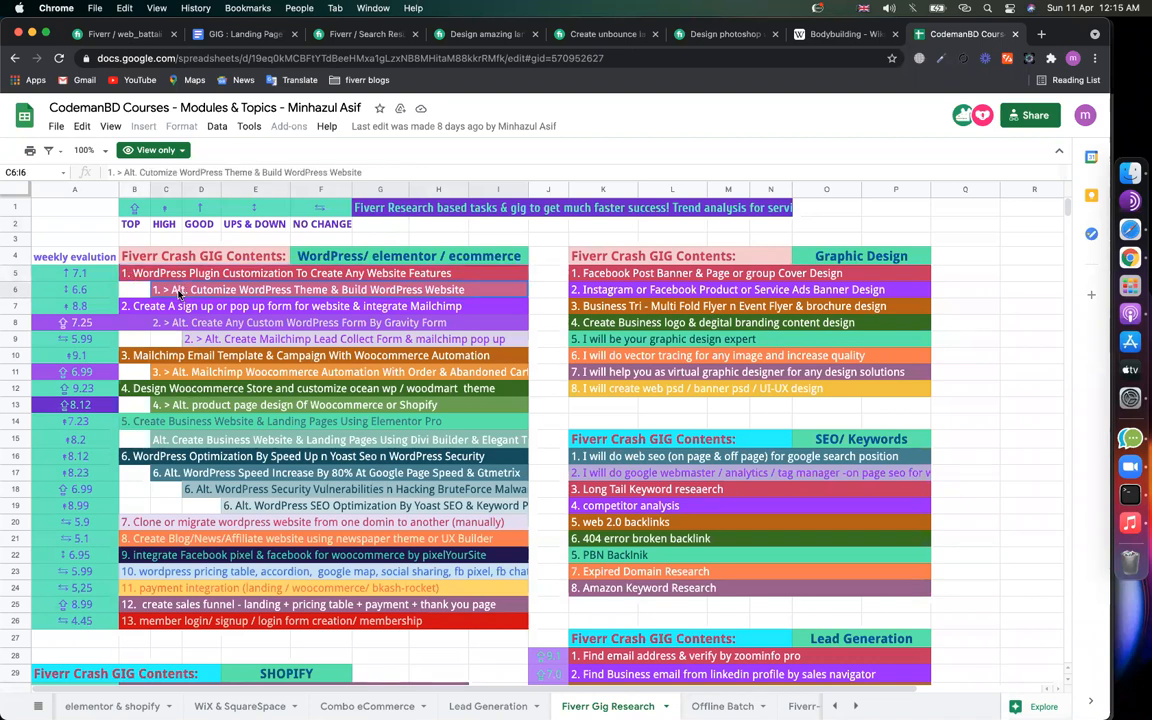
click(138, 309)
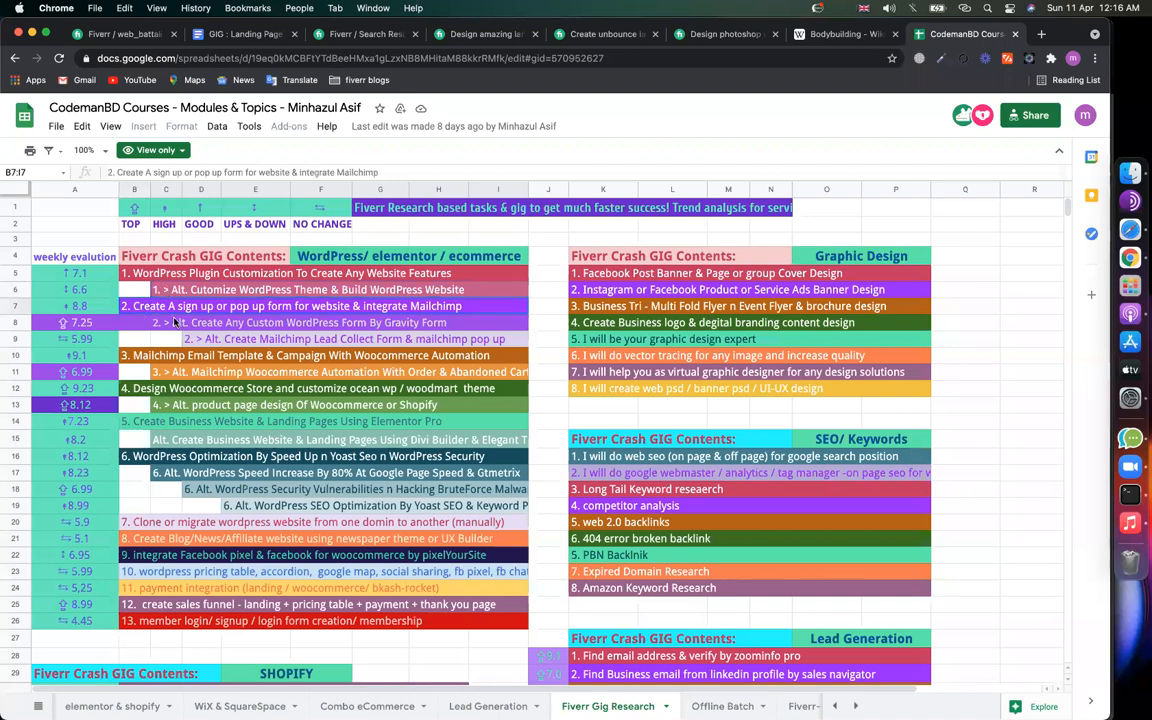
click(179, 325)
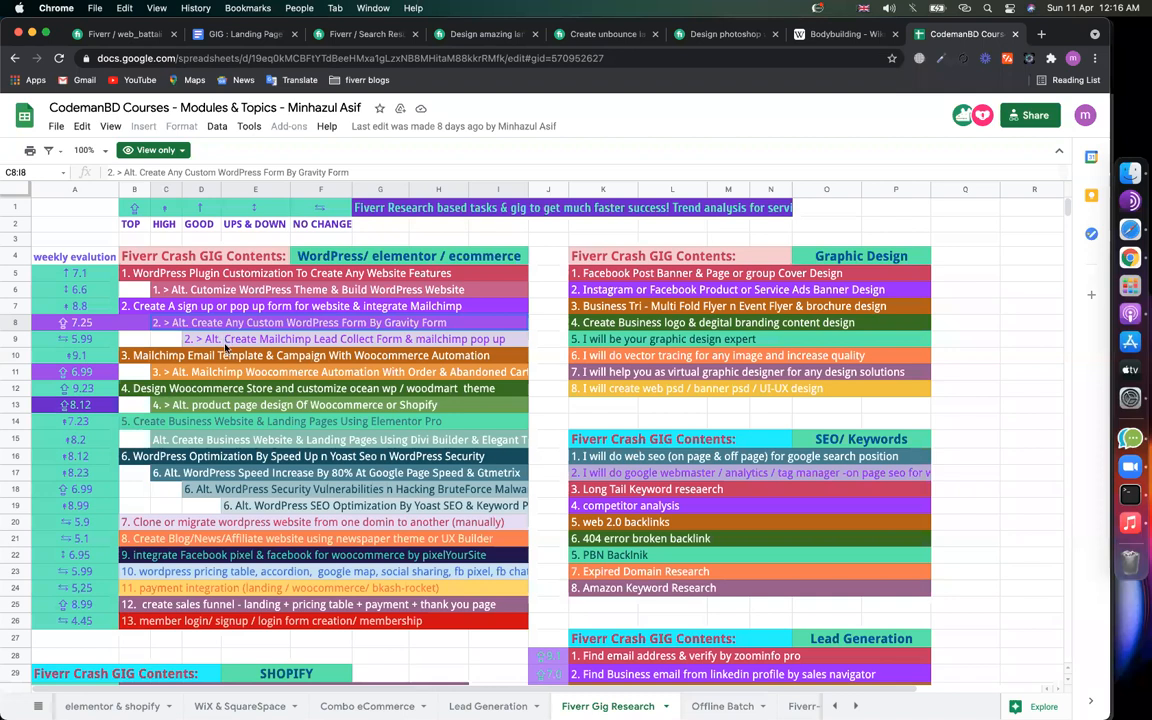
click(222, 341)
click(174, 358)
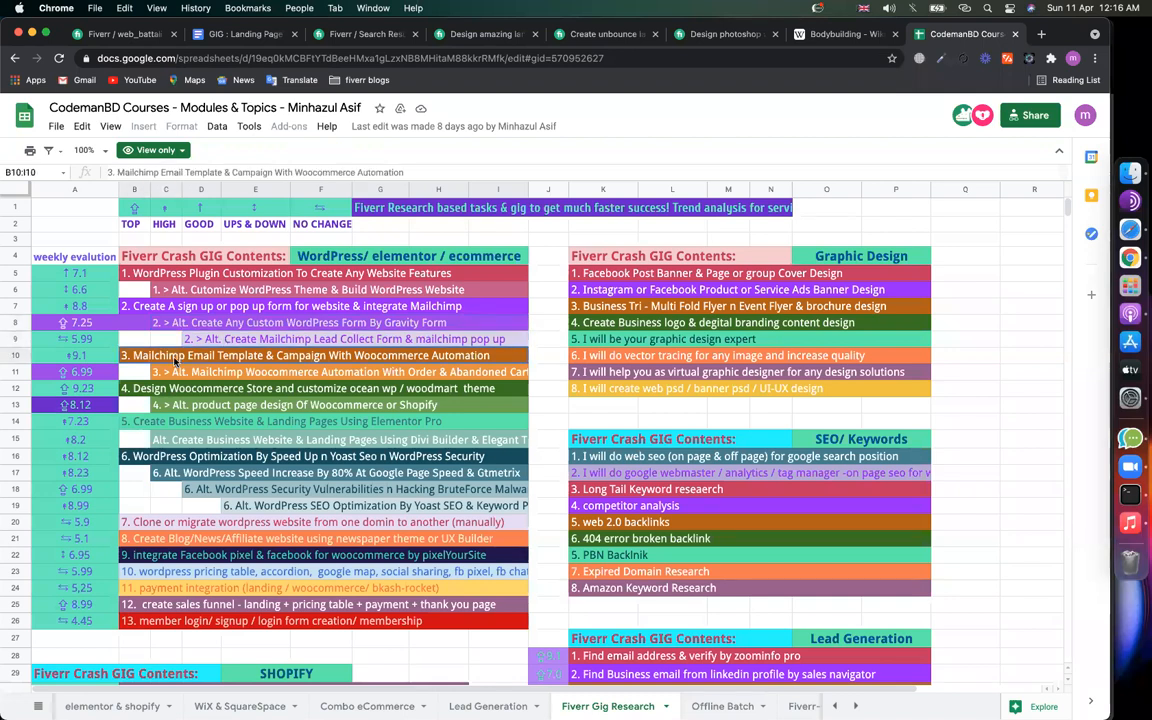
click(193, 374)
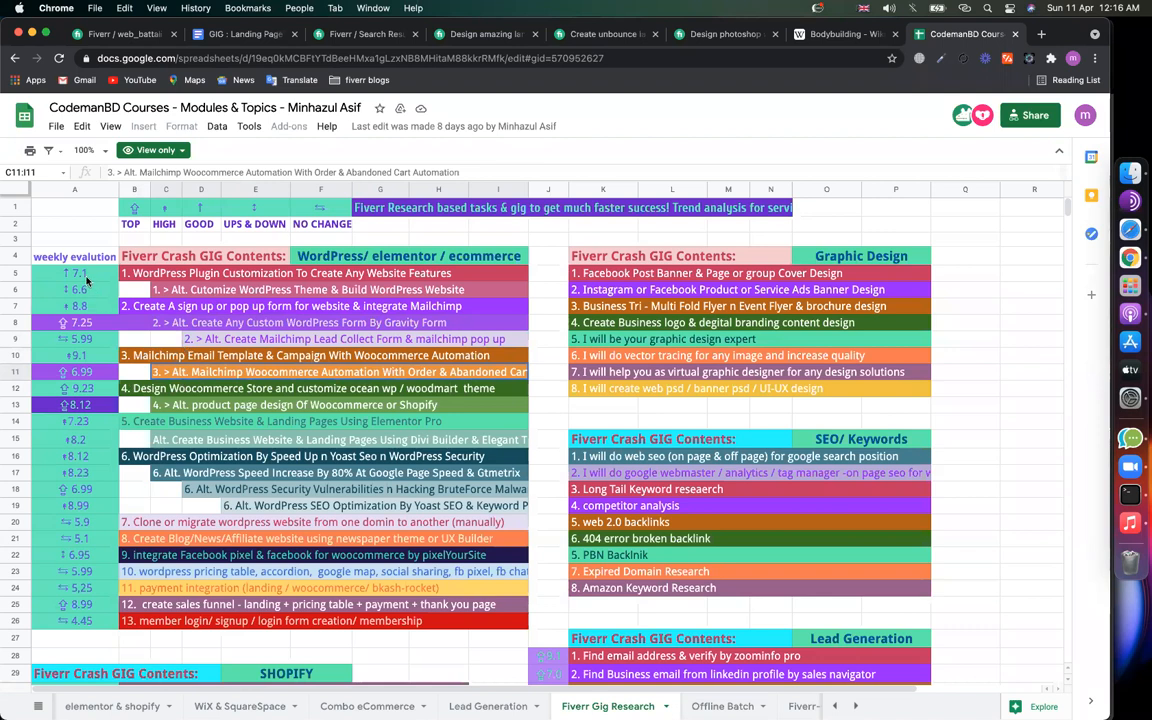
click(94, 275)
Step: Check the TOP-to-NO CHANGE trend legend and the Elementor Pro landing pages topic's 7.23 rating
click(136, 208)
click(166, 208)
click(199, 212)
click(253, 213)
click(301, 213)
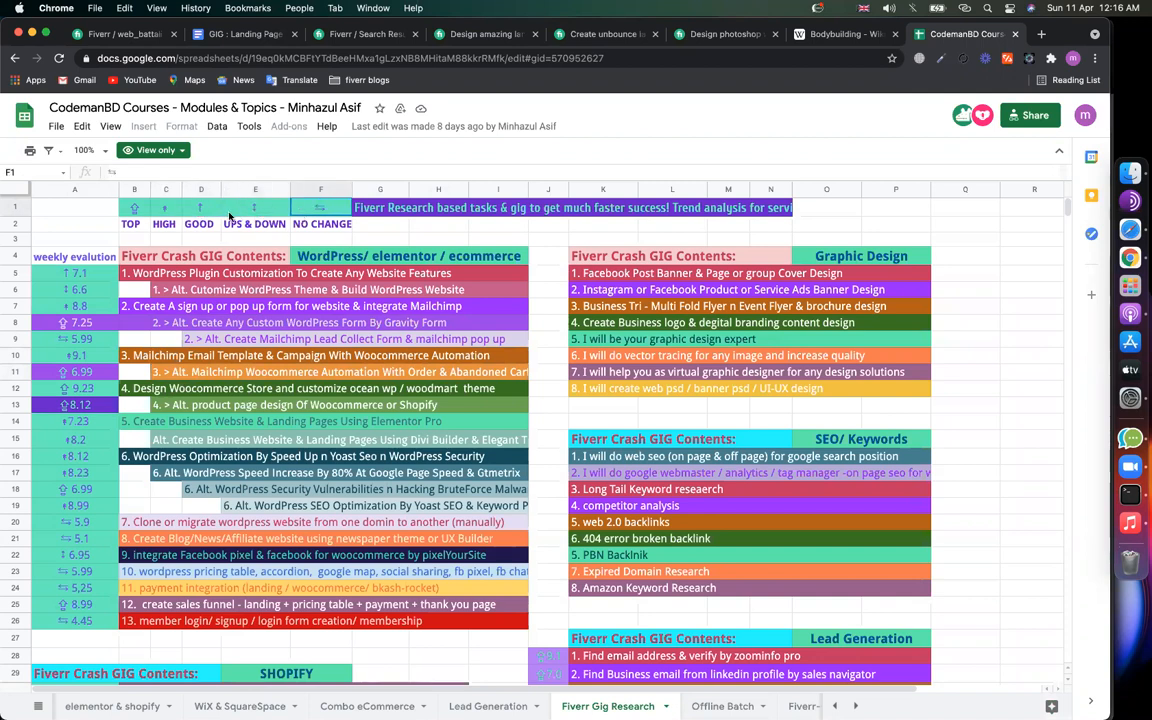
click(134, 208)
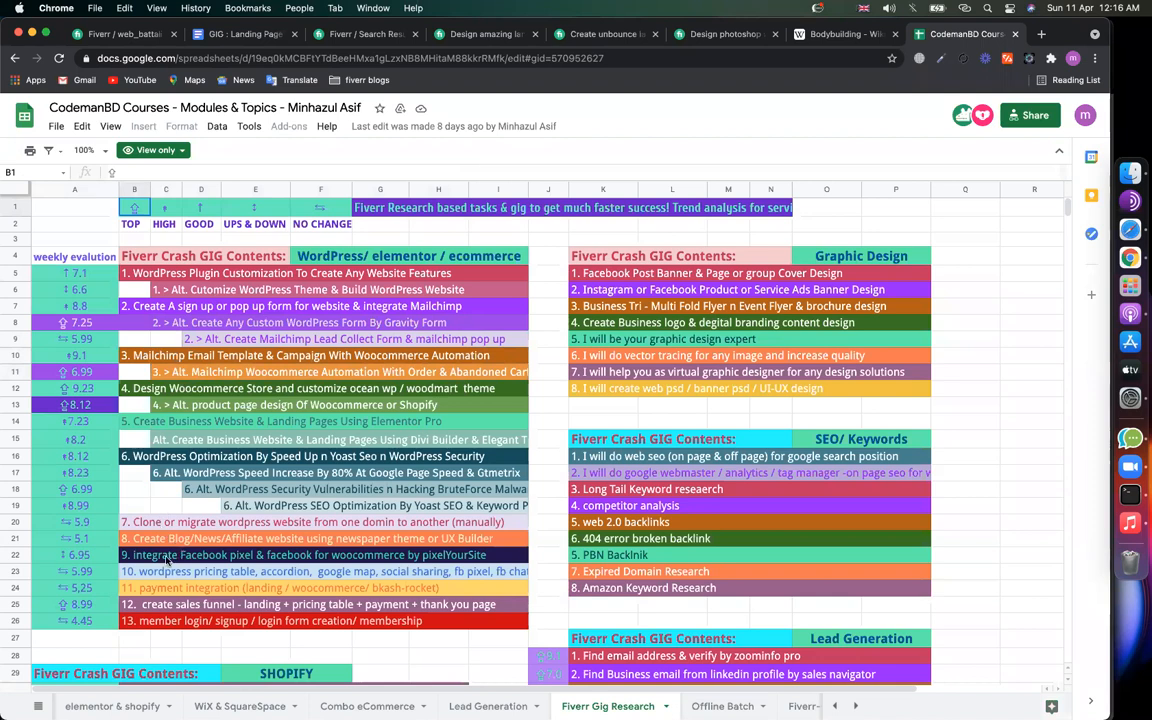
click(178, 424)
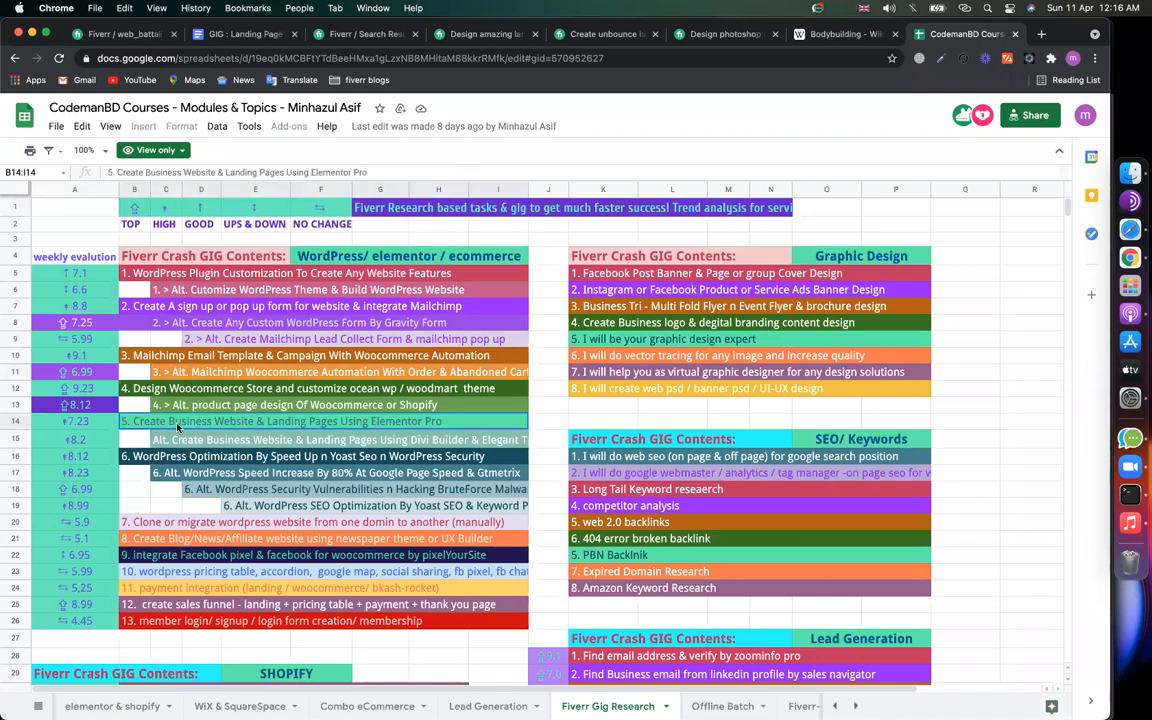
click(98, 423)
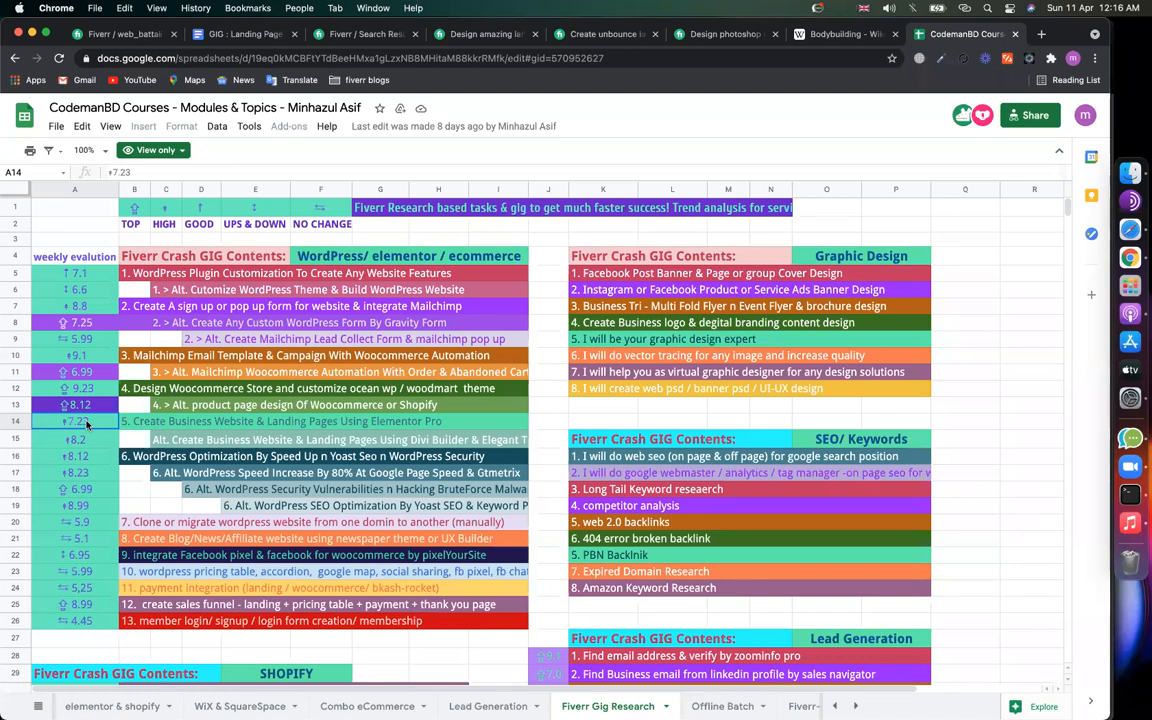
click(330, 34)
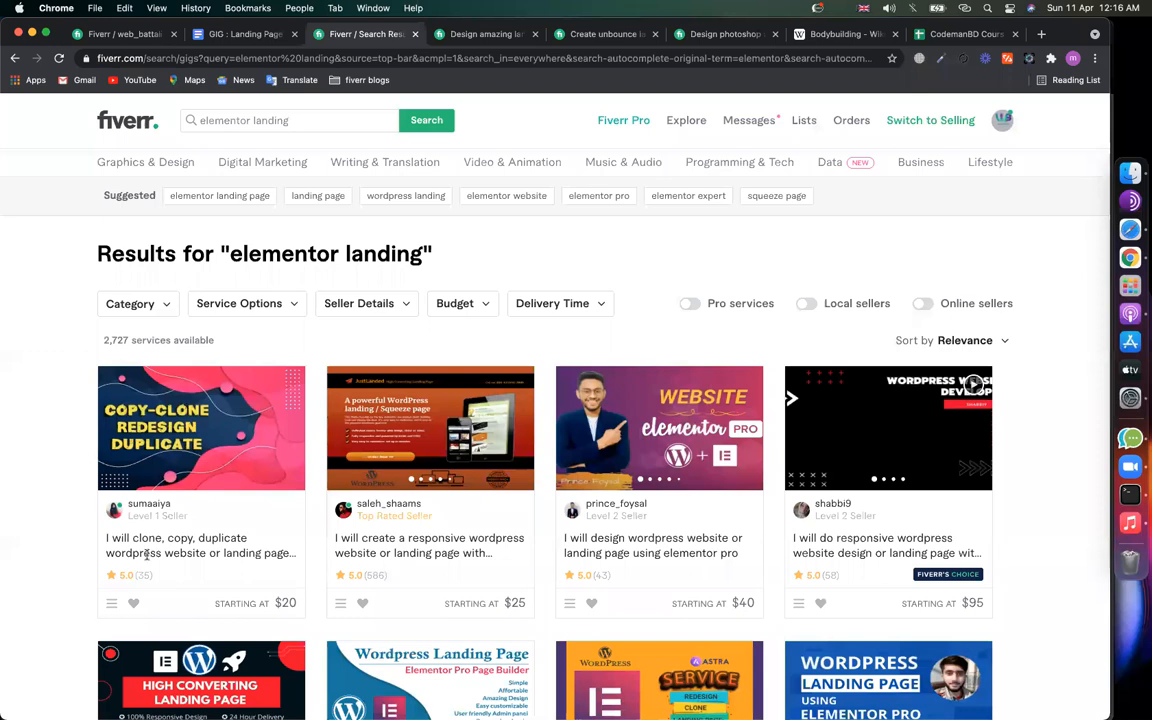
Step: Browse the elementor landing results and the competing squeeze page gig, then return to the spreadsheet
scroll(383, 554, down, 1)
mouse_move(925, 566)
scroll(925, 566, down, 3)
scroll(925, 566, down, 9)
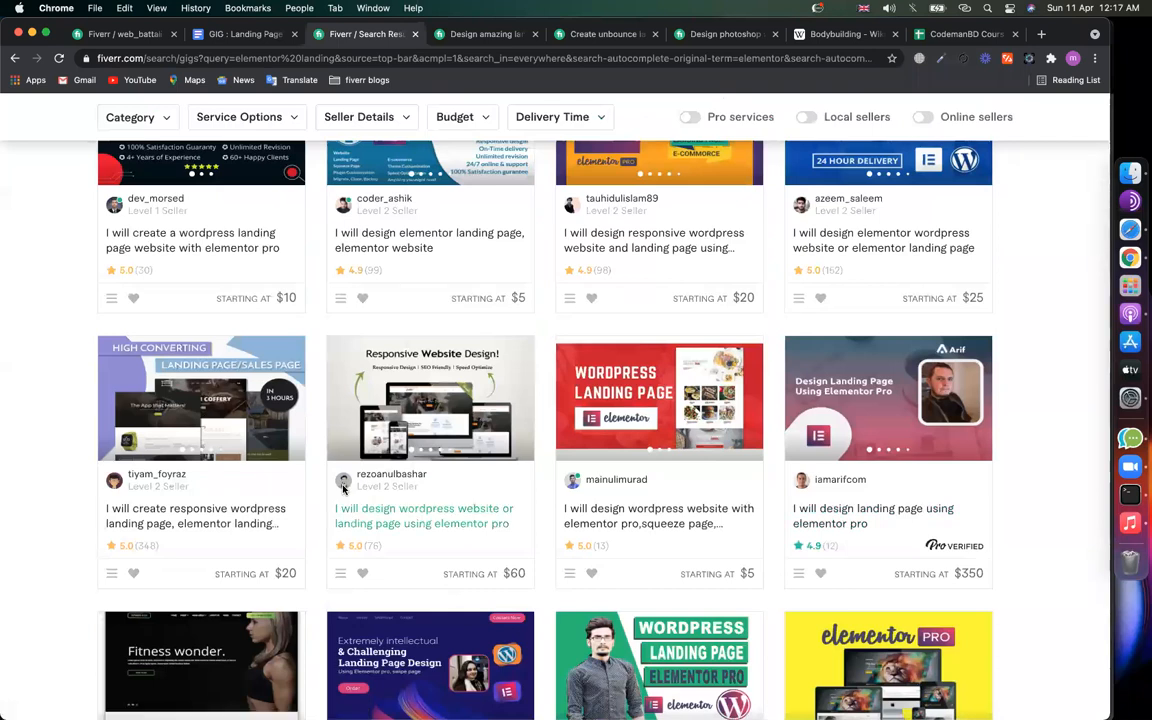
scroll(343, 487, up, 10)
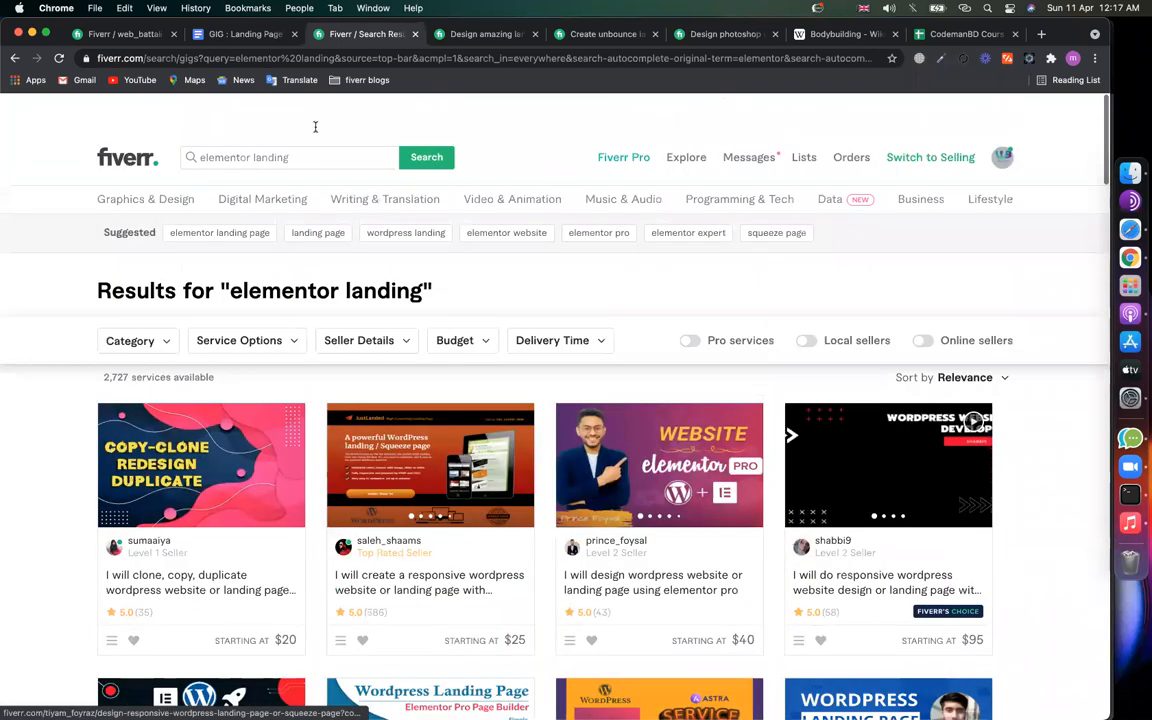
scroll(315, 127, down, 1)
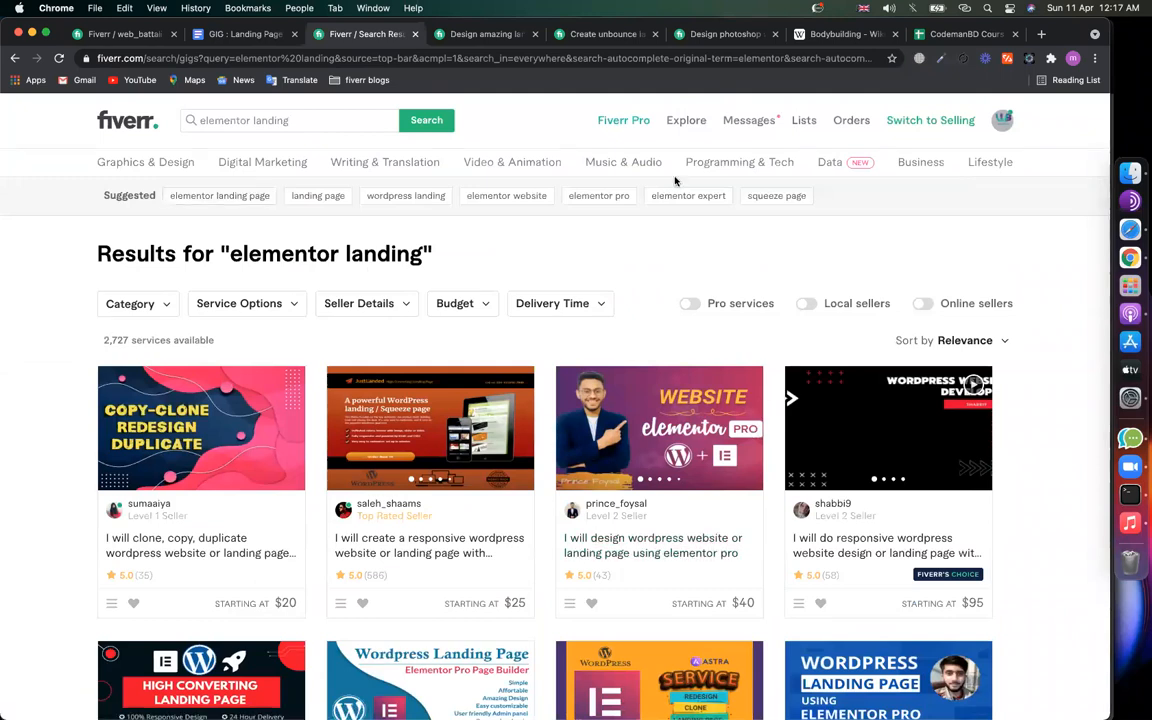
click(497, 35)
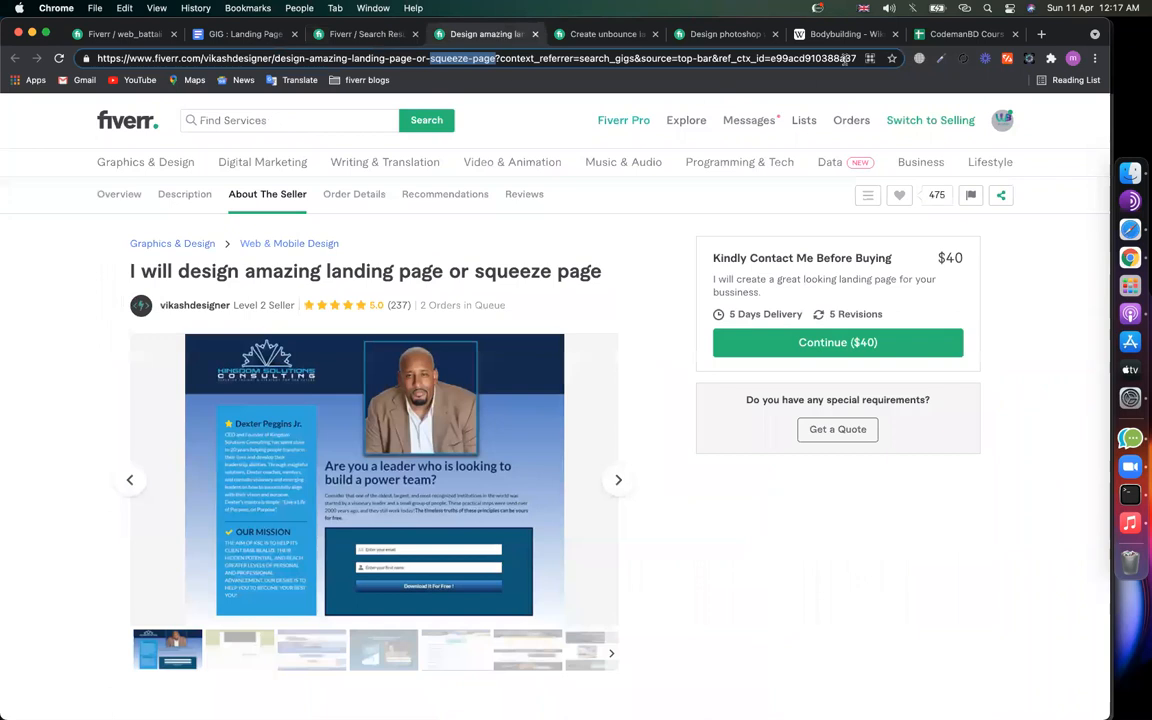
click(930, 37)
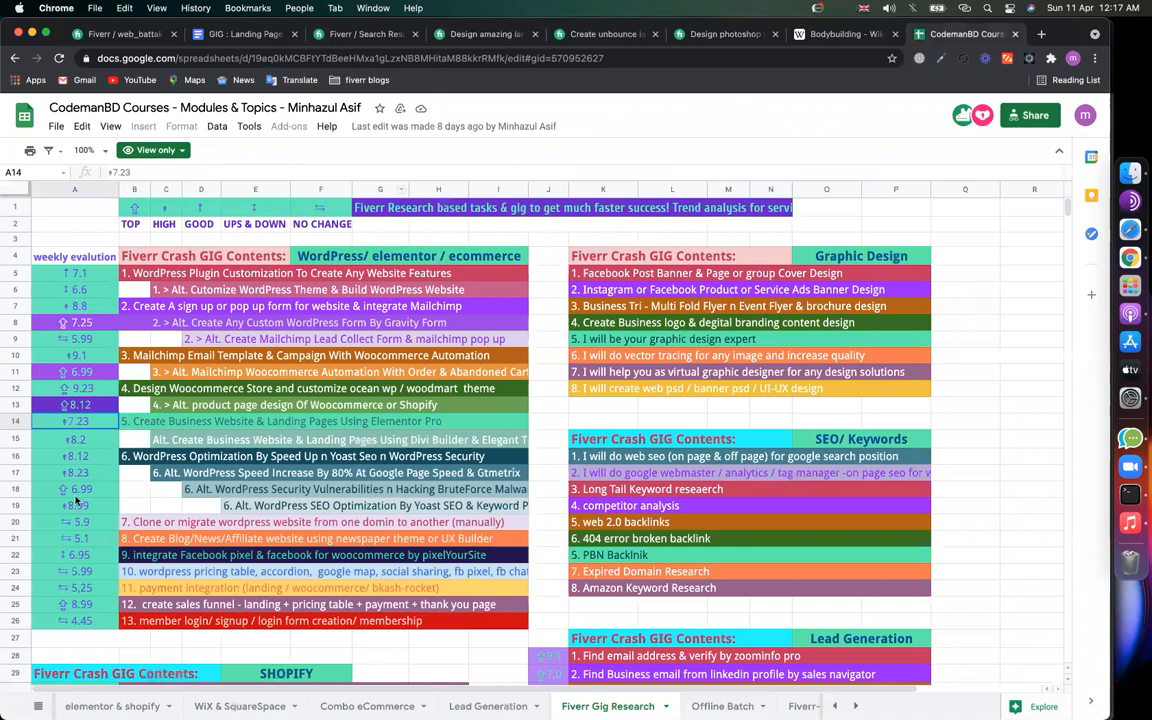
click(201, 491)
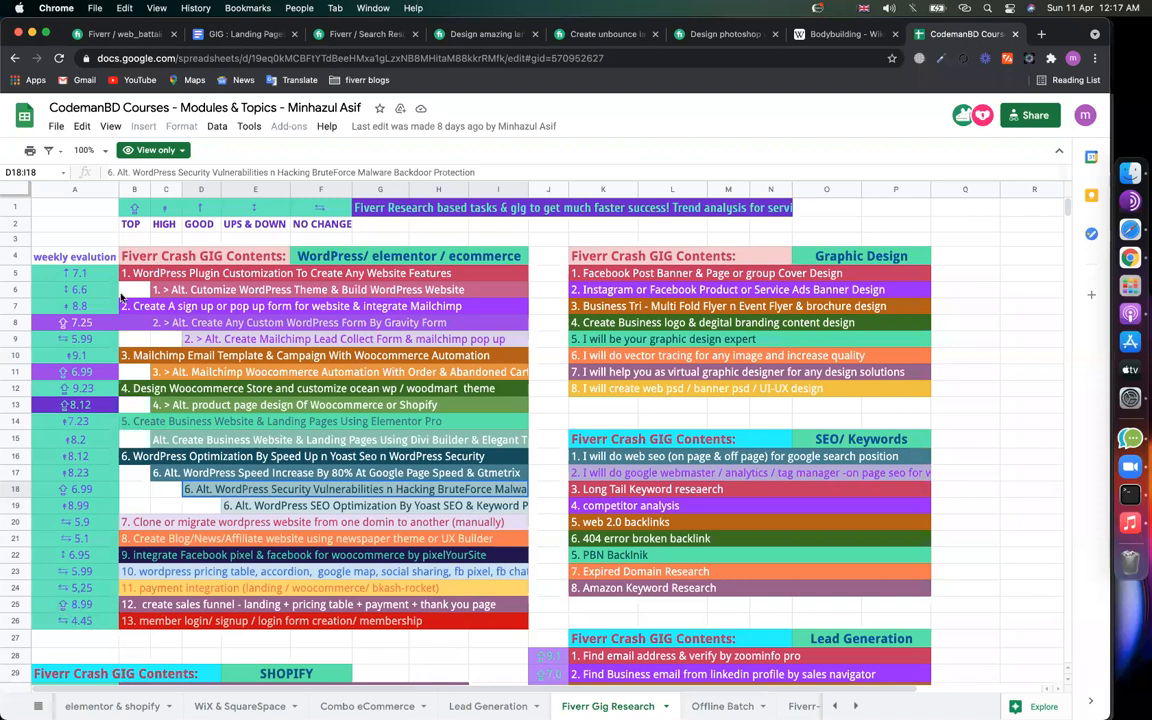
click(125, 207)
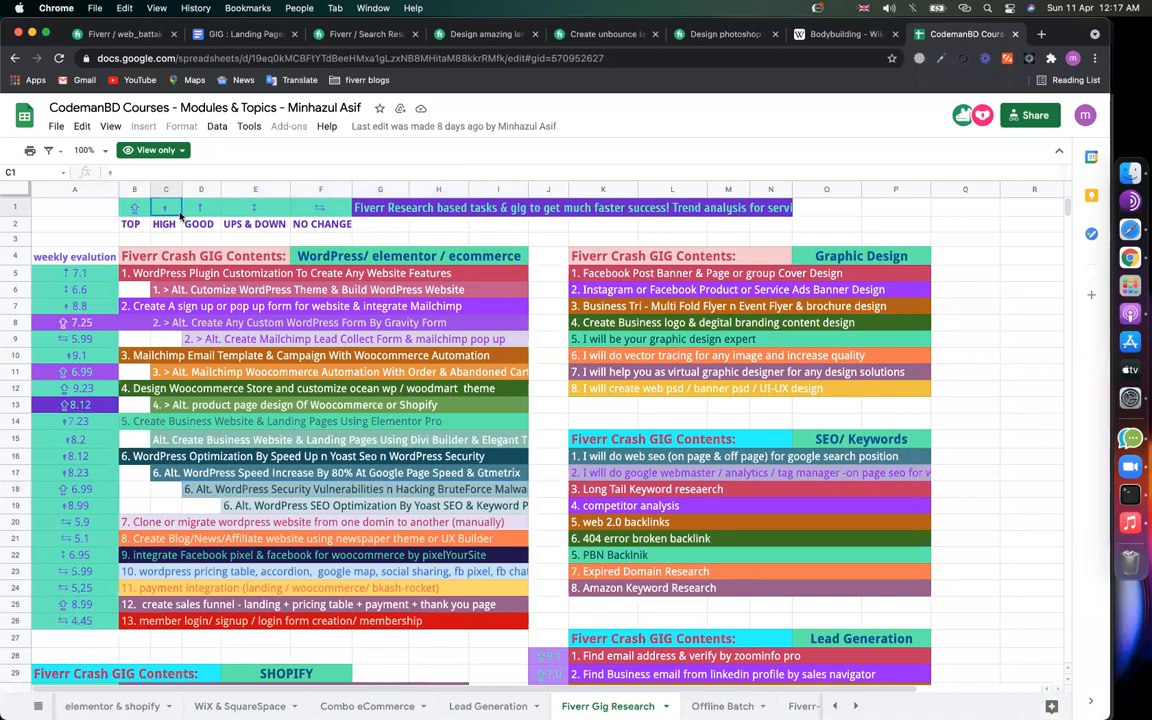
click(194, 205)
drag(148, 213, 197, 210)
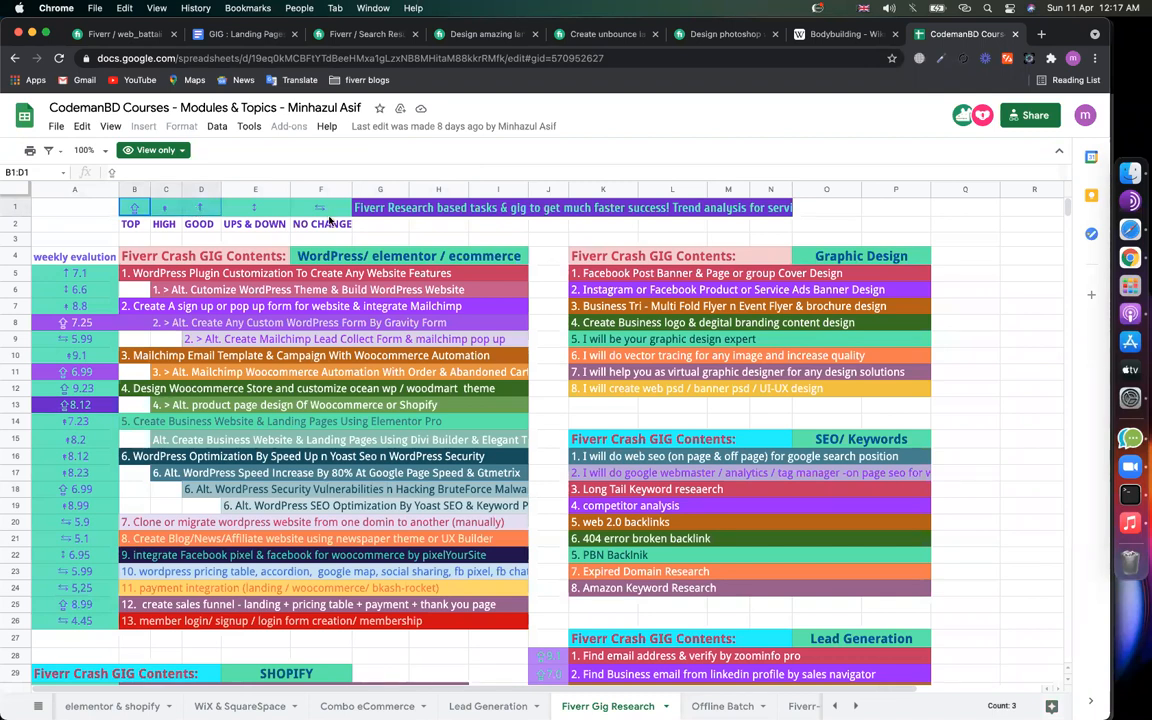
click(318, 212)
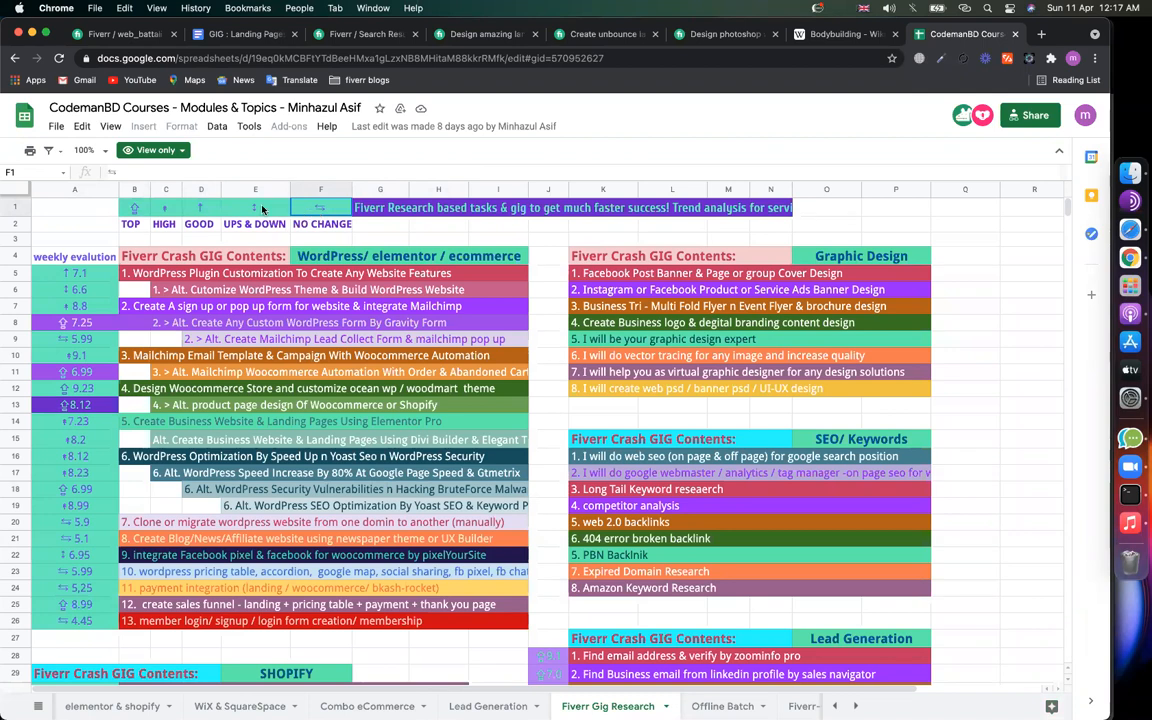
click(261, 209)
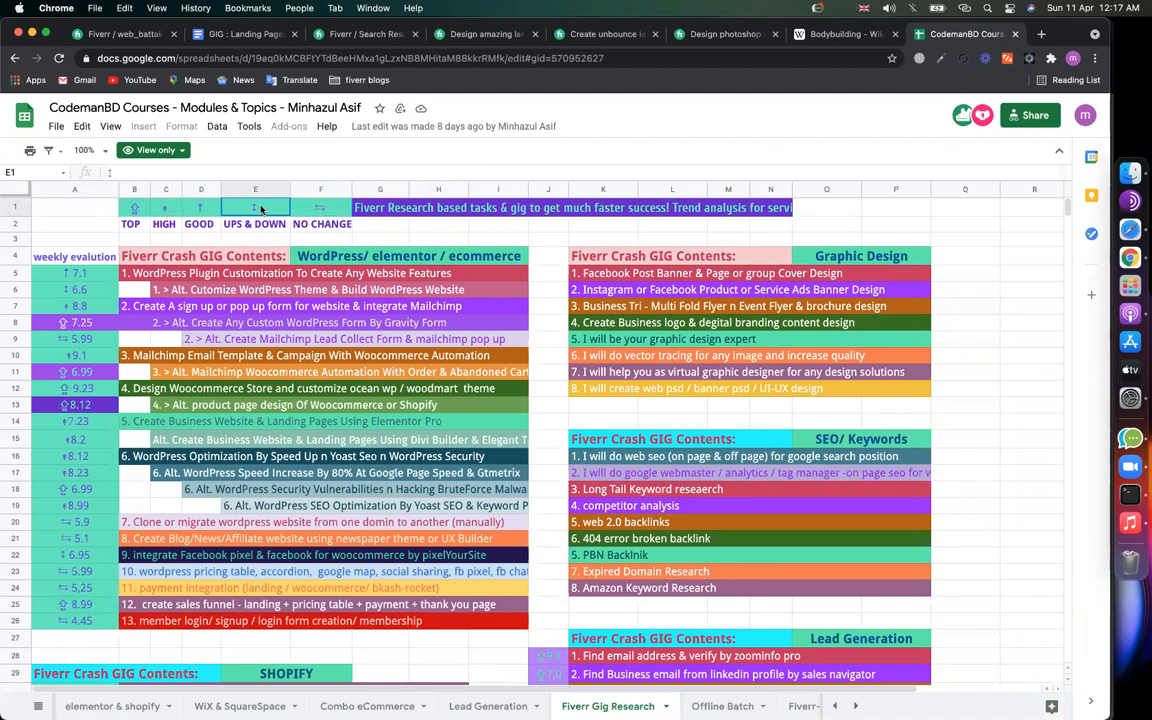
click(172, 209)
click(139, 208)
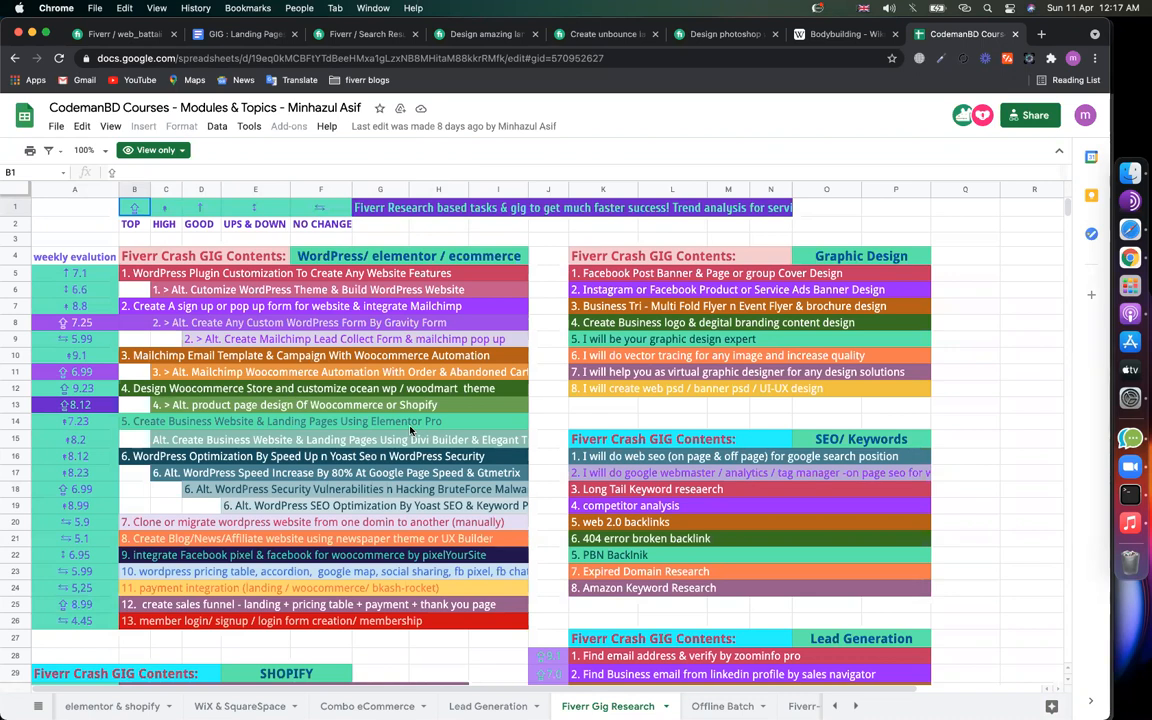
scroll(410, 430, down, 4)
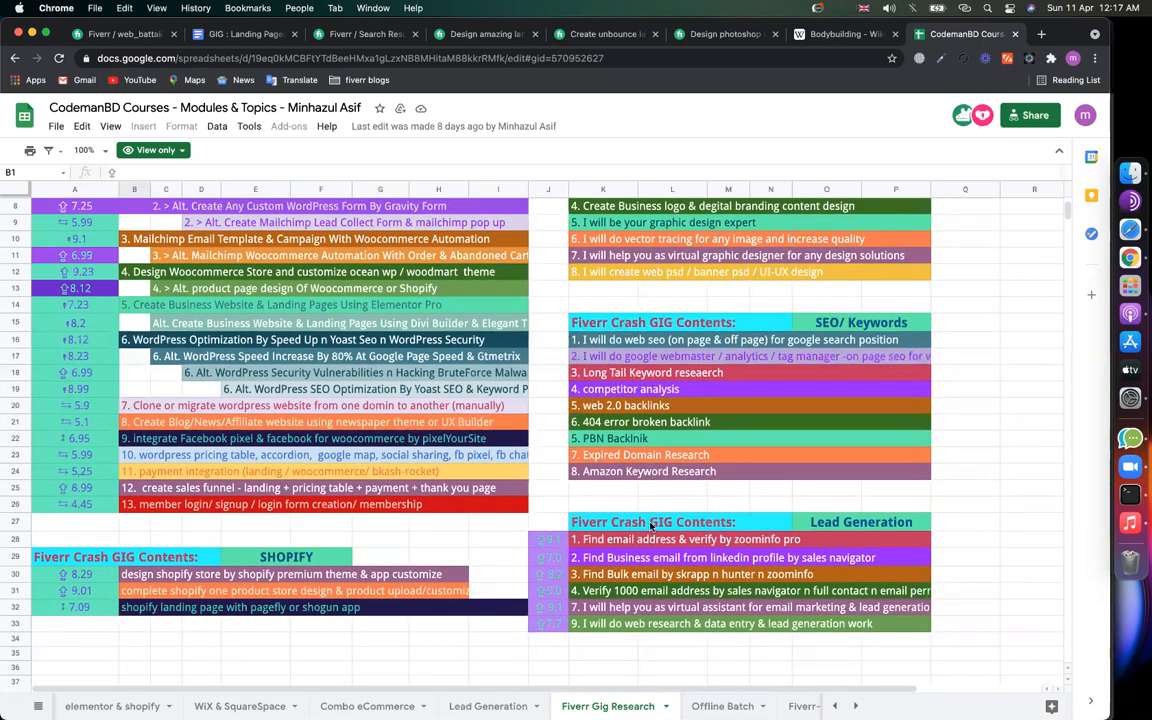
scroll(650, 525, down, 2)
click(483, 581)
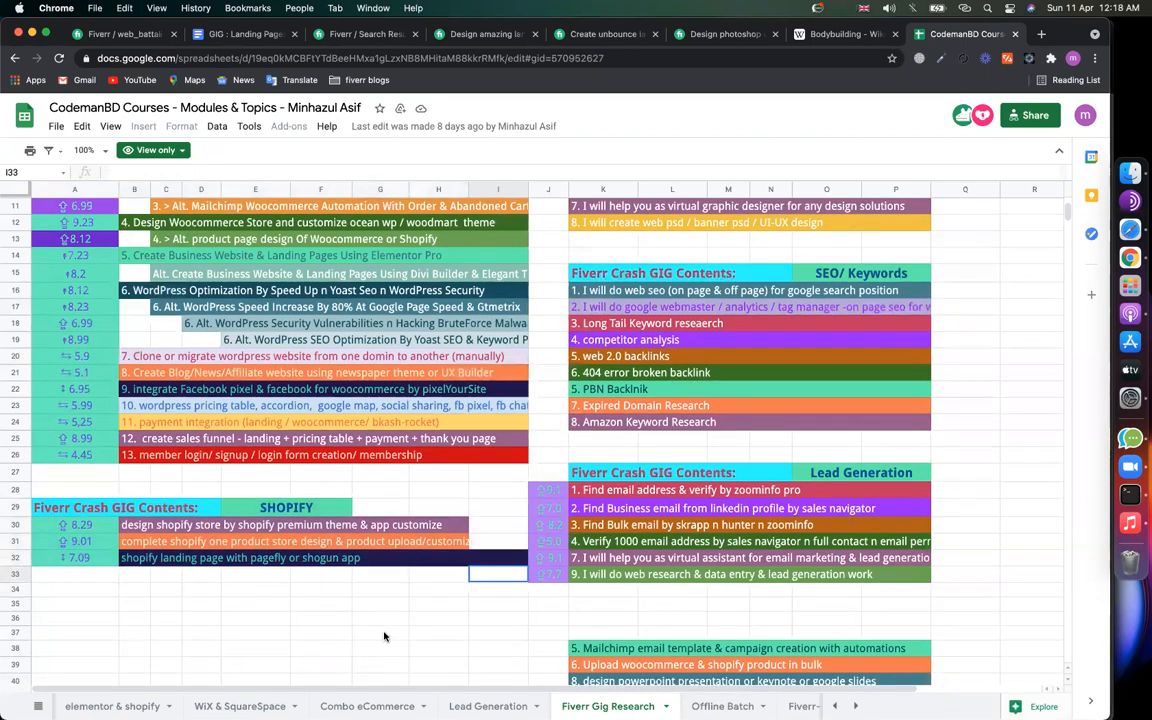
scroll(628, 585, down, 3)
scroll(629, 586, down, 1)
drag(670, 550, 712, 560)
scroll(584, 519, up, 3)
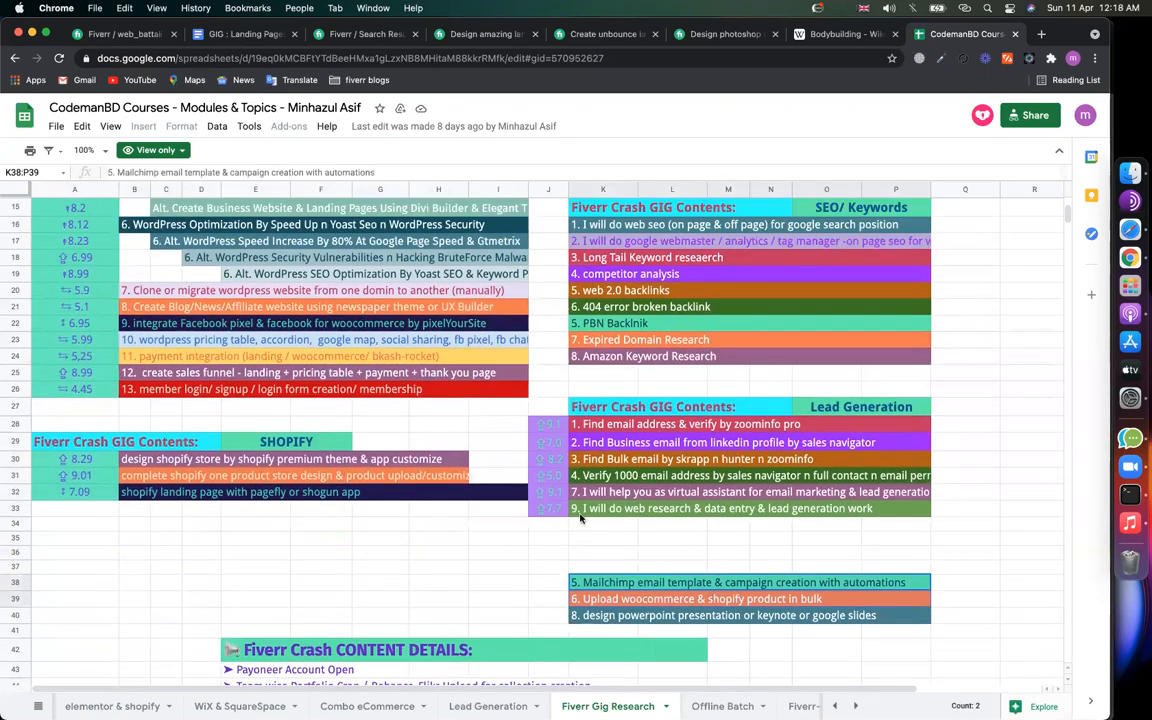
scroll(584, 519, up, 3)
scroll(528, 432, up, 3)
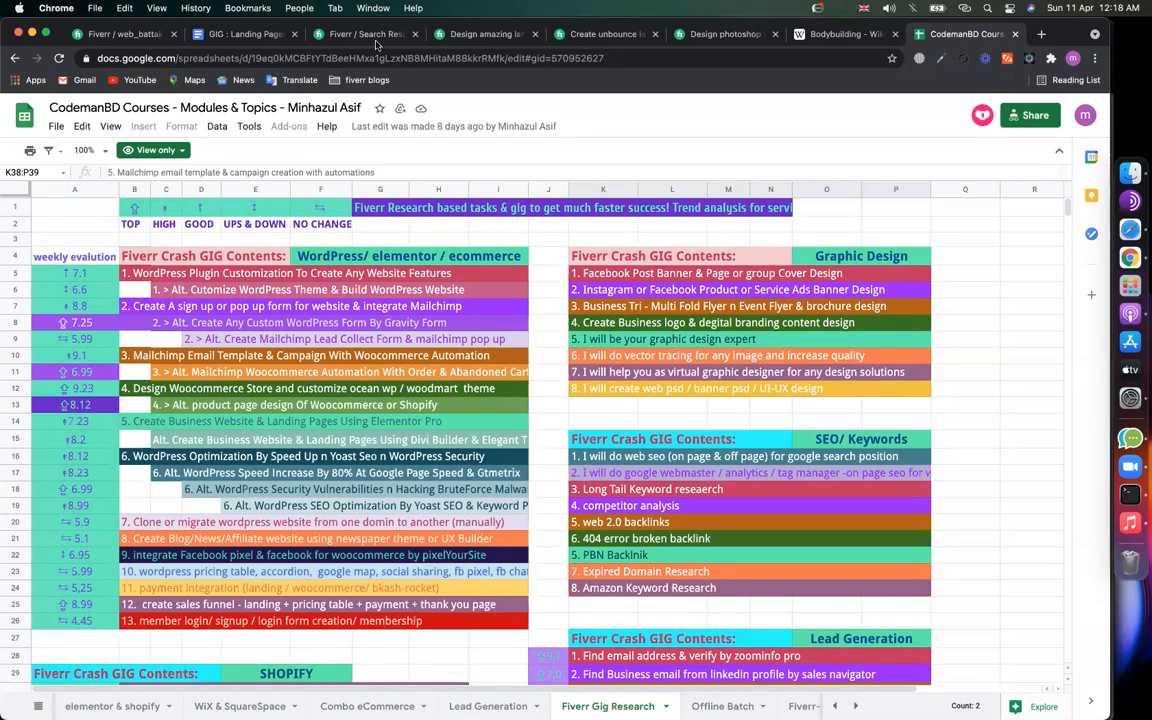
Step: Add 'landing page design' from the keyword notes as the gig's first search tag
click(118, 36)
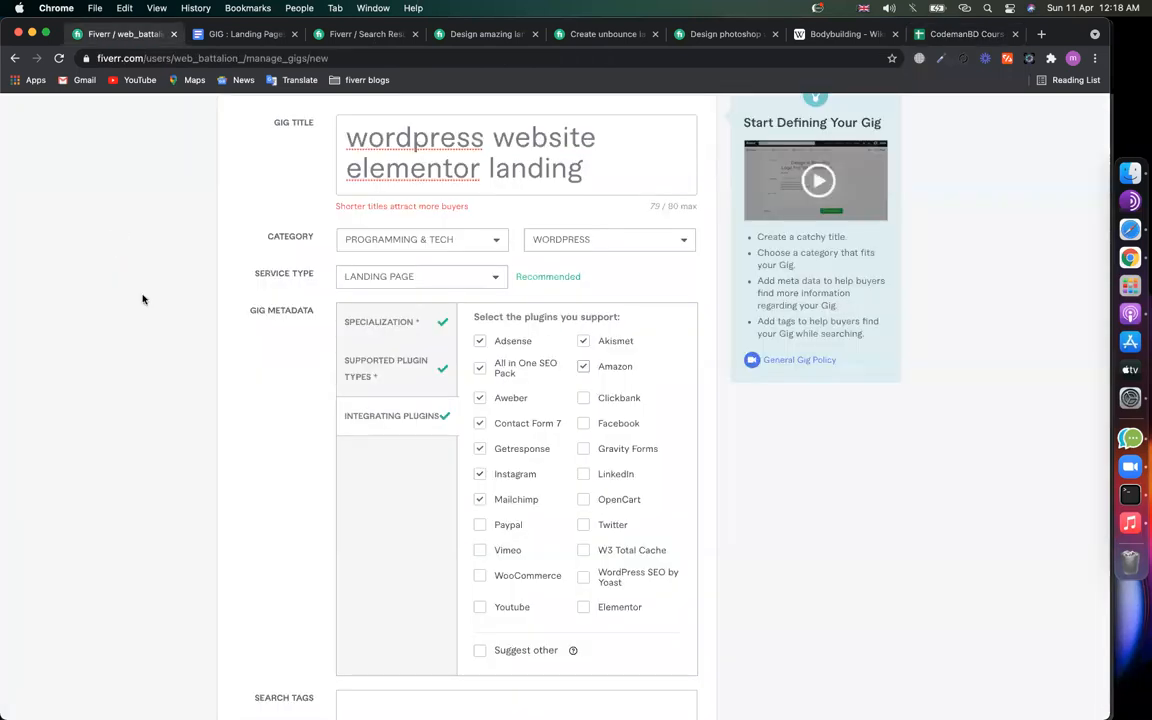
scroll(290, 481, up, 2)
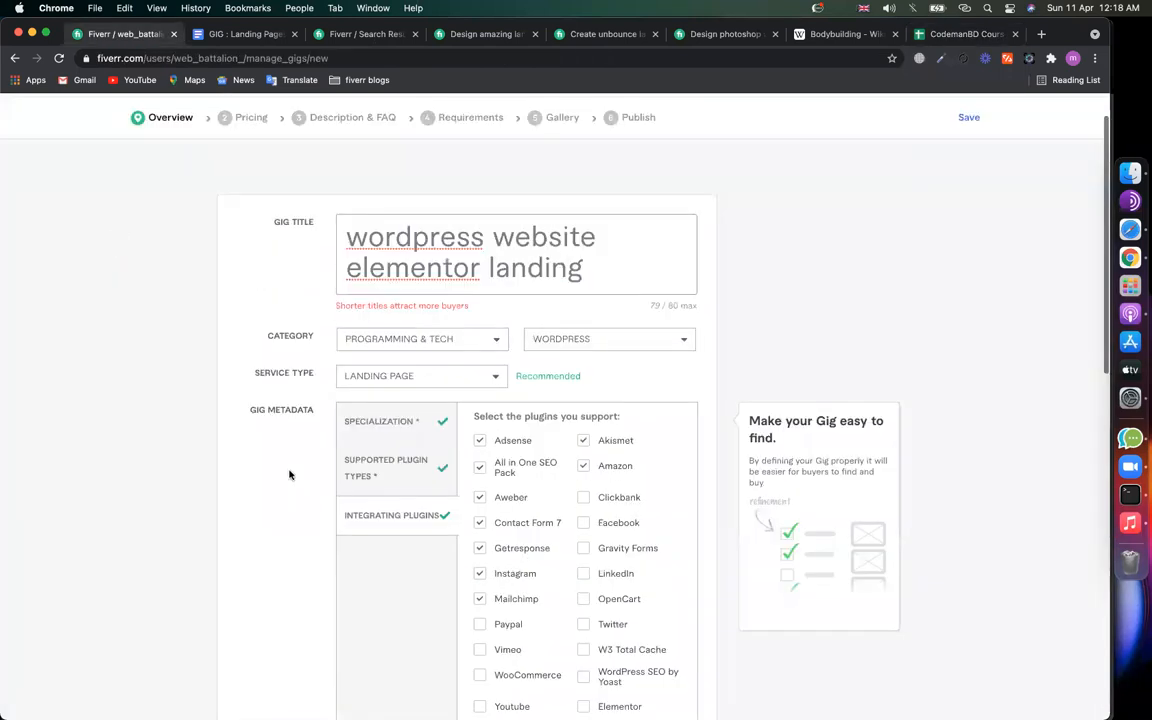
scroll(391, 267, down, 2)
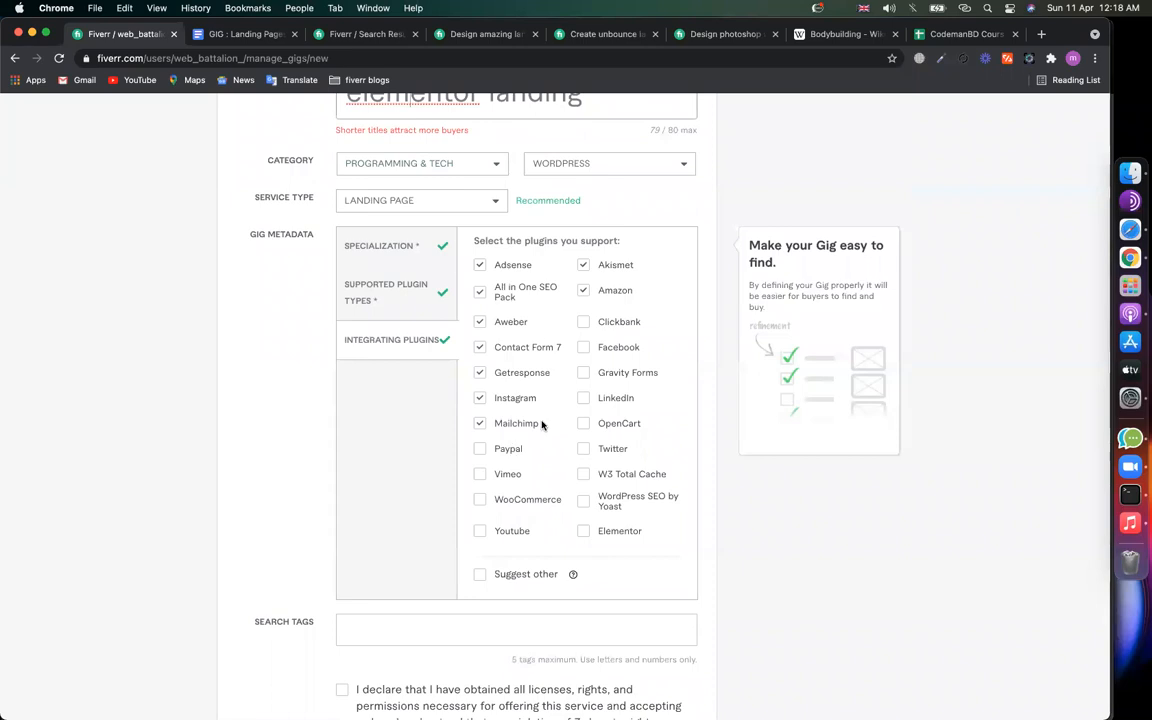
scroll(402, 327, down, 2)
scroll(402, 327, down, 3)
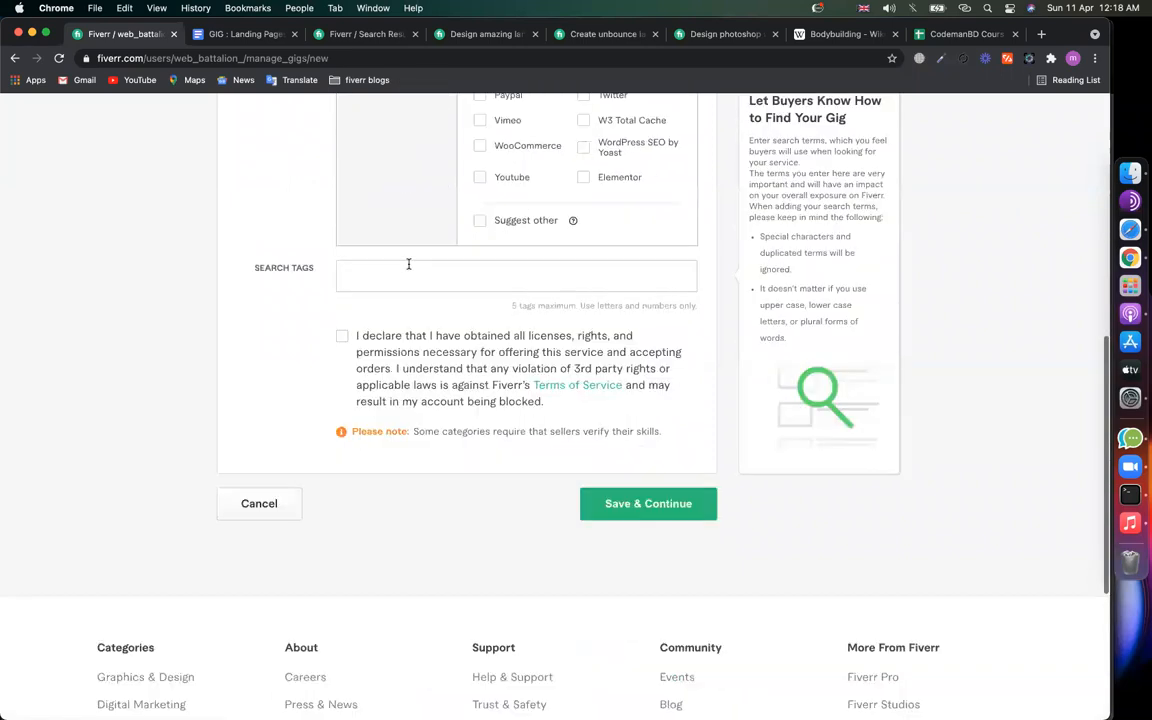
click(241, 36)
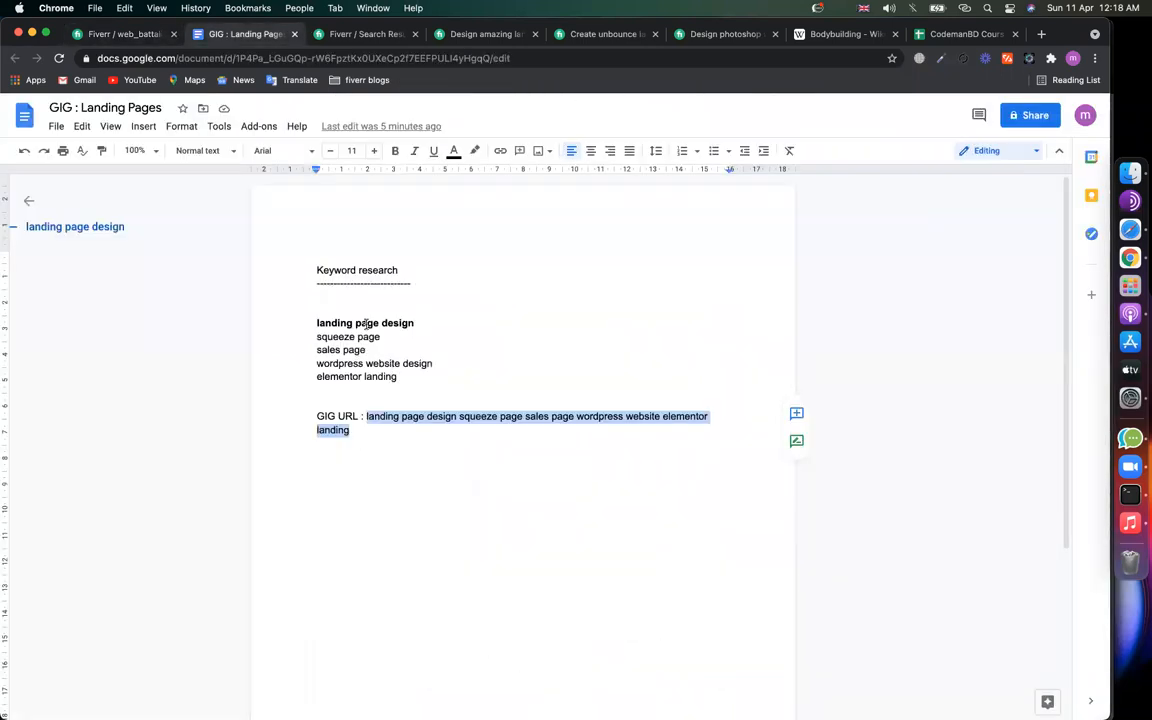
triple_click(309, 323)
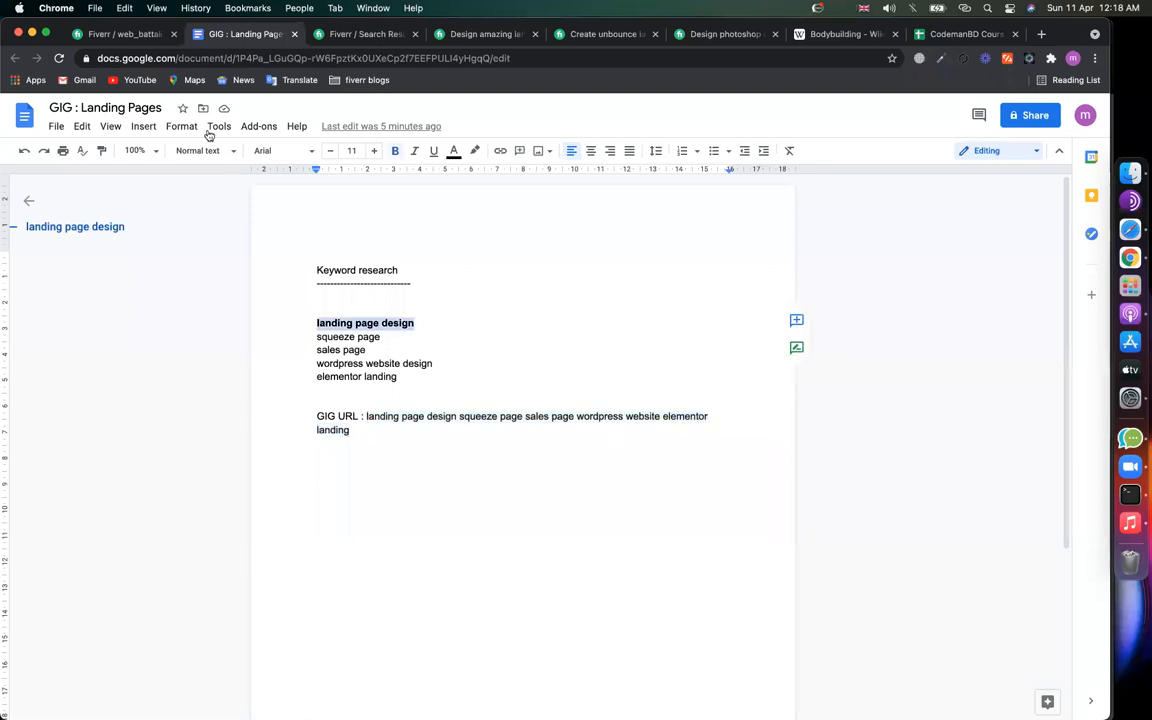
click(120, 34)
key(Return)
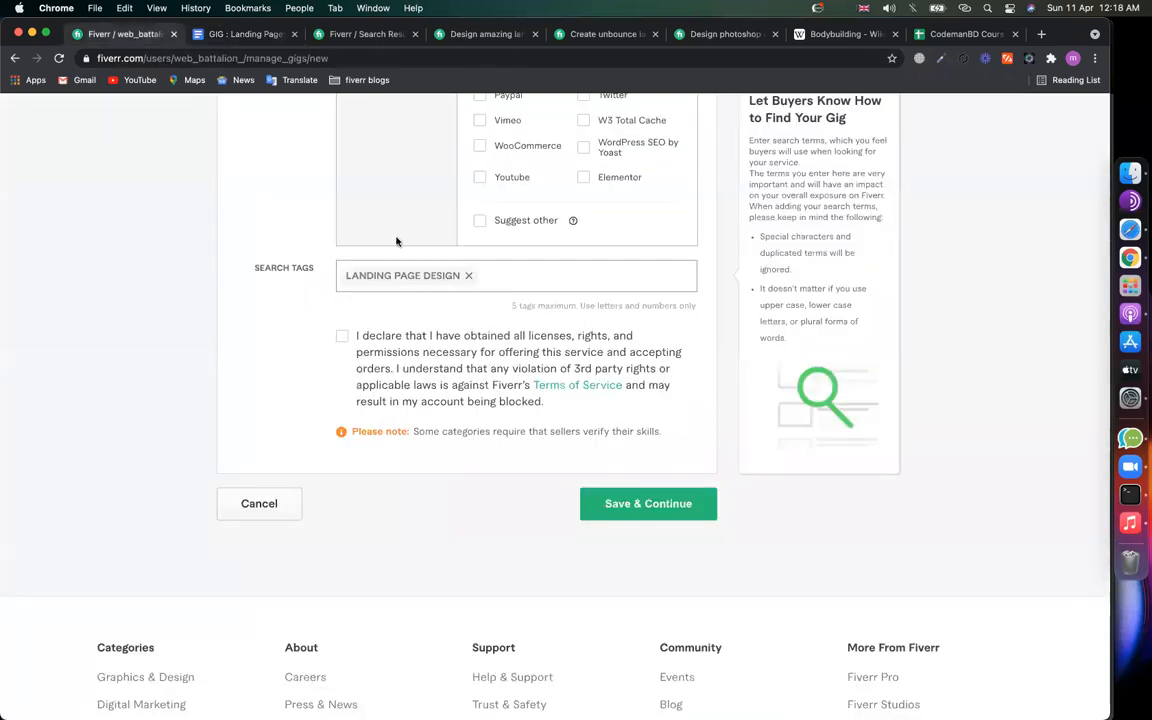
Step: Add 'squeeze page' and 'sales page' from the keyword notes as search tags
click(244, 34)
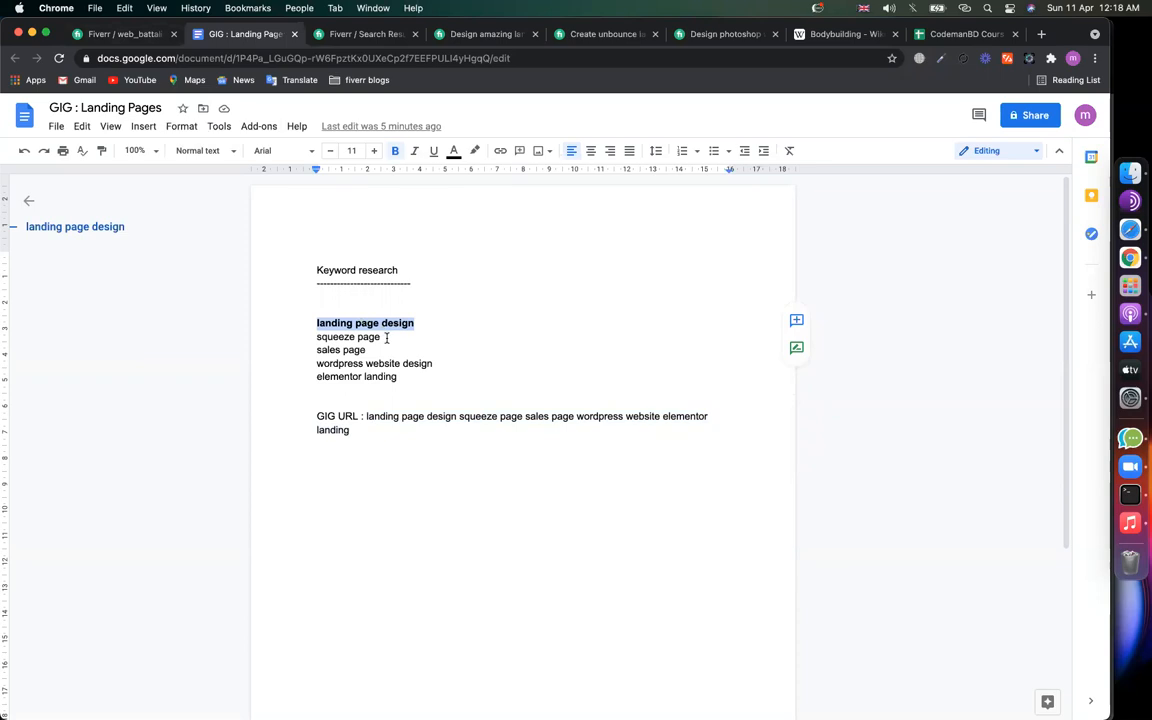
triple_click(350, 336)
key(super+c)
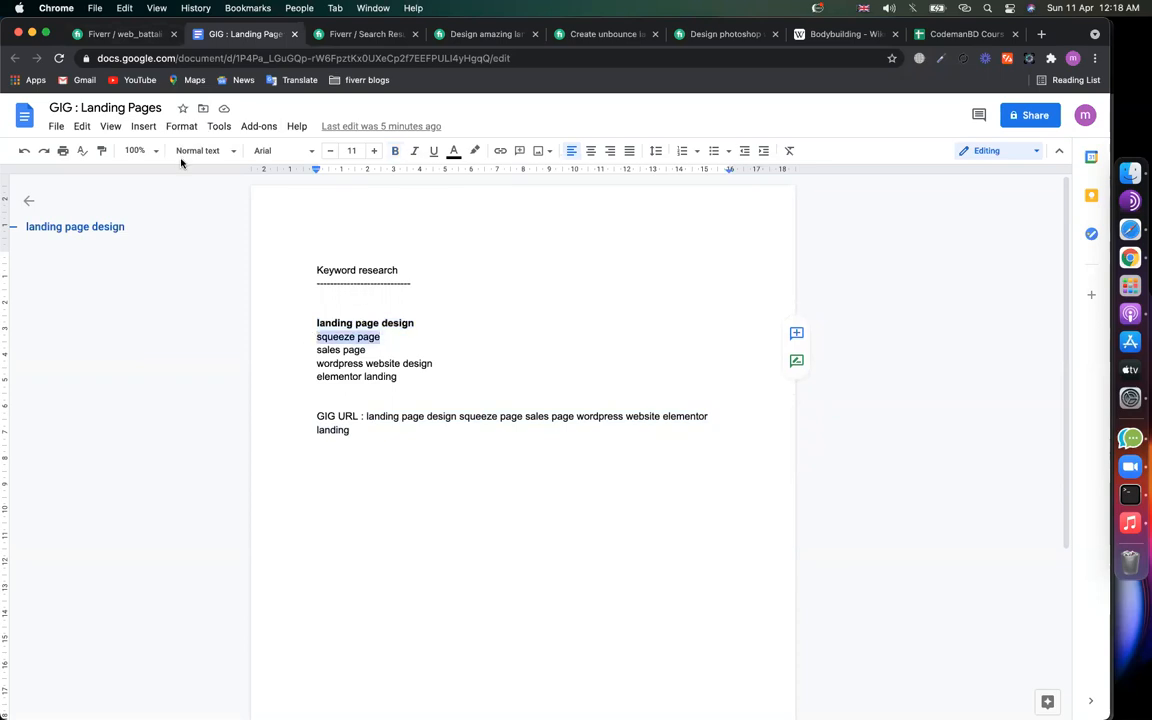
click(122, 33)
key(super+v)
key(Return)
click(257, 38)
drag(370, 350, 304, 350)
key(super+c)
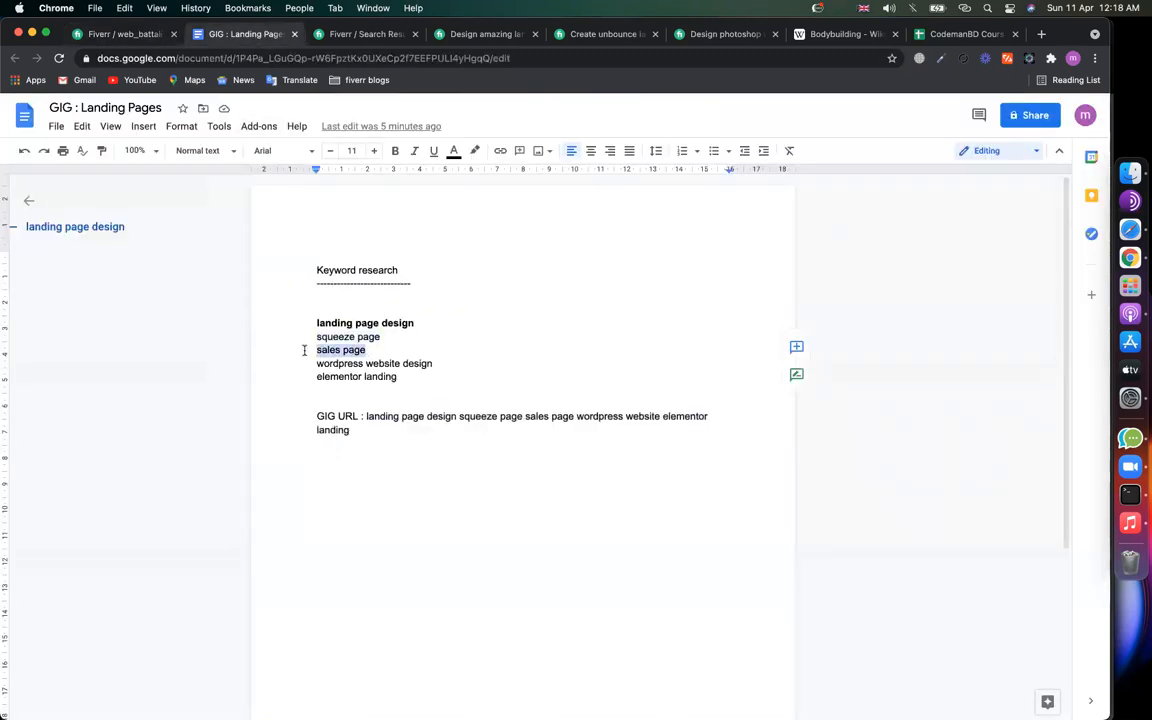
click(120, 33)
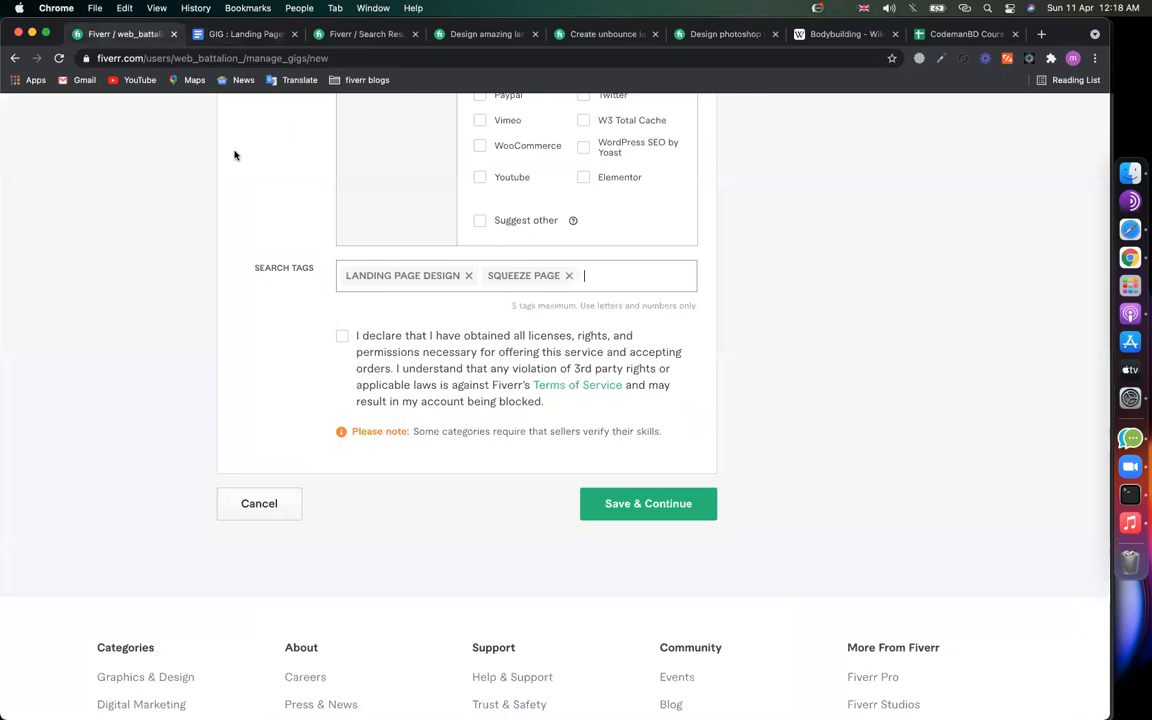
key(super+v)
key(Return)
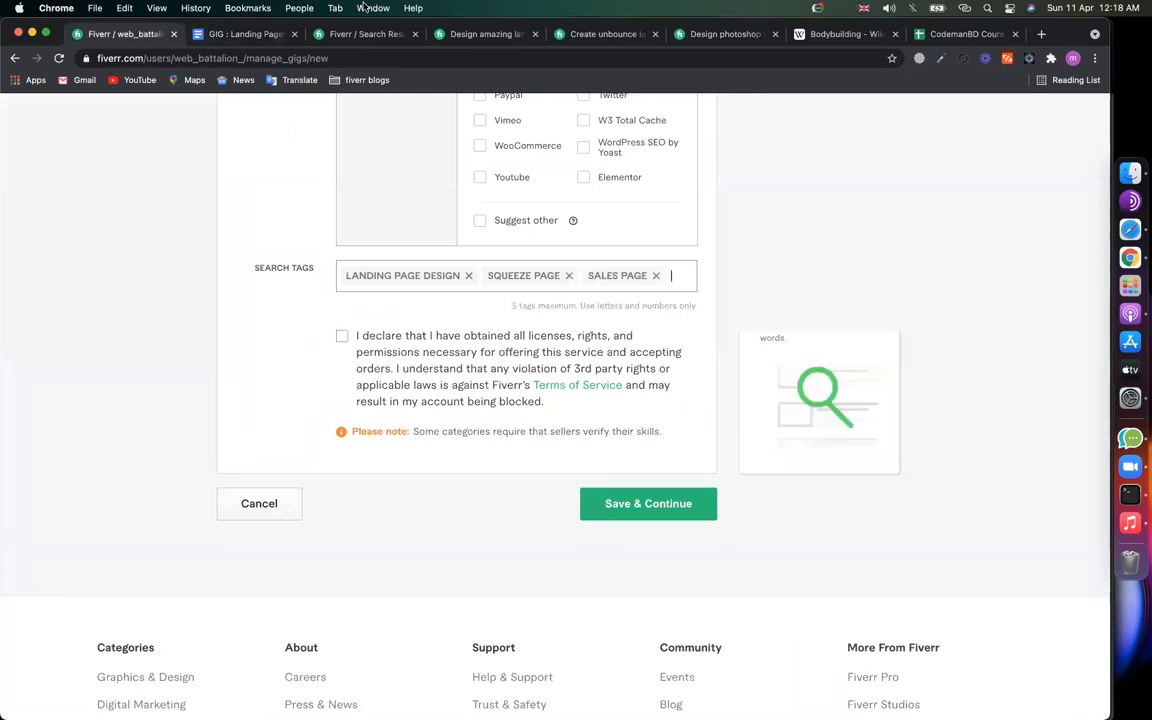
Step: Add 'wordpress website design' and 'elementor landing' as the final two search tags
click(242, 34)
click(425, 365)
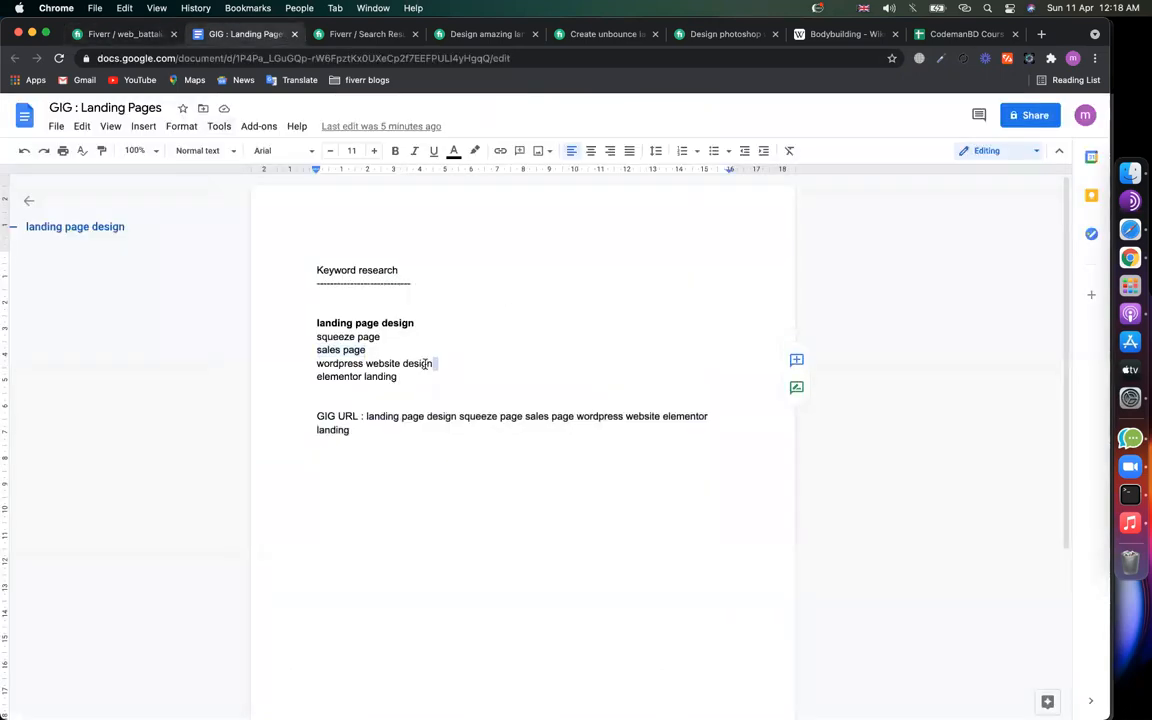
drag(425, 365, 301, 363)
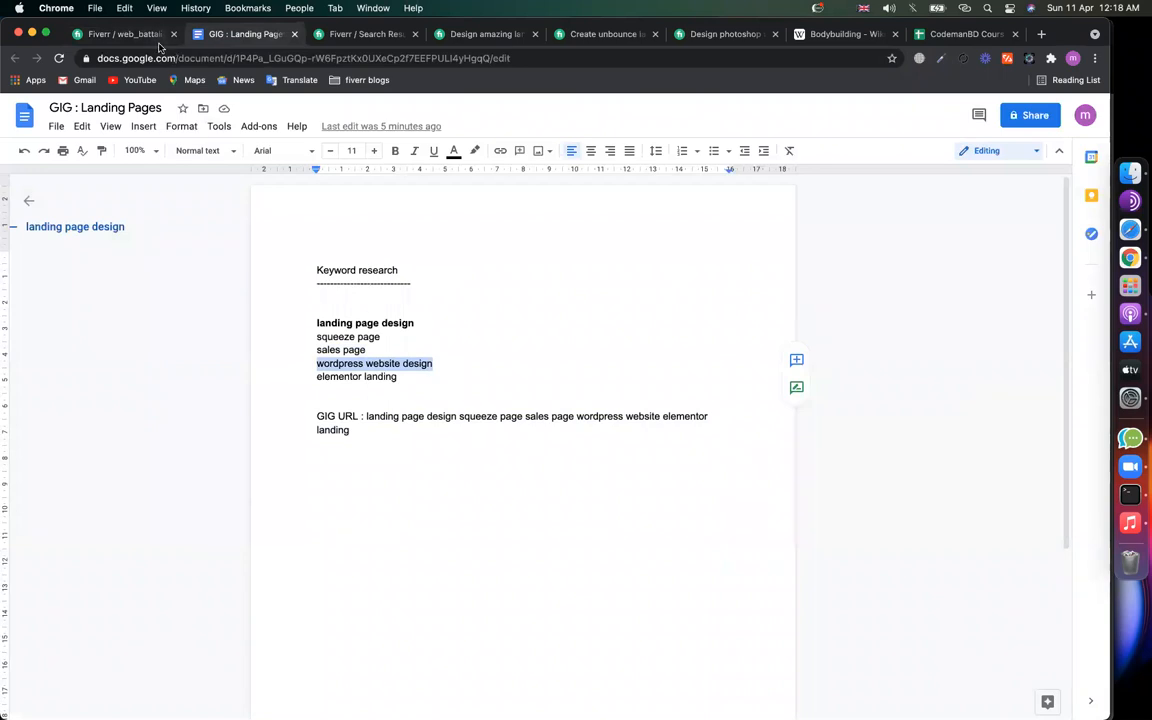
key(super+c)
click(122, 34)
key(super+v)
key(Return)
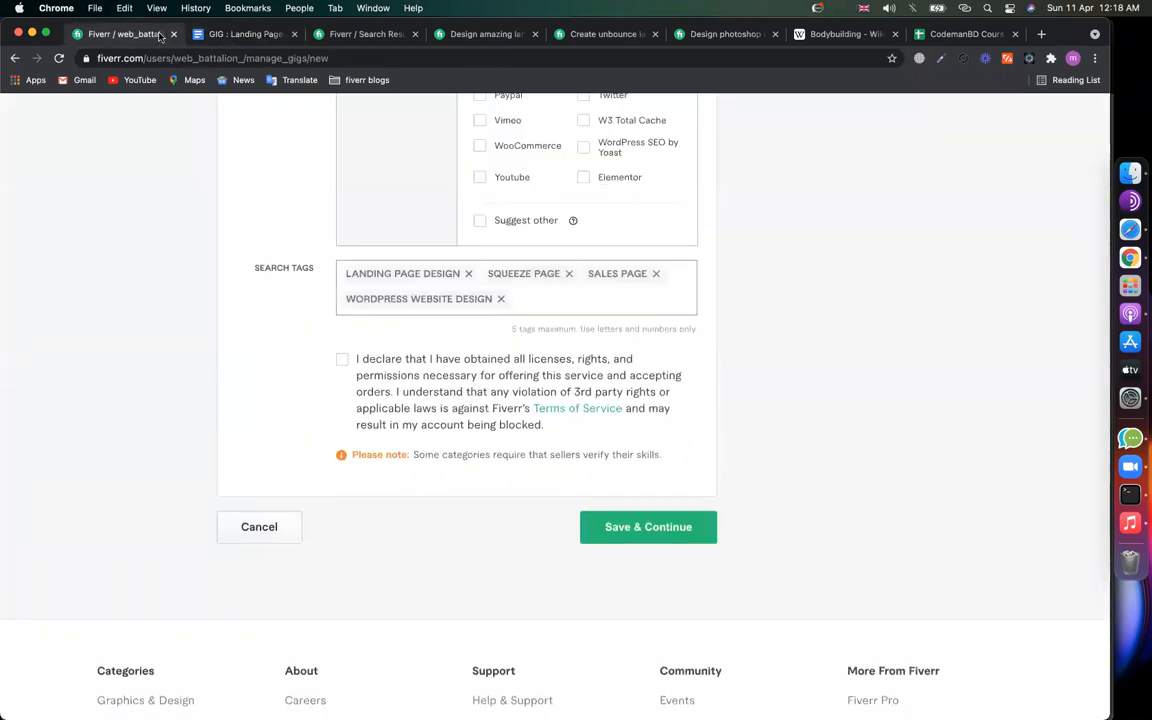
click(226, 32)
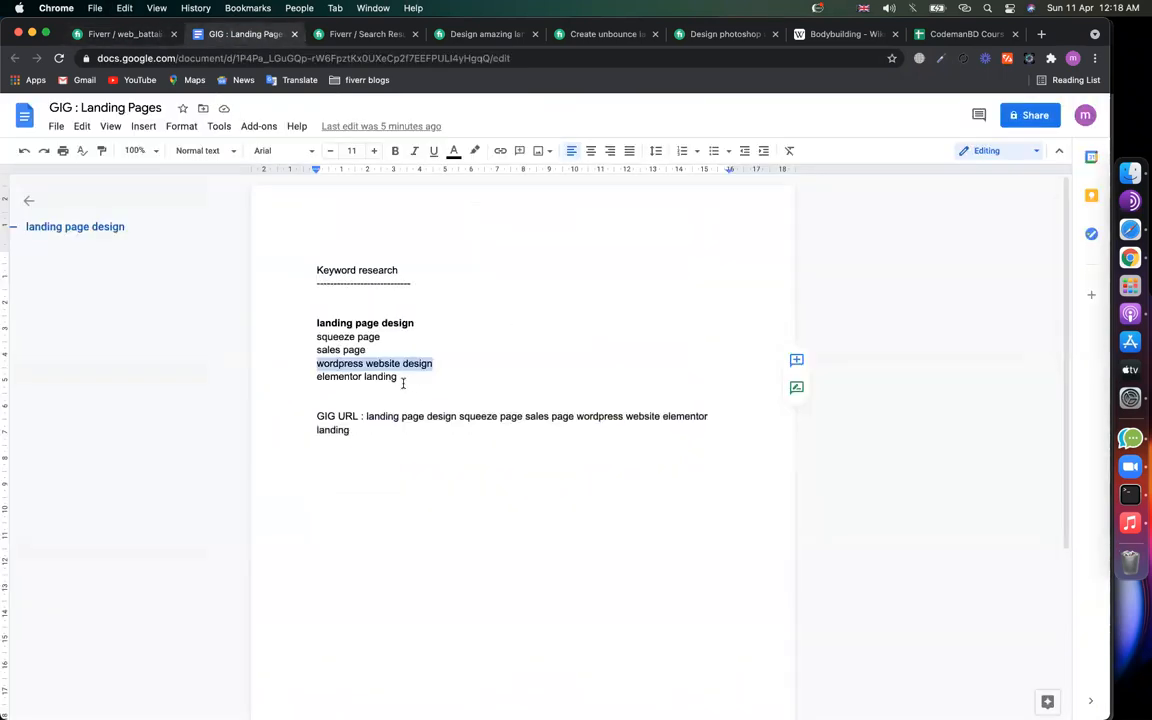
drag(403, 380, 270, 378)
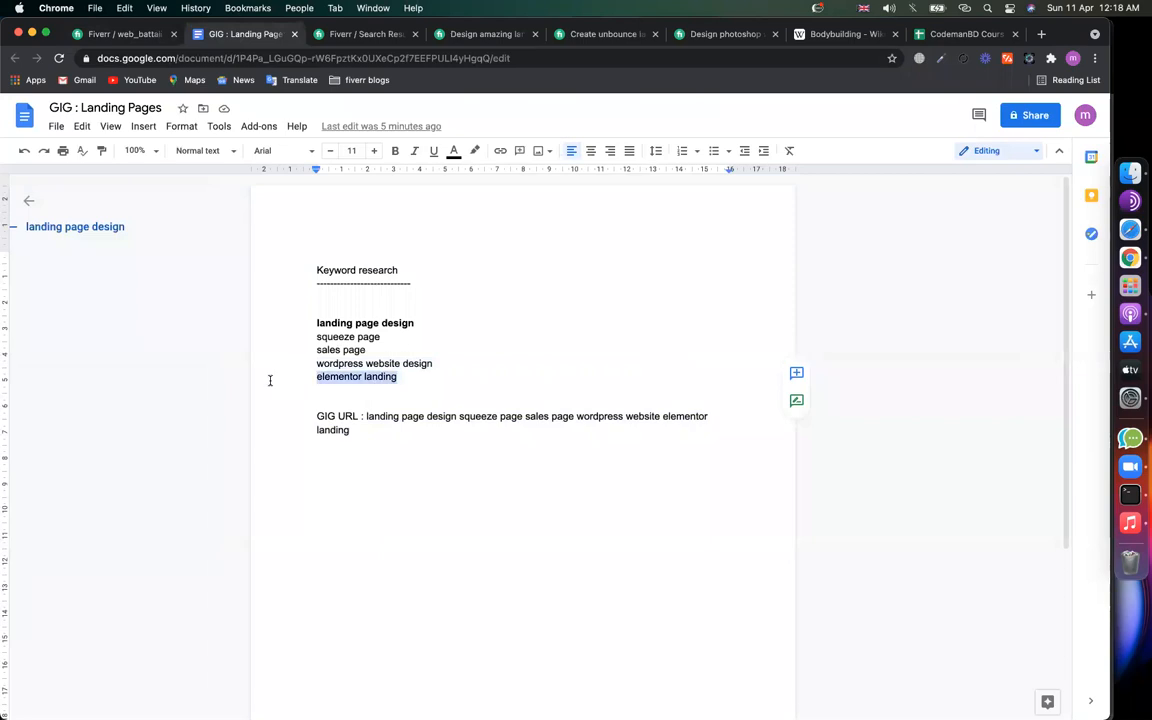
key(super+c)
click(122, 34)
key(super+v)
key(Return)
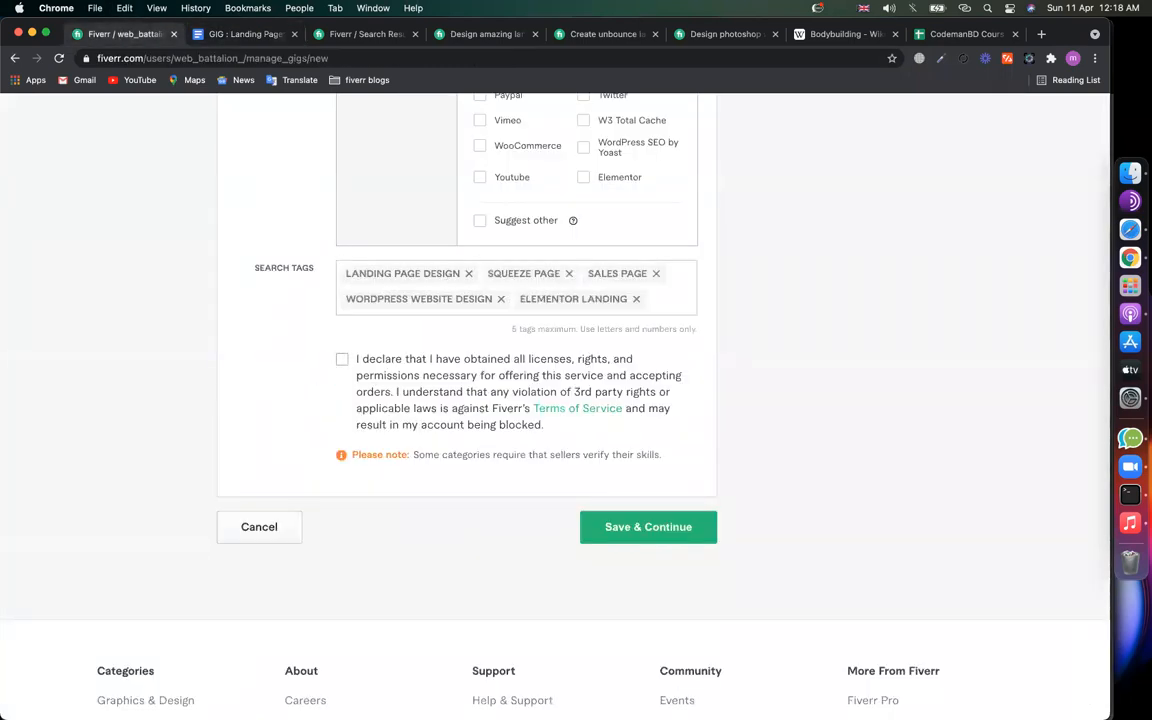
click(360, 36)
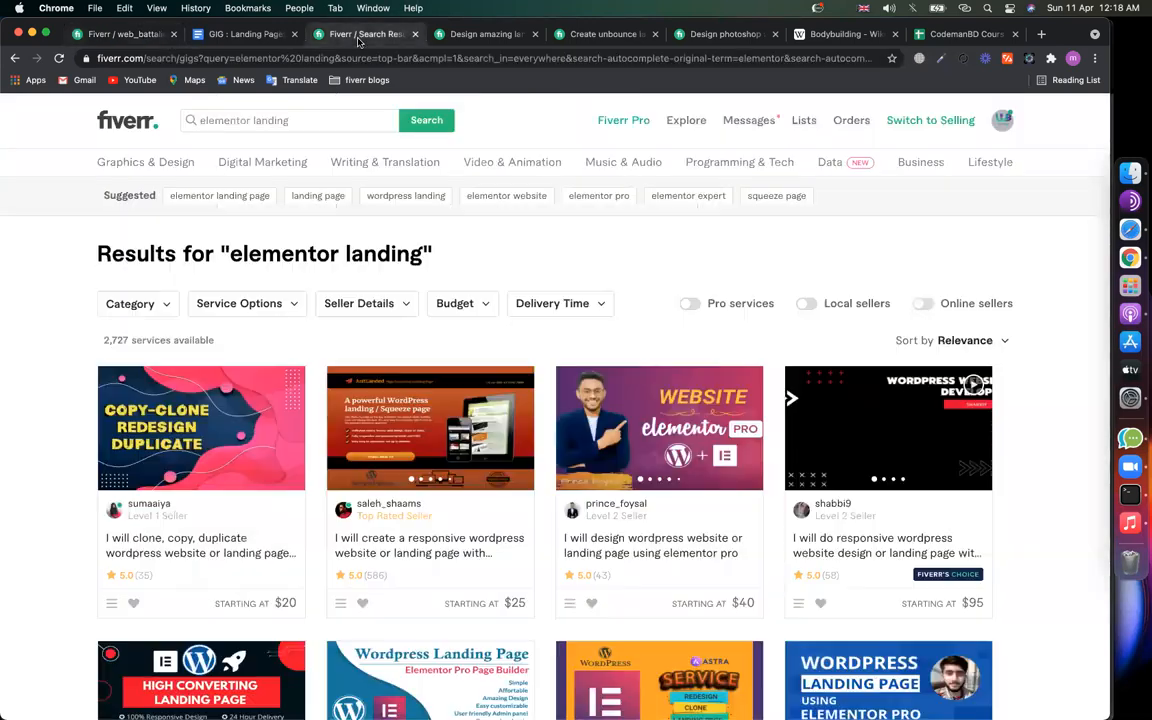
Step: Show Fiverr's Recent Searches and Services suggestions dropdown for elementor landing
click(307, 122)
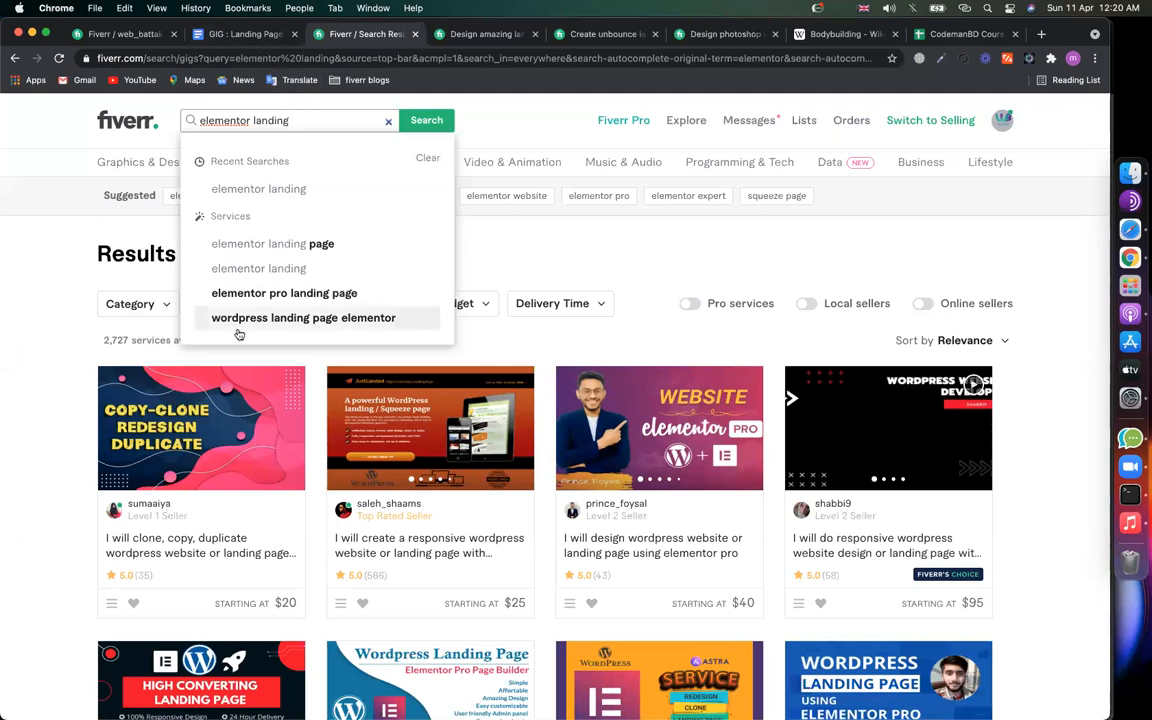
Step: Accept the licensing and rights declaration and try saving the gig overview
click(238, 36)
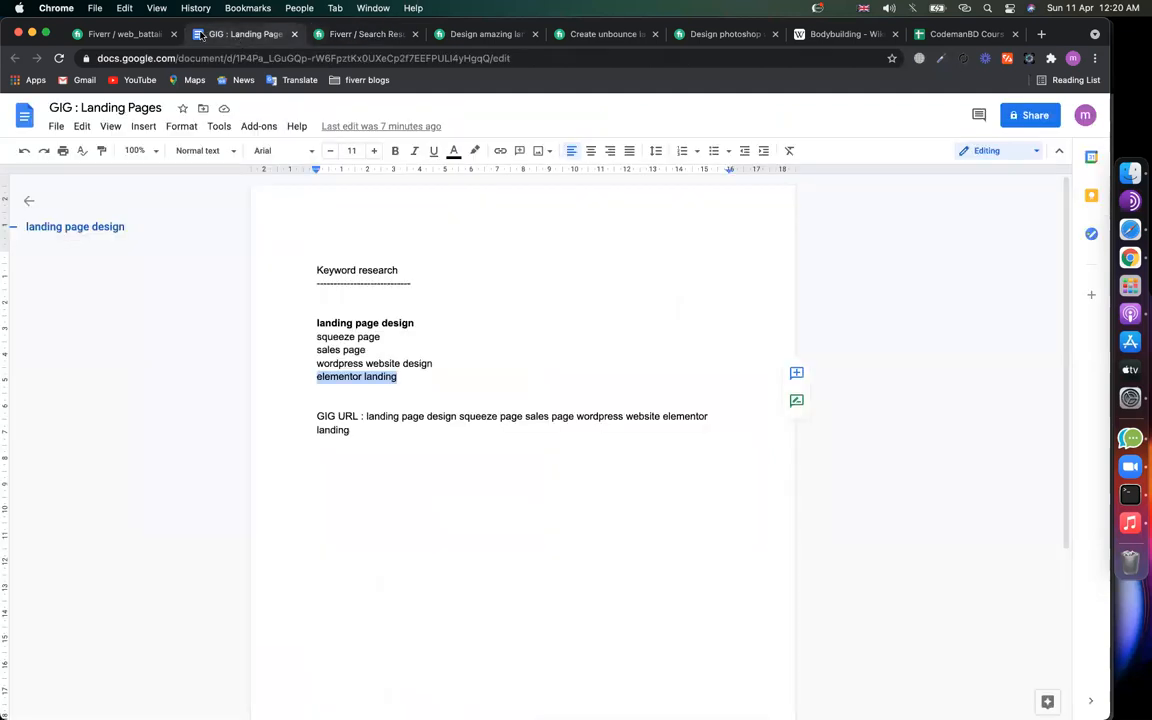
click(121, 35)
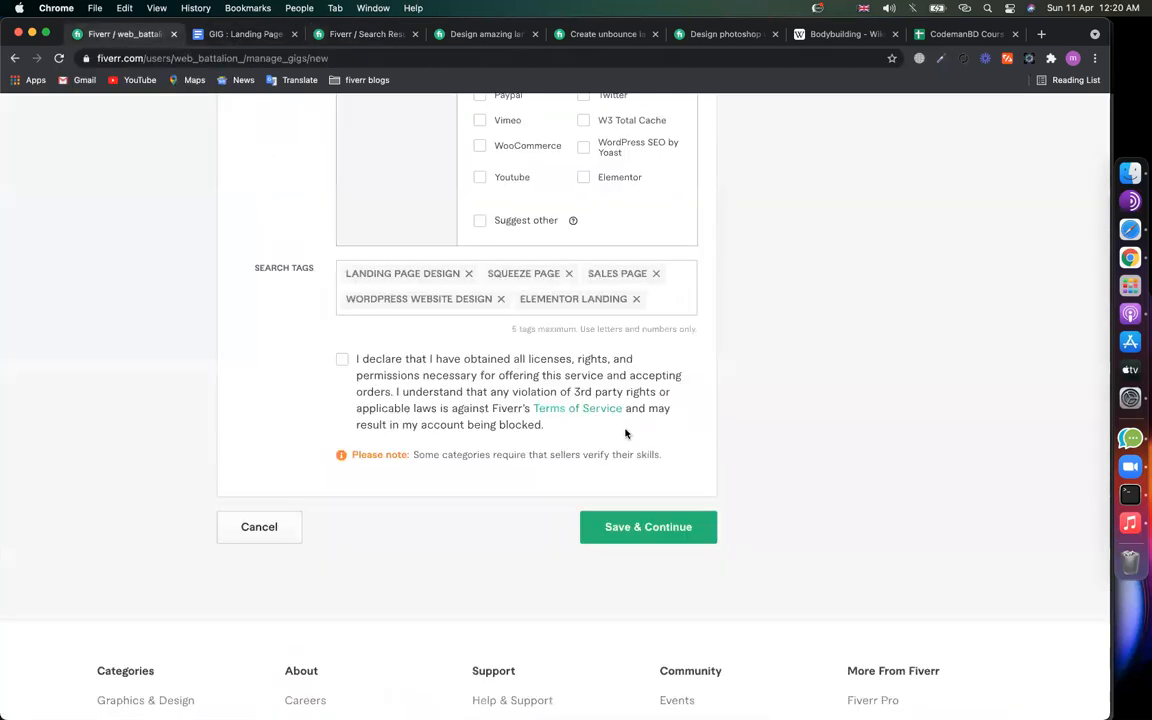
scroll(767, 425, up, 1)
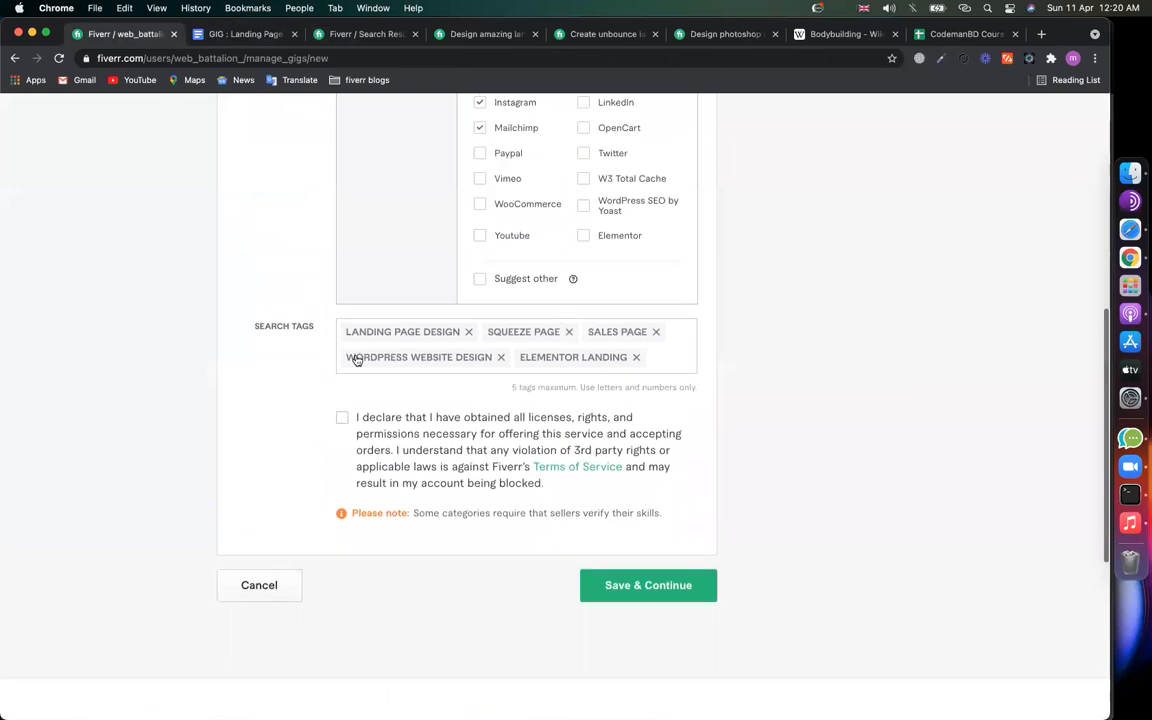
click(342, 419)
click(620, 586)
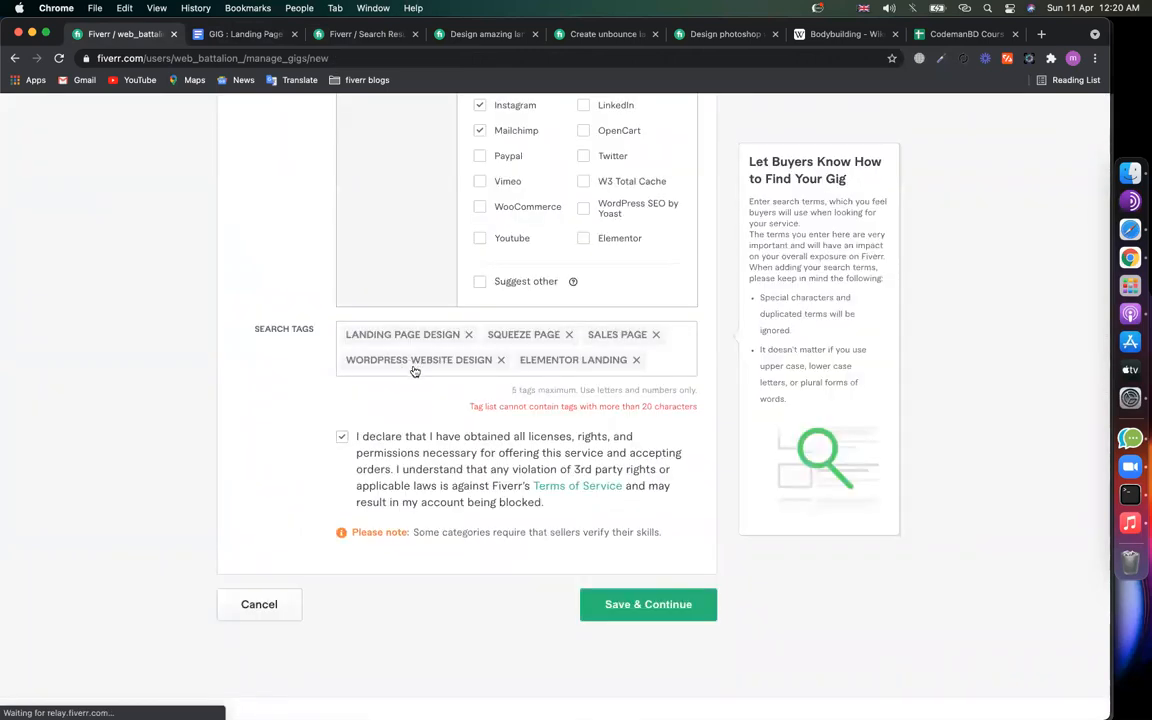
Step: Swap the too-long 'wordpress website design' tag for 'wordpress website' and save the overview
click(500, 360)
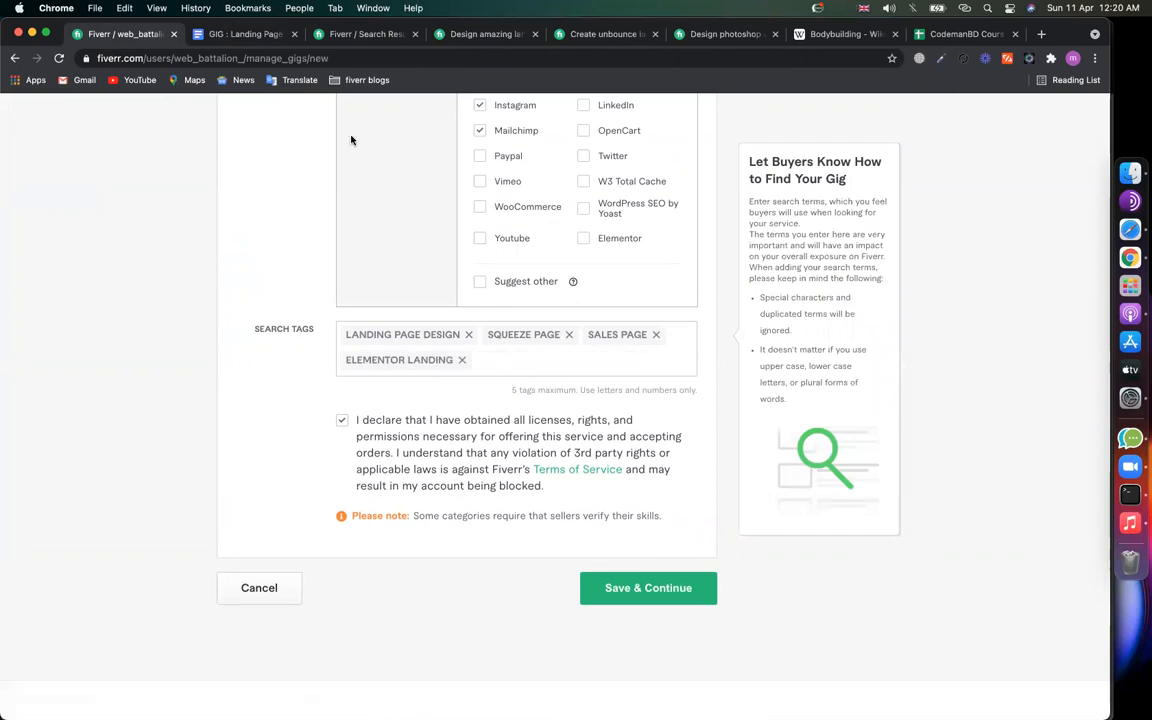
click(246, 38)
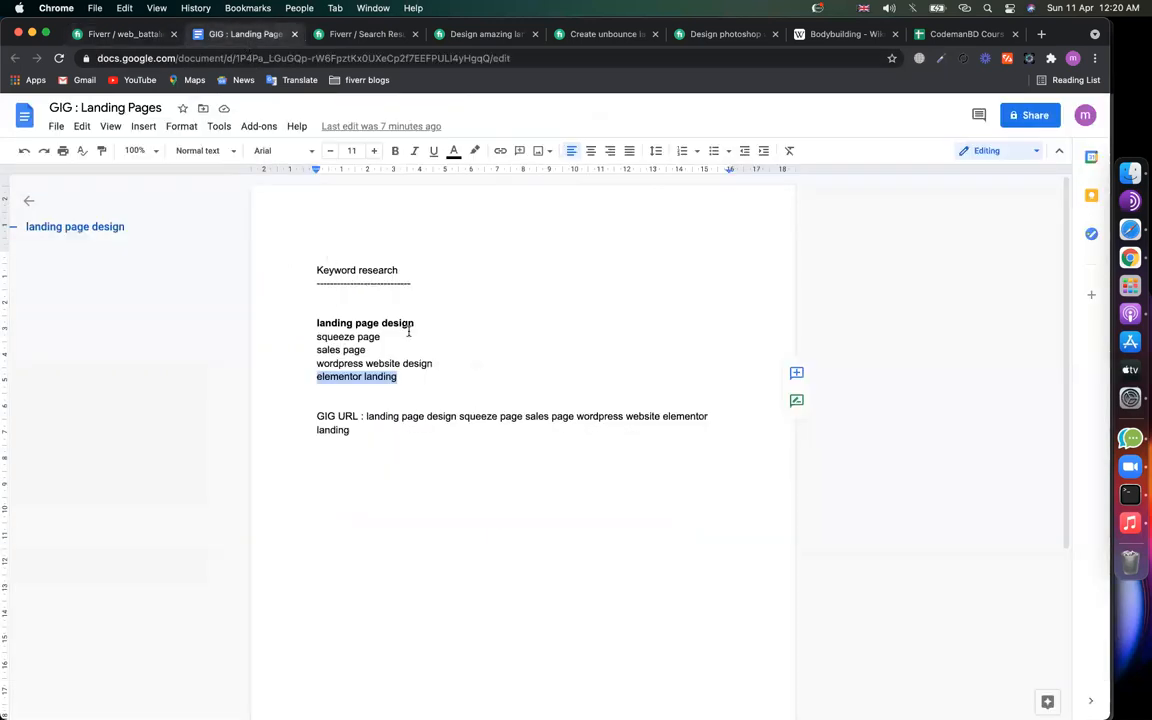
double_click(416, 363)
key(BackSpace)
key(BackSpace)
key(shift+super+Left)
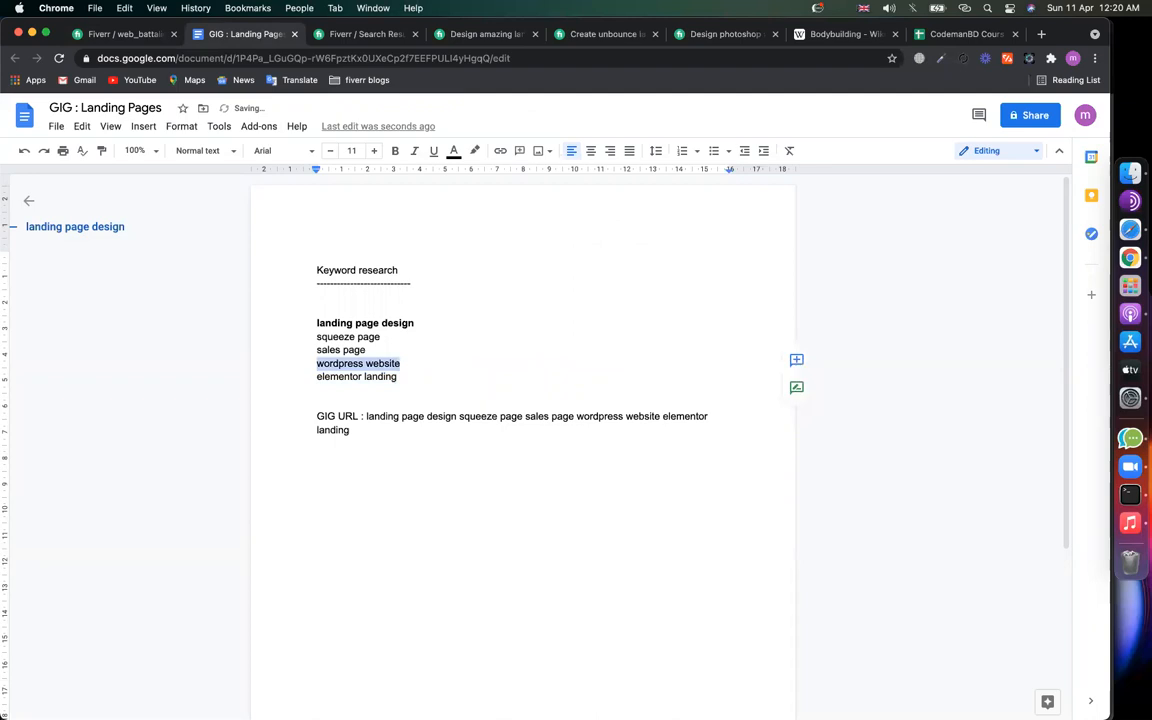
click(128, 34)
click(525, 362)
key(super+v)
key(Return)
click(662, 602)
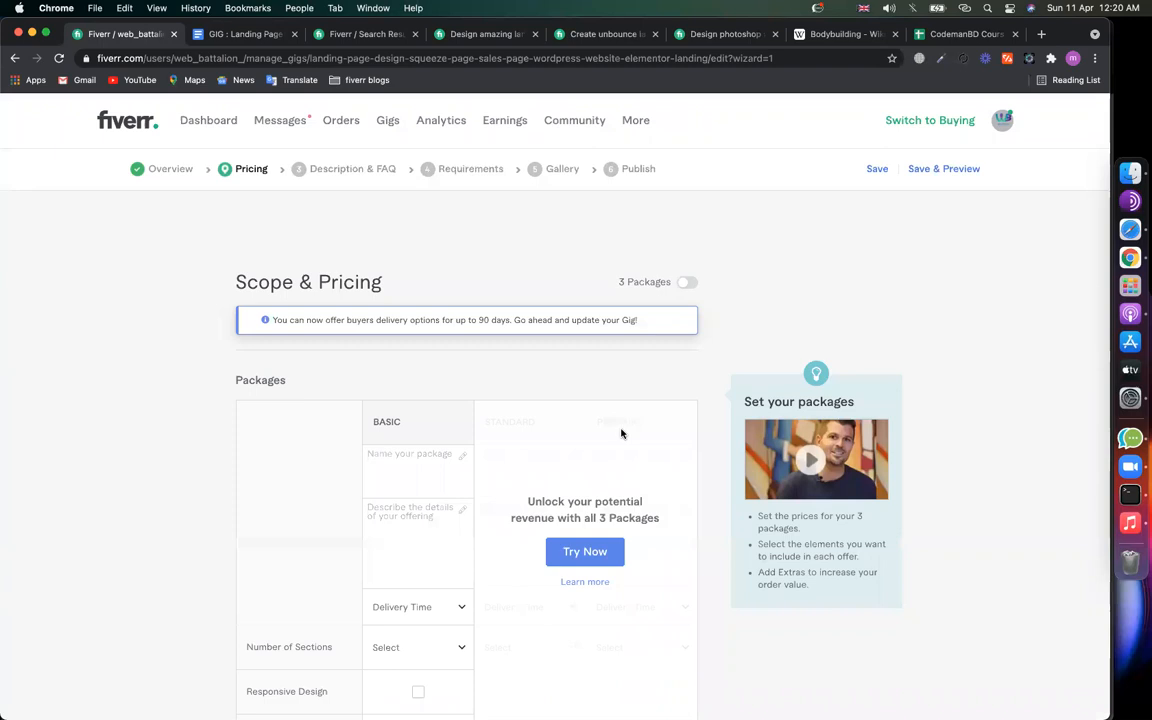
Step: Compare the Scope & Pricing step with the elementor landing competitor results, scrolling through the listings
click(368, 36)
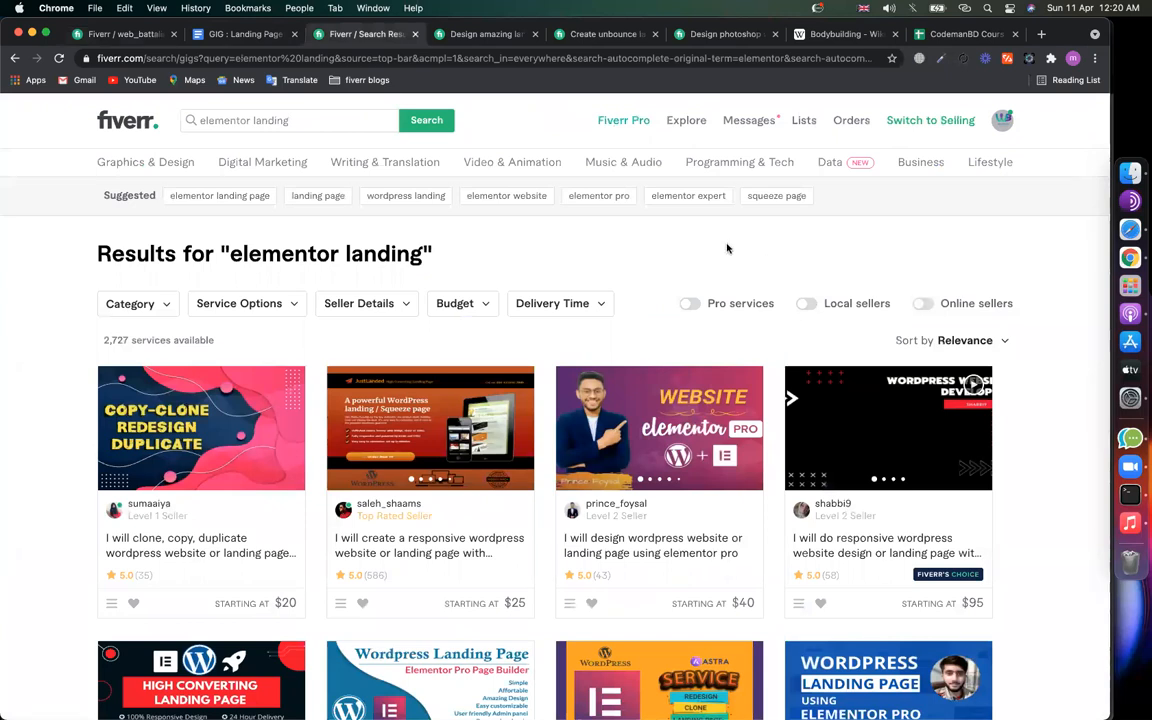
scroll(572, 453, down, 4)
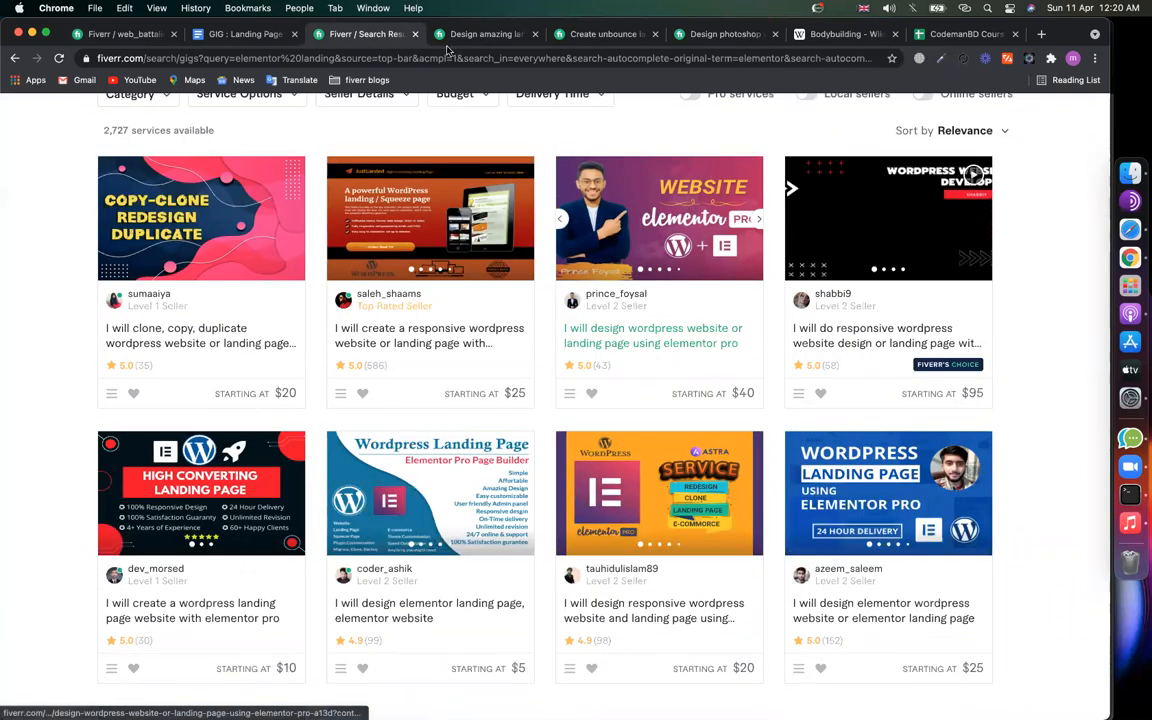
scroll(516, 407, up, 4)
click(123, 34)
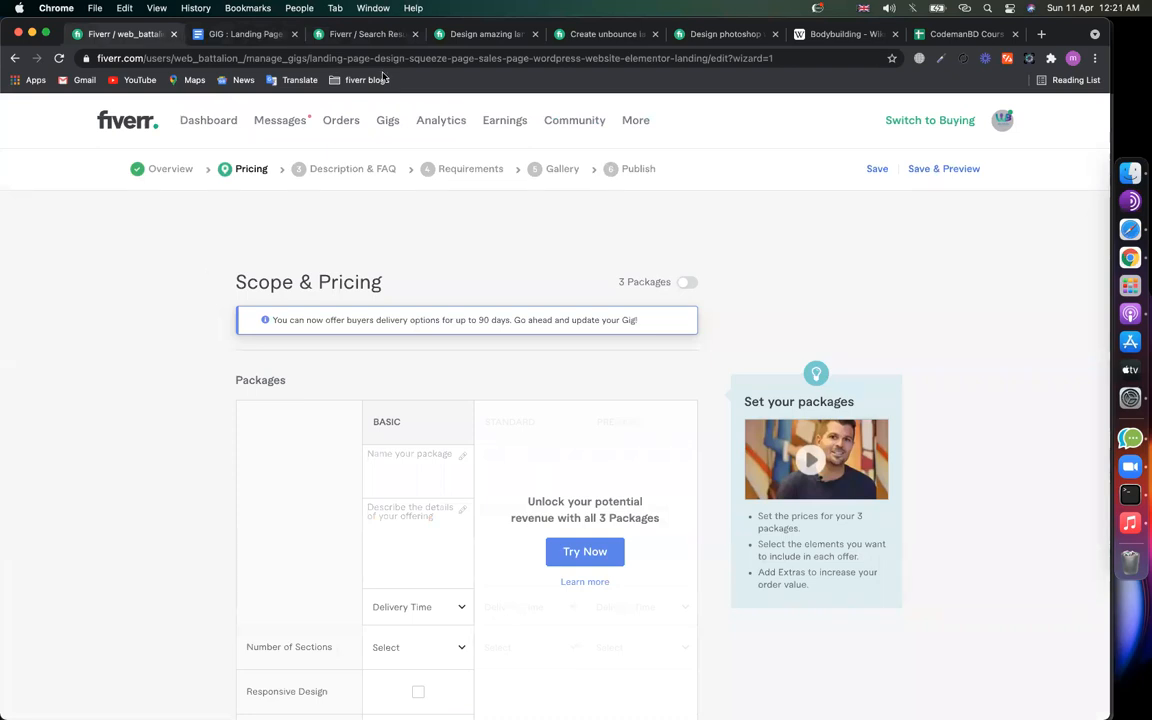
click(340, 34)
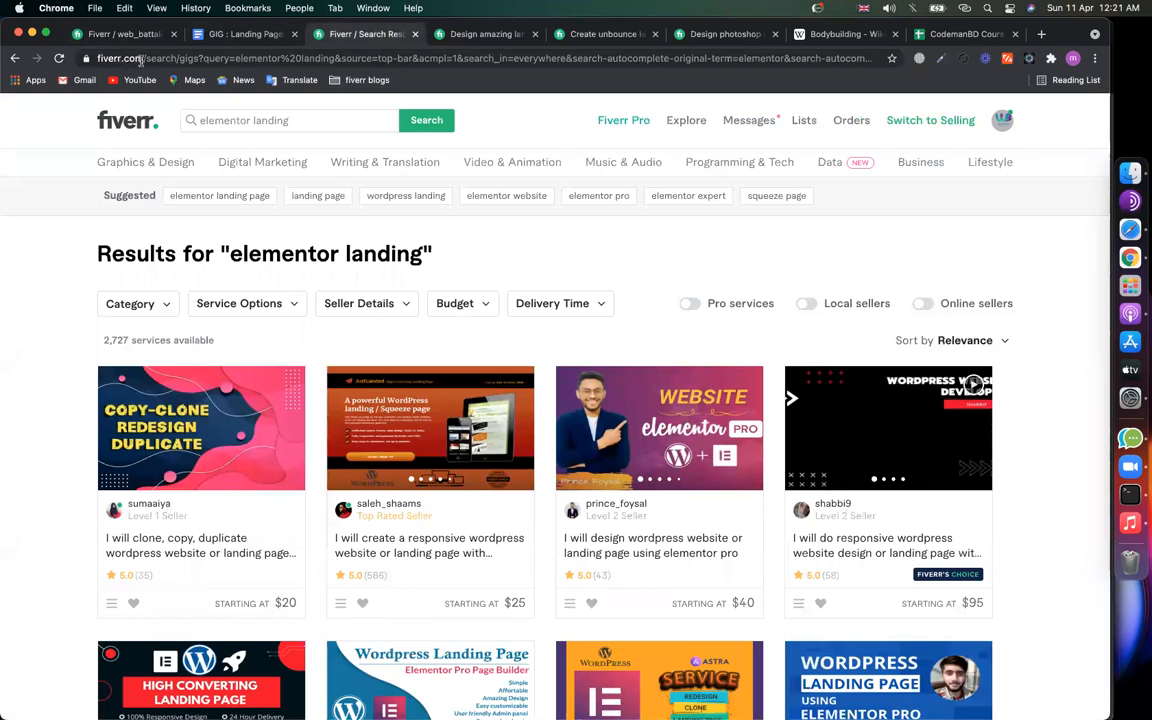
click(189, 58)
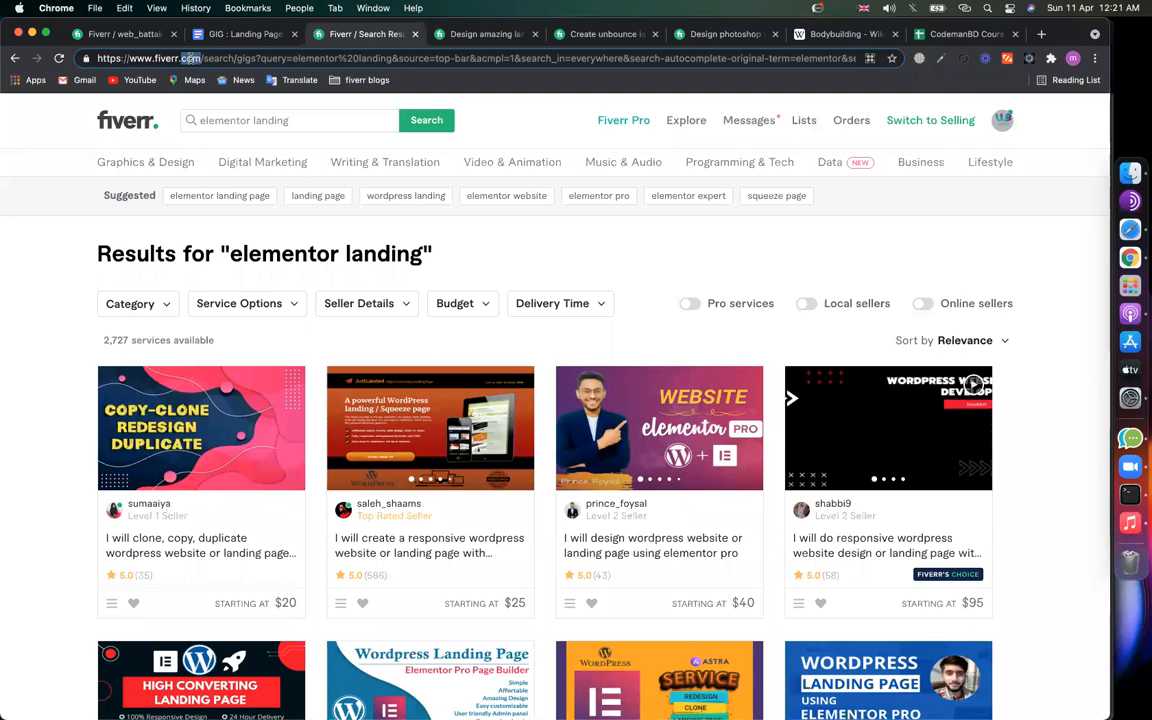
click(44, 306)
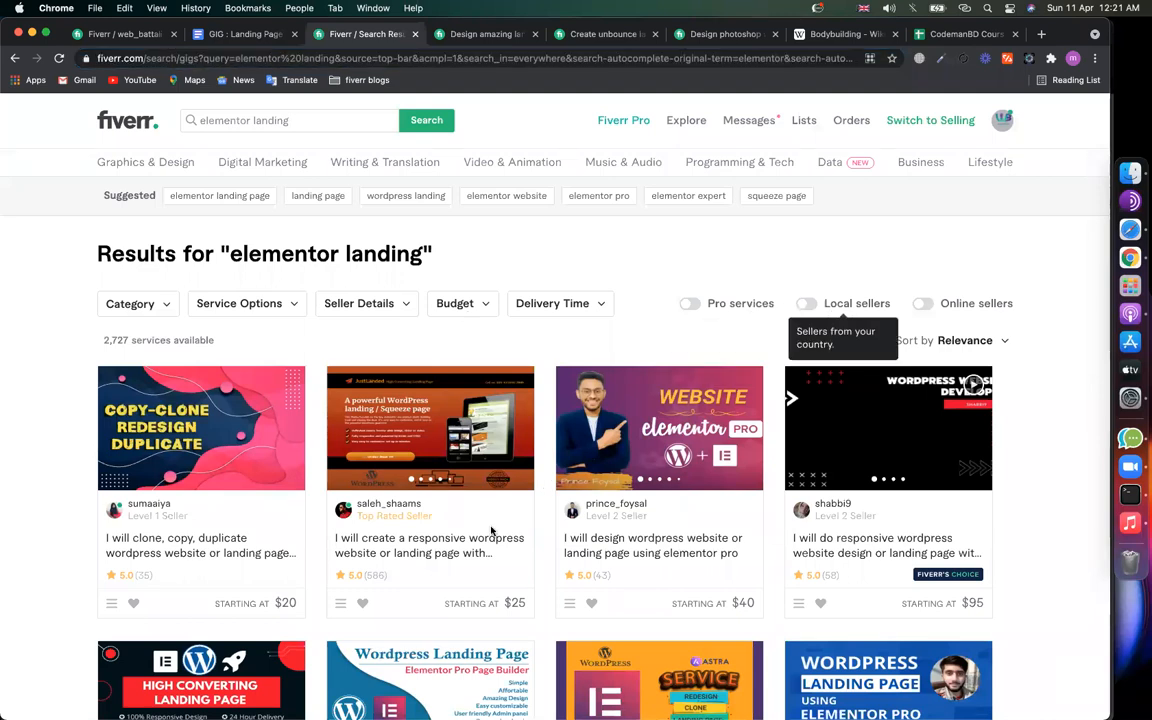
scroll(492, 531, down, 4)
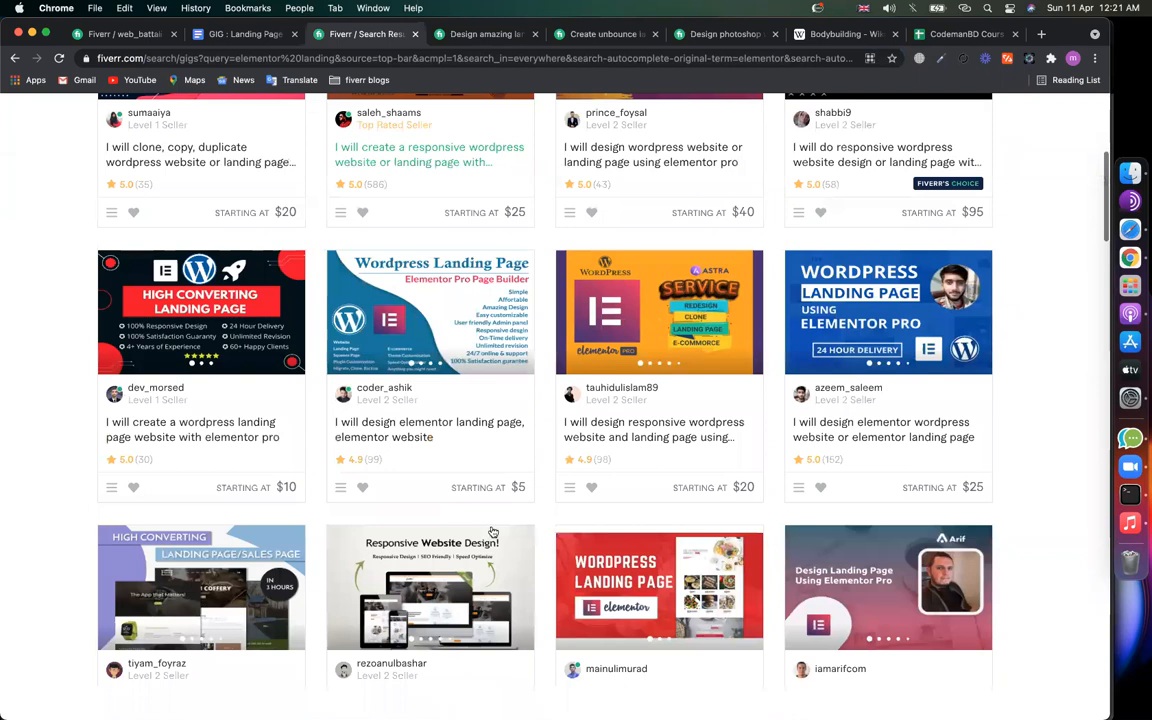
scroll(492, 531, down, 2)
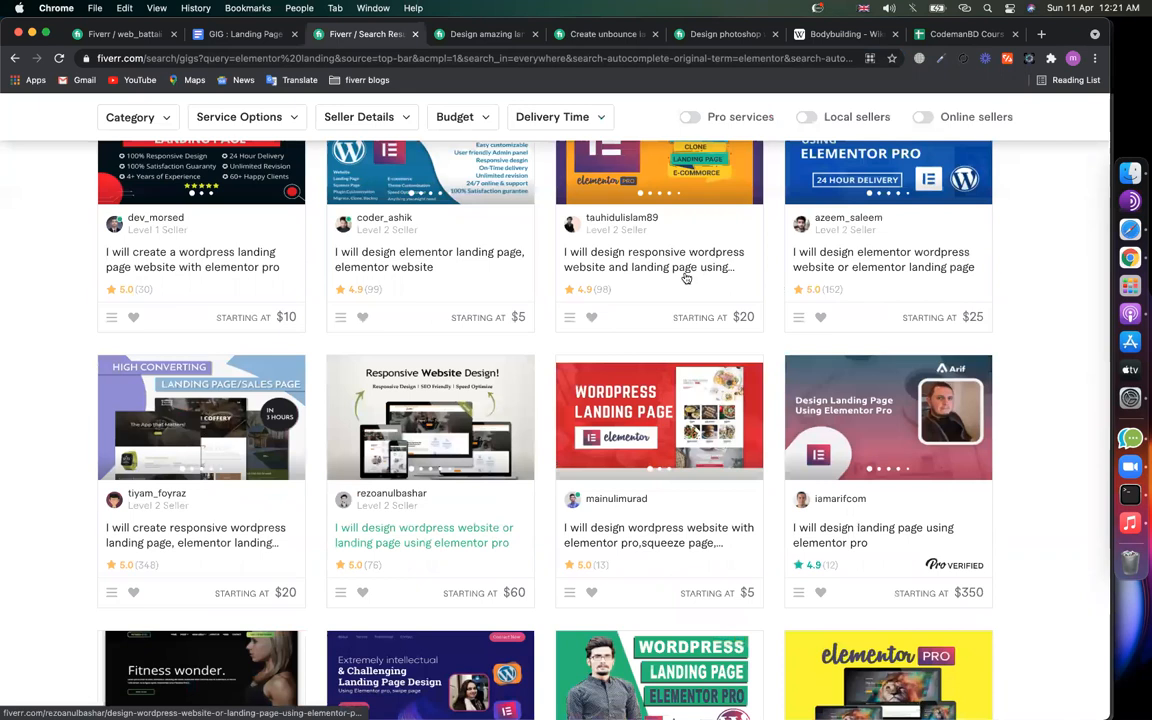
scroll(657, 278, down, 2)
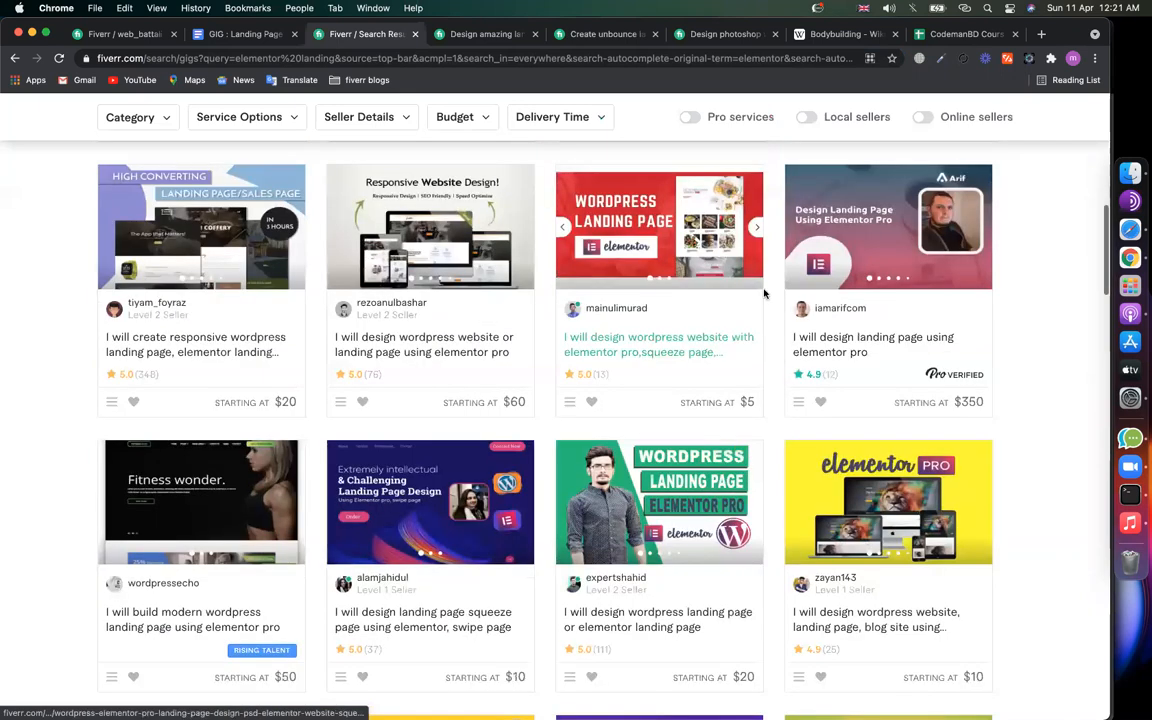
scroll(547, 330, up, 5)
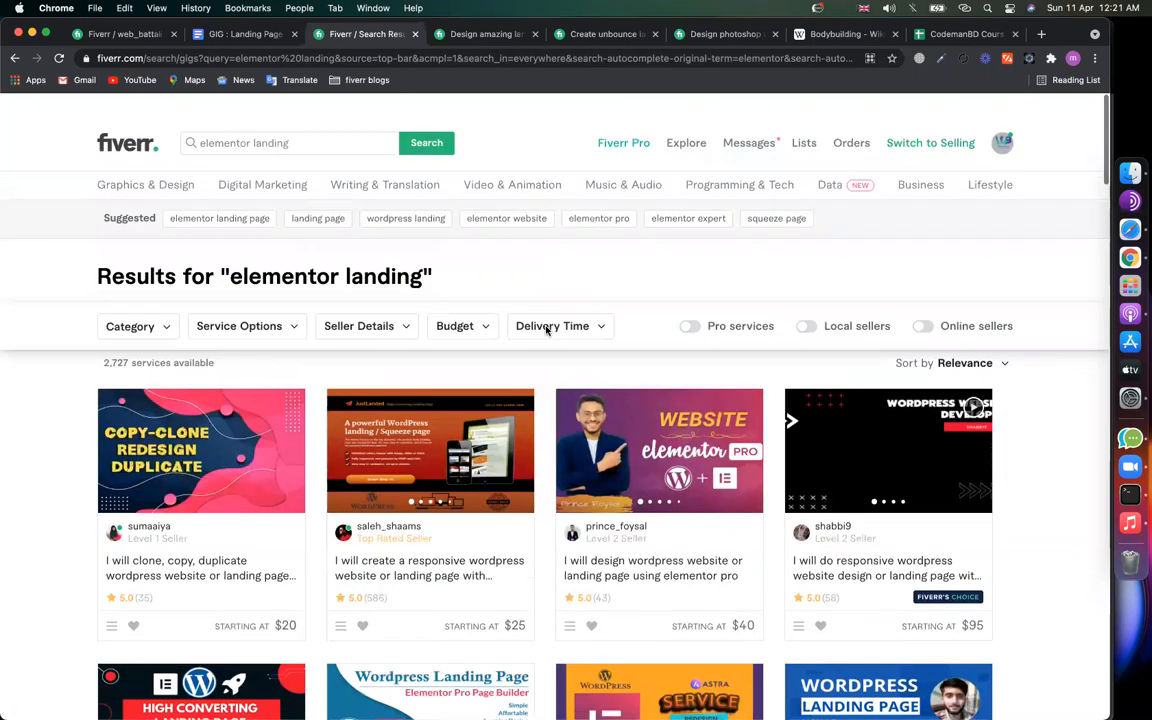
scroll(501, 249, down, 1)
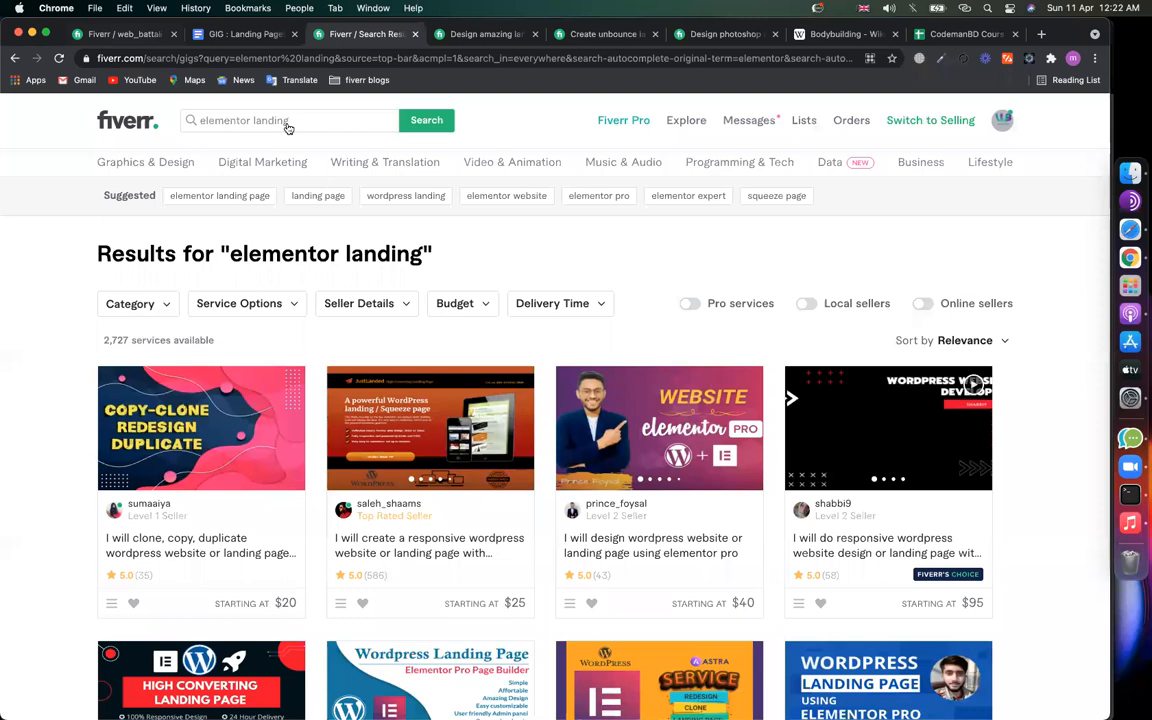
key(super+1)
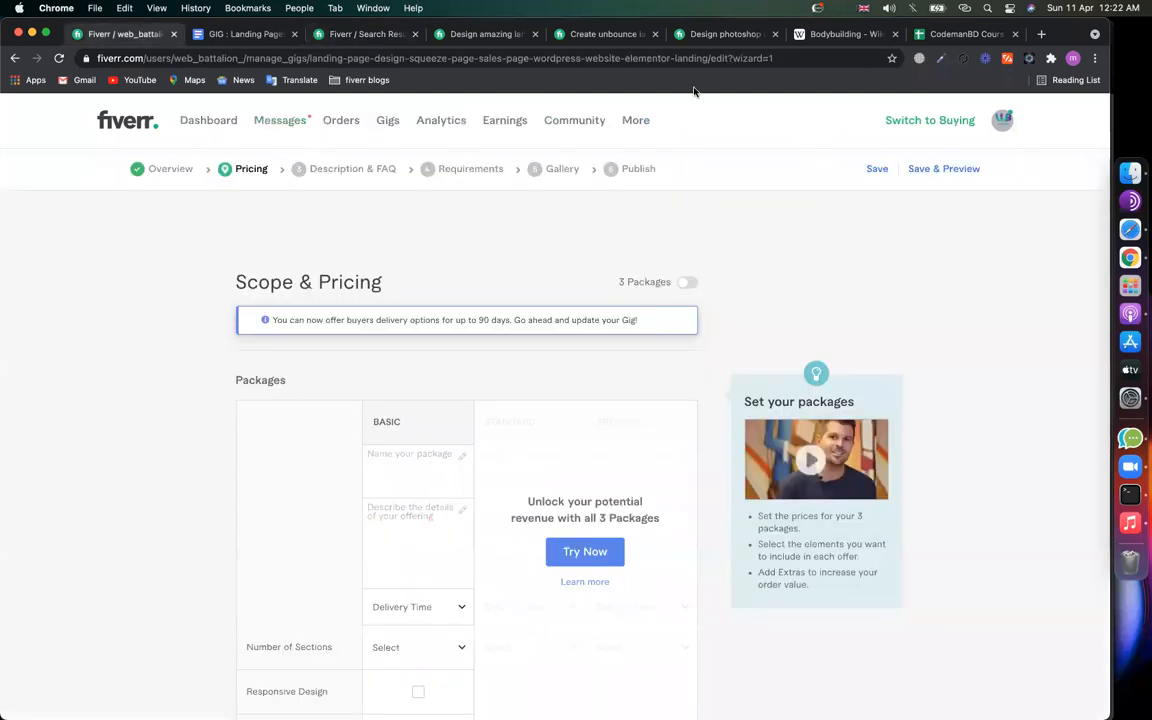
Step: Inspect the wizard=1 parameter in the gig editor's address, leaving it unchanged, then return to Overview
click(766, 58)
double_click(766, 58)
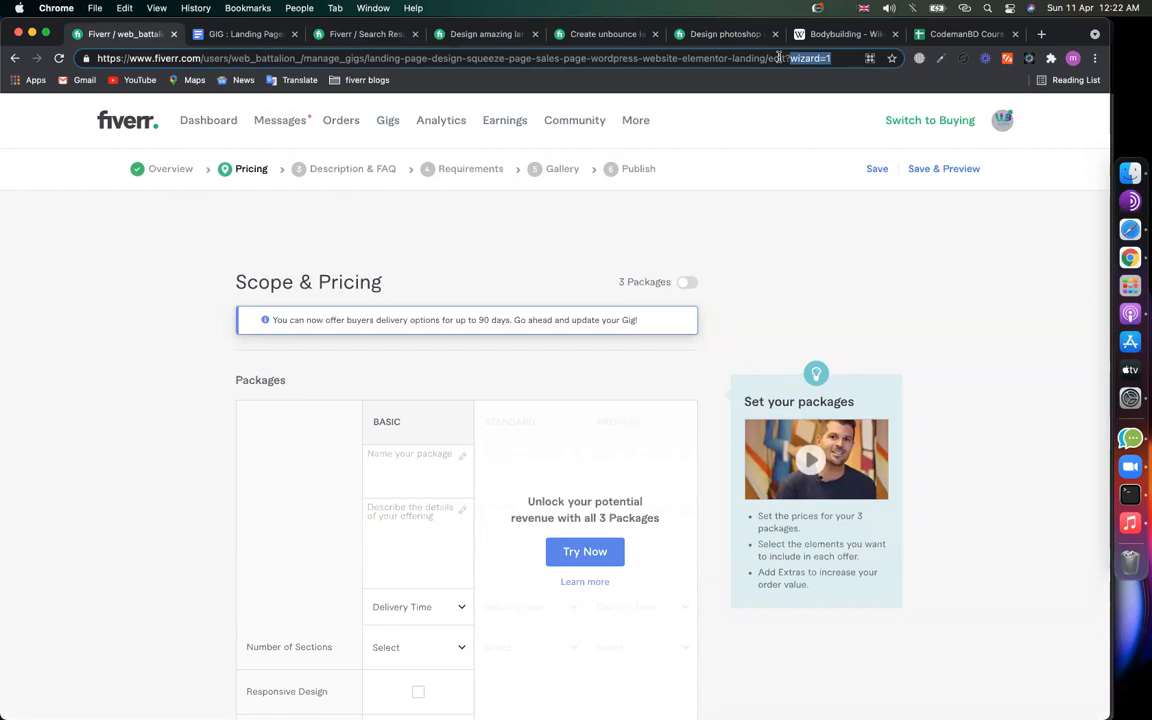
click(811, 59)
double_click(822, 59)
click(830, 59)
key(shift+Left)
click(79, 350)
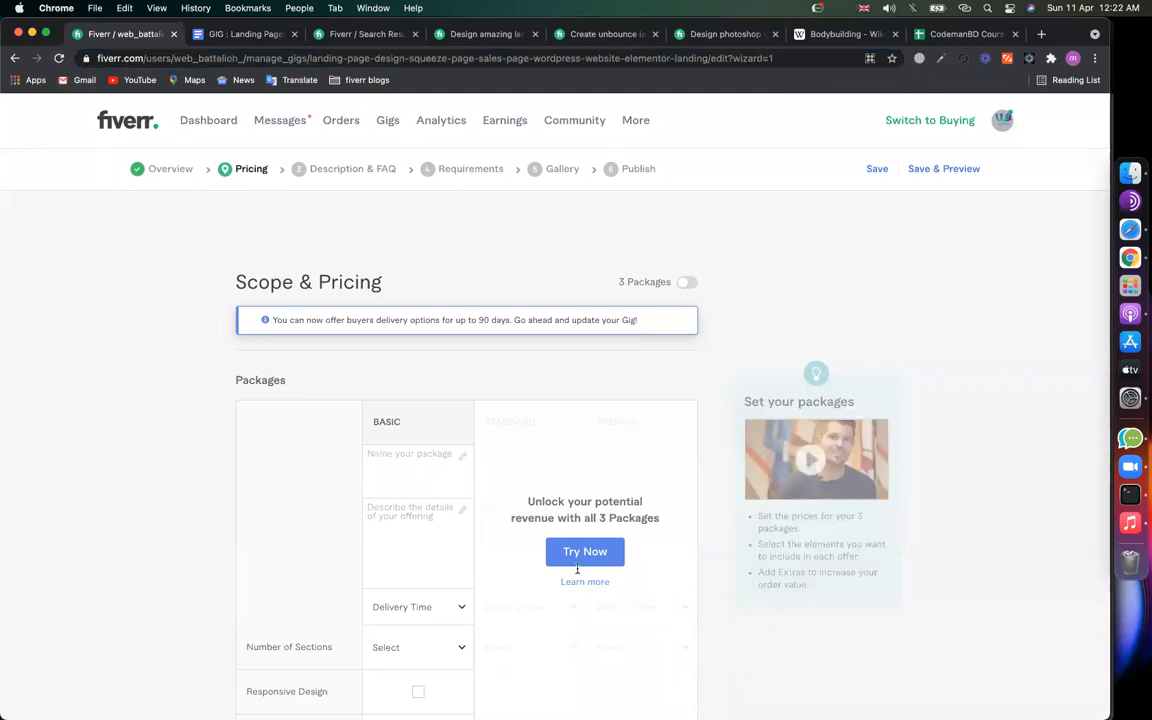
click(171, 171)
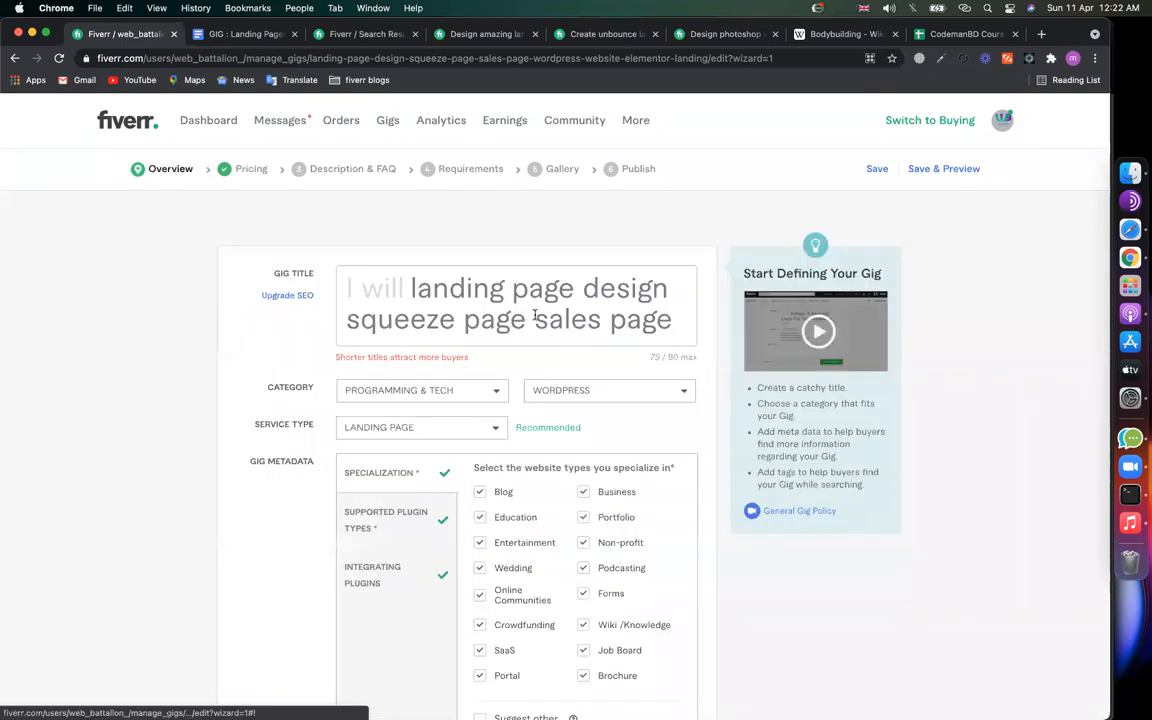
Step: Add a 'GIG Title:' line to the planning document and review the competitor's gig title
drag(309, 58, 772, 58)
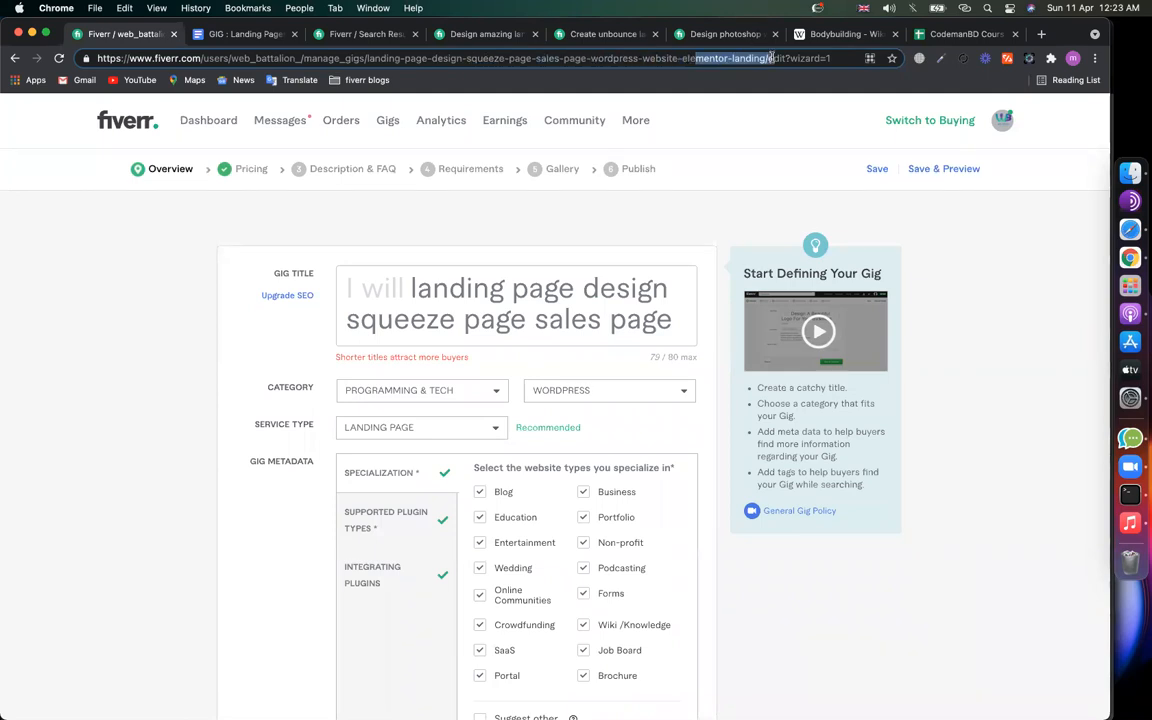
click(238, 34)
click(377, 514)
text(GIG Title:)
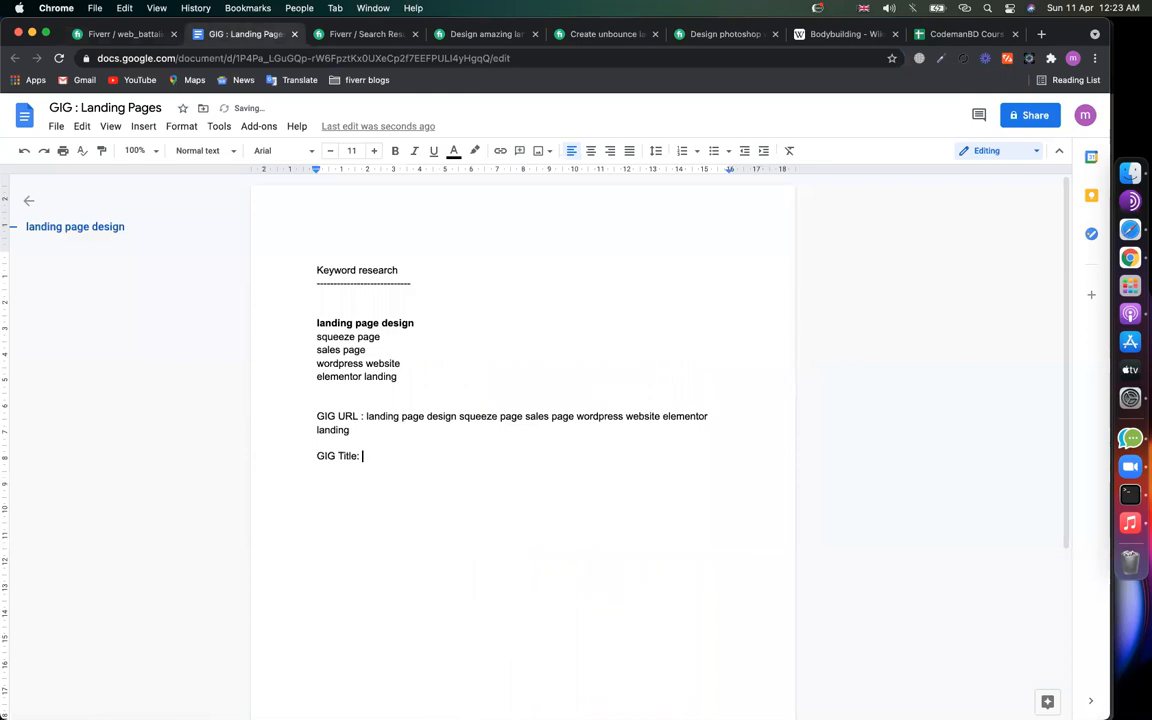
click(472, 38)
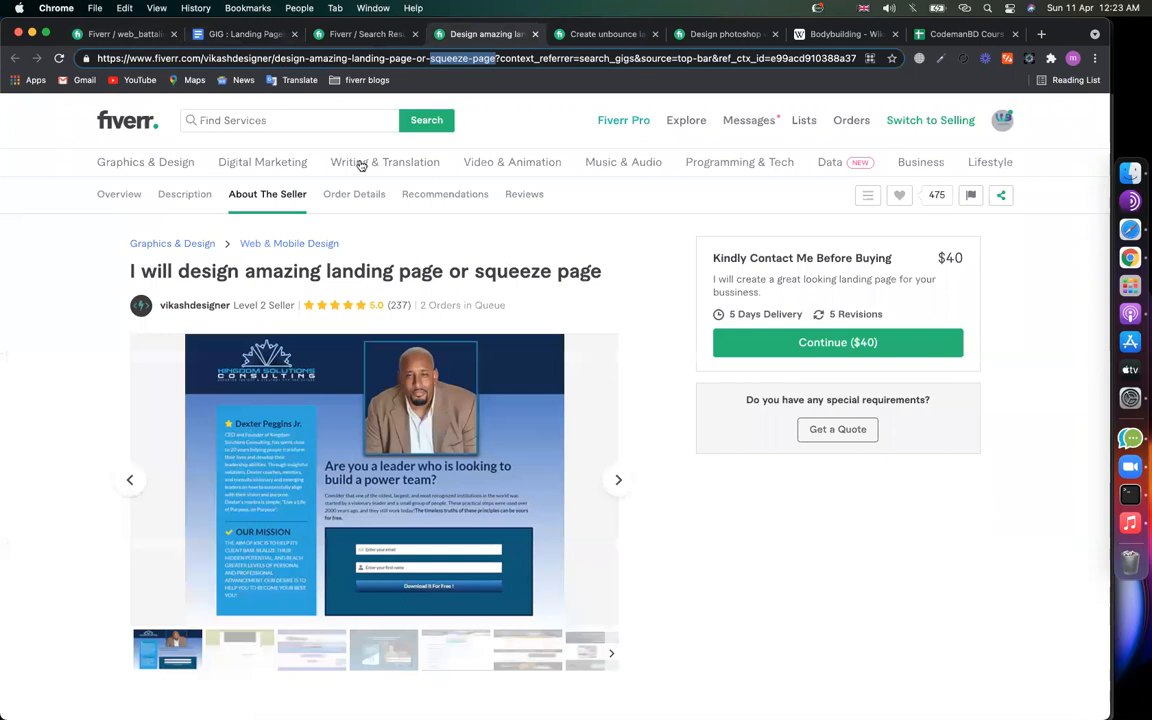
drag(595, 271, 130, 271)
Step: Delete the existing gig title and copy the 'landing page design' keyword from the document
click(127, 35)
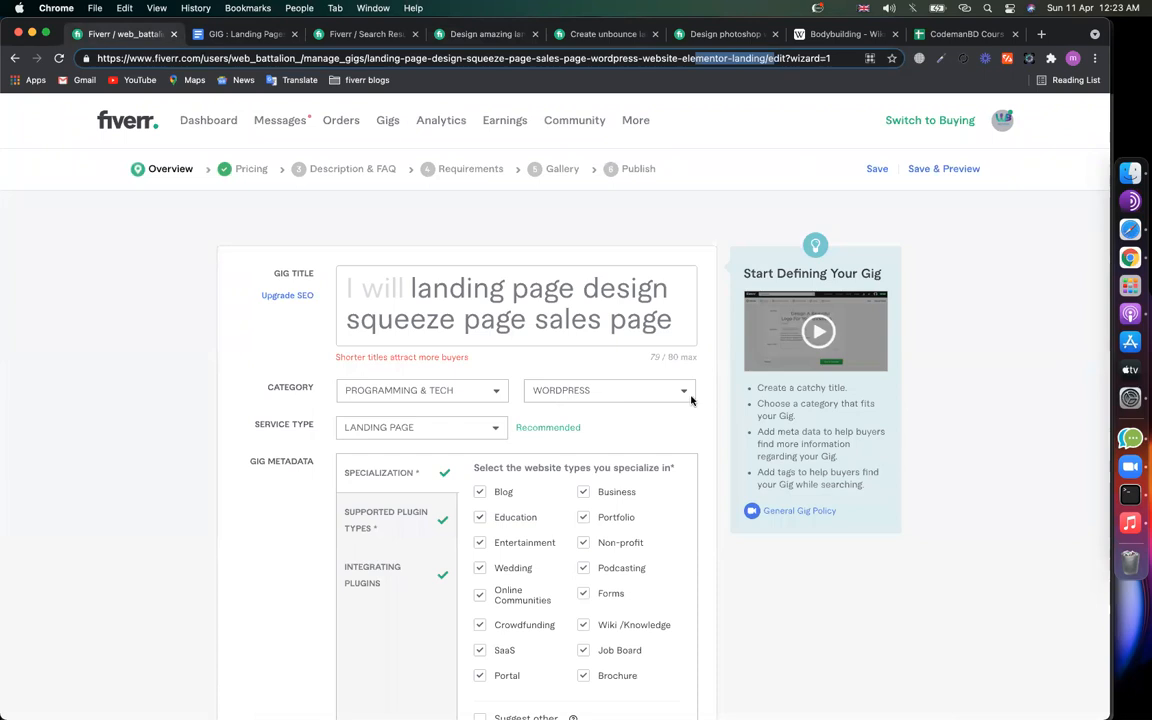
click(428, 270)
key(super+a)
key(BackSpace)
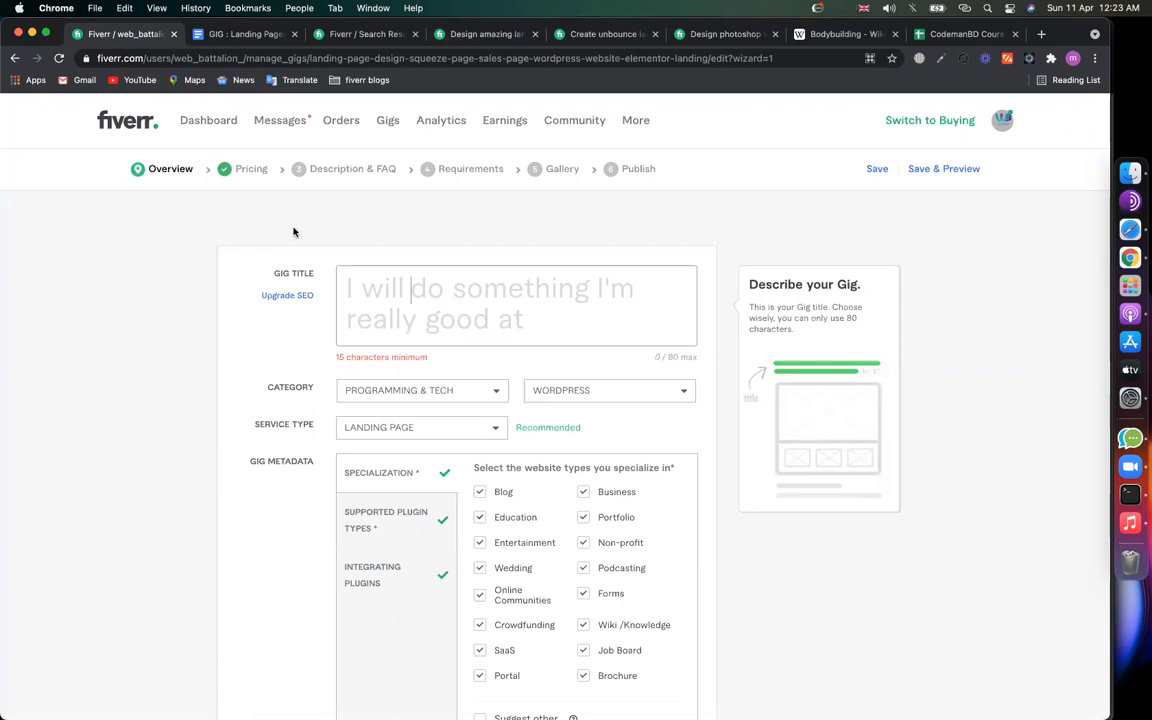
click(240, 34)
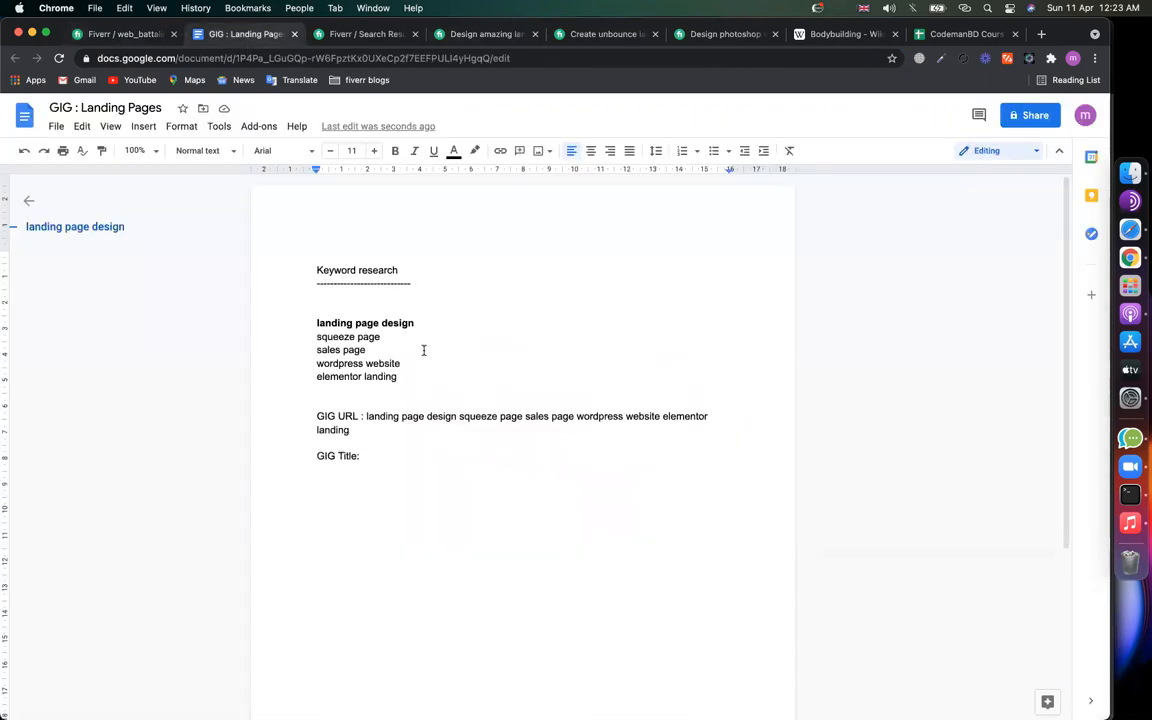
drag(414, 323, 299, 324)
key(cmd+c)
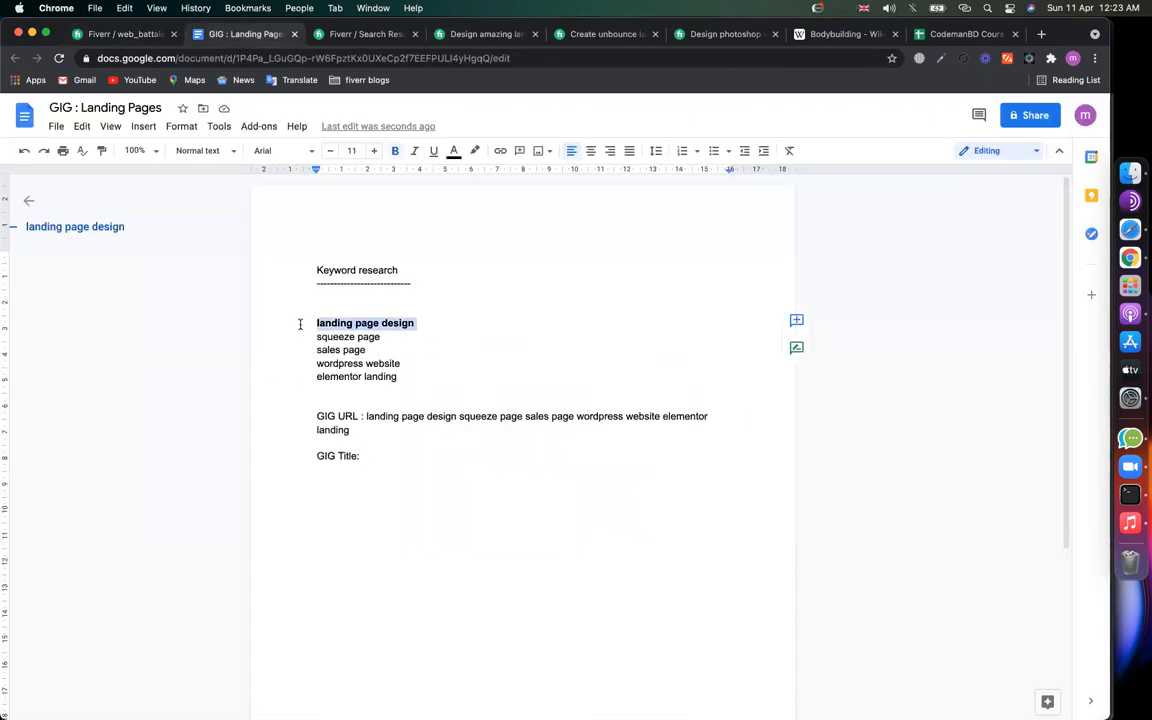
click(115, 34)
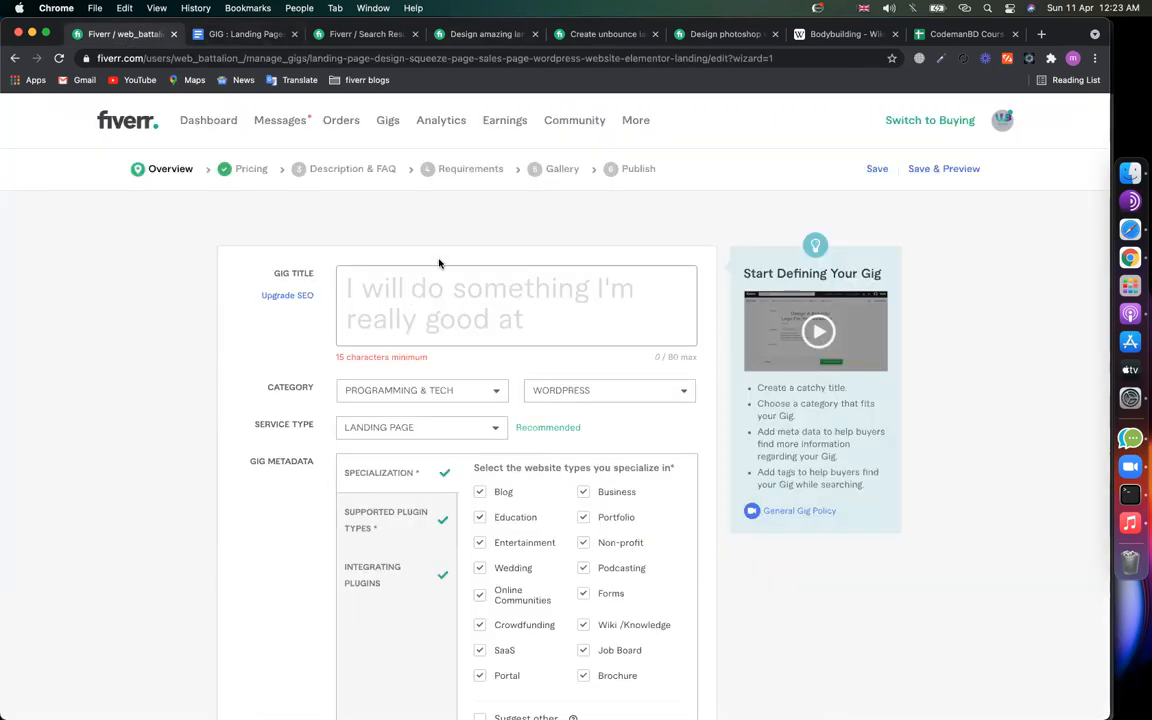
Step: Enter the gig title 'do landing page design with wordpress elementor in 24 hours'
text(do)
key(cmd+v)
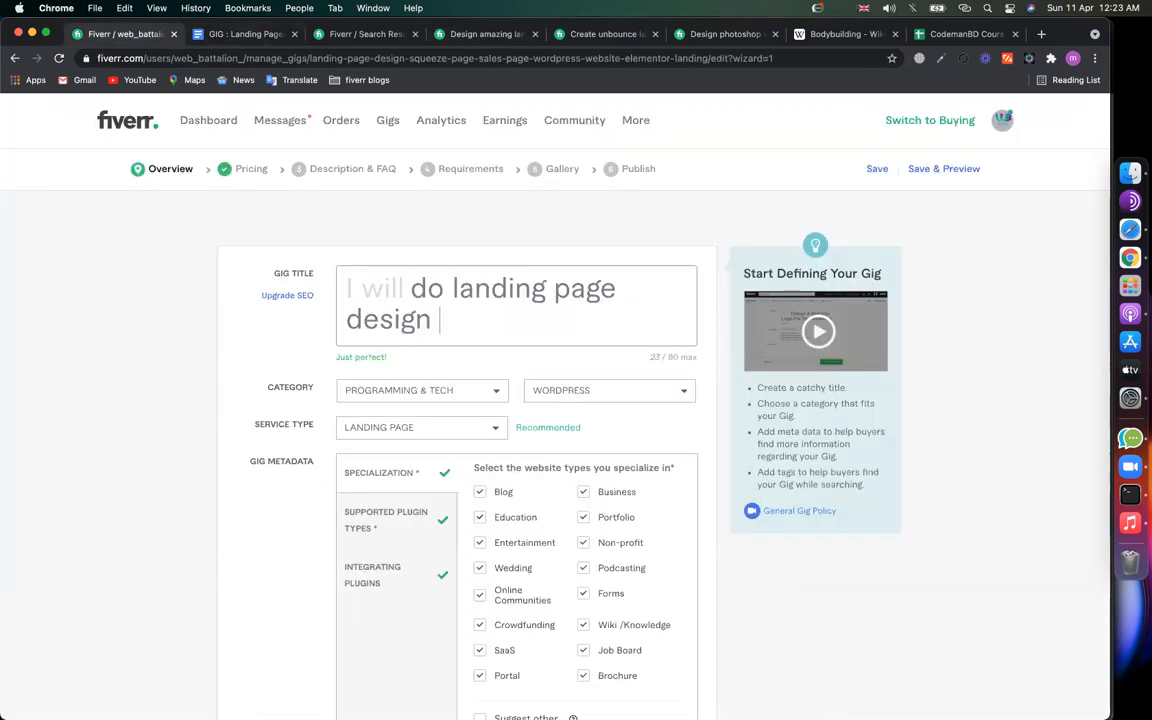
text(with)
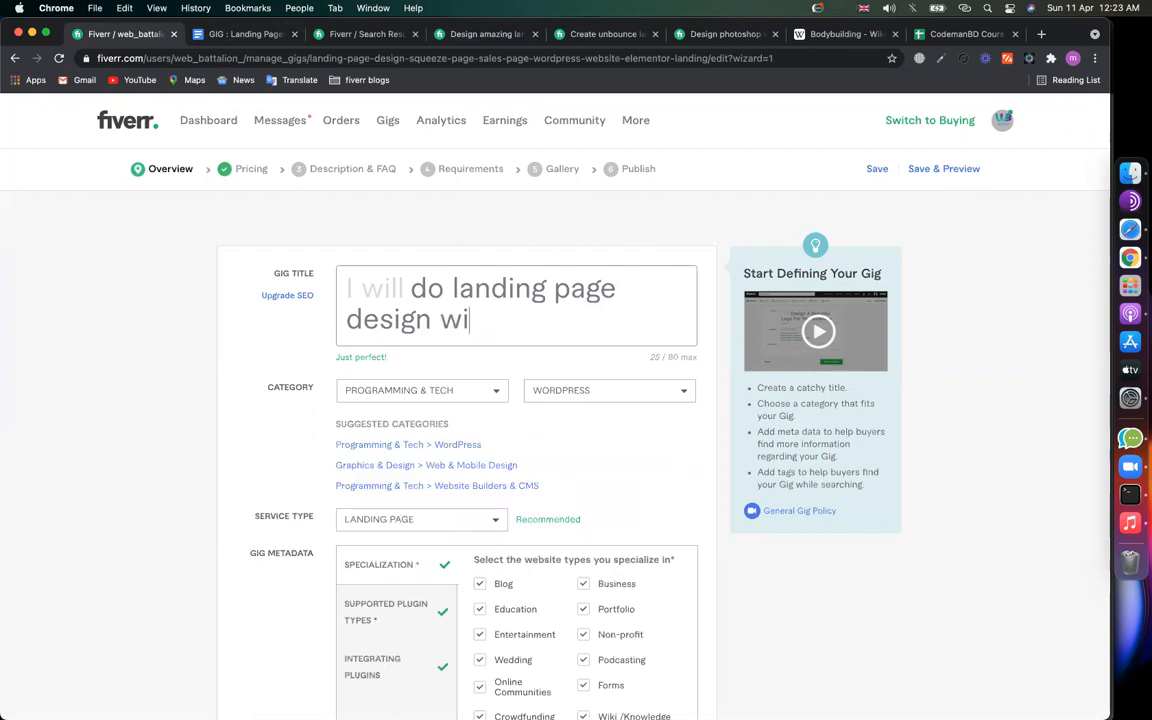
click(211, 34)
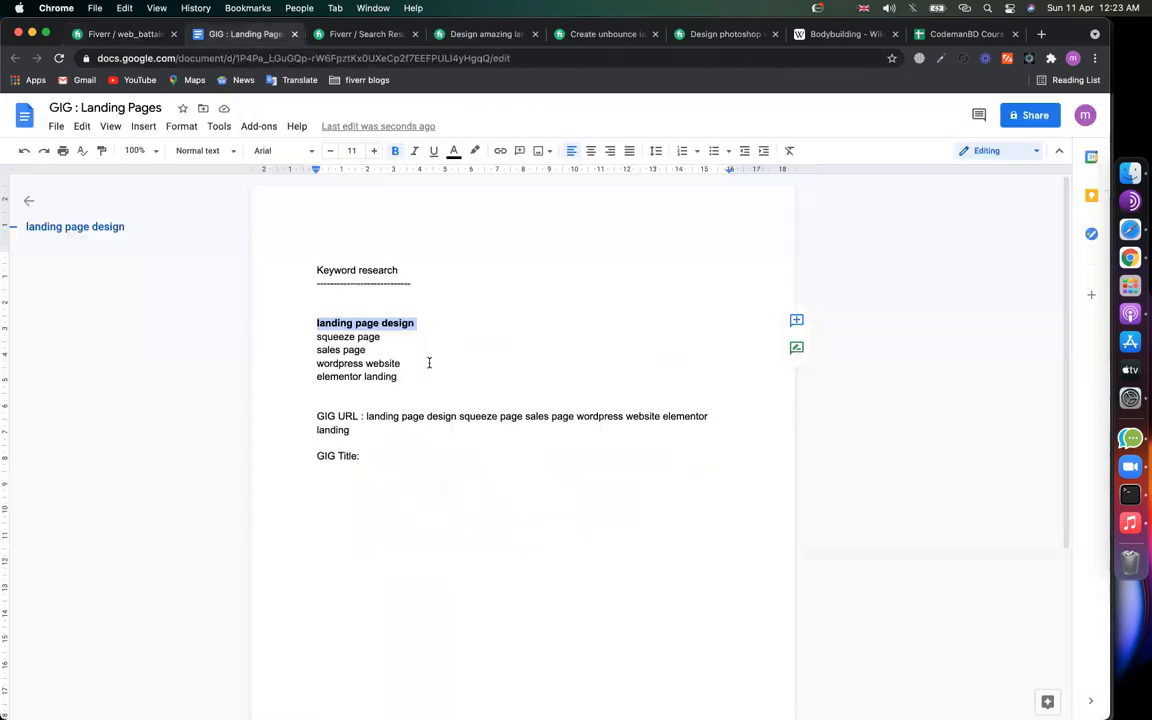
double_click(344, 371)
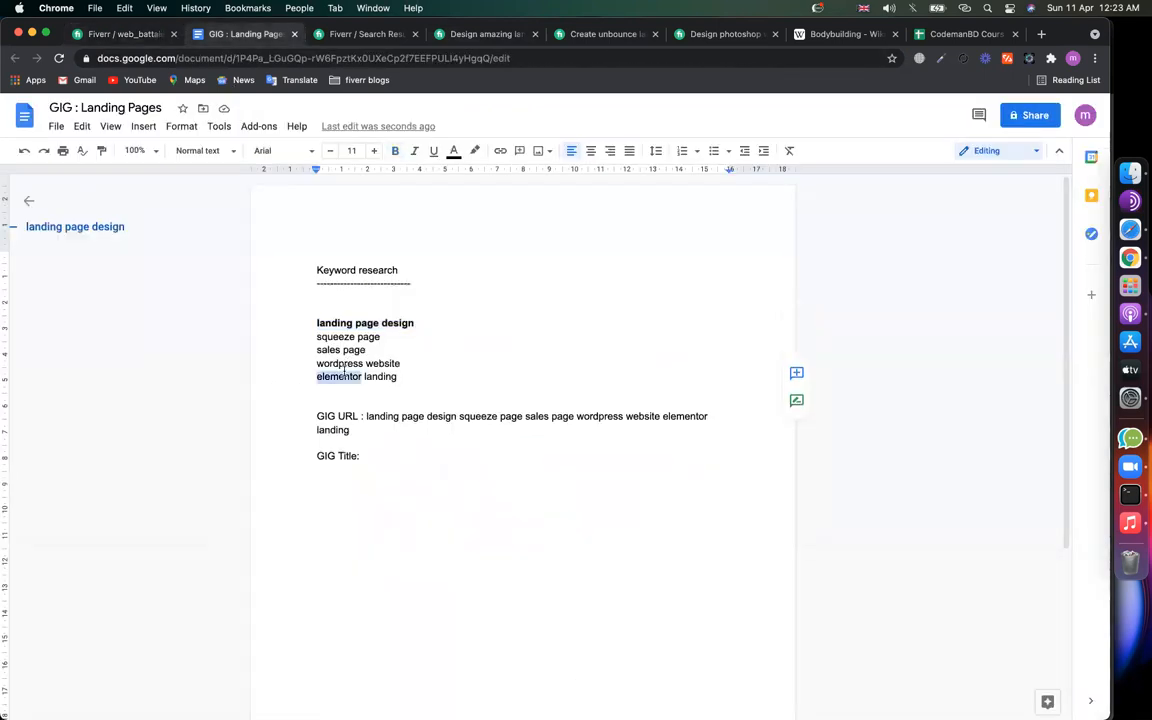
click(116, 34)
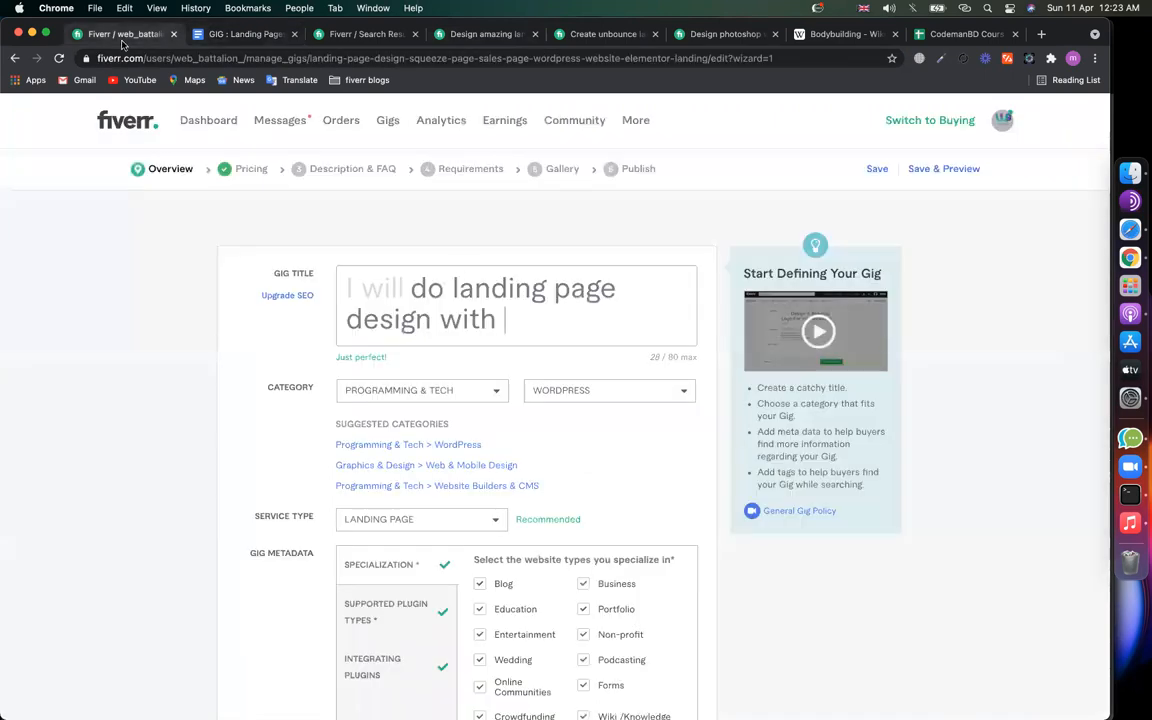
click(469, 270)
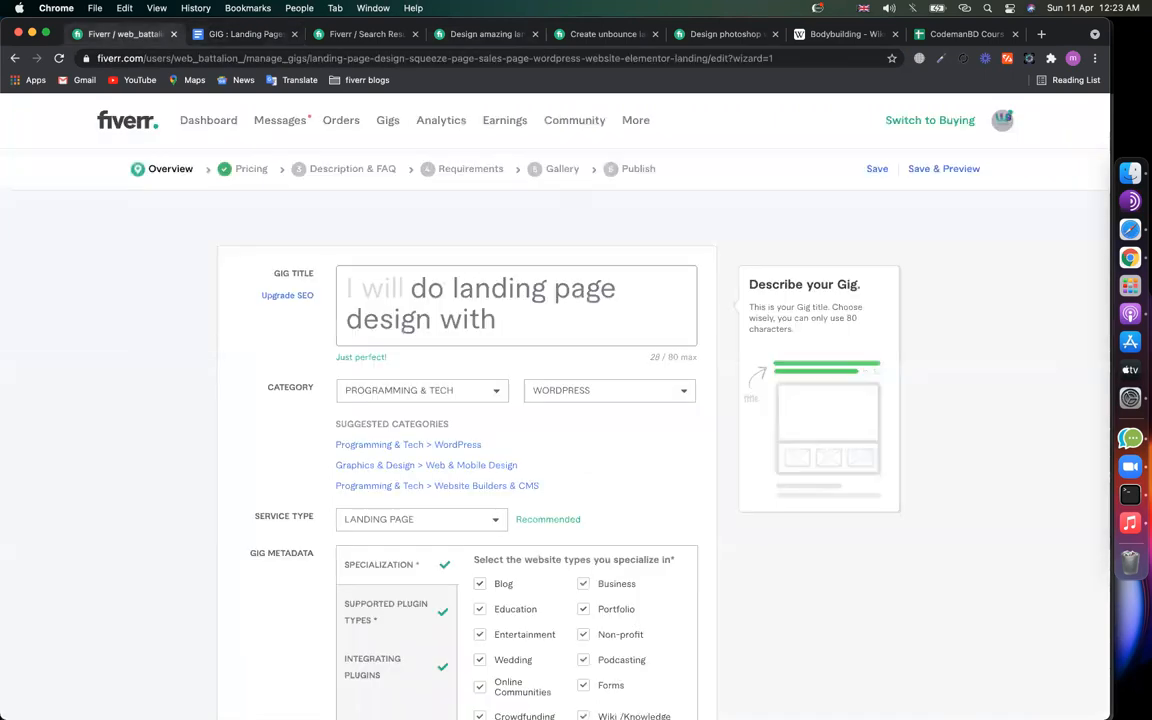
text(wordpress elementr)
key(BackSpace)
text(or in 24 hours)
key(BackSpace)
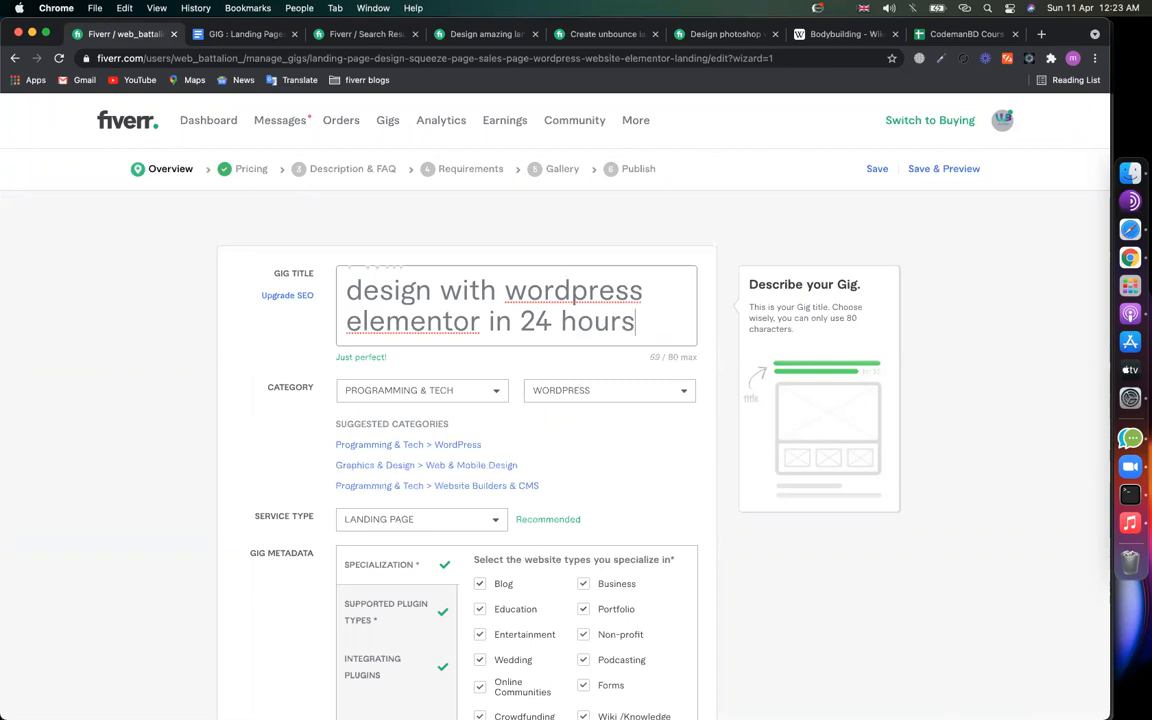
Step: Review the 'in 24 hours' wording in the title and return to the title's end
click(521, 322)
key(shift+Right)
key(shift+Right)
key(shift+Right)
key(shift+Right)
key(shift+Right)
drag(665, 322, 531, 327)
click(510, 323)
click(531, 322)
scroll(531, 323, up, 1)
scroll(528, 321, down, 1)
drag(484, 322, 601, 322)
click(598, 322)
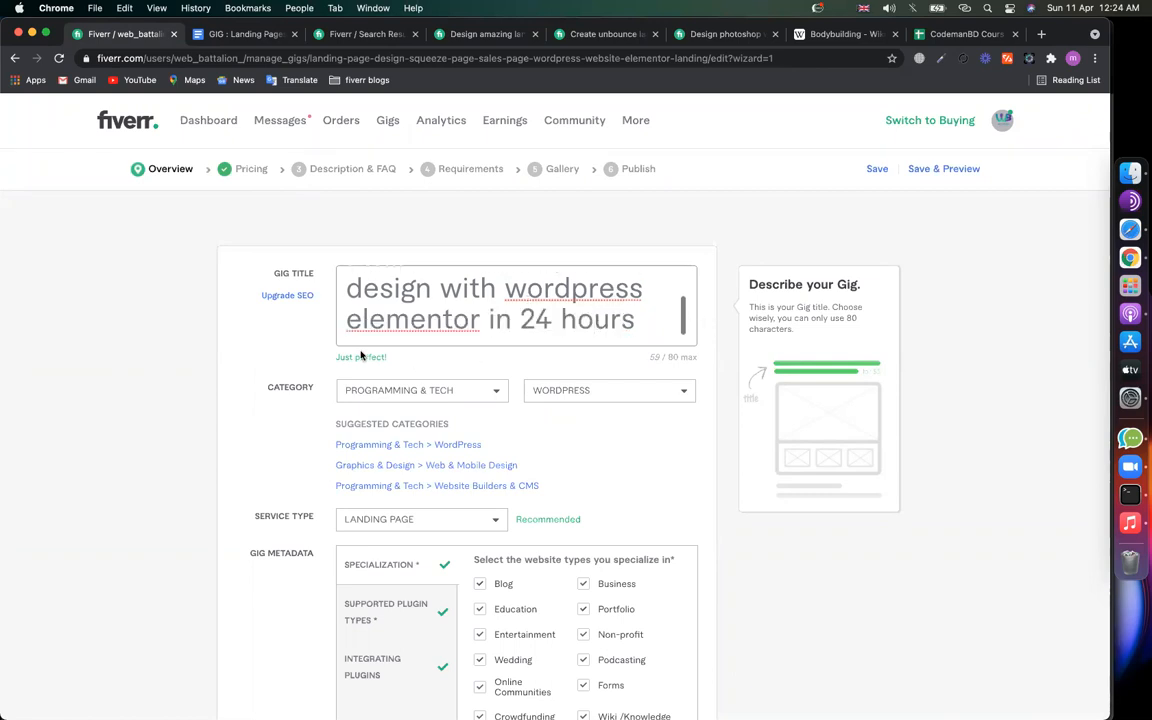
drag(386, 357, 337, 357)
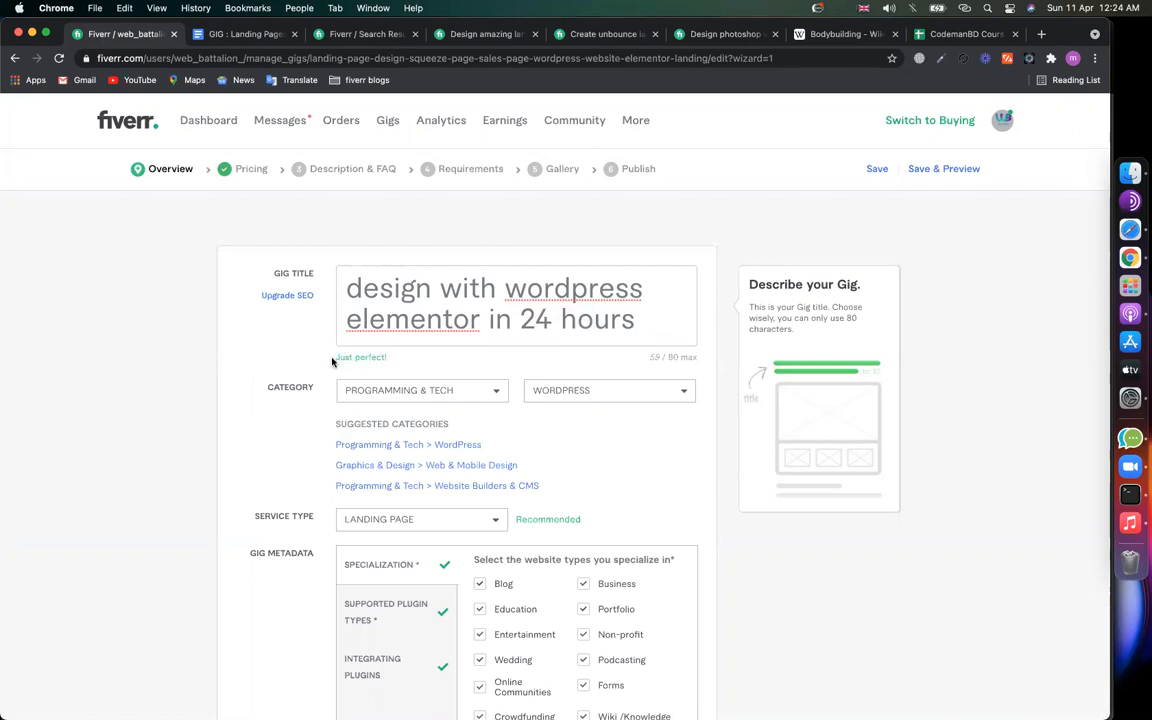
click(663, 319)
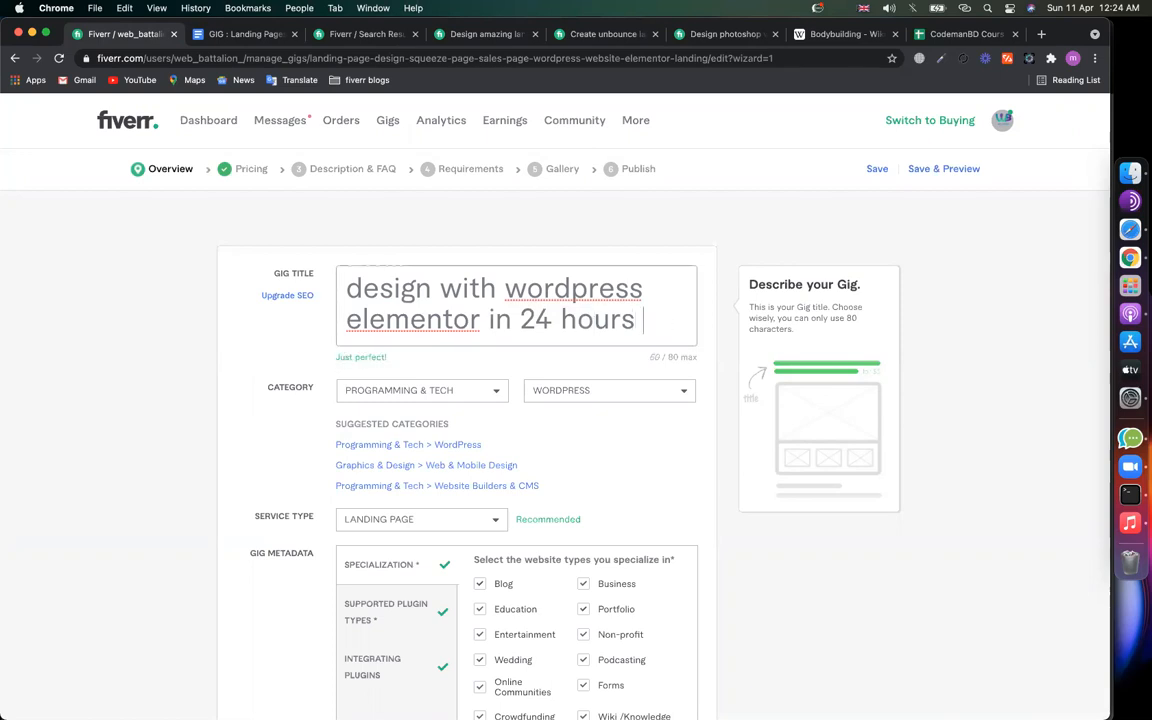
Step: Test the 80-character limit with filler text, replacing 'jkahc sackjsahc asch' with 'jjsa haskx asjh'
text(jkahc sackjsahc asch)
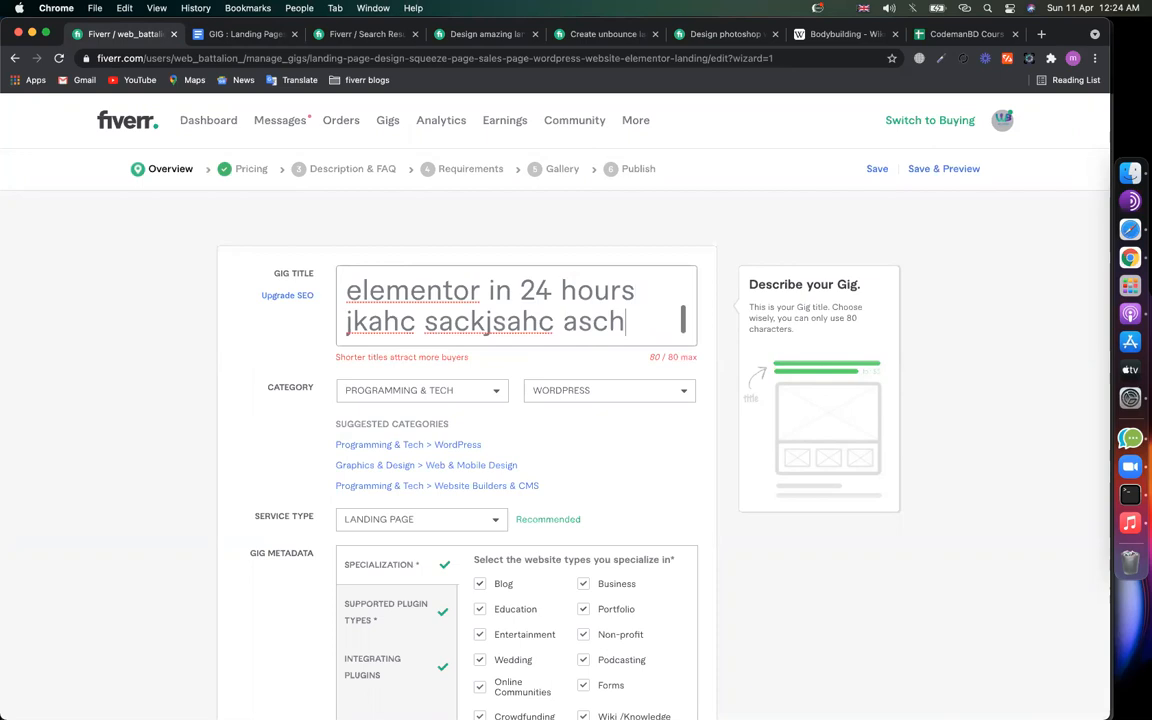
drag(650, 357, 661, 357)
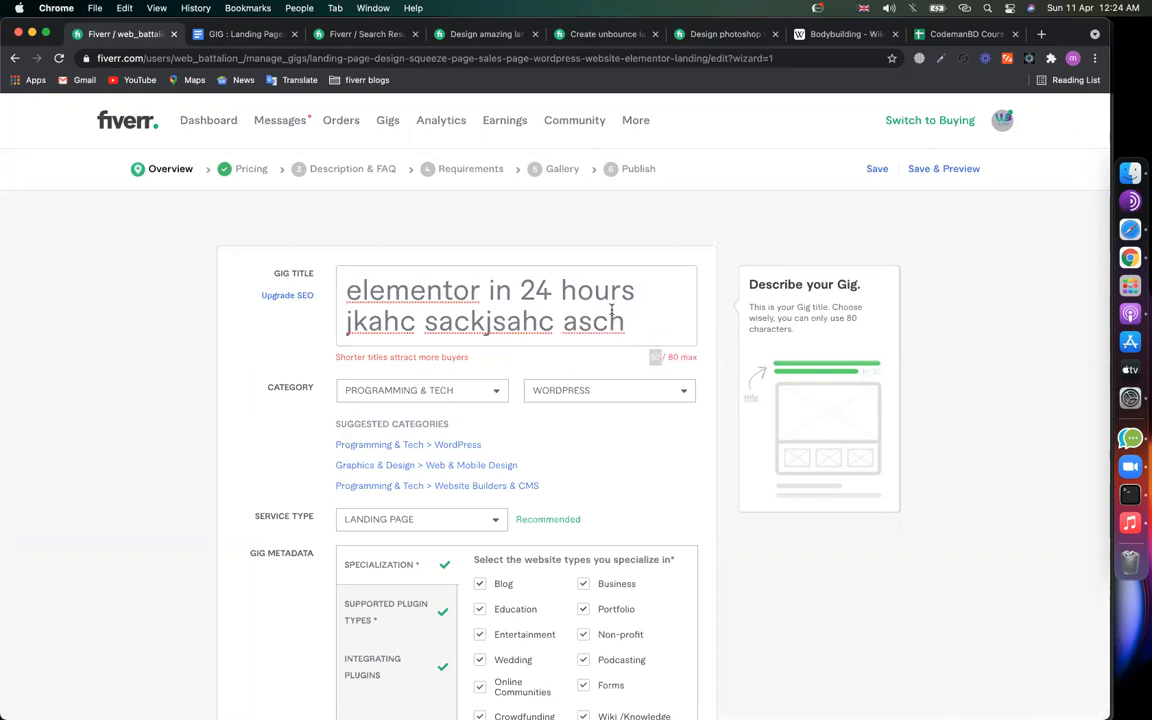
drag(624, 321, 593, 321)
drag(408, 321, 346, 321)
key(BackSpace)
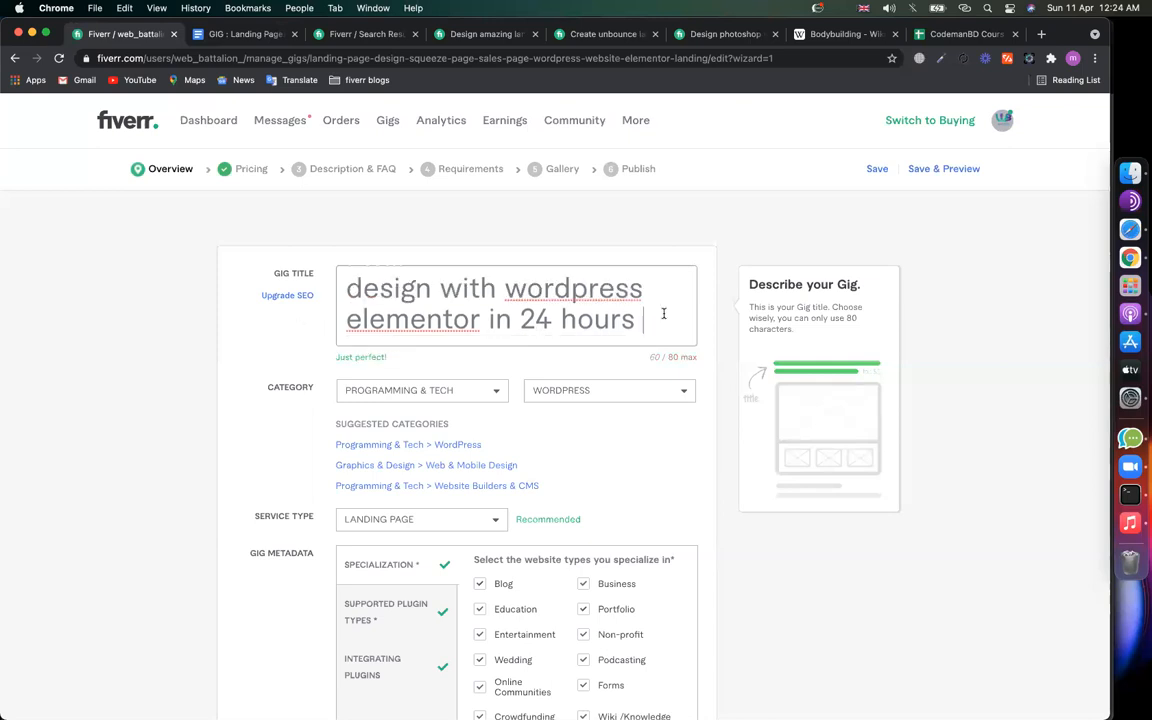
text(jjsa)
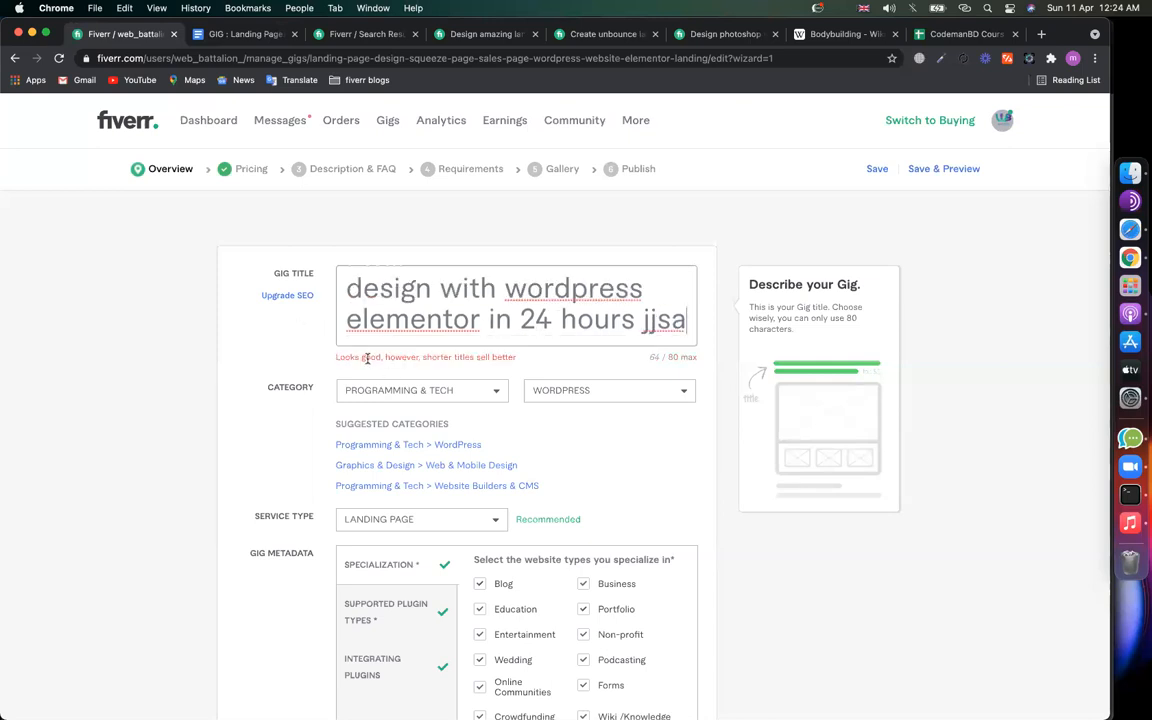
text( haskx )
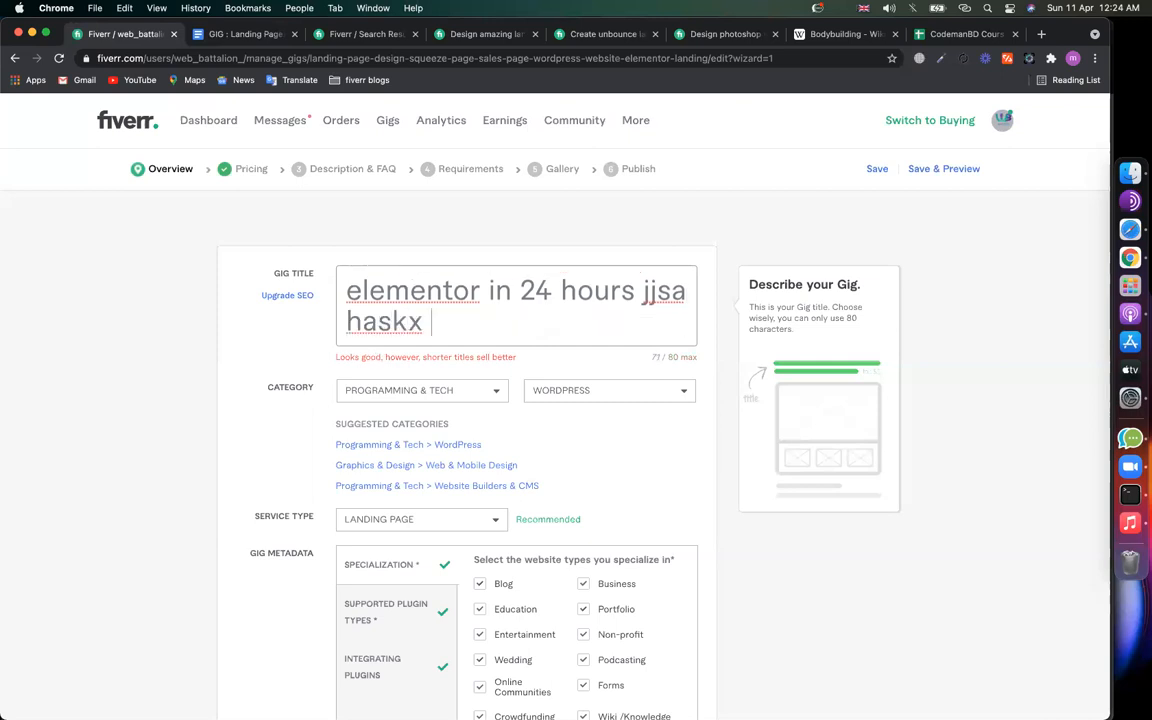
text(asjh)
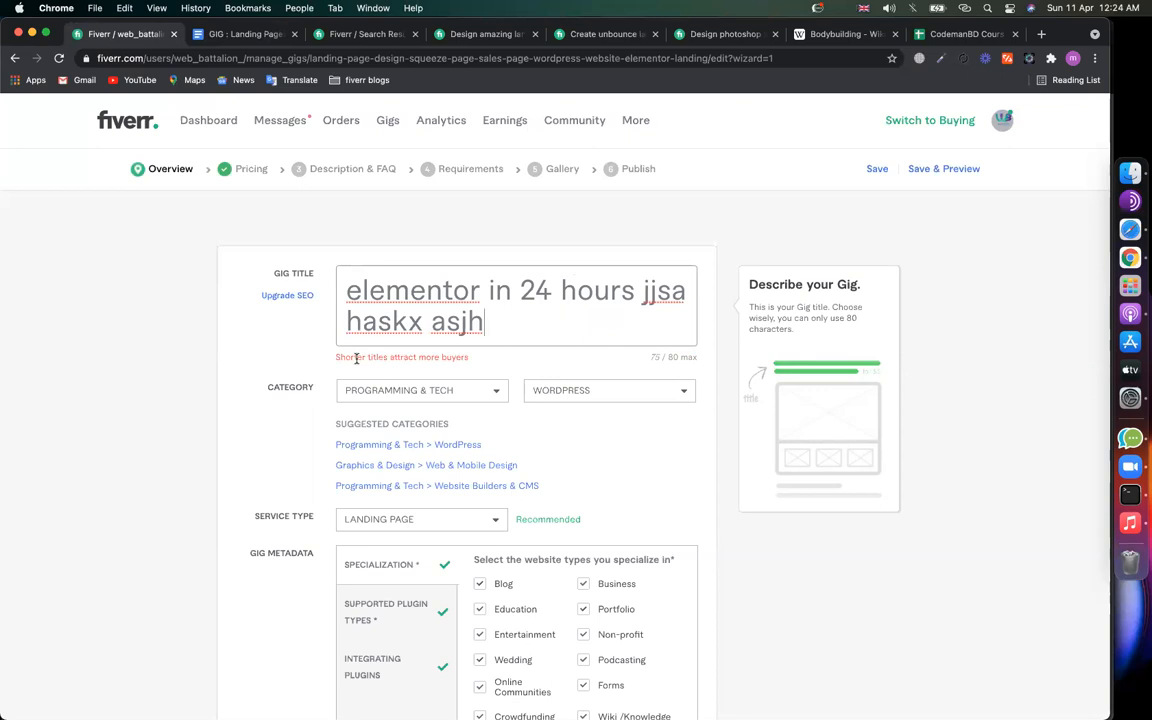
click(366, 36)
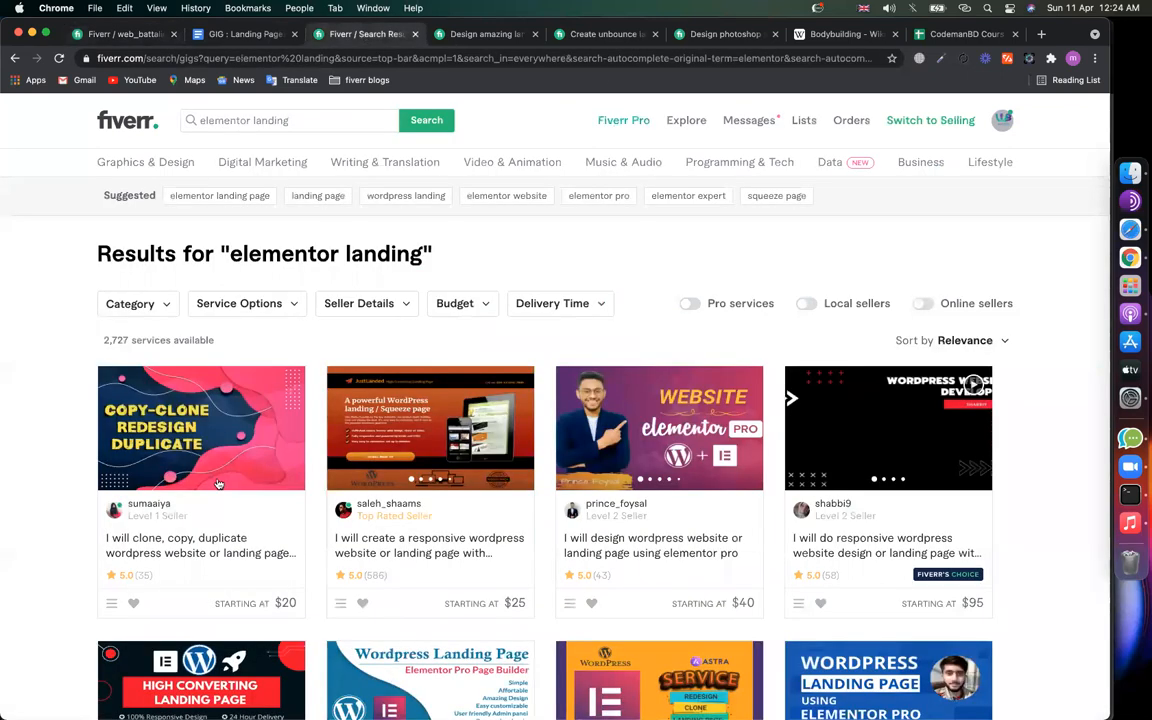
scroll(600, 352, down, 3)
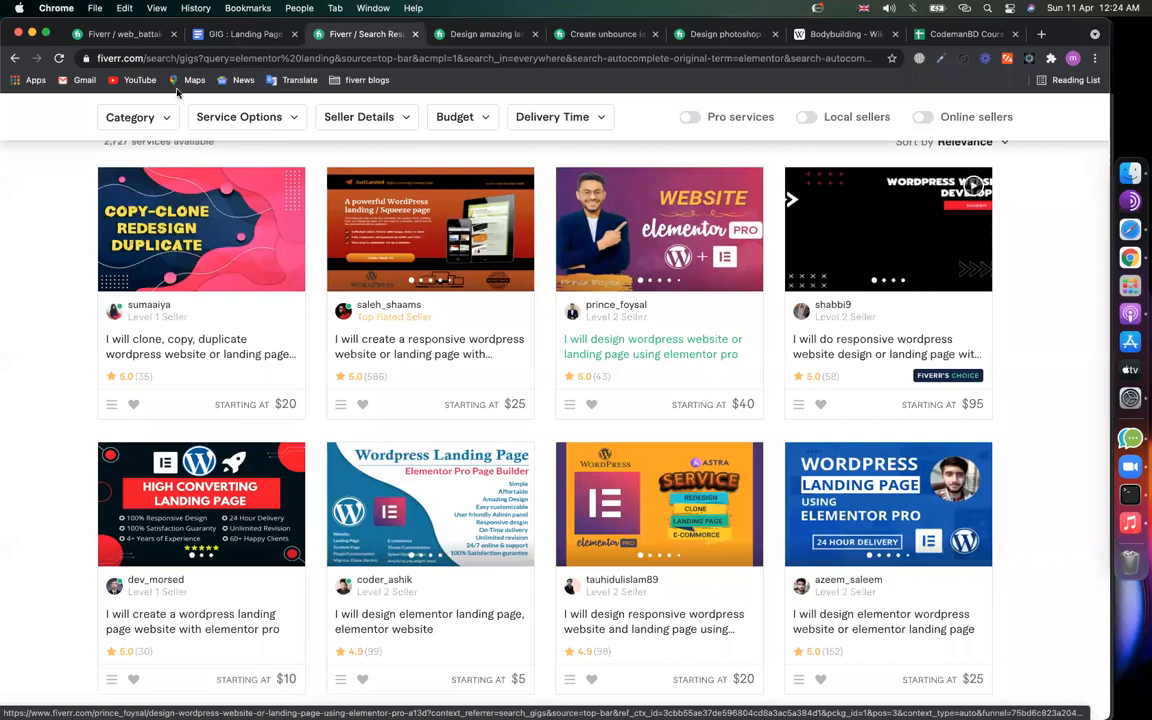
click(238, 36)
click(120, 34)
drag(634, 288, 648, 319)
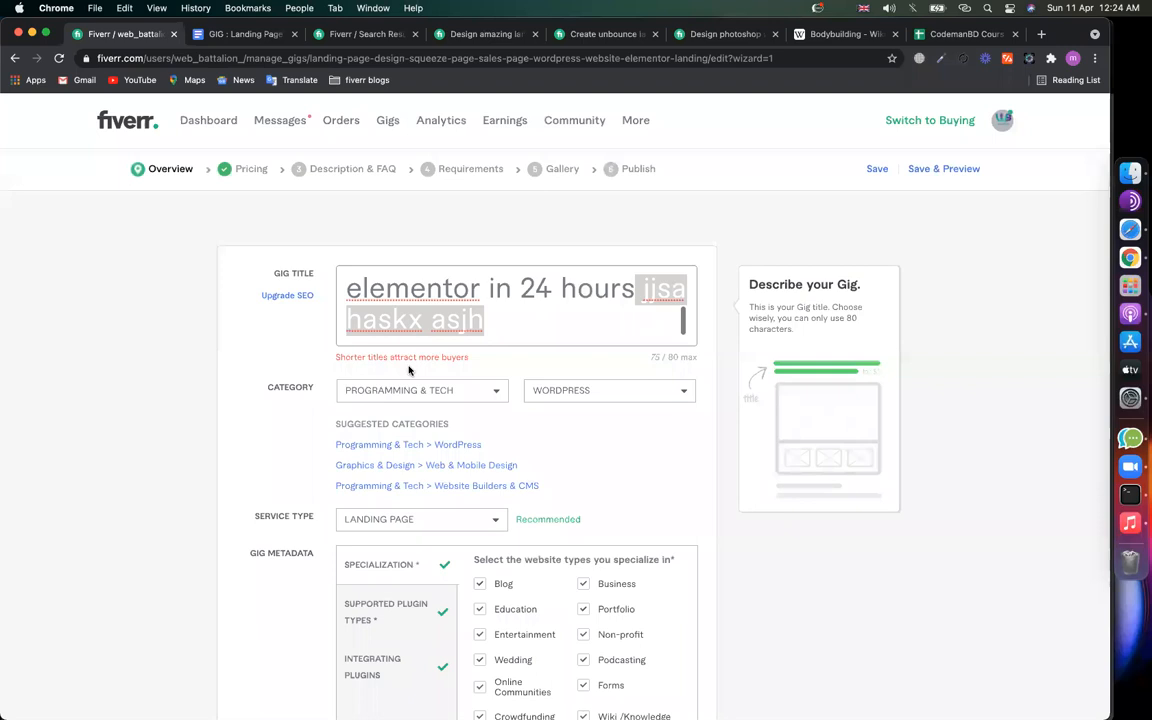
Step: Delete the junk filler text from the gig title and select the whole title
key(BackSpace)
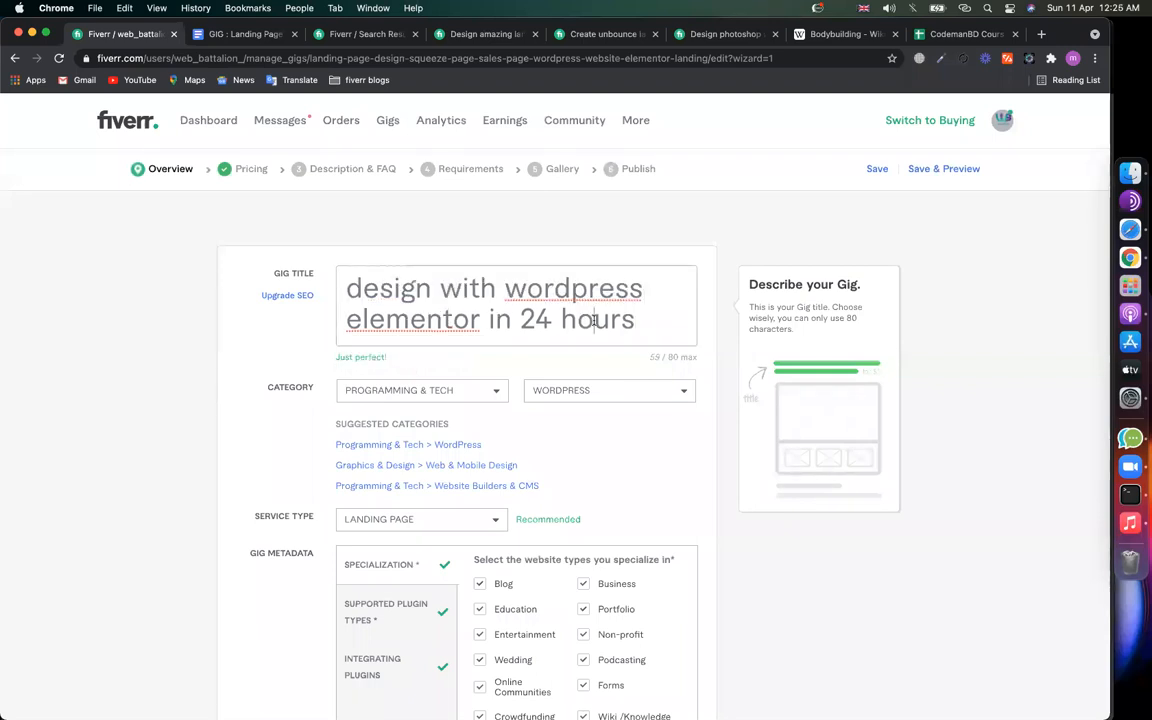
scroll(488, 292, up, 2)
drag(452, 290, 420, 292)
click(424, 290)
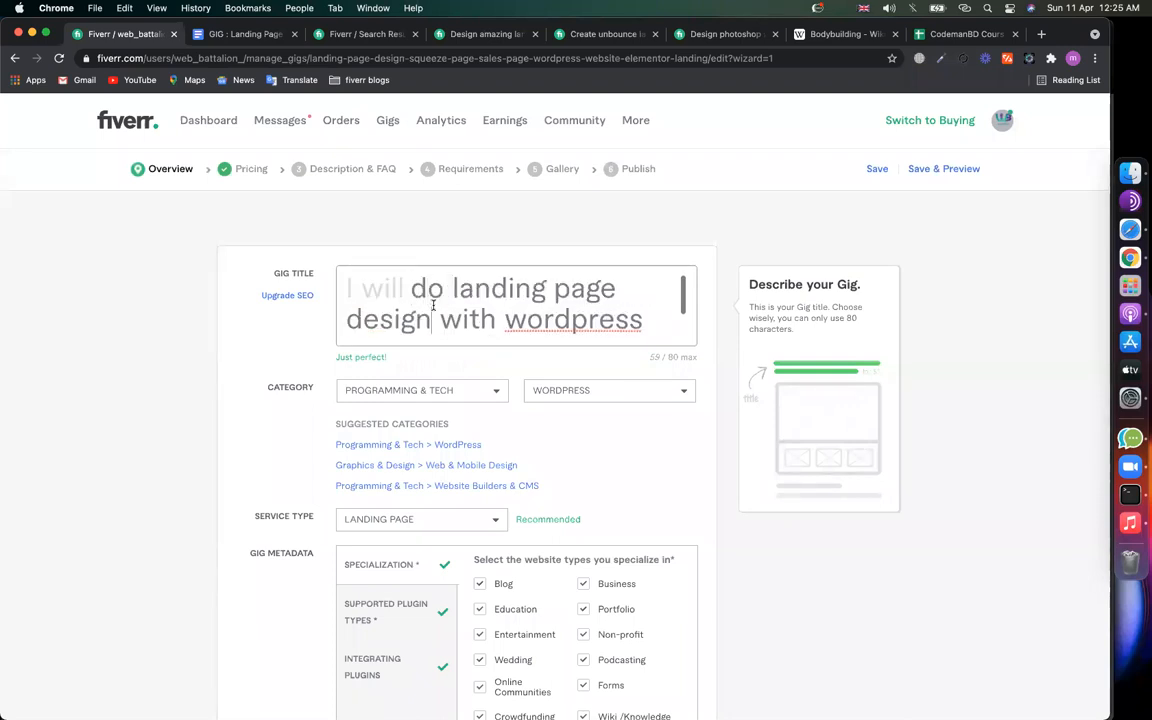
scroll(556, 292, down, 1)
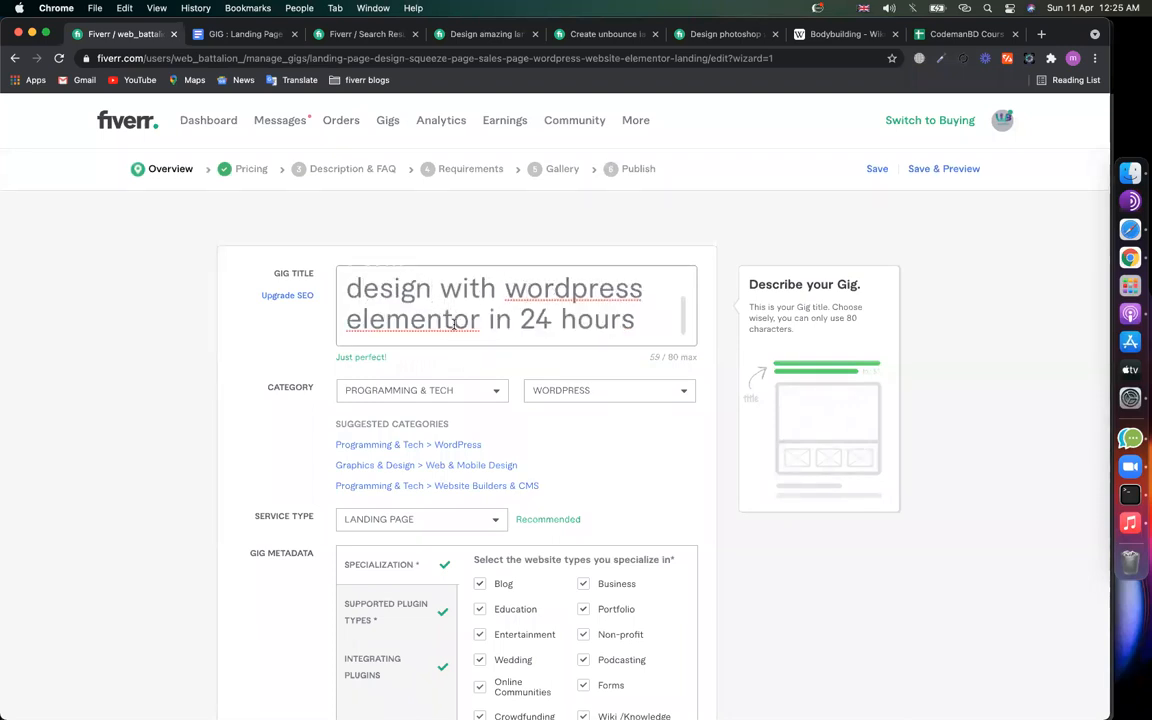
key(super+a)
key(super+c)
Step: Paste the gig title into the notes document after the GIG Title label
click(222, 34)
click(411, 440)
click(460, 465)
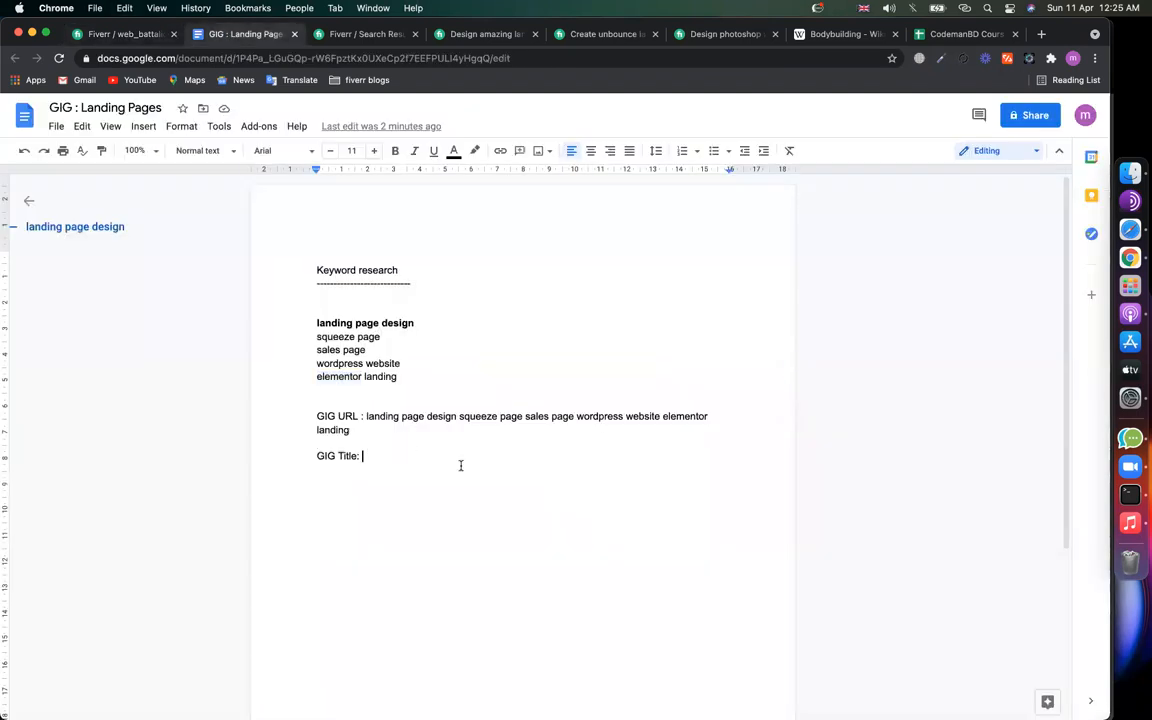
key(super+v)
key(Return)
key(Return)
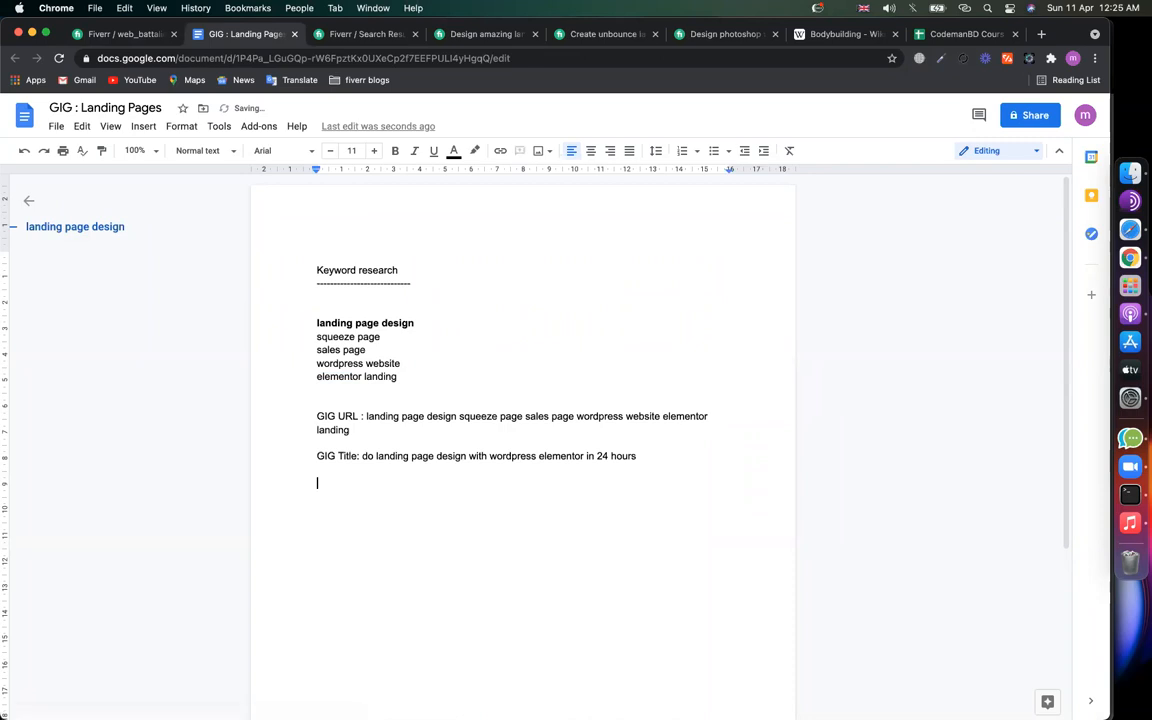
Step: Back on the Overview step, add an SEO title field and clear its prefilled text
click(98, 38)
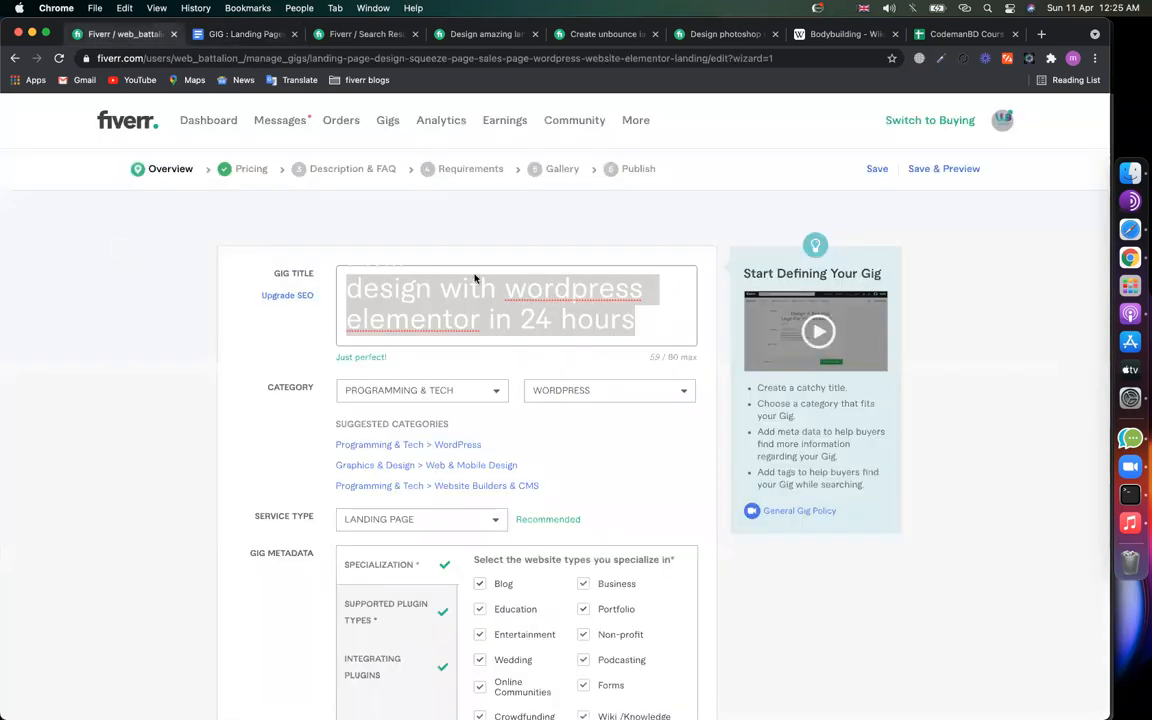
click(393, 290)
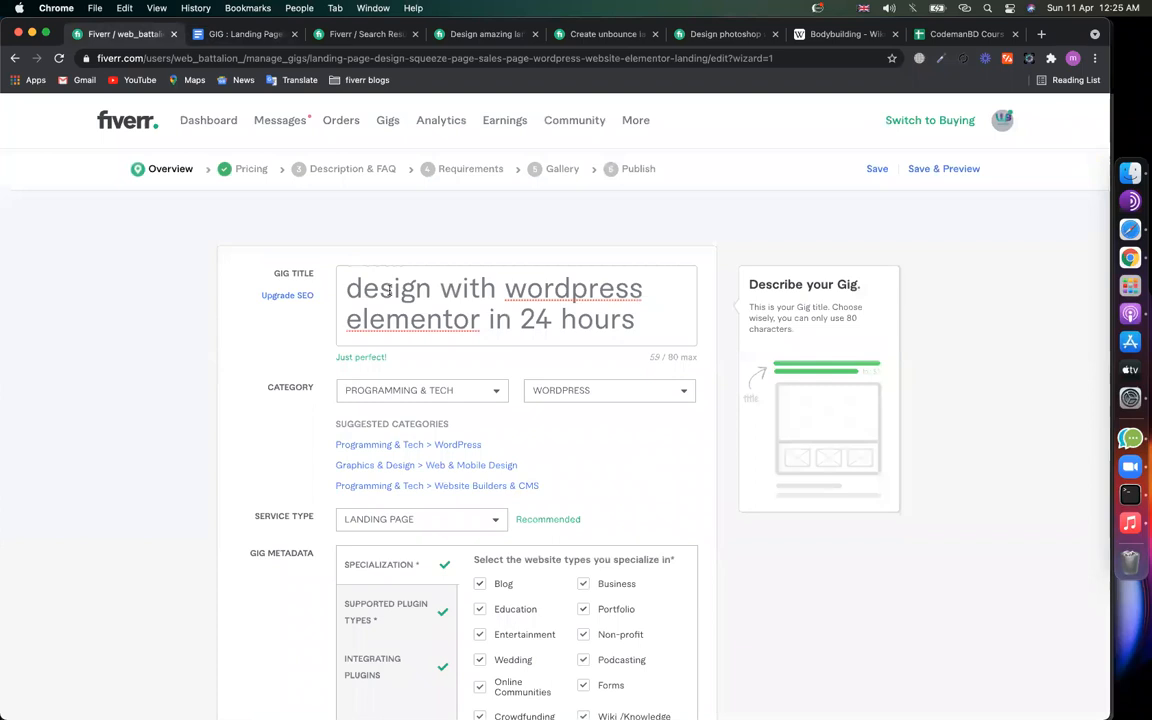
click(244, 175)
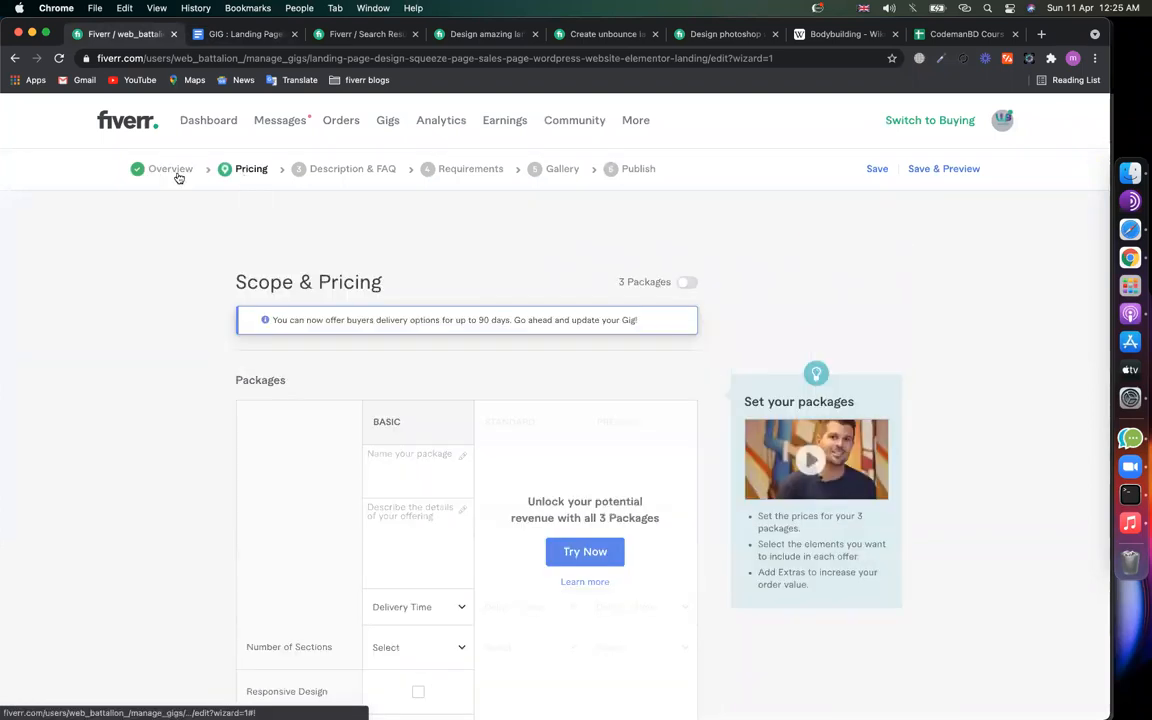
click(172, 170)
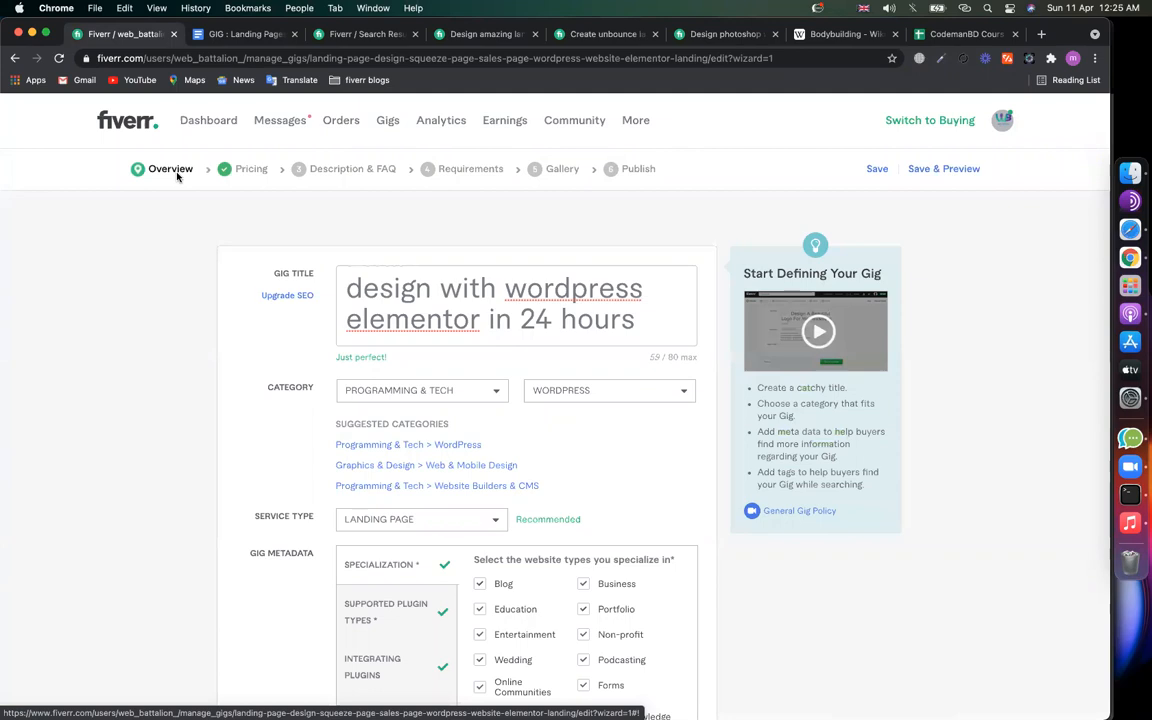
click(464, 311)
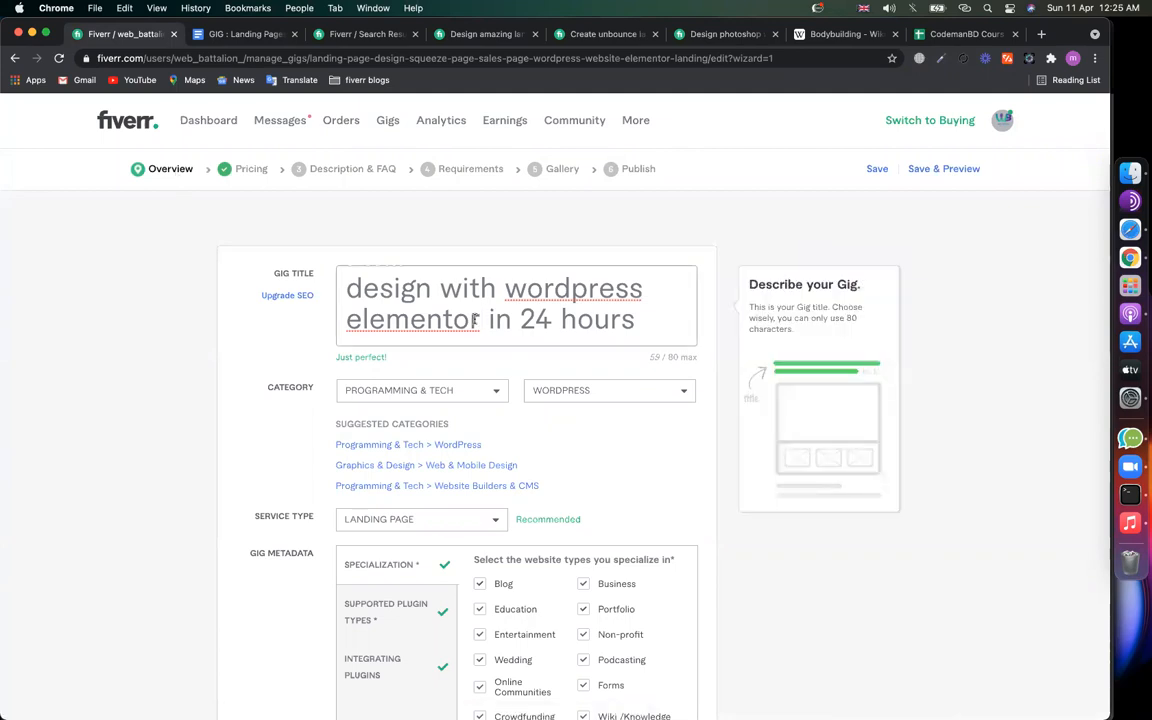
click(275, 296)
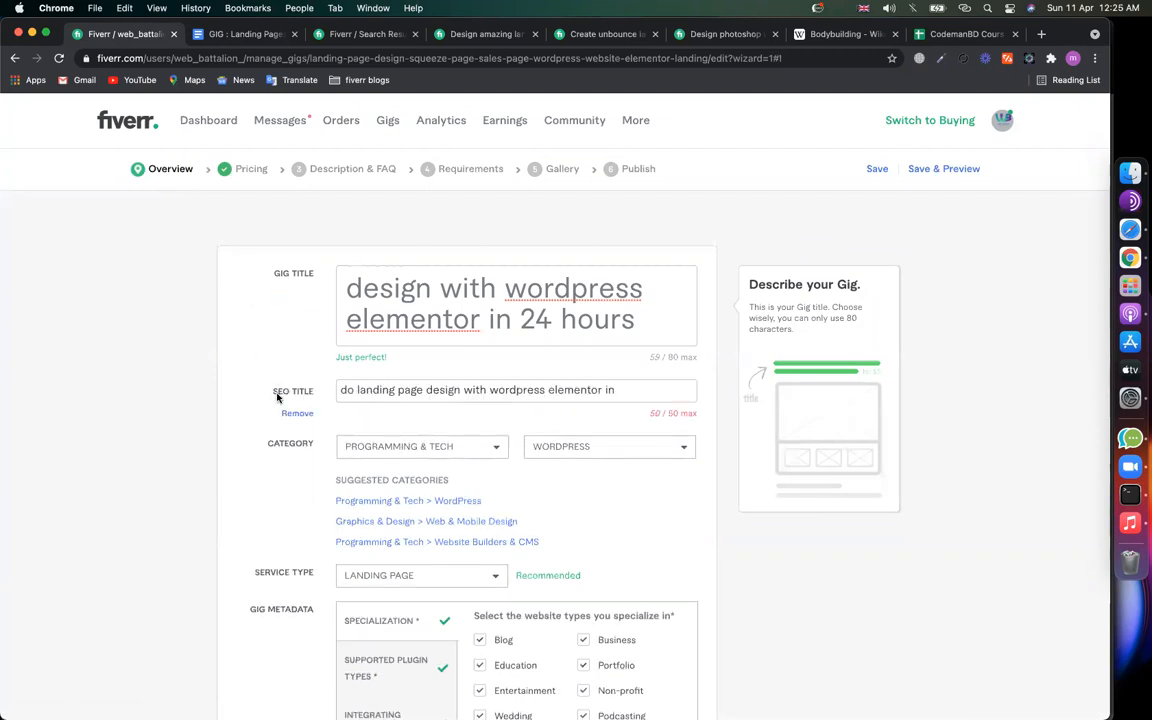
drag(270, 394, 317, 394)
click(372, 394)
key(super+a)
key(BackSpace)
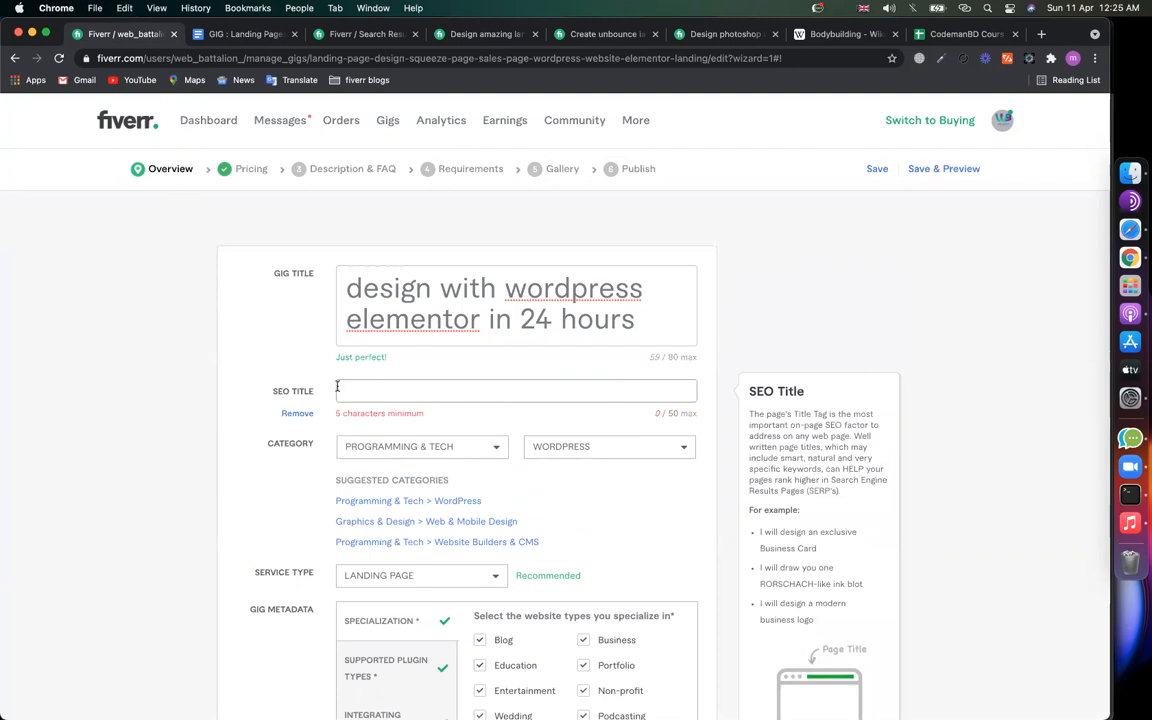
Step: Add an 'SEO T' label to the notes and enter 'landing page' as the SEO title
click(235, 34)
text(SEO Title:)
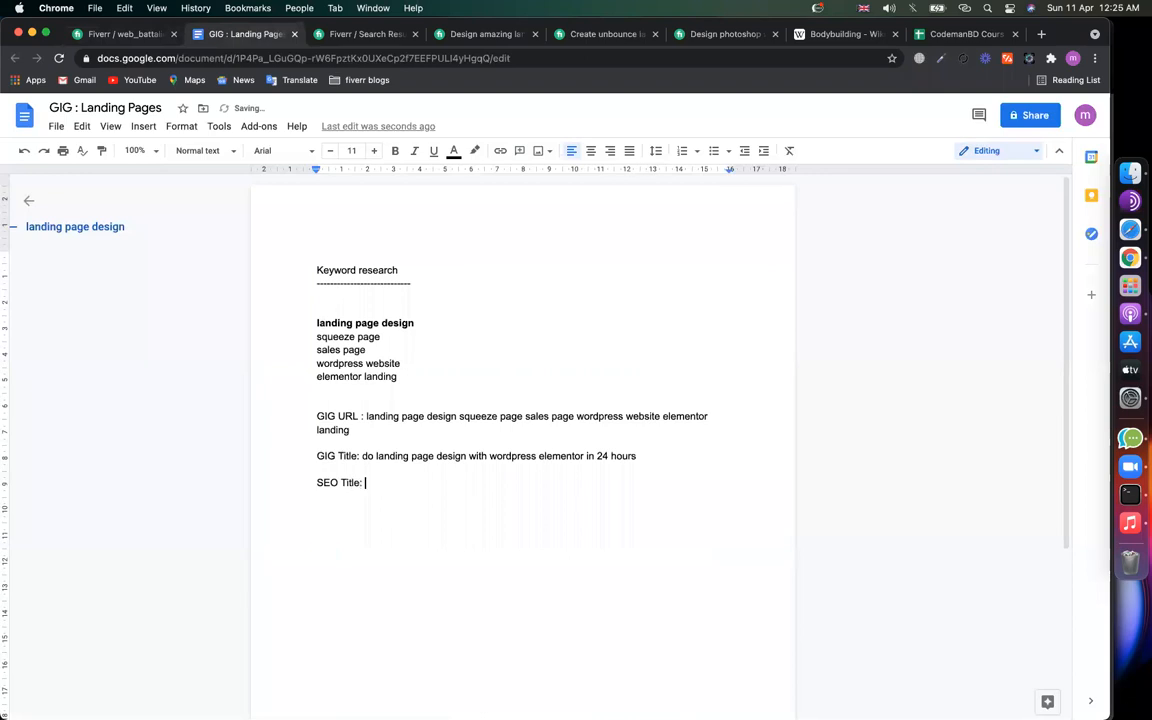
click(140, 35)
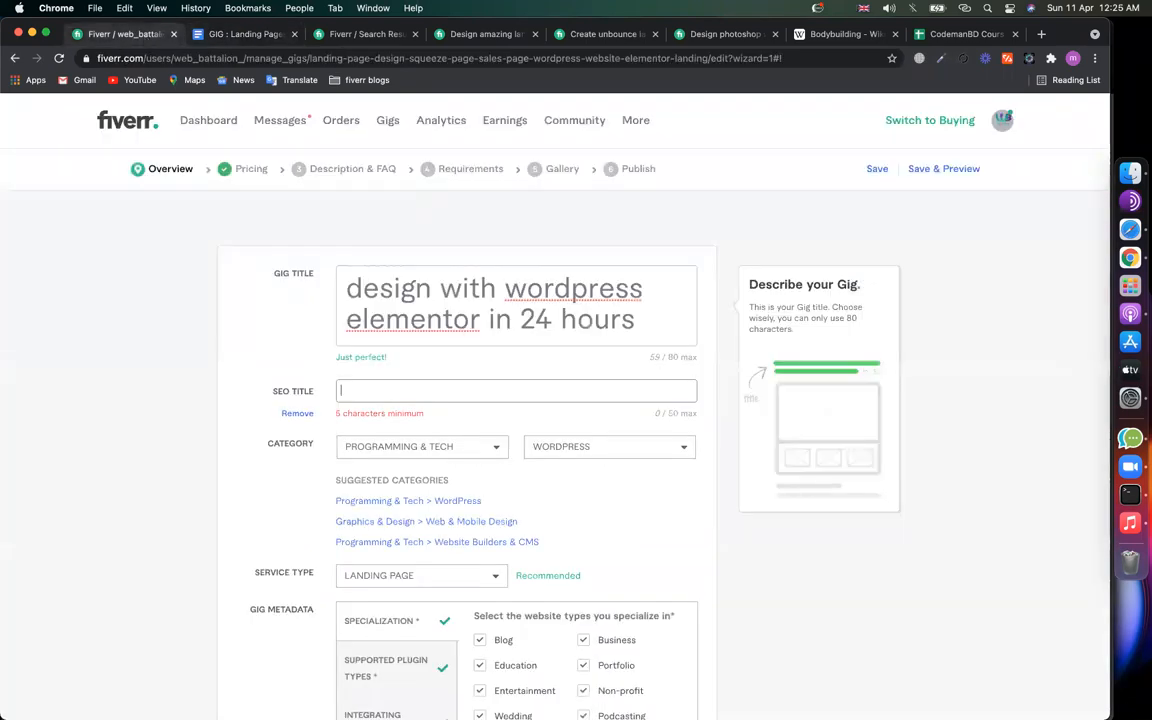
text(landing page)
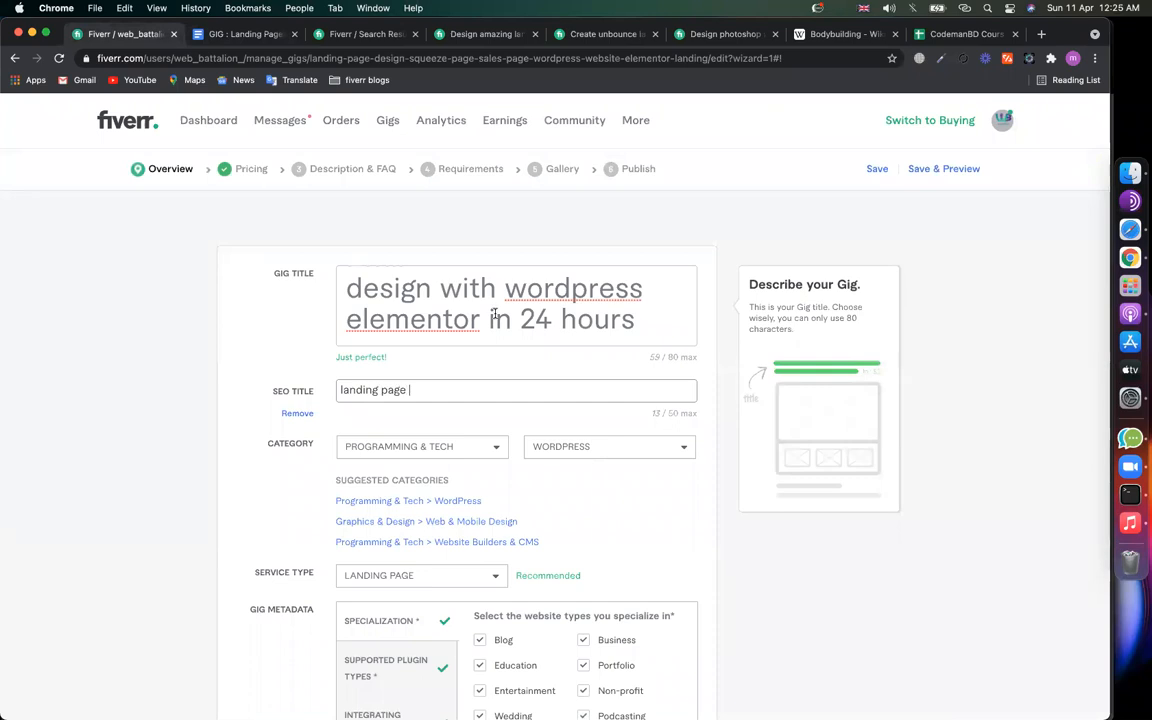
click(570, 287)
scroll(565, 289, up, 2)
scroll(550, 314, down, 2)
scroll(485, 307, up, 1)
scroll(480, 305, up, 1)
Step: Insert 'or squeeze pages' after 'design' in the gig title
click(440, 303)
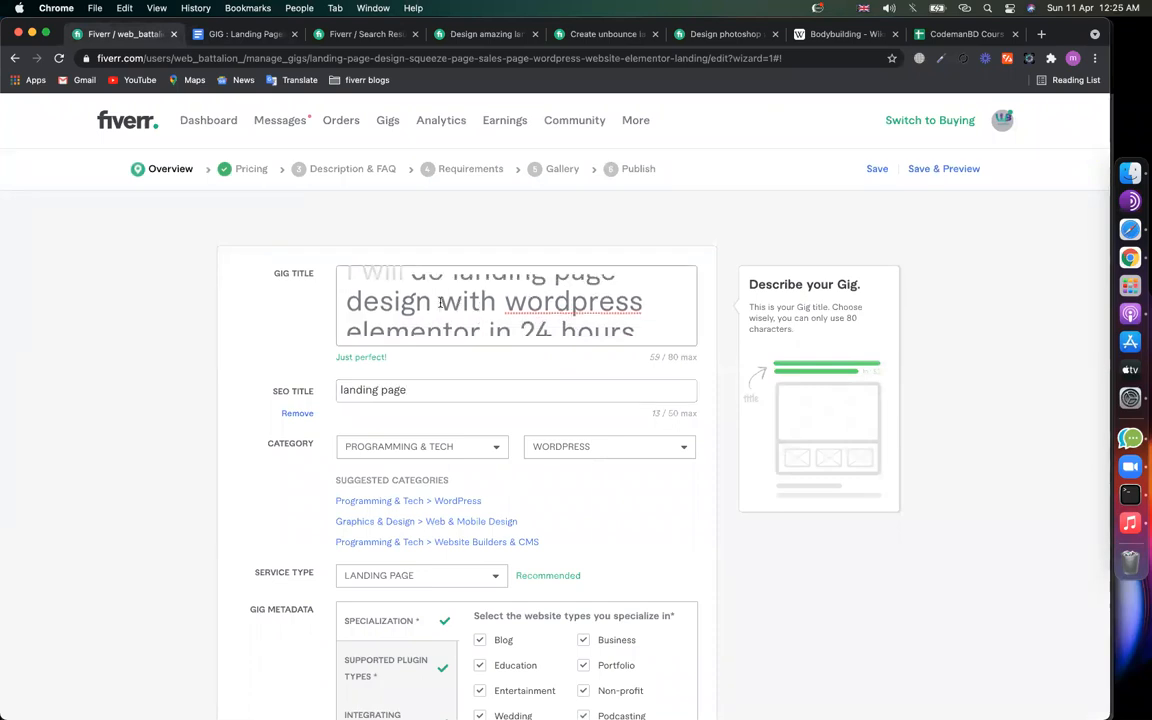
text(or )
text(squeez)
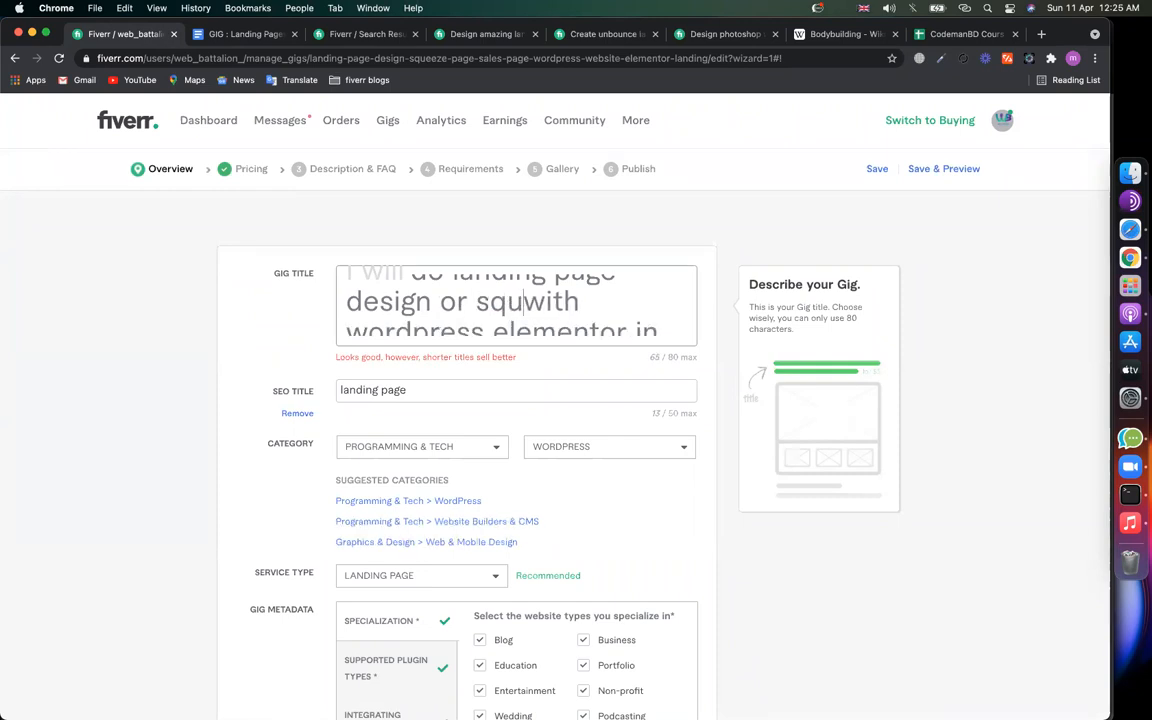
text(e pages)
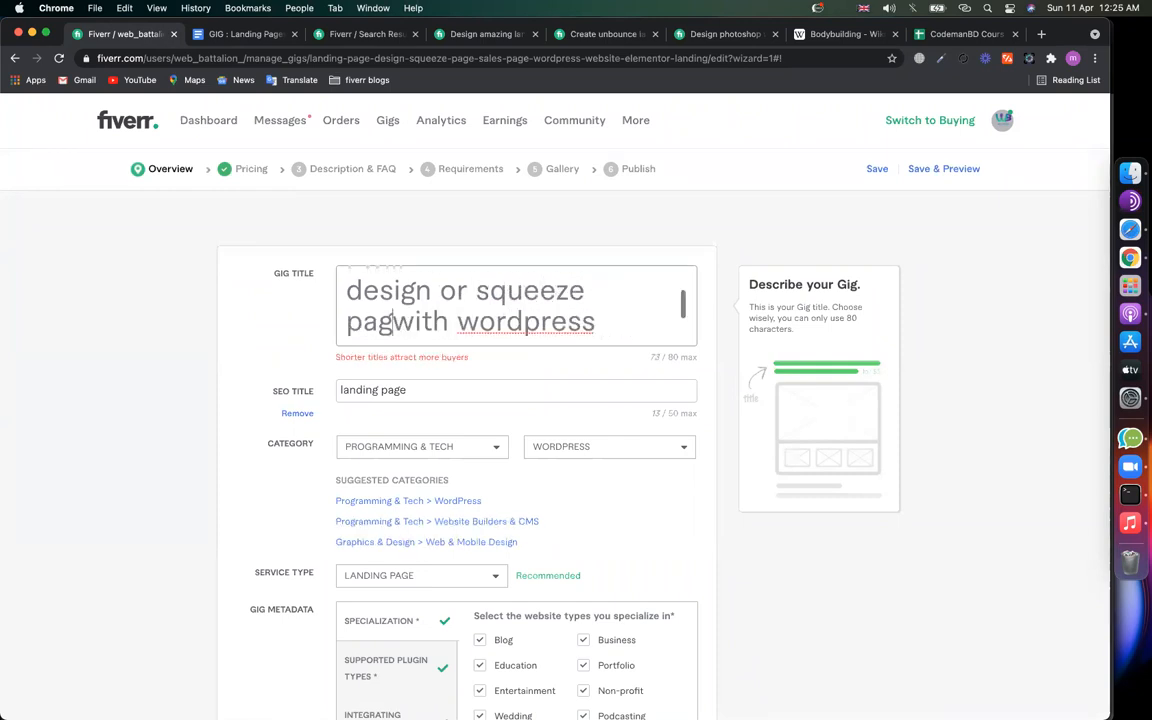
scroll(491, 320, down, 1)
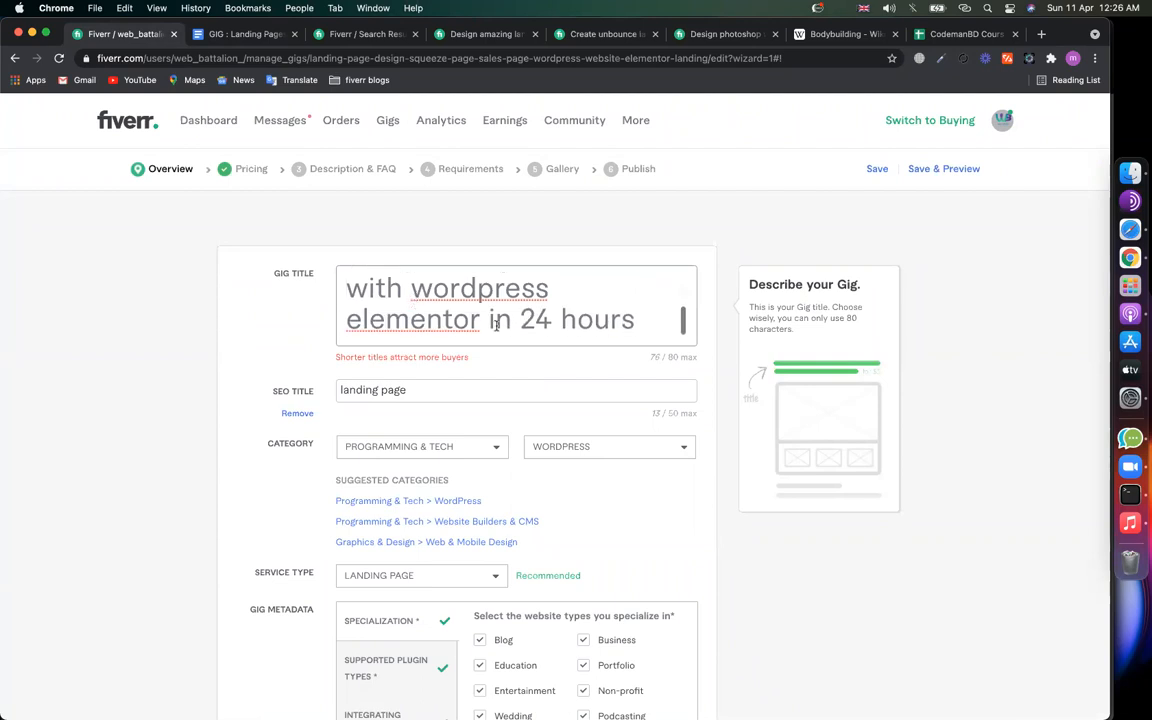
drag(491, 320, 577, 320)
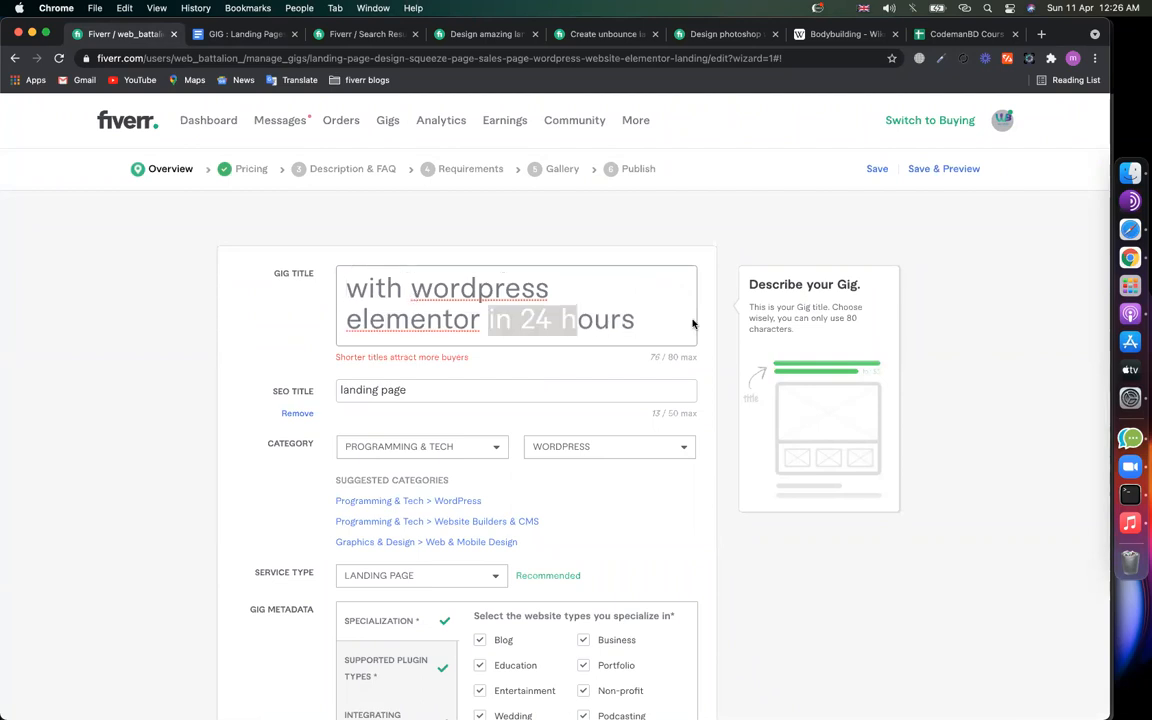
click(633, 301)
scroll(633, 301, up, 1)
scroll(633, 301, down, 1)
scroll(633, 301, up, 1)
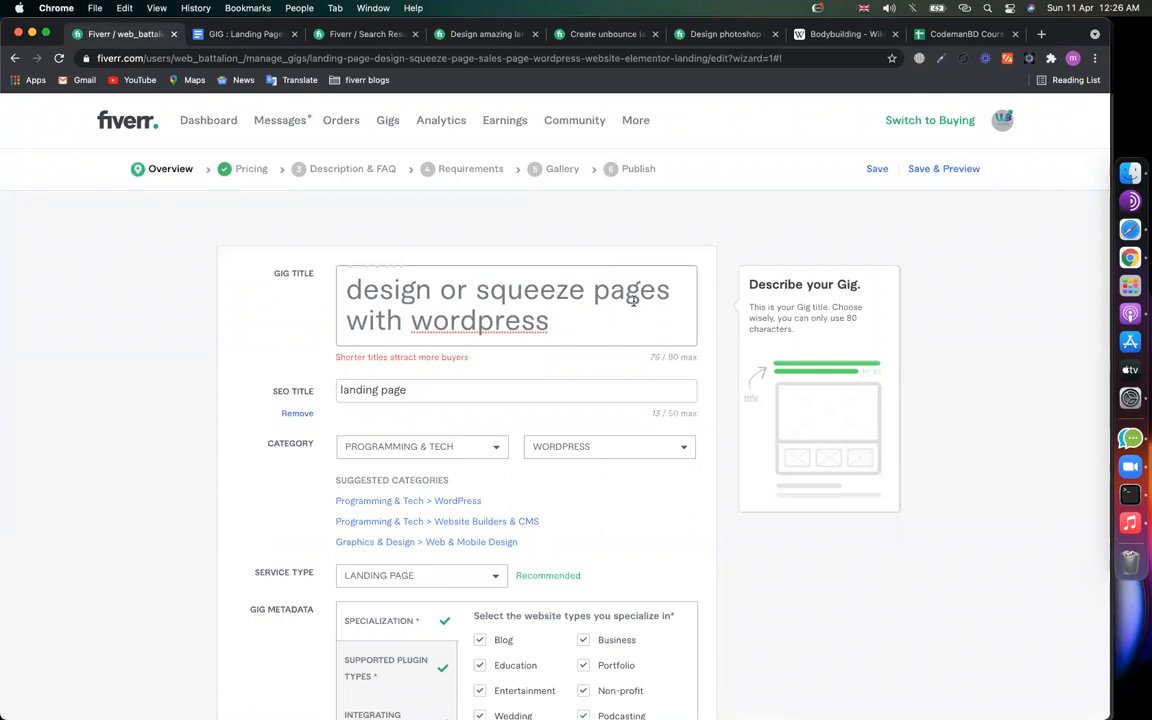
scroll(633, 301, down, 1)
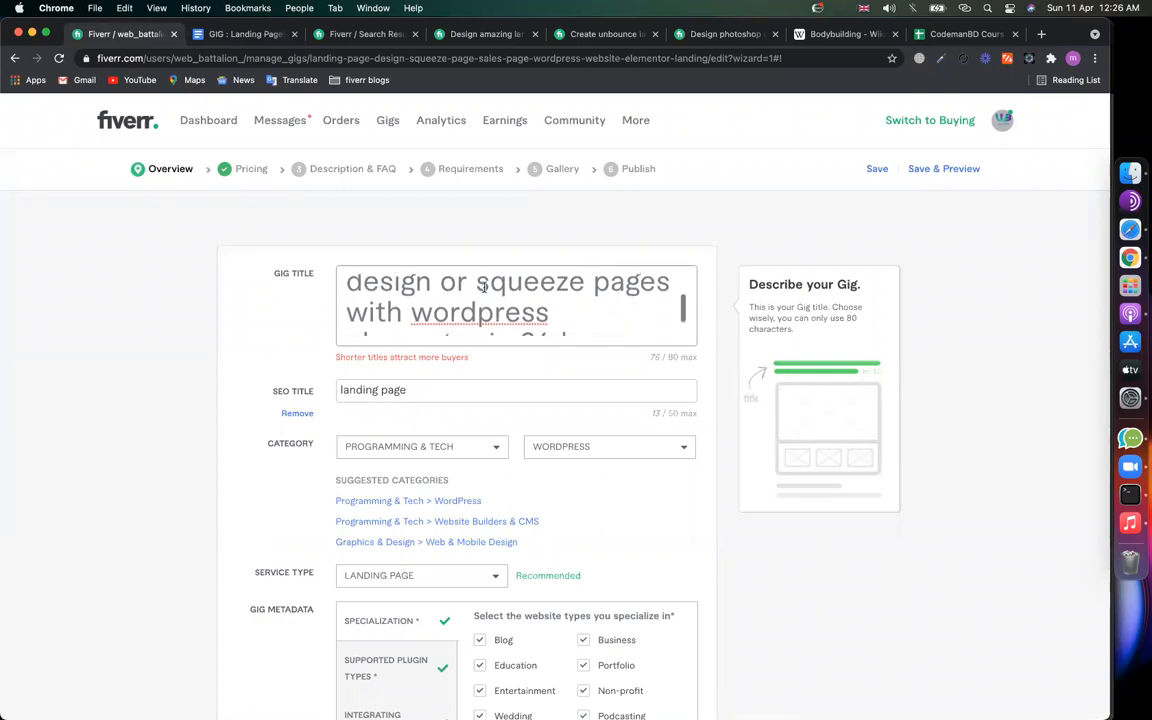
key(super+shift+Left)
key(super+shift+Right)
click(589, 318)
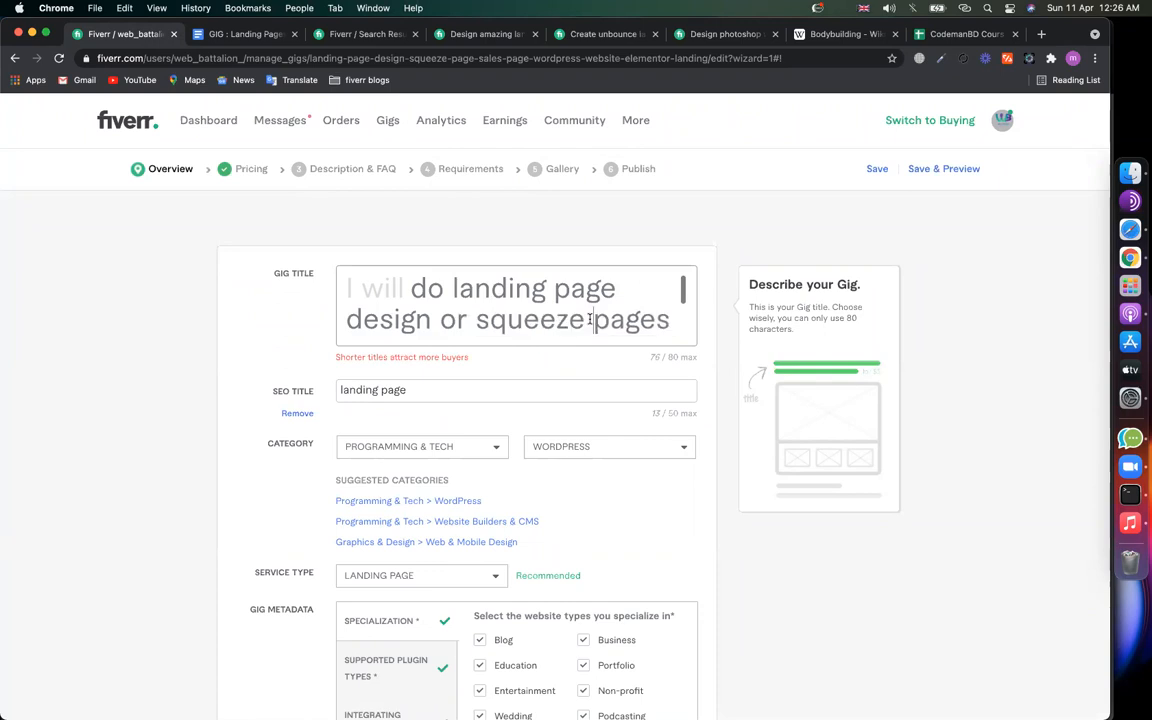
scroll(589, 318, down, 1)
scroll(495, 316, down, 1)
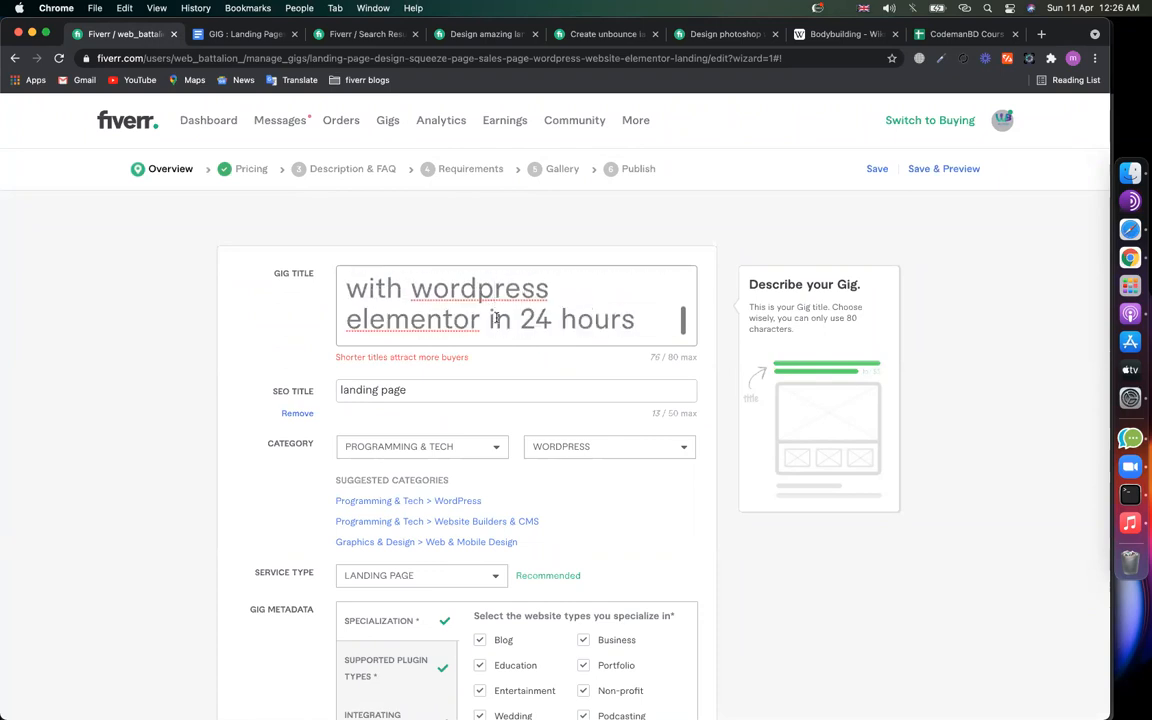
Step: Delete 'elementor' so the title ends 'with wordpress in 24 hours' at 66/80 characters
double_click(462, 286)
double_click(420, 319)
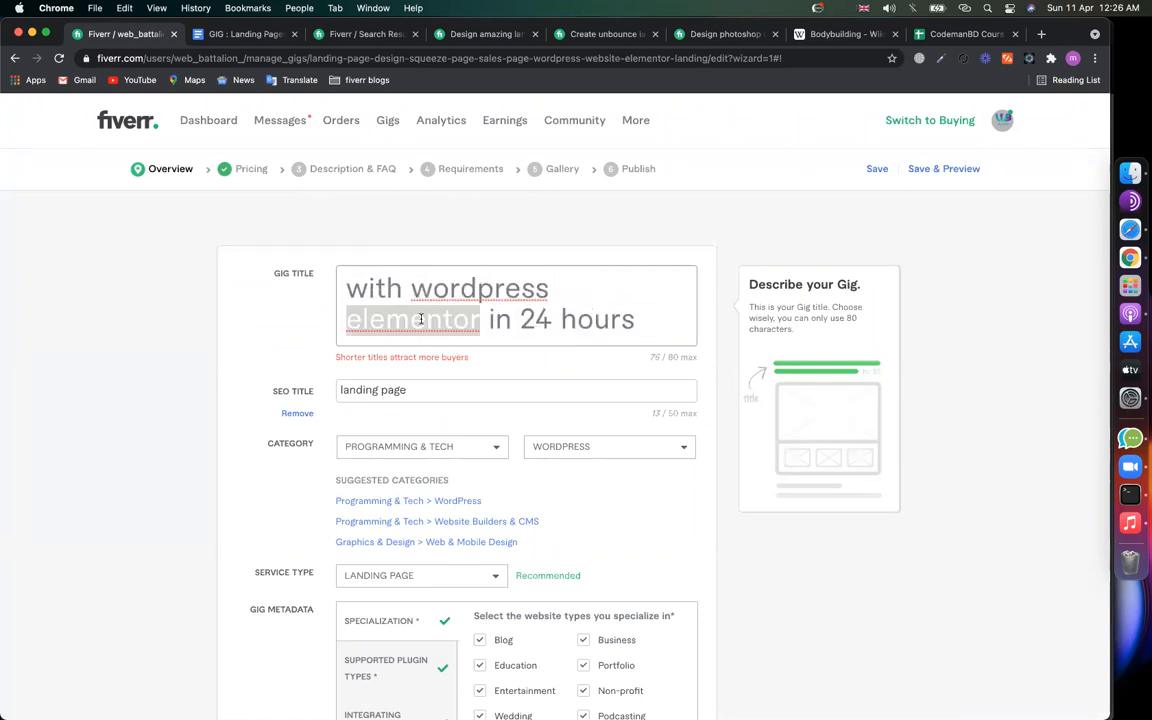
key(BackSpace)
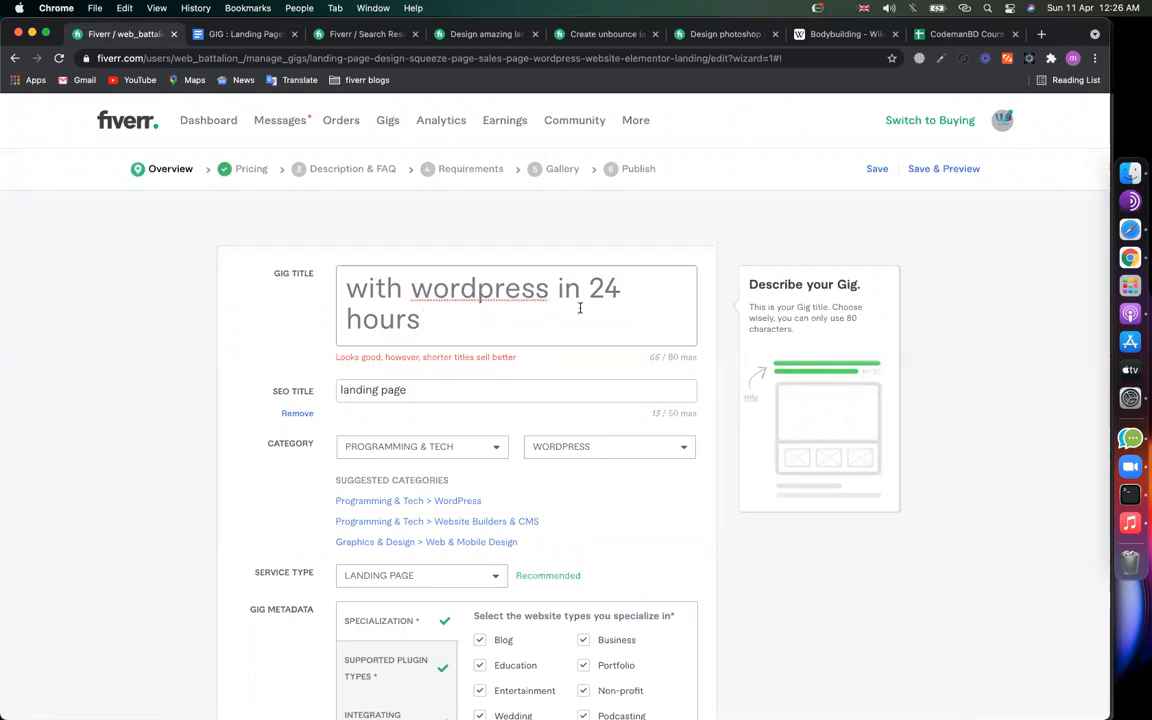
double_click(375, 358)
click(457, 293)
key(super+a)
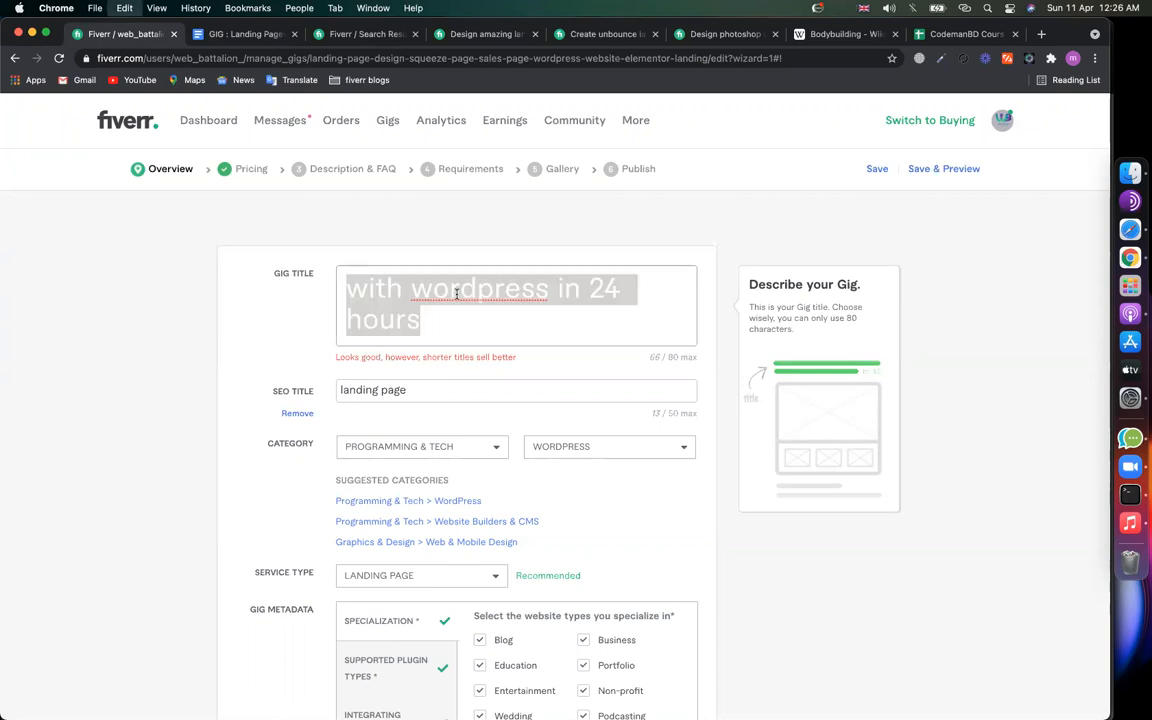
click(375, 293)
scroll(452, 291, up, 2)
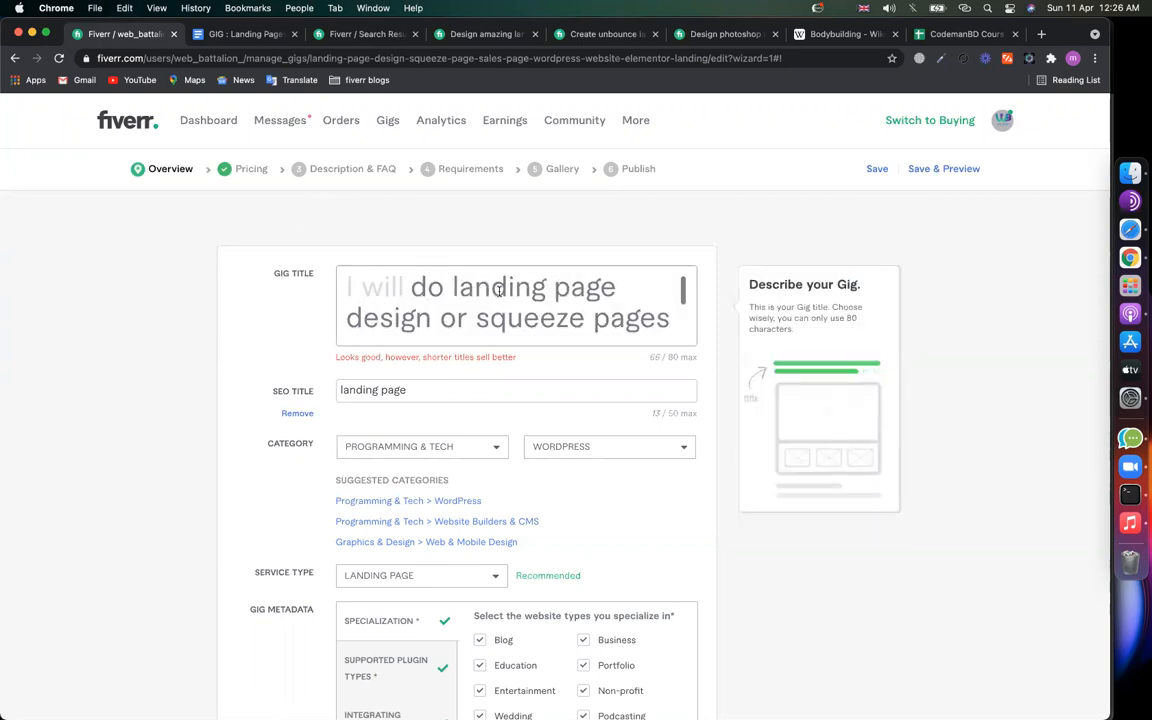
scroll(479, 318, down, 1)
drag(477, 301, 686, 305)
click(628, 303)
scroll(630, 304, down, 1)
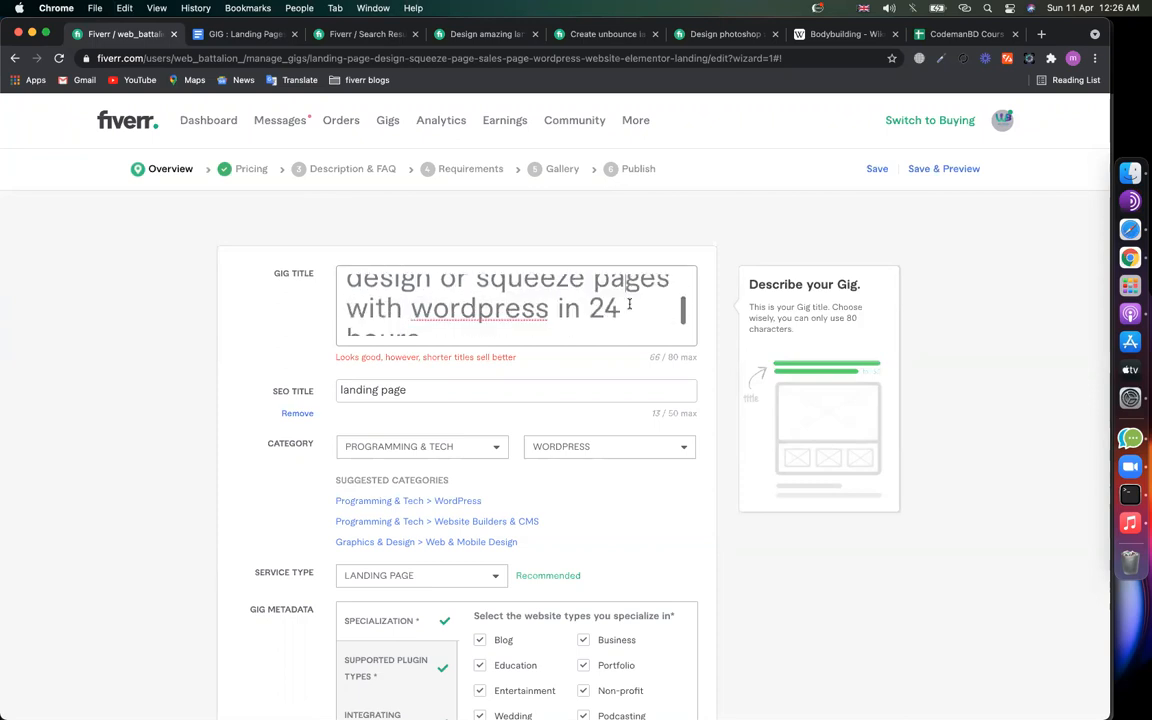
scroll(440, 310, down, 1)
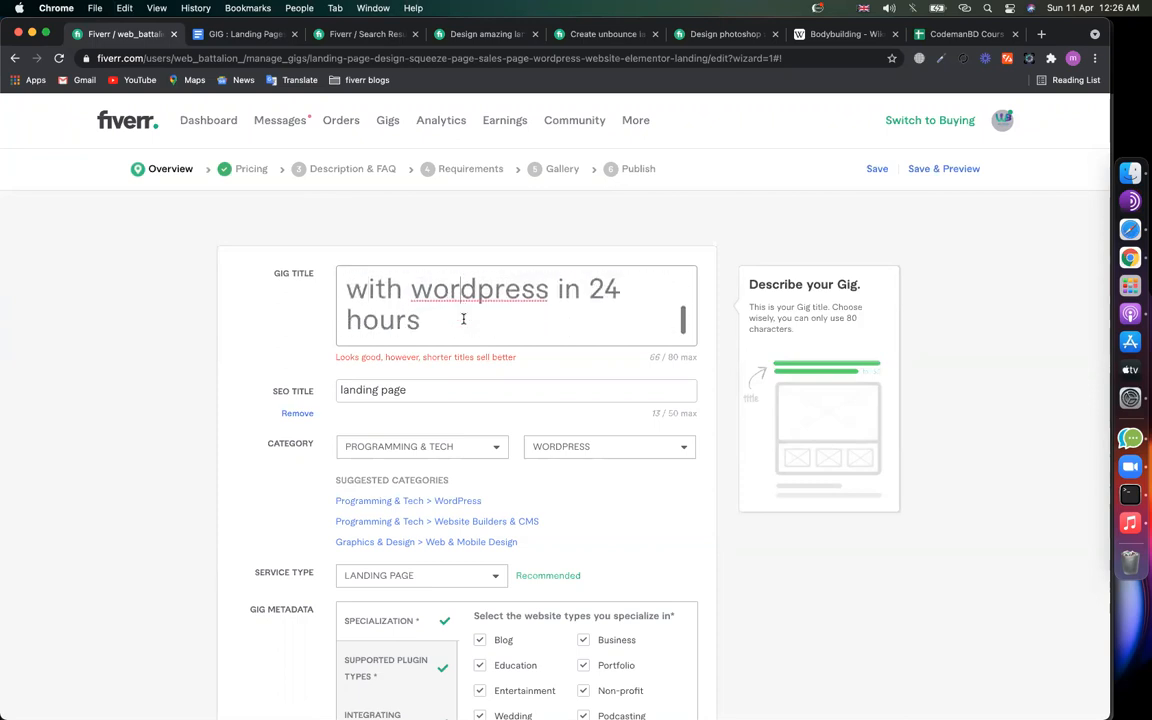
Step: Replace the notes' GIG Title line with the new gig title
click(245, 36)
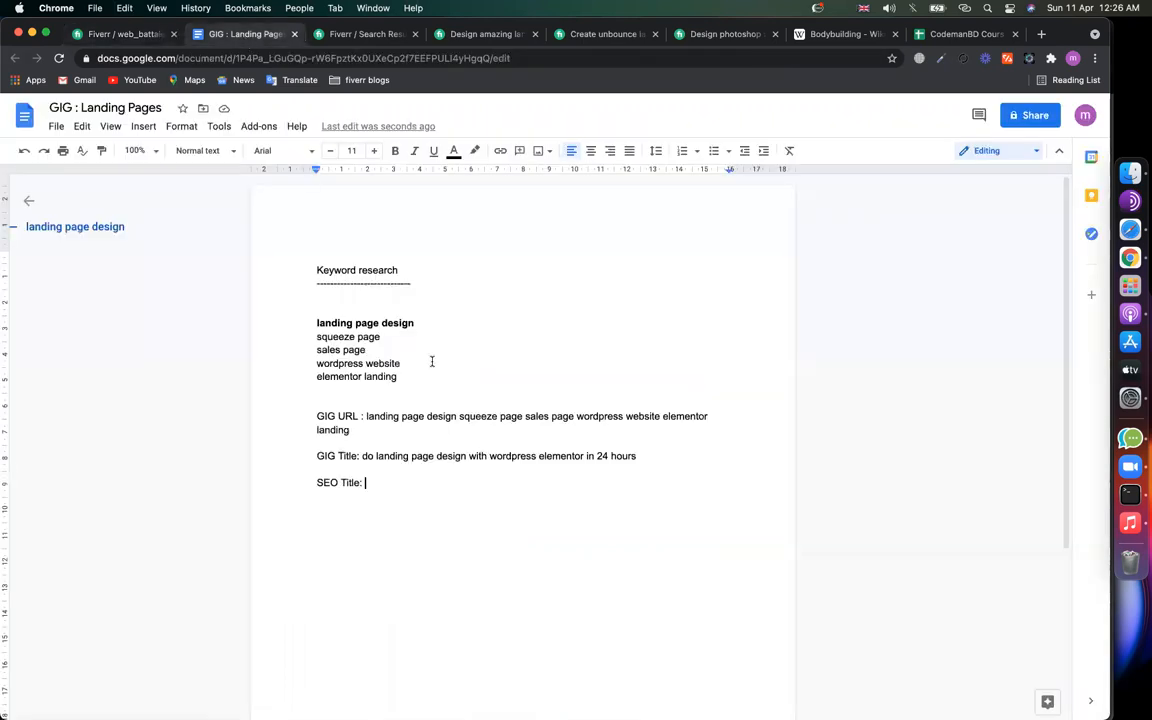
key(super+shift+Right)
text(do landing page design or squeeze pages with wordpress in 24 hours)
click(380, 473)
click(396, 485)
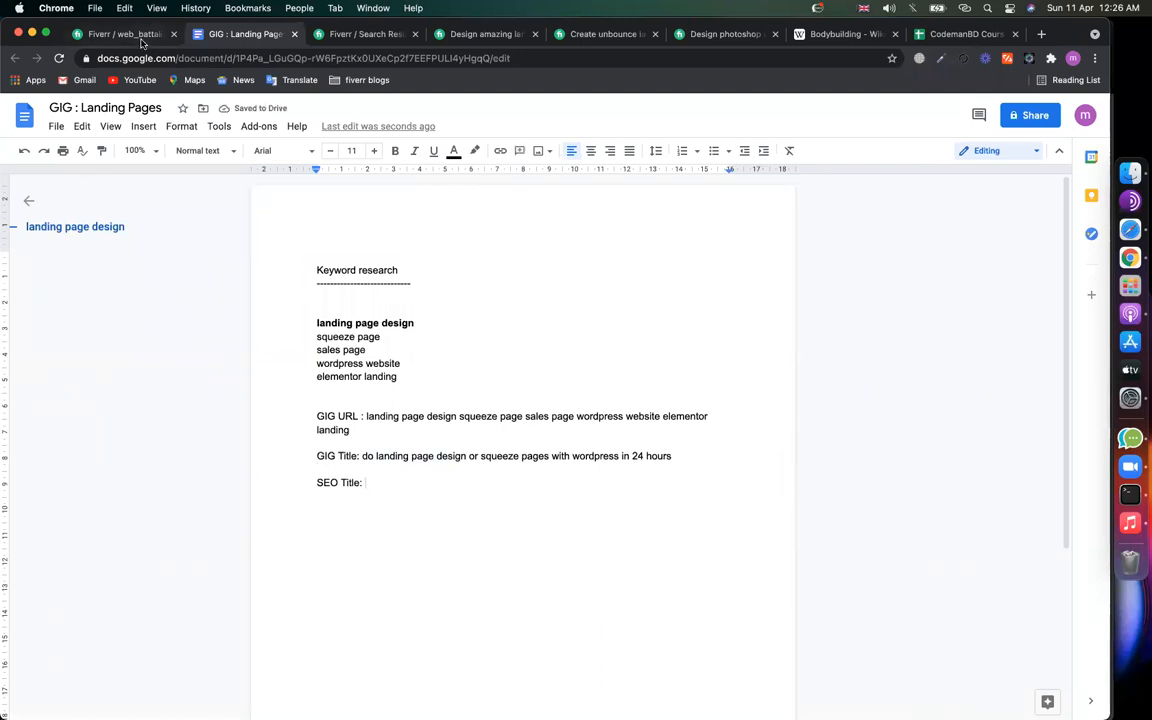
Step: Extend the SEO title to 'landing page design with wordpress elementor', dropping the stray 'build'
click(126, 35)
click(422, 389)
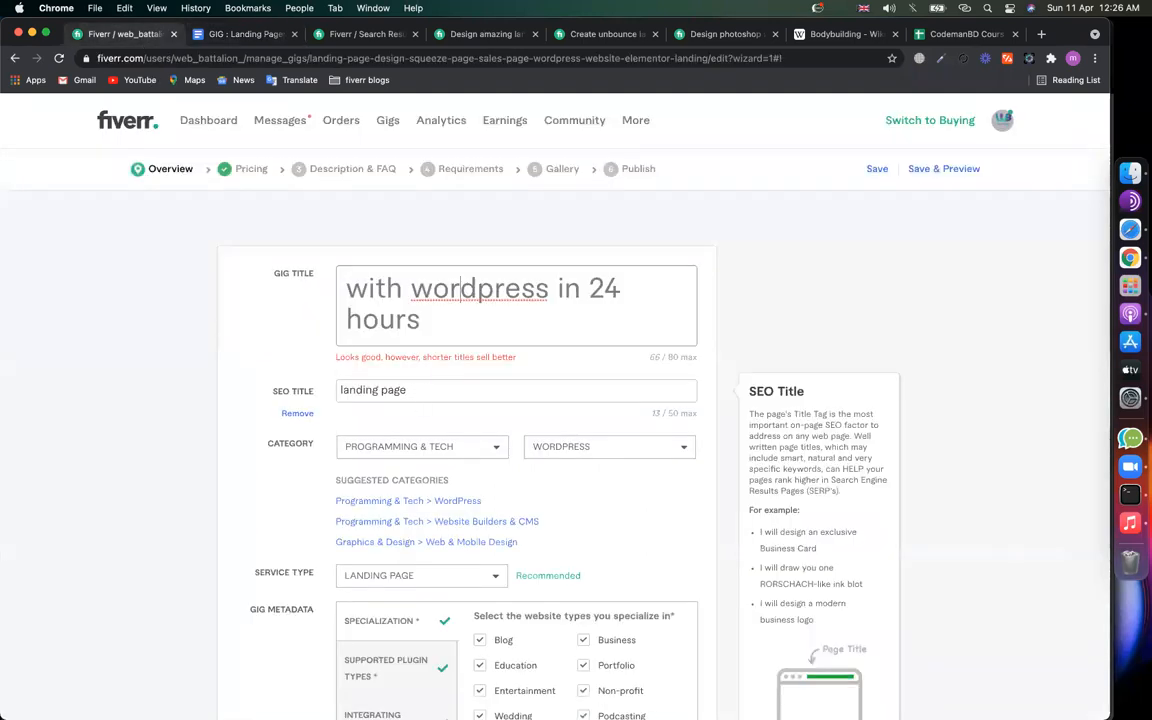
text(design with wordpress elementor )
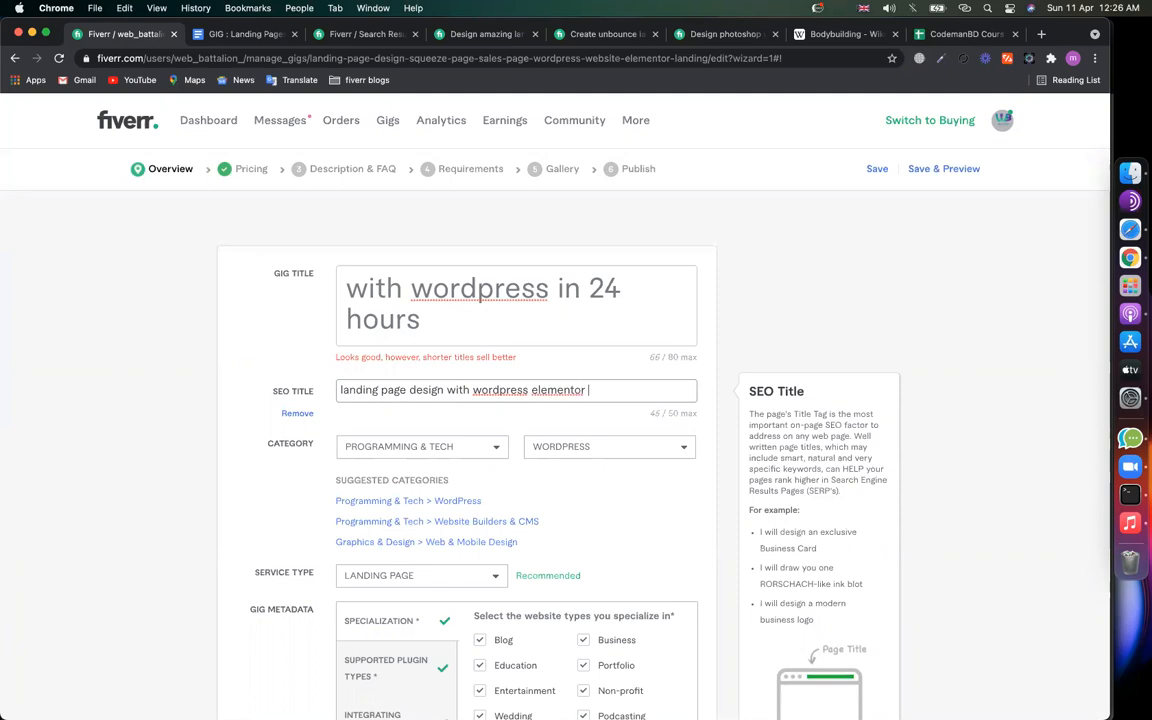
text(build)
key(BackSpace)
key(BackSpace)
key(BackSpace)
key(BackSpace)
key(BackSpace)
key(BackSpace)
key(super+a)
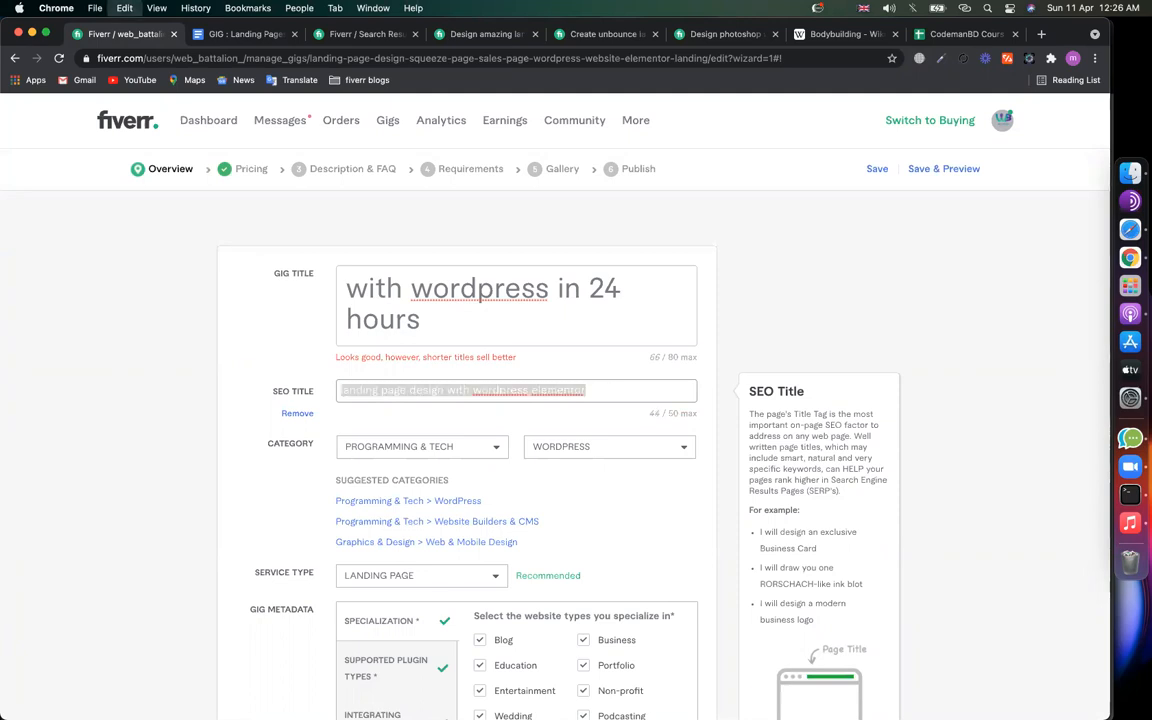
click(375, 396)
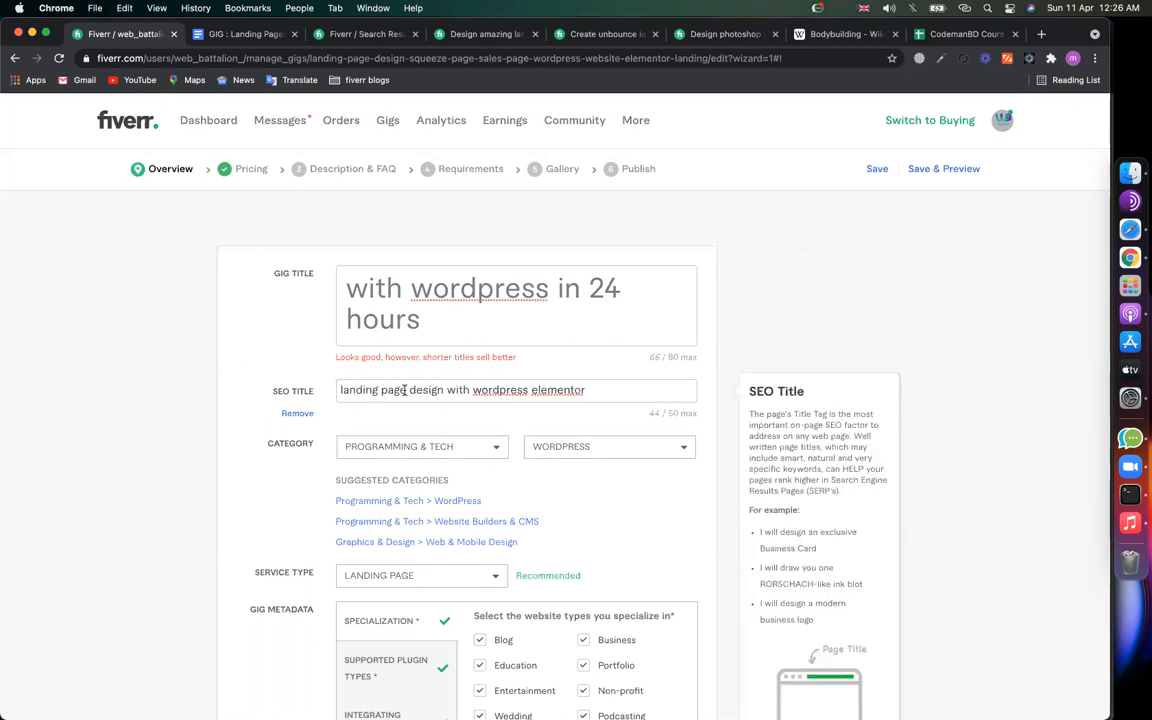
drag(407, 390, 324, 393)
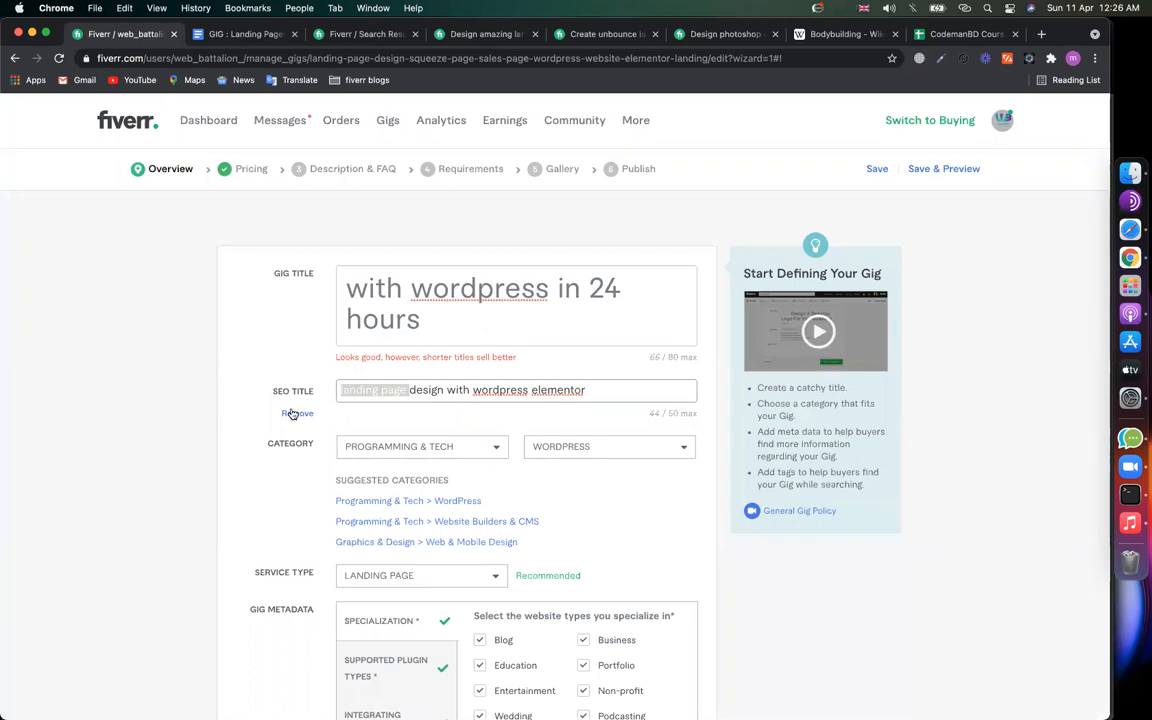
click(406, 396)
drag(519, 388, 577, 388)
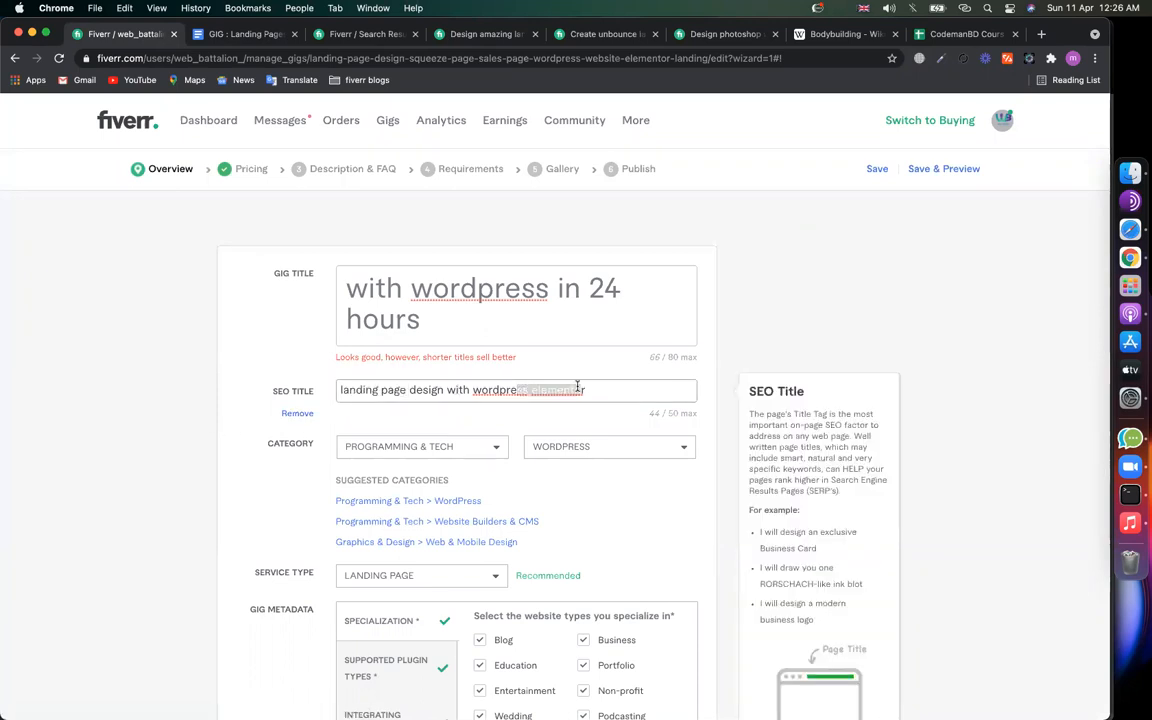
Step: Copy the SEO title into the notes after 'SEO Title:' and save the overview
key(super+a)
key(super+c)
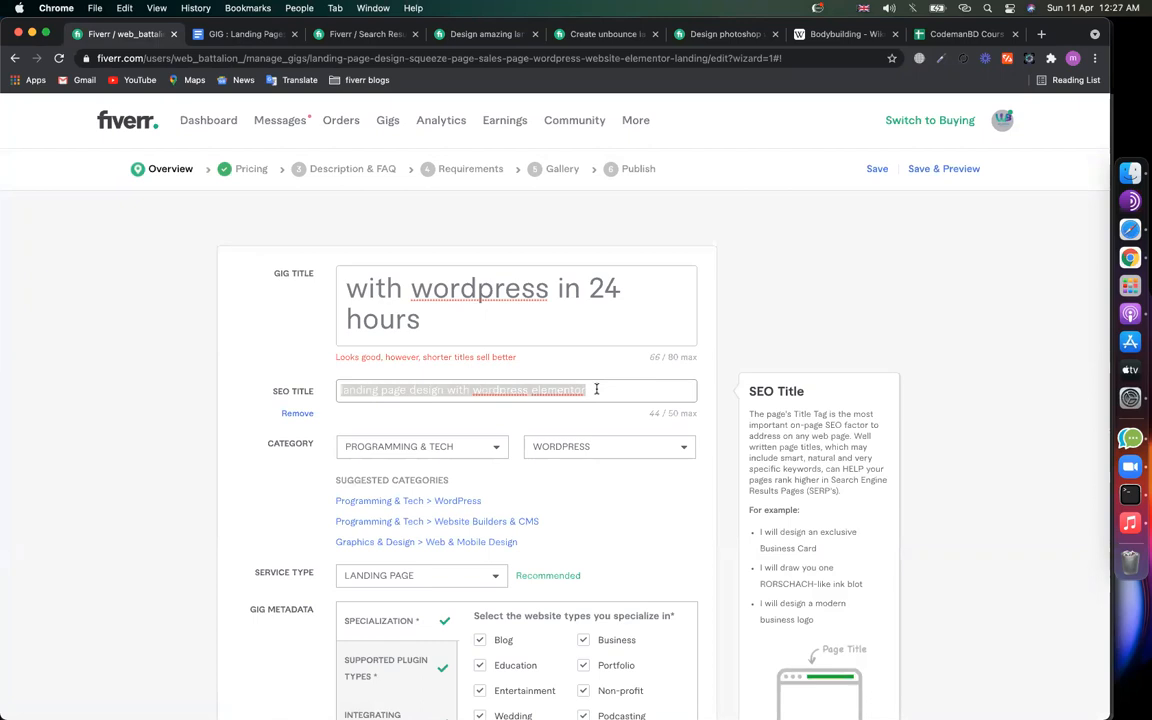
click(236, 37)
key(super+v)
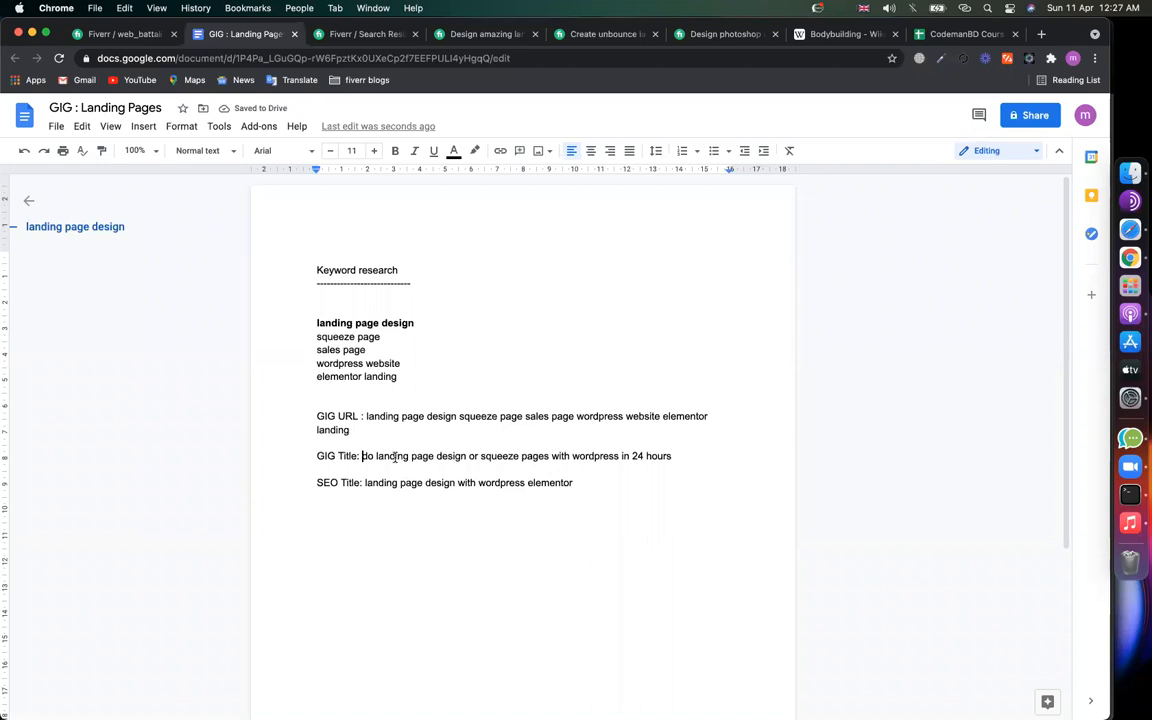
drag(362, 456, 449, 458)
drag(378, 485, 397, 485)
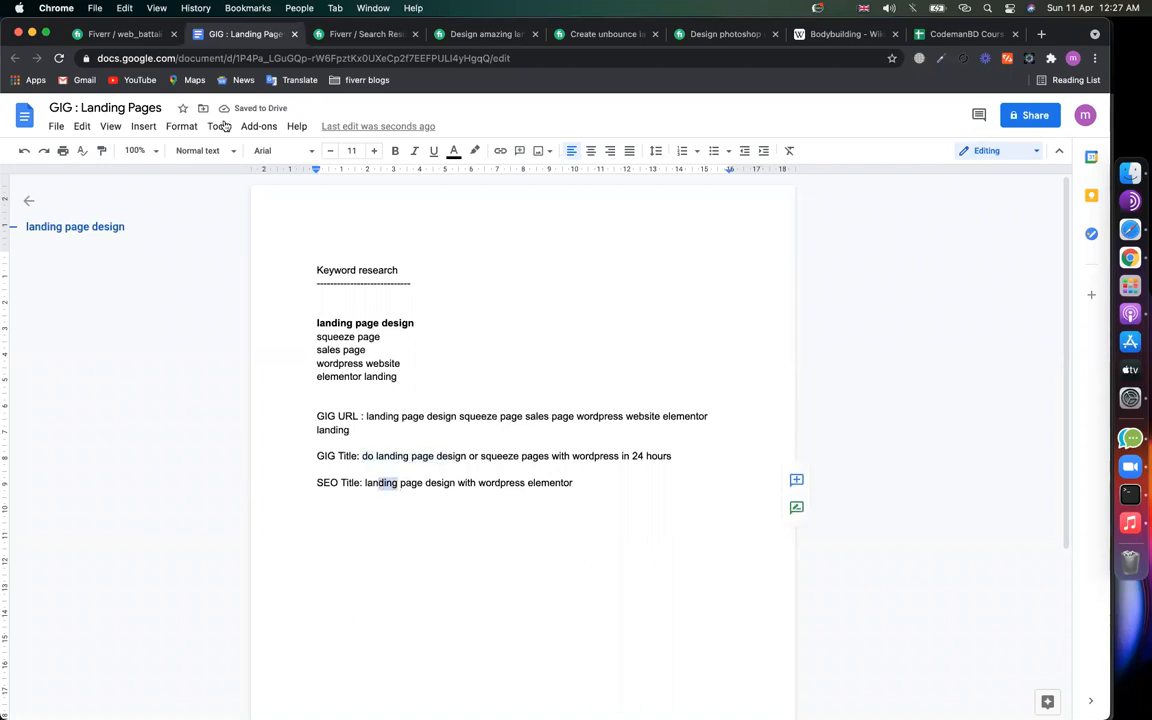
click(120, 36)
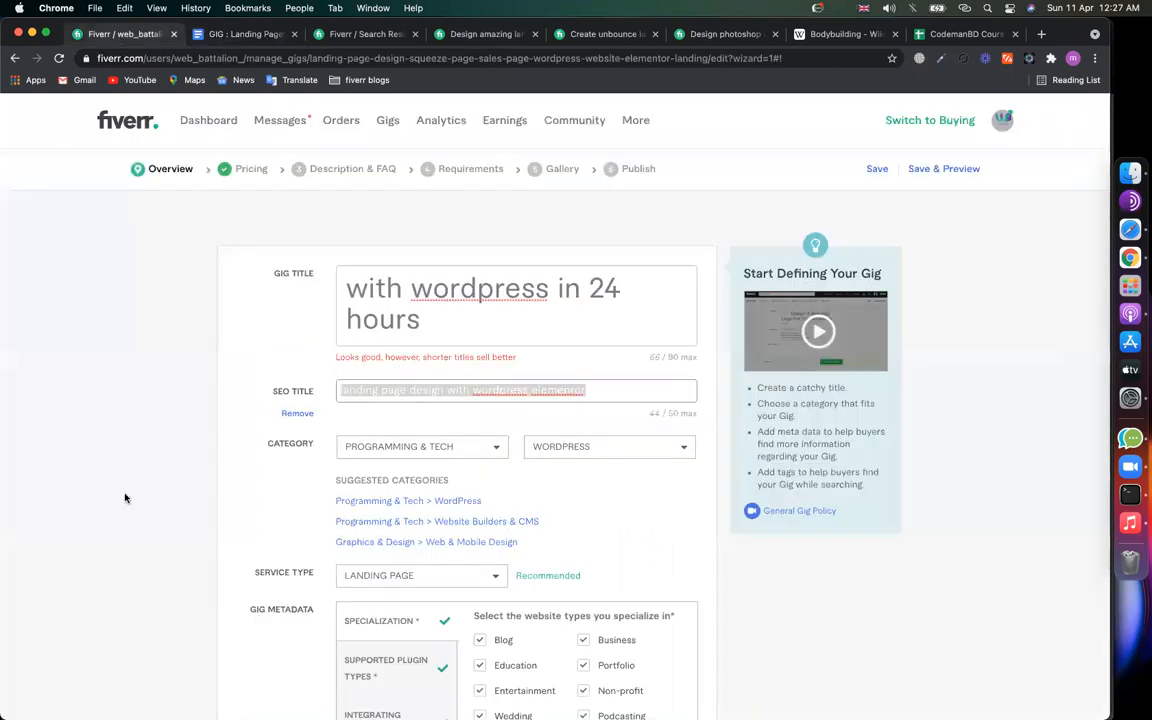
scroll(470, 456, down, 10)
click(607, 487)
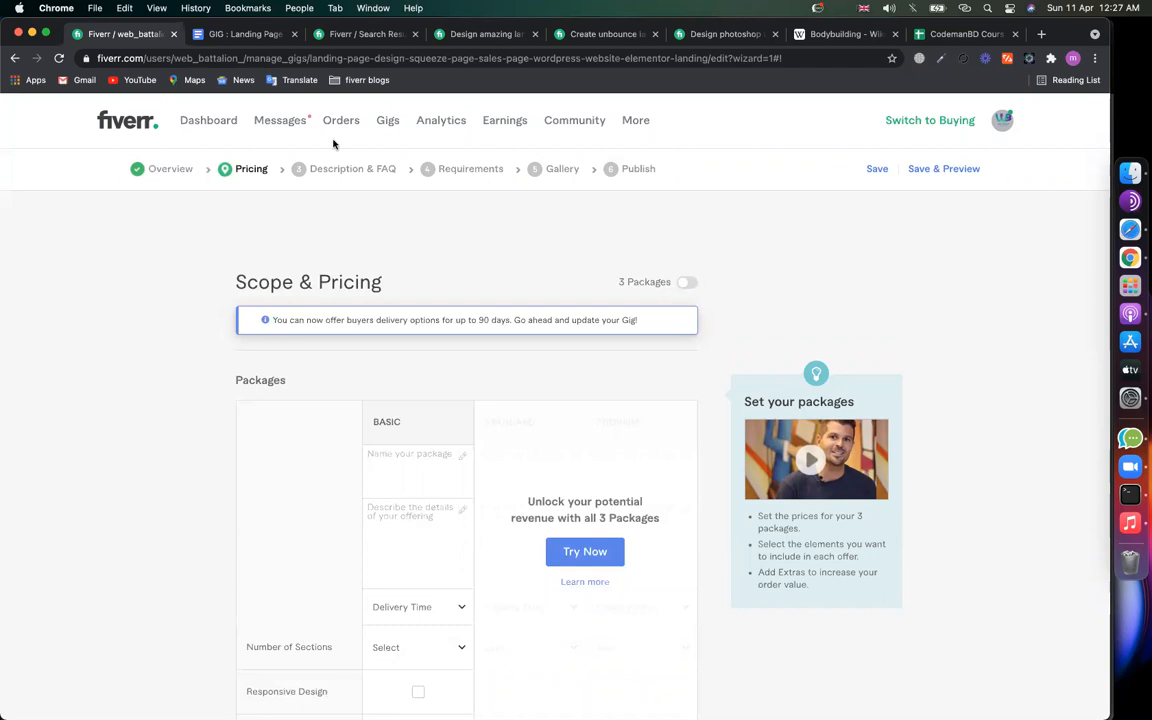
Step: Return to the Overview step and check the gig title's wording
click(153, 172)
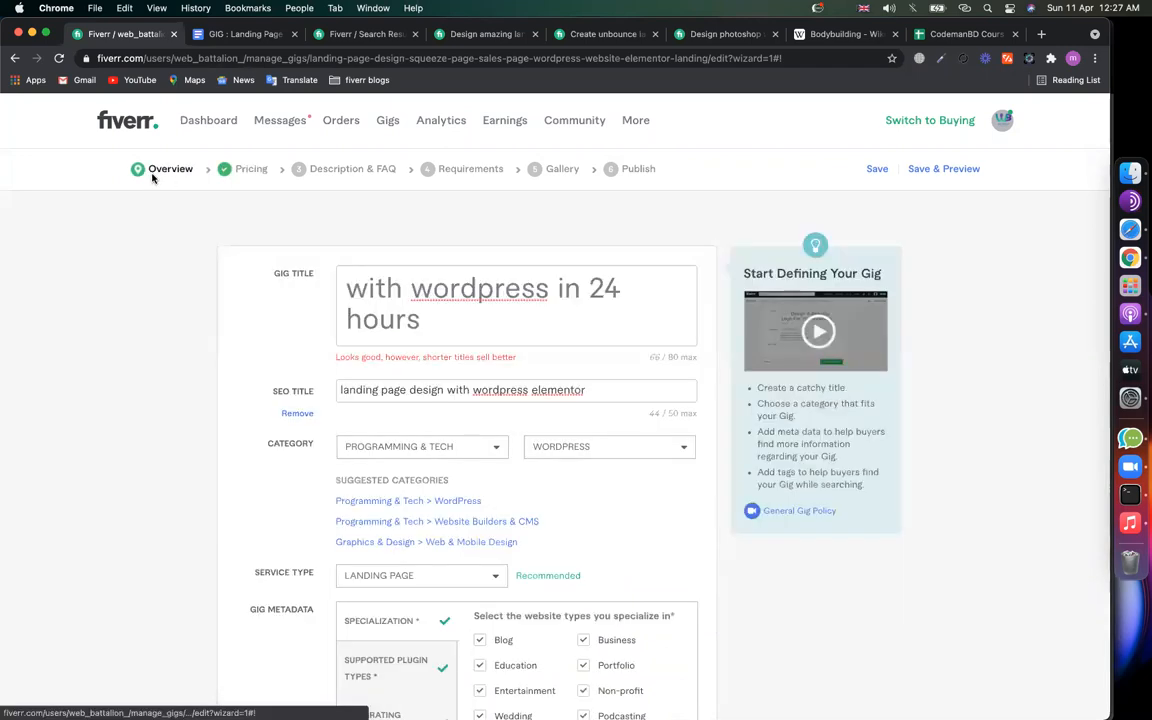
scroll(425, 315, up, 2)
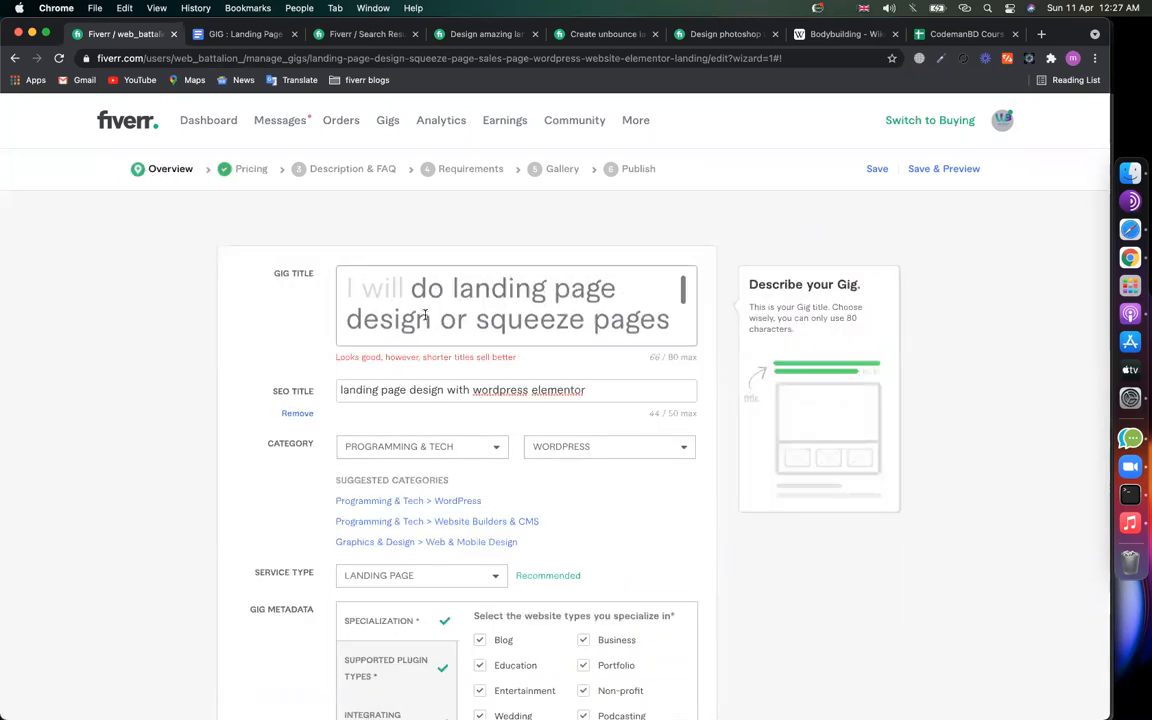
double_click(450, 284)
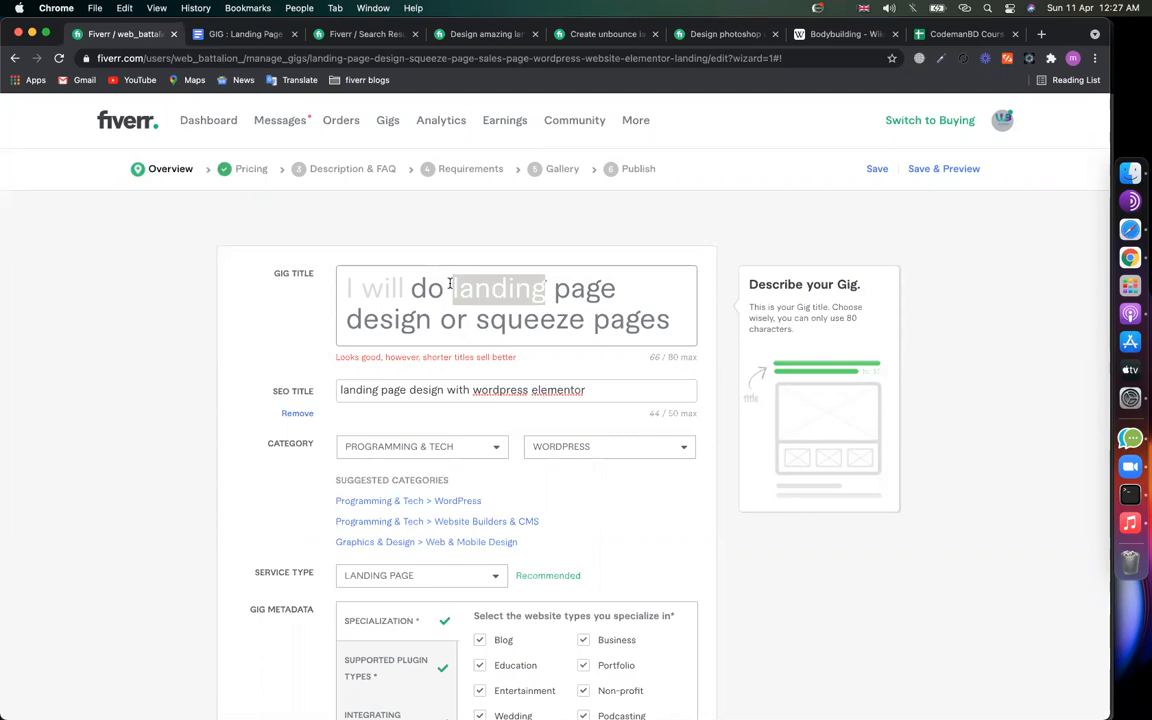
click(451, 285)
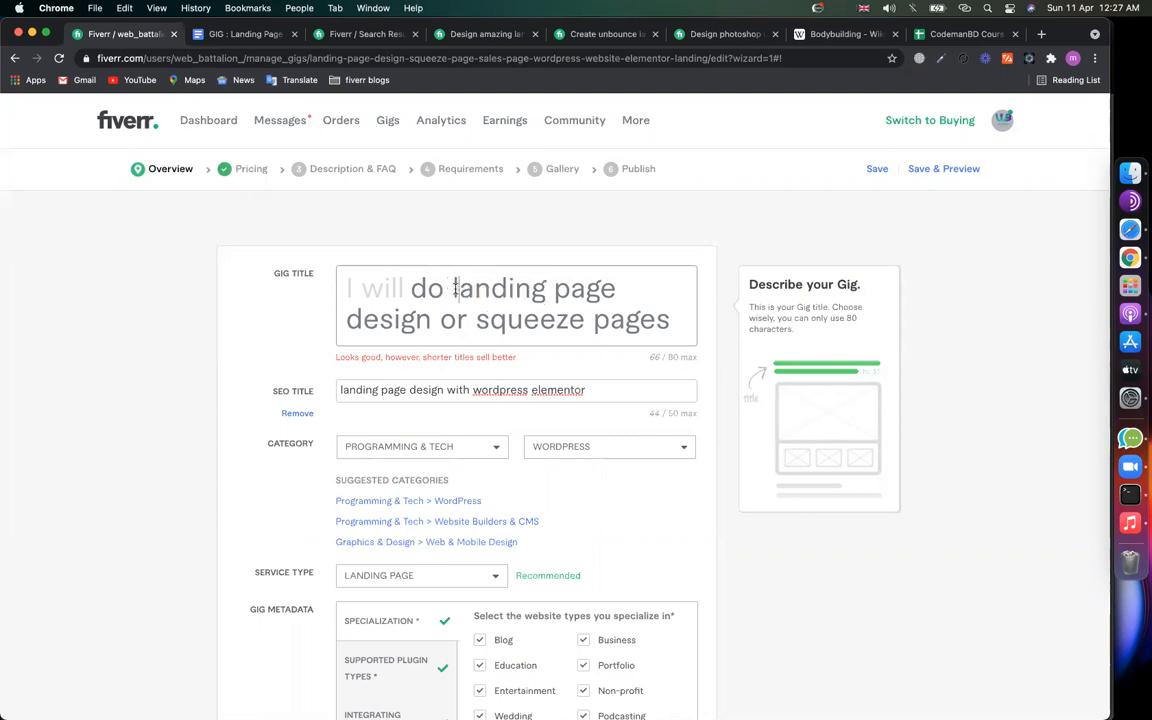
Step: Review the competitor's unbounce landing page gig title, then return to the gig editor
click(600, 34)
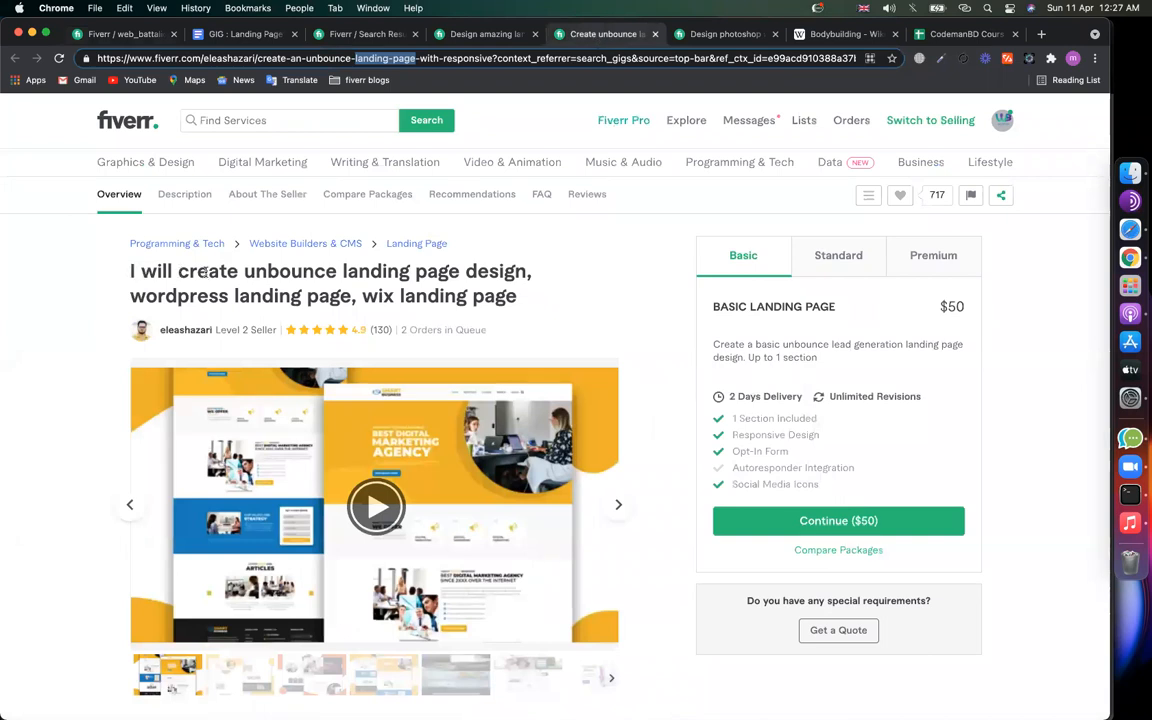
drag(141, 271, 537, 297)
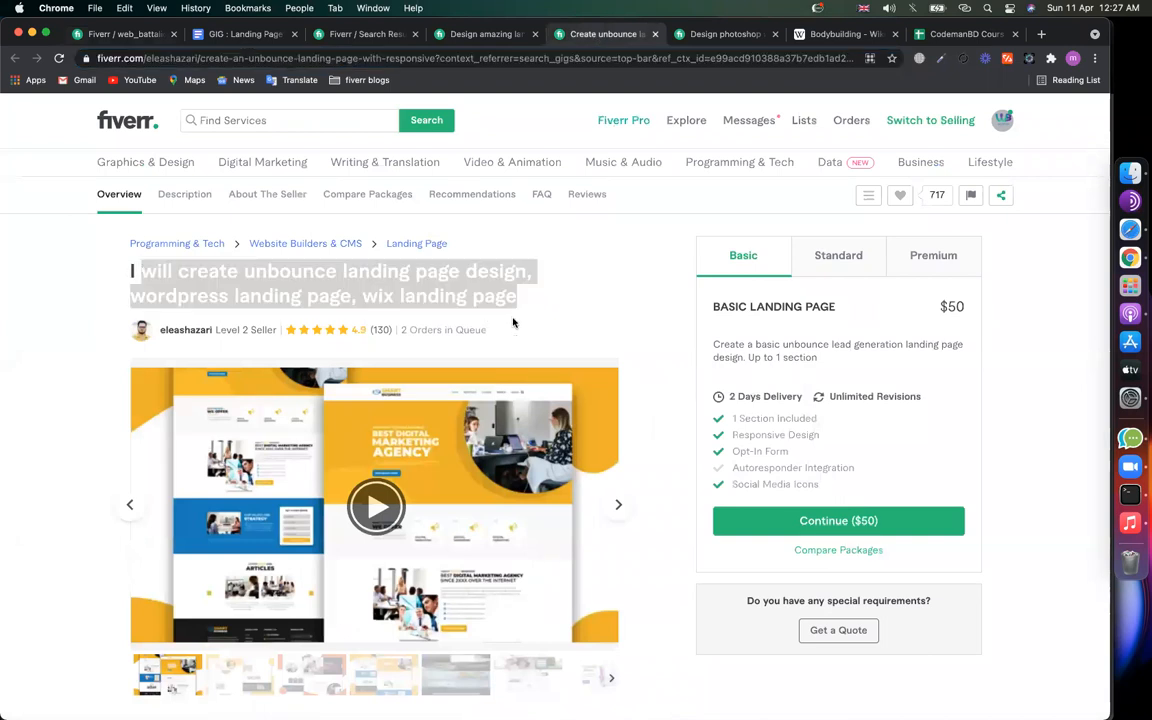
click(368, 273)
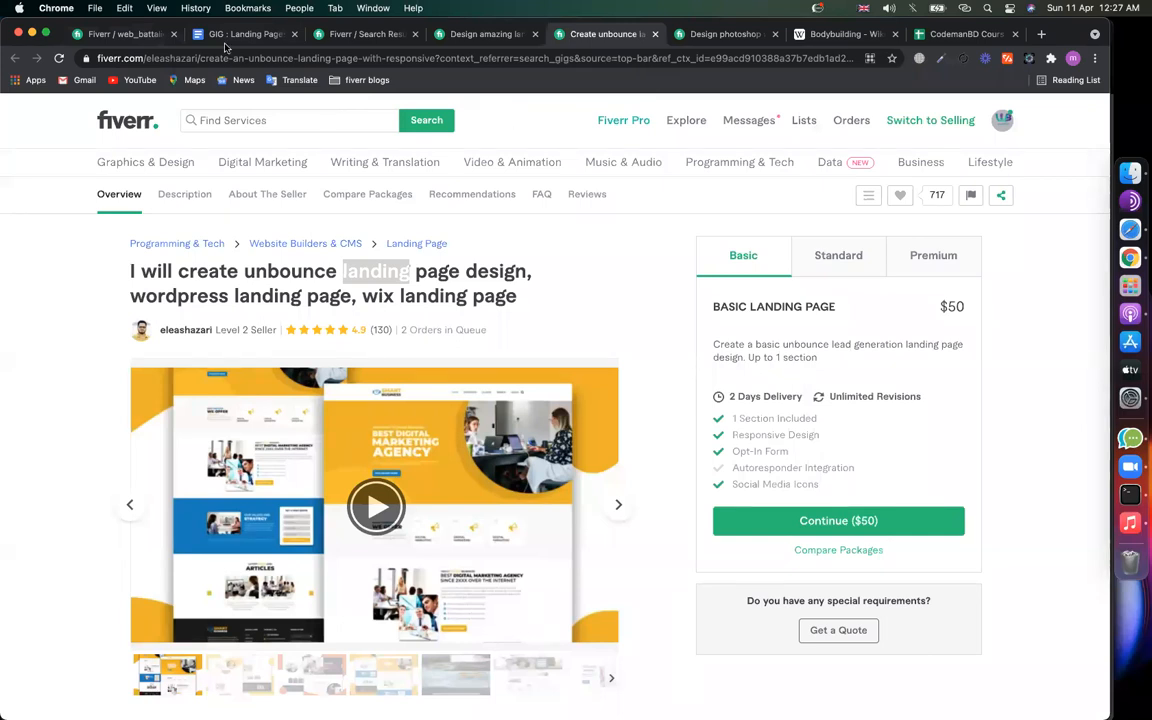
click(141, 37)
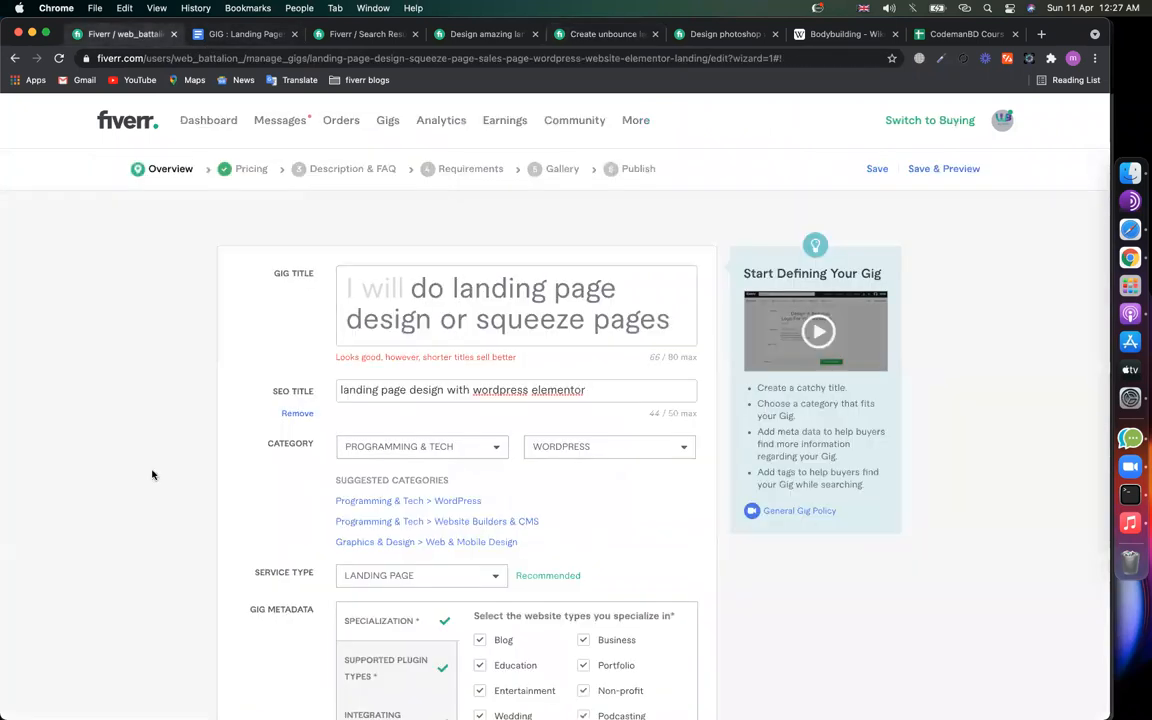
scroll(152, 475, up, 1)
Step: Enable 3 Packages pricing (Basic, Standard, Premium), then switch to the Wikipedia Bodybuilding tab
click(248, 197)
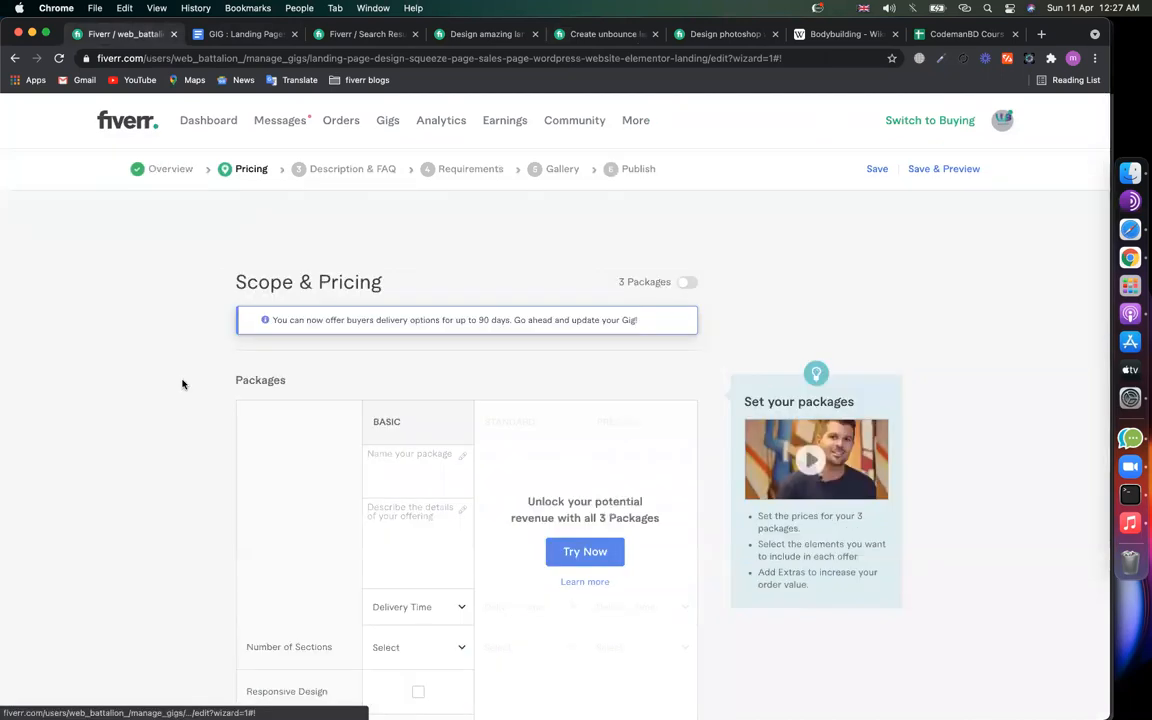
scroll(200, 390, down, 4)
scroll(233, 403, up, 3)
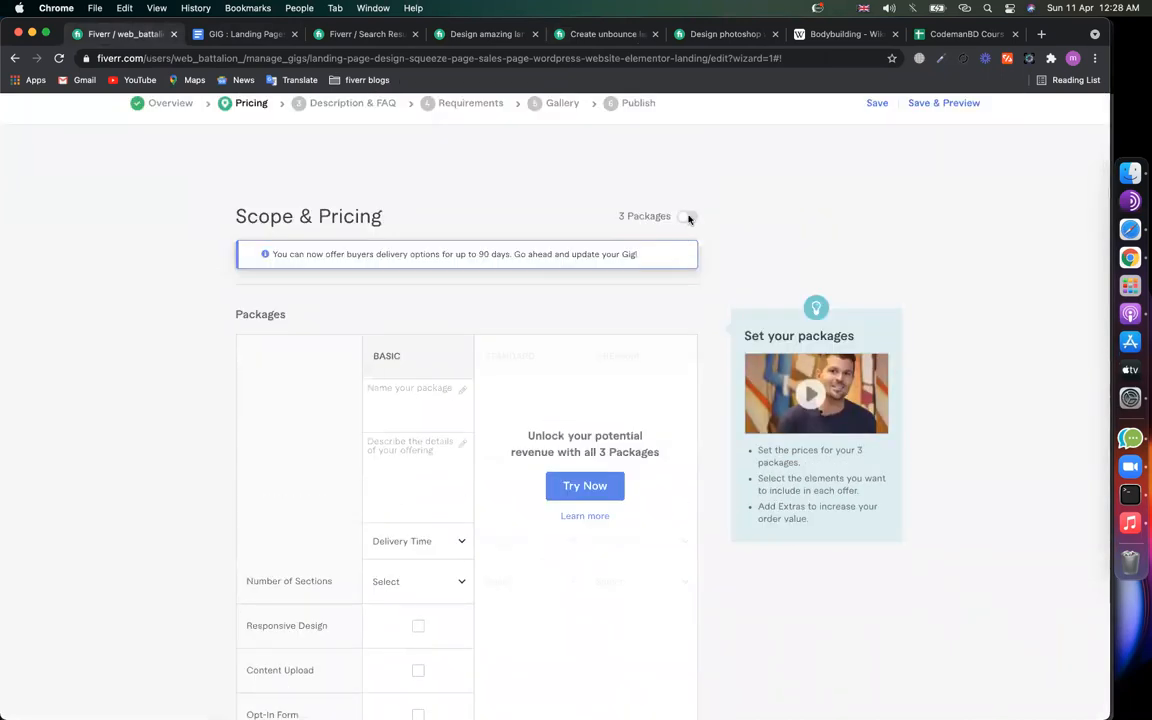
click(689, 218)
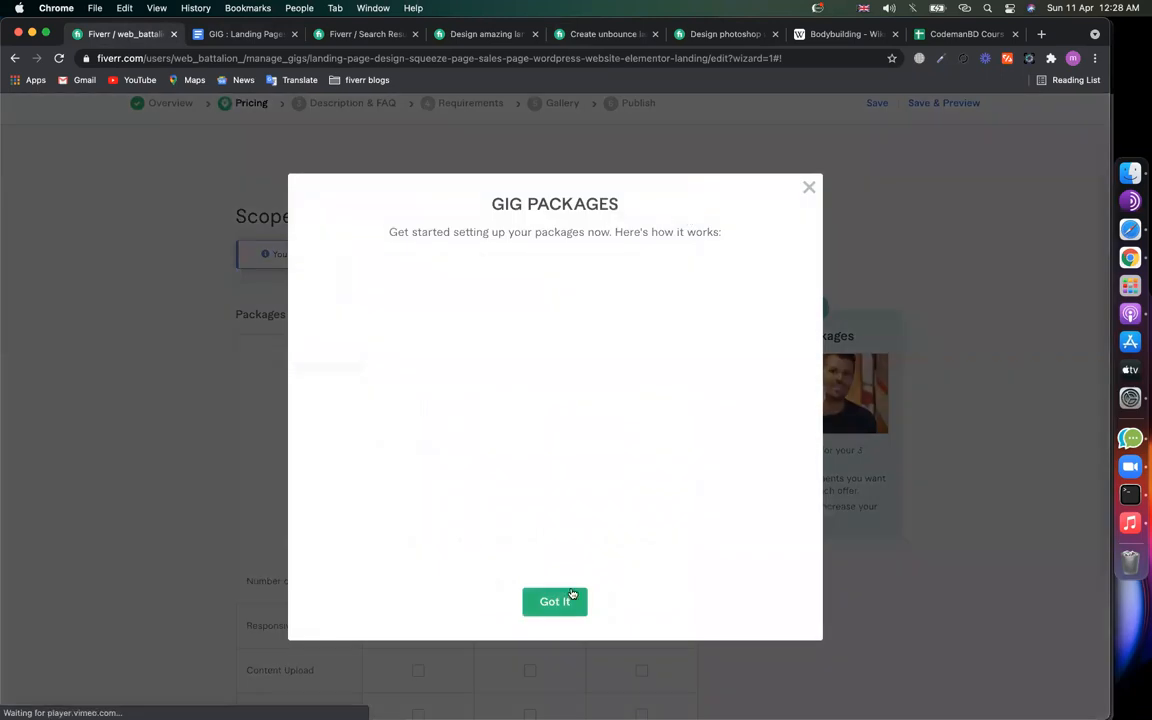
click(417, 414)
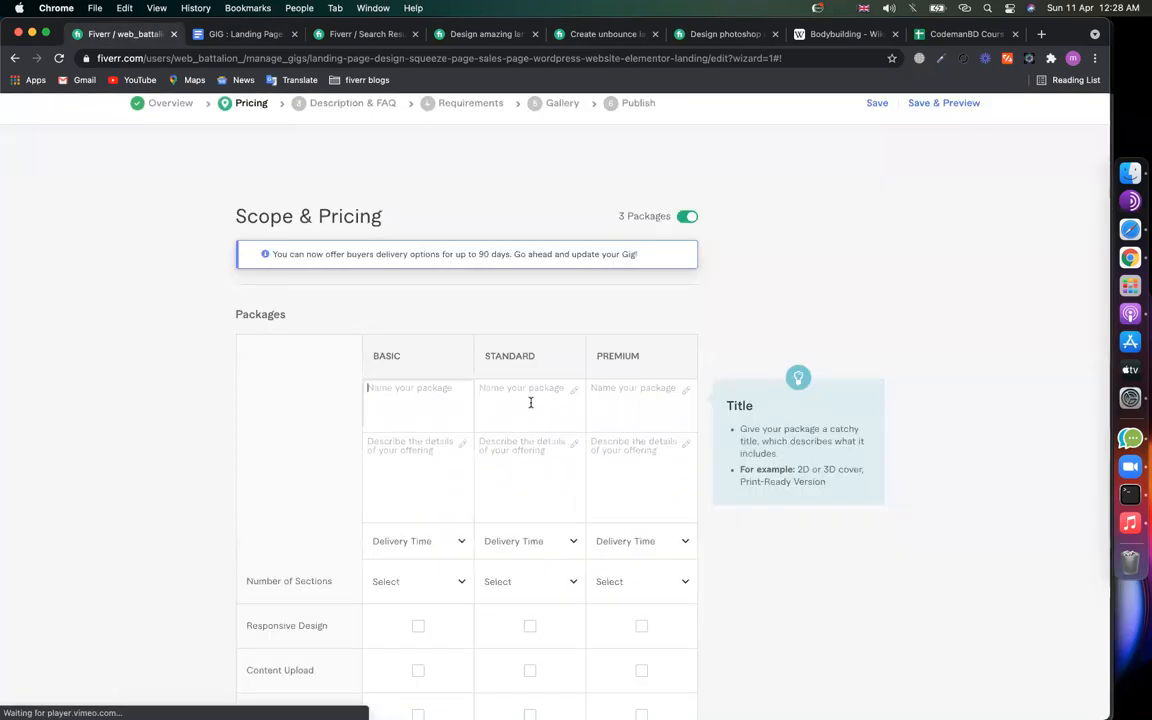
click(610, 401)
click(511, 175)
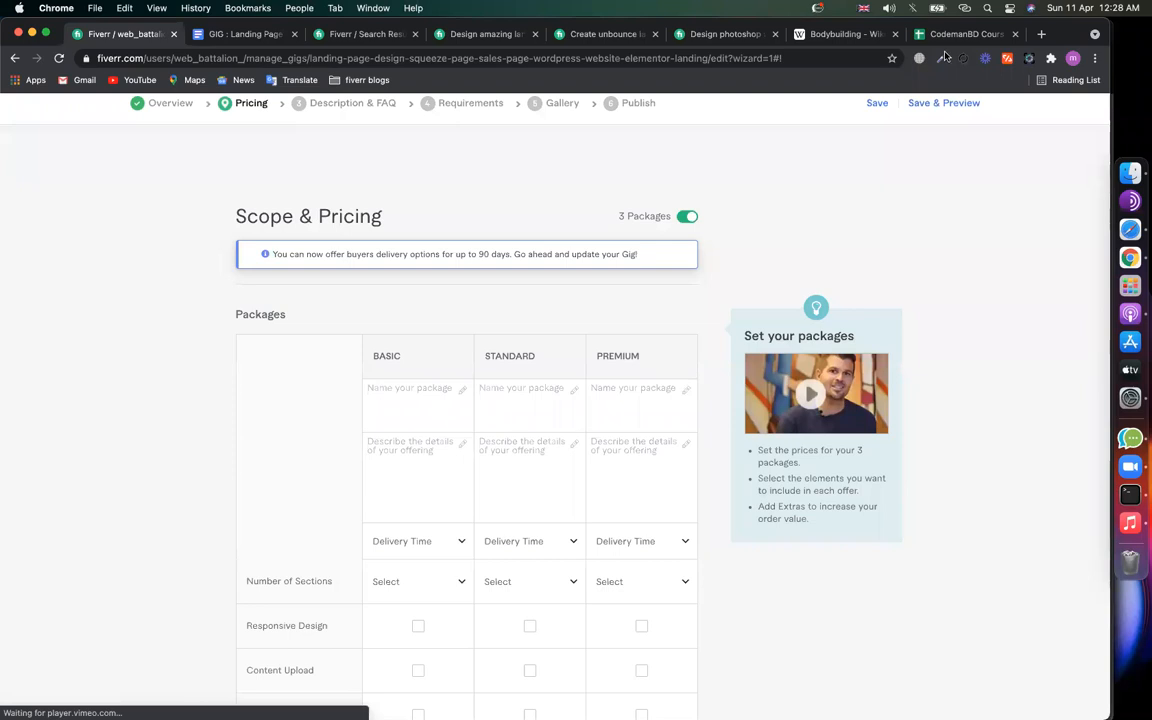
click(846, 34)
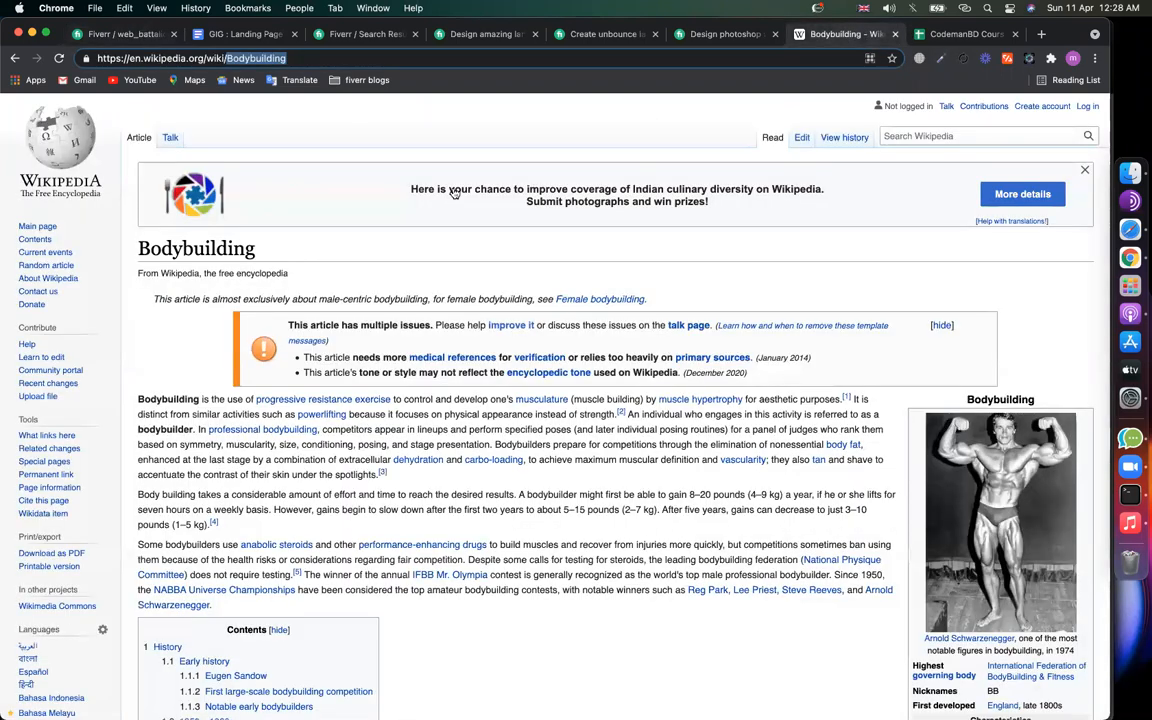
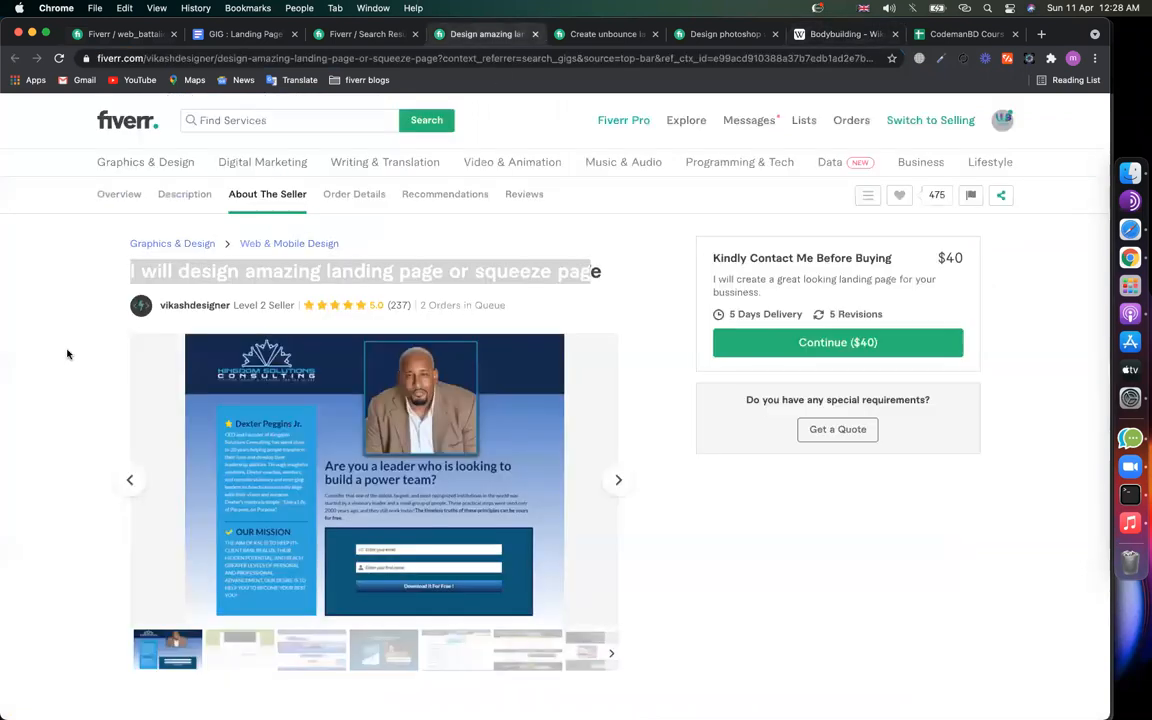
Step: Scroll through the first competitor's landing page gig to study its content
scroll(75, 497, down, 10)
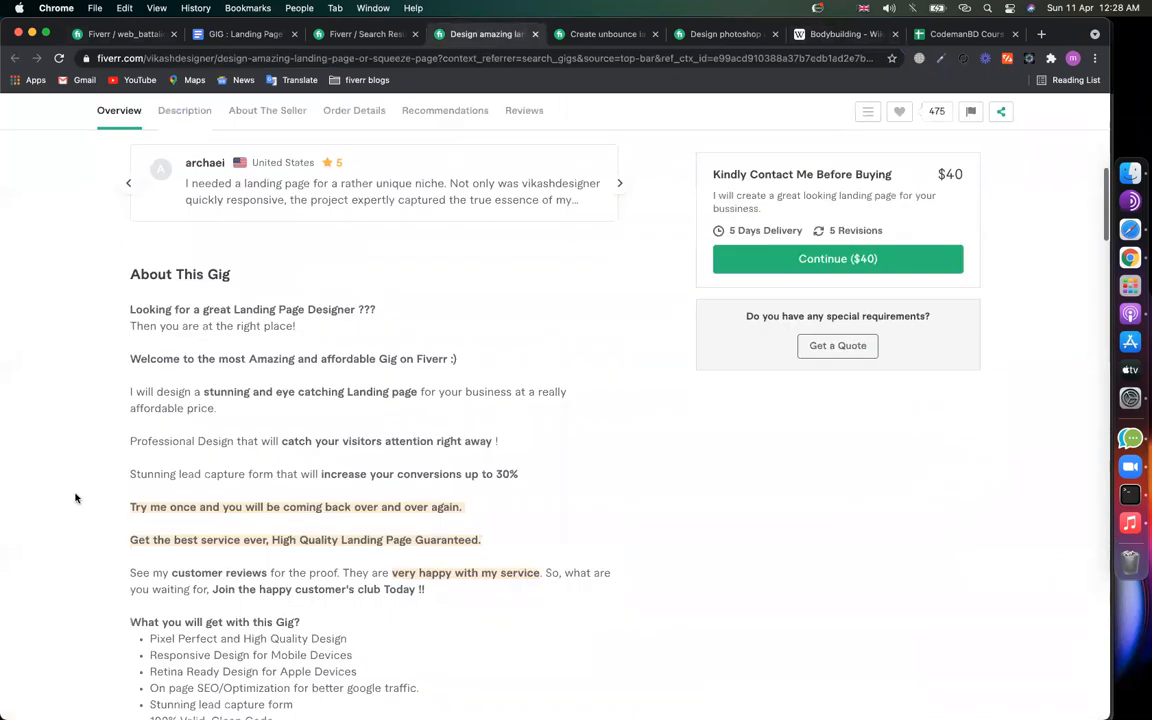
scroll(75, 497, down, 10)
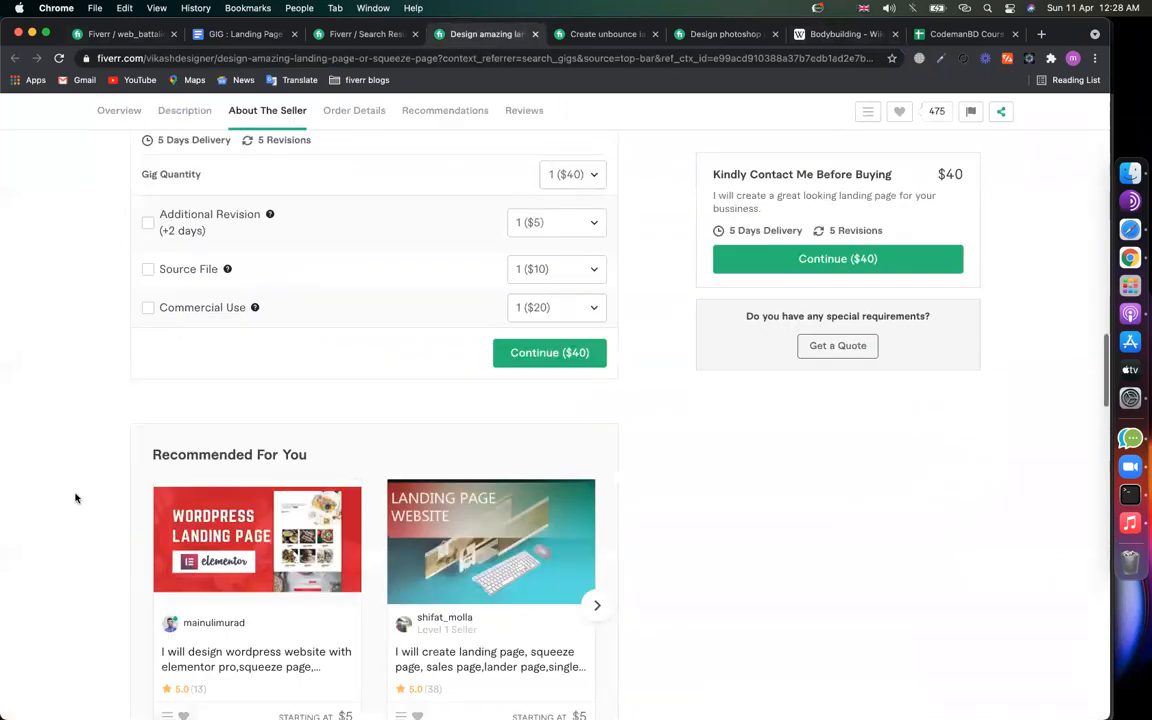
scroll(75, 497, down, 10)
scroll(75, 497, up, 20)
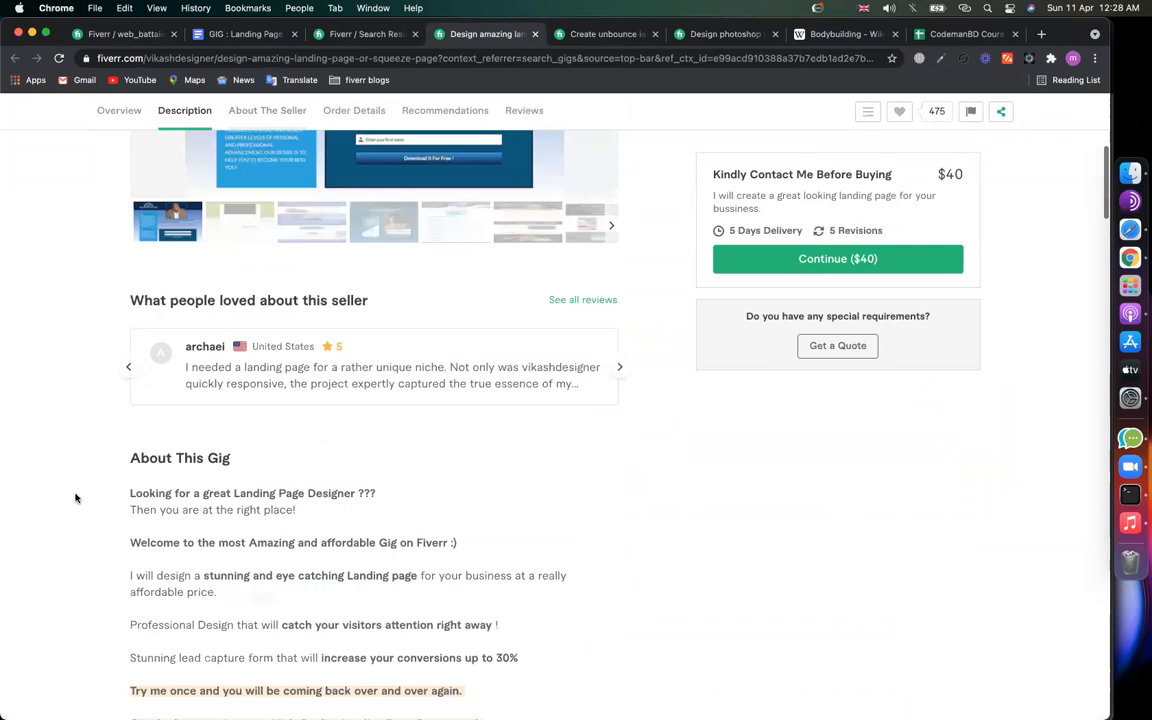
scroll(75, 497, up, 5)
scroll(75, 497, down, 15)
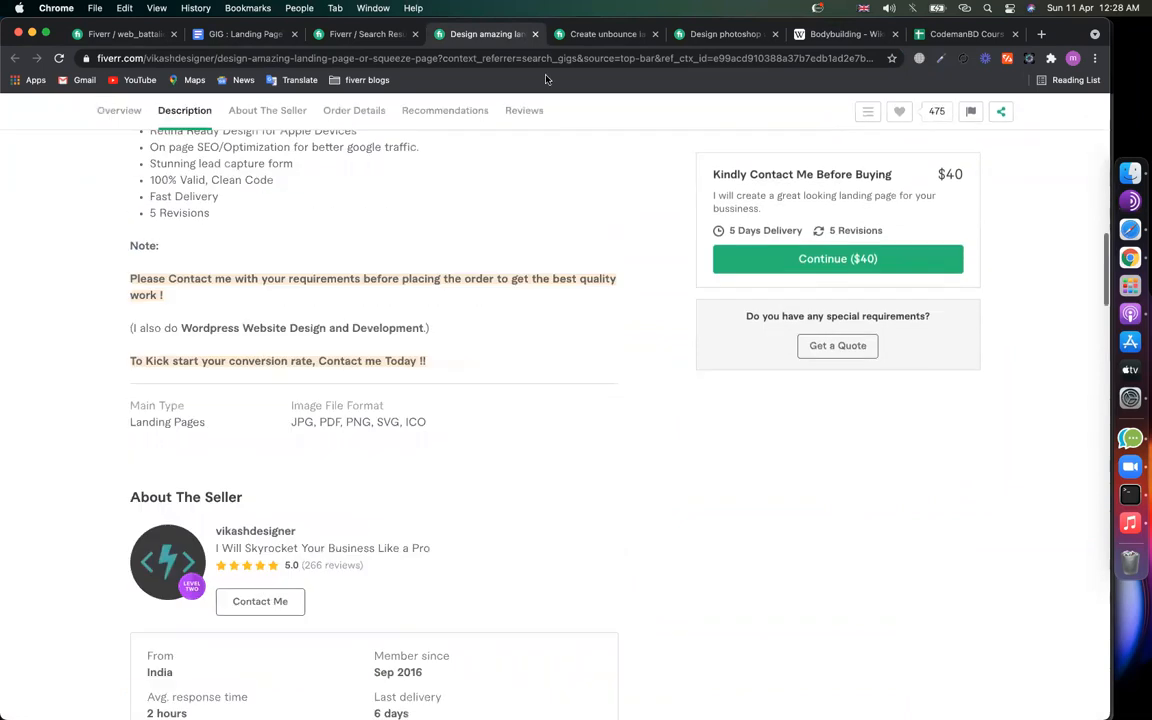
Step: Compare a second competitor's package names, such as BASIC and ADVANCED LANDING PAGE, then return to your gig
click(583, 43)
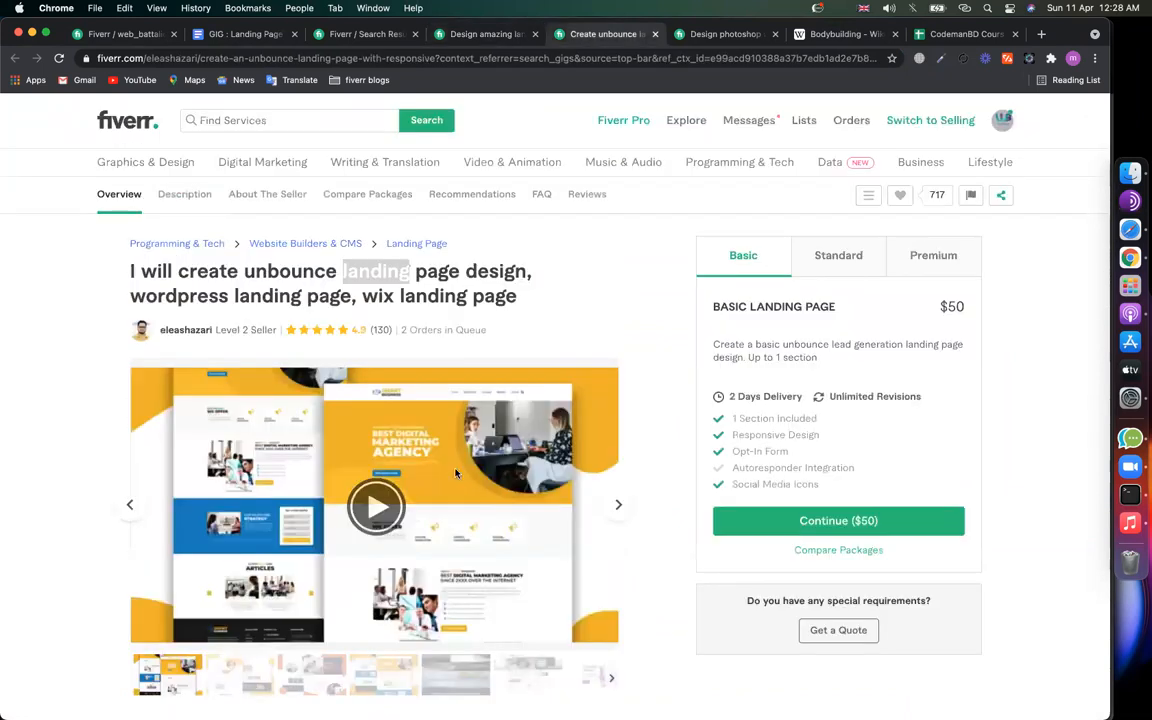
scroll(455, 473, down, 10)
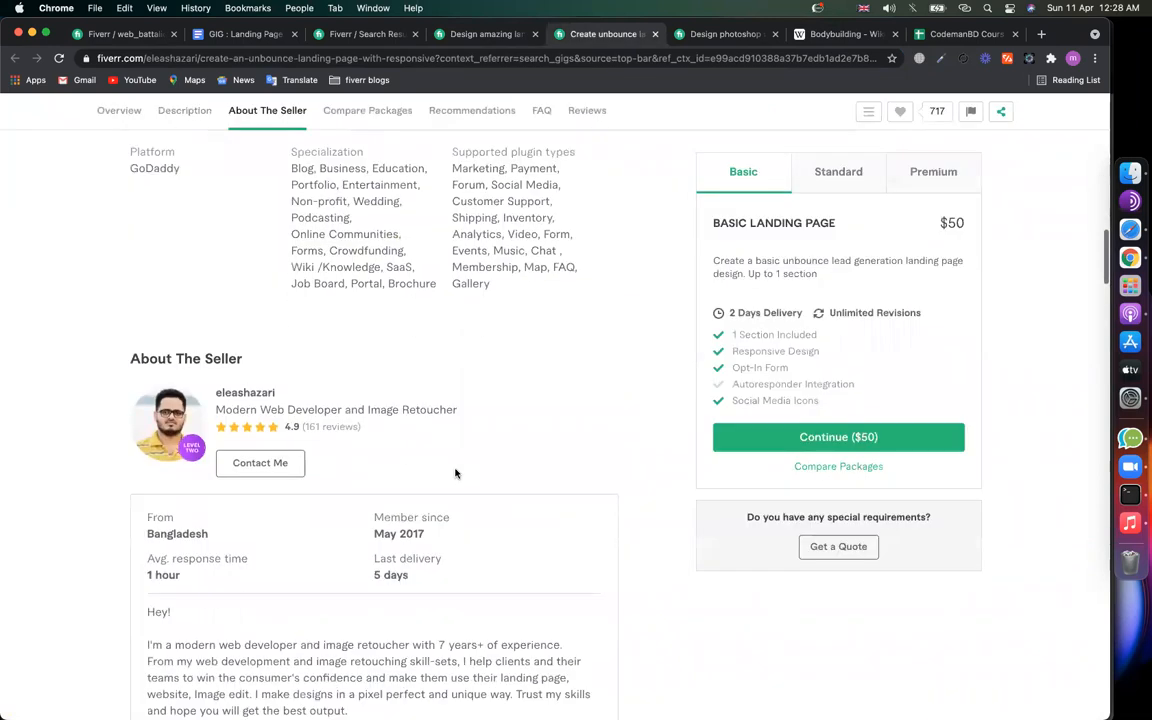
scroll(373, 424, down, 8)
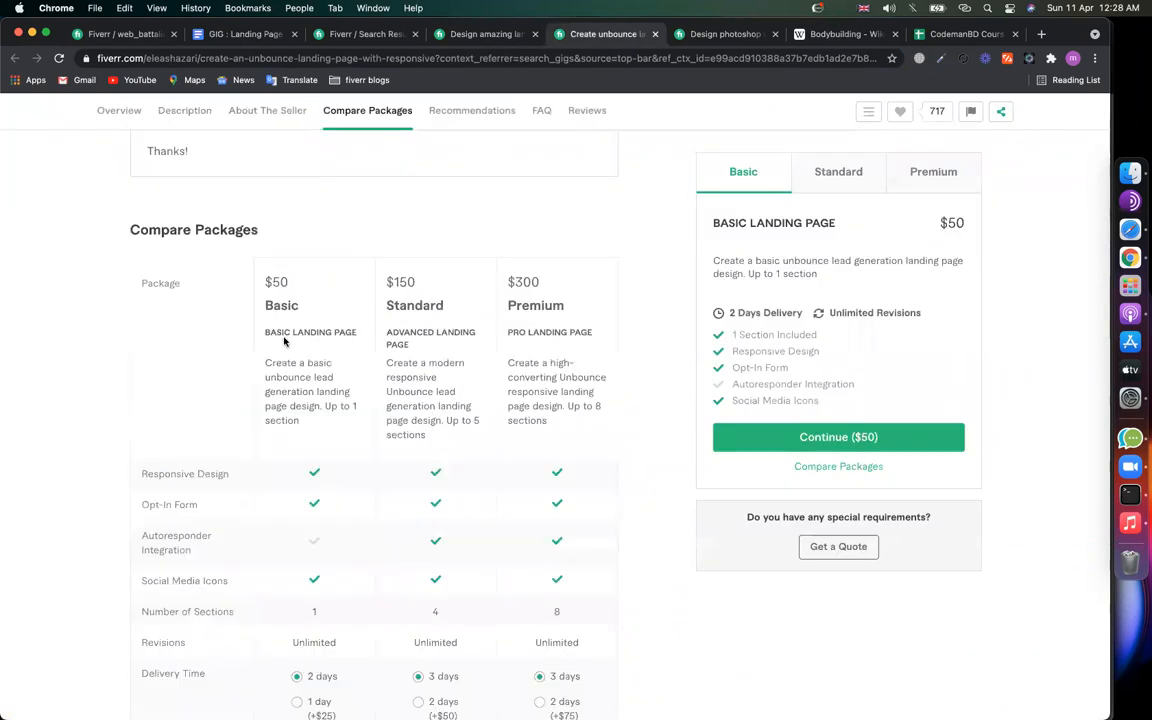
triple_click(355, 330)
click(372, 340)
triple_click(388, 334)
drag(594, 332, 510, 333)
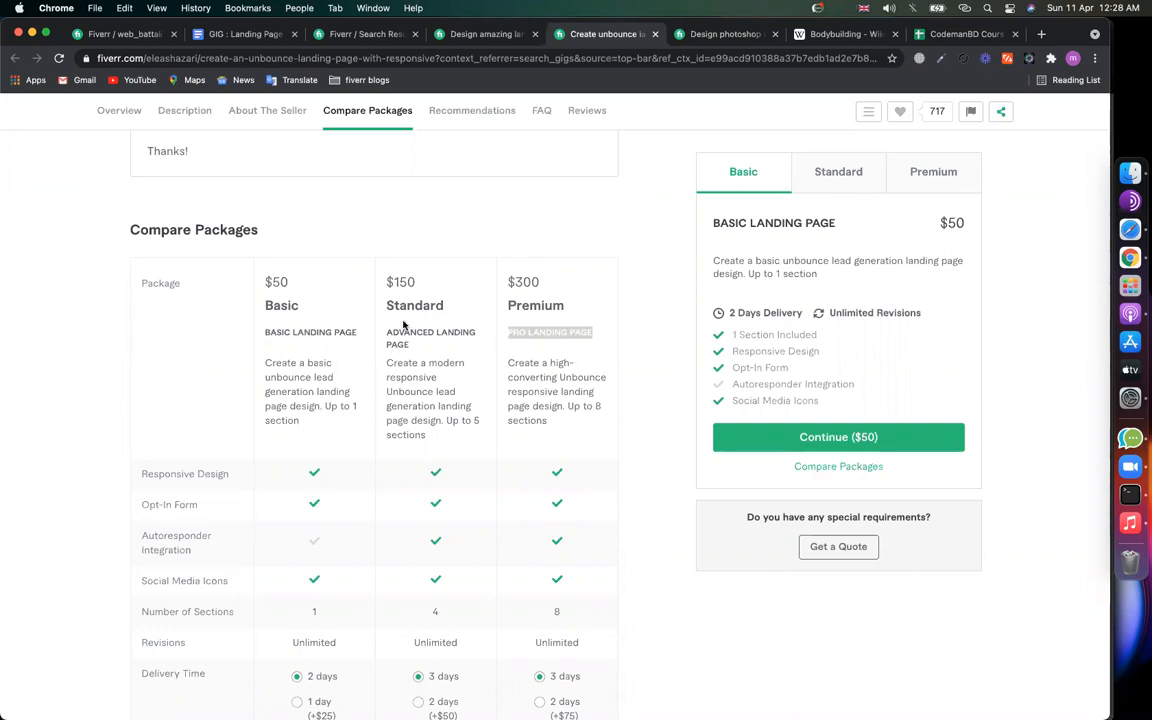
triple_click(326, 333)
drag(409, 344, 386, 332)
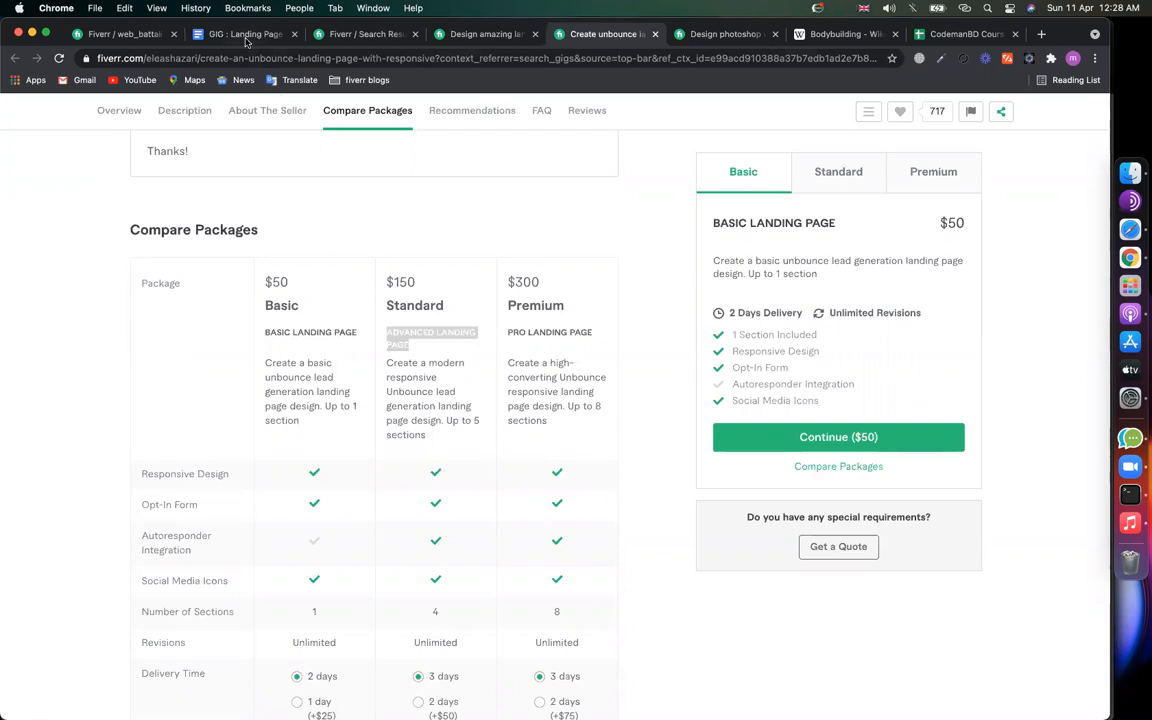
click(125, 35)
Step: Name the Basic package 'landing page design'
click(378, 403)
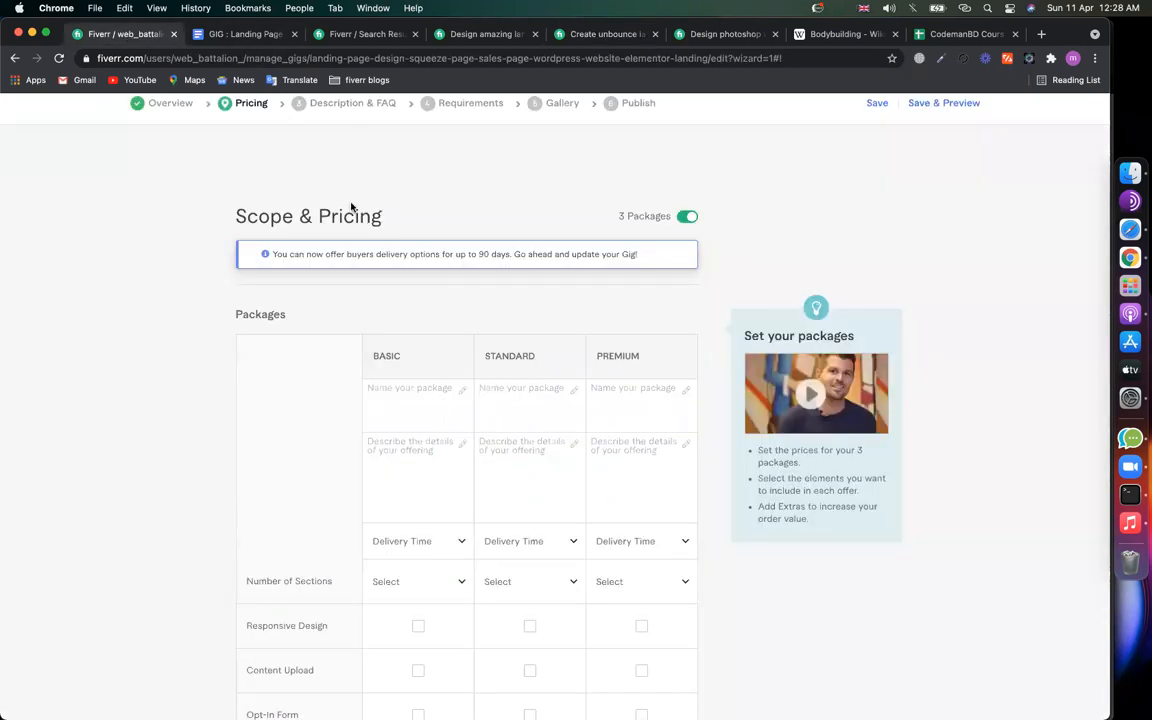
text(1 page landing)
key(super+a)
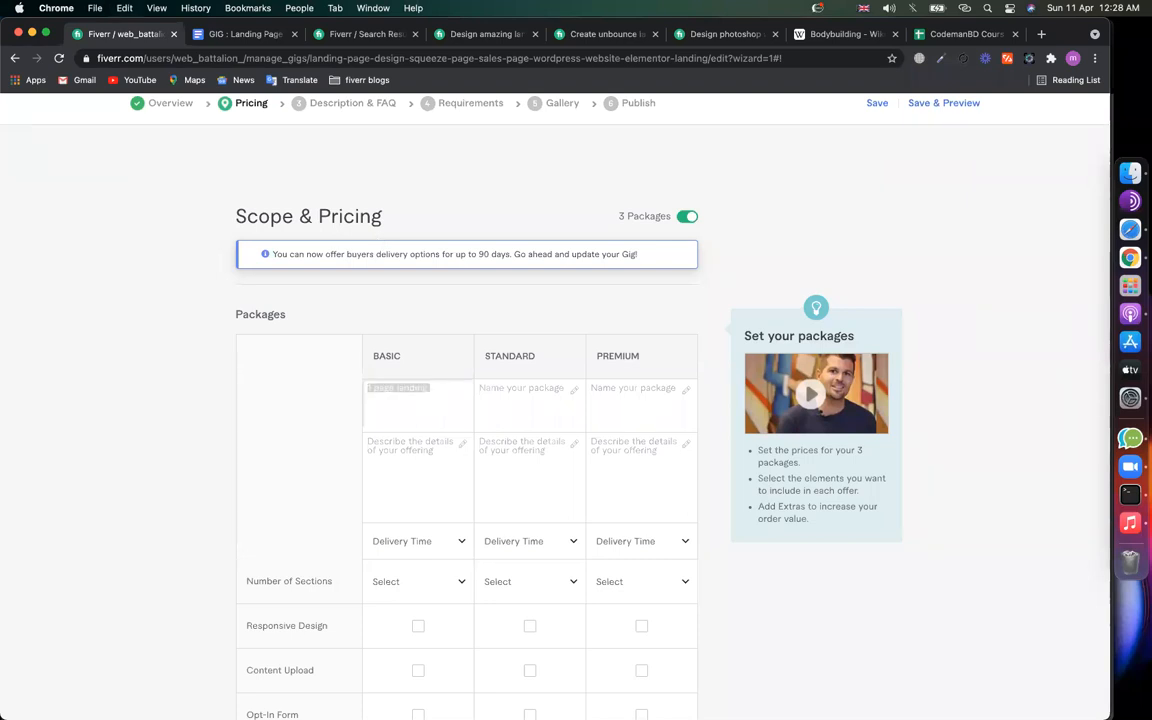
text(landing page design)
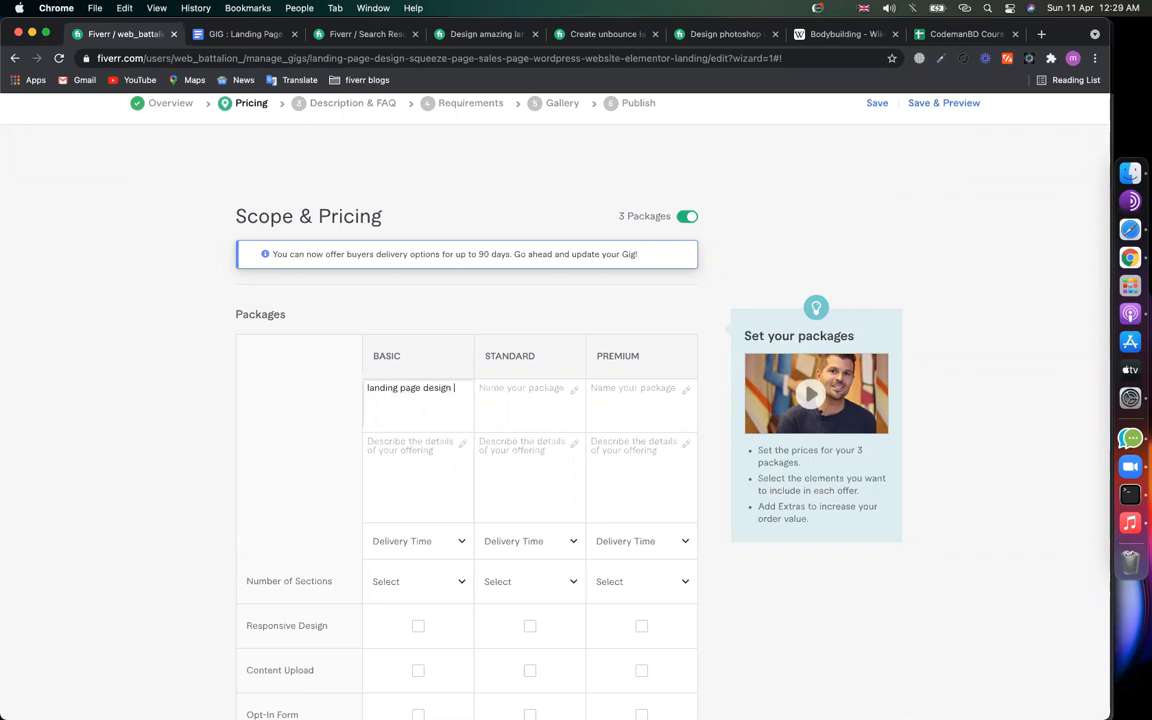
Step: Name the Standard package 'squeeze page design', correcting its spelling, and the Premium 'sales page design'
click(510, 397)
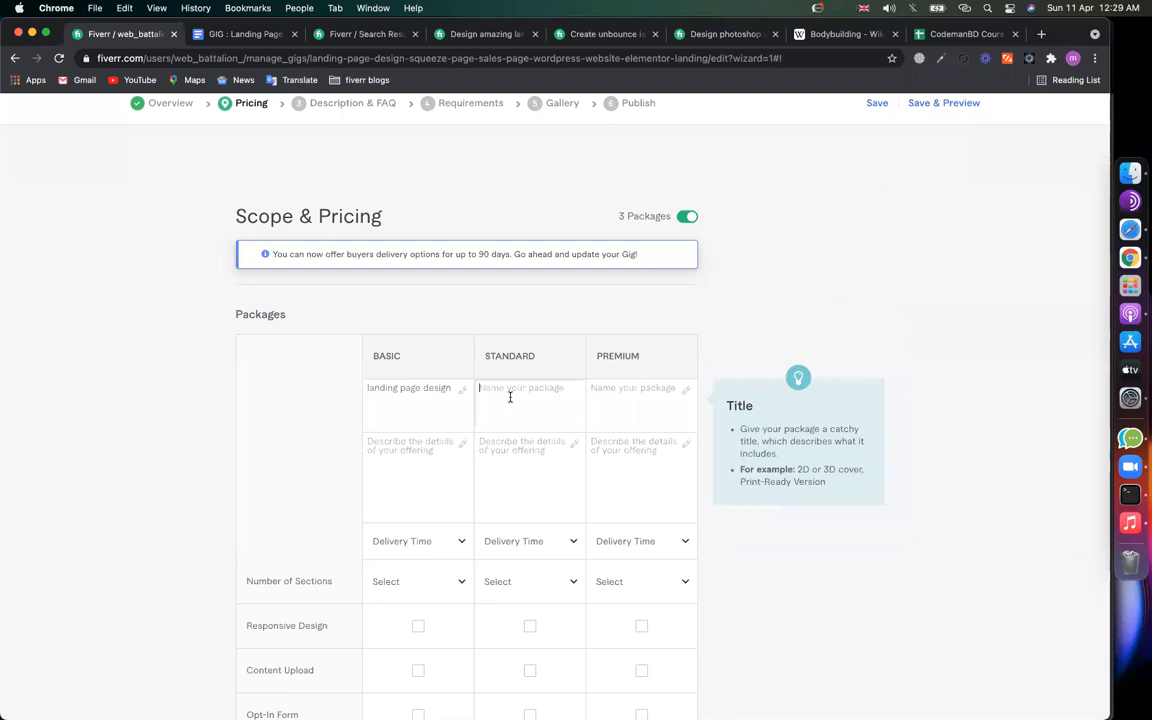
text(squeez)
key(BackSpace)
text(e page d)
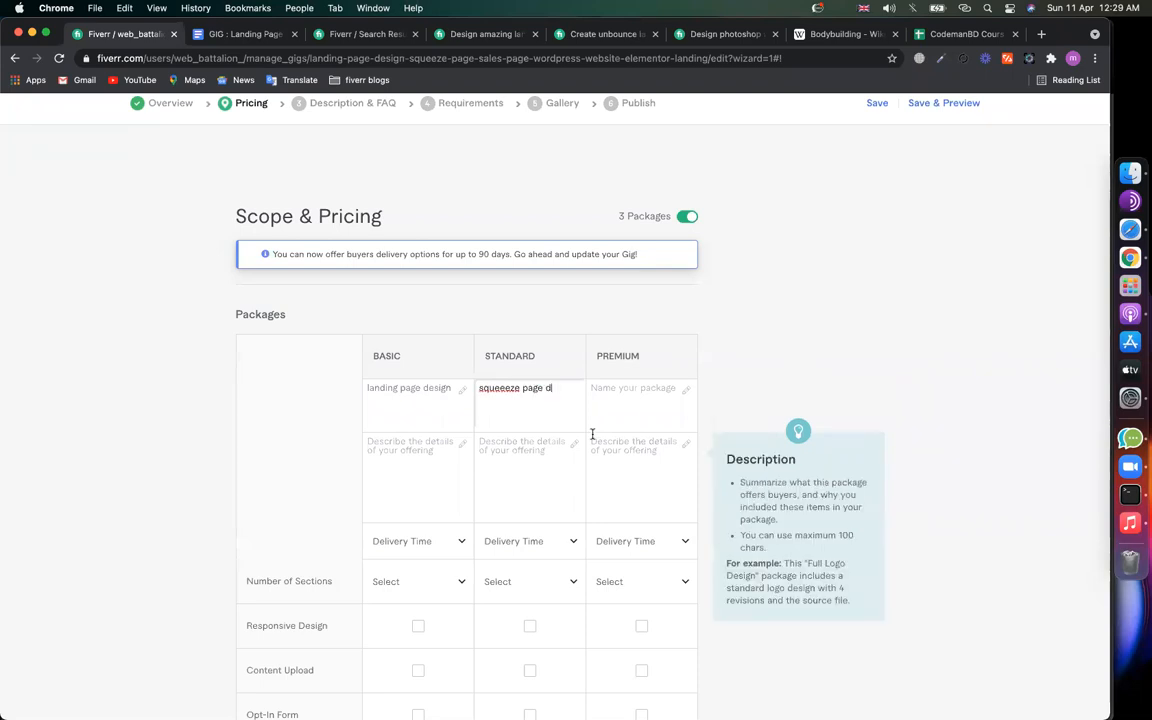
text(esign)
right_click(508, 392)
click(612, 398)
click(627, 397)
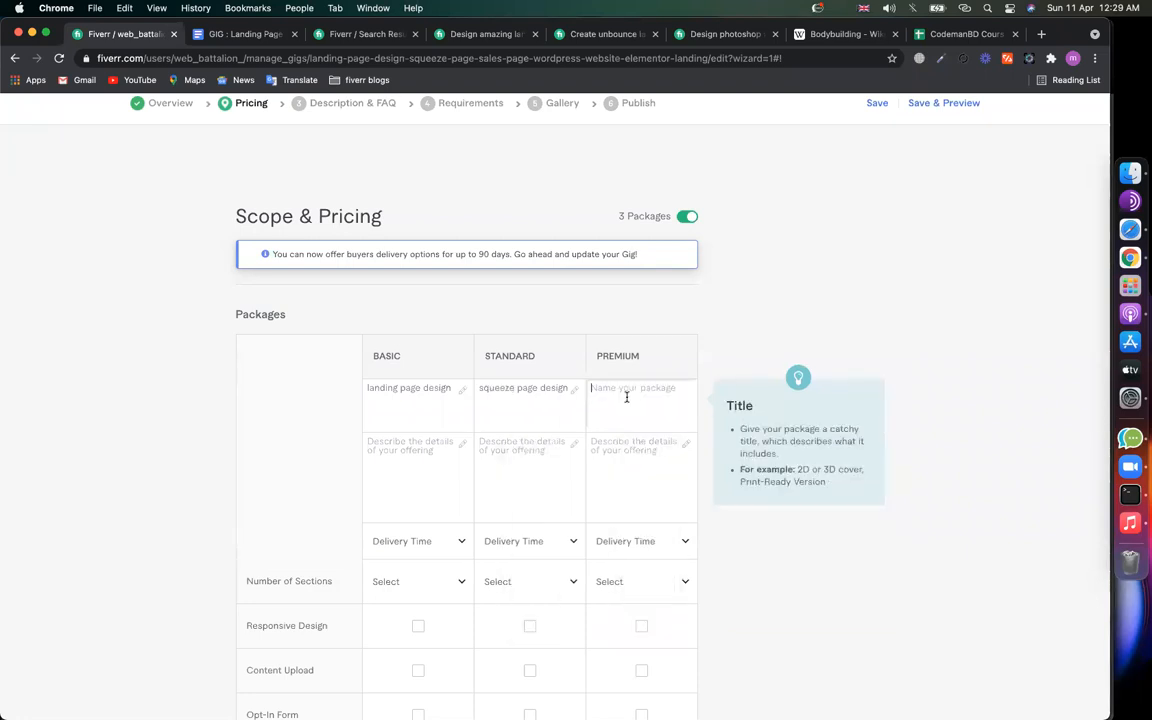
text(sales page design)
Step: Append section ranges: Basic gets '(1-5 section)' and Standard begins '(5-'
click(442, 409)
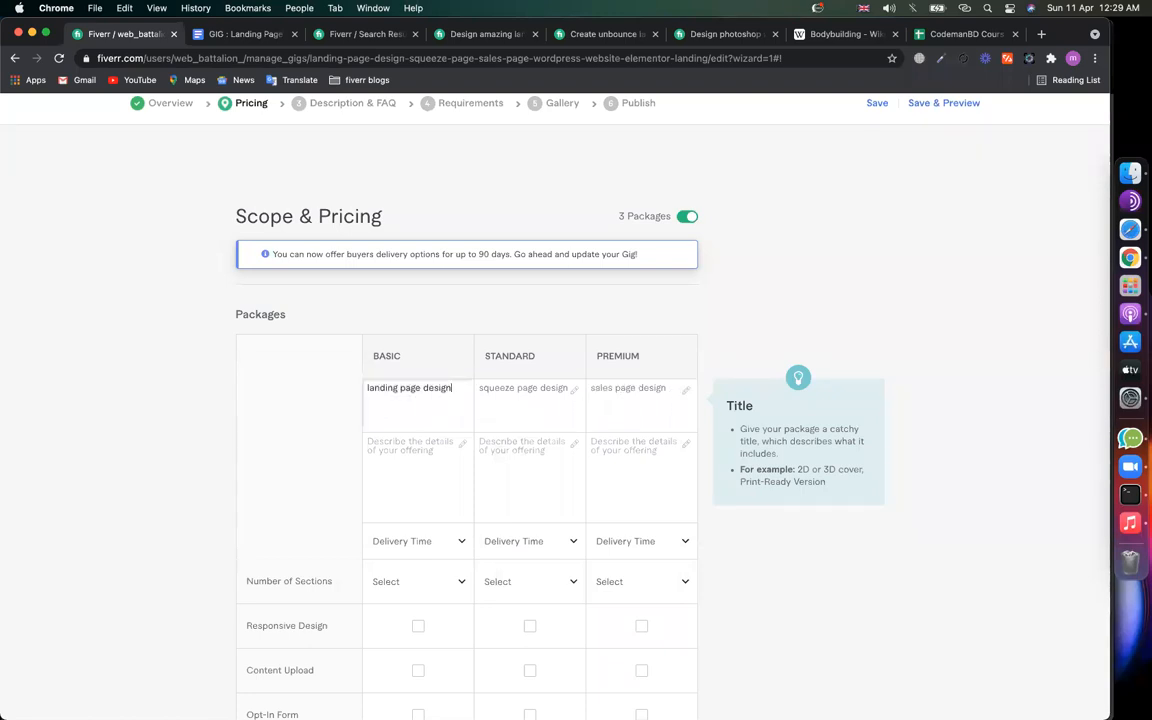
text((1)
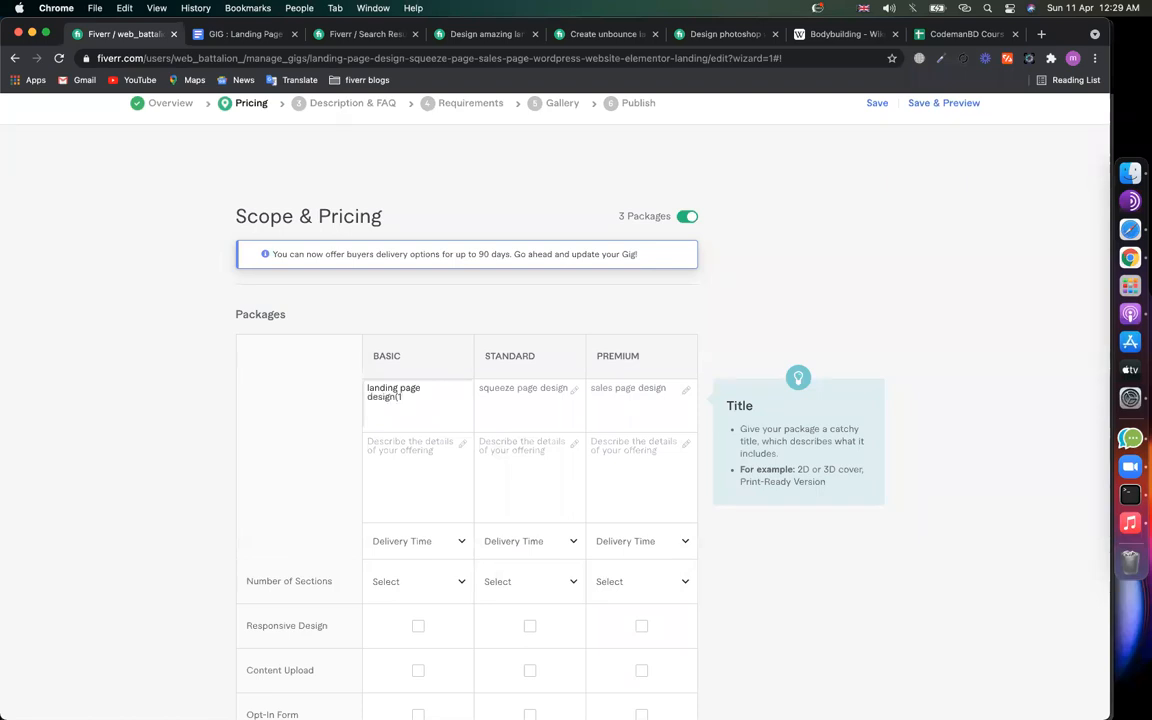
text(-5 page)
click(570, 409)
text((5-8)
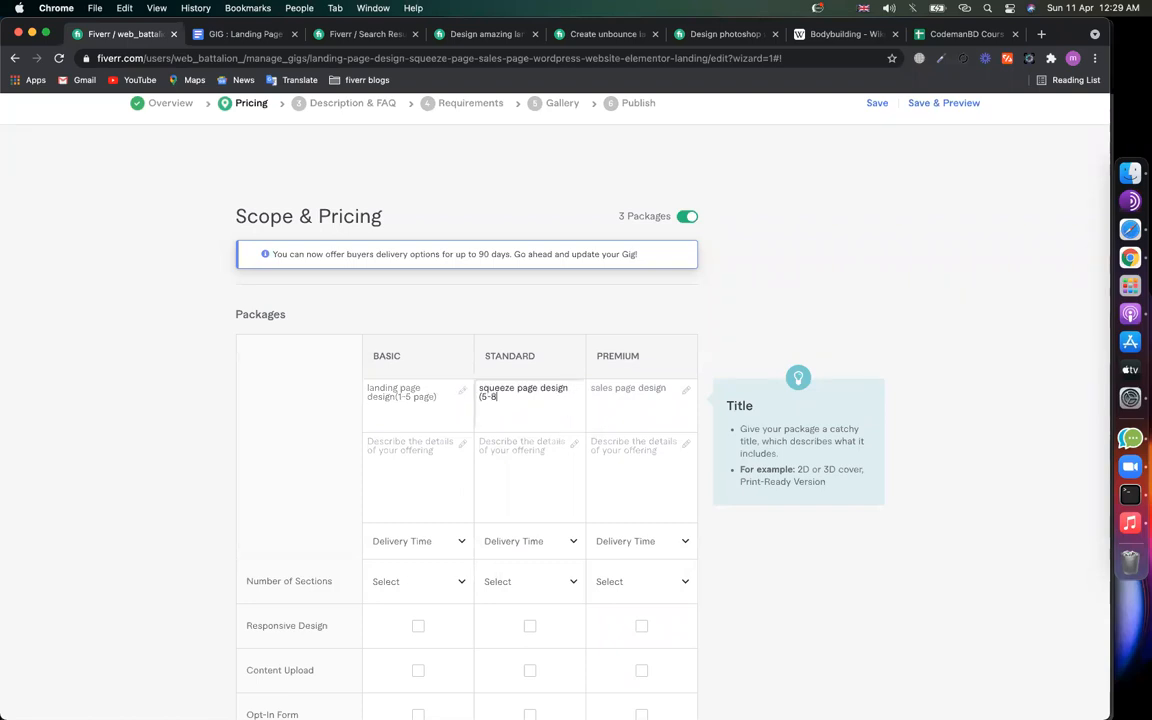
click(406, 397)
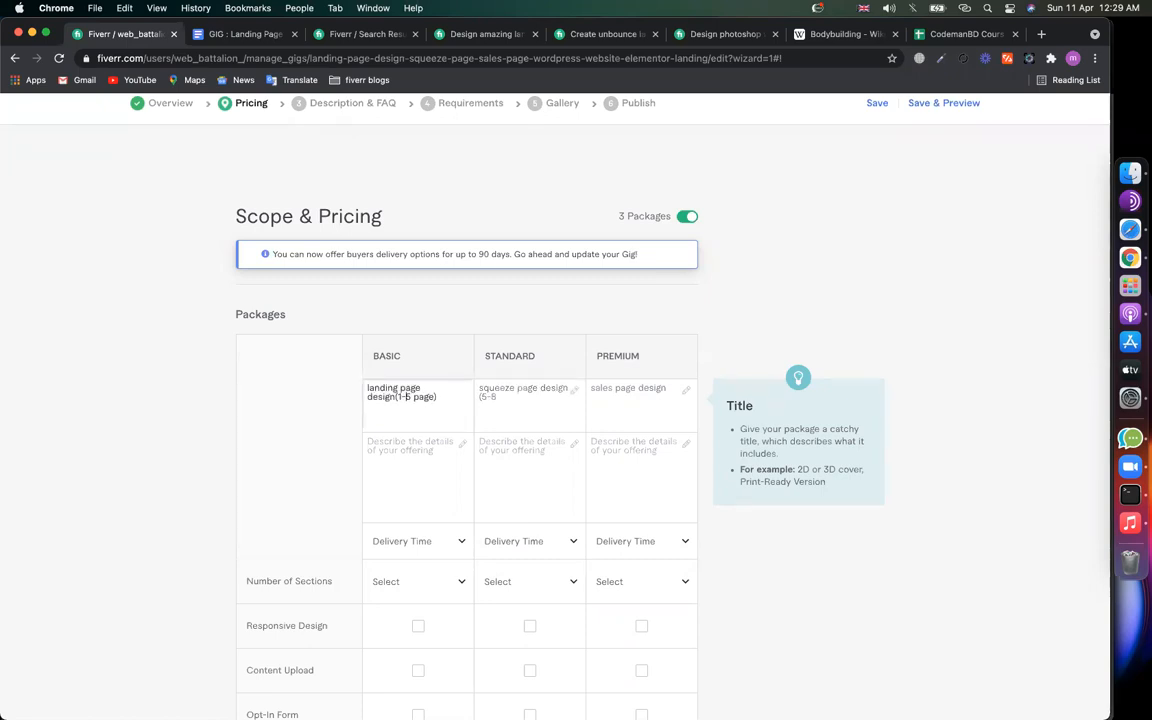
key(BackSpace)
text(3)
key(BackSpace)
text(5)
key(shift+Right)
key(shift+Right)
text(section)
Step: Finish the Standard range as '(5-8 section)' and add '(8-10 section)' to the Premium name
click(514, 405)
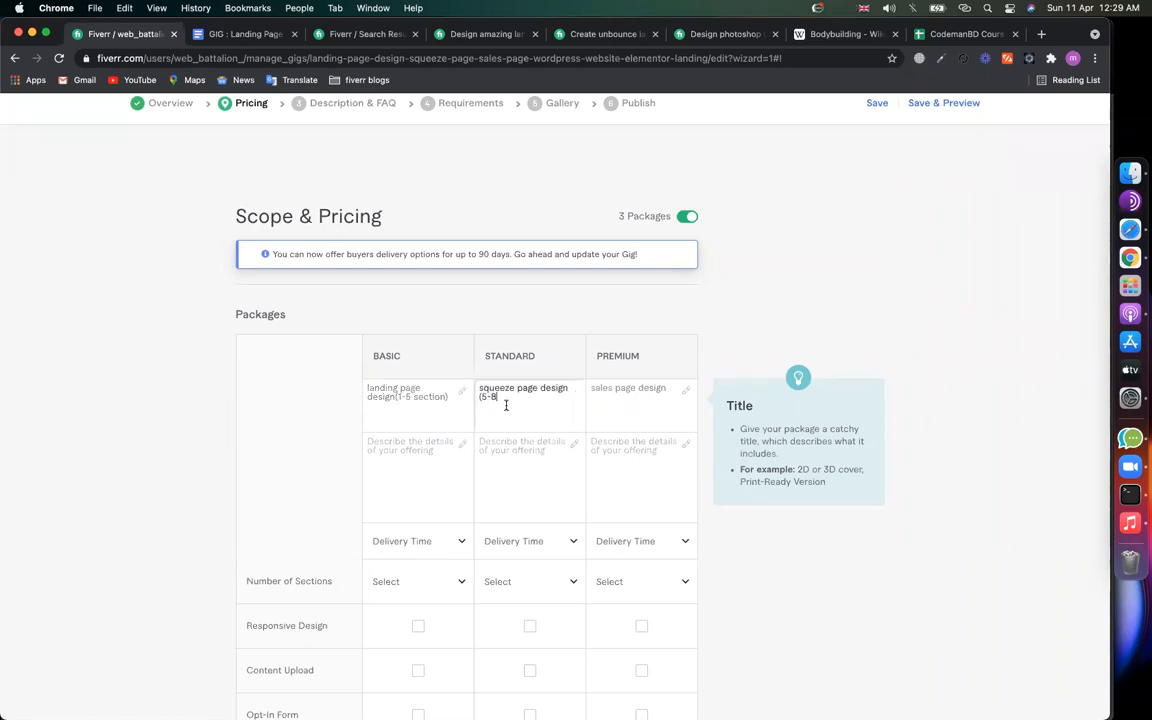
text(section))
click(618, 422)
text(()
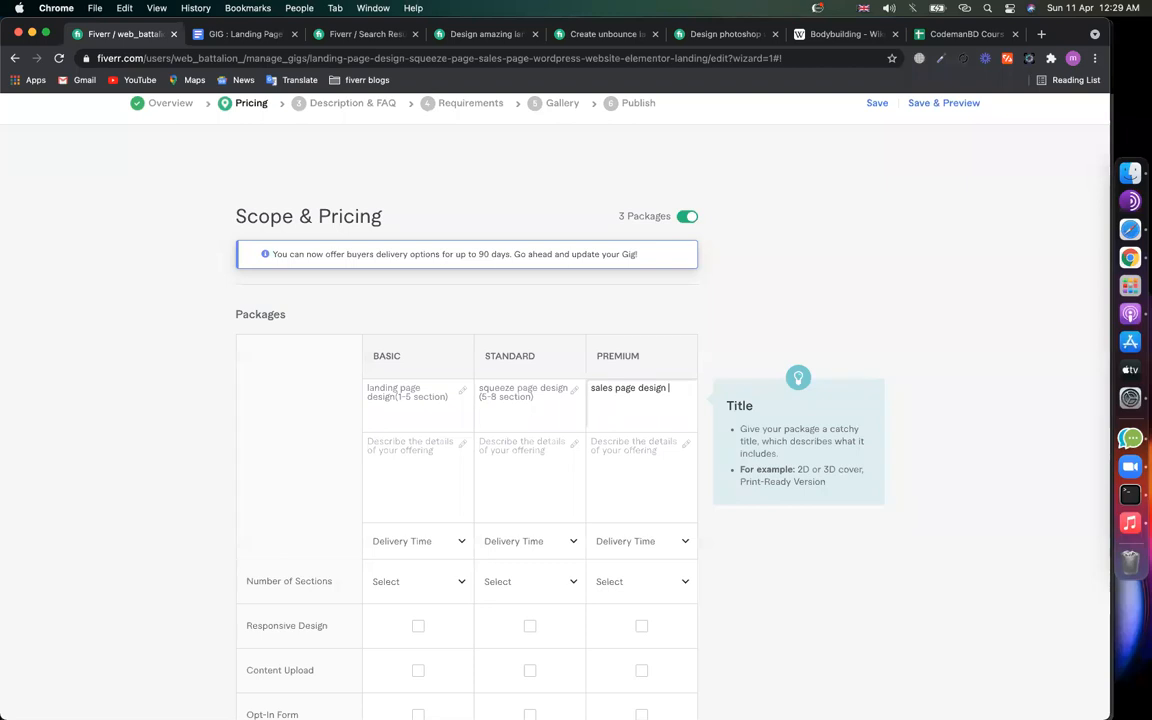
text(8 - 10 section))
click(603, 397)
key(Left)
key(BackSpace)
key(Left)
key(BackSpace)
Step: Fix the spacing before the Basic range and review all three package names
click(373, 443)
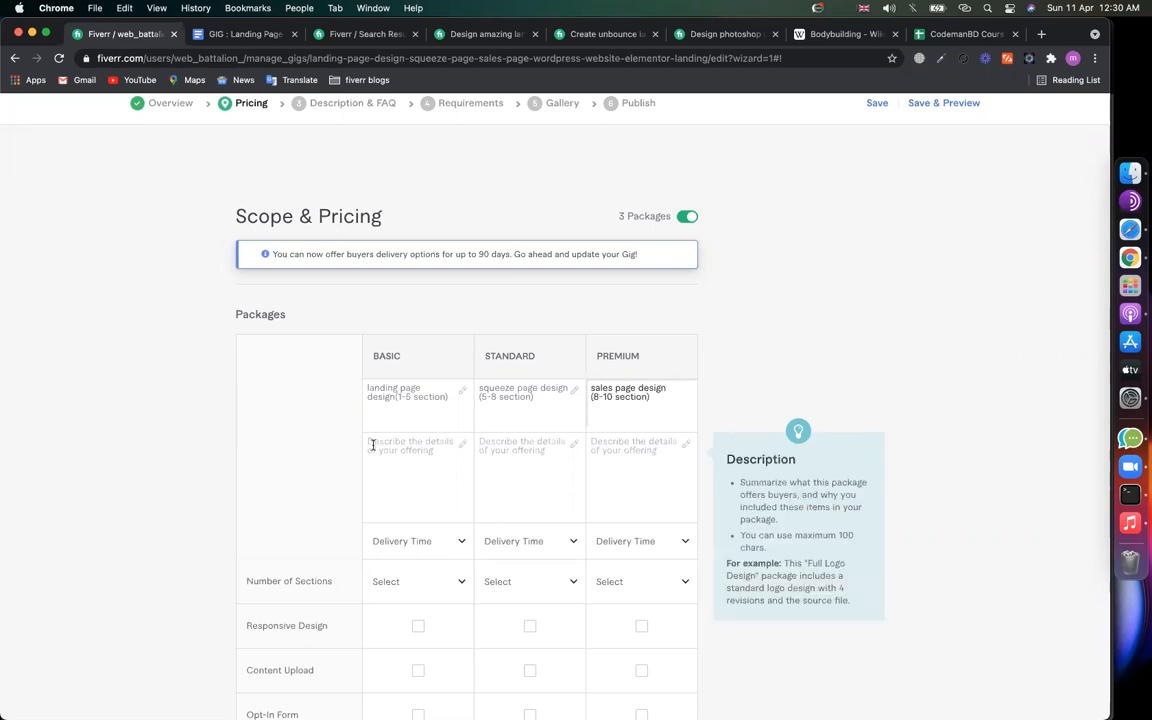
click(380, 392)
click(396, 396)
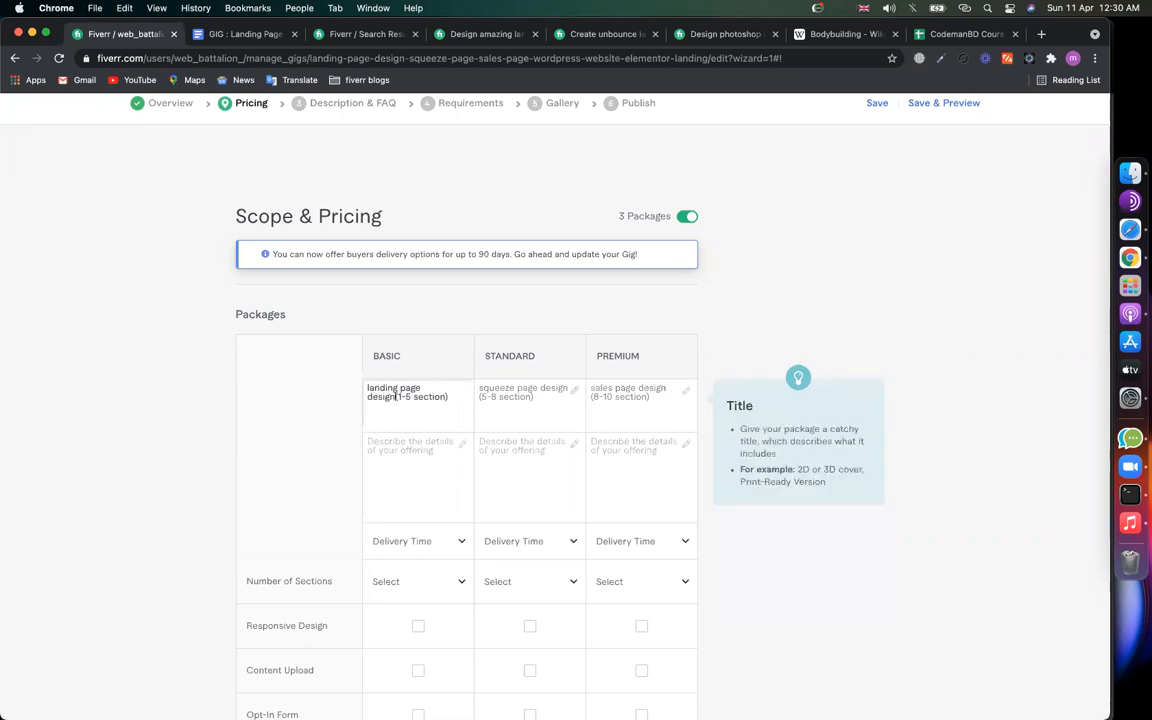
click(564, 390)
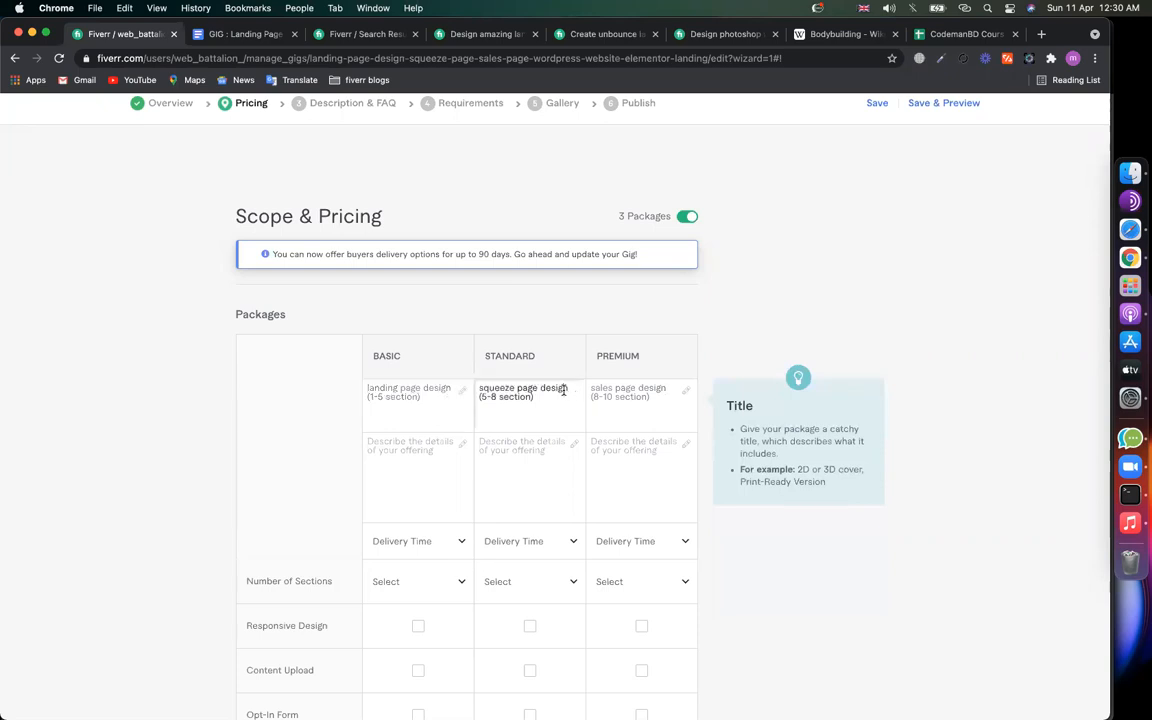
click(666, 387)
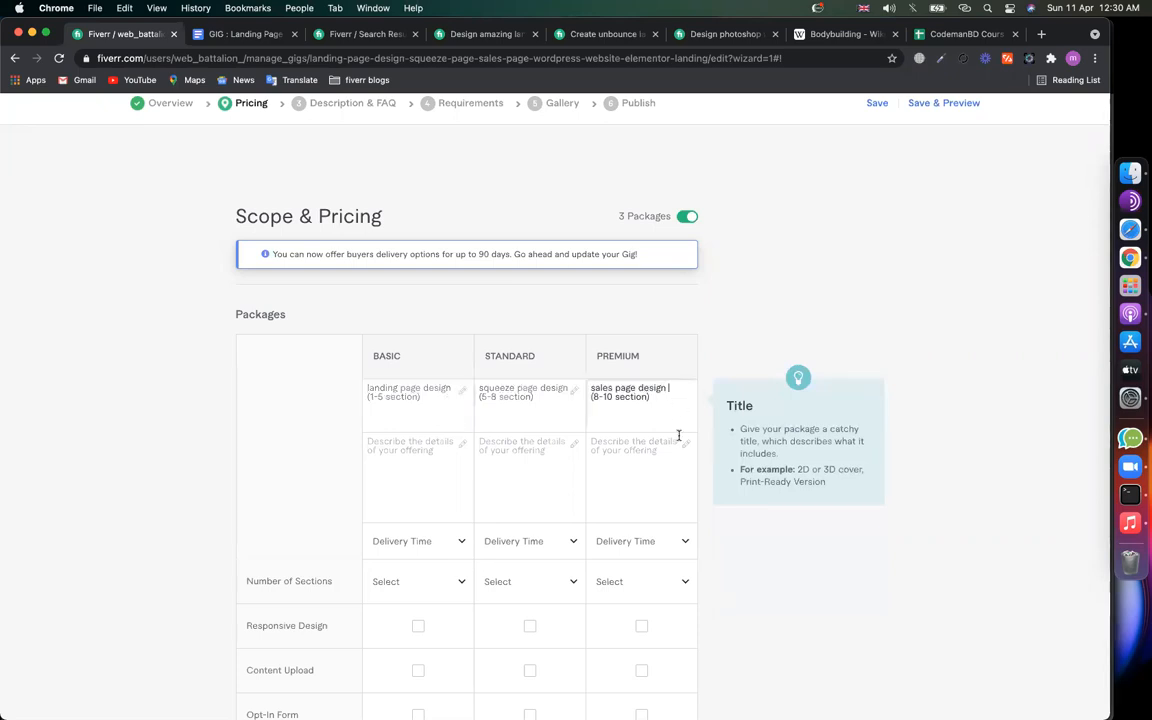
click(415, 471)
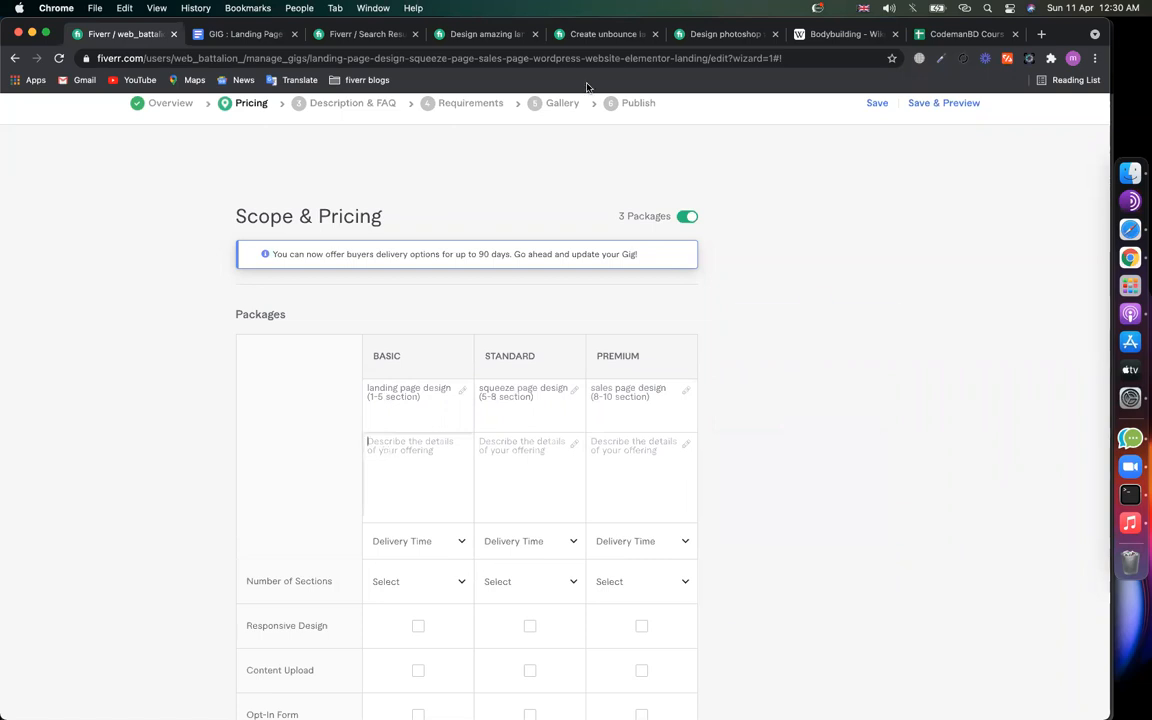
Step: Highlight the competitor's Basic package heading and description in the comparison table
click(598, 34)
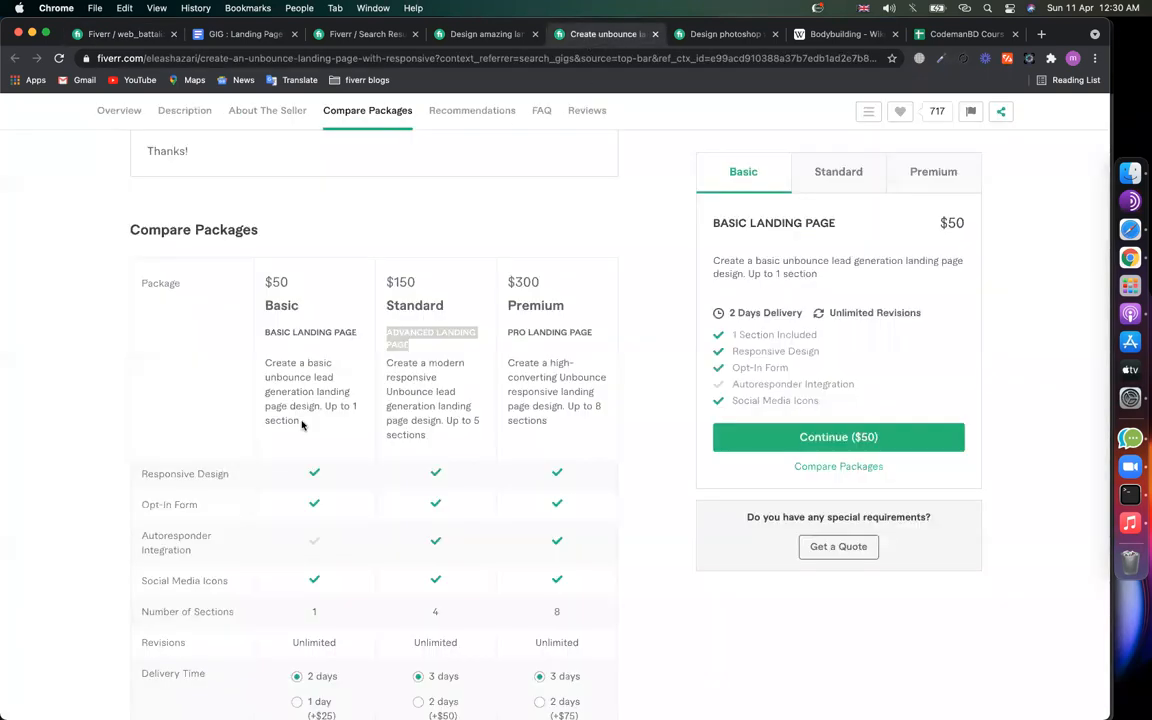
triple_click(267, 364)
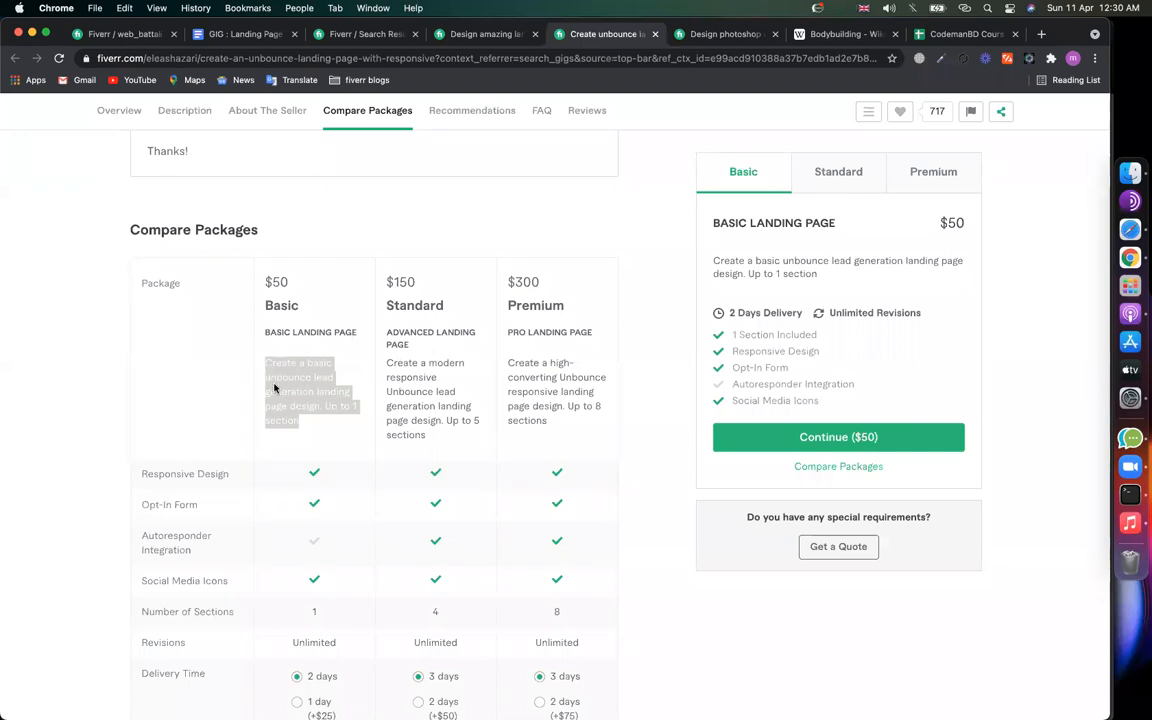
click(278, 372)
drag(265, 331, 567, 332)
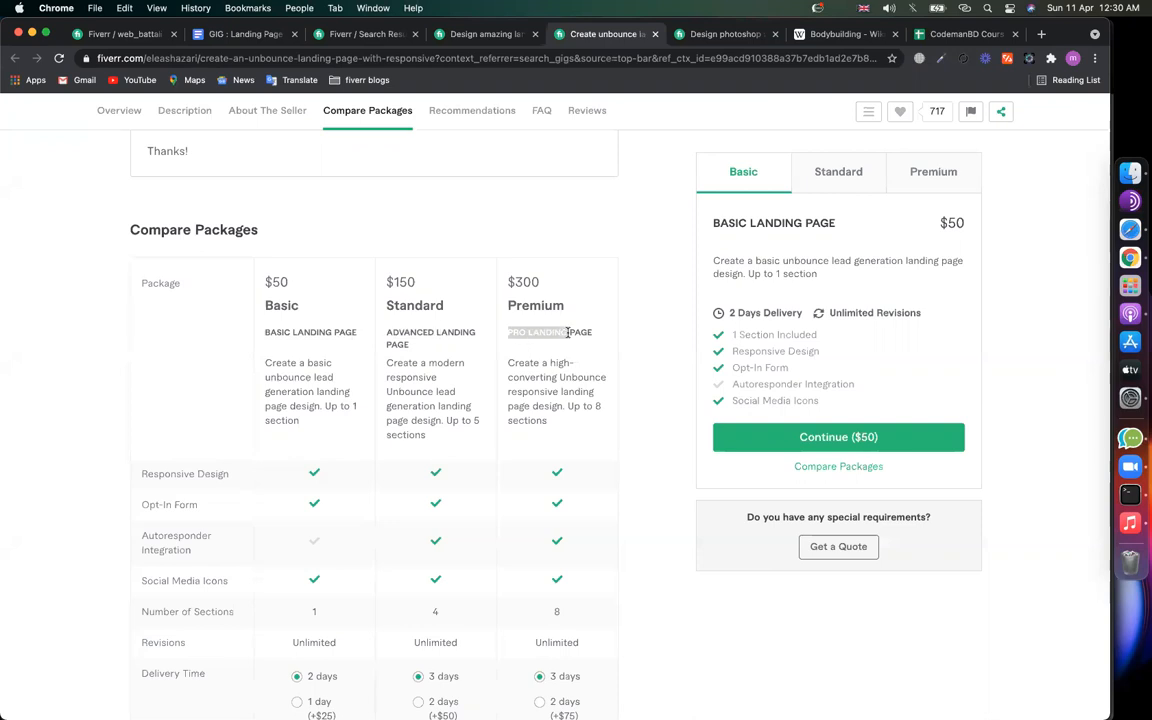
click(308, 388)
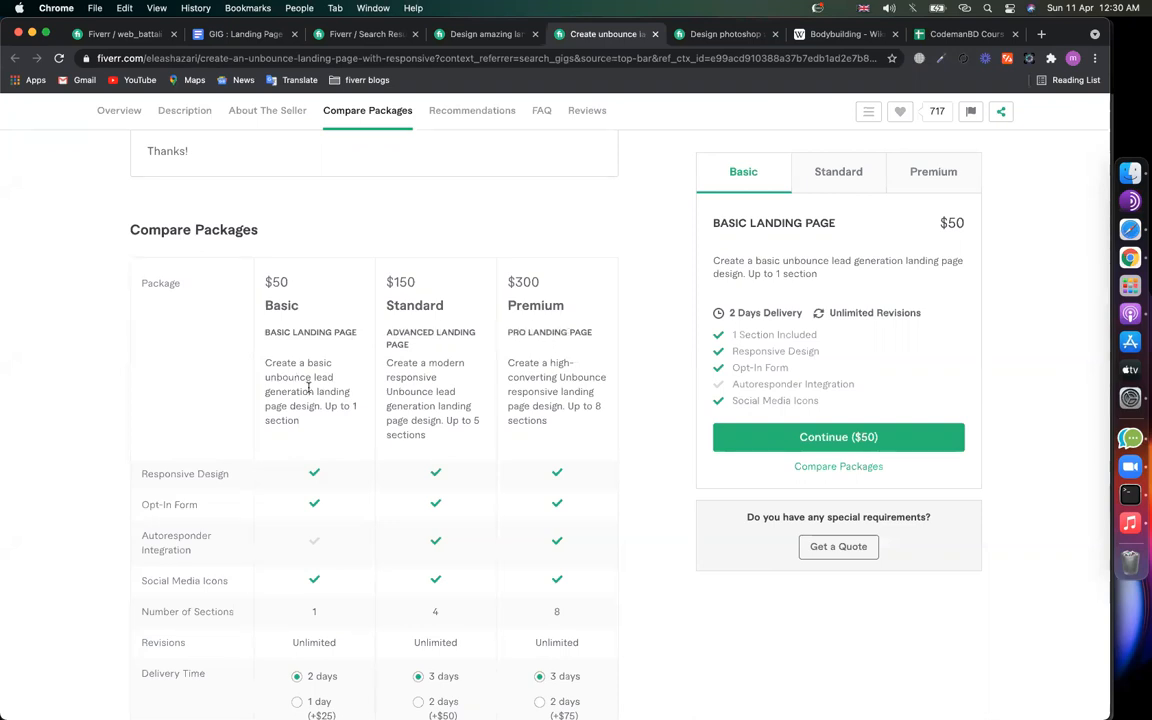
Step: Read the Standard and Premium descriptions, noting the words 'responsive' and 'converting'
drag(310, 420, 283, 364)
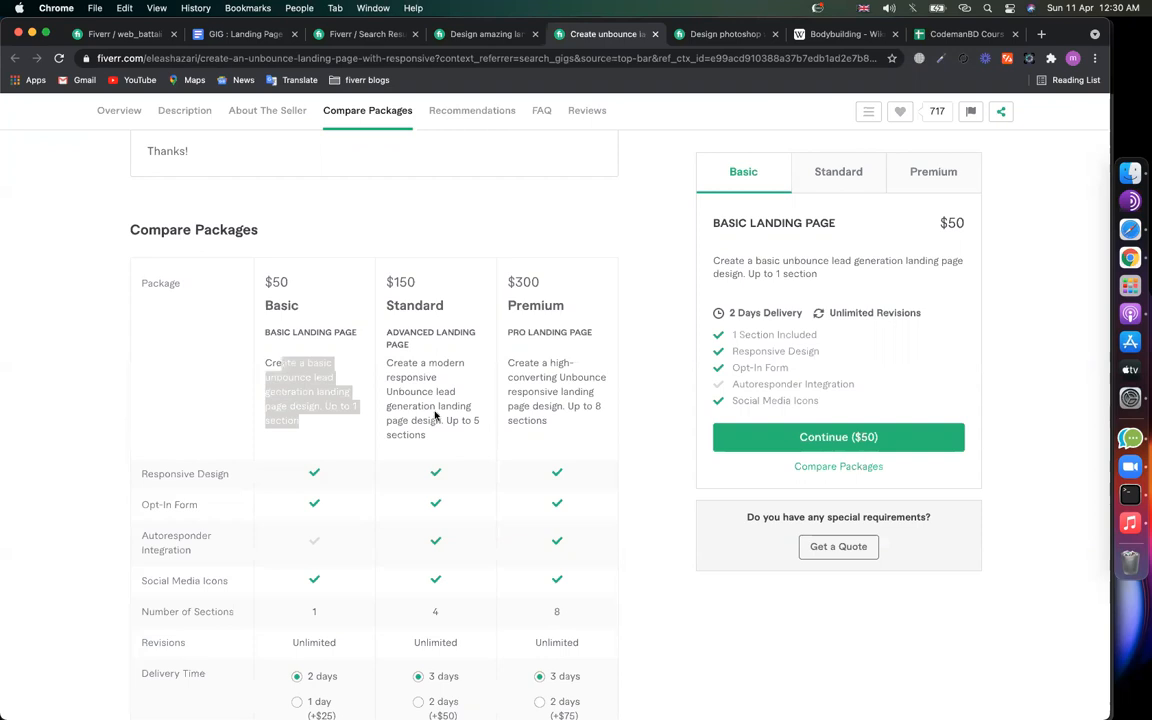
drag(432, 432, 350, 326)
click(408, 388)
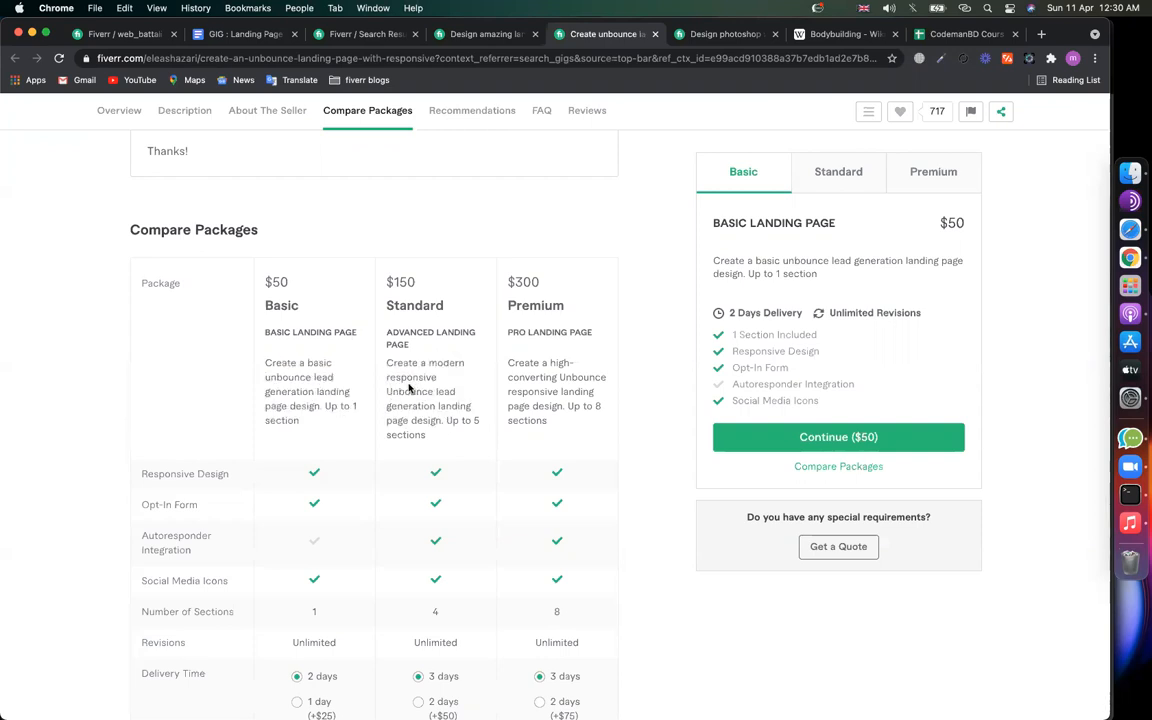
double_click(414, 377)
click(529, 376)
triple_click(529, 376)
click(552, 382)
double_click(532, 377)
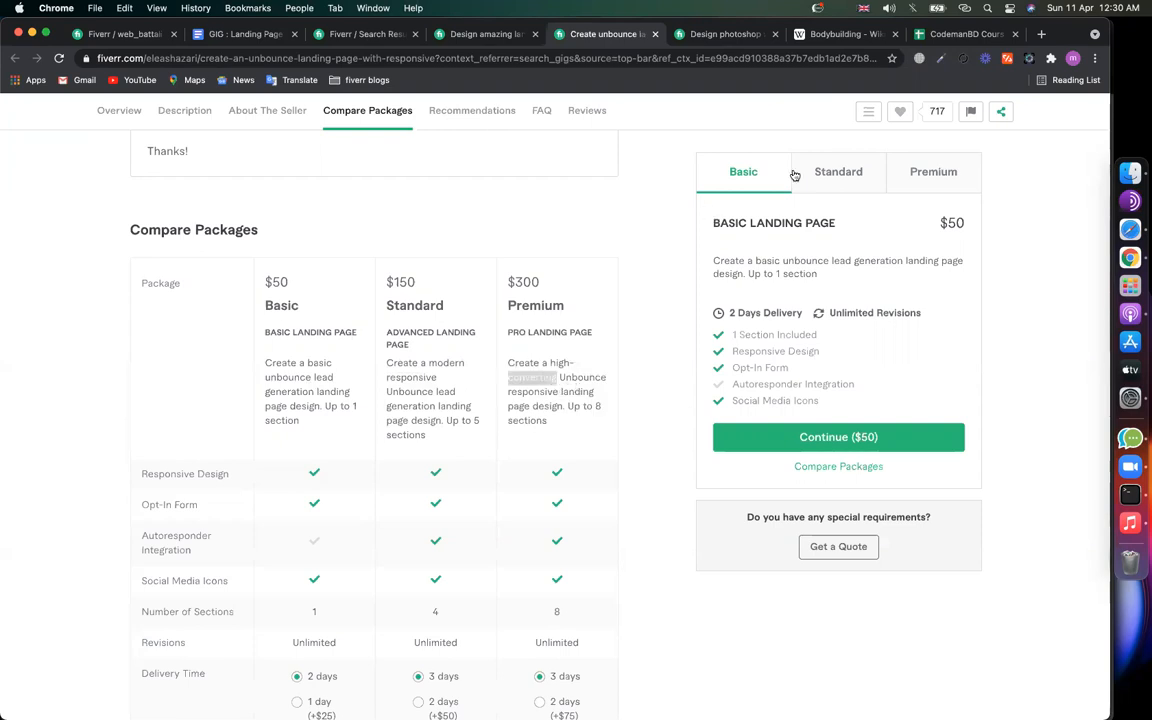
click(840, 34)
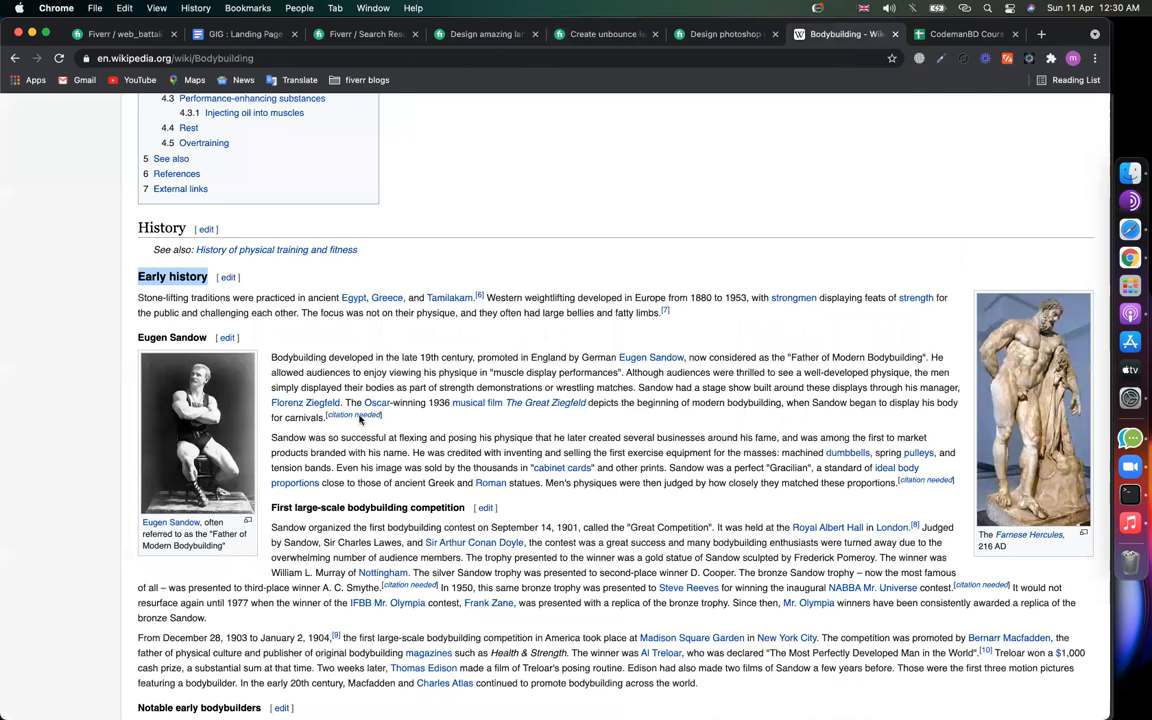
Step: Skim the Bodybuilding article and the competitor gig, ending on the GIG : Landing Pages notes
scroll(207, 510, down, 6)
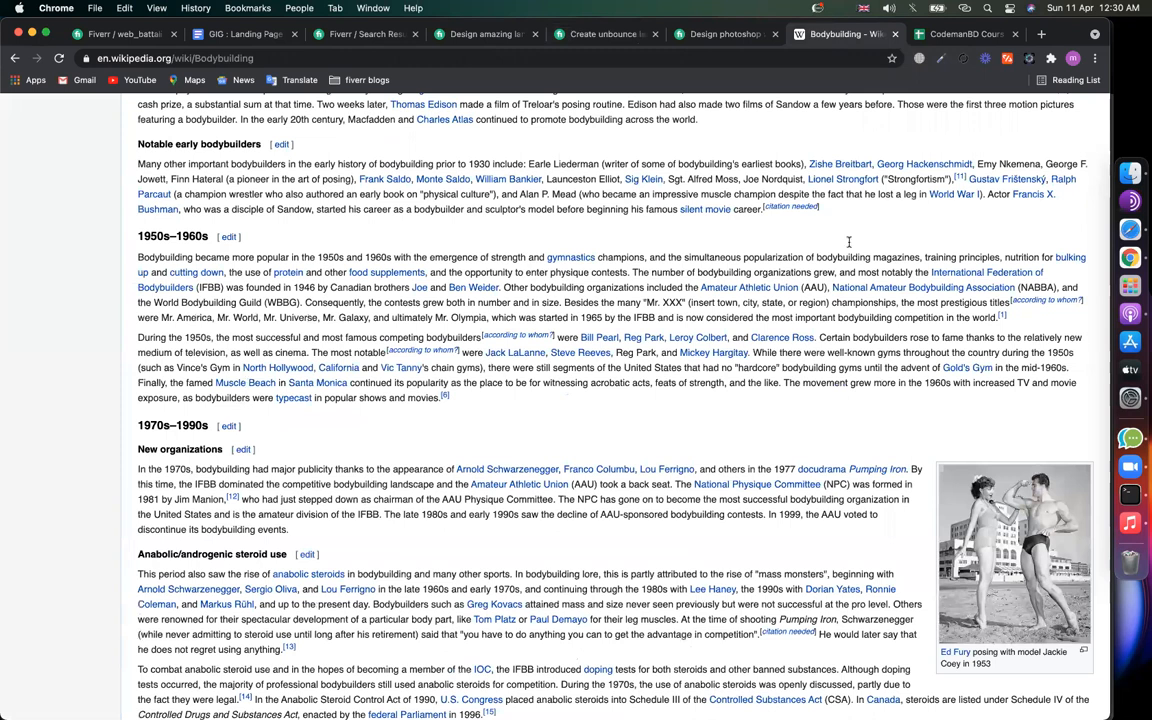
scroll(833, 245, down, 10)
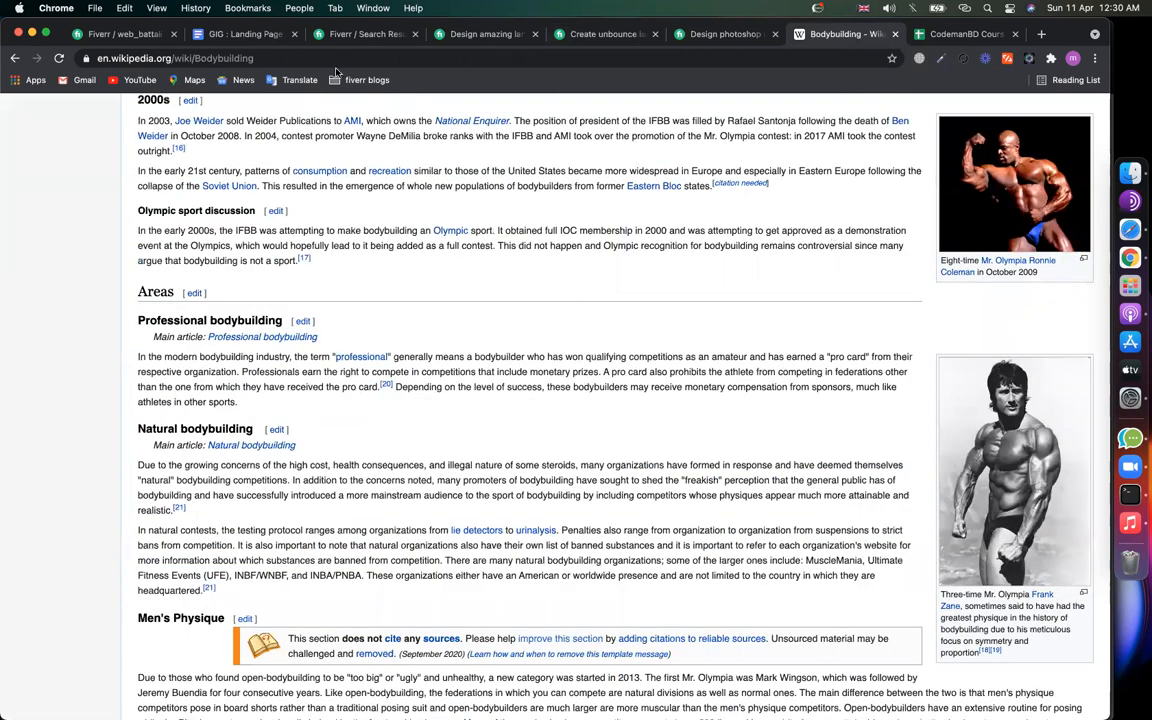
click(490, 34)
scroll(504, 275, down, 5)
scroll(506, 277, down, 4)
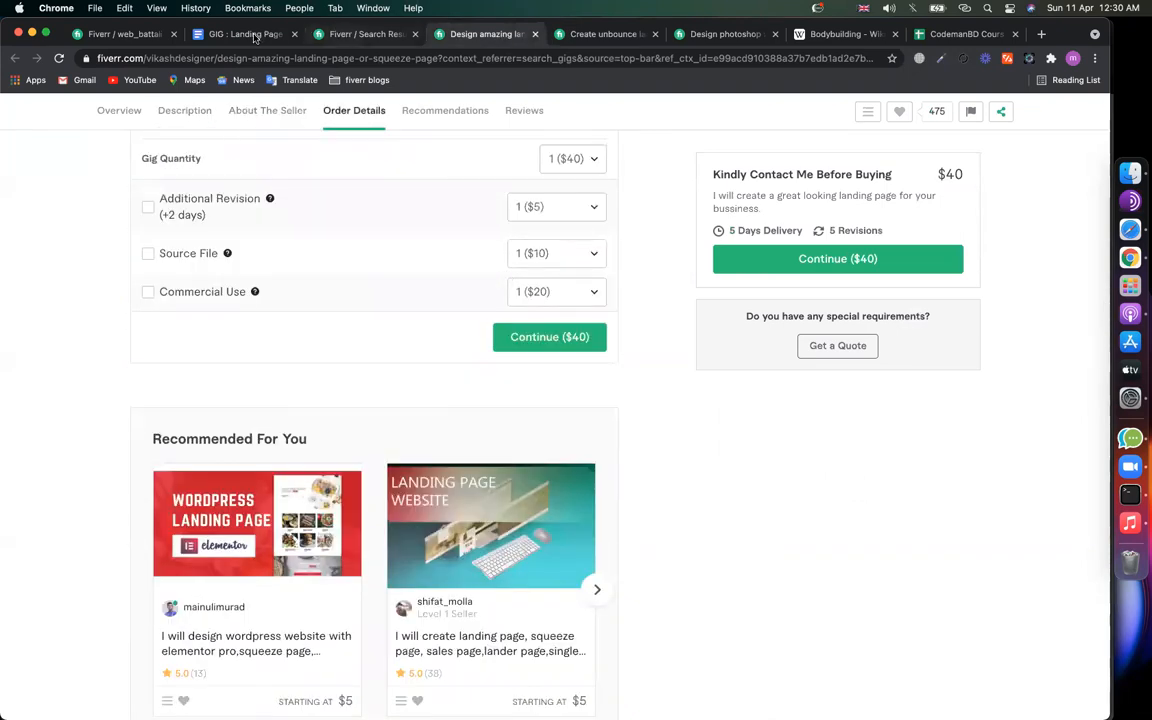
click(130, 36)
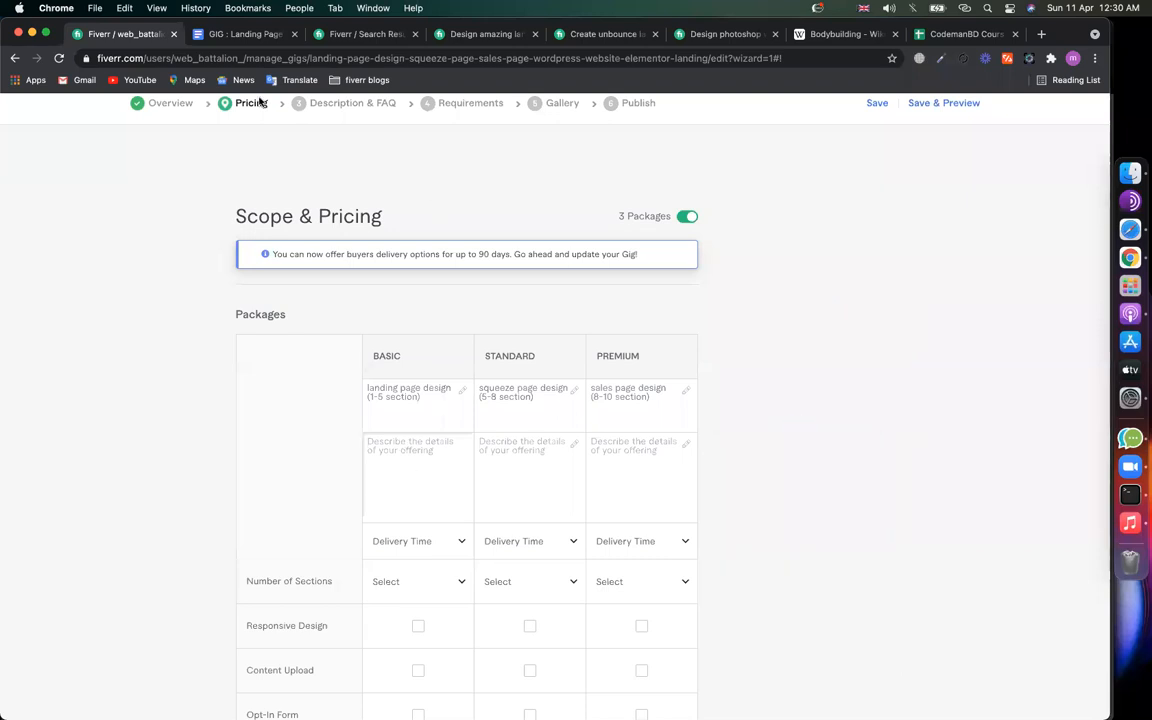
click(242, 34)
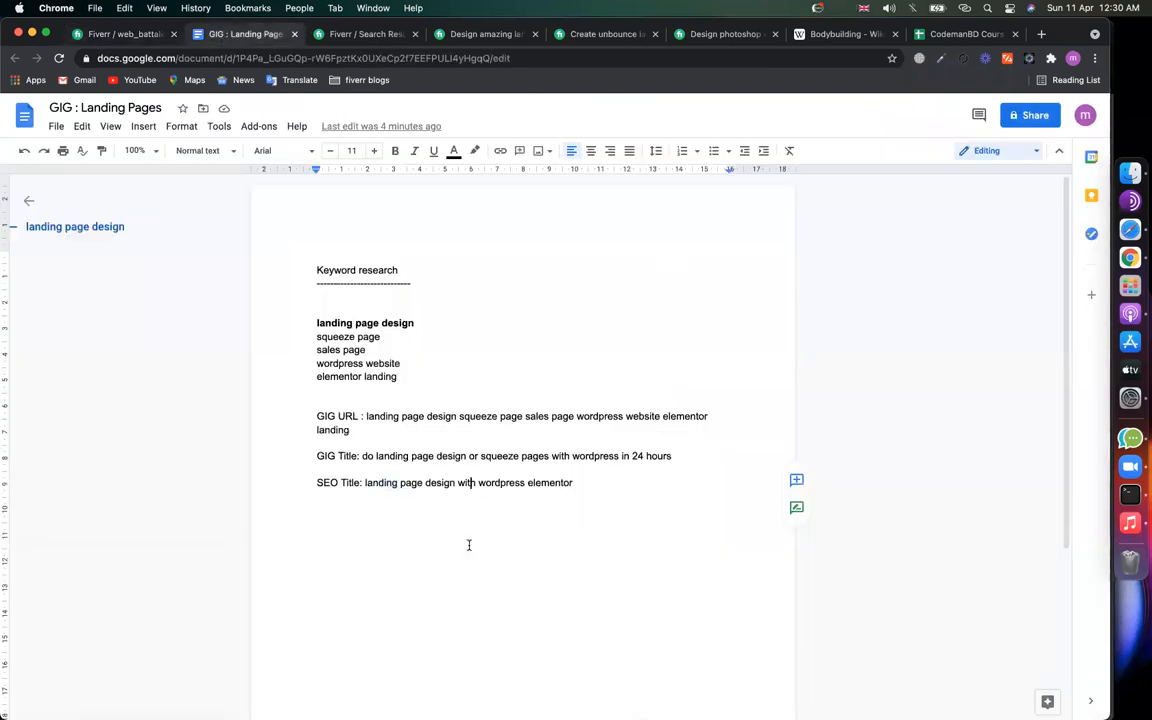
Step: Insert a ➤ arrow on a new line below the SEO Title and select it for copying
click(605, 519)
key(Return)
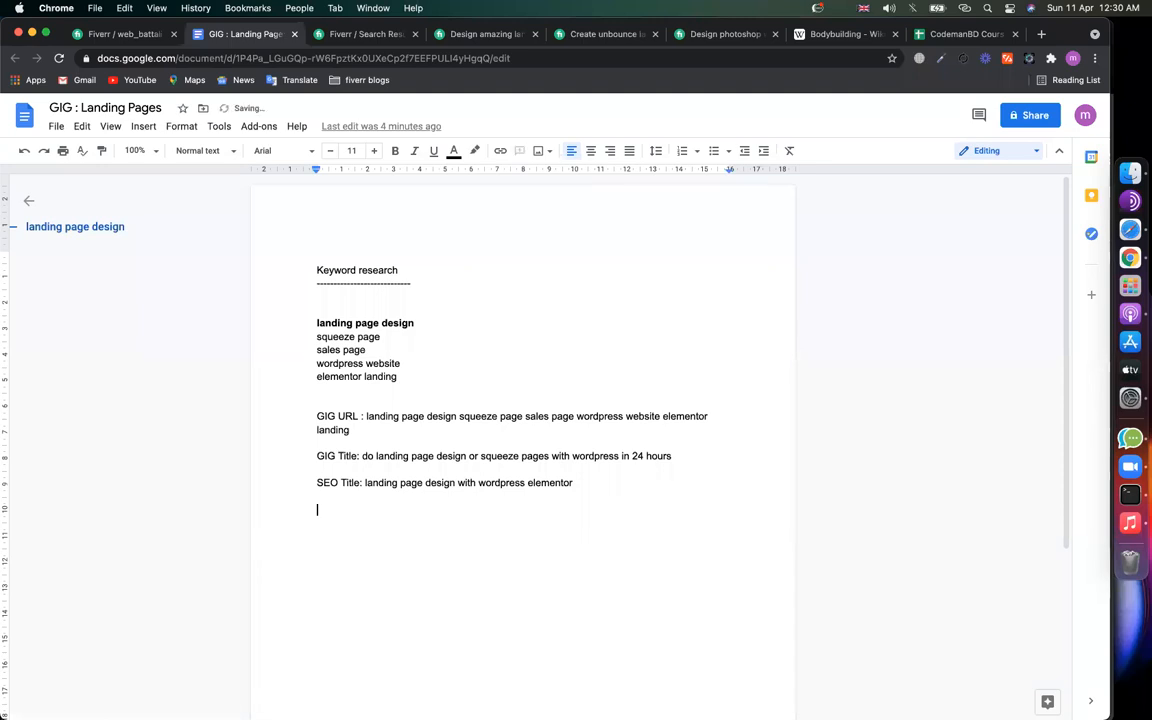
click(133, 130)
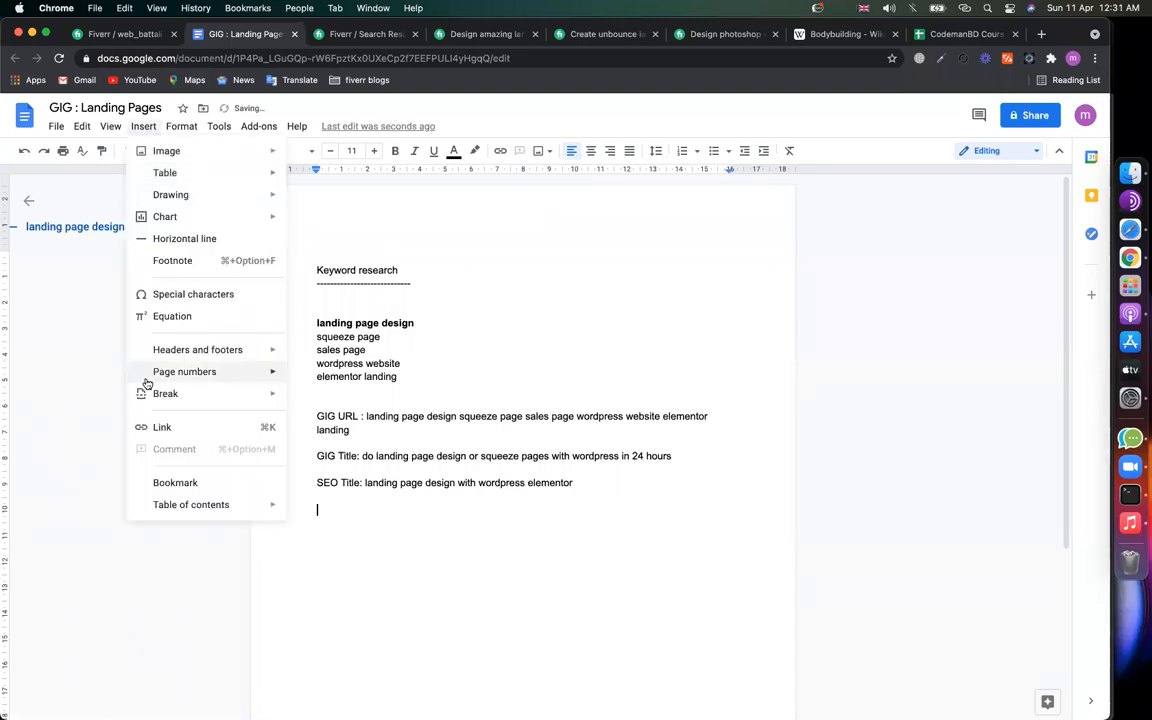
click(170, 298)
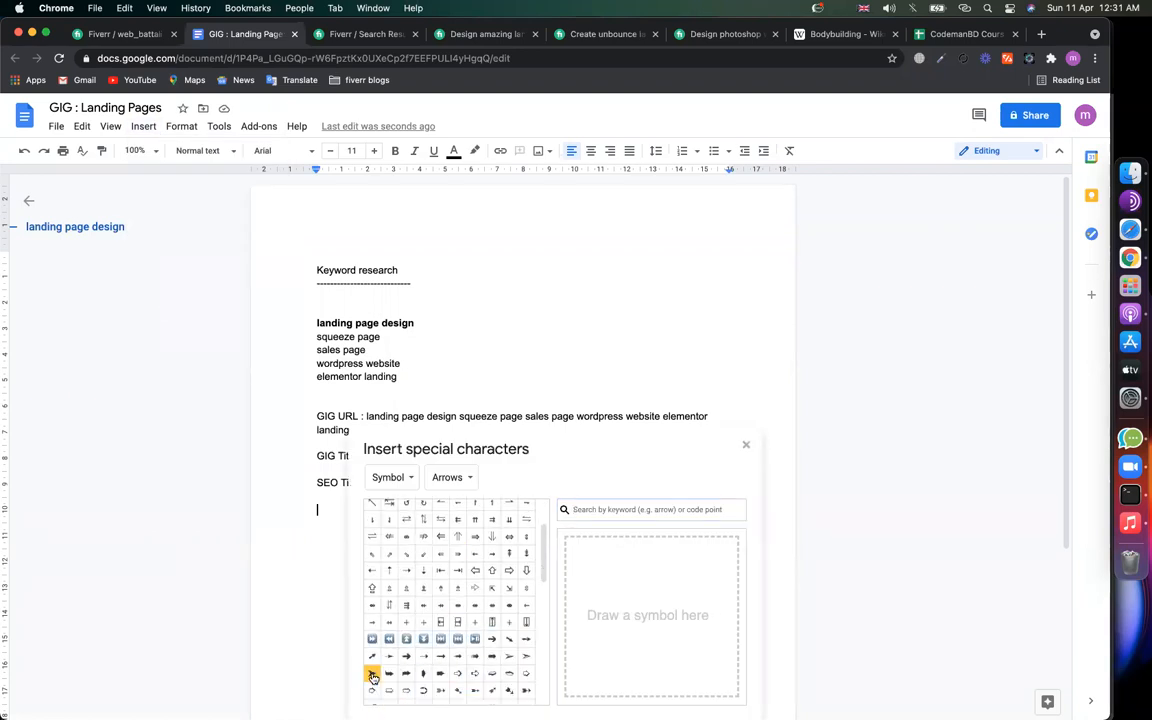
click(372, 676)
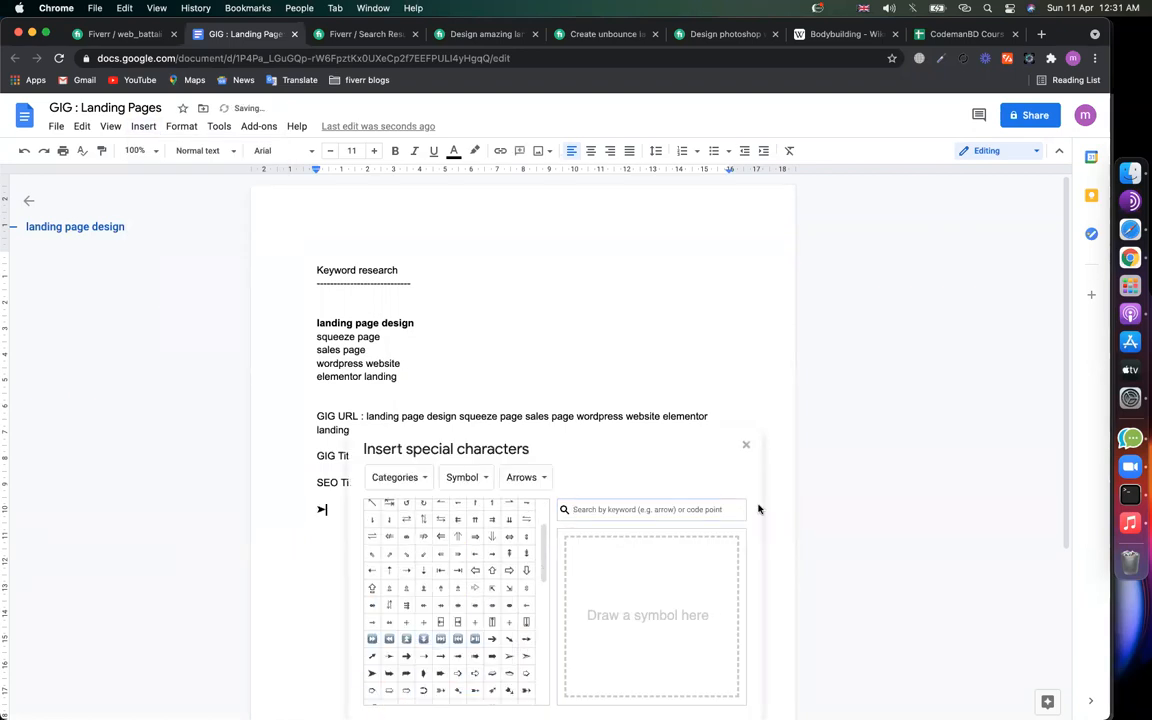
click(745, 444)
key(shift+Left)
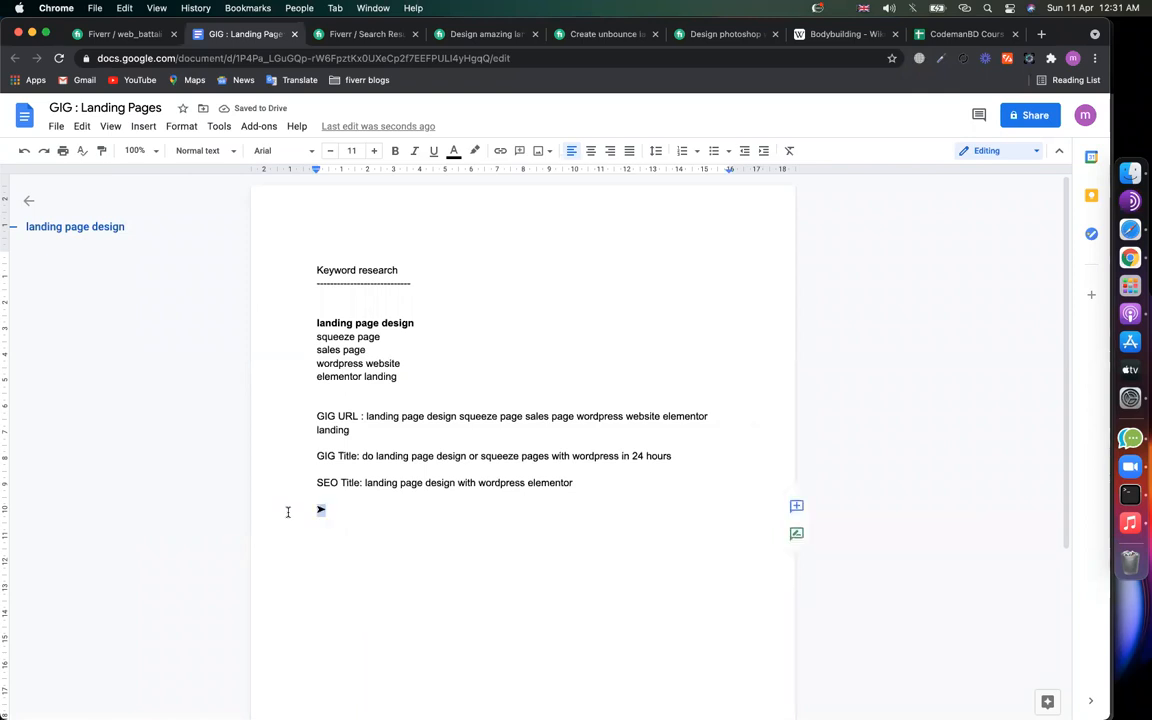
Step: Fill the Basic description with ➤ bullets: Responsive Design, Facebook Pixel, High Converting
click(110, 34)
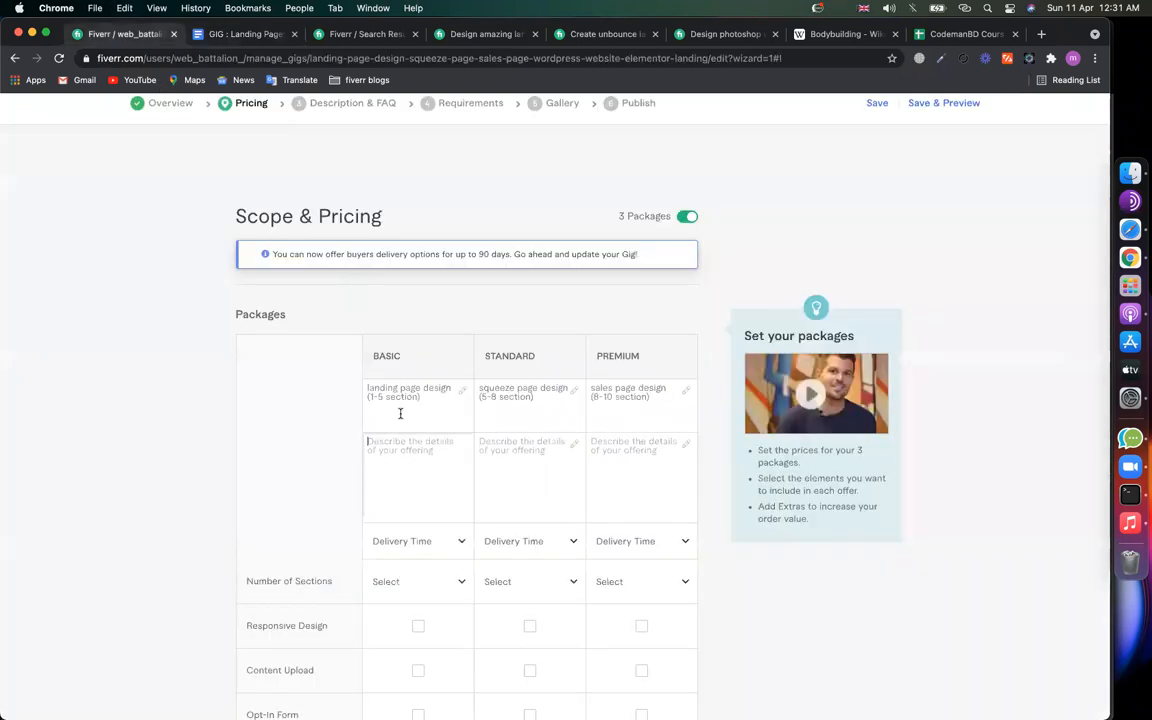
key(super+v)
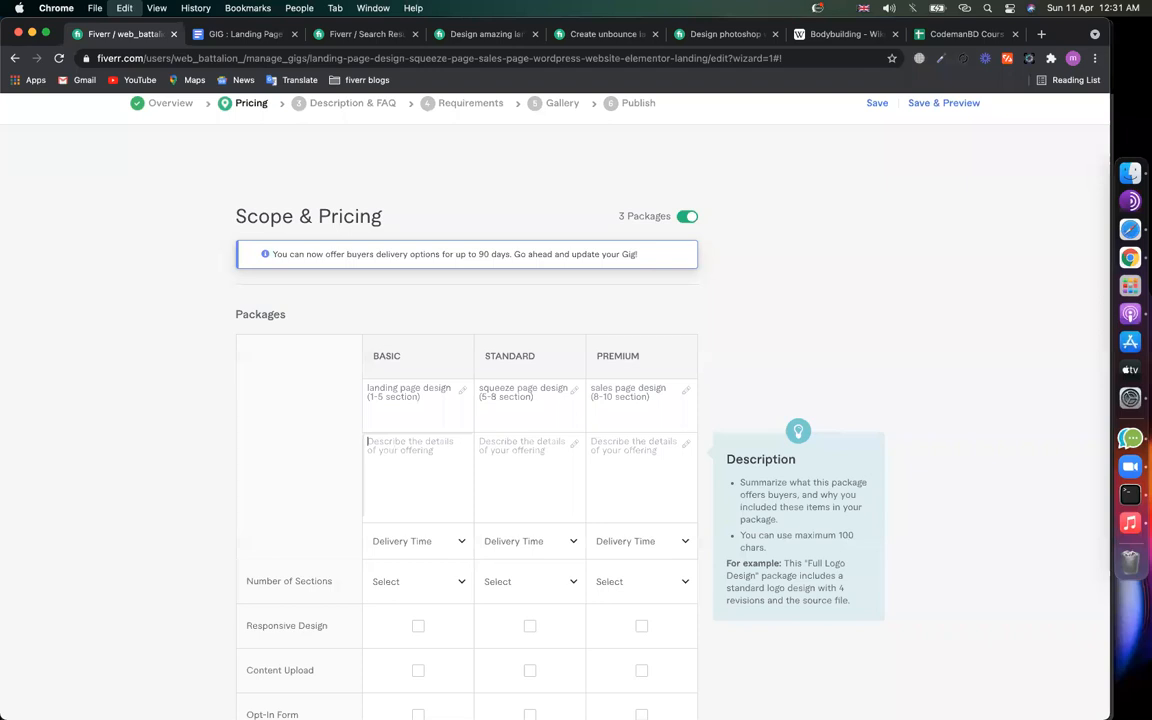
text(Re)
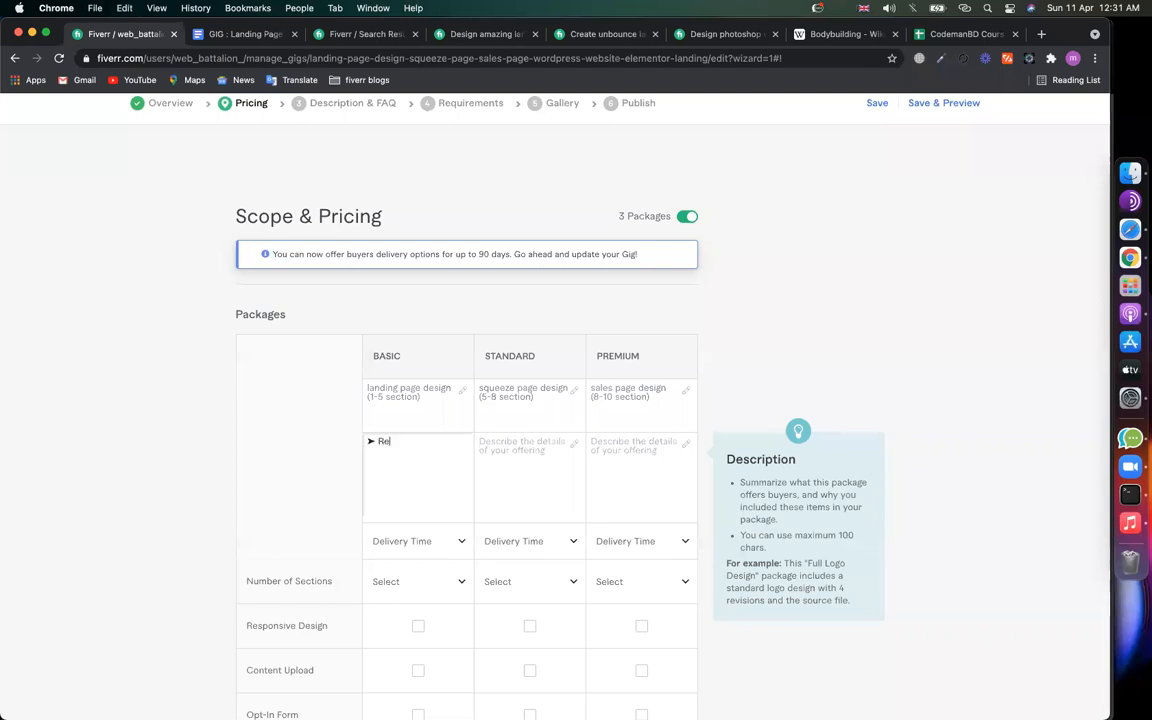
text(sponsive Design)
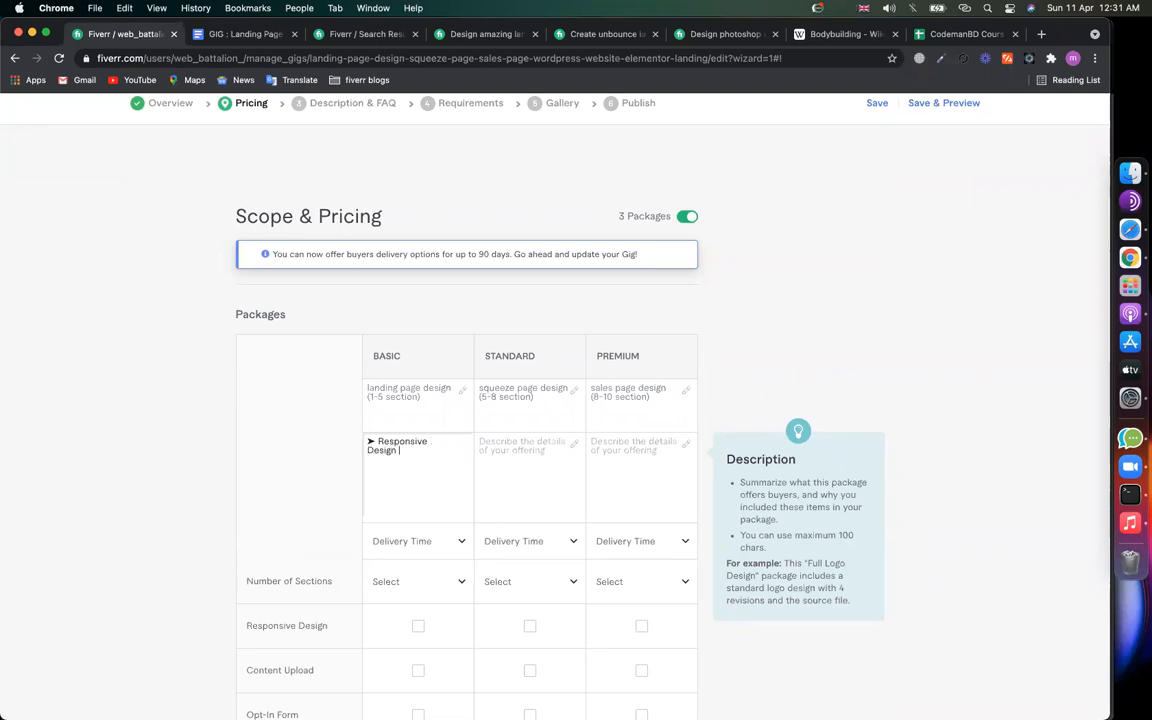
key(Return)
text(➤)
text(Faceboo)
text(k Pixel ➤ )
text(High )
text(Conver)
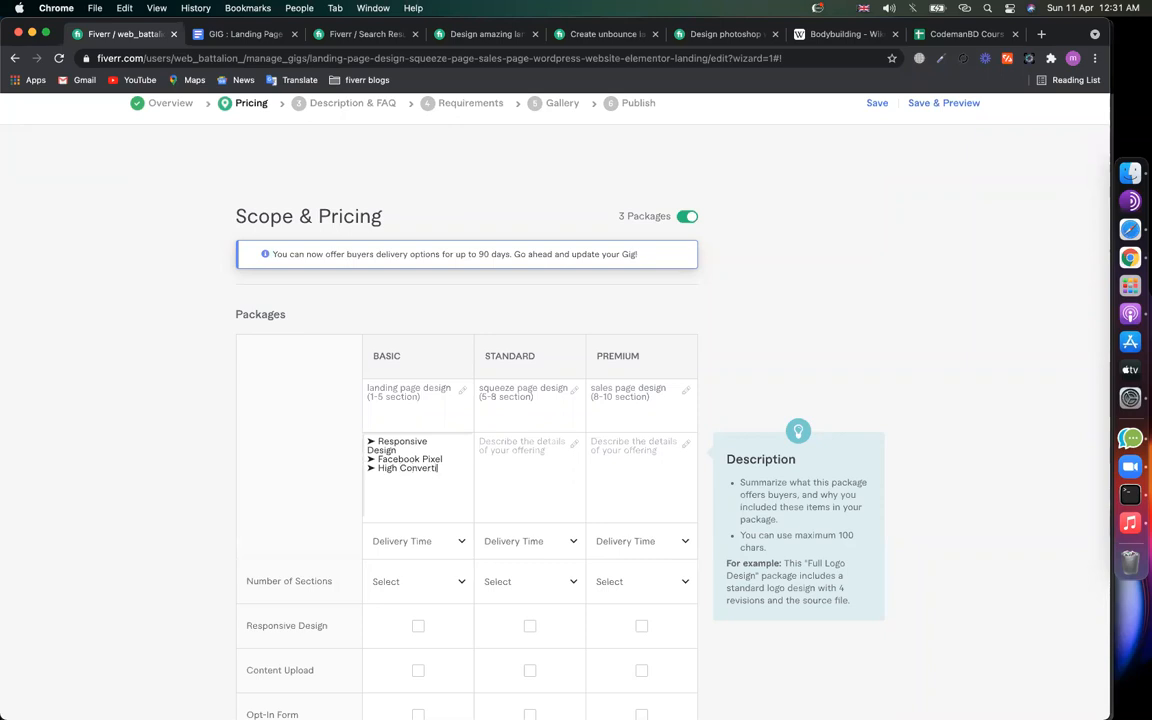
Step: Give the Standard description ➤ bullets Responsive Design, SEO friendly and pop up form
click(537, 457)
text(➤)
text(R)
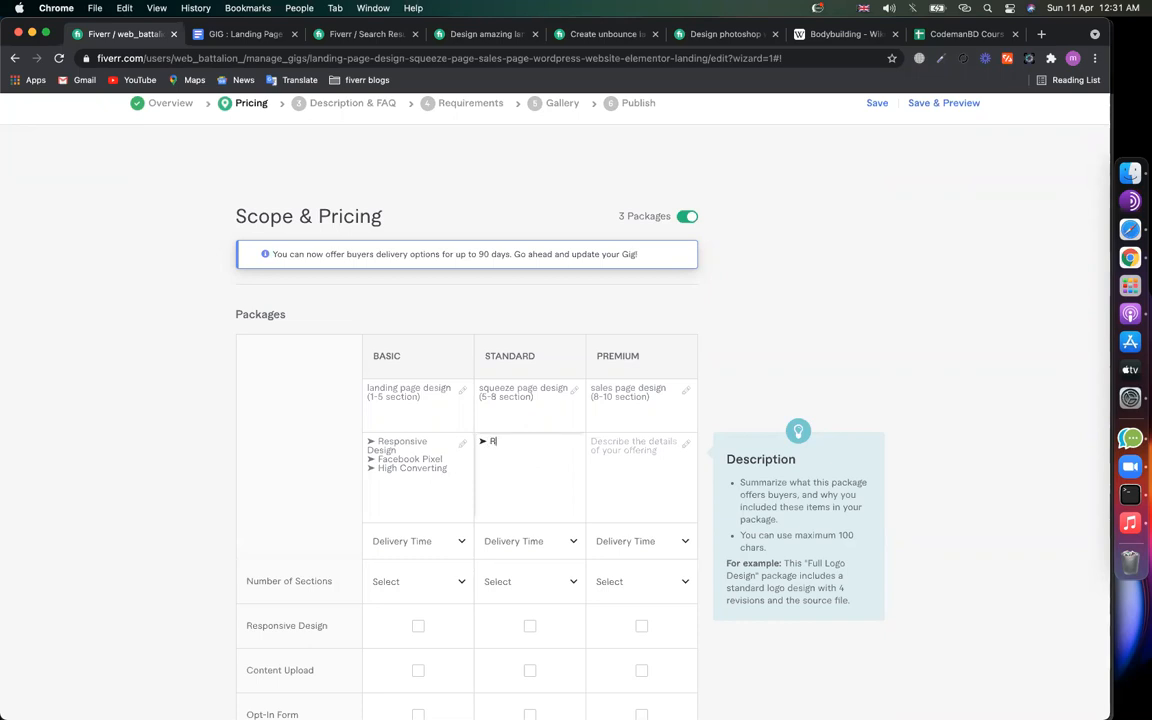
text(esponsive Design)
key(Return)
text(SE)
text(O )
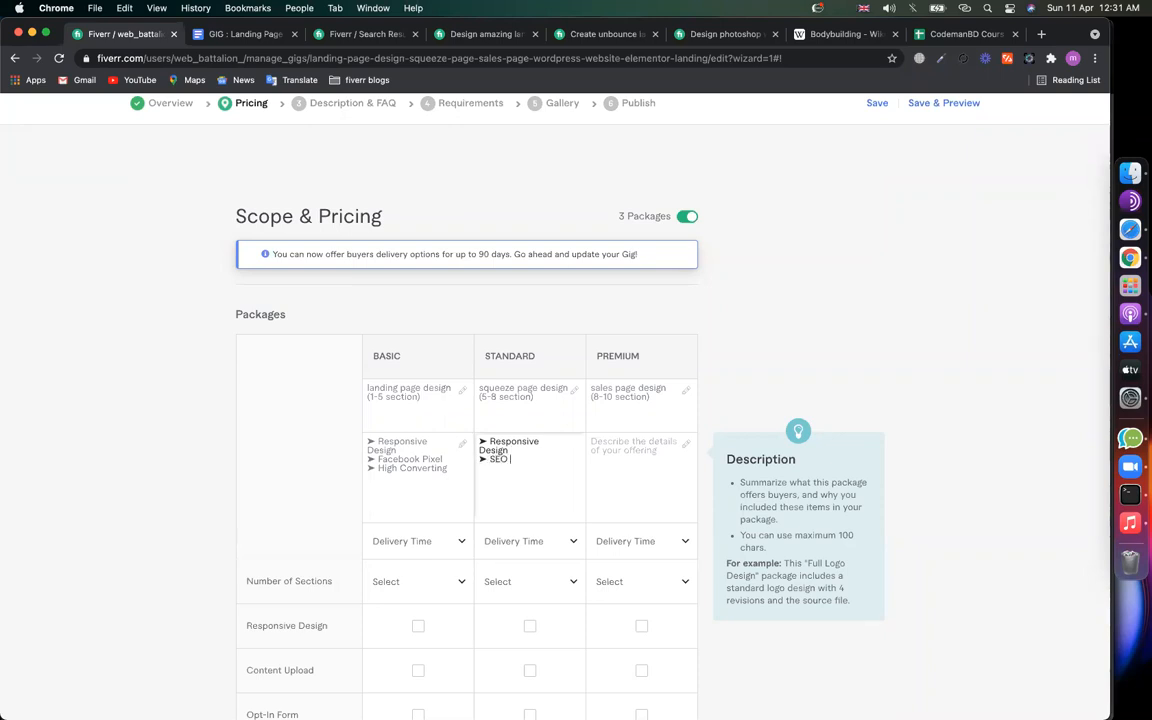
text(friendly)
click(655, 481)
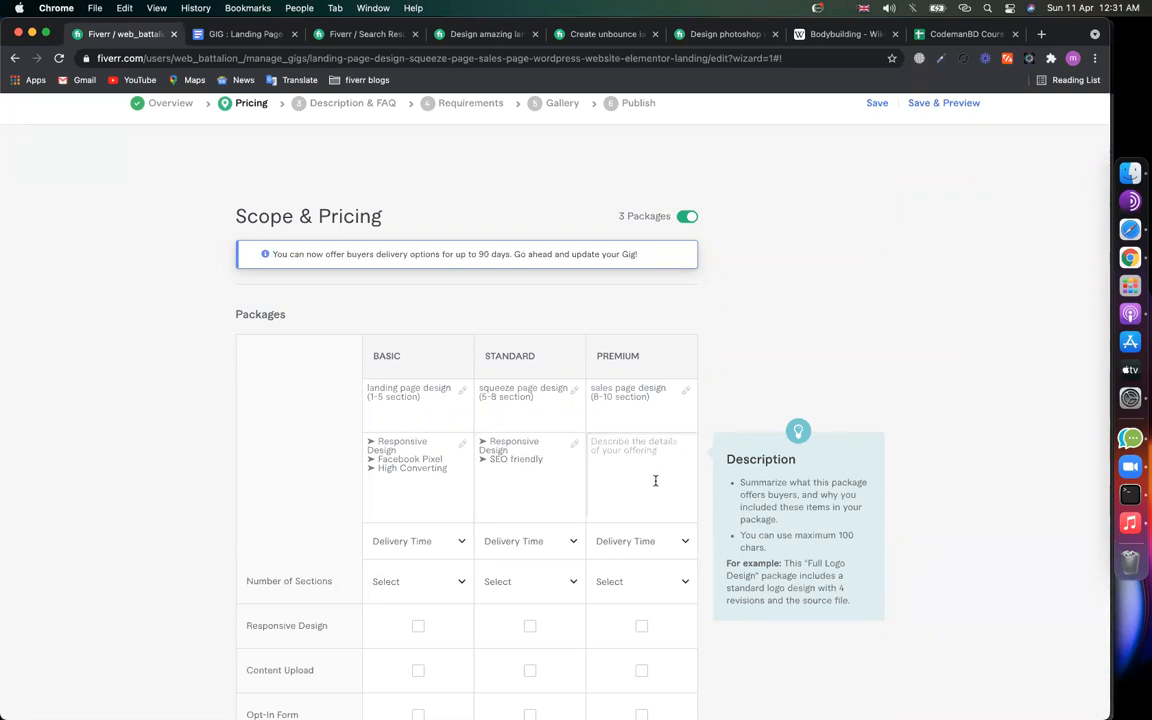
click(549, 459)
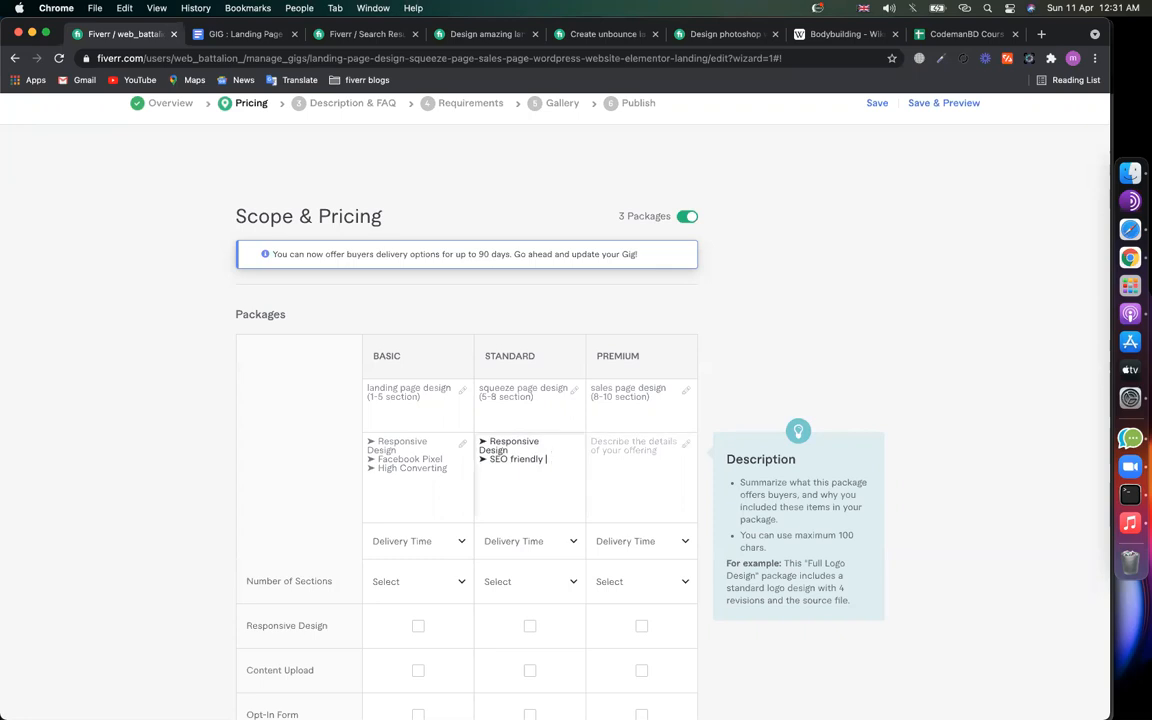
text(➤)
text(pop up form)
Step: Start the Premium description with a ➤ Contact form bullet
click(617, 458)
text(➤)
text(Contact form)
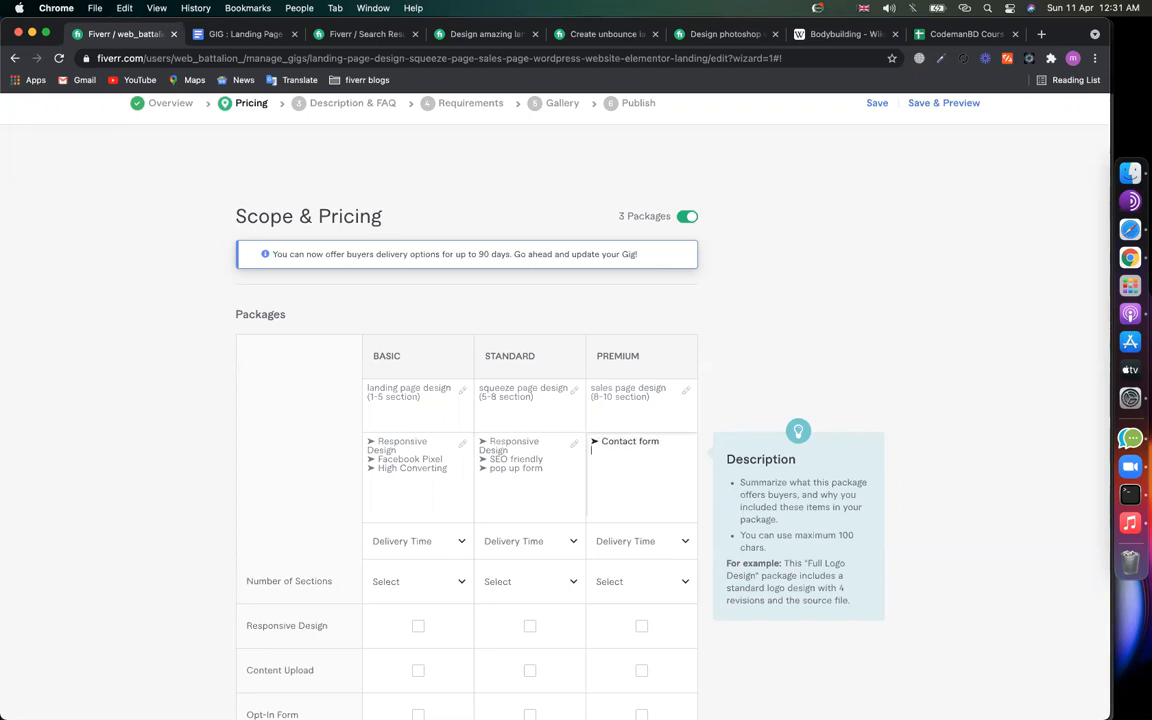
text(➤)
key(super+space)
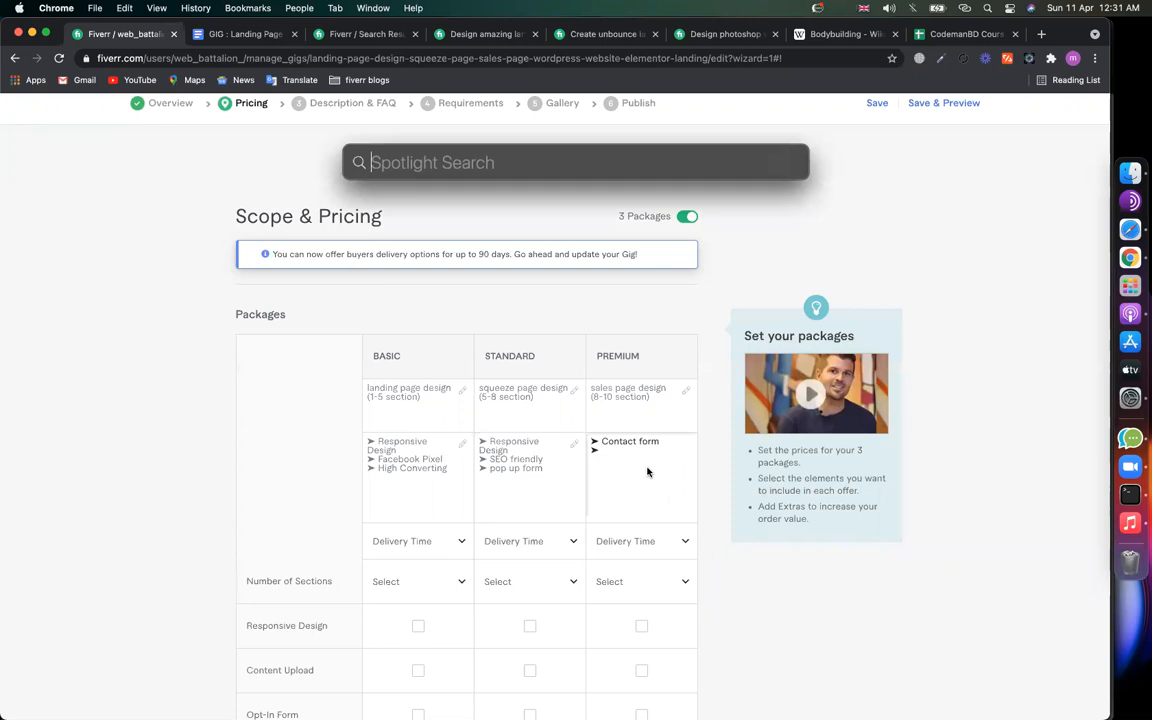
Step: Add Illustration, speed Up and Testimonial bullets to the Premium description
key(Escape)
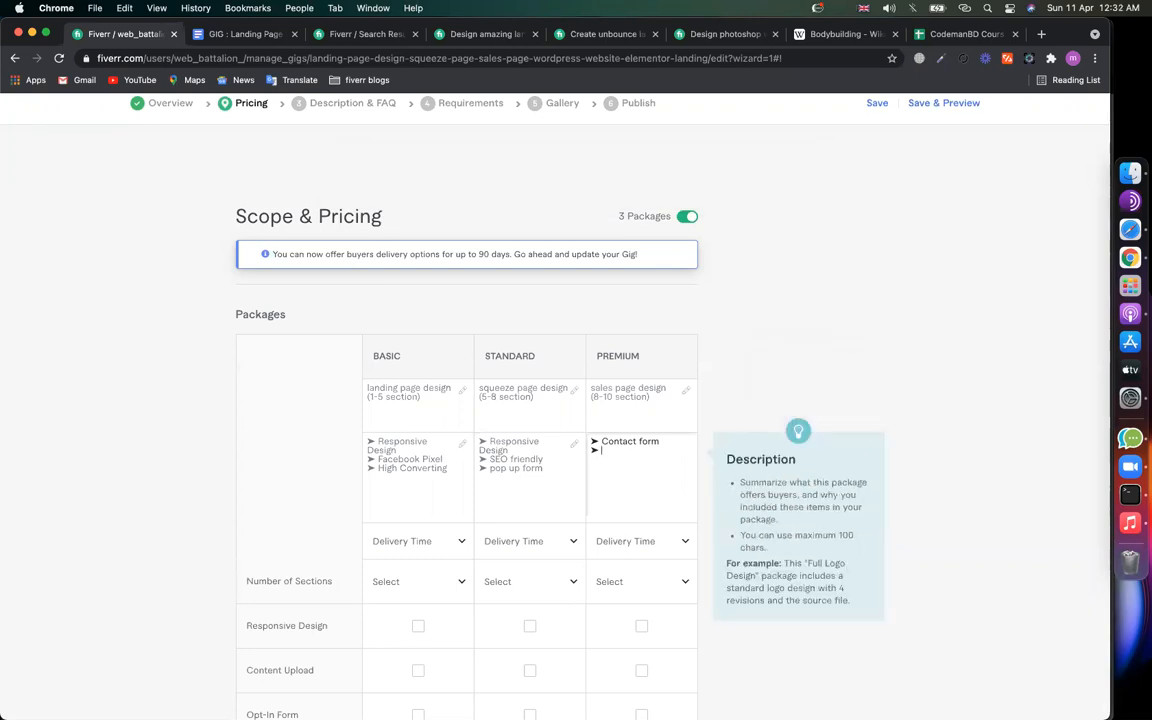
text(Illustratio)
text(speed Up)
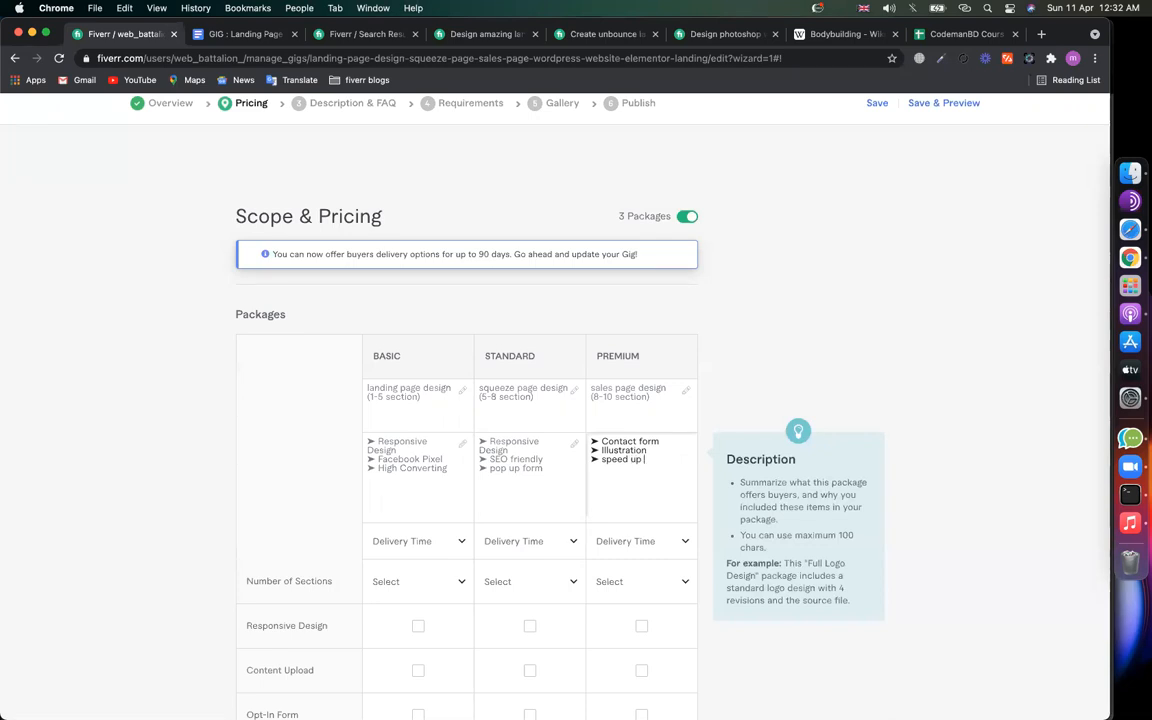
key(Return)
text(➤)
text(Testimonia)
Step: Add an 'Image optimize' ➤ bullet below High Converting in the Basic description
click(436, 445)
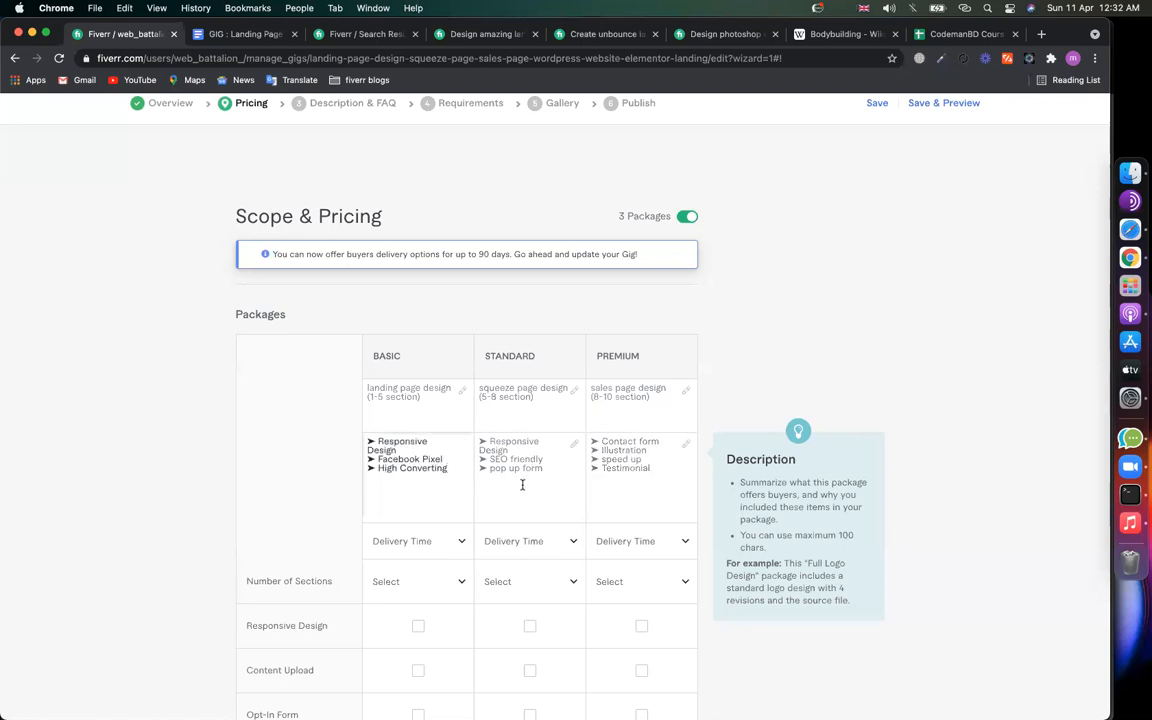
key(Return)
text(➤)
text(Image optimiz)
key(BackSpace)
text(ize)
Step: Add a Booking bullet to Standard and a Payment integration bullet to Premium
click(576, 470)
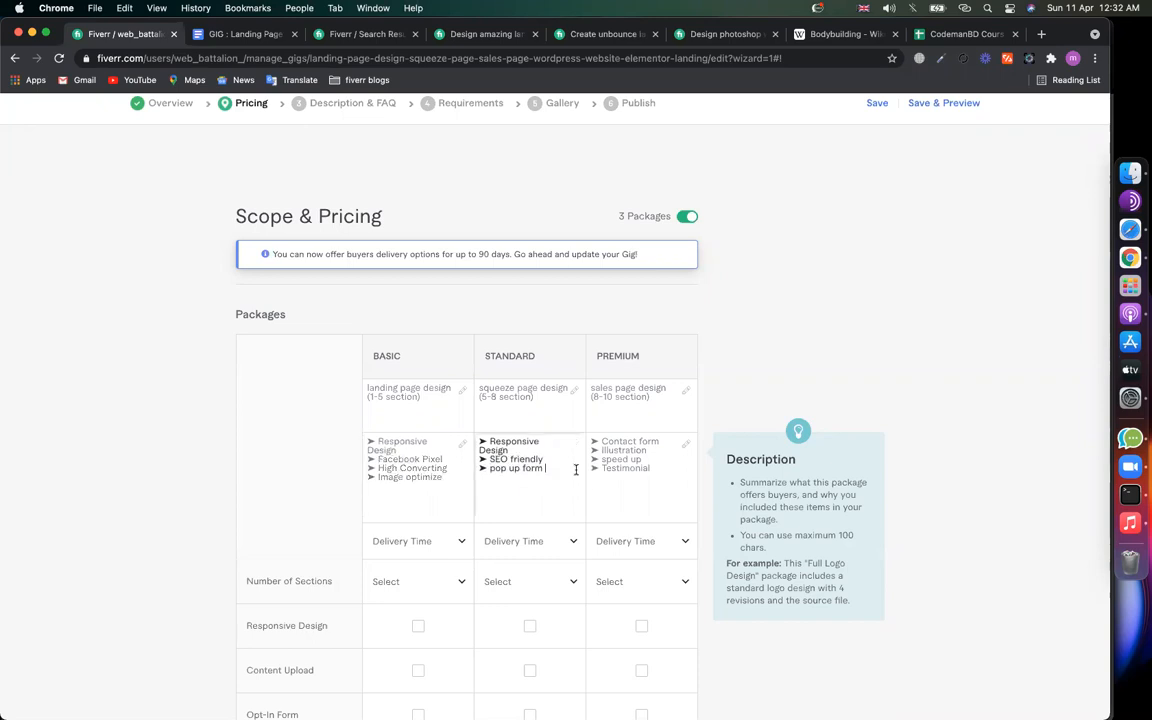
text(➤)
text(Booking)
click(638, 481)
key(Return)
text(➤)
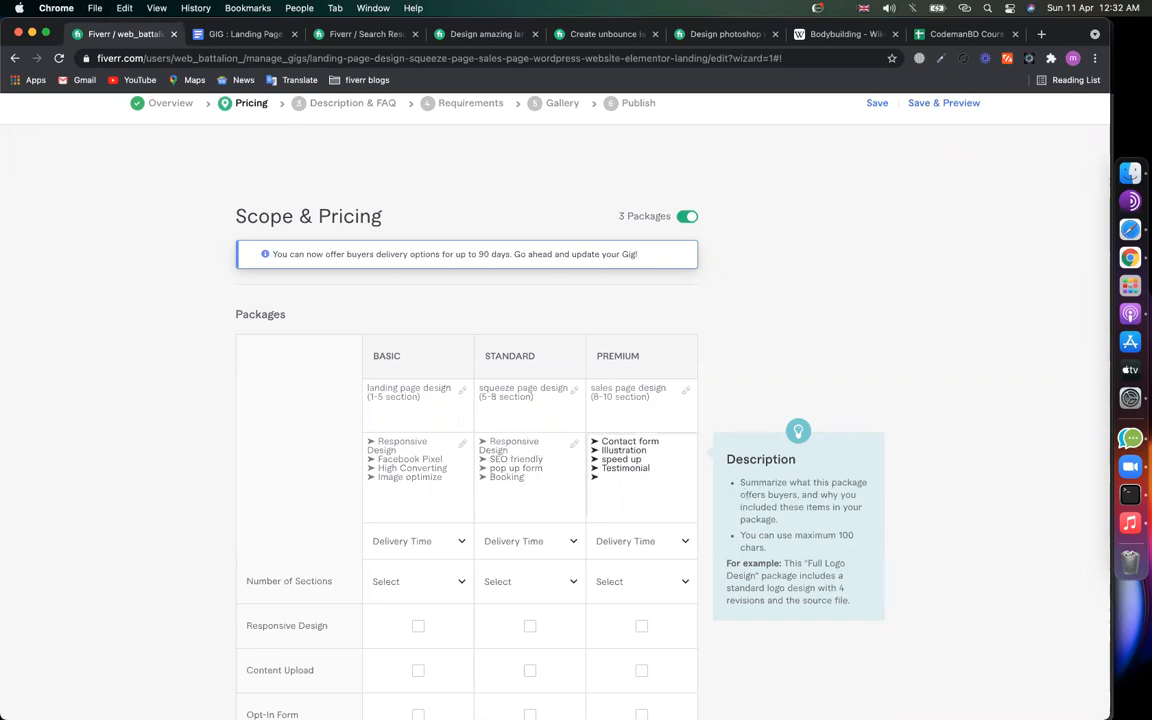
text(Payment integration)
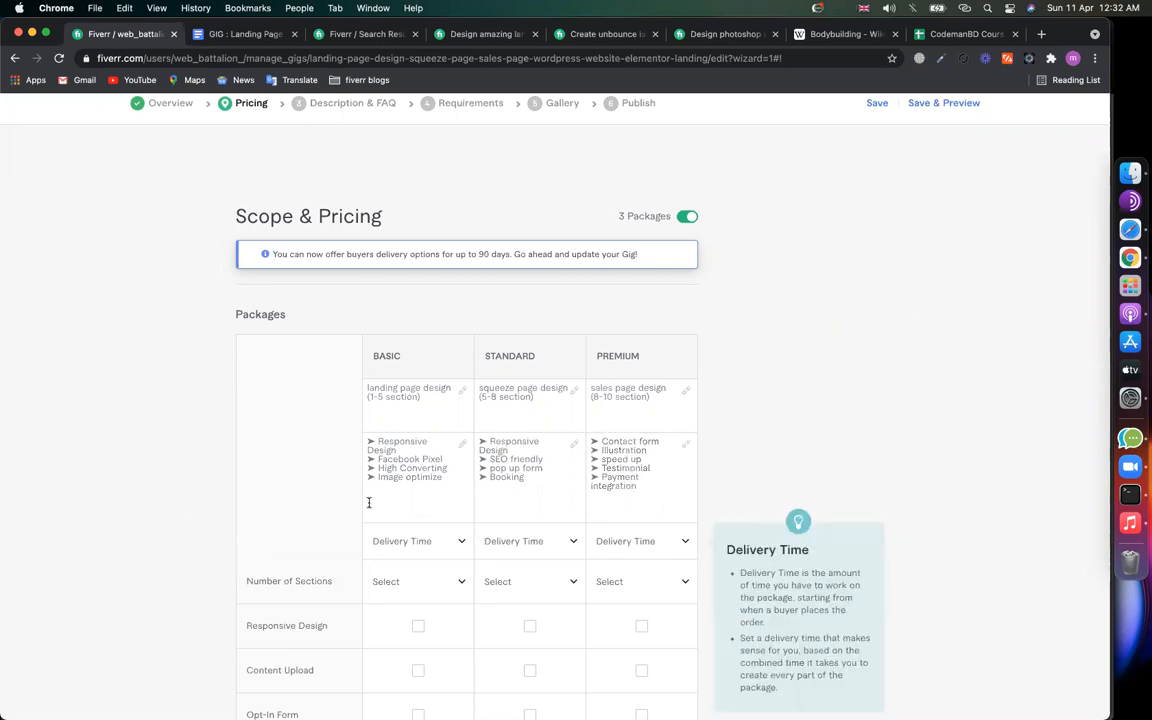
Step: Review the Standard and Premium package descriptions, leaving them unchanged
scroll(265, 565, down, 1)
scroll(265, 566, down, 1)
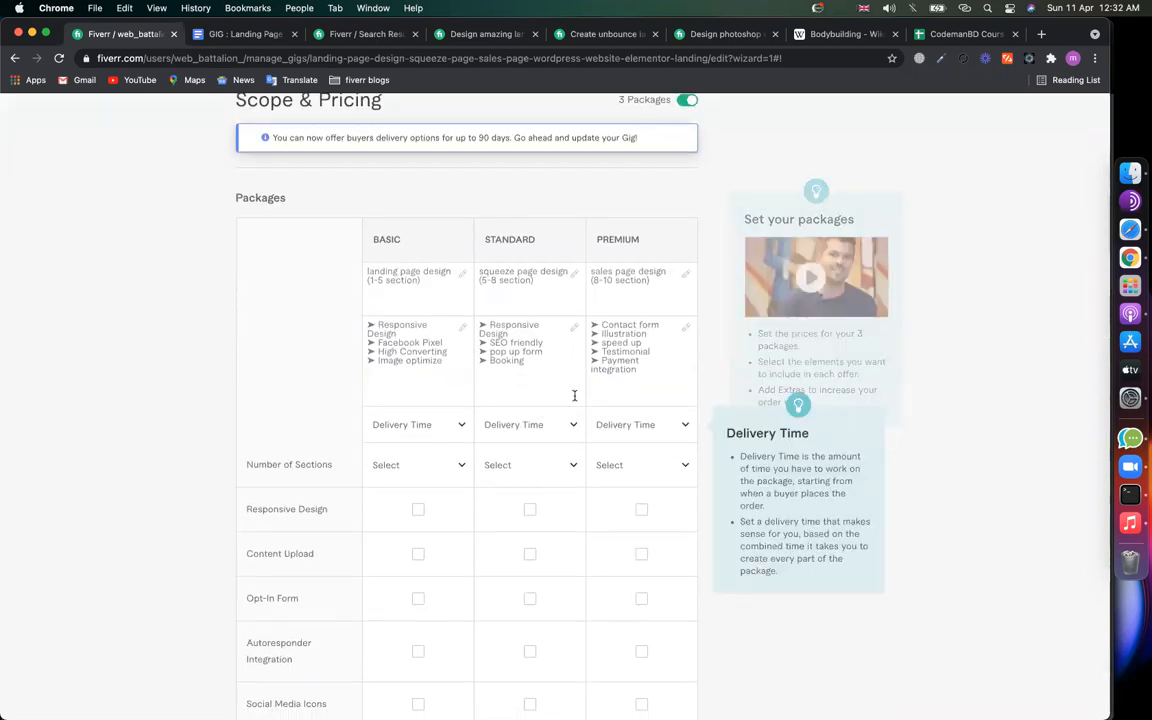
click(547, 351)
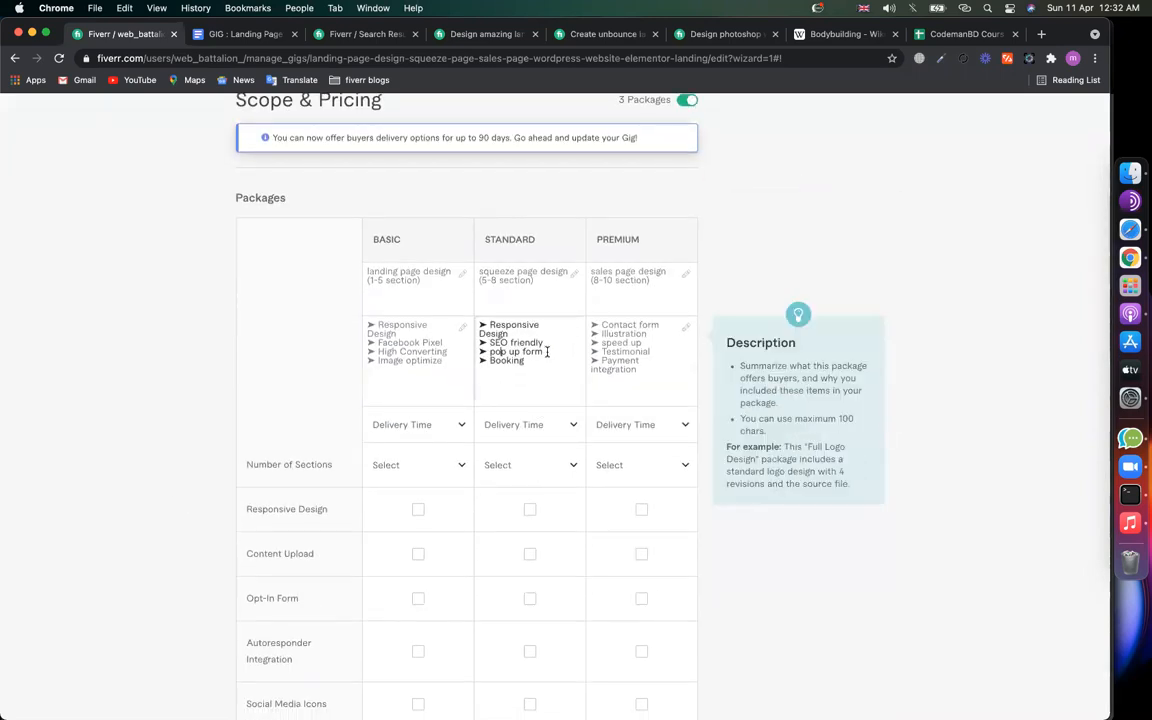
click(661, 327)
double_click(660, 324)
click(159, 393)
Step: Set Basic, Standard and Premium delivery time to 1 day Delivery
click(387, 437)
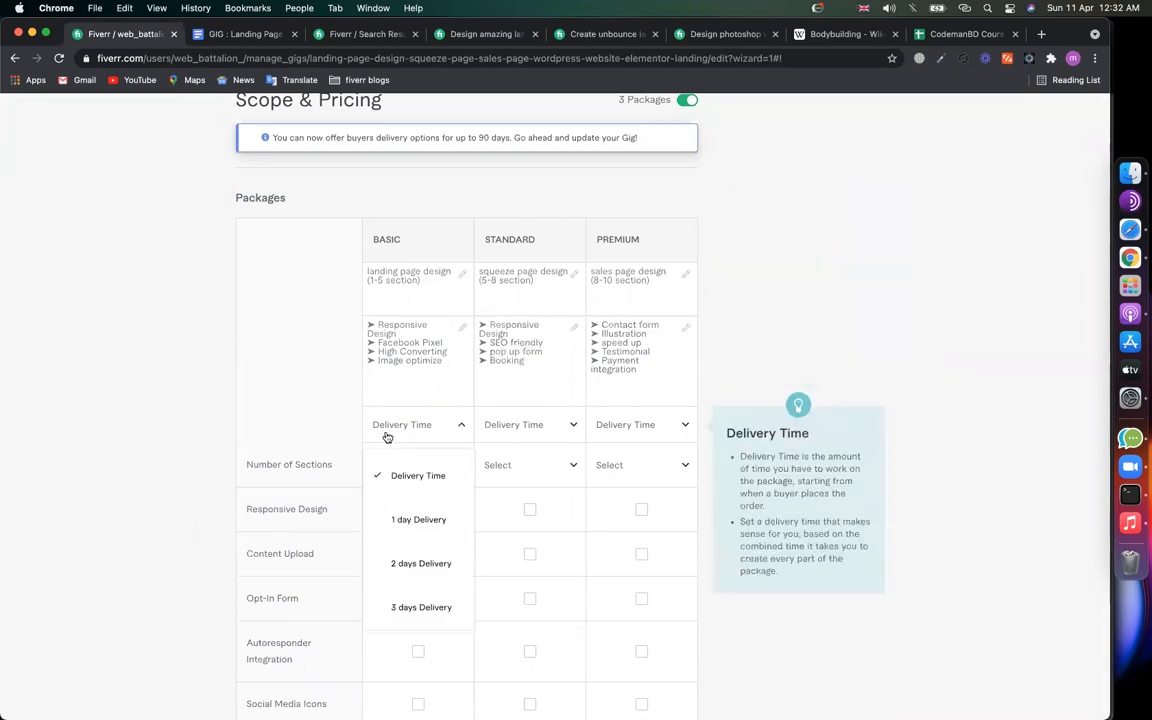
click(385, 520)
click(556, 437)
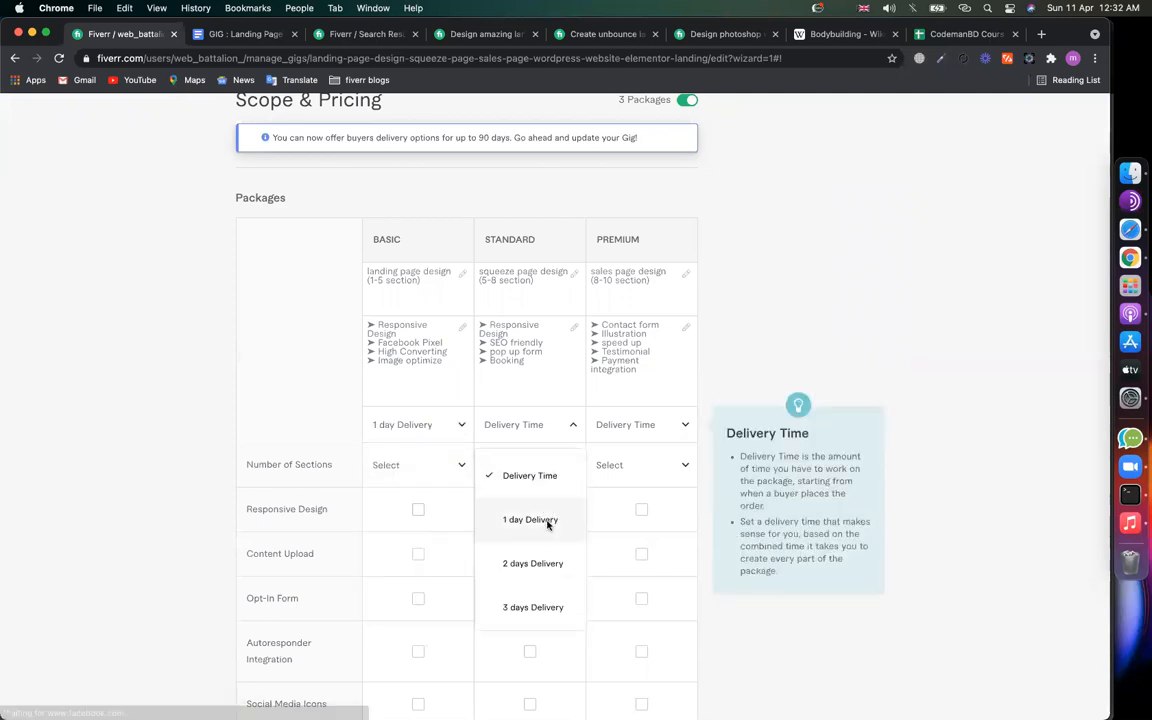
click(545, 520)
click(634, 430)
click(633, 517)
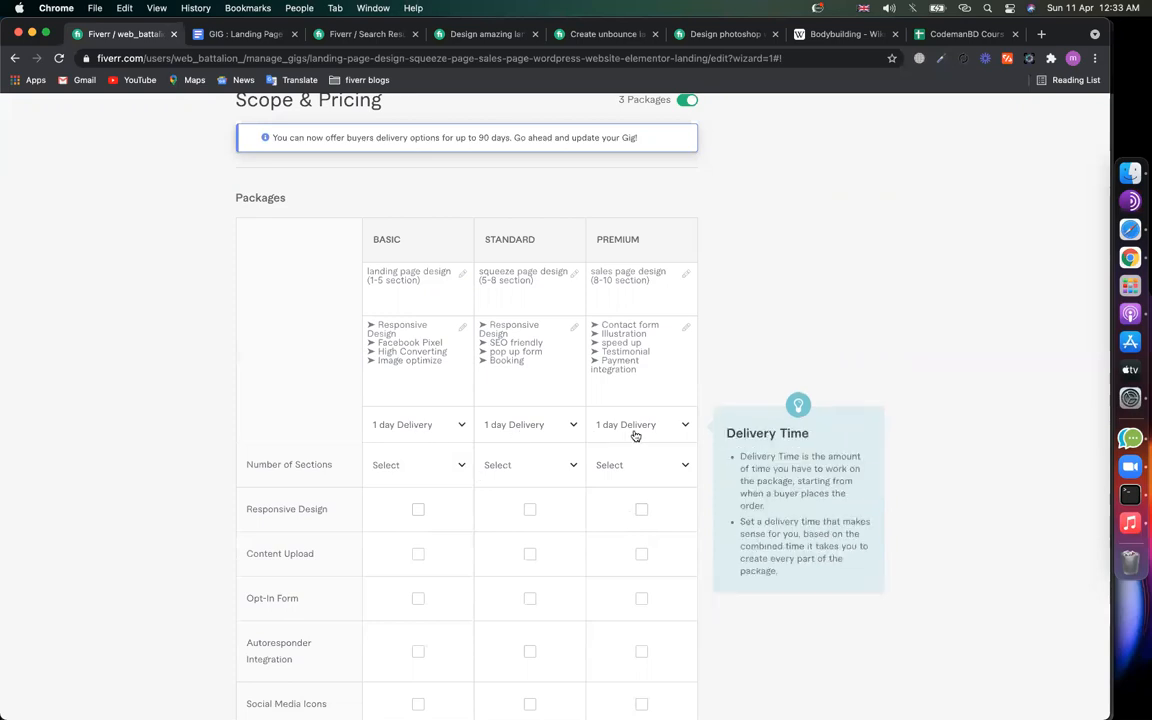
Step: Set Number of Sections to 5 for Basic, 8 for Standard and 10 for Premium
scroll(128, 540, down, 1)
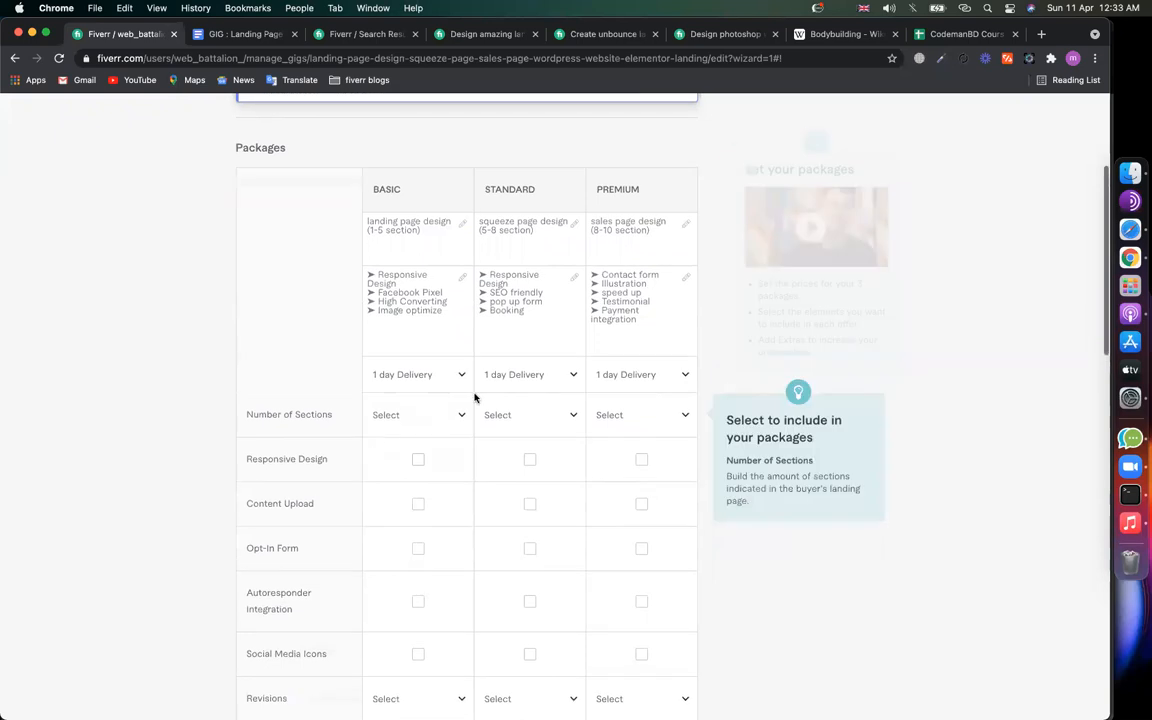
click(416, 415)
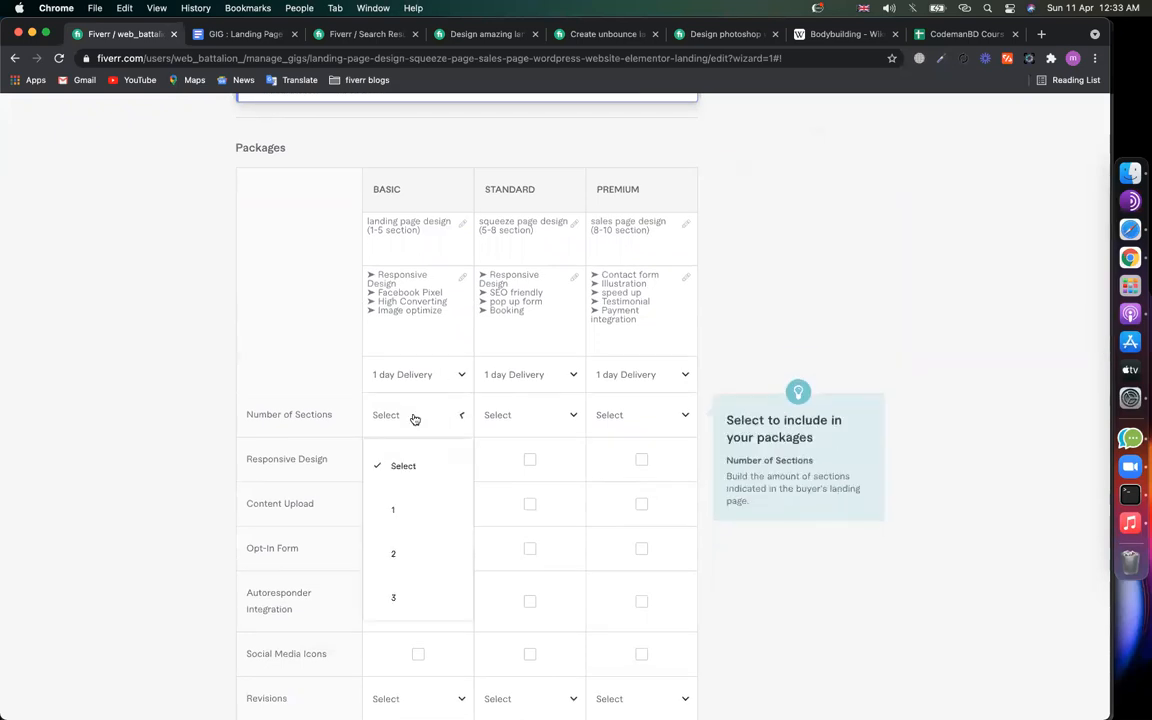
scroll(419, 514, down, 2)
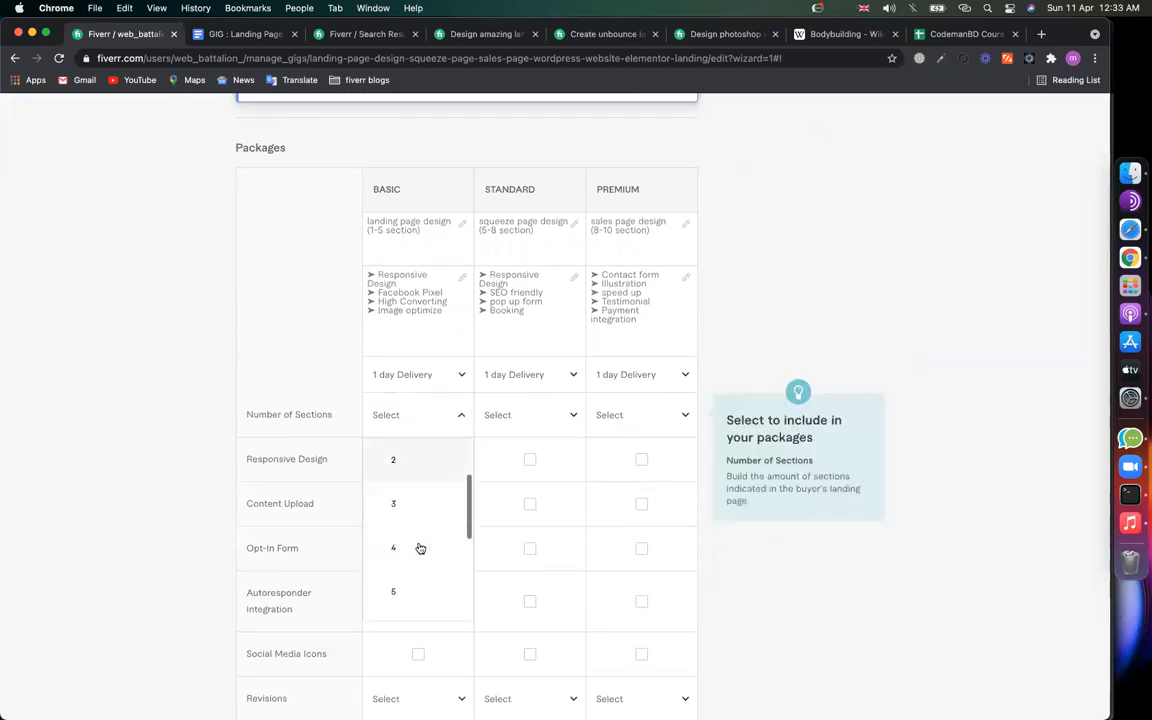
click(417, 591)
click(535, 418)
scroll(540, 530, down, 5)
click(522, 608)
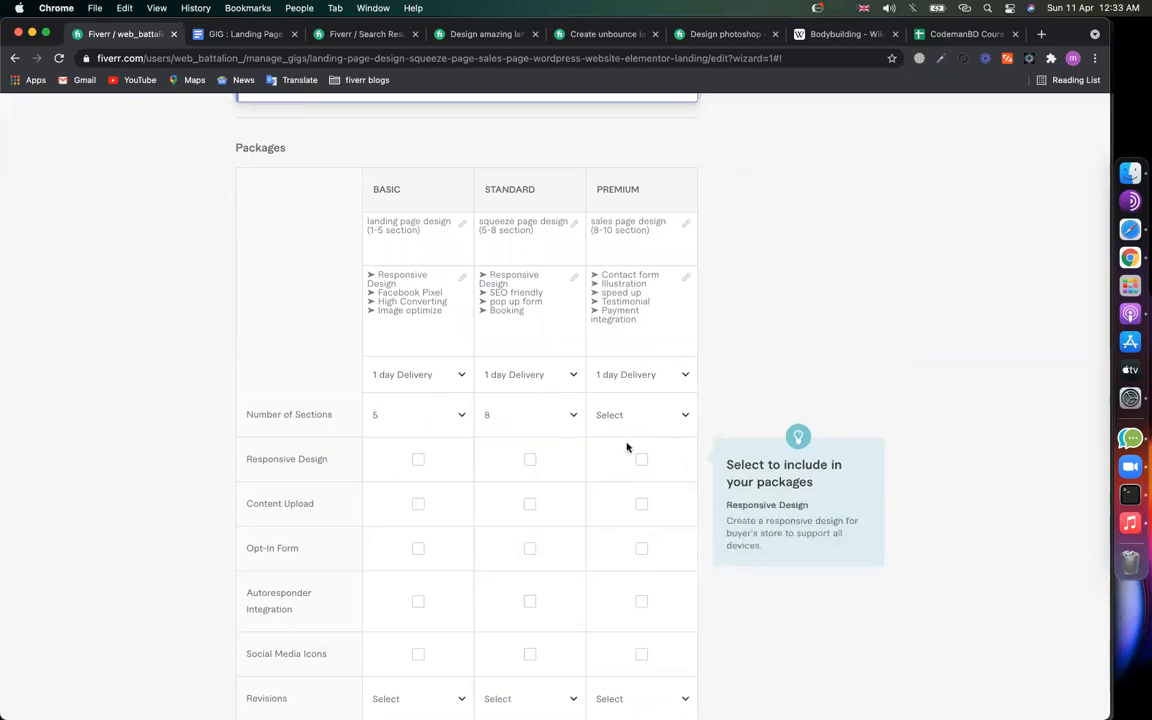
click(622, 414)
scroll(628, 519, down, 5)
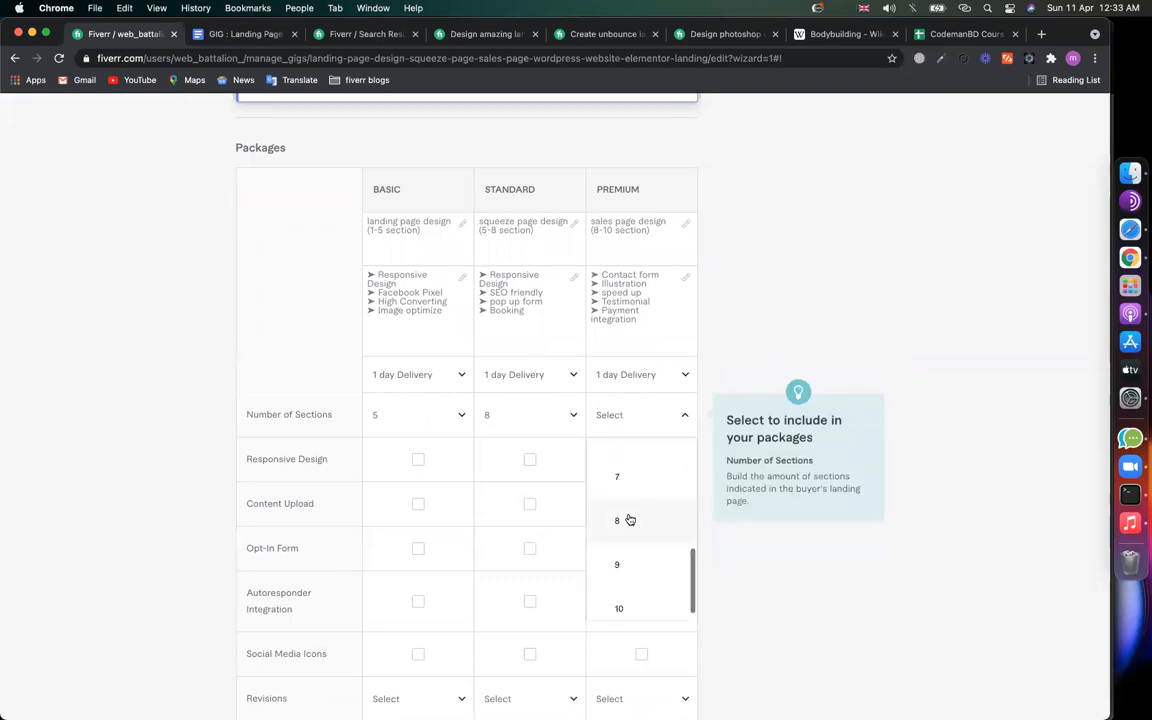
click(621, 605)
scroll(303, 596, down, 2)
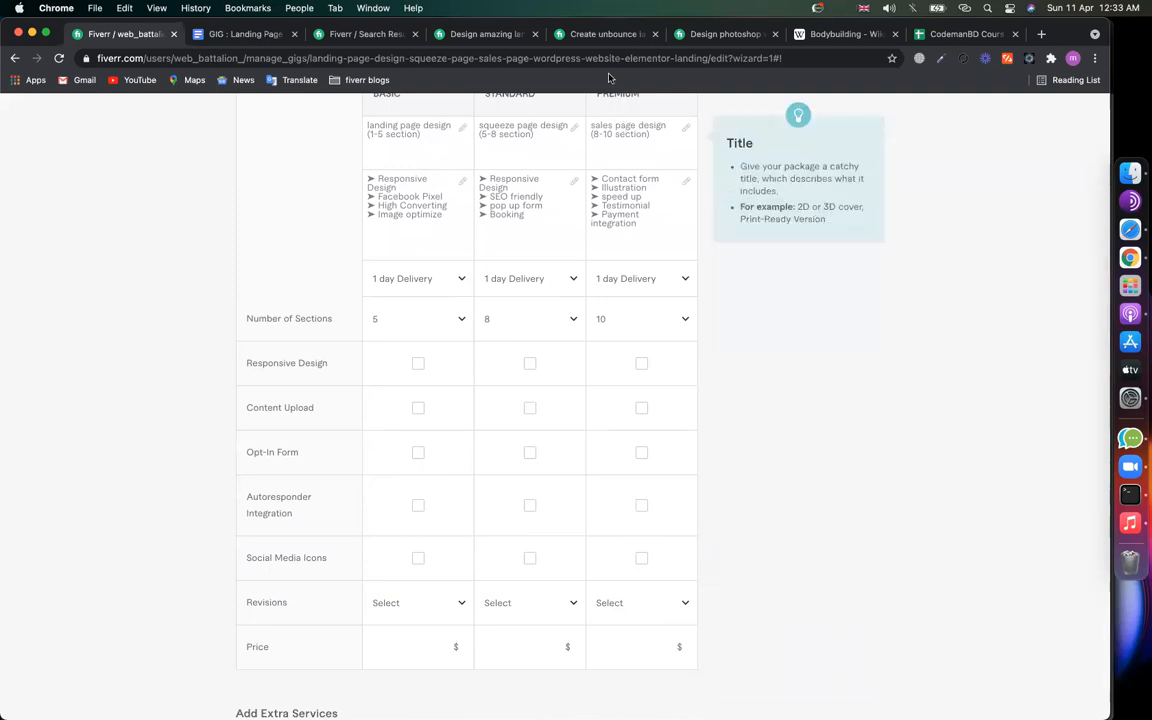
Step: On the competitor's Unbounce gig, compare Autoresponder Integration in the Basic and Standard ($150, 3-day) packages
click(604, 40)
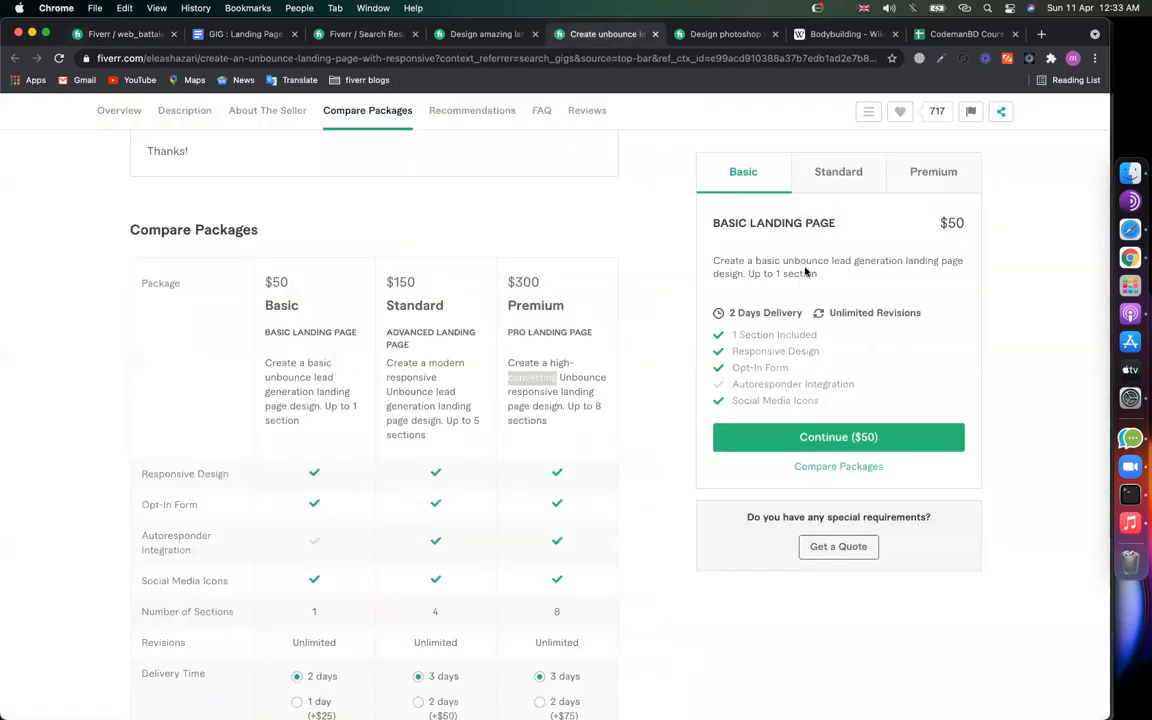
click(750, 181)
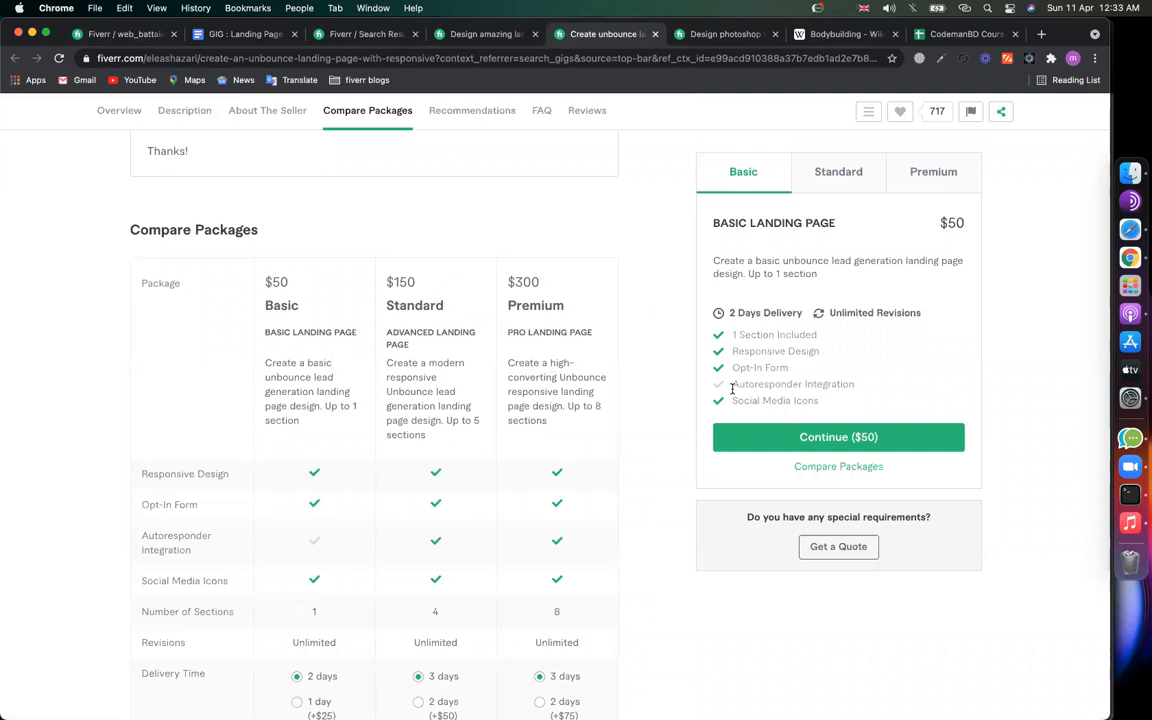
drag(730, 385, 869, 387)
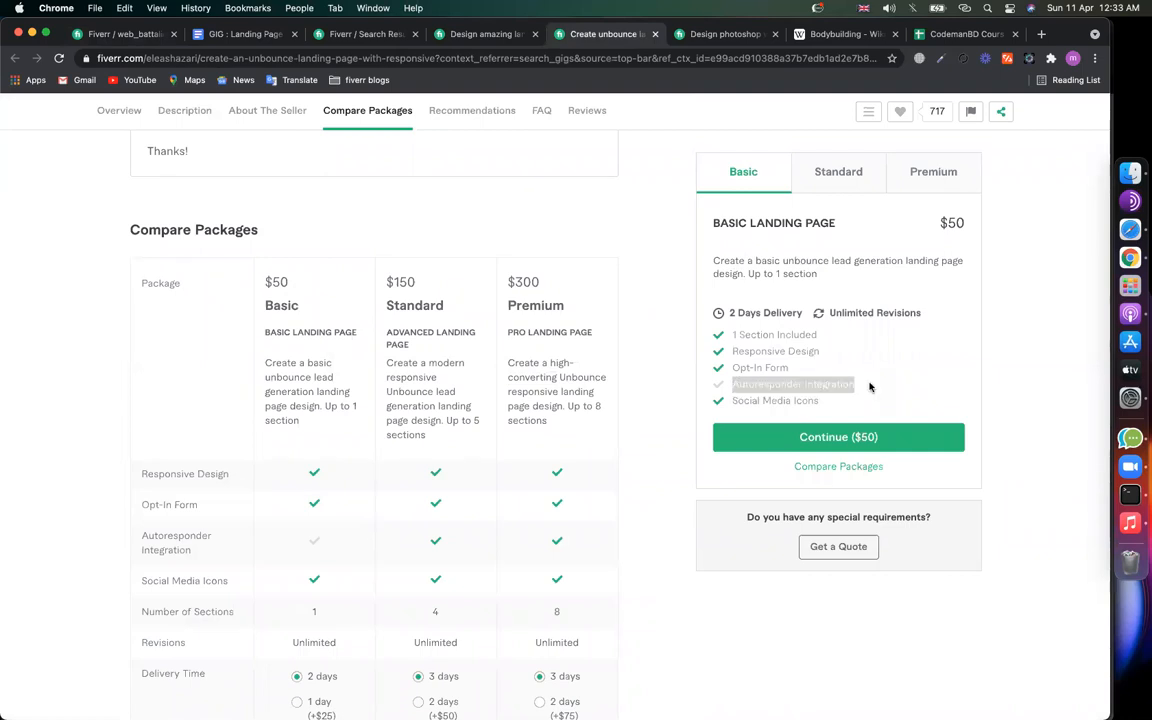
click(838, 172)
drag(731, 385, 860, 386)
click(860, 387)
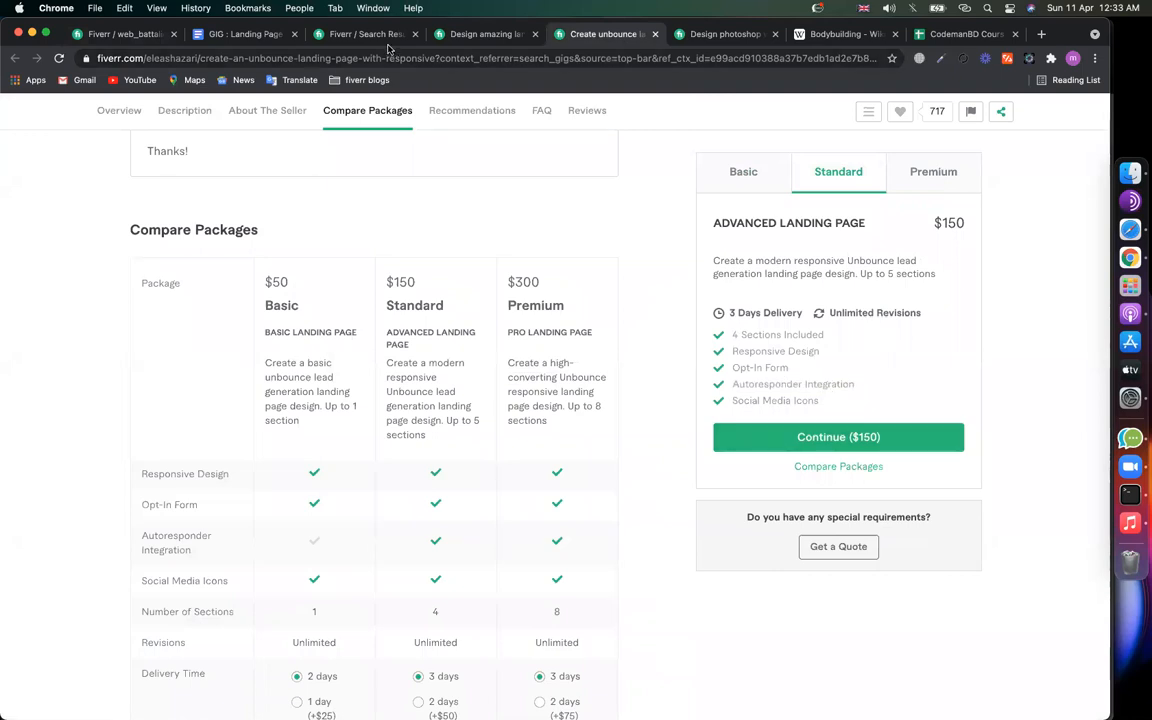
Step: Include Responsive Design, Content Upload, Opt-In Form, Autoresponder Integration and Social Media Icons in all three packages
click(137, 38)
click(418, 363)
click(530, 363)
click(641, 363)
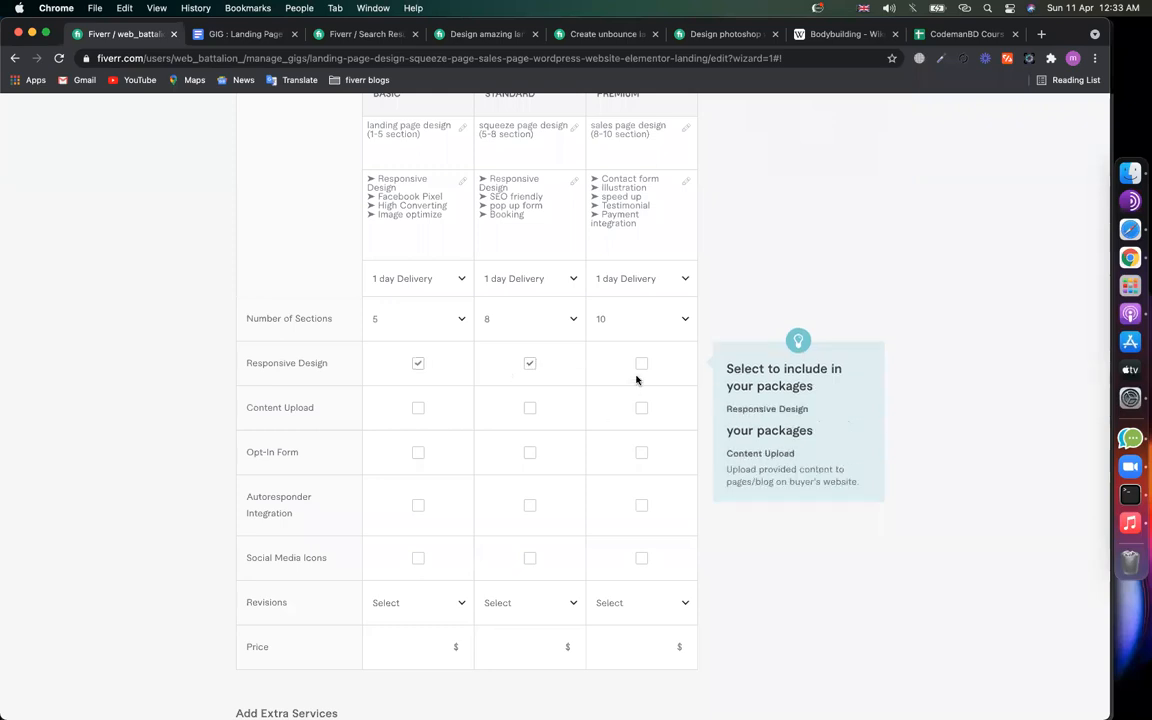
click(641, 408)
click(530, 408)
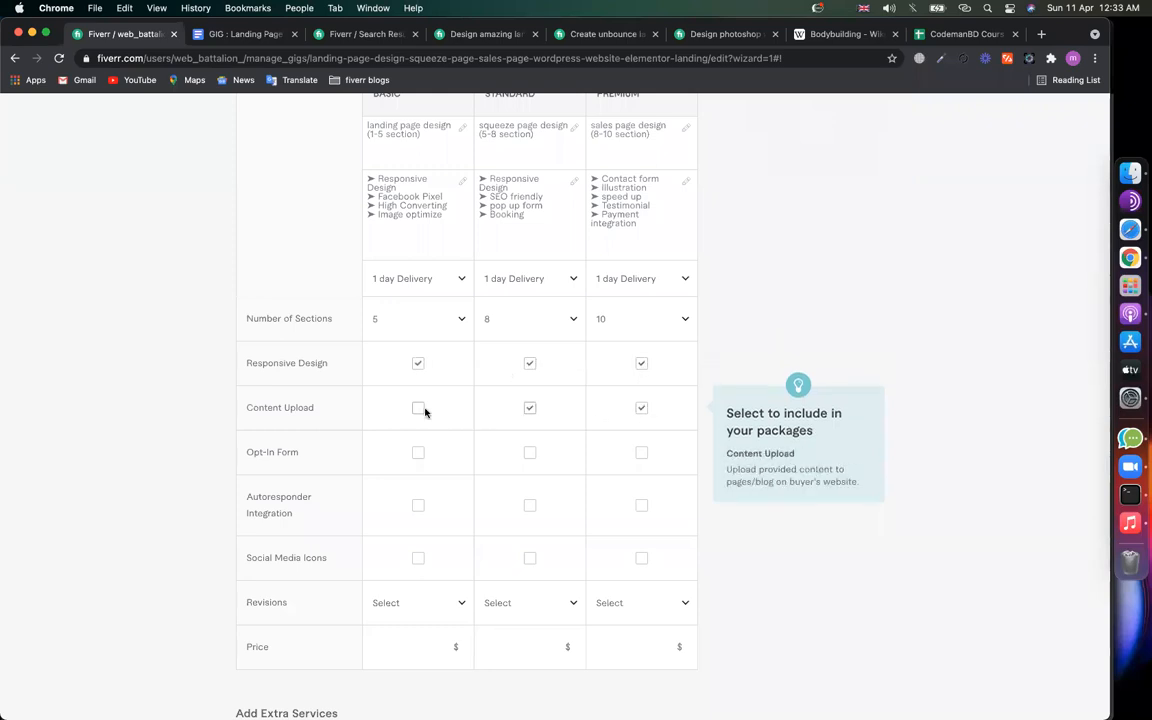
click(418, 408)
click(418, 452)
click(530, 452)
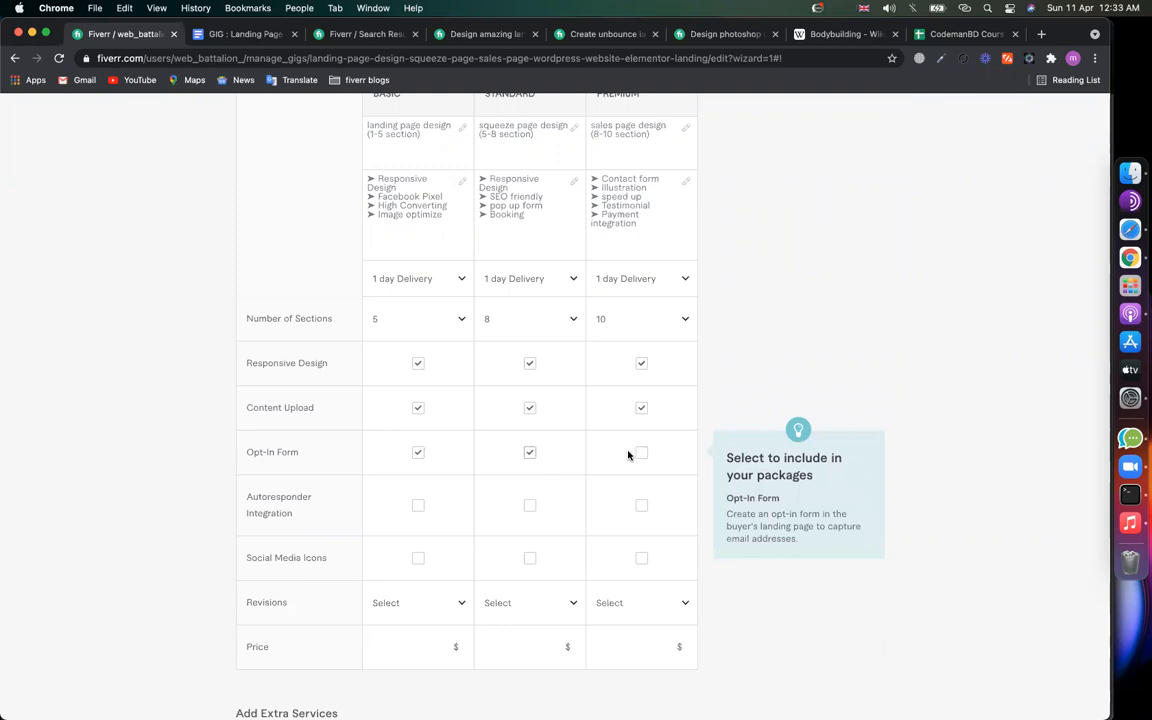
click(641, 452)
click(641, 505)
click(530, 505)
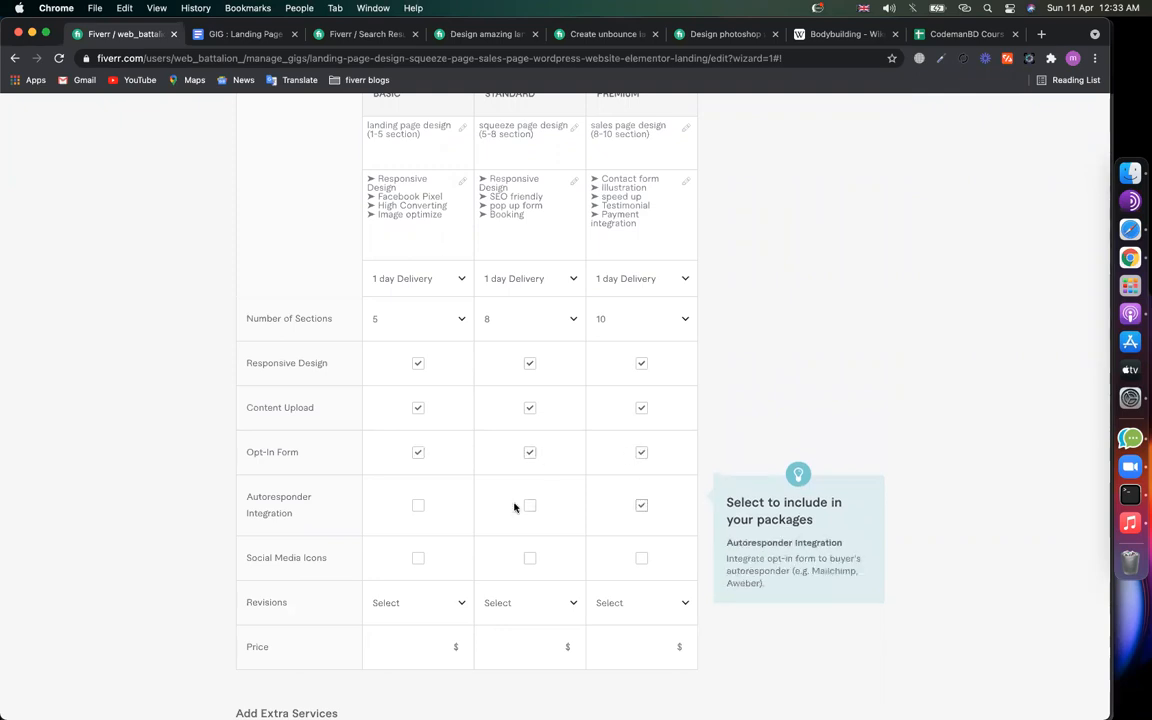
click(419, 507)
click(419, 558)
click(530, 558)
click(643, 558)
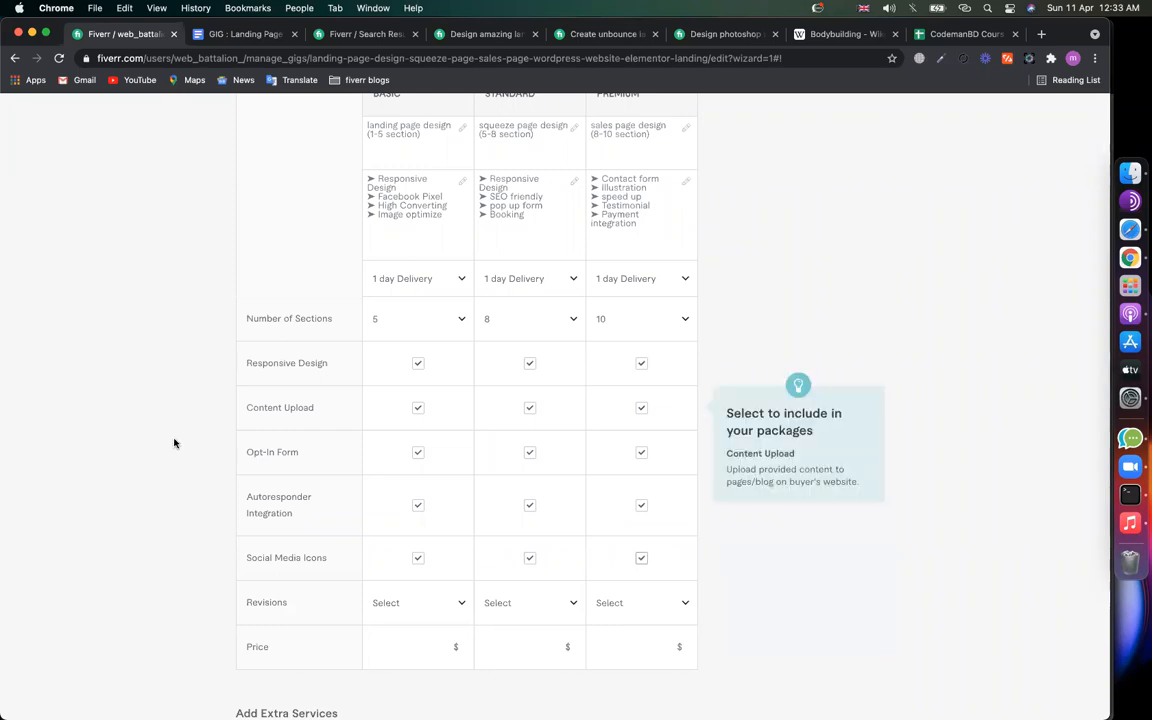
Step: Price the packages at $10 Basic, $25 Standard and $45 Premium, then return to the competitor's gig
scroll(166, 489, down, 1)
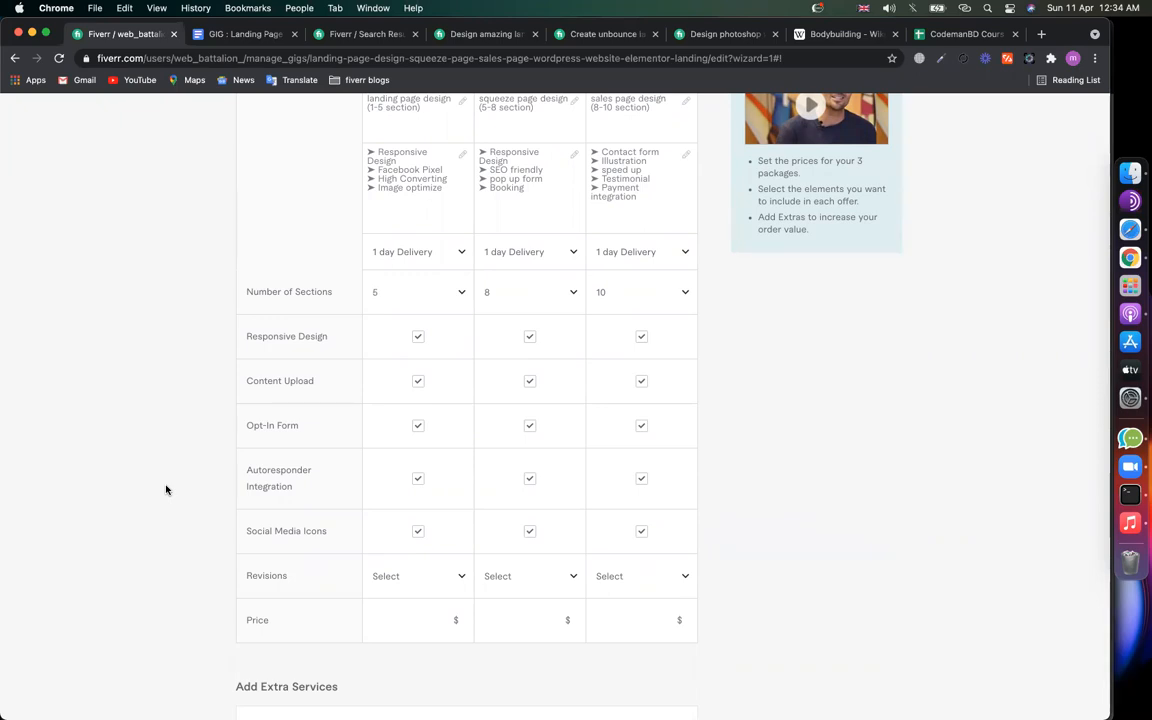
scroll(159, 386, up, 5)
scroll(407, 277, down, 2)
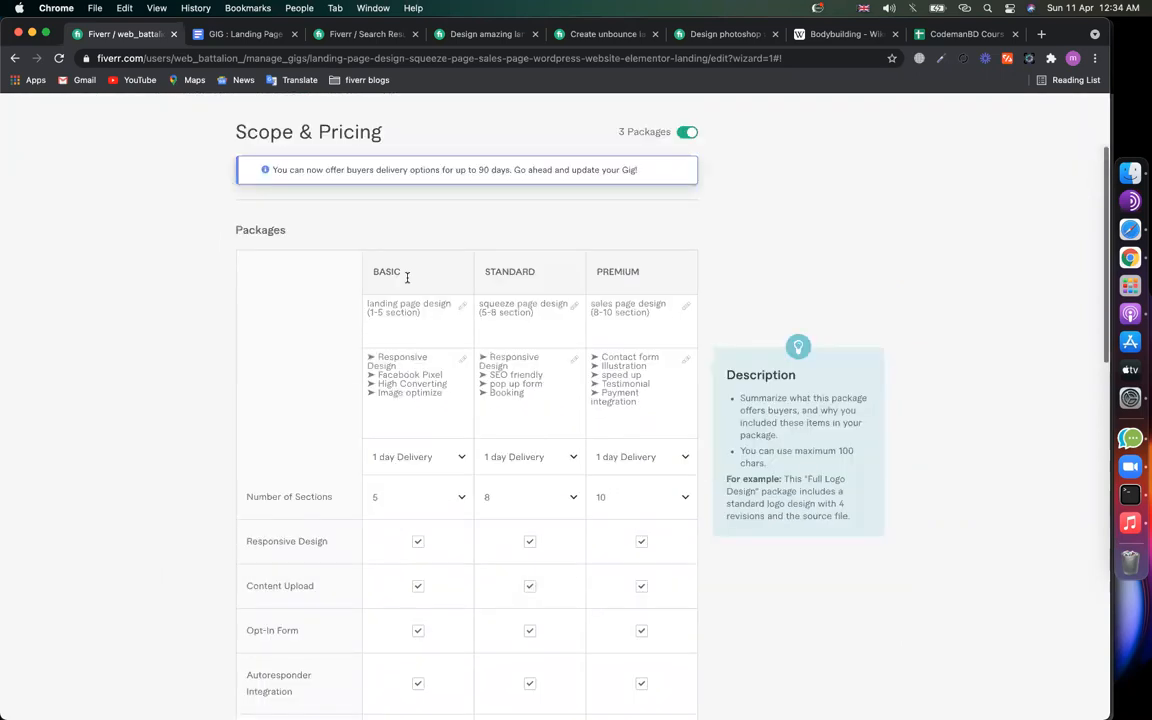
scroll(407, 277, down, 2)
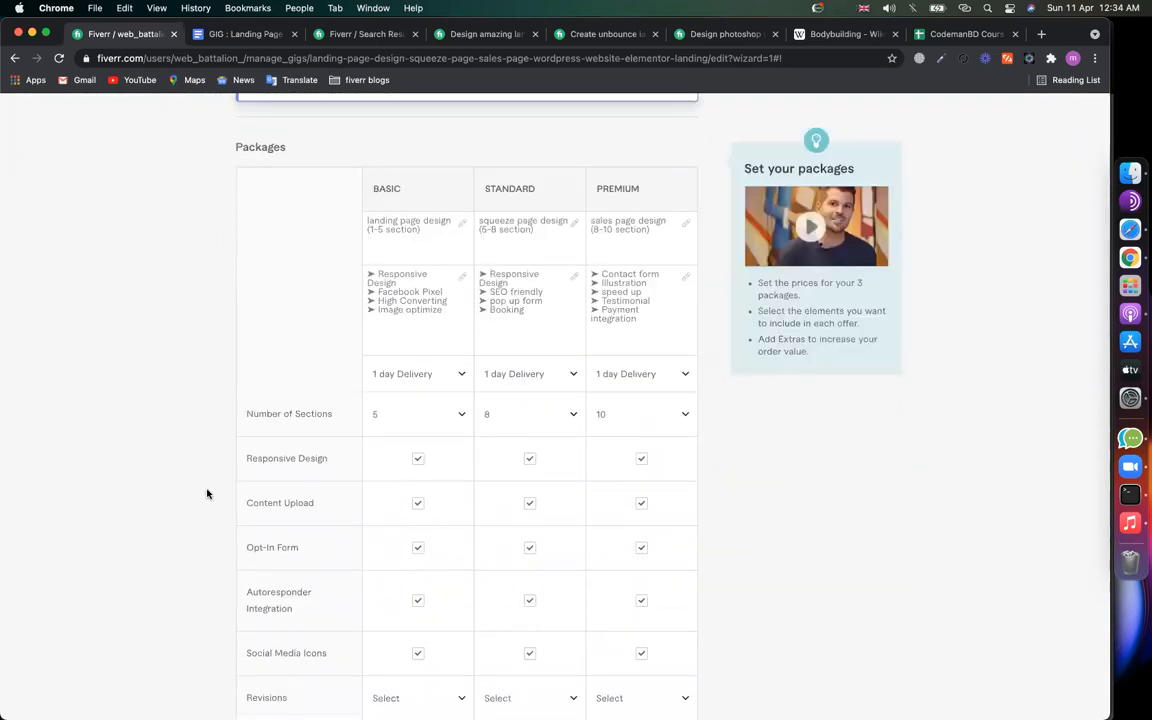
scroll(207, 493, down, 5)
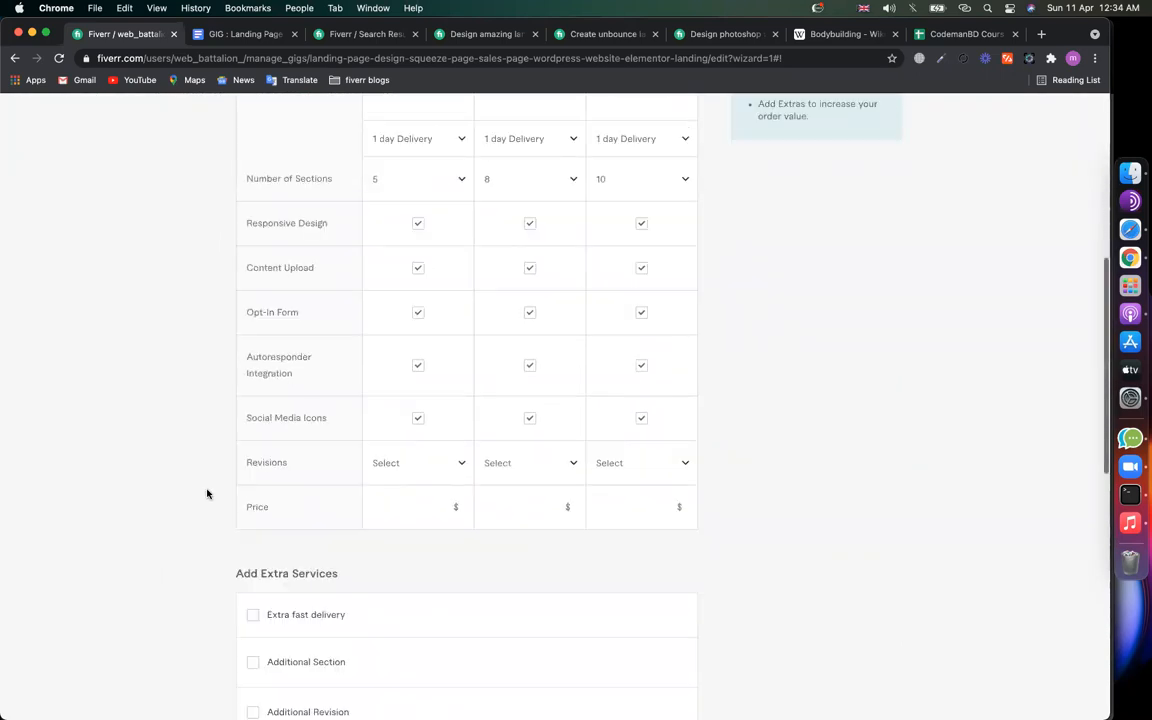
click(401, 512)
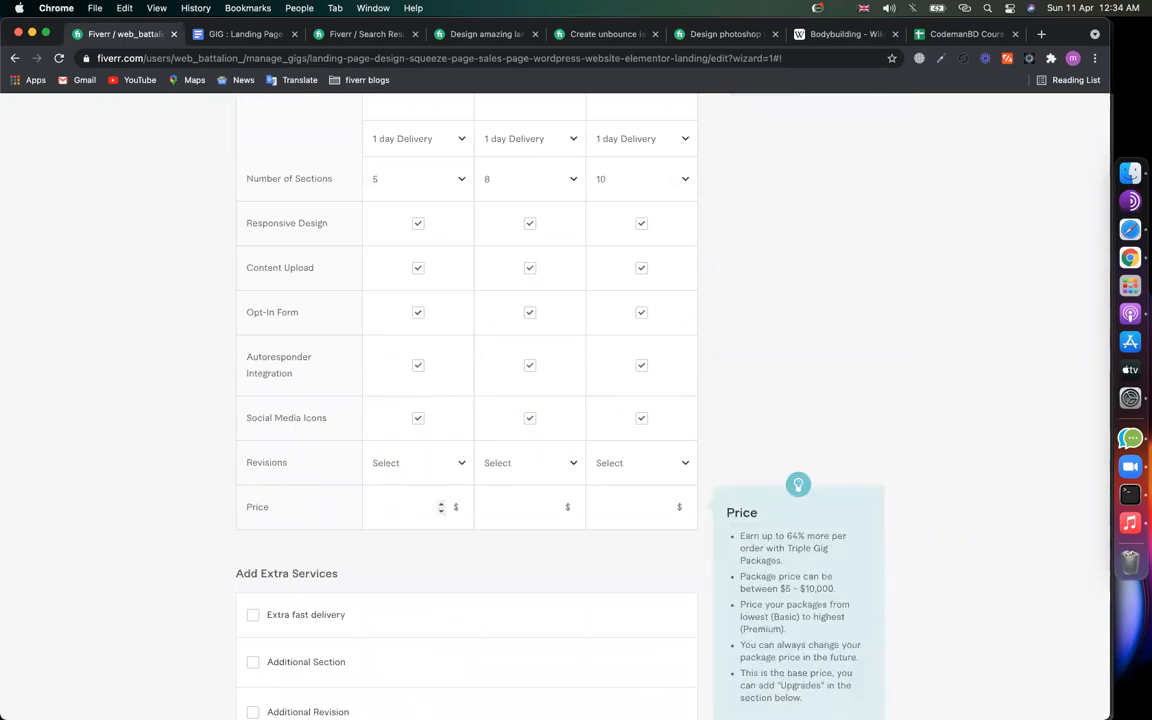
click(546, 496)
text(25)
click(613, 494)
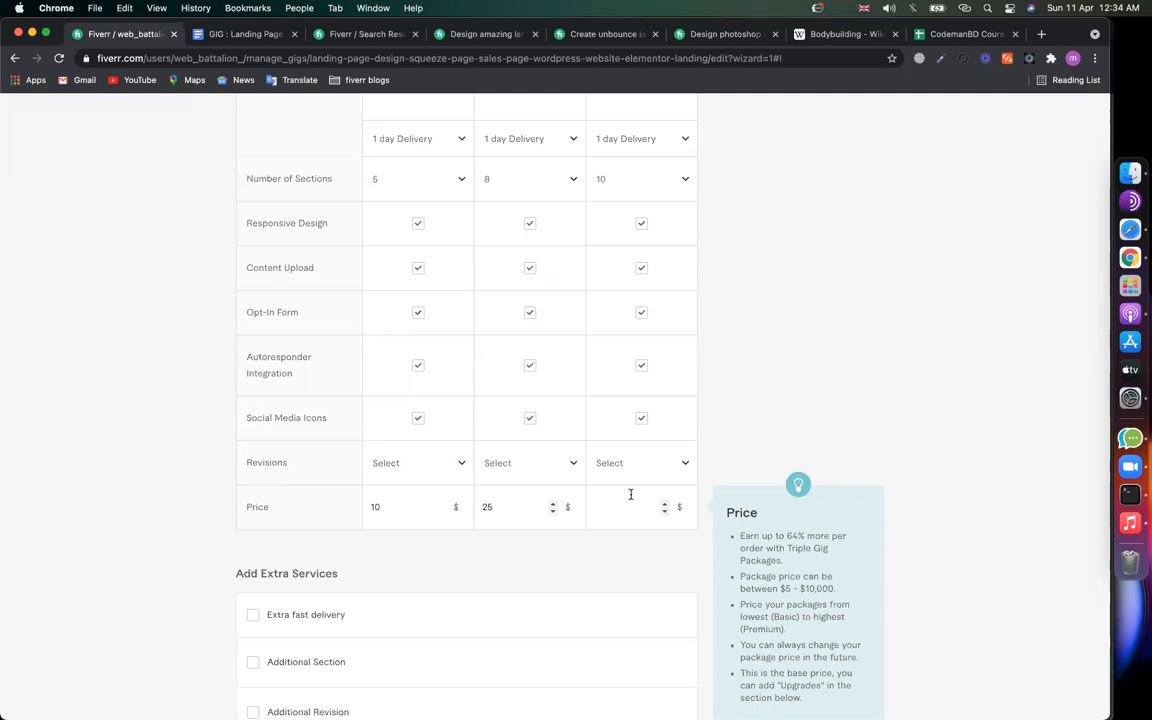
text(5)
key(BackSpace)
key(BackSpace)
text(45)
drag(606, 504, 590, 506)
click(175, 440)
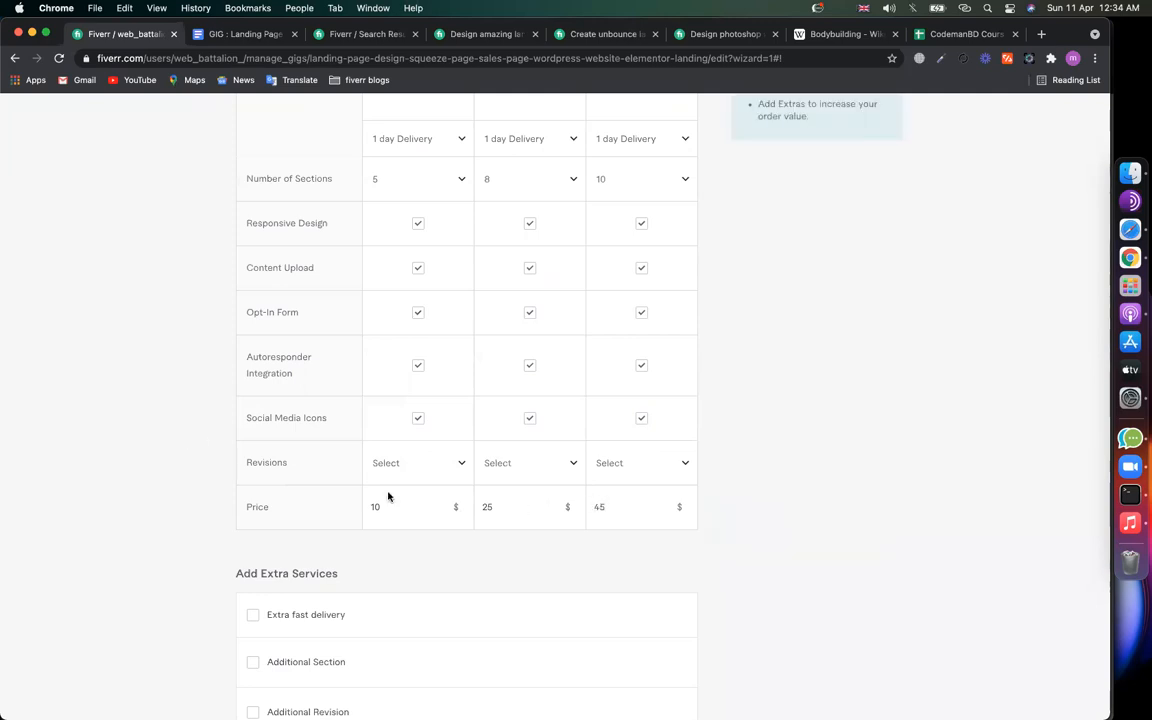
drag(620, 509, 593, 508)
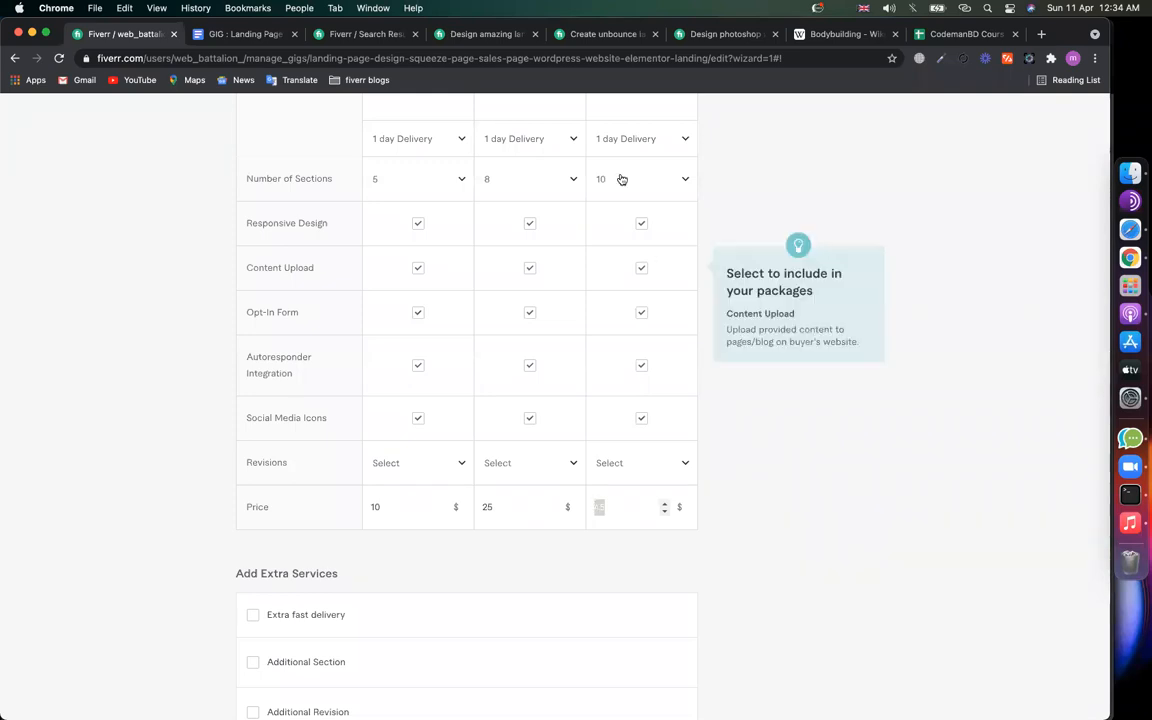
click(605, 34)
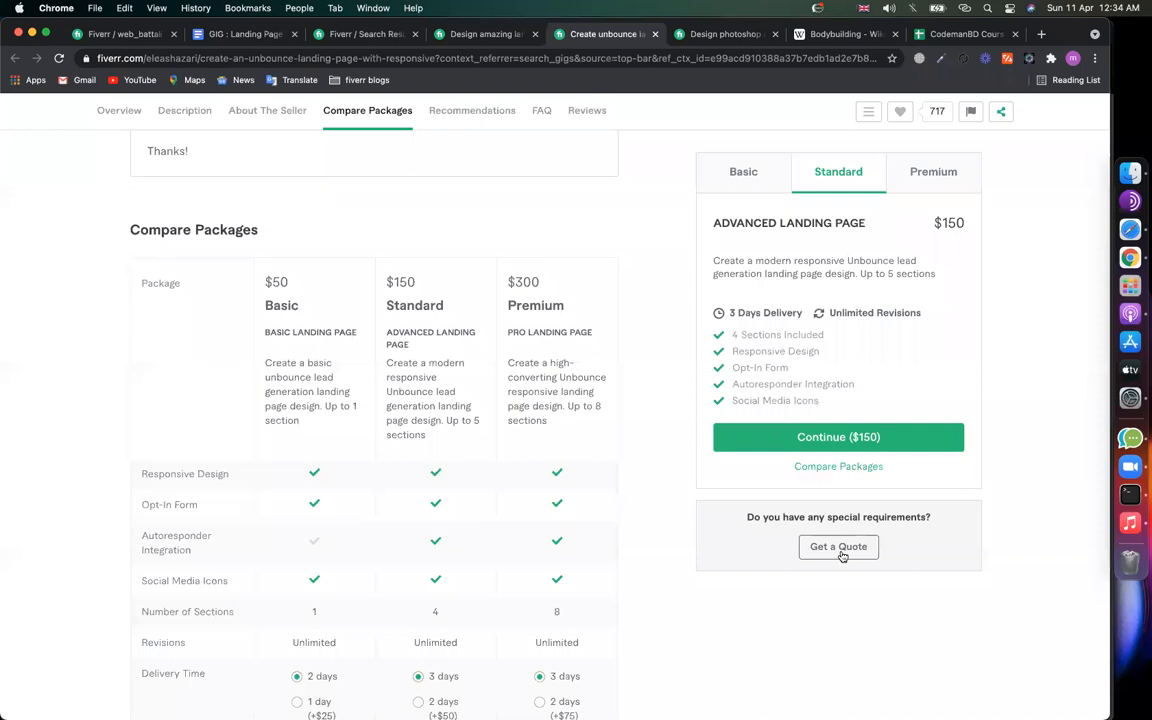
Step: Look over the other competitor's landing page gig, then check your Basic price of 10
click(452, 36)
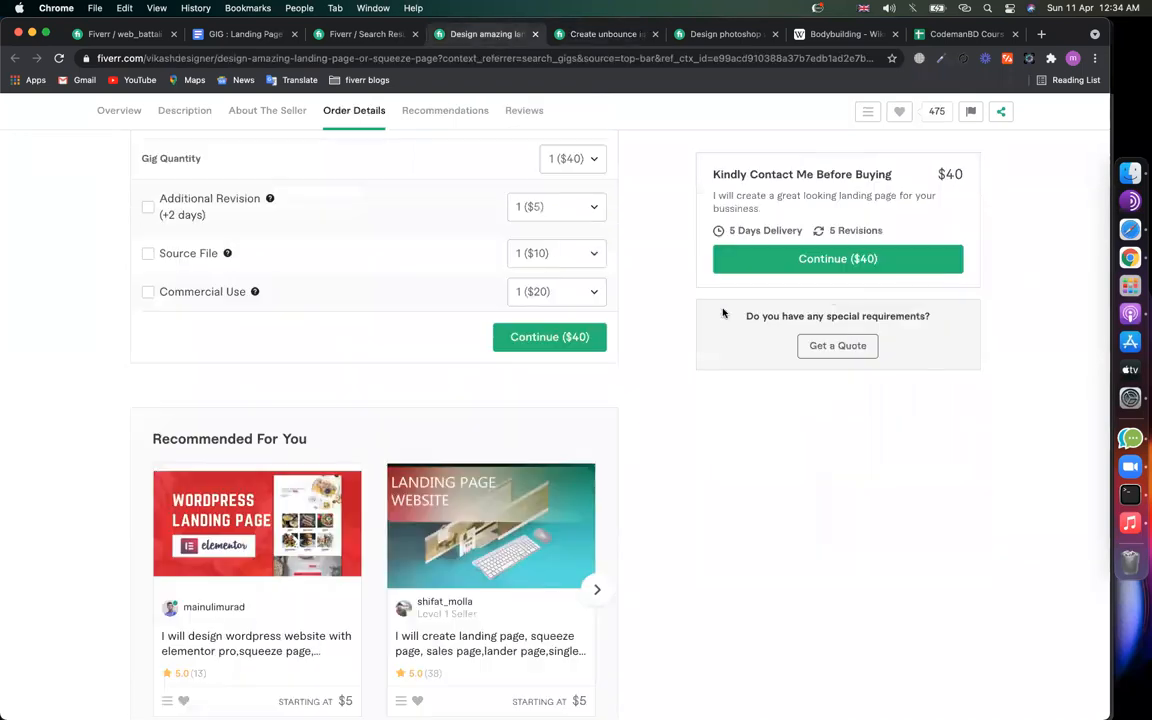
click(846, 360)
scroll(745, 436, up, 10)
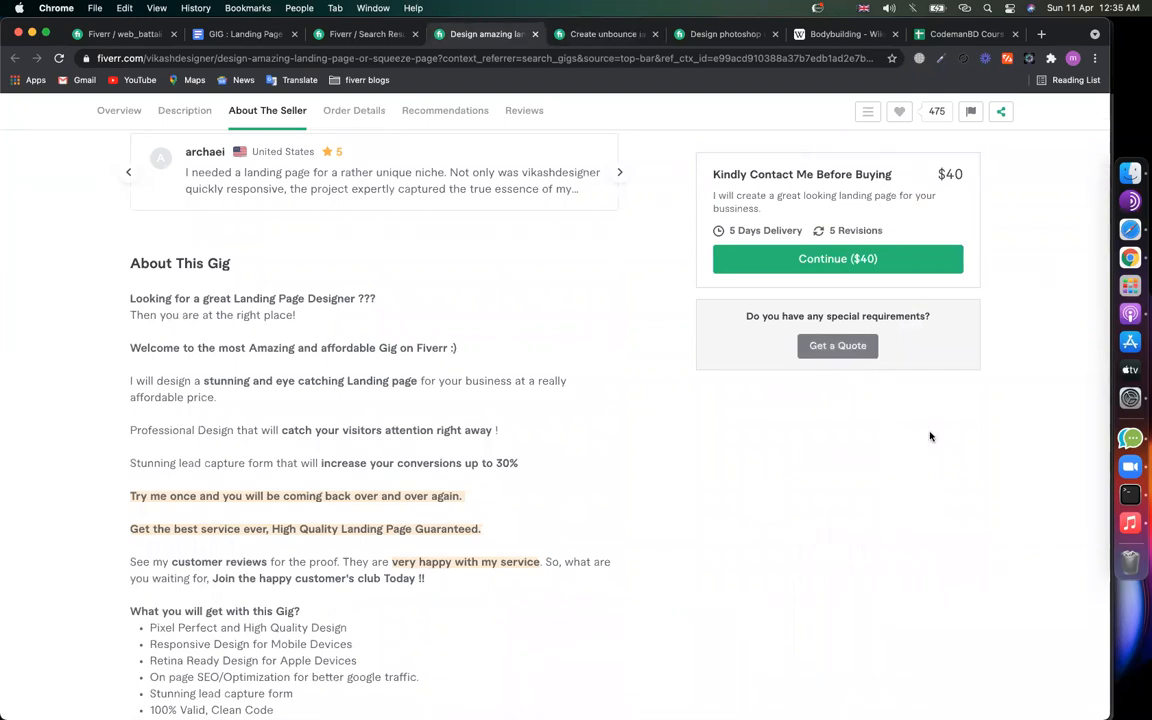
click(130, 34)
click(401, 509)
drag(402, 512, 363, 511)
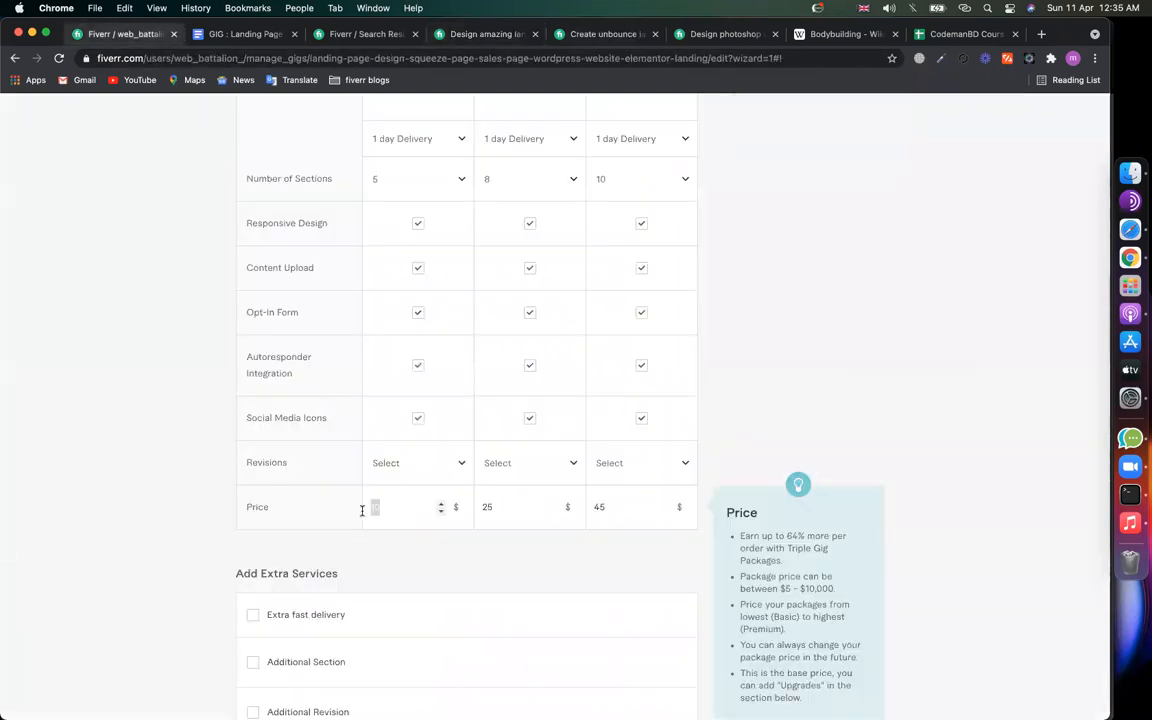
Step: Glance at both competitor gigs again and come back to your gig's pricing table
click(609, 34)
scroll(676, 324, up, 5)
scroll(676, 324, up, 10)
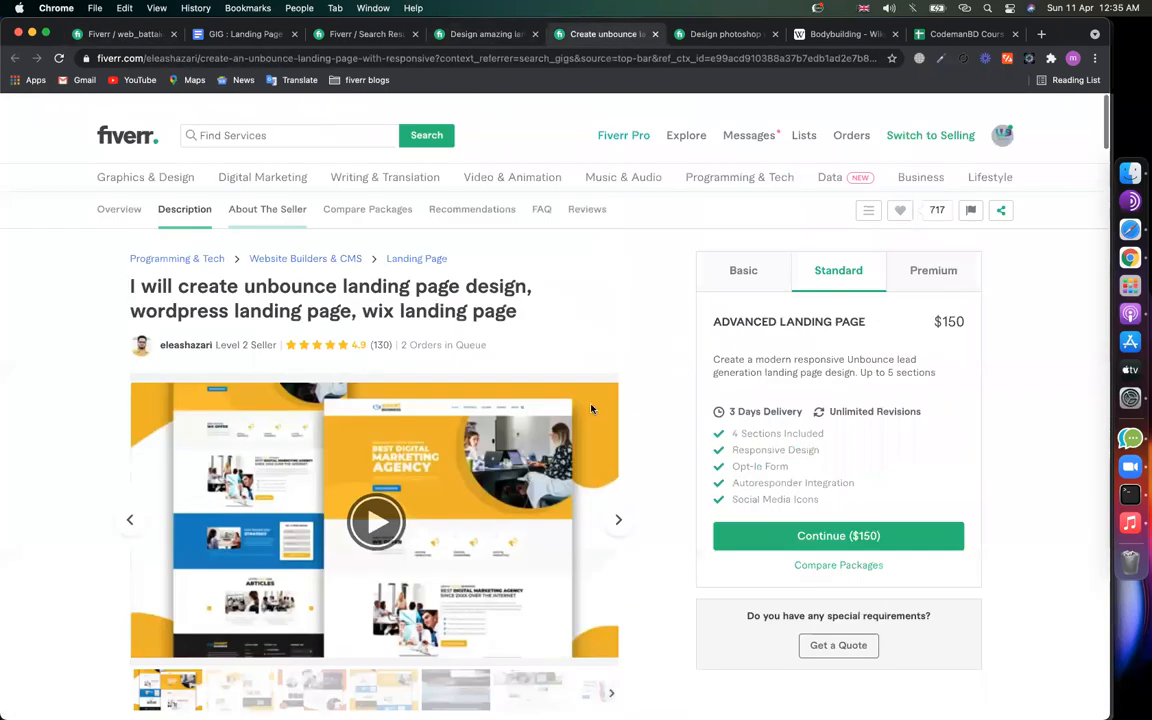
scroll(591, 408, down, 15)
click(462, 34)
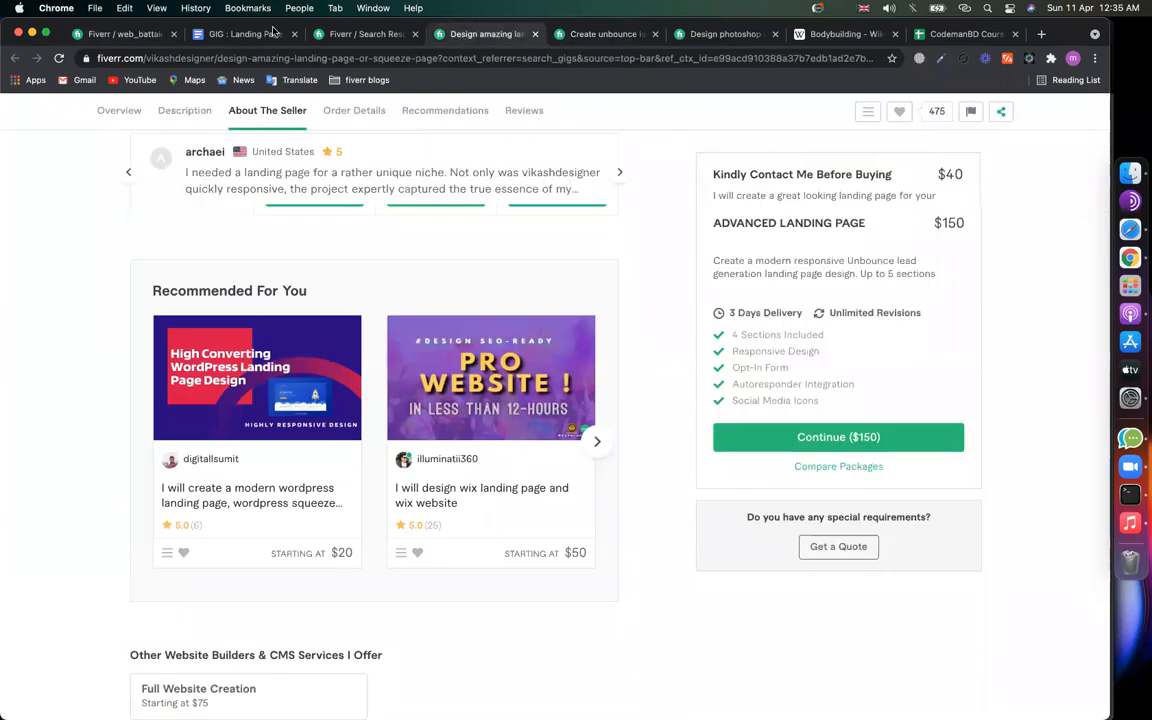
click(143, 36)
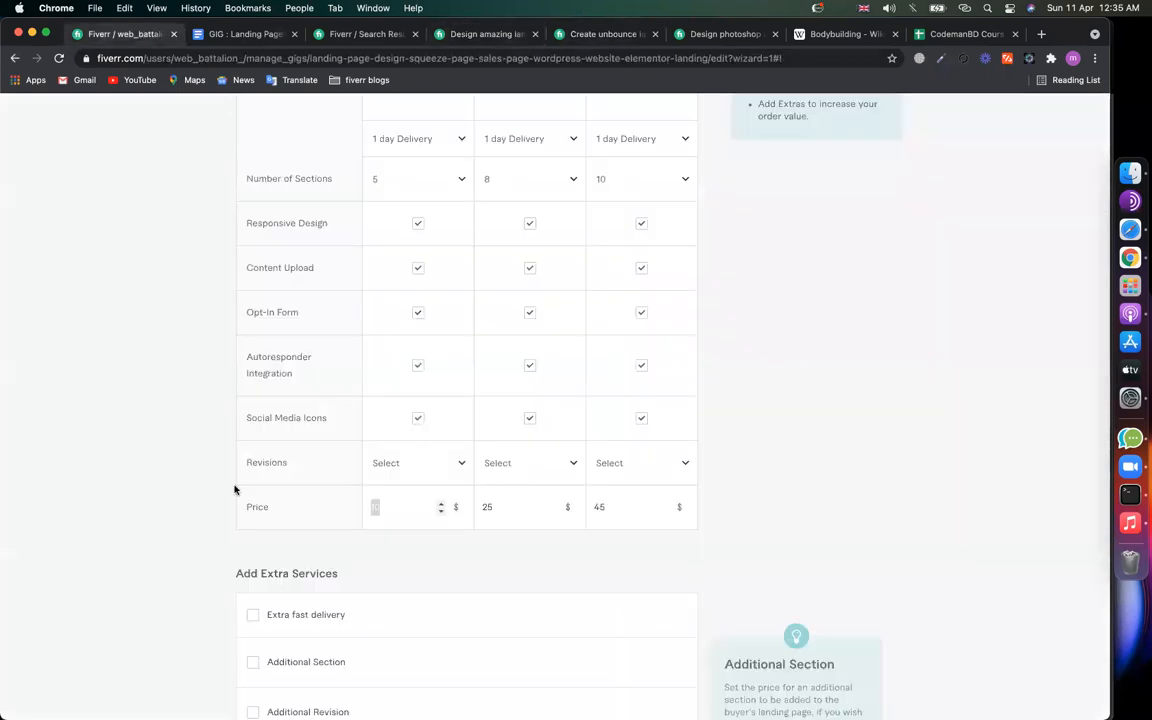
scroll(188, 514, down, 3)
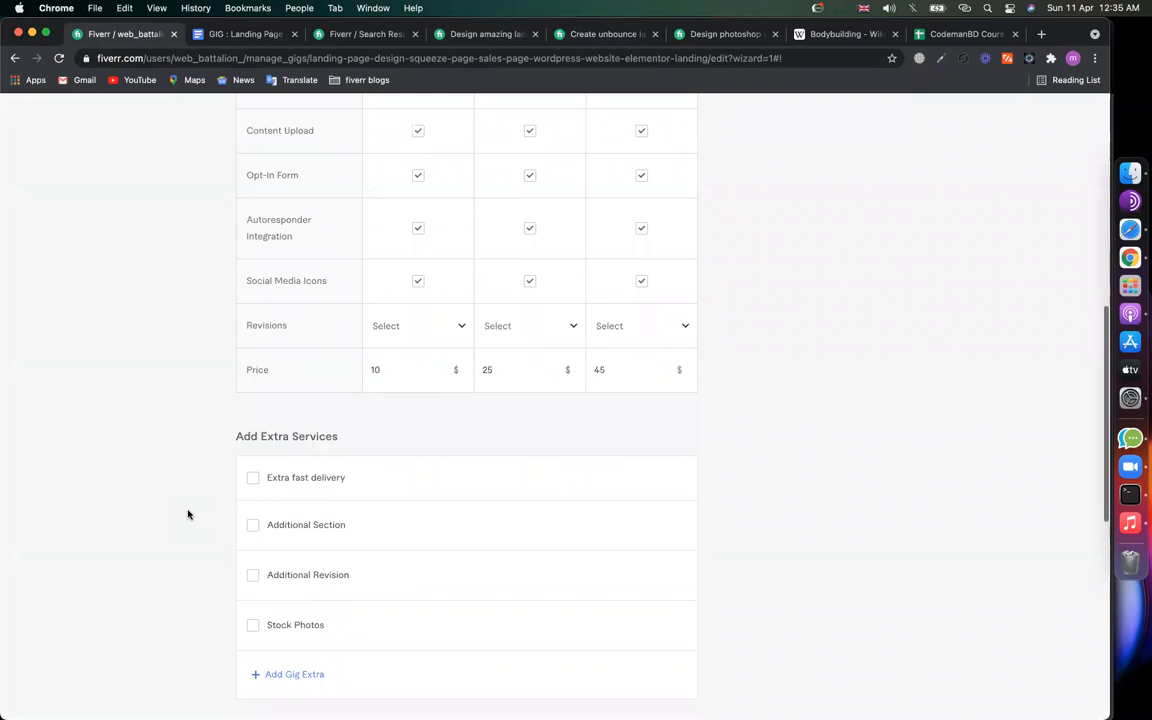
Step: Check the Basic package description text, leaving it unchanged
scroll(188, 514, up, 15)
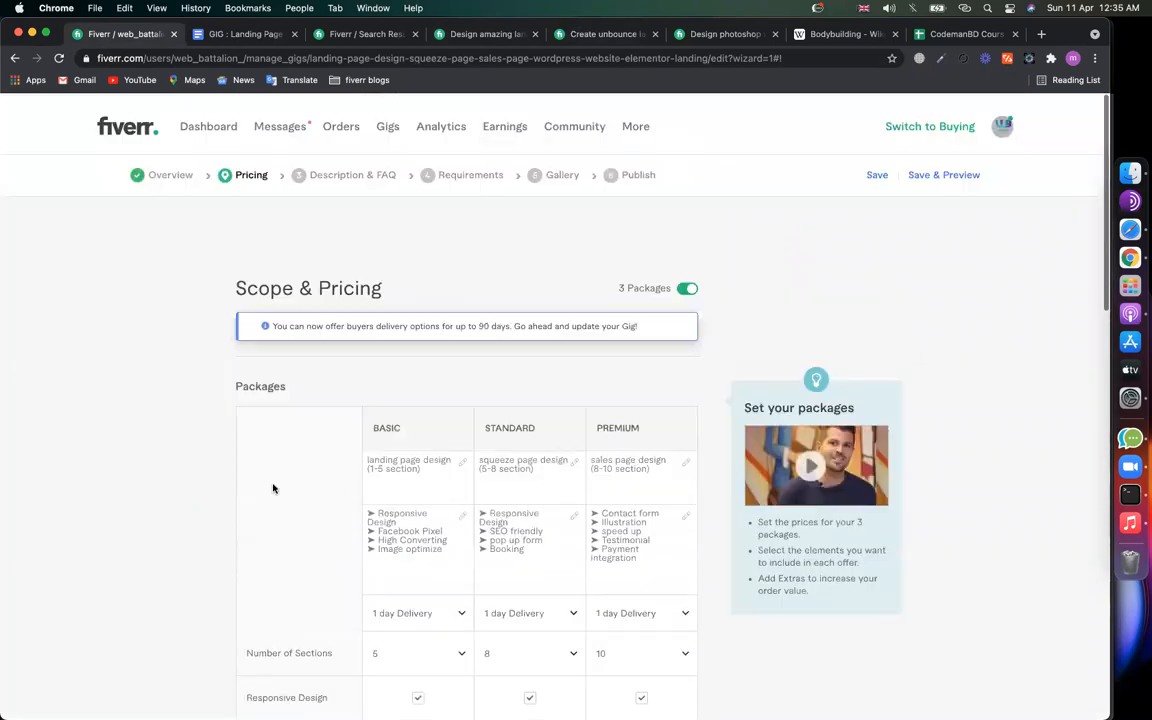
click(425, 562)
key(super+a)
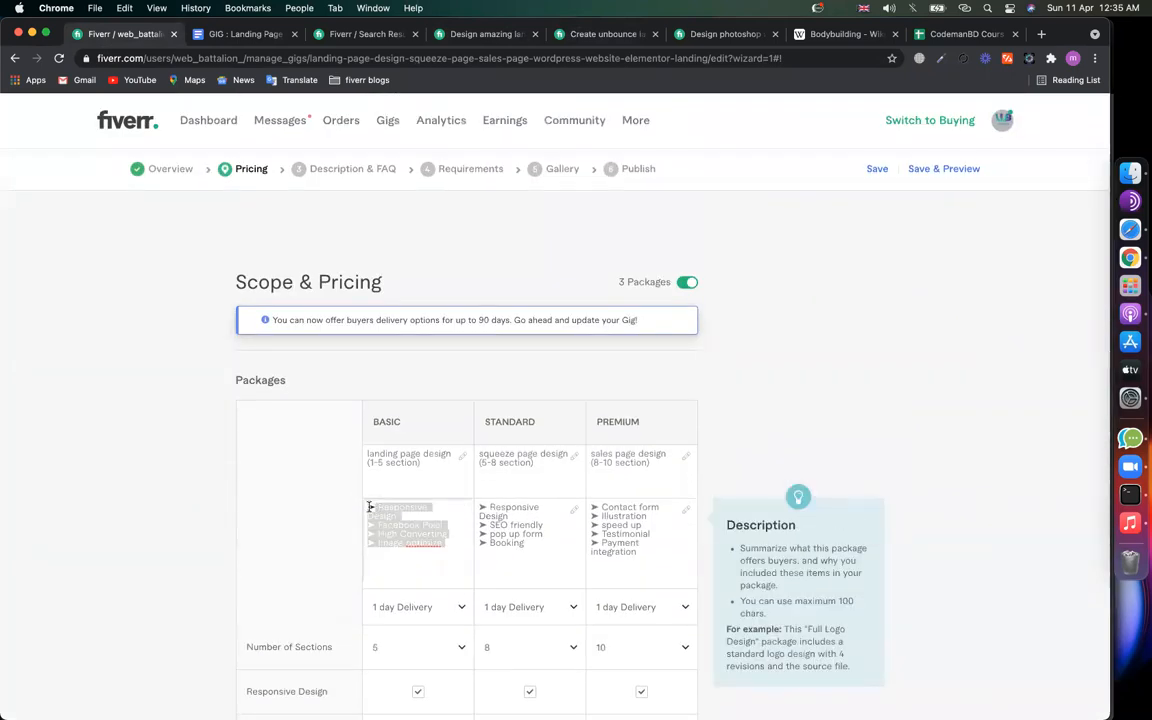
click(206, 609)
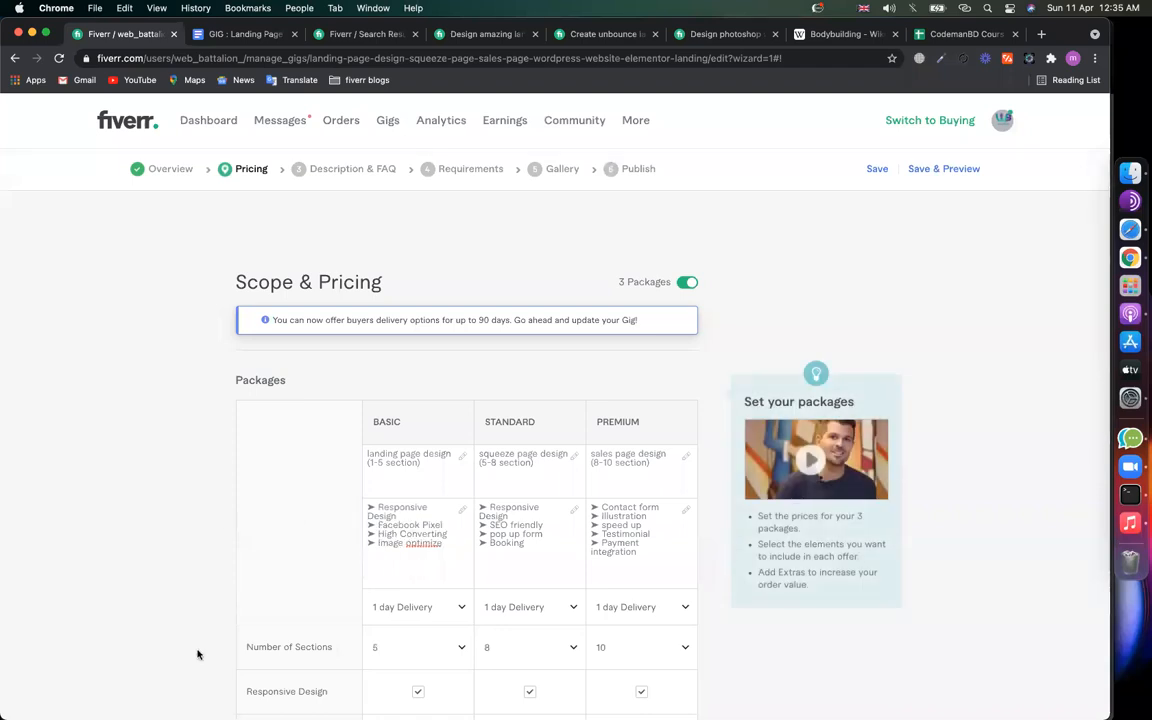
scroll(198, 655, down, 3)
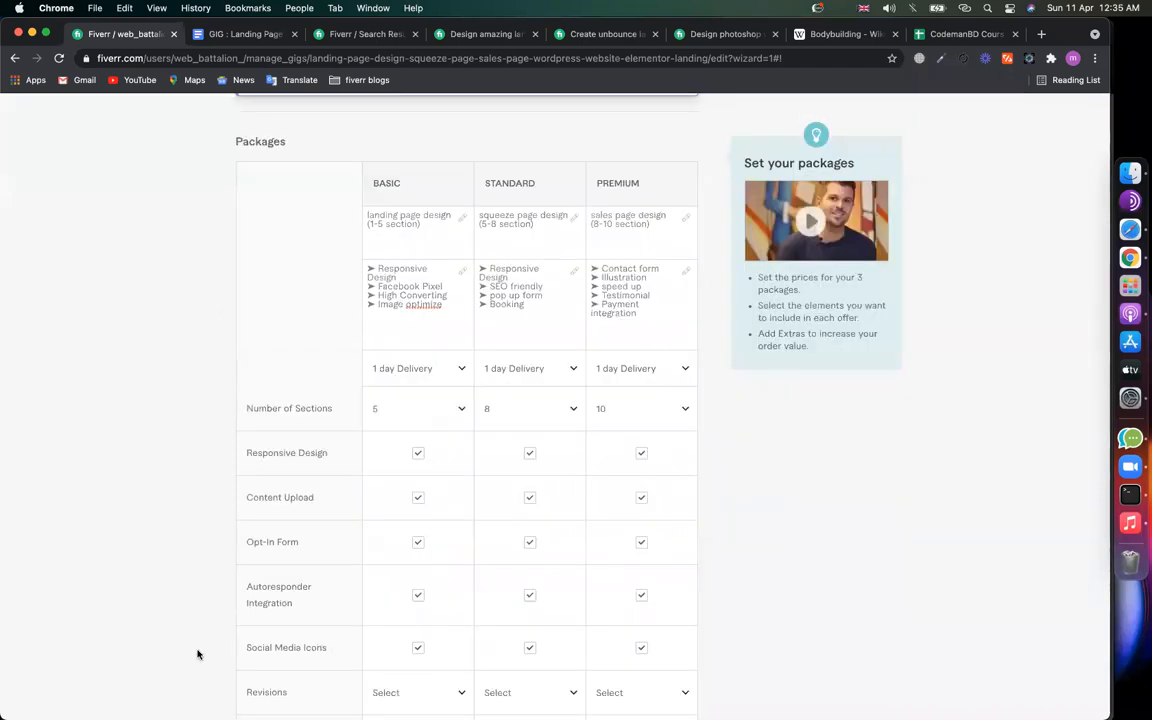
scroll(198, 655, down, 3)
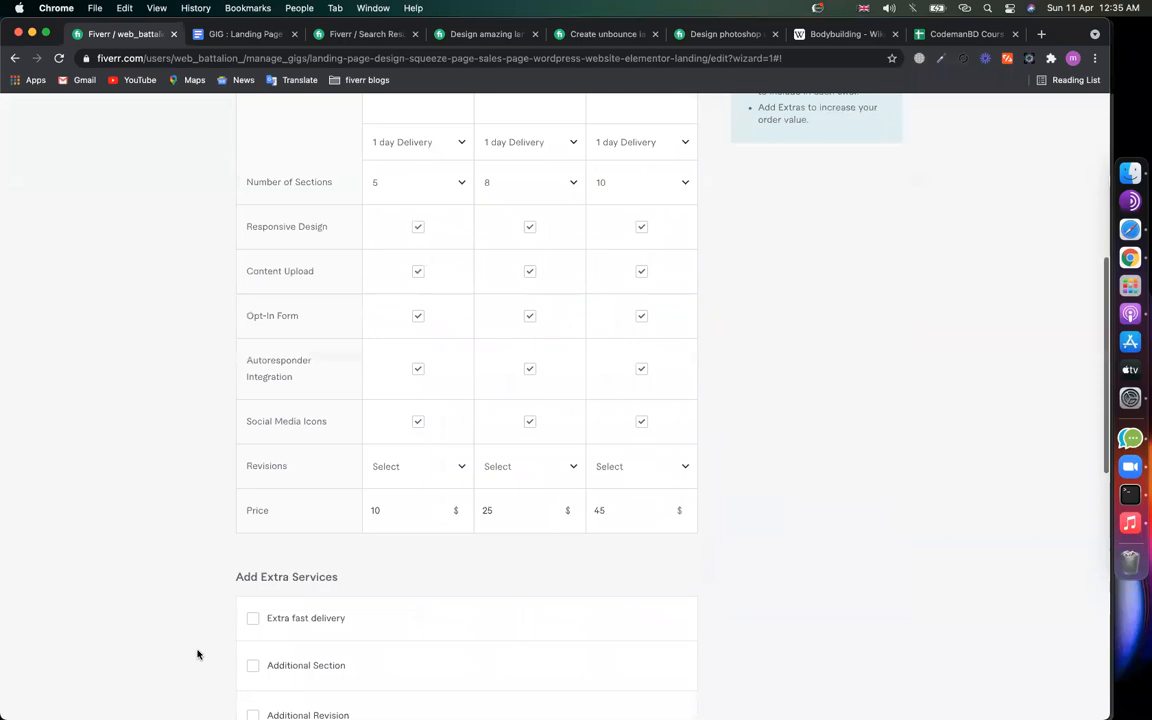
Step: Set Revisions to Unlimited for the Basic, Standard and Premium packages
click(406, 414)
scroll(401, 528, down, 5)
click(414, 584)
click(543, 416)
scroll(521, 540, down, 3)
scroll(521, 555, down, 3)
click(522, 584)
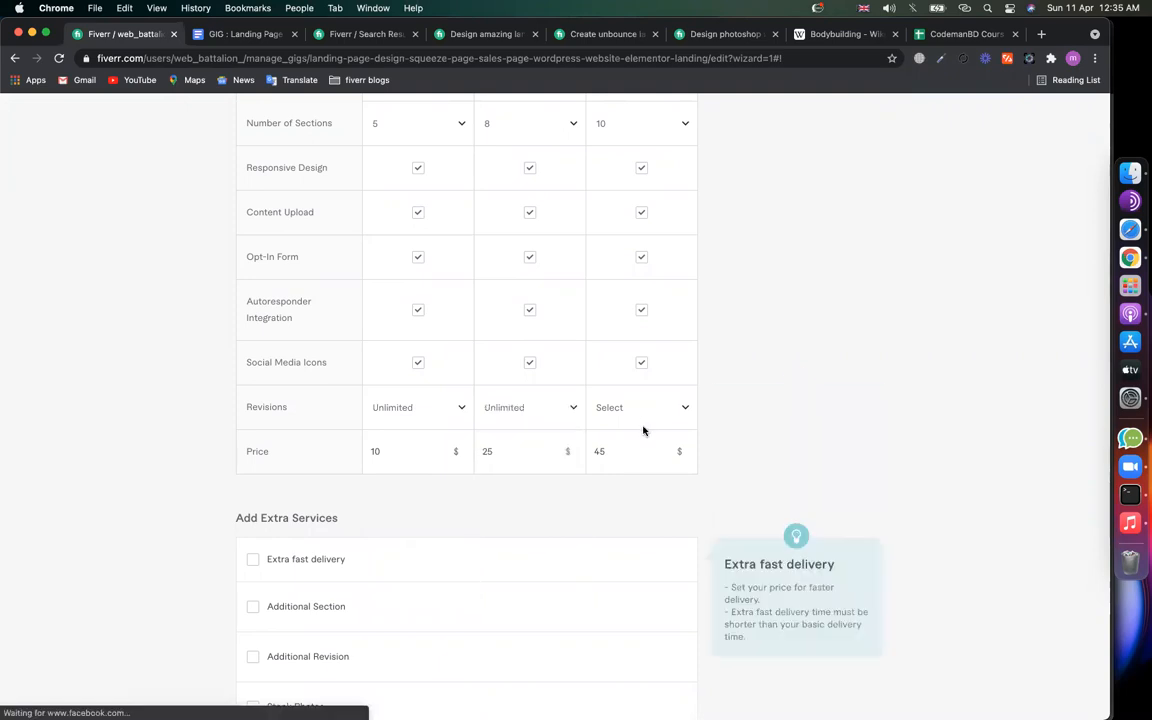
click(640, 416)
scroll(628, 590, down, 3)
scroll(628, 592, down, 3)
click(638, 590)
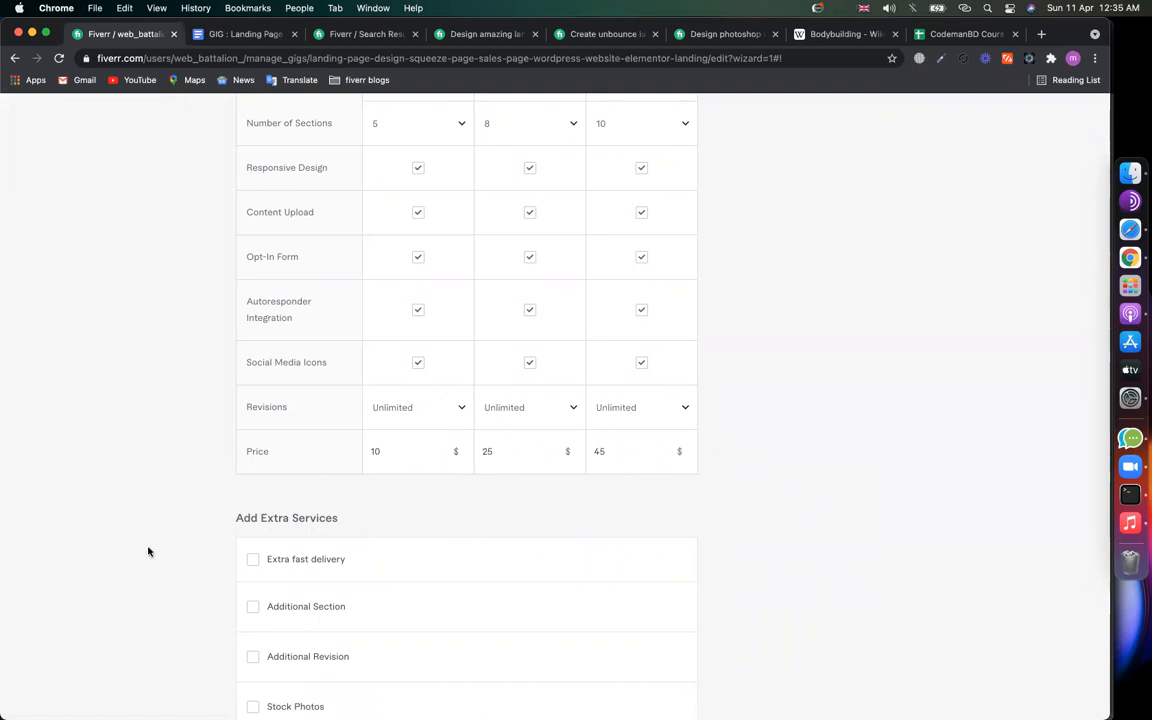
Step: Review the completed packages table and start a region screenshot with Cmd+Shift+5
scroll(148, 551, down, 2)
scroll(148, 551, up, 5)
scroll(148, 551, down, 2)
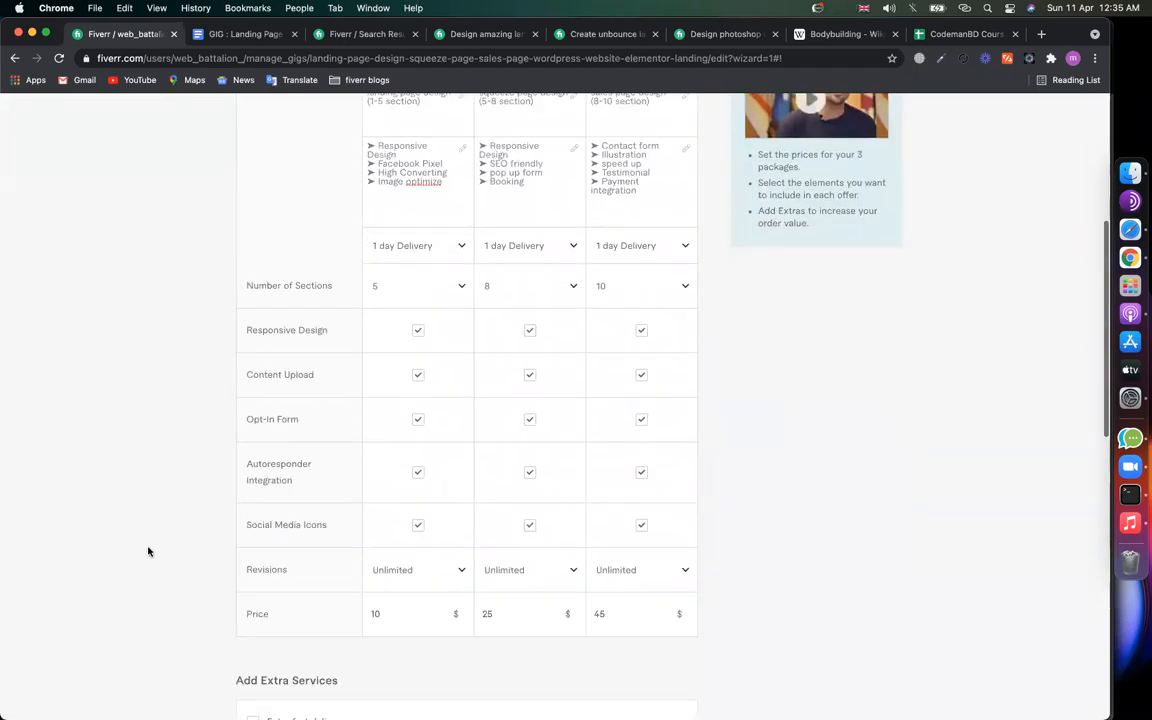
scroll(148, 551, up, 3)
scroll(151, 531, down, 1)
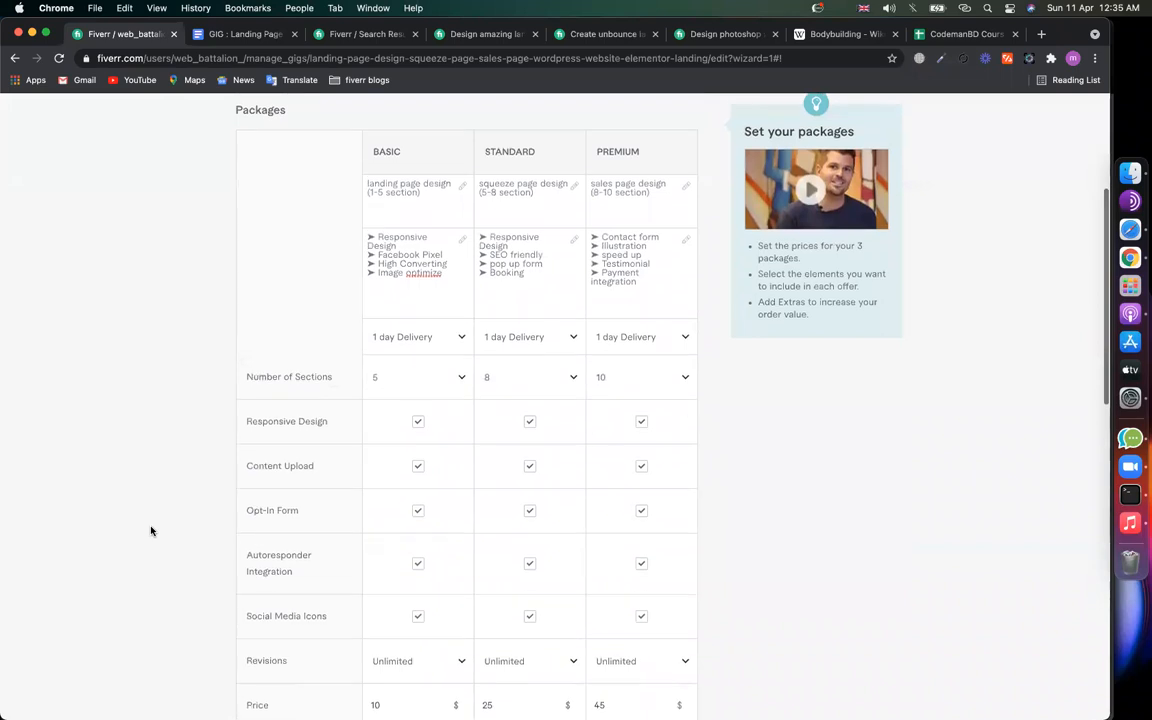
scroll(151, 531, down, 1)
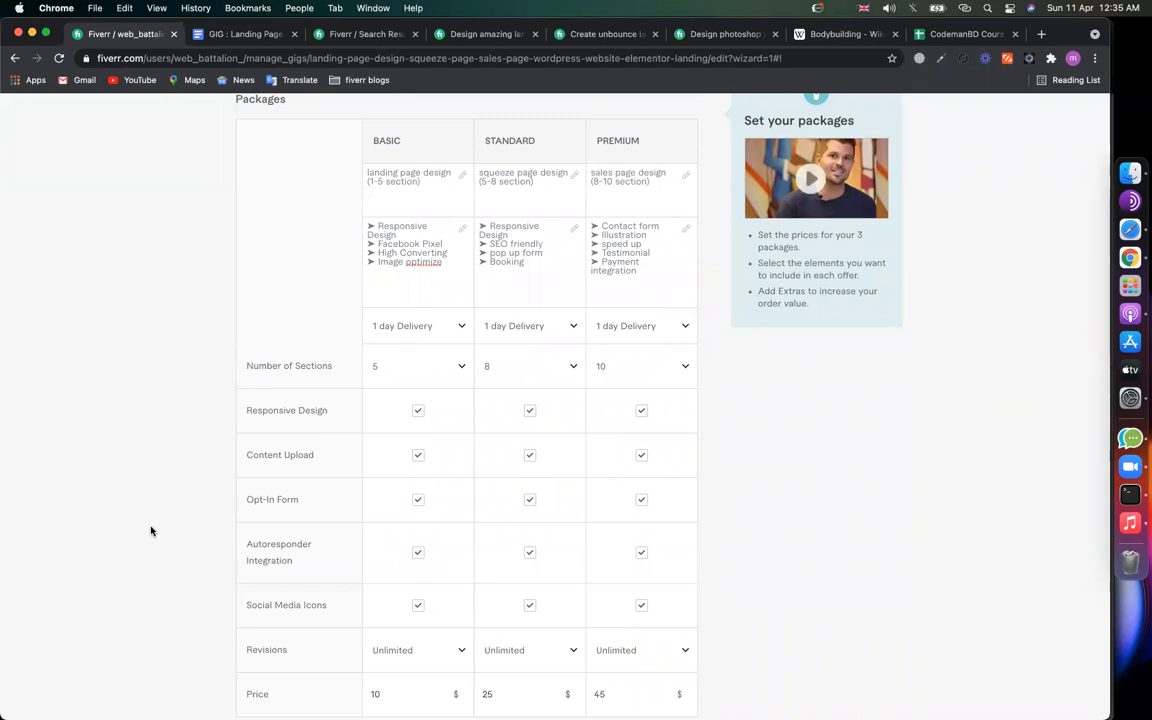
key(super+shift+5)
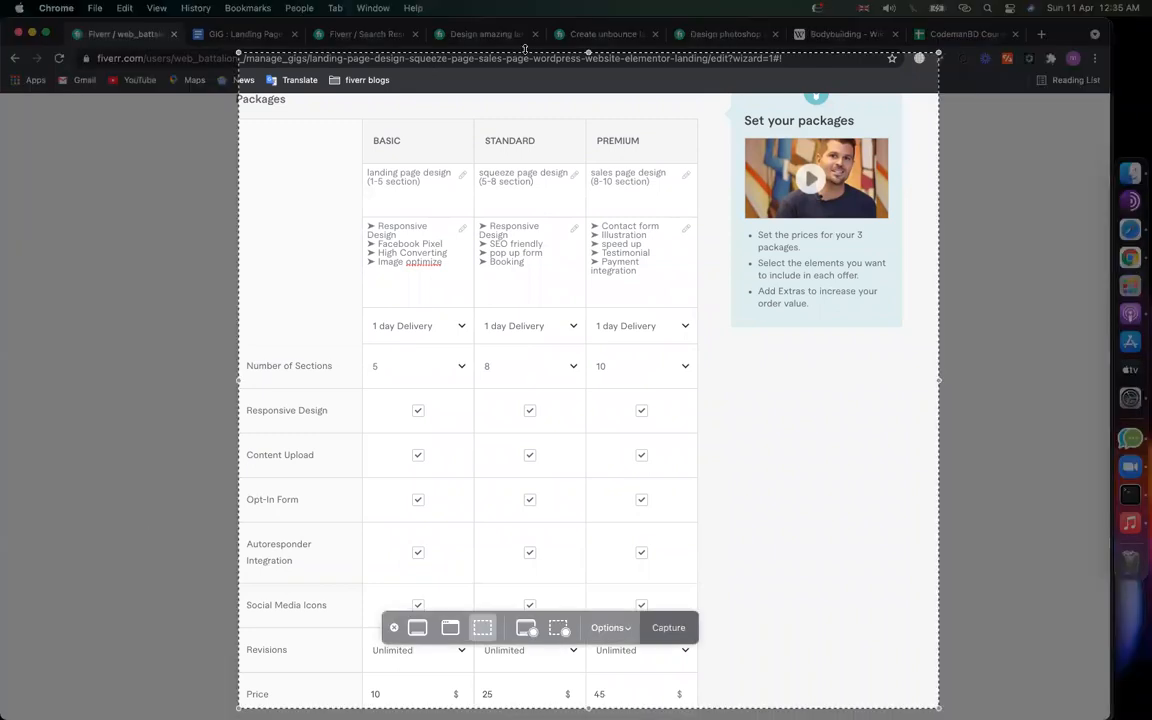
Step: Capture a screenshot framed tightly around the Fiverr packages table
drag(588, 50, 588, 100)
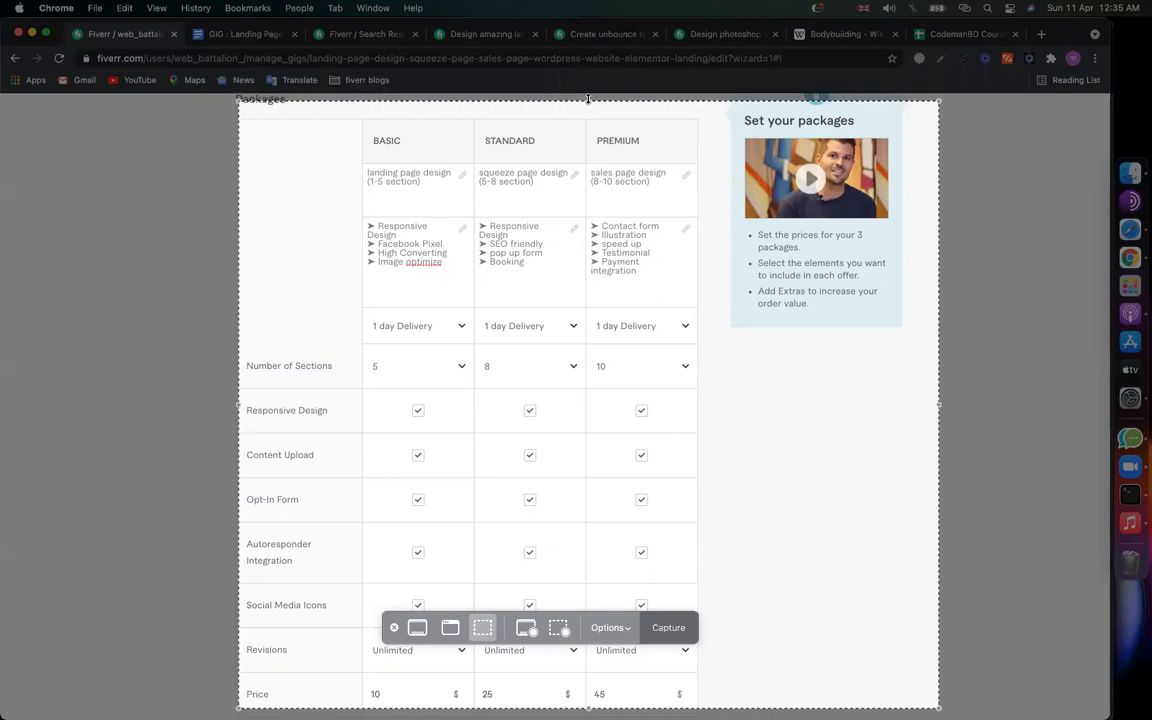
drag(940, 309, 723, 309)
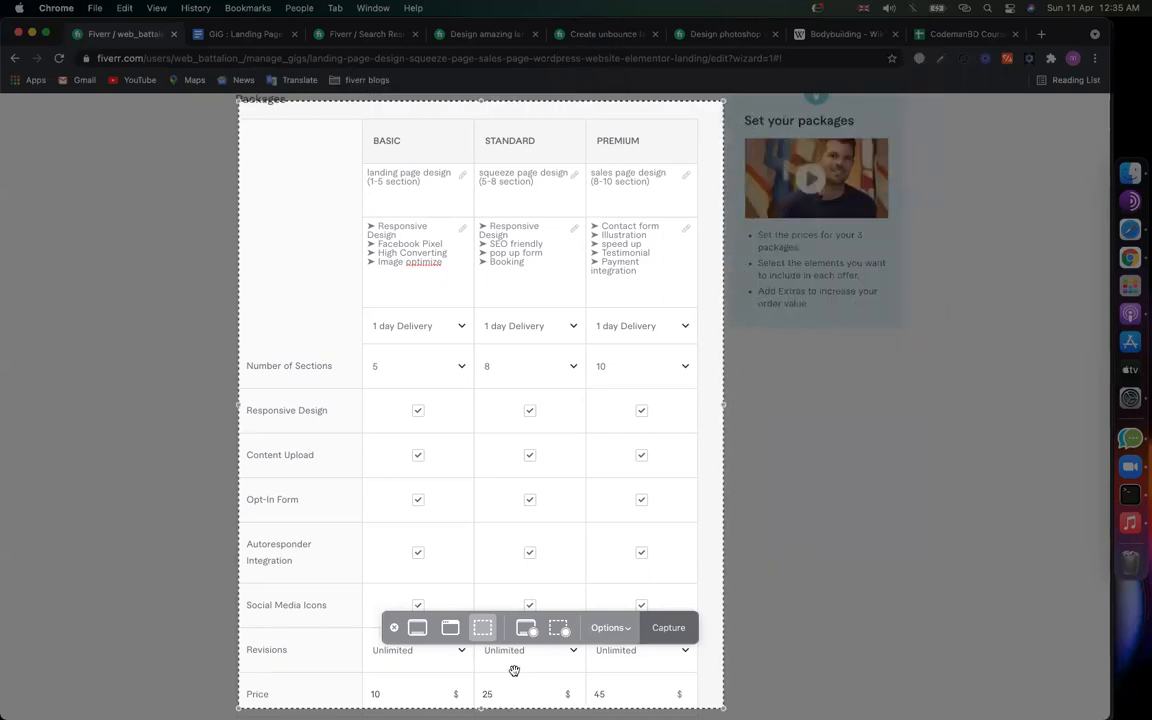
key(Return)
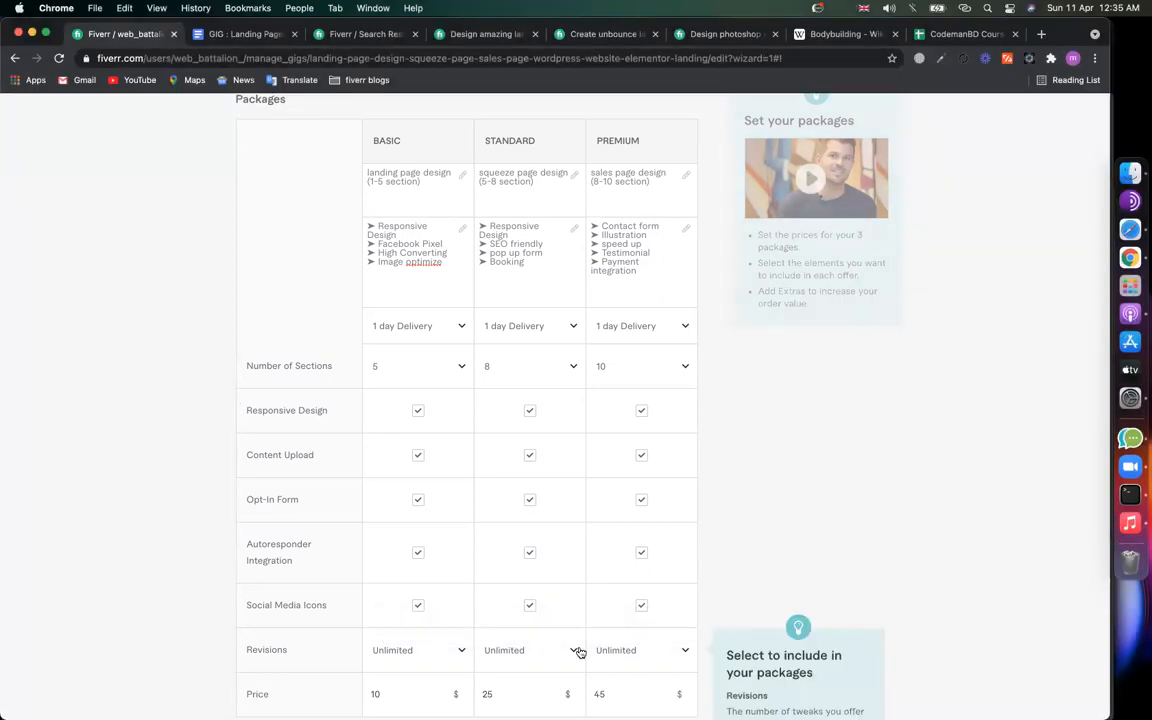
Step: Paste the screenshot on a new line in the GIG : Landing Pages notes, then return to Fiverr
click(238, 36)
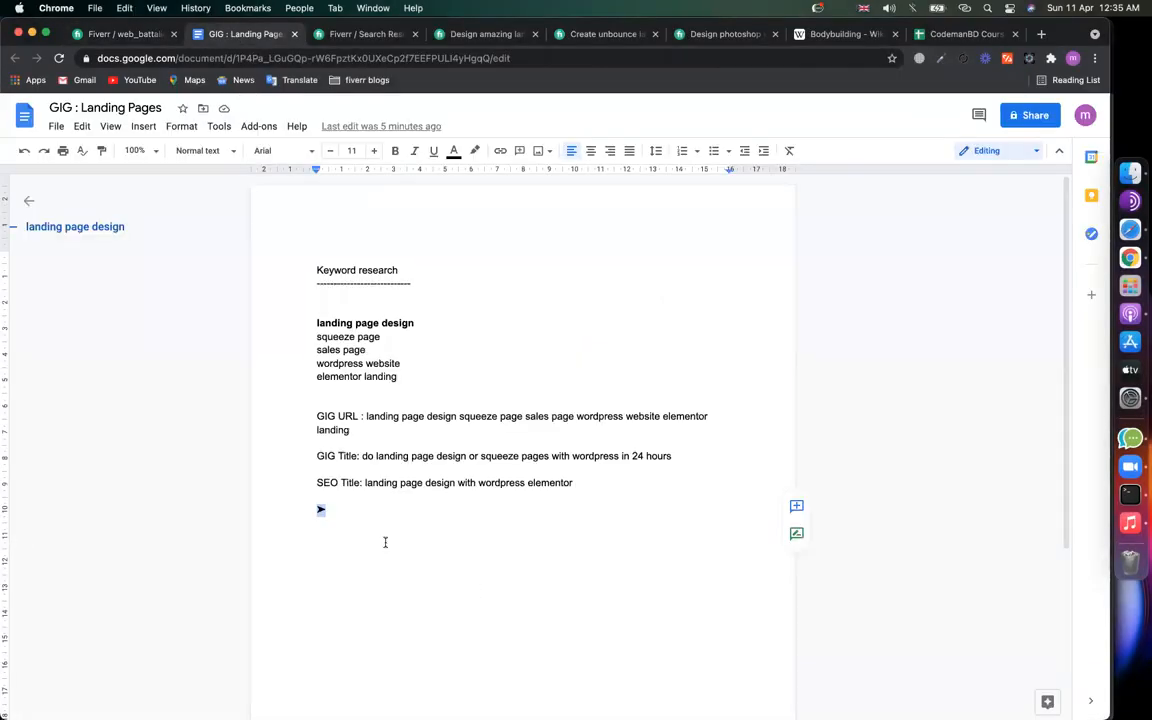
key(super+v)
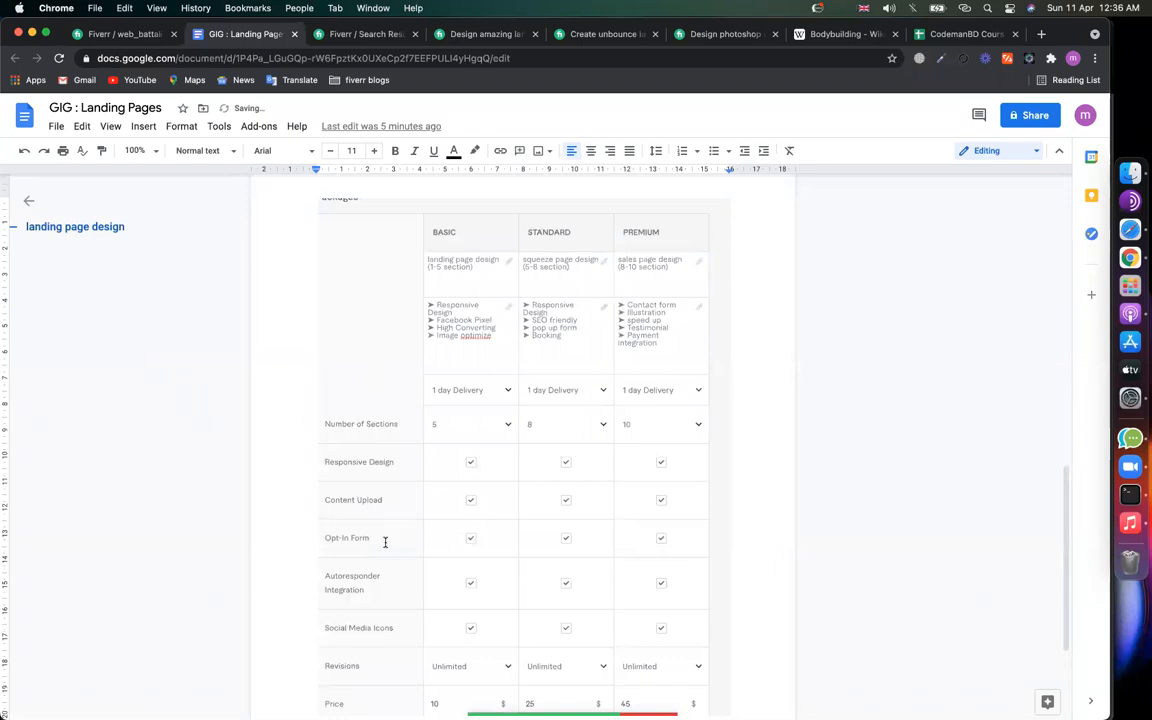
key(super+z)
key(Return)
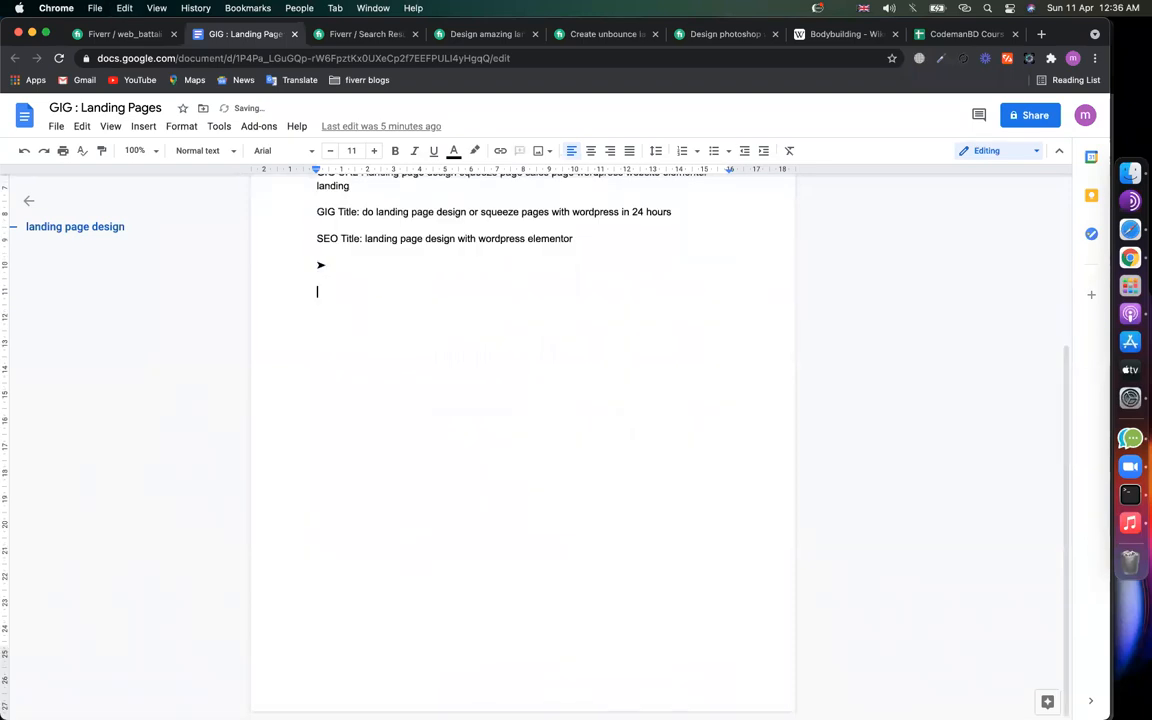
key(super+v)
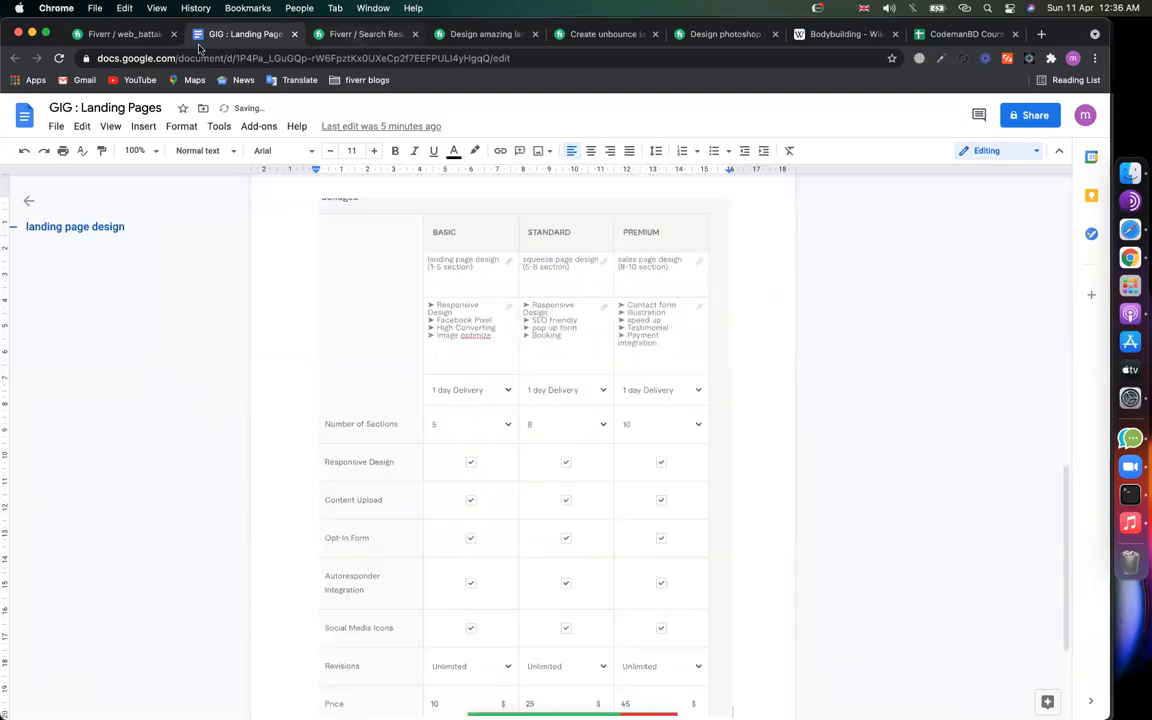
key(ctrl+Tab)
Step: Try the Extra fast delivery extra, then leave it turned off
key(super+1)
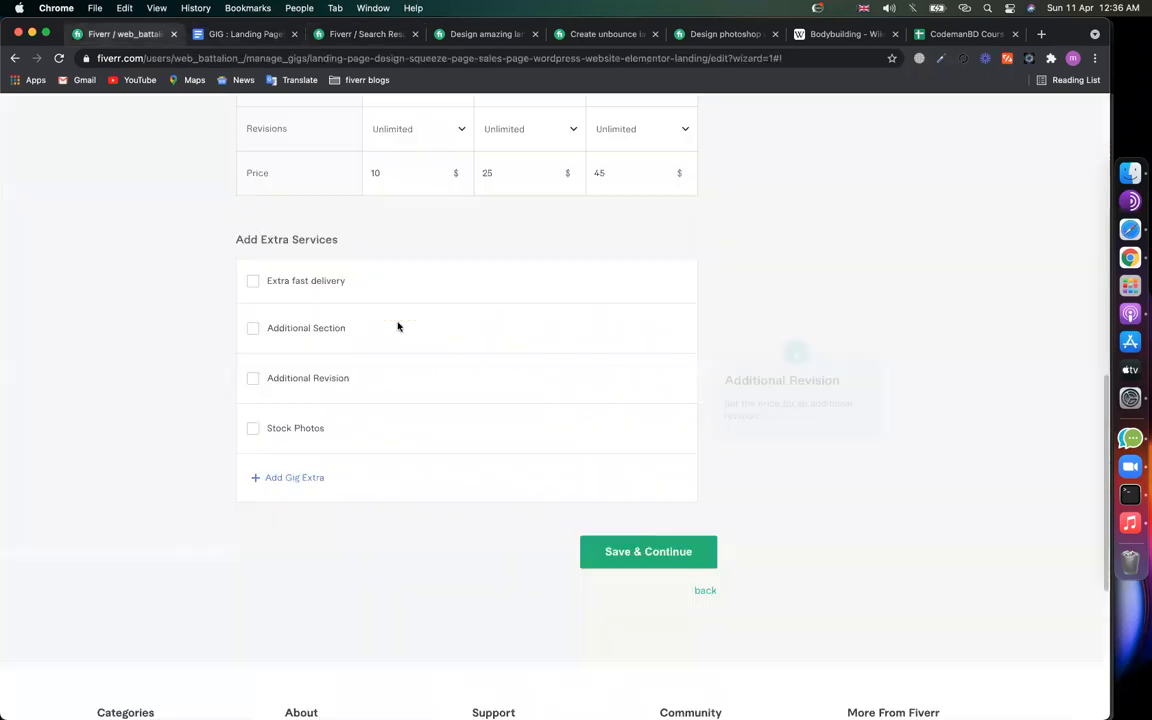
scroll(312, 345, up, 10)
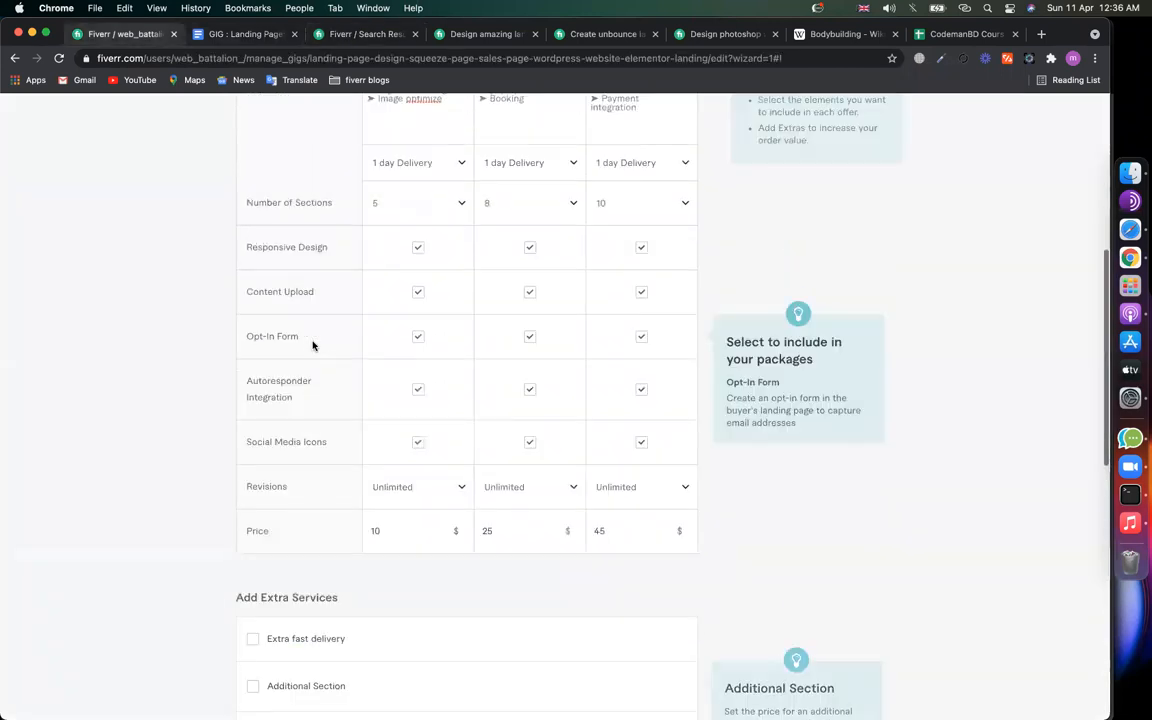
scroll(190, 643, down, 15)
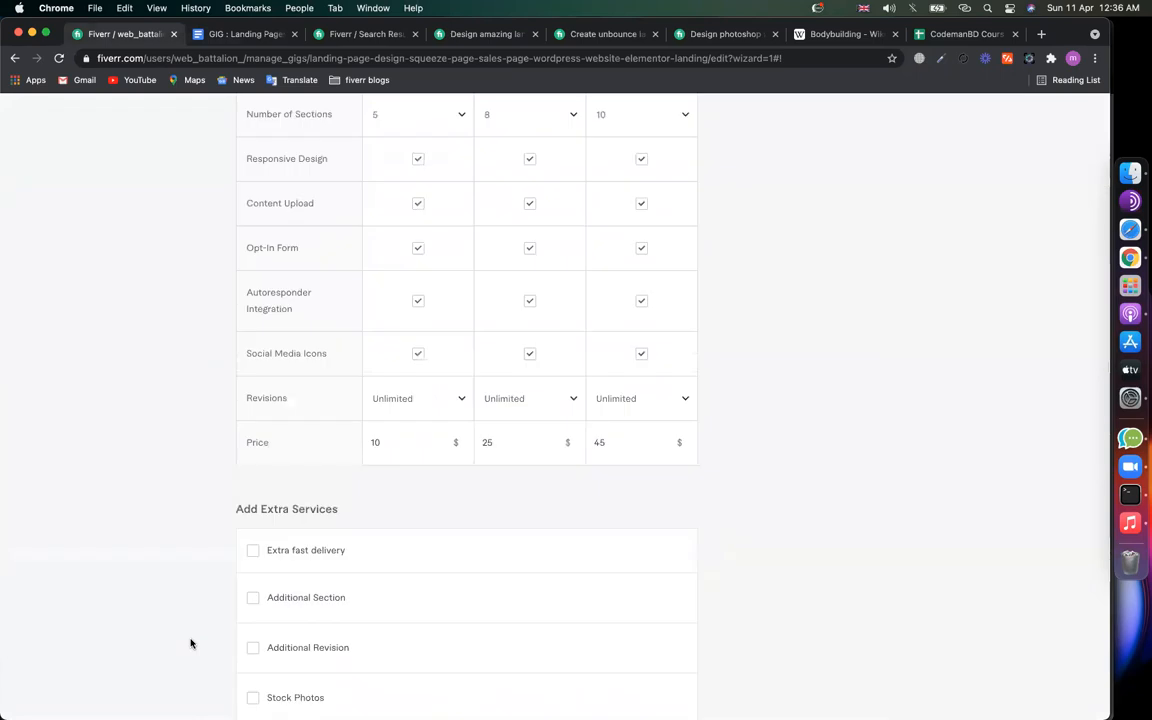
scroll(321, 463, up, 4)
scroll(321, 463, up, 1)
mouse_move(315, 377)
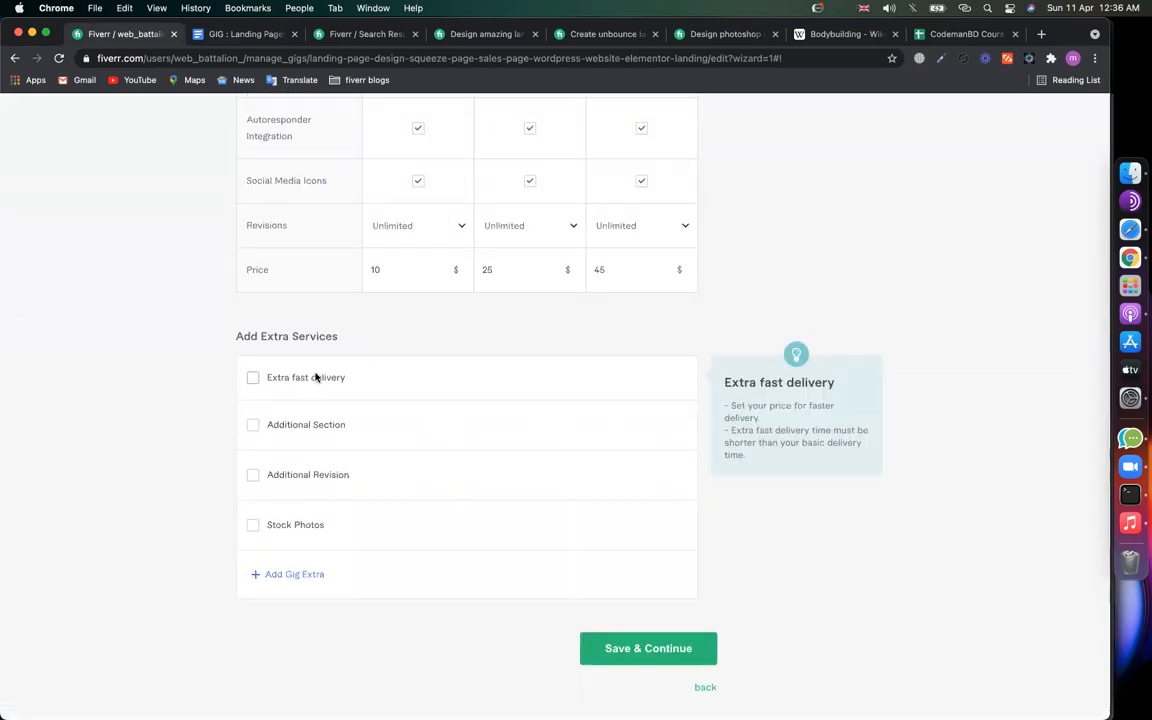
click(253, 377)
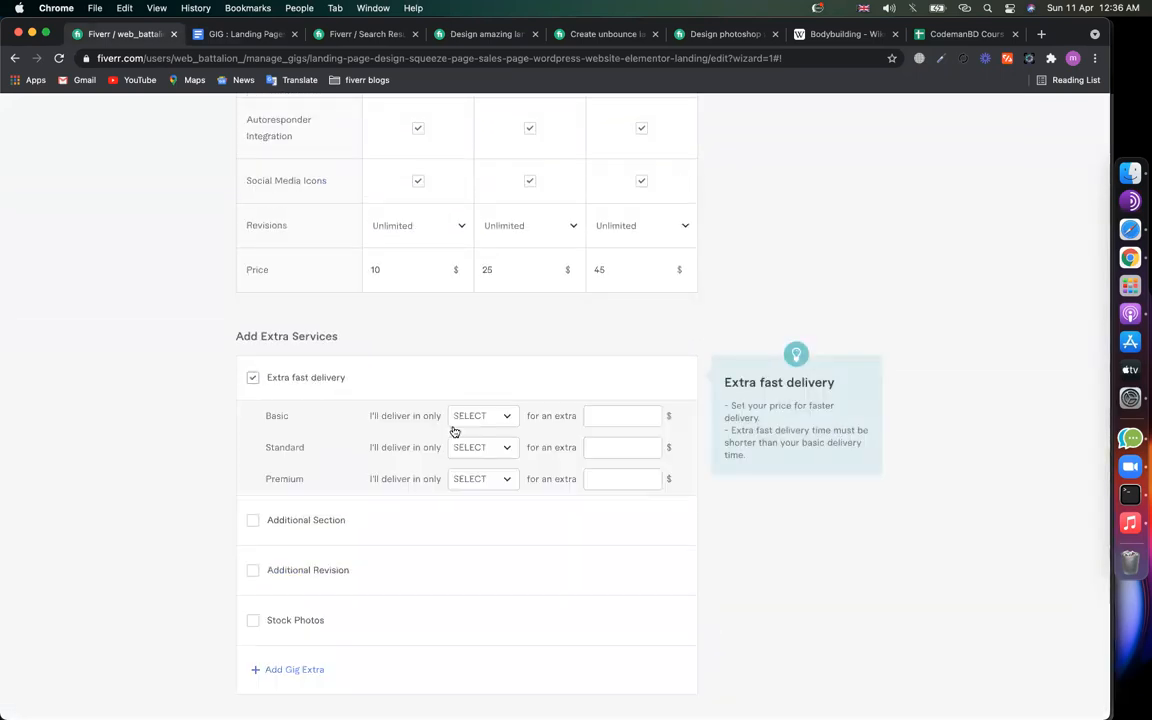
click(500, 416)
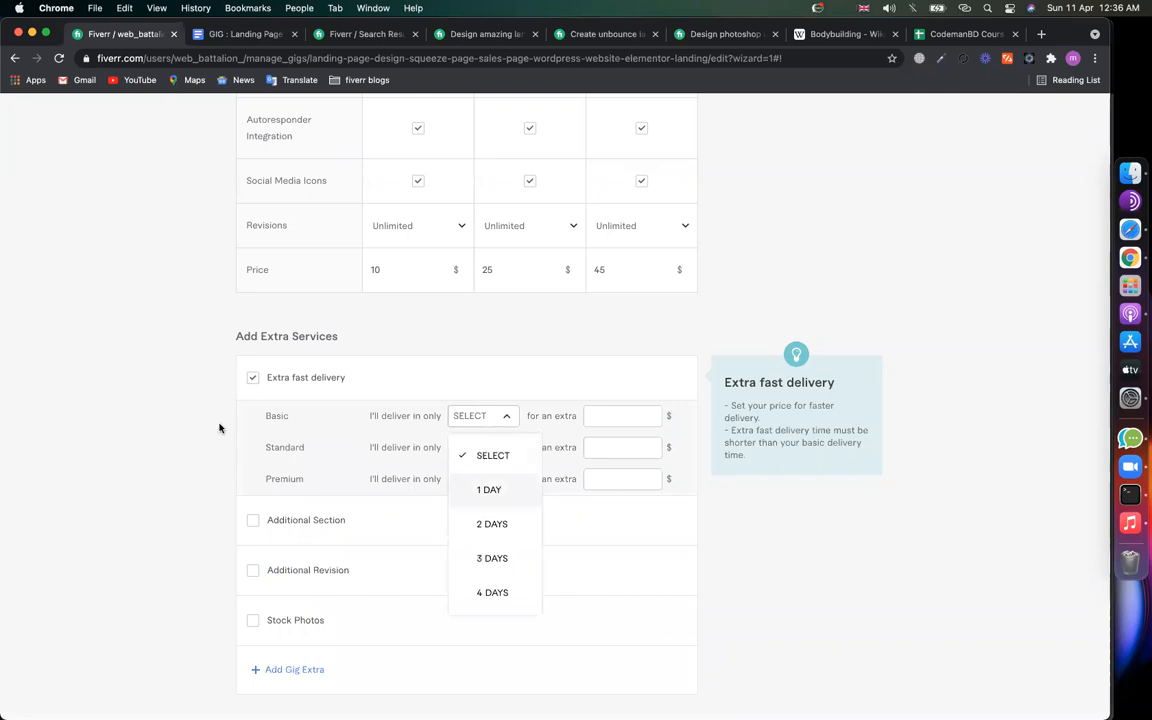
click(250, 384)
click(253, 381)
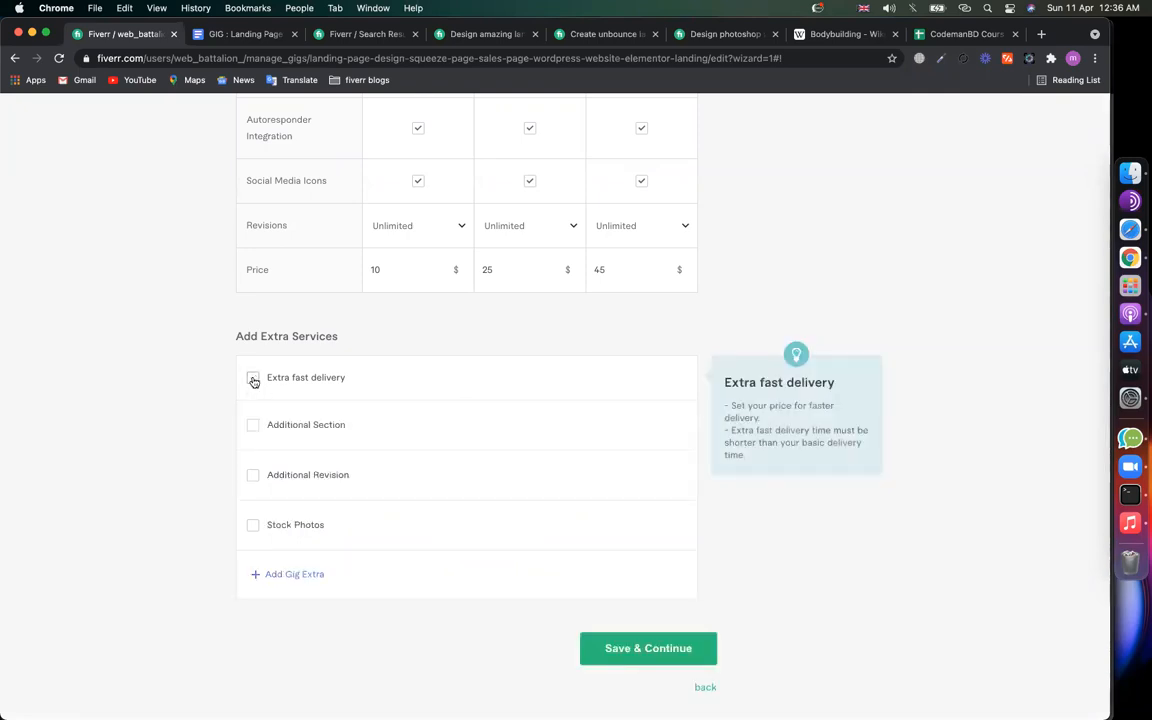
Step: Turn on the Additional Section extra with days unset, and switch to the competitor's Unbounce gig
click(254, 430)
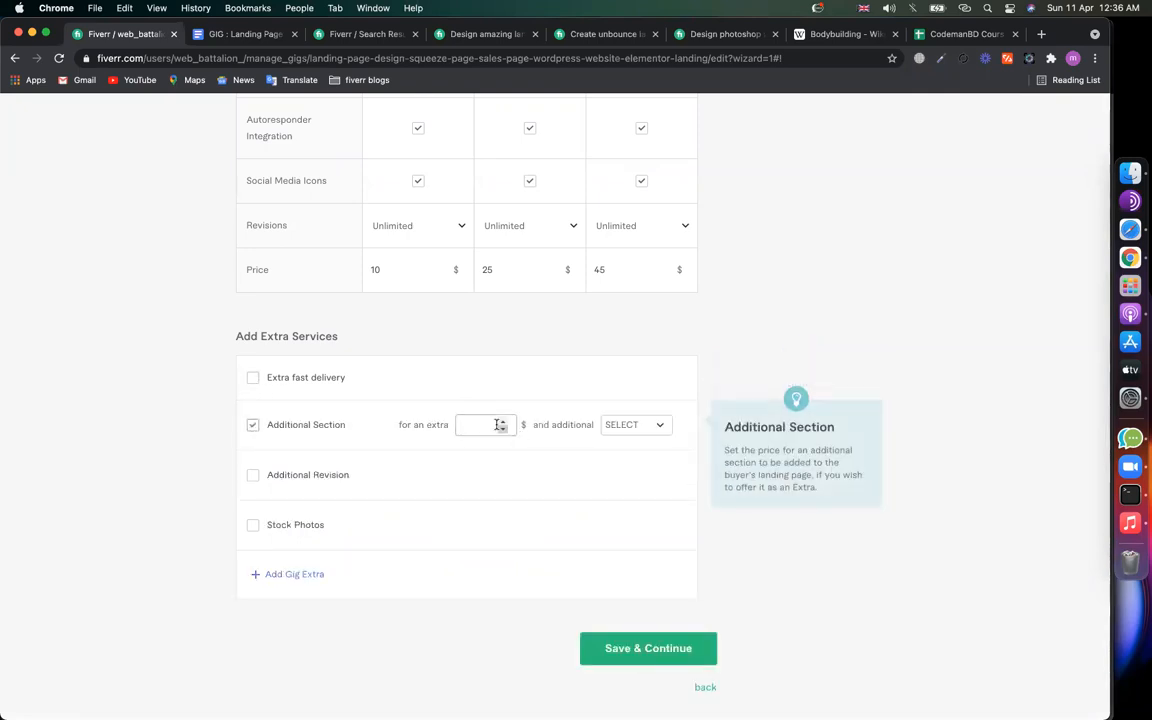
click(625, 425)
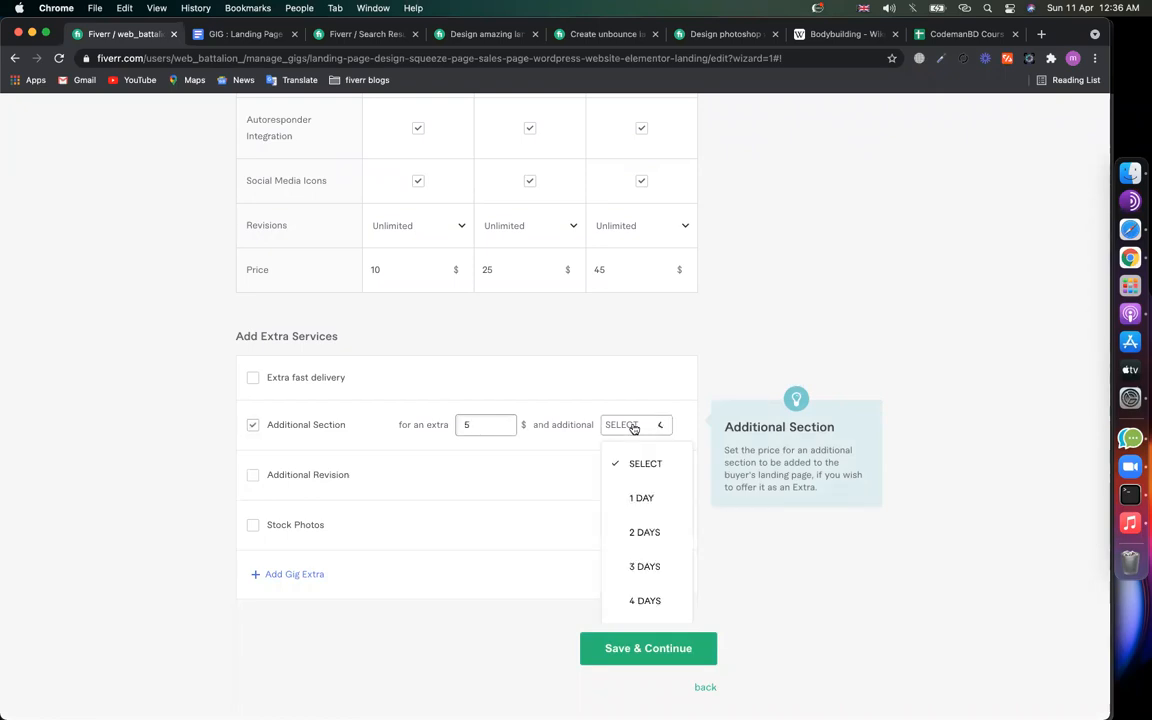
click(644, 467)
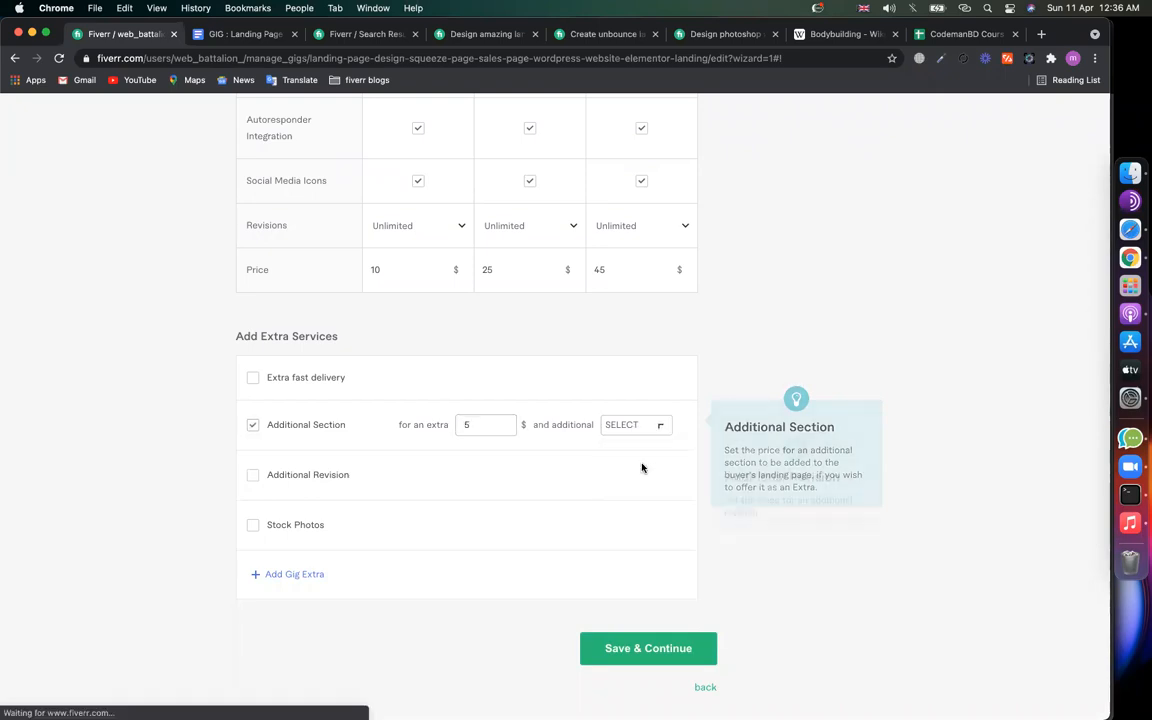
click(600, 34)
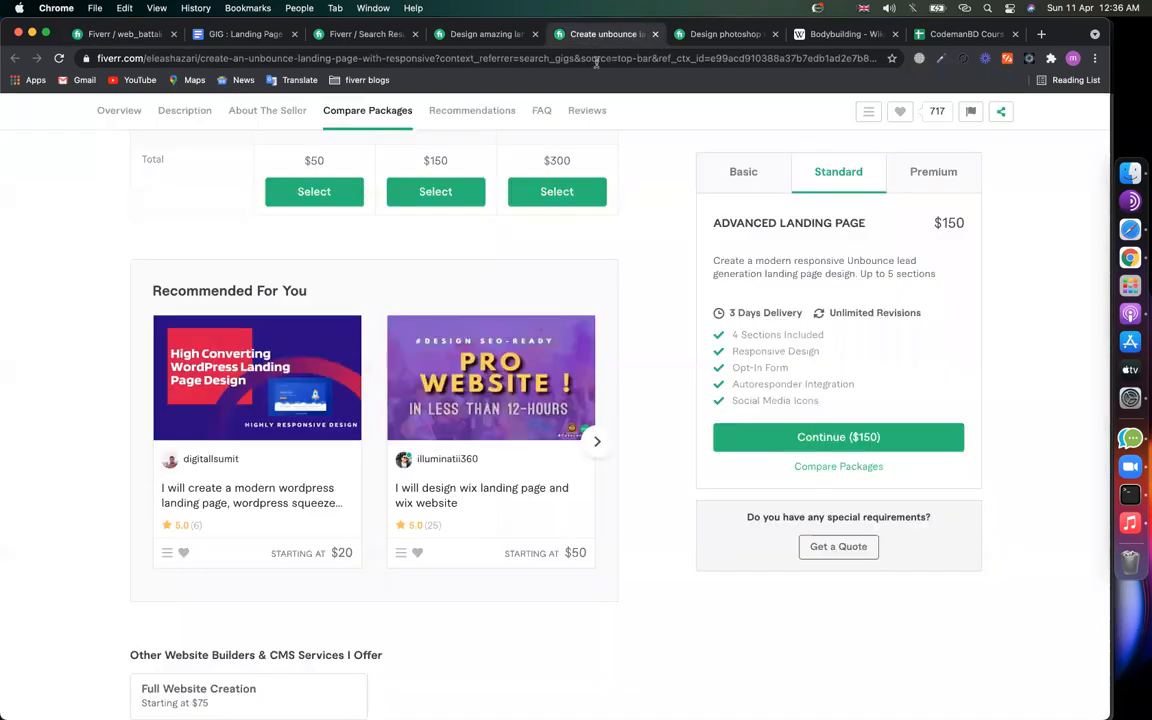
Step: Compare the competitor's Basic delivery time before and after adding Additional Section ($105 total)
click(748, 178)
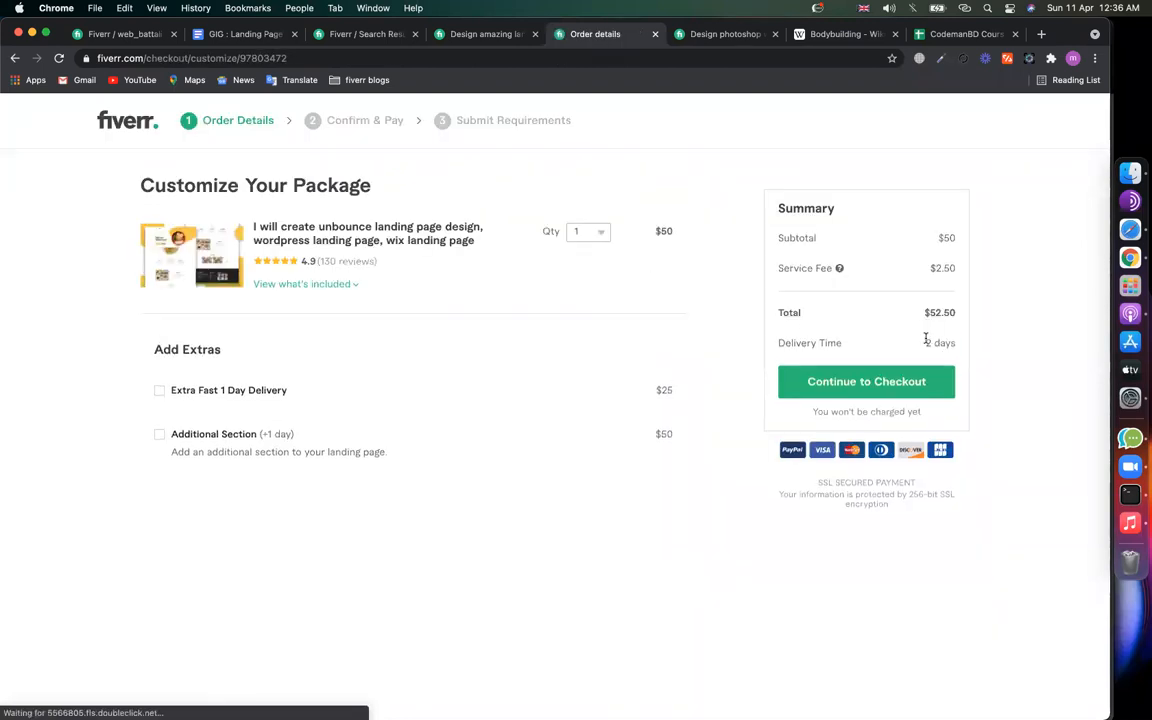
drag(925, 342, 946, 341)
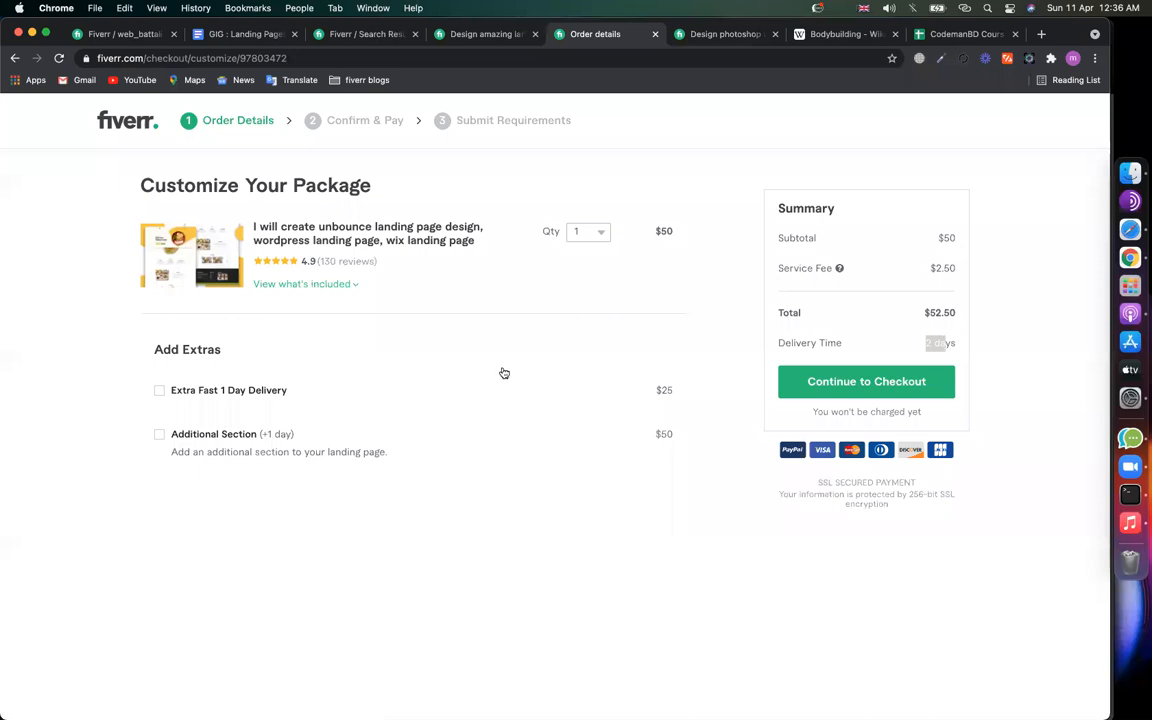
click(160, 440)
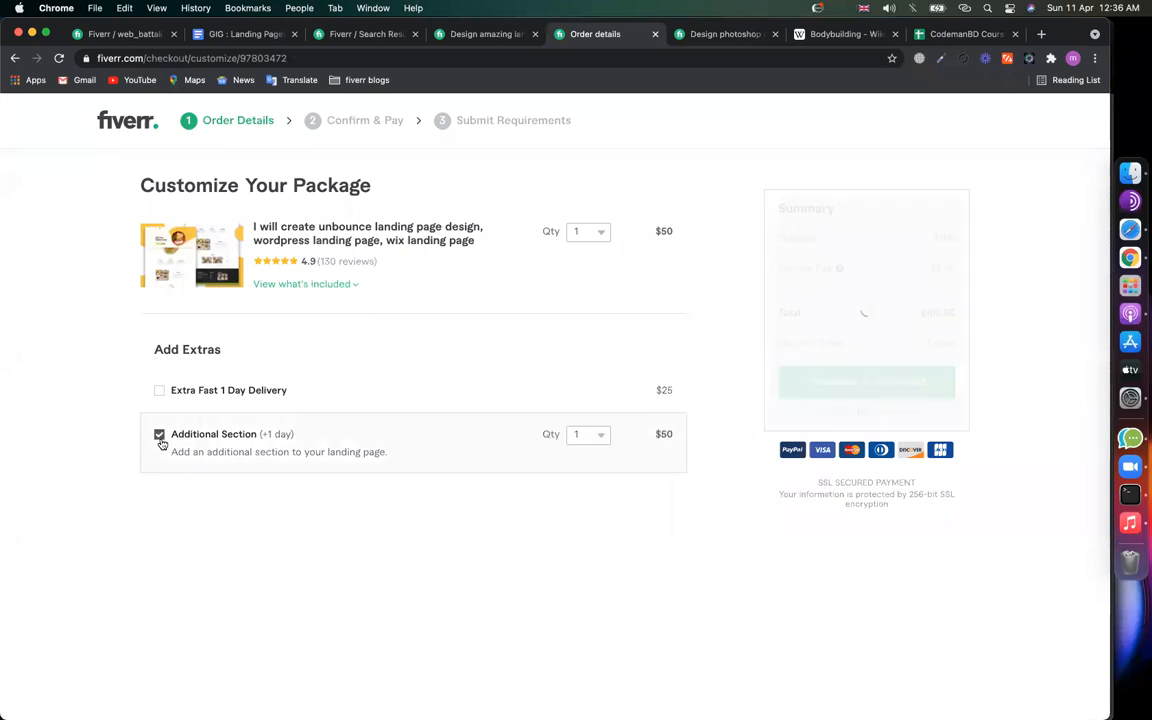
drag(927, 343, 949, 343)
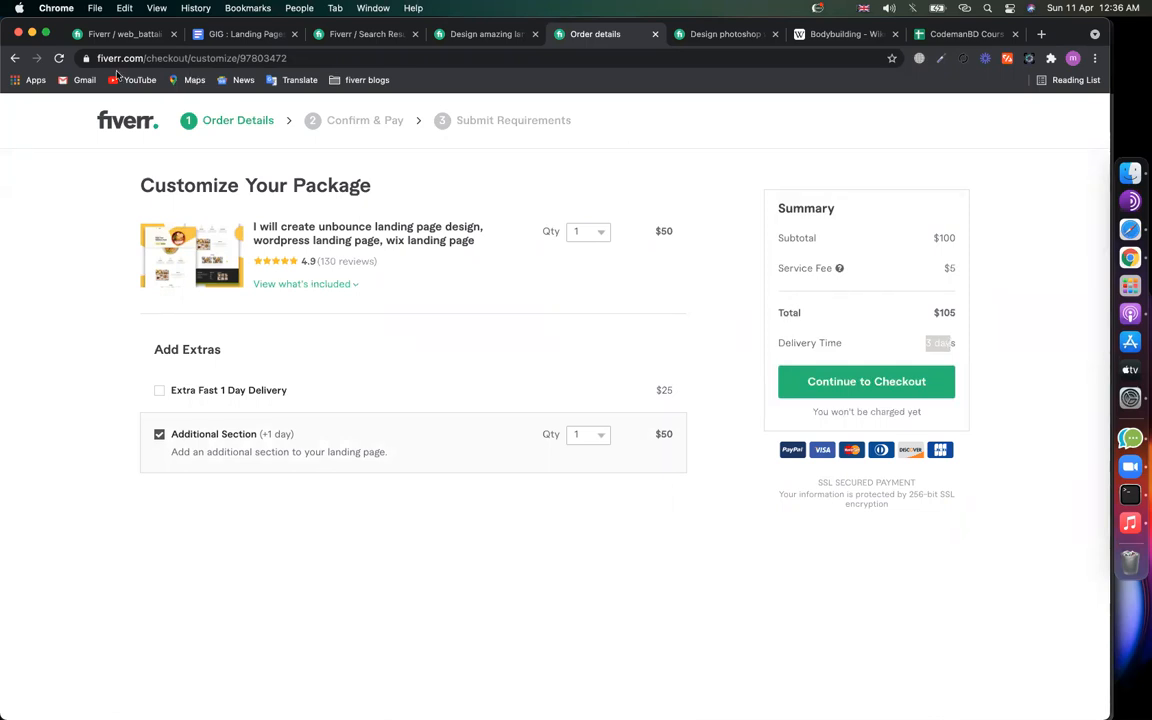
Step: Back in your gig's extras, check the Additional Section extra-days options without changing them
click(15, 61)
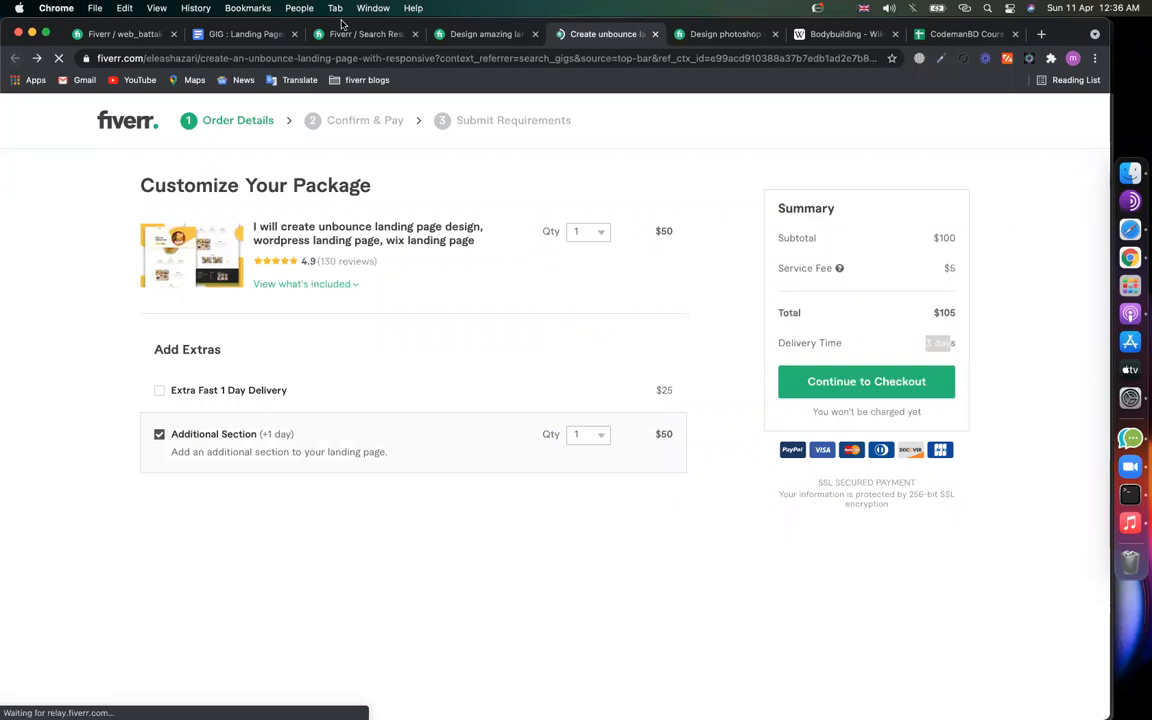
click(118, 34)
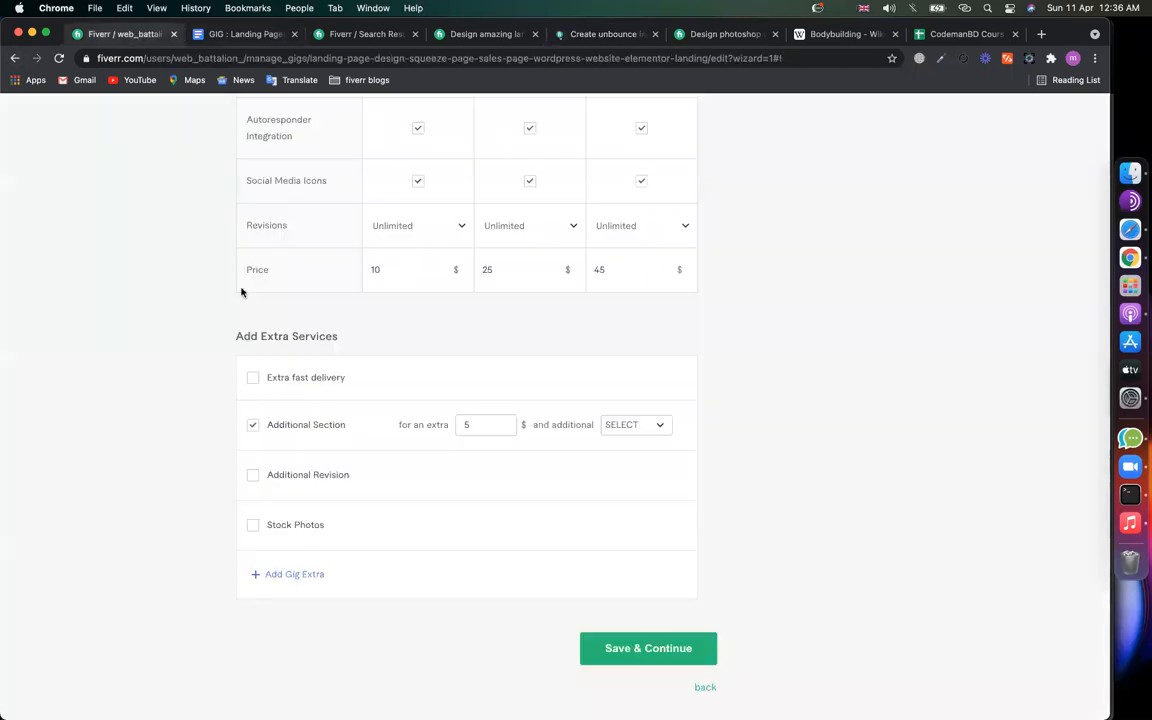
click(632, 426)
click(484, 424)
click(650, 432)
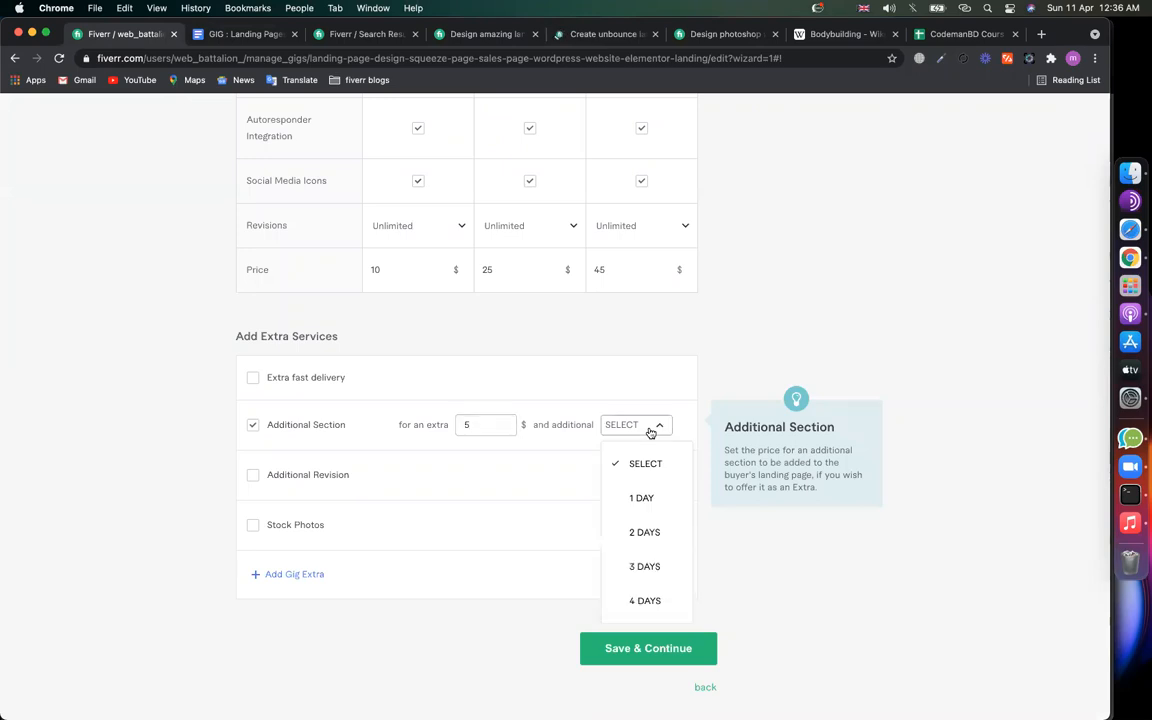
click(259, 479)
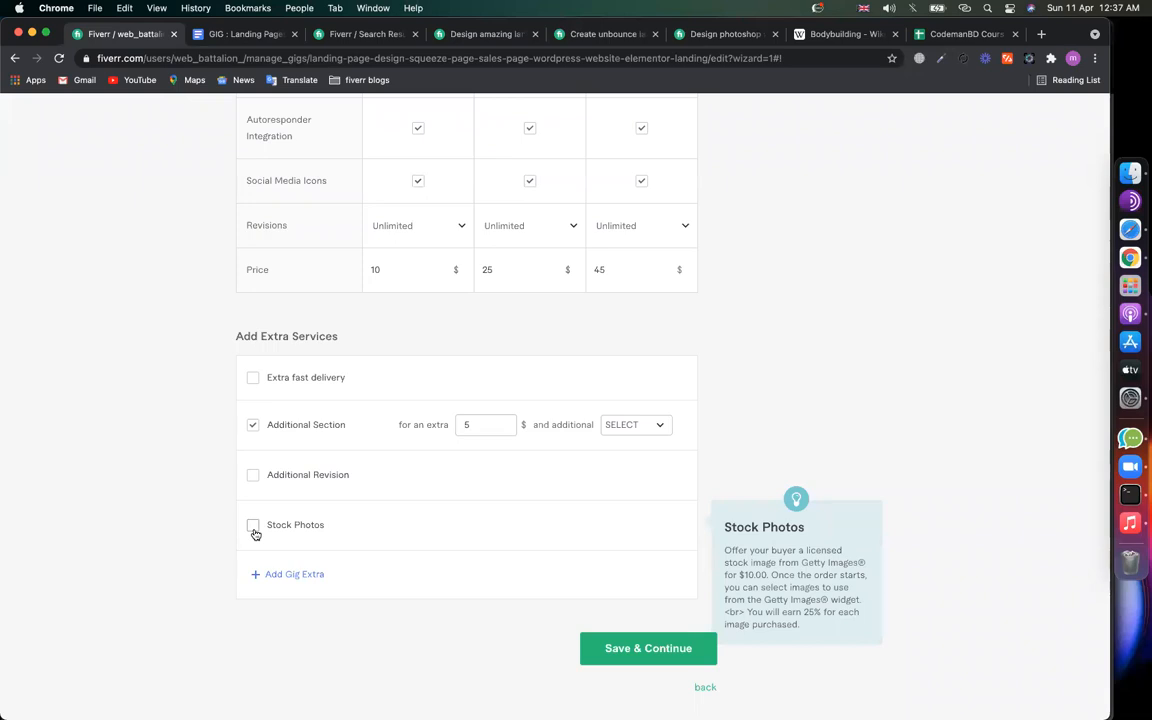
drag(728, 563, 844, 573)
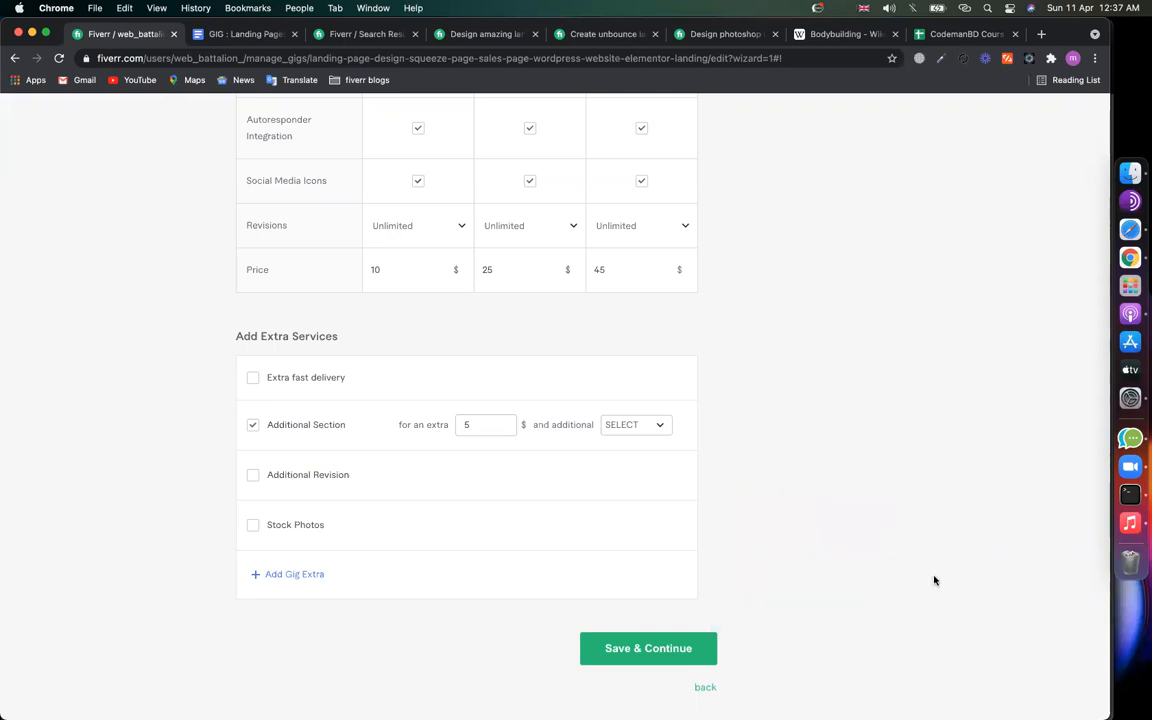
Step: Add two empty custom gig extras, then switch to the competitor's Unbounce gig
mouse_move(295, 529)
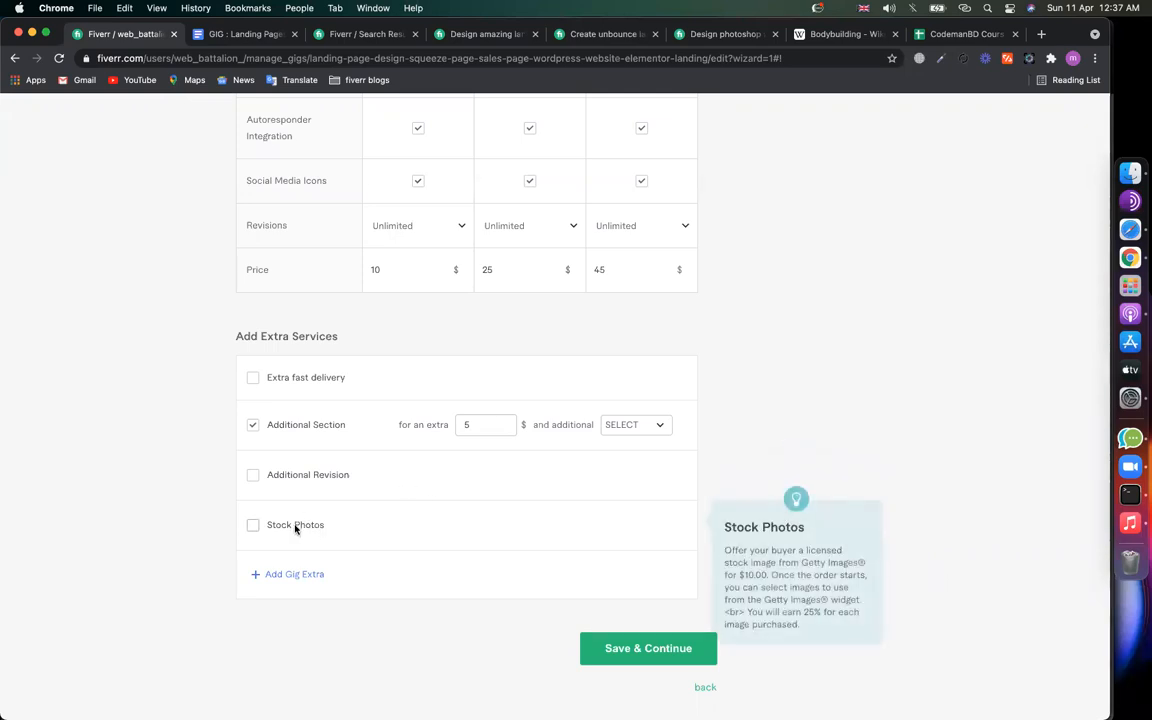
click(285, 573)
scroll(200, 635, down, 4)
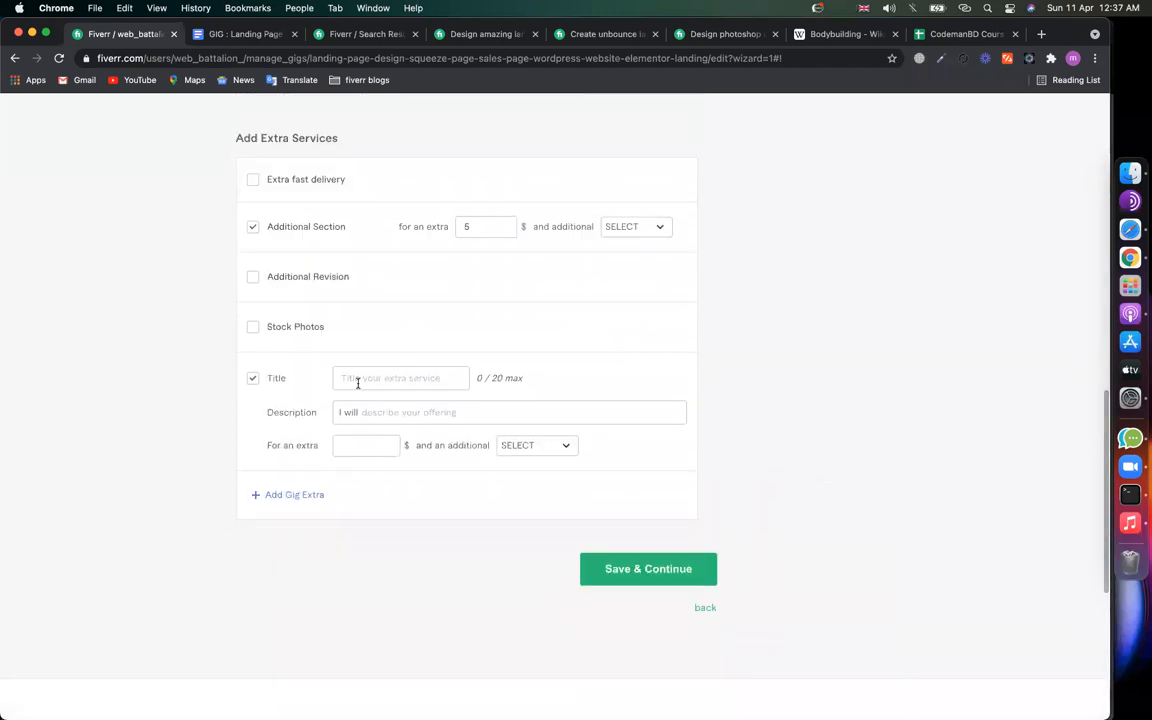
click(286, 495)
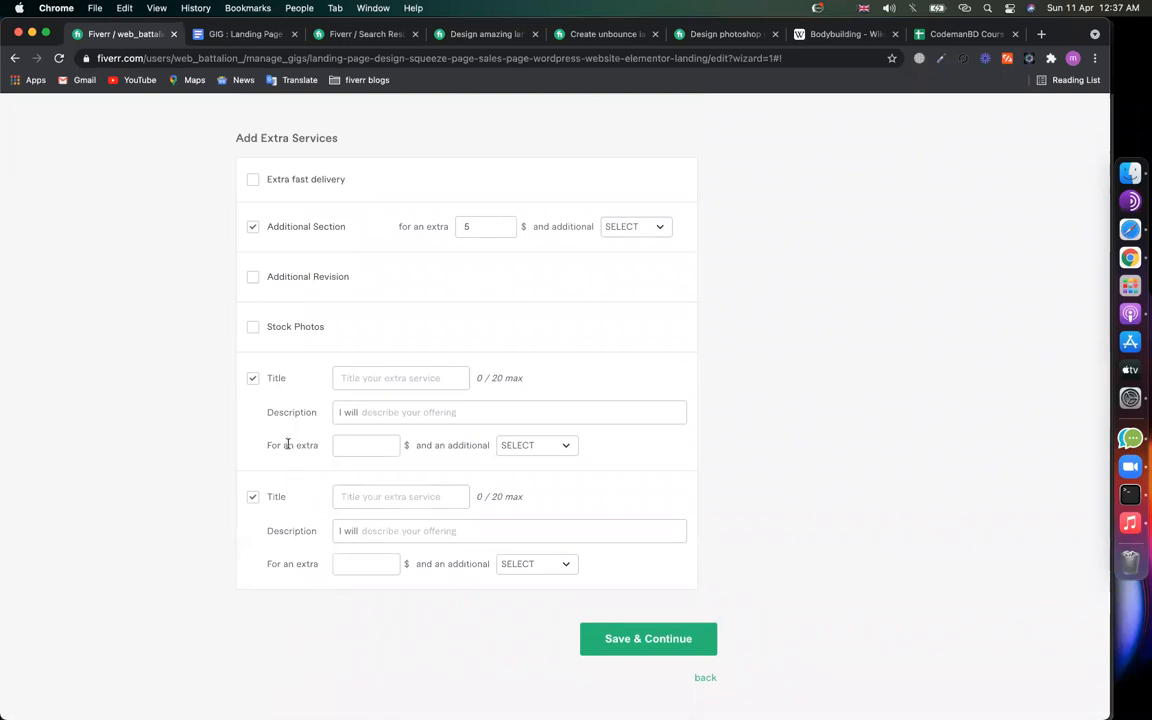
click(610, 34)
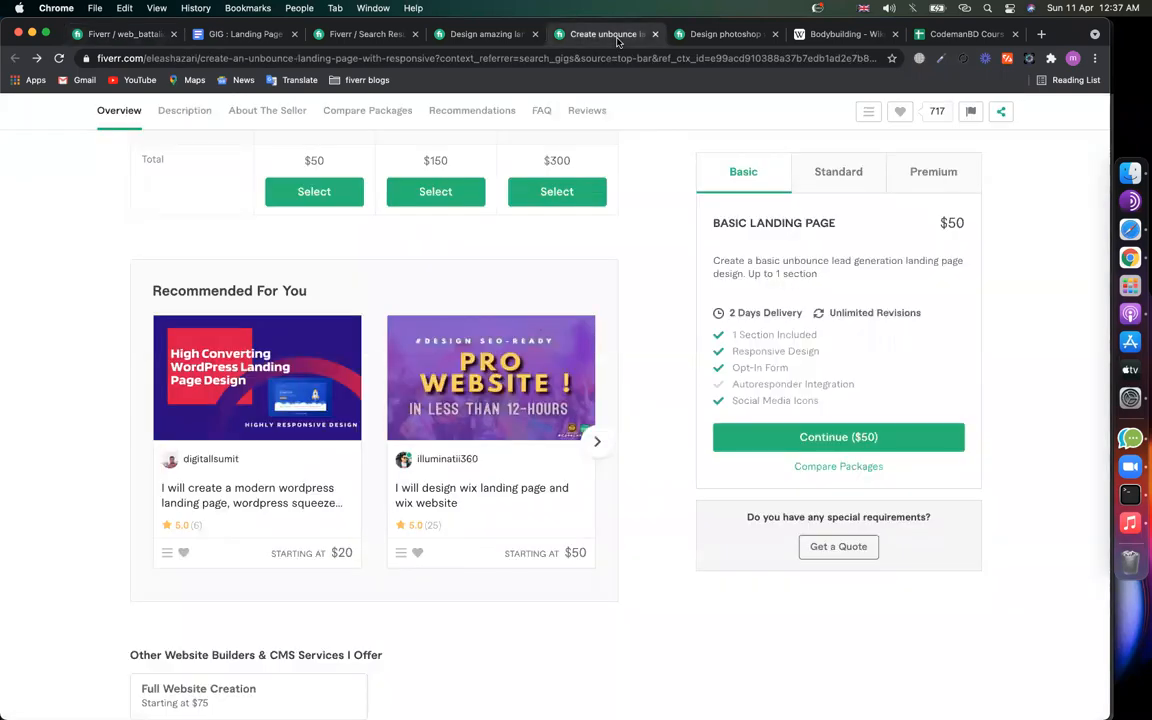
Step: Add all four extras to the photoshop landing page gig's order and note the $929.25 total
click(736, 34)
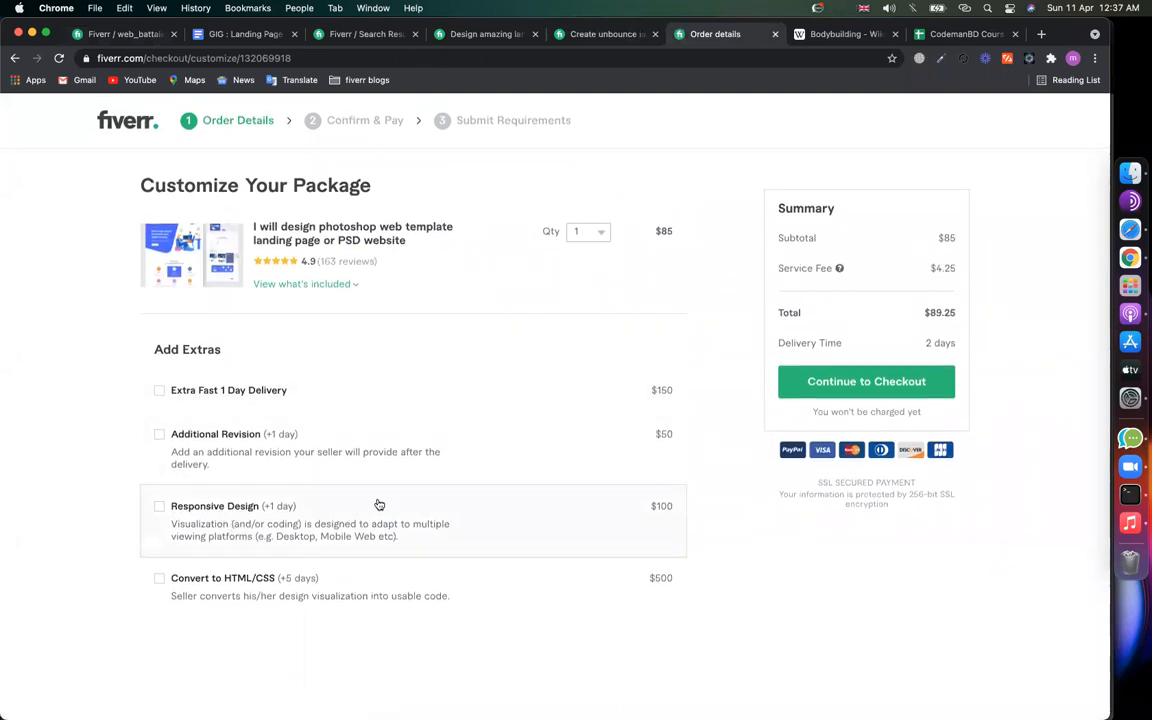
click(180, 511)
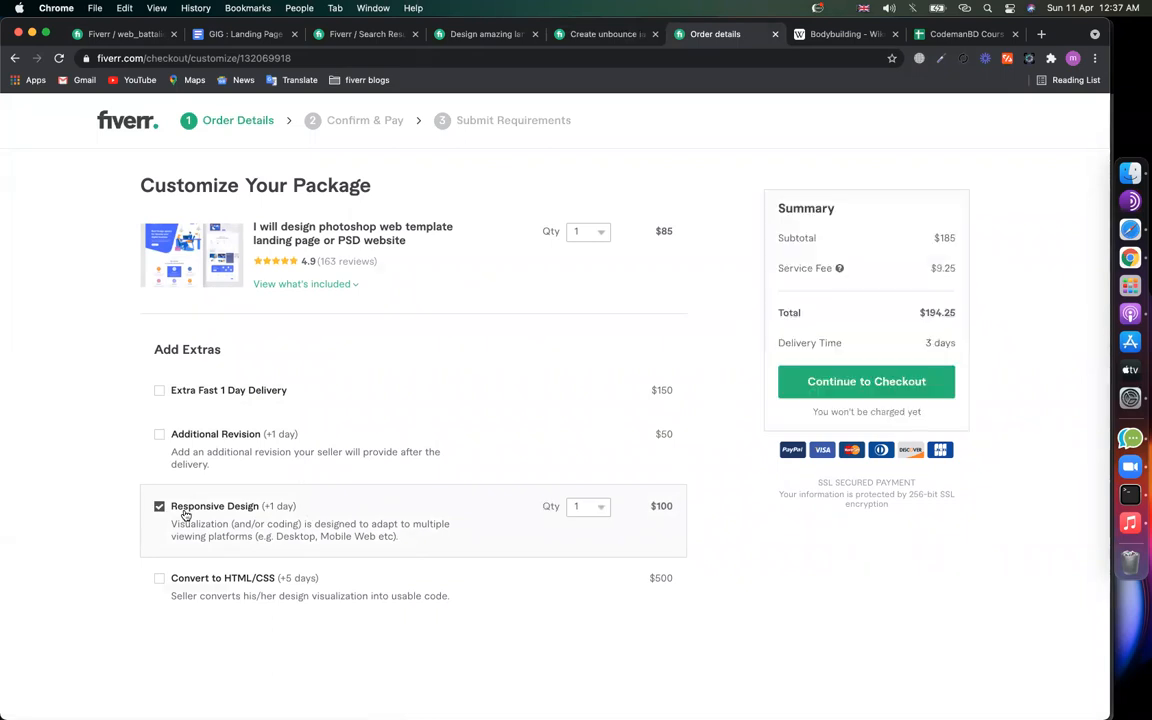
click(208, 466)
click(229, 391)
click(237, 589)
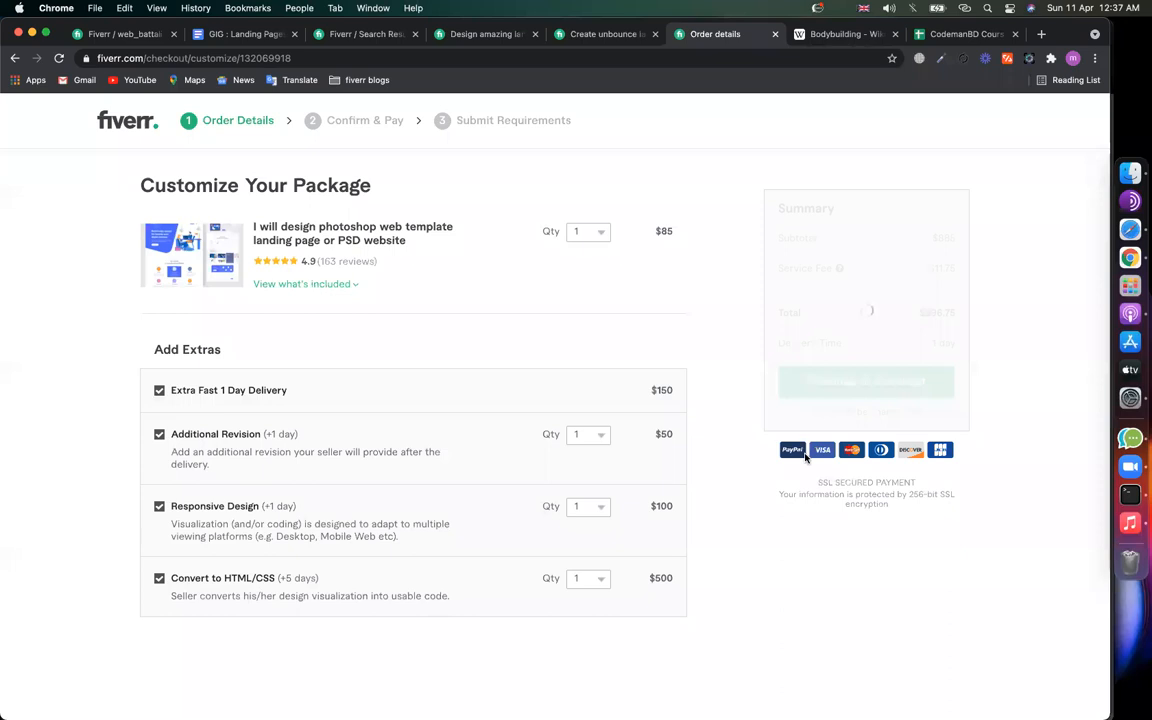
double_click(938, 311)
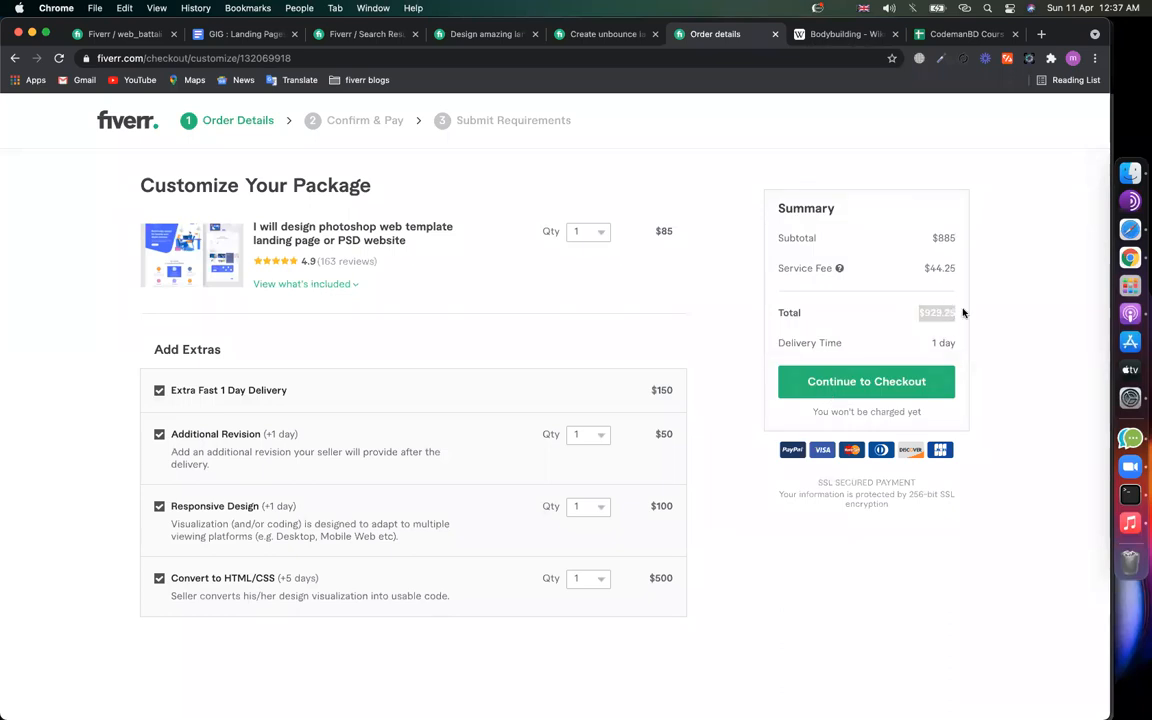
Step: Remove the extras again and go back to the gig editor's first custom extra title
click(234, 391)
click(224, 451)
click(221, 506)
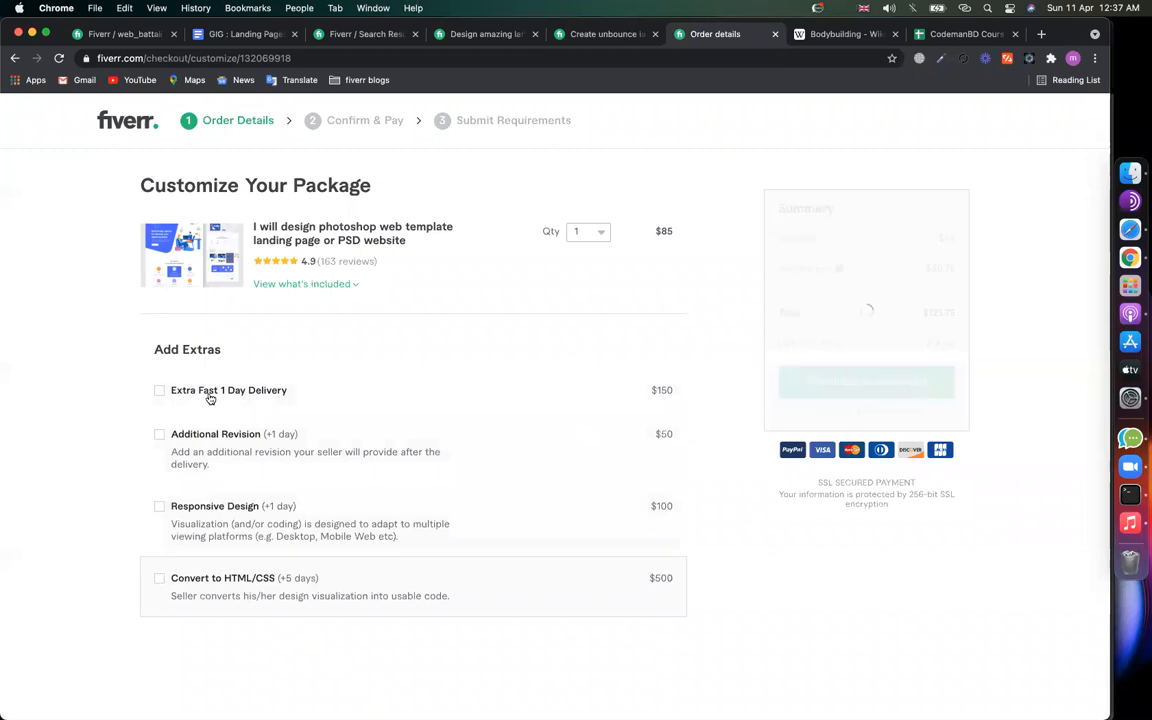
click(122, 34)
click(389, 381)
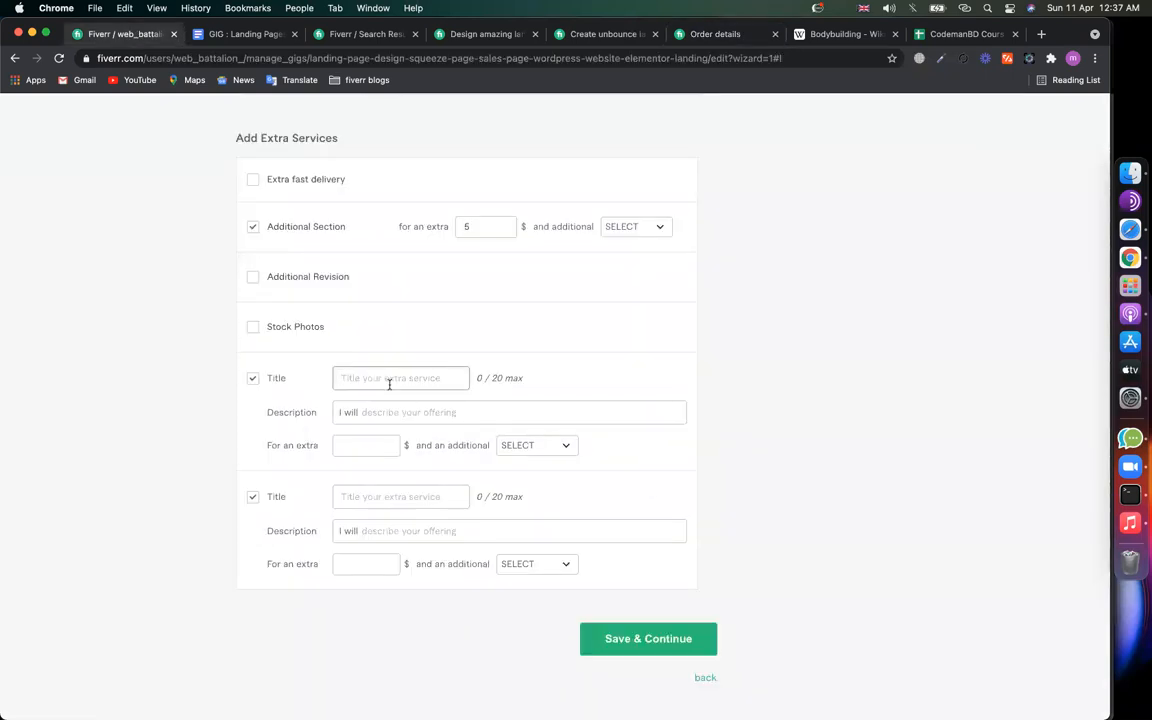
Step: Fill in the first custom extra 'facebook pixel', described 'integrate facebook pixel &', at $30 with no extra days
text(facebook pixel)
click(368, 406)
text(integ)
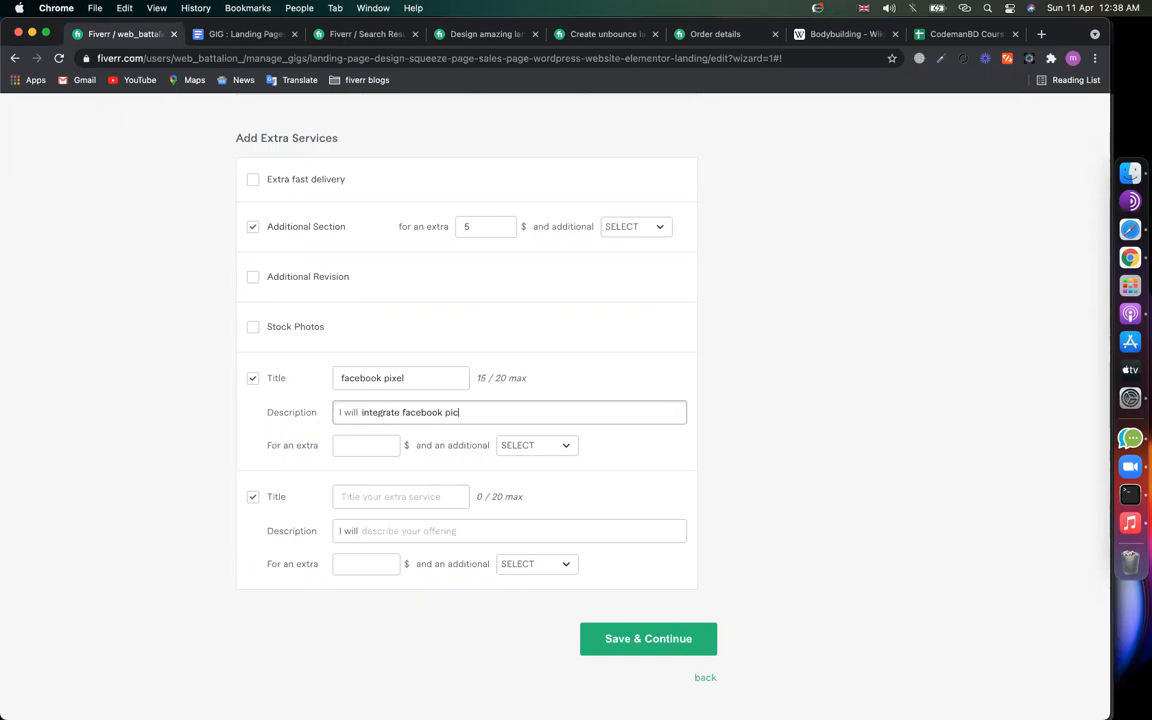
text(rate facebook pixel &)
scroll(436, 470, up, 20)
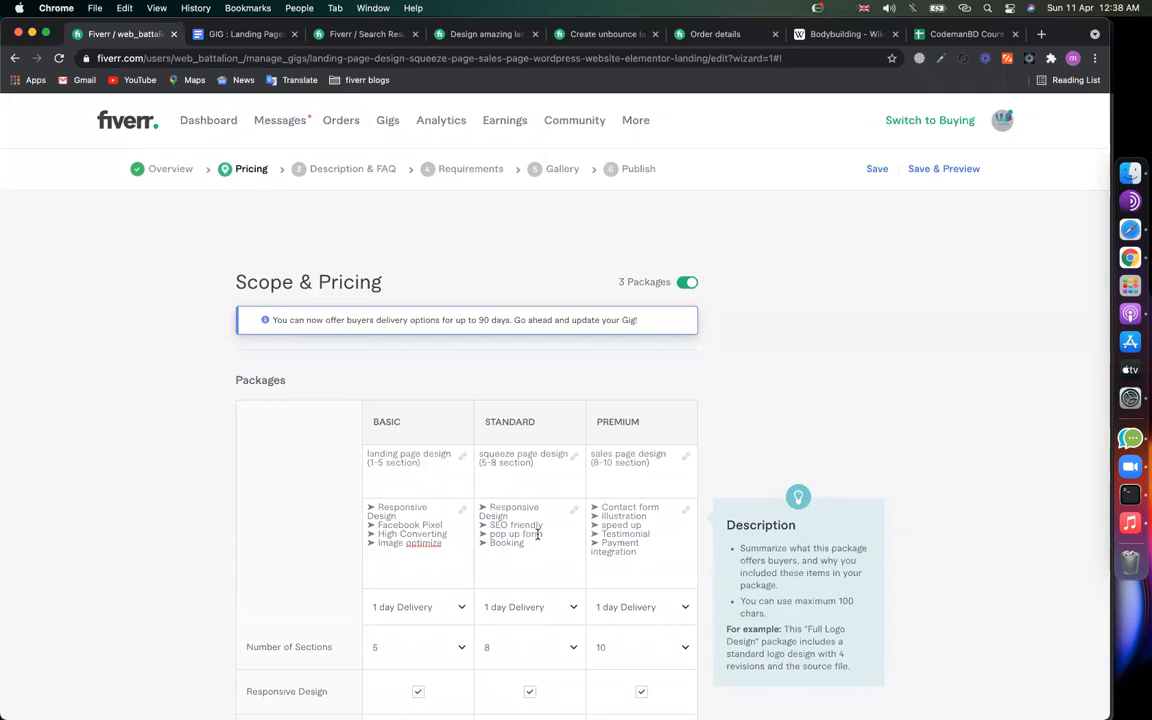
drag(548, 527, 482, 508)
click(172, 532)
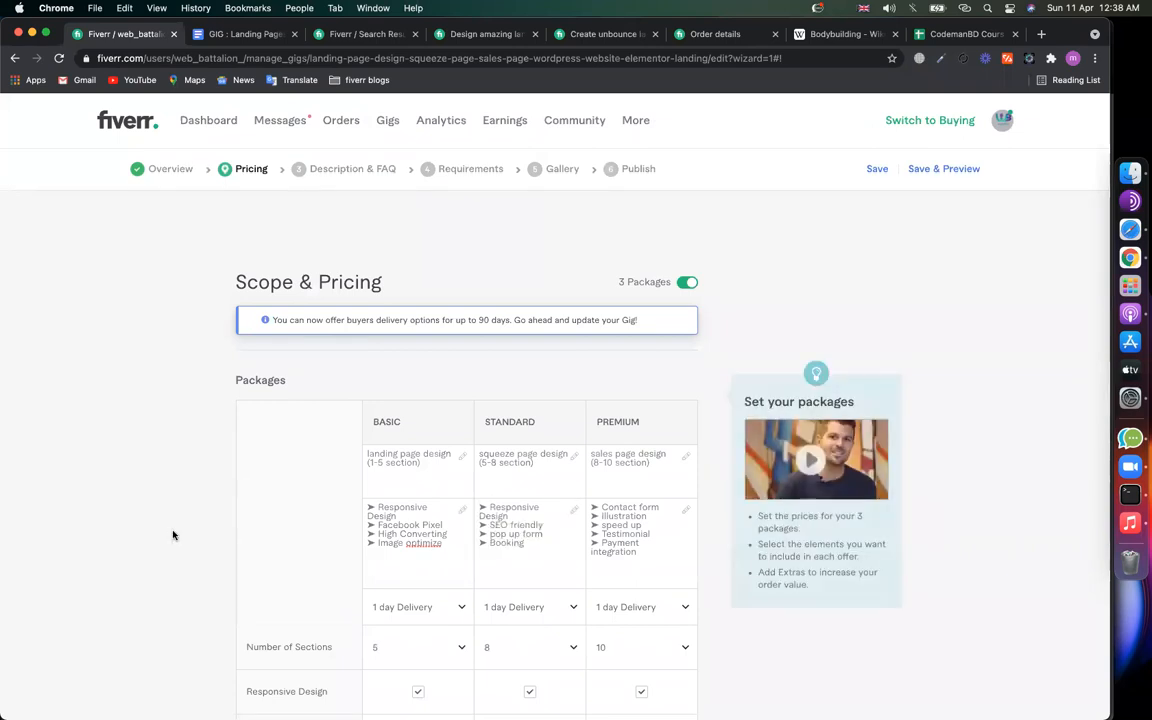
scroll(172, 533, down, 10)
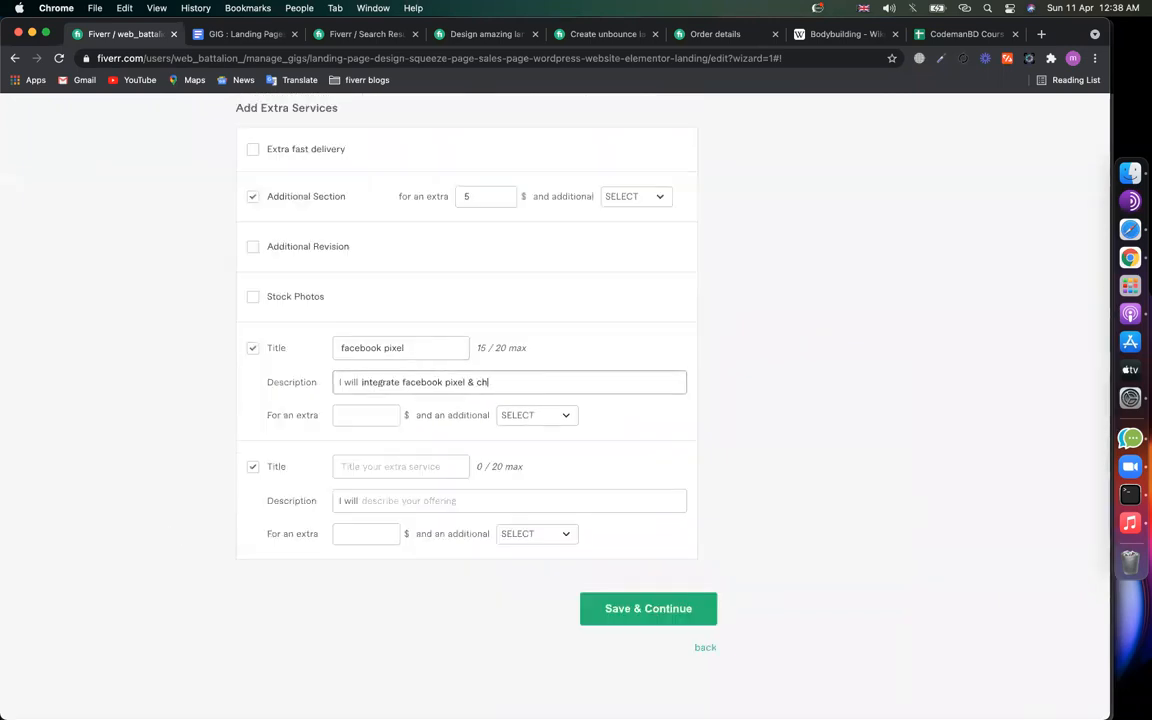
click(352, 415)
text(5)
key(BackSpace)
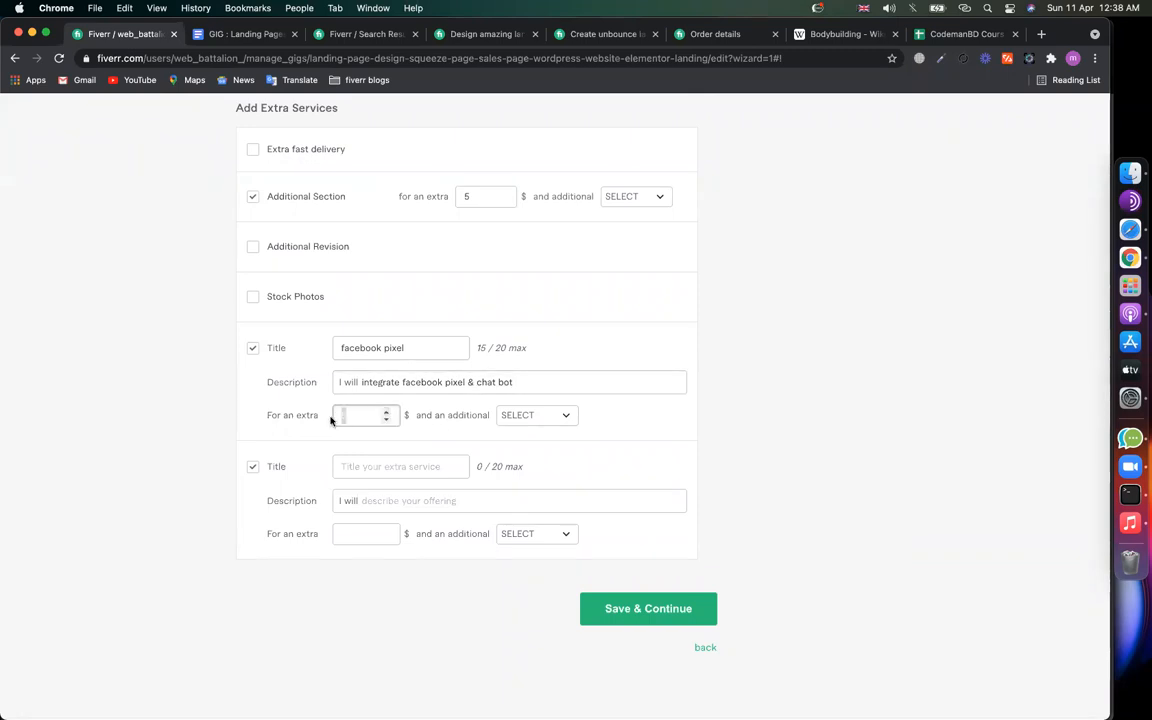
text(30)
click(535, 419)
click(538, 488)
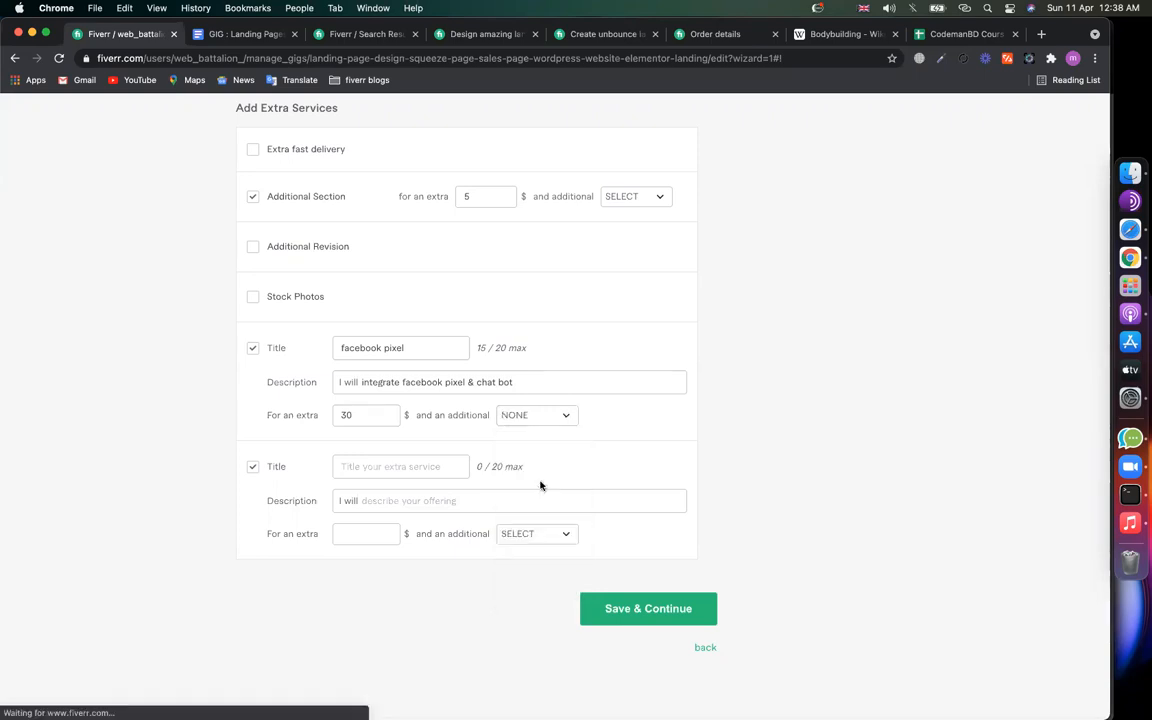
Step: Fill in the second custom extra 'speed', described 'do speed up', at $50 with no extra days
text(speed up)
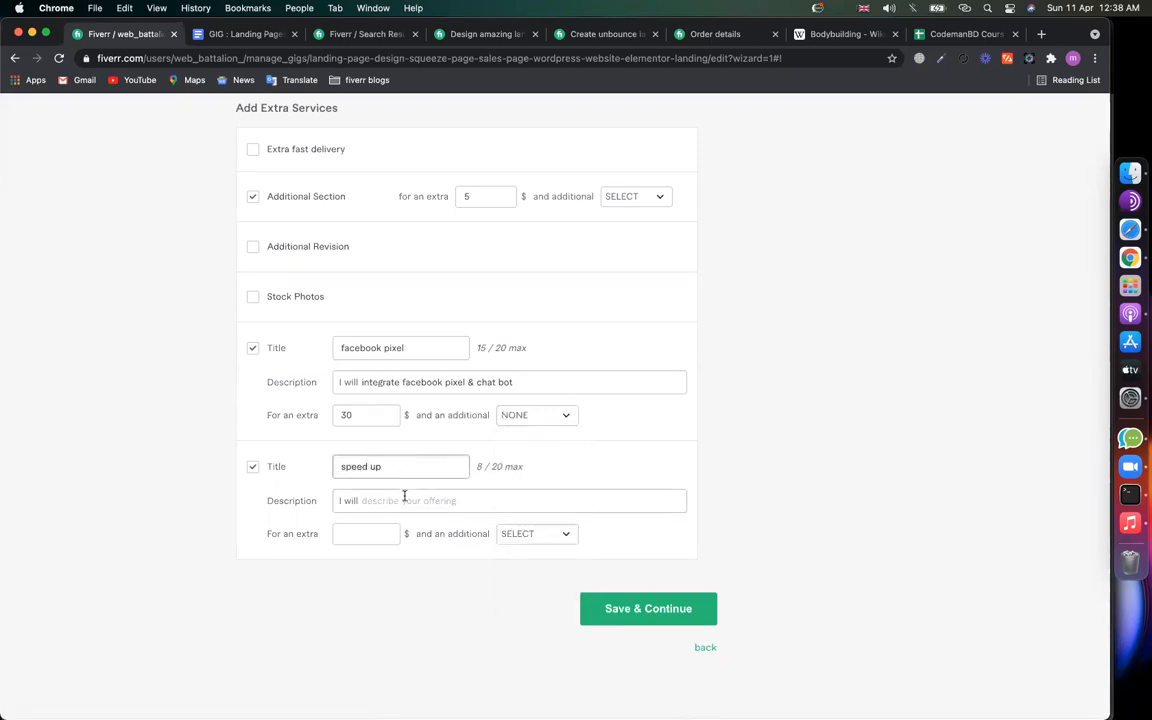
click(404, 498)
text(do speed up and seo for your landing page)
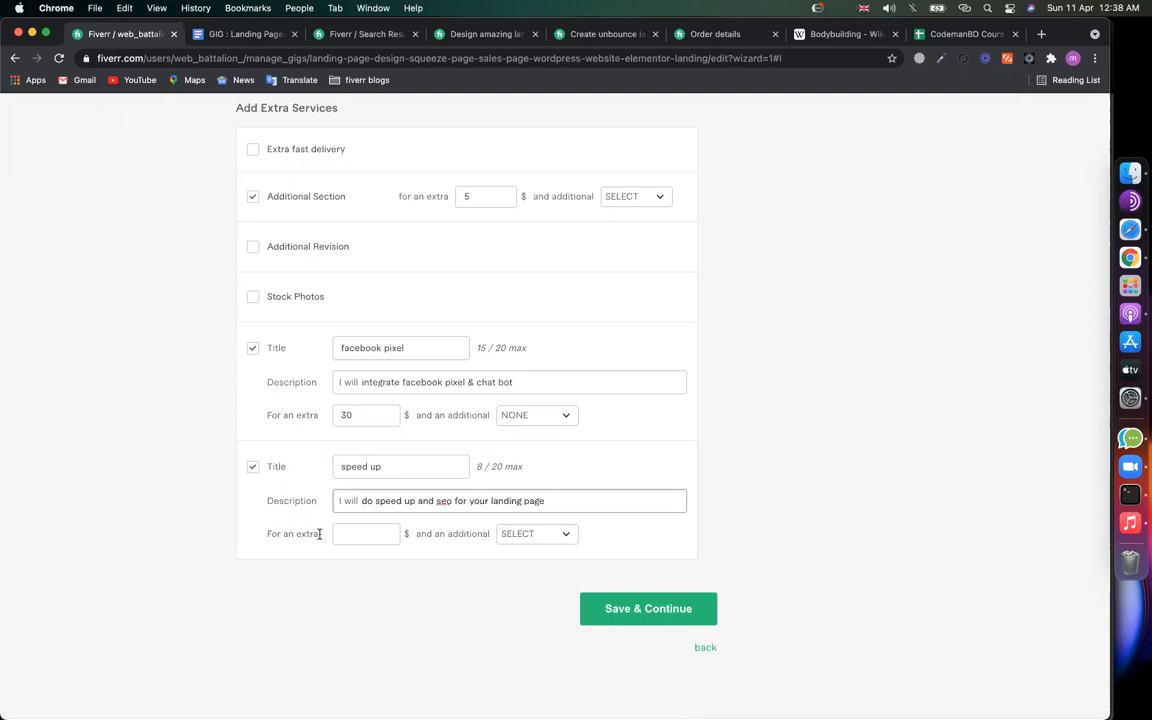
click(352, 535)
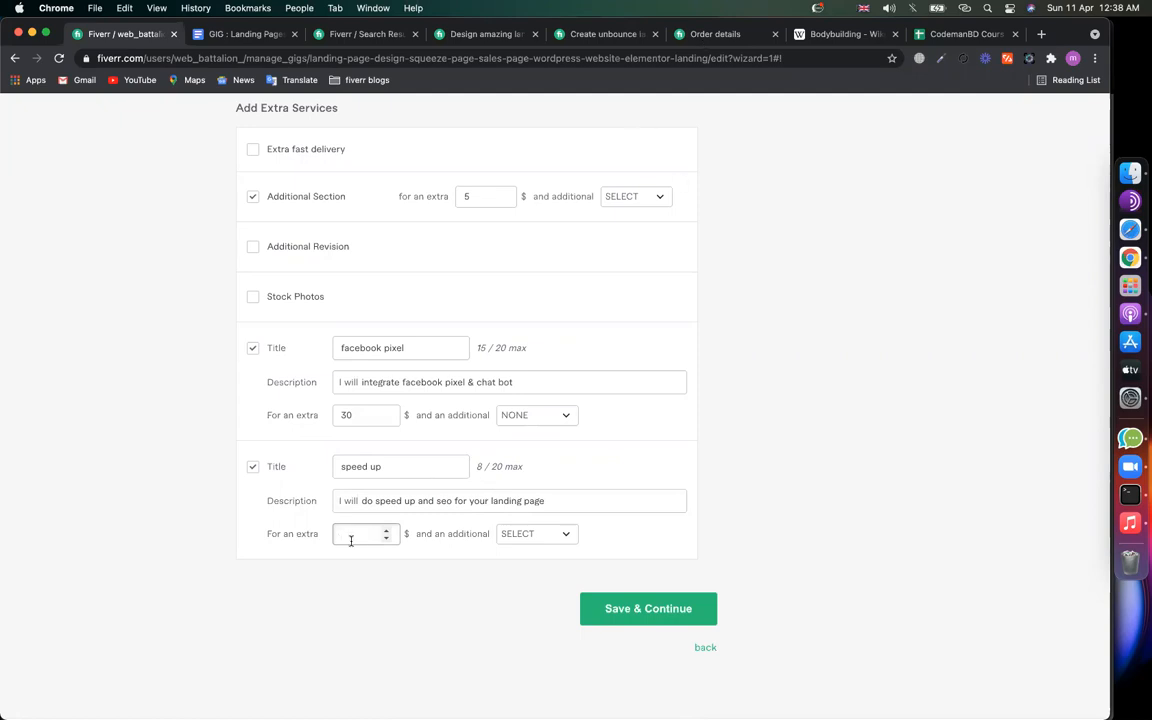
click(536, 535)
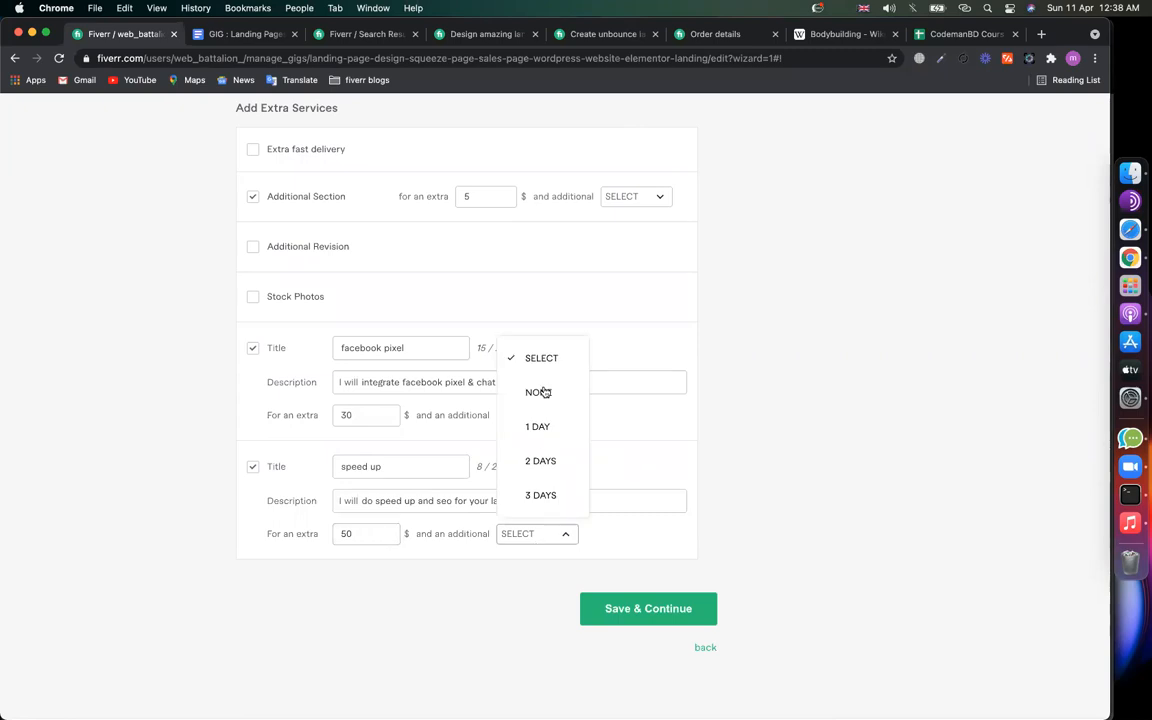
click(545, 391)
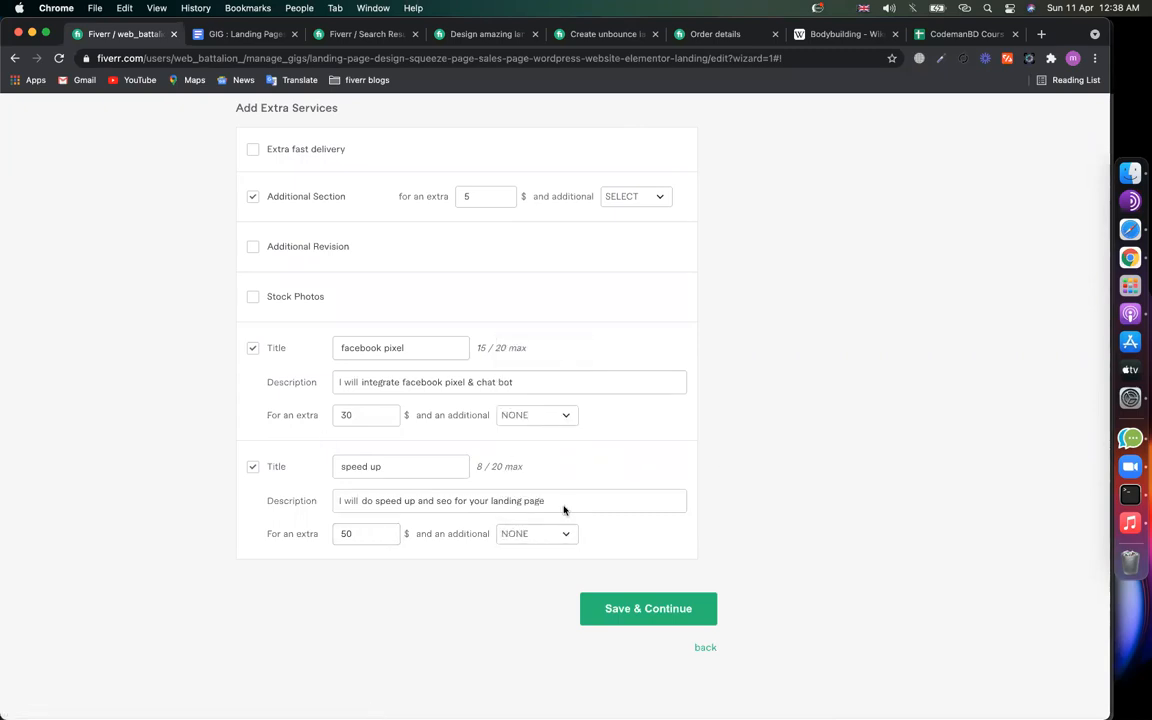
scroll(399, 465, up, 2)
scroll(620, 680, down, 2)
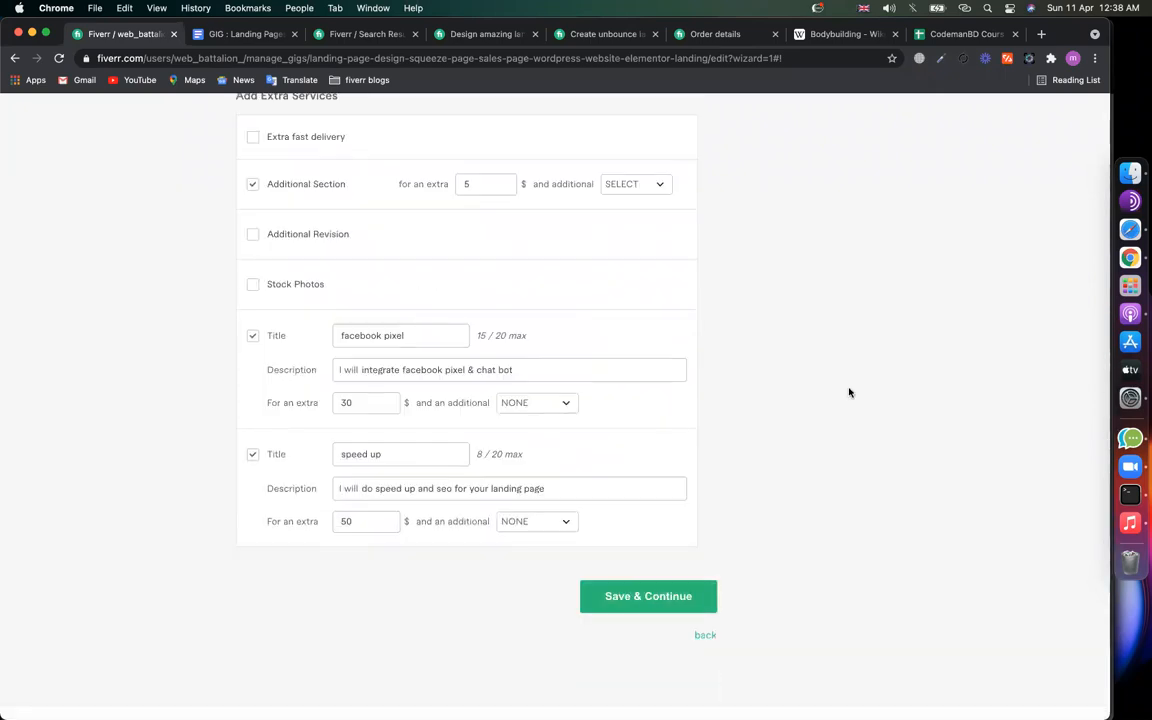
scroll(850, 392, up, 1)
Step: Capture a screenshot of the filled-in extra services section
key(super+shift+5)
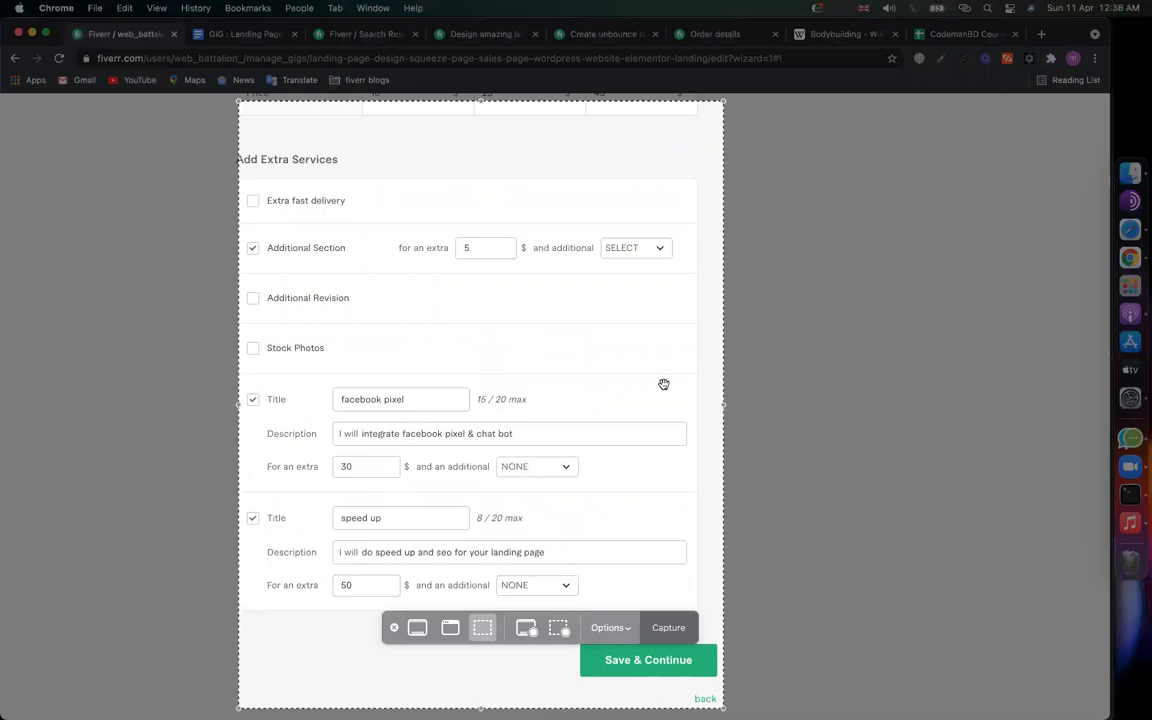
drag(396, 708, 394, 621)
click(394, 626)
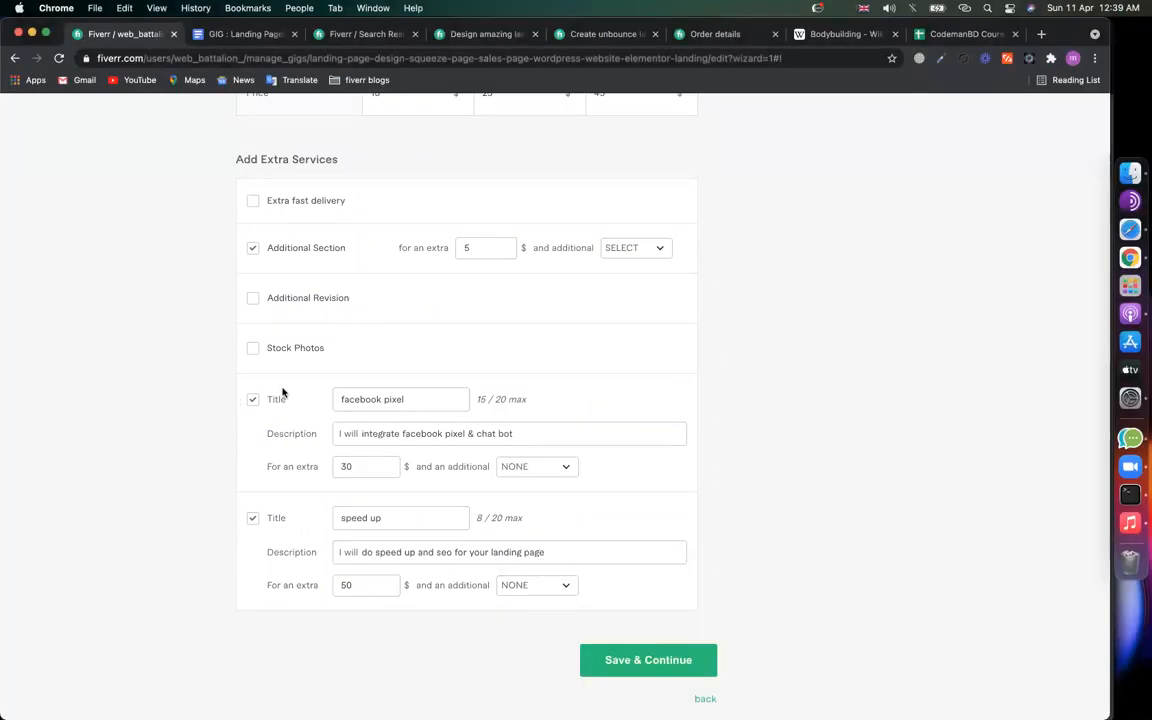
Step: Replace the pricing-table image in the GIG : Landing Pages notes with the new screenshot
click(220, 34)
click(368, 514)
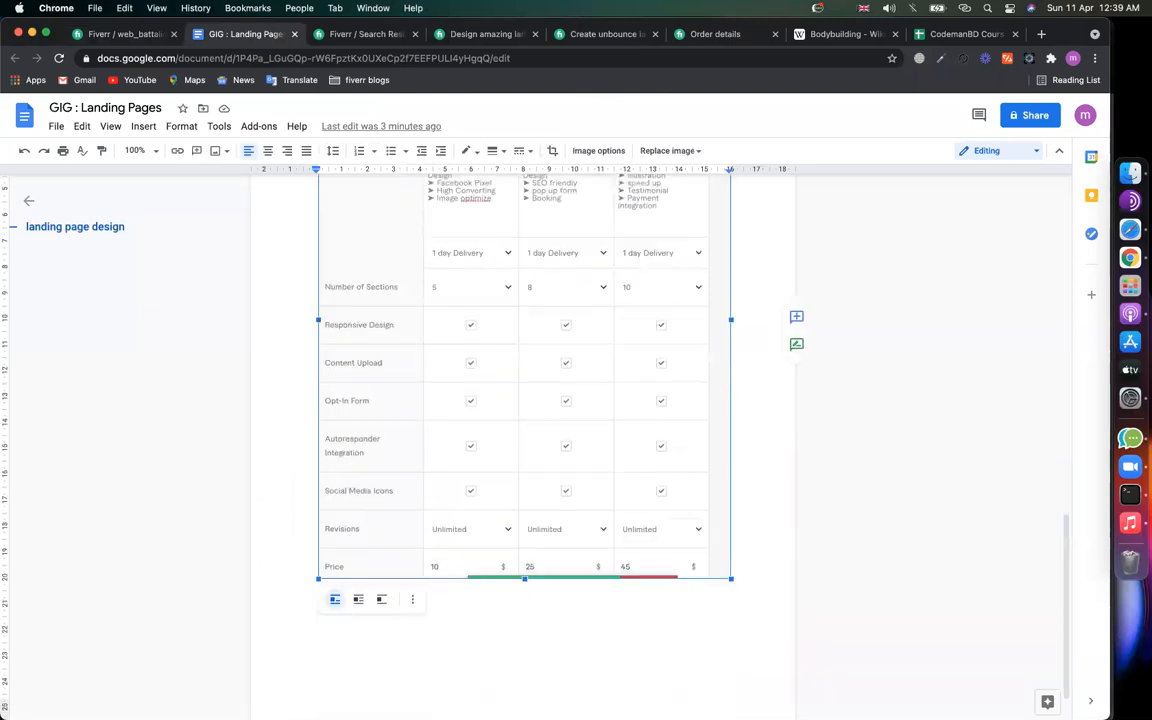
key(super+v)
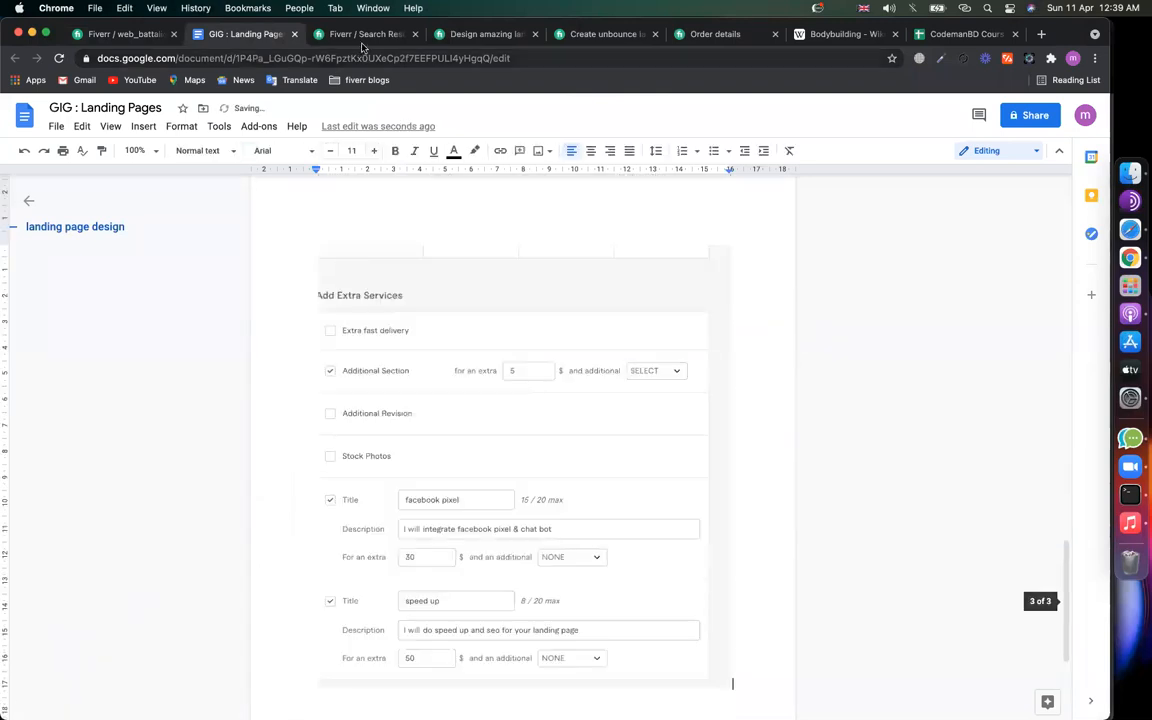
click(100, 34)
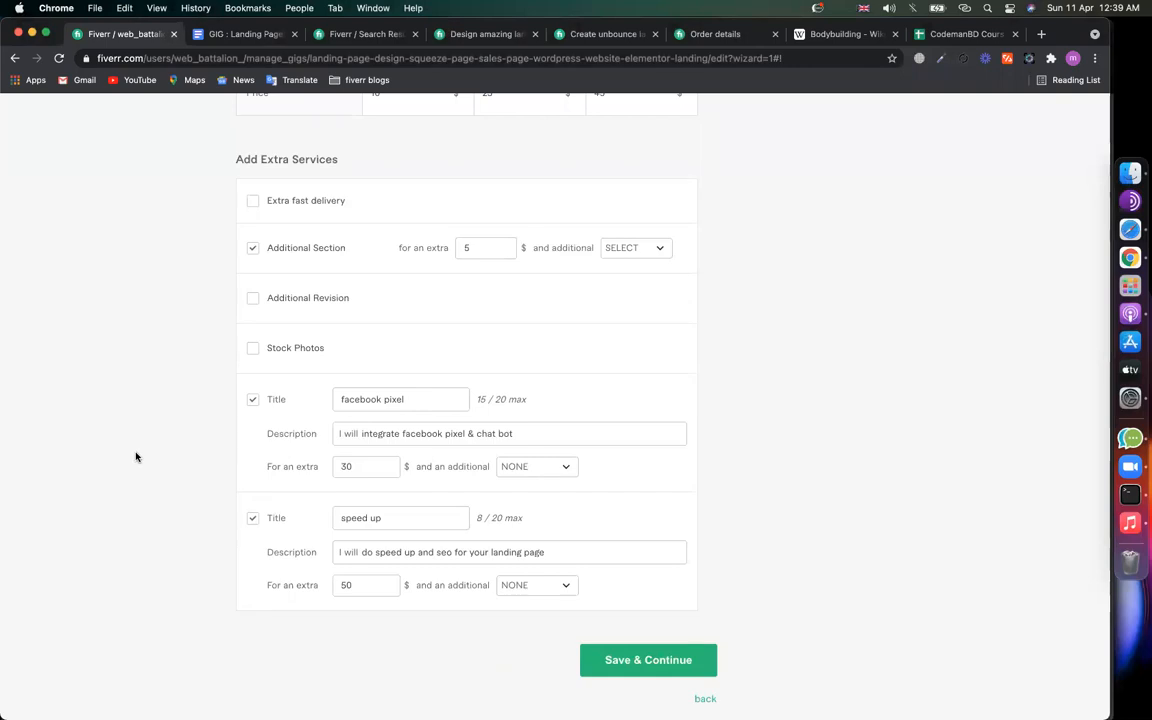
Step: Save the extra services and place the caret in the Description & FAQ description box
click(686, 672)
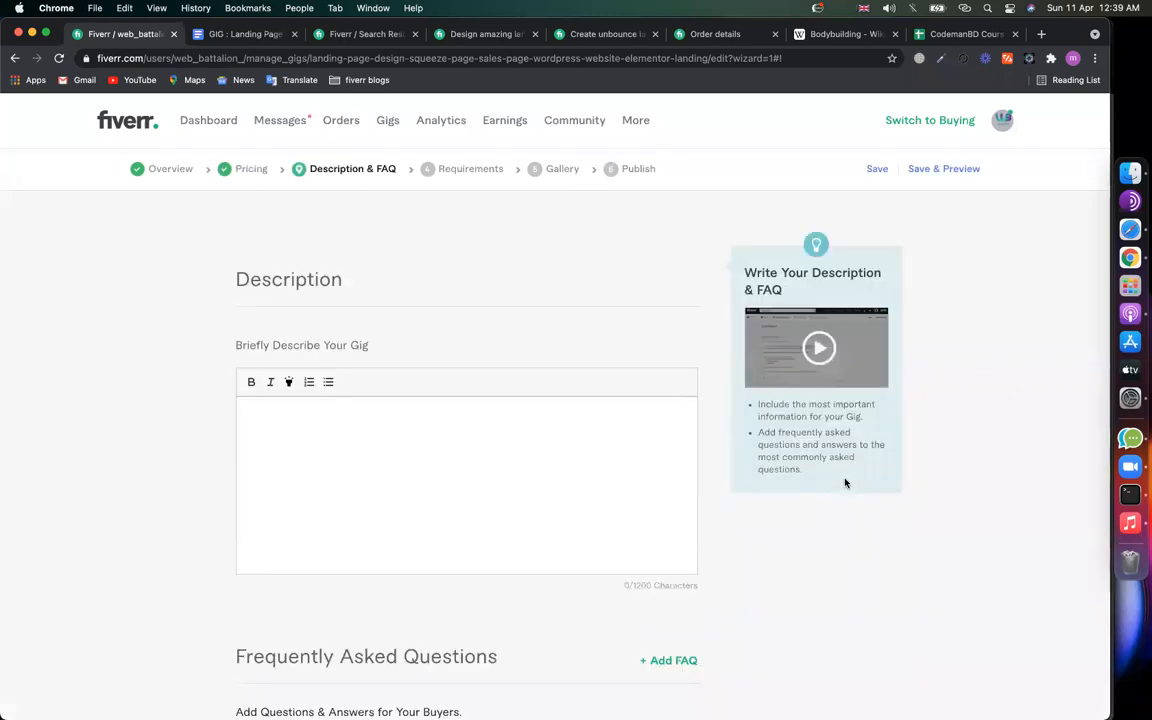
click(552, 423)
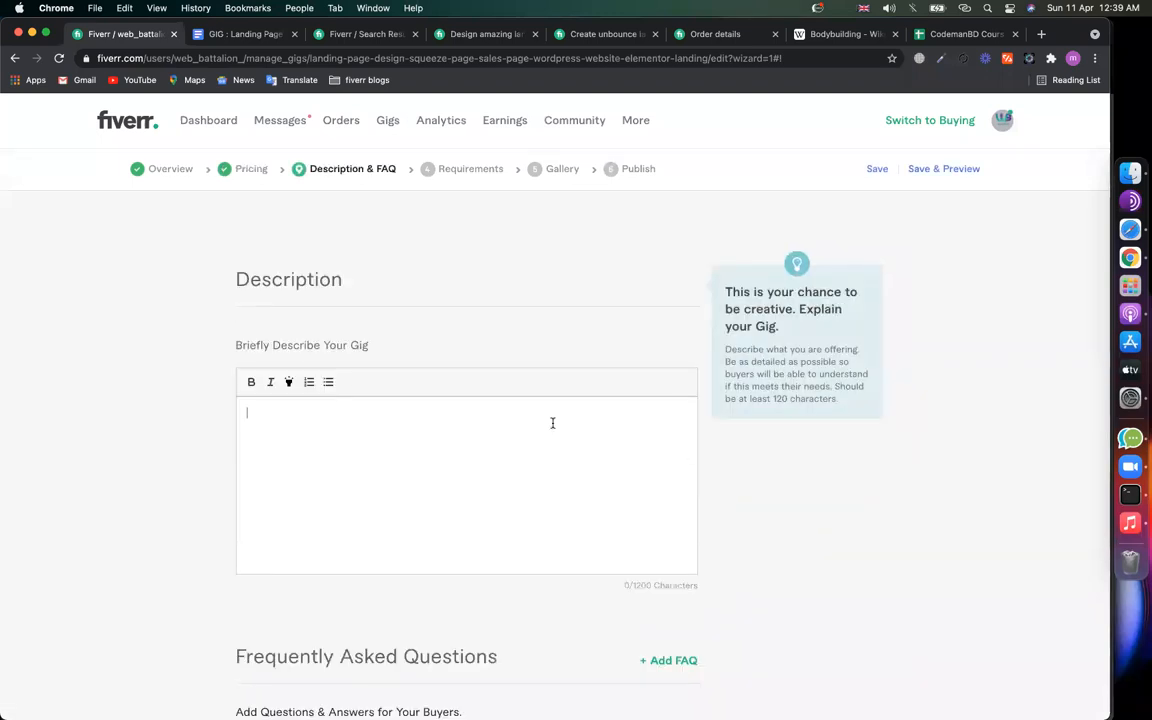
click(221, 318)
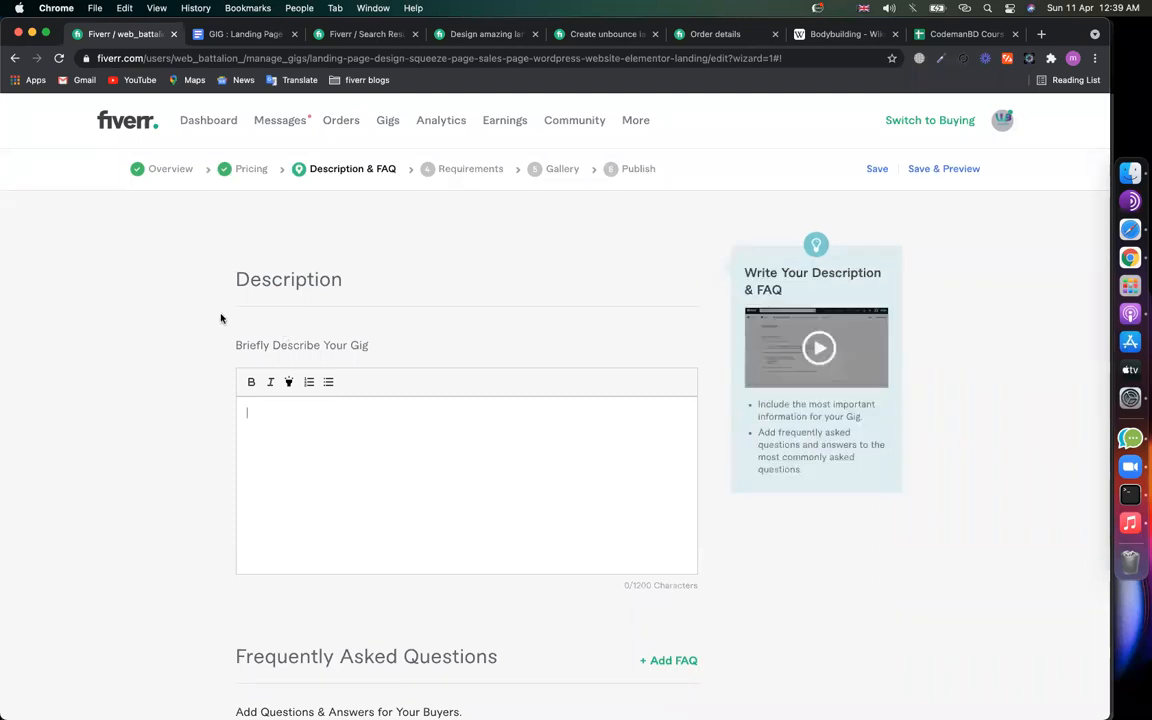
click(288, 429)
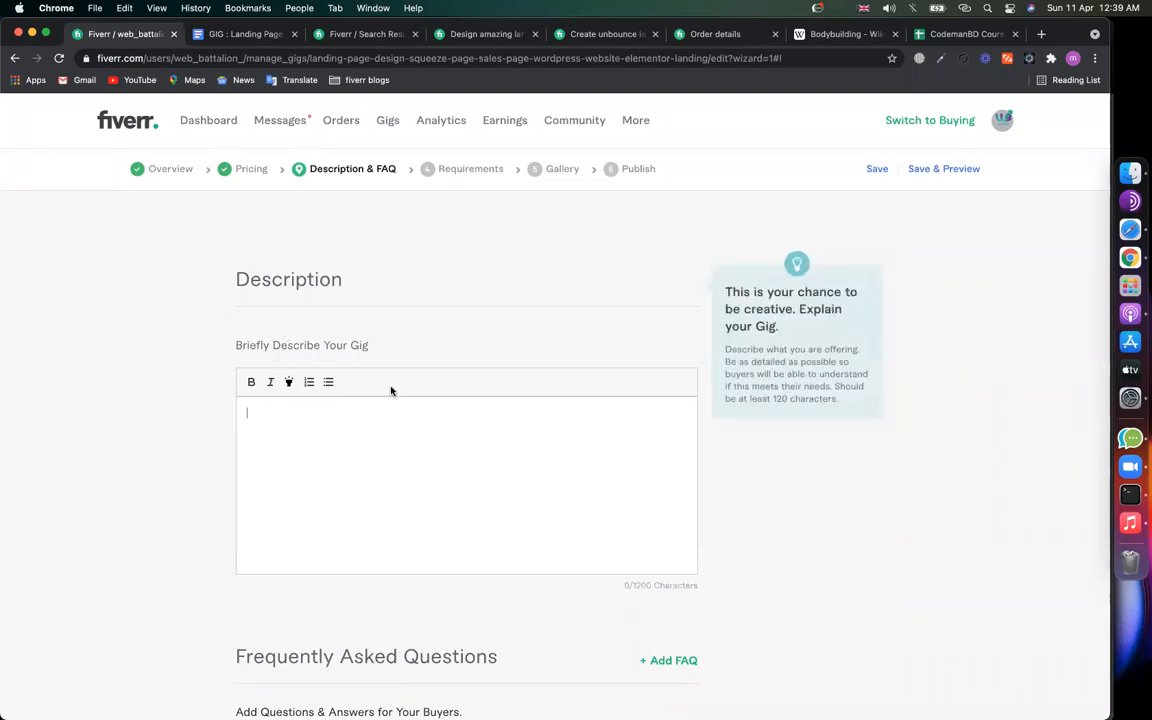
Step: Scroll through competitors' landing page gigs, including the unbounce one, to study their descriptions
click(496, 38)
scroll(385, 362, down, 3)
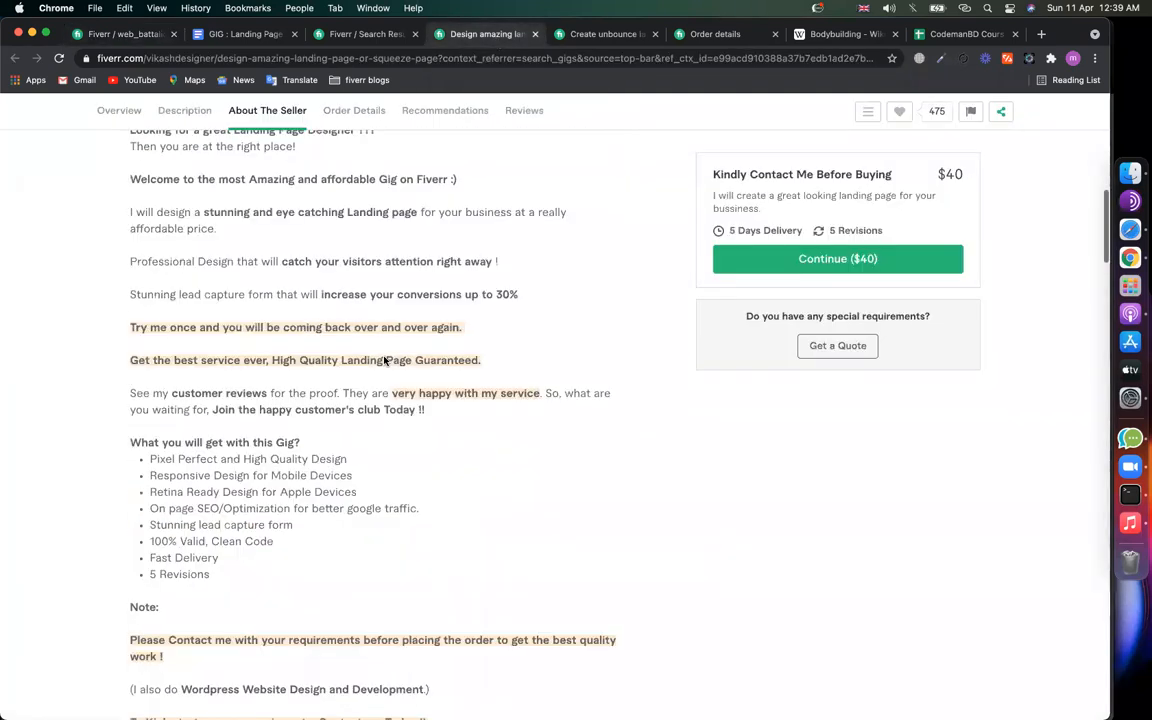
scroll(385, 362, down, 2)
scroll(385, 362, up, 1)
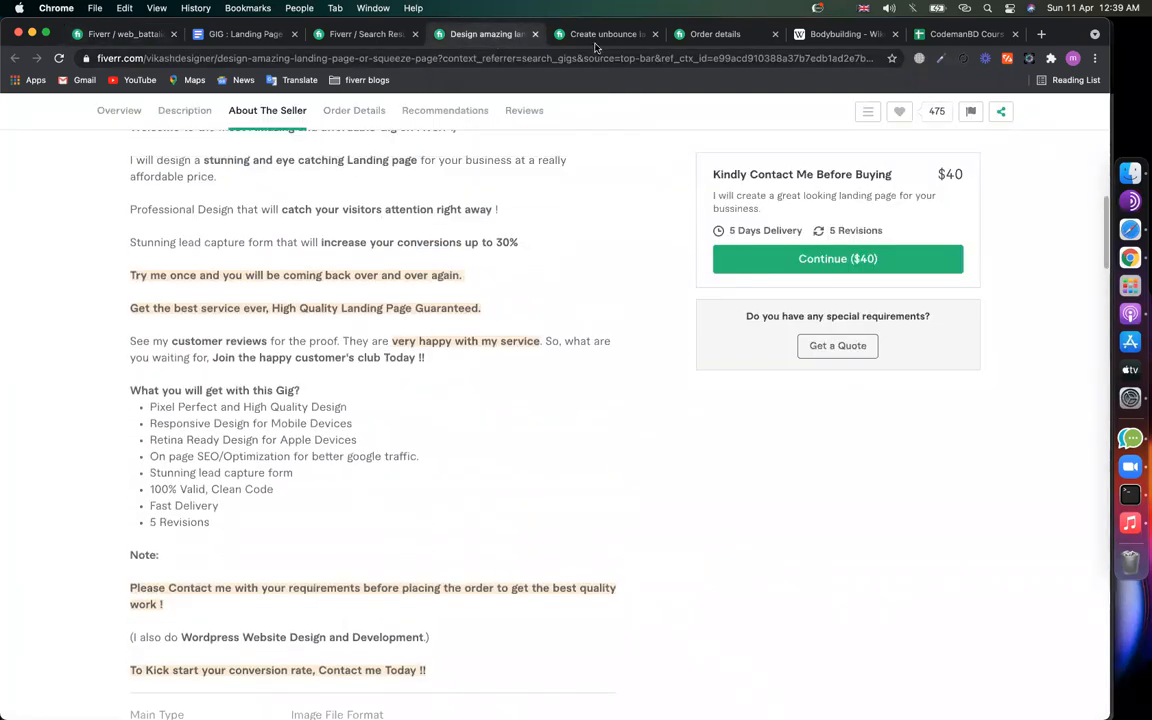
click(597, 42)
scroll(418, 388, up, 10)
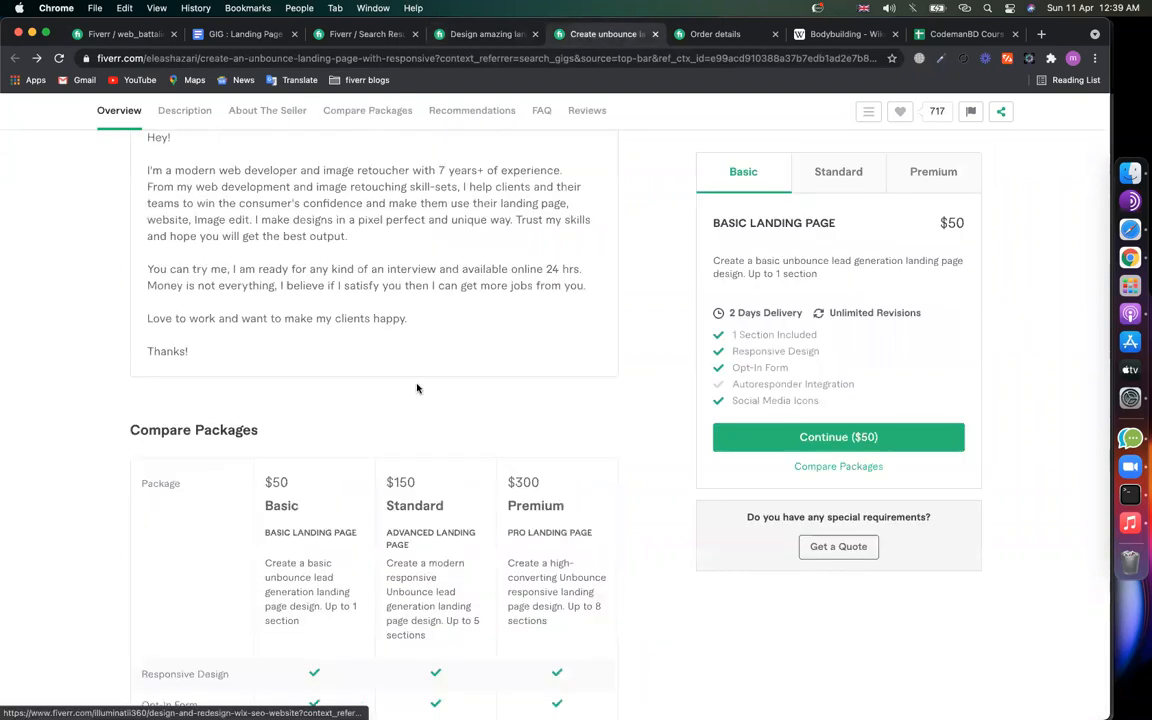
scroll(413, 400, down, 10)
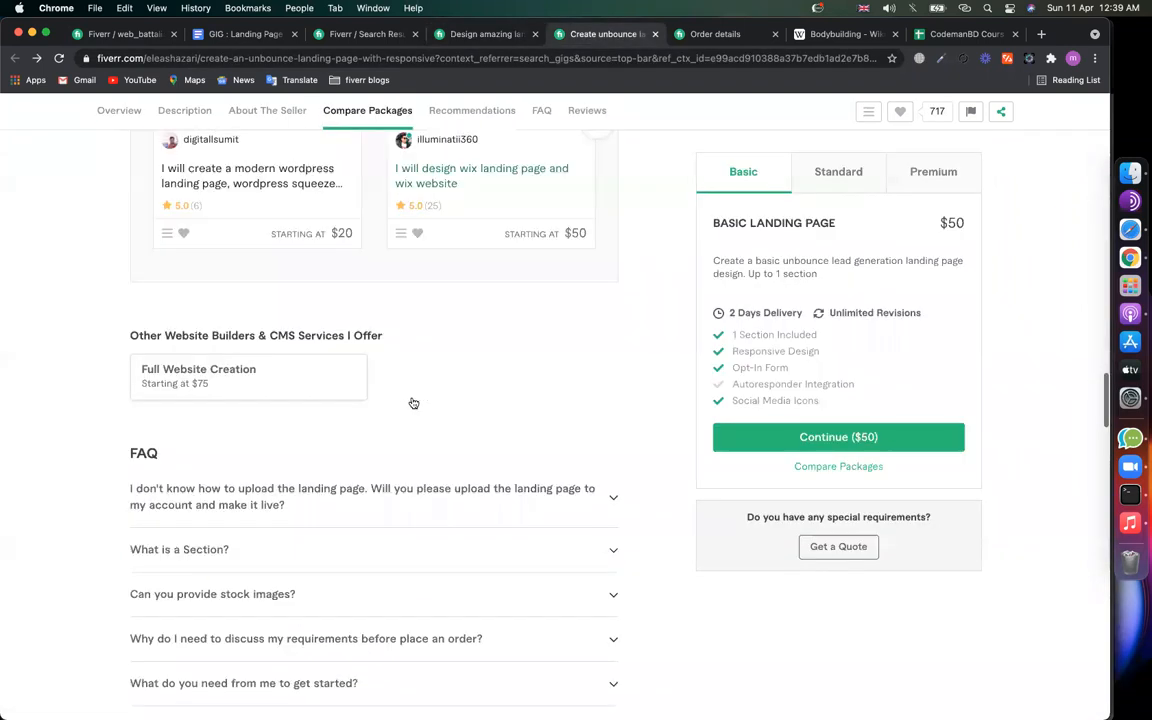
scroll(413, 402, down, 8)
scroll(413, 402, up, 20)
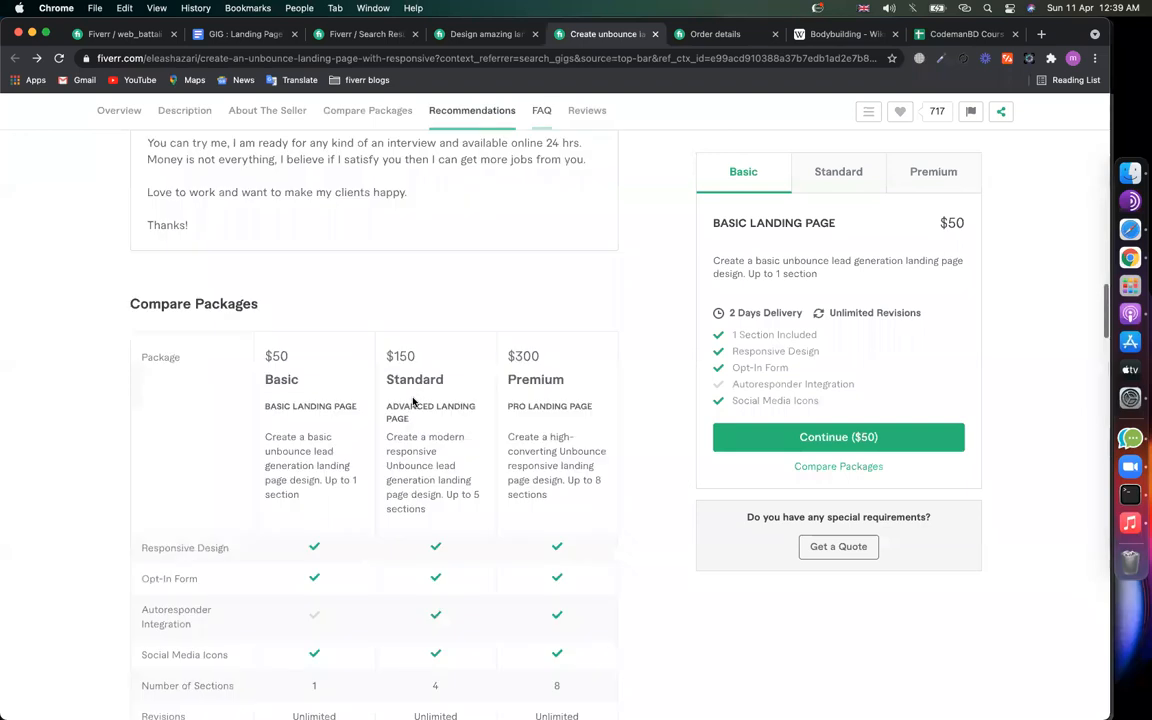
scroll(280, 560, up, 5)
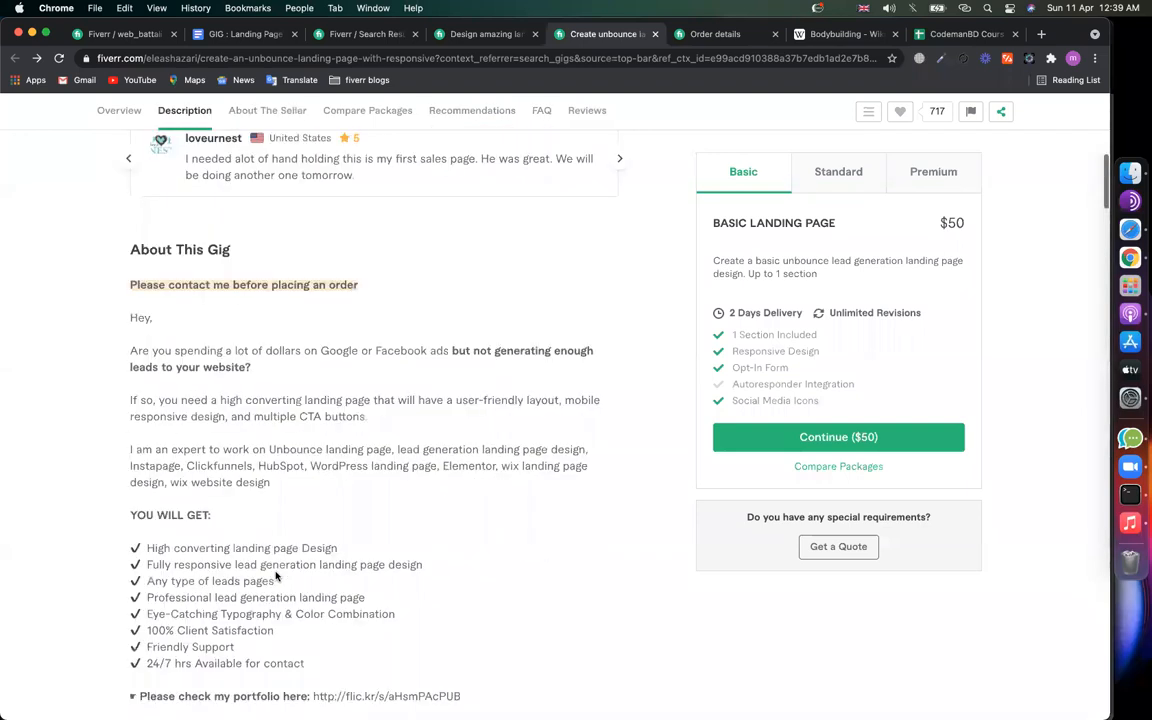
drag(309, 588, 130, 458)
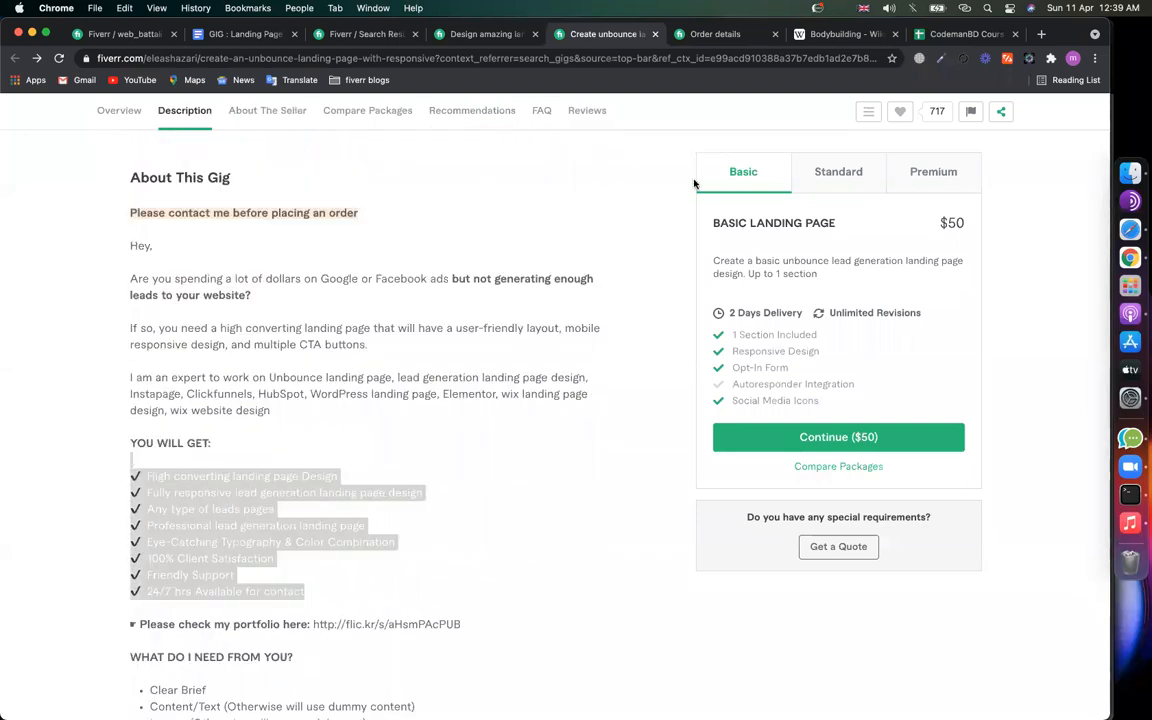
Step: Glance at the Bodybuilding article and the checkout page, then go back to the competitor gig page
click(846, 36)
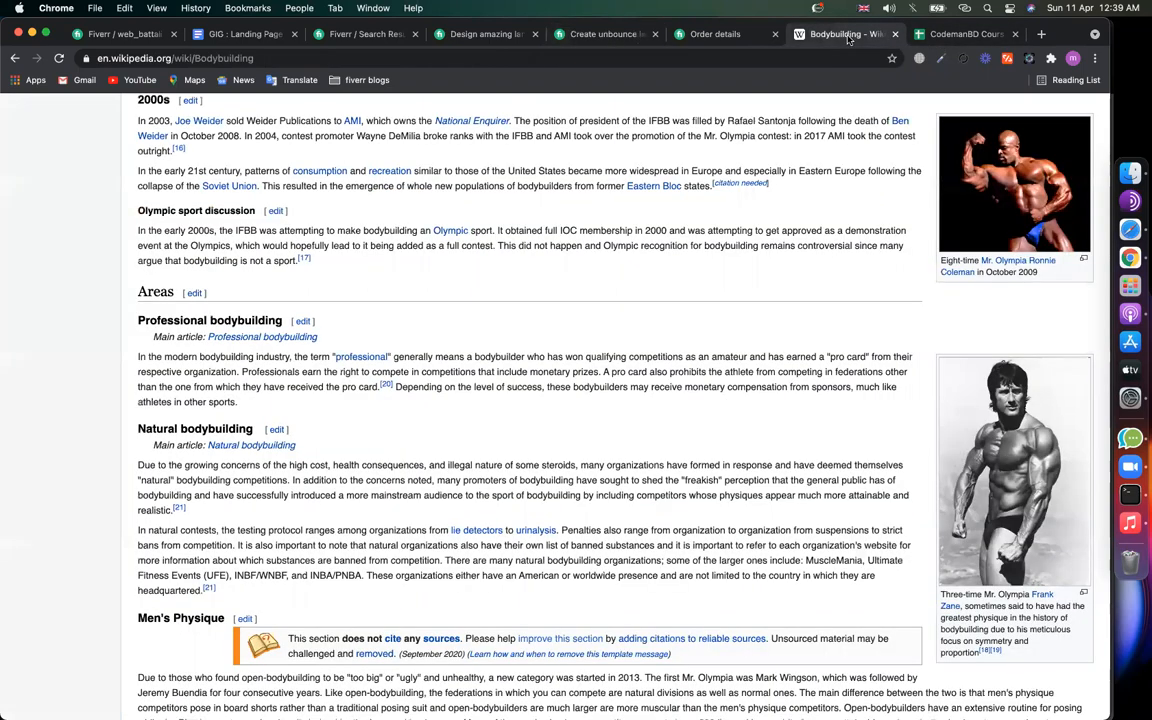
click(720, 34)
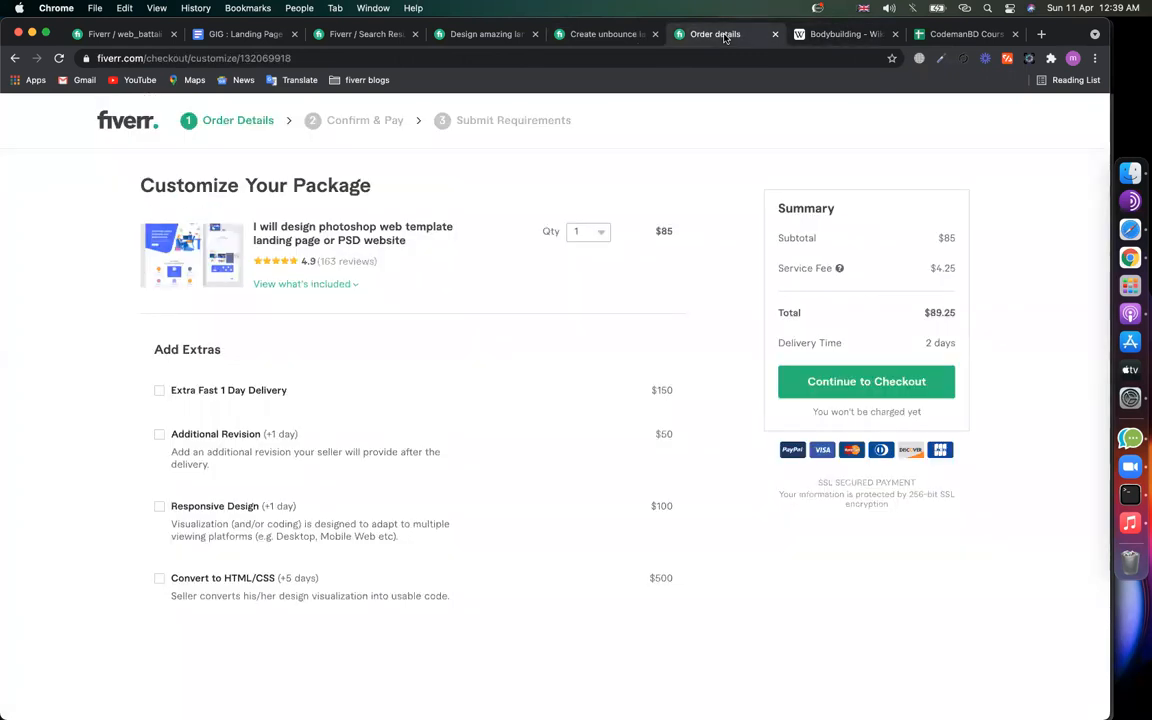
click(16, 58)
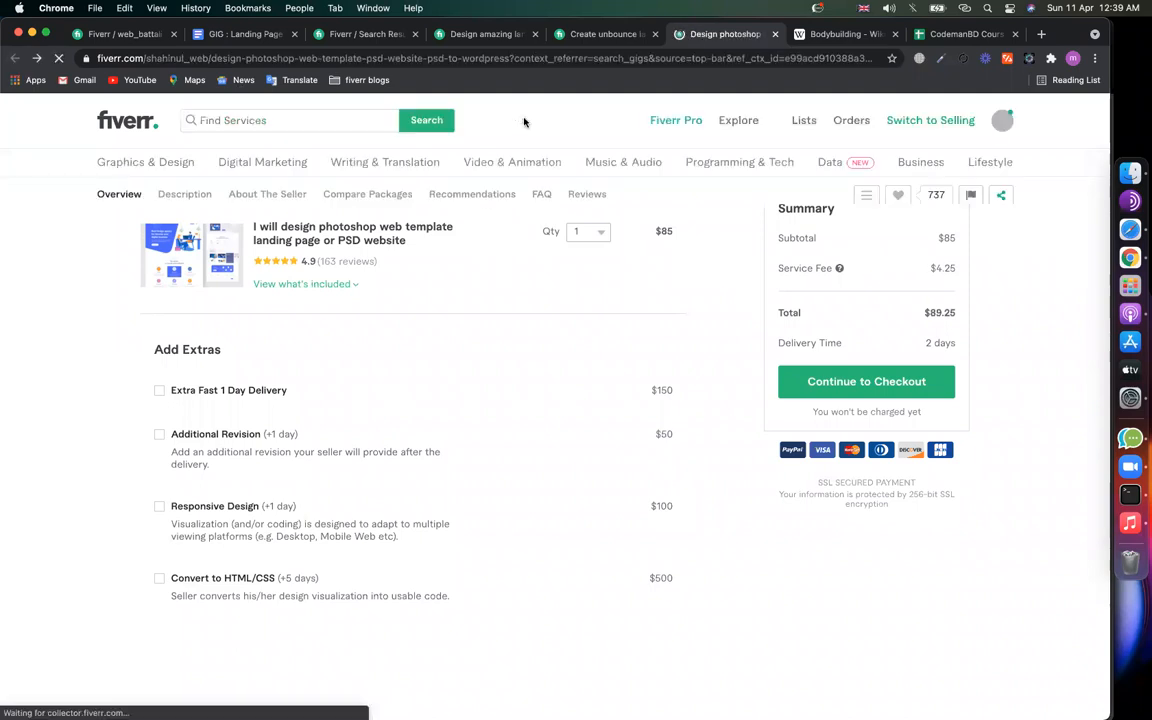
Step: Scroll through the Bodybuilding Wikipedia article, then go back to Fiverr's empty gig description
click(855, 36)
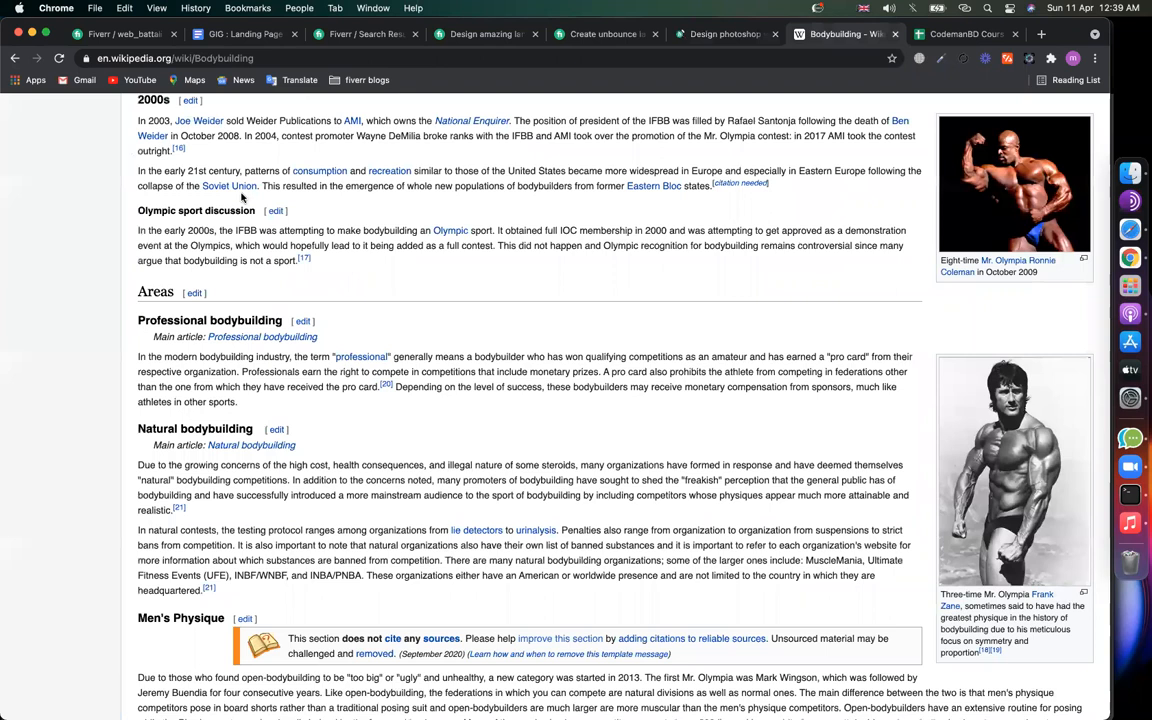
scroll(219, 267, up, 20)
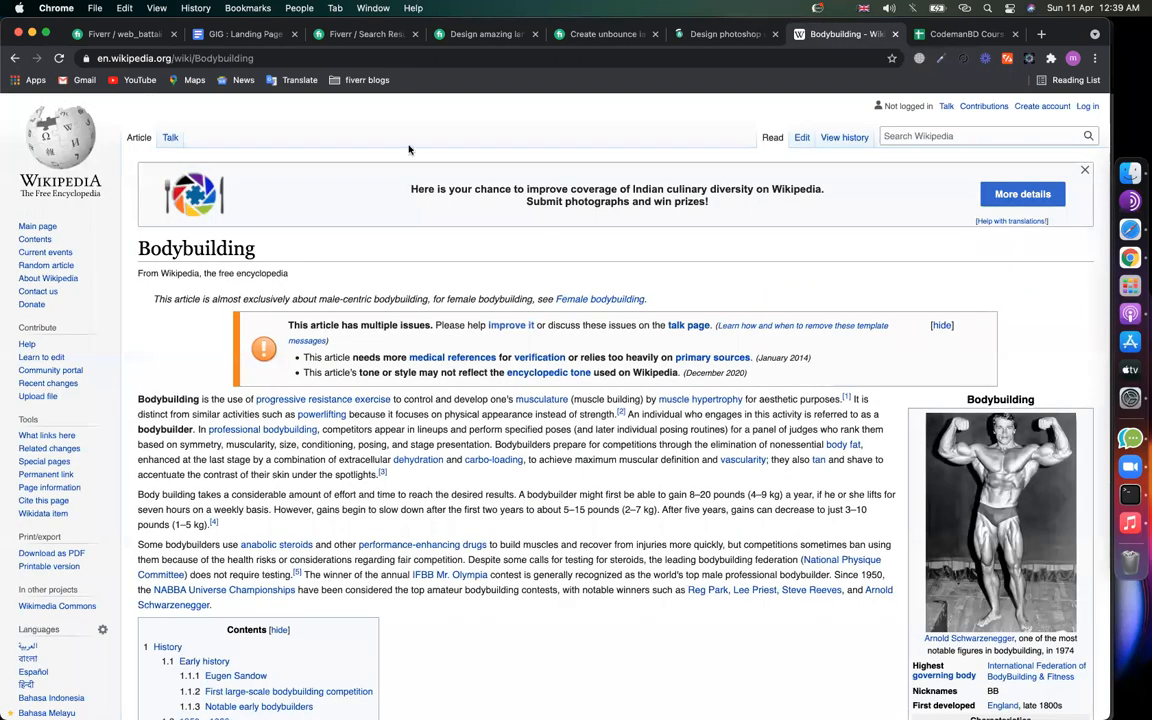
scroll(443, 365, down, 8)
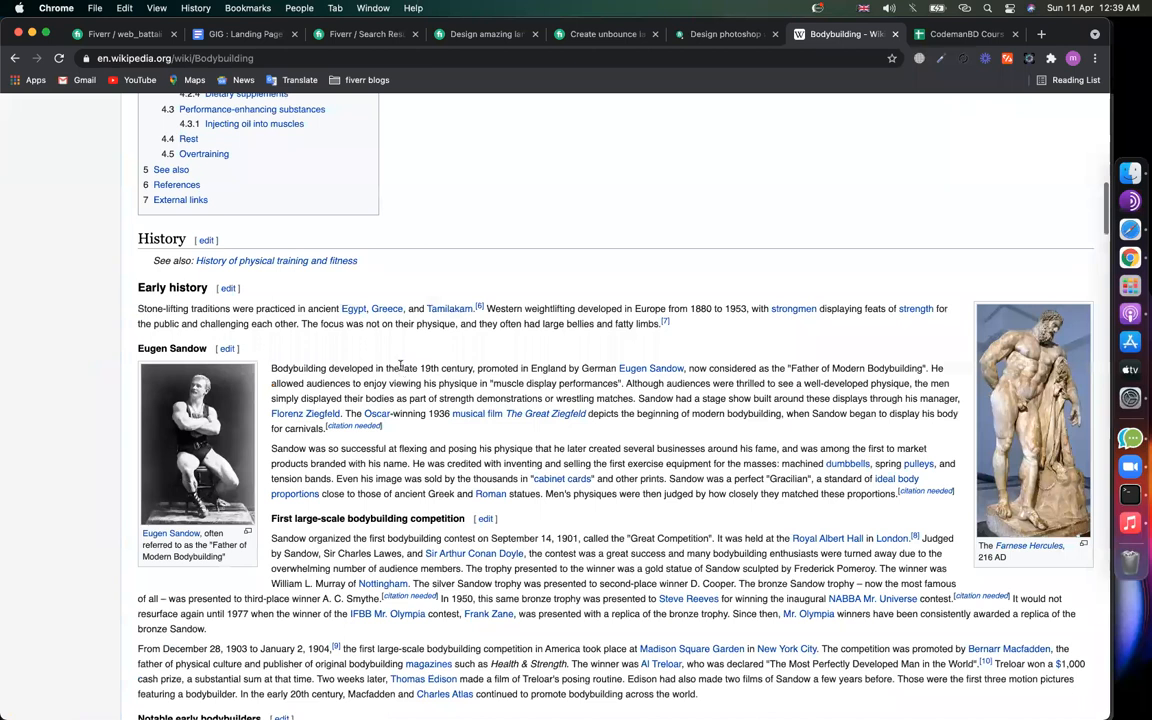
scroll(400, 366, down, 15)
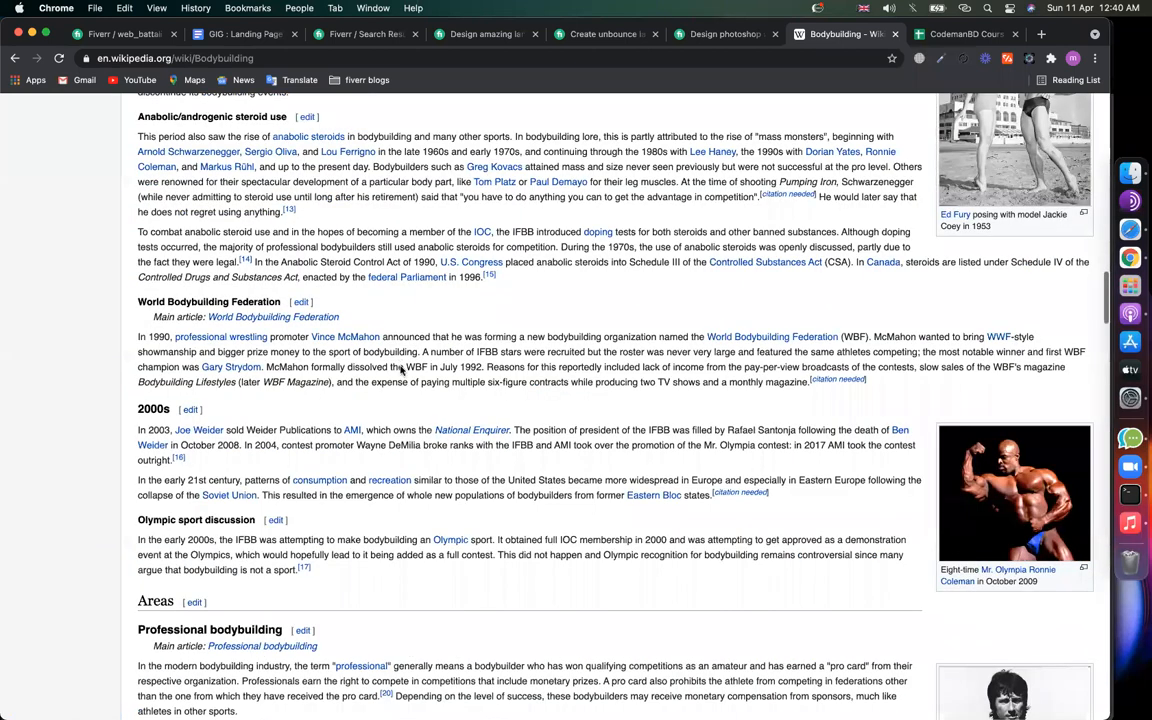
scroll(400, 370, down, 20)
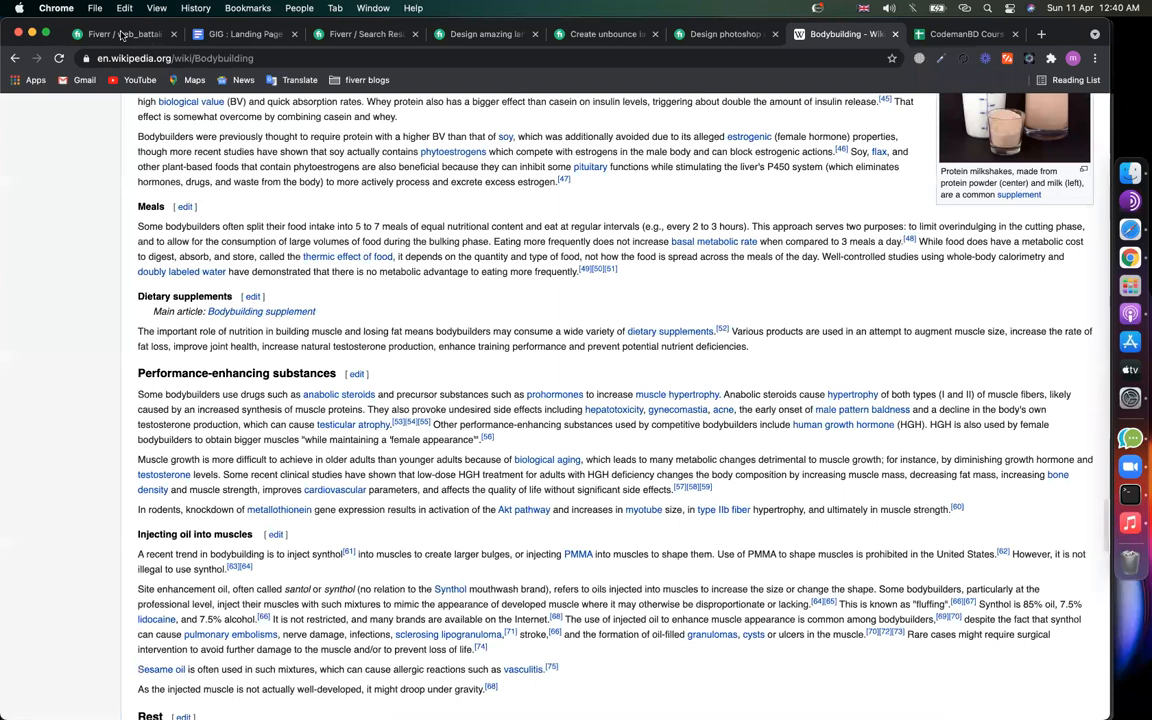
click(121, 35)
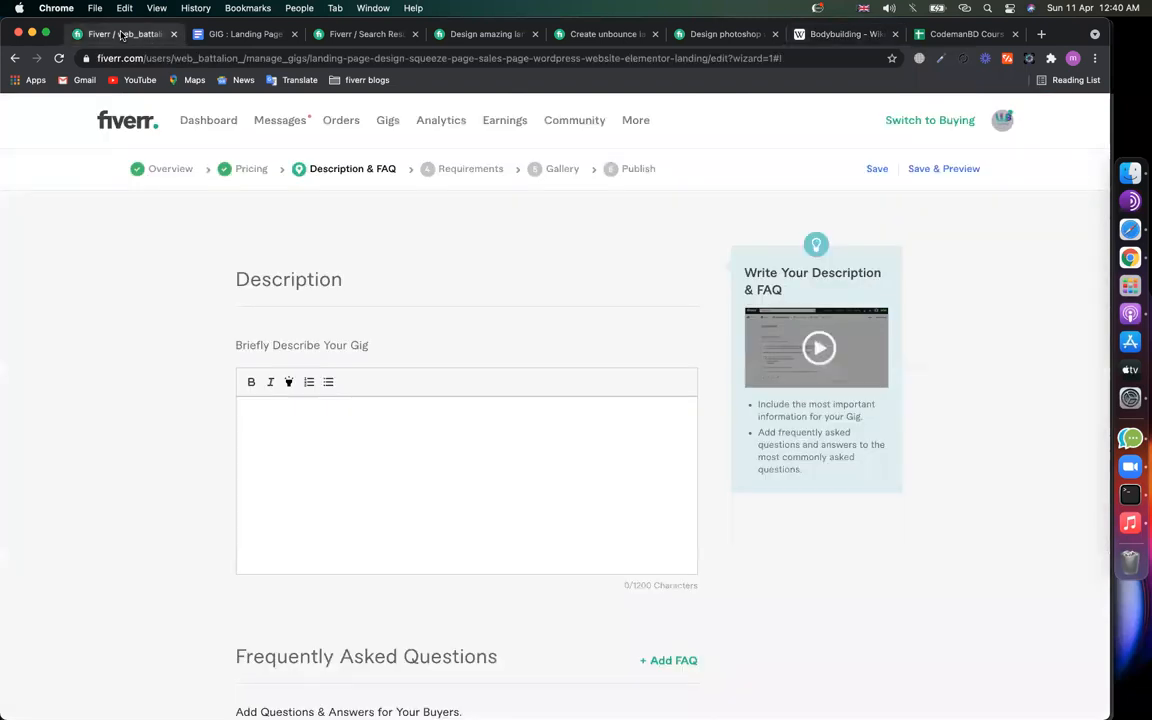
Step: Add '- 4 times' after the landing page design keyword in the notes
click(230, 36)
scroll(326, 289, up, 10)
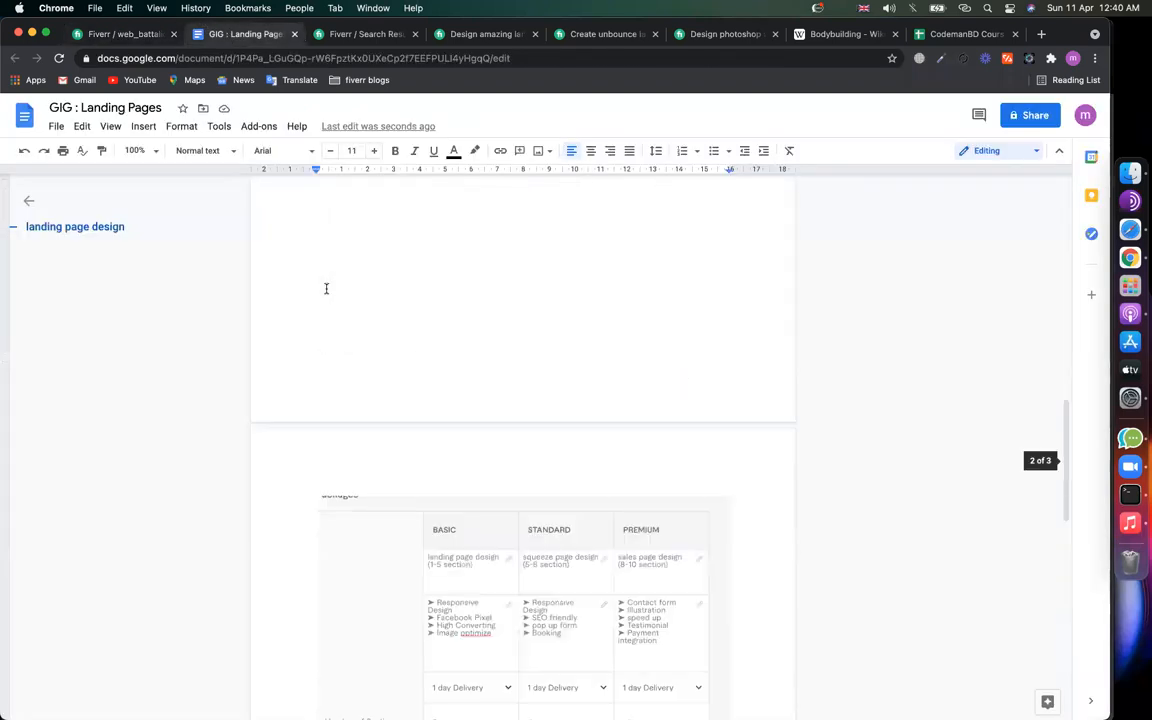
click(445, 316)
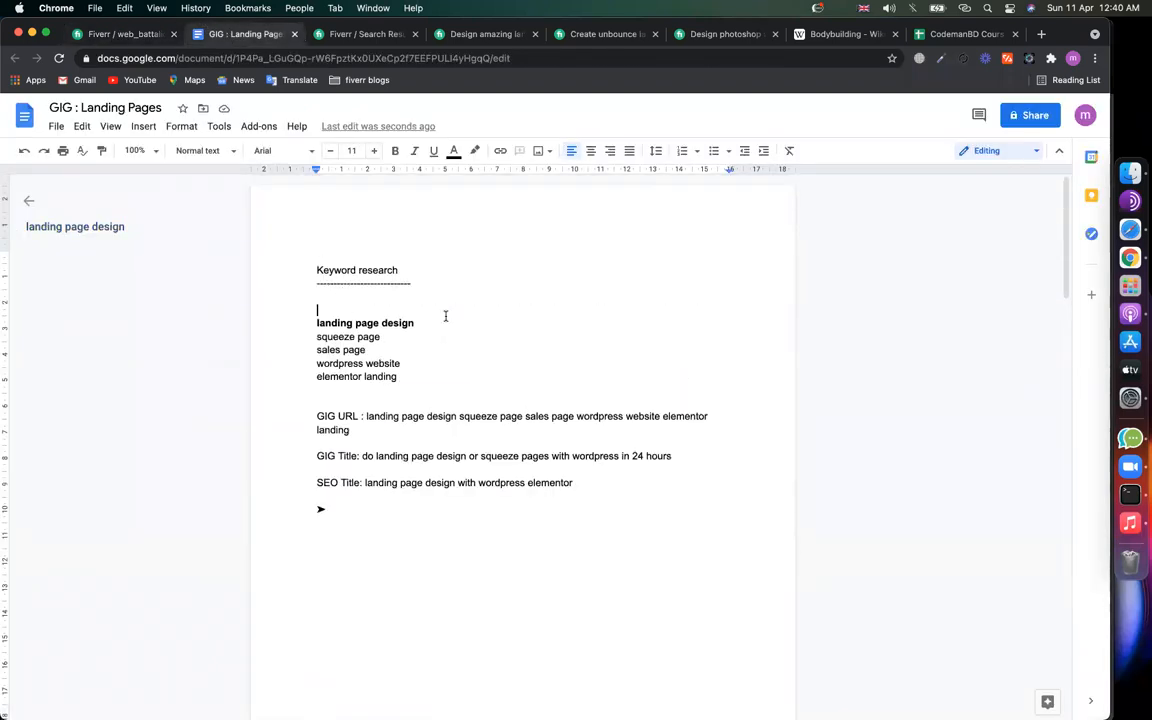
click(478, 325)
text(- 4 times)
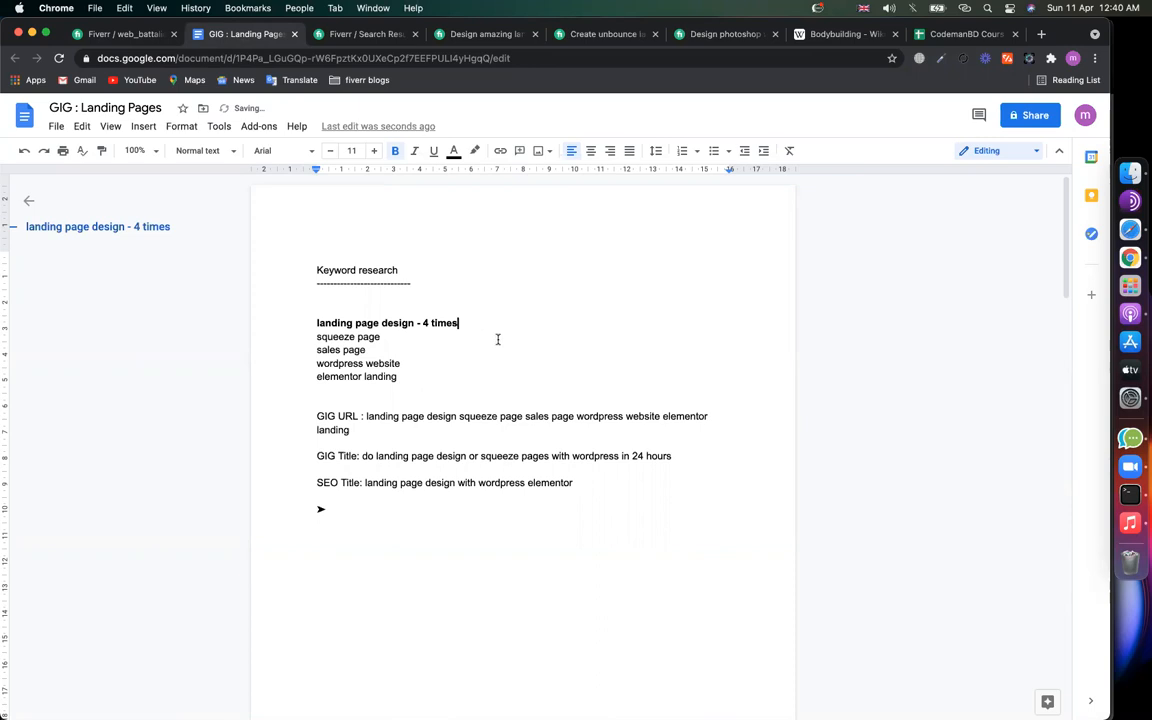
Step: Mark squeeze page, sales page and wordpress website with '- 3 times' each
click(494, 340)
text(- 3 times)
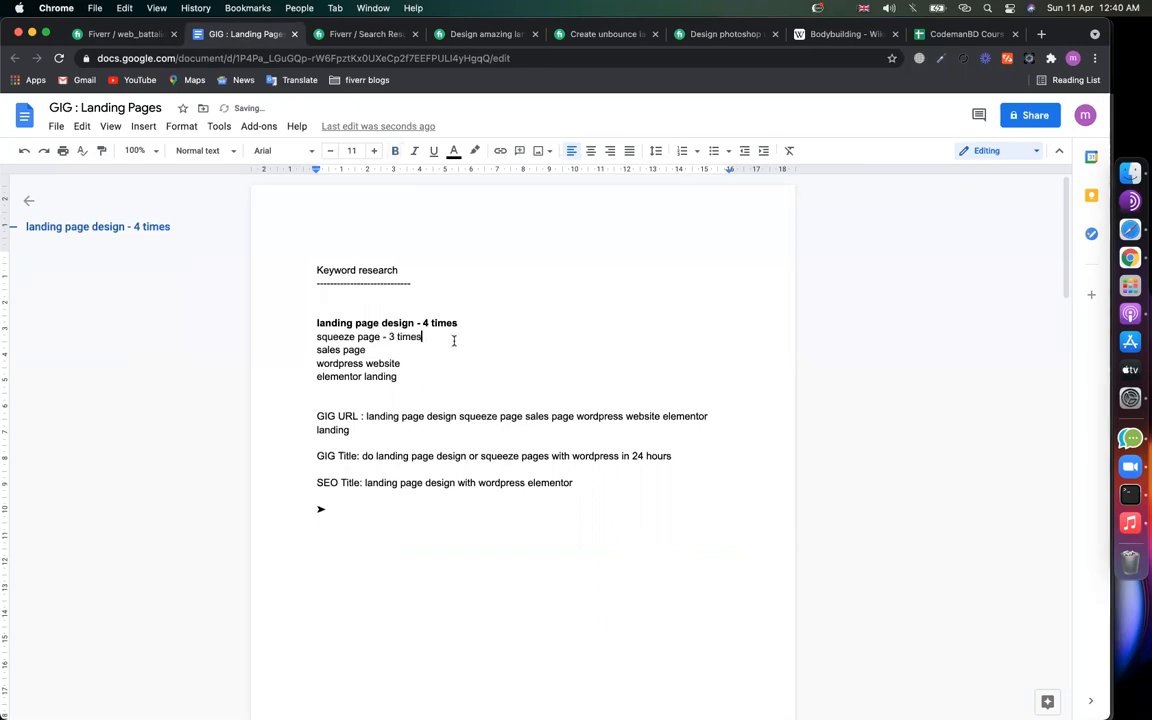
drag(383, 336, 421, 336)
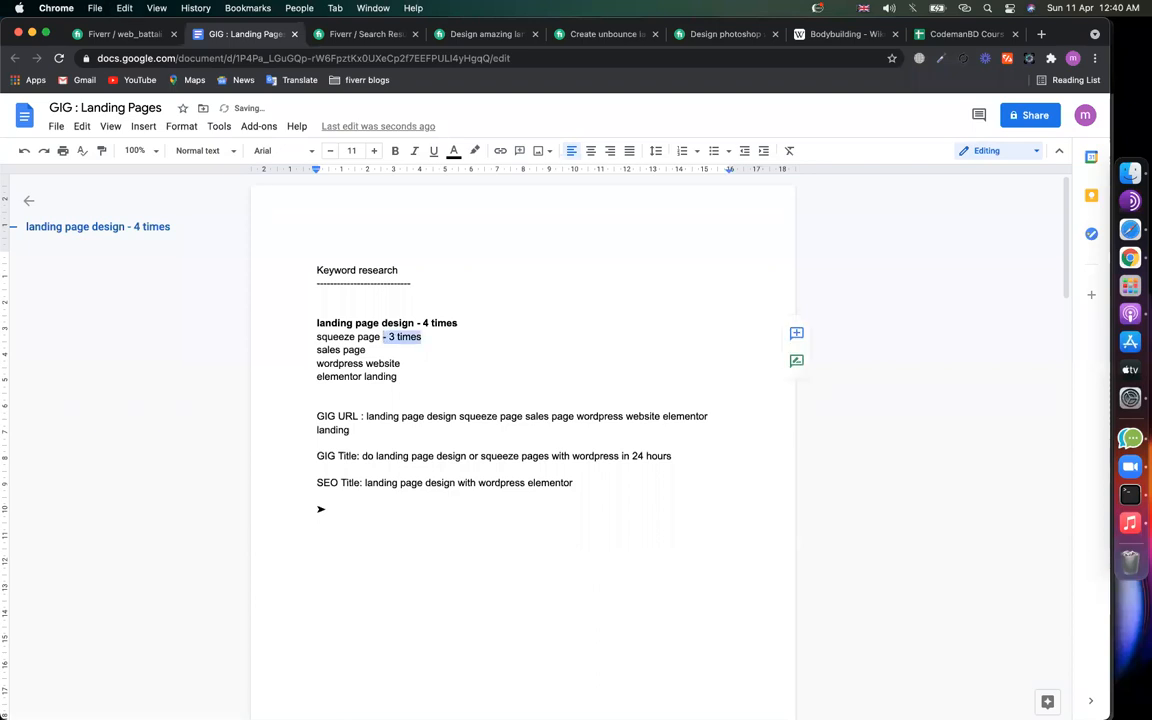
key(super+c)
key(Down)
key(super+v)
key(Down)
key(super+v)
key(super+v)
Step: Select the main keyword 'landing page design', then put the caret in Fiverr's description box
click(403, 322)
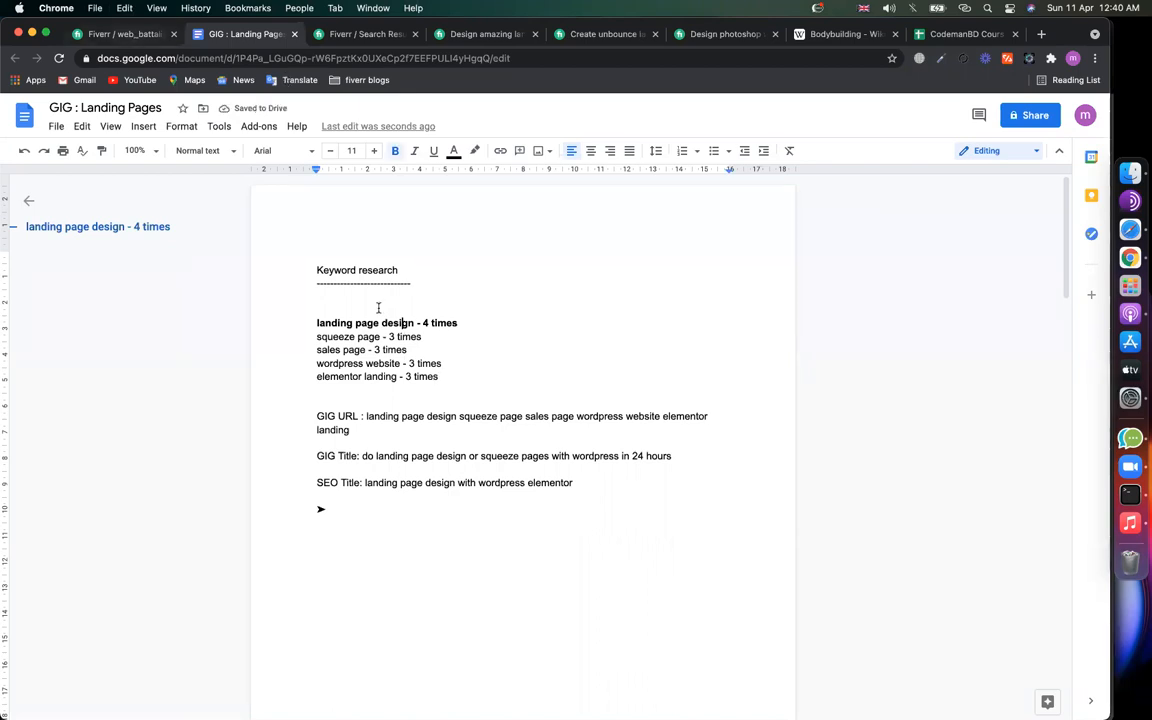
drag(412, 323, 317, 323)
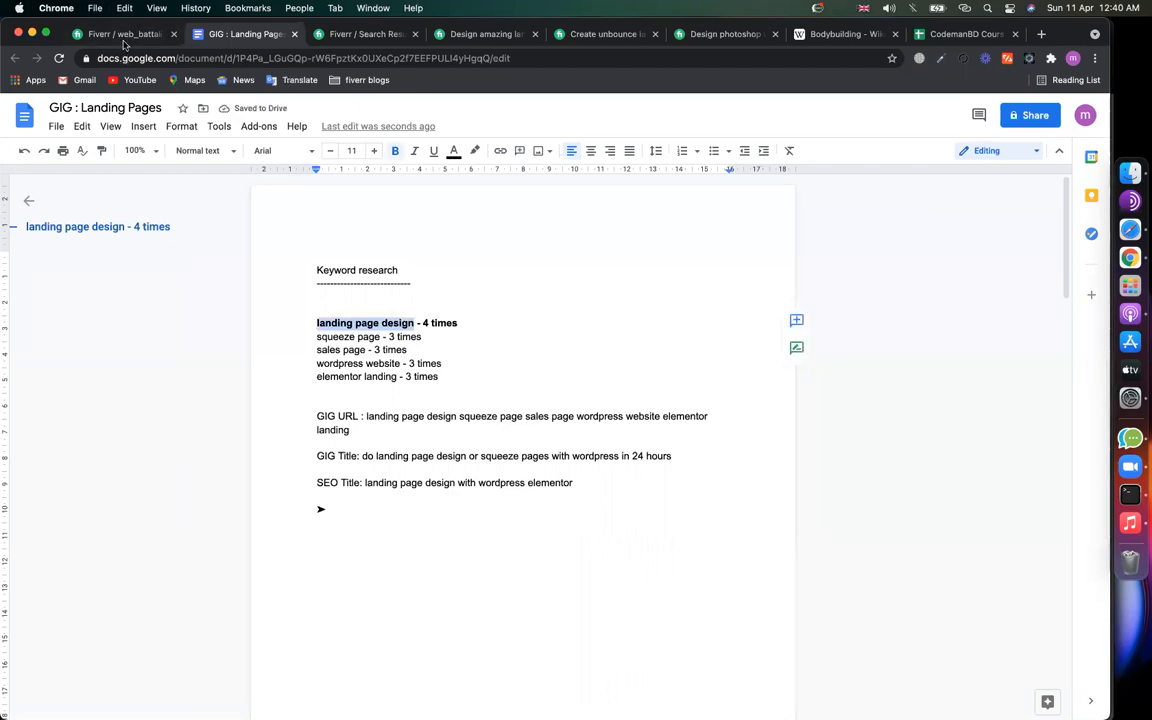
click(121, 34)
click(316, 439)
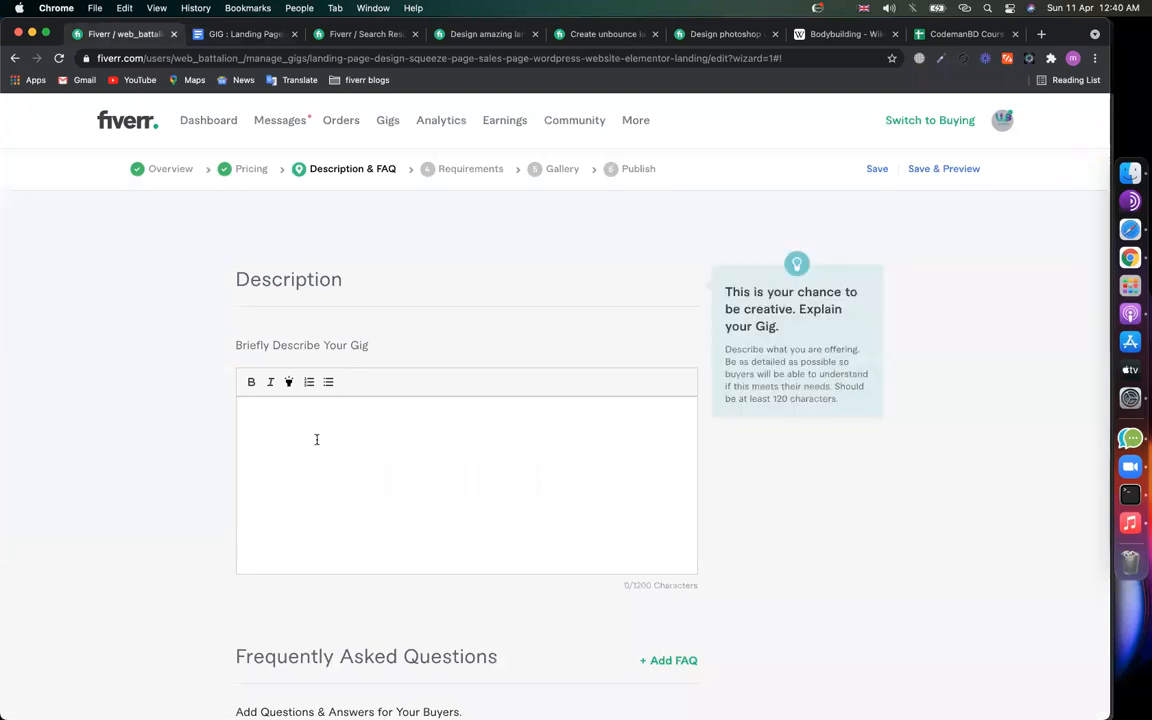
Step: Study the Unbounce gig's description, highlighting 'high converting landing page' and the 'If so, you need' paragraph
click(483, 36)
scroll(380, 355, up, 1)
scroll(380, 355, up, 4)
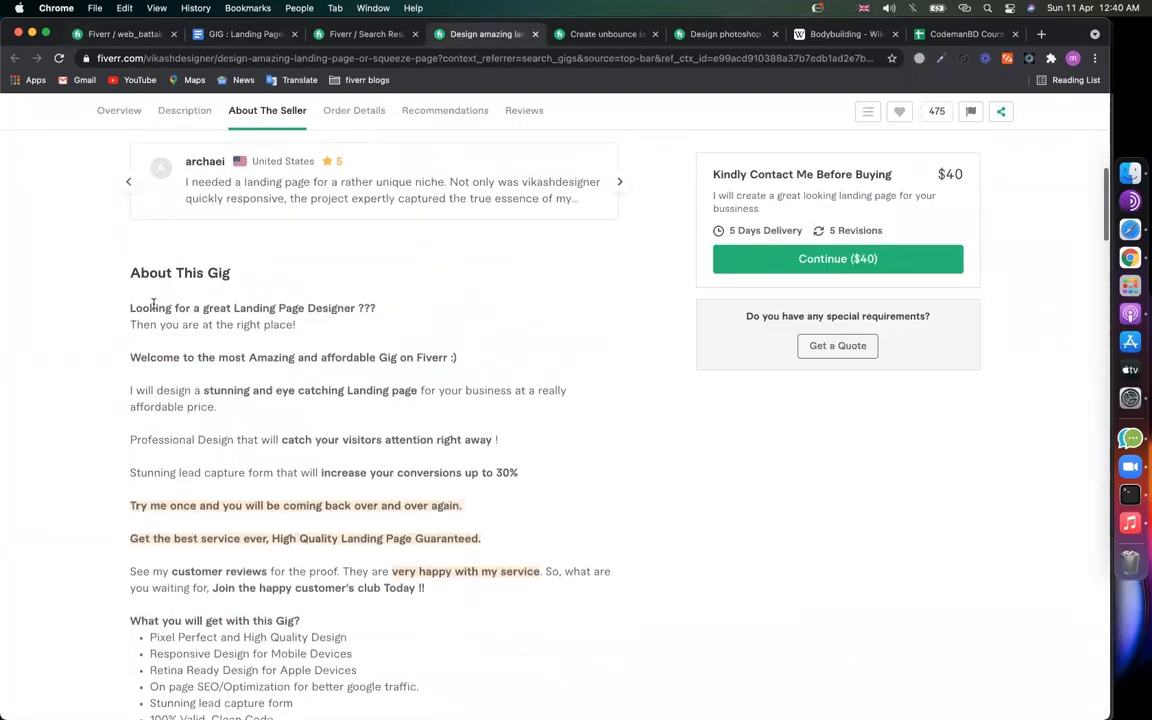
click(600, 35)
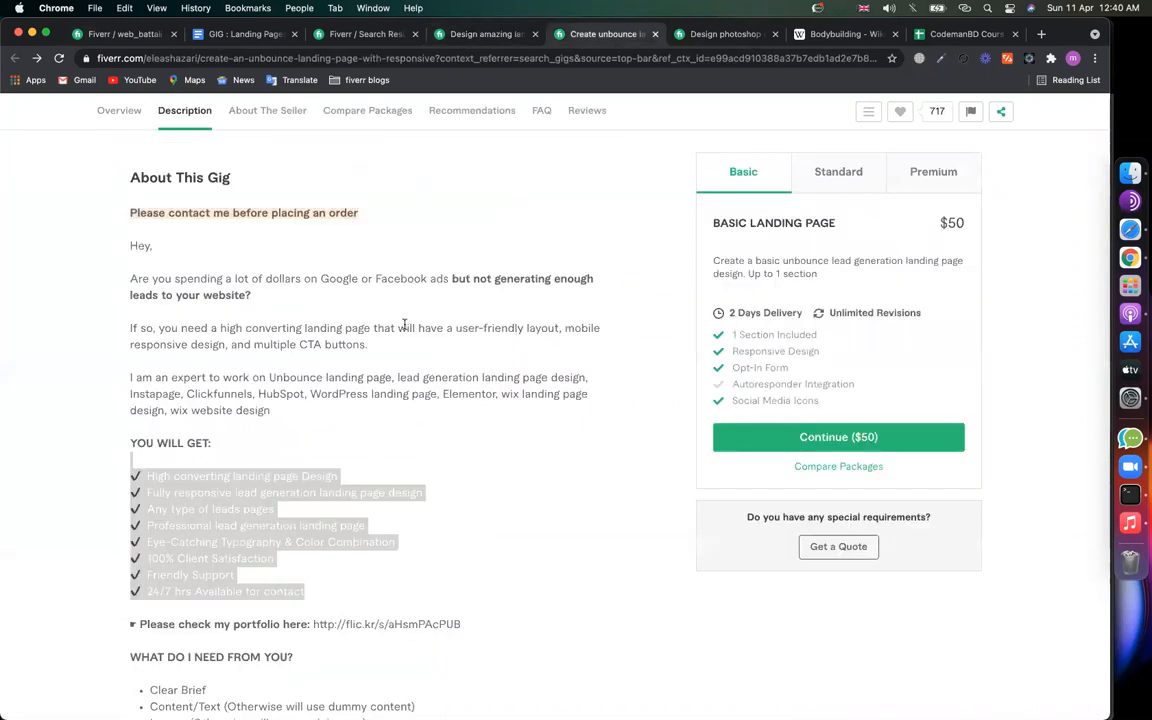
drag(221, 331, 379, 330)
click(421, 341)
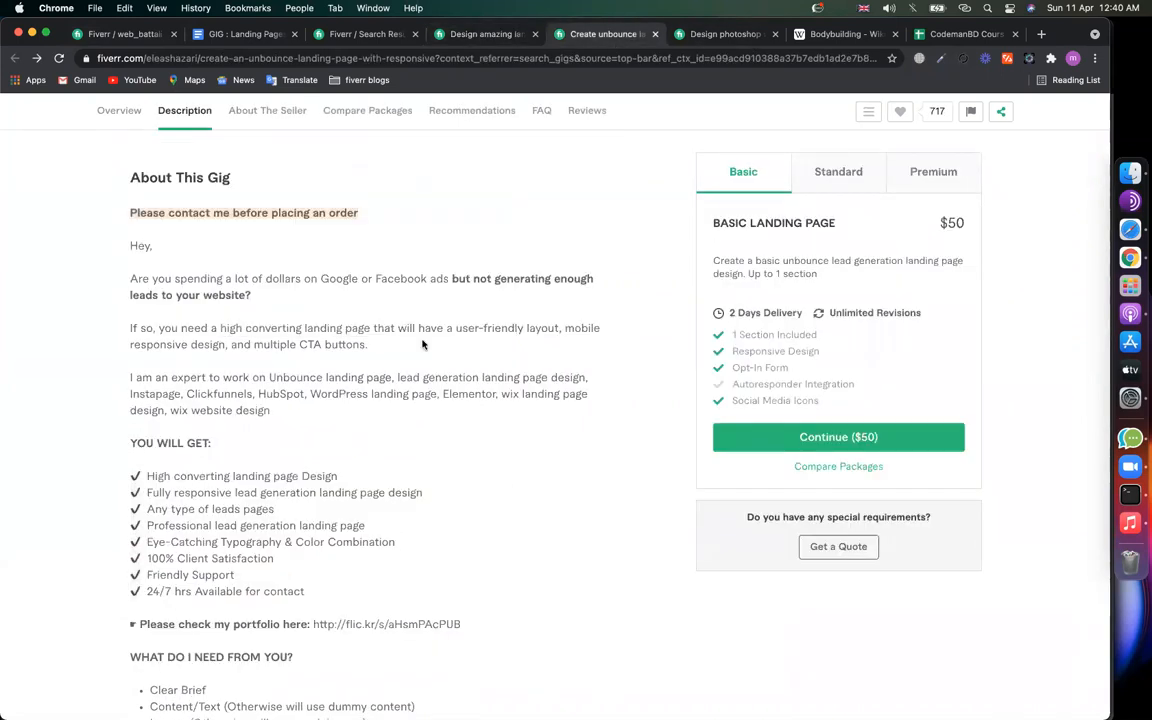
drag(221, 328, 402, 328)
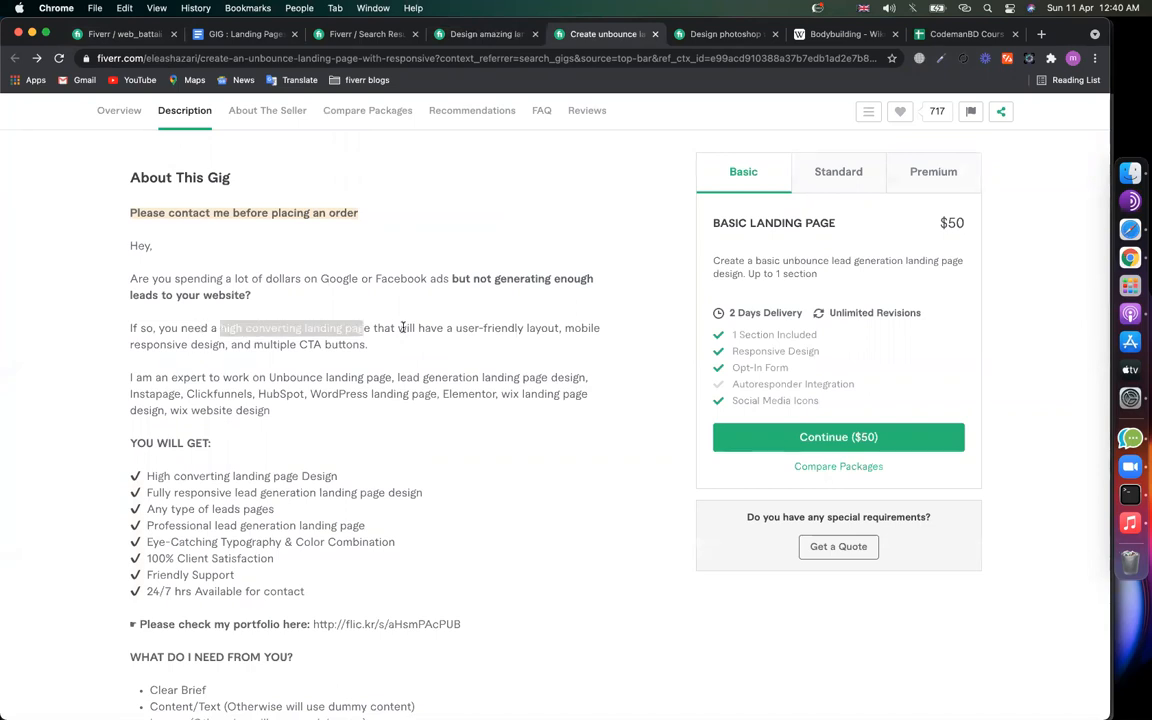
click(402, 328)
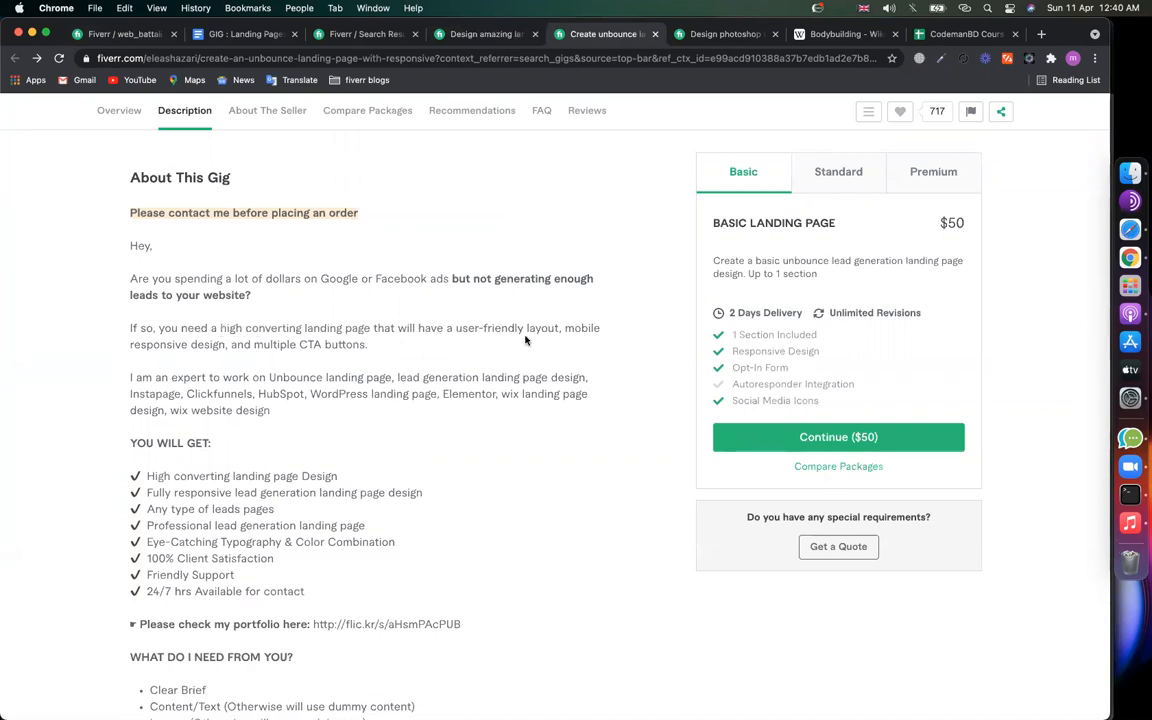
drag(377, 344, 130, 328)
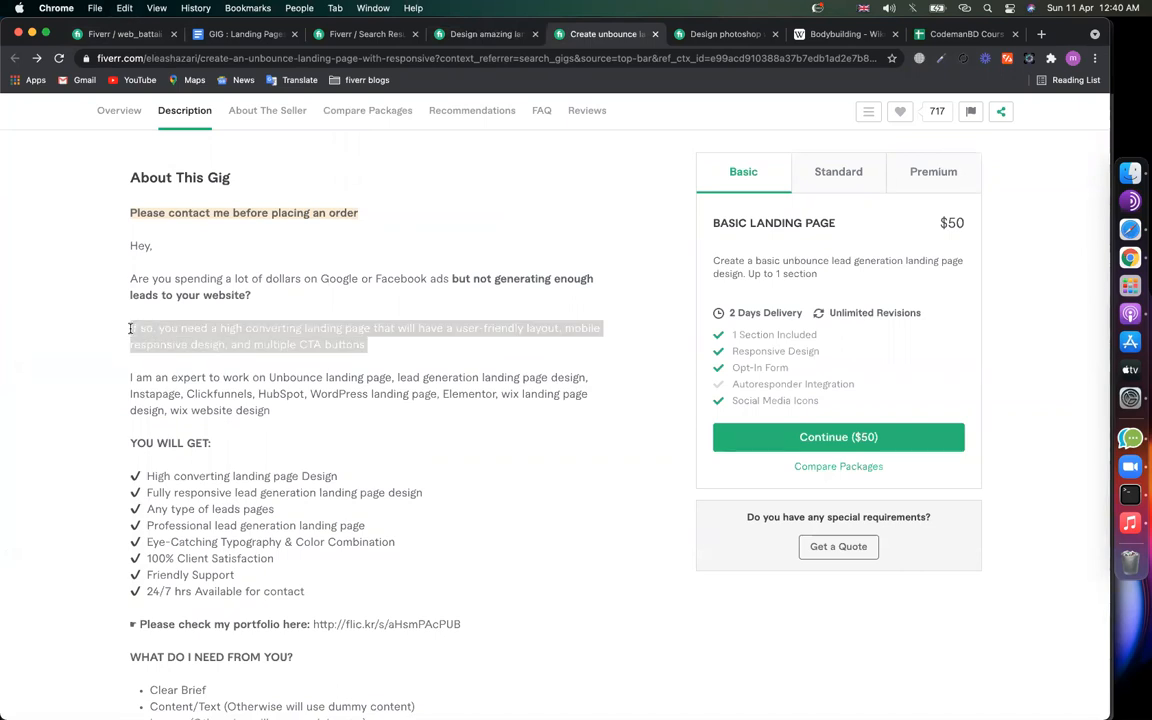
click(128, 34)
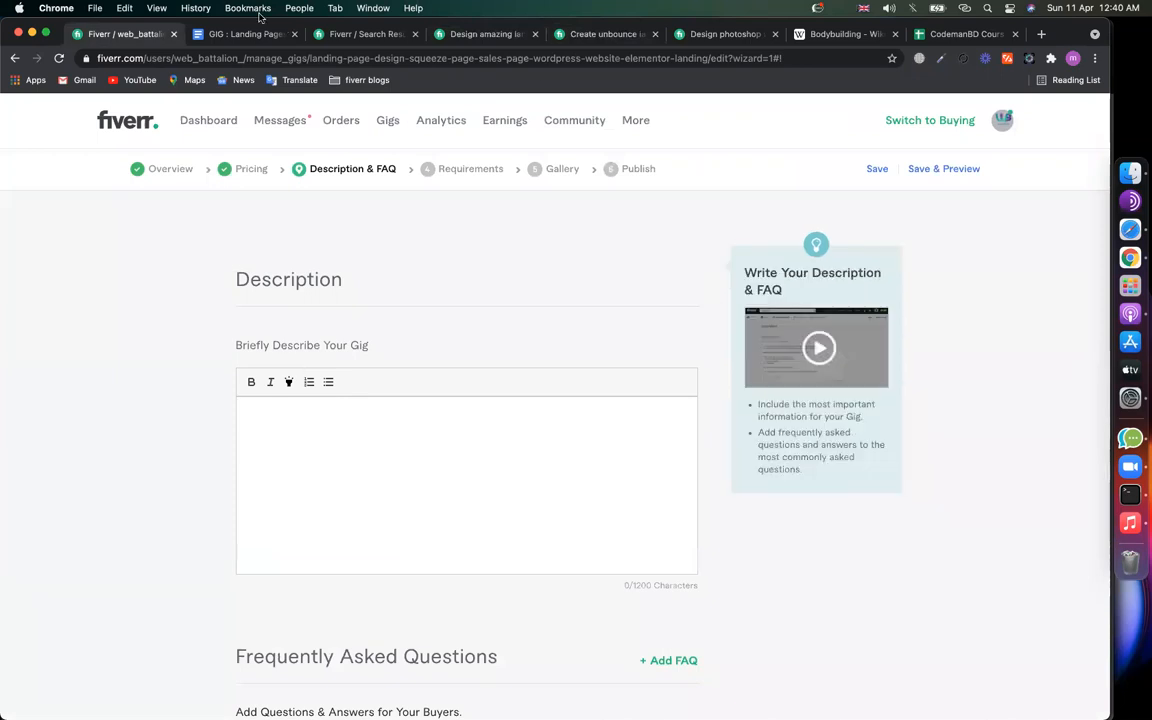
click(838, 34)
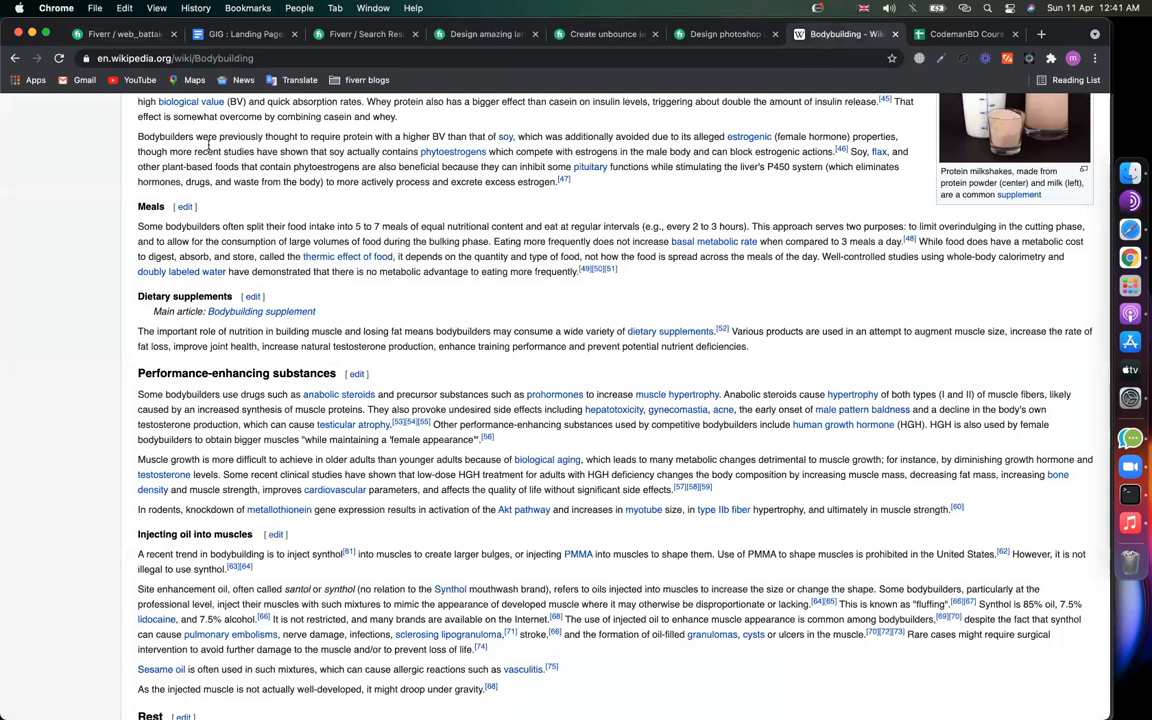
click(374, 540)
key(super+v)
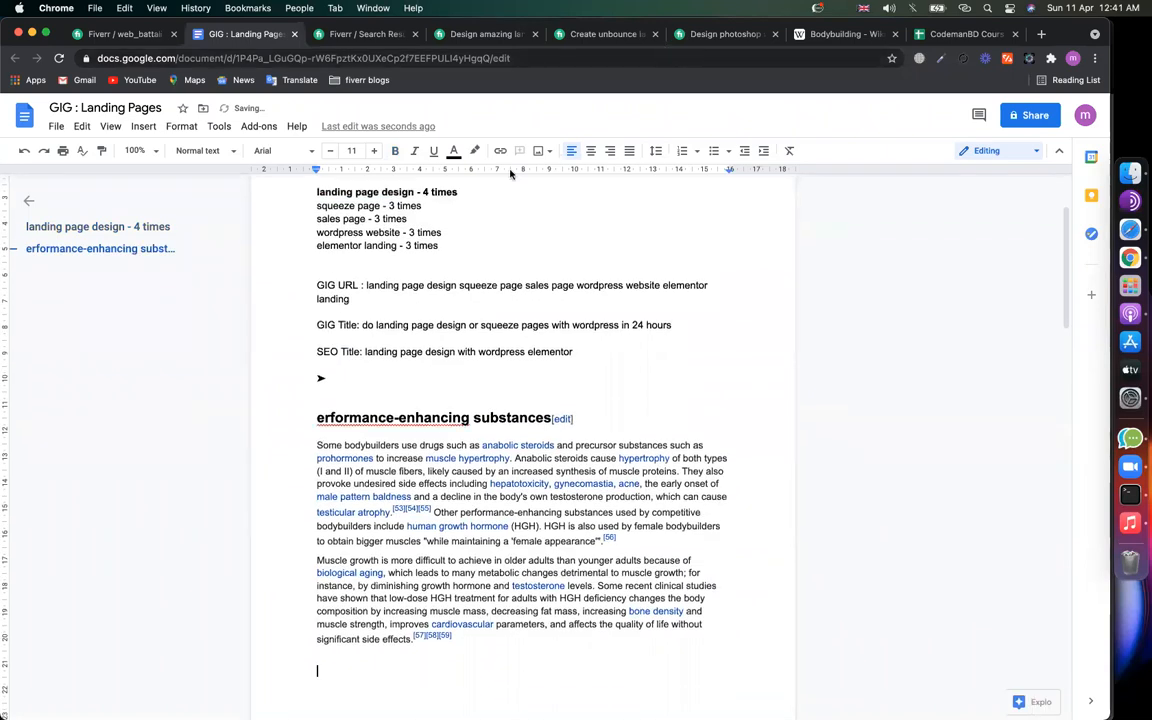
click(350, 459)
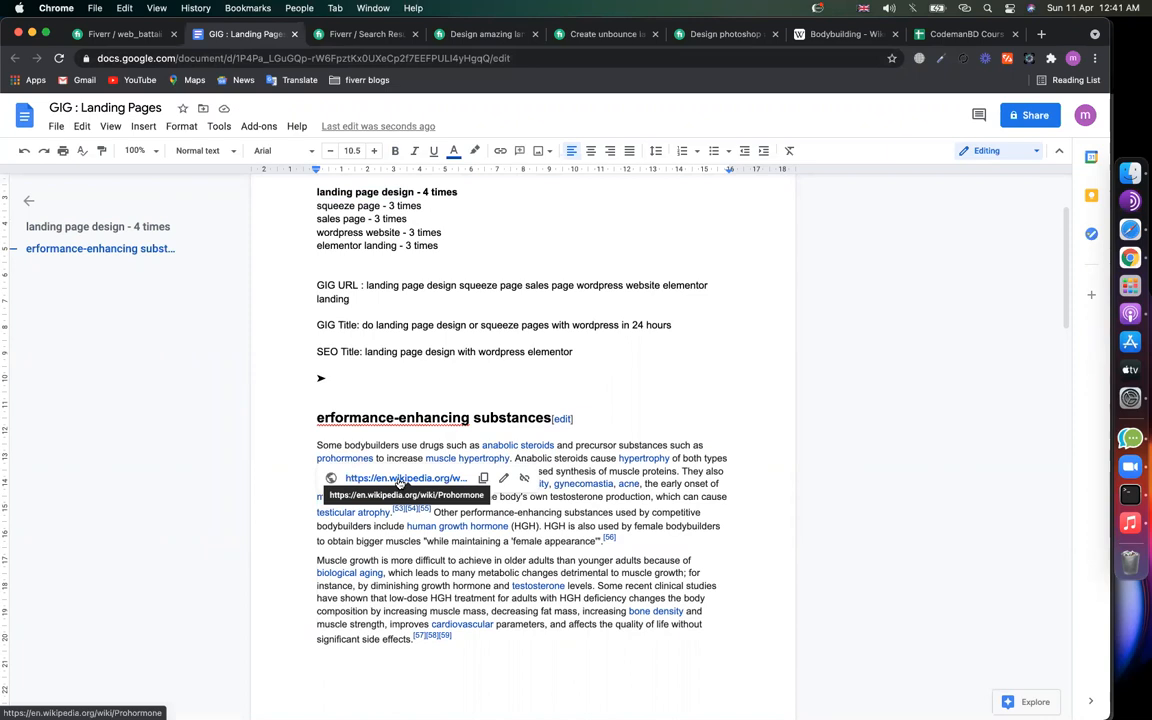
click(437, 663)
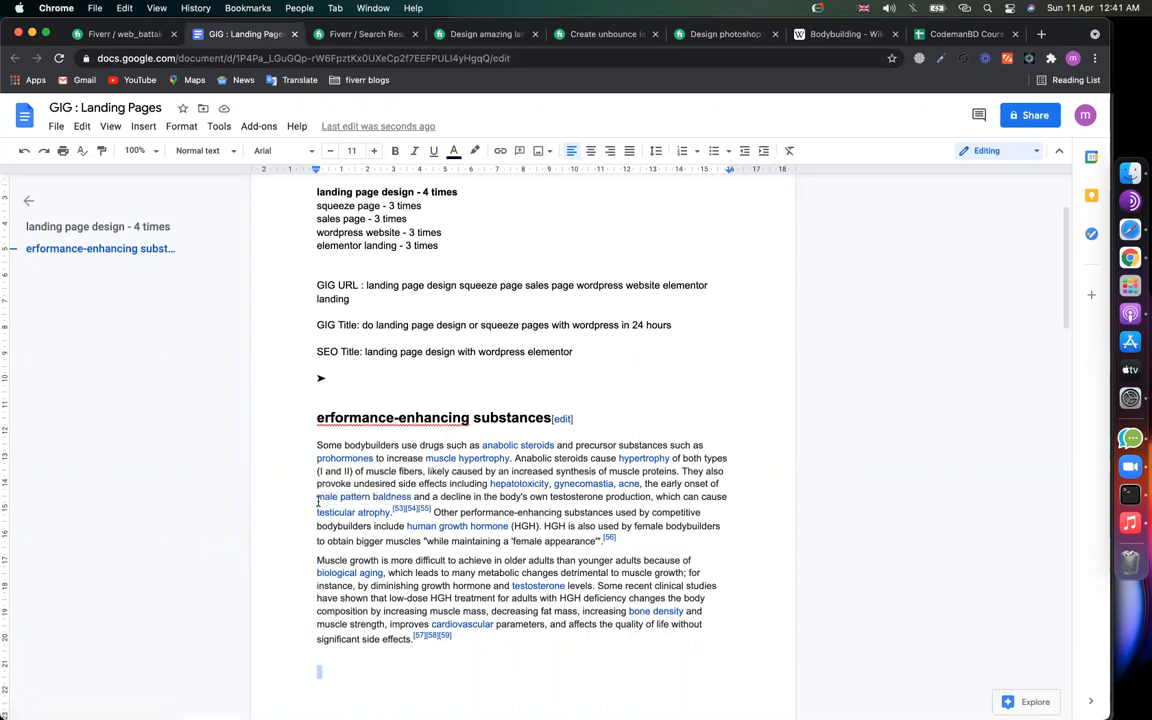
key(shift+Up)
key(shift+Up)
key(shift+Up)
key(shift+Up)
key(shift+Up)
key(shift+Up)
key(shift+Up)
key(shift+Up)
key(shift+Up)
key(shift+Up)
key(shift+Up)
key(shift+Up)
key(shift+Up)
key(shift+Up)
key(shift+Up)
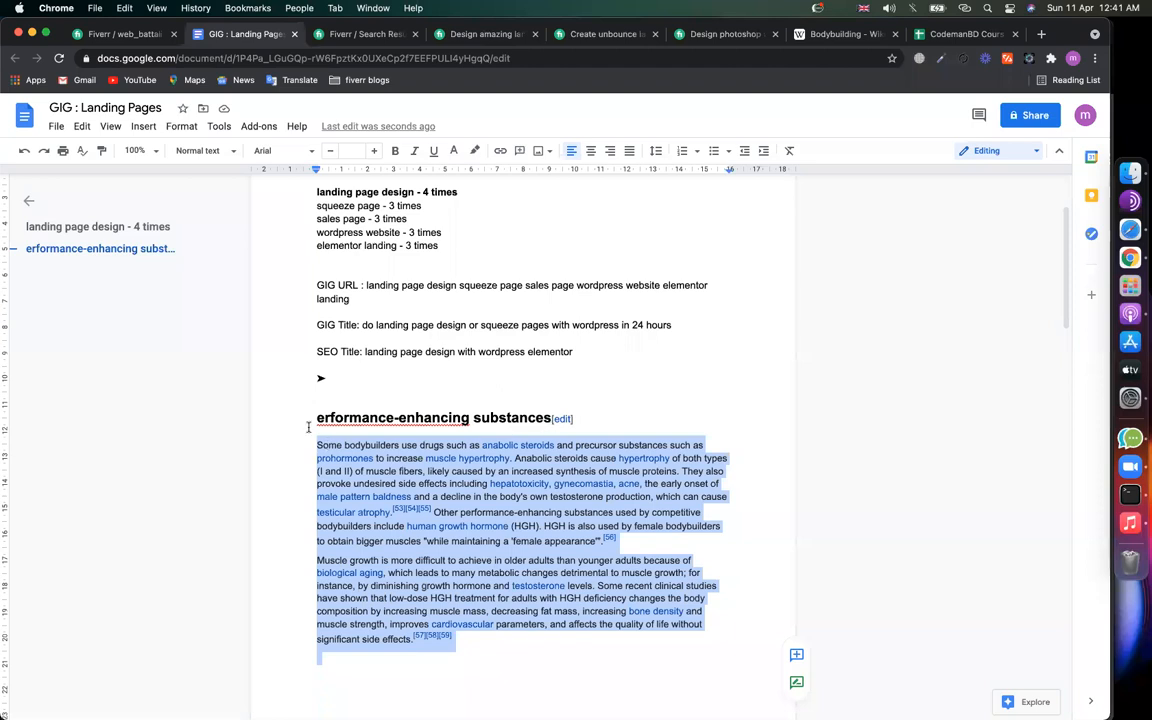
key(BackSpace)
key(shift+Up)
key(BackSpace)
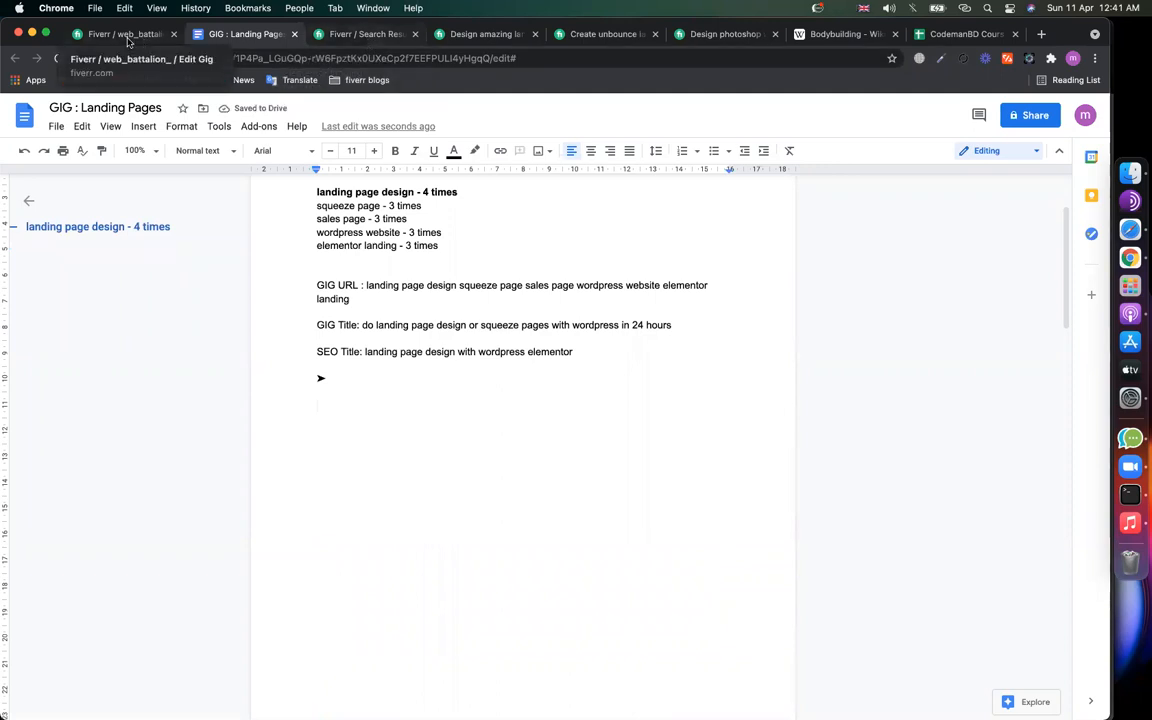
click(122, 34)
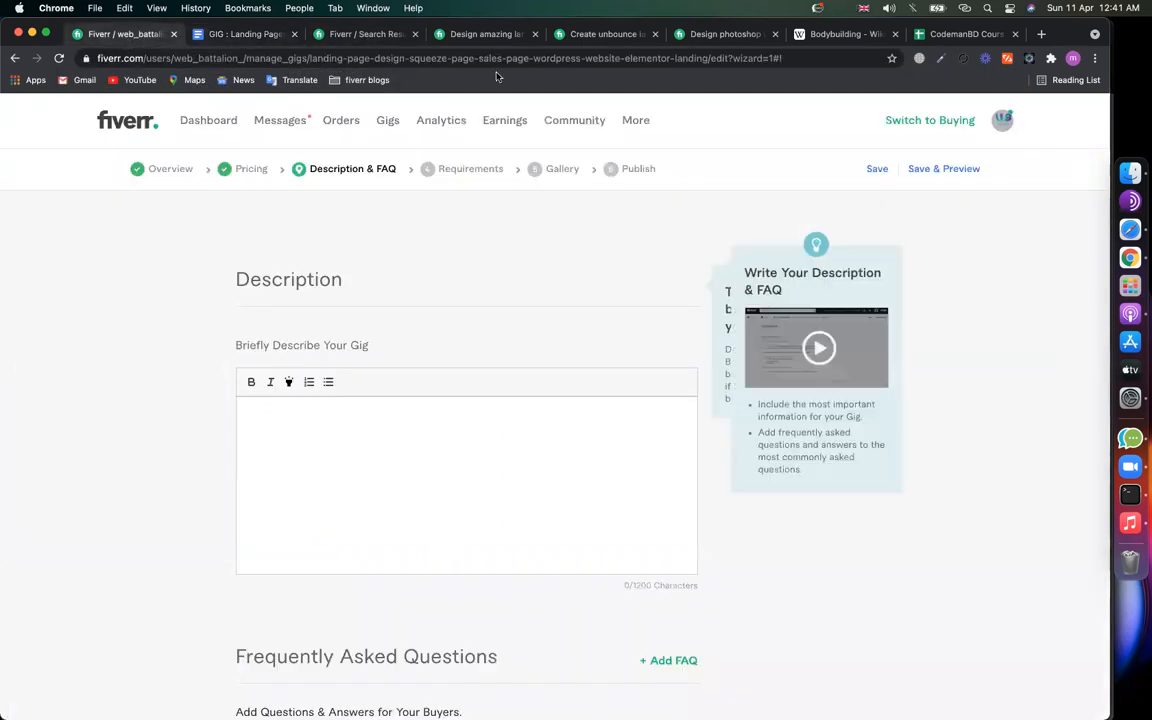
Step: Review the competitor gigs again, reselecting the Unbounce gig's 'If so, you need' paragraph
click(483, 36)
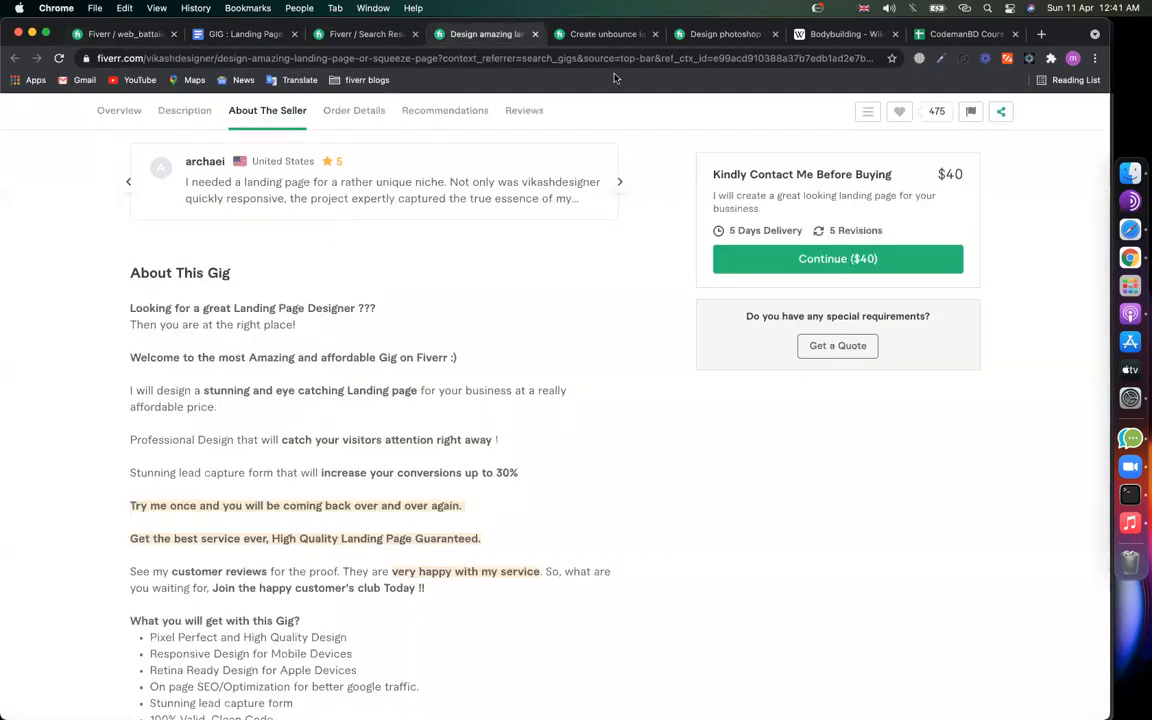
key(ctrl+Tab)
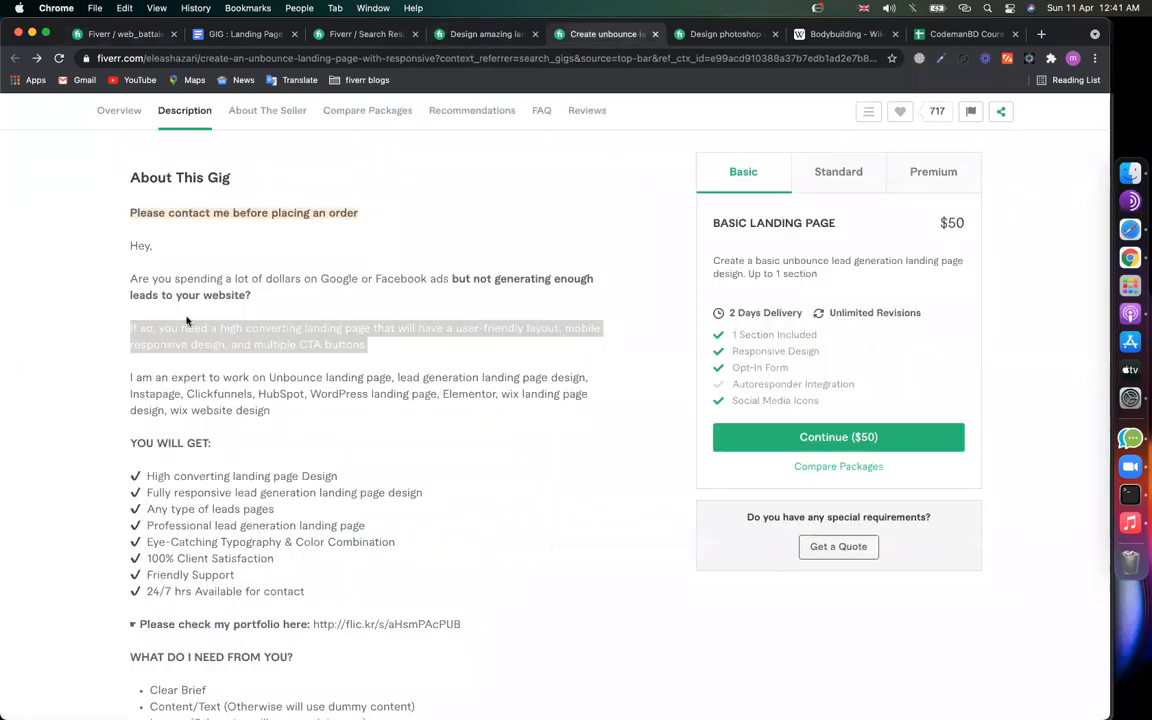
click(145, 326)
triple_click(185, 323)
click(418, 338)
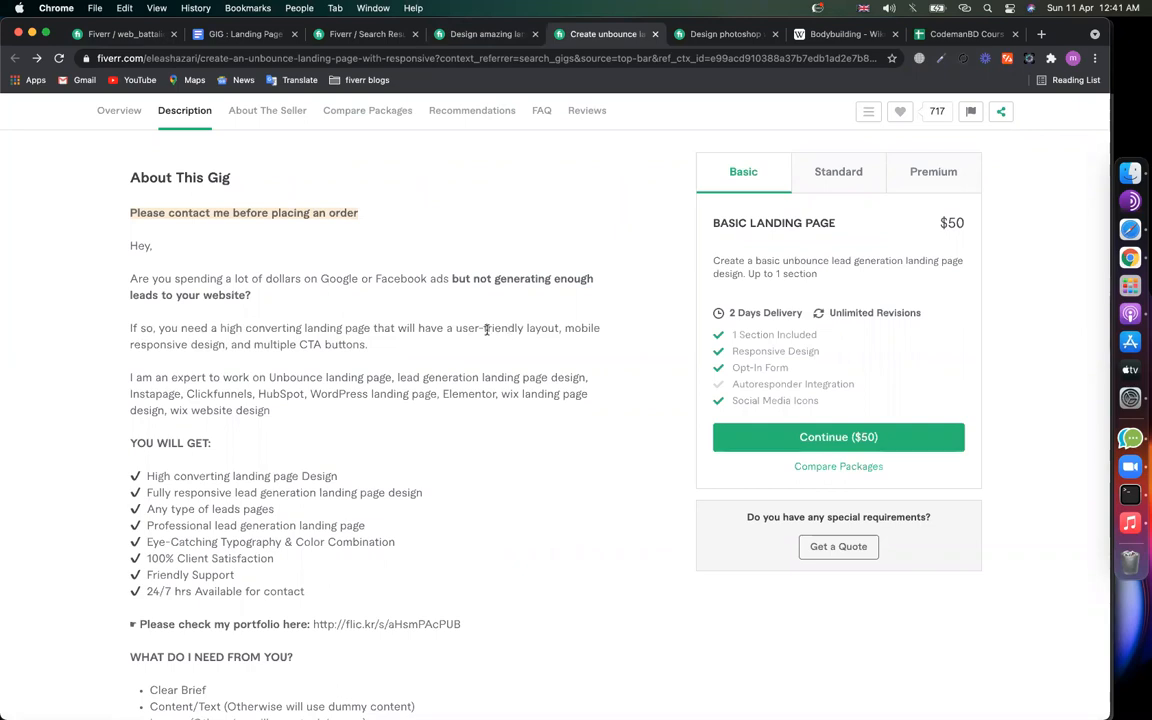
Step: Start the gig description with 'If you need high converting & responsive'
click(124, 38)
click(260, 455)
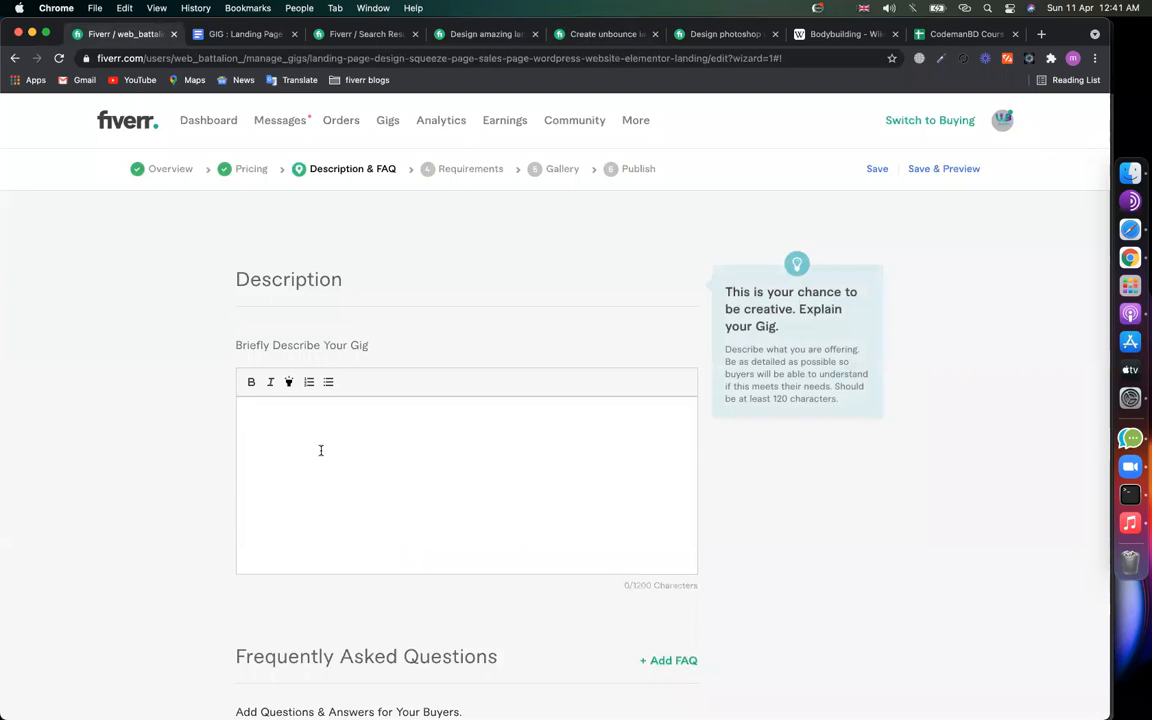
text(If you need h)
text(igh conver)
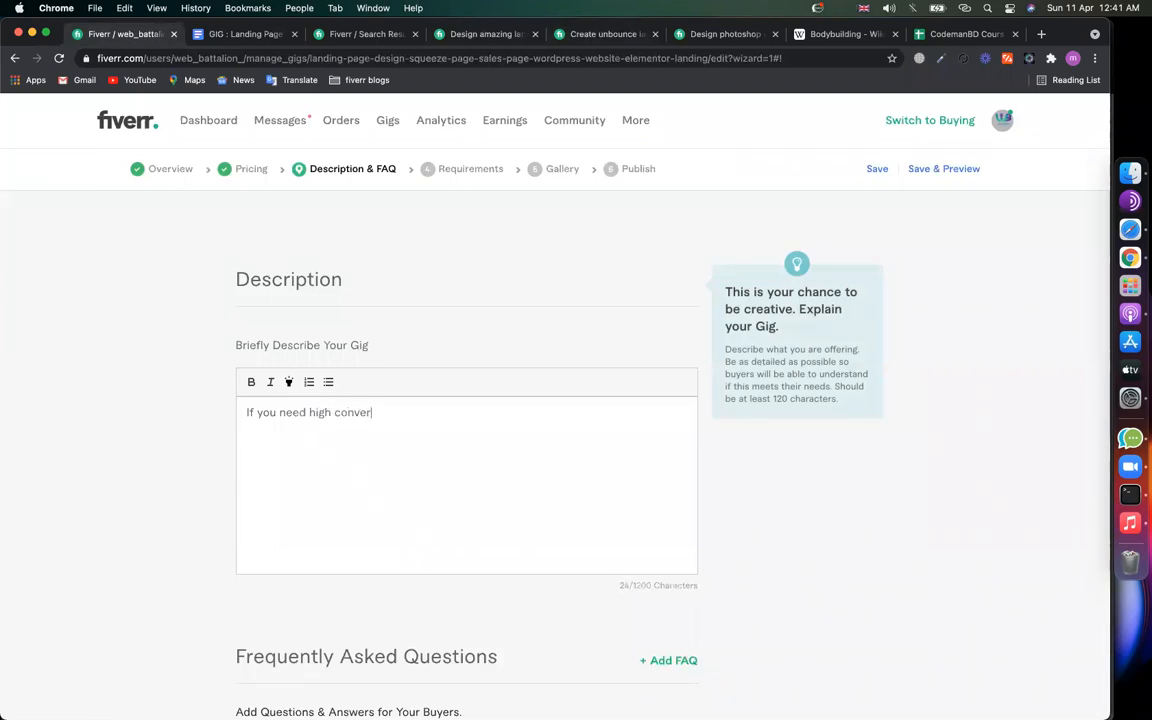
text(ting & responsive)
Step: Copy the keyword 'landing page design' from the keyword list in the GIG Landing Pages notes
click(255, 38)
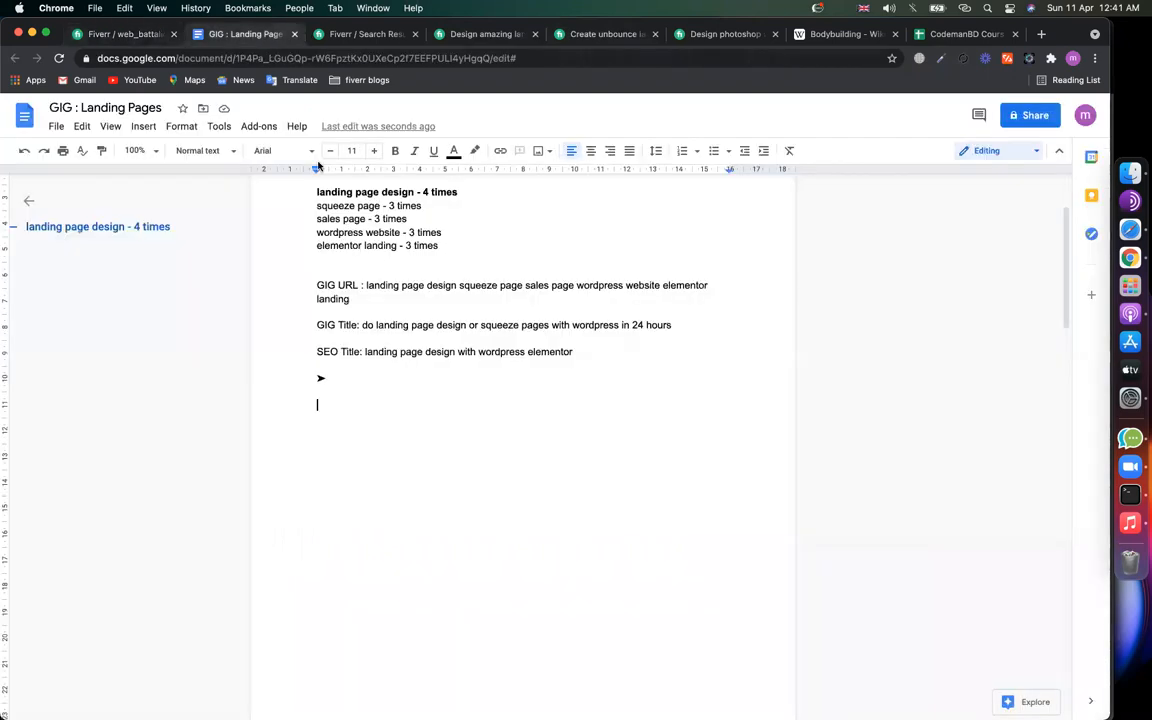
scroll(462, 567, up, 1)
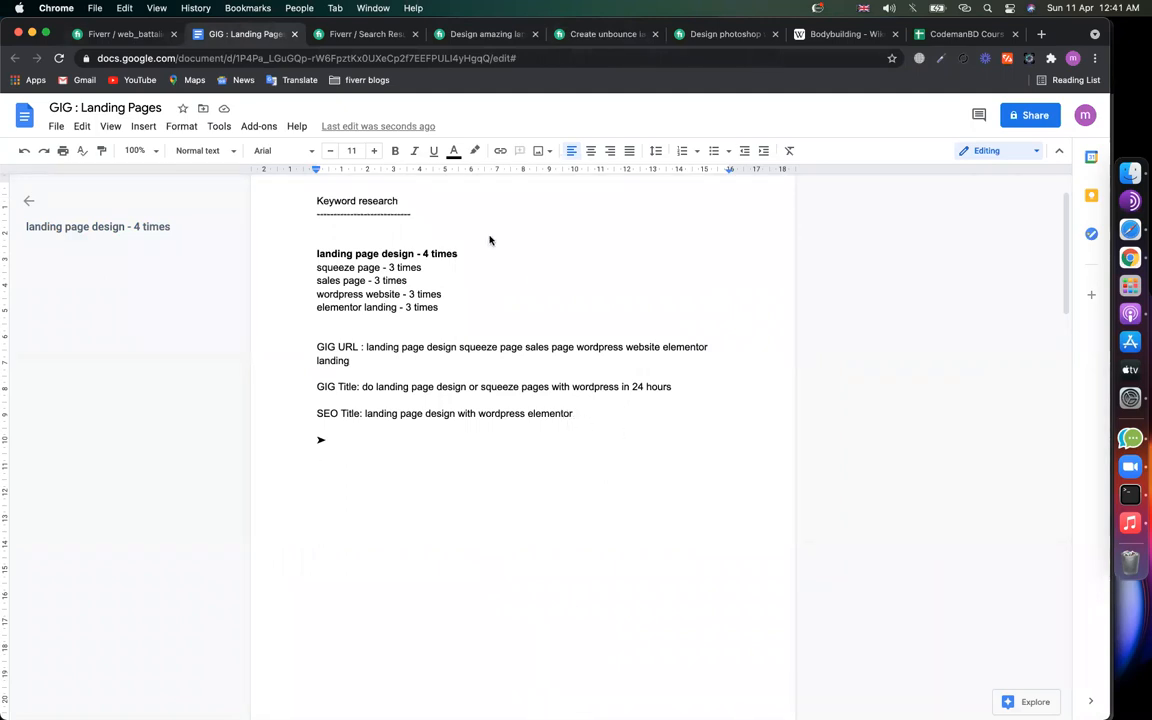
click(382, 267)
drag(414, 252, 312, 252)
key(super+c)
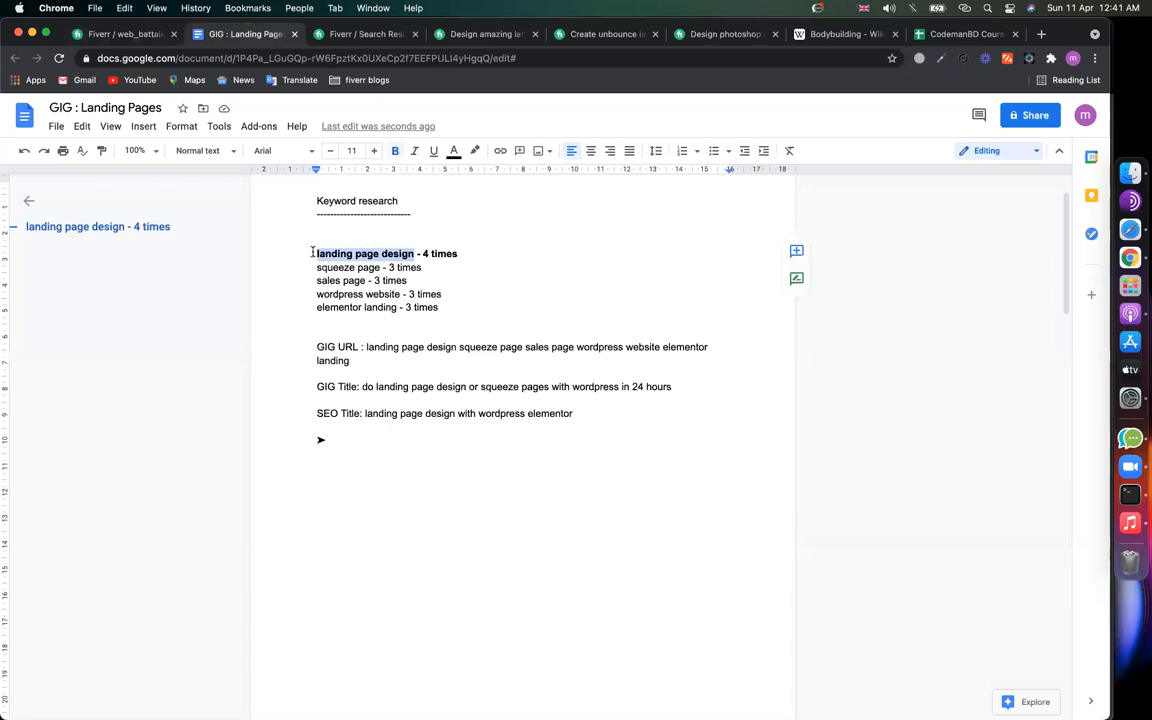
click(108, 38)
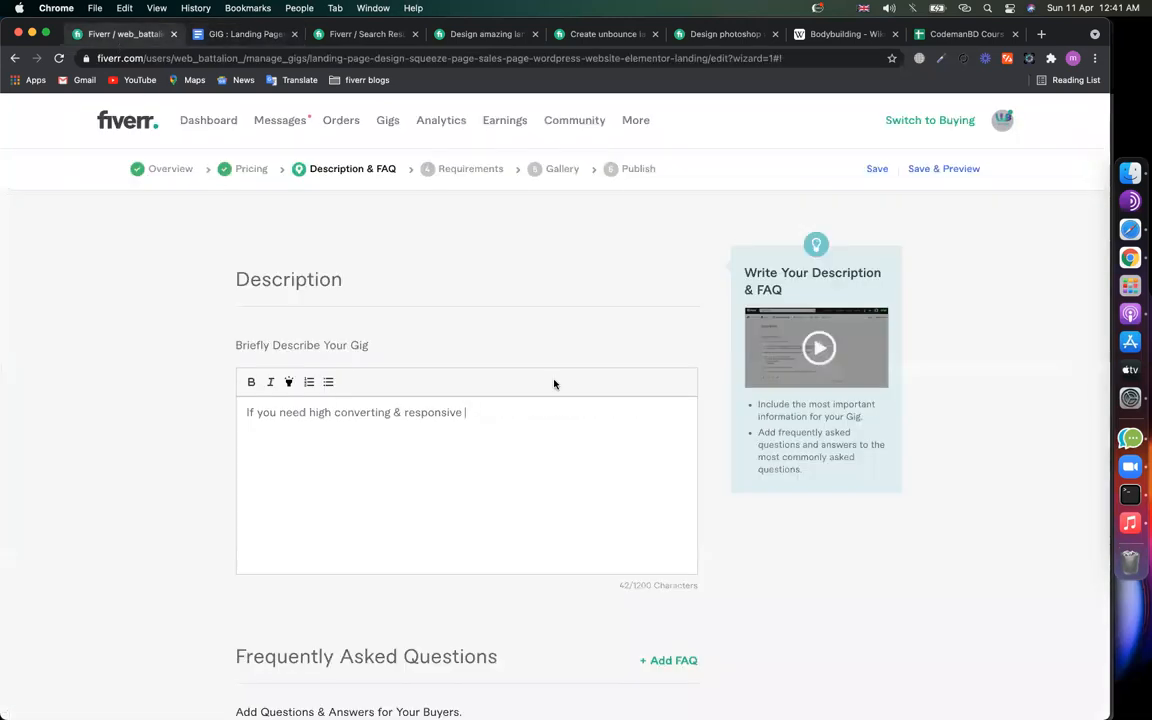
Step: Paste 'landing page design' after 'responsive' and remove its bold formatting
key(super+v)
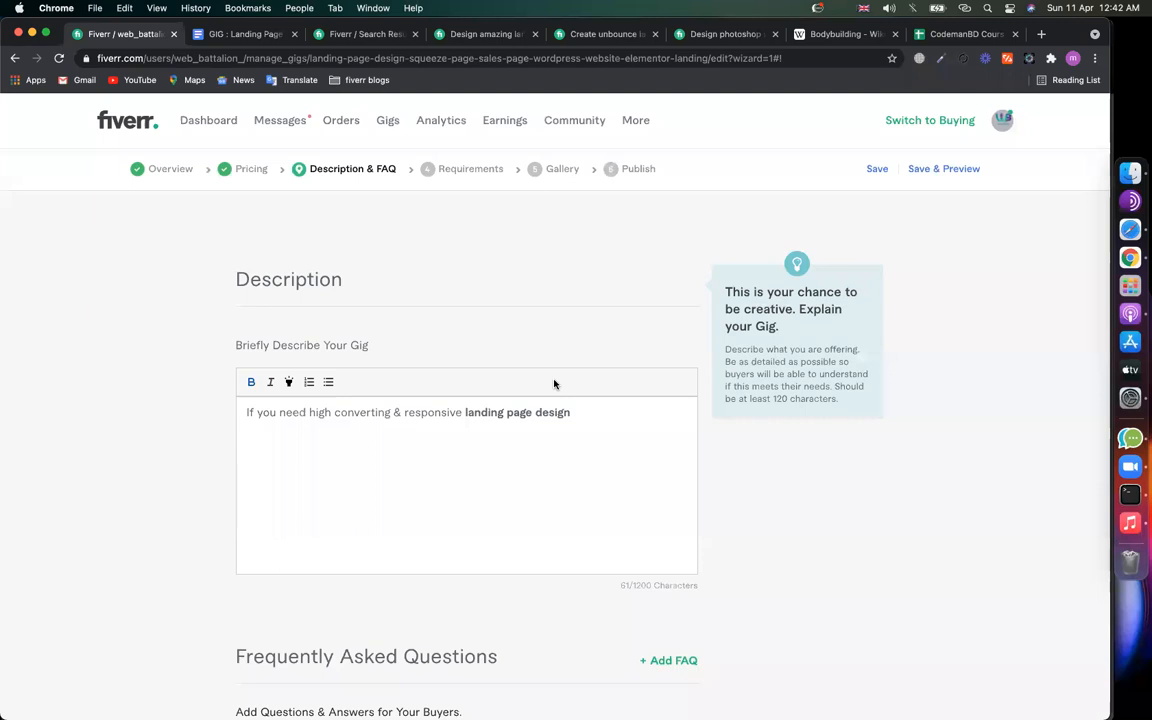
text(or)
key(BackSpace)
key(BackSpace)
key(BackSpace)
drag(464, 412, 628, 416)
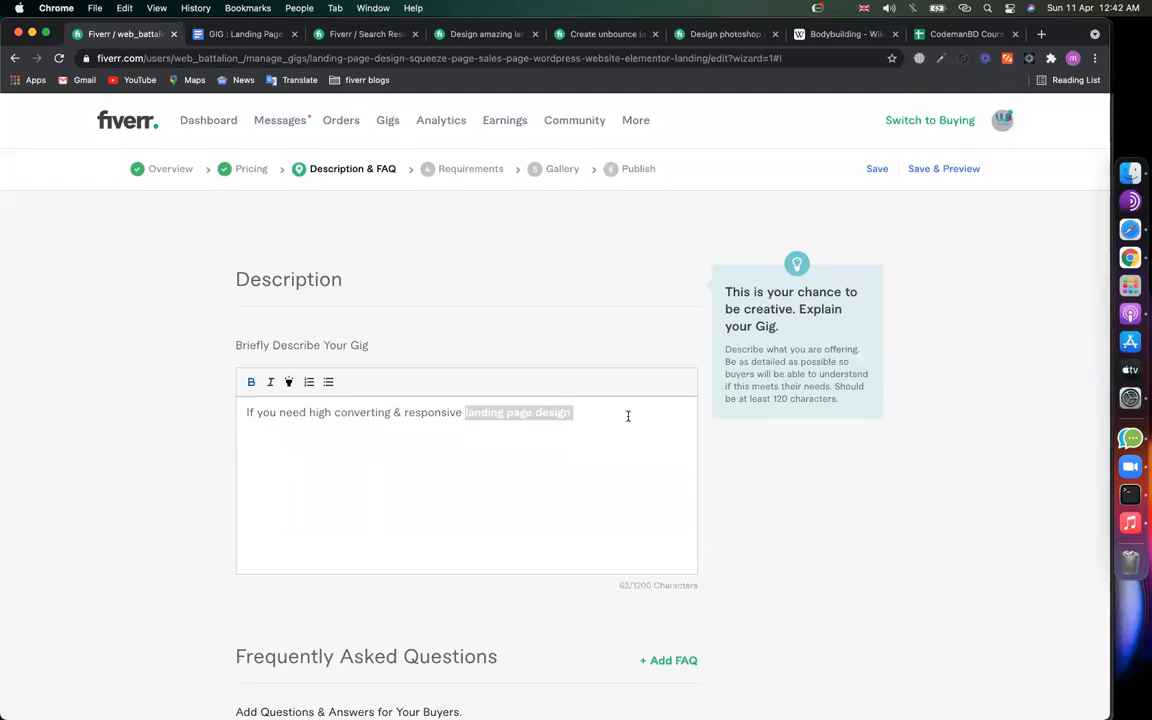
click(251, 381)
Step: End the sentence with ', you are on right place' and start a new paragraph 'I will'
click(599, 418)
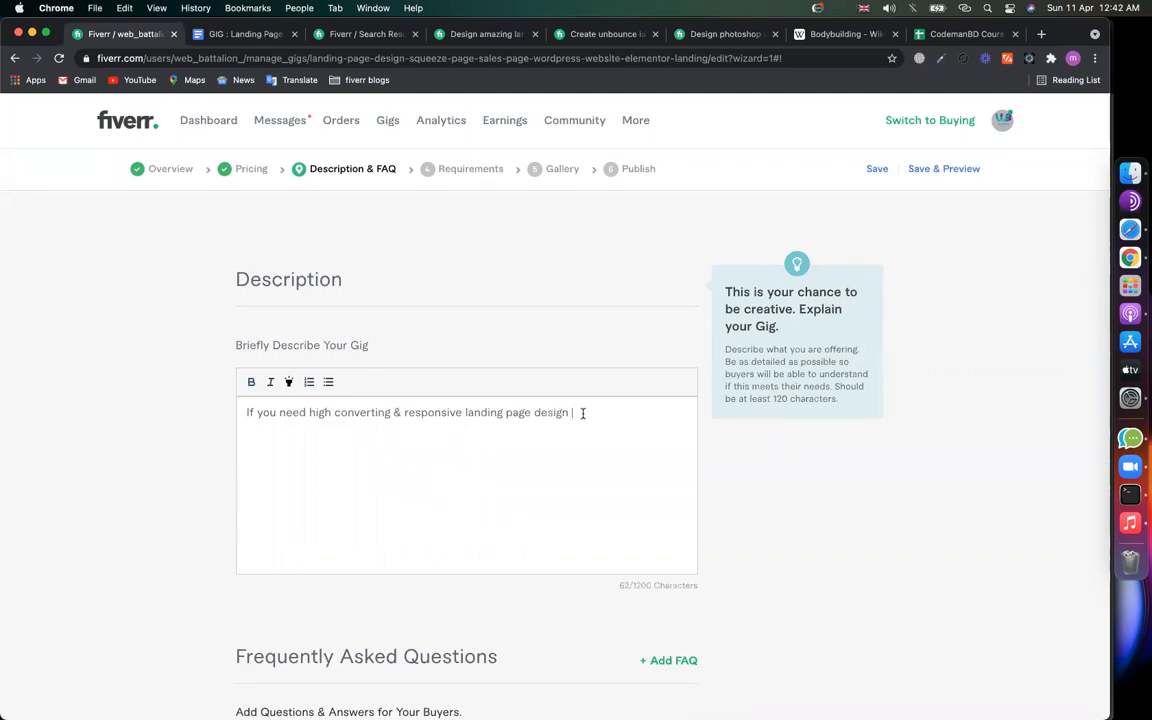
text(, you are on right place.)
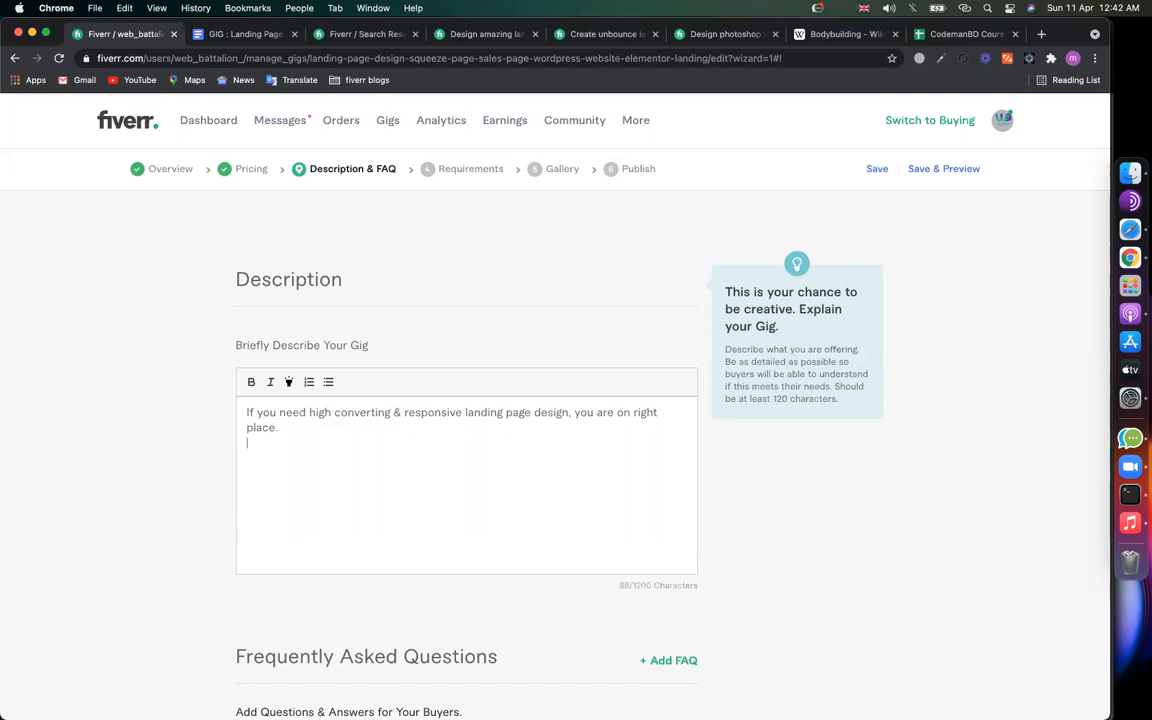
key(Return)
text(I will)
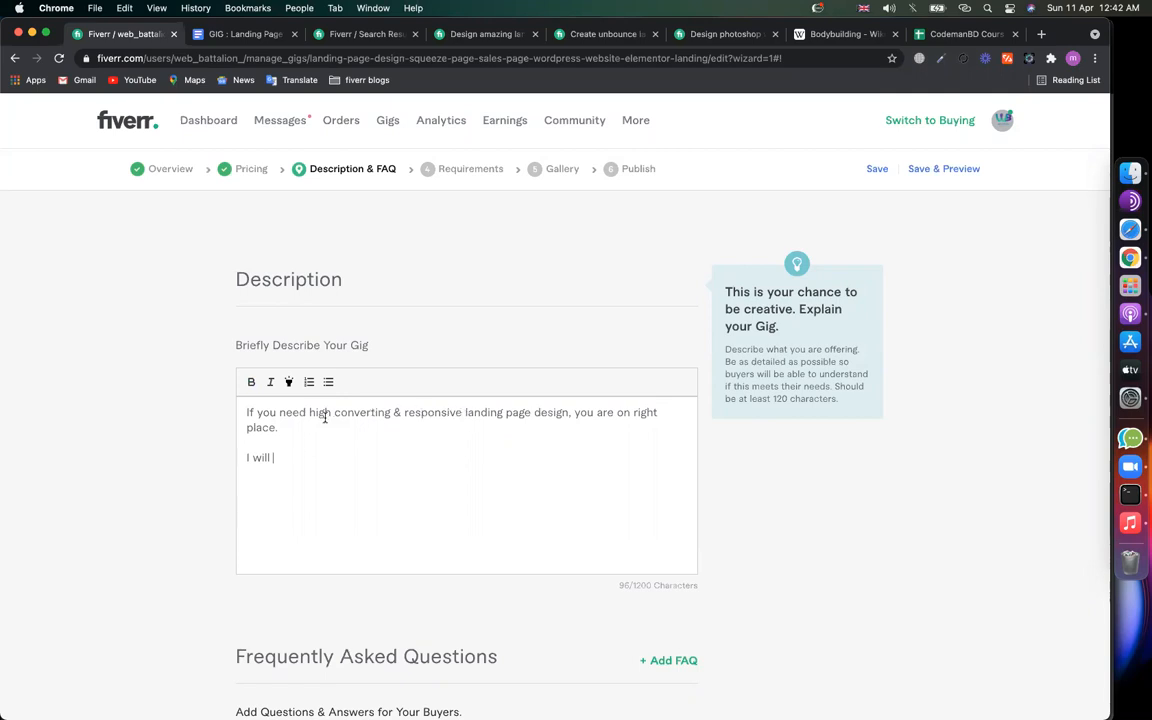
Step: Bold 'high converting' and 'responsive landing page design' in the gig description
drag(309, 412, 391, 412)
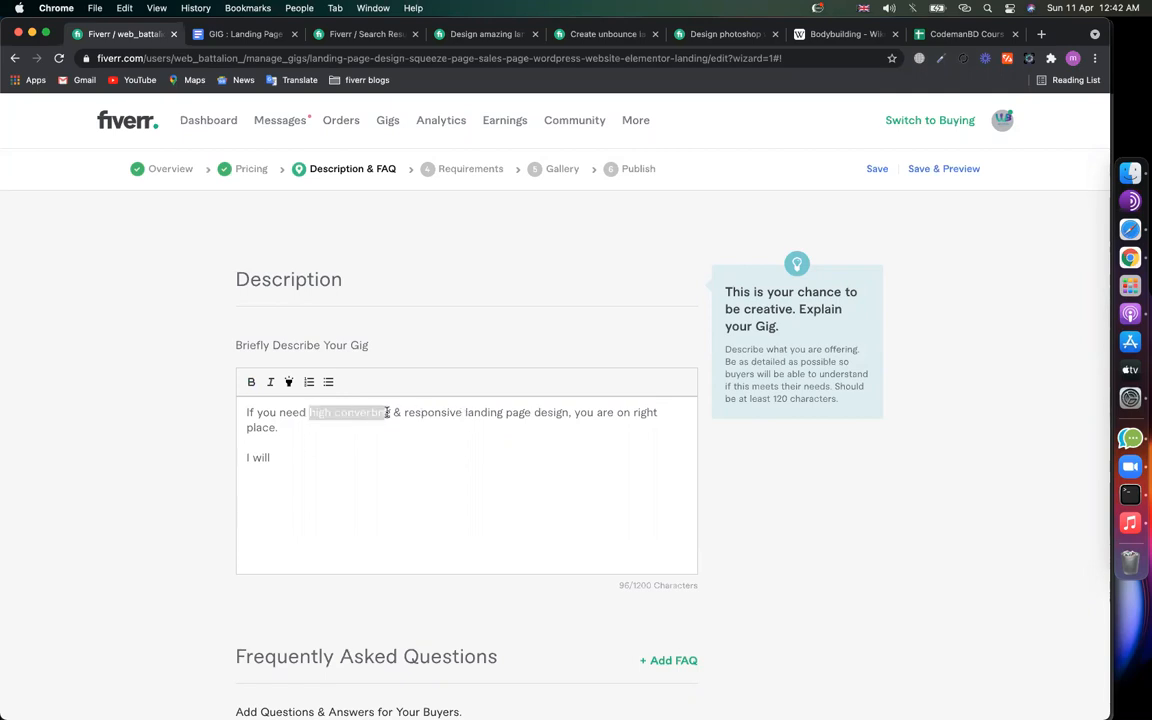
click(251, 381)
click(407, 414)
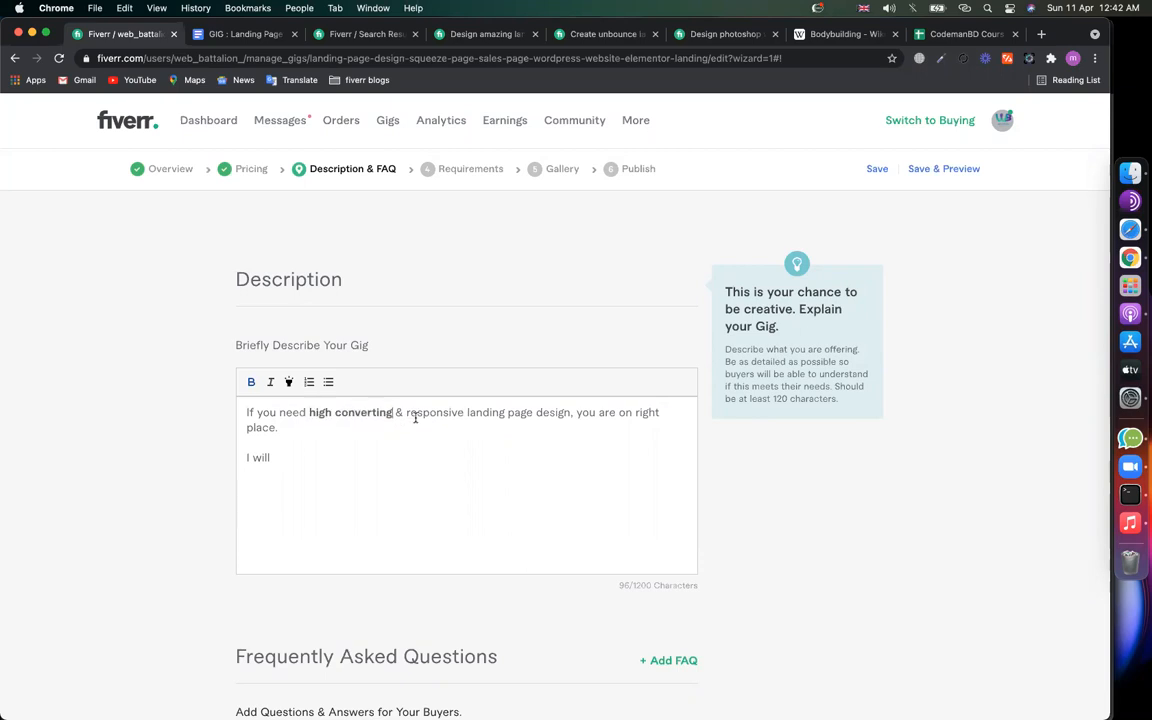
drag(407, 412, 571, 412)
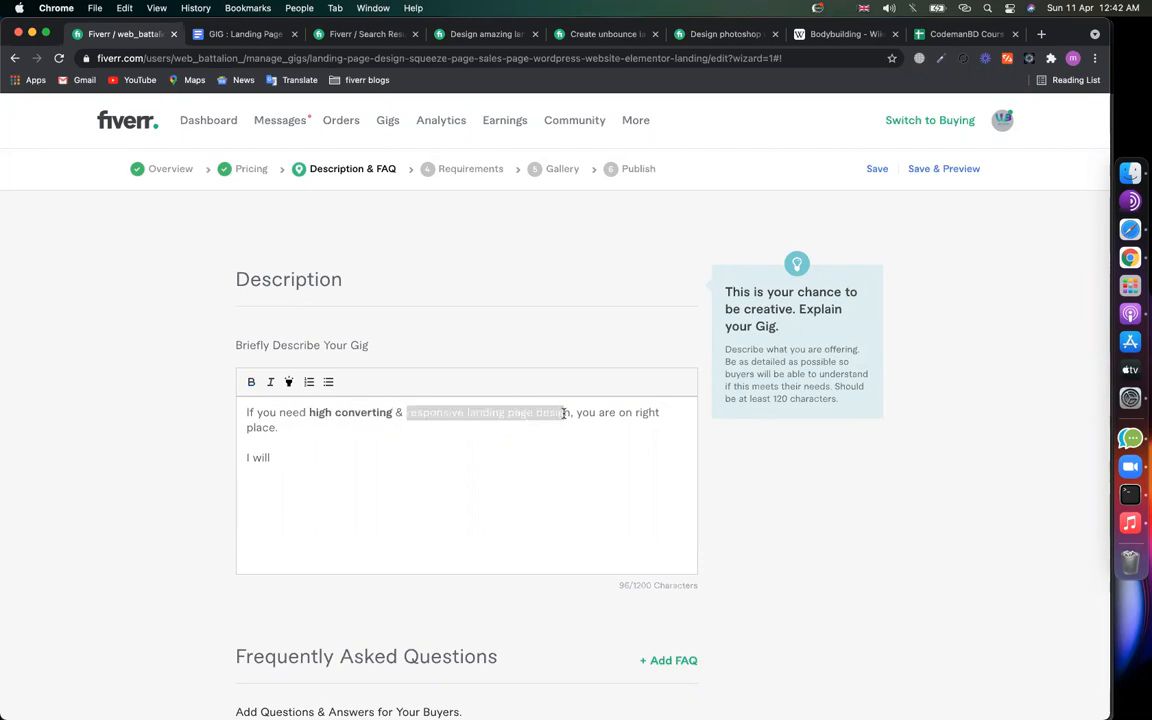
click(251, 381)
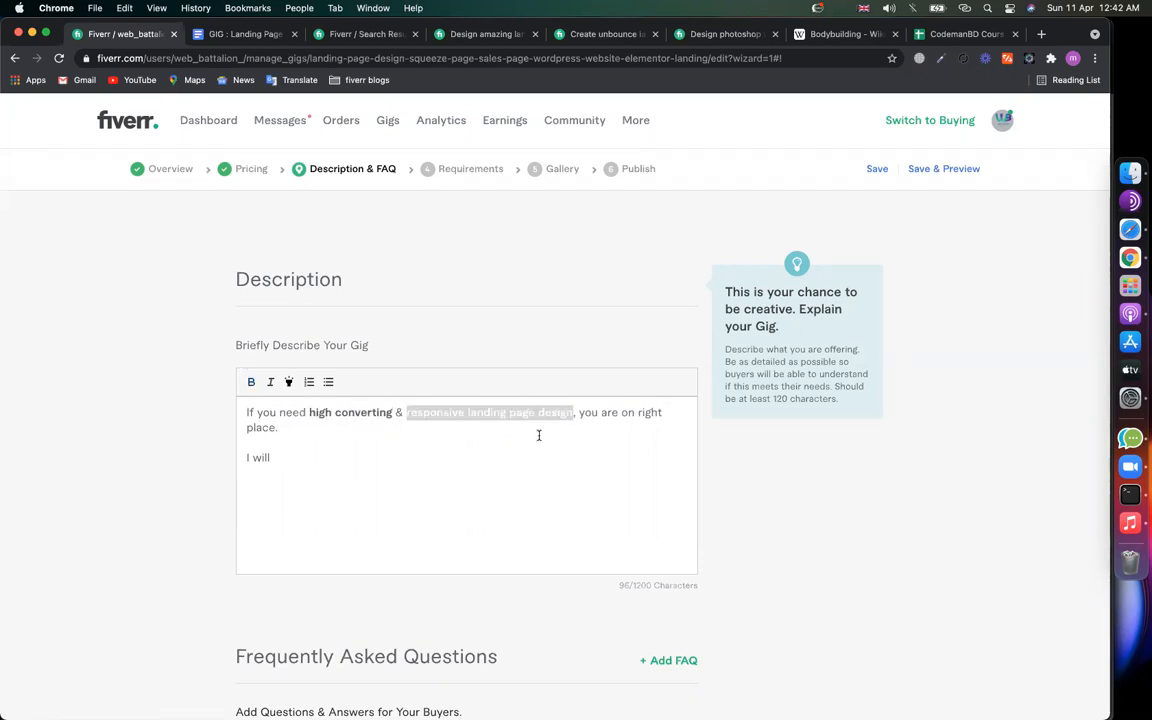
click(473, 415)
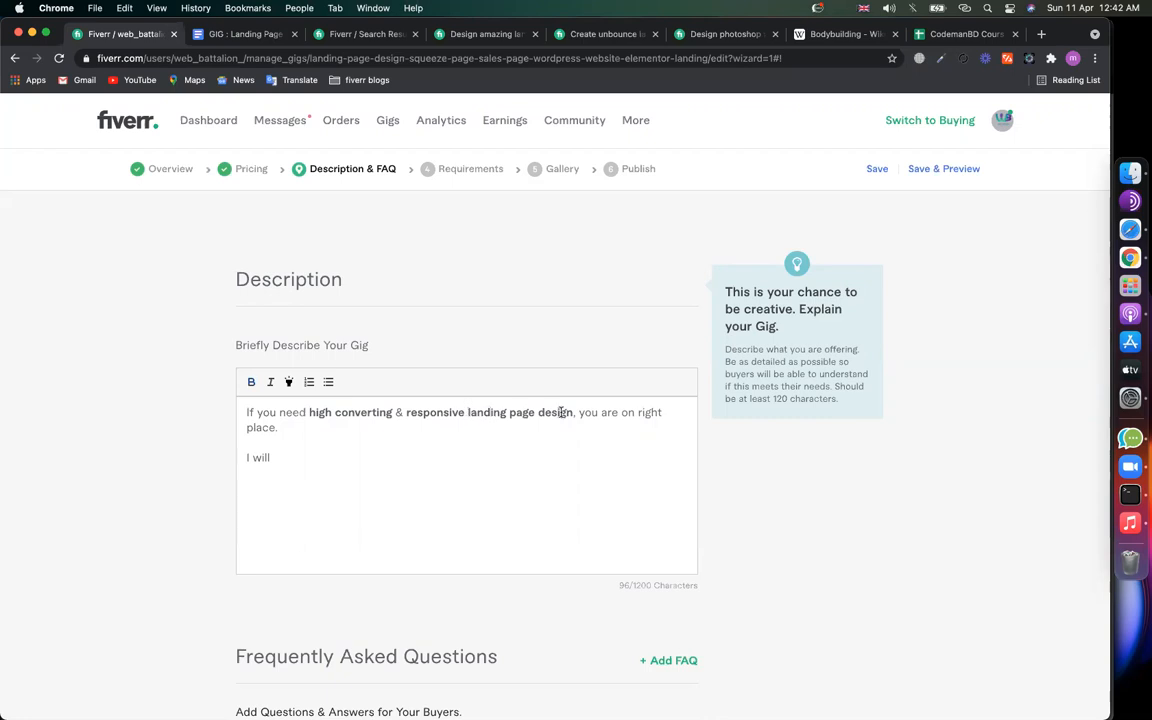
Step: Put the cursor after 'I will' and switch to the GIG : Landing Pages document
click(402, 440)
click(348, 452)
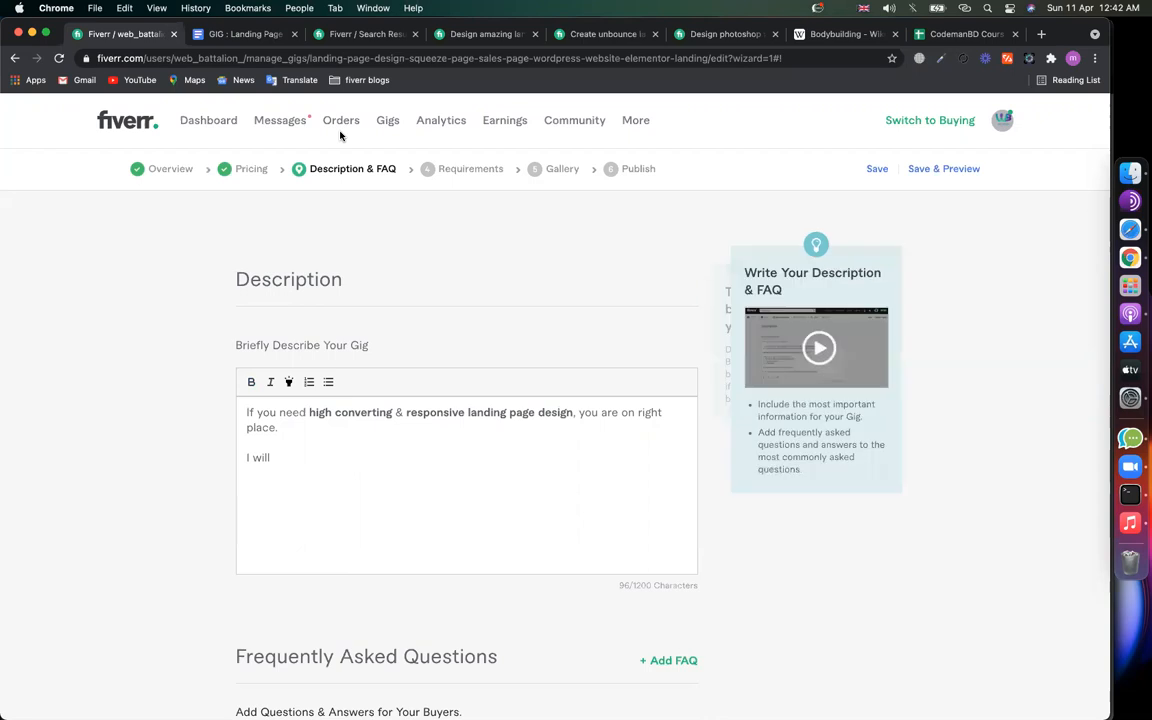
click(257, 40)
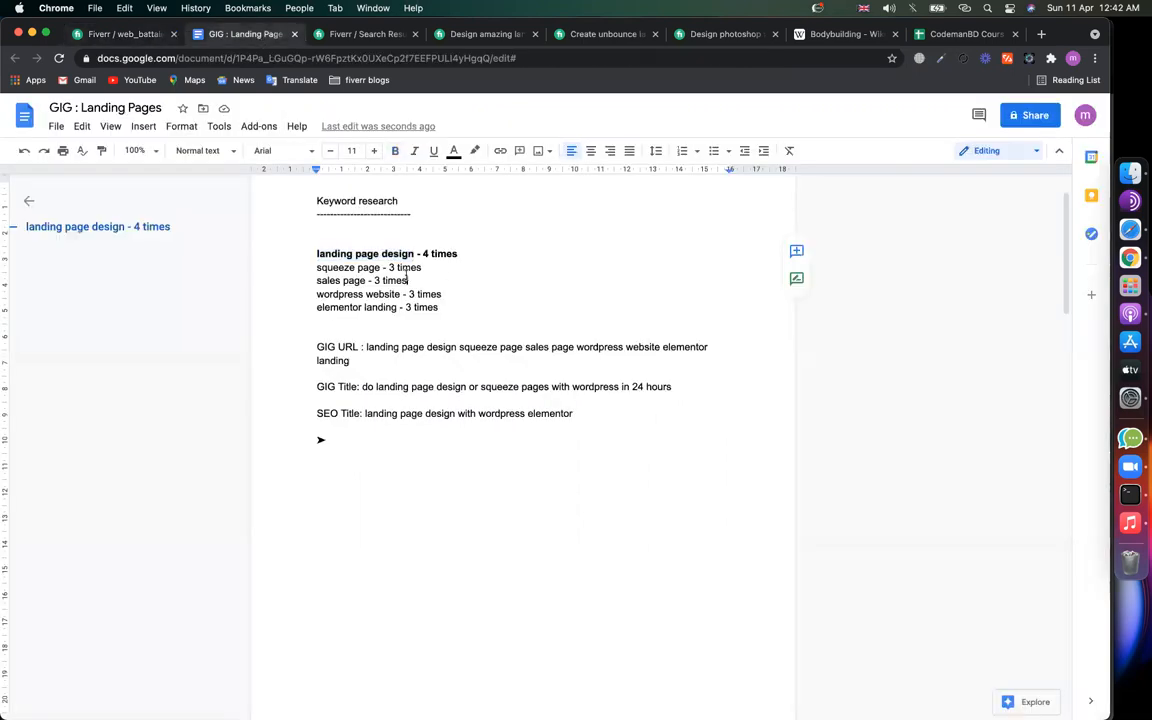
Step: Select the keyword 'squeeze page' in the keyword research document
click(382, 267)
shift+click(322, 267)
shift+click(317, 267)
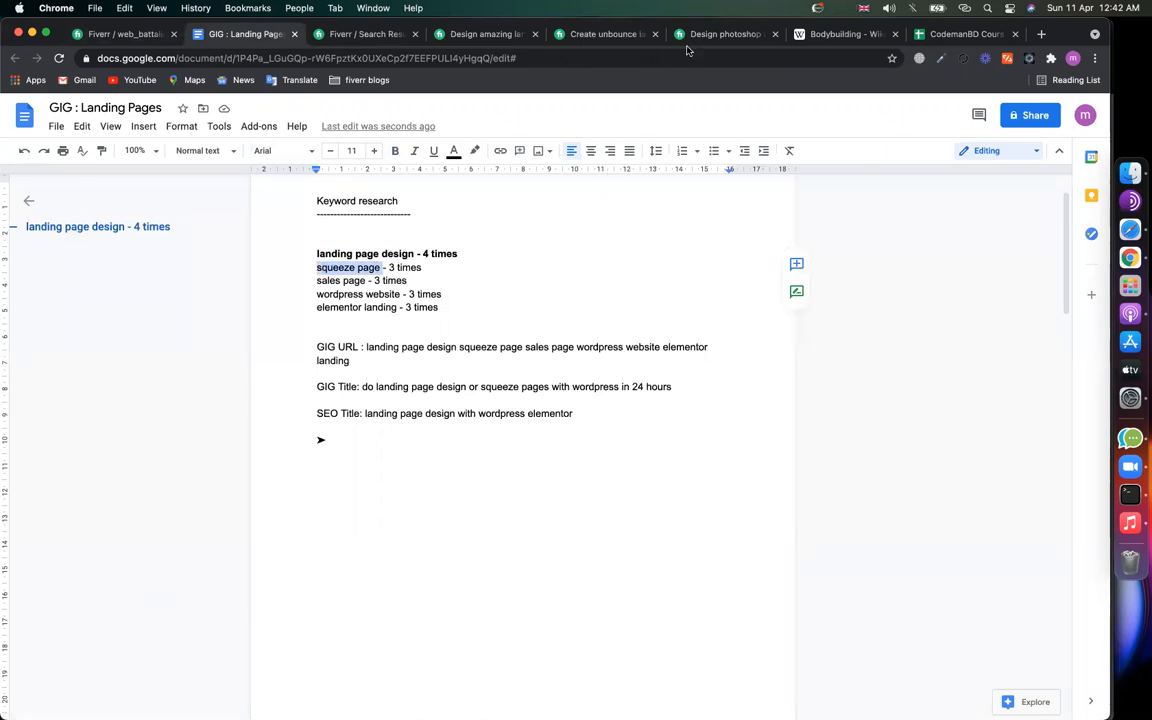
click(378, 265)
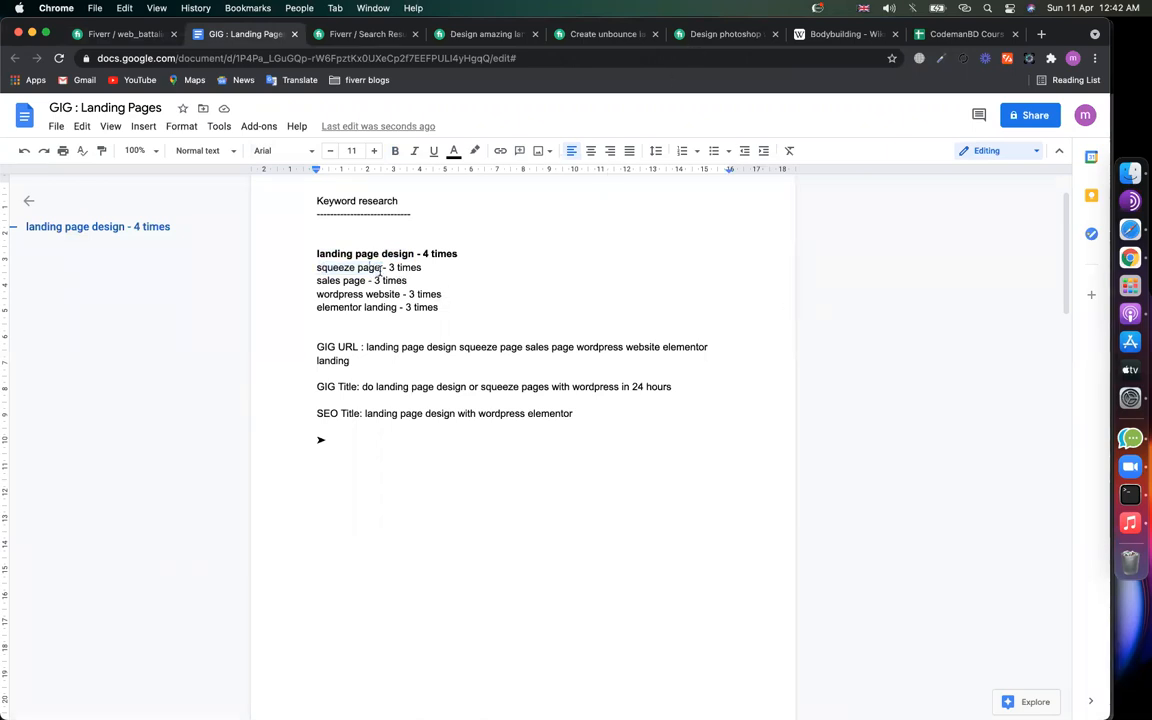
shift+click(302, 268)
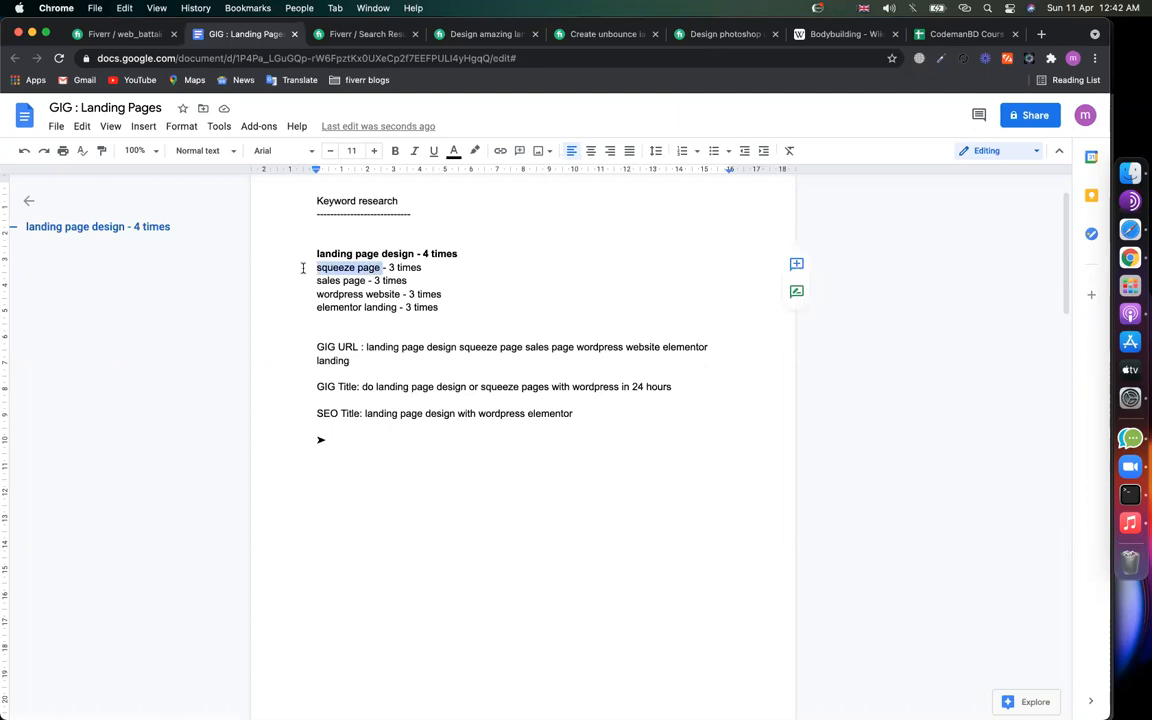
Step: Open the competitor's photoshop web design gig and scroll to About This Gig
click(110, 33)
click(680, 34)
scroll(492, 433, down, 10)
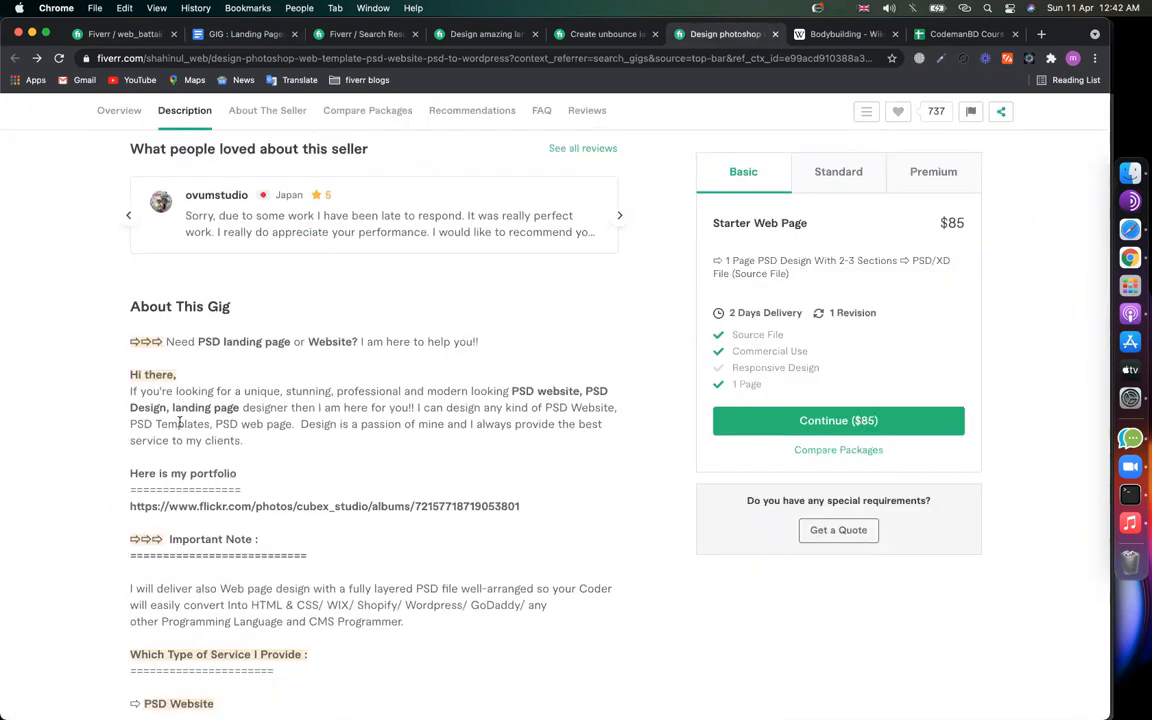
Step: After 'I will', add 'Design Unique & Professional squeeze page or sales page…' and 'landing page design is very important to get sales.'
click(125, 34)
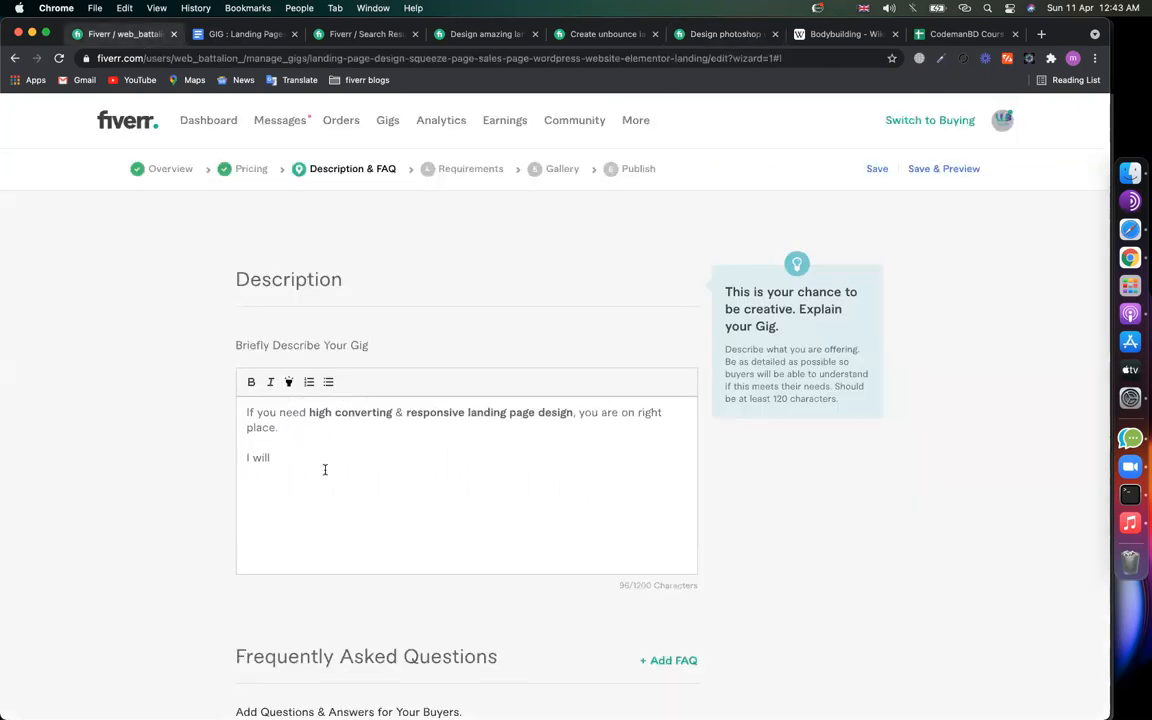
text(Design Unique & Po)
key(BackSpace)
text(rofessional )
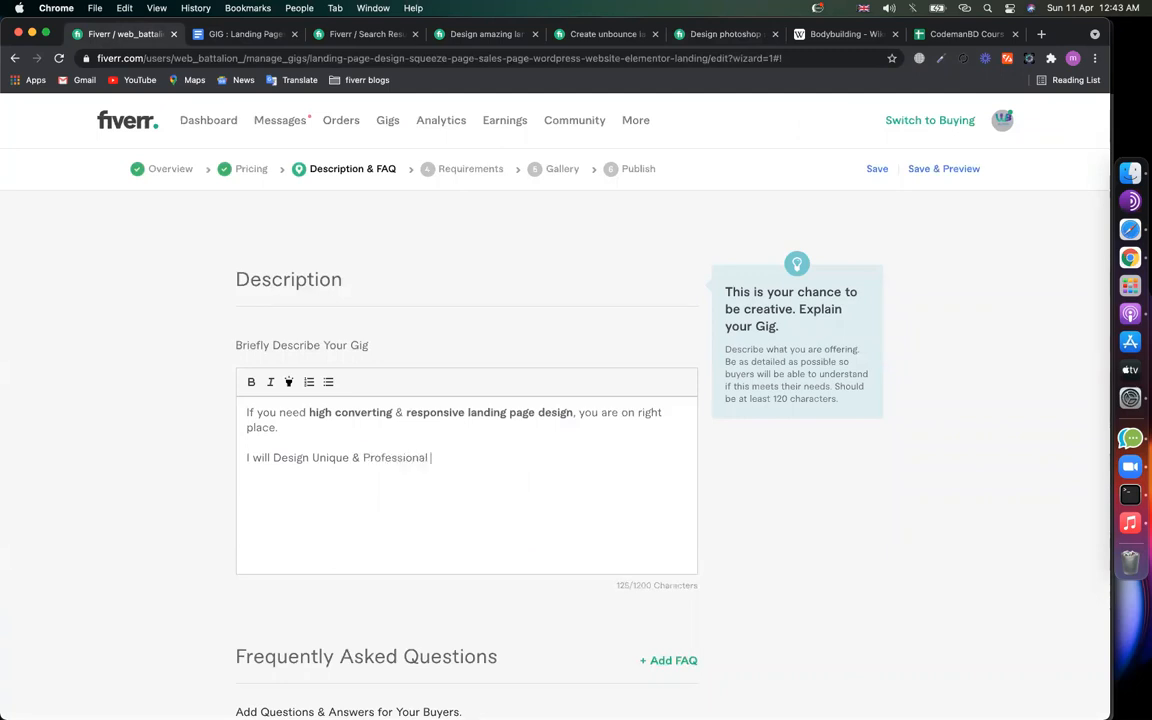
text(squeeze page or sale)
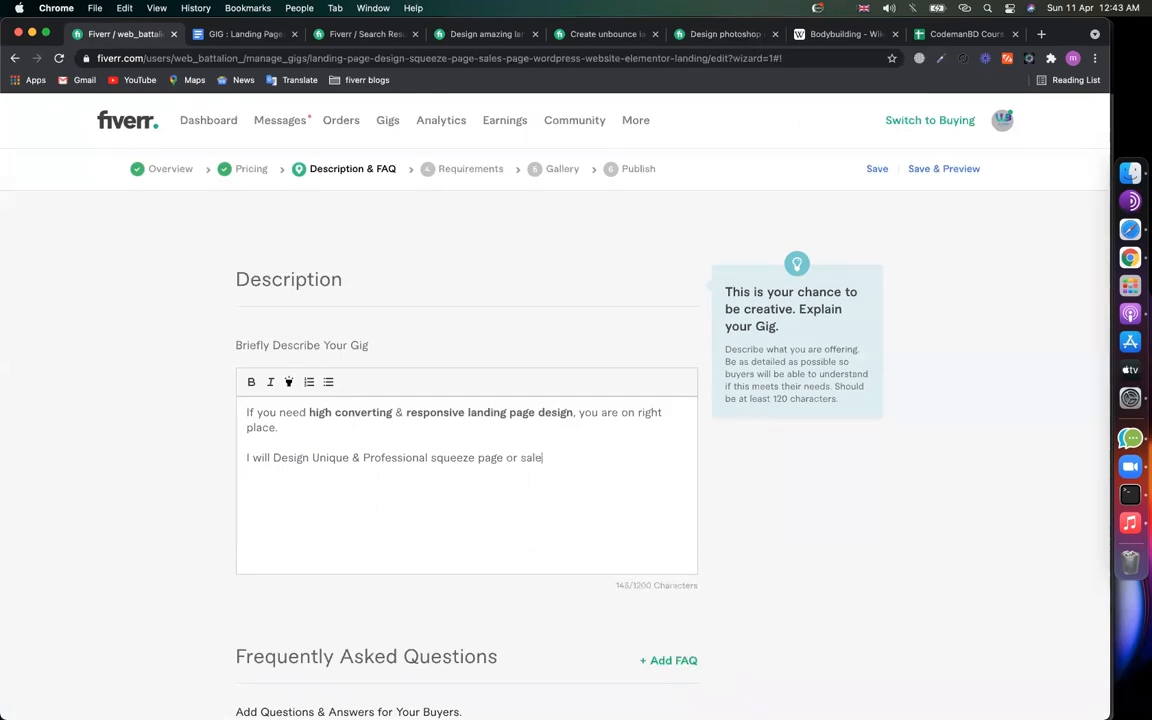
text(s page for your business, so that you will not loose any customer. )
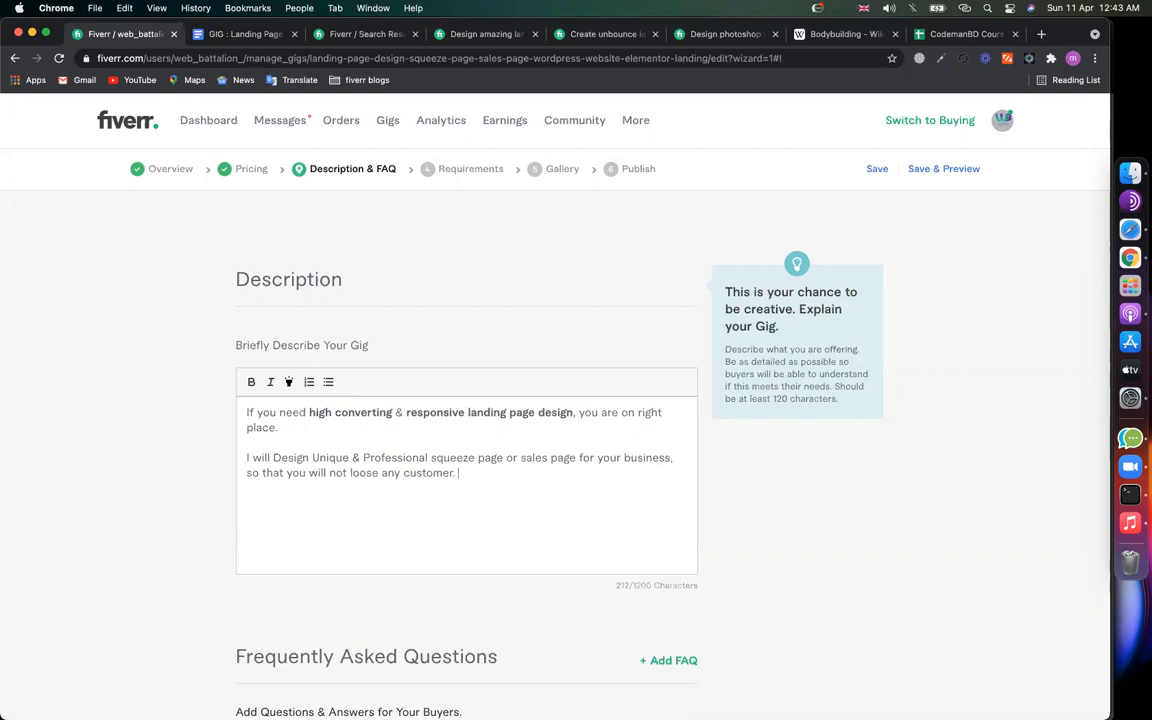
text(Now a days )
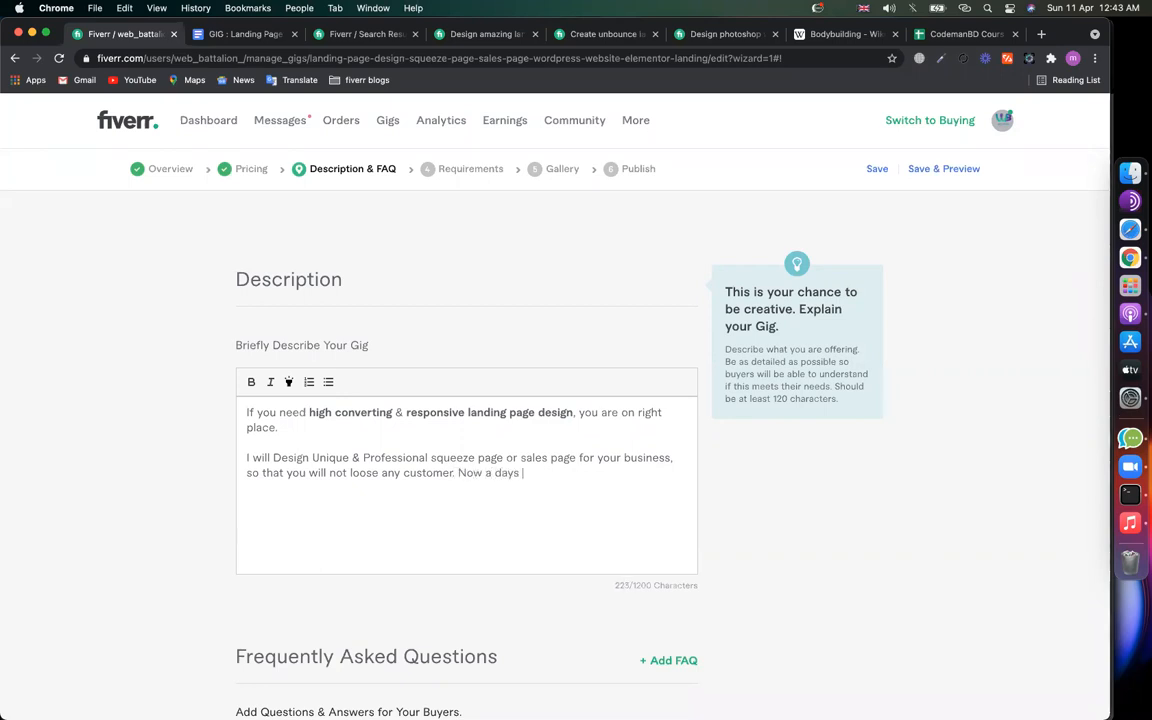
text(websi)
key(BackSpace)
key(BackSpace)
key(BackSpace)
key(BackSpace)
key(BackSpace)
key(BackSpace)
key(BackSpace)
key(BackSpace)
text(landing page design is very import)
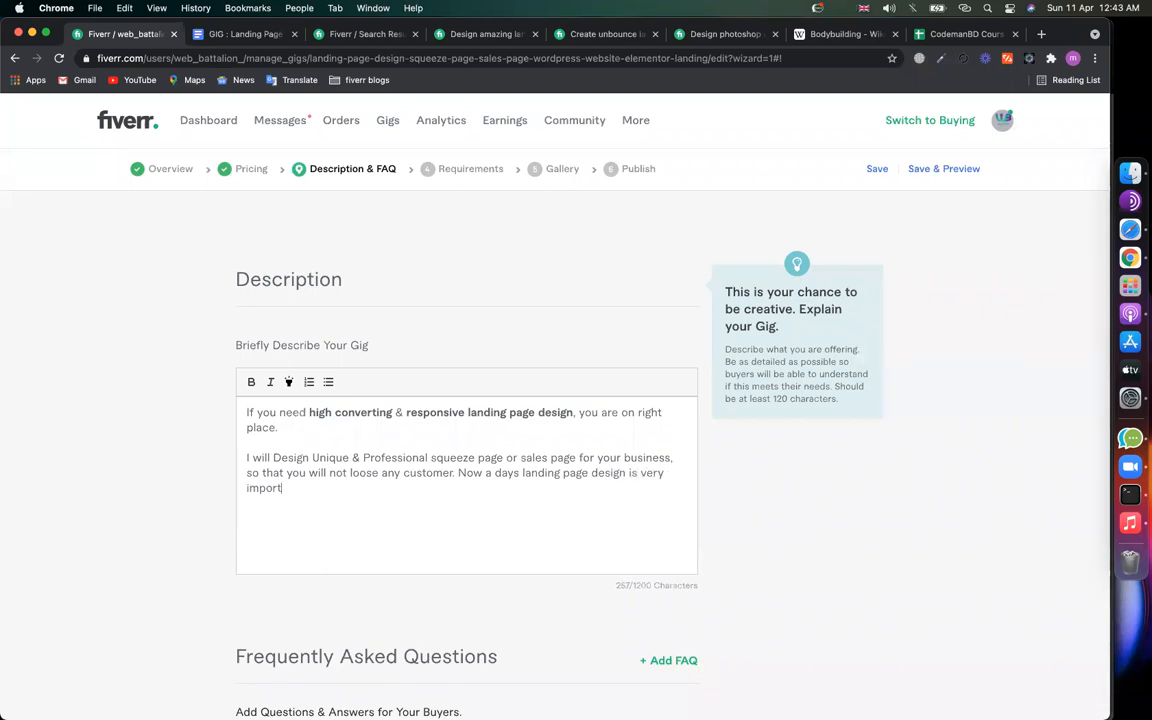
text(ant to get sales .)
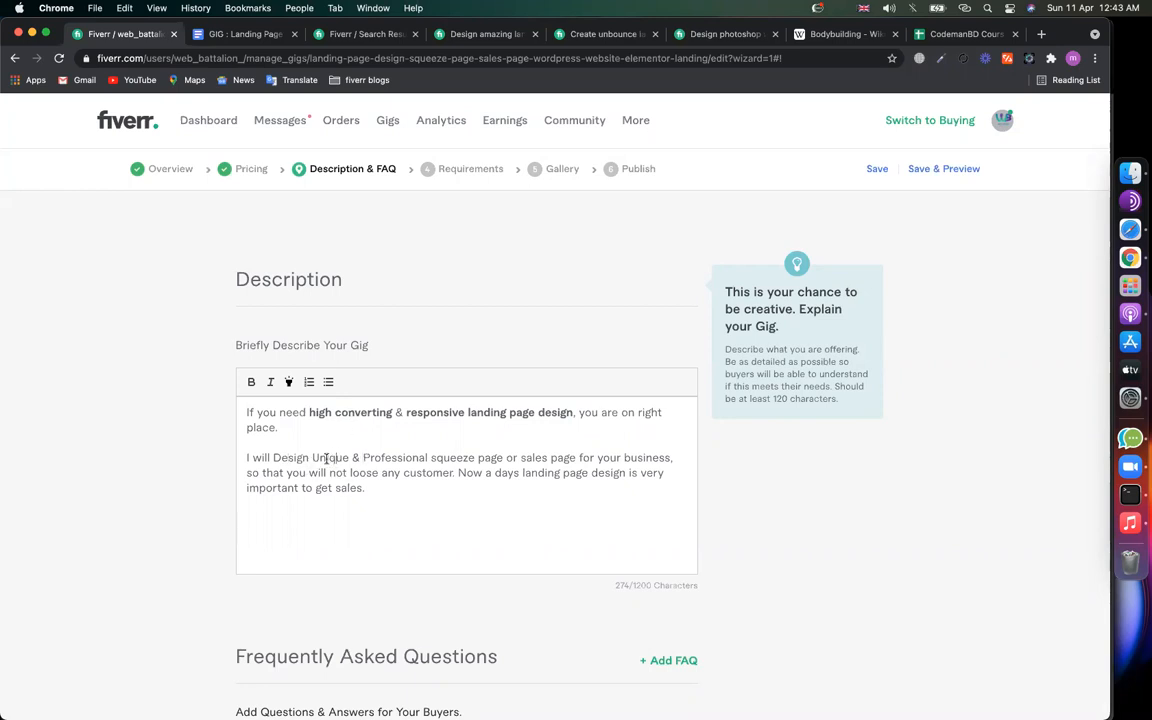
Step: Bold 'Unique & Professional squeeze page' and 'sales page' in the second paragraph
drag(312, 457, 507, 456)
click(251, 381)
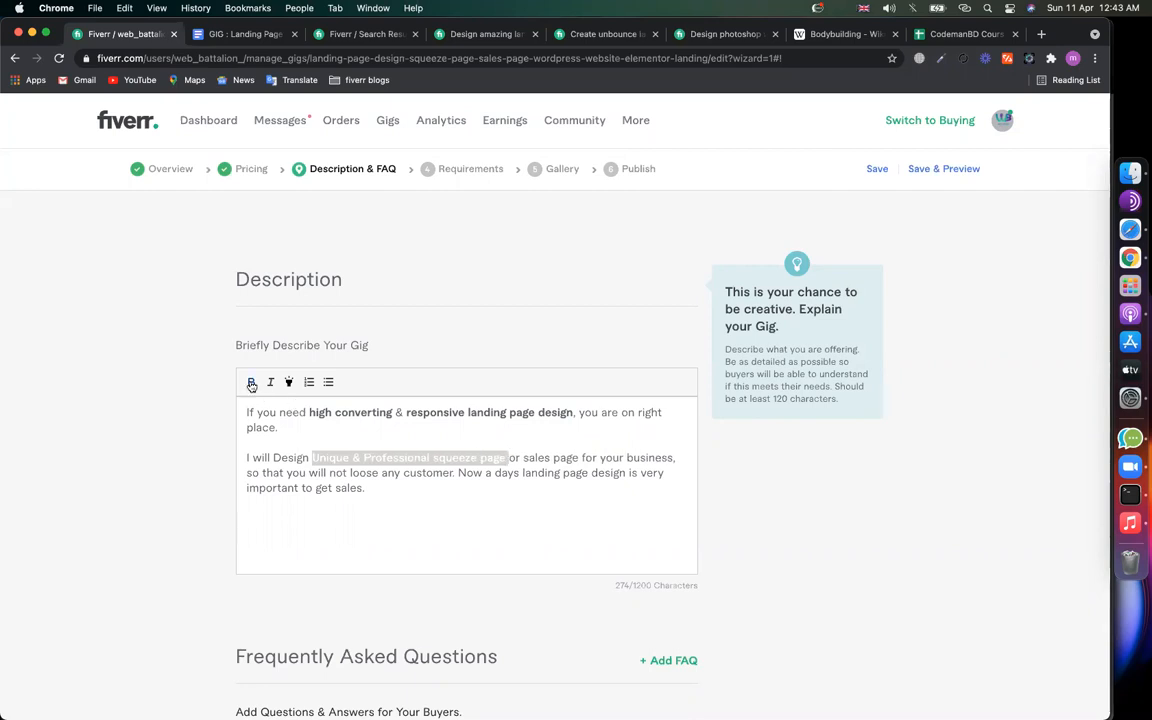
click(440, 442)
drag(523, 457, 578, 457)
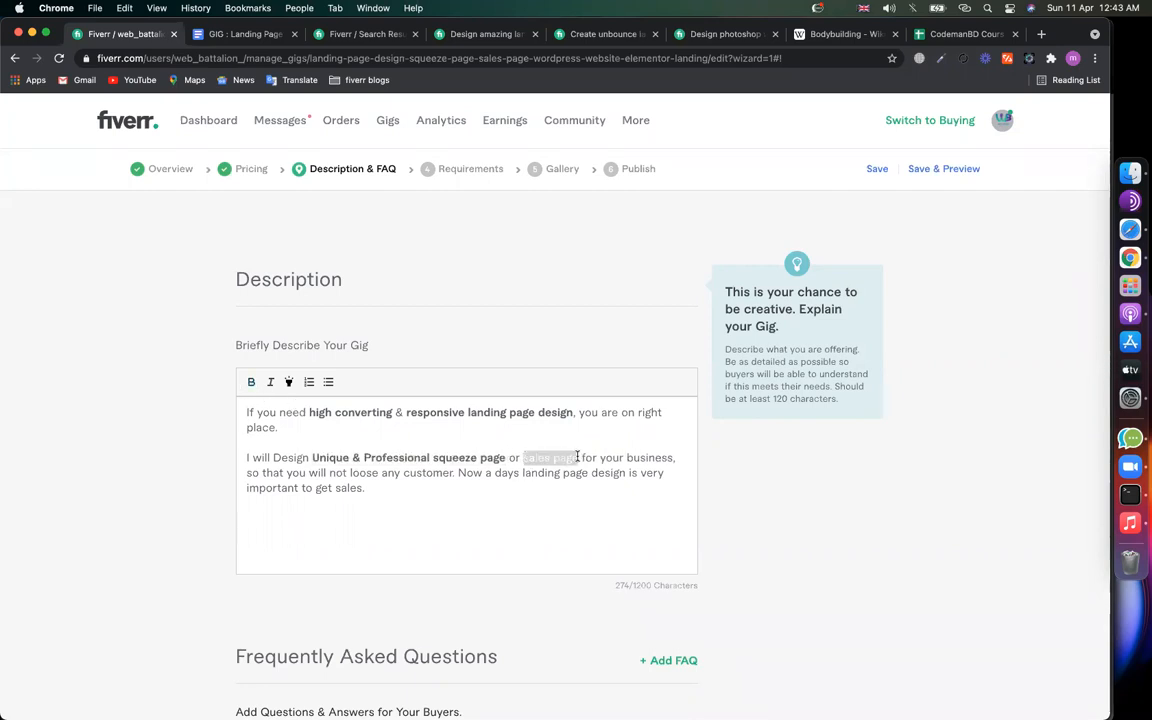
click(251, 382)
Step: Highlight 'sales page' and 'squeeze page' in yellow, leaving the cursor after 'sales.'
click(288, 382)
drag(432, 457, 506, 457)
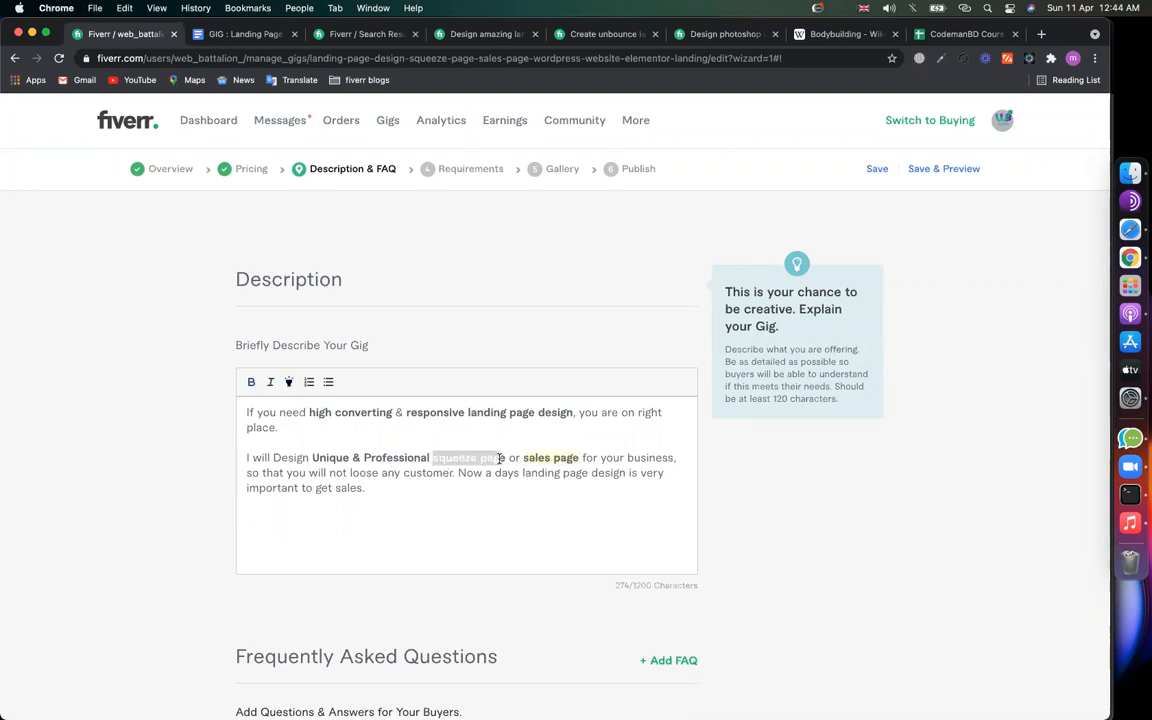
click(288, 384)
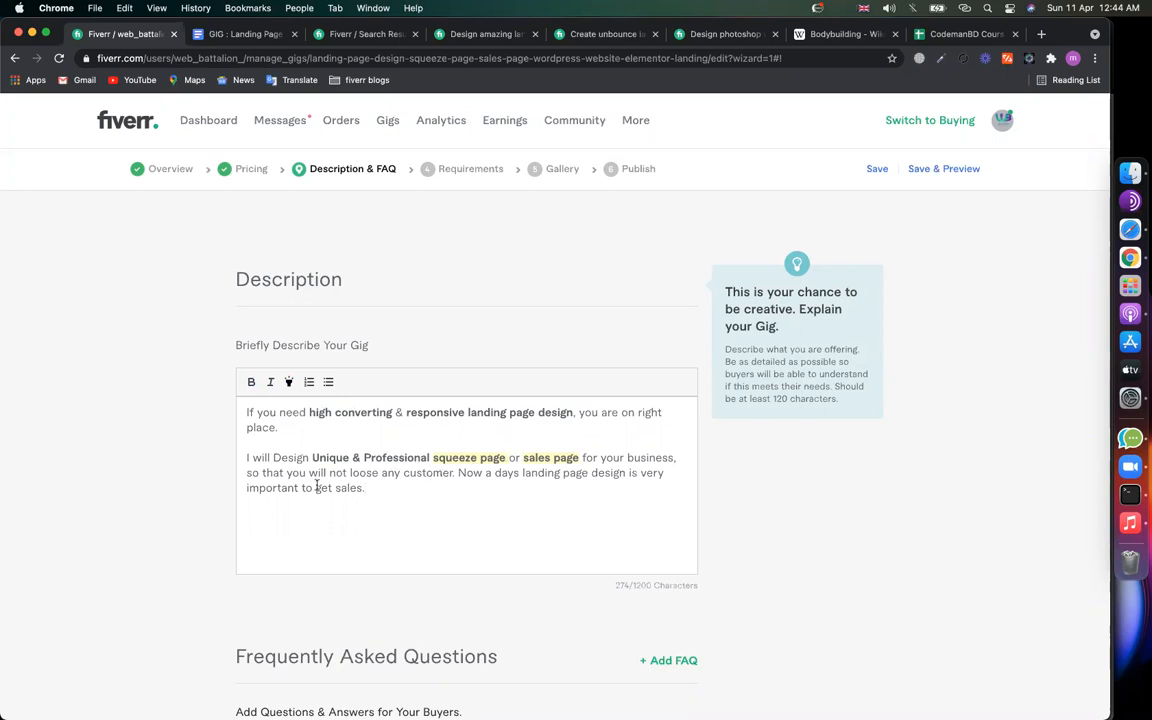
click(432, 473)
click(520, 473)
click(373, 491)
Step: Add a 'My Services' heading with a '============' underline below the paragraph
key(Return)
key(Return)
text(M)
key(BackSpace)
text(My Services)
key(Return)
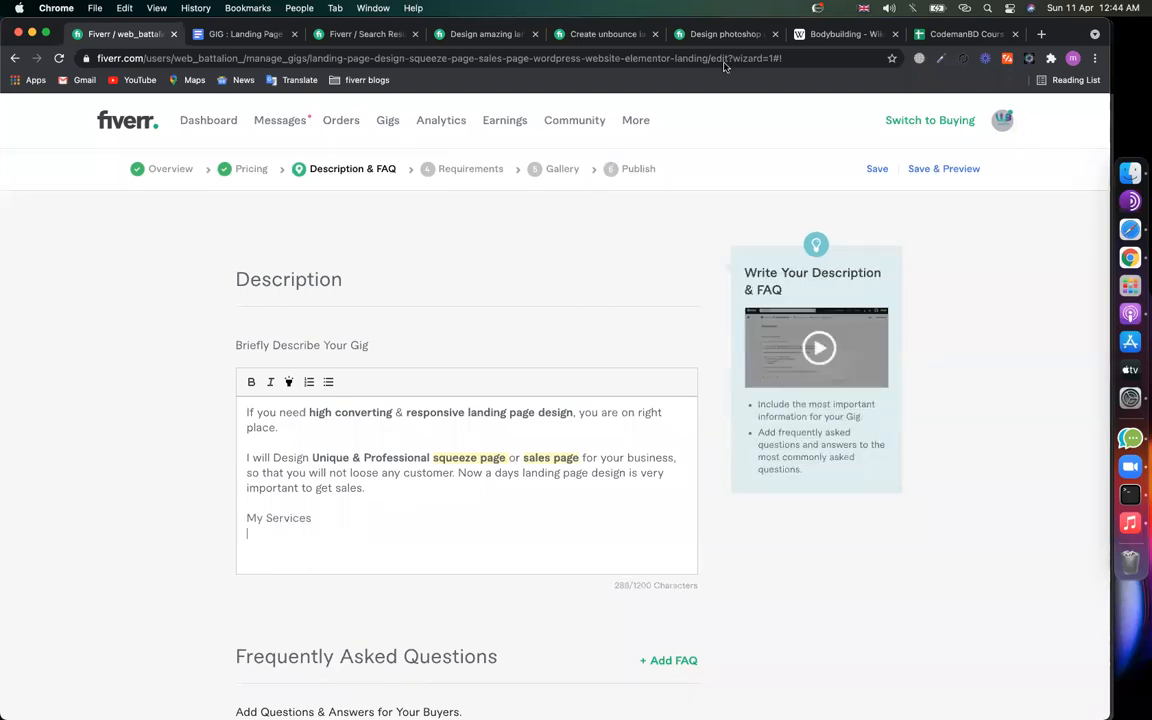
click(285, 530)
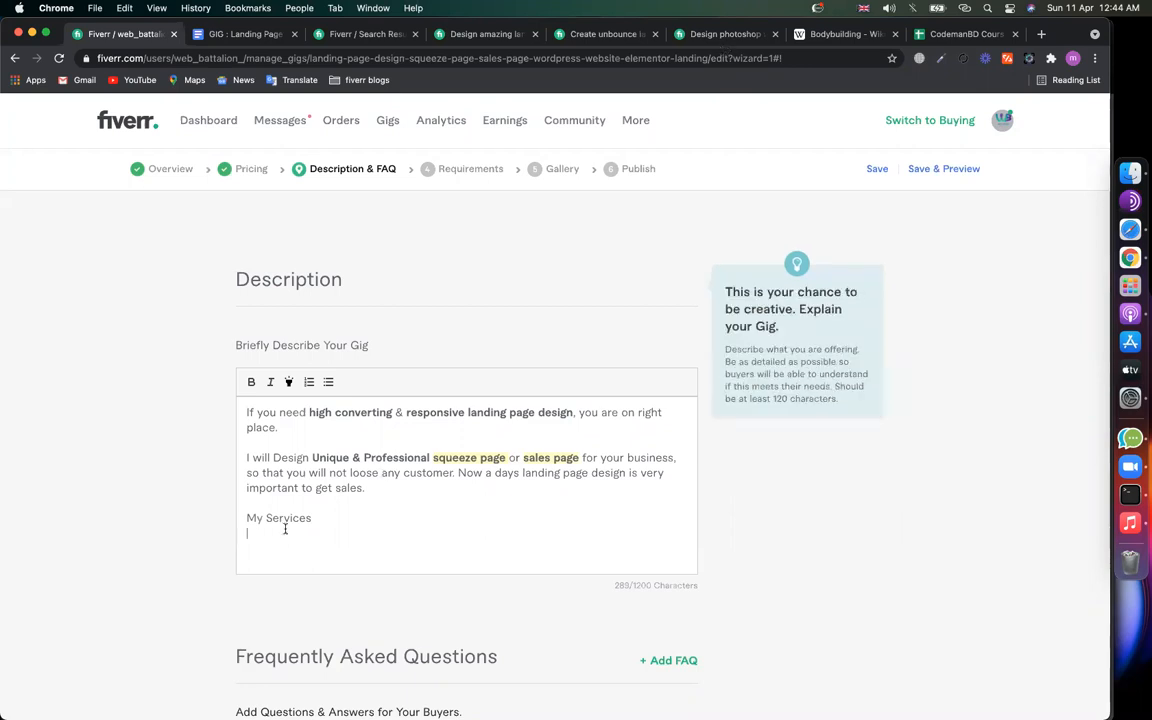
text(============)
key(Return)
Step: Bold and highlight the My Services heading, then start a bulleted list beneath it
drag(313, 537, 247, 519)
click(289, 382)
click(282, 556)
click(329, 383)
scroll(352, 504, down, 1)
text(L)
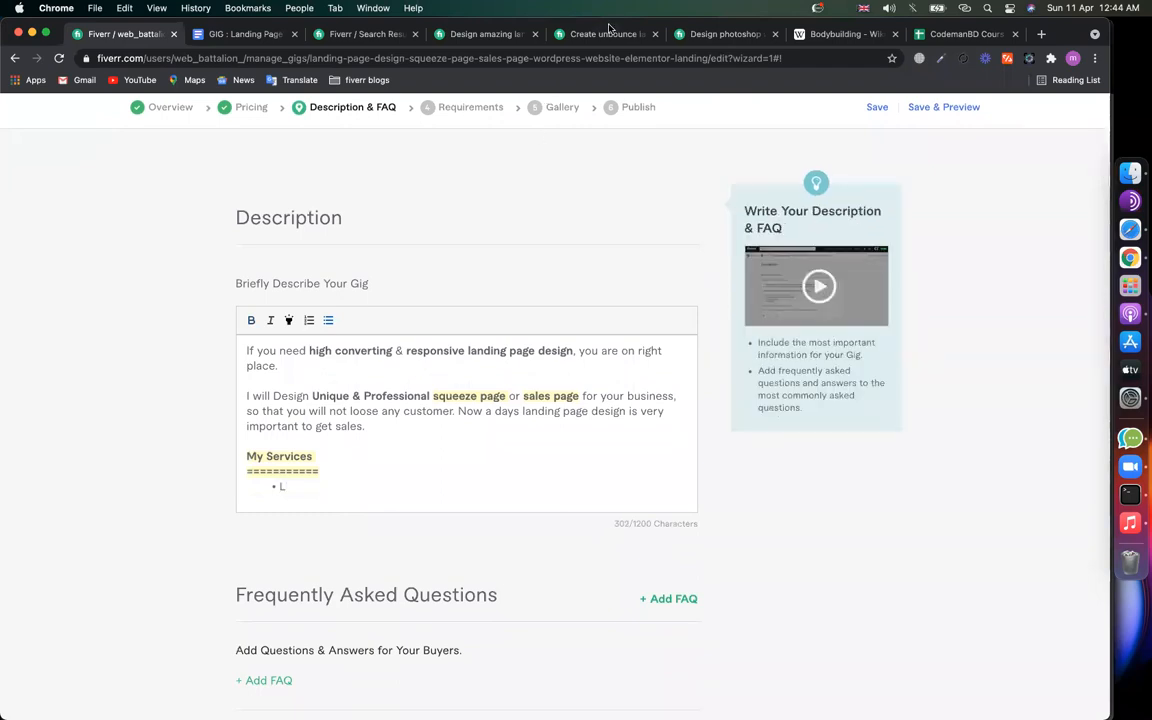
Step: Review the YOU WILL GET list in the competitor's unbounce landing page gig
click(611, 30)
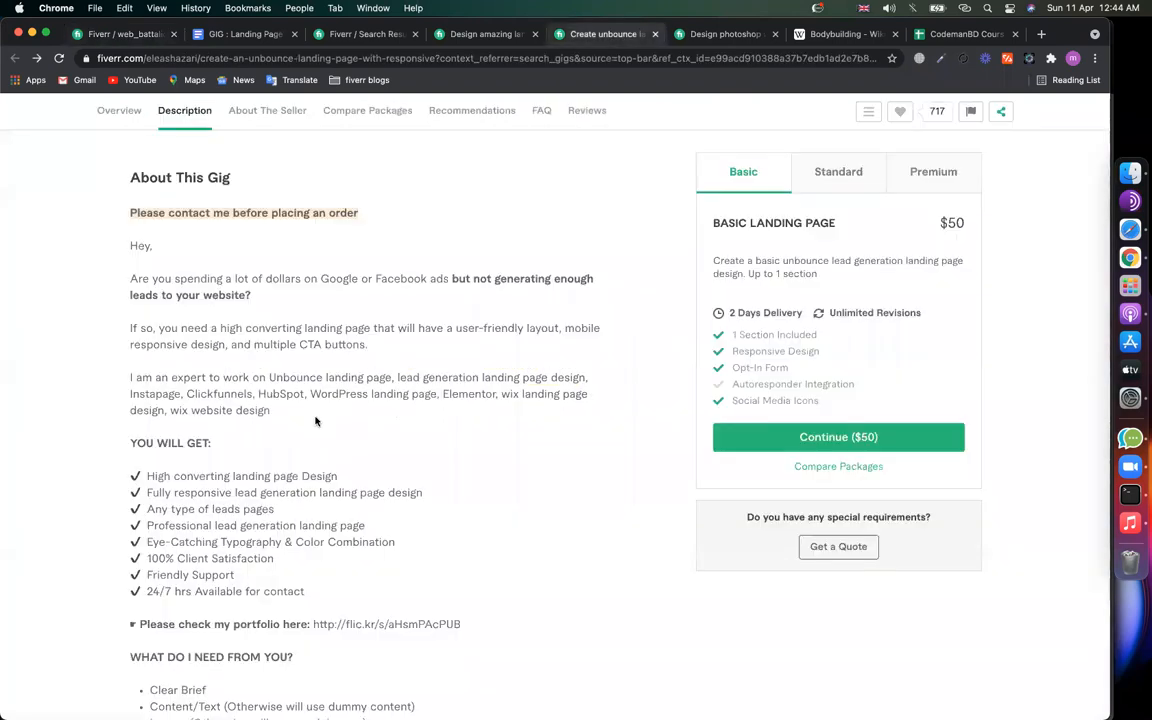
scroll(200, 340, down, 2)
drag(174, 351, 249, 351)
drag(172, 367, 317, 400)
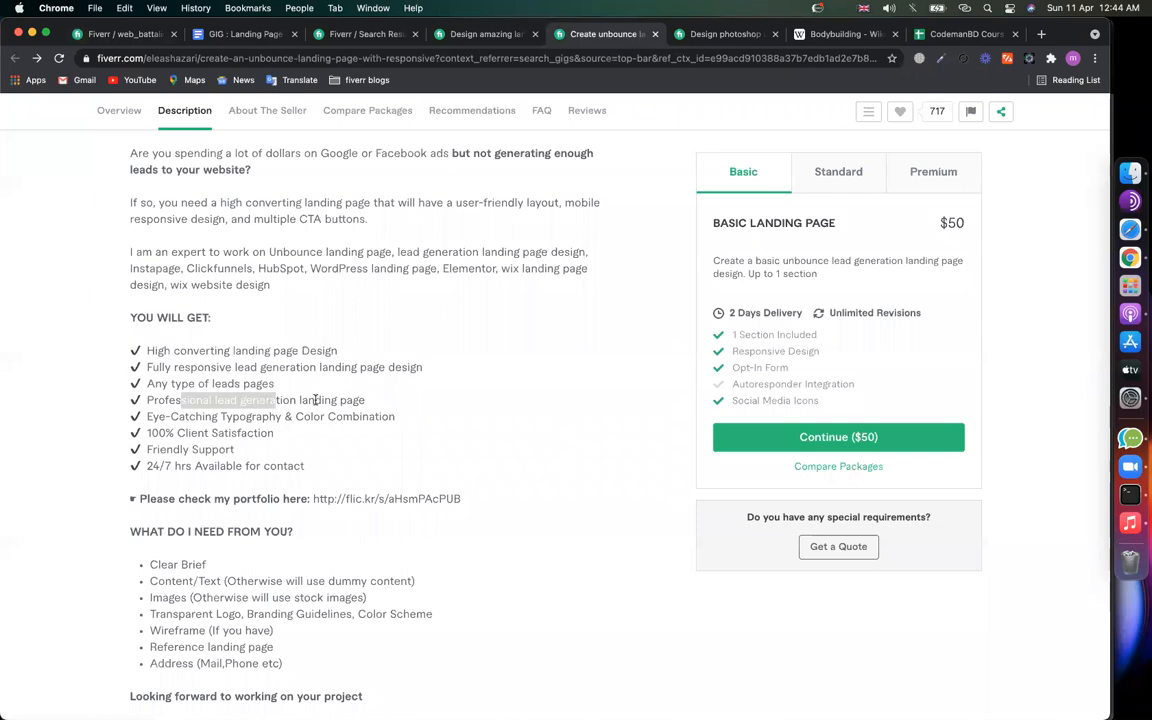
click(175, 432)
drag(182, 420, 292, 417)
click(226, 470)
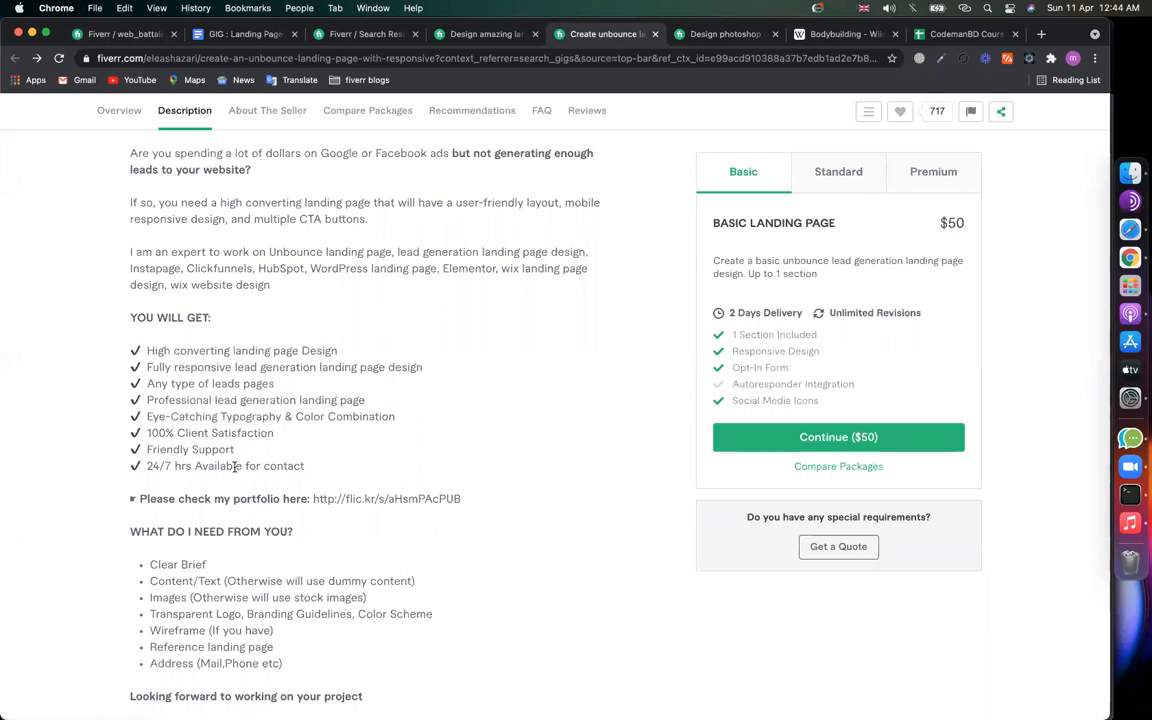
scroll(235, 467, down, 1)
Step: Copy the Flickr portfolio link from the photoshop design gig and load it in a new tab
click(716, 38)
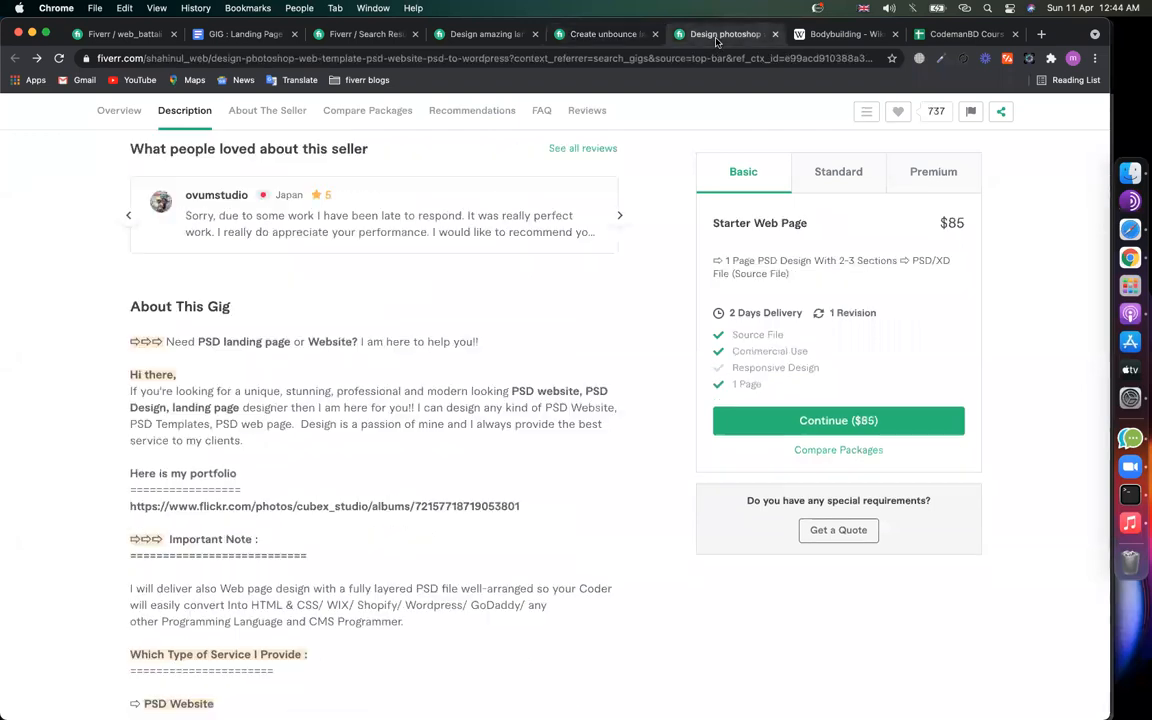
scroll(243, 345, down, 3)
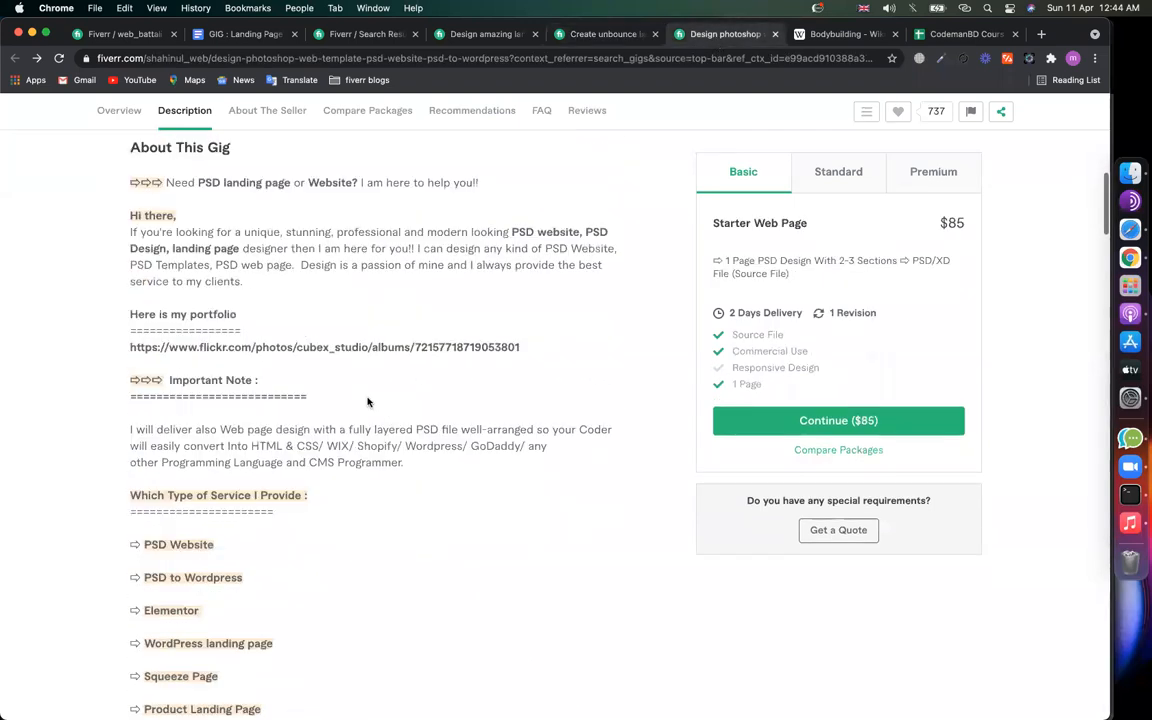
triple_click(307, 348)
key(super+c)
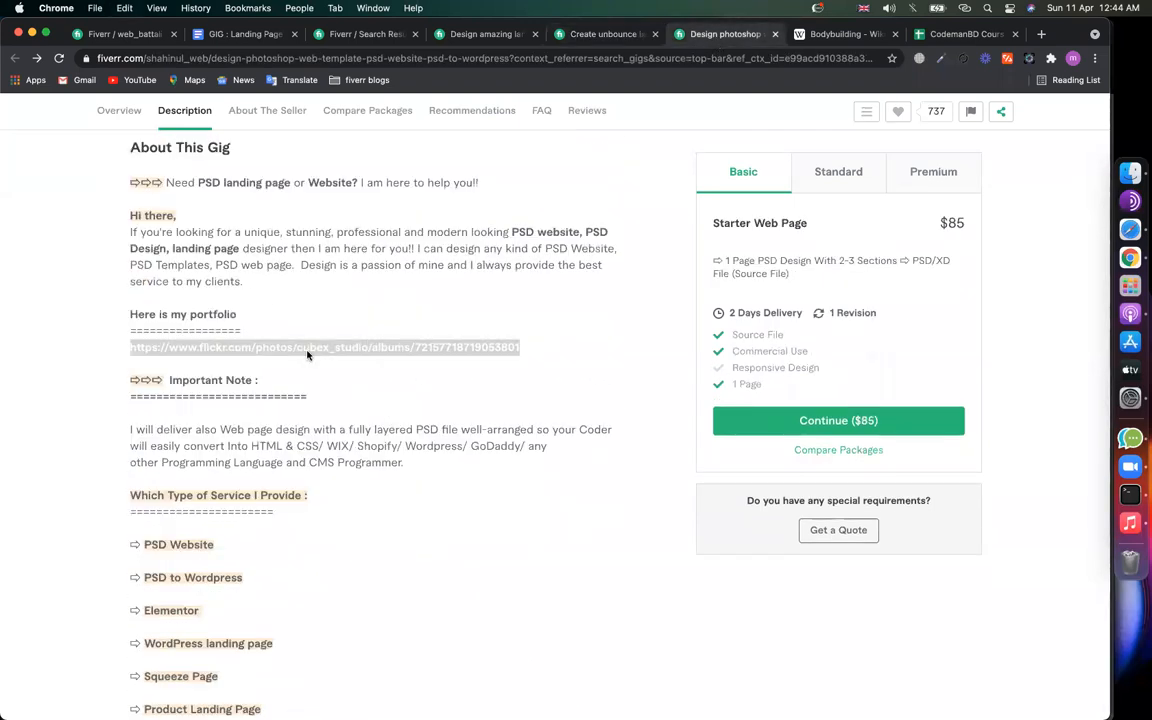
key(super+t)
key(super+v)
key(Return)
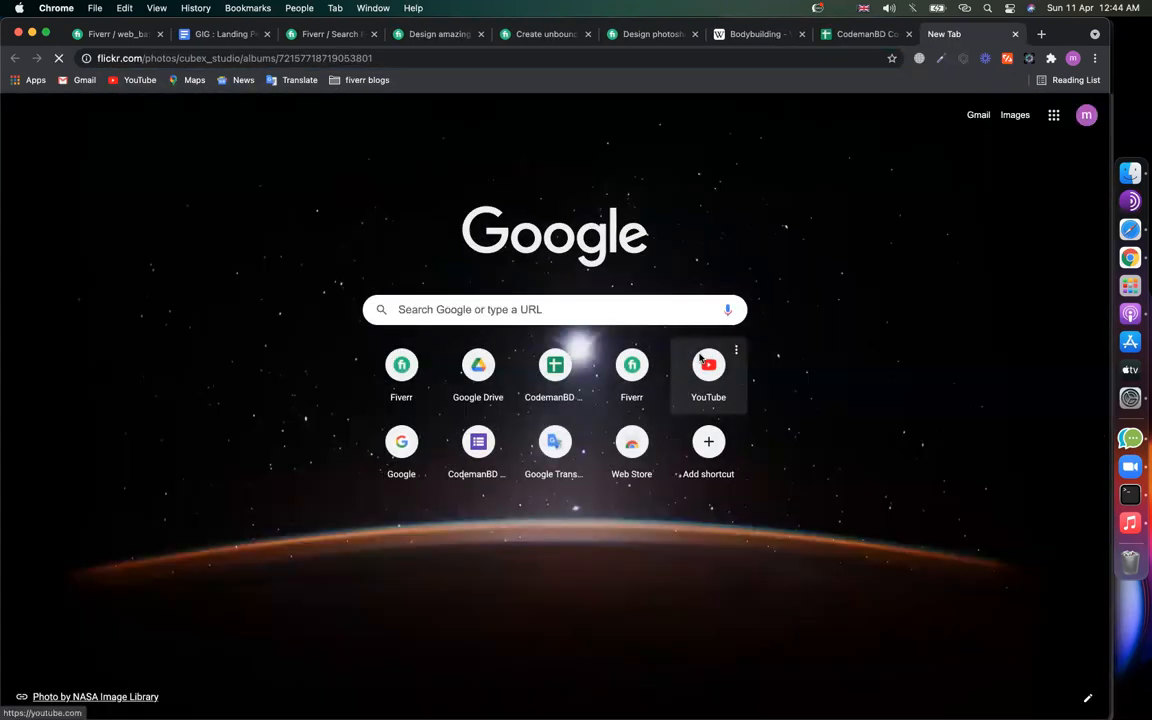
Step: Scroll through the 54 landing page designs in Flickr's 'High Quality Custom design' album
scroll(972, 489, down, 5)
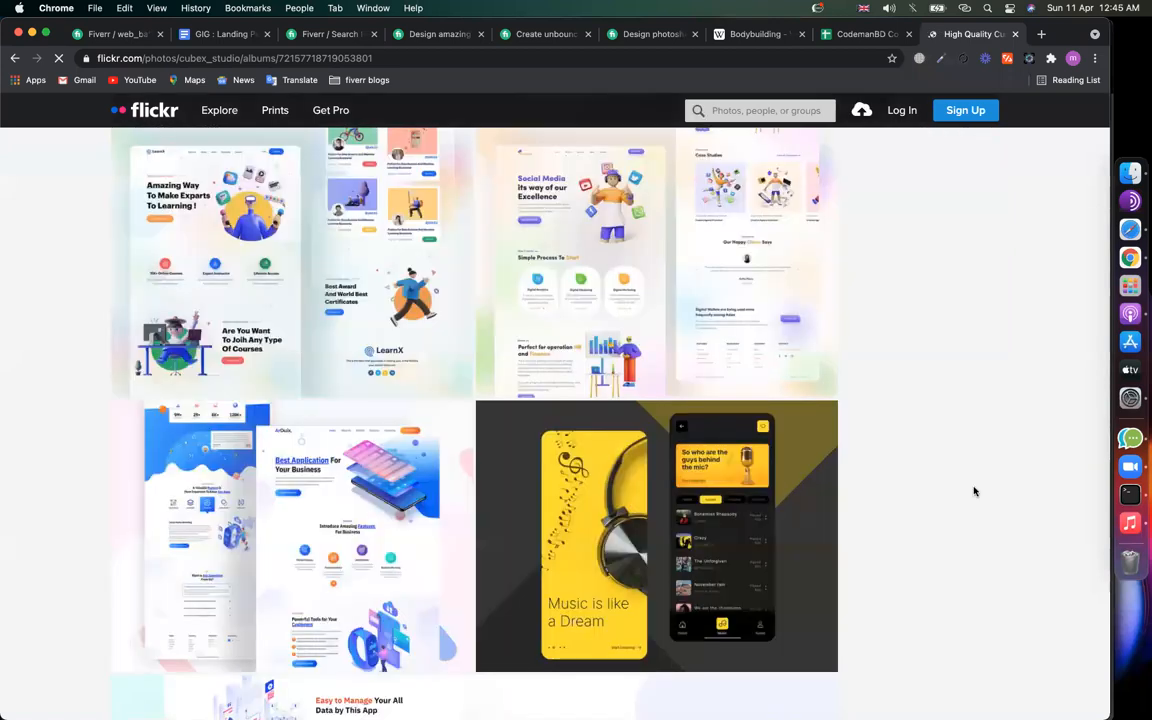
scroll(974, 491, down, 10)
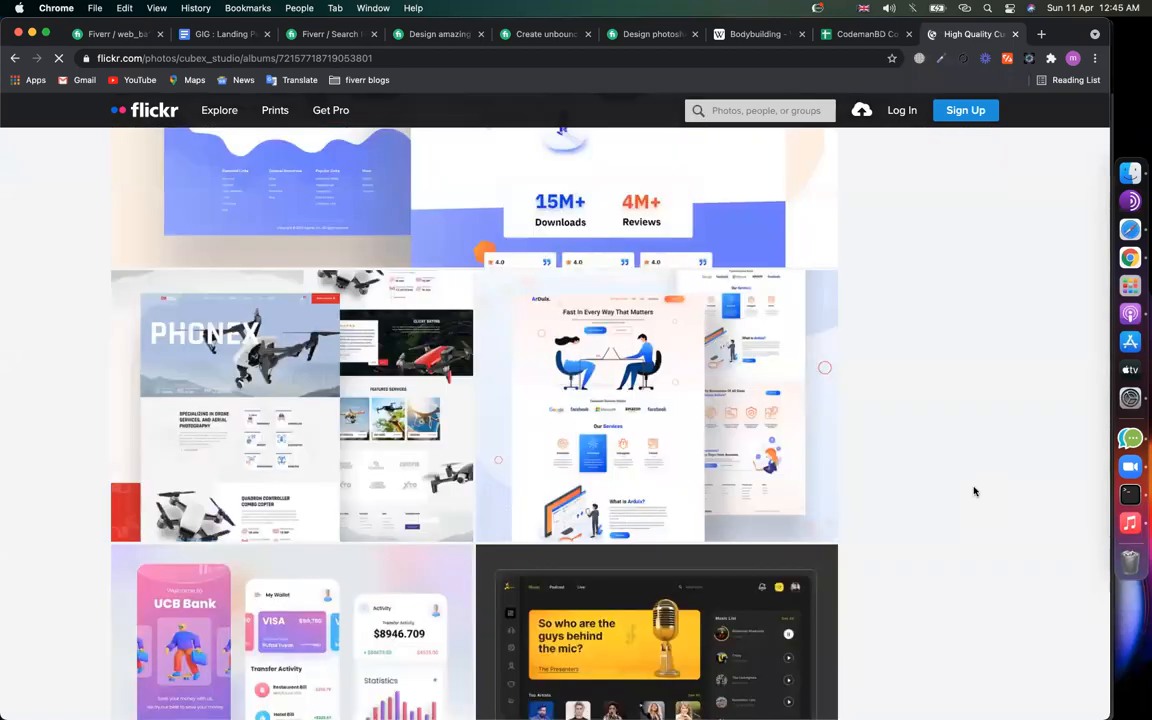
scroll(974, 491, down, 5)
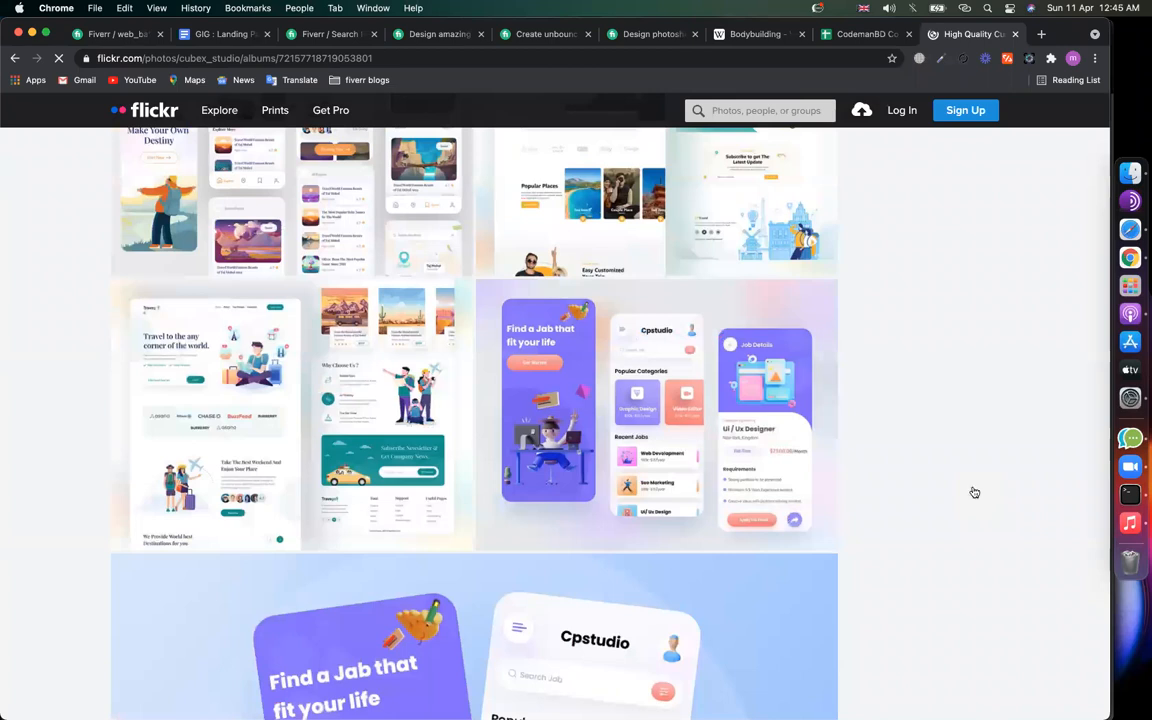
scroll(974, 491, down, 5)
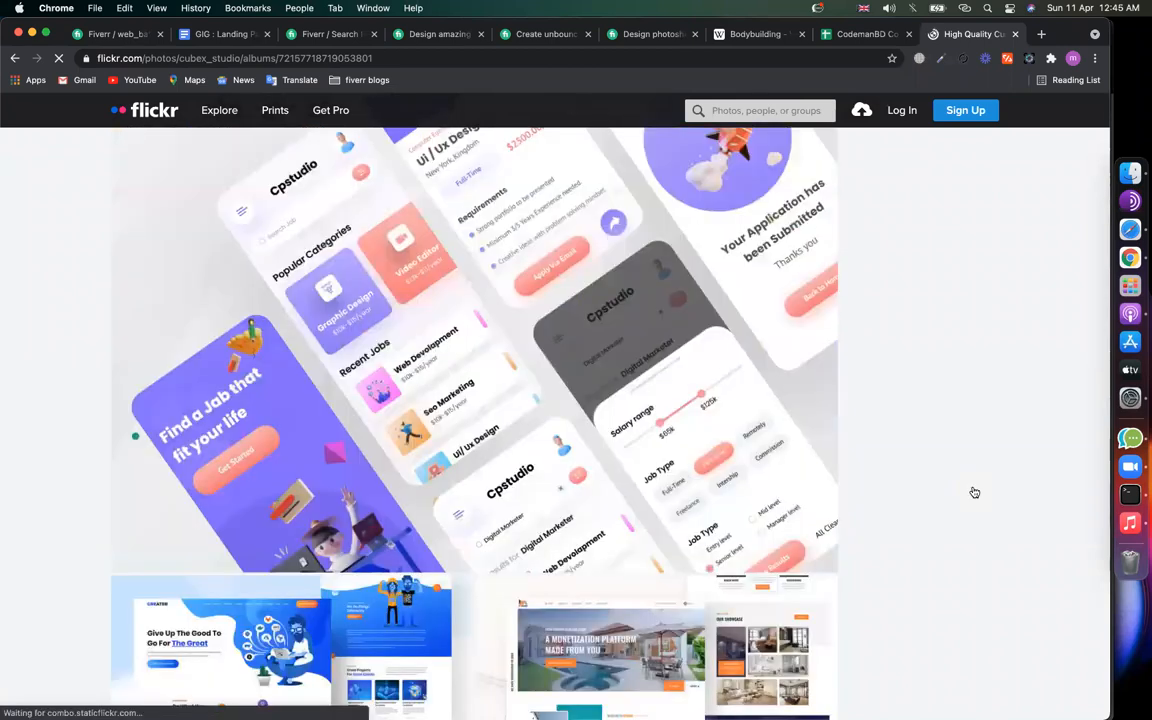
scroll(974, 491, down, 10)
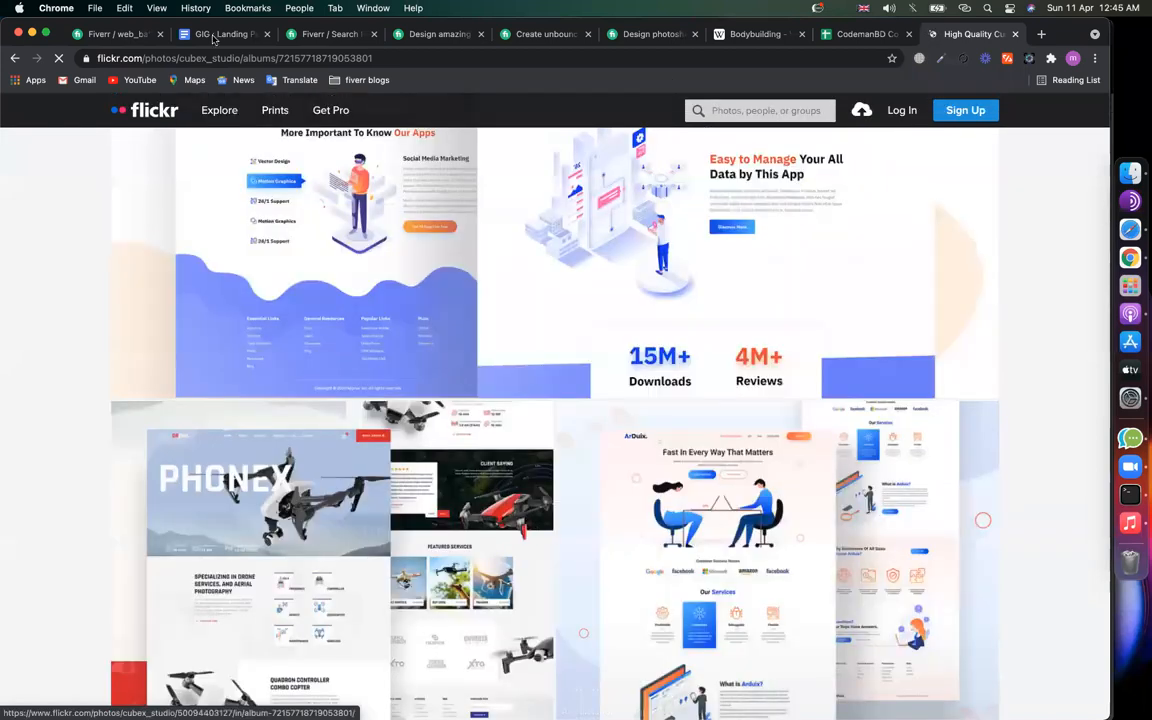
click(213, 37)
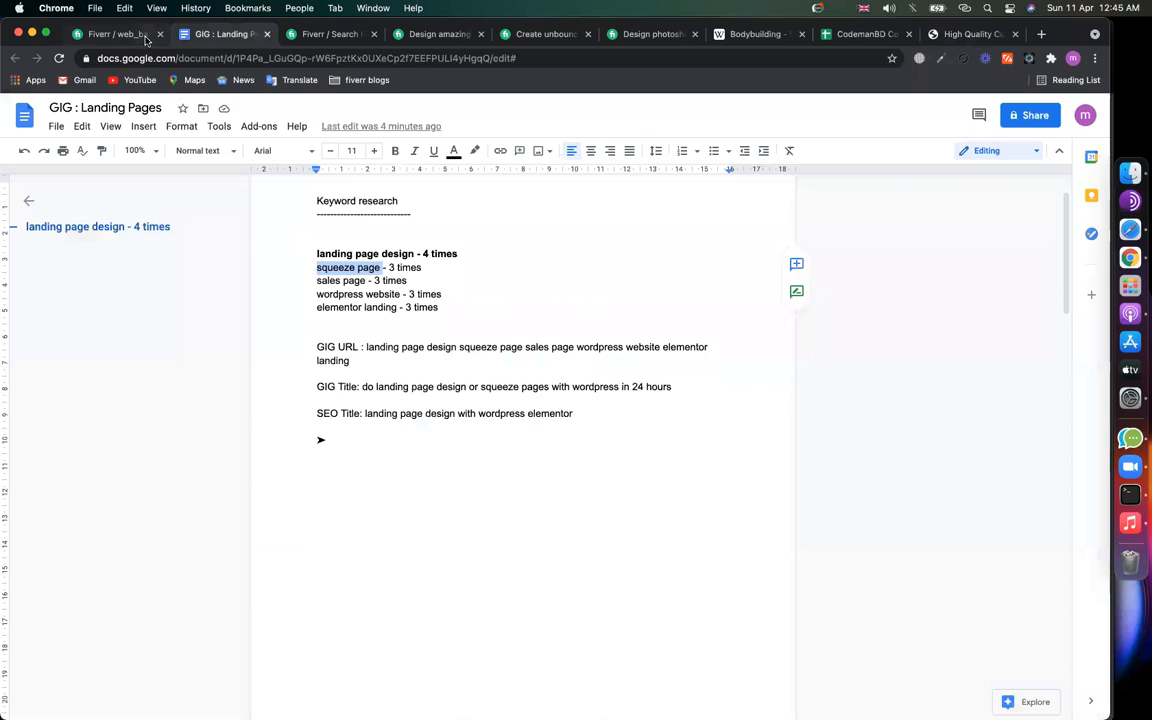
Step: Add 'High Converting Landing Page Design' as the first My Services bullet
click(145, 37)
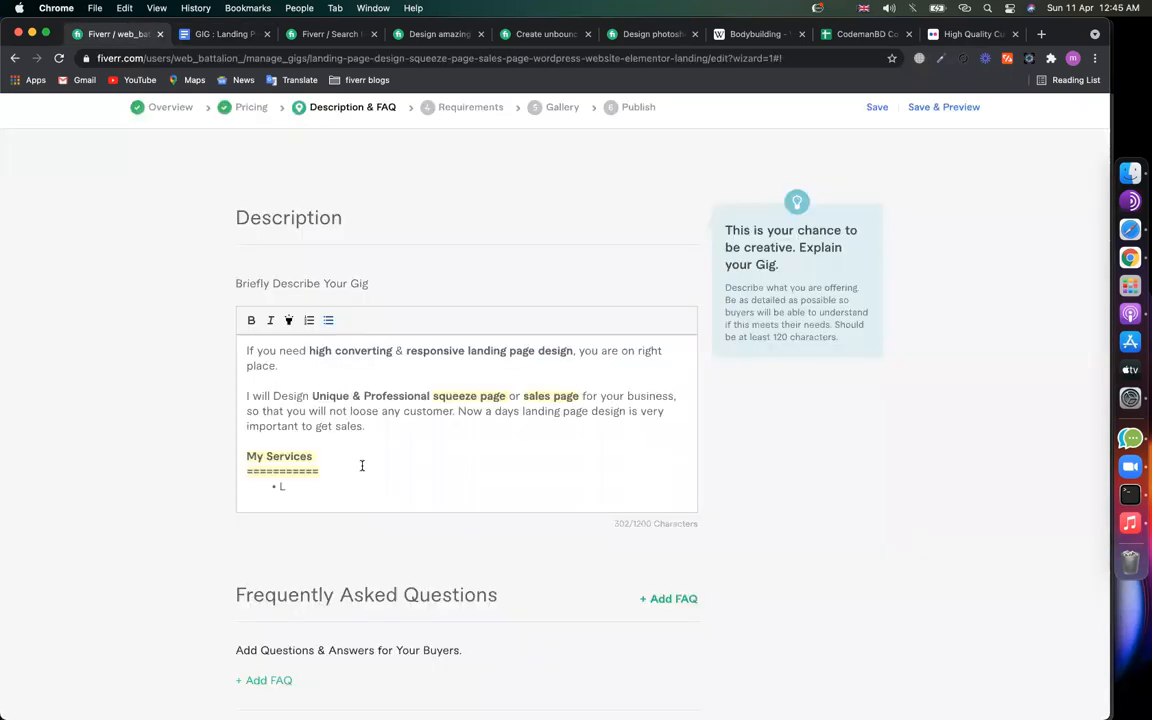
key(BackSpace)
text(High Converting Landing Page Design)
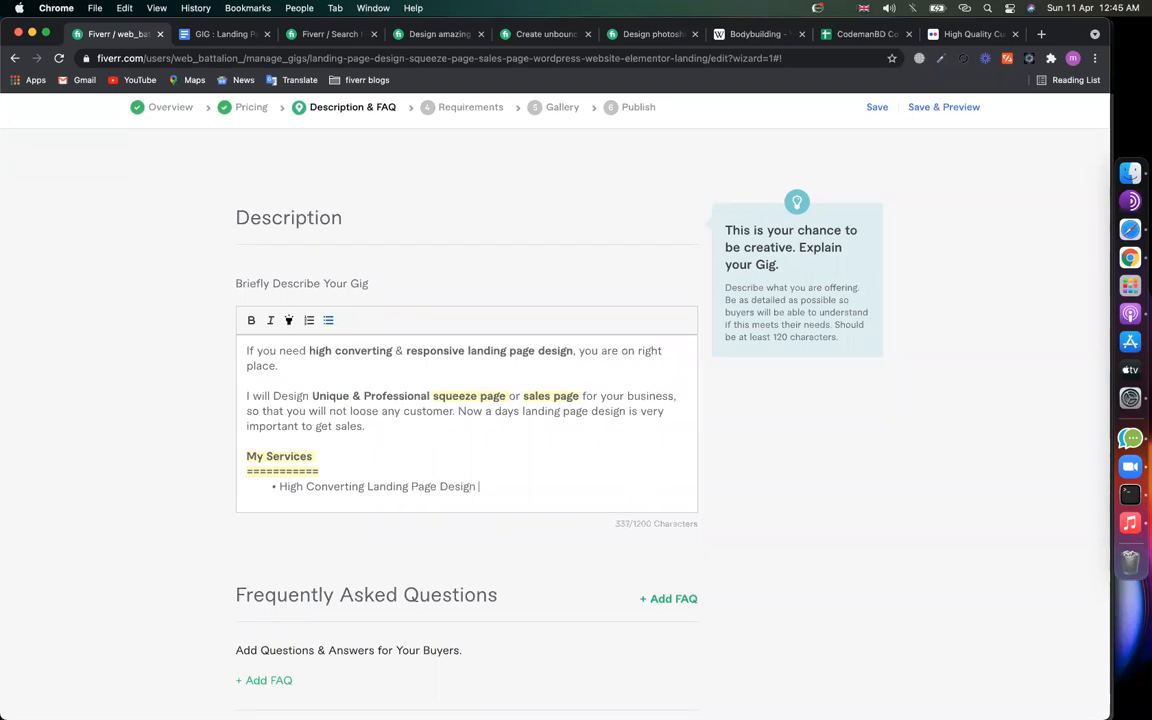
drag(367, 486, 476, 487)
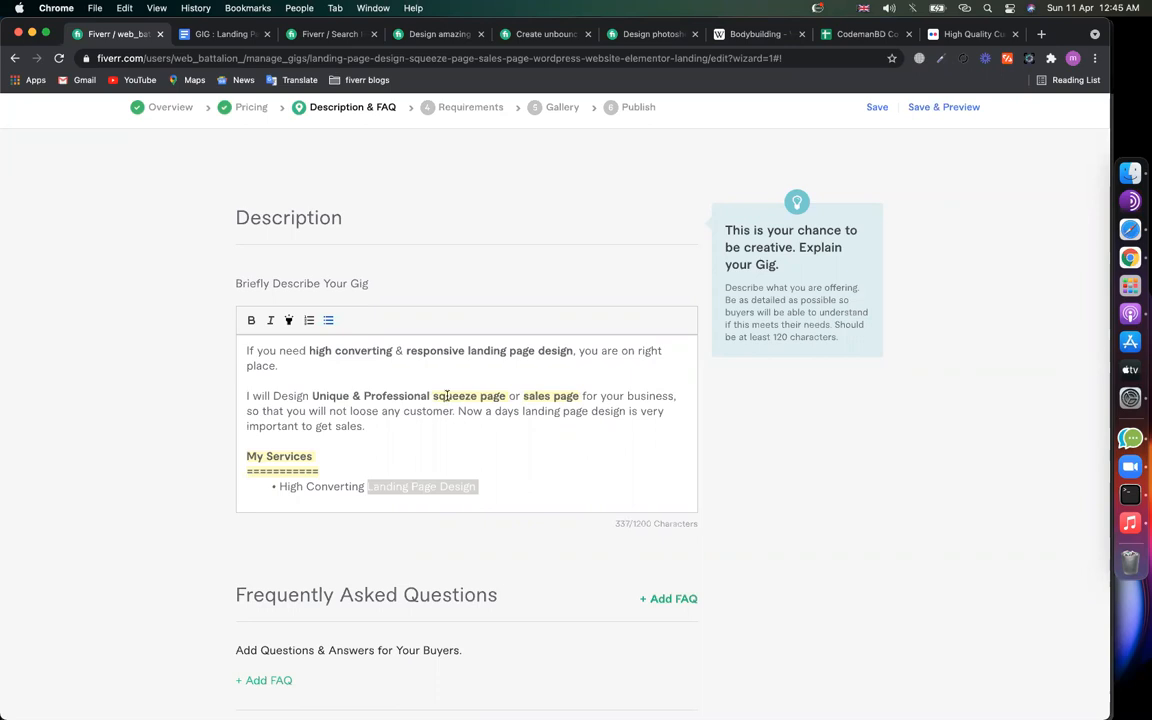
drag(468, 351, 559, 354)
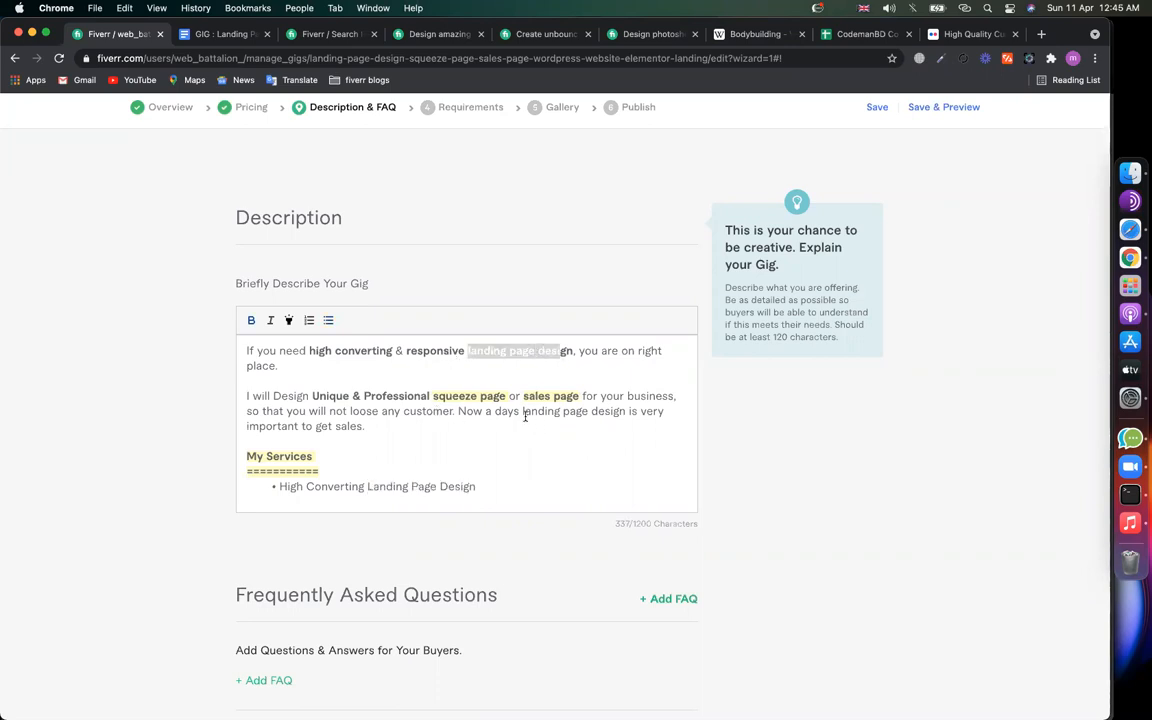
drag(523, 411, 622, 412)
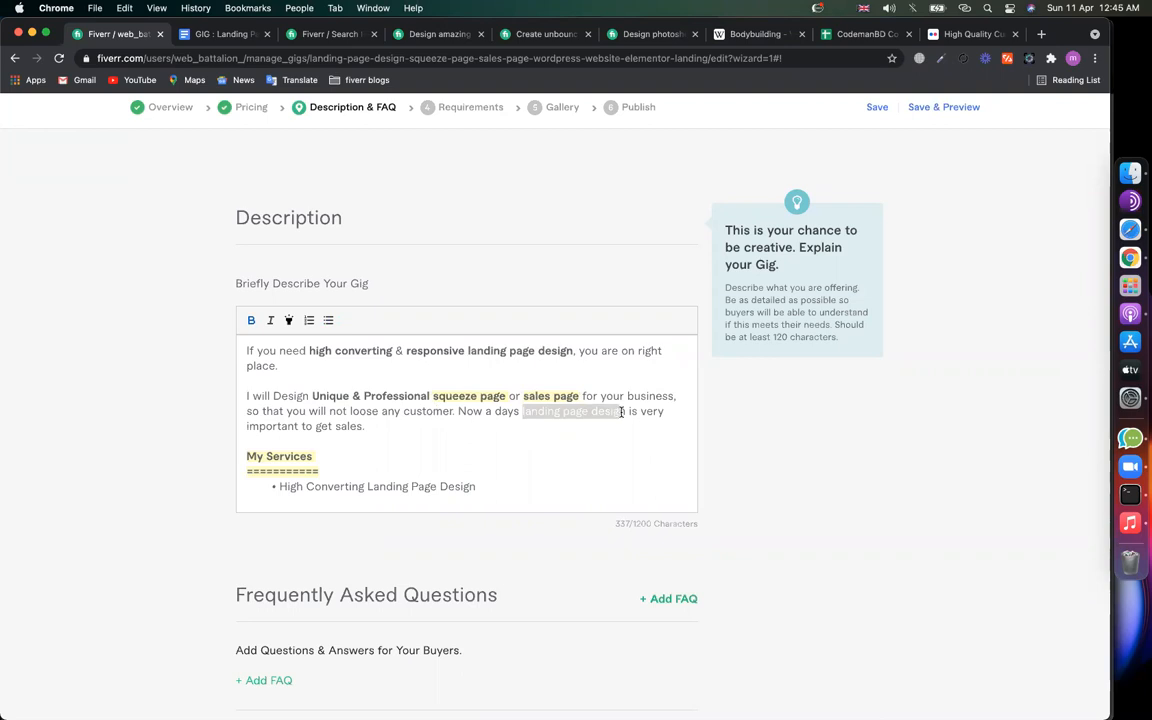
click(547, 476)
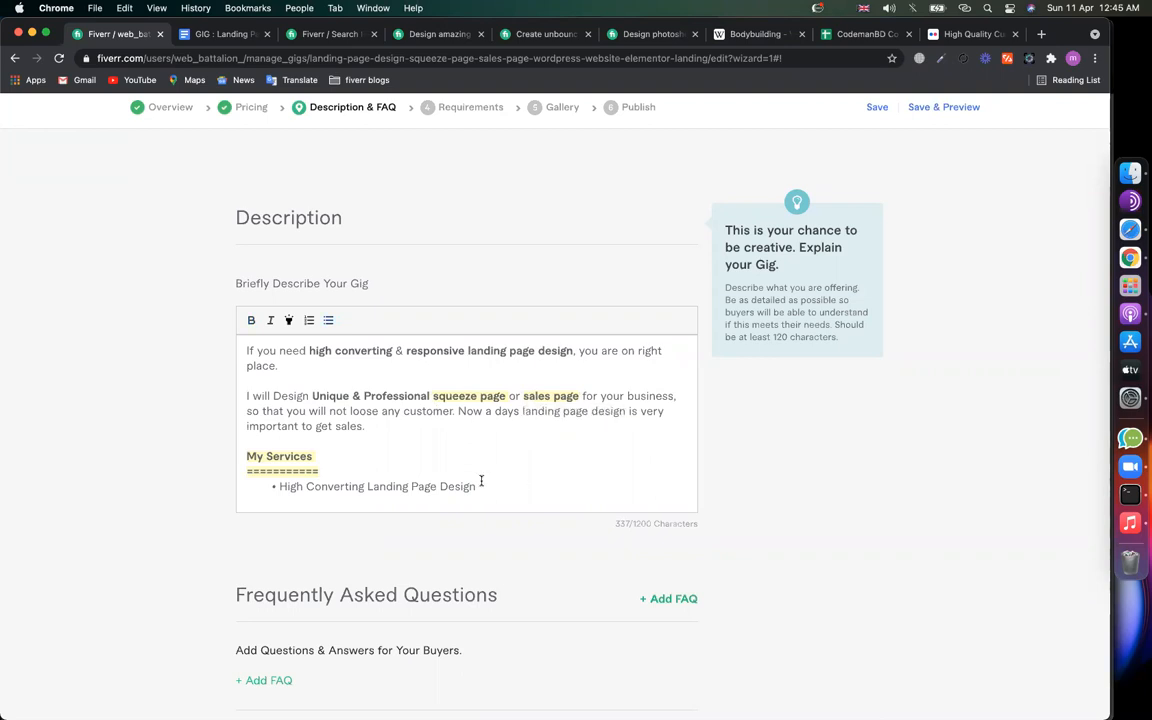
Step: Add bullets 'Pop up form integration' and 'Lead collecting form'
key(Return)
text(Form)
key(BackSpace)
key(BackSpace)
key(BackSpace)
key(BackSpace)
text(op)
key(BackSpace)
key(BackSpace)
text(Pop u )
text( form integration)
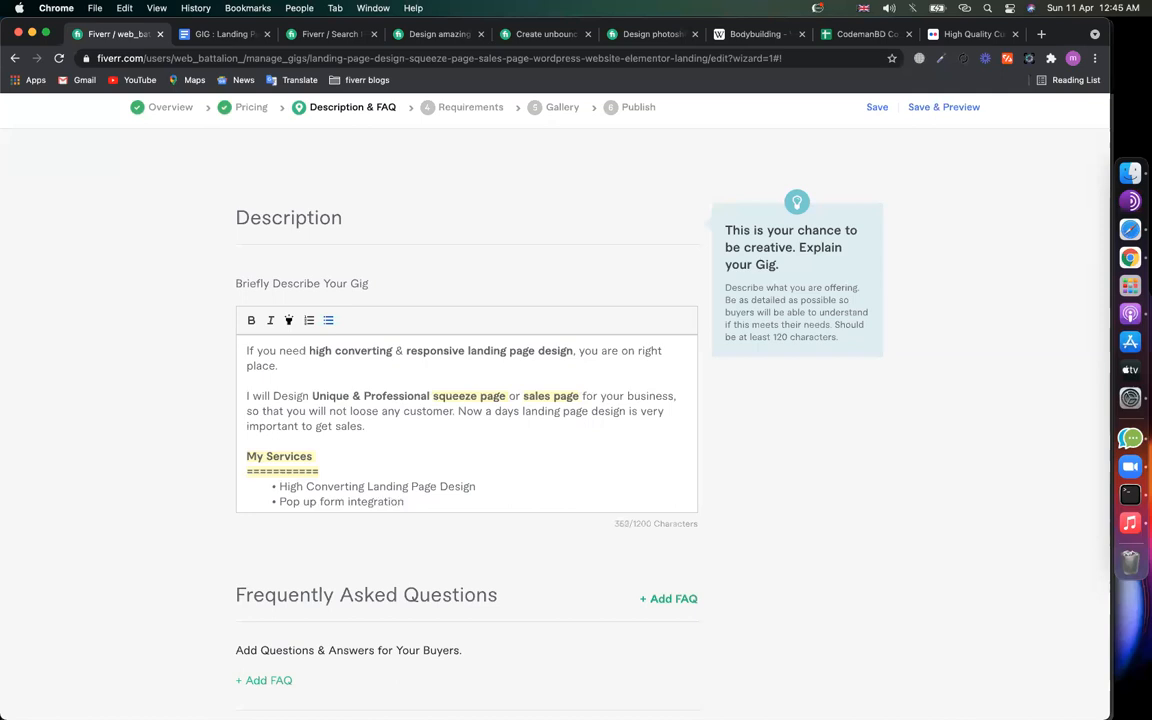
key(Return)
text(Lead collect ing form)
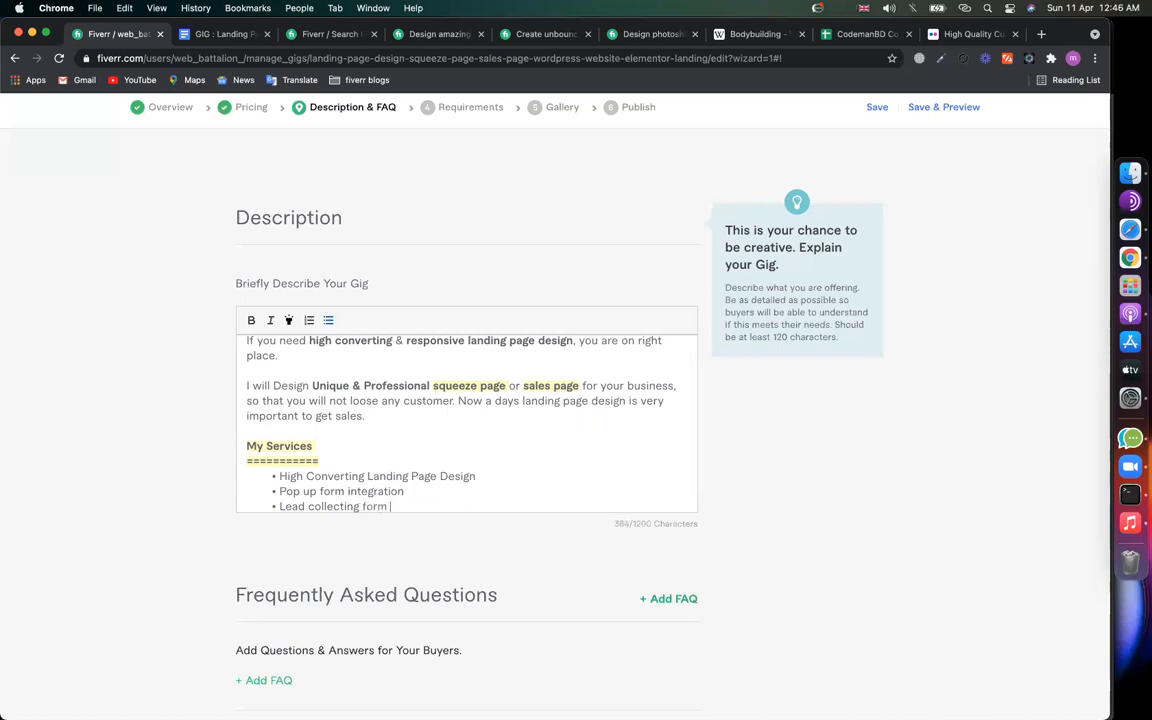
text( i)
key(BackSpace)
Step: Add bullets 'facebook pixel', 'on page seo for sales page' and 'speed up for squeeze page'
key(Return)
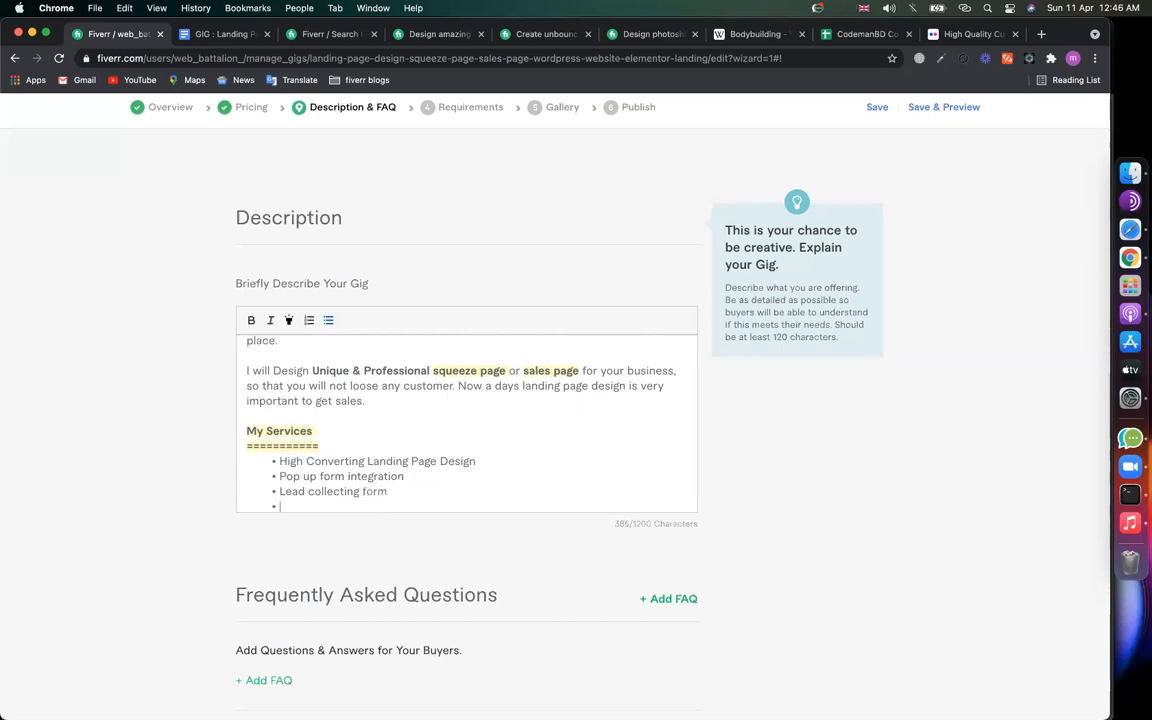
text(facebook pixel to)
key(BackSpace)
key(Return)
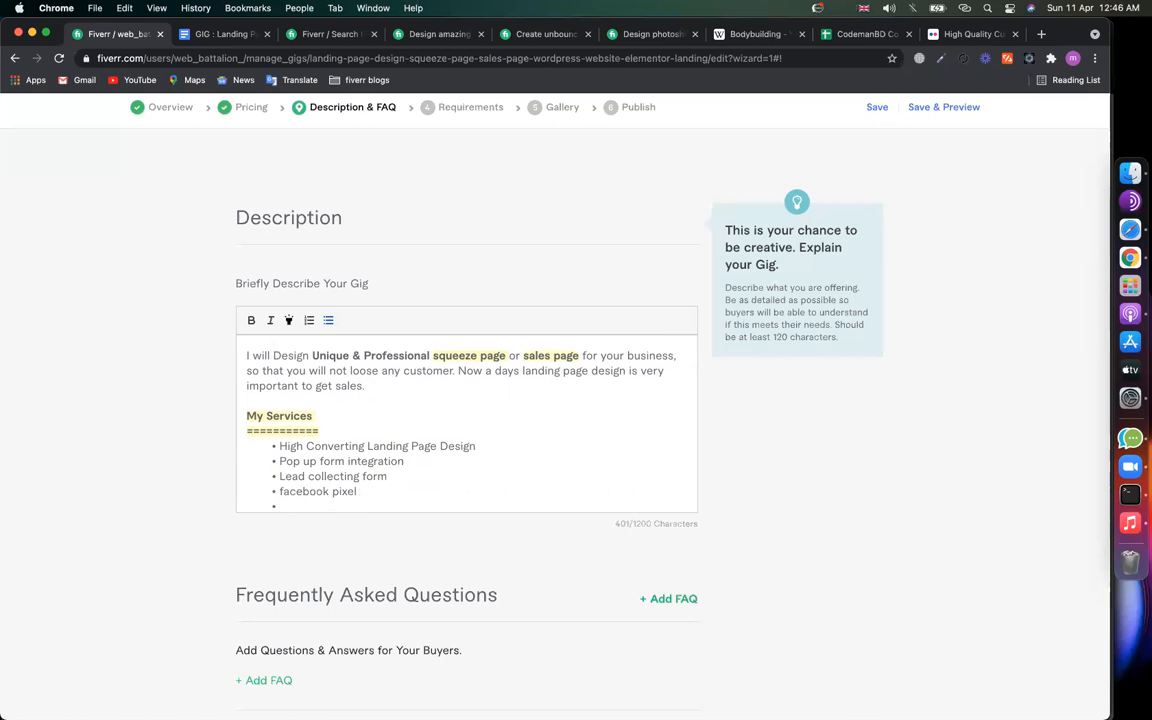
text(on page sep )
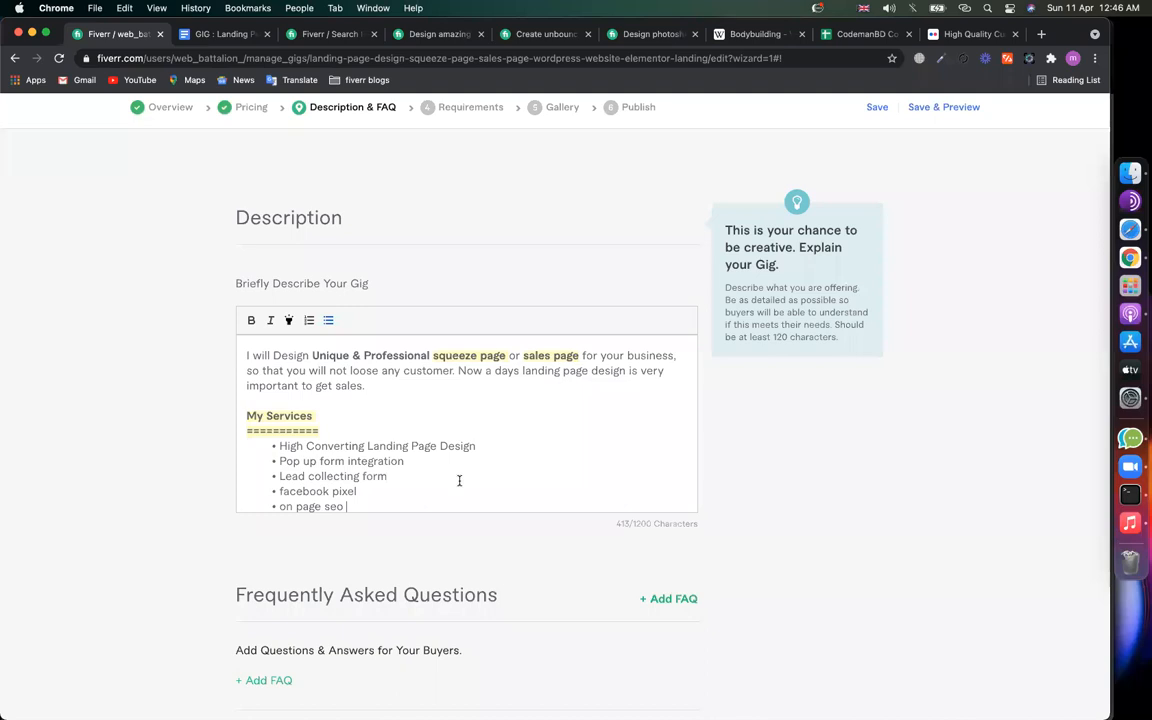
text( for sales page)
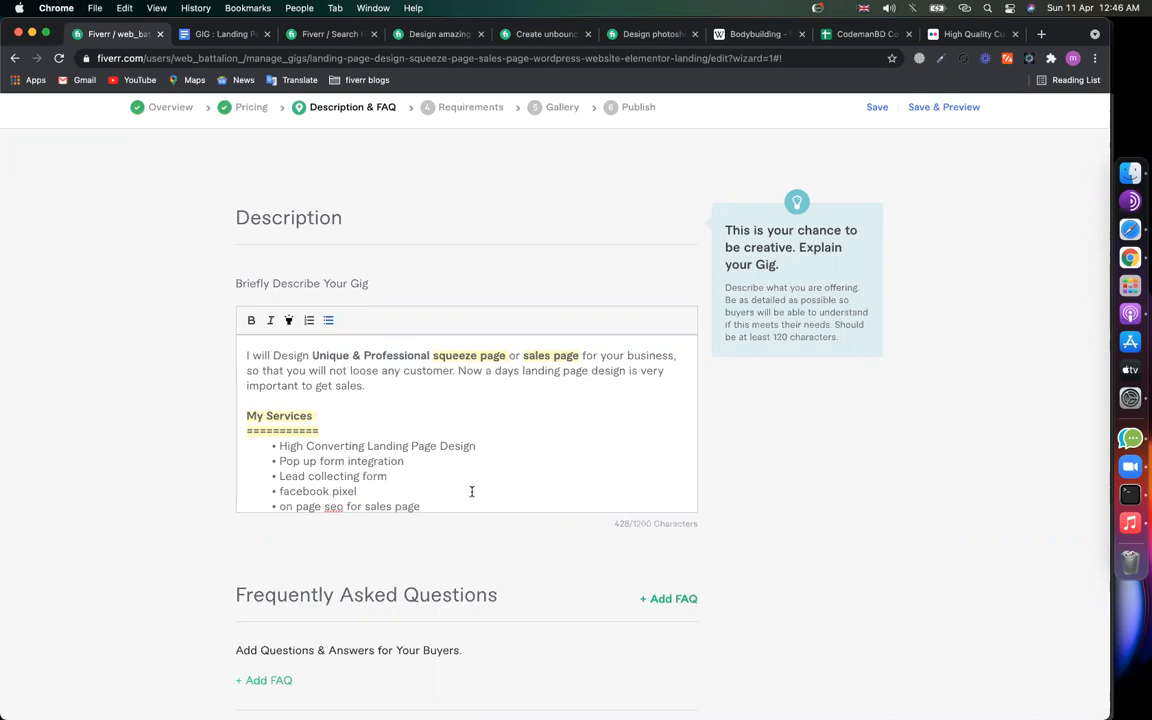
key(Return)
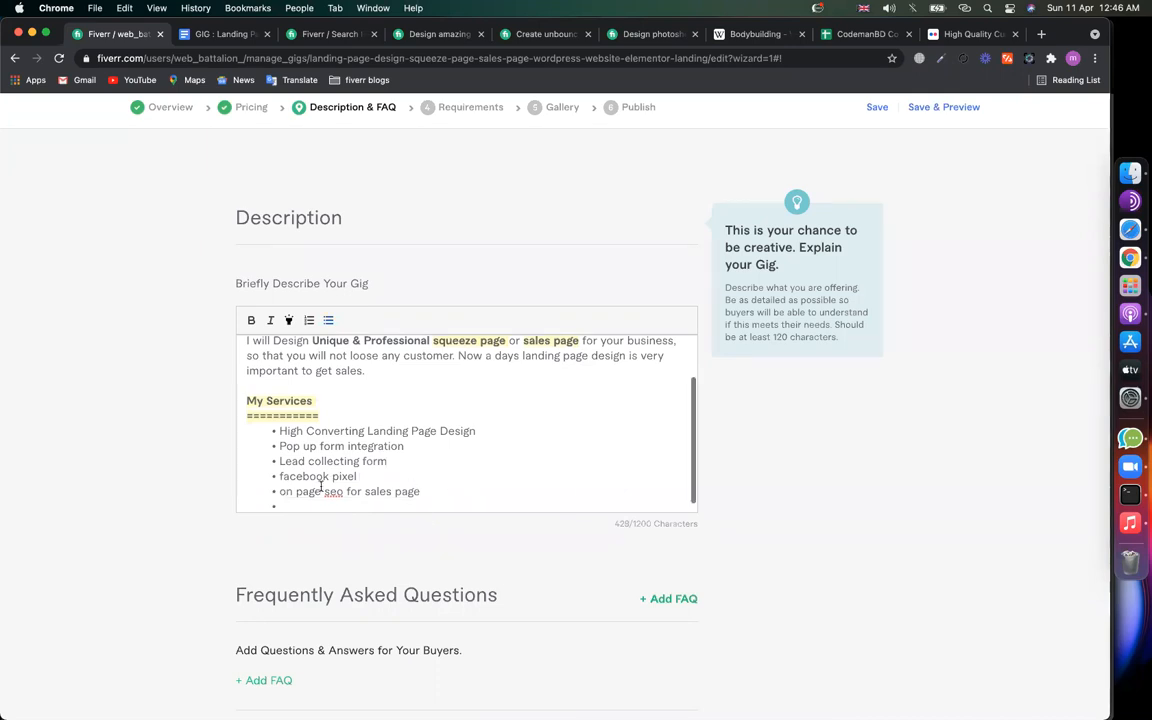
text(s)
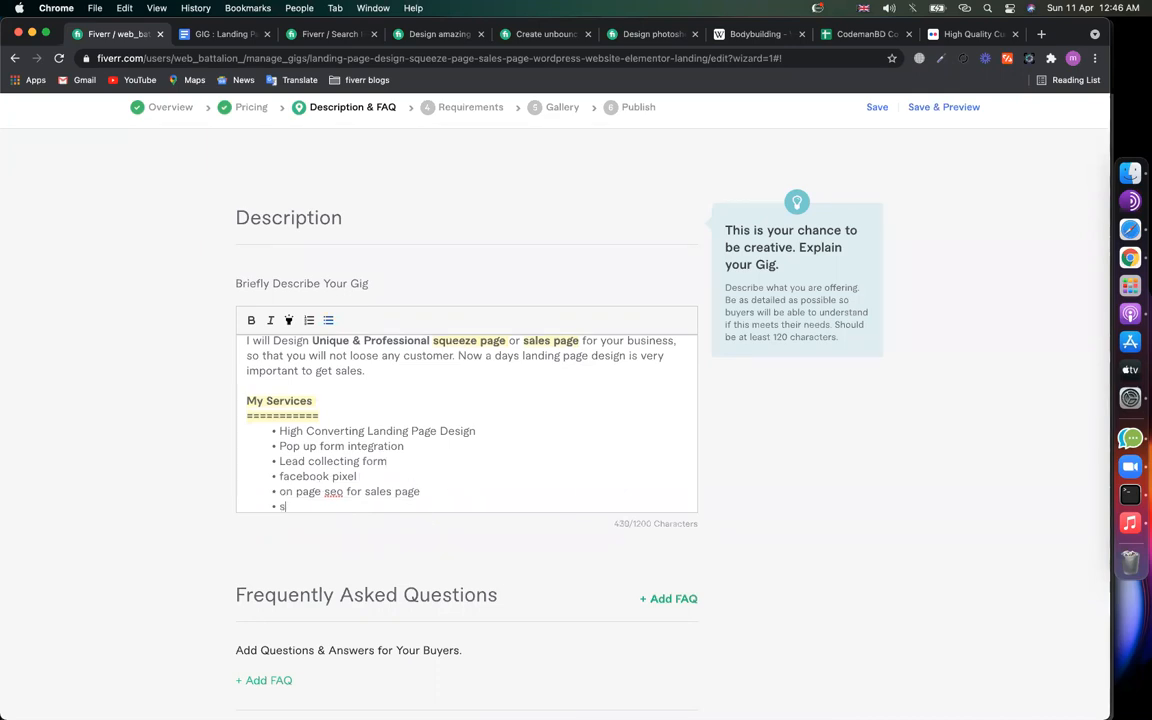
text(peed up for squeeze page)
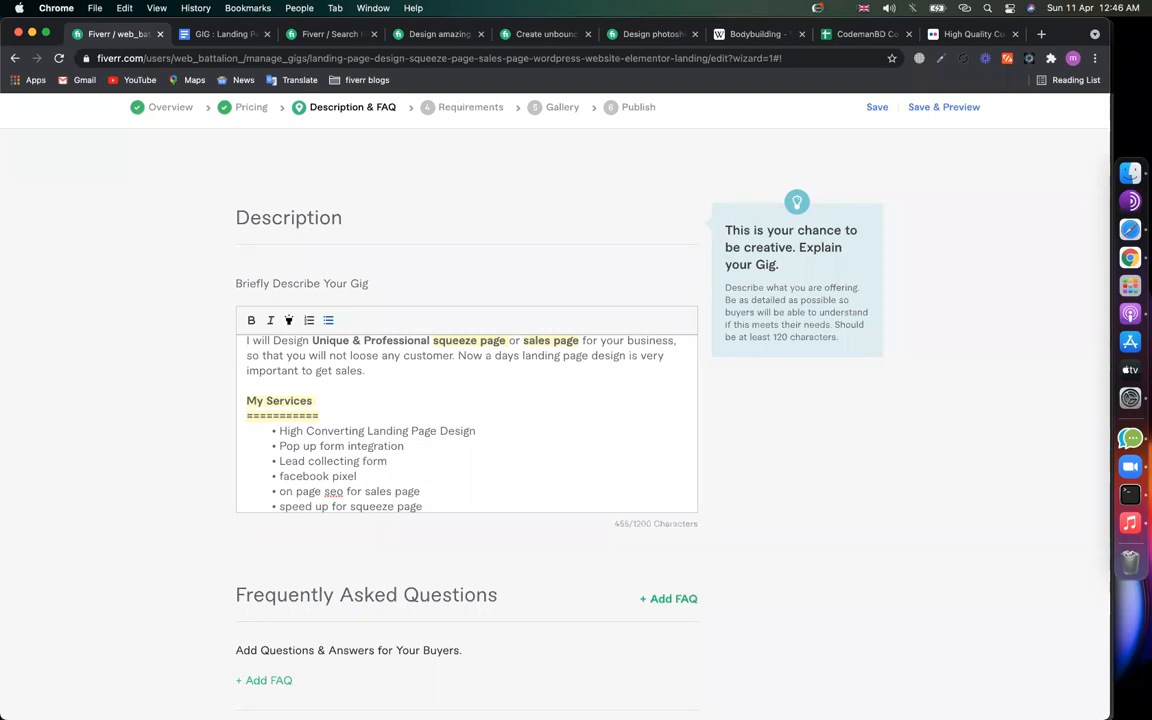
key(Return)
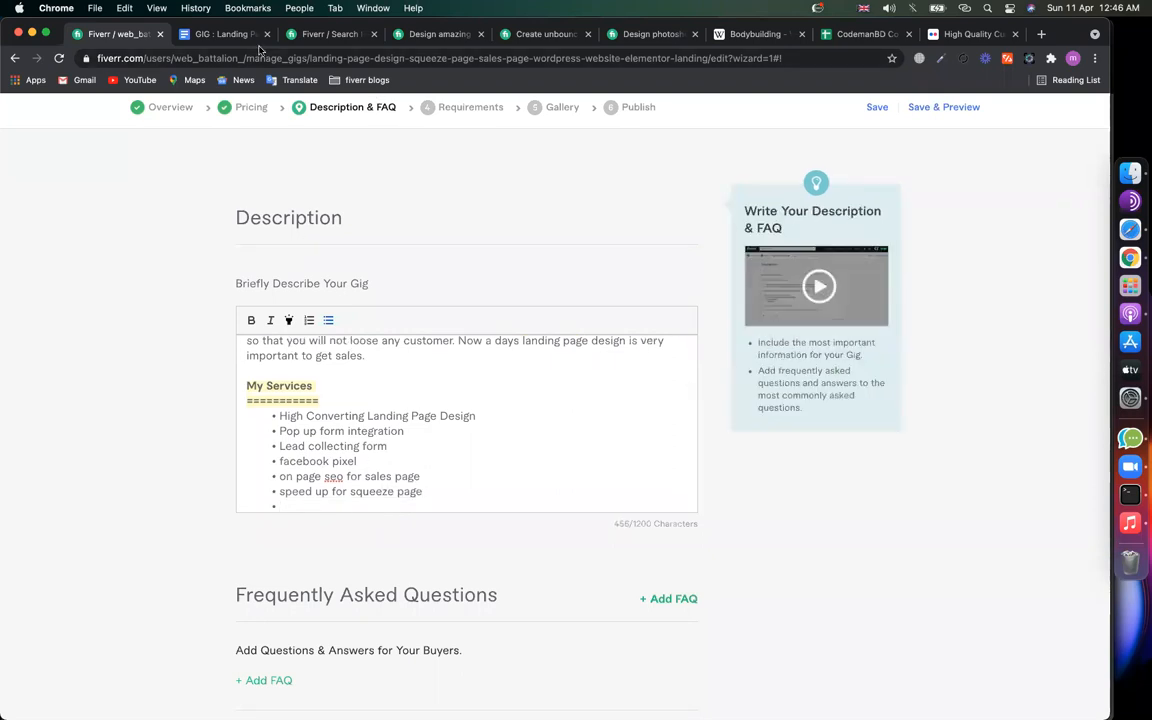
click(228, 35)
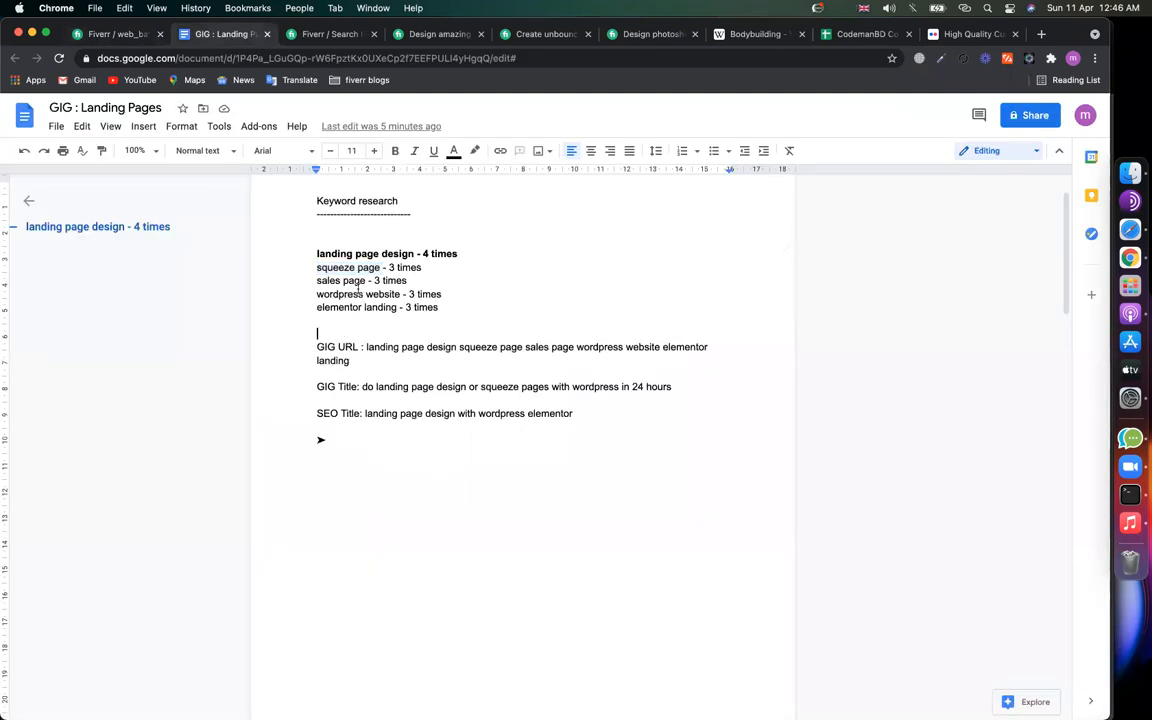
mouse_move(317, 281)
mouse_down()
mouse_move(386, 268)
mouse_move(316, 294)
mouse_up()
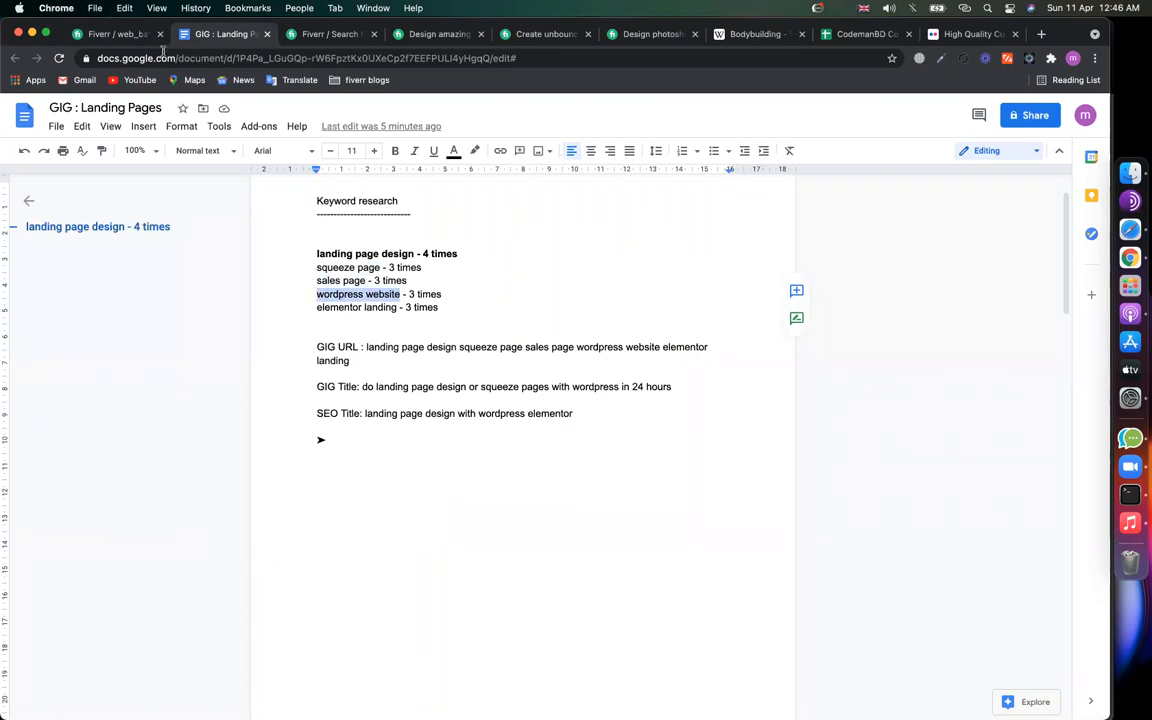
click(125, 34)
scroll(359, 364, up, 2)
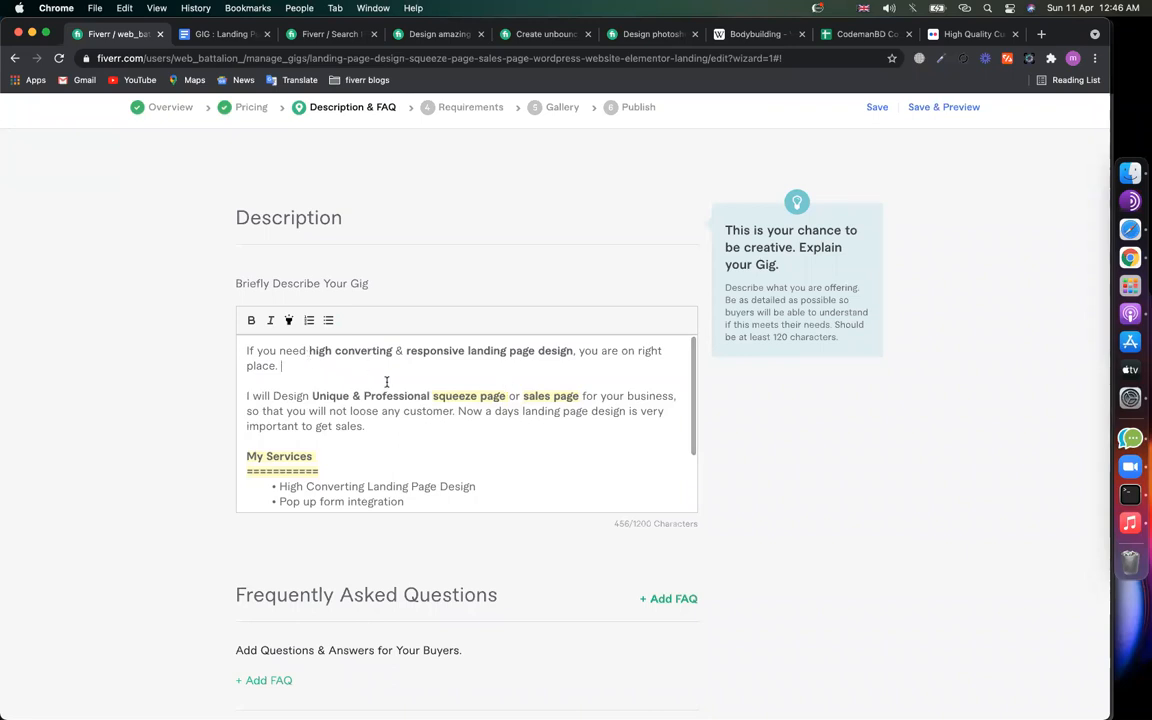
Step: Type 'I will design wordpress website' at the end of the intro text
click(403, 432)
text(I will )
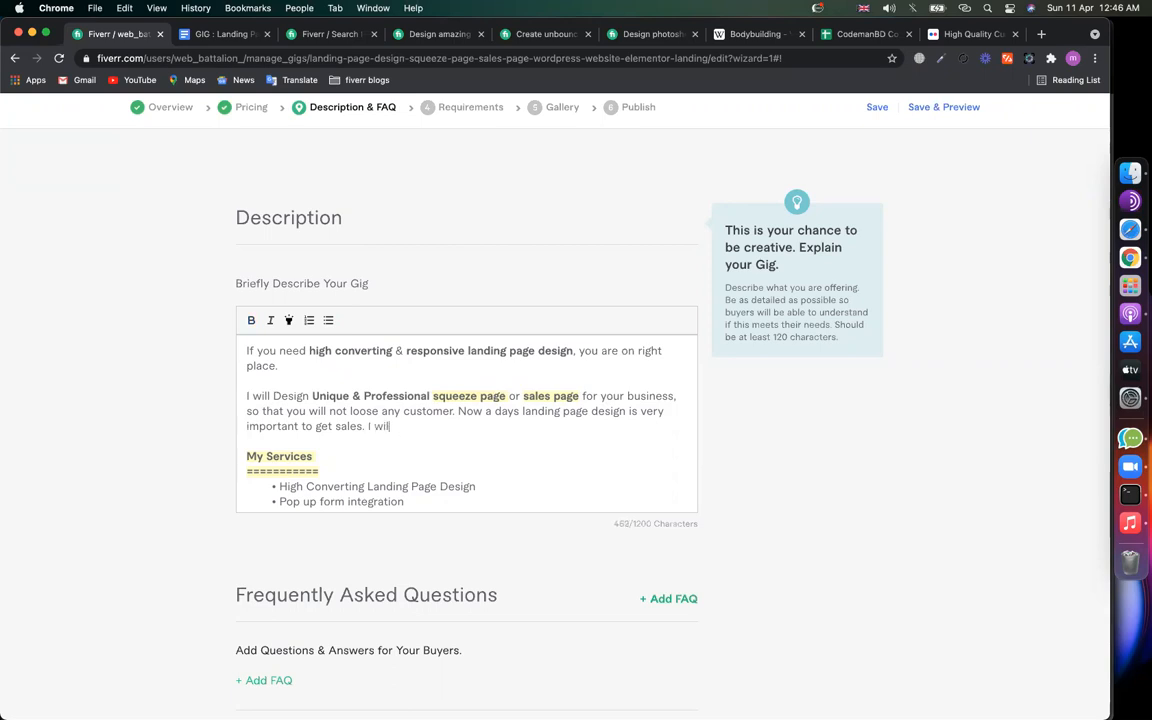
text(wordpress website)
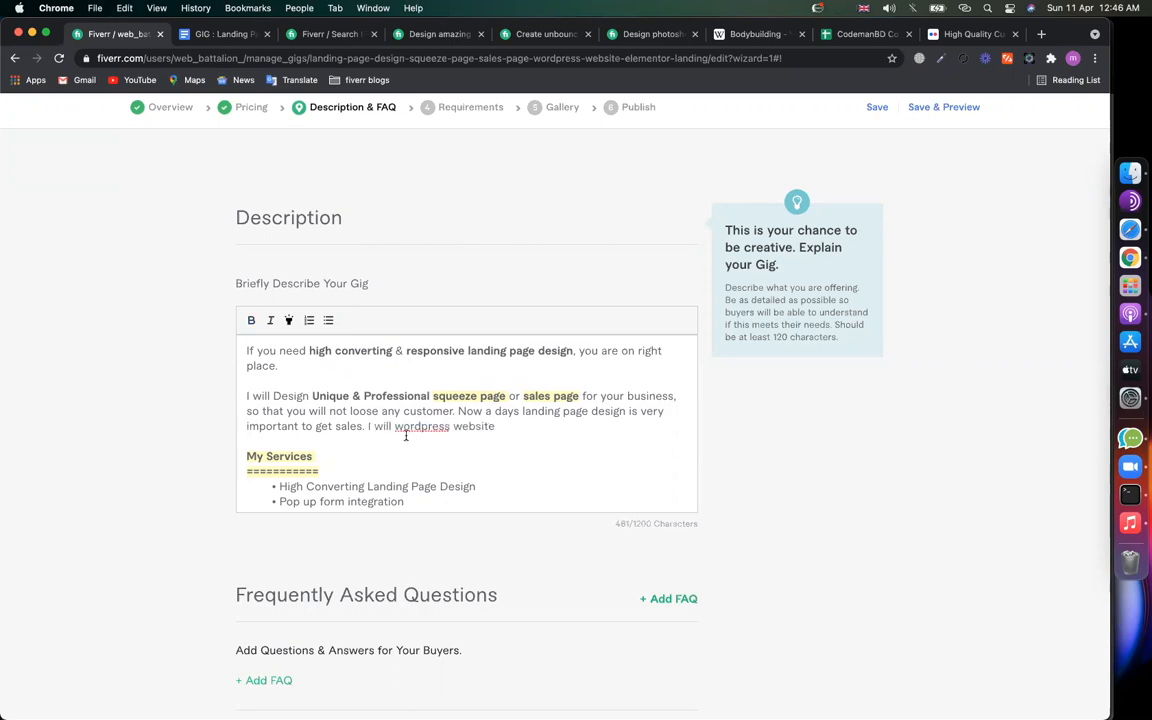
click(394, 427)
text(design)
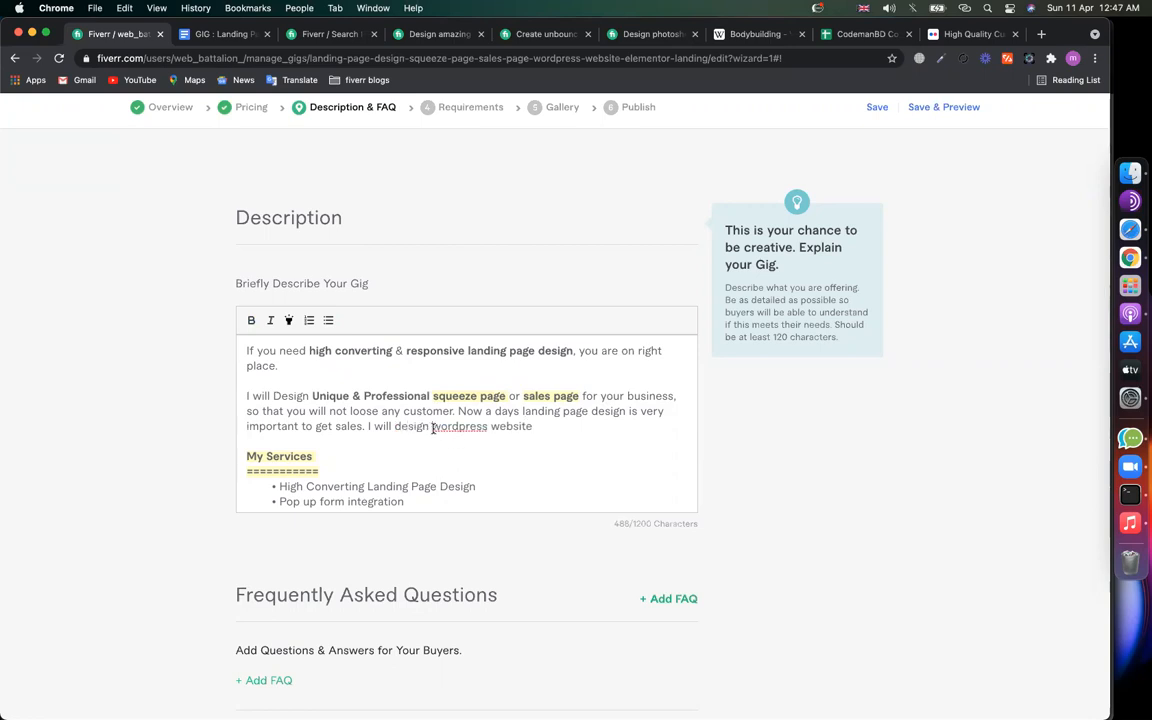
drag(432, 427, 533, 427)
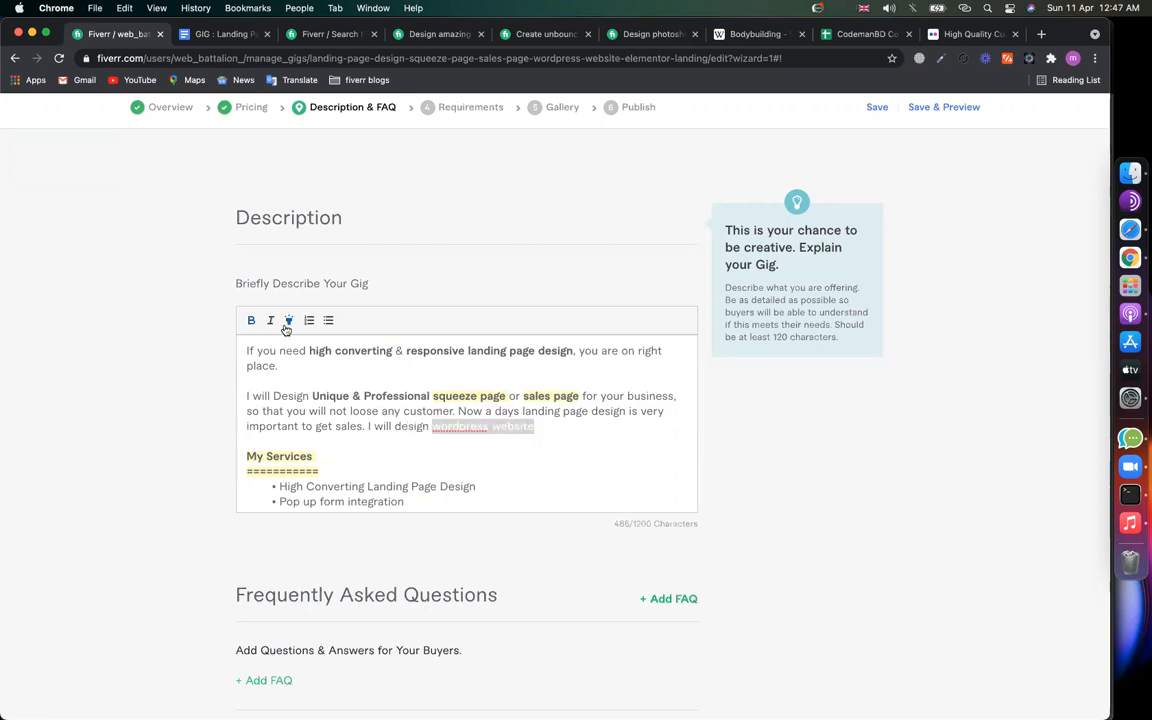
Step: Copy 'elementor landing' from the keyword document and paste it after 'or'
click(215, 34)
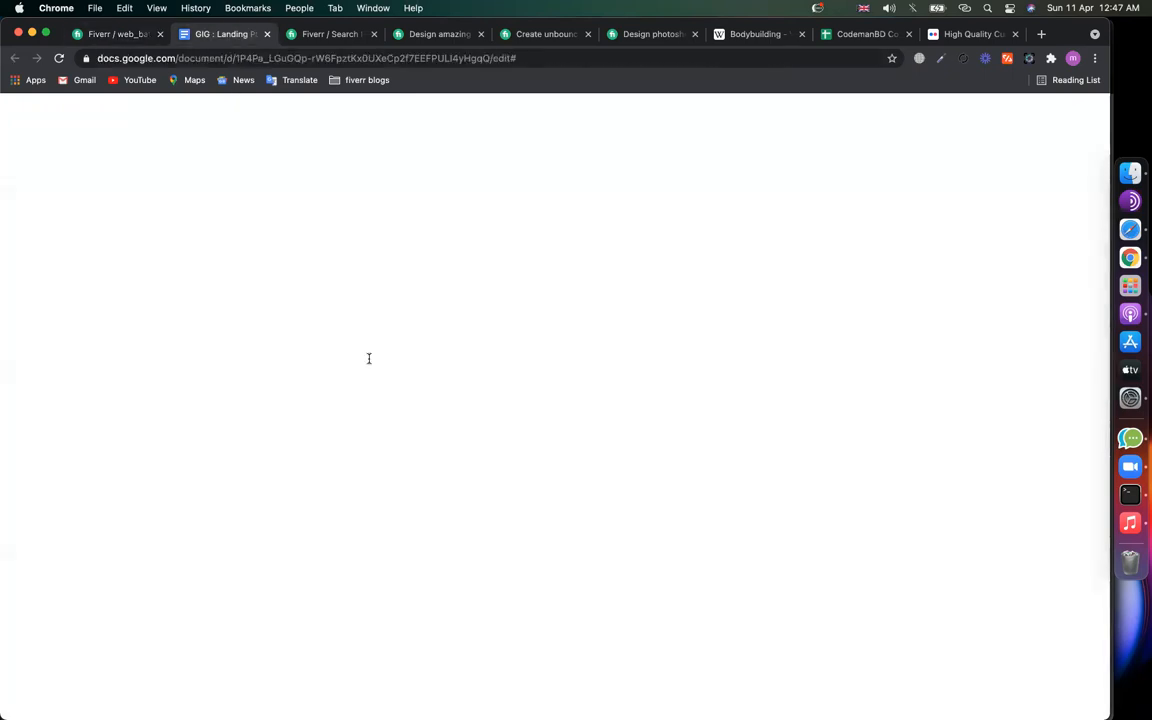
drag(397, 307, 316, 307)
key(cmd+c)
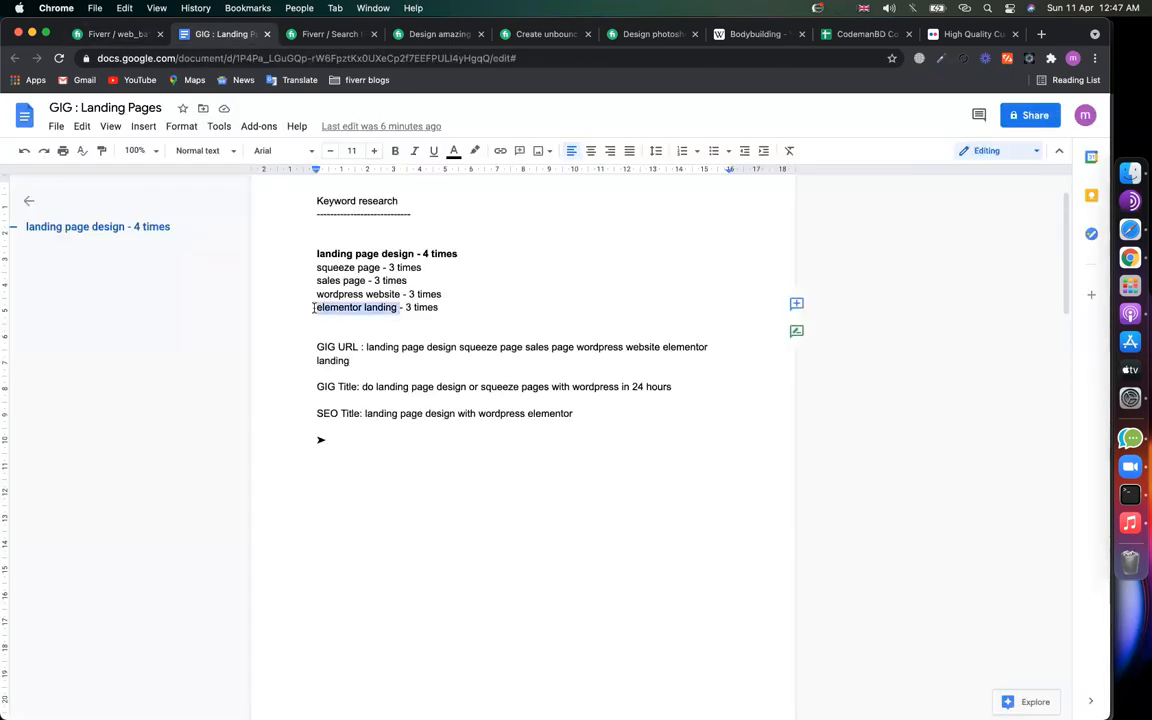
click(127, 35)
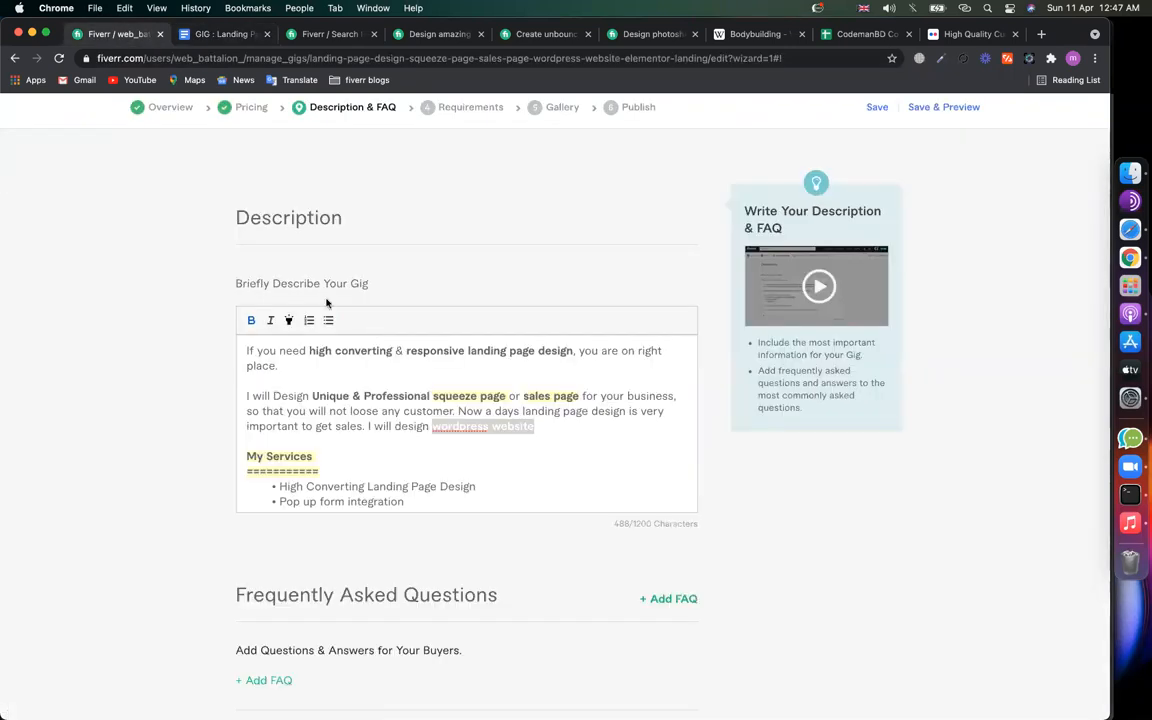
click(555, 433)
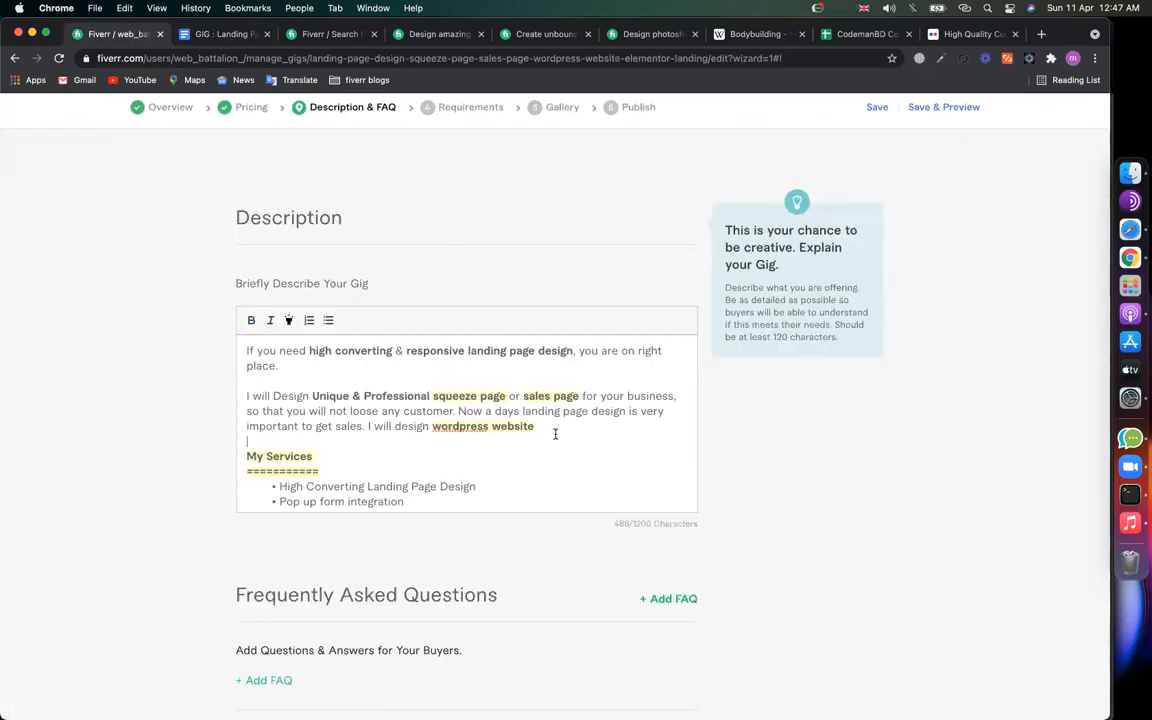
text(or)
key(cmd+v)
Step: Bold and highlight 'elementor landing' and finish the sentence with 'in 12 hours.'
drag(650, 427, 551, 427)
click(251, 321)
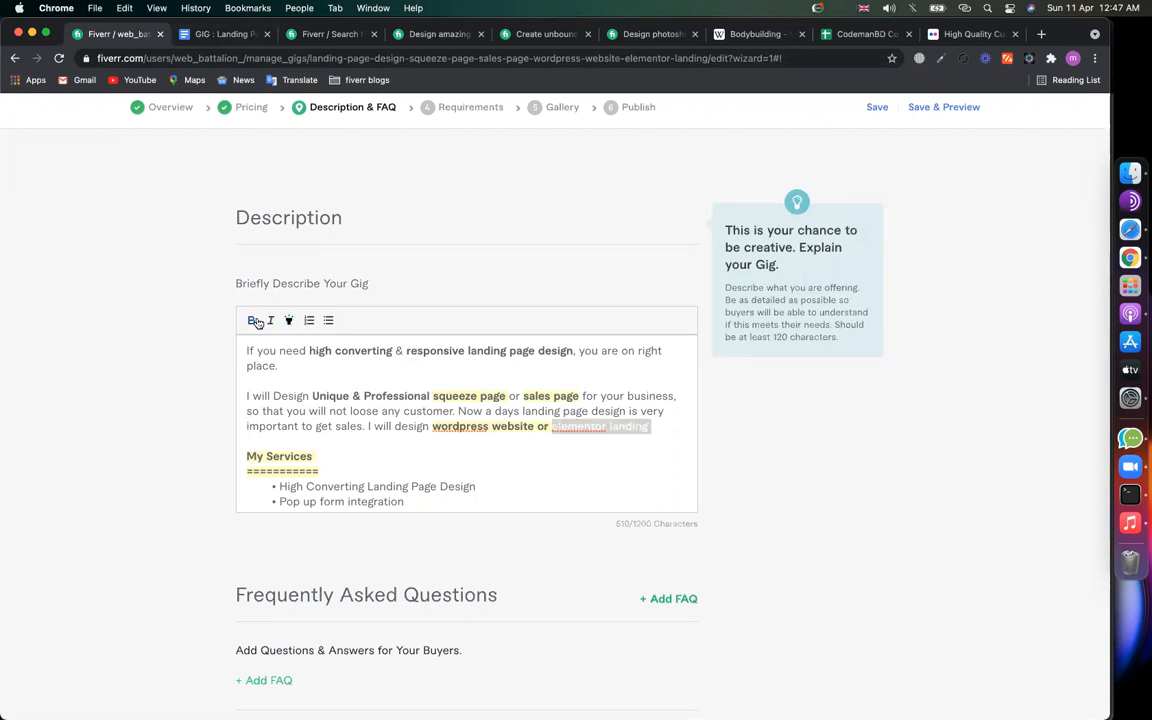
click(662, 431)
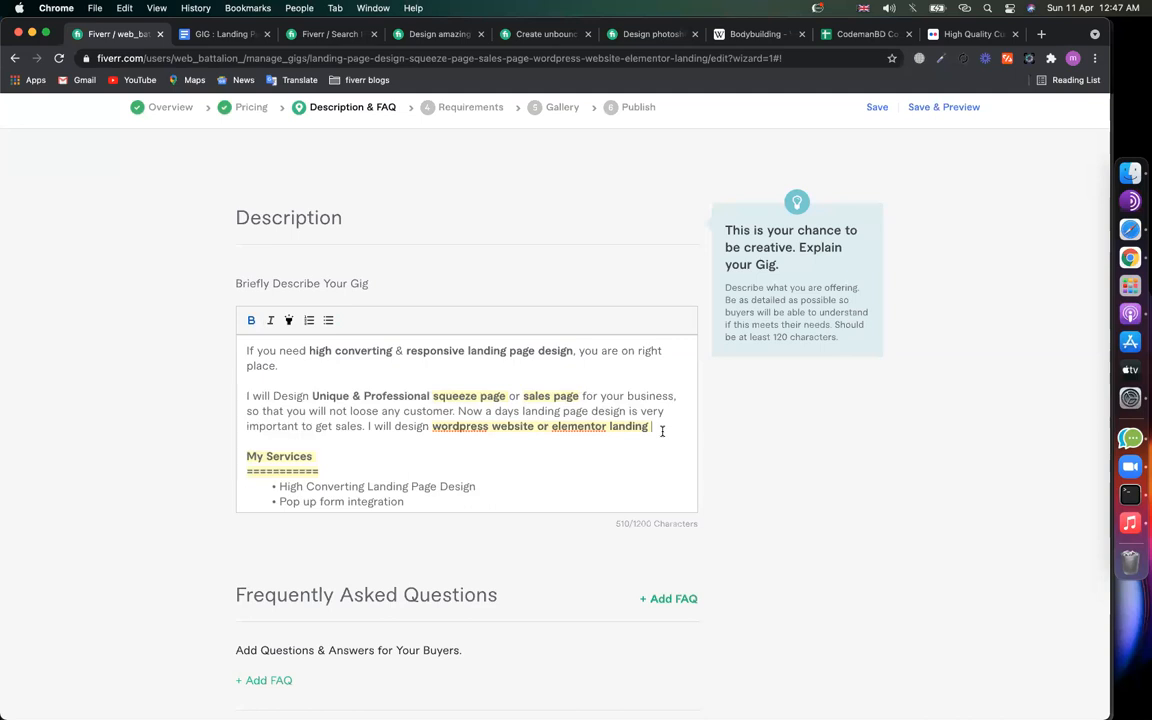
text(in 12 hours)
key(BackSpace)
text(.)
click(702, 435)
click(517, 432)
scroll(517, 432, down, 1)
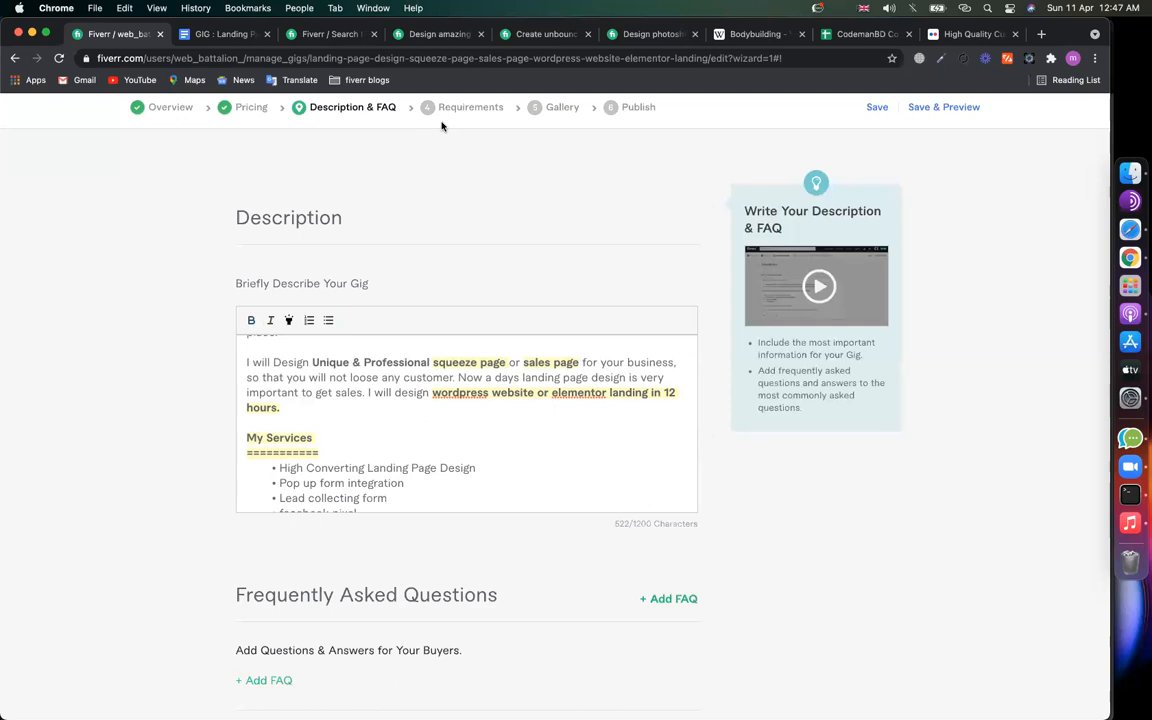
click(322, 440)
Step: Add 'auto responder for wordpress website' as the seventh service, followed by an empty bullet
scroll(318, 465, down, 2)
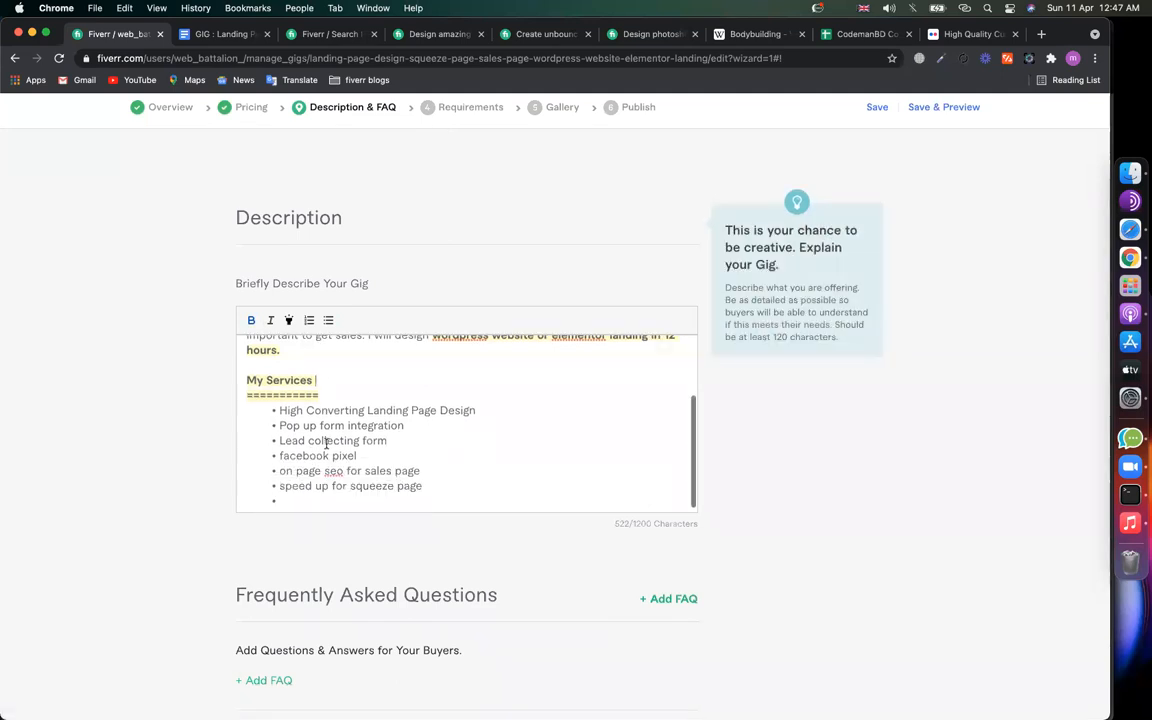
click(314, 492)
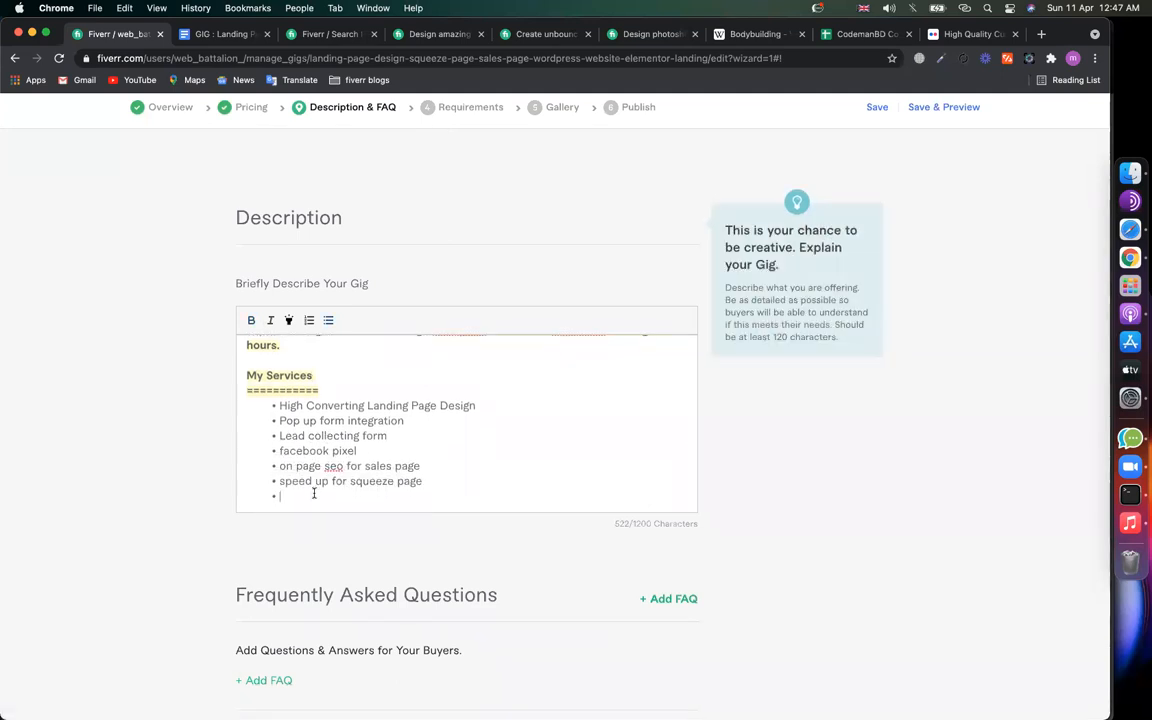
text(auto responder for)
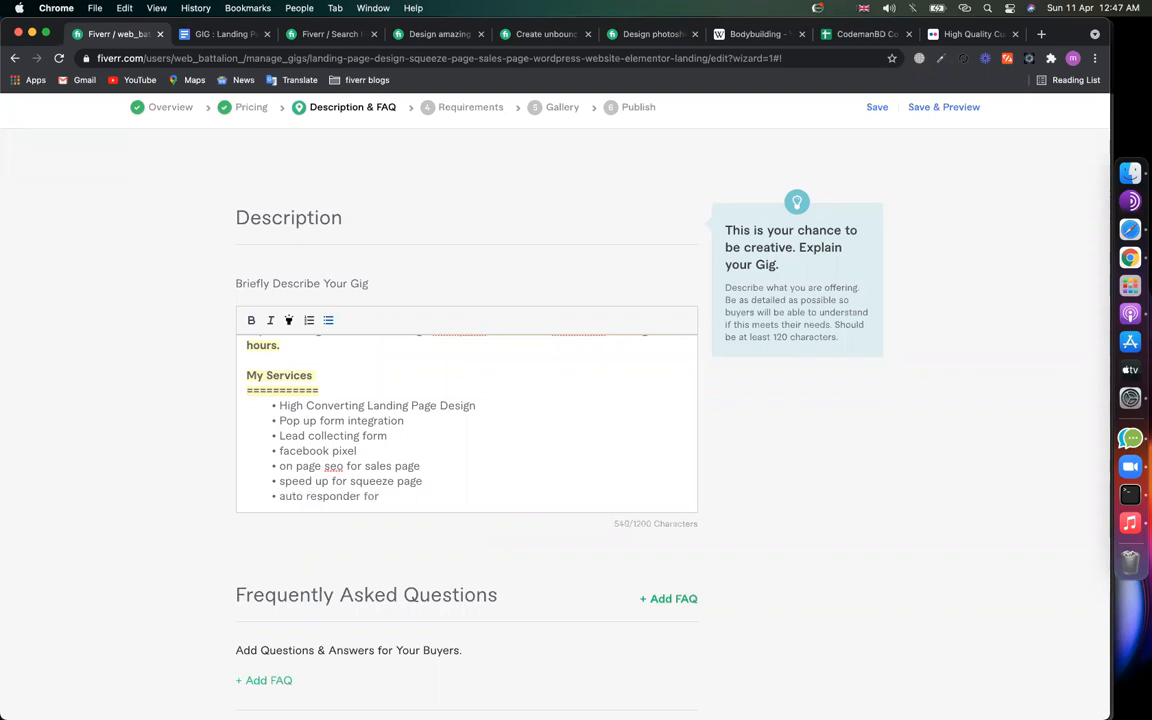
scroll(424, 406, up, 5)
scroll(428, 404, down, 5)
text(or)
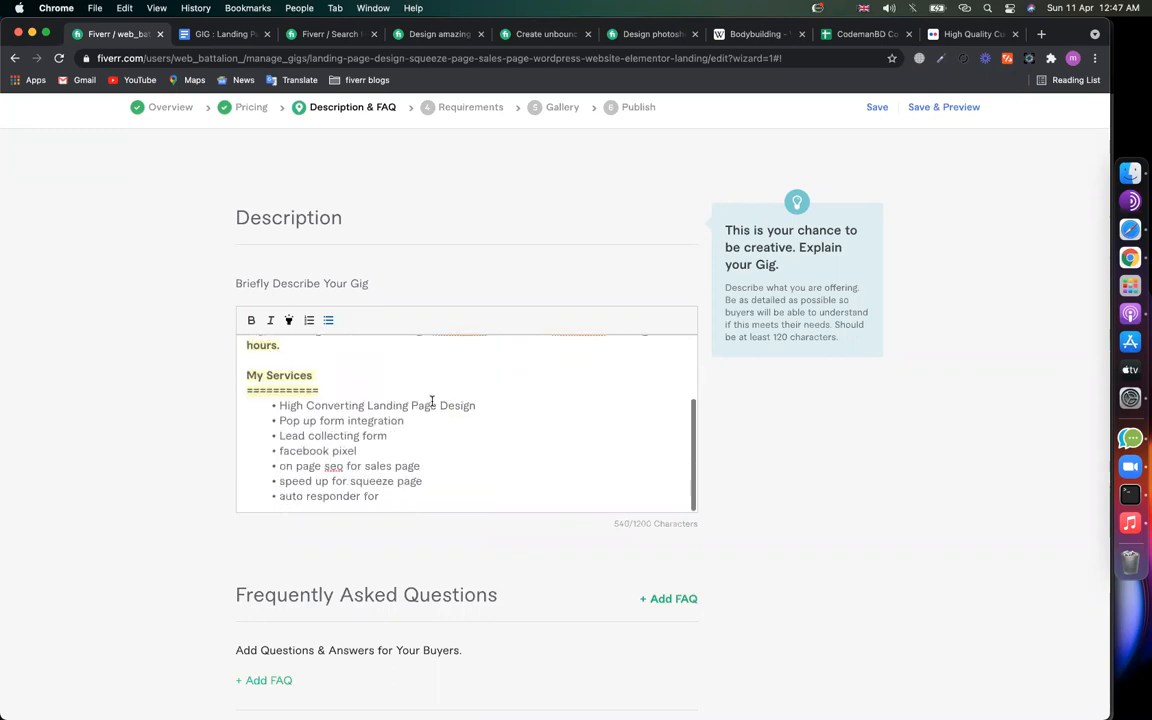
text( wordpress website)
key(Return)
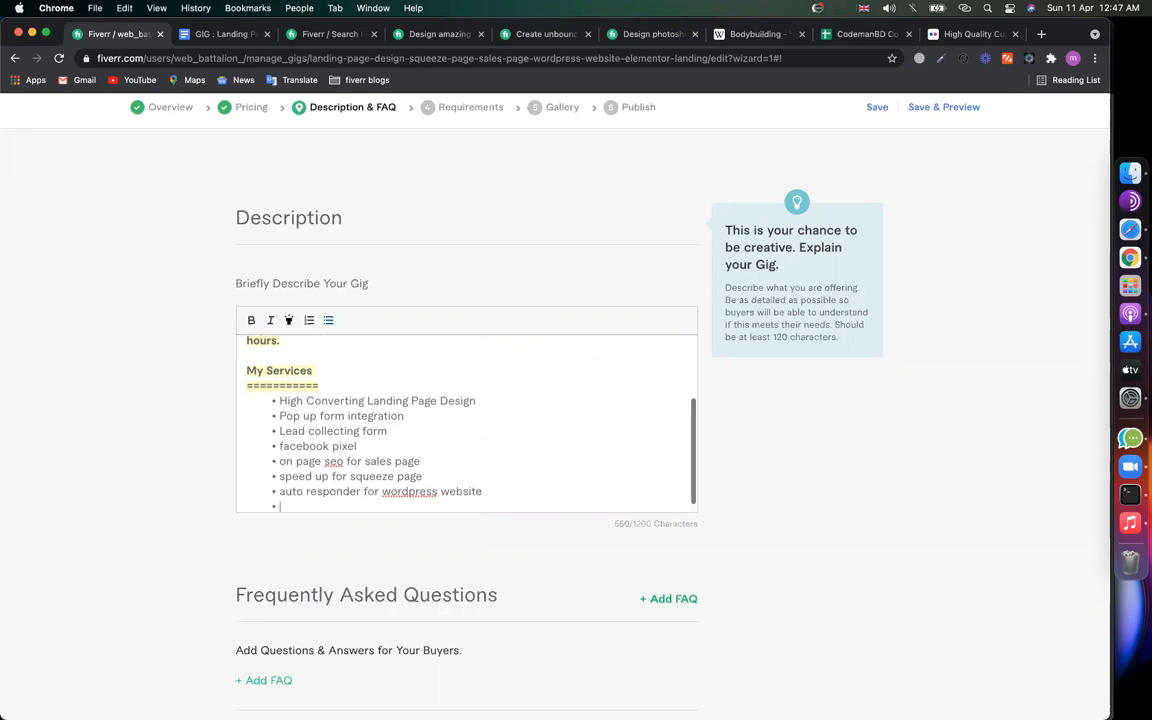
click(566, 31)
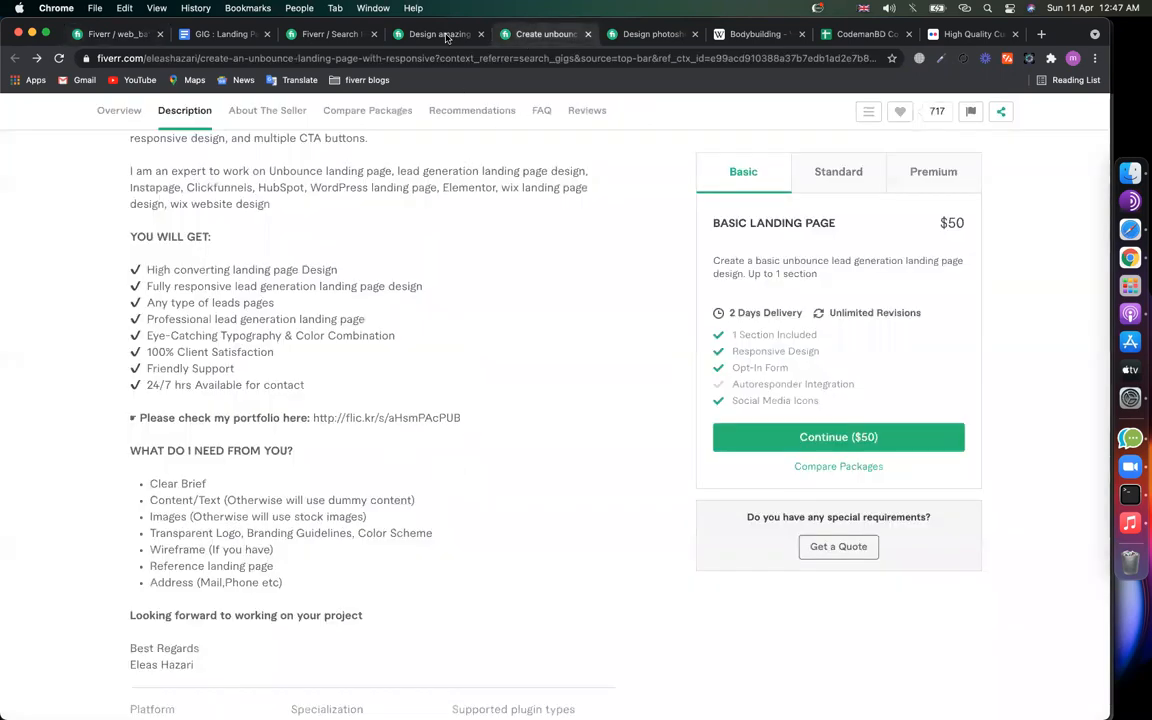
click(447, 37)
scroll(298, 453, down, 5)
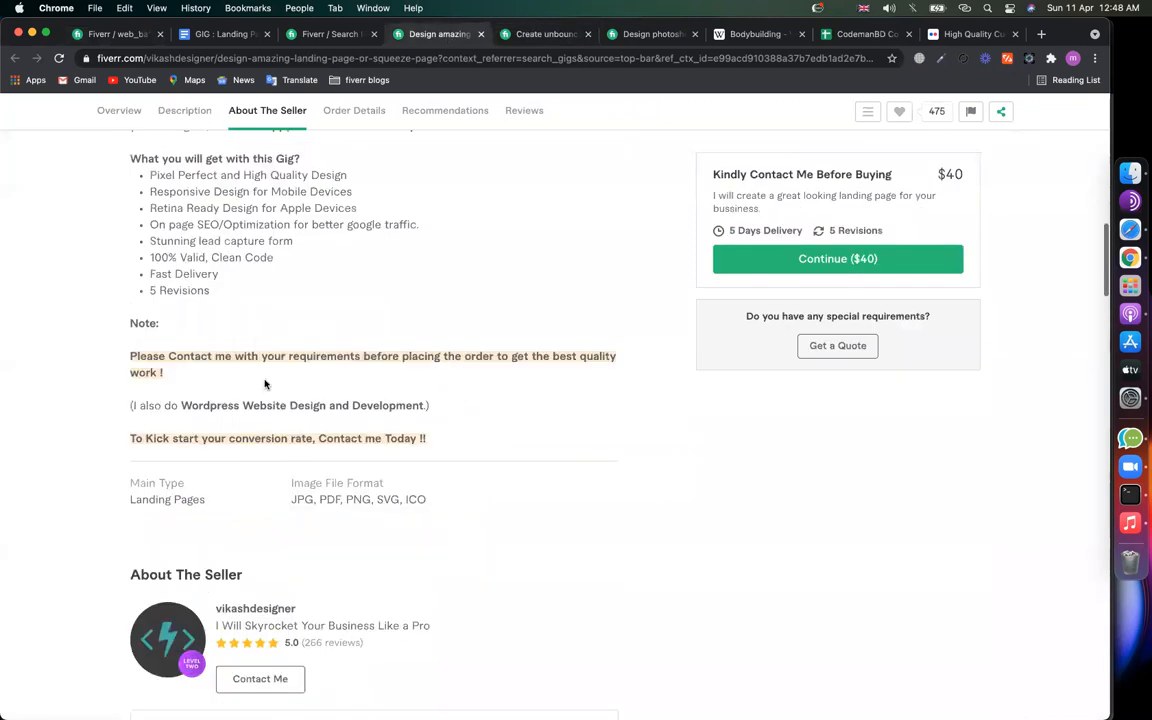
scroll(265, 384, up, 2)
drag(155, 256, 346, 256)
drag(188, 272, 155, 270)
click(252, 272)
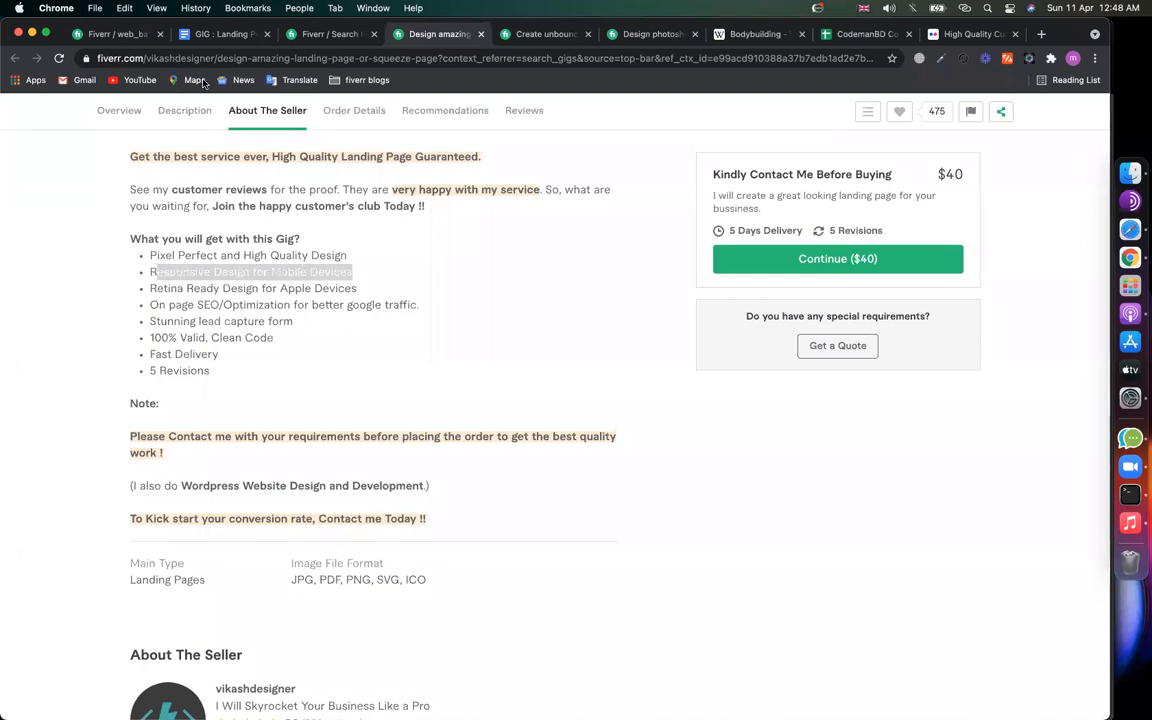
click(110, 33)
scroll(445, 483, down, 1)
Step: Add 'Responsive design for elementor landing' and 'elementor pro builder' bullets, then view the gig search results
text(R)
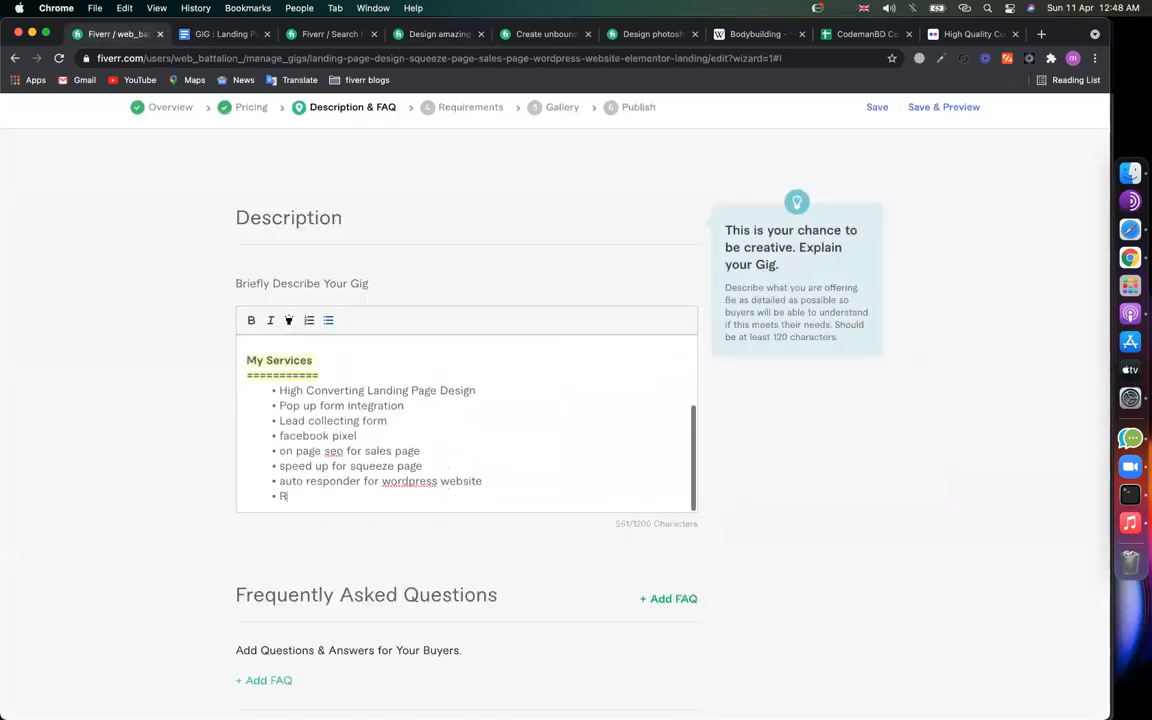
text(esponsive design for el)
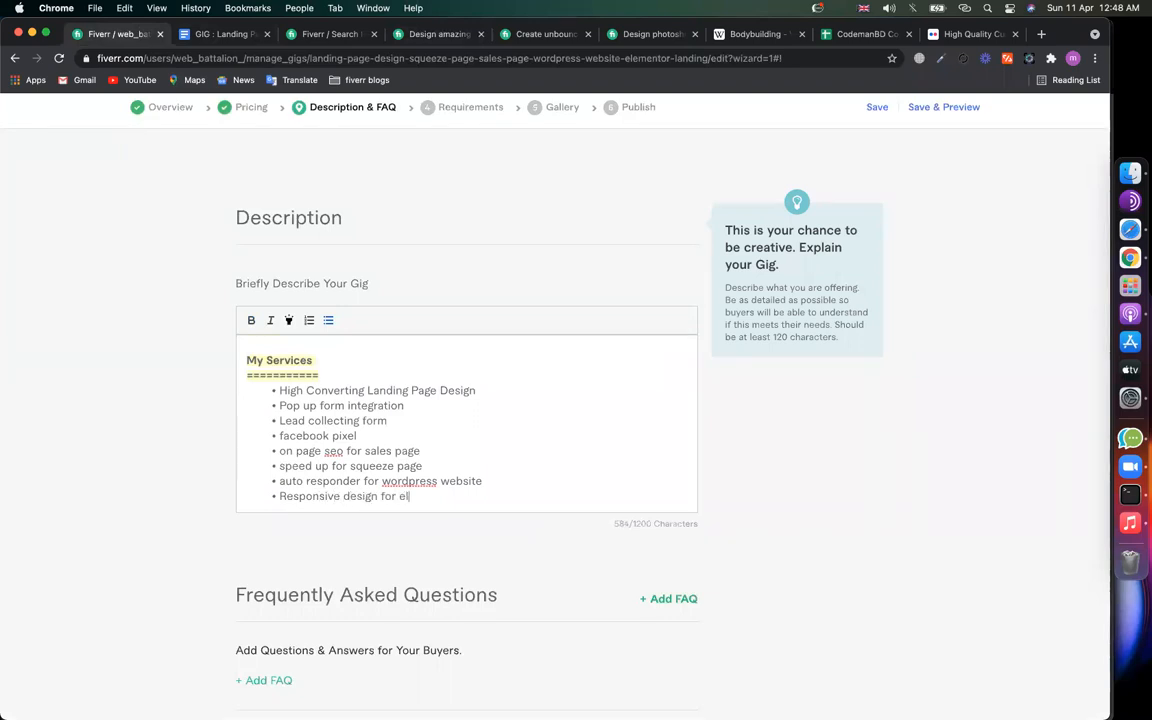
text(ementor landing)
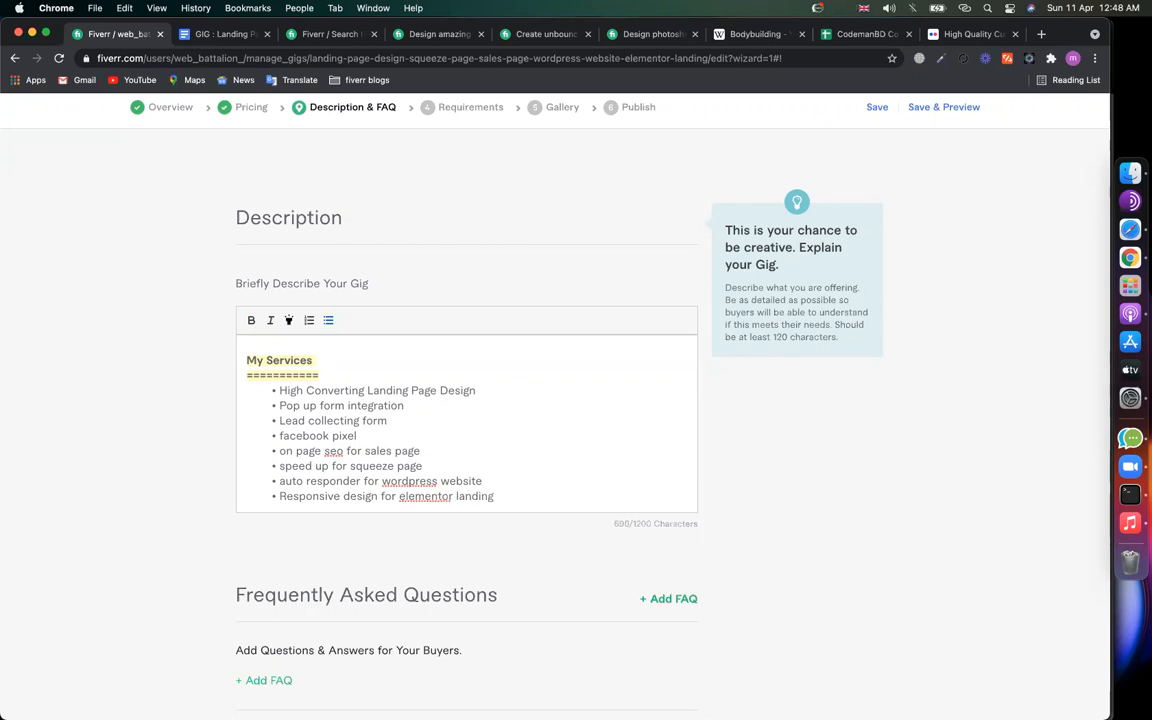
key(Return)
text(elemento)
text(r )
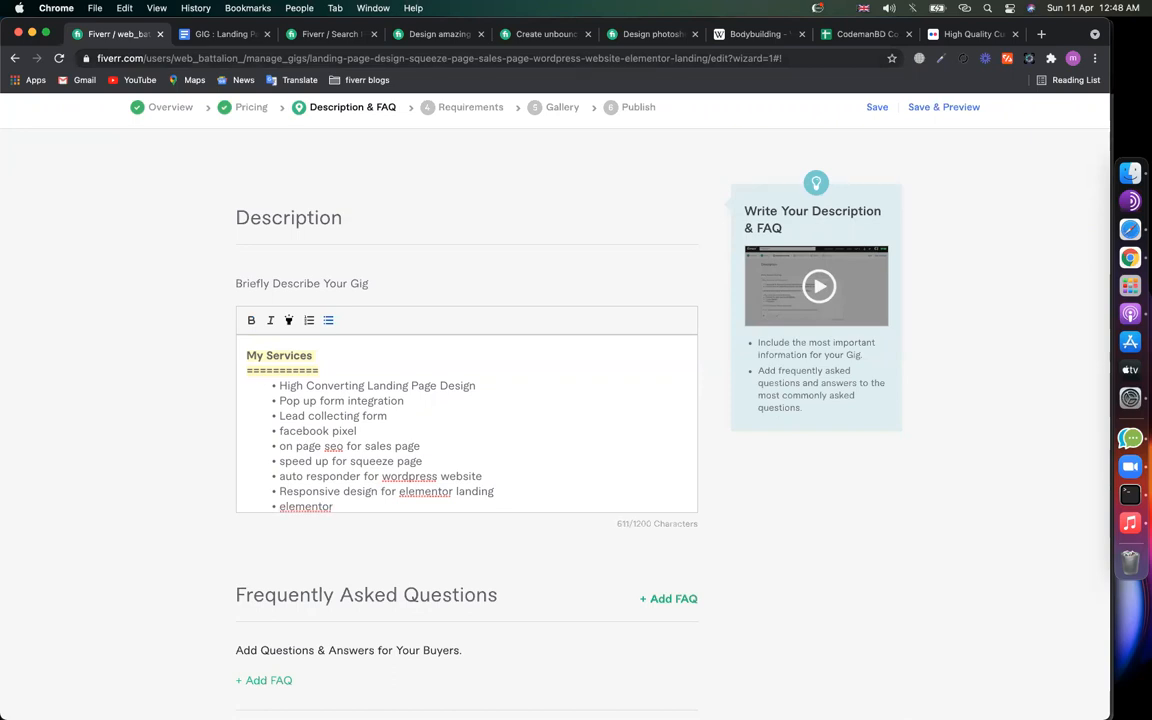
text(pro builder)
key(Return)
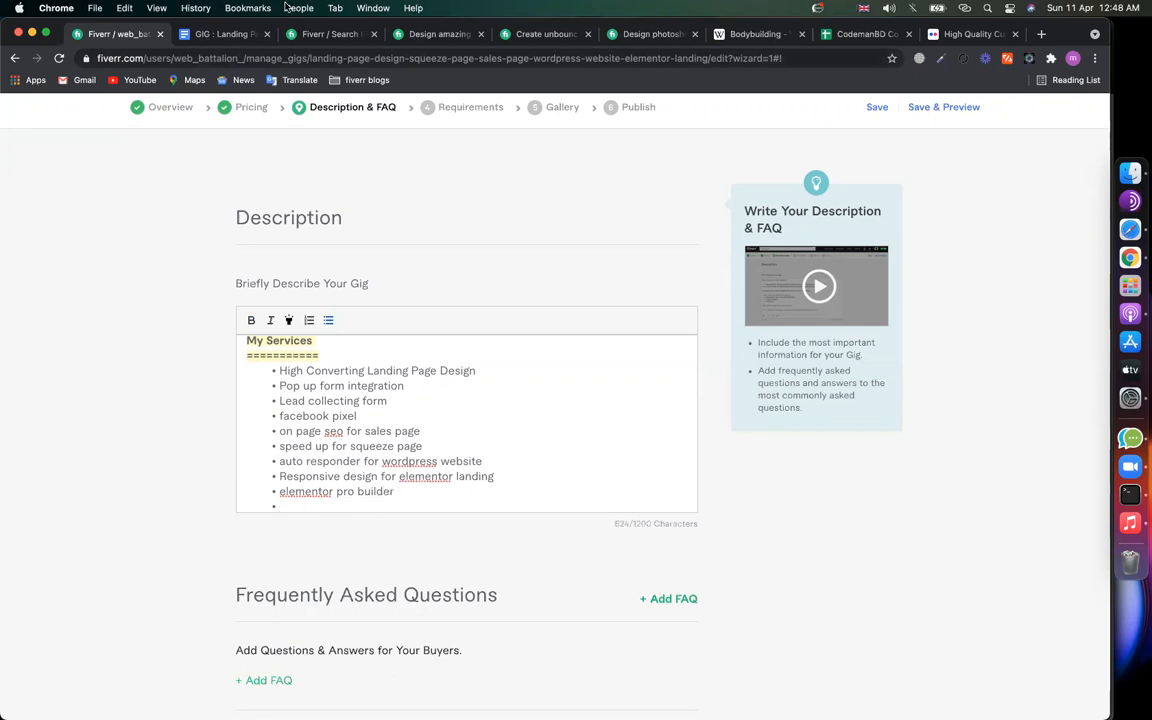
click(329, 34)
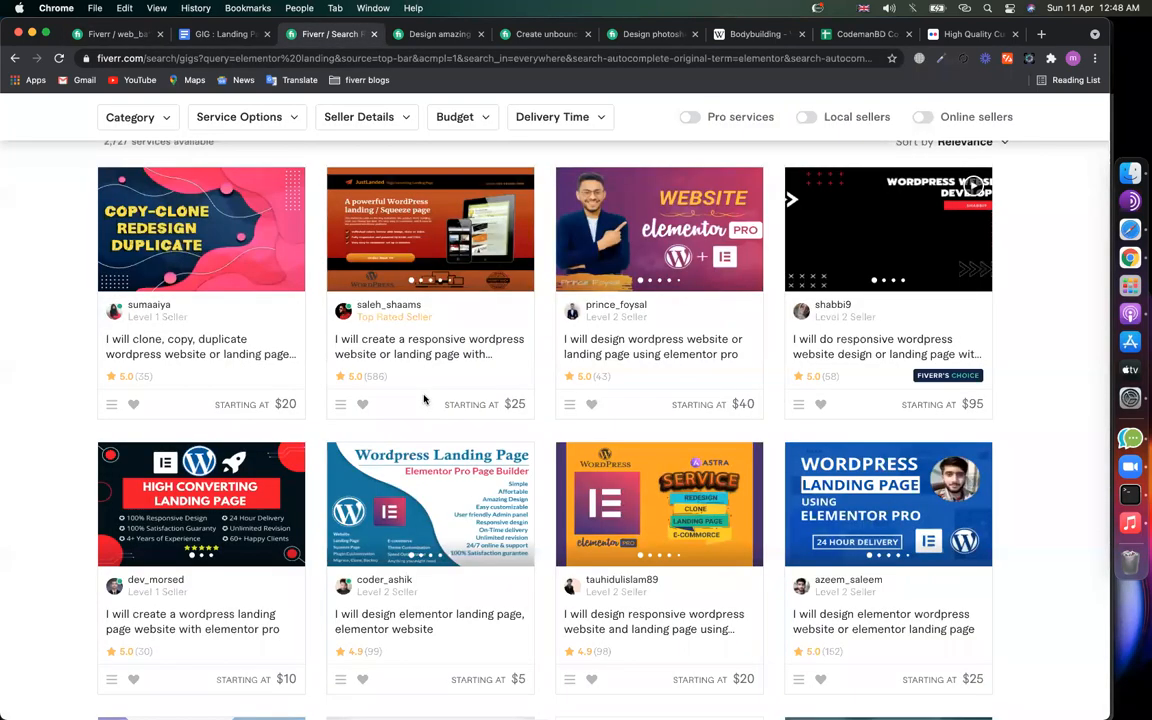
Step: Select the unbounce gig's 'Eye-Catching Typography & Color Combination' line, then return to the description editor
click(539, 40)
drag(164, 341, 262, 337)
click(378, 338)
drag(399, 337, 145, 336)
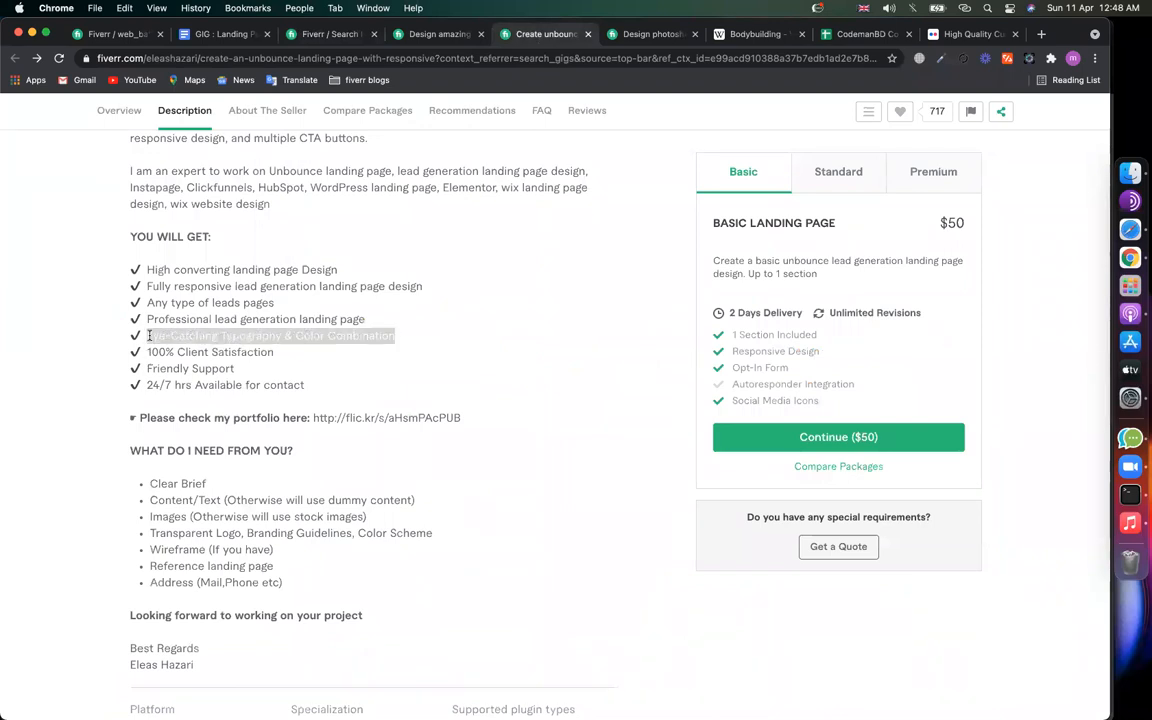
click(216, 34)
click(118, 34)
text(Eye catching )
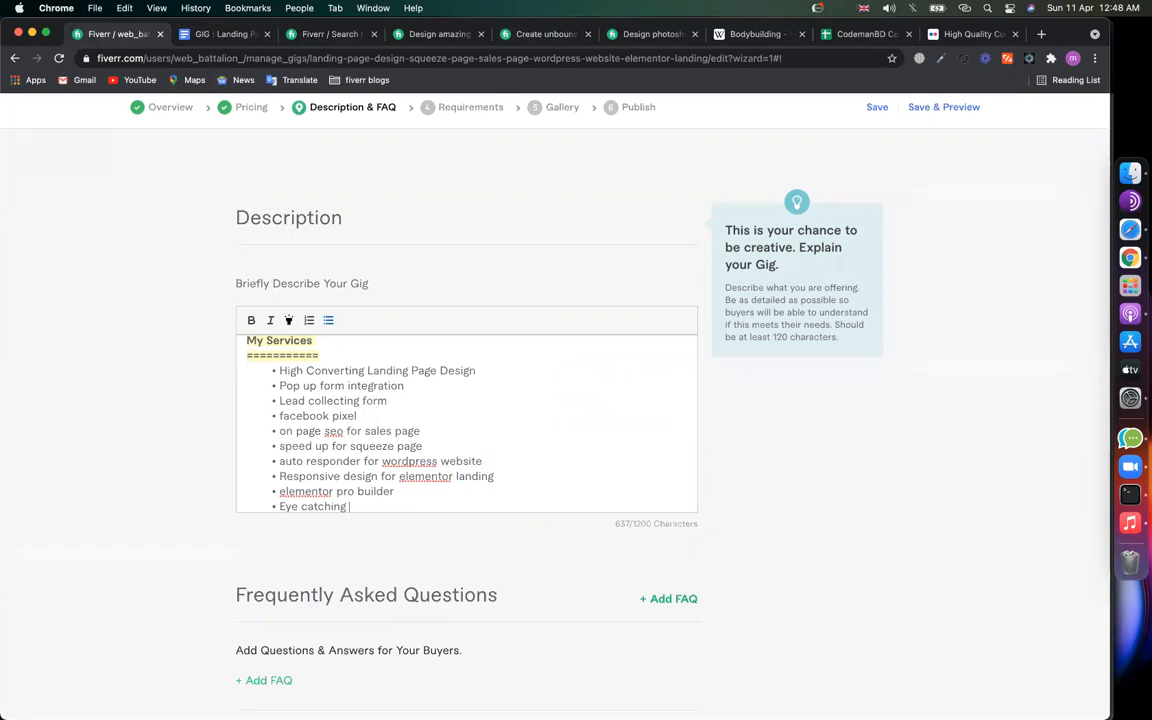
text(typo and col)
key(BackSpace)
key(BackSpace)
key(BackSpace)
key(BackSpace)
key(BackSpace)
key(BackSpace)
text(brand colors)
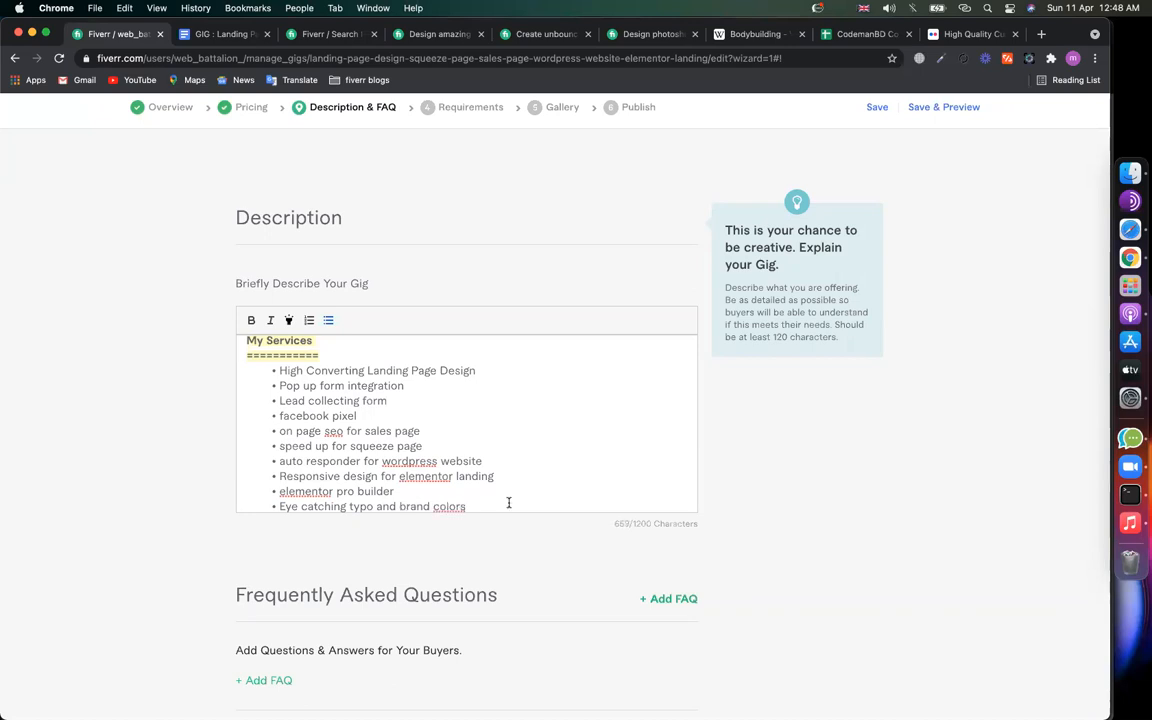
scroll(509, 503, down, 1)
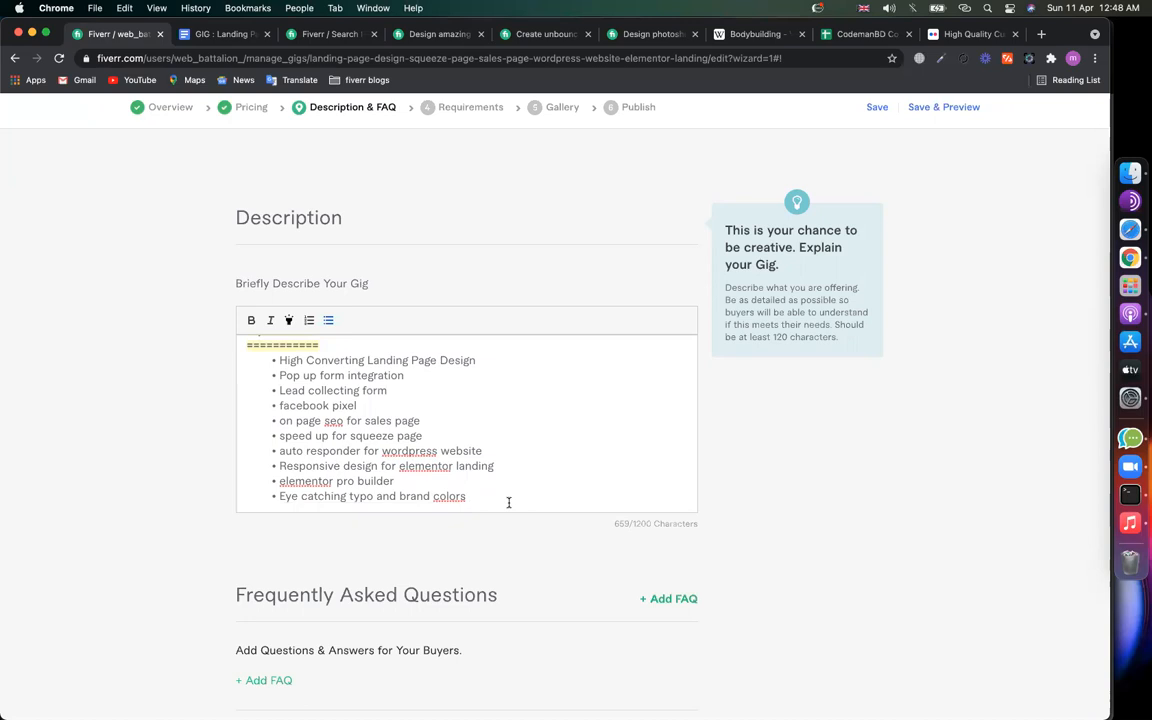
scroll(442, 468, up, 2)
scroll(442, 468, down, 2)
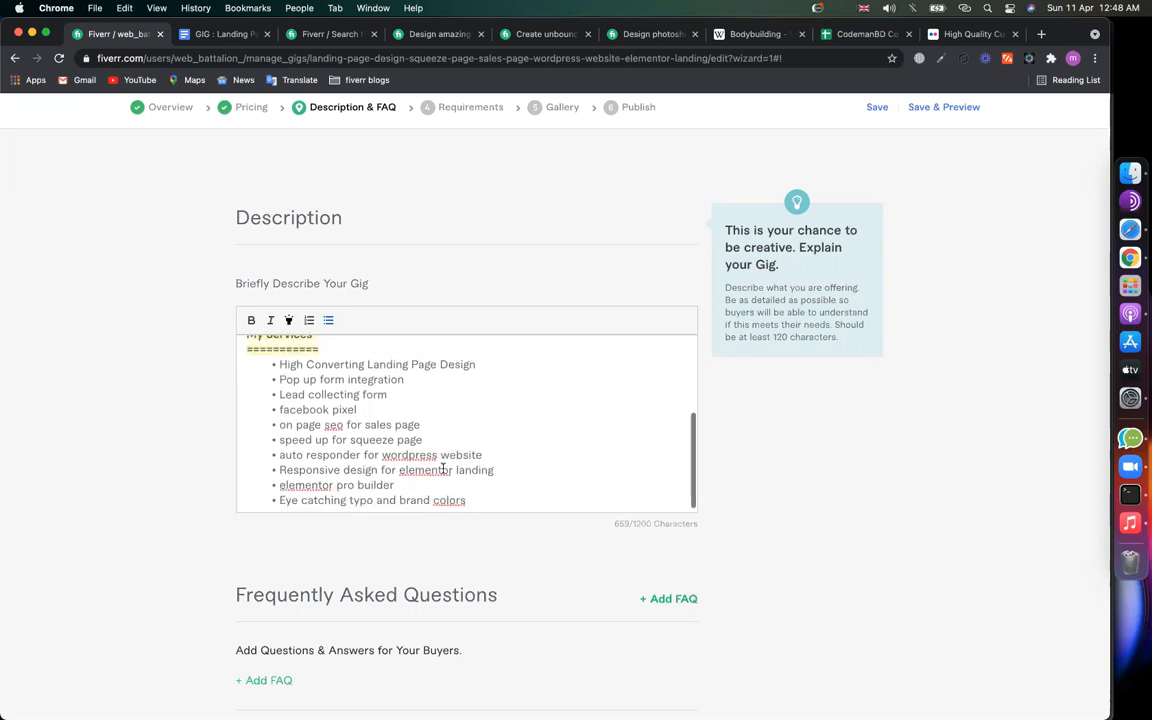
scroll(352, 414, up, 2)
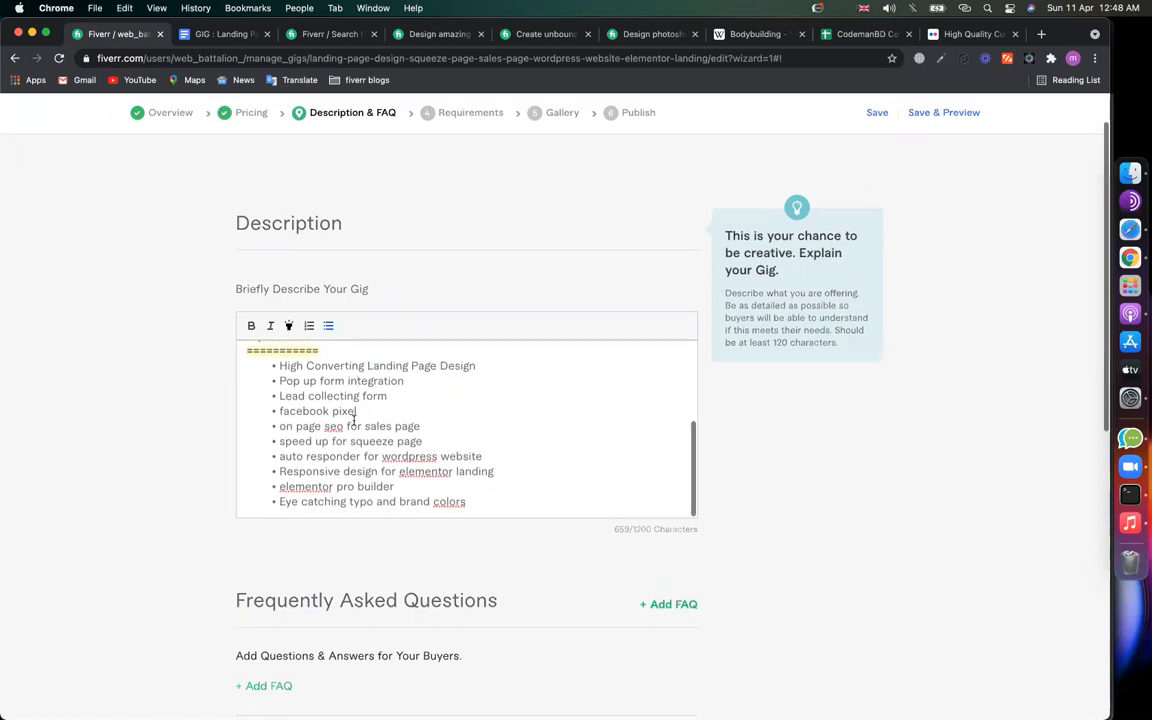
scroll(353, 420, up, 1)
scroll(357, 432, down, 1)
scroll(320, 425, up, 1)
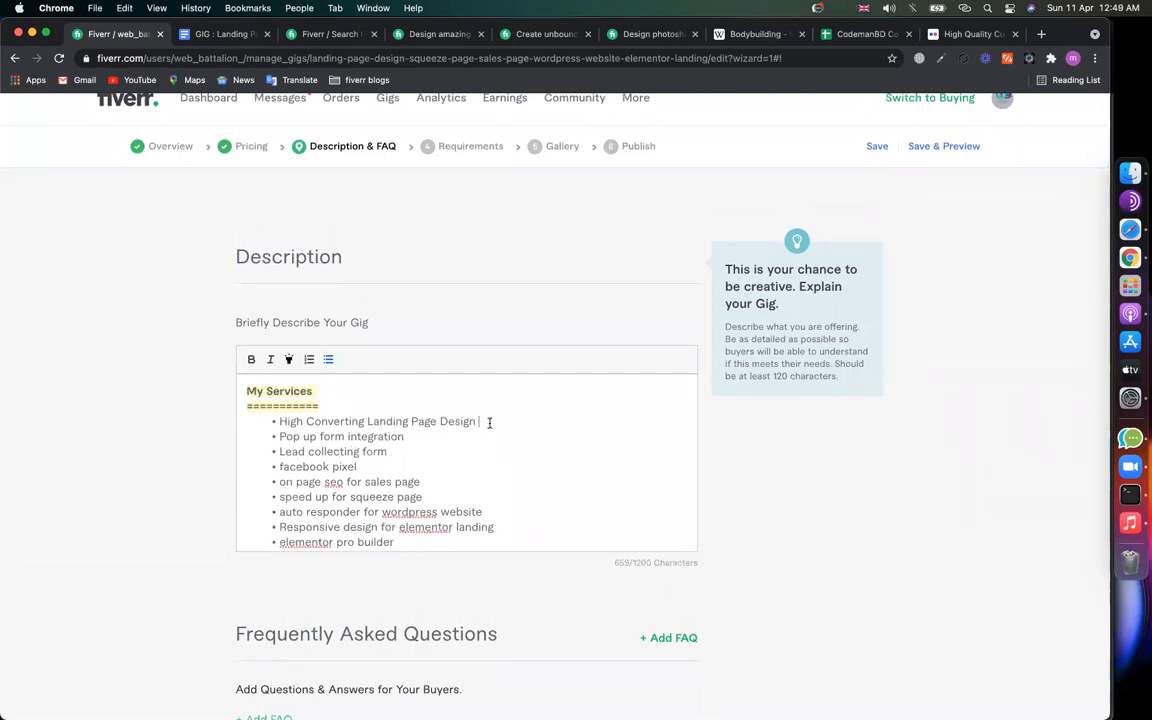
Step: Bold the Pop up form integration, facebook pixel, squeeze page speed, Responsive design and Eye catching bullets
drag(415, 437, 249, 437)
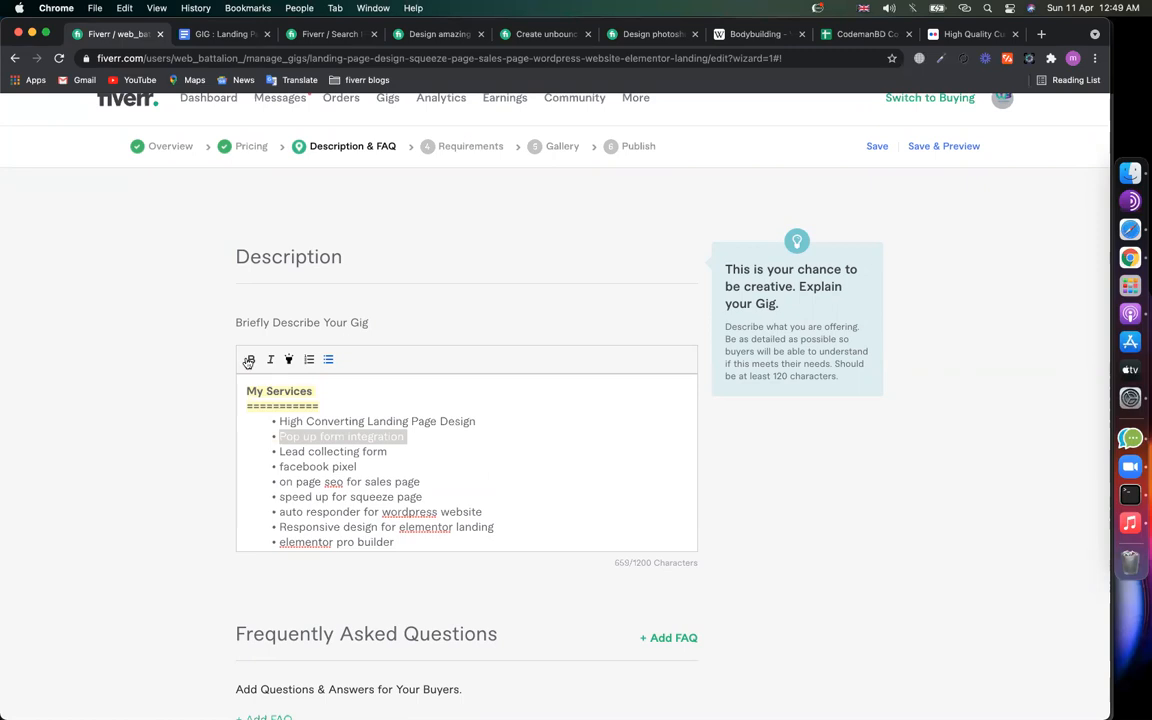
key(super+b)
drag(362, 467, 234, 468)
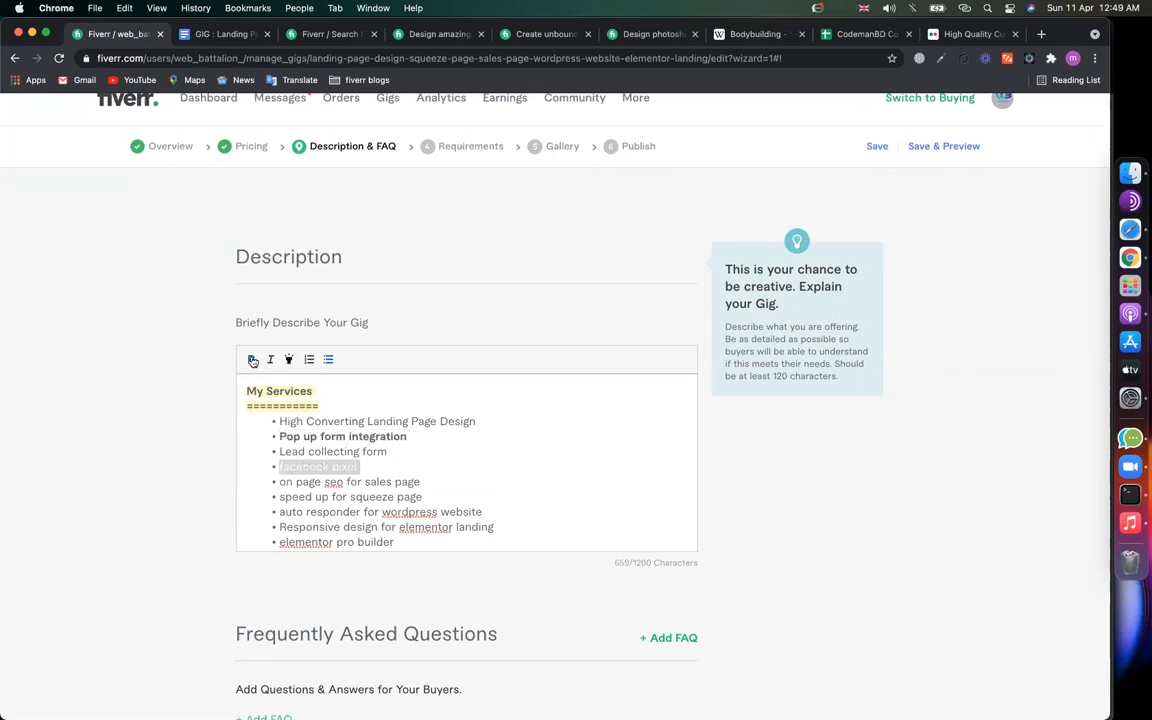
key(super+b)
drag(428, 497, 252, 498)
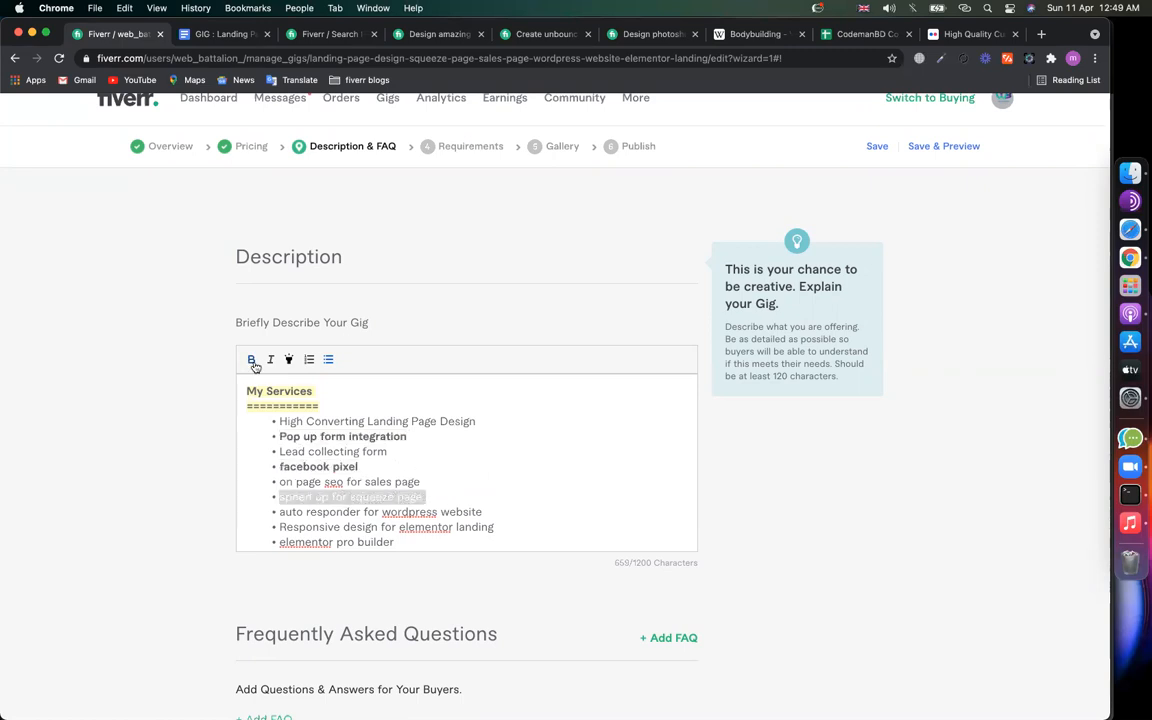
scroll(540, 509, down, 1)
key(super+b)
drag(496, 505, 250, 505)
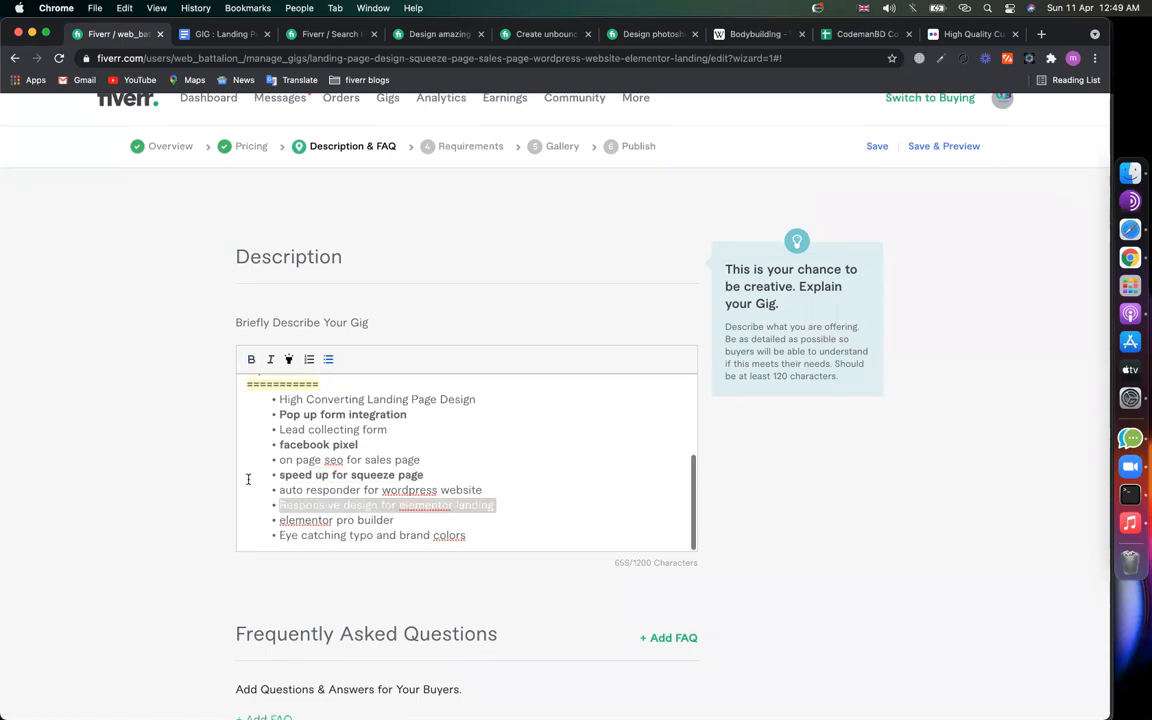
scroll(440, 470, down, 2)
key(super+b)
drag(470, 463, 228, 469)
click(251, 284)
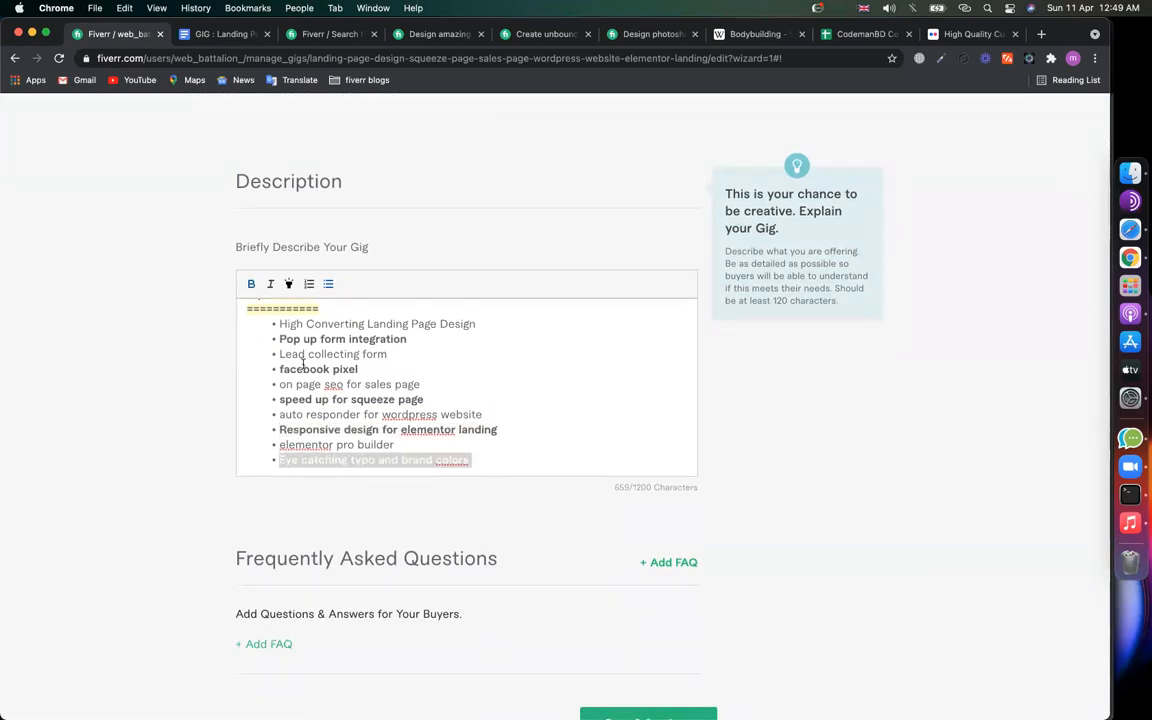
click(343, 406)
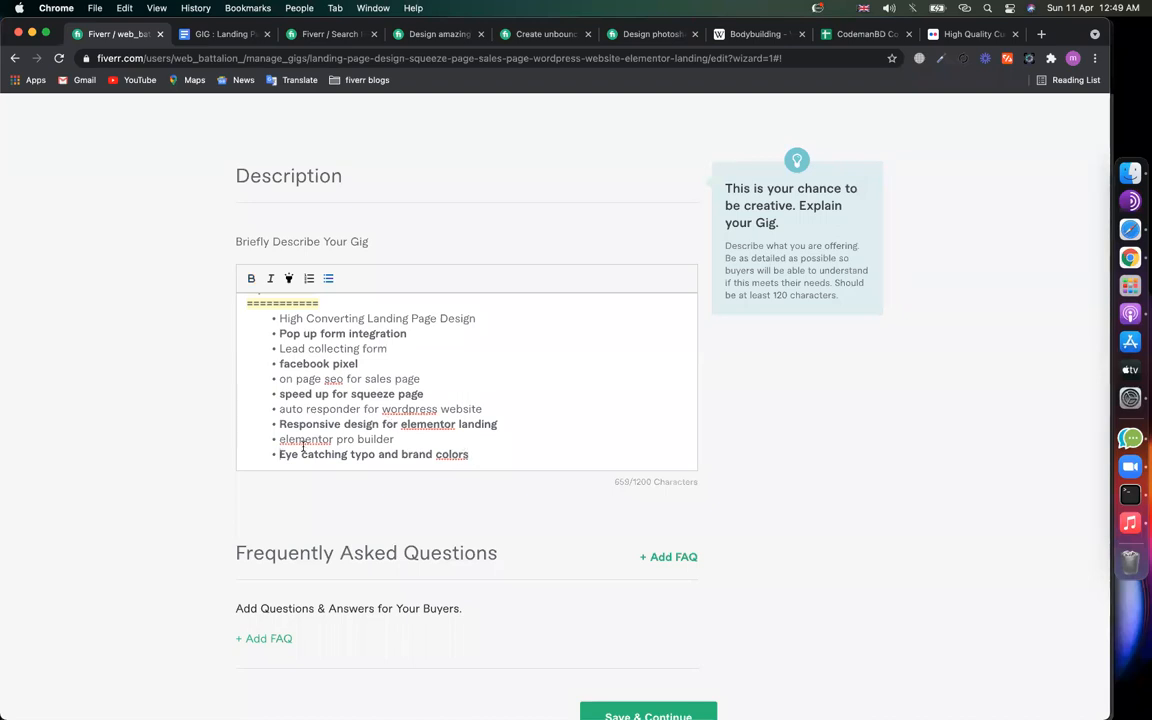
Step: Change 'seo' to 'SEO' in the on page bullet and start a new line below the list
double_click(332, 379)
text(SEO)
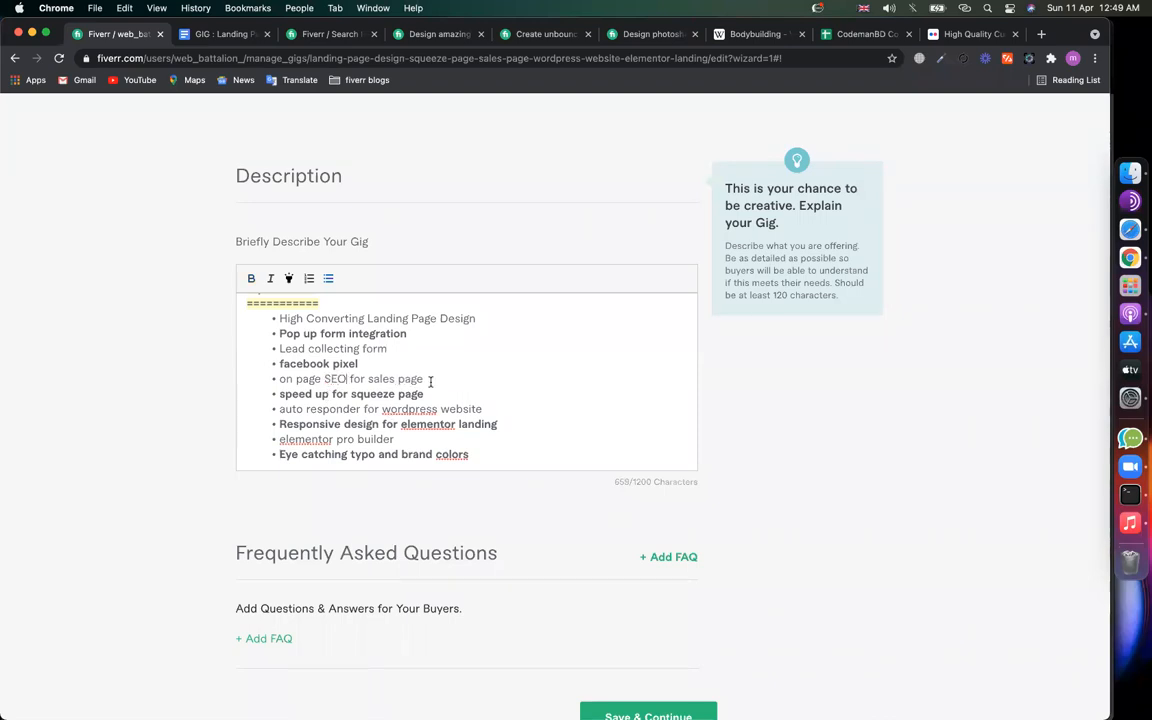
click(533, 464)
key(Return)
key(Return)
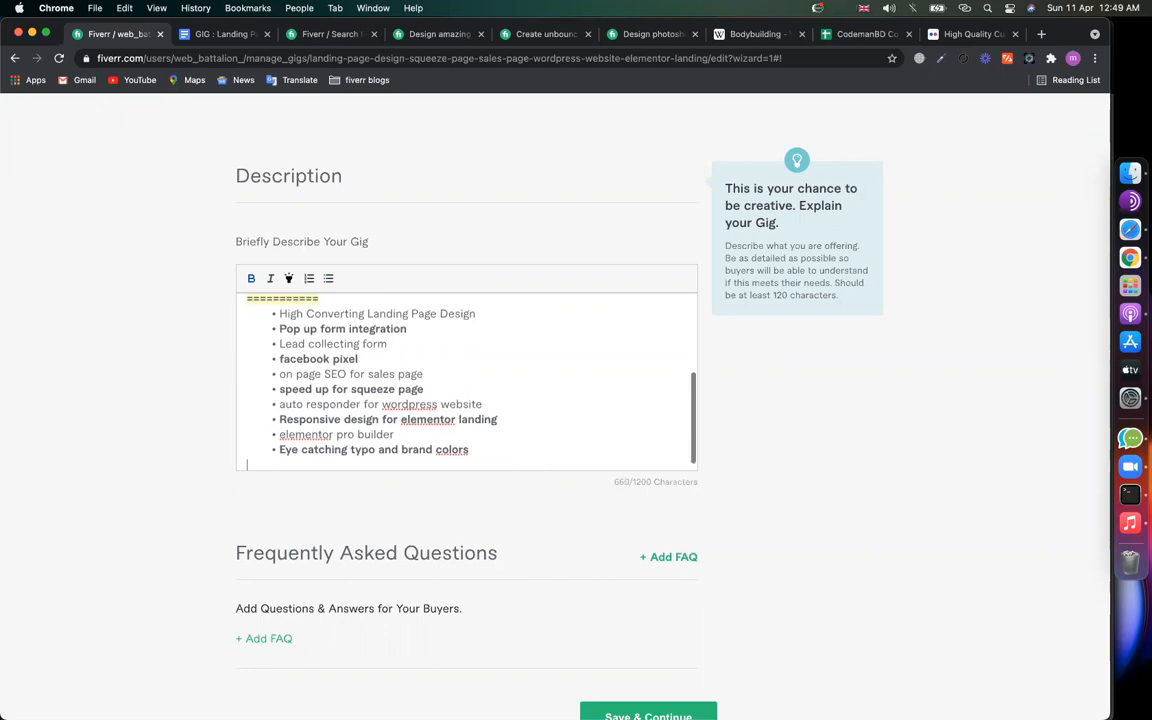
Step: Type the heading 'TYPES OF LANDING PAGES' with an equals-sign underline and a blank line above it
text(TYPES OF )
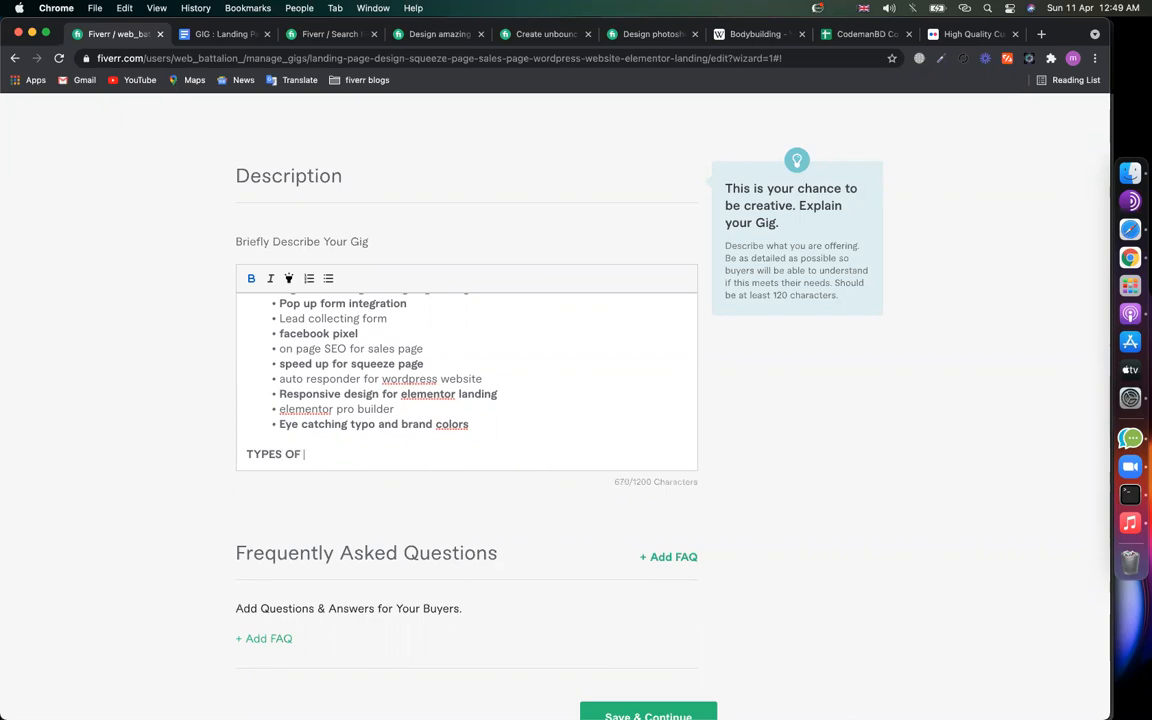
text(LANDING PAGES)
key(Return)
text(=============================)
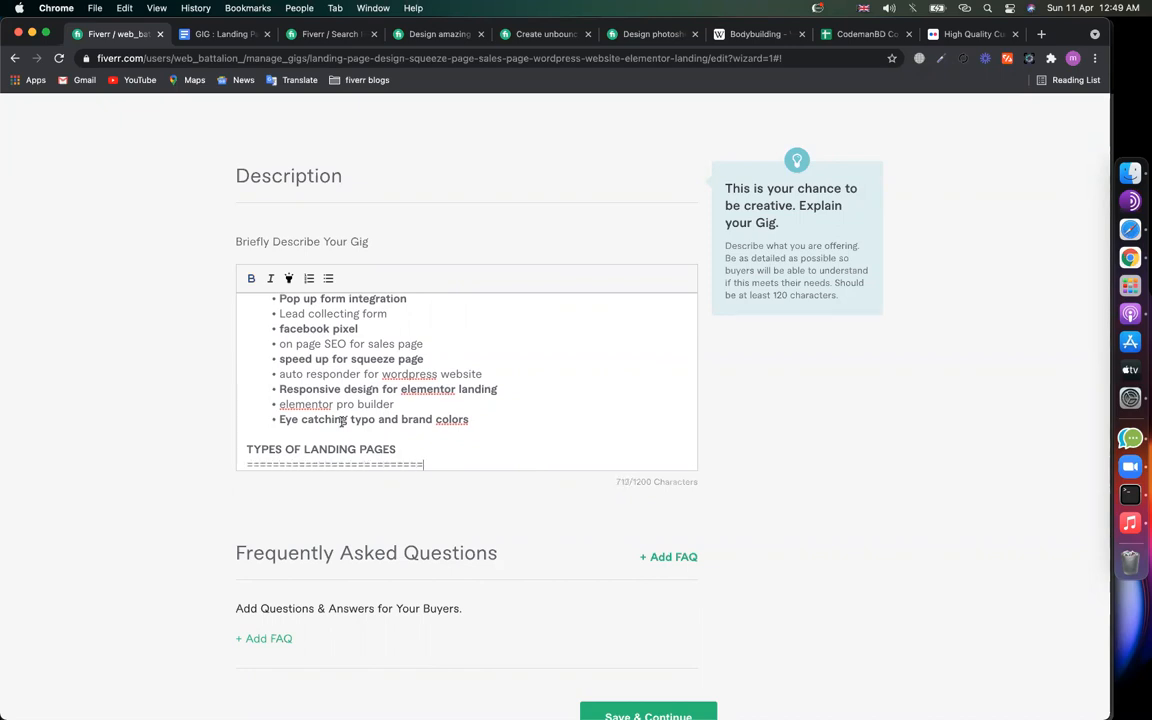
click(325, 431)
key(Return)
scroll(437, 450, down, 1)
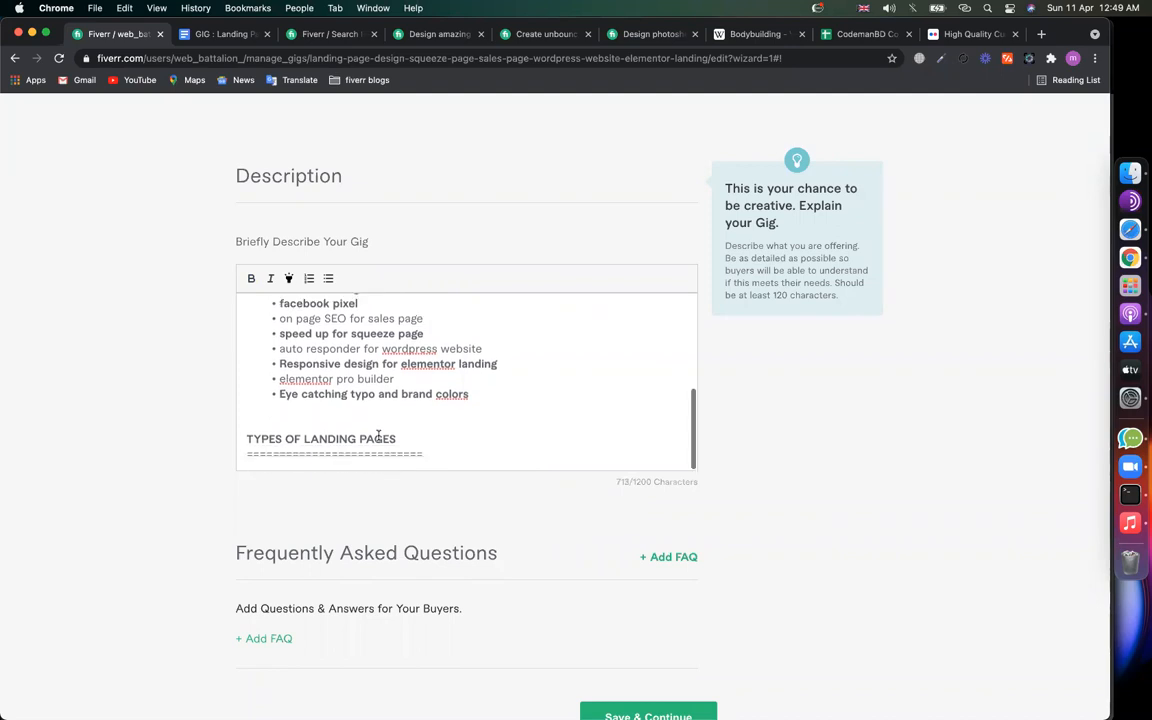
click(438, 451)
key(BackSpace)
key(BackSpace)
Step: Highlight the heading and underline in yellow and start a bulleted list beneath them
shift+click(236, 440)
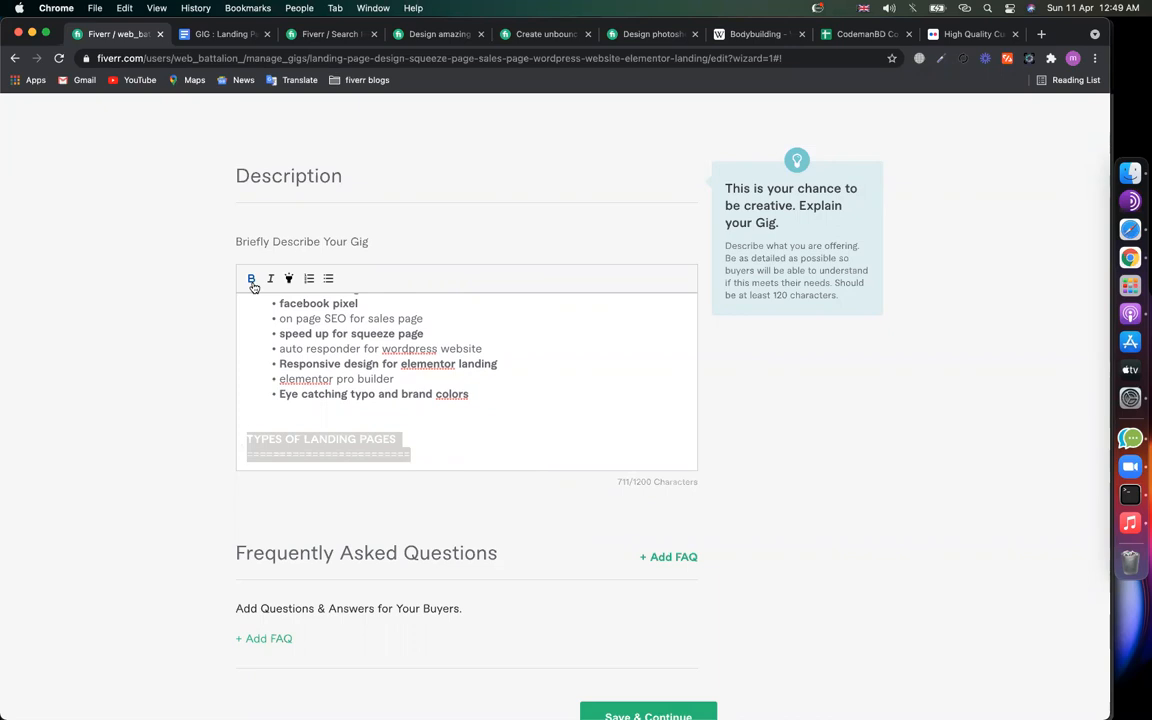
click(288, 279)
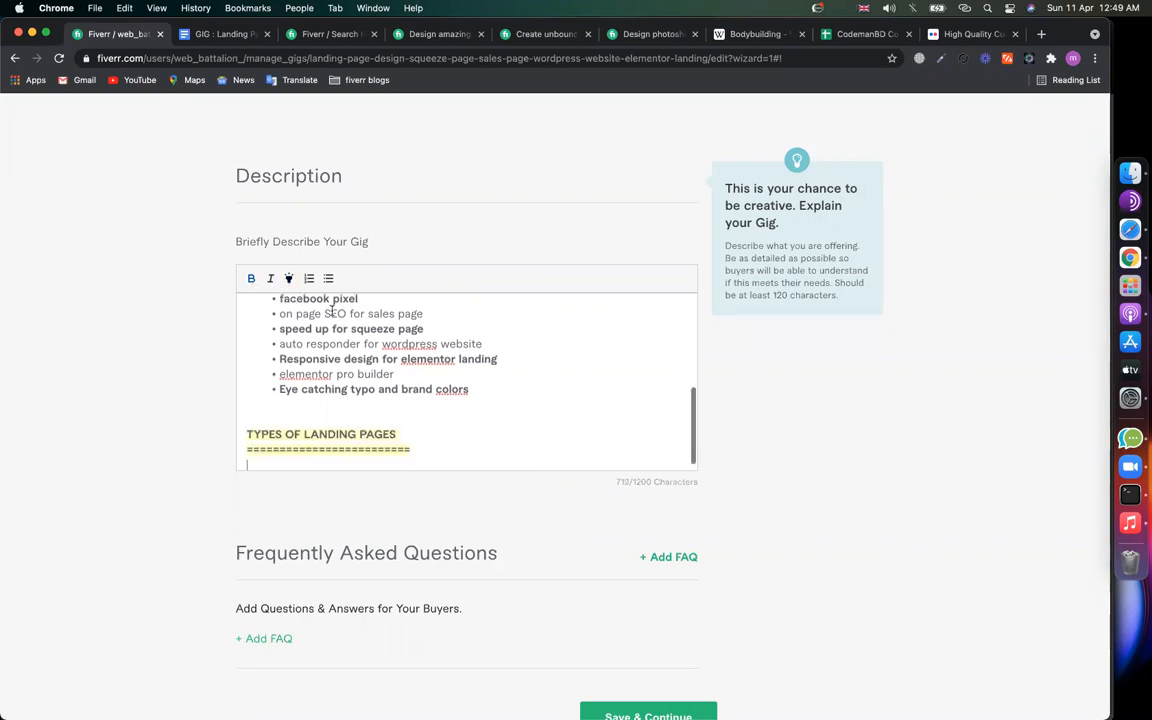
click(327, 279)
scroll(373, 381, down, 1)
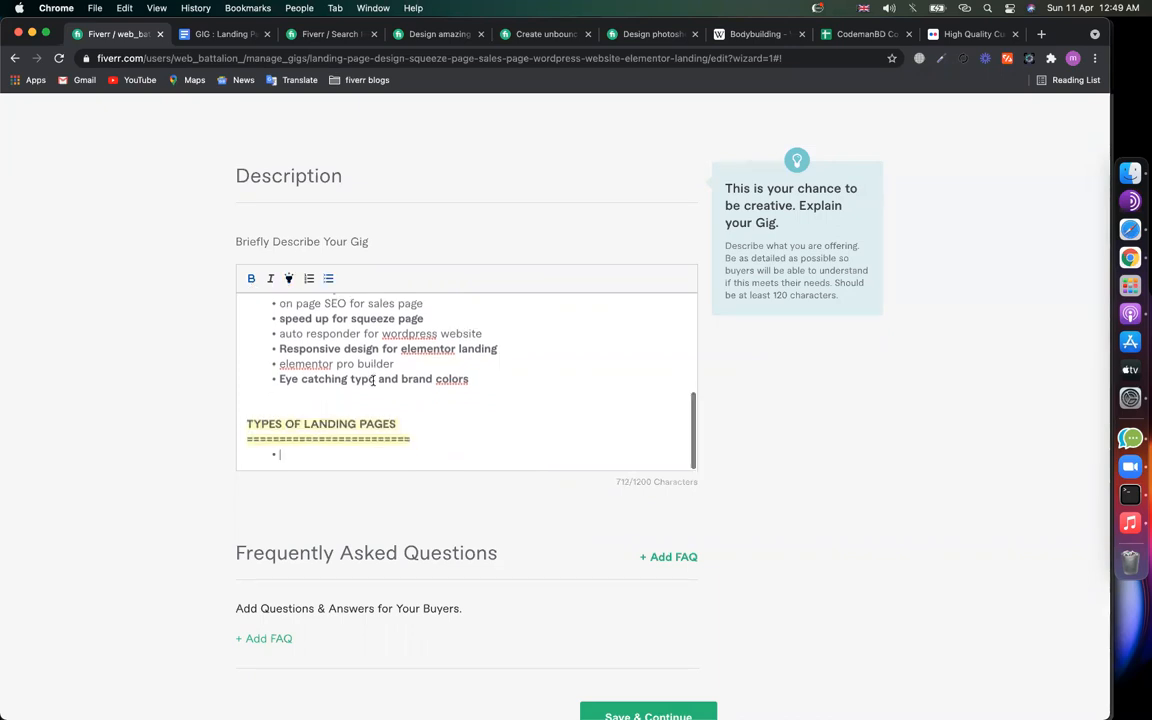
Step: Add Business Landing, Game Landing and App Launching Landing bullets, fixing the 'Landinh' typo
text(Busines)
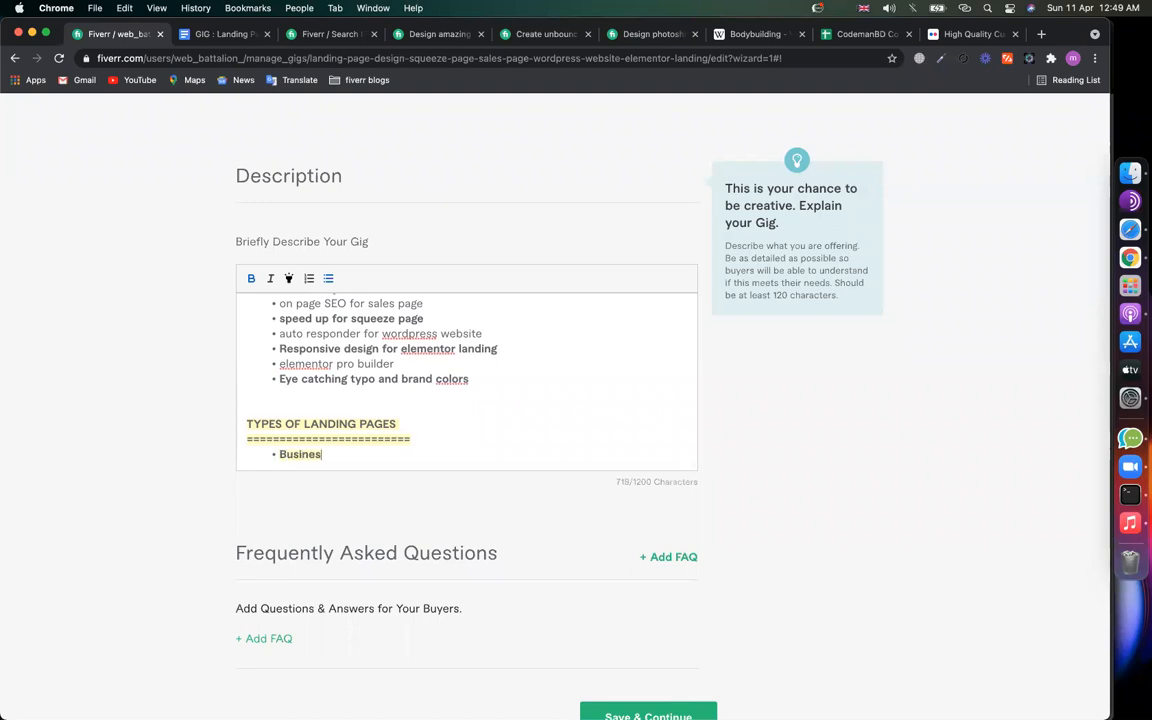
text(s Landing)
key(Return)
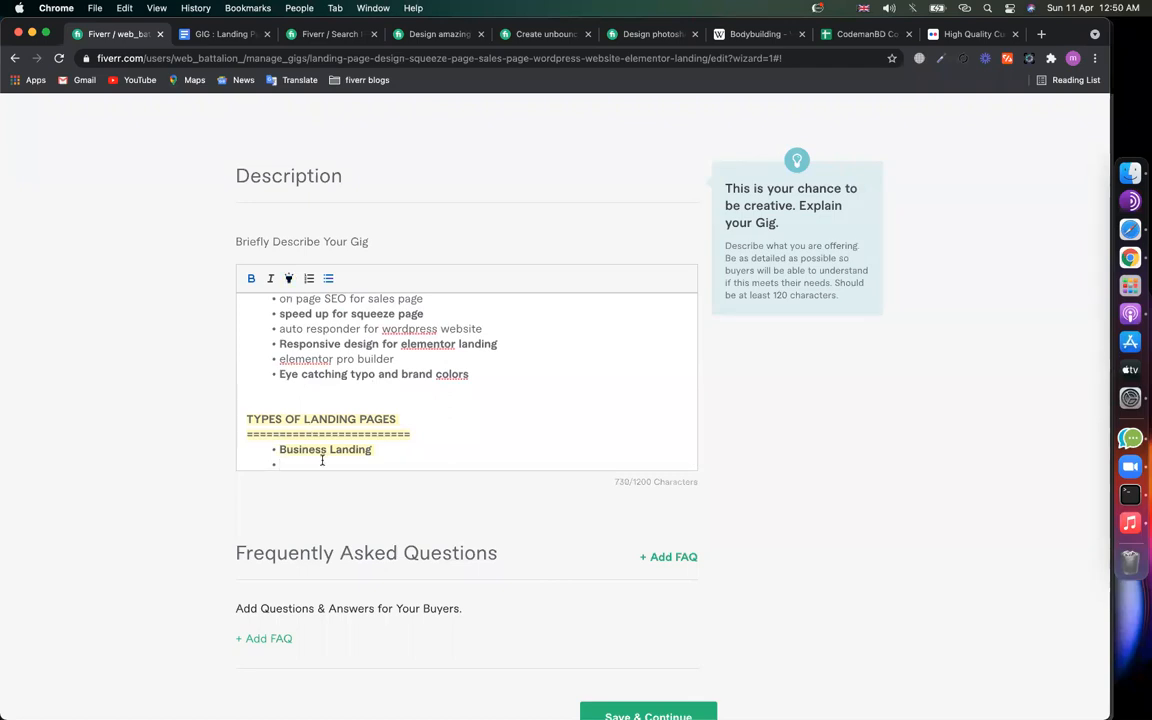
text(Game Landinh)
key(BackSpace)
text(g)
drag(357, 462, 278, 437)
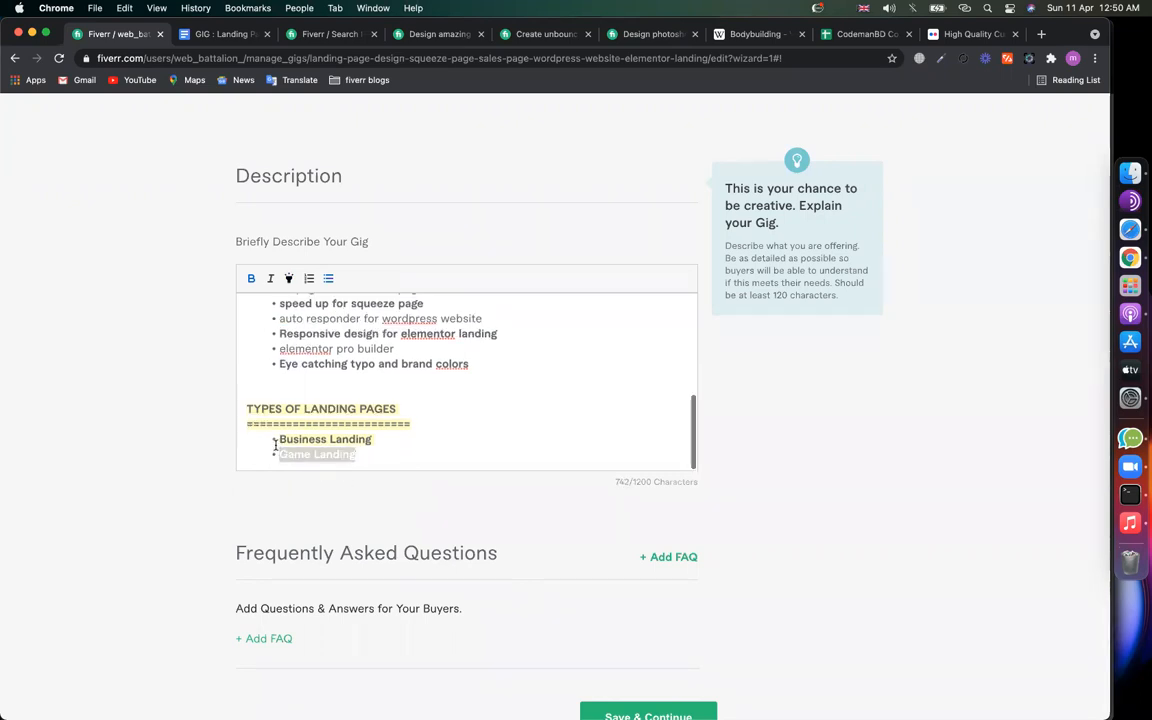
key(Right)
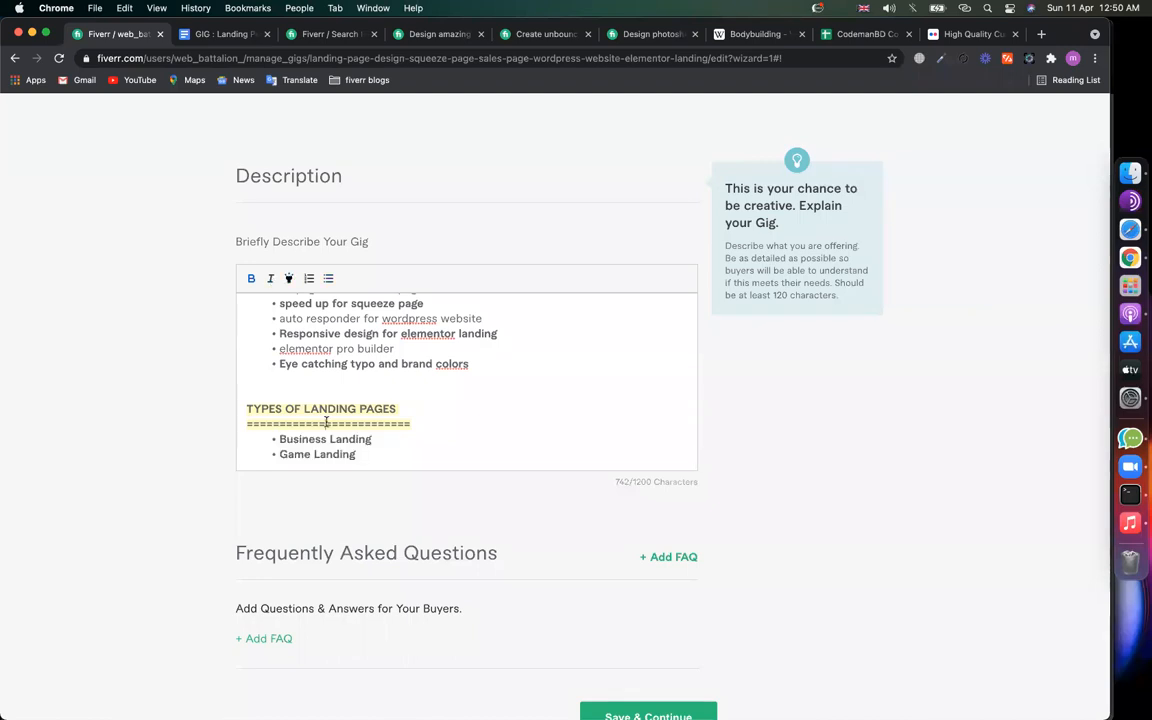
key(Return)
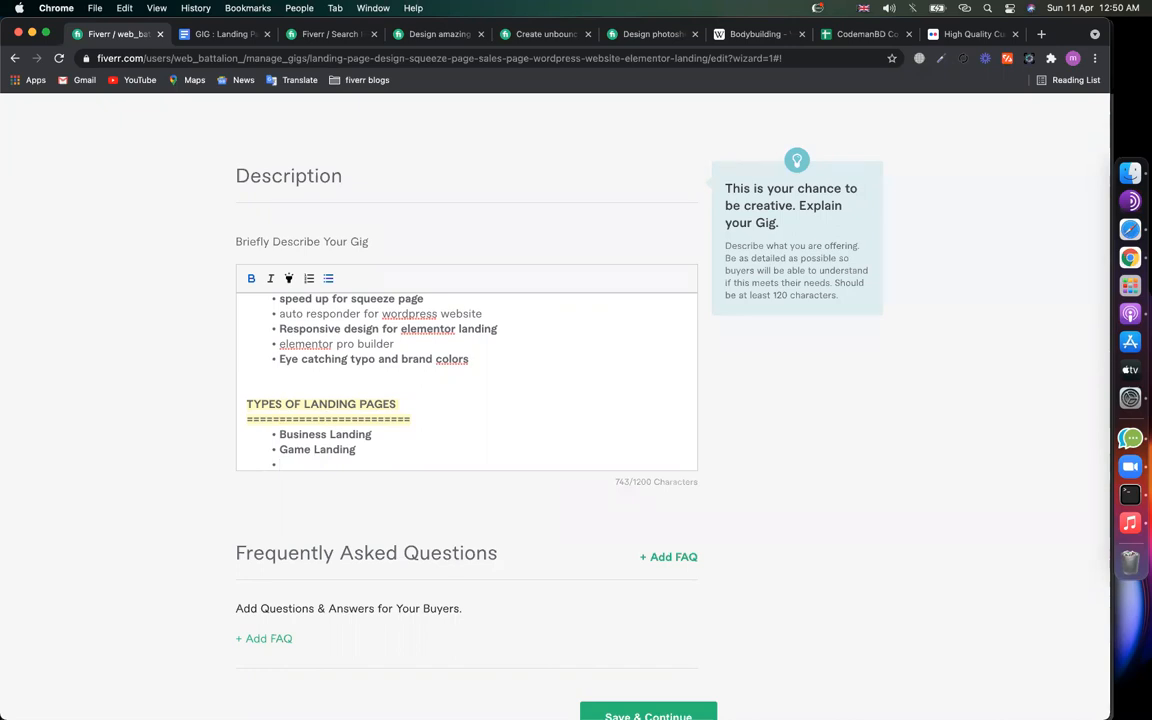
text(App Launching Landi)
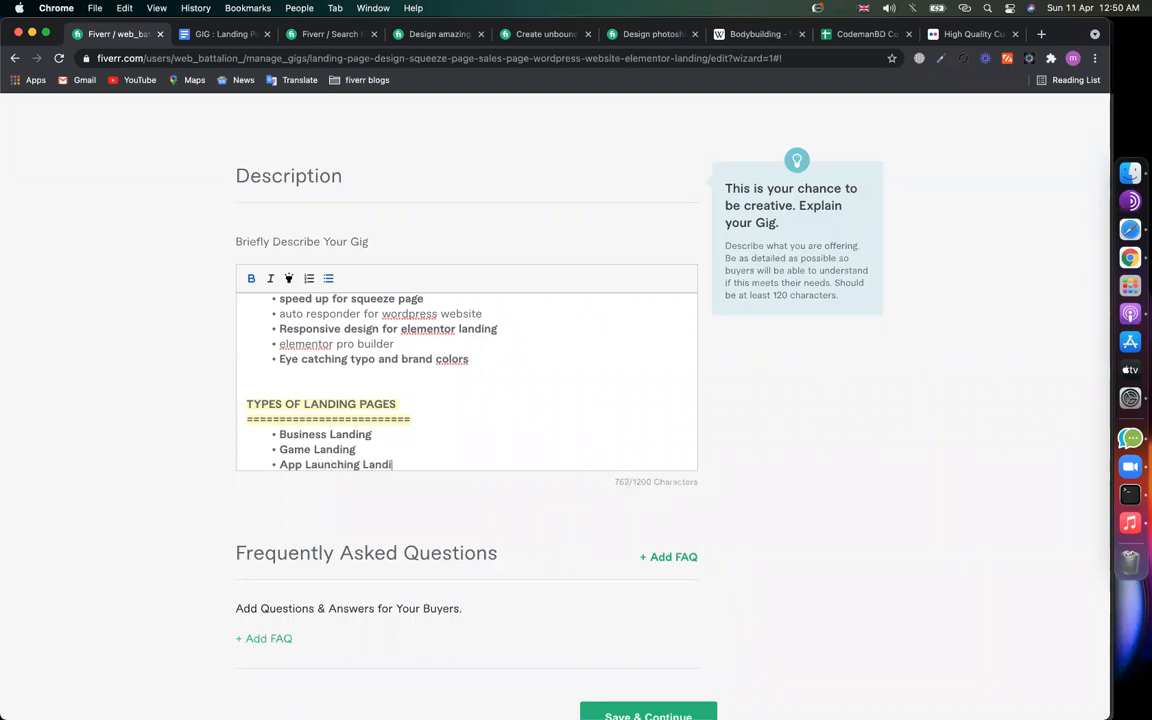
text(ng)
key(Return)
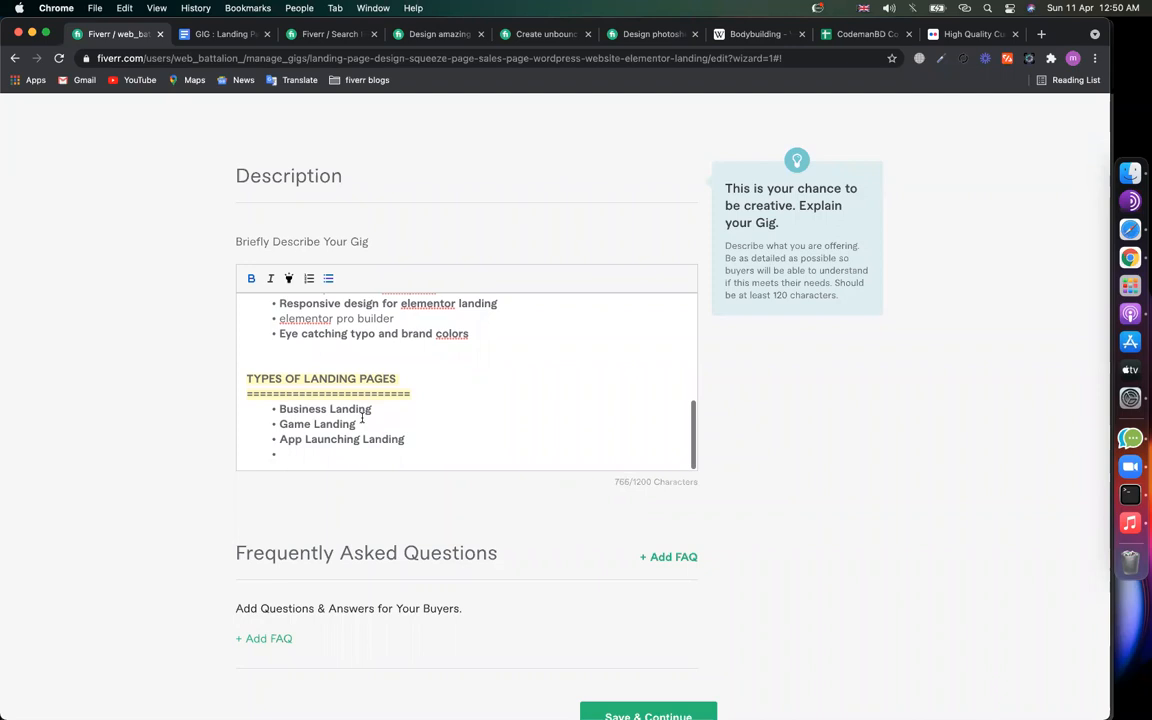
Step: Add 'Service pages' and 'Appointment pages' bullets, correcting the Appointment spelling via suggestions
double_click(385, 440)
key(BackSpace)
double_click(350, 424)
click(380, 428)
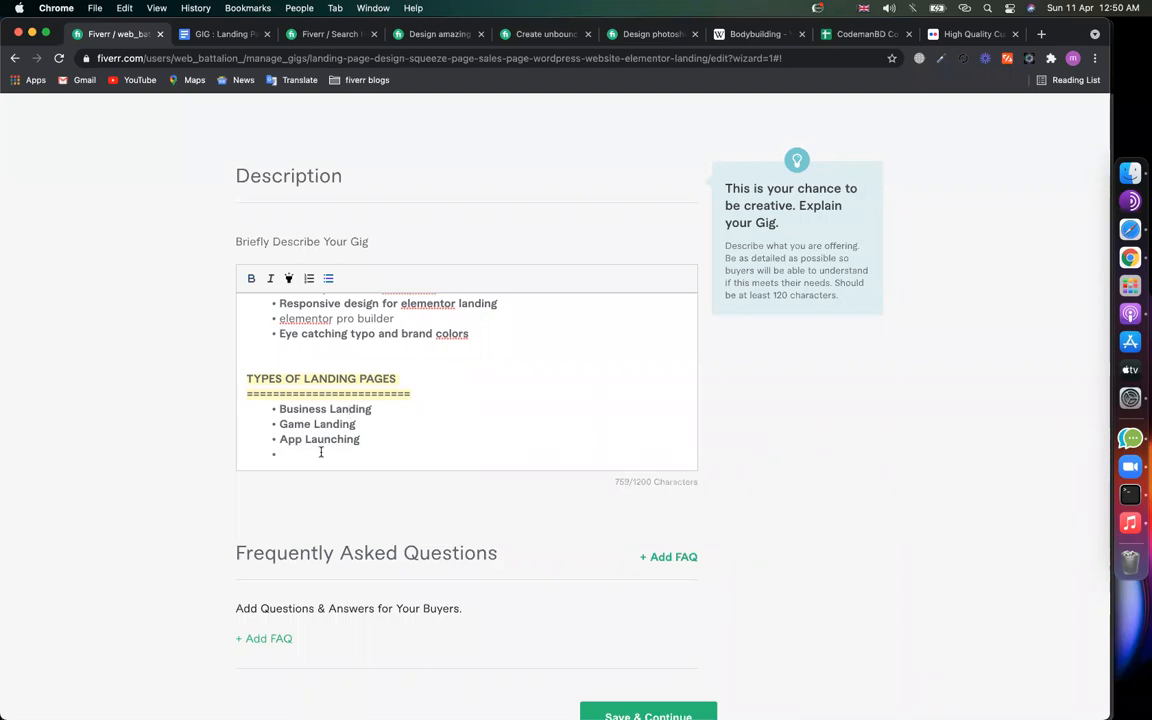
text(Service )
text(Land)
key(BackSpace)
key(BackSpace)
key(BackSpace)
key(BackSpace)
text(pages)
key(Return)
text(Apointment)
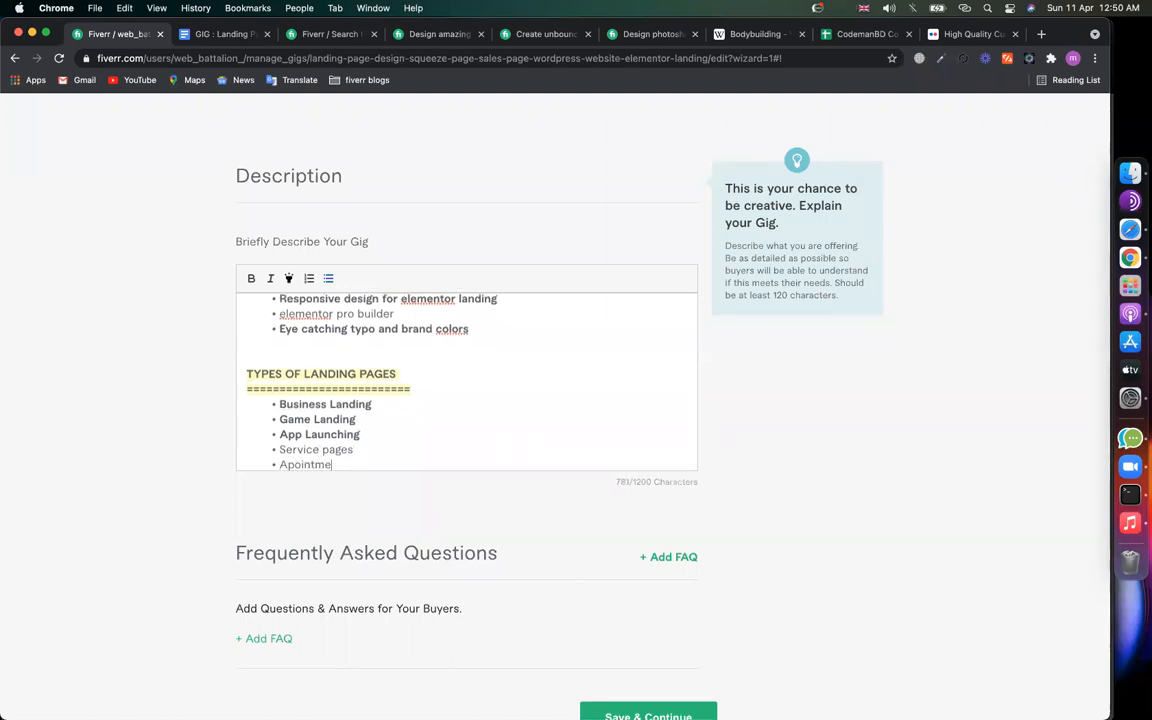
key(BackSpace)
key(BackSpace)
key(BackSpace)
key(BackSpace)
text(ment)
right_click(330, 464)
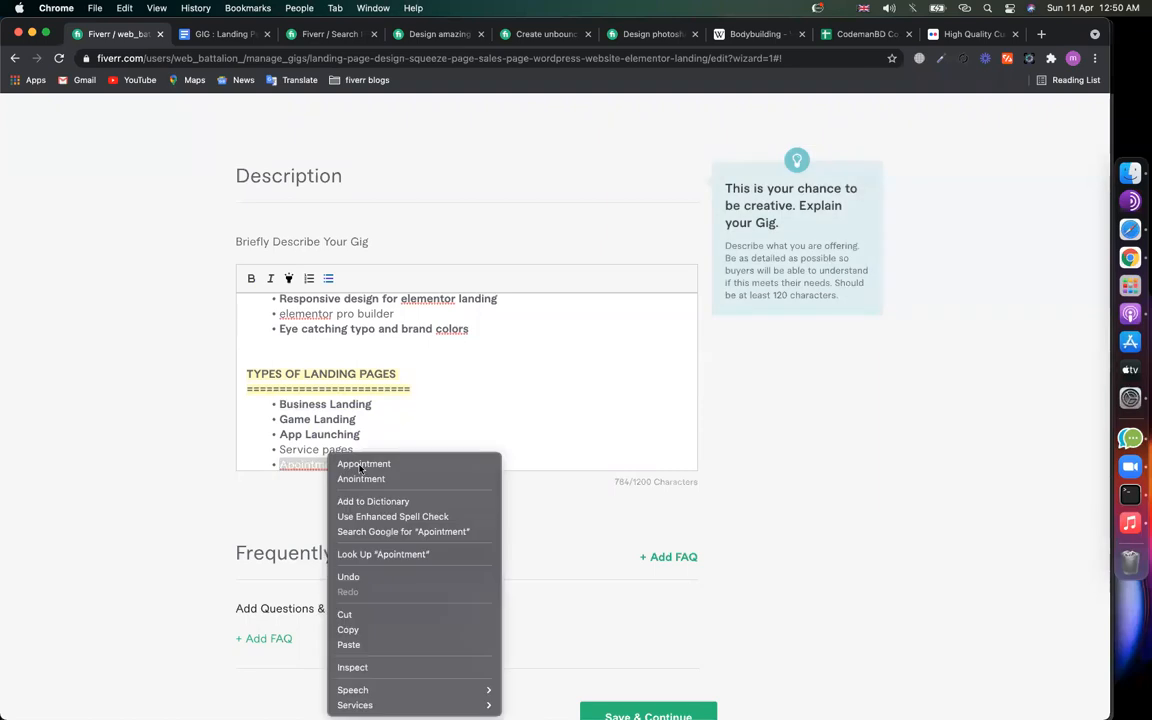
click(391, 466)
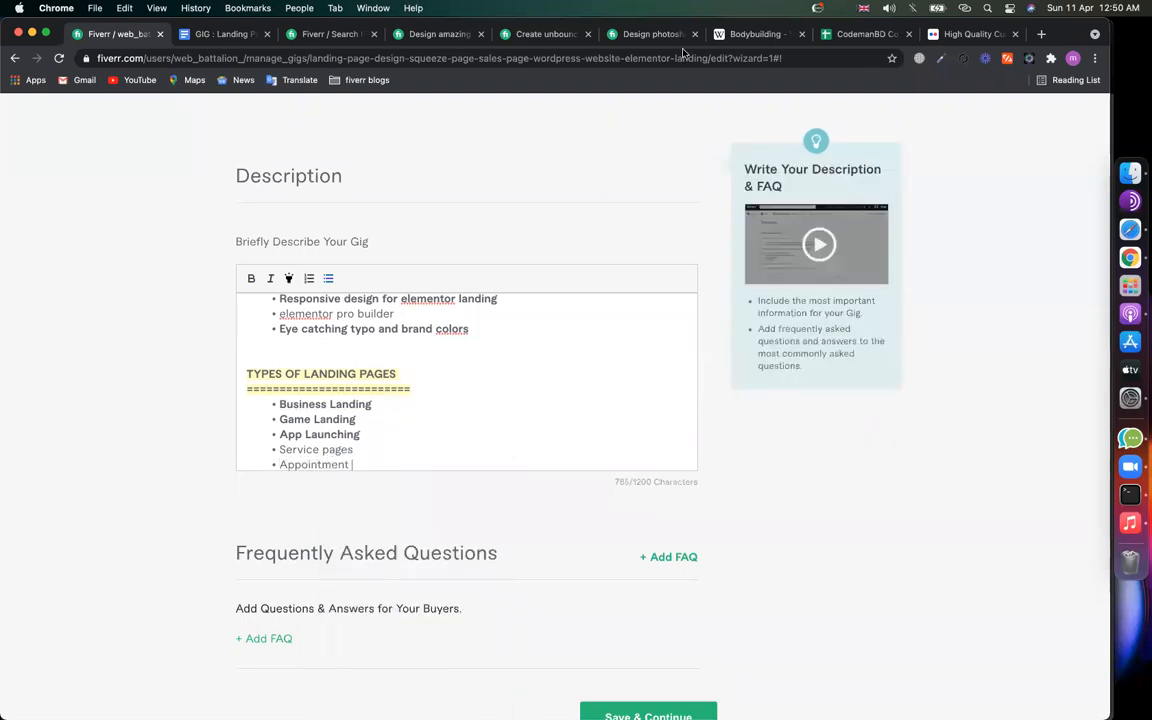
click(368, 465)
text(page)
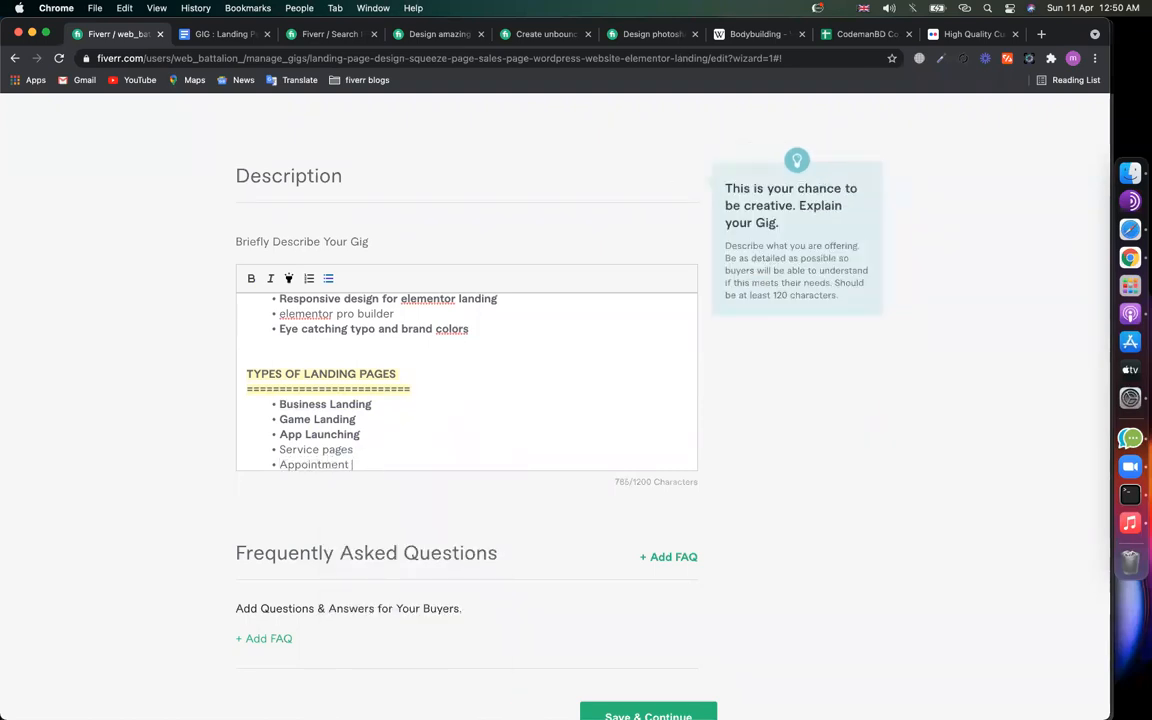
text(s)
key(Return)
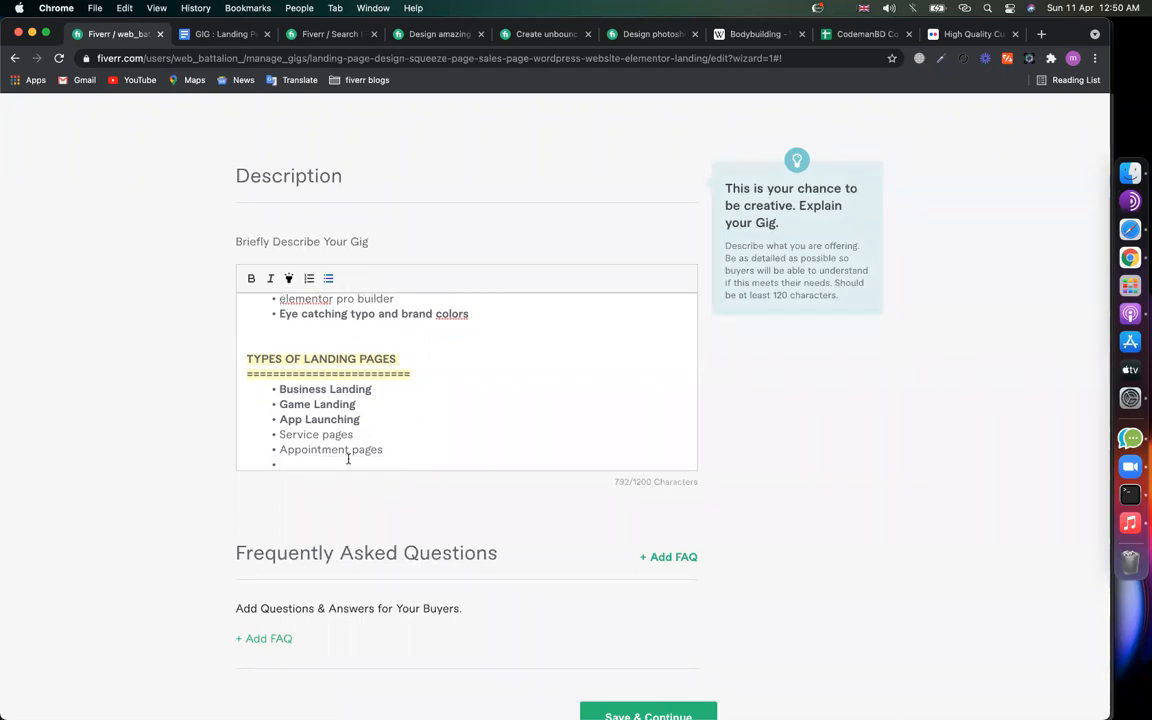
Step: Add 'product squeeze page' and 'Course landing' bullets, followed by an empty bullet
text(product landing)
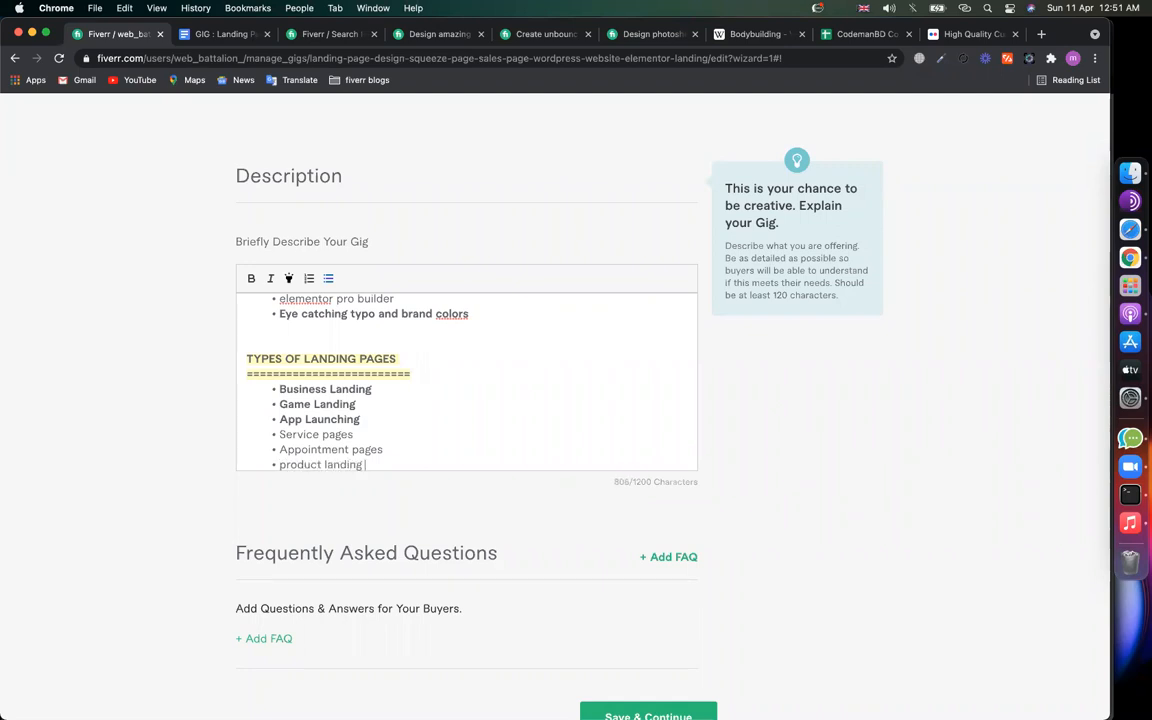
key(BackSpace)
key(BackSpace)
key(BackSpace)
key(BackSpace)
key(BackSpace)
key(BackSpace)
key(BackSpace)
text(squeeze pahgege)
key(Return)
text(Xou)
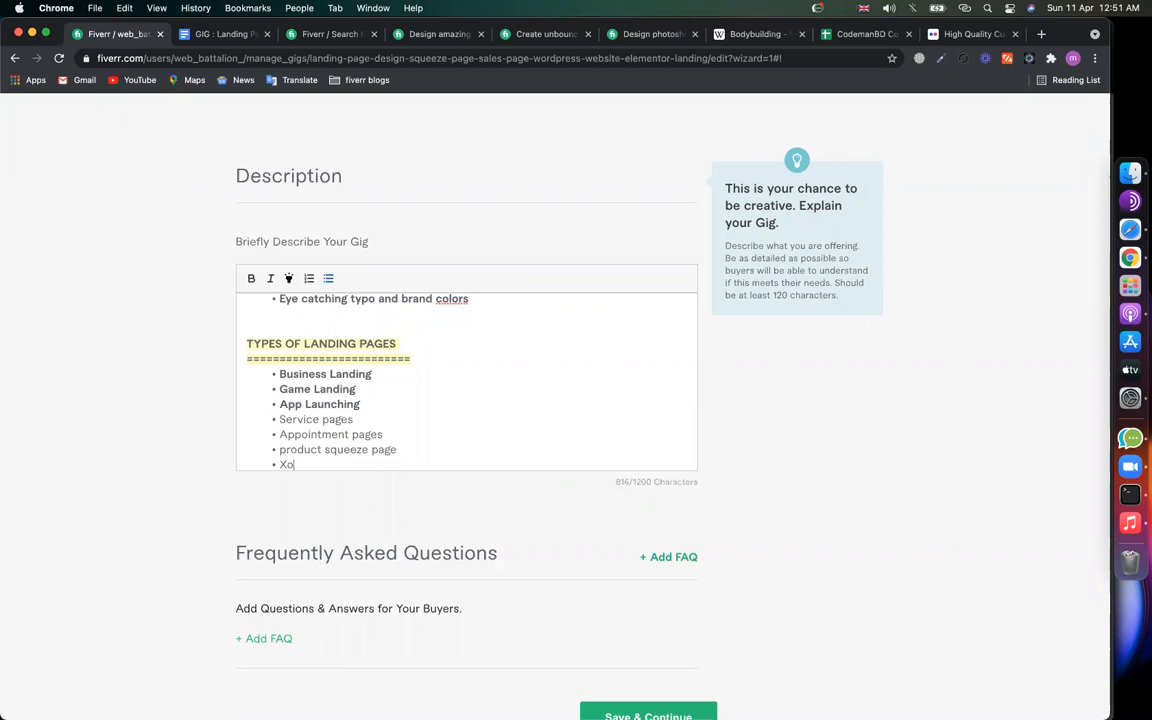
text(Course landing)
key(Return)
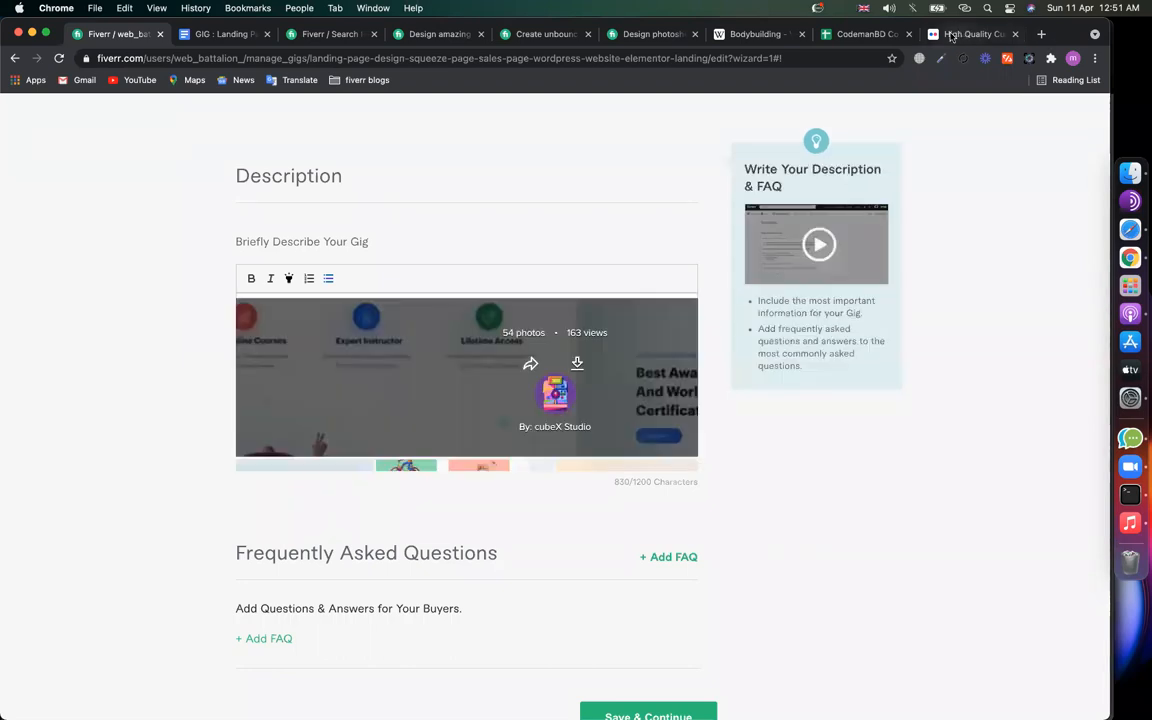
Step: Search Google for 'types of landing pages' and paste 'Lead capture landing pages' into the Fiverr list
click(951, 37)
click(372, 58)
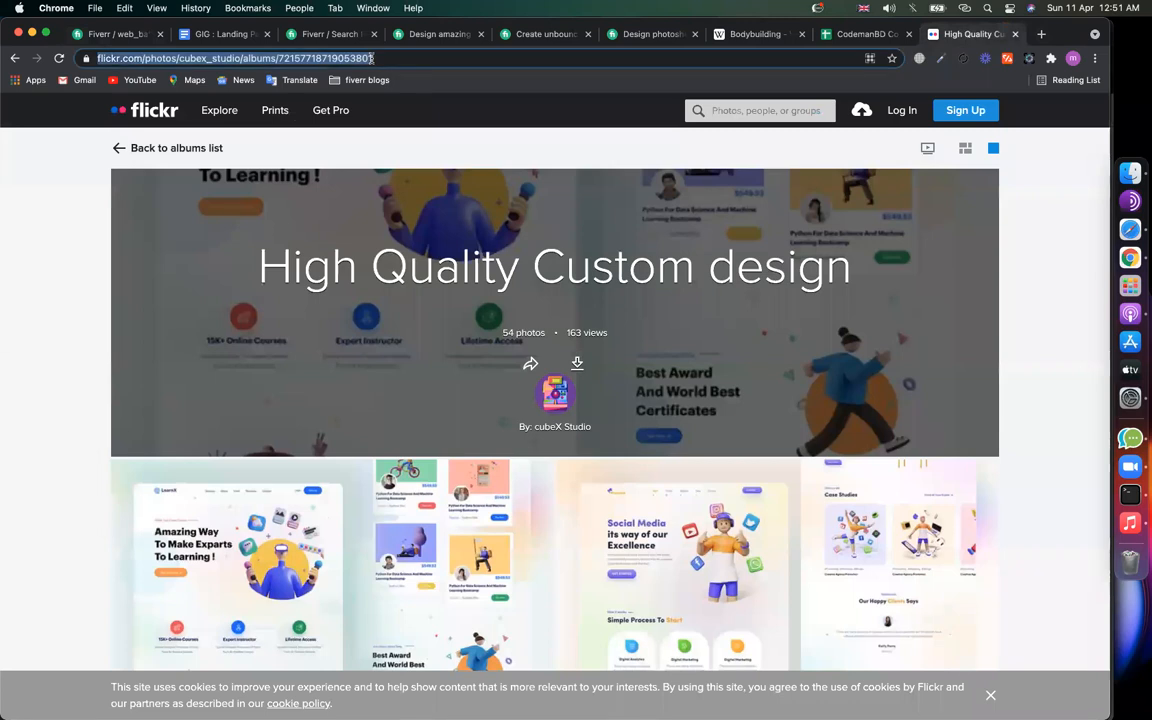
text(types p)
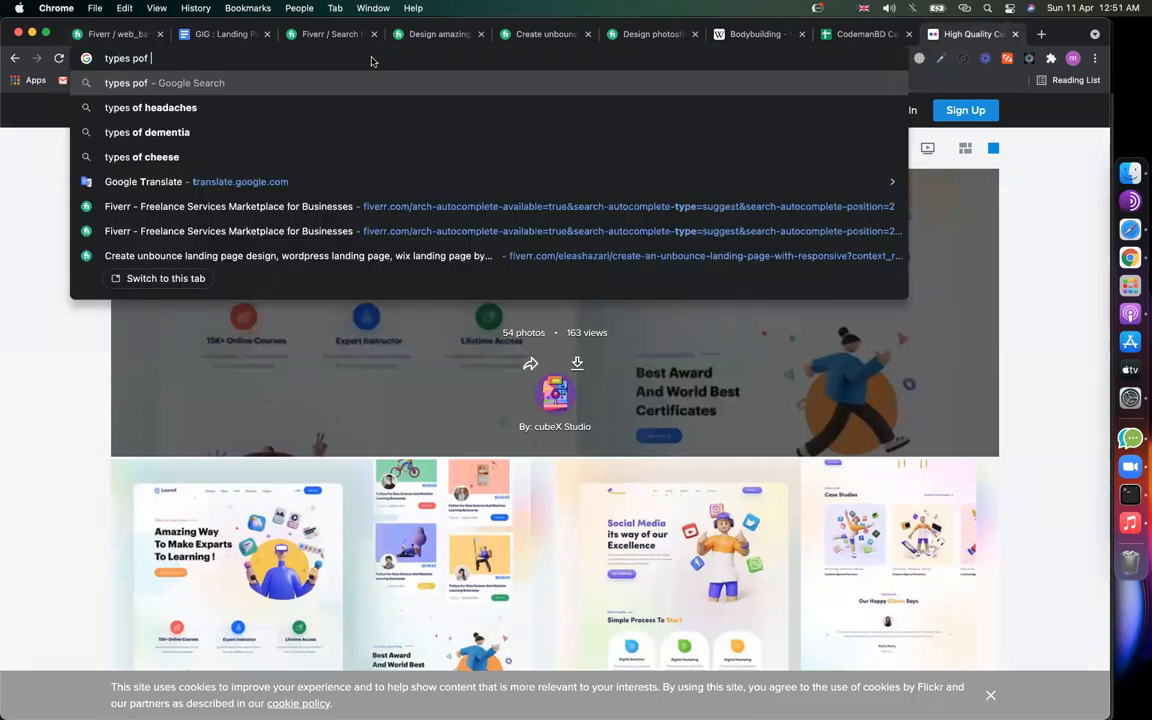
key(BackSpace)
text(of landin)
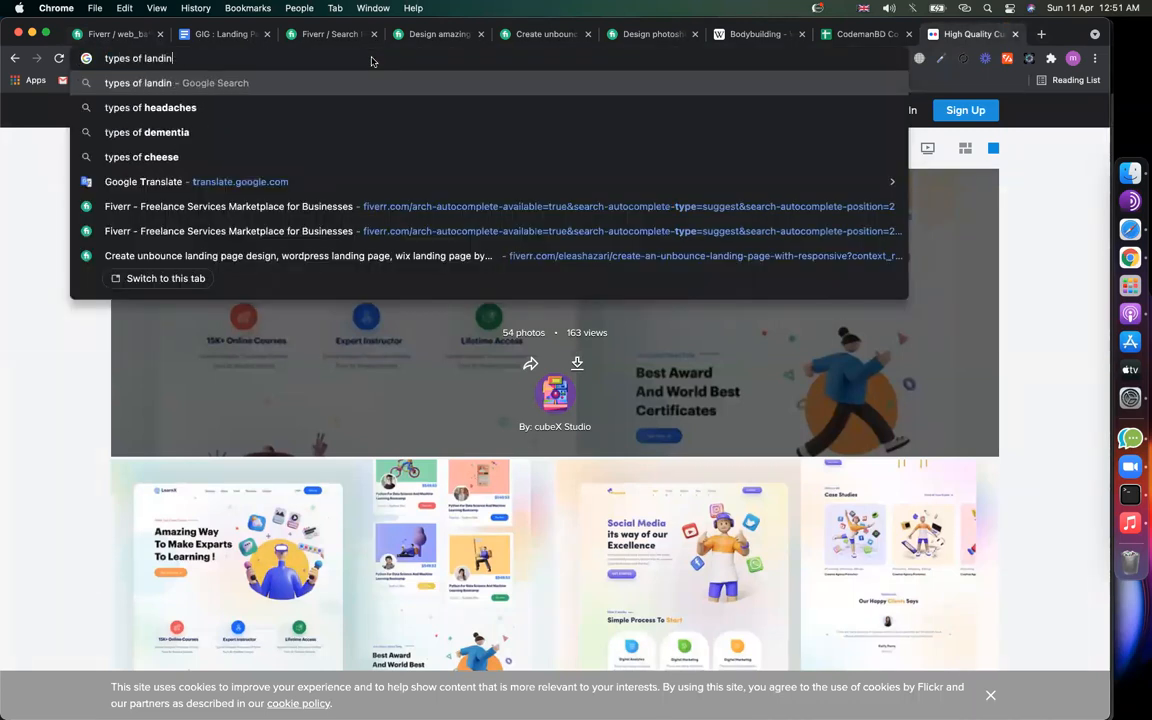
text(g pages)
key(Return)
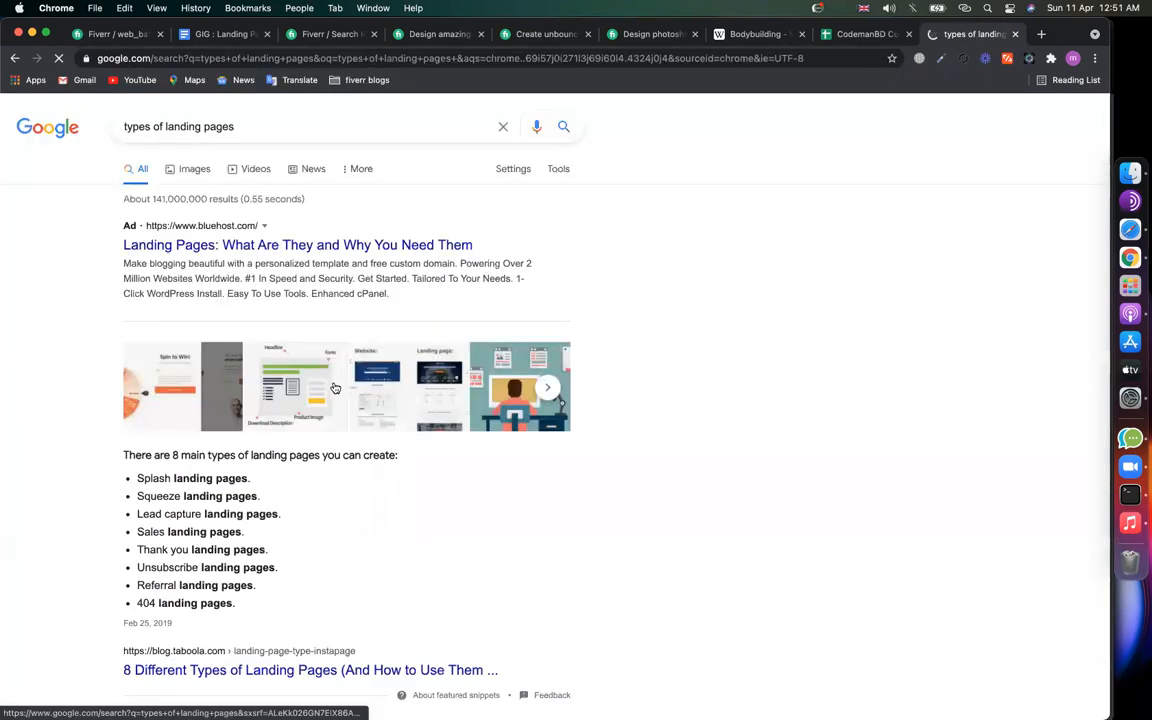
scroll(480, 400, down, 3)
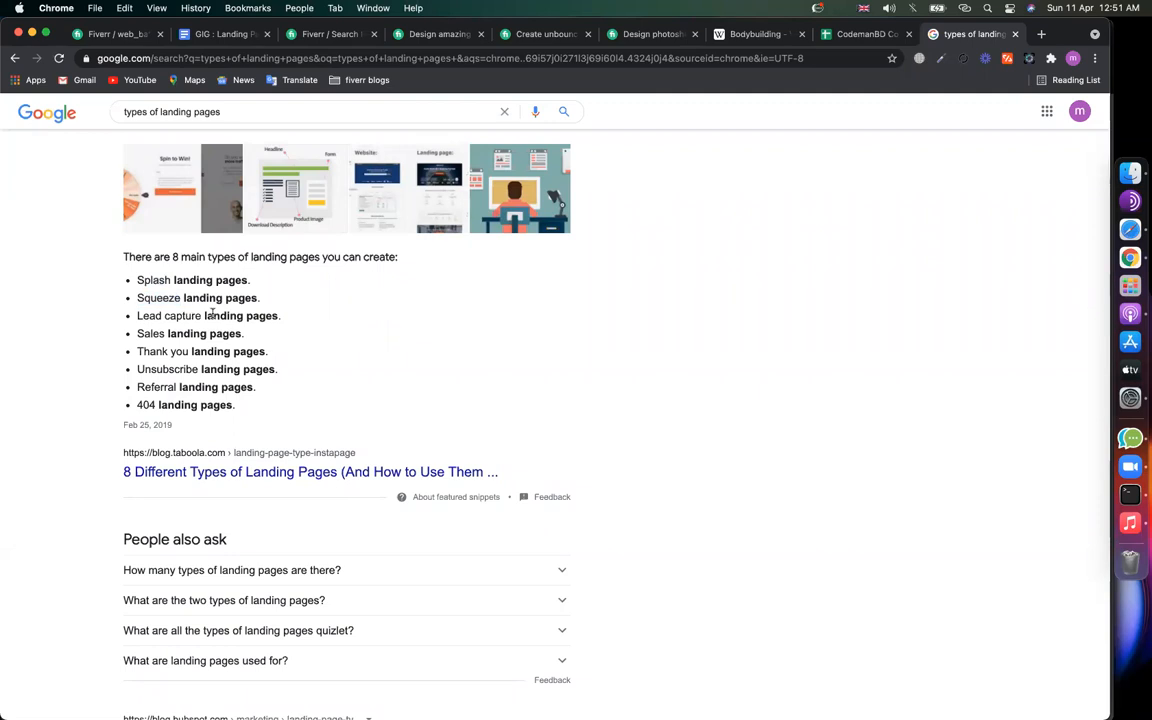
drag(284, 316, 137, 316)
key(super+c)
key(super+1)
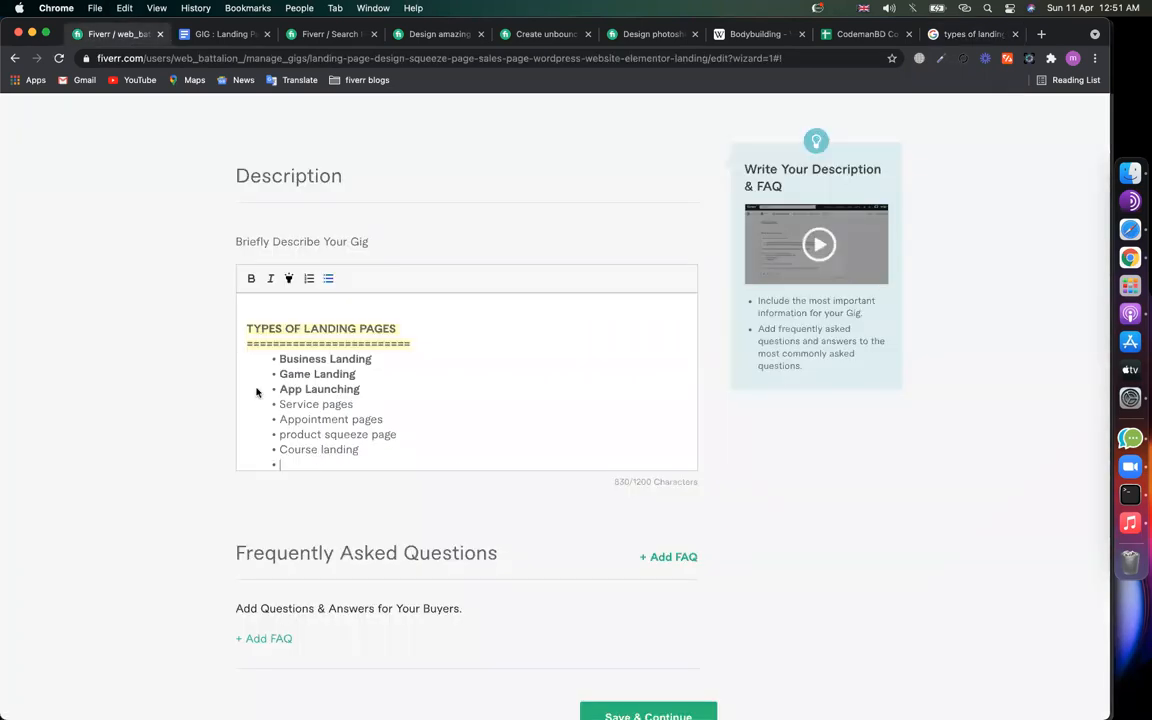
key(super+v)
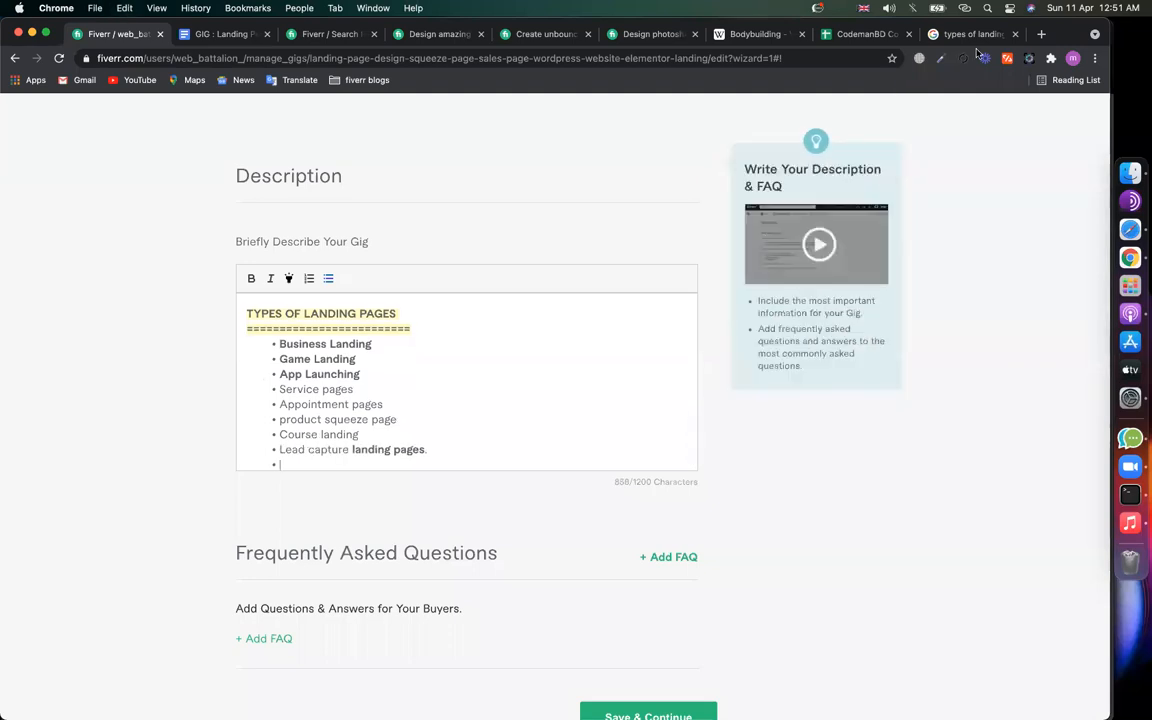
Step: Copy 'Sales landing pages' into the next bullet and extend it to 'Sales landing pages/ funnels'
click(965, 34)
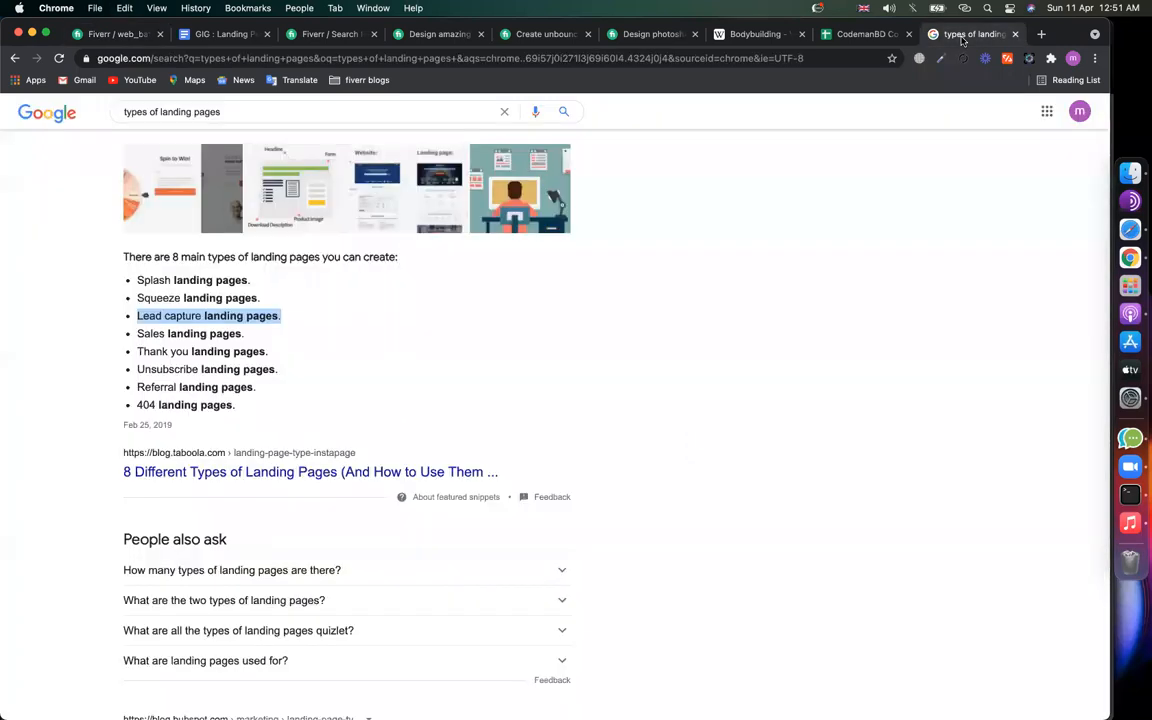
double_click(188, 334)
double_click(150, 334)
click(220, 337)
triple_click(221, 338)
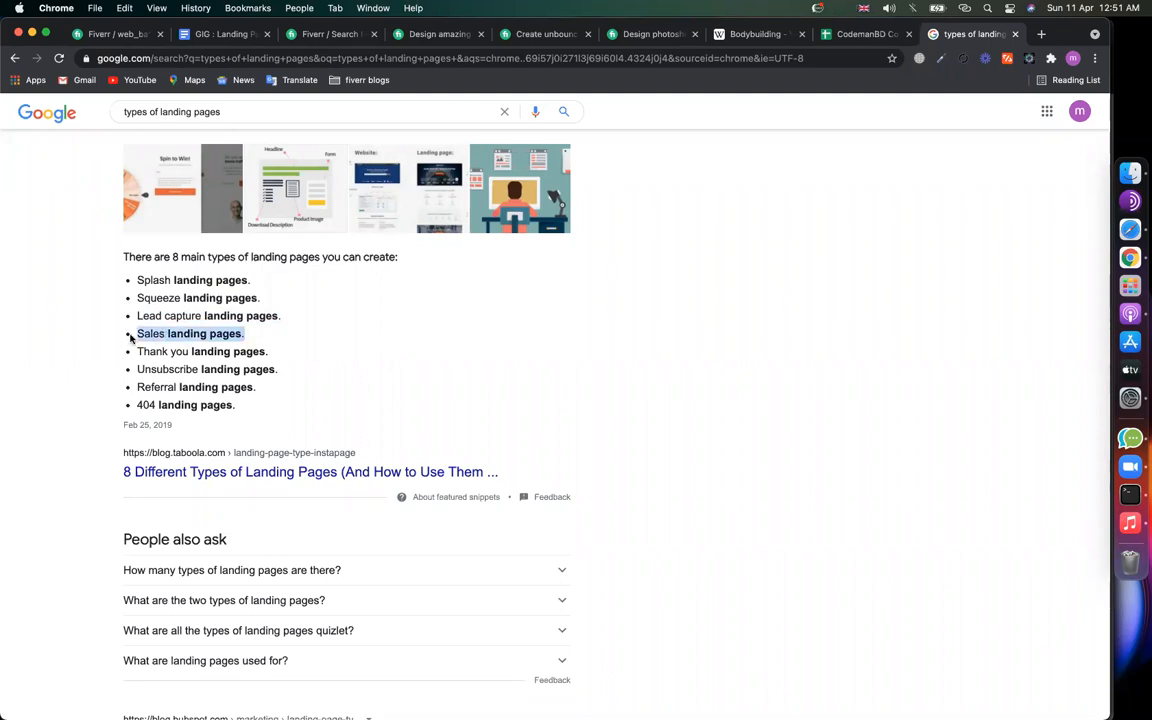
click(115, 34)
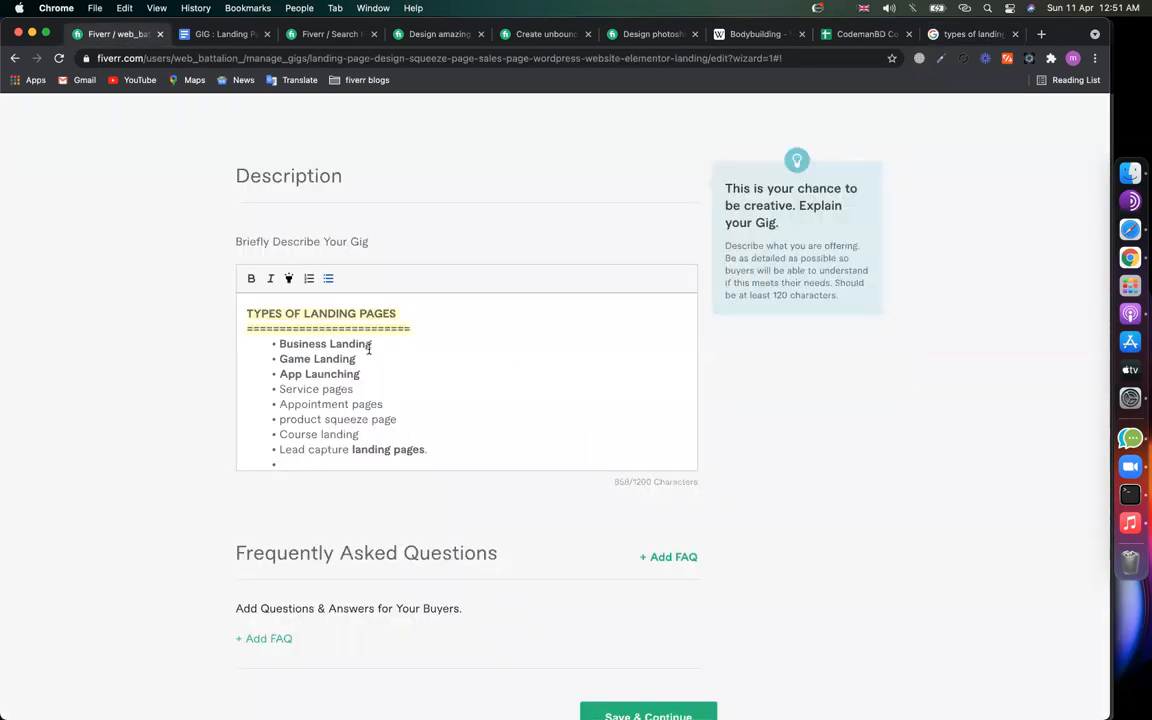
key(cmd+v)
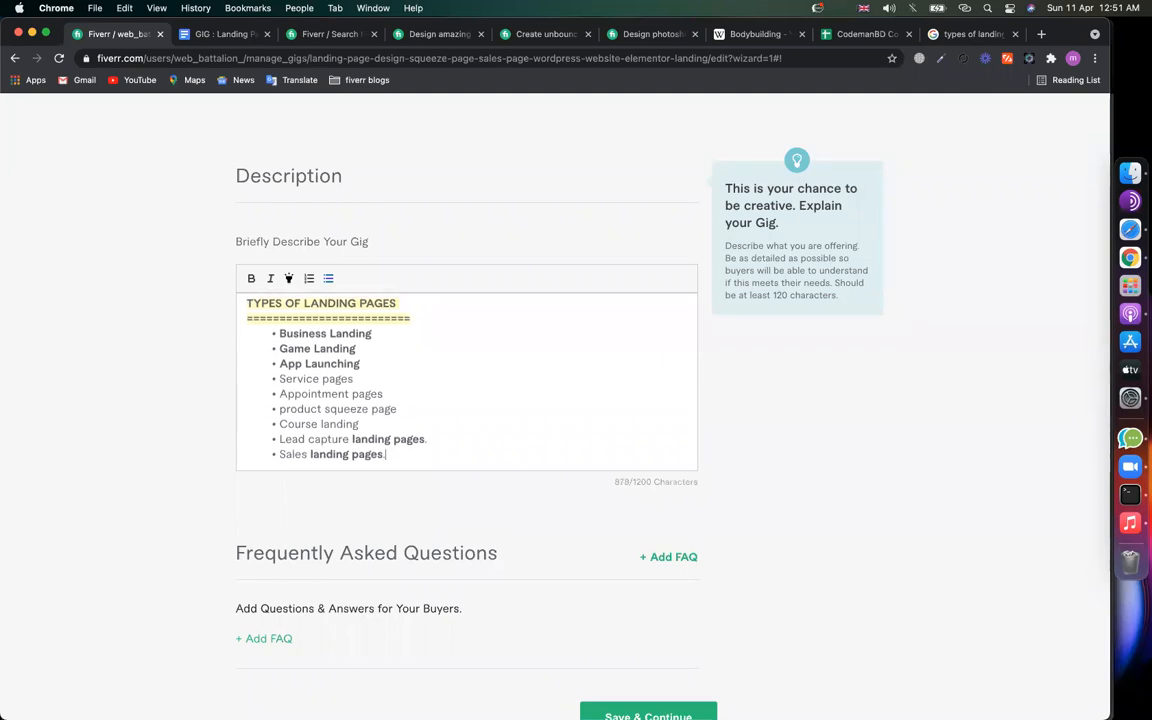
text(/ funn)
key(BackSpace)
key(BackSpace)
click(968, 34)
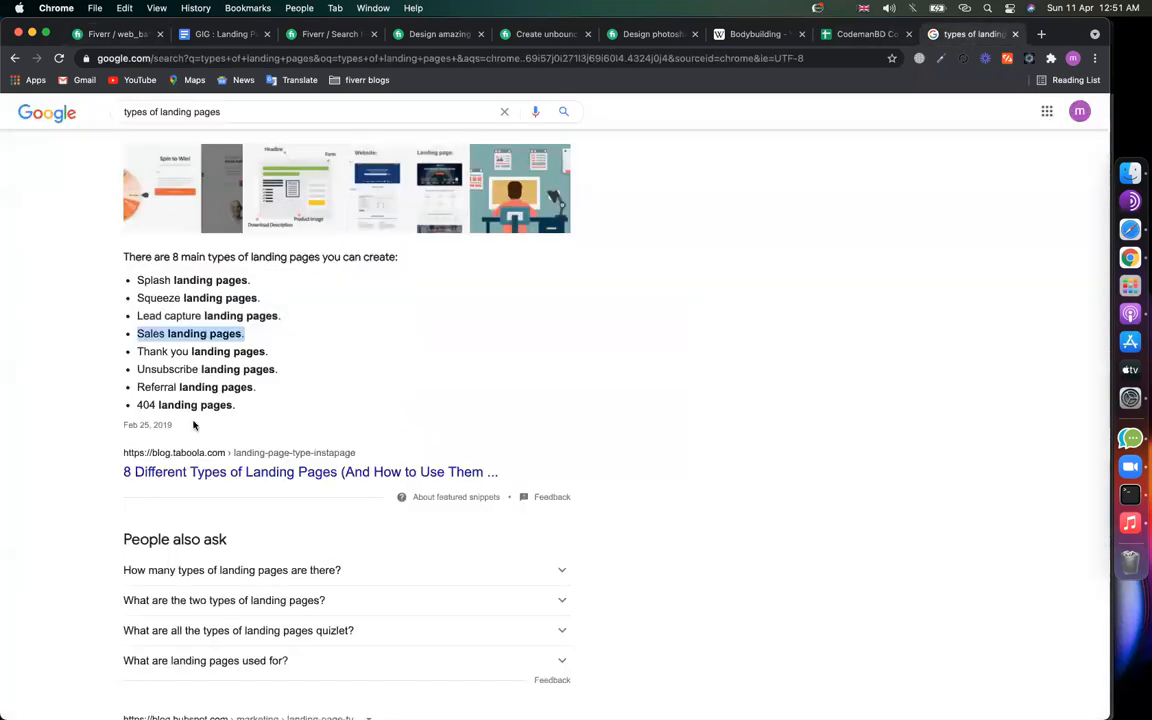
Step: Open HubSpot's 'The 13 Types of Landing Pages' article and scan its list, selecting the Lead Capture Page entry
click(159, 368)
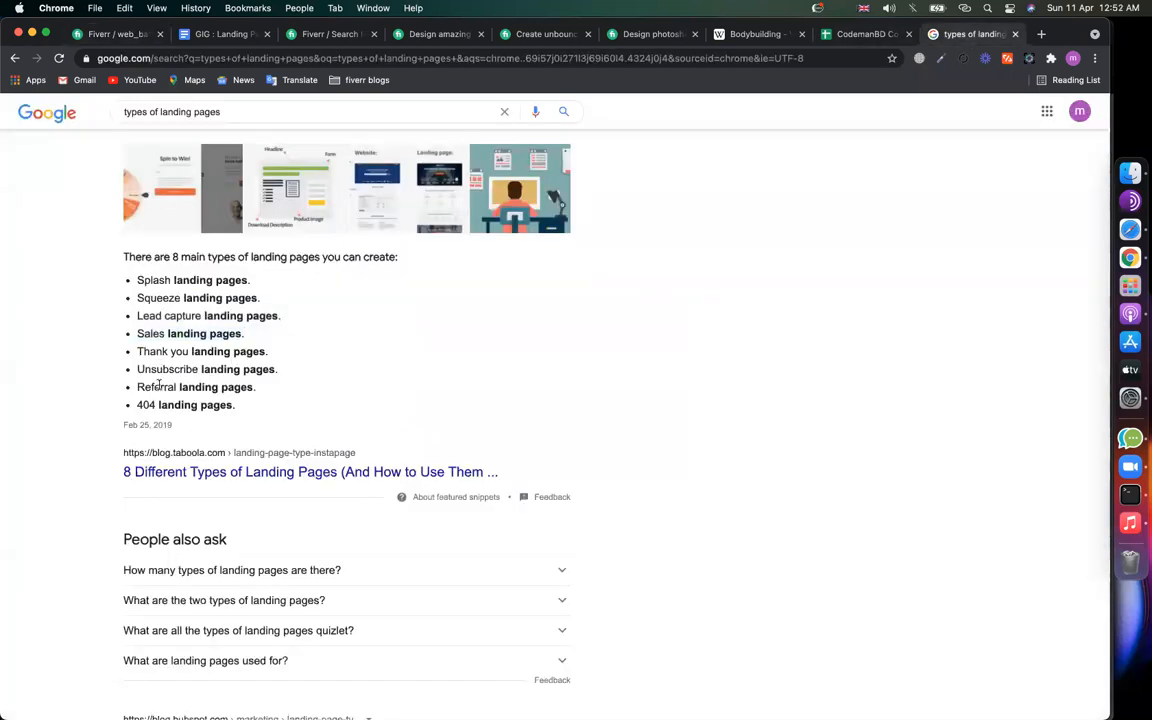
scroll(186, 407, down, 5)
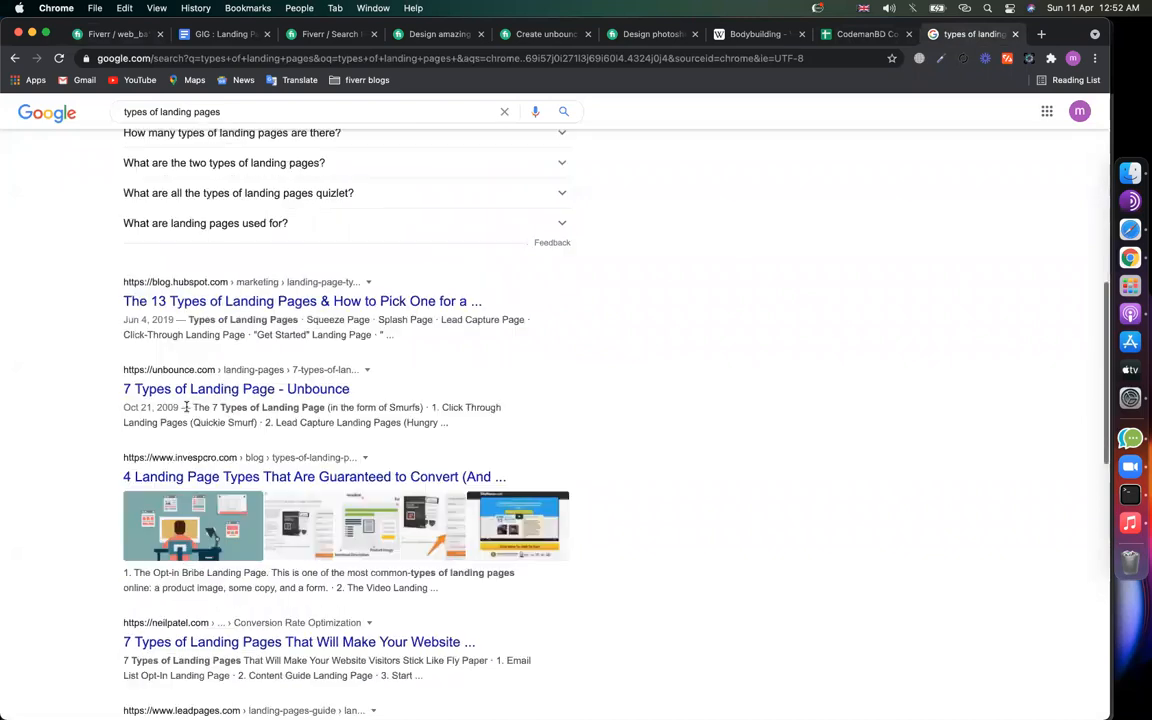
click(254, 303)
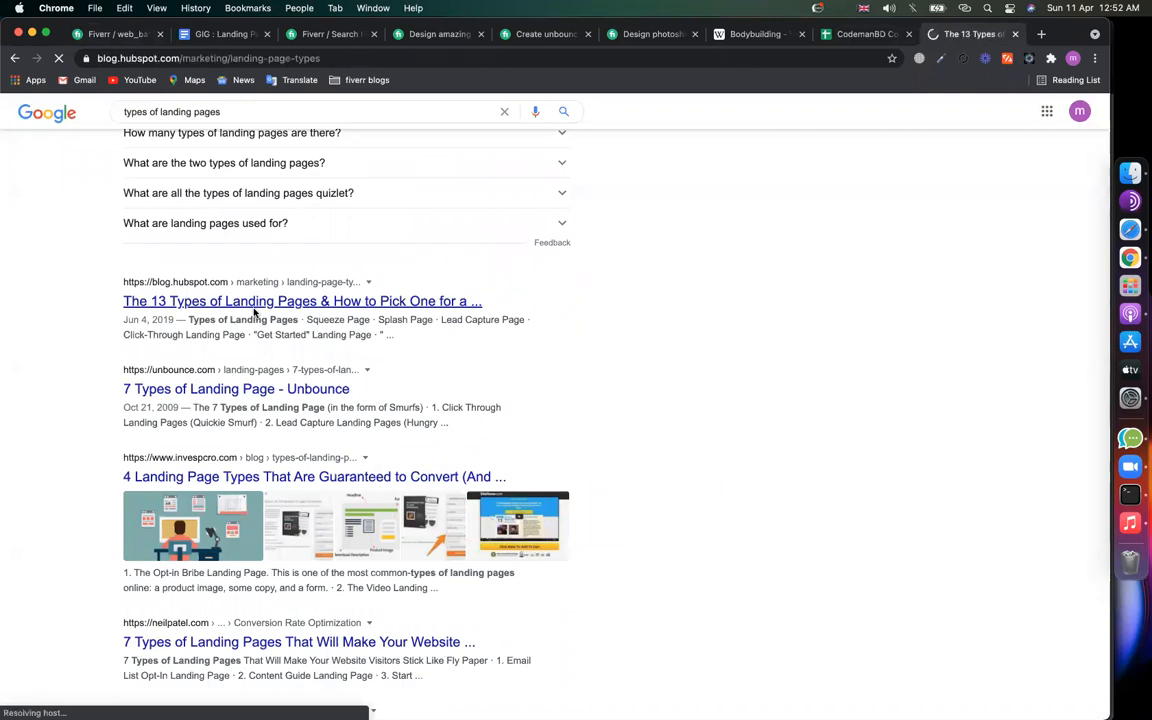
scroll(427, 437, down, 10)
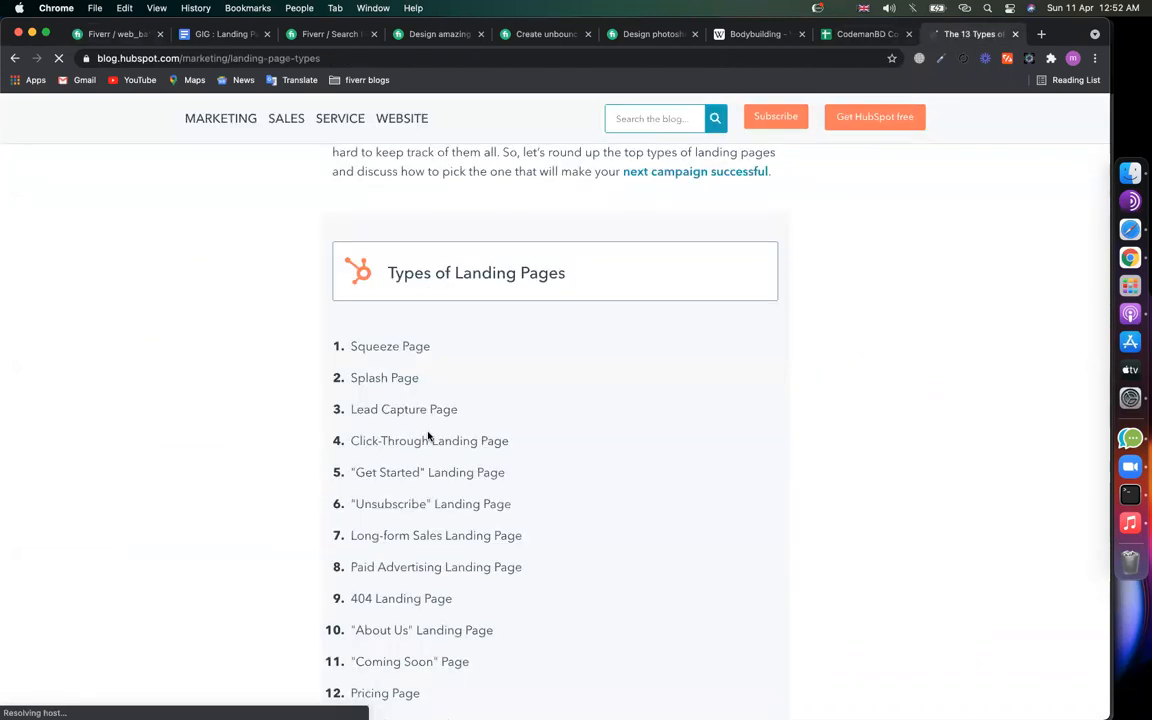
scroll(382, 319, down, 2)
double_click(378, 305)
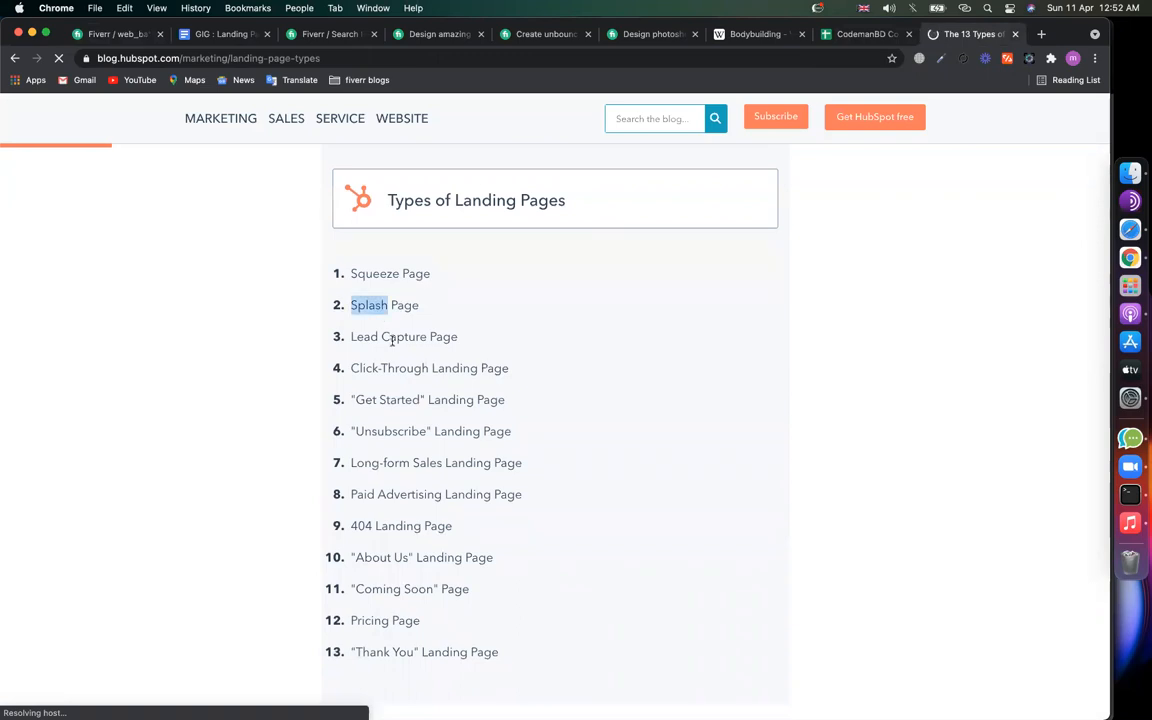
triple_click(393, 337)
click(438, 383)
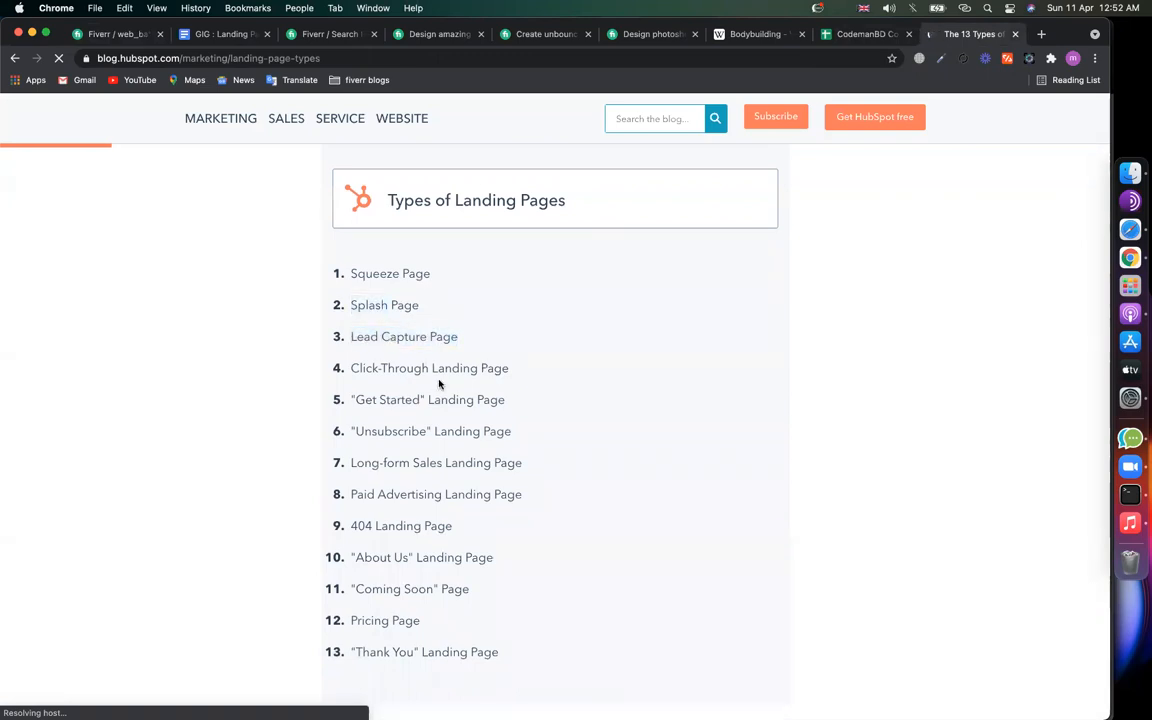
Step: Copy 'Paid Advertising' from the HubSpot article into a new bullet and add a 'Coming soon' bullet
drag(399, 368, 509, 368)
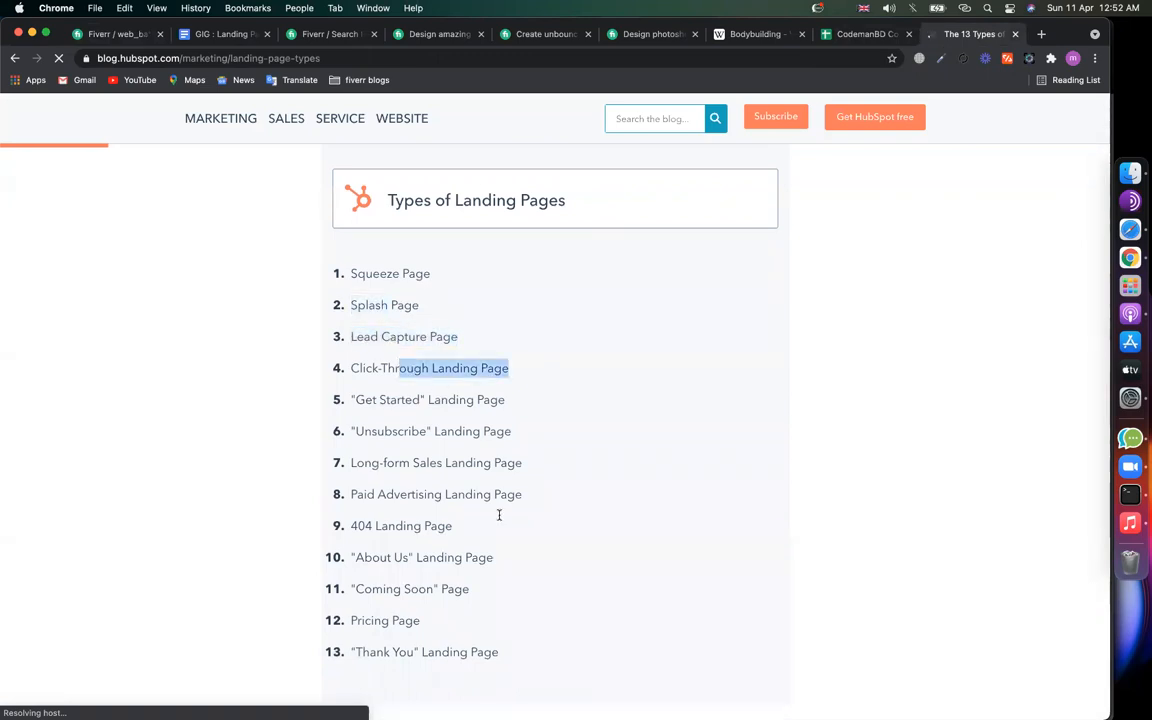
click(386, 494)
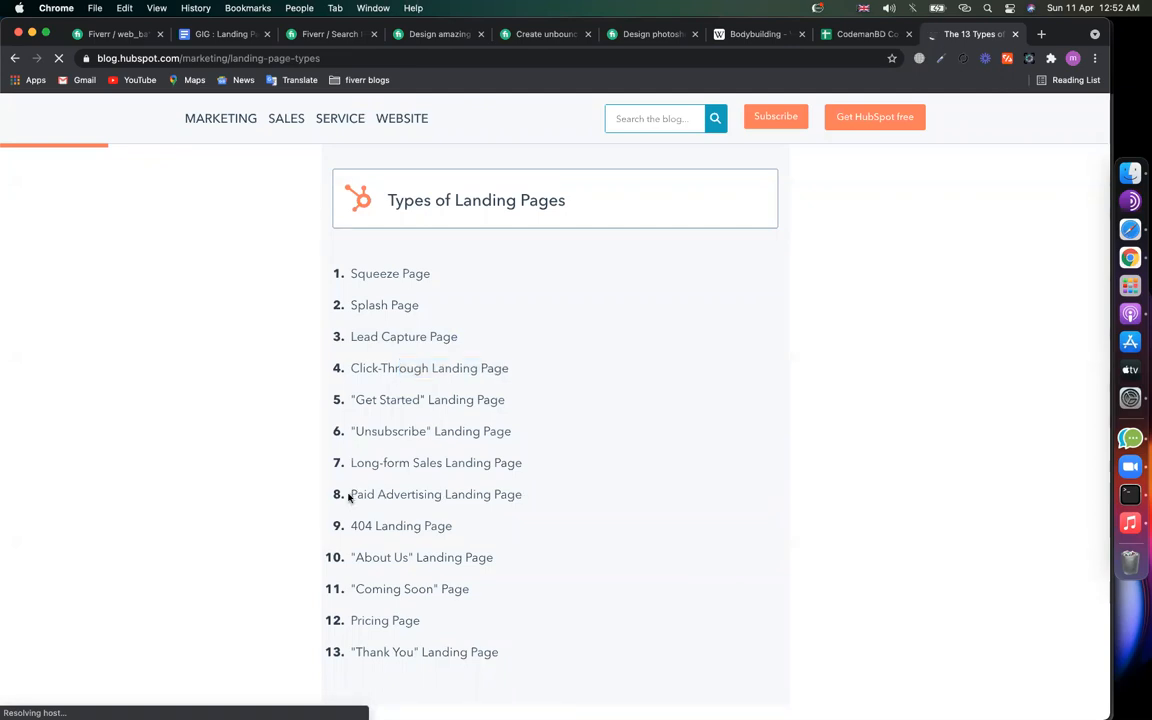
drag(360, 494, 443, 491)
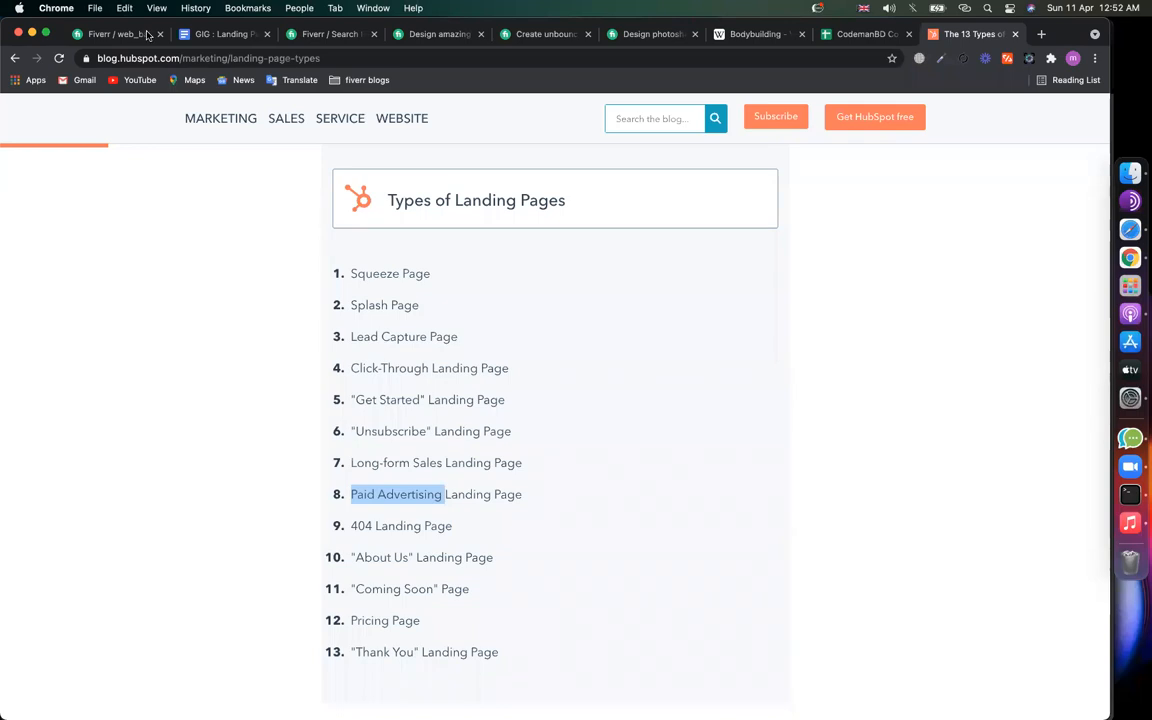
click(120, 34)
click(517, 452)
key(Return)
key(cmd+v)
key(Return)
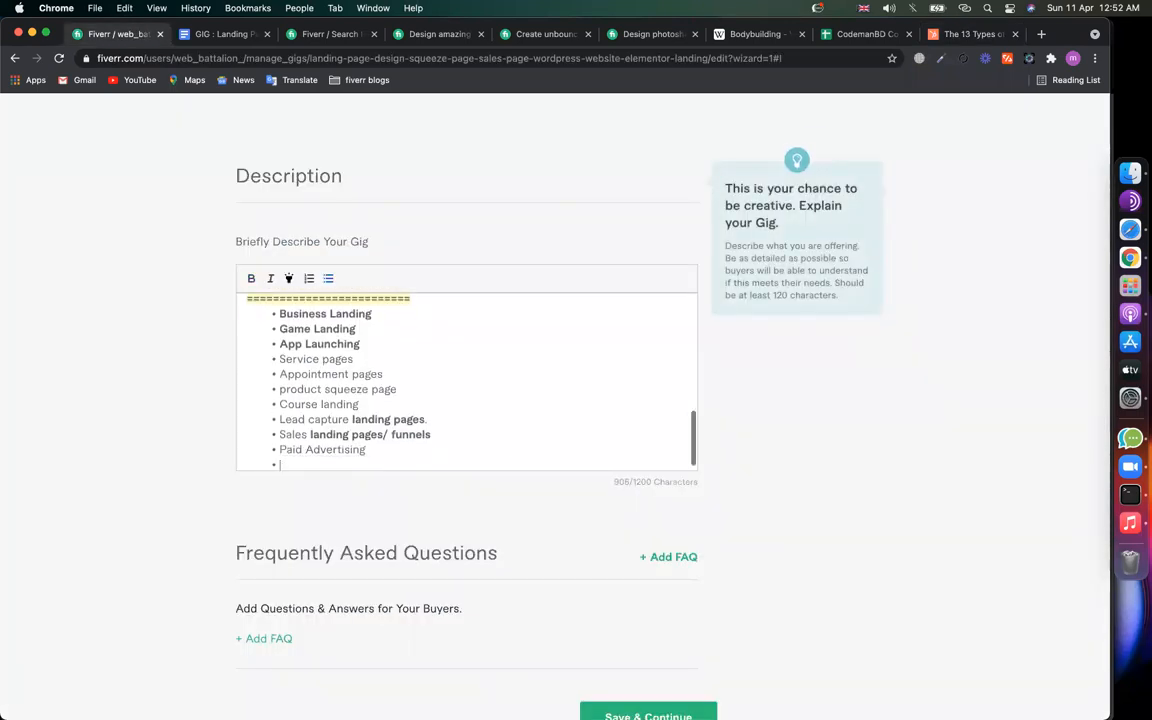
text(Coming so)
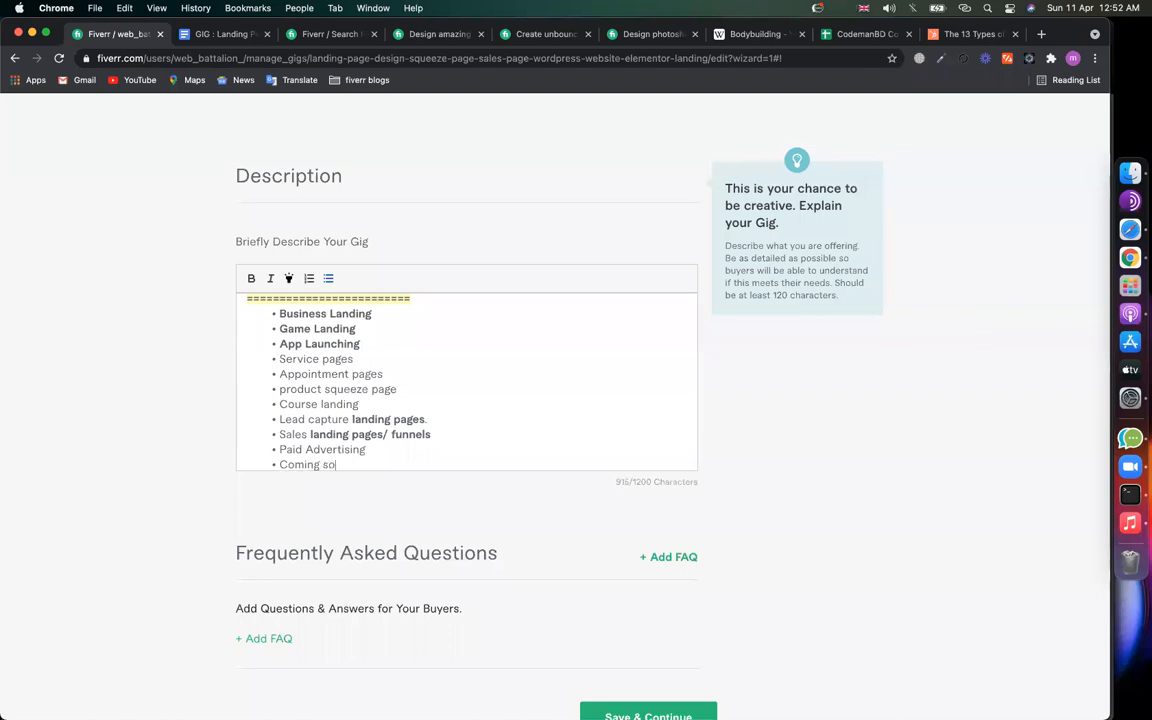
text(on)
Step: Check the article's About Us entry, then add a 'Company intro landing' bullet and a new line
click(968, 34)
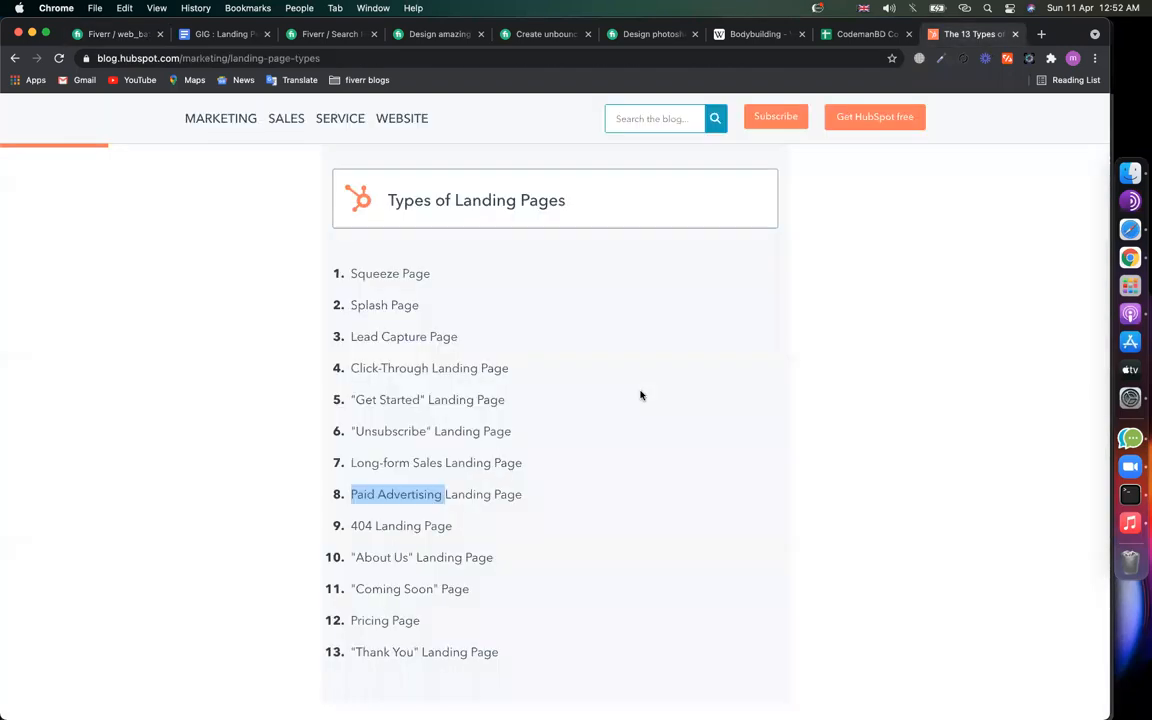
scroll(635, 398, down, 3)
click(473, 489)
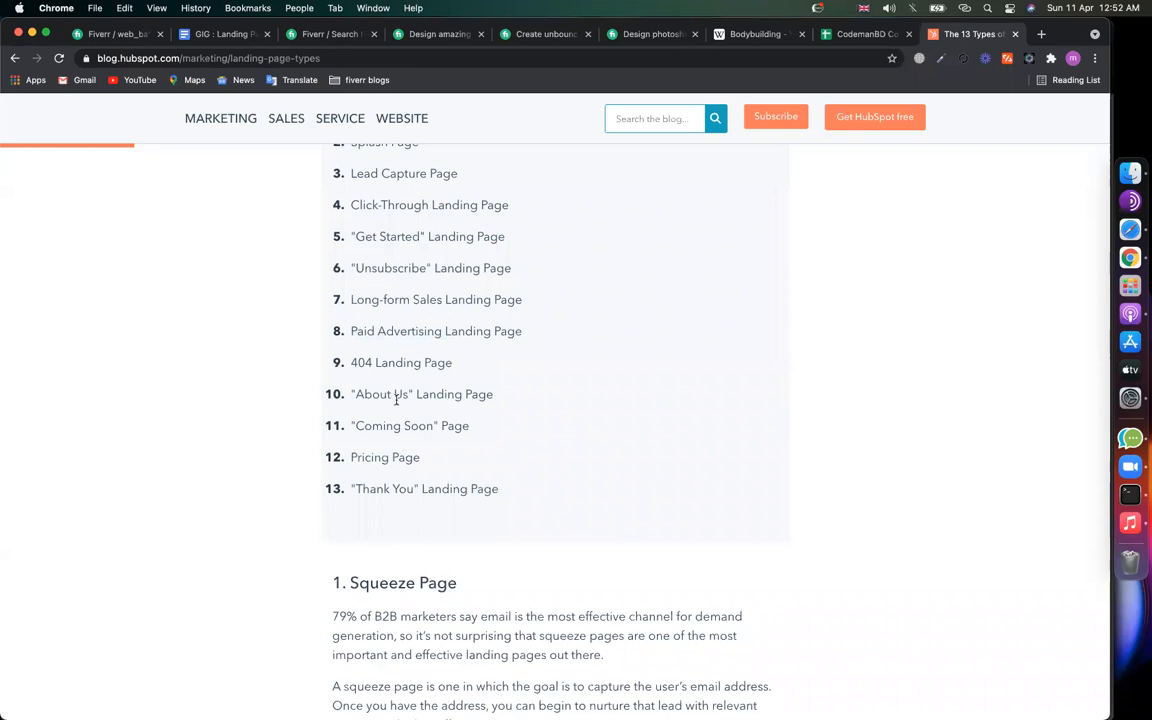
triple_click(379, 394)
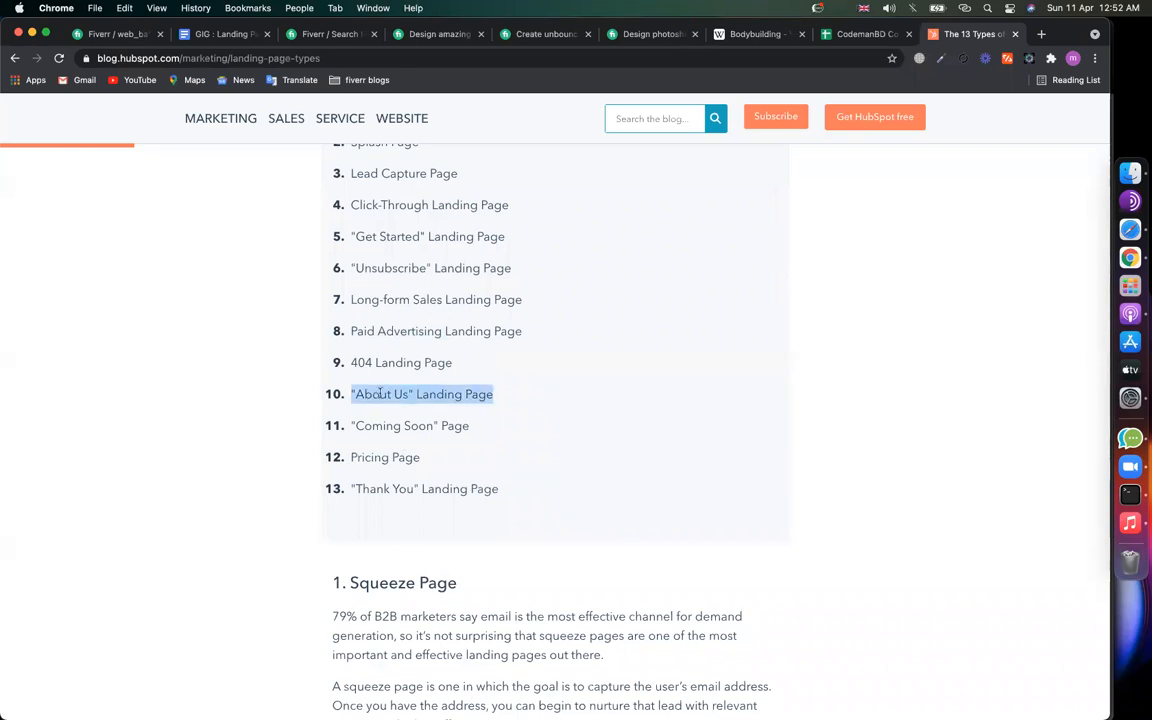
click(322, 287)
scroll(322, 280, up, 1)
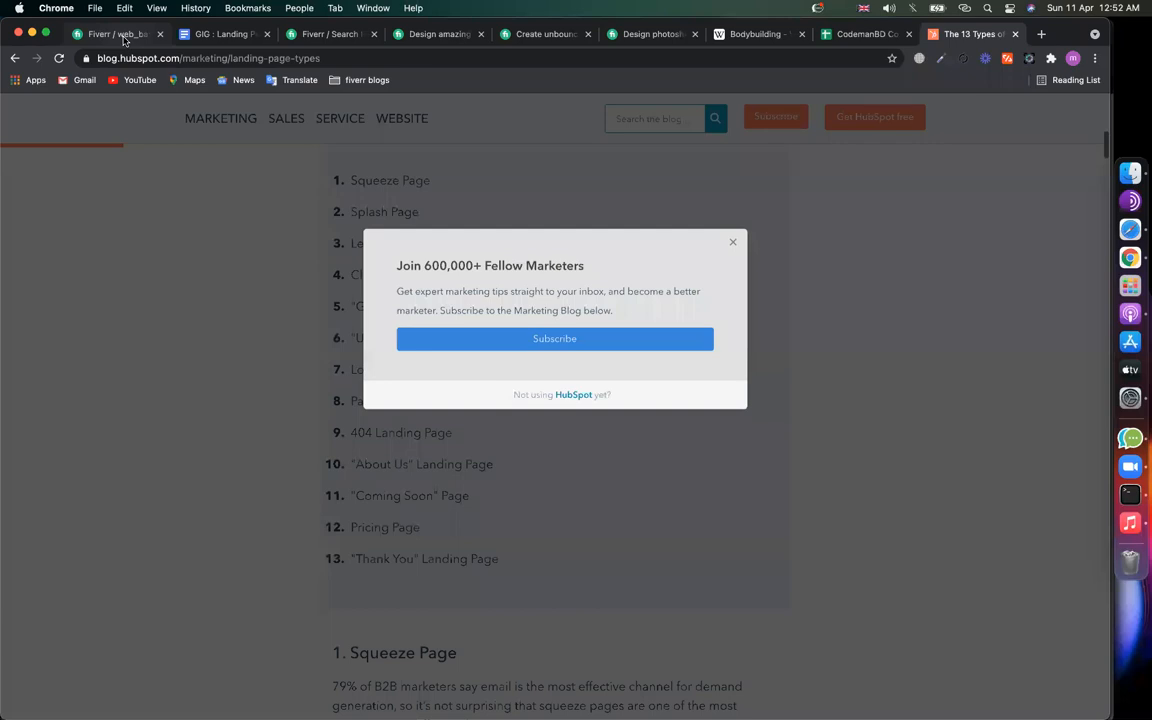
click(124, 38)
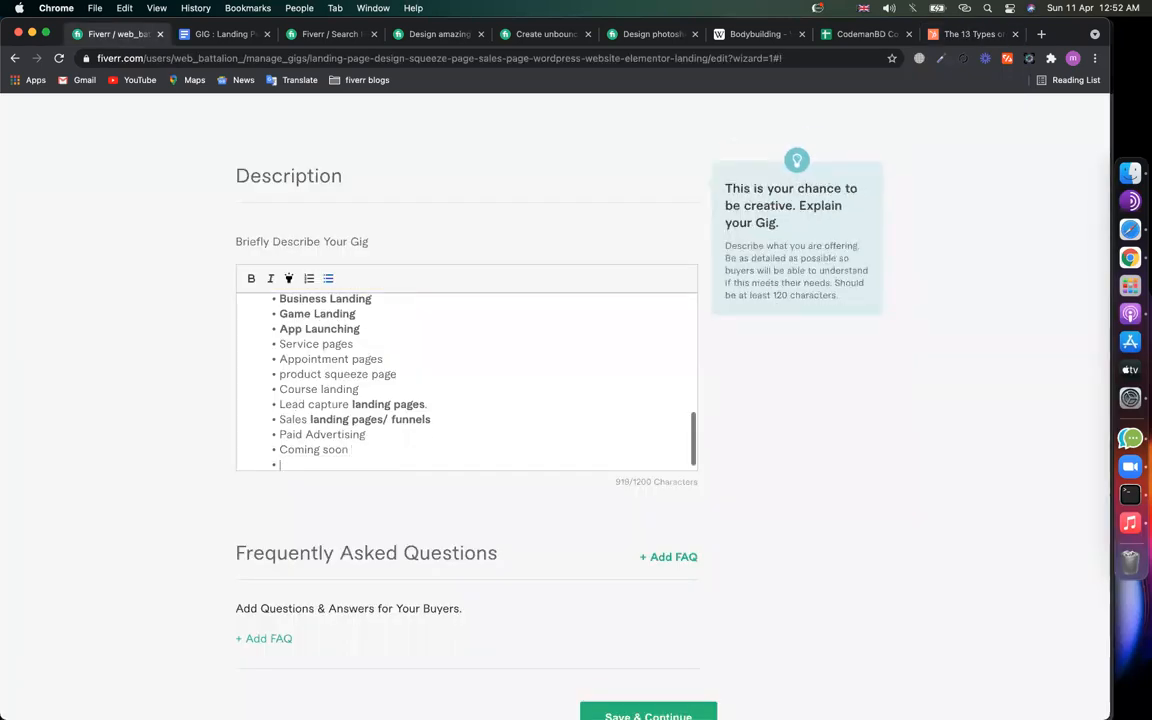
text(A)
key(BackSpace)
text(FAQ)
key(BackSpace)
key(BackSpace)
key(BackSpace)
text(Company intro landing)
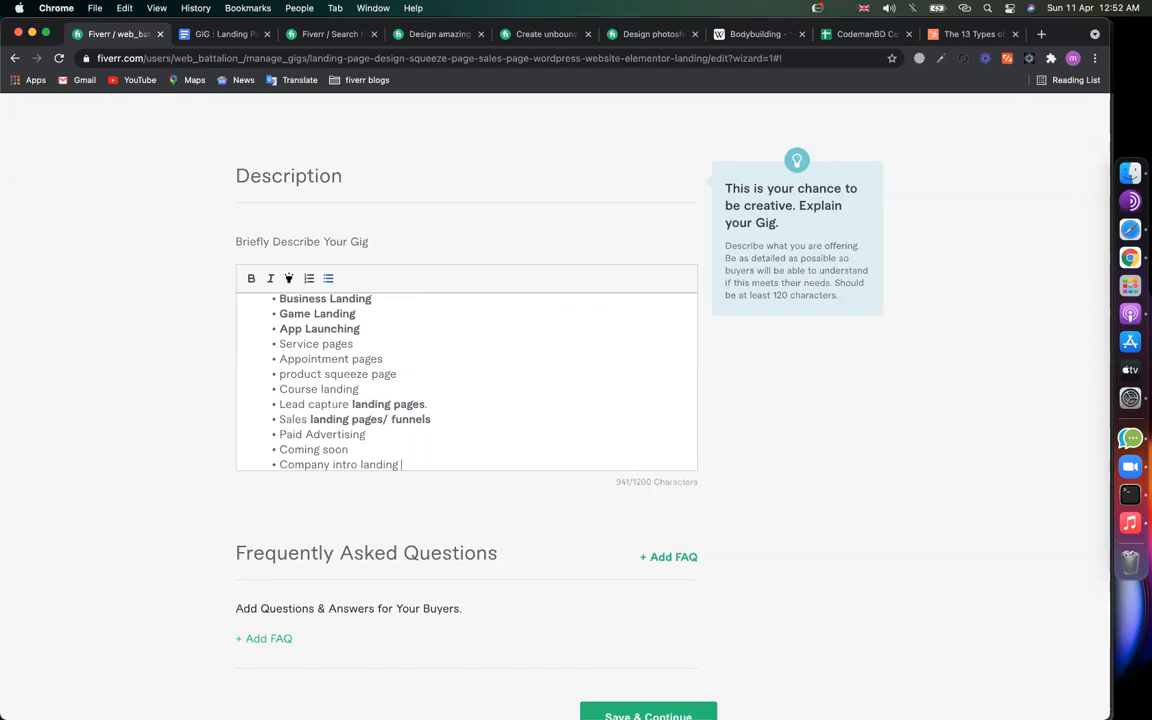
key(Return)
key(Return)
key(Return)
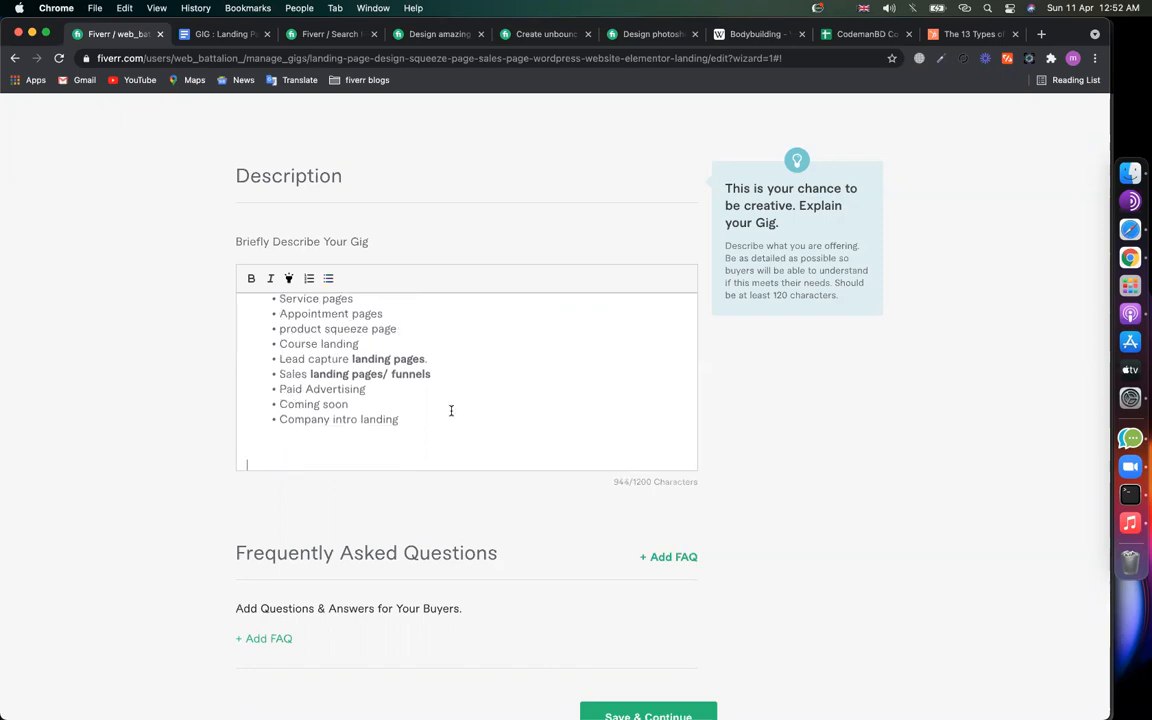
Step: Bold the lower landing page bullets in the list
scroll(451, 410, up, 3)
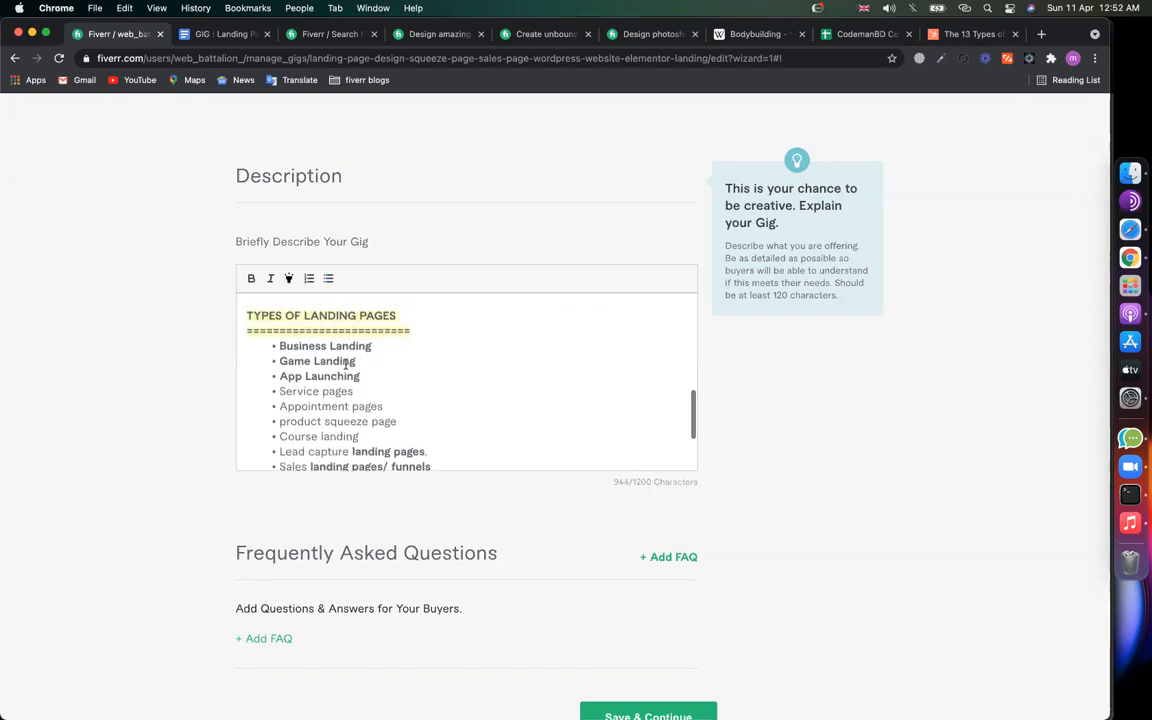
scroll(346, 364, up, 5)
scroll(346, 364, down, 5)
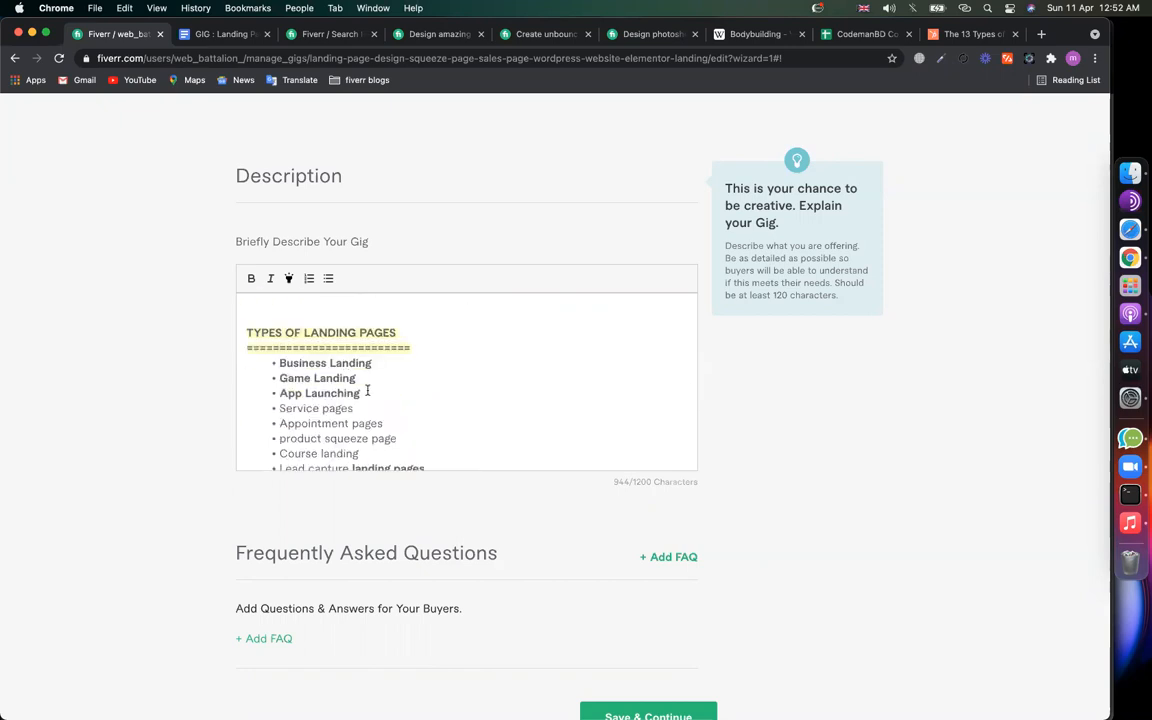
scroll(367, 390, down, 3)
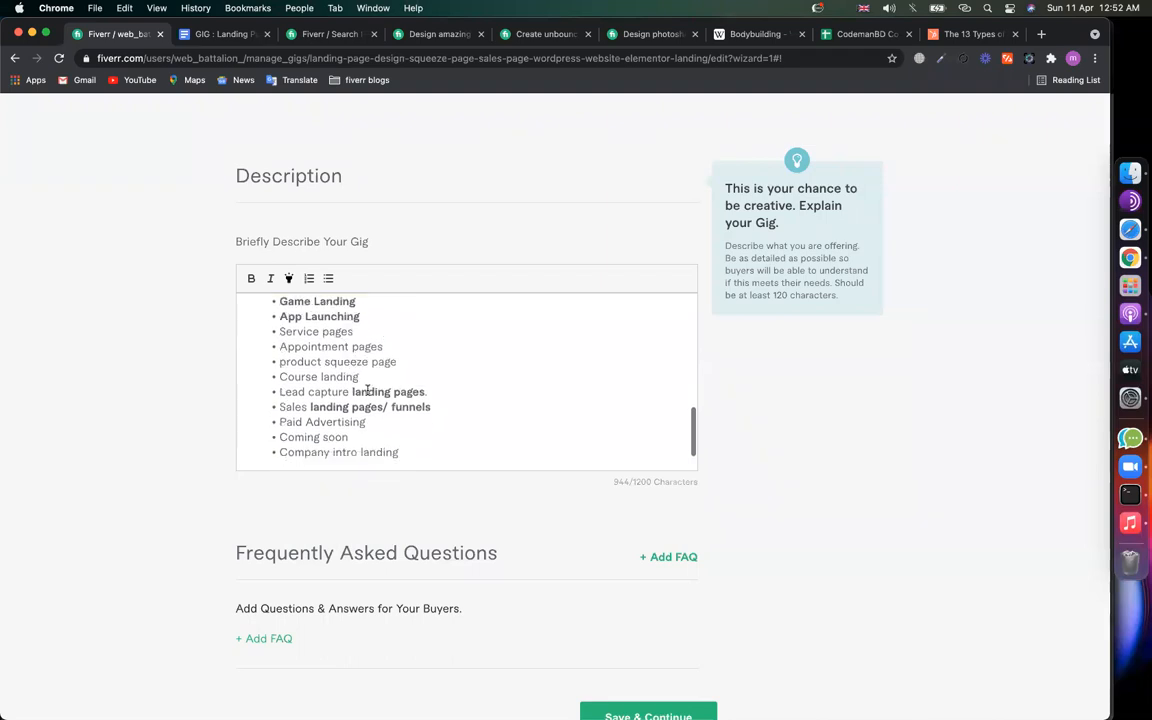
drag(270, 348, 411, 410)
click(252, 280)
click(301, 320)
Step: Highlight the Service pages and product squeeze page bullets in yellow
scroll(300, 320, up, 2)
drag(274, 350, 400, 352)
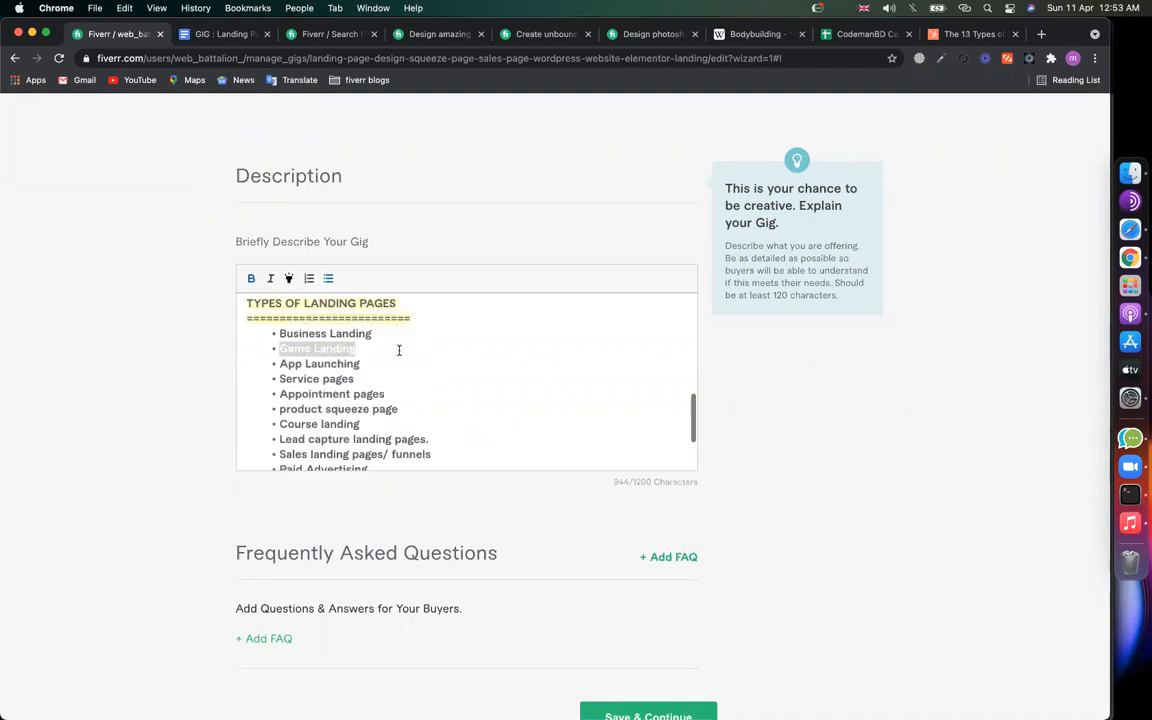
drag(279, 380, 278, 409)
click(289, 280)
click(289, 280)
scroll(400, 400, down, 2)
click(430, 407)
Step: Highlight the Lead capture landing pages and Company intro landing bullets in yellow
drag(430, 407, 279, 408)
click(289, 278)
drag(433, 423, 279, 423)
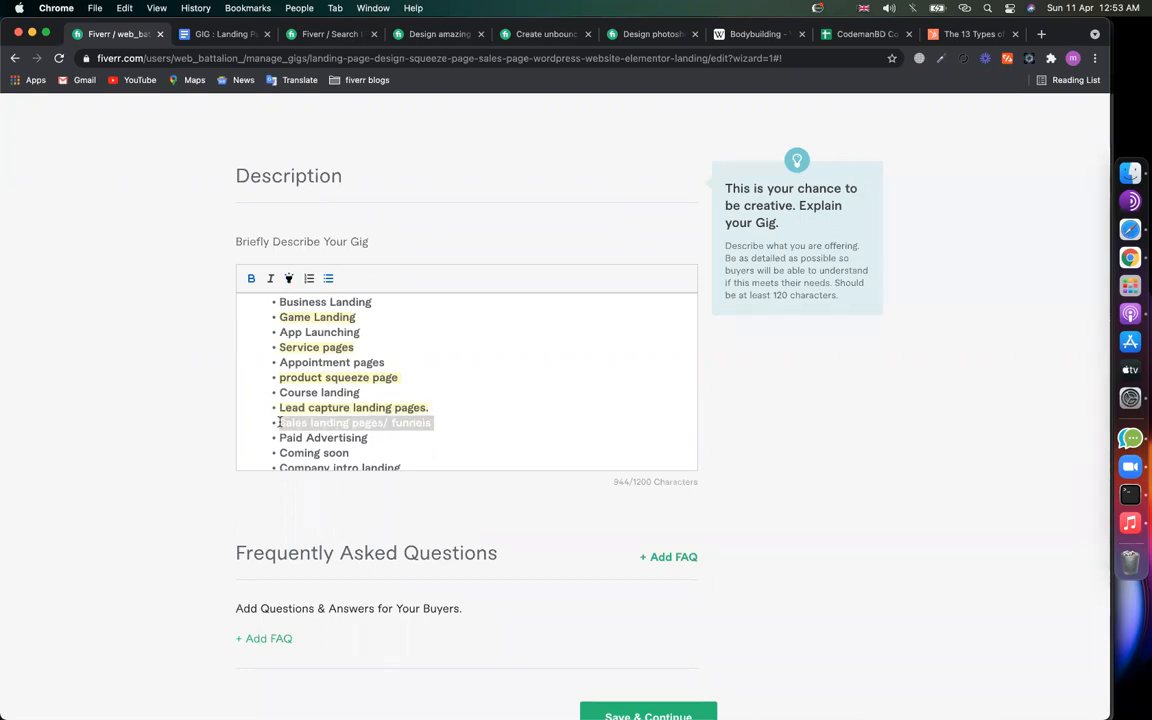
scroll(321, 366, down, 1)
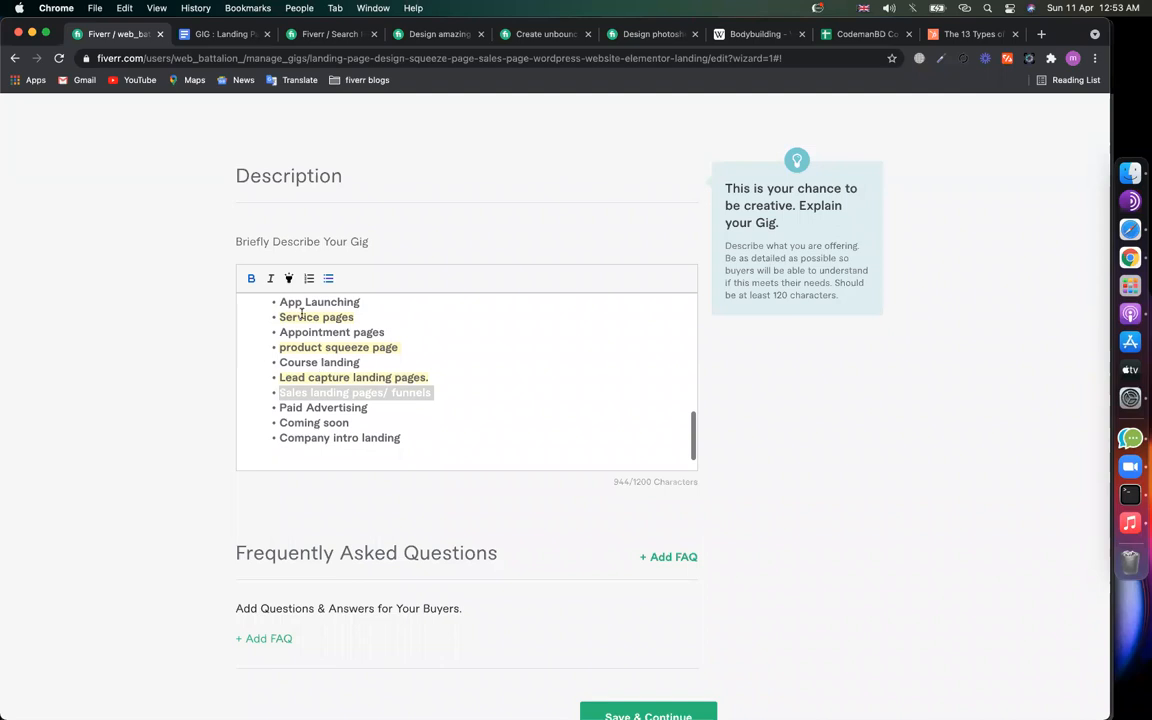
click(379, 405)
drag(281, 408, 277, 437)
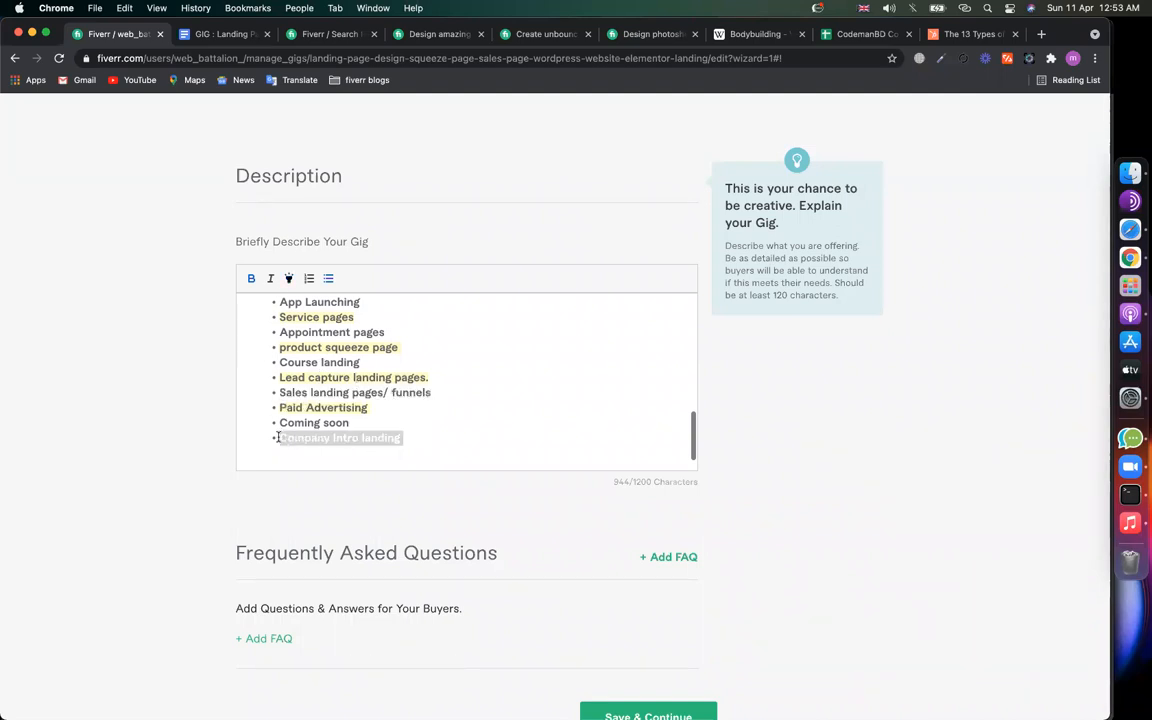
click(289, 278)
click(458, 374)
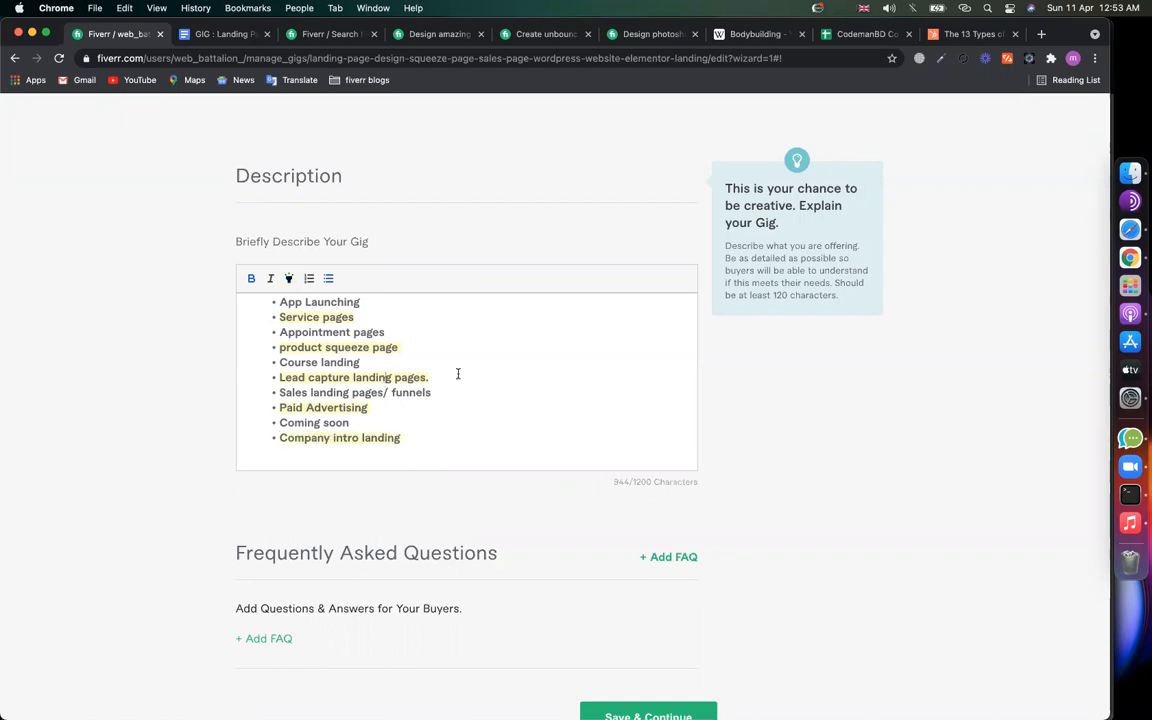
scroll(406, 440, down, 1)
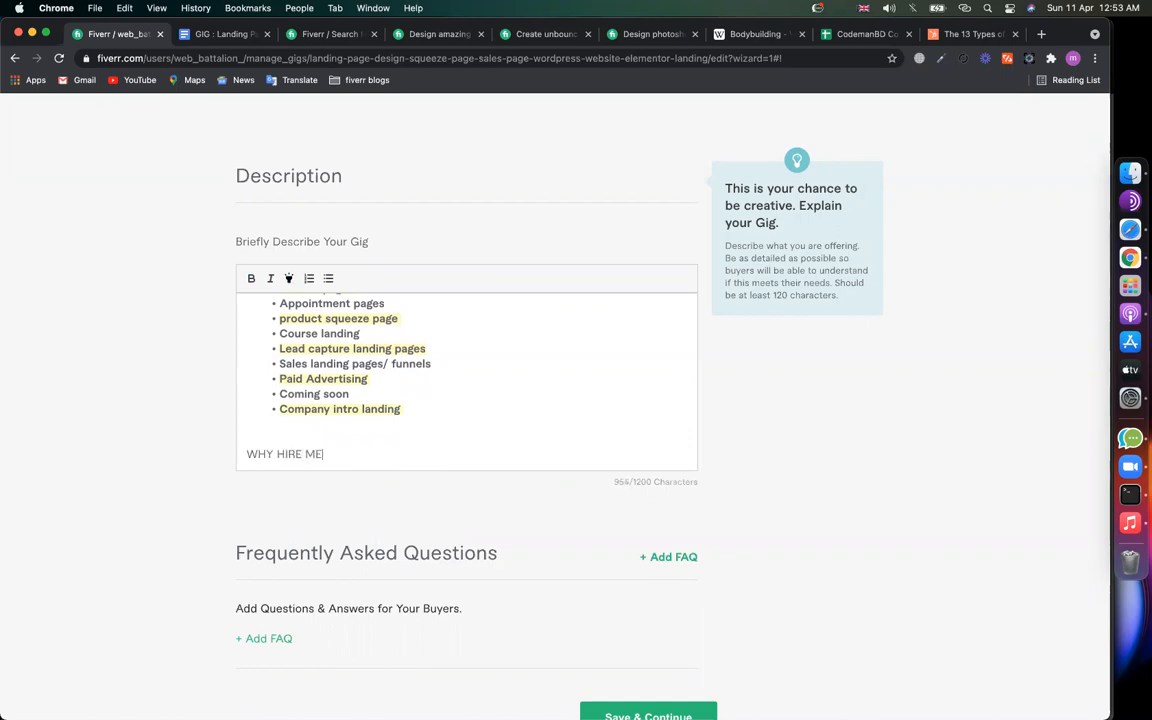
Step: Underline WHY HIRE ME with '===============' and make the heading bold and yellow-highlighted
key(Return)
text(===============)
scroll(390, 445, down, 1)
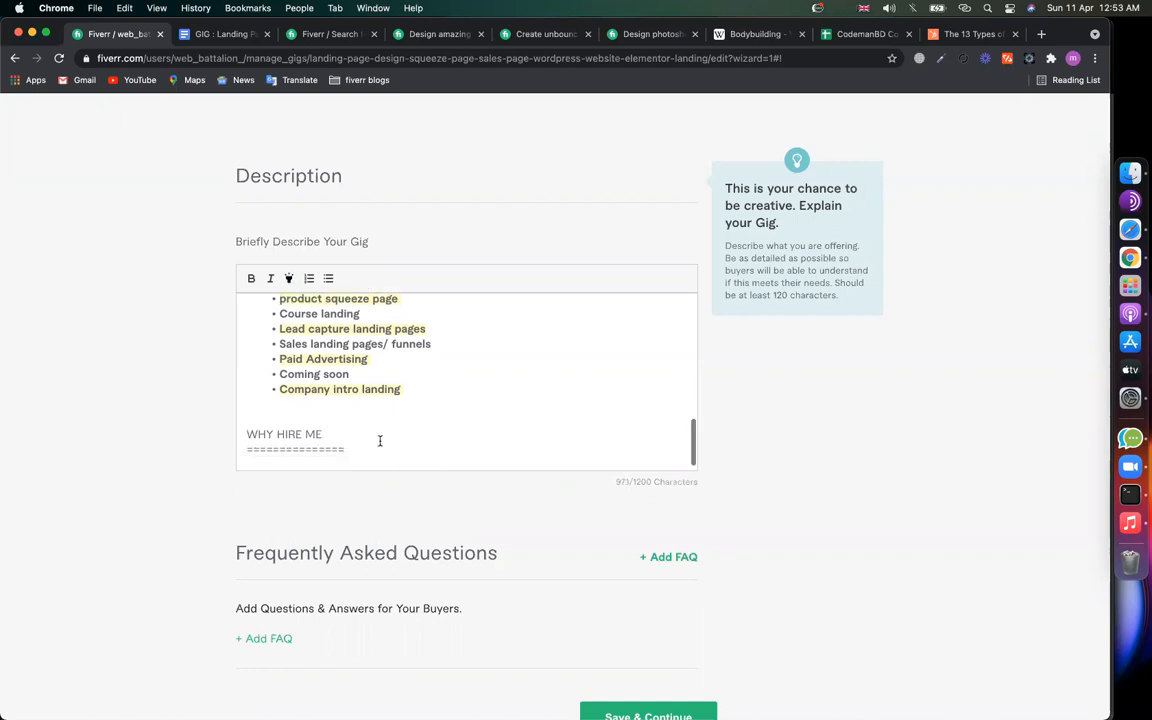
drag(365, 447, 248, 391)
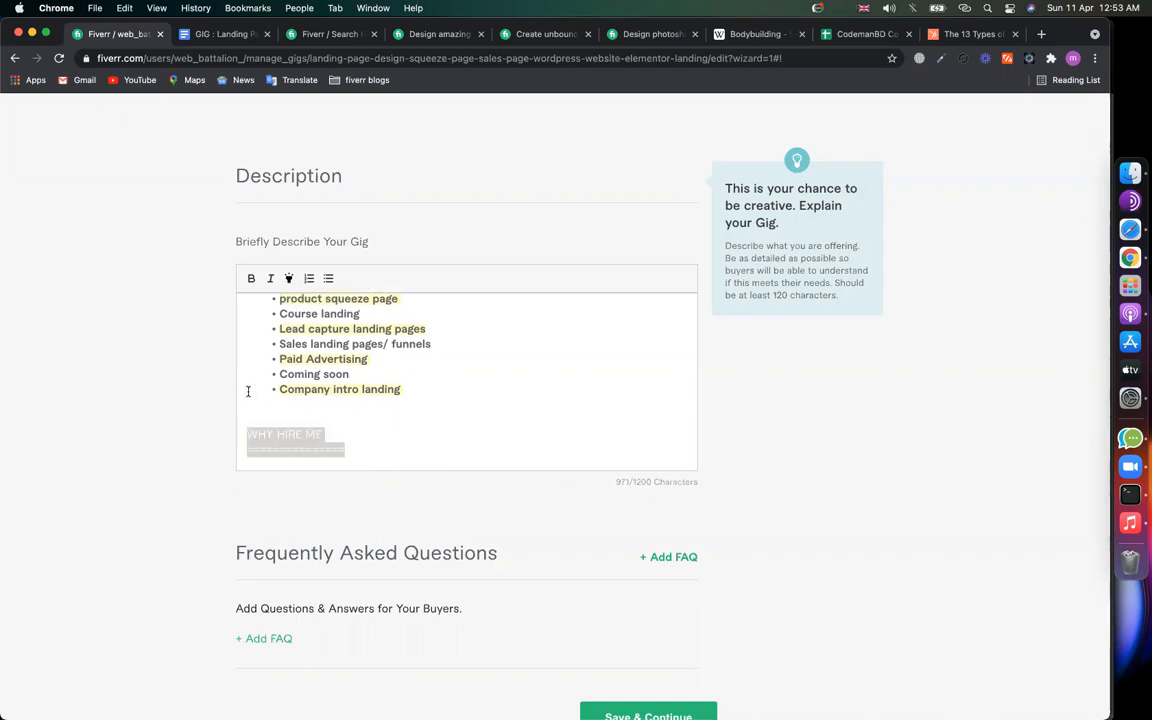
click(263, 293)
drag(354, 451, 247, 432)
click(290, 279)
click(386, 457)
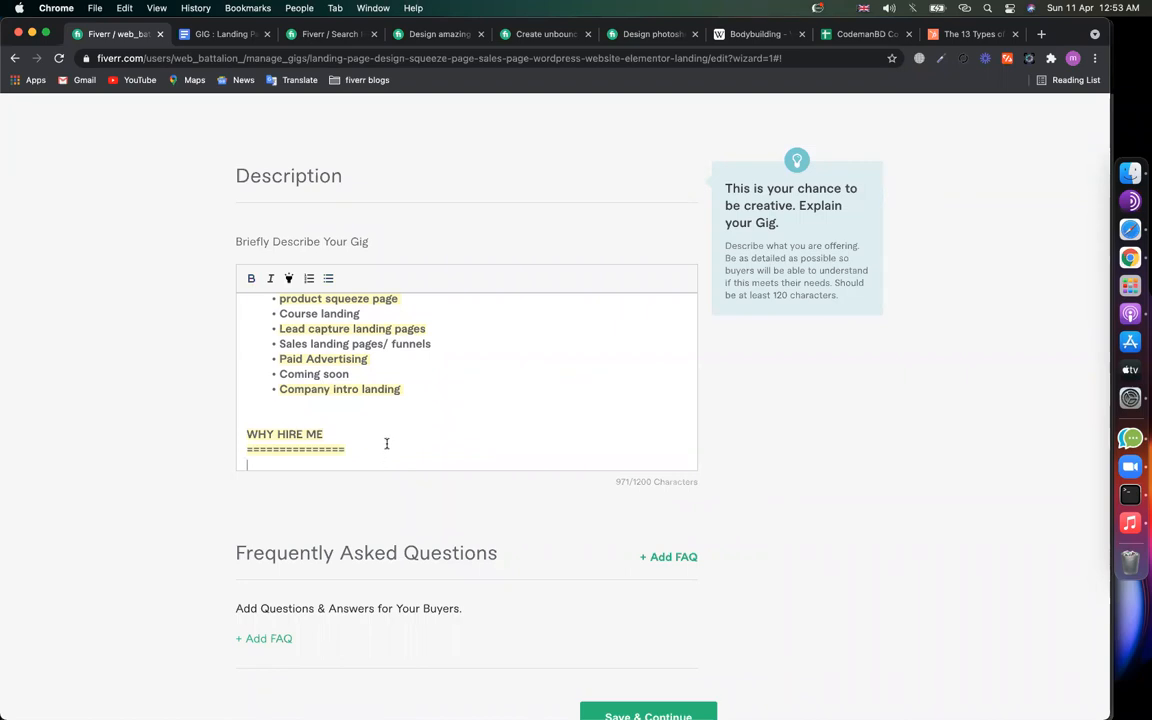
scroll(386, 450, down, 1)
Step: Start a bulleted list: 'I have a team, so i can deliver you fast', 'I am good in english', 'Fast communication', '18+ hours active'
click(329, 279)
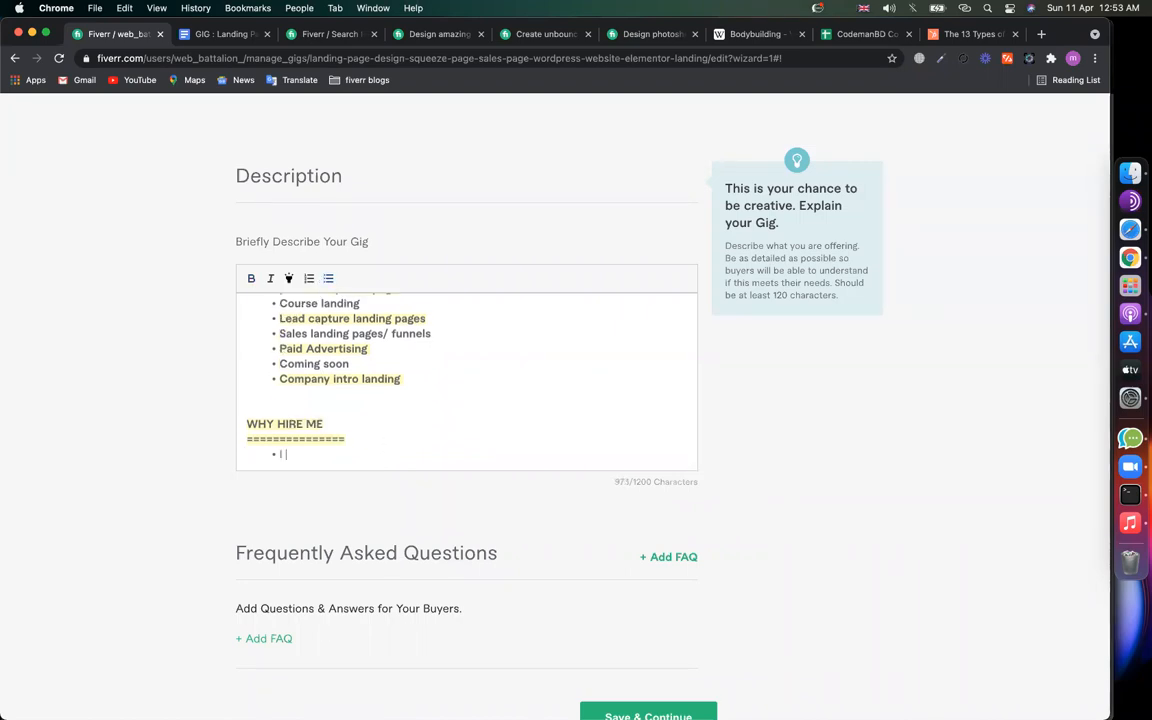
text(I have a team, so i can deliver you fast)
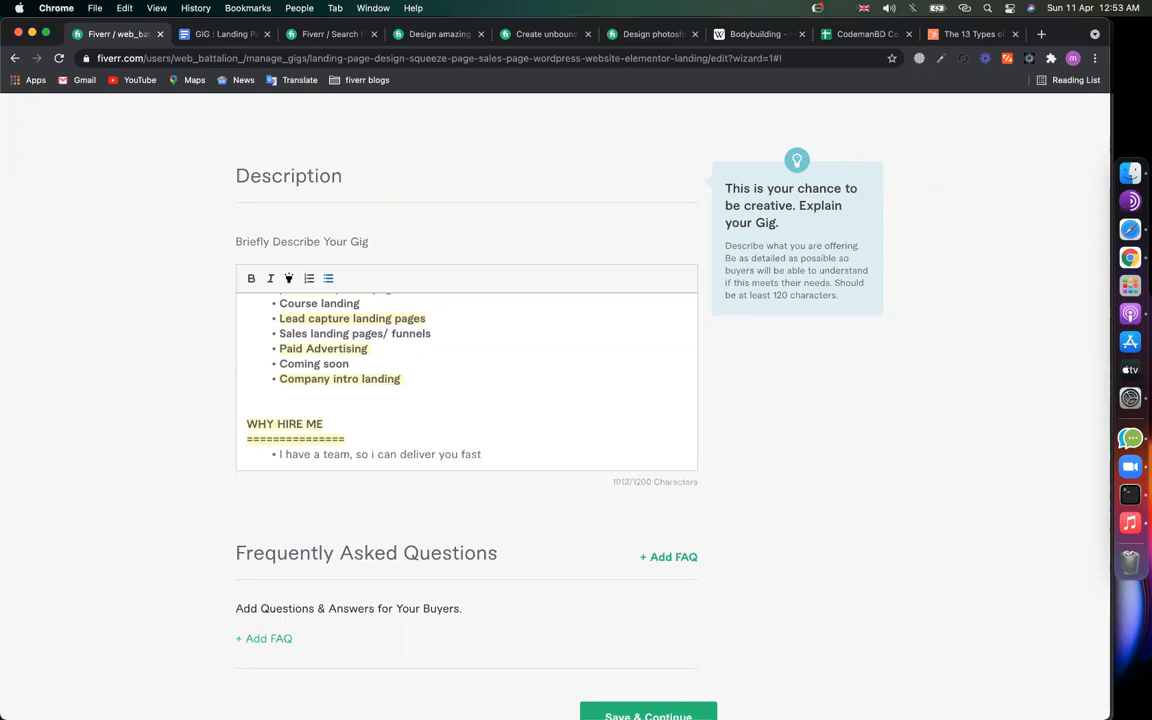
key(Return)
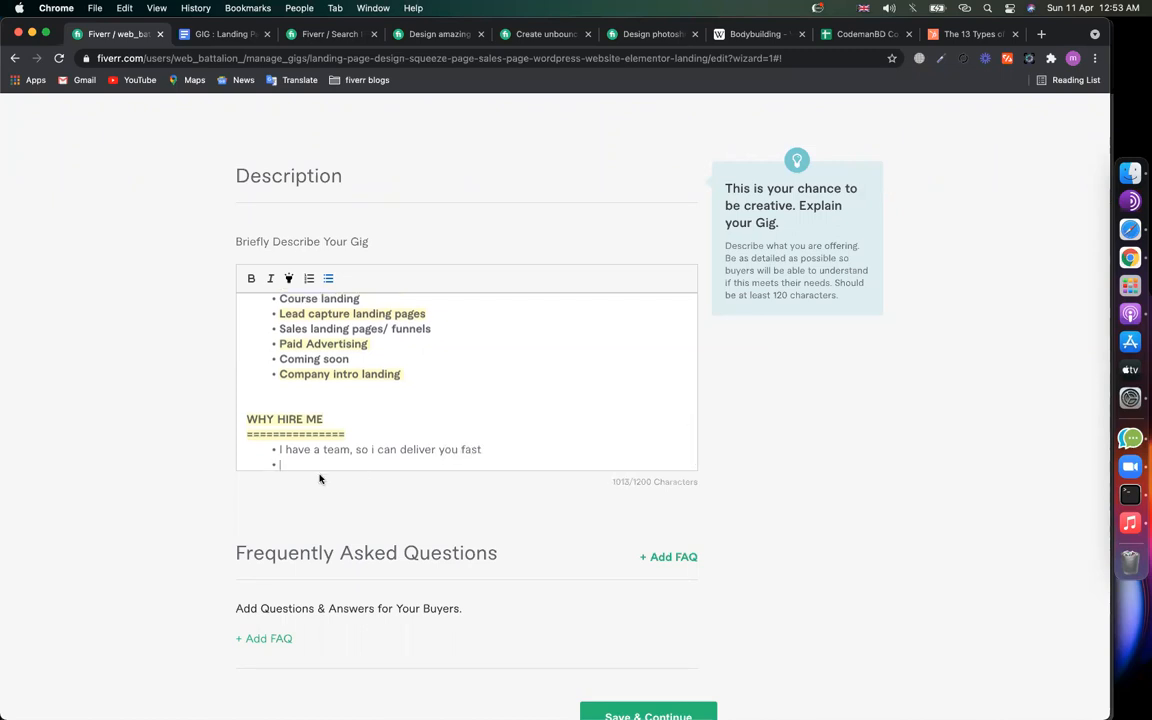
scroll(342, 450, down, 1)
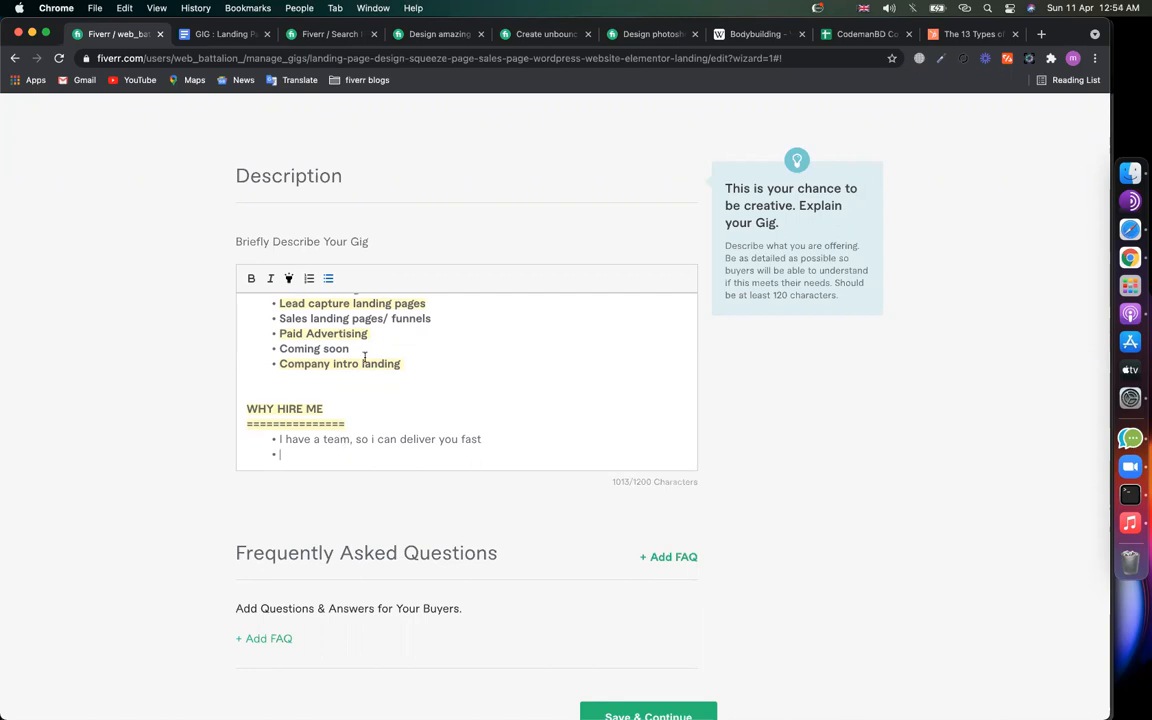
text(I am good in english)
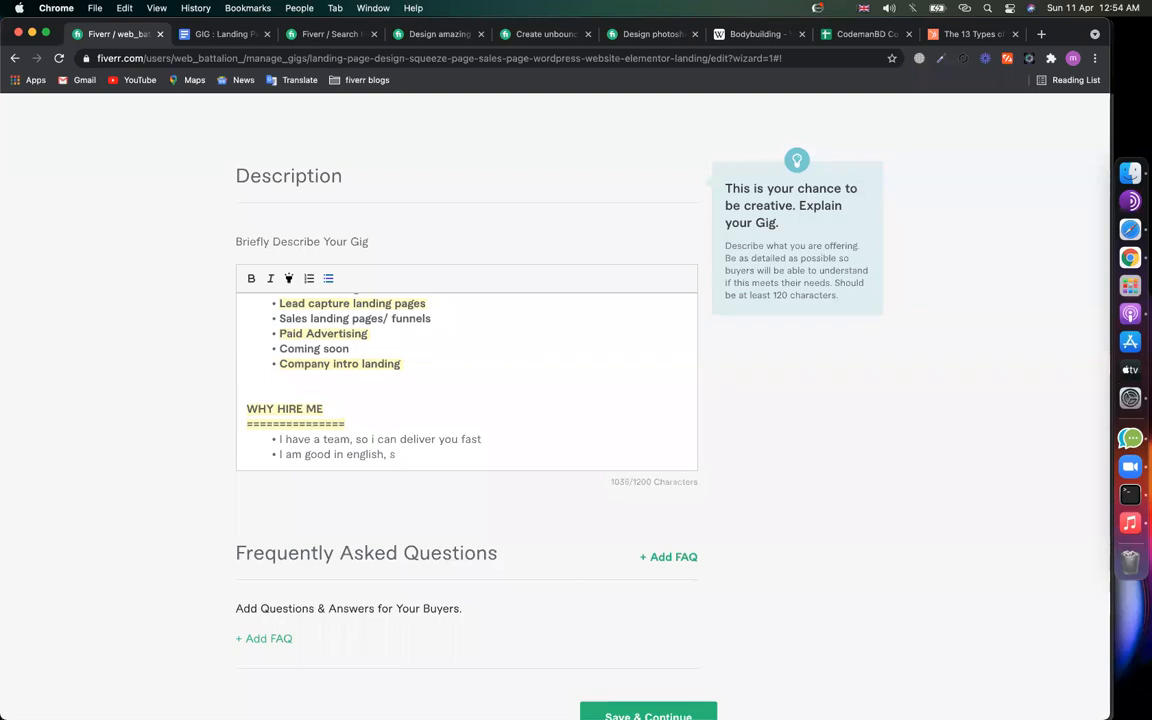
key(Return)
text(Fa)
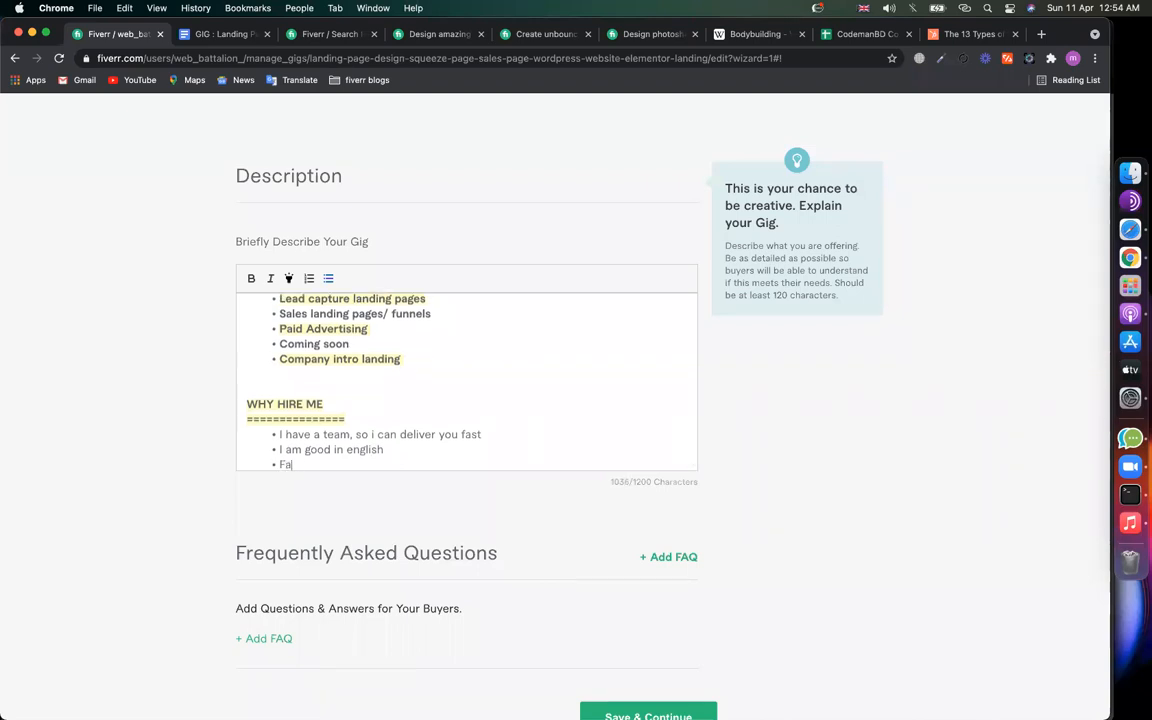
text(st communication)
key(Return)
text(18+ hou)
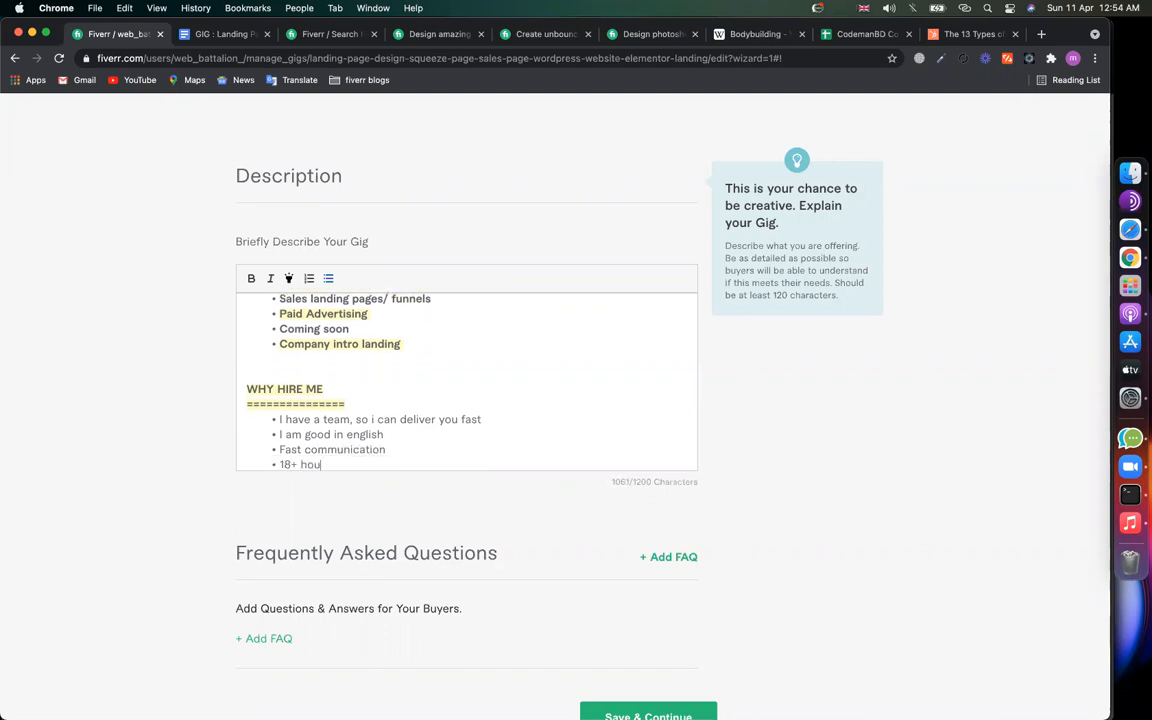
text(rs active to)
key(BackSpace)
key(BackSpace)
key(BackSpace)
Step: Add bullets 'If you are not happy with my work, i will refund you' and 'Unlimited revisions till your satisfaction'
key(Return)
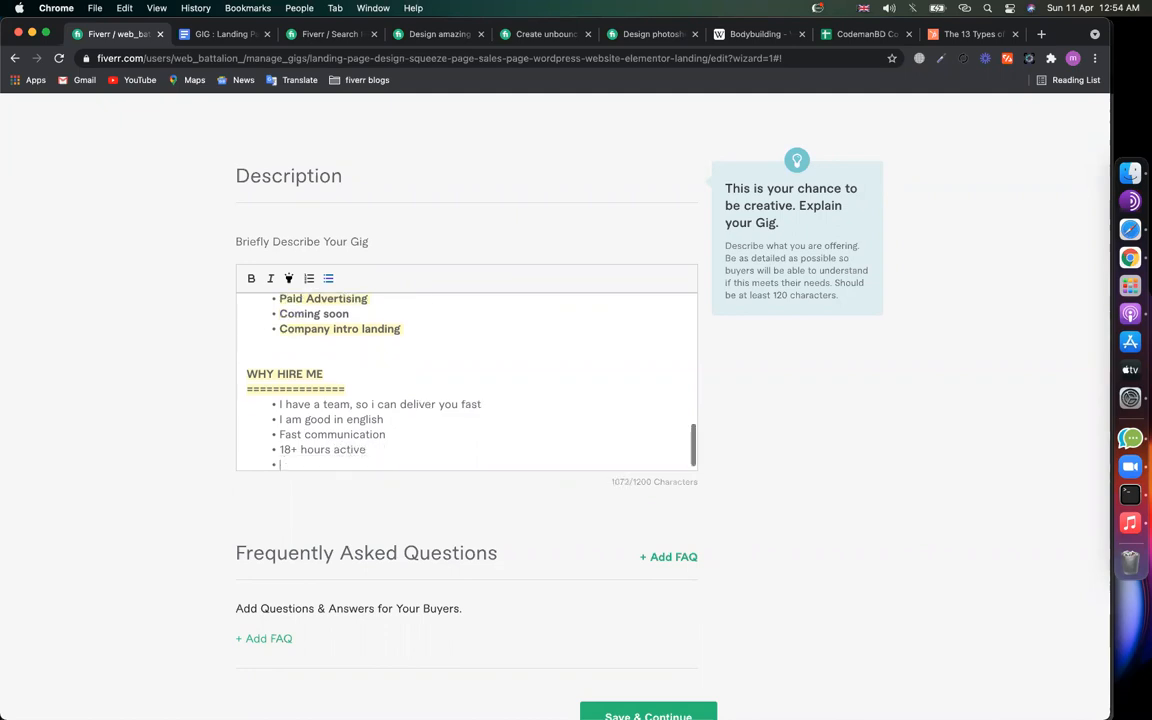
text(No satisfaction)
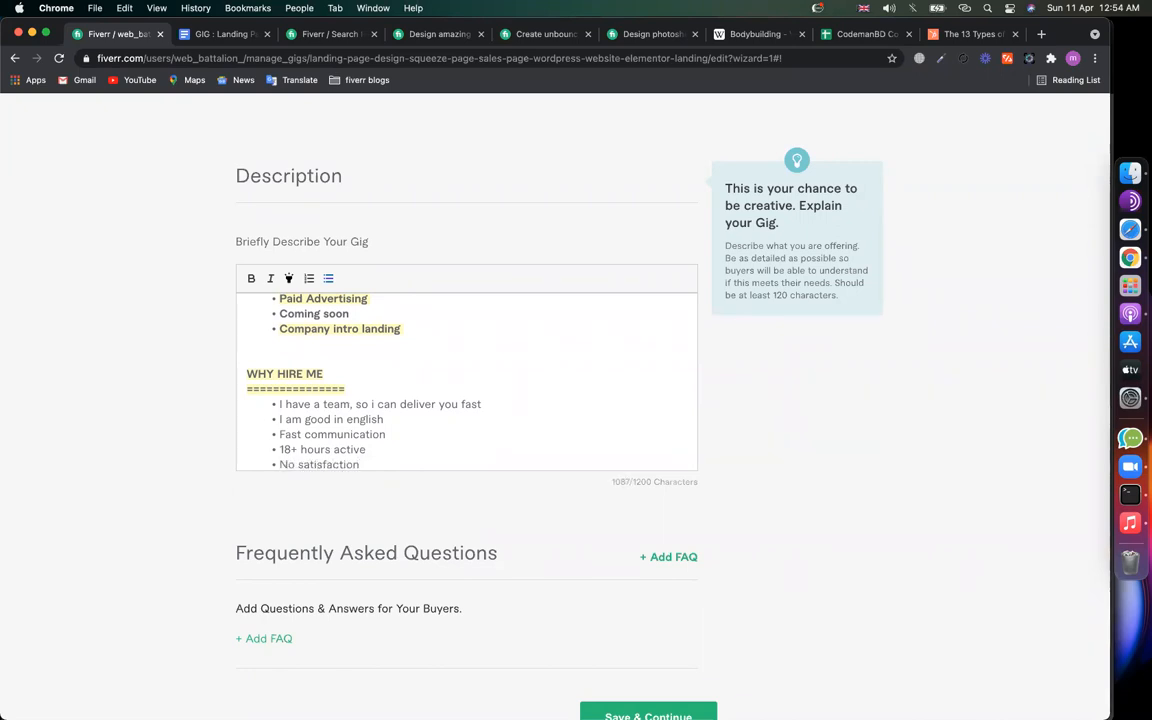
key(BackSpace)
key(BackSpace)
key(BackSpace)
key(BackSpace)
key(BackSpace)
key(BackSpace)
key(BackSpace)
key(BackSpace)
text(If you are not happy with my work, i will refund yo)
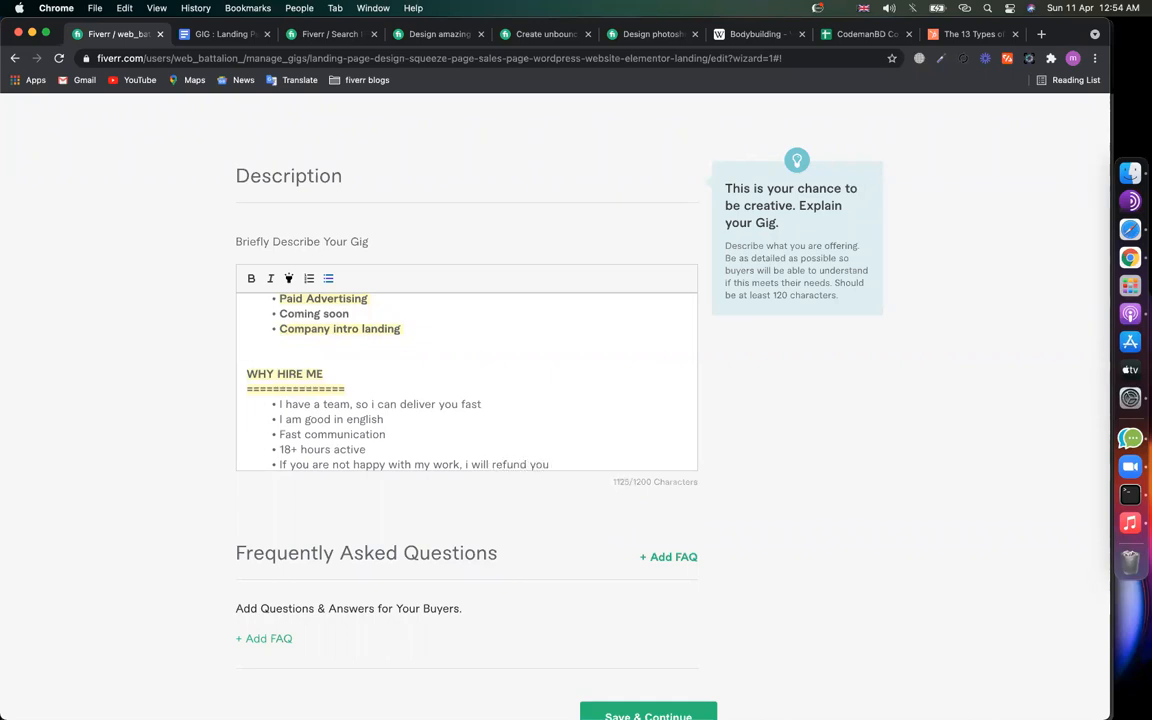
text(u)
key(Return)
text(Unlimited )
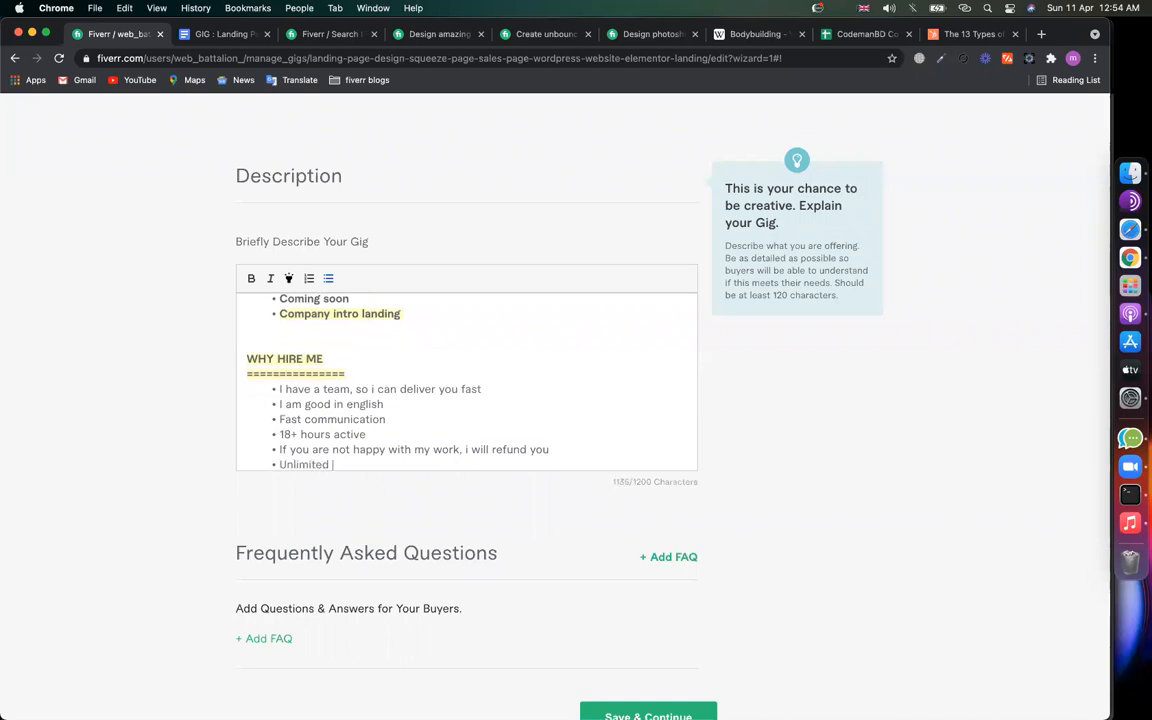
text(revisons till your satisfaction)
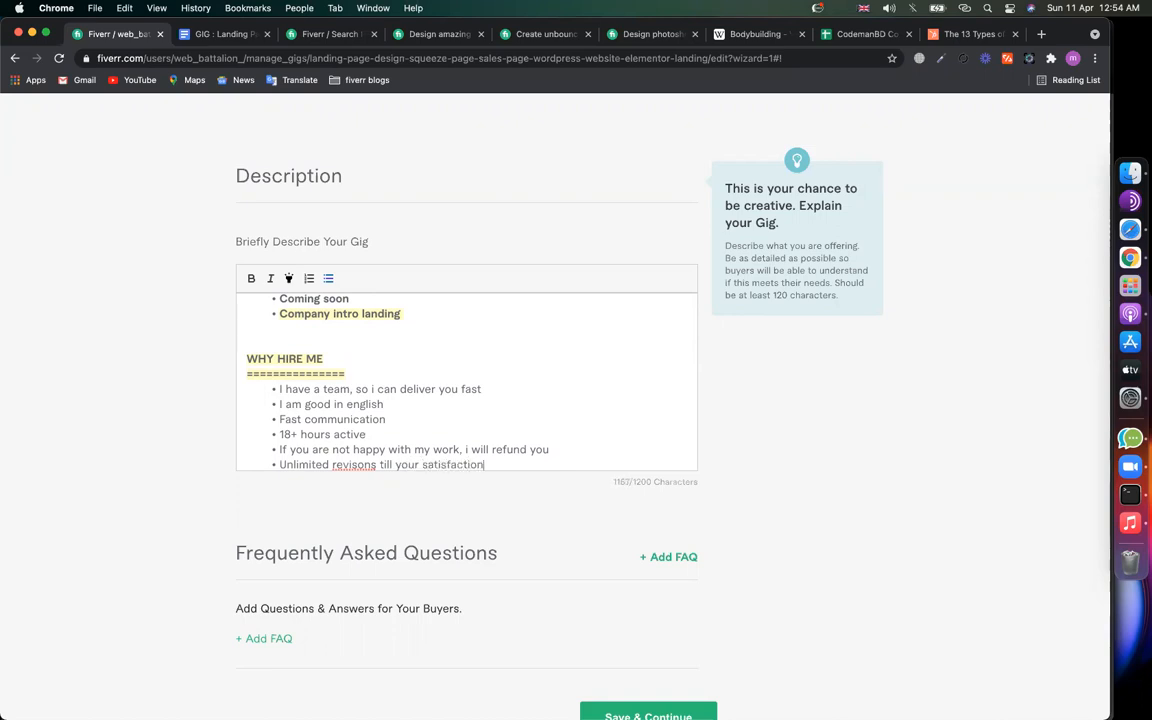
right_click(349, 464)
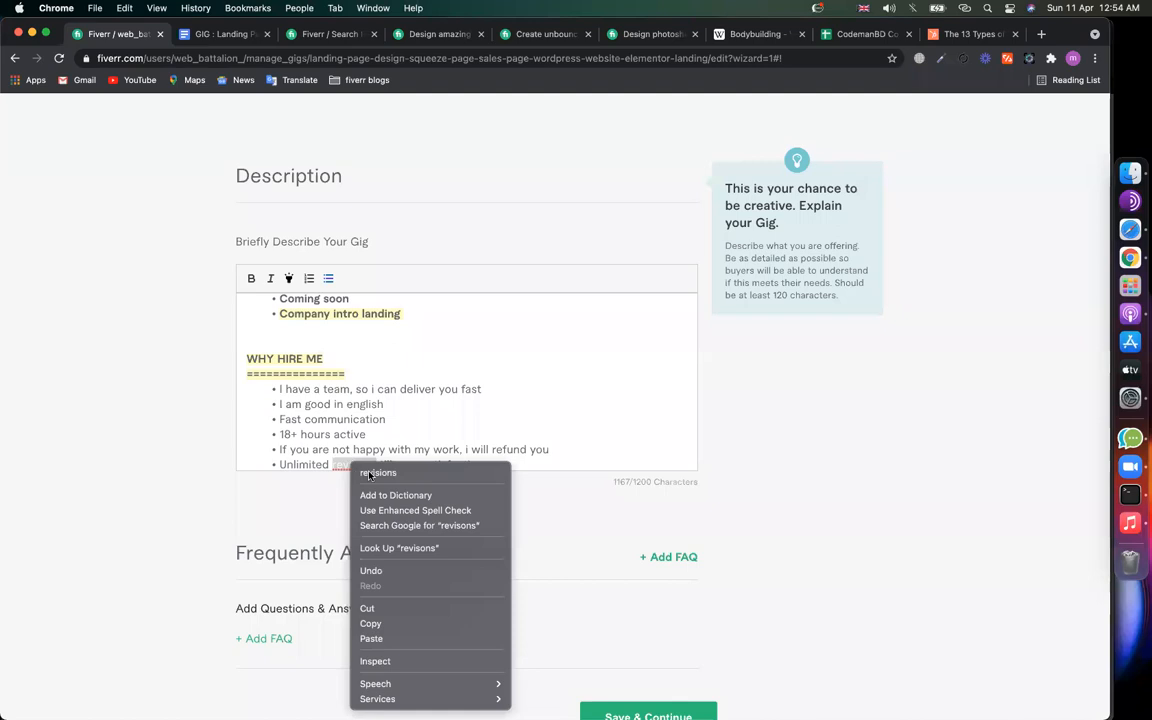
click(420, 472)
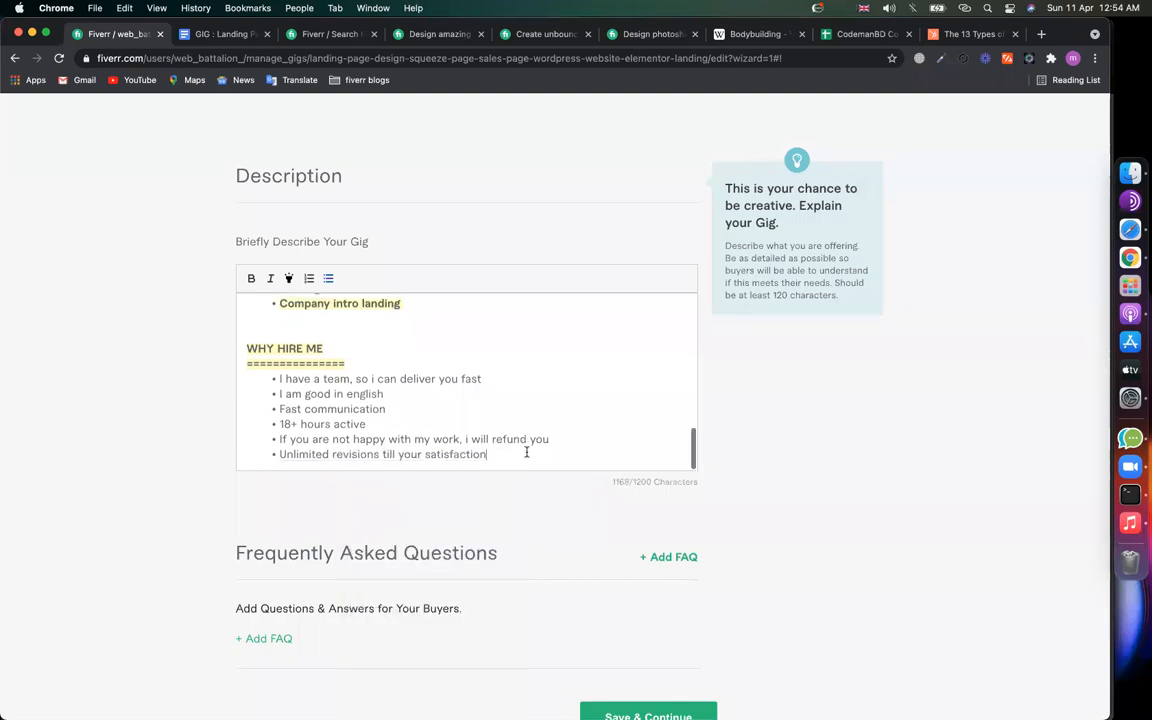
Step: End the description with a 'Thnaks' line followed by the seller's name
key(Return)
key(Return)
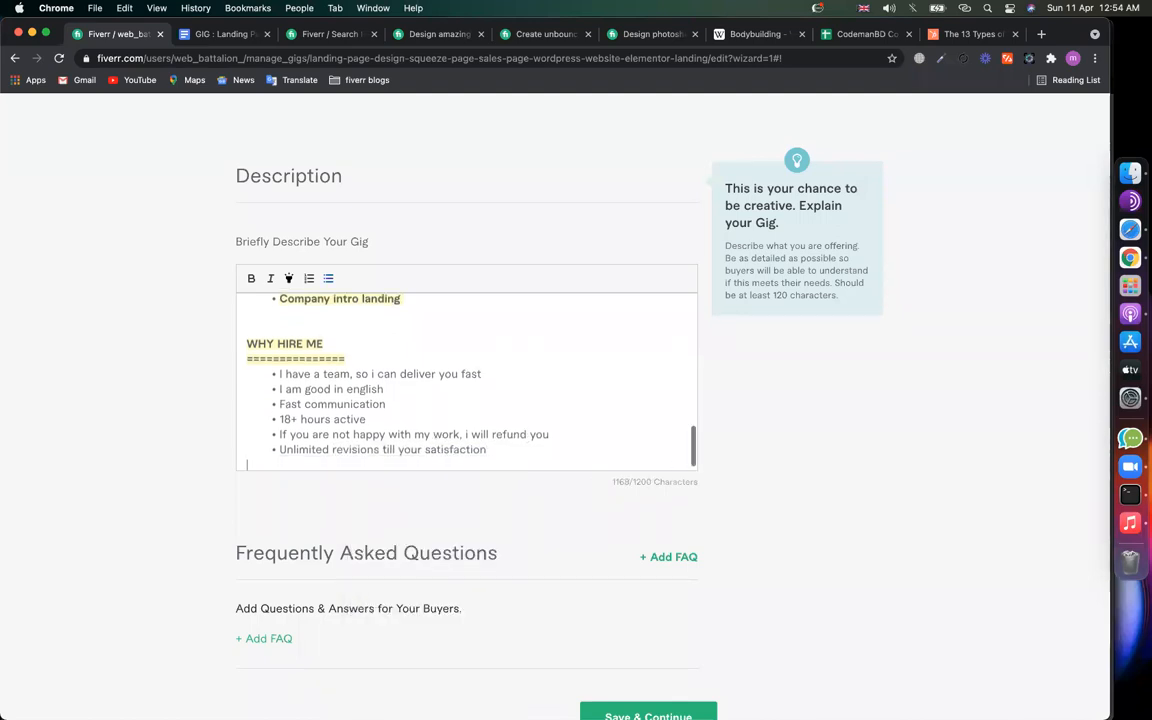
text(Th)
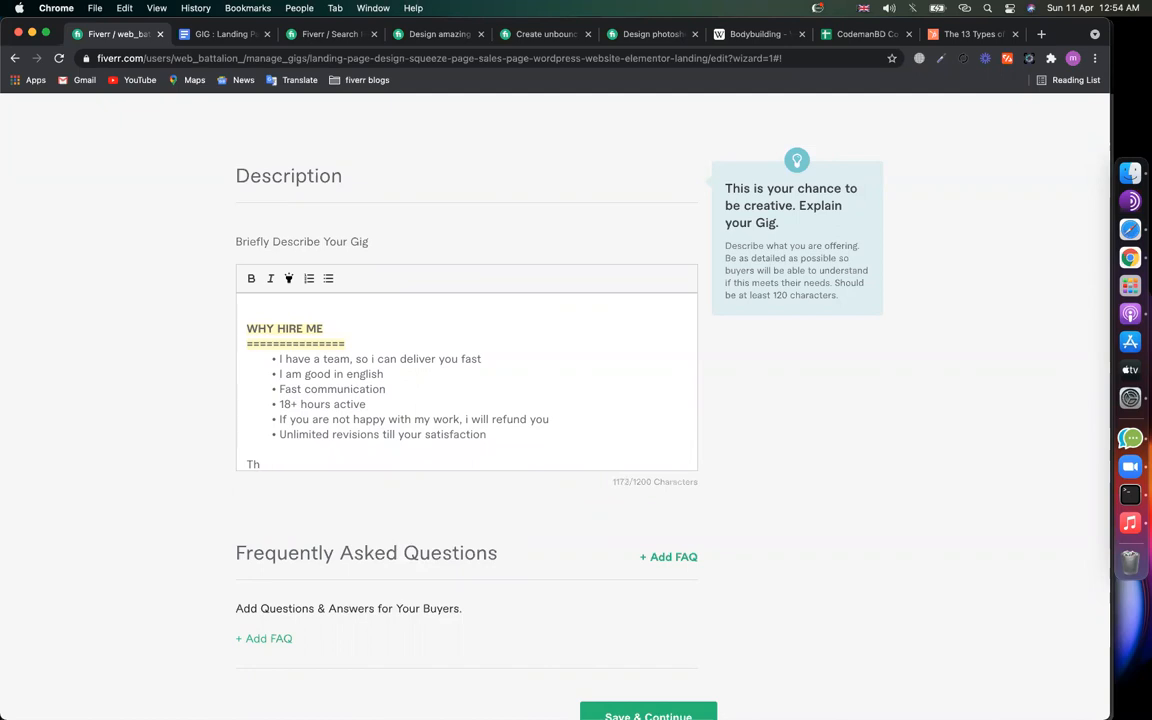
text(naks)
key(Return)
text(Minh)
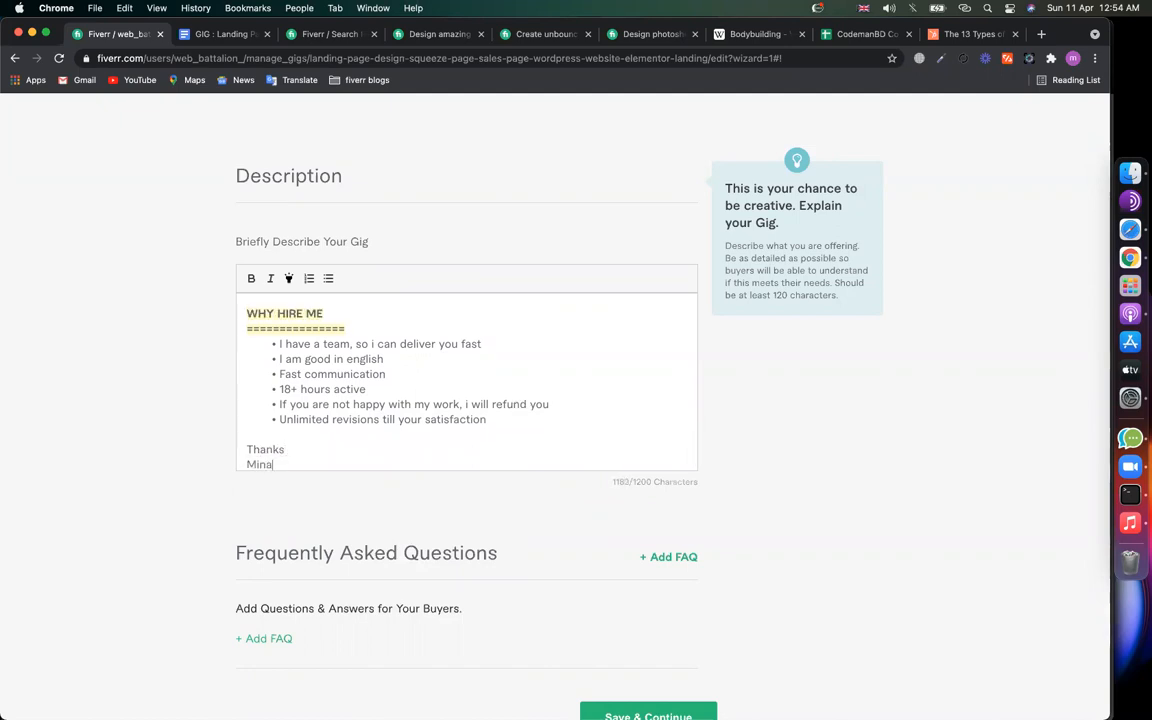
text(az)
Step: Bold 'so i can deliver you fast' and 'good in english' in the first two bullets
click(450, 388)
scroll(450, 386, up, 1)
click(342, 355)
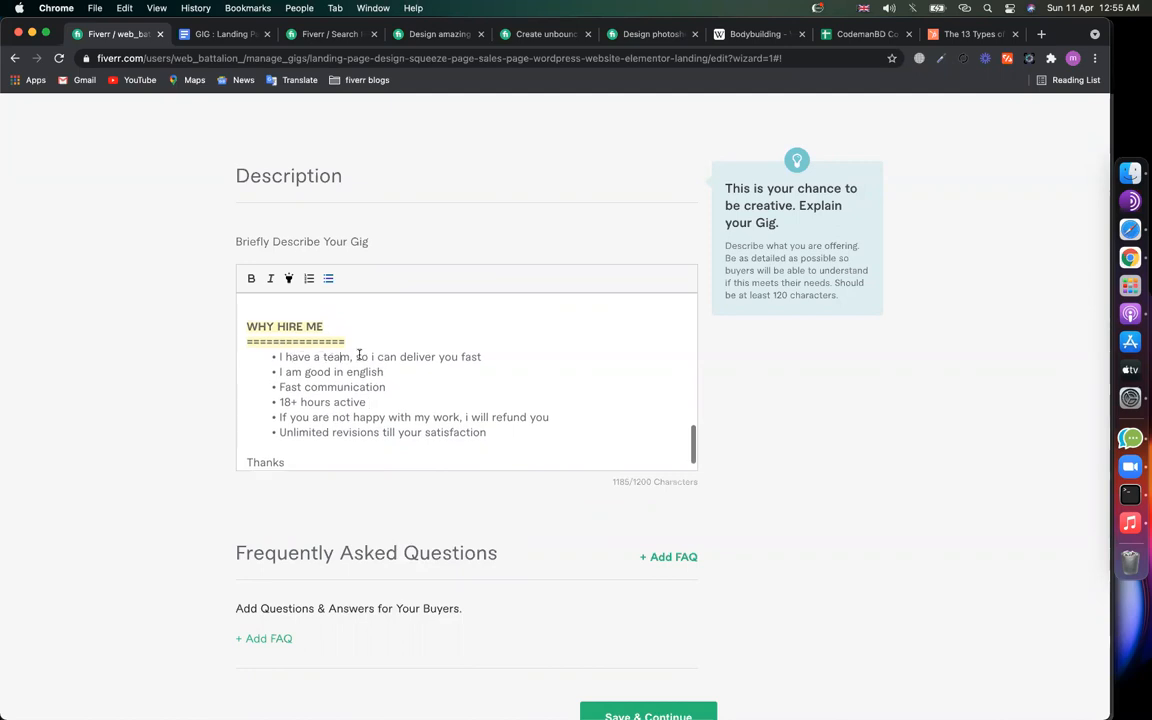
drag(480, 357, 356, 358)
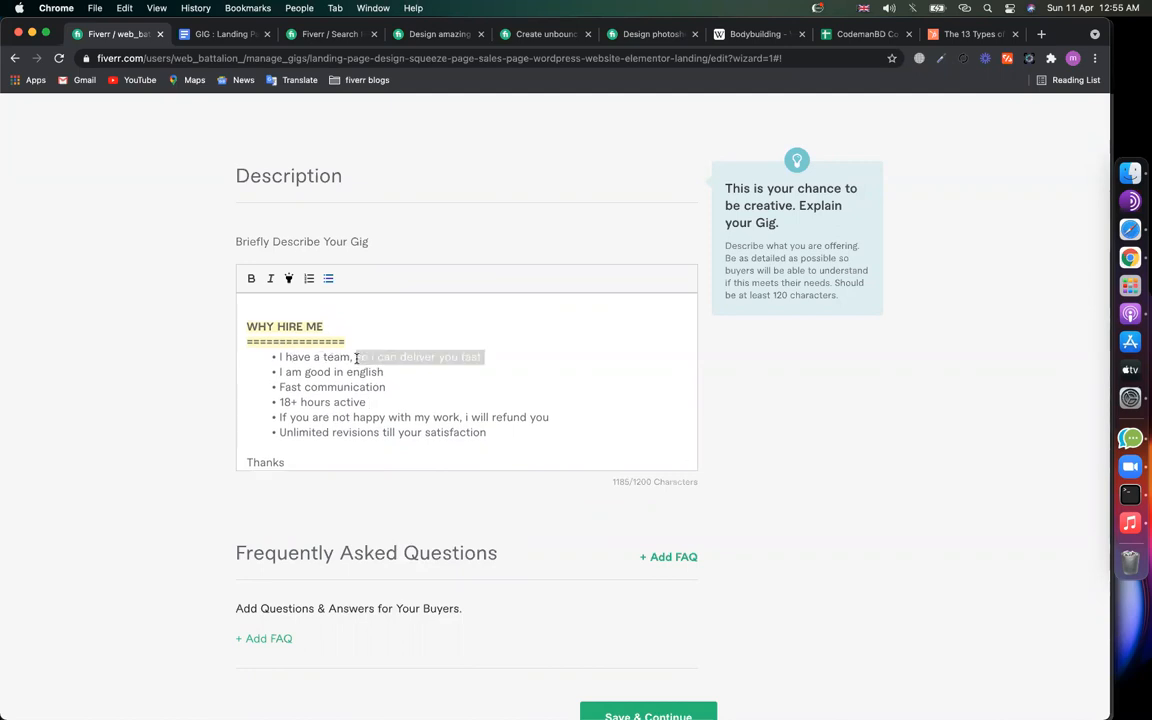
click(251, 278)
click(336, 392)
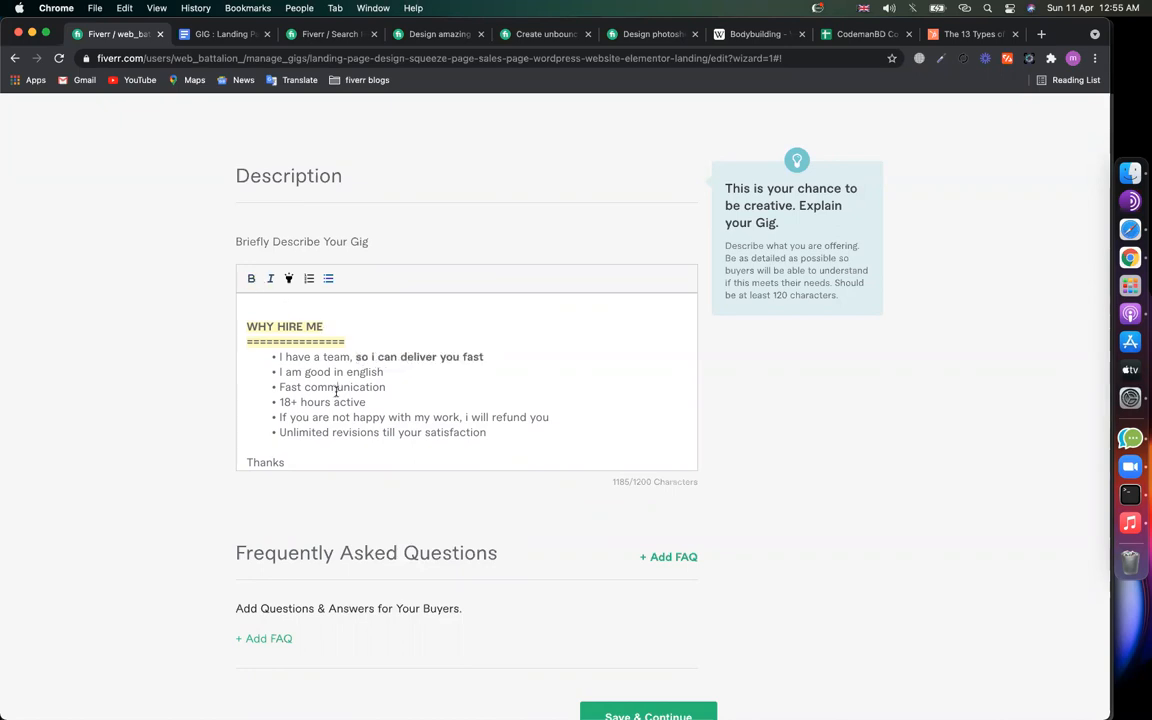
click(388, 372)
drag(364, 373, 306, 373)
click(252, 279)
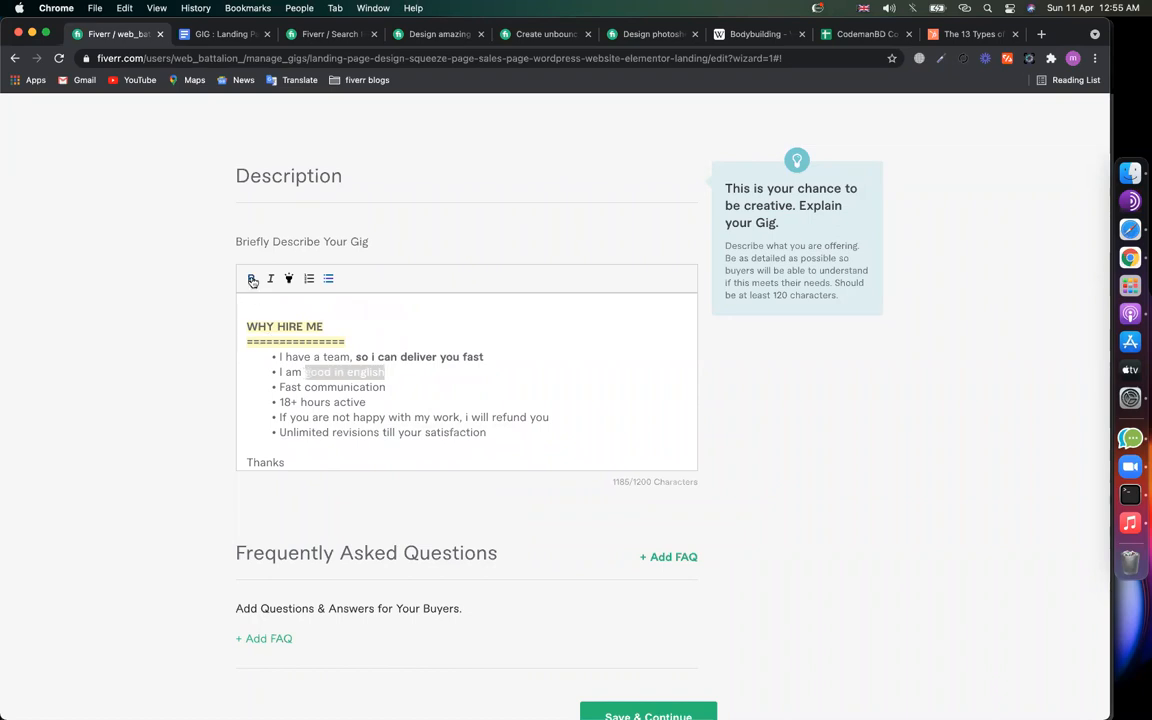
right_click(296, 372)
click(466, 372)
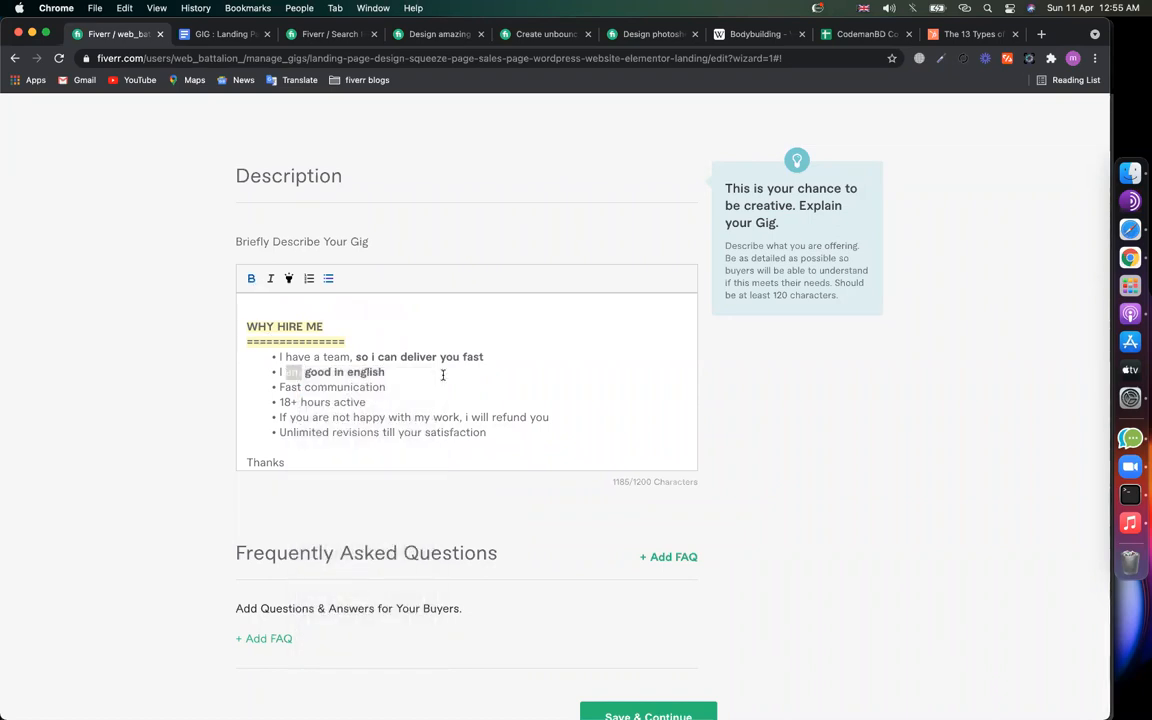
Step: Bold 'Fast communication' and '18+ hours' in their bullets
drag(387, 387, 257, 386)
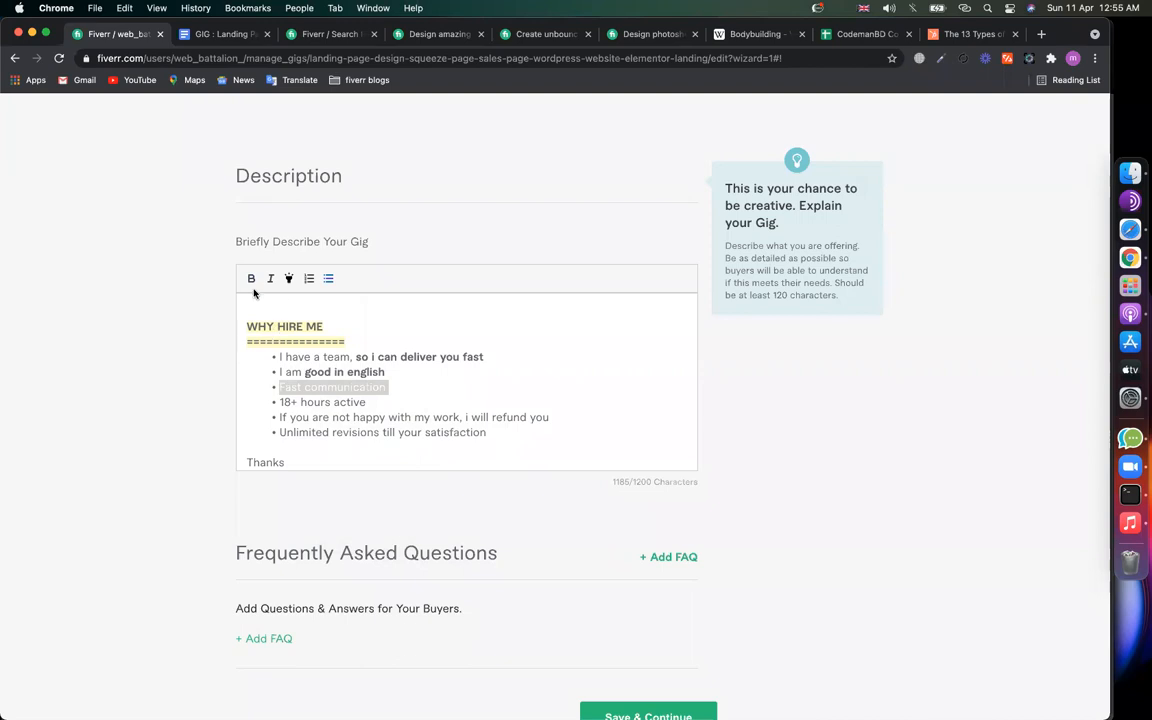
click(251, 278)
click(314, 430)
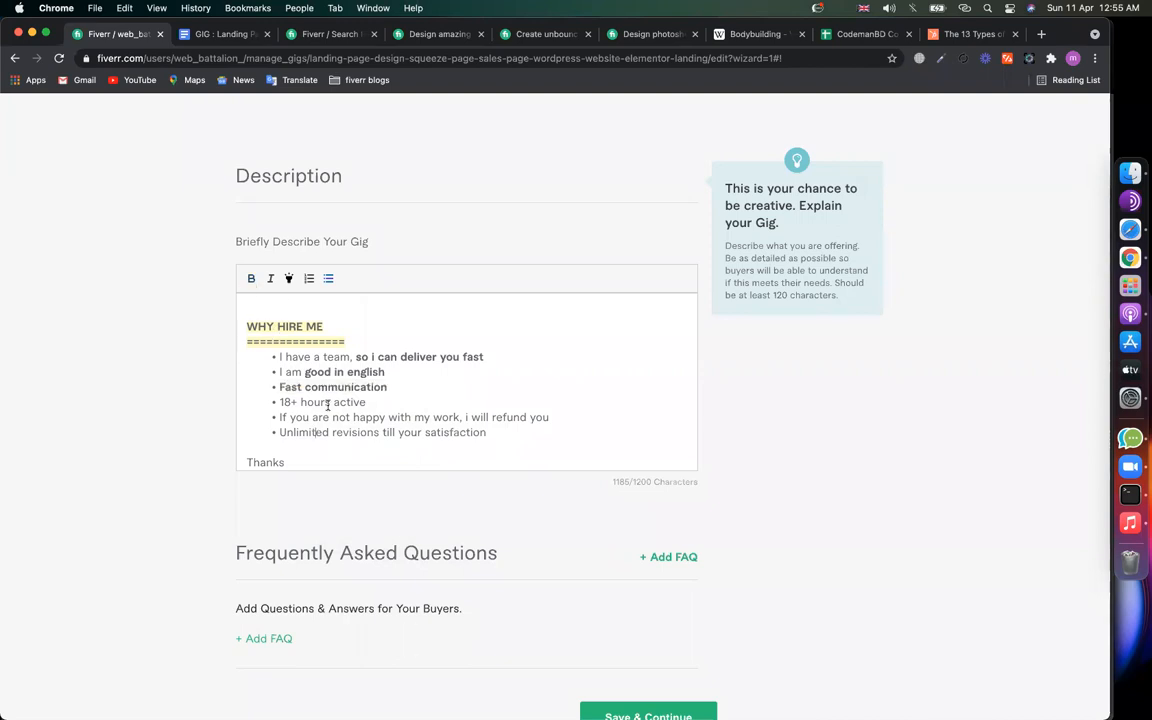
drag(292, 401, 270, 403)
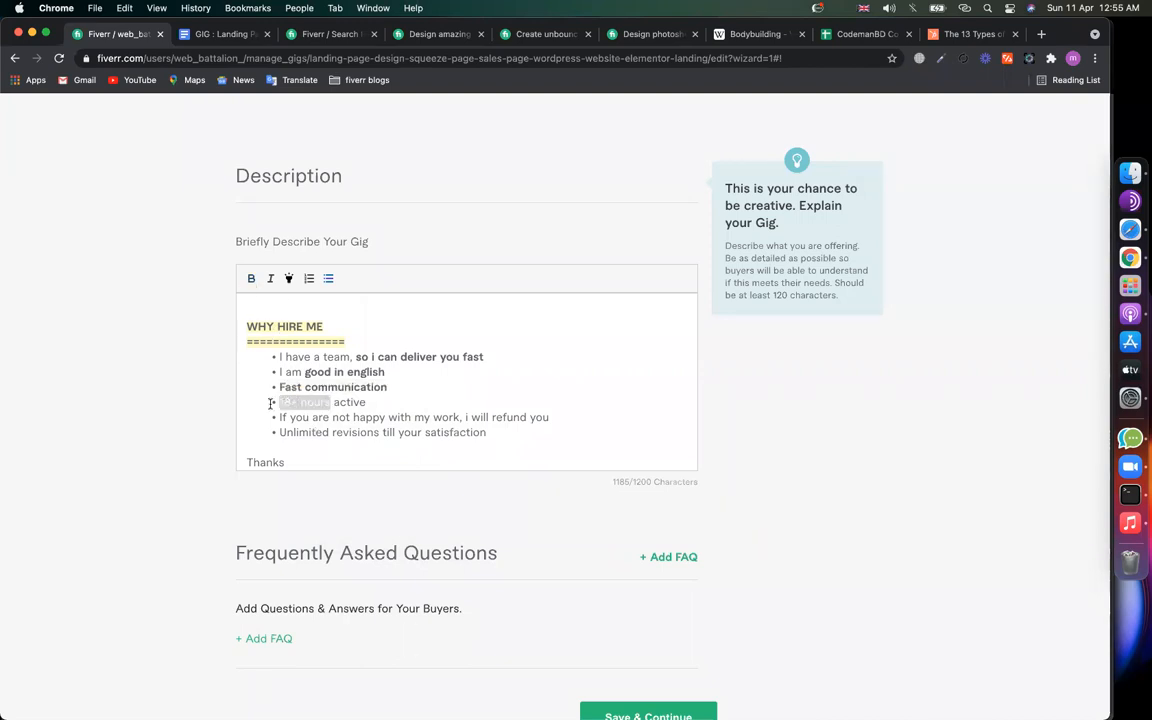
click(251, 278)
click(375, 428)
Step: Bold 'i will refund you' and 'Unlimited revisions' in the last two bullets
drag(463, 417, 568, 417)
click(252, 279)
click(360, 455)
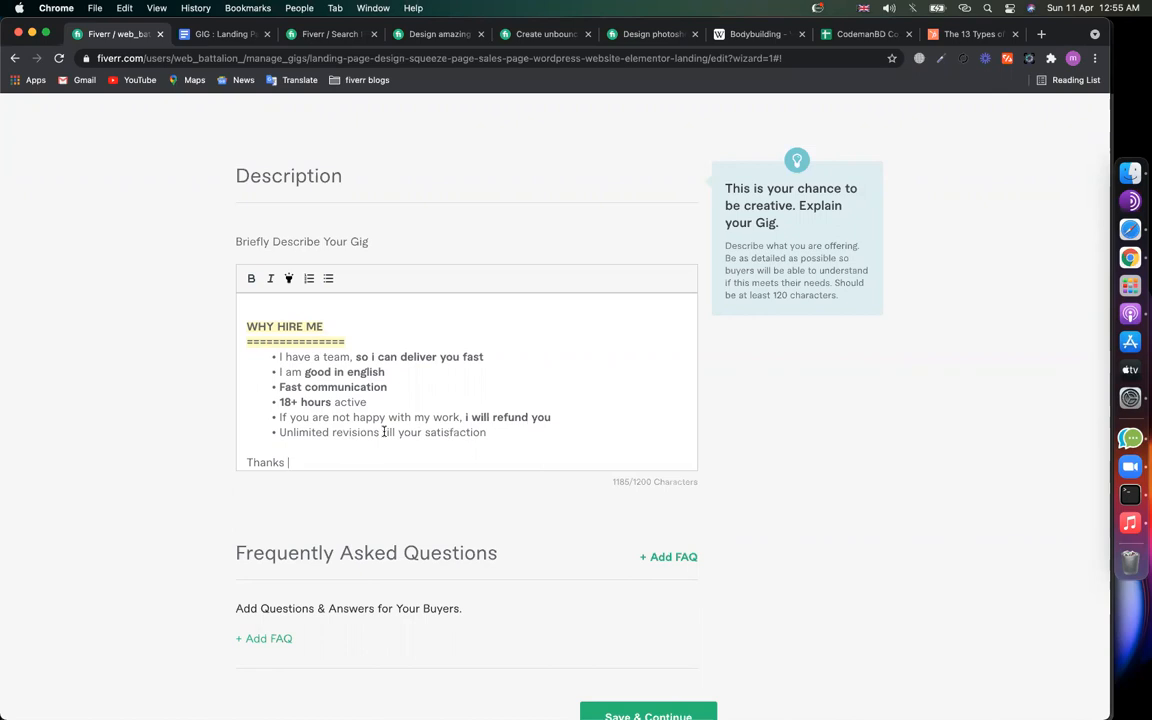
drag(382, 432, 281, 432)
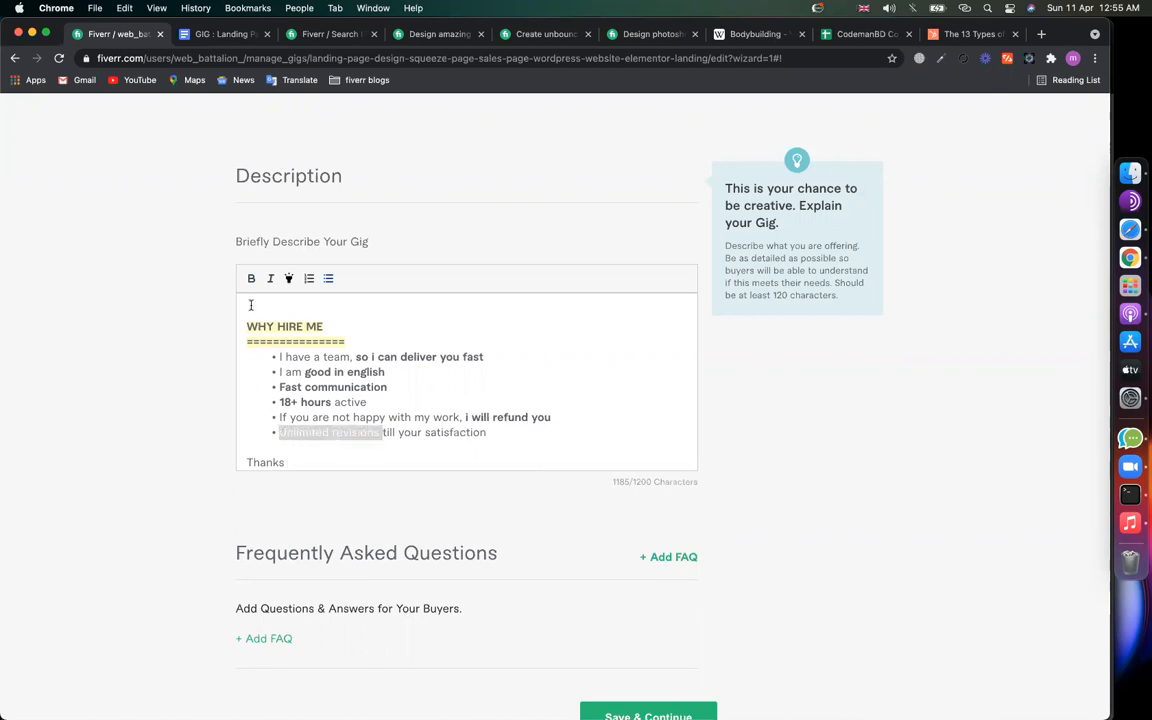
click(270, 430)
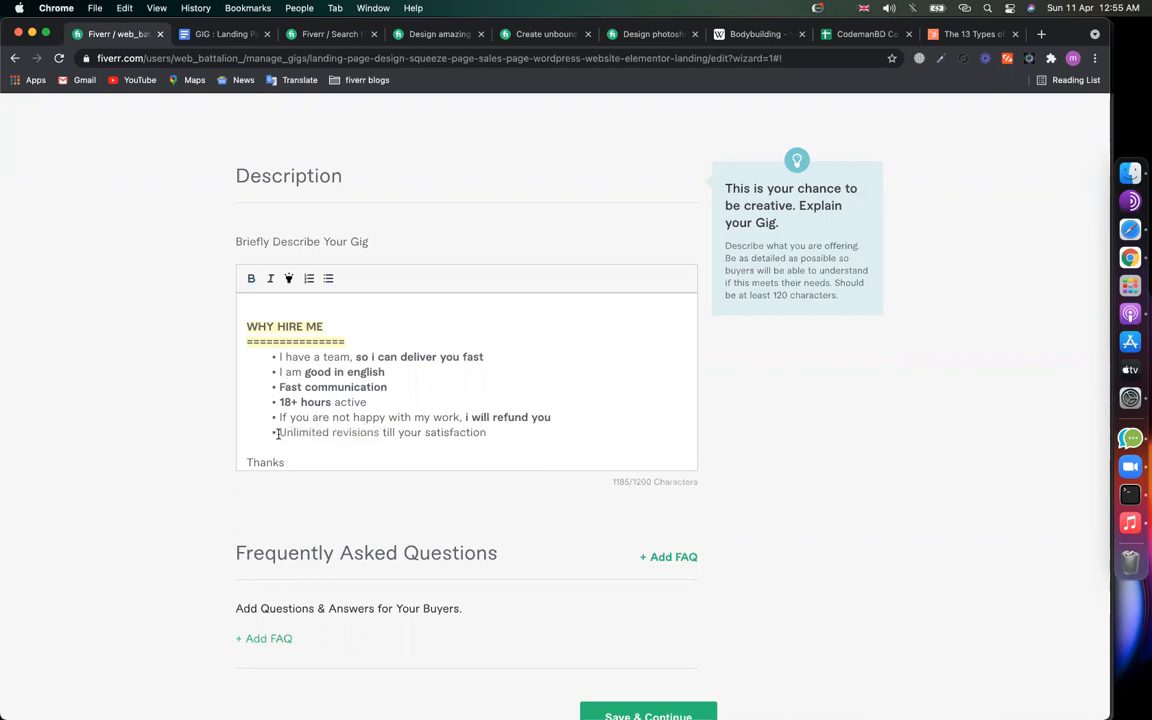
drag(281, 432, 375, 432)
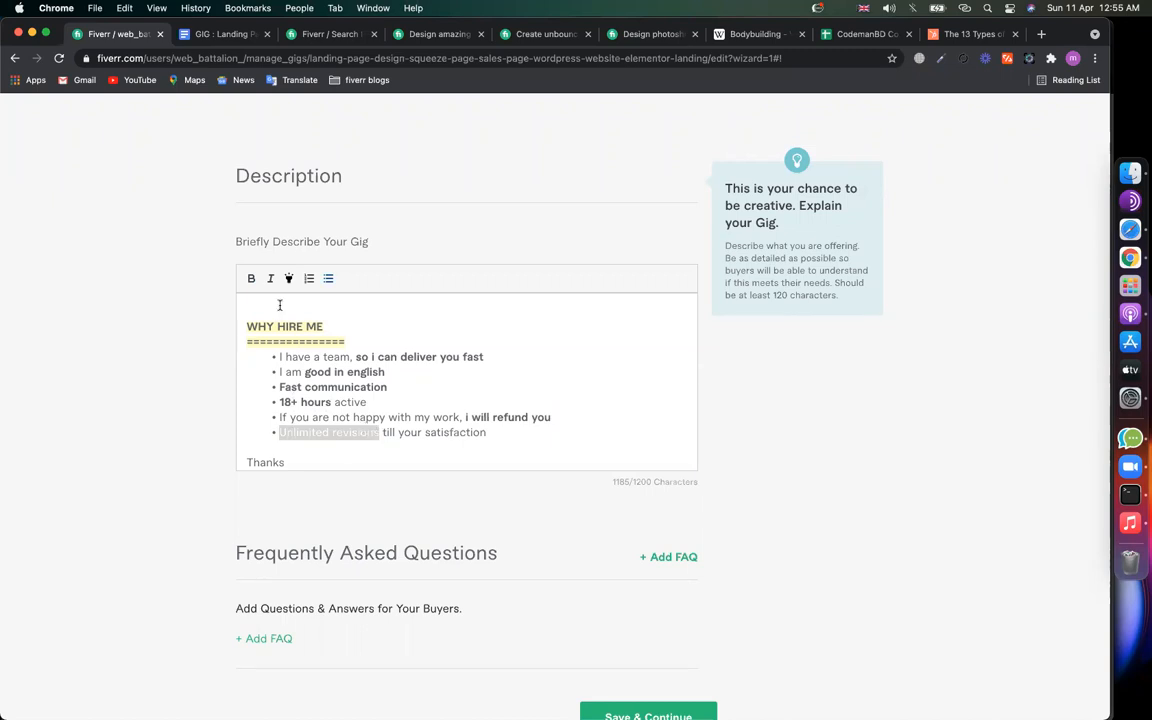
click(253, 280)
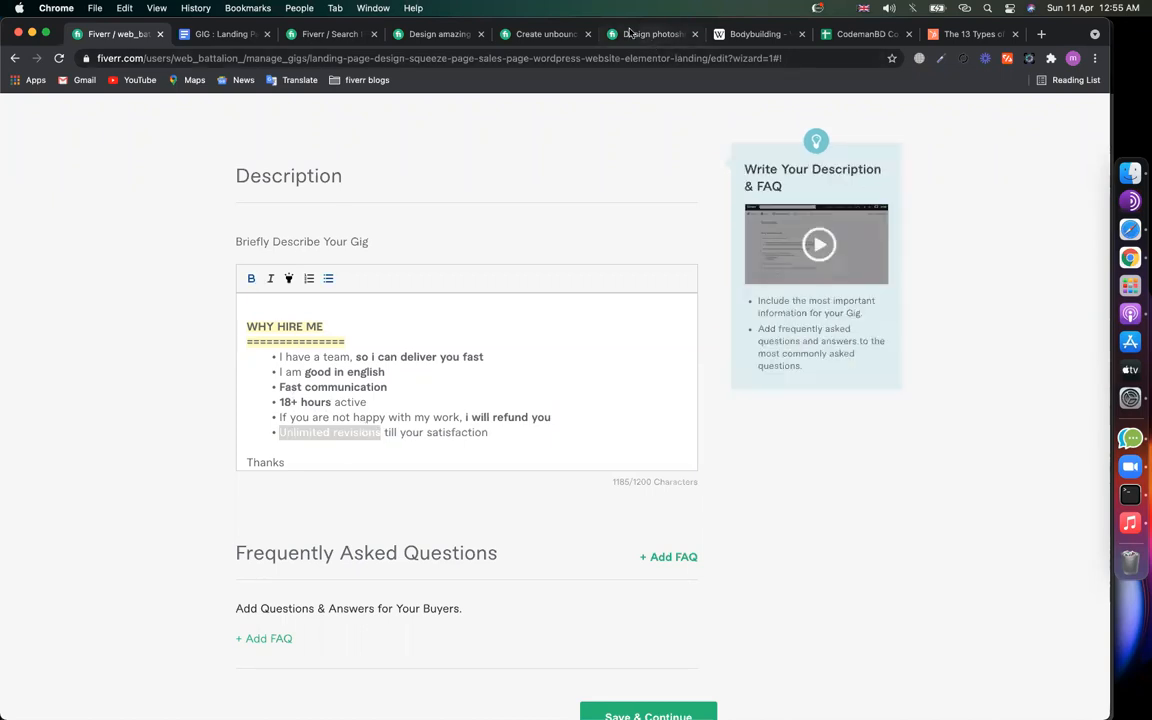
Step: Review competitors' PSD website design and Unbounce landing page gigs, including a YOU WILL GET list
click(628, 33)
scroll(476, 348, down, 5)
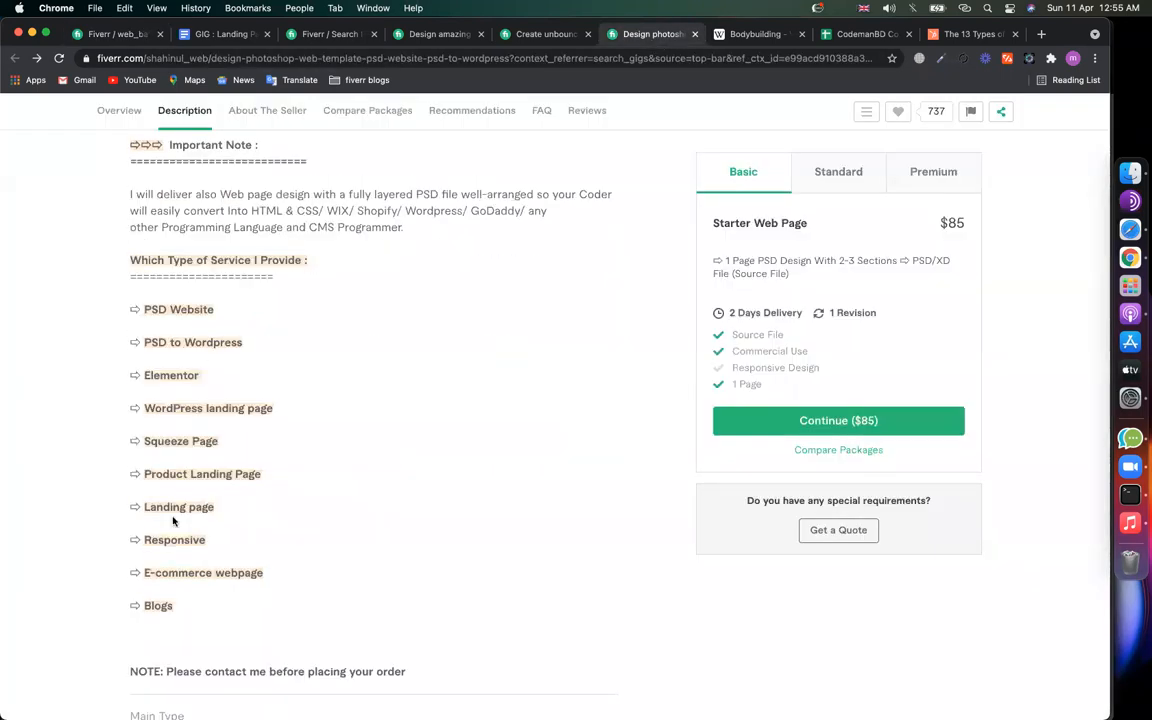
click(540, 33)
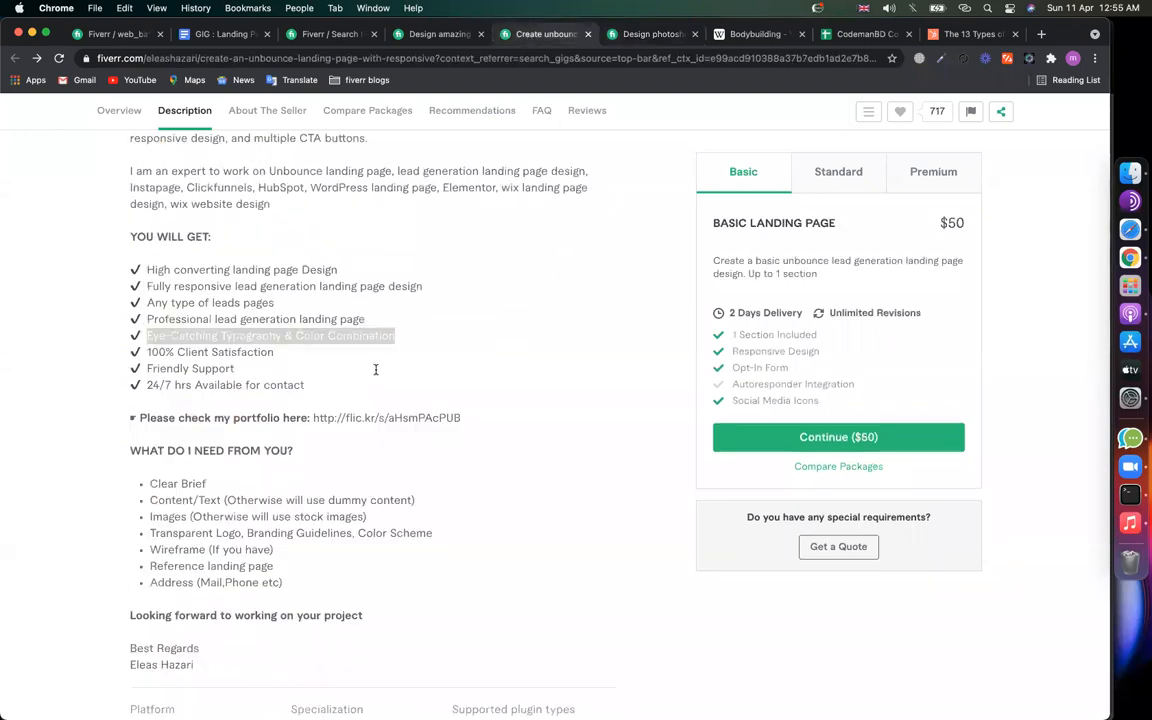
scroll(293, 293, up, 3)
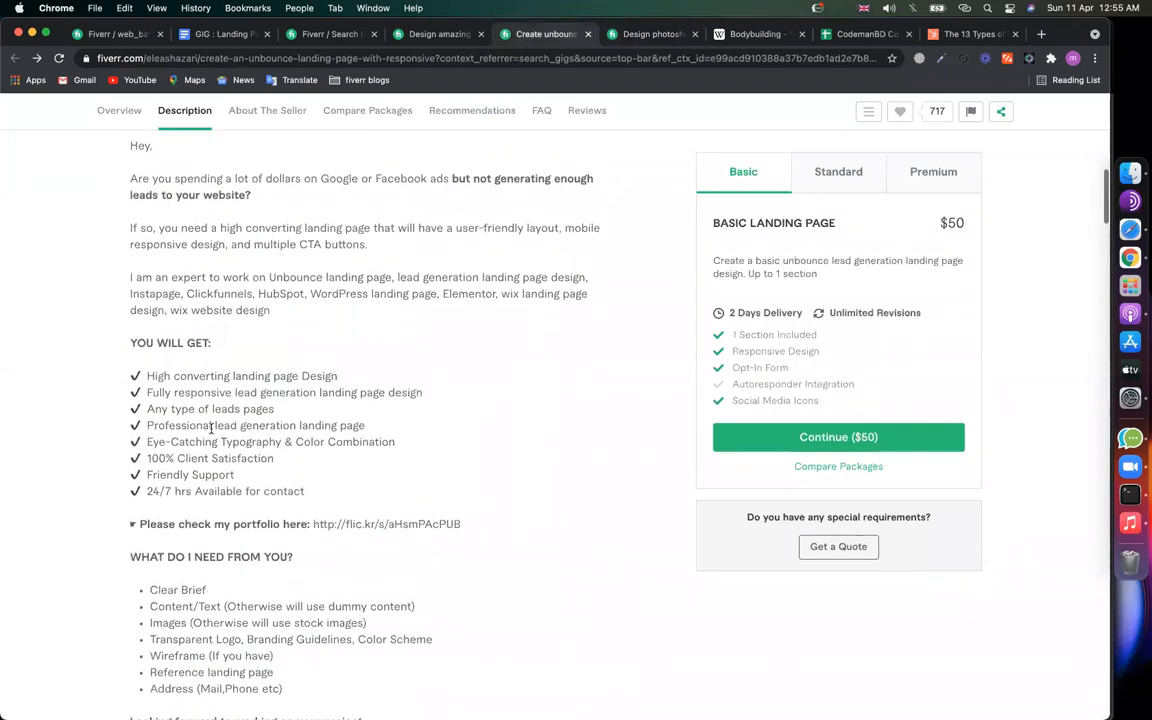
drag(305, 491, 122, 365)
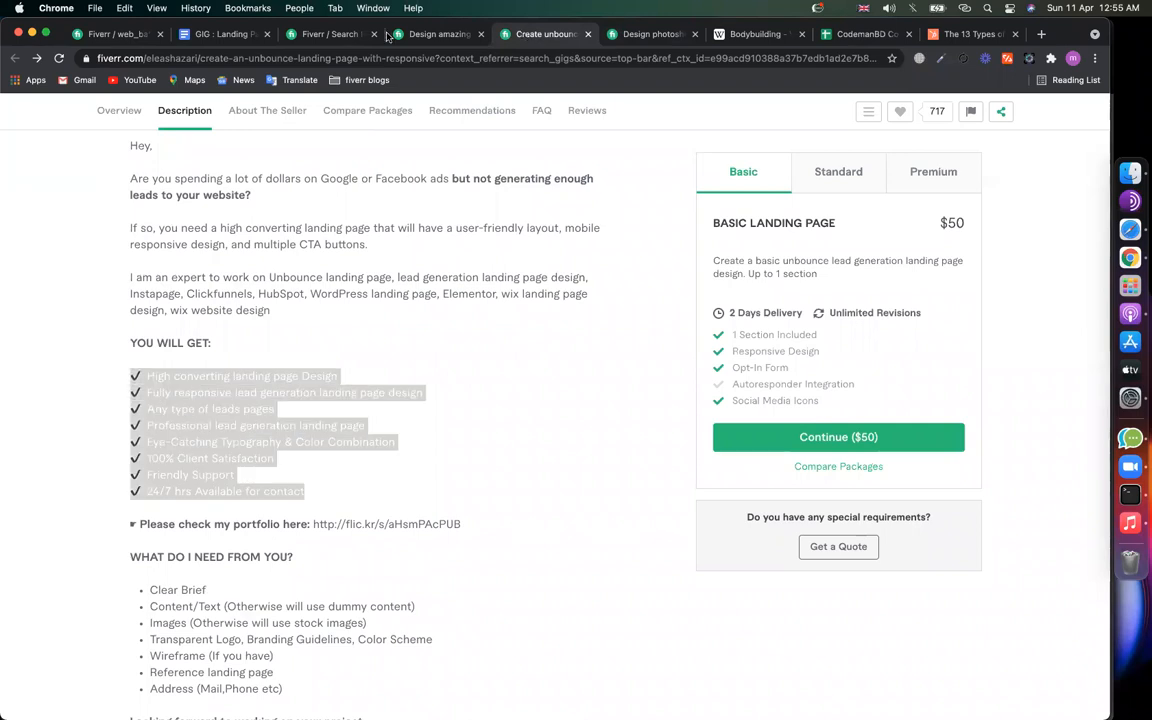
Step: Go back to the own gig description and look over its bolded phrases
click(115, 34)
scroll(360, 360, up, 1)
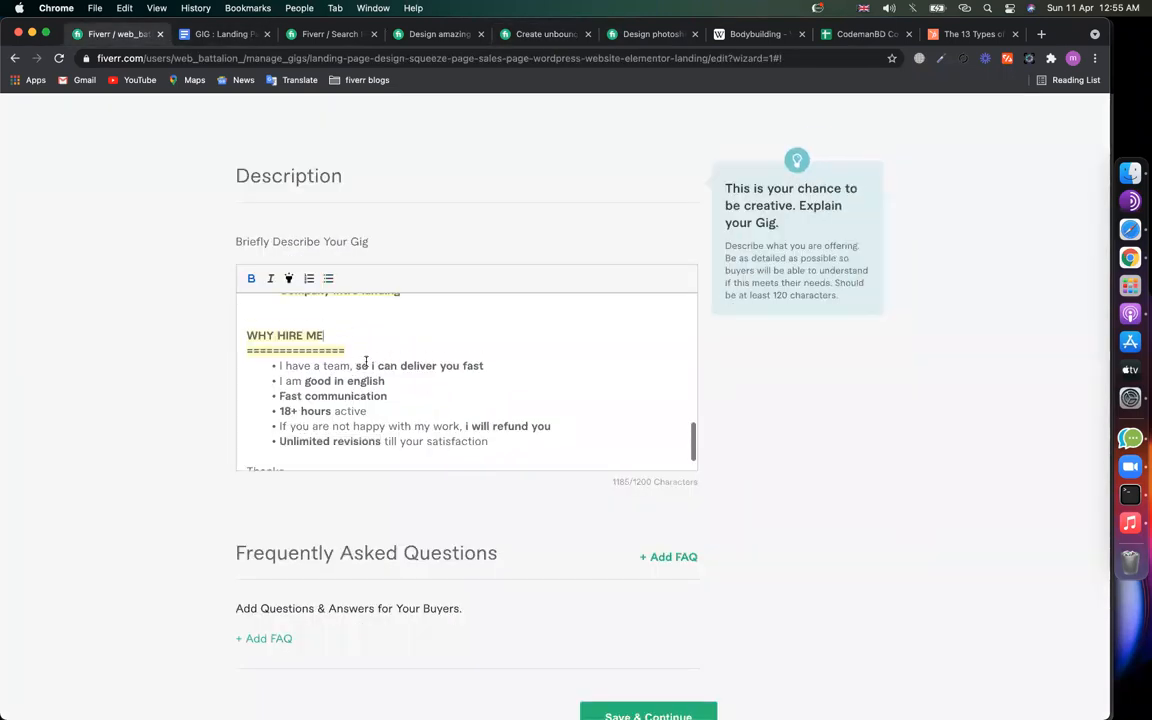
drag(466, 365, 513, 364)
drag(310, 381, 368, 380)
drag(278, 405, 366, 397)
click(507, 424)
scroll(493, 407, up, 5)
scroll(493, 407, up, 4)
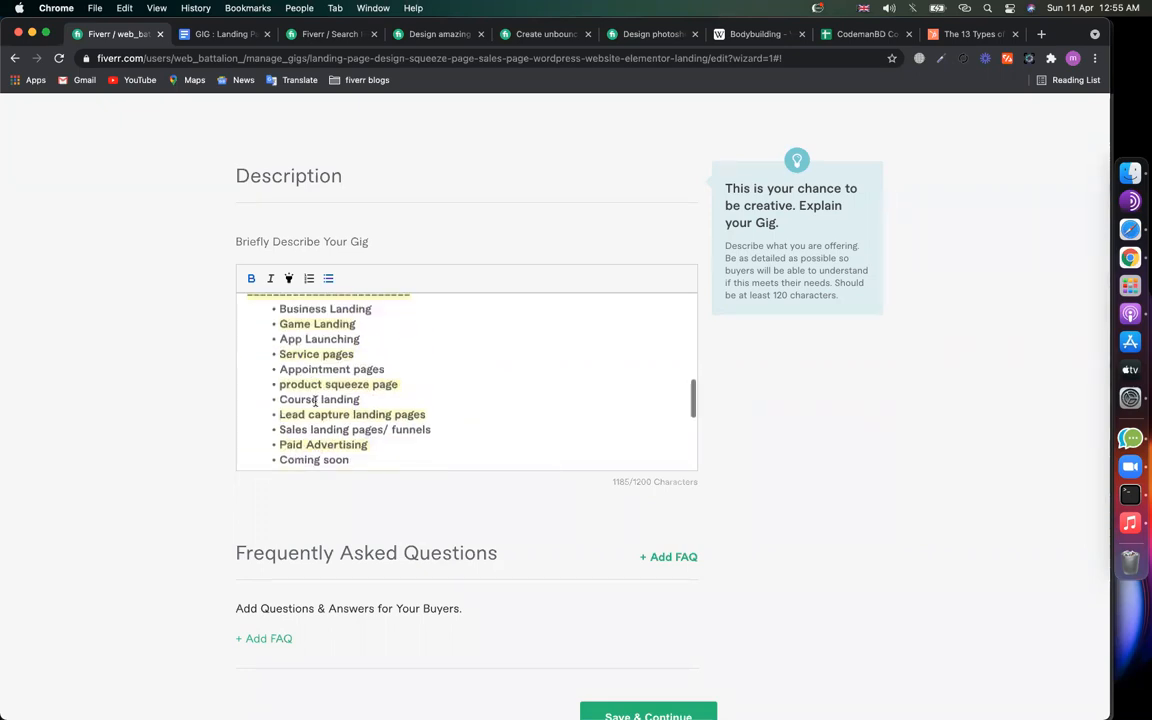
scroll(333, 411, up, 5)
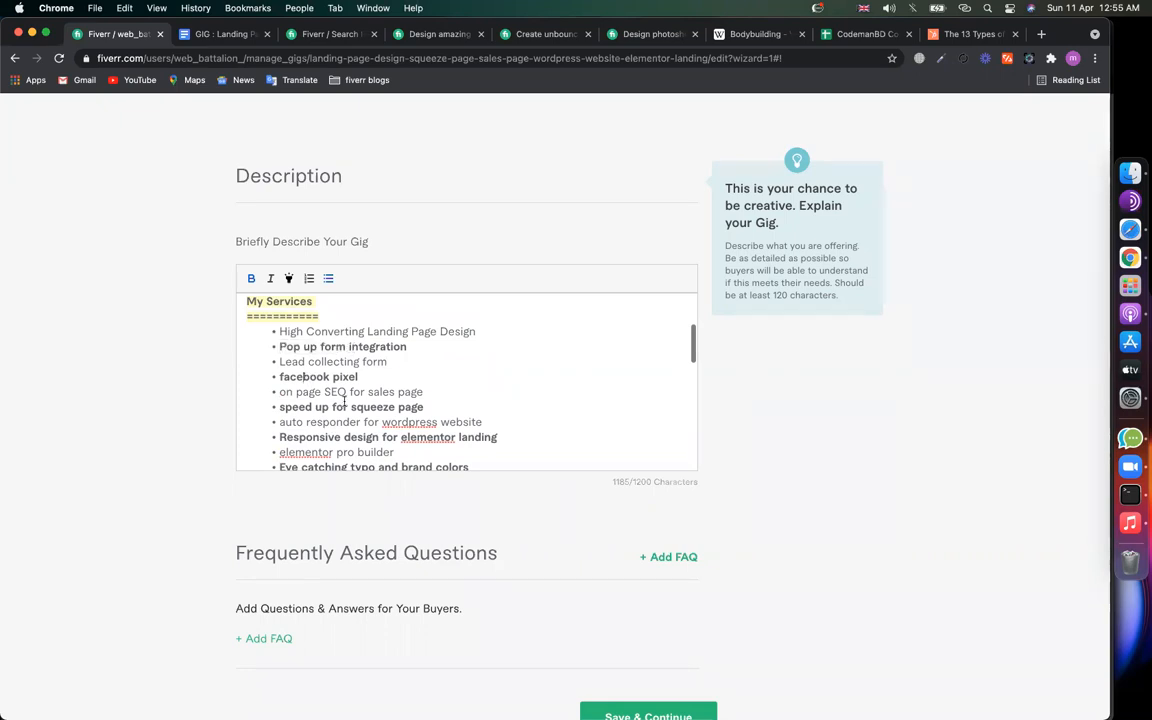
scroll(344, 401, down, 1)
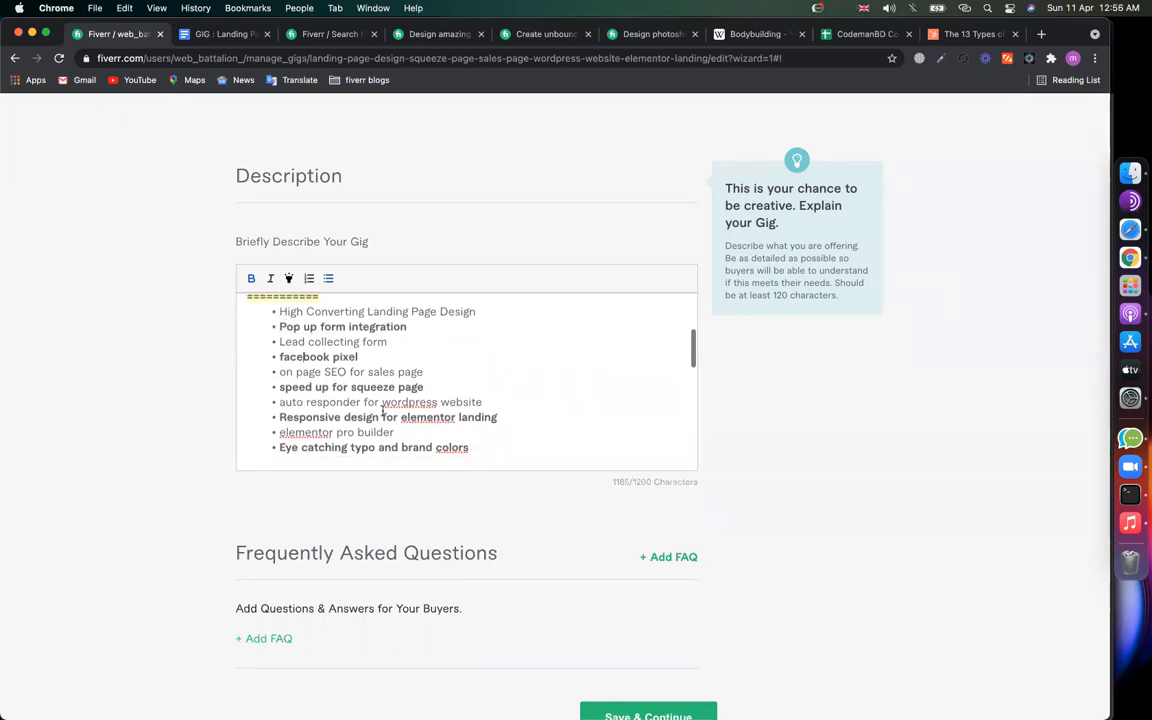
scroll(382, 410, down, 2)
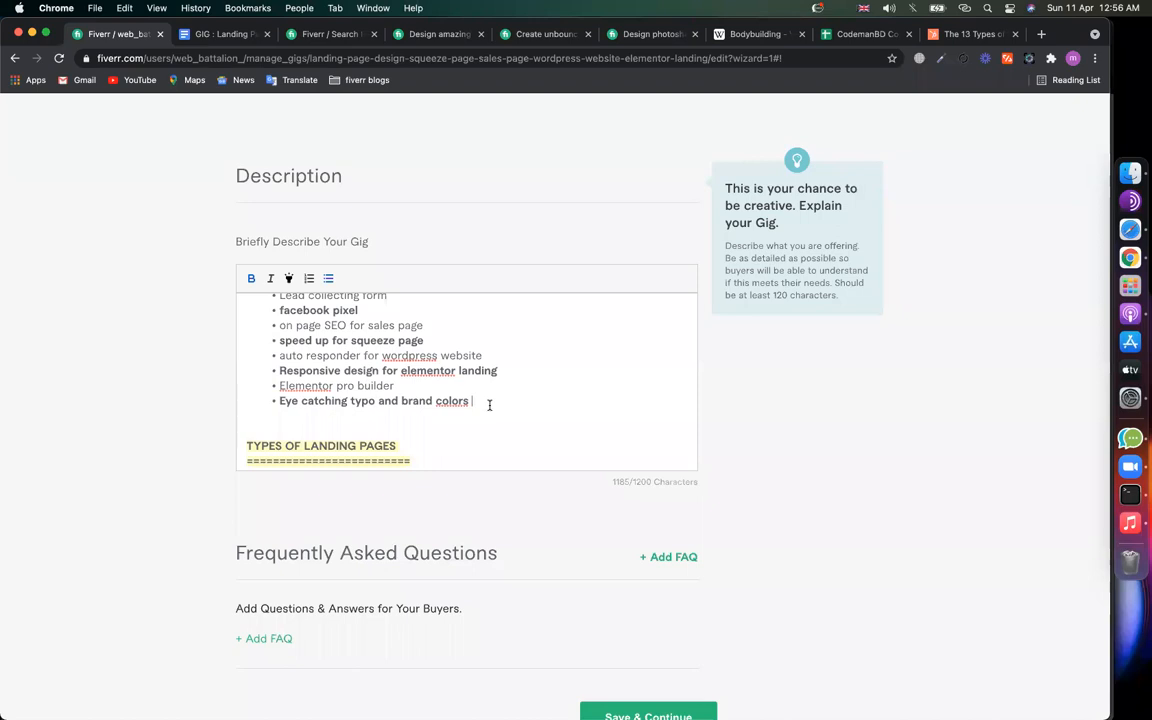
Step: Capitalize Elementor in the builder line and select the entire description with Cmd+A
click(443, 385)
scroll(524, 429, down, 10)
scroll(524, 431, down, 2)
click(421, 442)
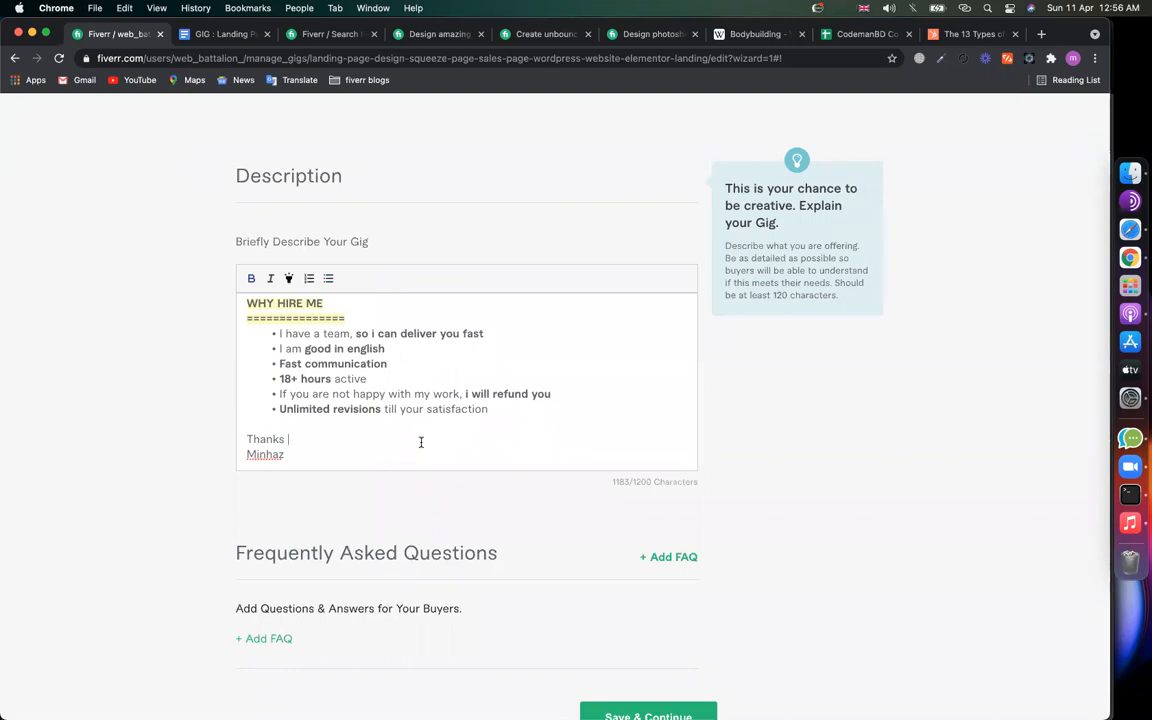
key(super+a)
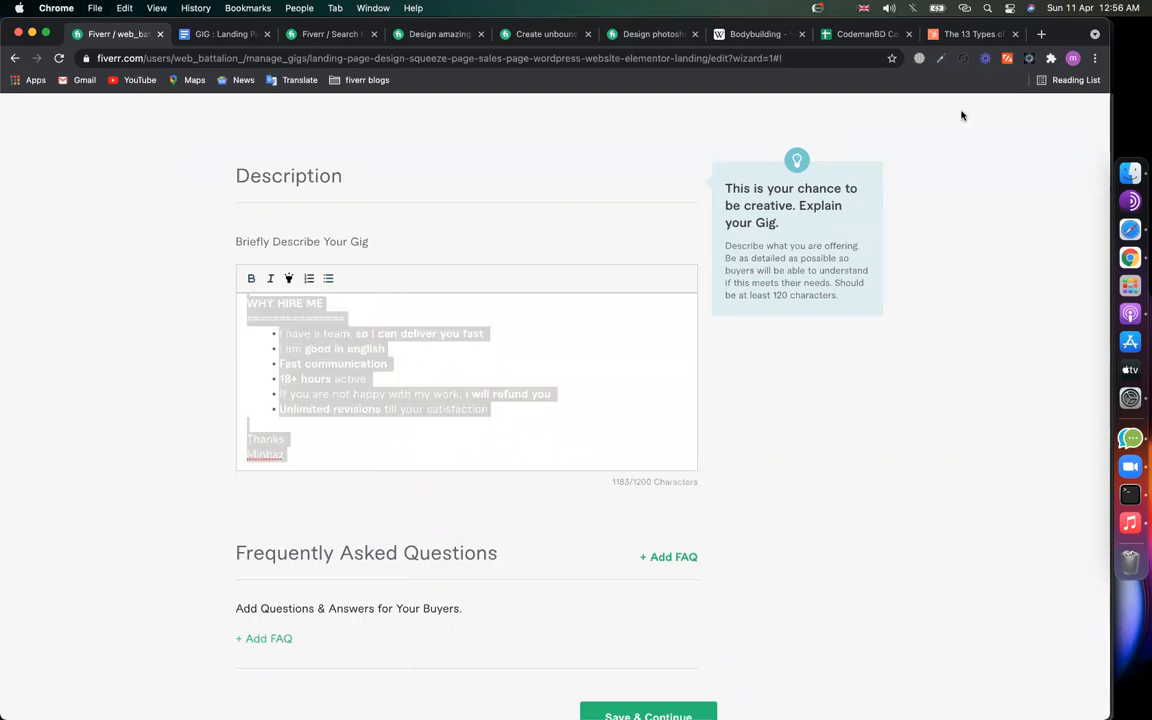
Step: Google 'keyword density checker' and open the SEO Review Tools Keyword Density Checker result
click(975, 34)
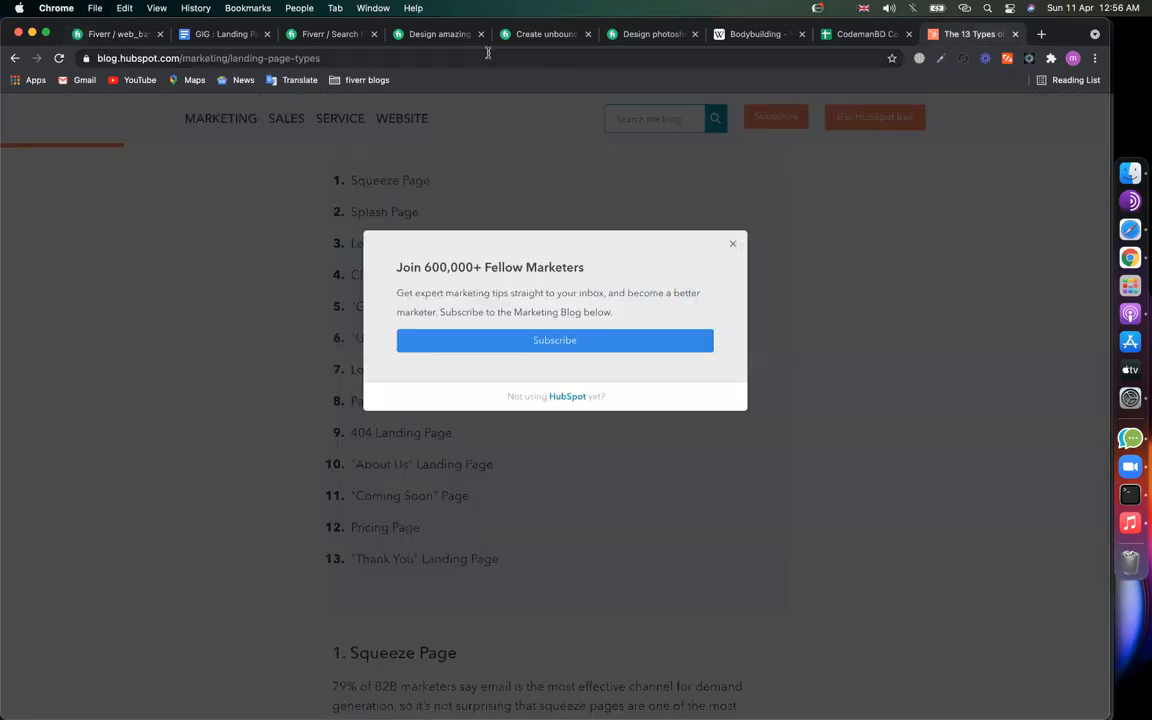
click(488, 55)
text(keywo)
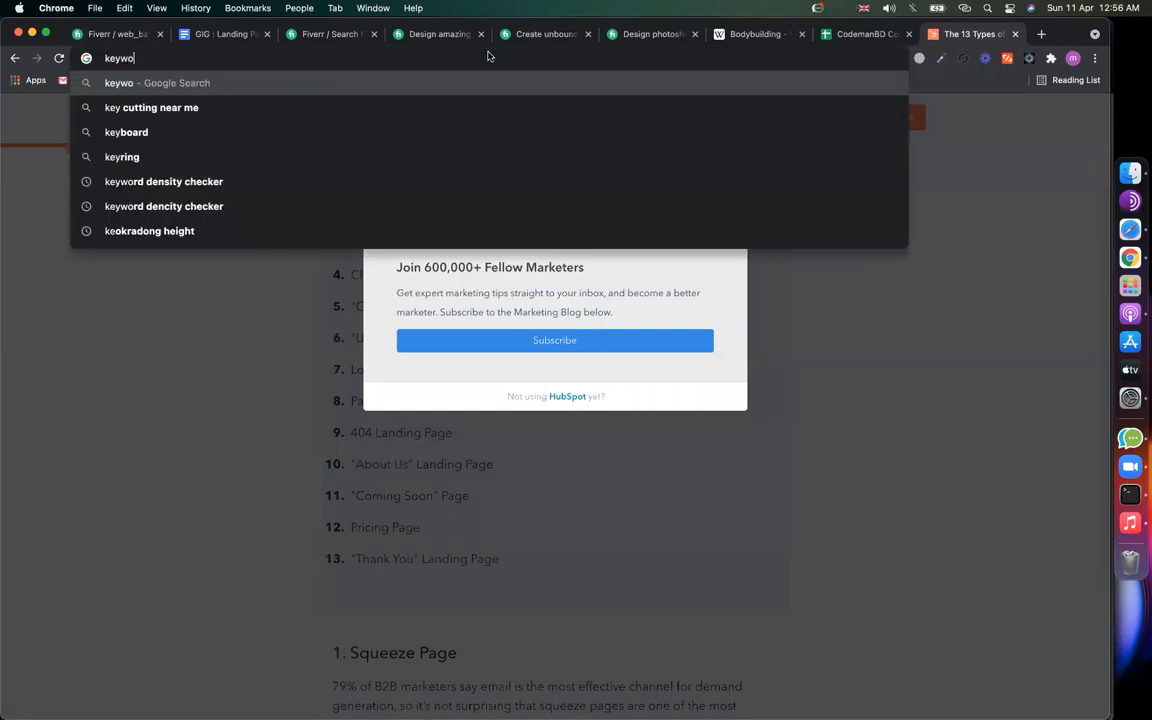
text(rd dens)
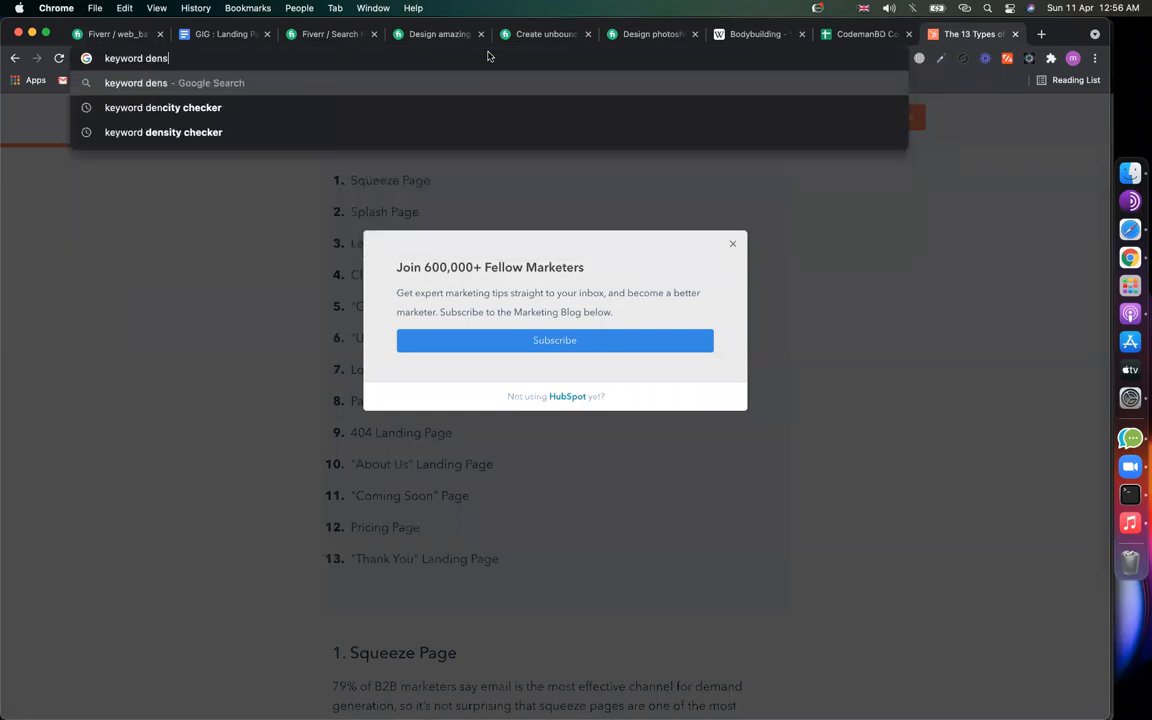
text(ity chacher)
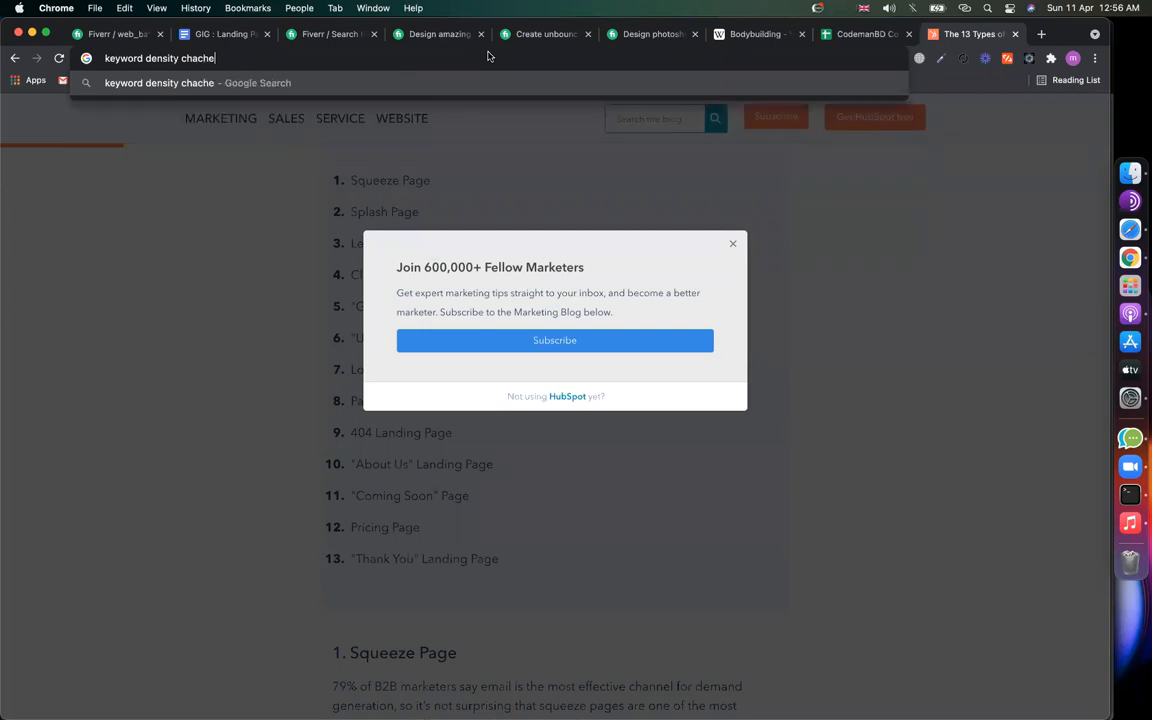
key(Return)
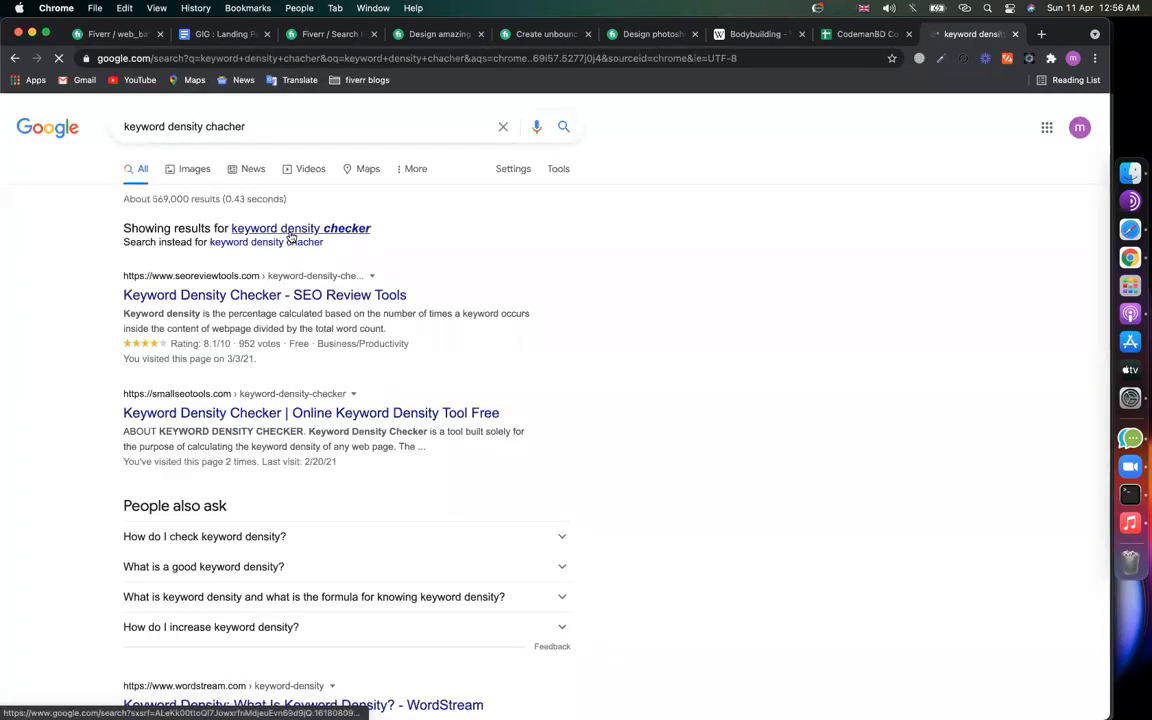
click(287, 292)
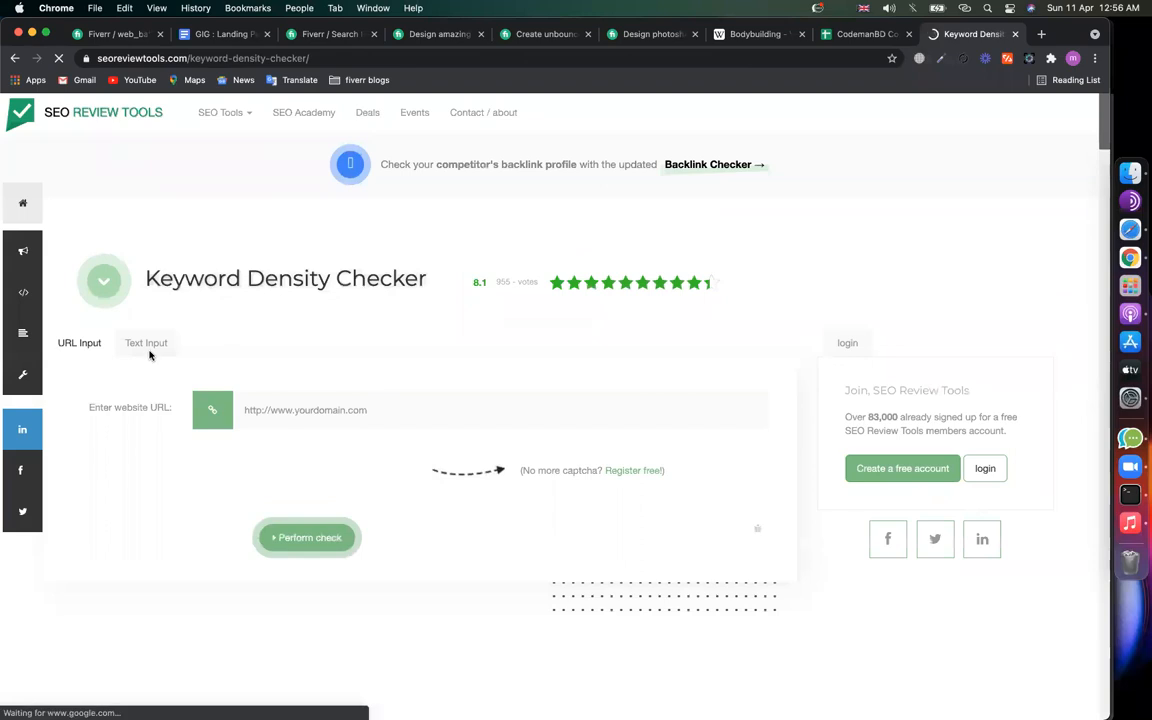
Step: Paste the gig description into the checker's Text Input box
click(150, 354)
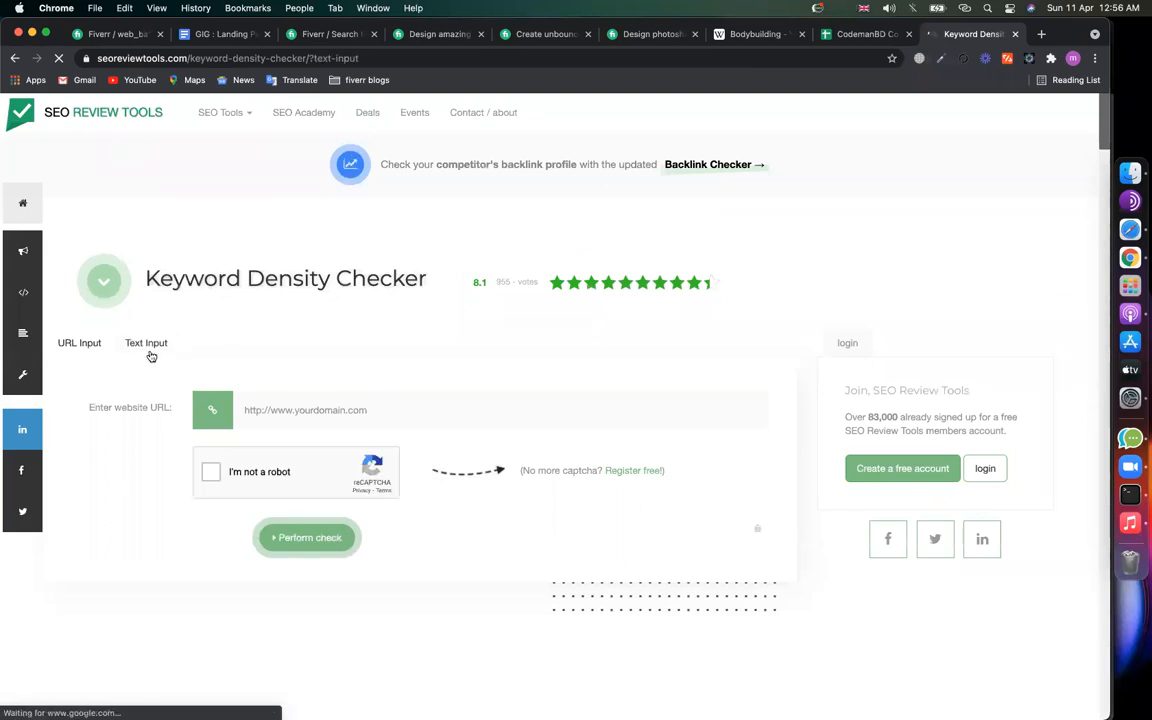
click(382, 446)
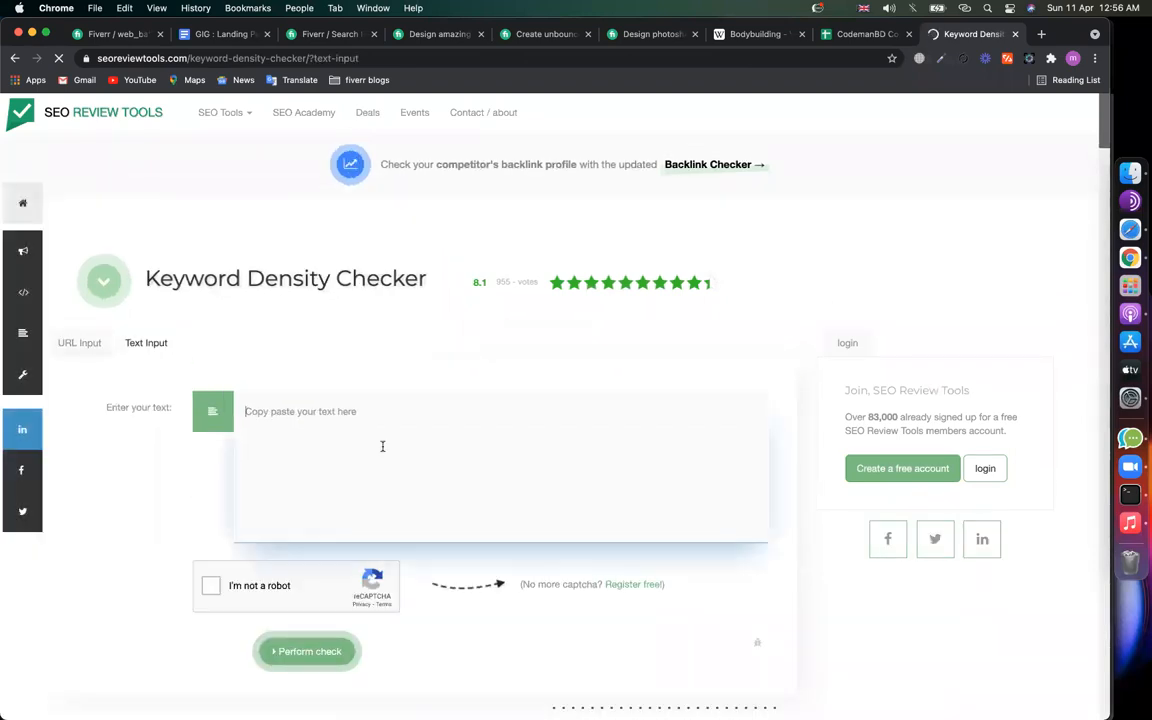
key(super+v)
scroll(186, 538, down, 3)
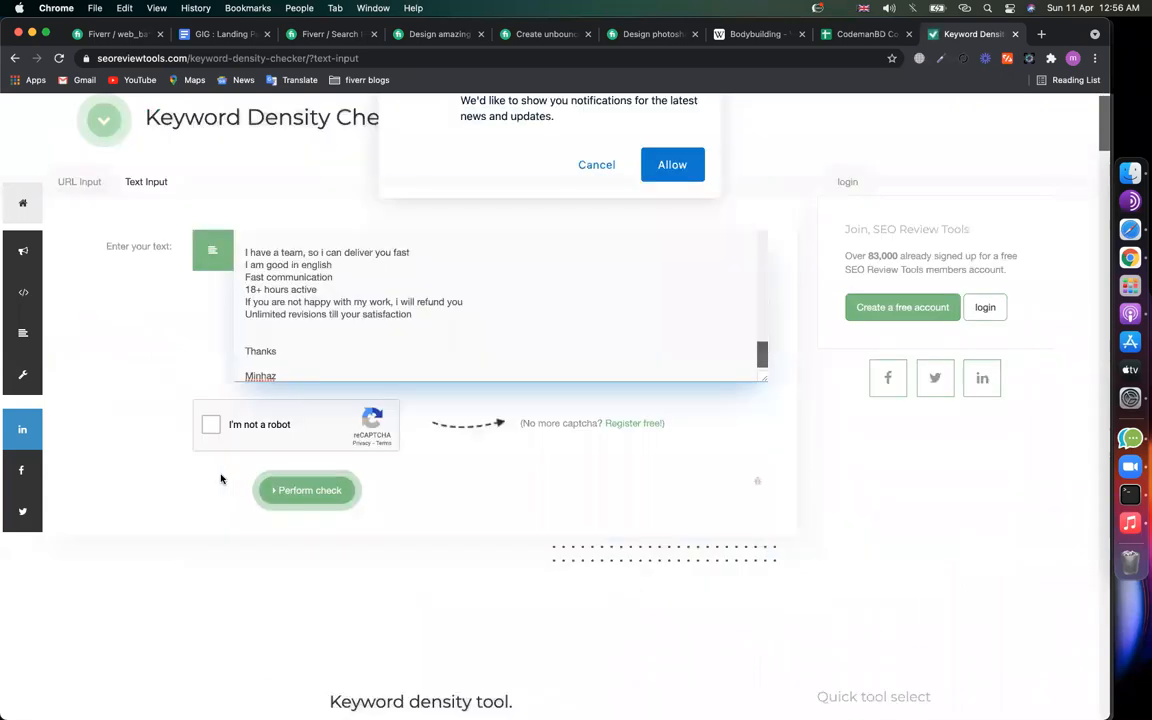
click(597, 184)
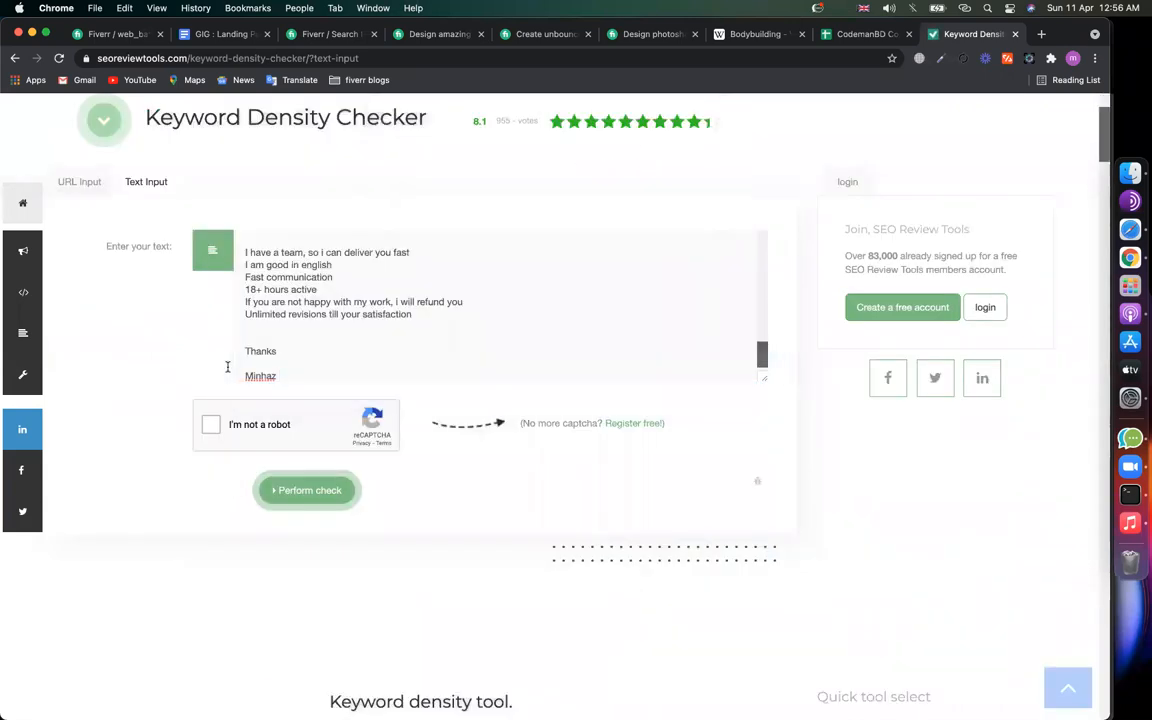
Step: Pass the I'm not a robot tractor image challenge and start Perform check
click(210, 426)
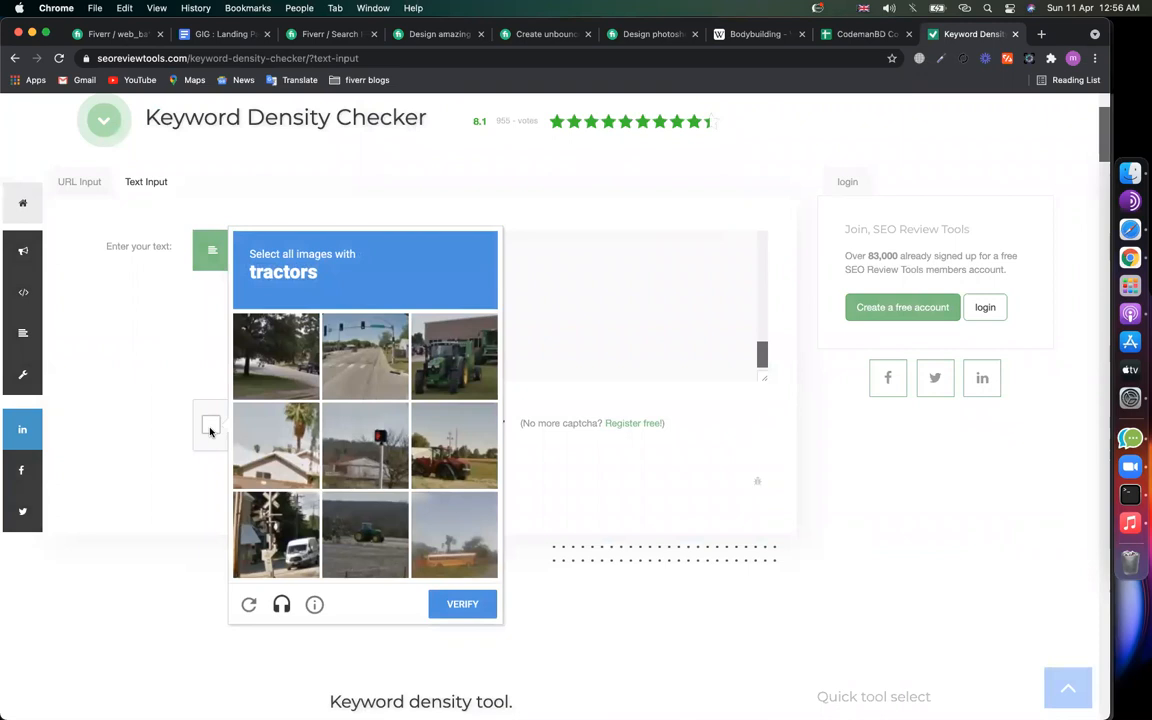
click(454, 356)
click(454, 445)
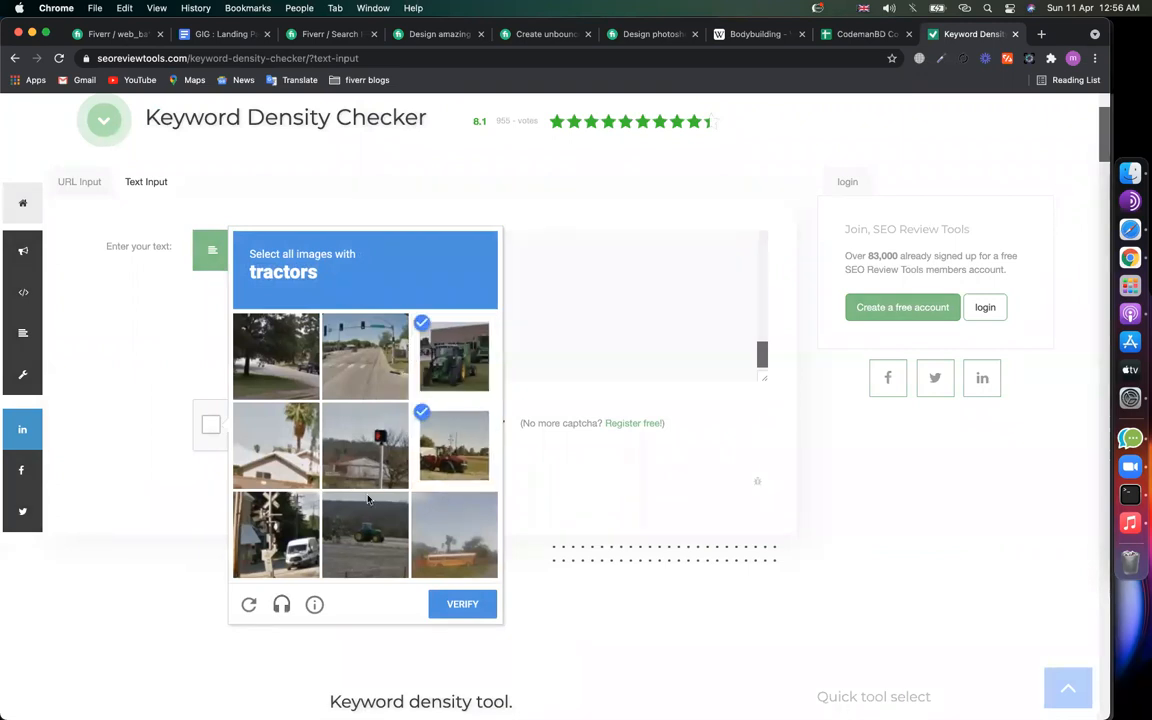
click(367, 500)
click(462, 604)
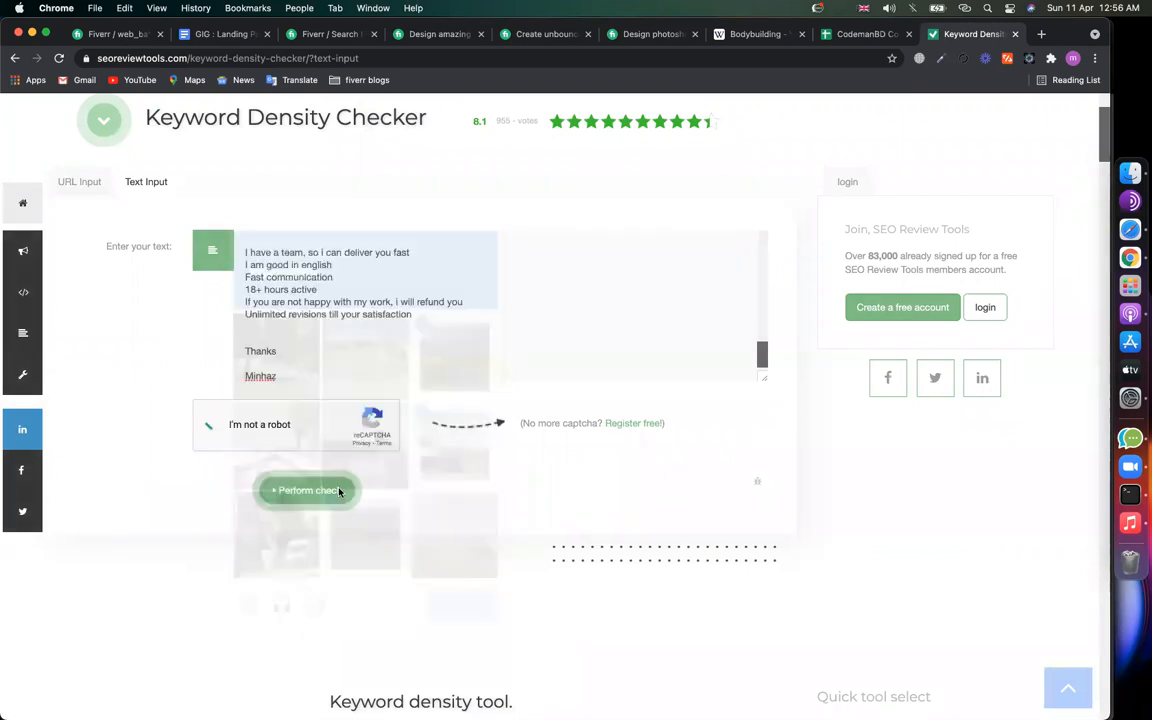
click(314, 503)
click(250, 58)
key(super+c)
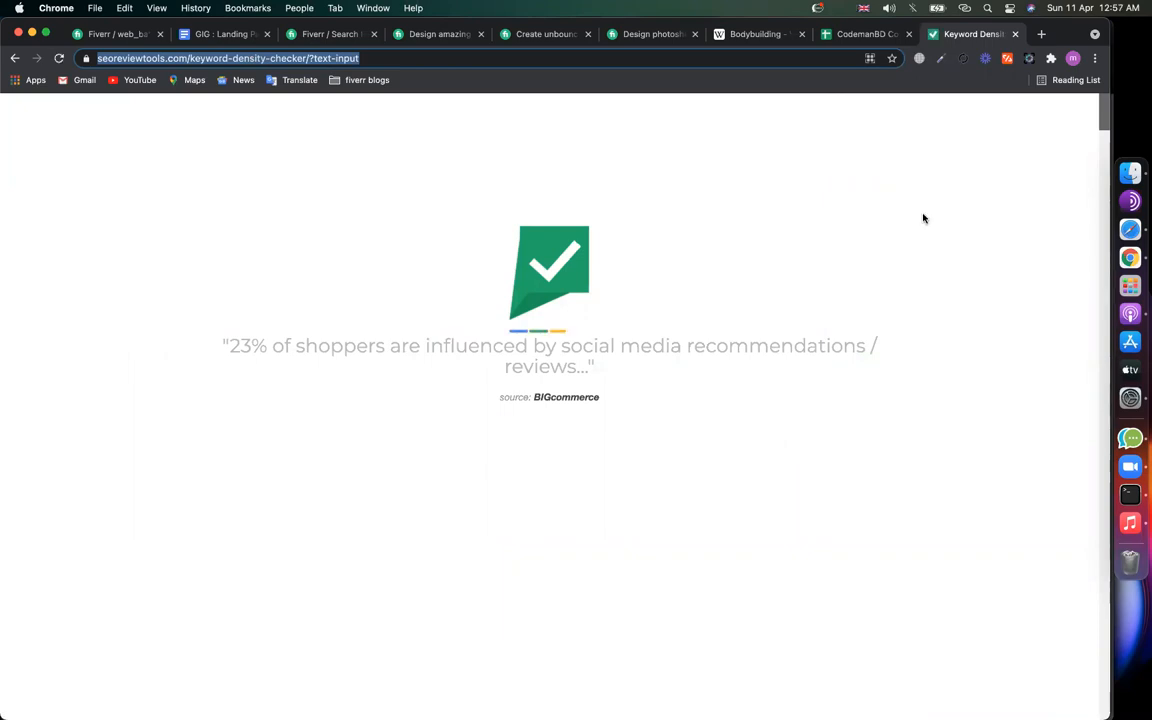
Step: Save the checker's URL, minus '?text-input', in a new notepad.pw note
click(1041, 34)
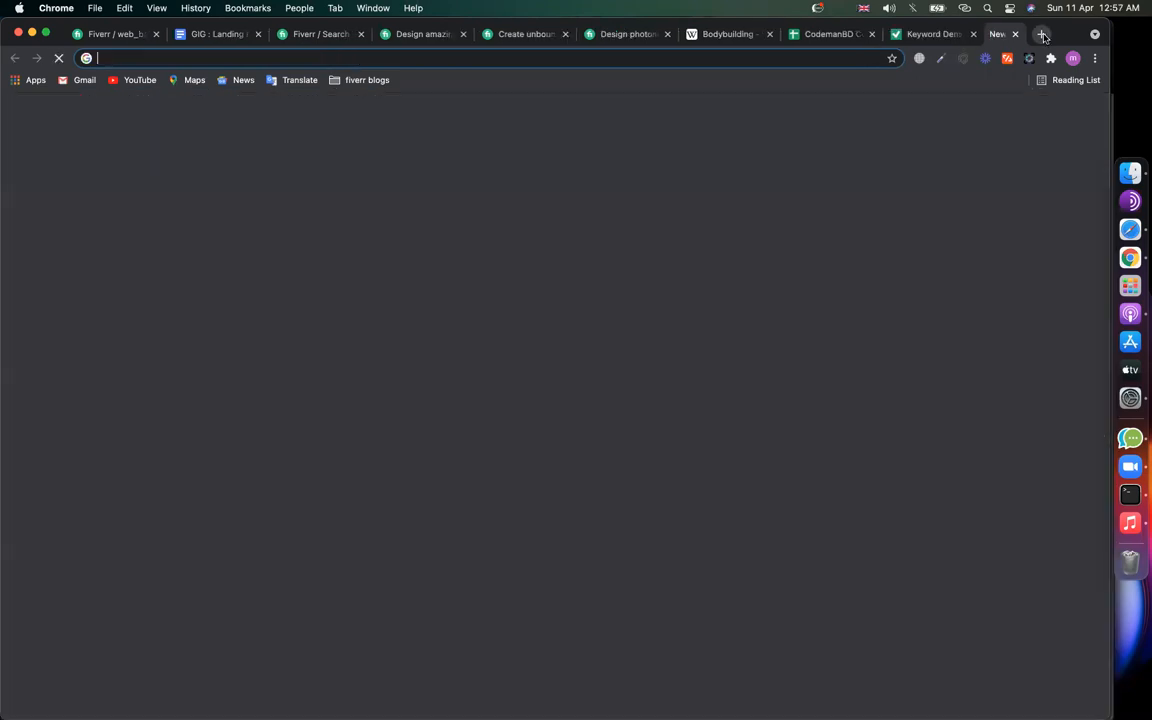
text(notepad)
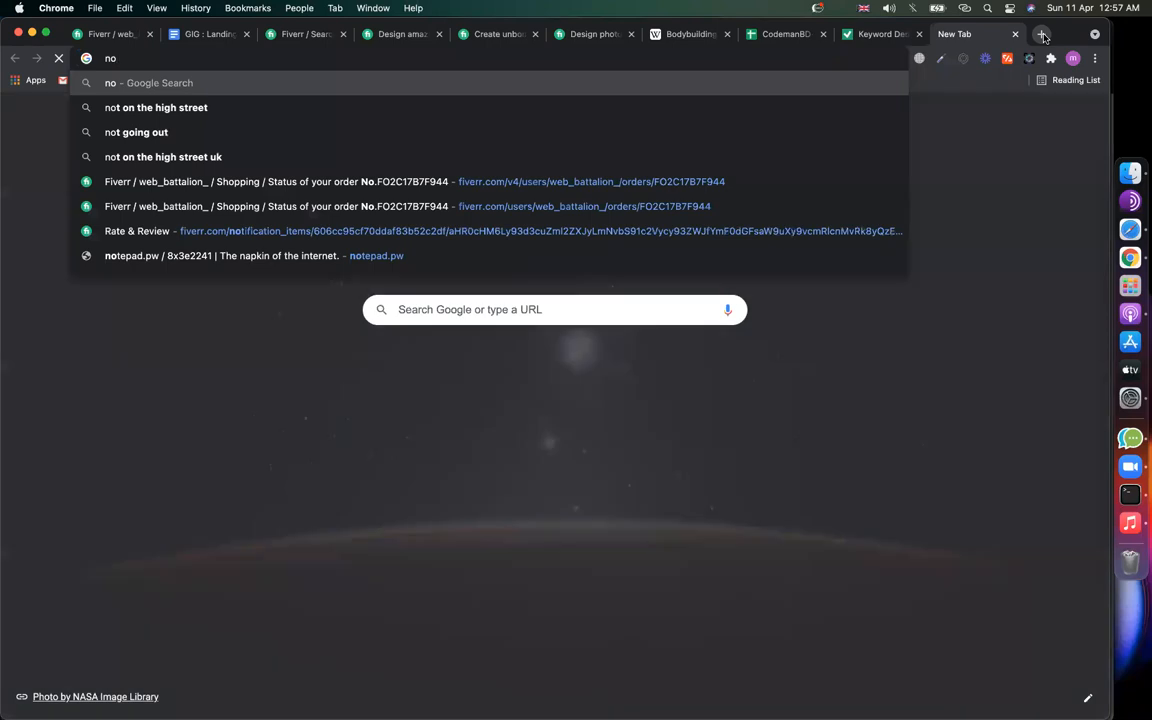
text(..)
key(BackSpace)
text(pw)
key(Return)
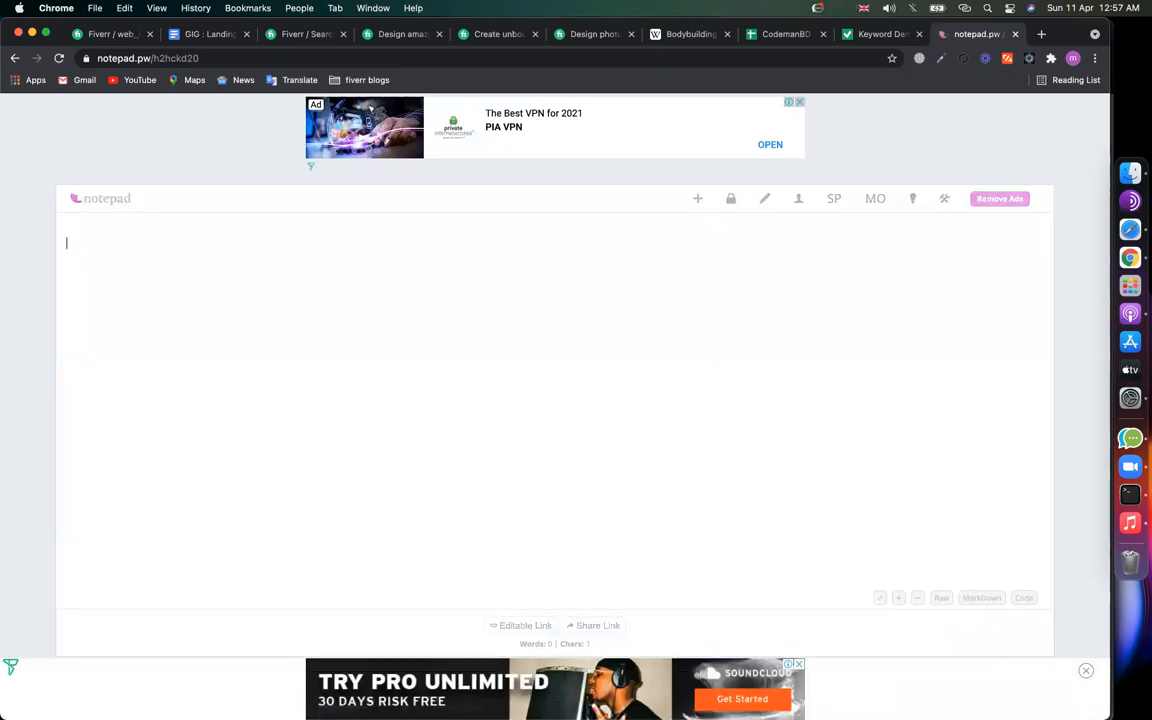
key(super+v)
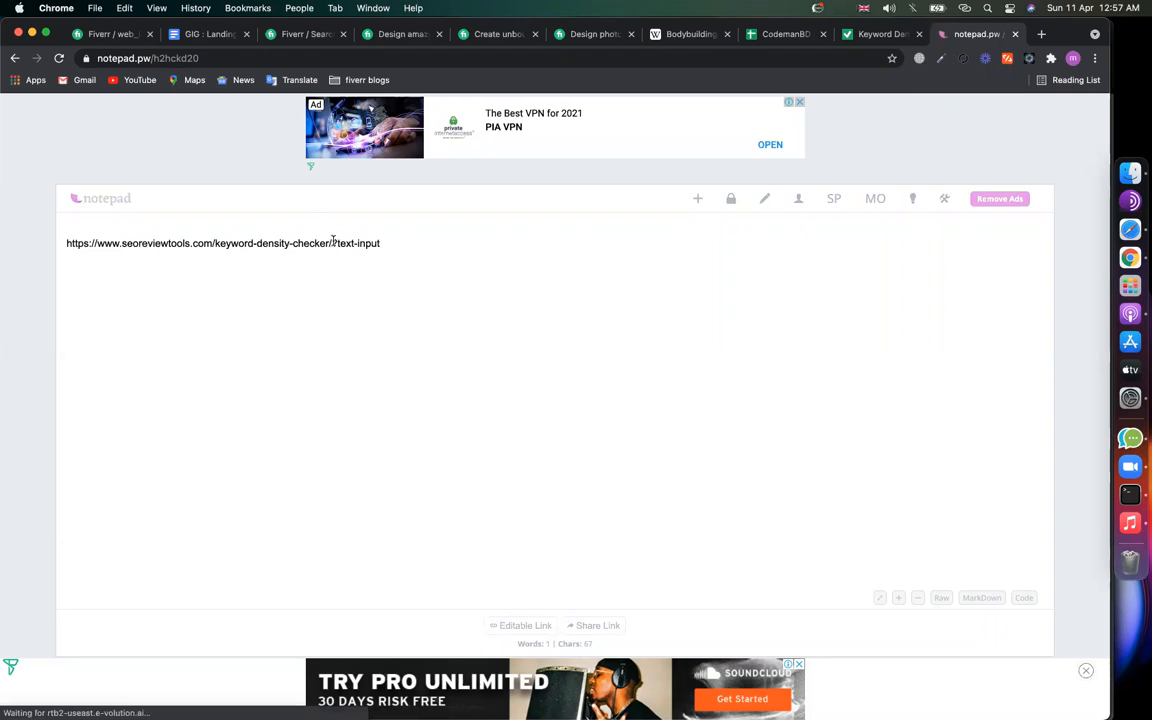
key(BackSpace)
key(BackSpace)
key(BackSpace)
key(BackSpace)
key(BackSpace)
key(BackSpace)
key(BackSpace)
key(BackSpace)
key(BackSpace)
key(BackSpace)
key(BackSpace)
Step: Return to the GIG : Landing Pages document and select 'squeeze page'
click(205, 34)
click(410, 291)
drag(382, 269, 237, 271)
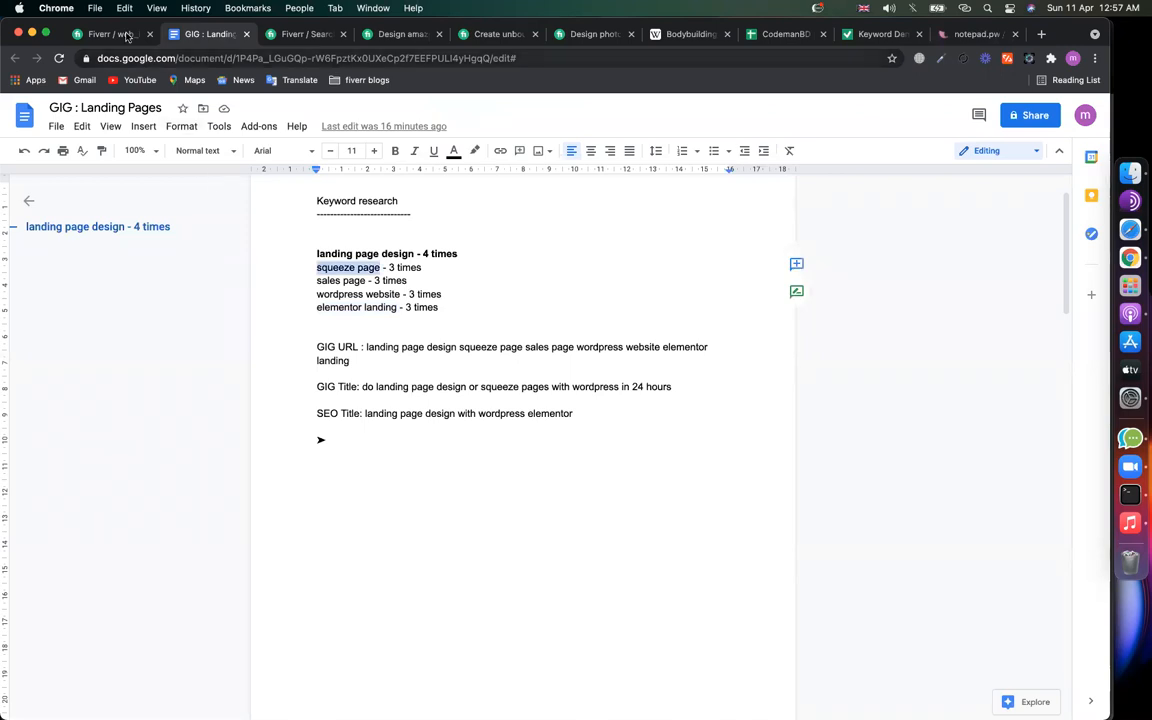
Step: Select 'landing page design' in the keyword list, then go back to the loading Keyword Density Checker
drag(415, 253, 313, 255)
click(868, 36)
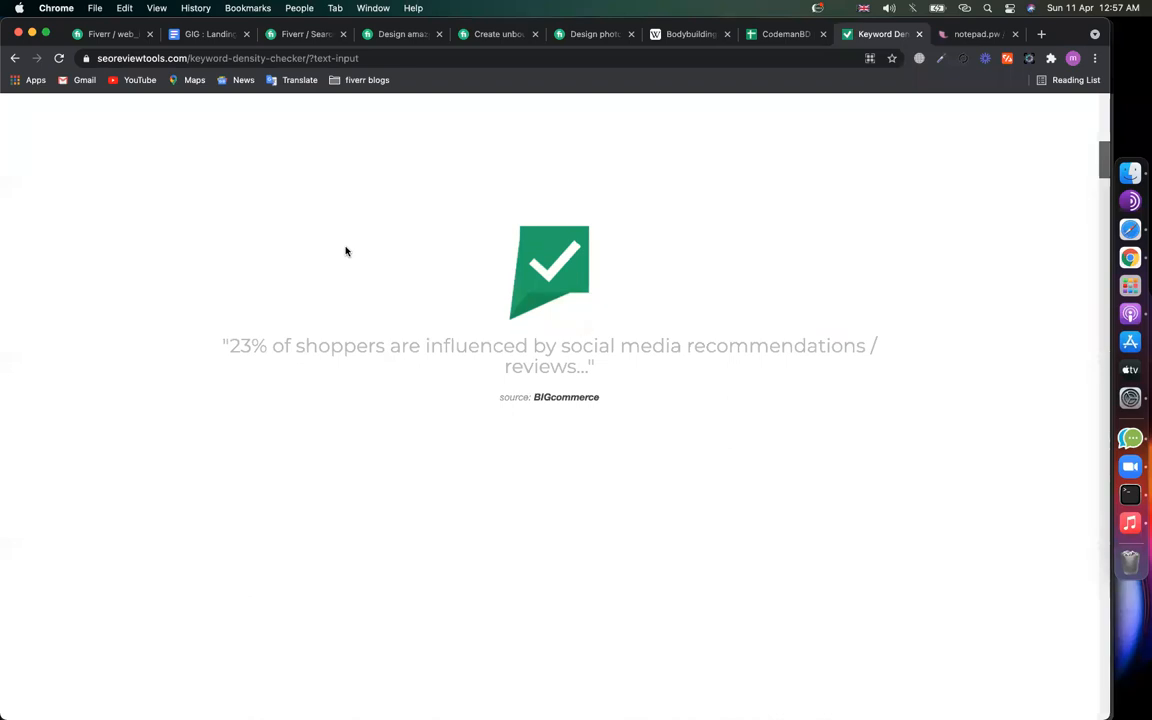
click(212, 34)
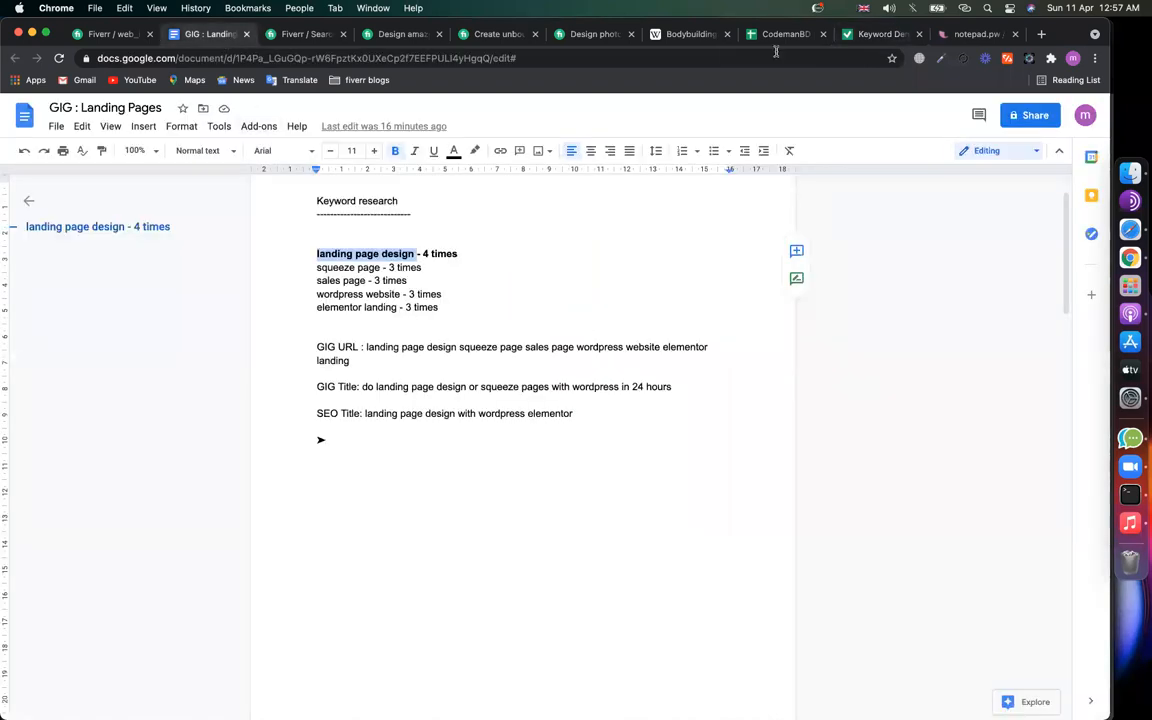
click(887, 35)
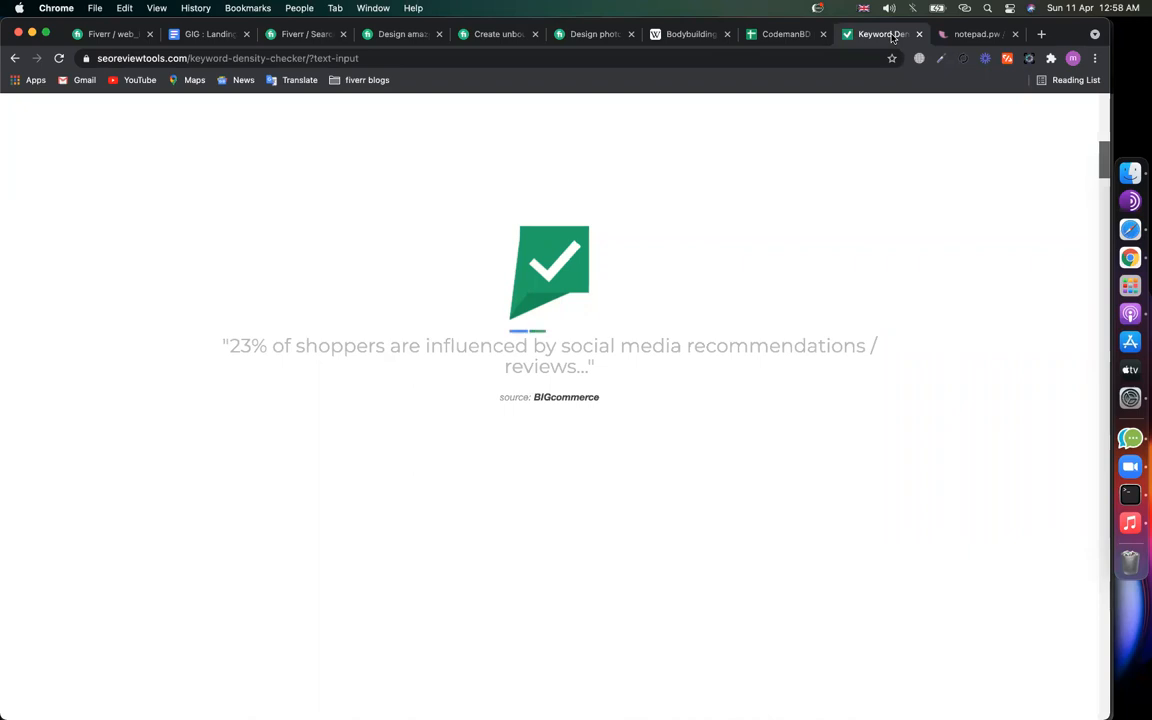
click(964, 8)
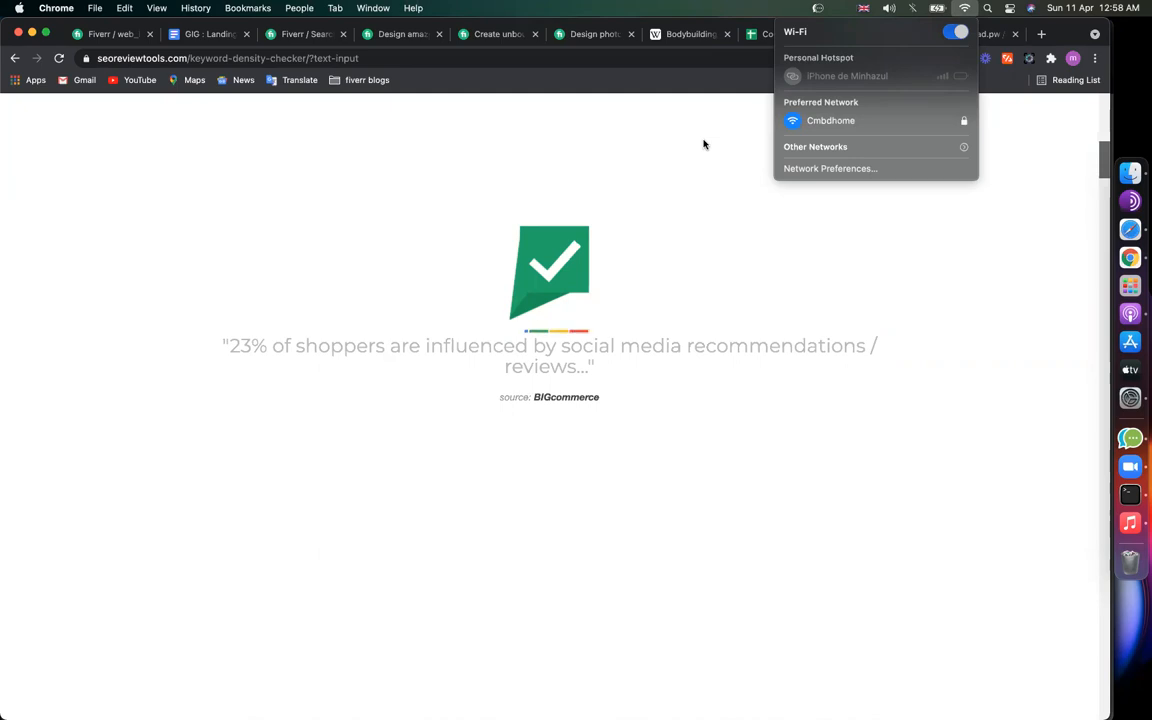
click(668, 154)
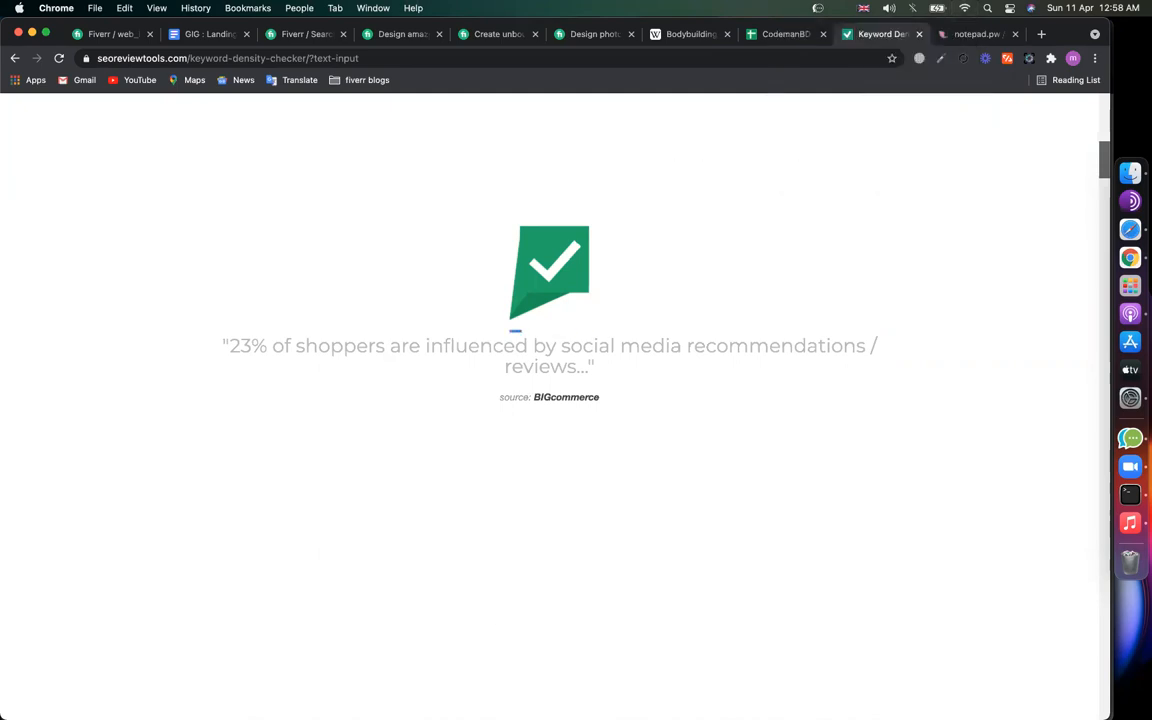
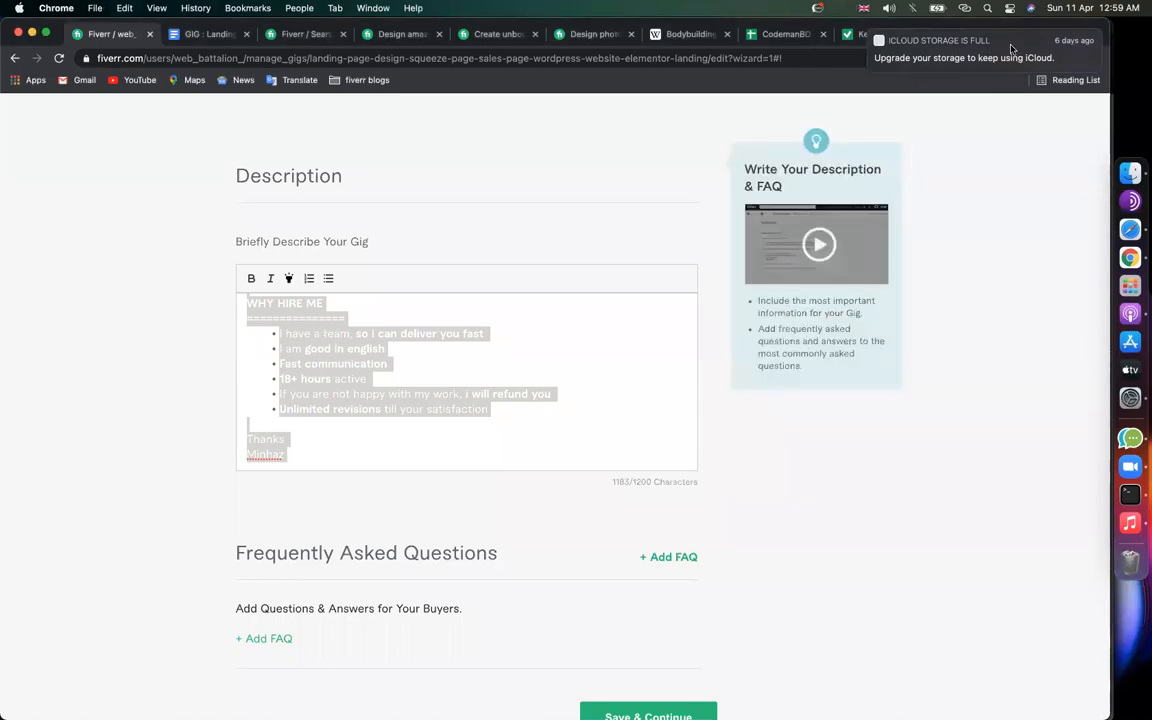
Step: Paste the gig description into the Keyword Density Checker, try the check, then paste it in again
click(885, 35)
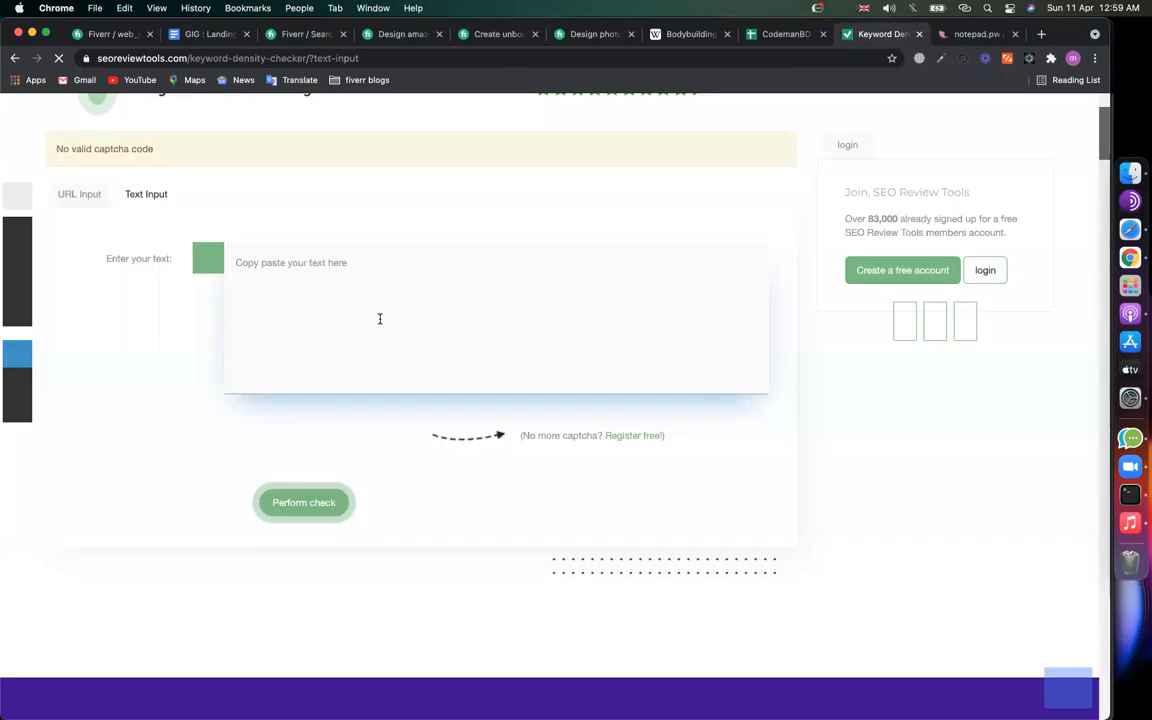
click(379, 318)
key(super+v)
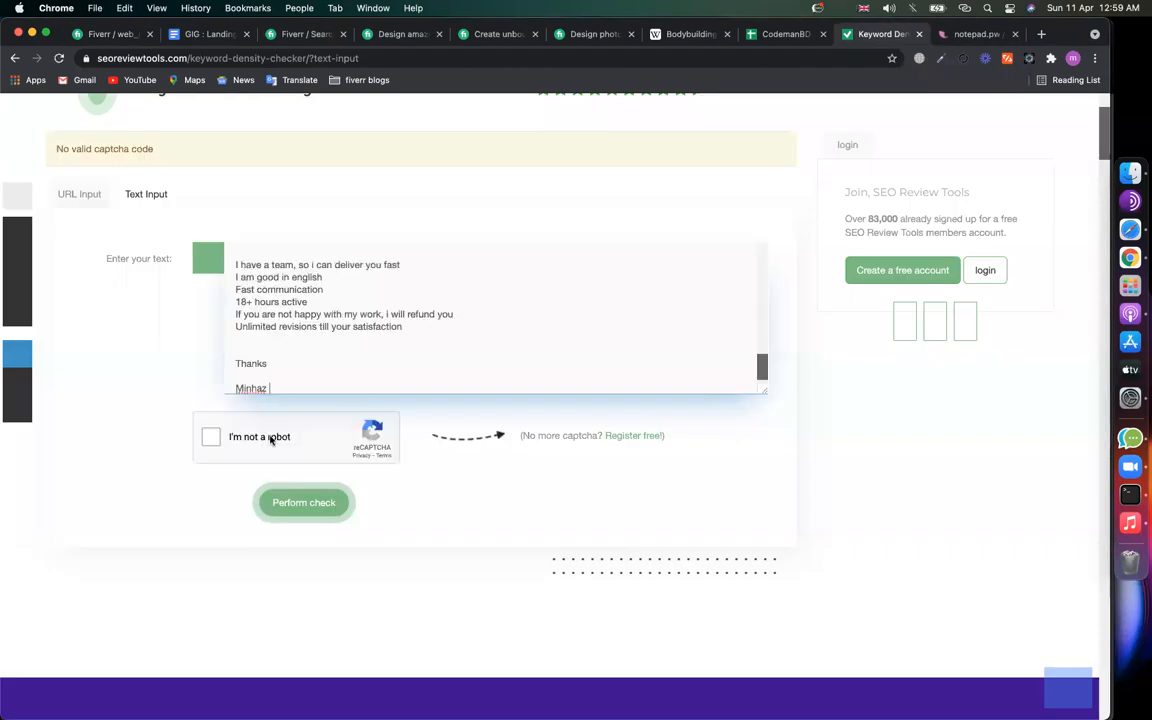
click(285, 509)
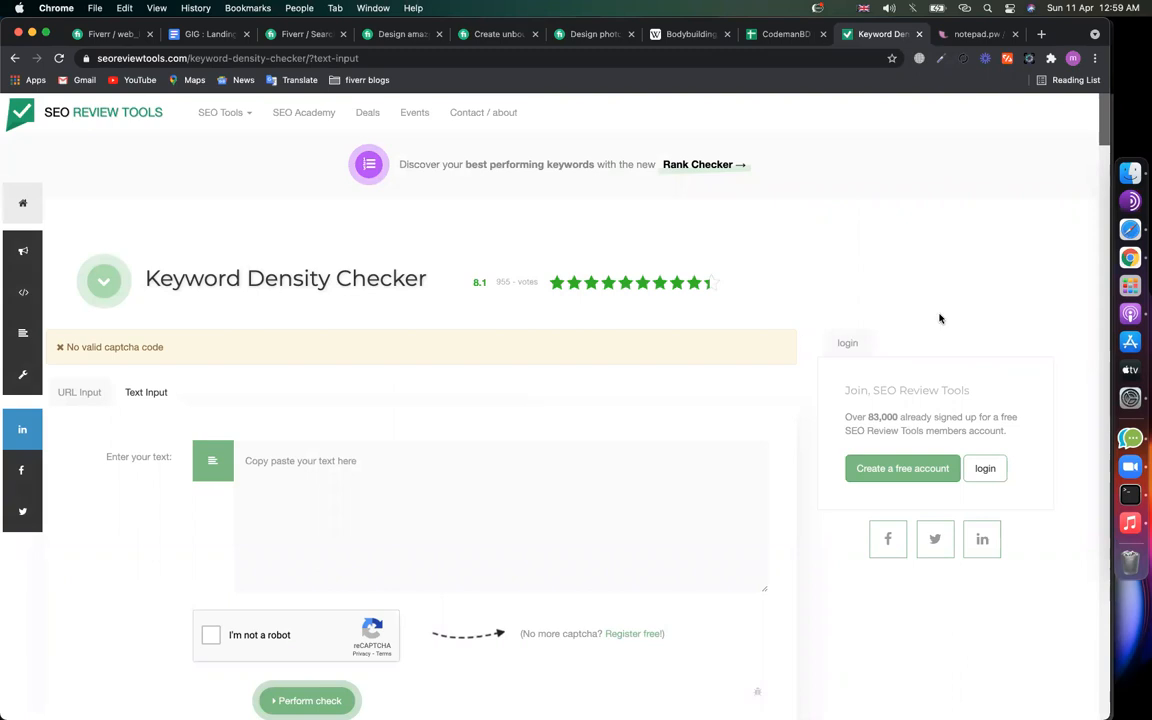
scroll(553, 270, down, 5)
click(525, 221)
key(super+v)
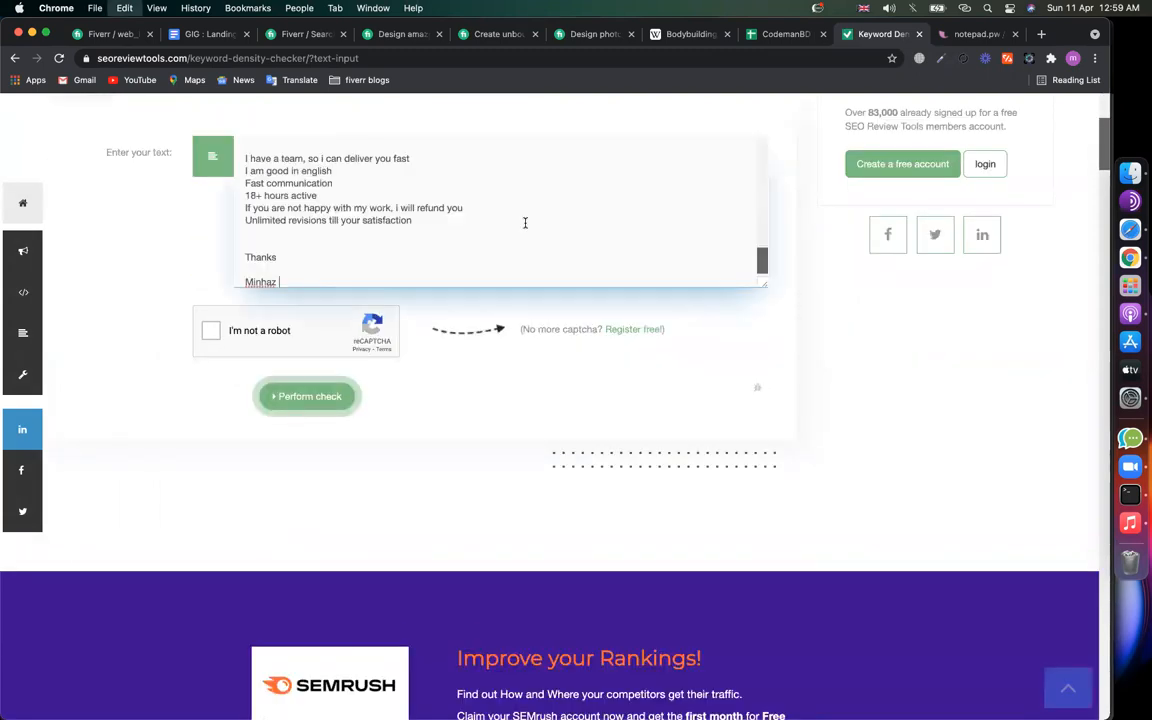
Step: Solve the stairs image captcha and run the keyword density check
click(211, 331)
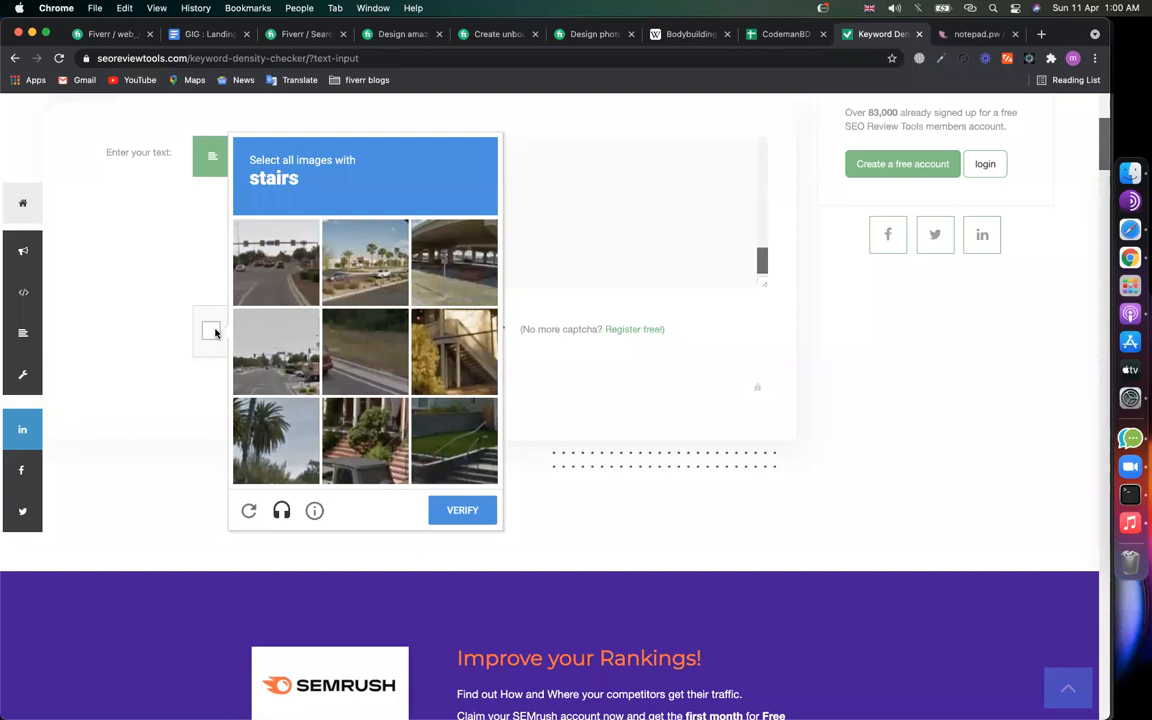
click(468, 385)
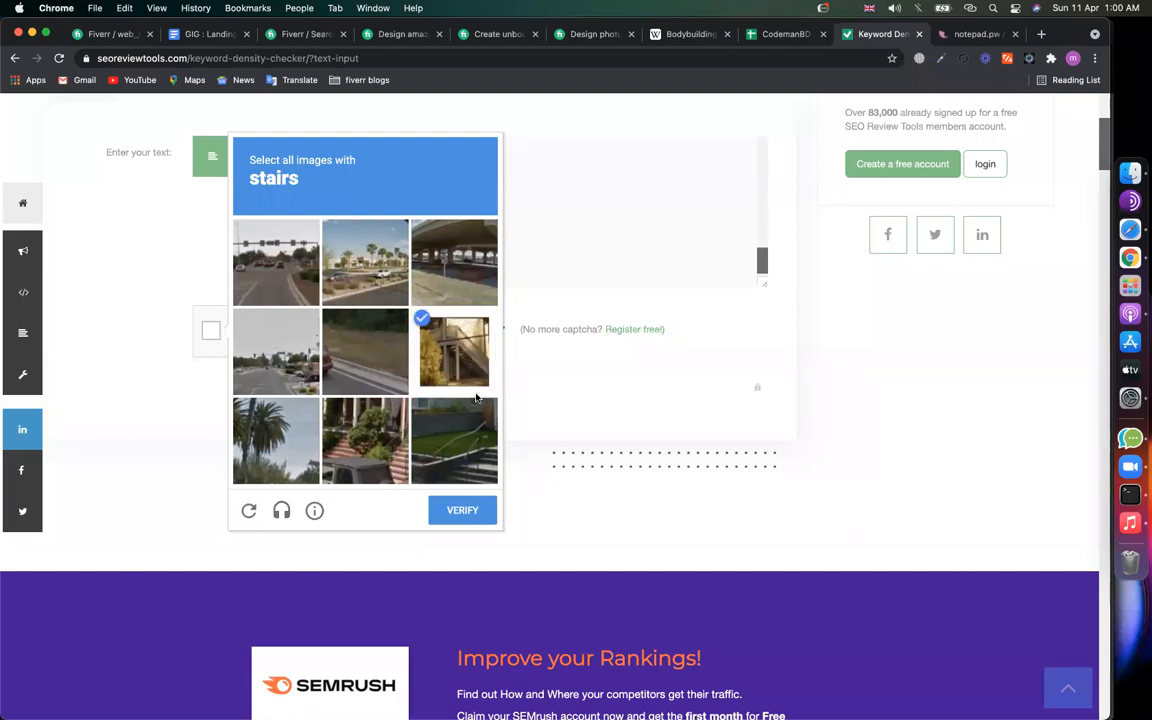
click(466, 430)
click(368, 440)
click(455, 512)
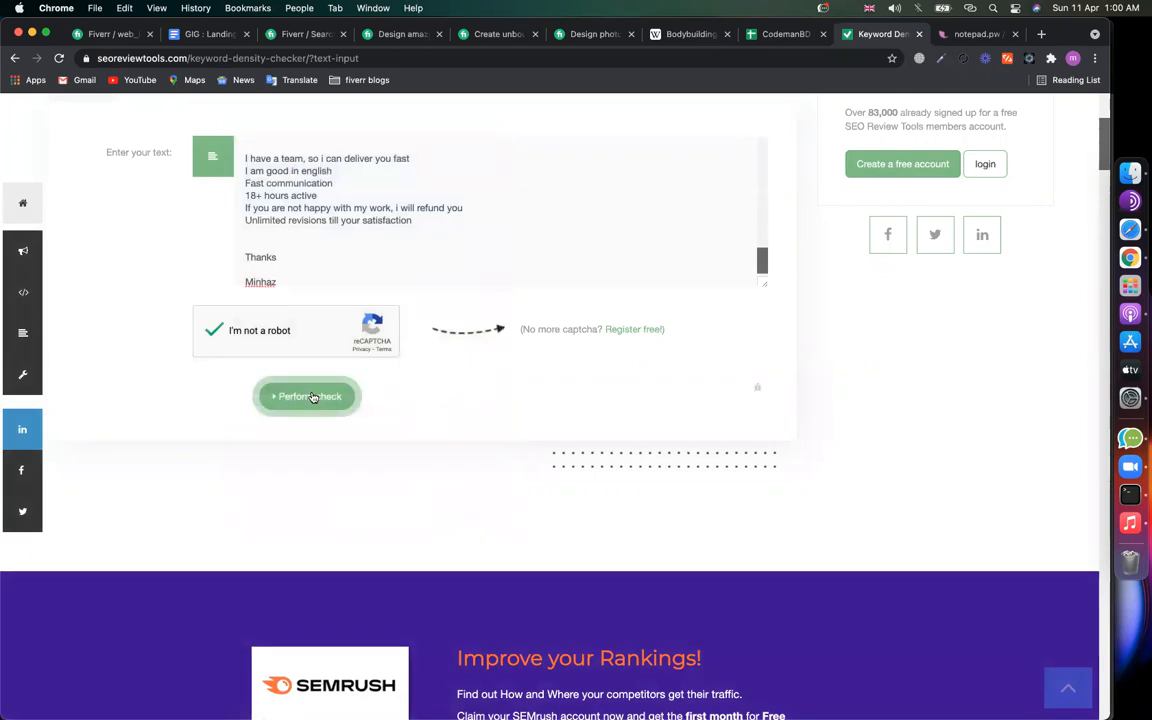
click(313, 397)
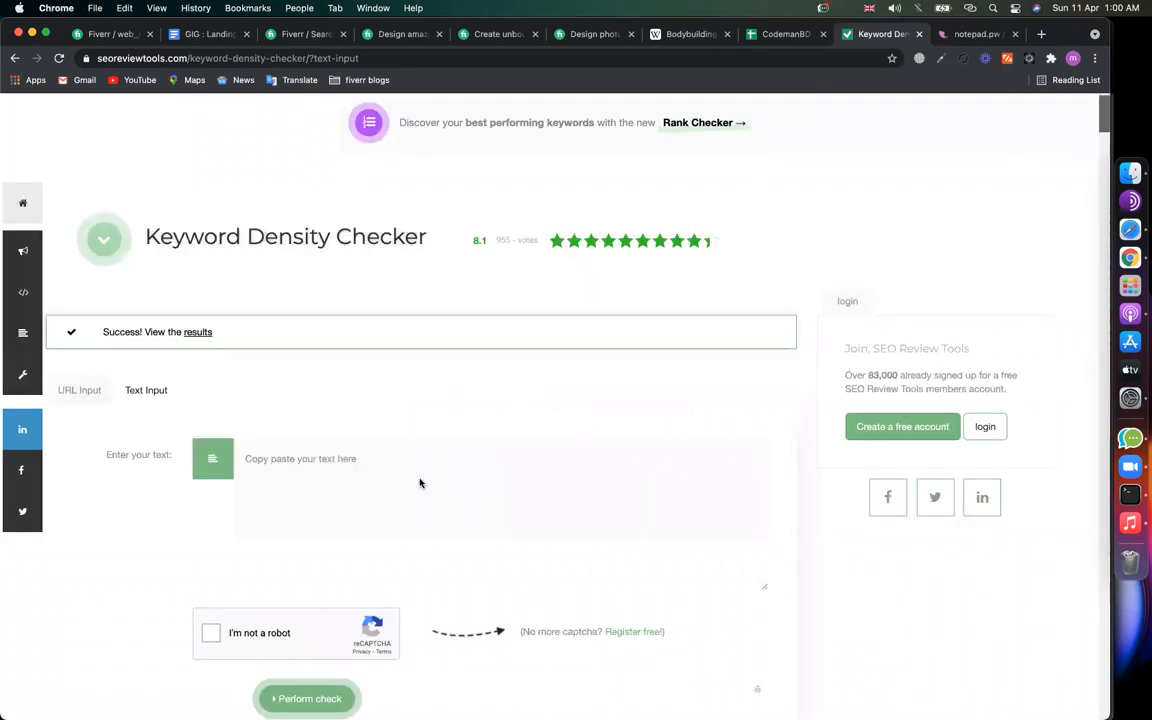
Step: Check the two-word frequencies for squeeze page, landing pages and sales page, then return to Fiverr
scroll(420, 483, down, 4)
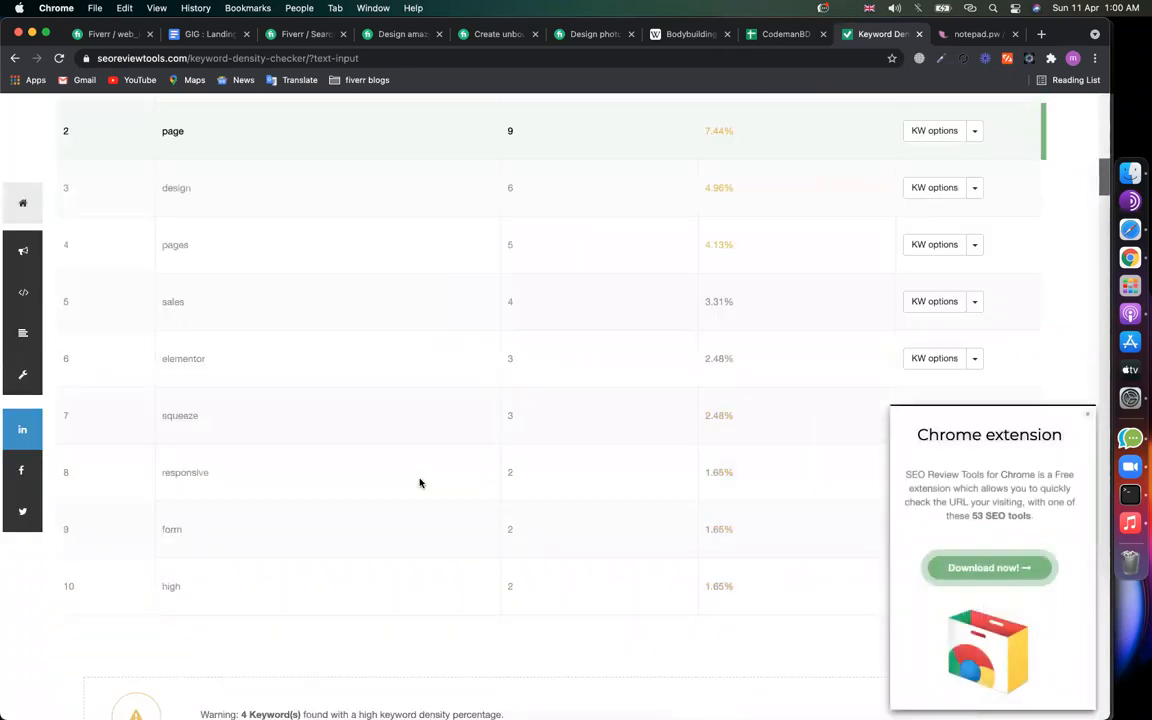
scroll(420, 483, down, 5)
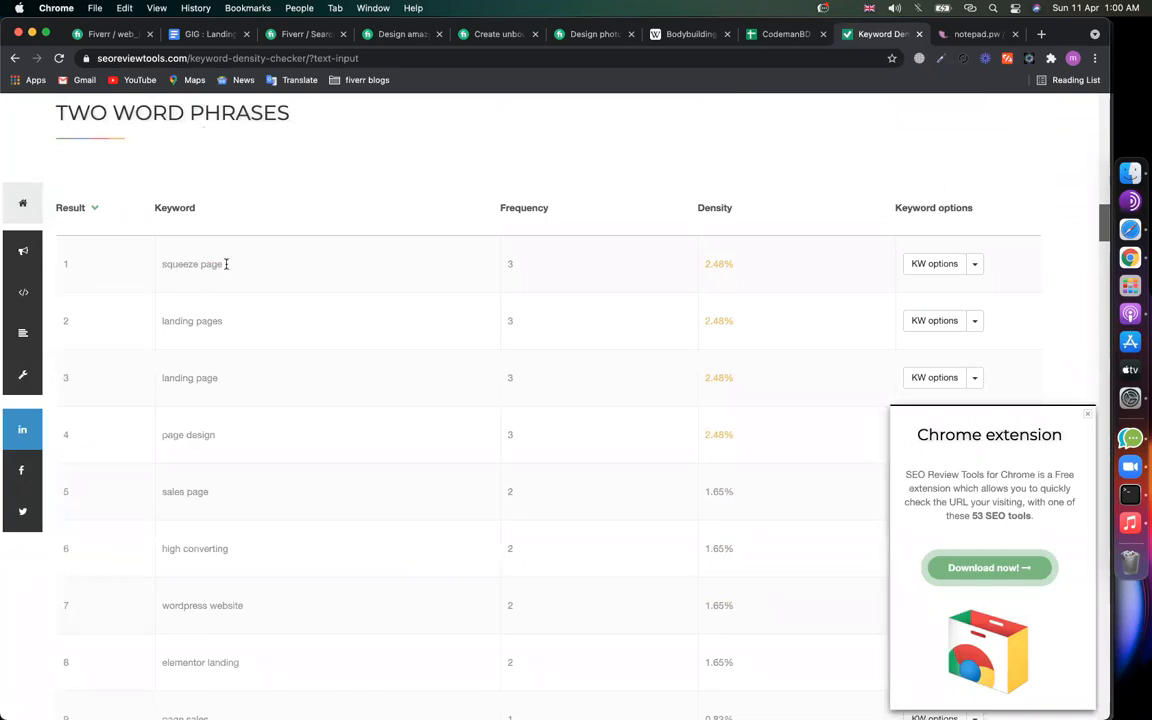
double_click(510, 264)
drag(183, 321, 245, 320)
drag(519, 321, 486, 319)
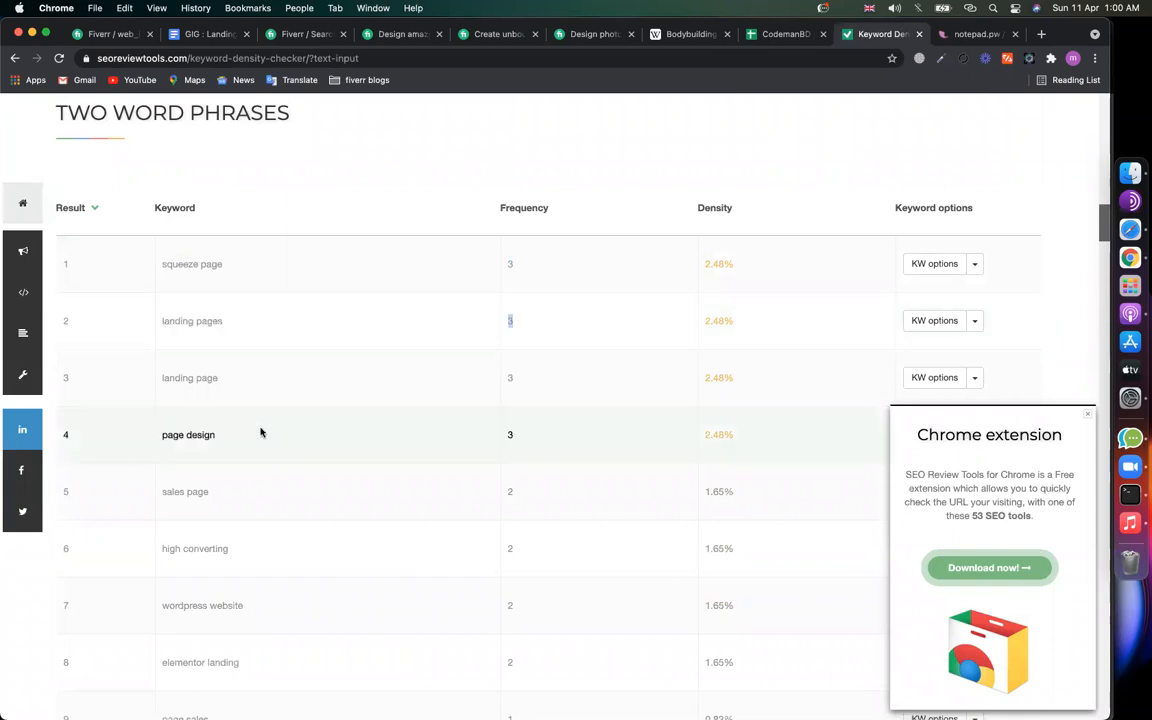
scroll(262, 432, down, 2)
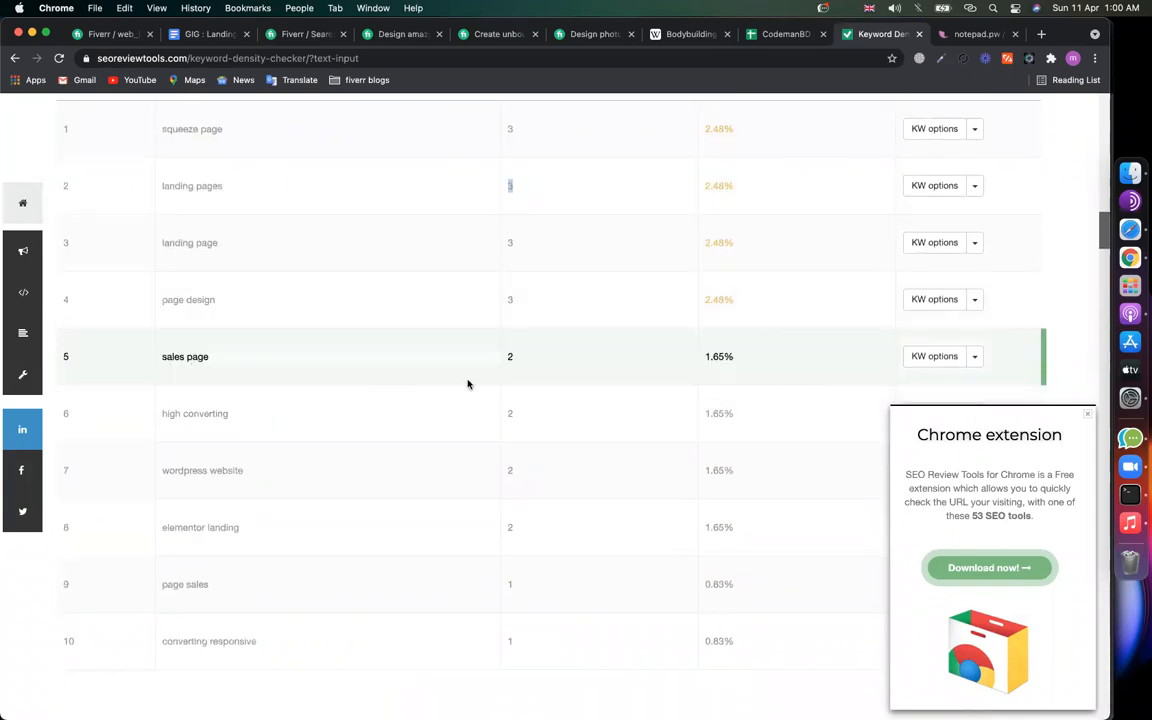
click(516, 360)
drag(516, 360, 504, 357)
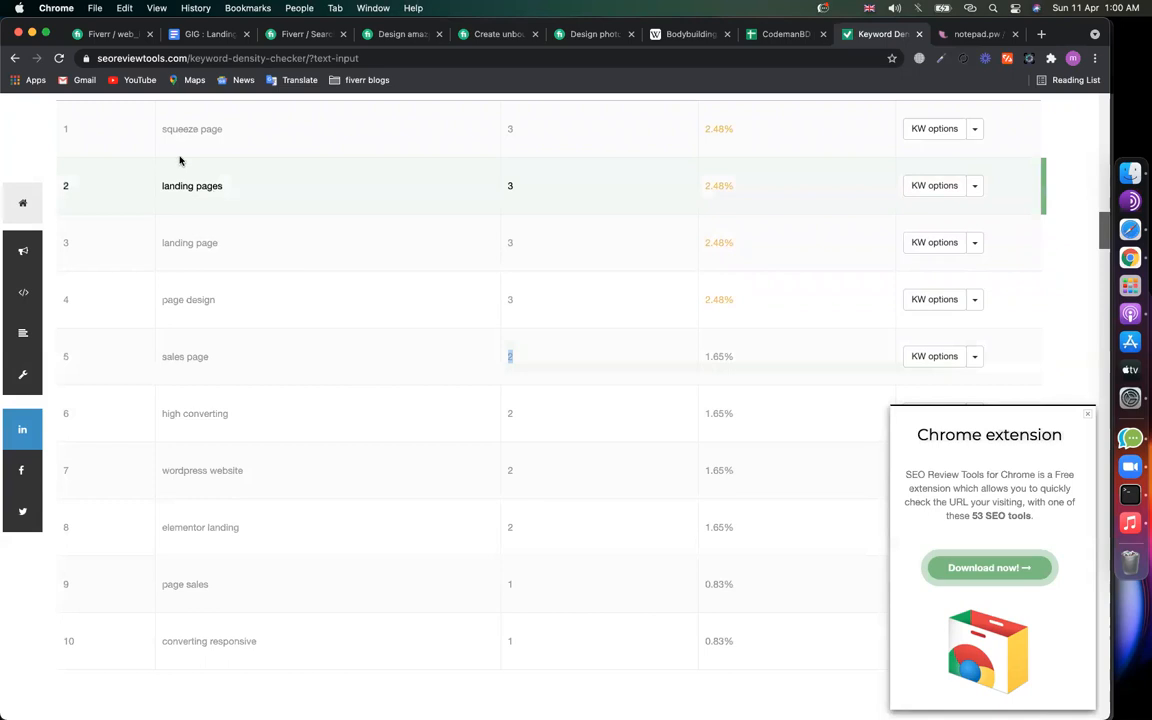
click(102, 36)
Step: Append '/ Sales Page' to the Service pages bullet in the gig description
click(370, 327)
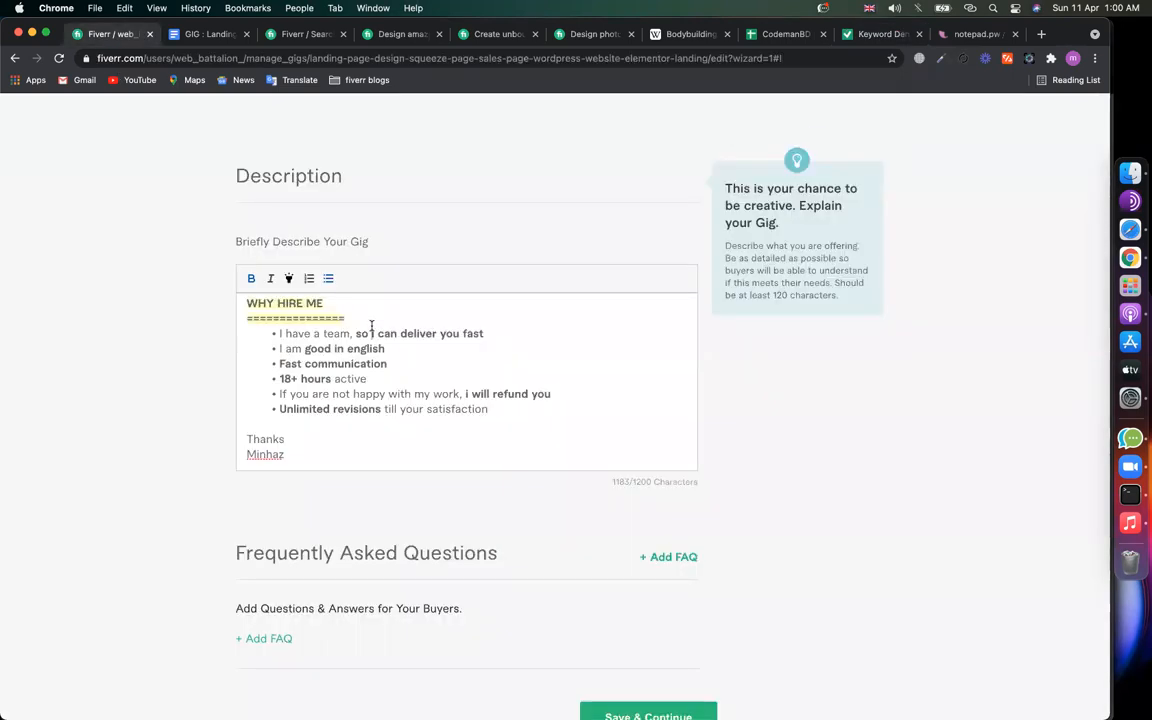
scroll(372, 330, down, 5)
scroll(392, 386, up, 1)
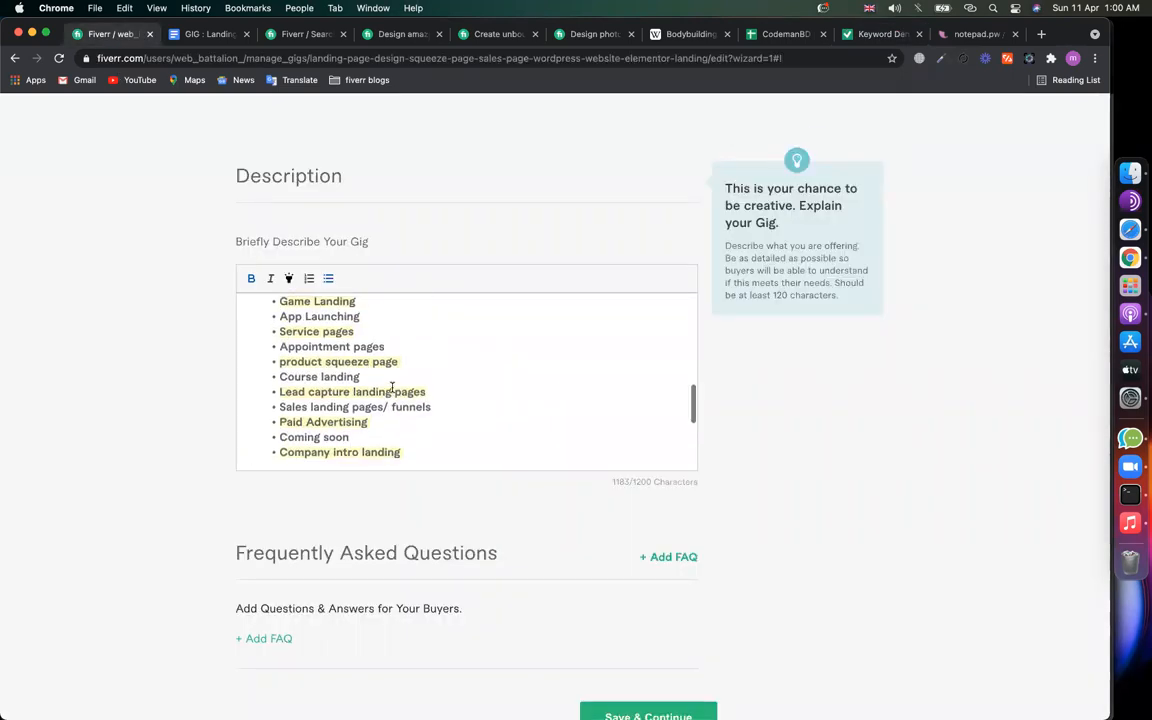
scroll(396, 399, up, 3)
scroll(386, 429, down, 1)
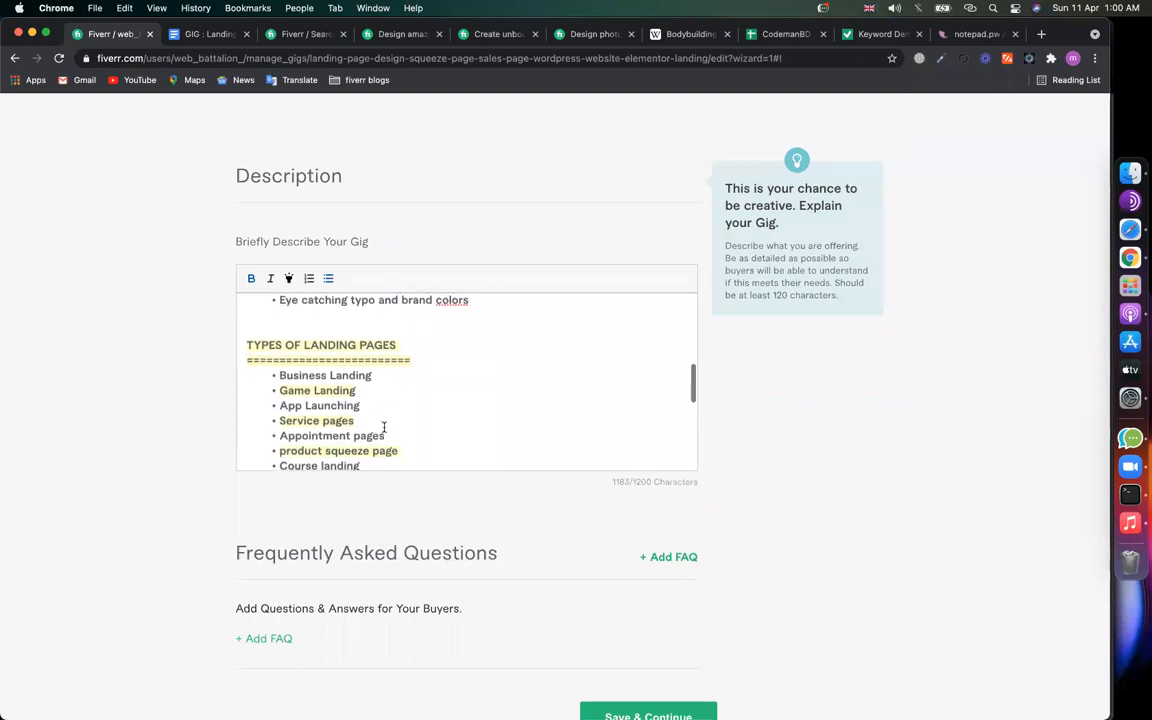
text(/ Sales Page)
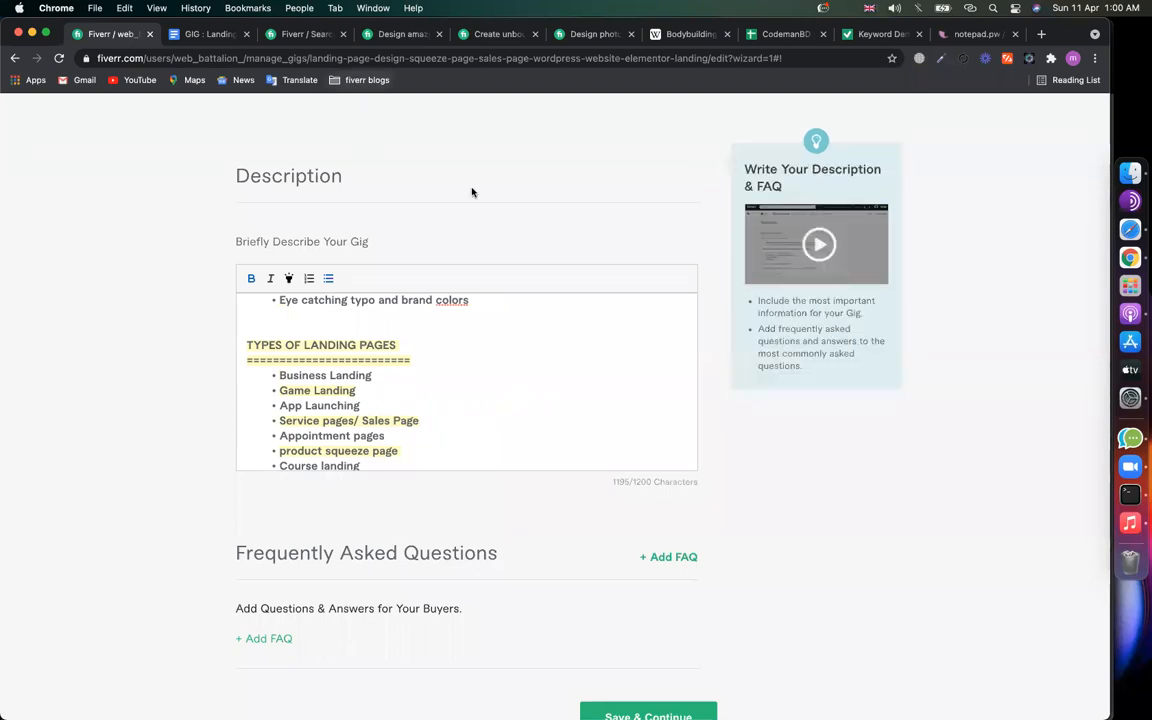
click(198, 36)
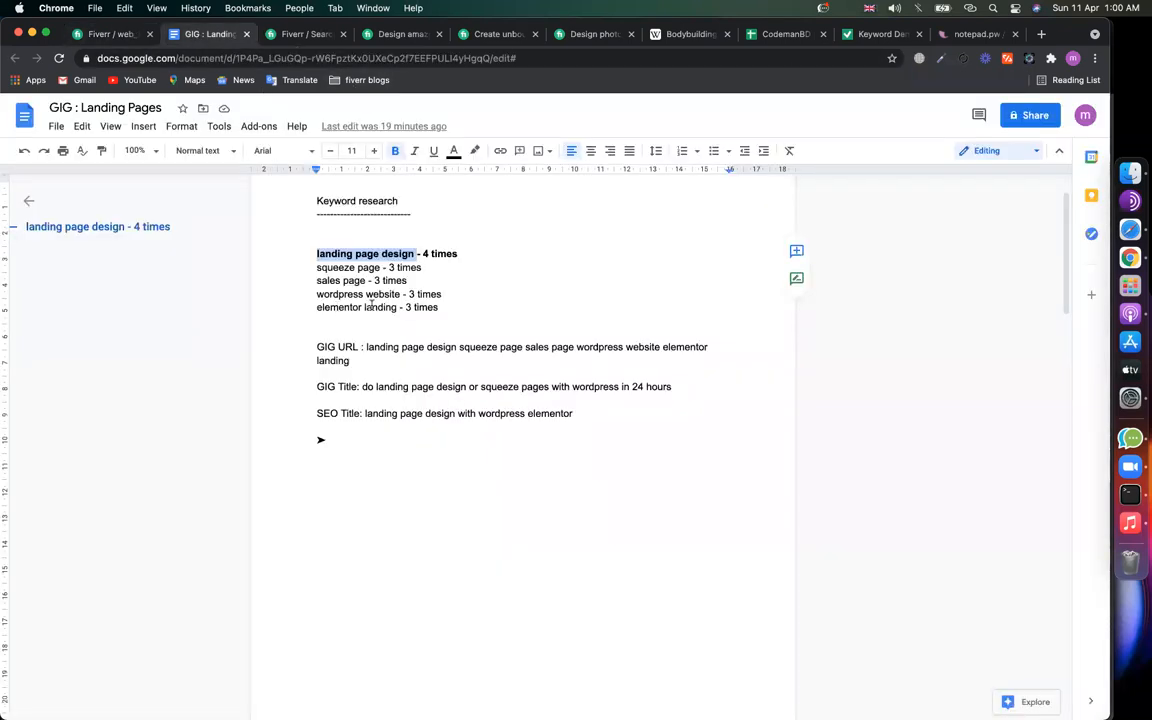
Step: Compare the noted 'sales page' keyword with the density results and find 'wordpress website'
drag(353, 267, 328, 280)
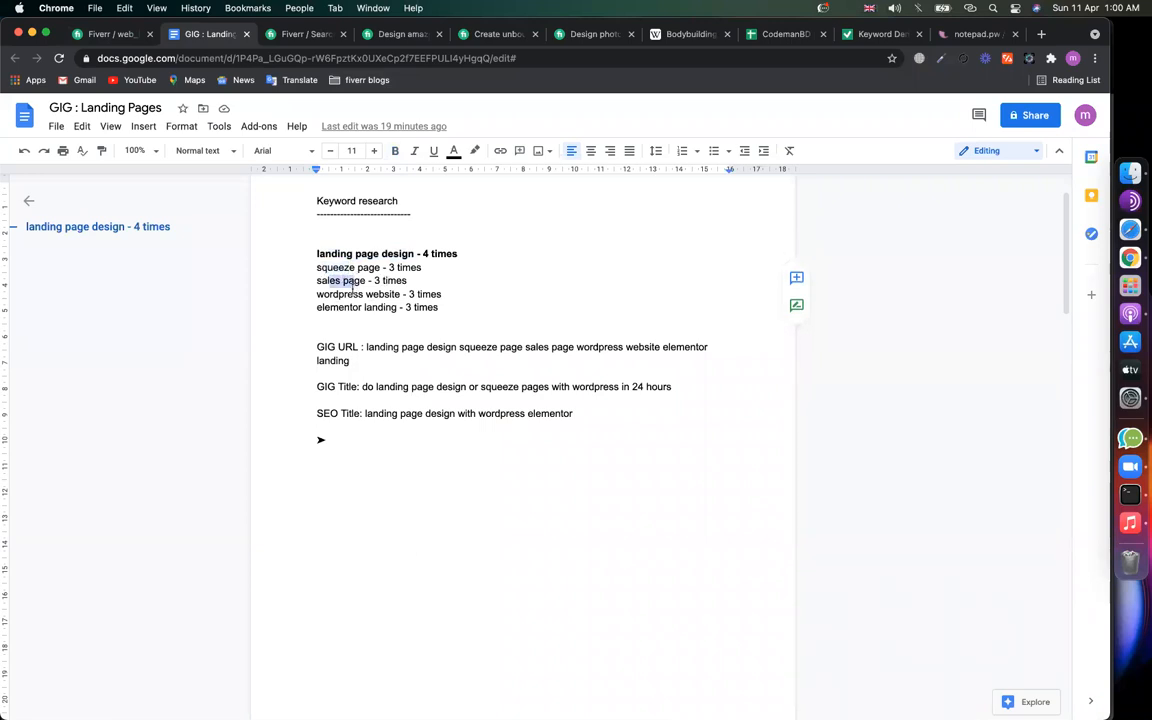
click(878, 34)
scroll(193, 570, down, 3)
scroll(193, 570, up, 3)
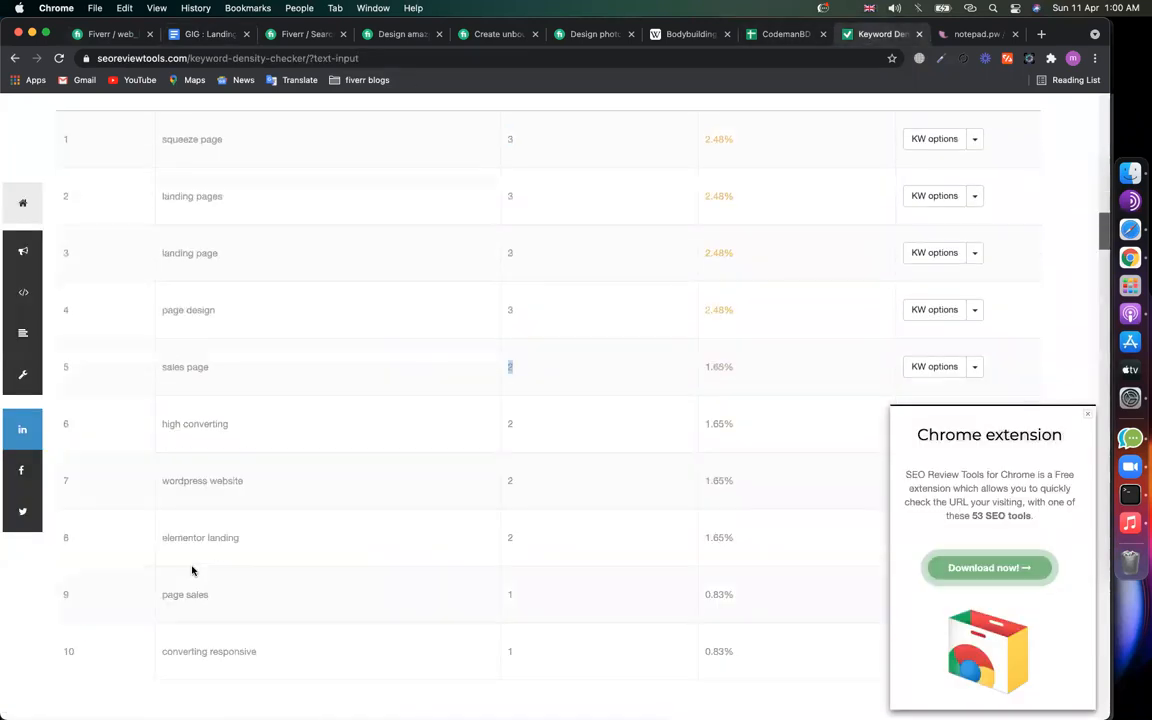
scroll(192, 570, up, 2)
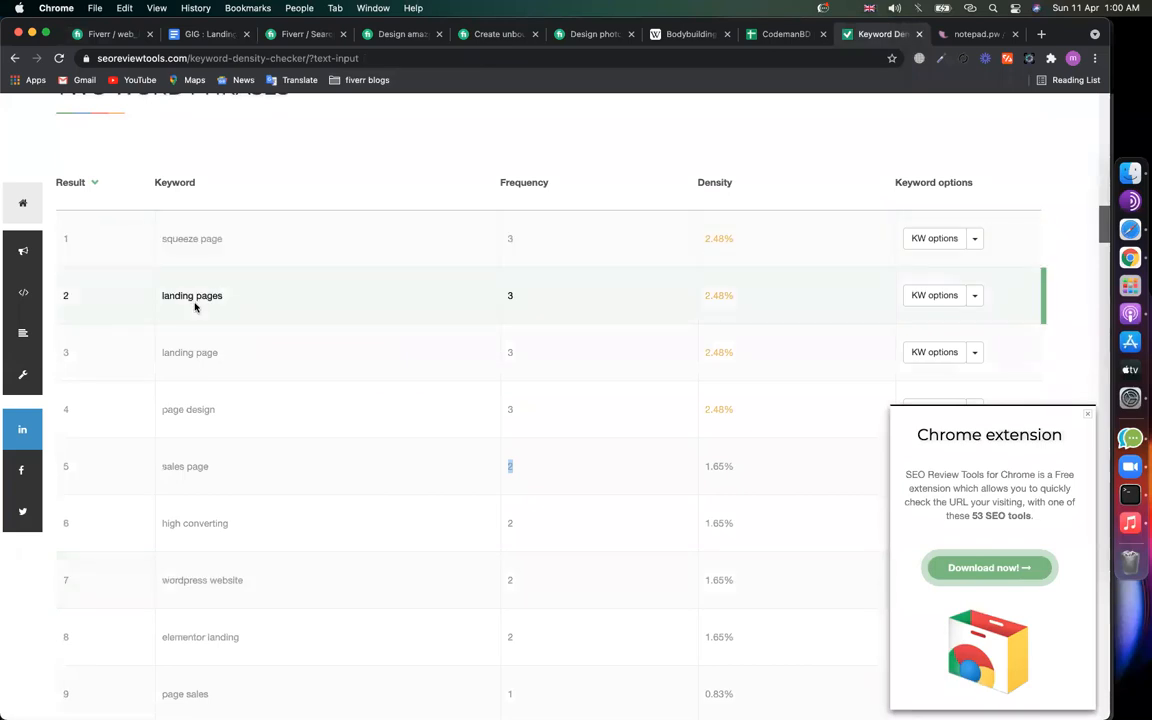
scroll(195, 307, down, 1)
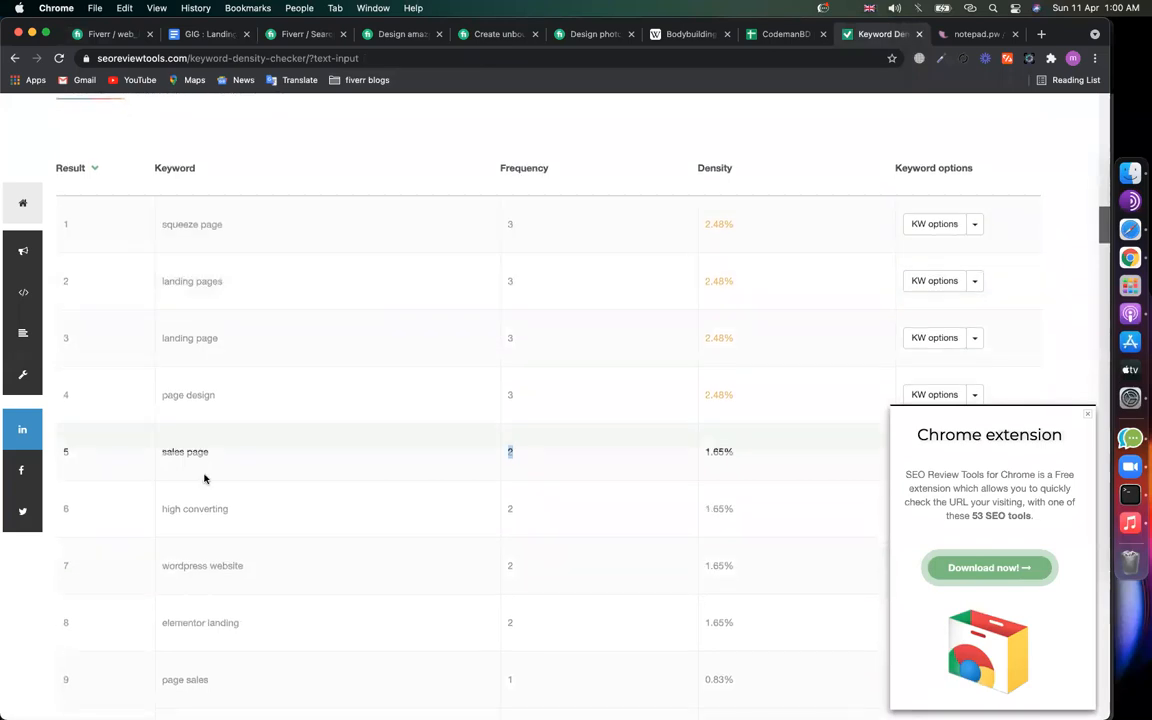
drag(252, 568, 154, 562)
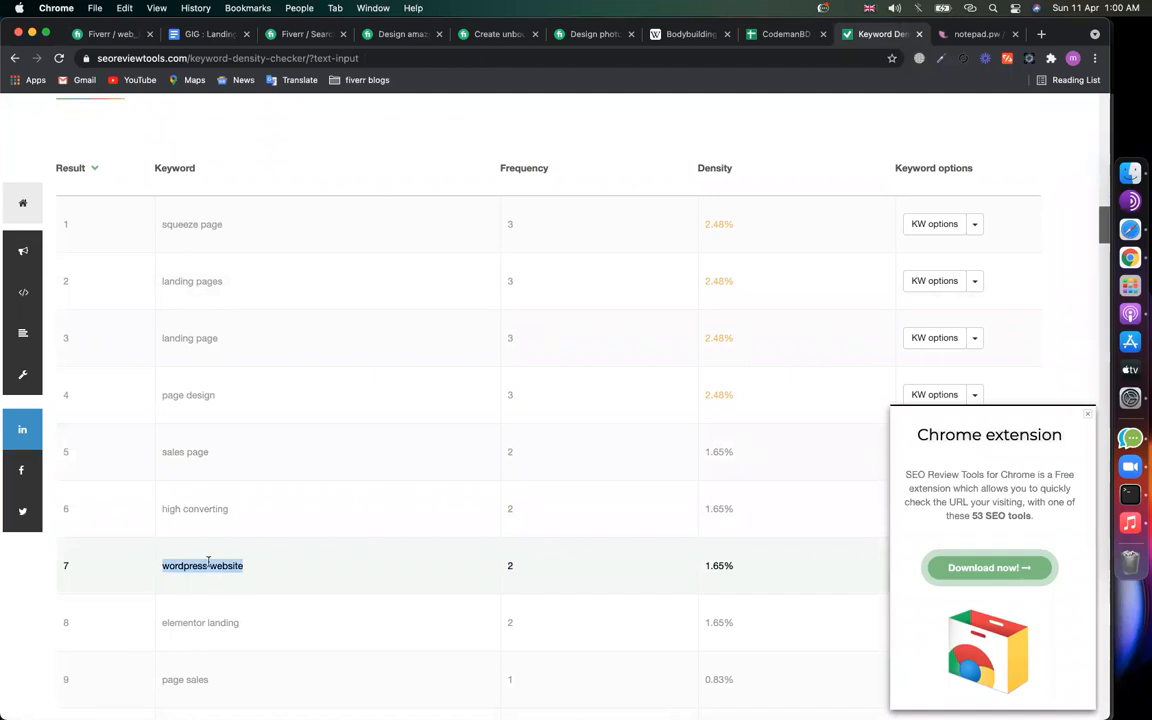
Step: Mark 'wordpress website' and 'landing page design' in the notes, then return to the Fiverr description
click(205, 34)
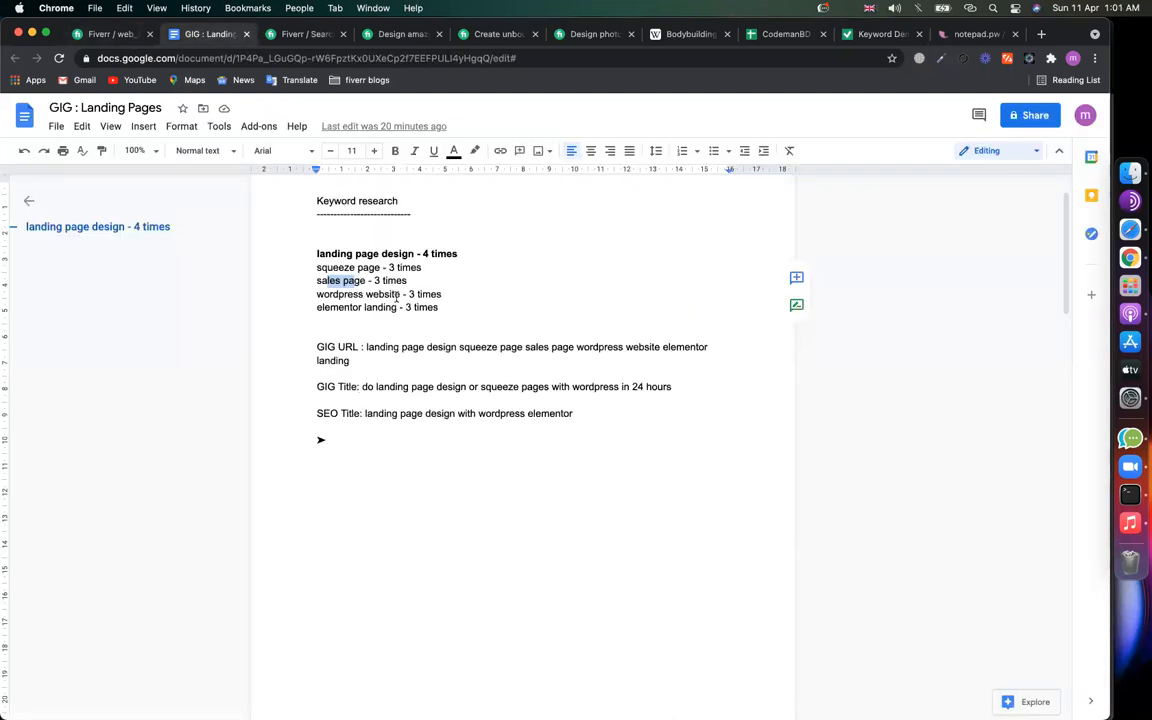
drag(397, 297, 341, 295)
drag(415, 254, 400, 295)
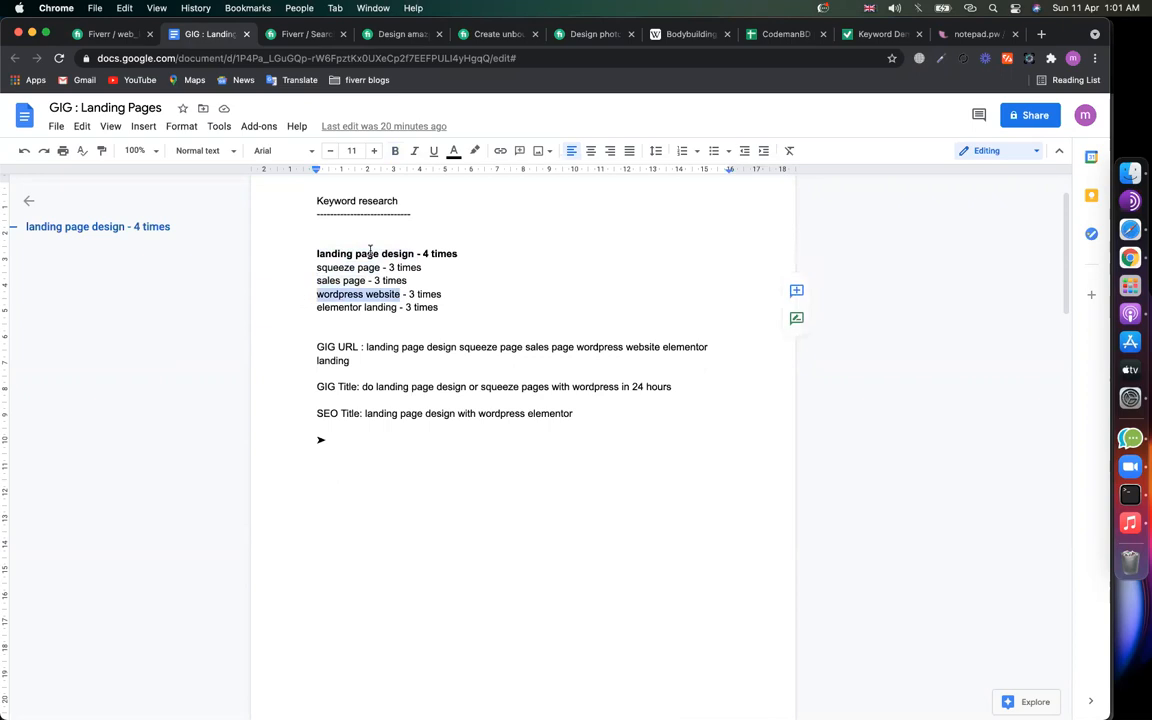
click(875, 35)
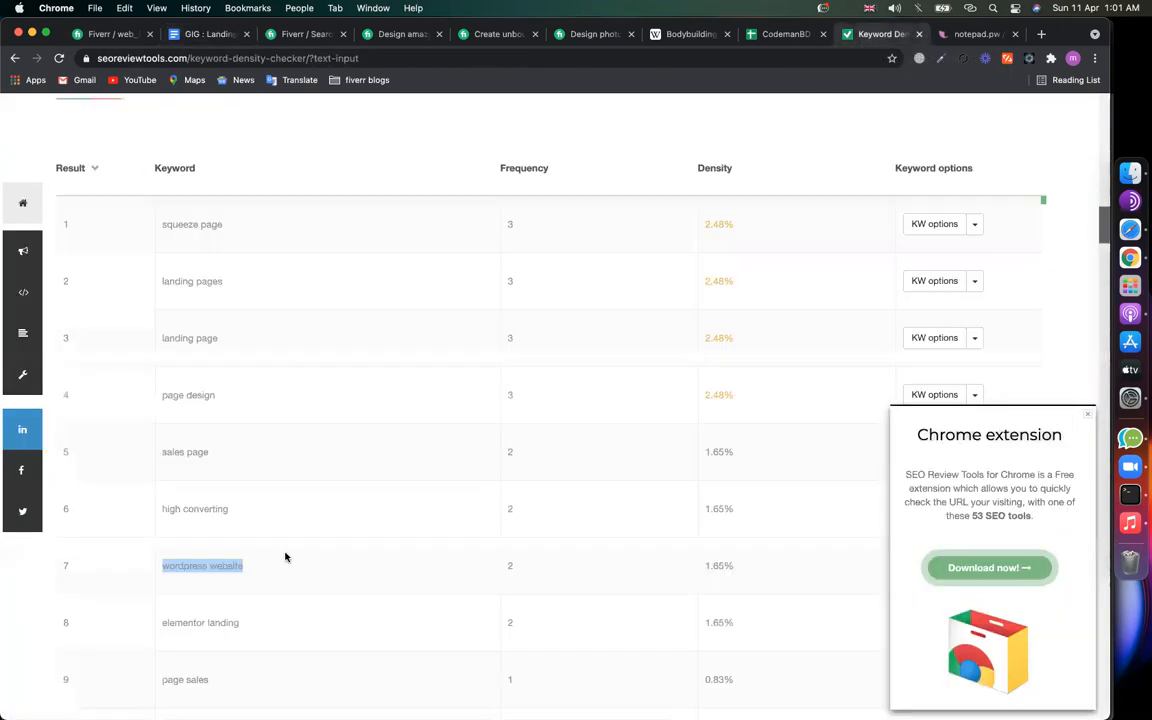
click(95, 33)
click(422, 385)
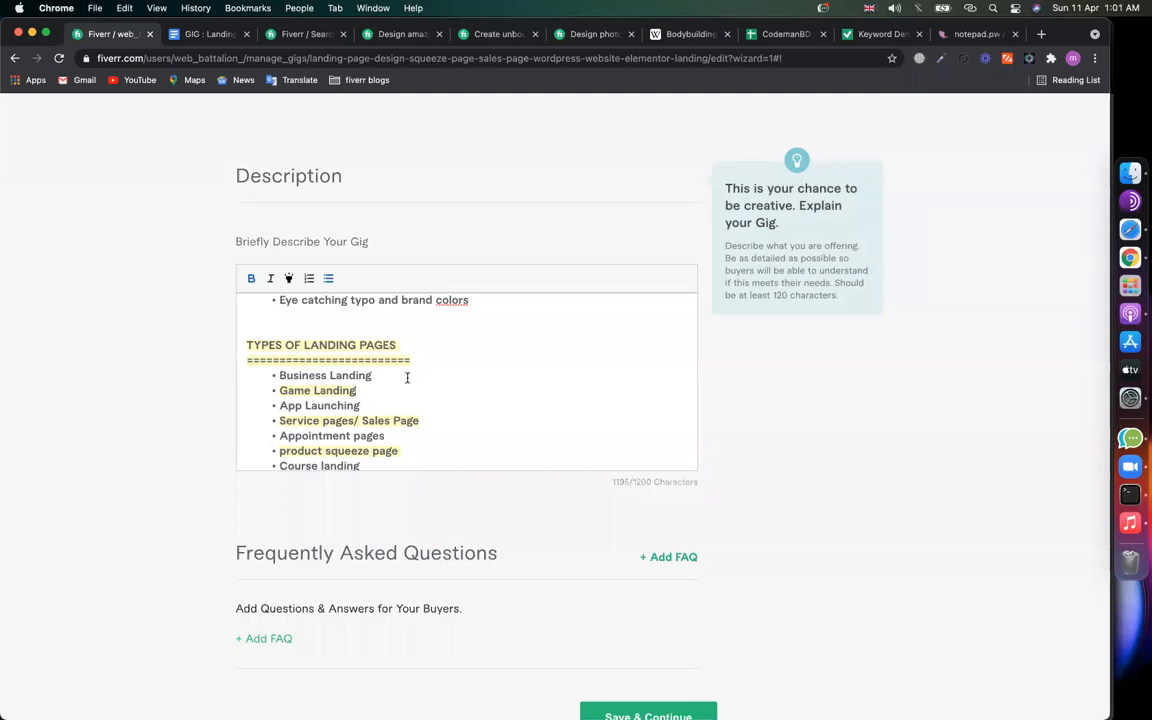
Step: Try a new Wordpress bullet after Business Landing, then remove the stray line and extra space
key(Return)
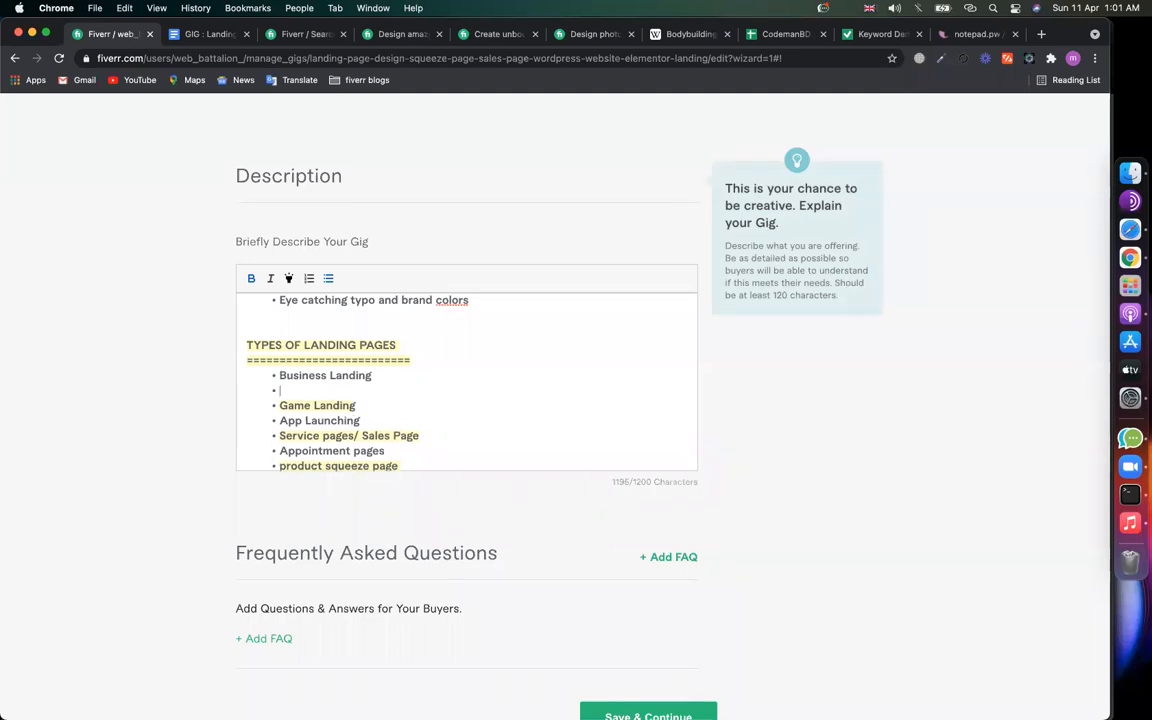
text(Wordpress)
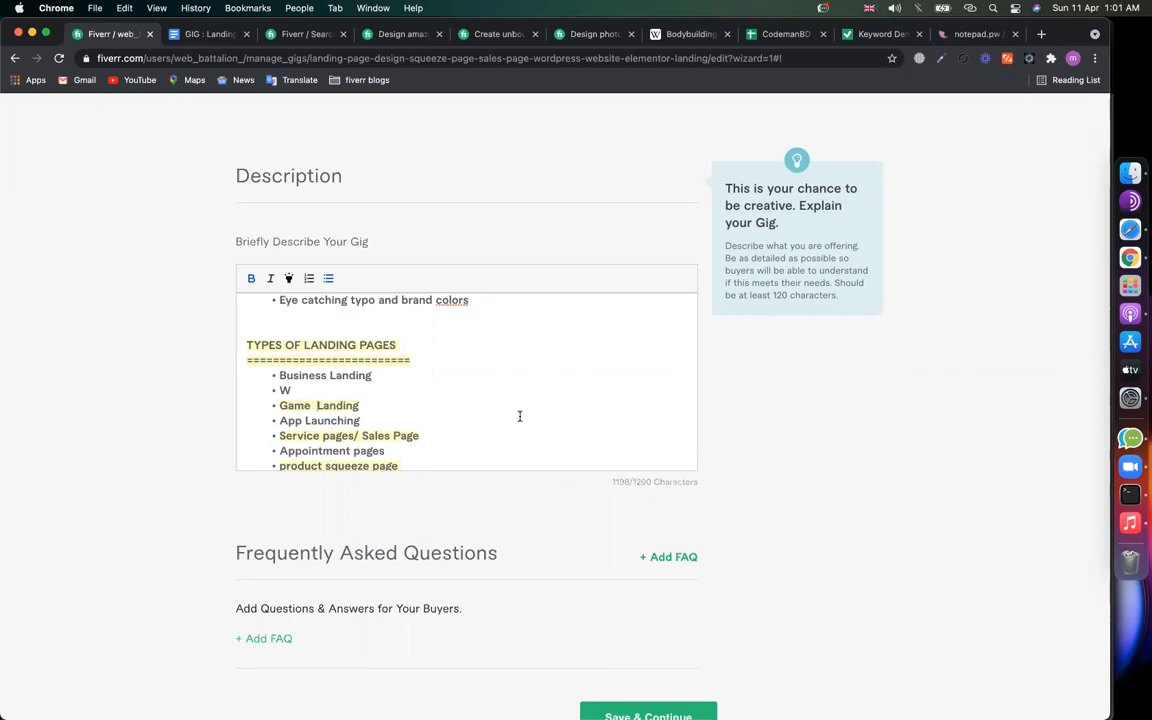
click(373, 376)
click(308, 387)
key(BackSpace)
key(BackSpace)
key(BackSpace)
click(316, 391)
key(BackSpace)
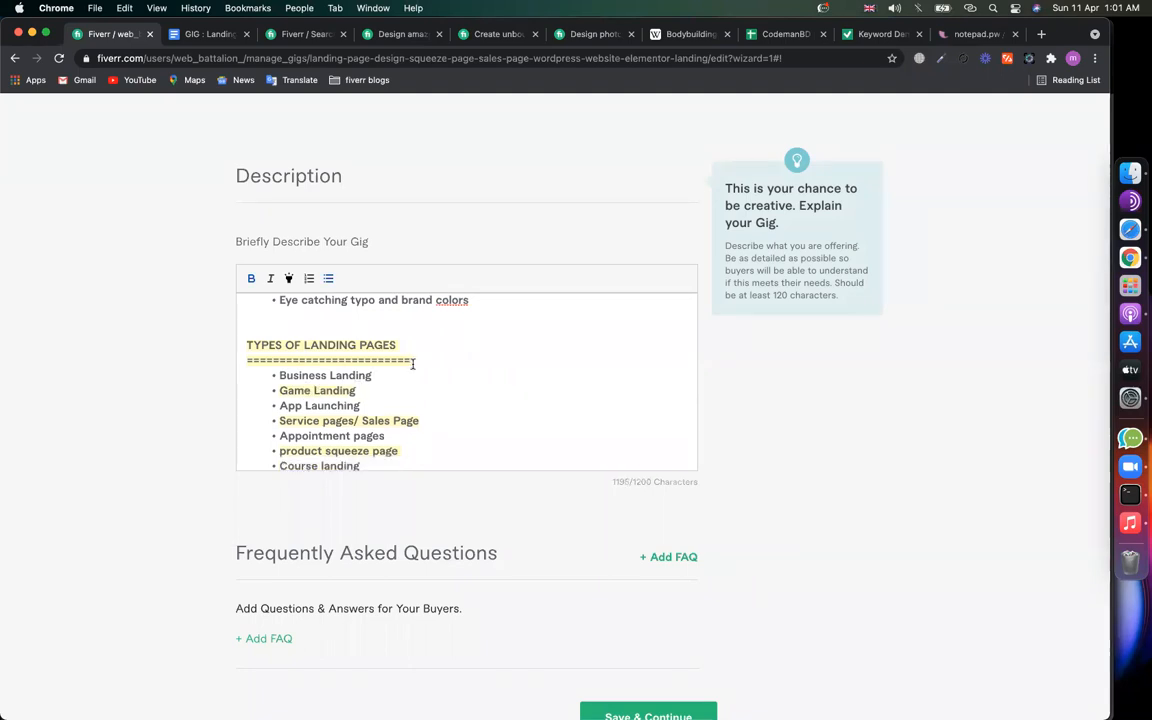
Step: Replace the 'Game Landing' bullet text with 'WordPress Website'
scroll(512, 393, up, 2)
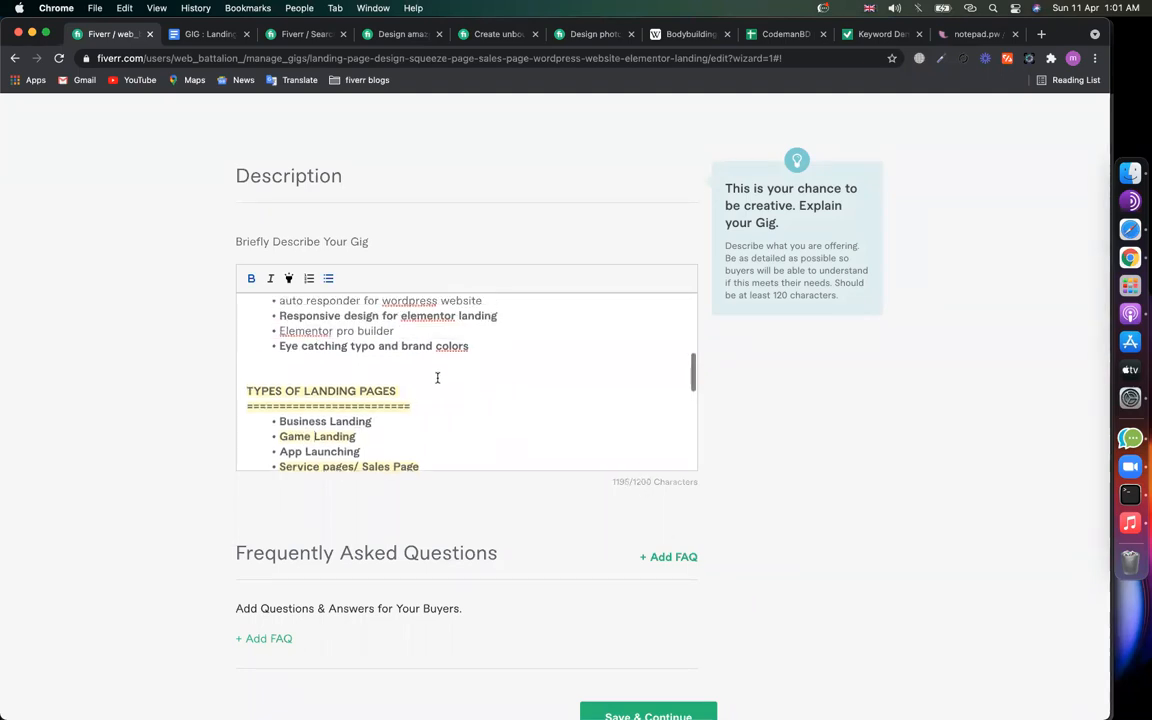
scroll(437, 377, down, 2)
scroll(437, 377, down, 2)
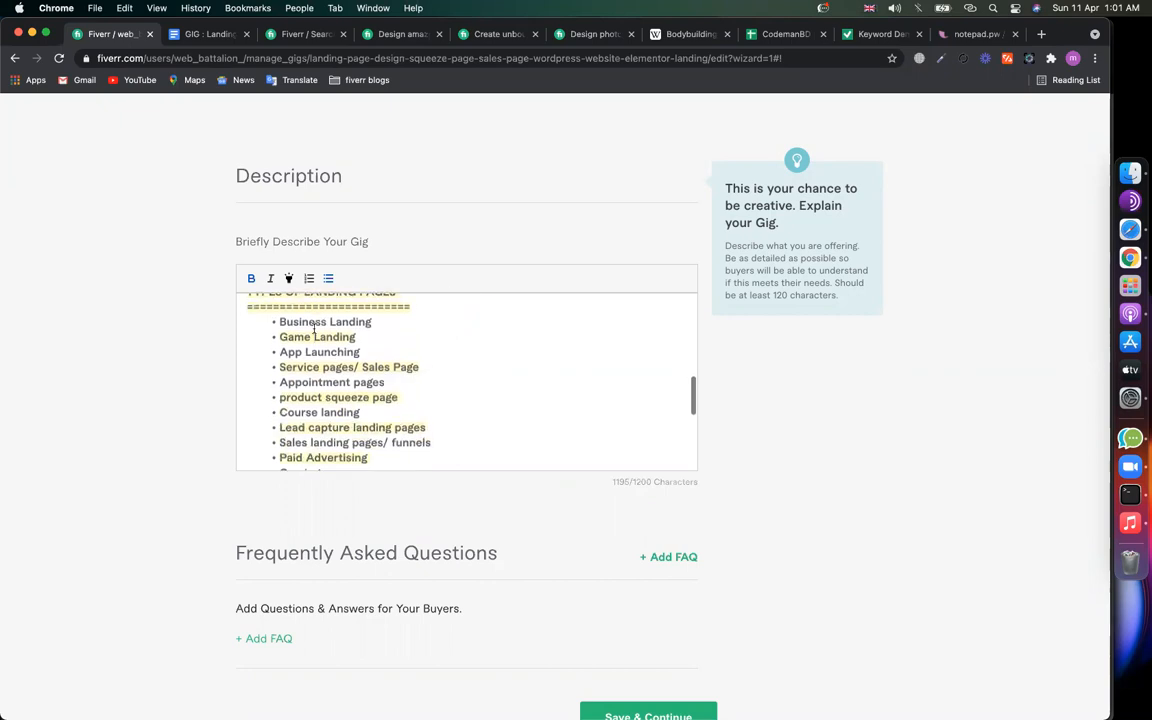
drag(367, 338, 279, 338)
text(WordPress Website)
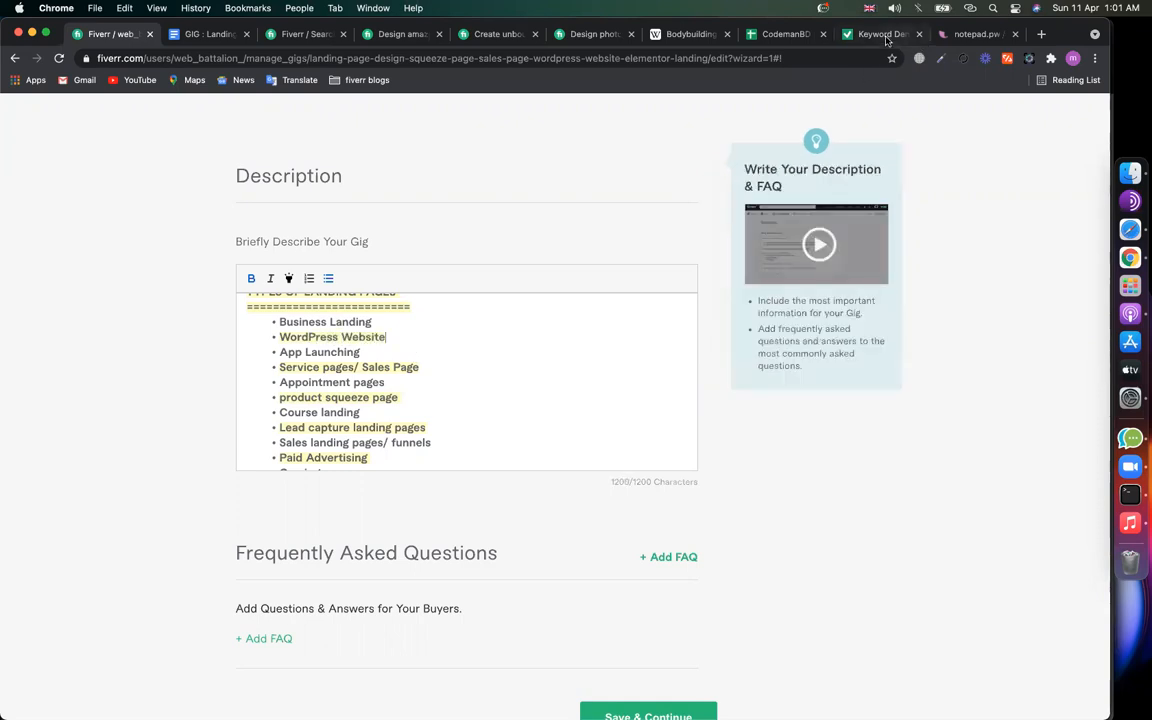
click(885, 37)
scroll(463, 483, down, 5)
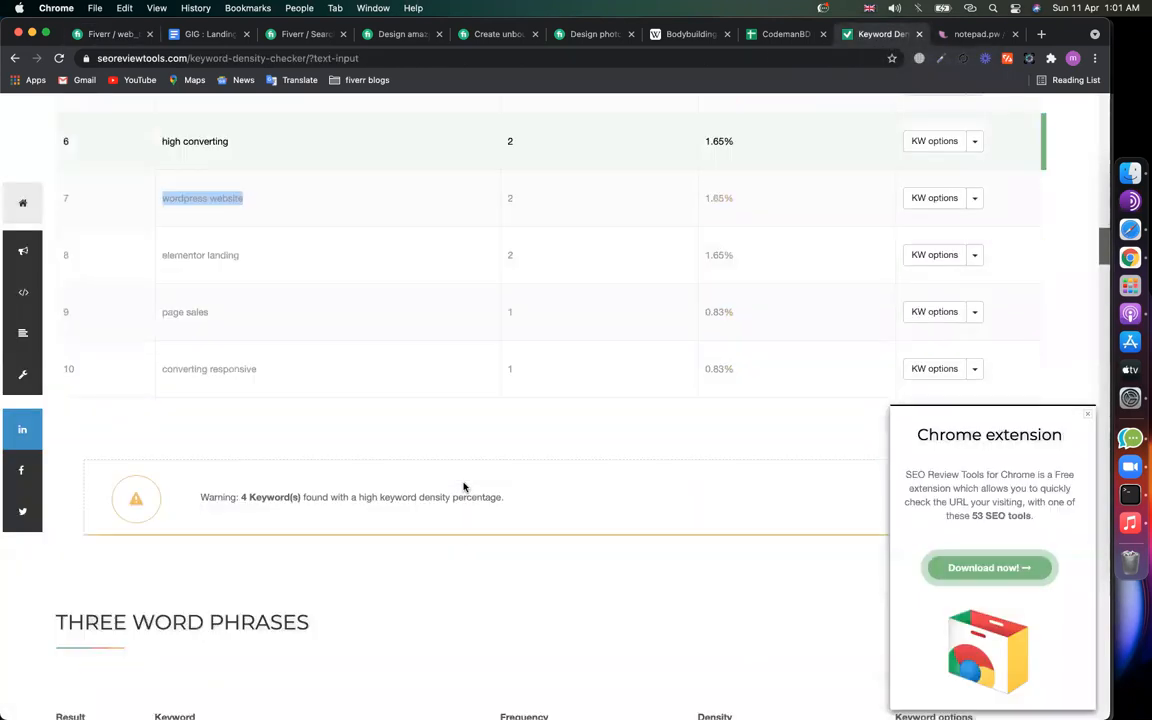
scroll(421, 487, down, 2)
drag(82, 411, 414, 427)
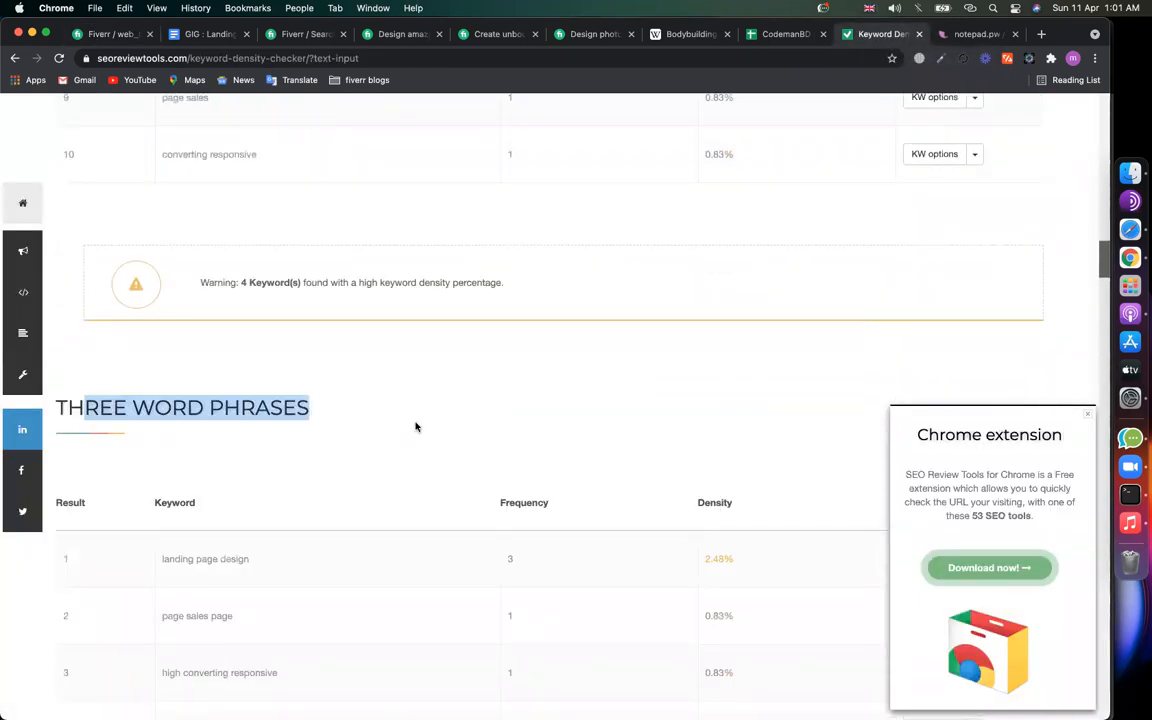
scroll(378, 399, down, 5)
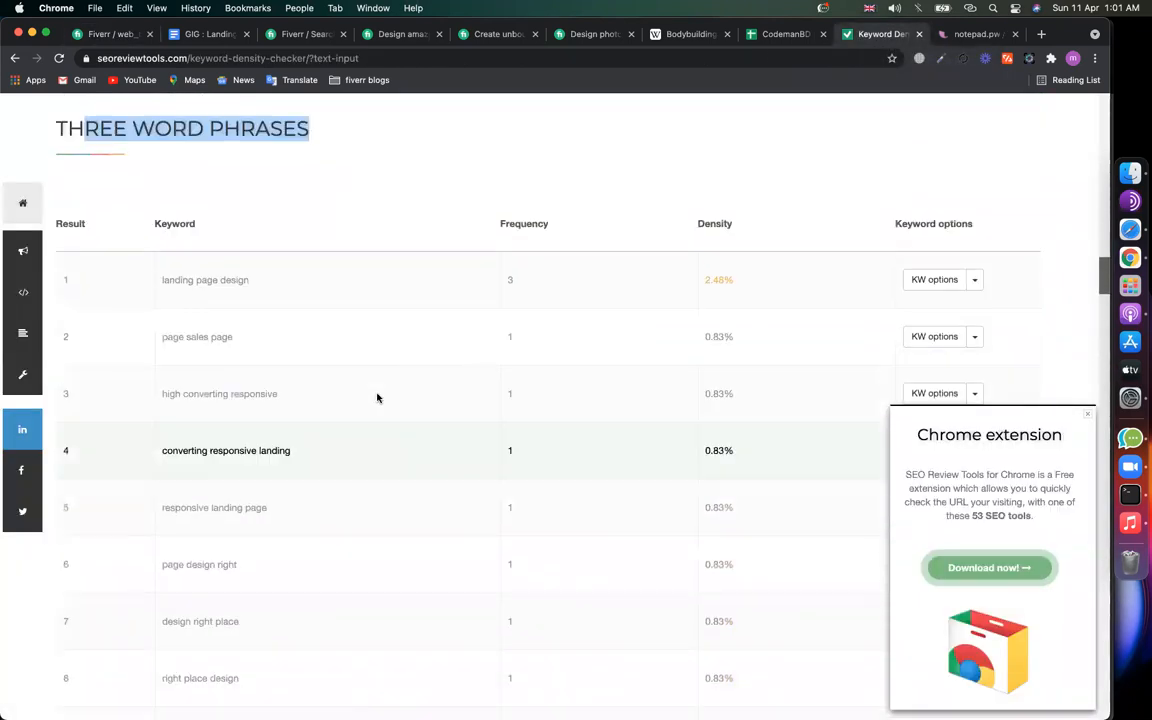
double_click(510, 280)
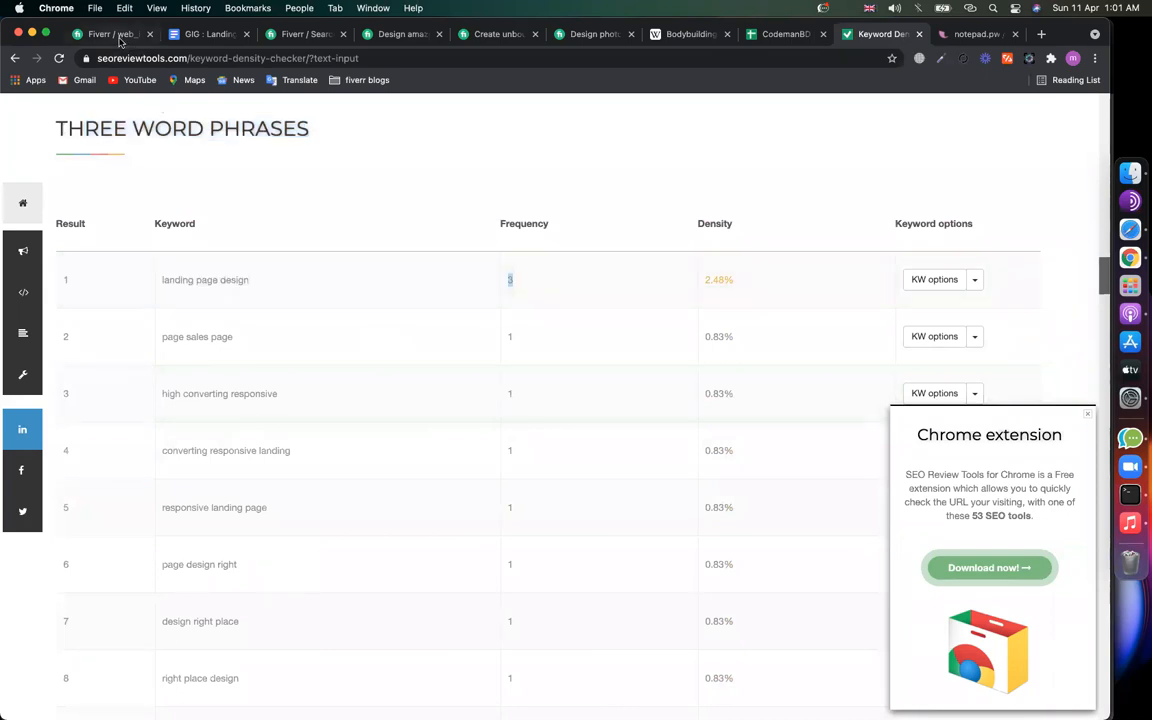
scroll(177, 203, up, 10)
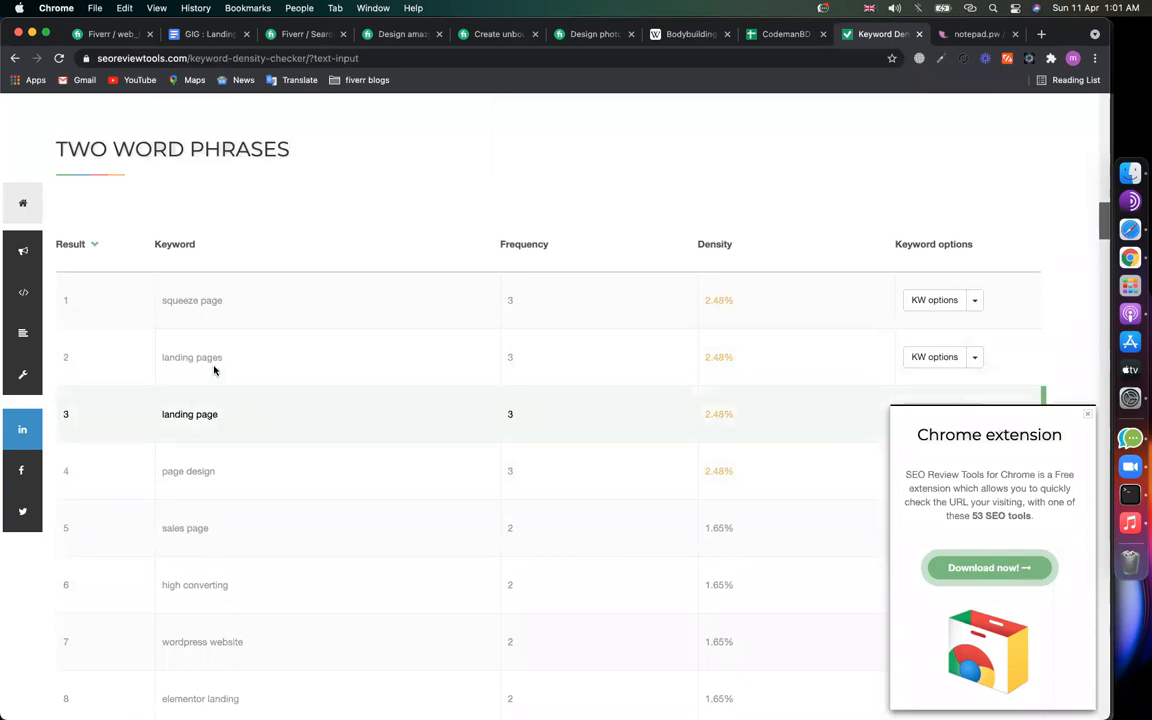
drag(219, 356, 165, 357)
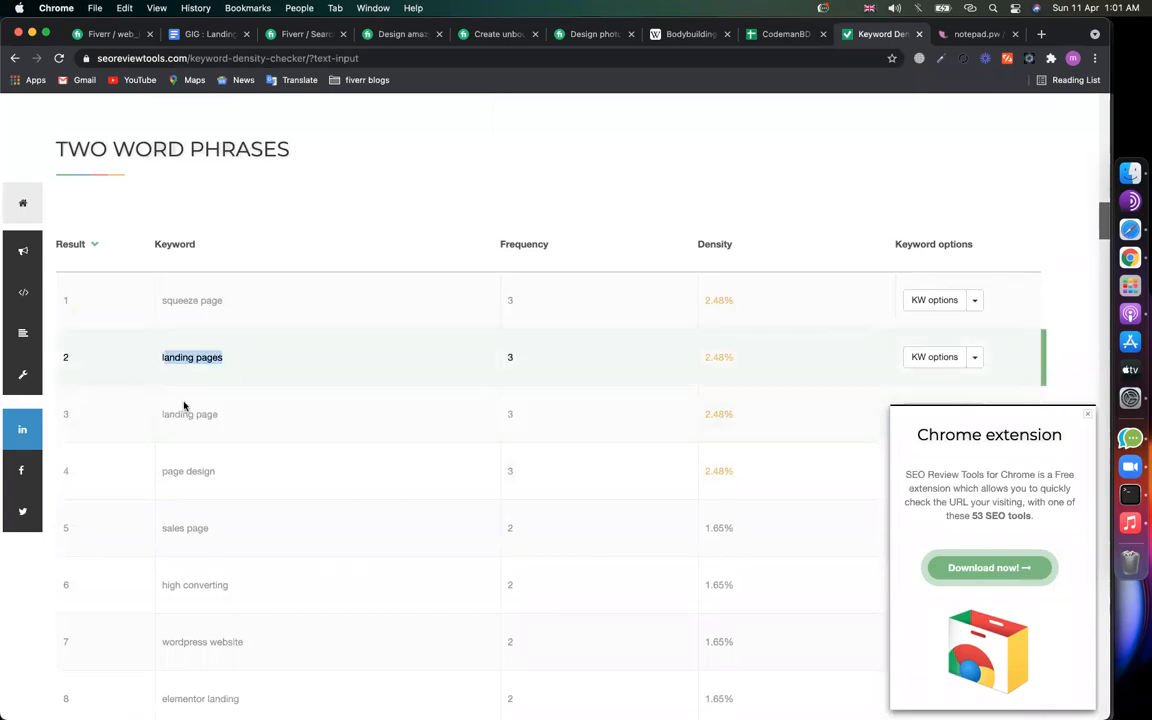
drag(217, 415, 188, 418)
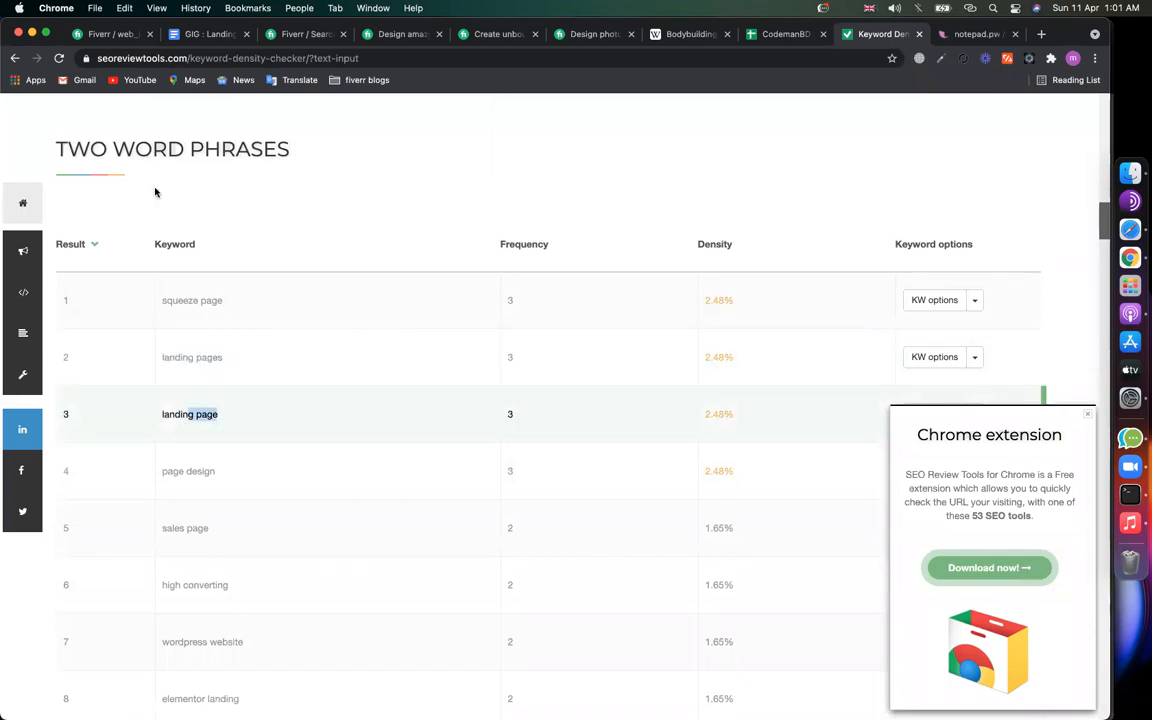
click(110, 36)
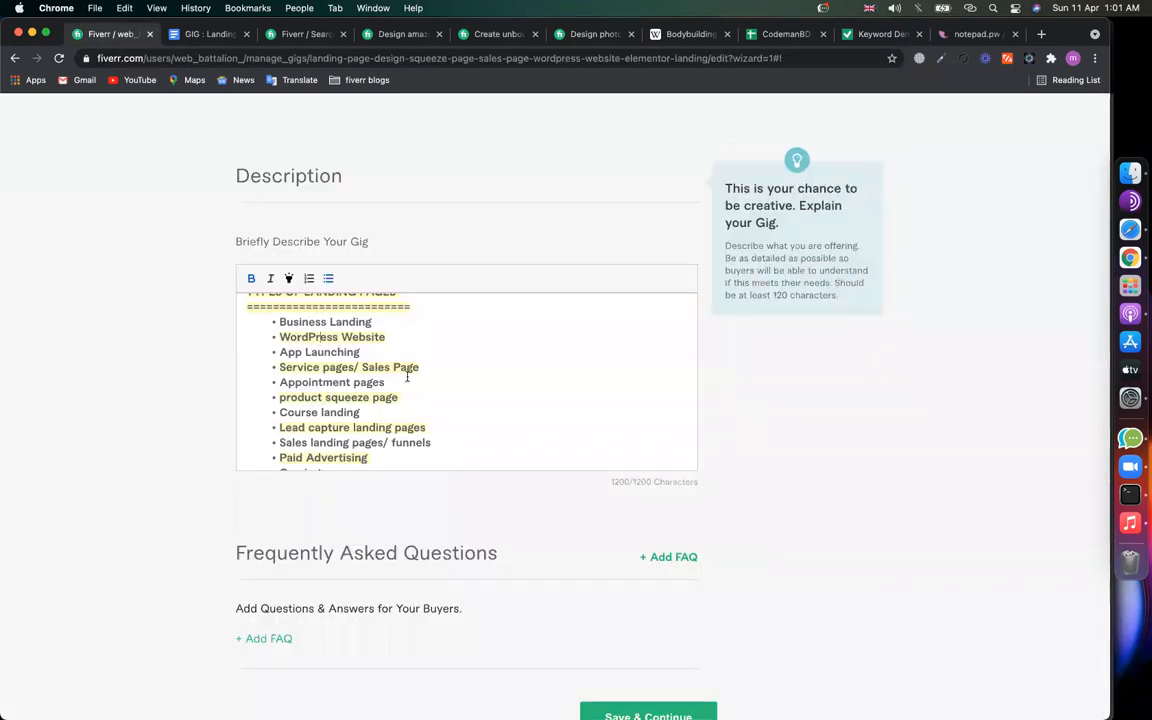
scroll(407, 377, up, 5)
scroll(407, 377, down, 4)
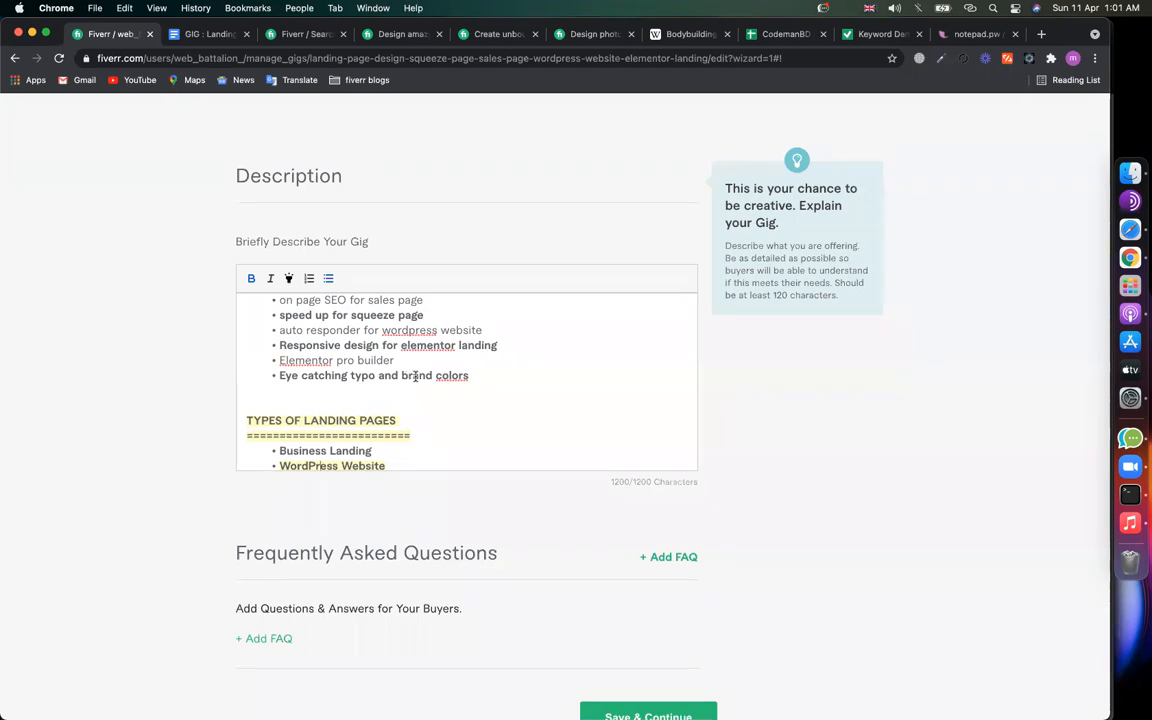
Step: Delete the 'Elementor pro builder' bullet from the services list
scroll(452, 385, up, 1)
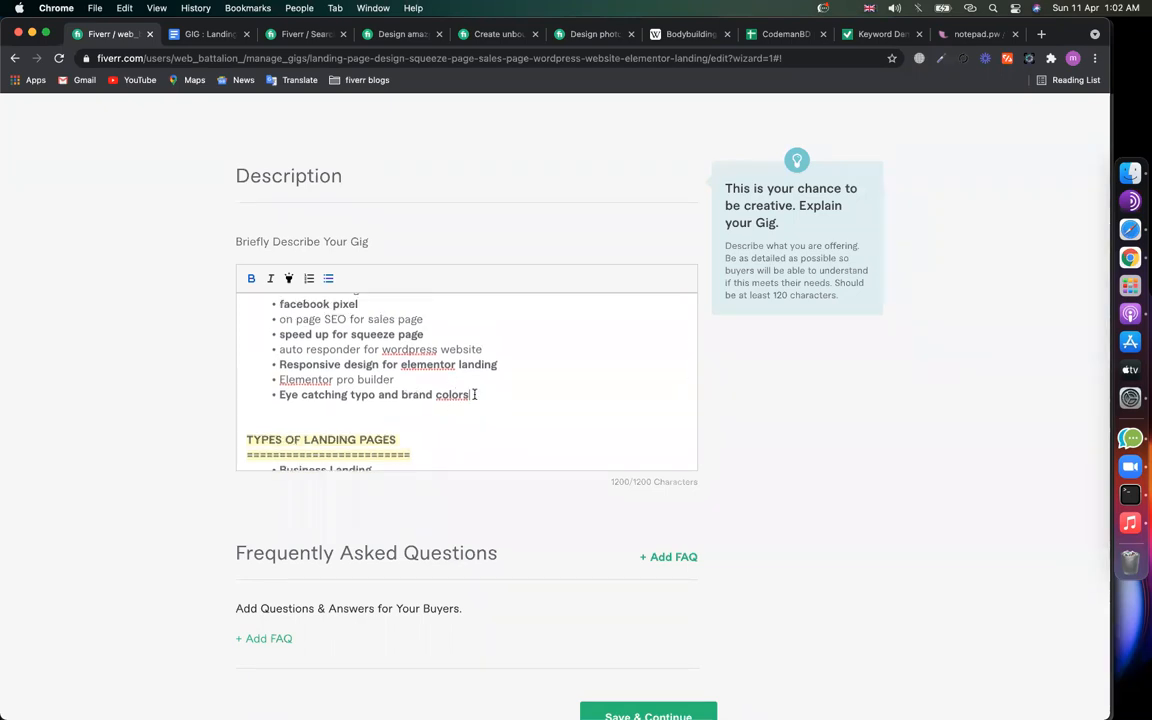
drag(419, 380, 270, 380)
key(BackSpace)
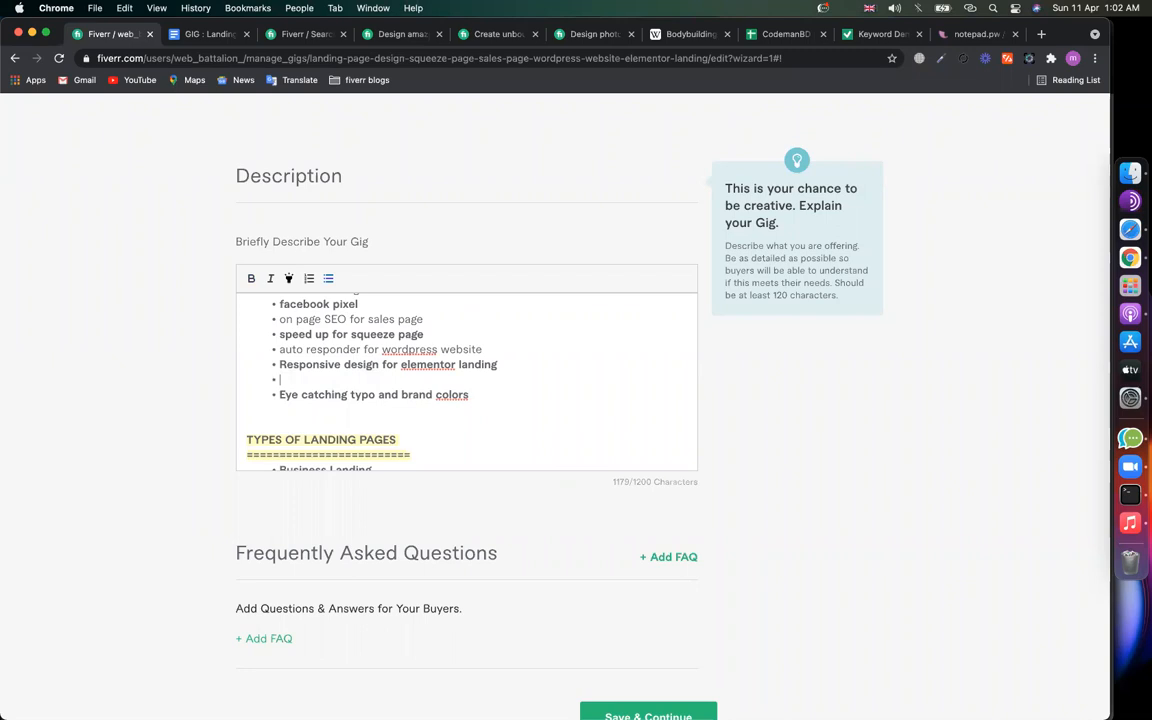
key(BackSpace)
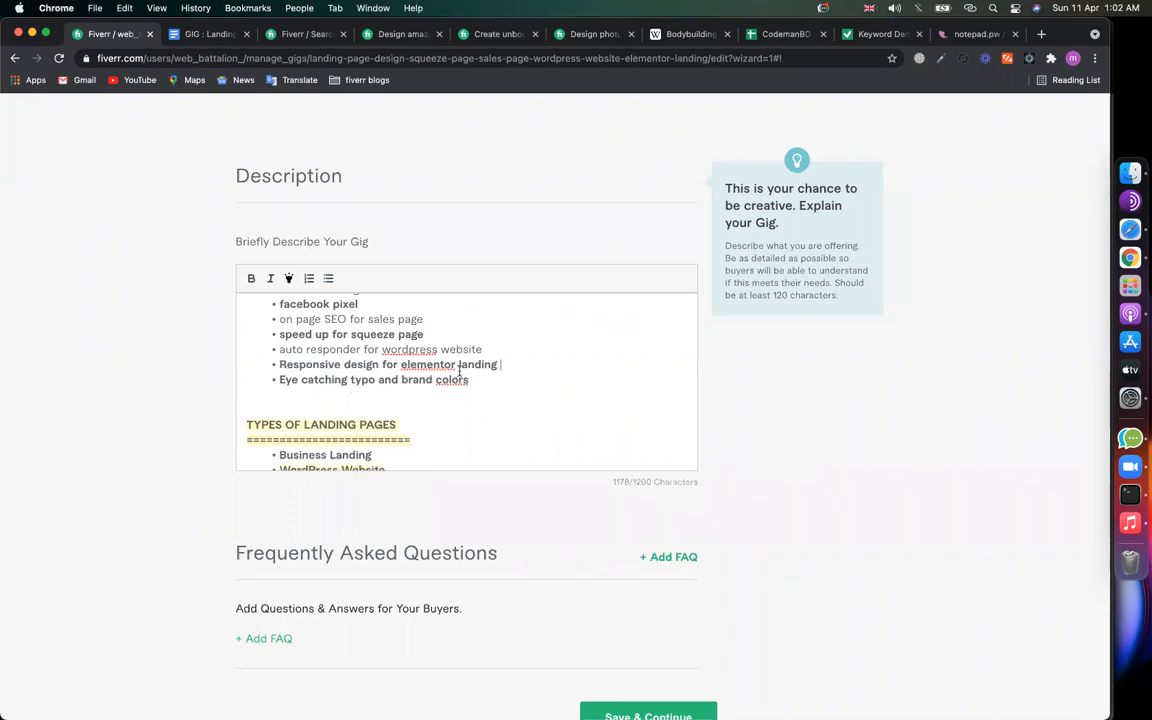
Step: Remove the blank line after 'hours.' above the My Services heading
scroll(422, 348, up, 5)
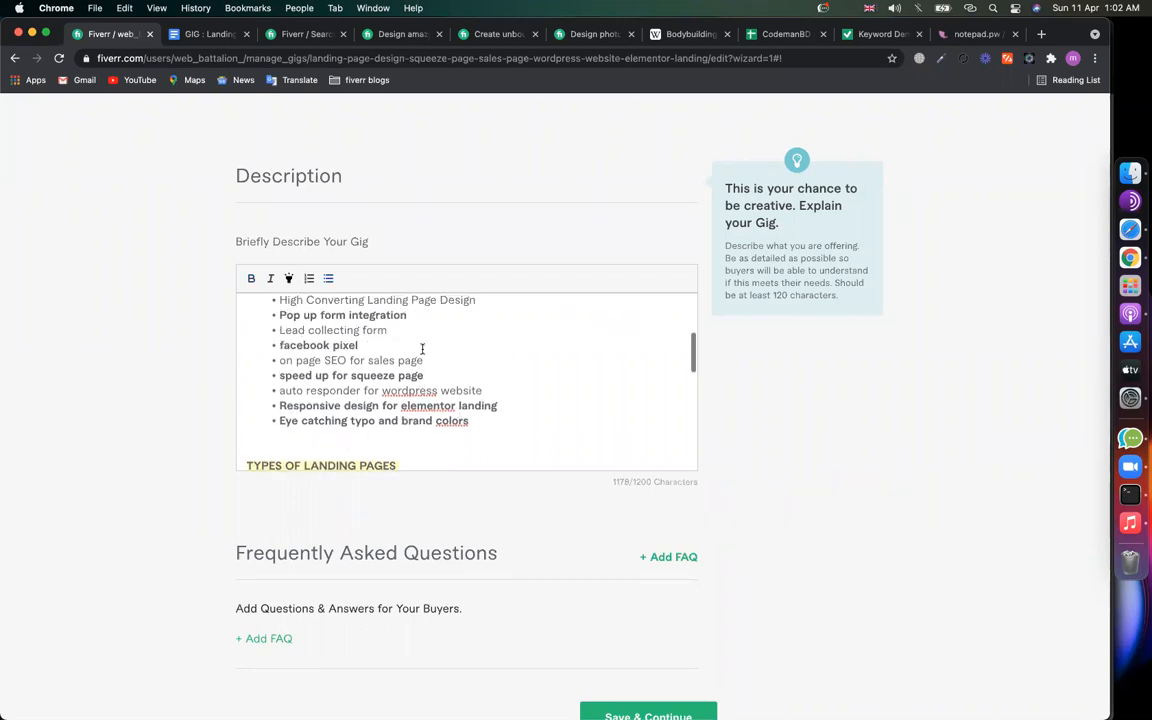
click(500, 388)
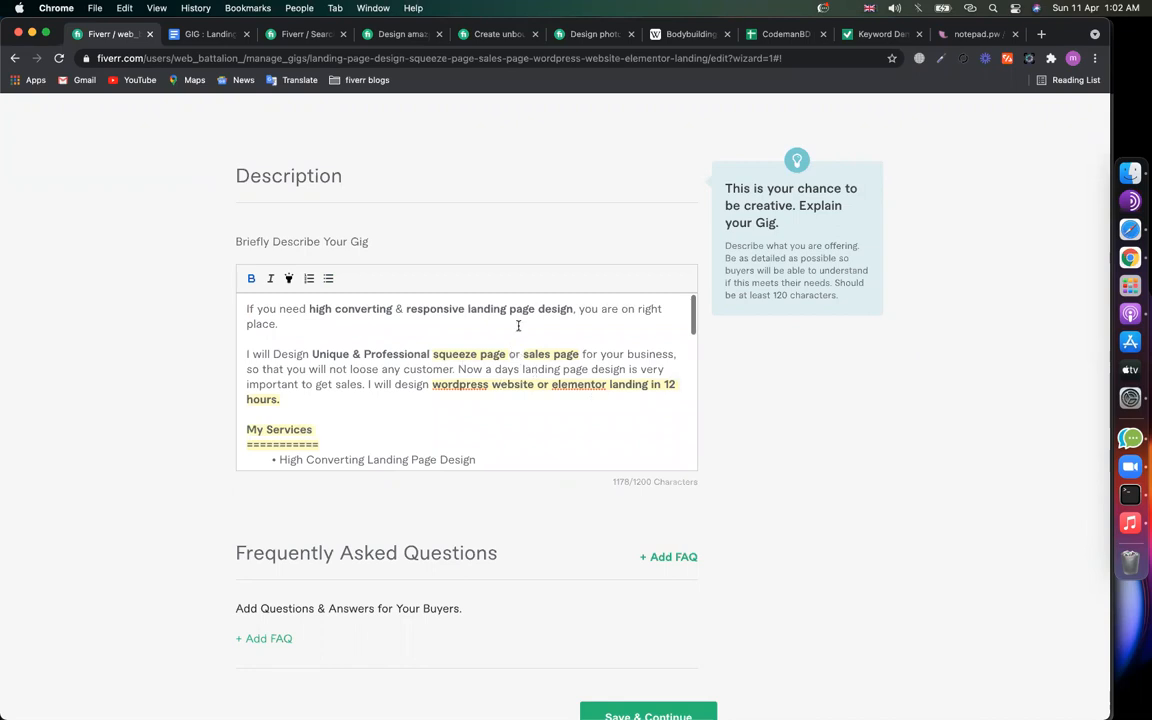
scroll(400, 376, down, 3)
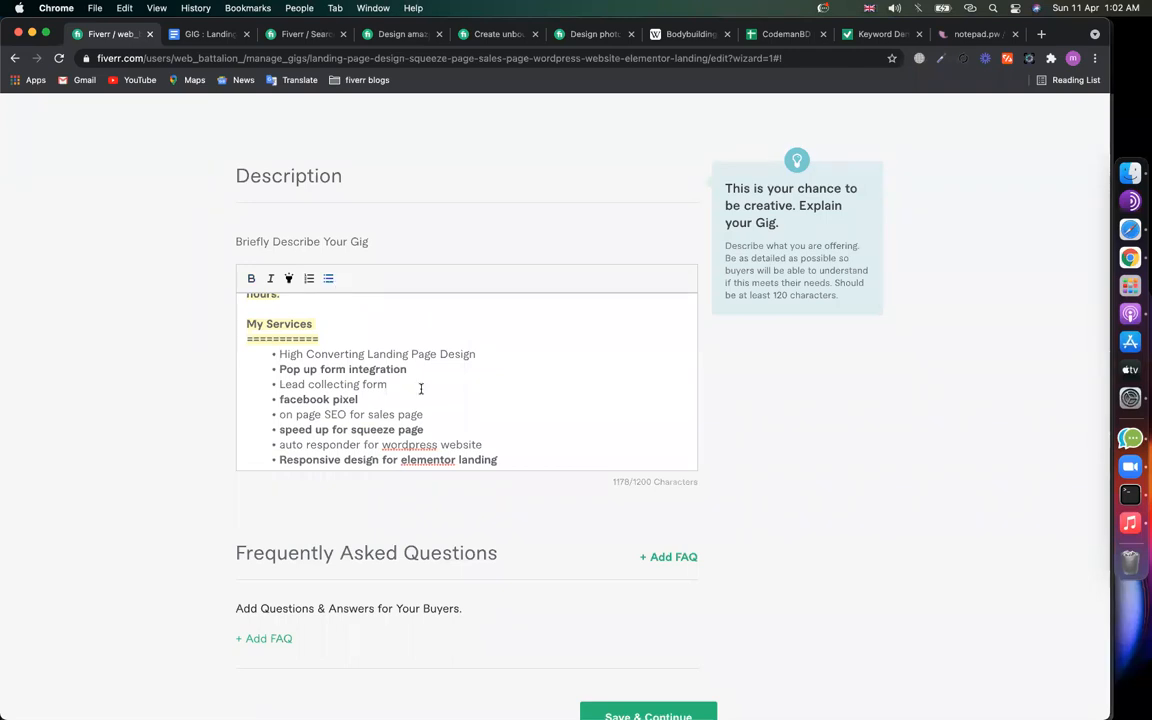
scroll(420, 390, down, 4)
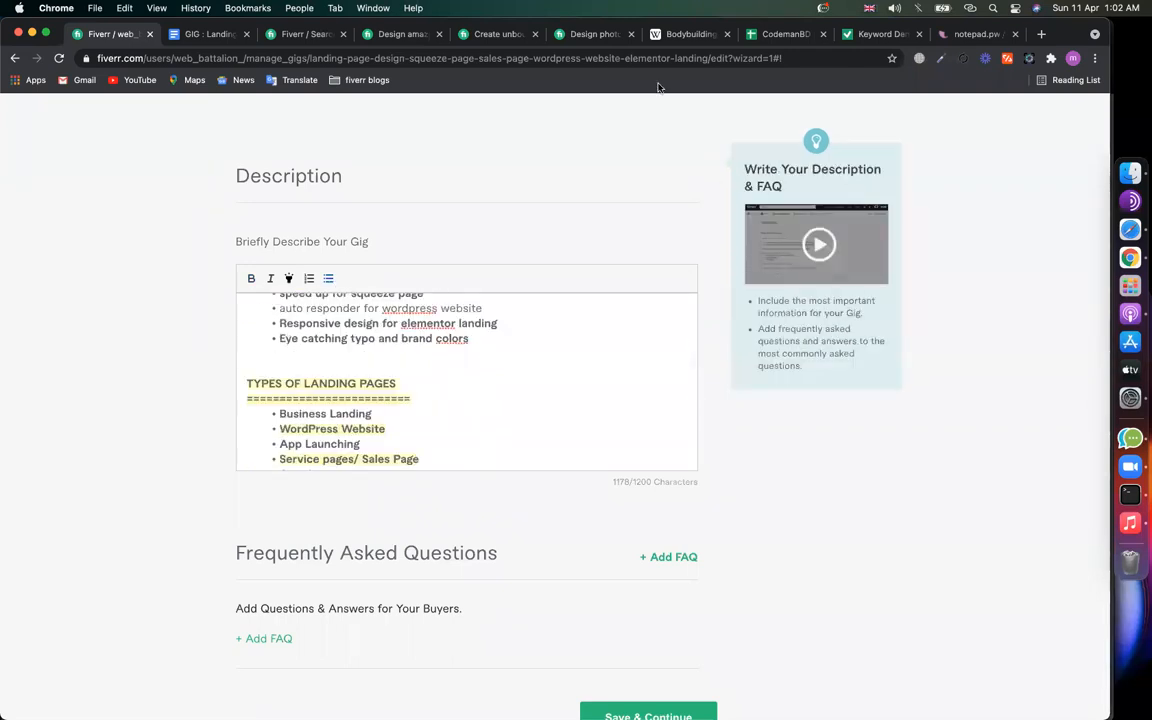
click(316, 352)
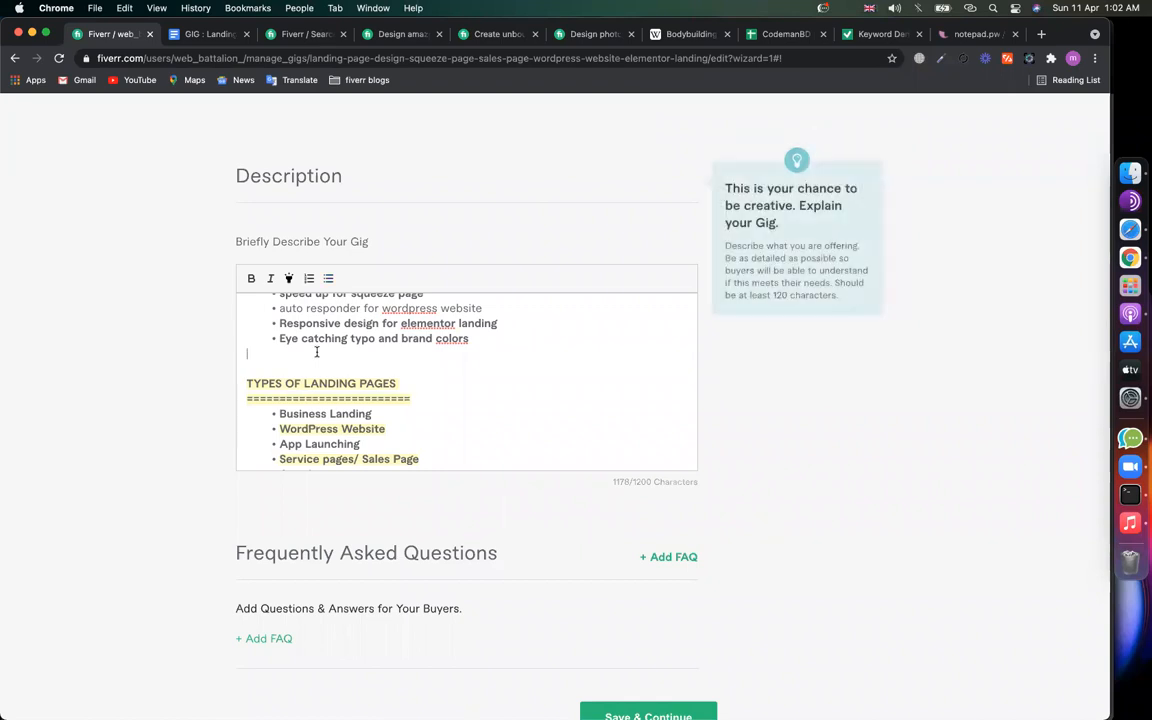
scroll(316, 352, up, 8)
click(288, 408)
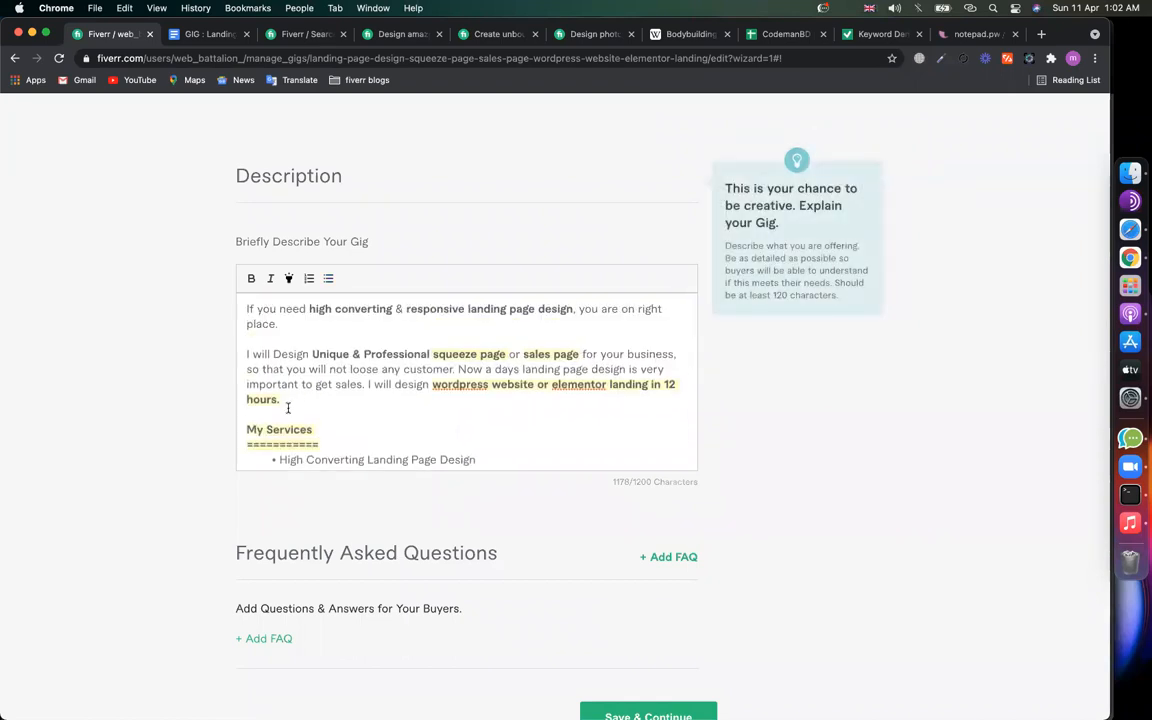
key(BackSpace)
Step: Add blank space back above the My Services heading
click(296, 444)
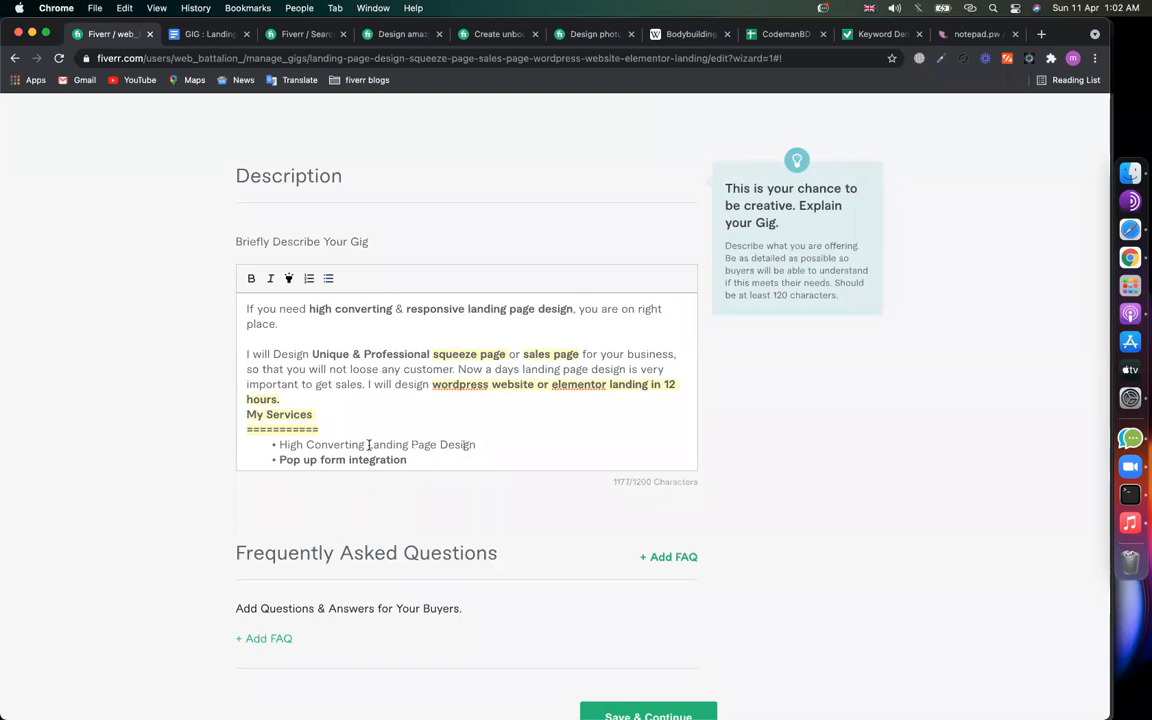
drag(368, 445, 231, 357)
click(329, 376)
scroll(329, 376, down, 3)
scroll(329, 376, down, 3)
scroll(284, 362, up, 1)
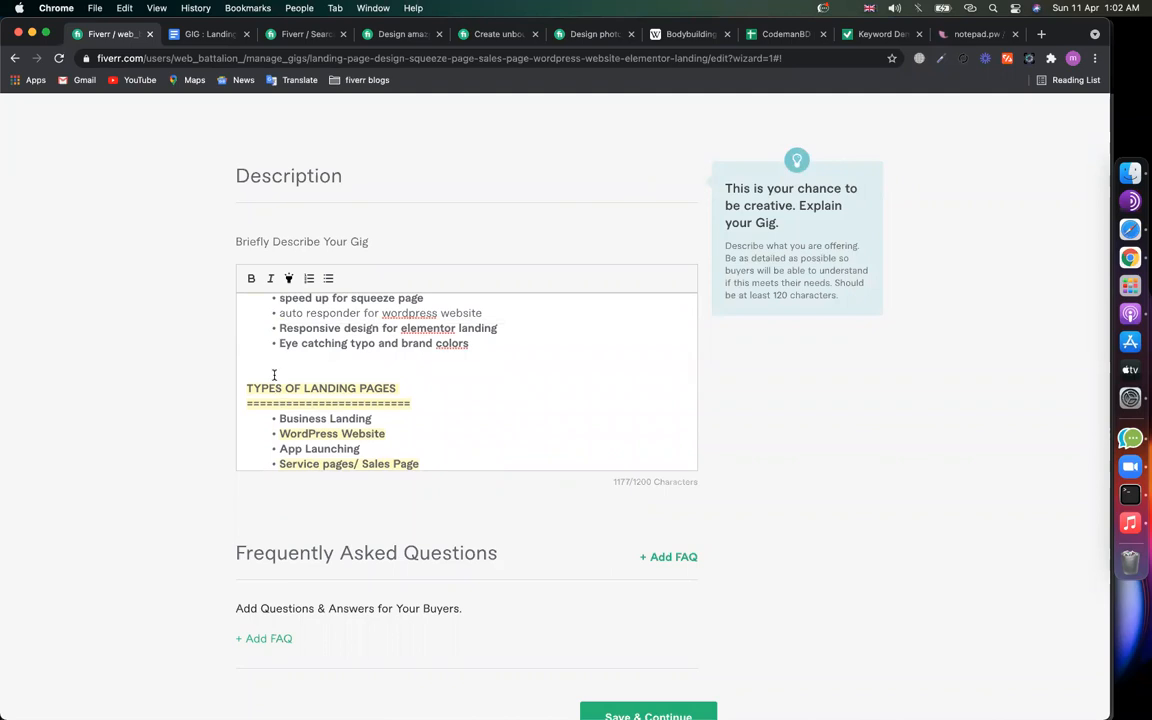
scroll(272, 370, up, 2)
scroll(254, 388, up, 1)
click(249, 398)
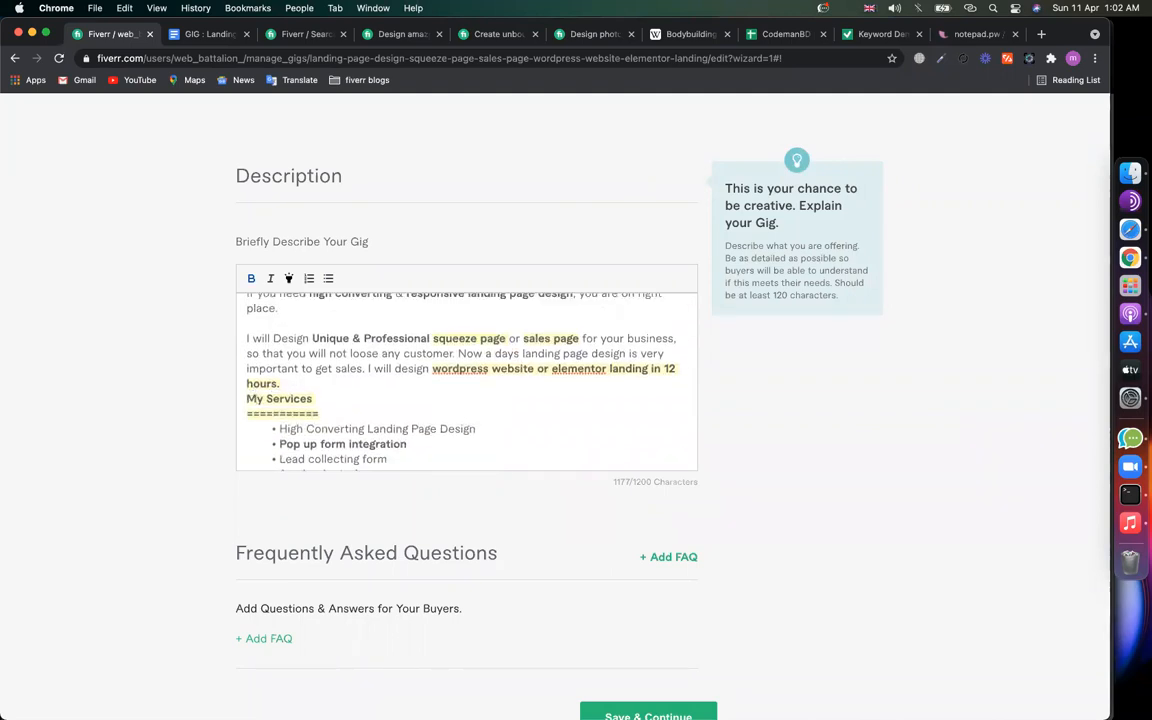
key(Return)
key(Return)
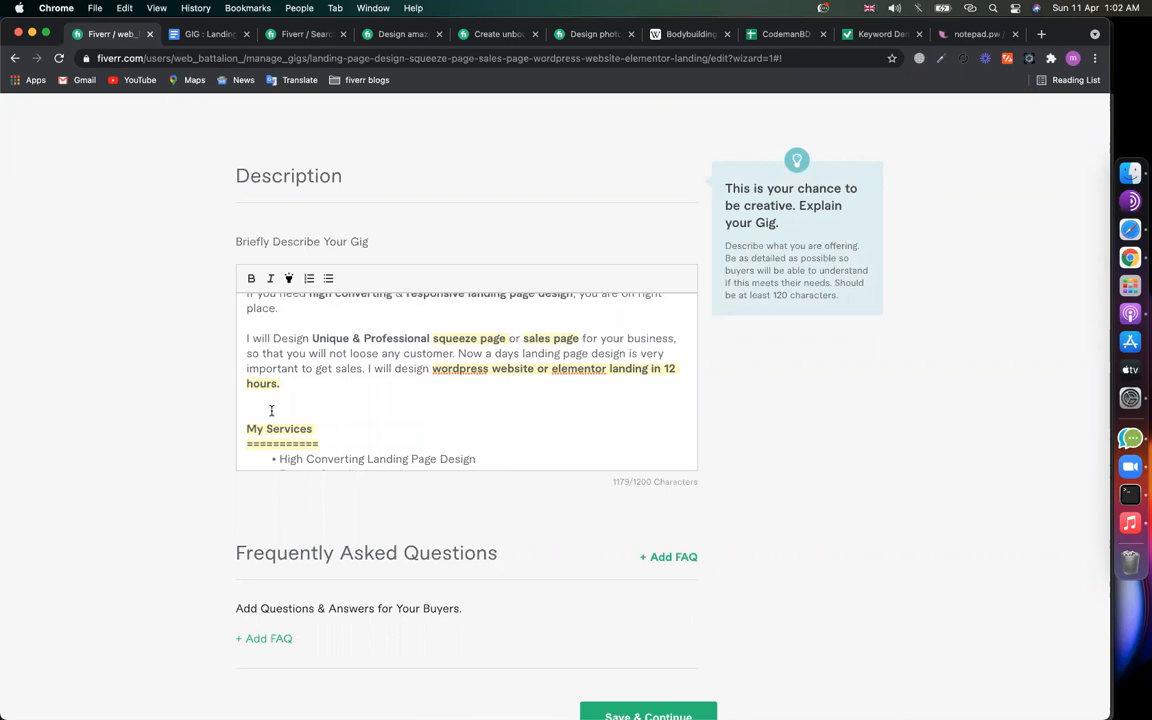
Step: Scroll through the trimmed description, now 1180/1200 characters, down to the WHY HIRE ME sign-off
scroll(271, 410, down, 10)
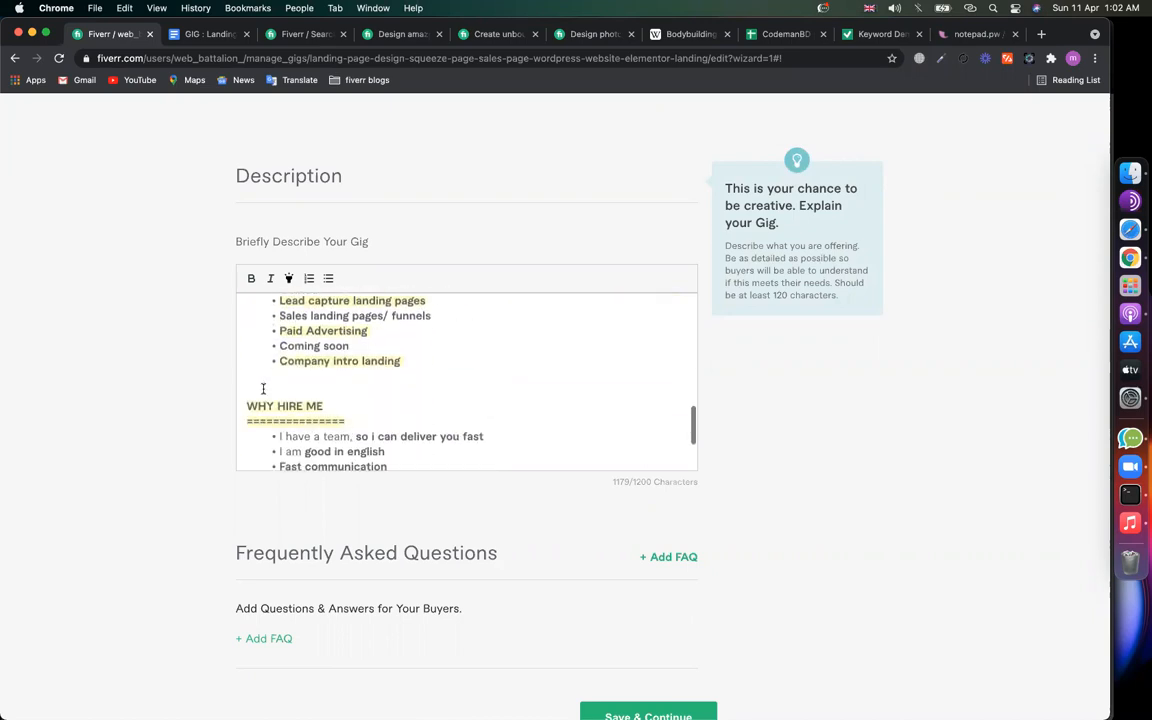
scroll(256, 389, down, 3)
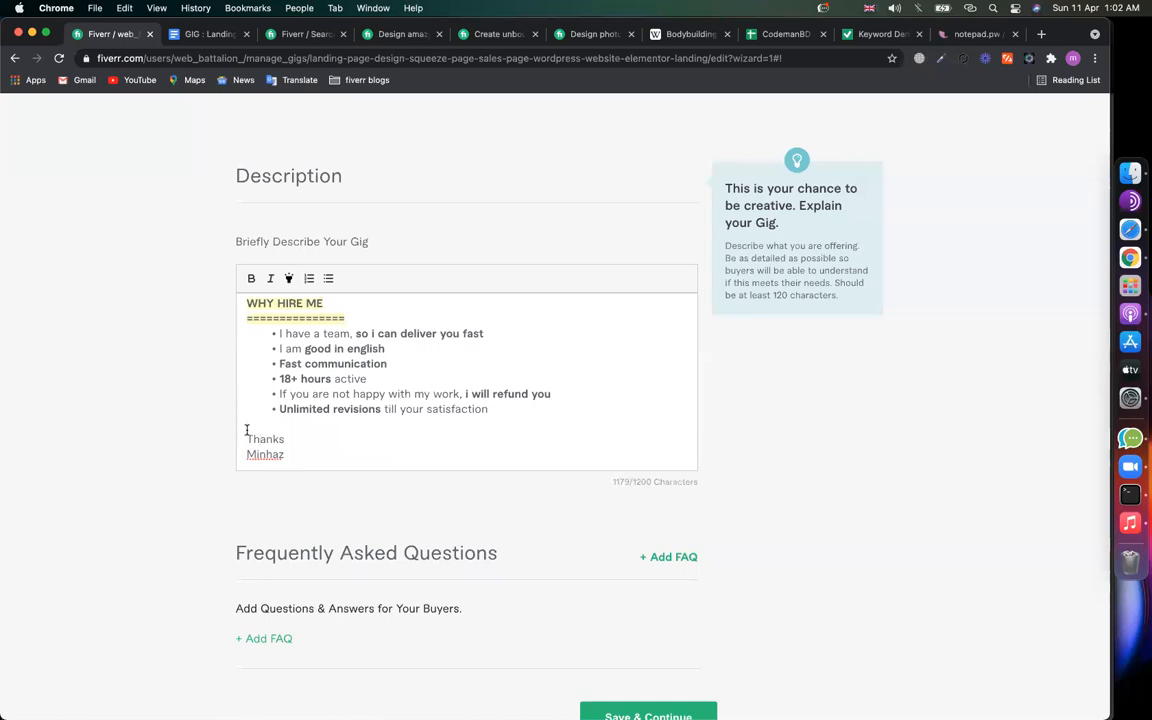
scroll(334, 398, up, 6)
scroll(336, 398, down, 3)
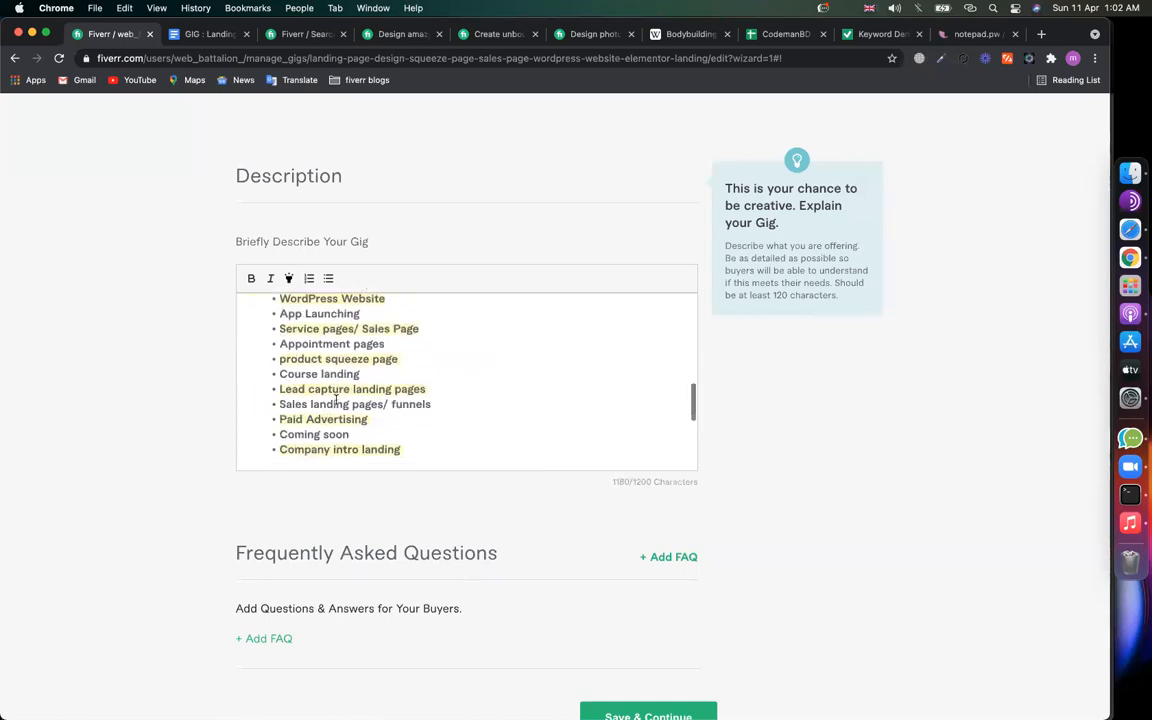
scroll(336, 398, down, 2)
scroll(337, 390, up, 5)
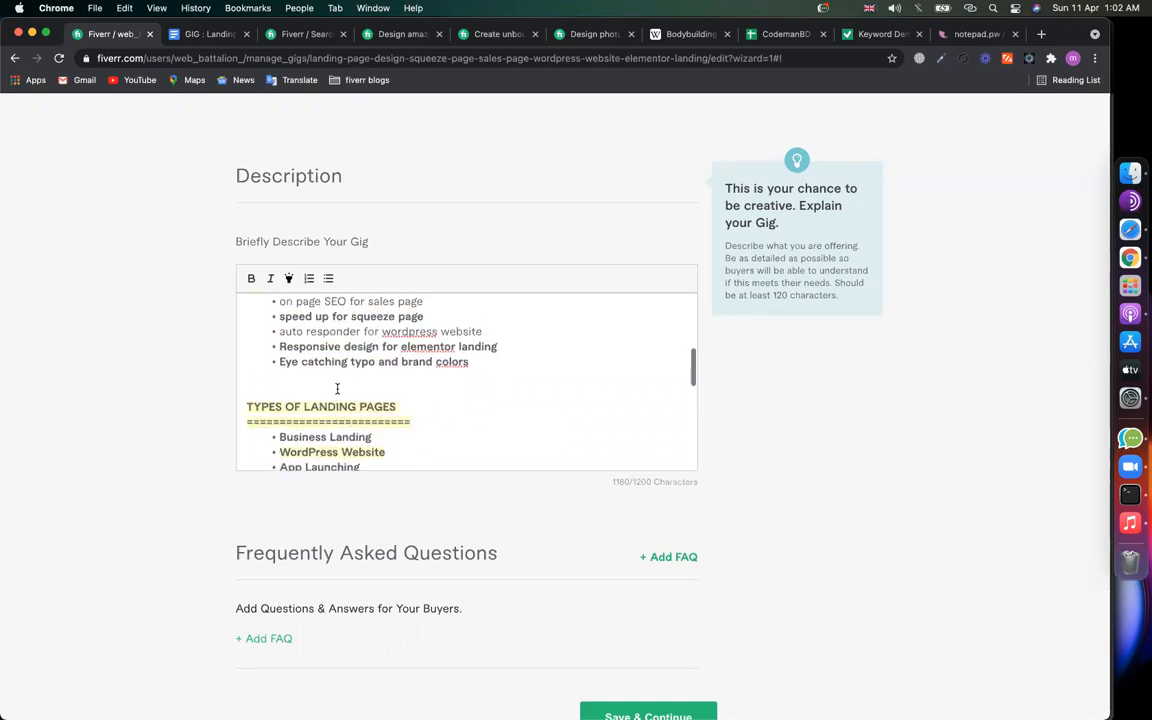
scroll(337, 389, up, 5)
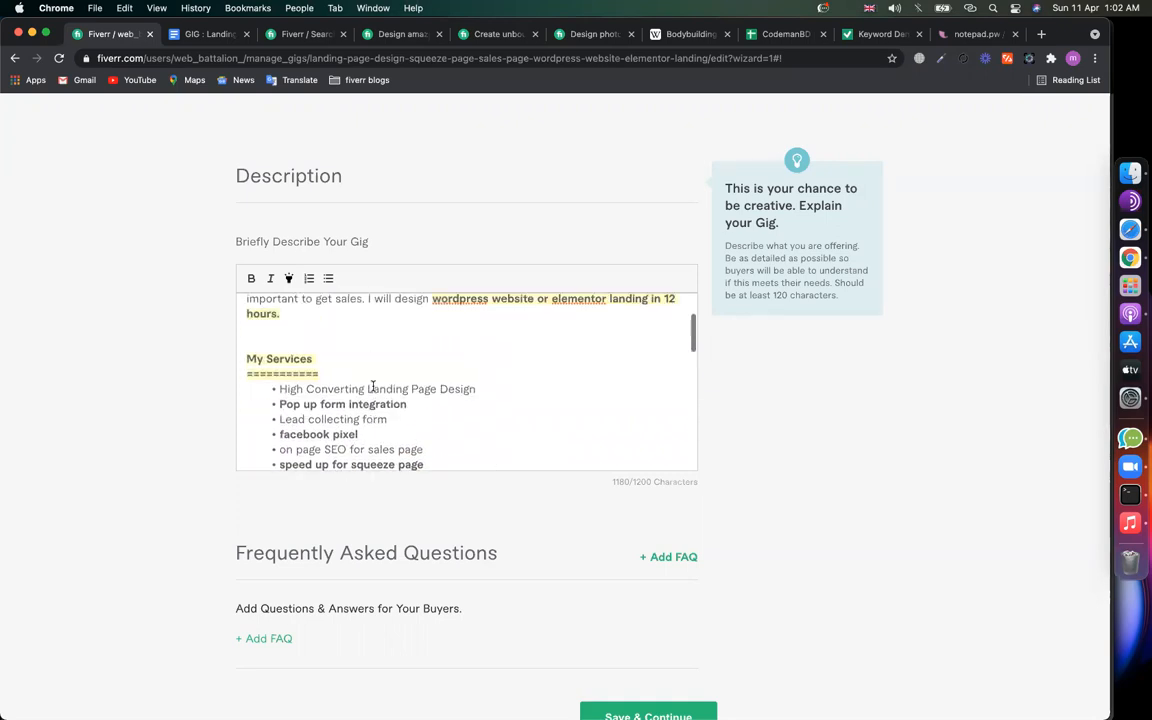
scroll(372, 386, up, 3)
scroll(405, 374, down, 4)
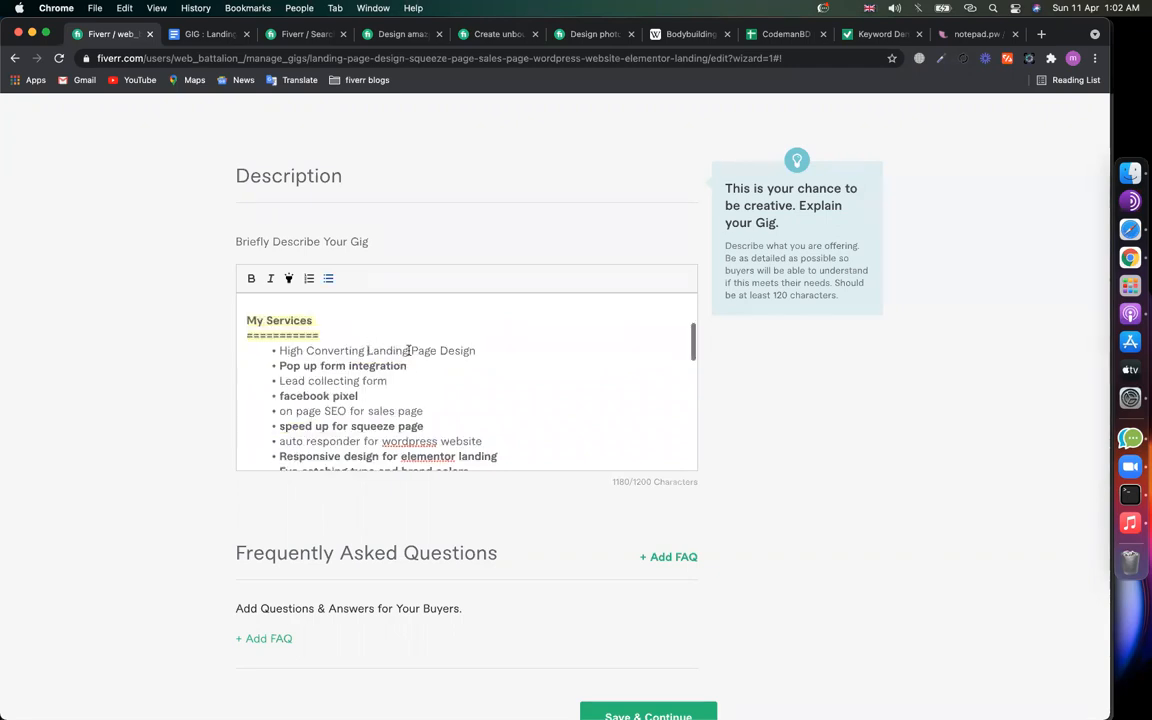
Step: Make 'Landing Page Design' bold in the first My Services bullet
drag(367, 350, 478, 350)
click(253, 279)
click(312, 378)
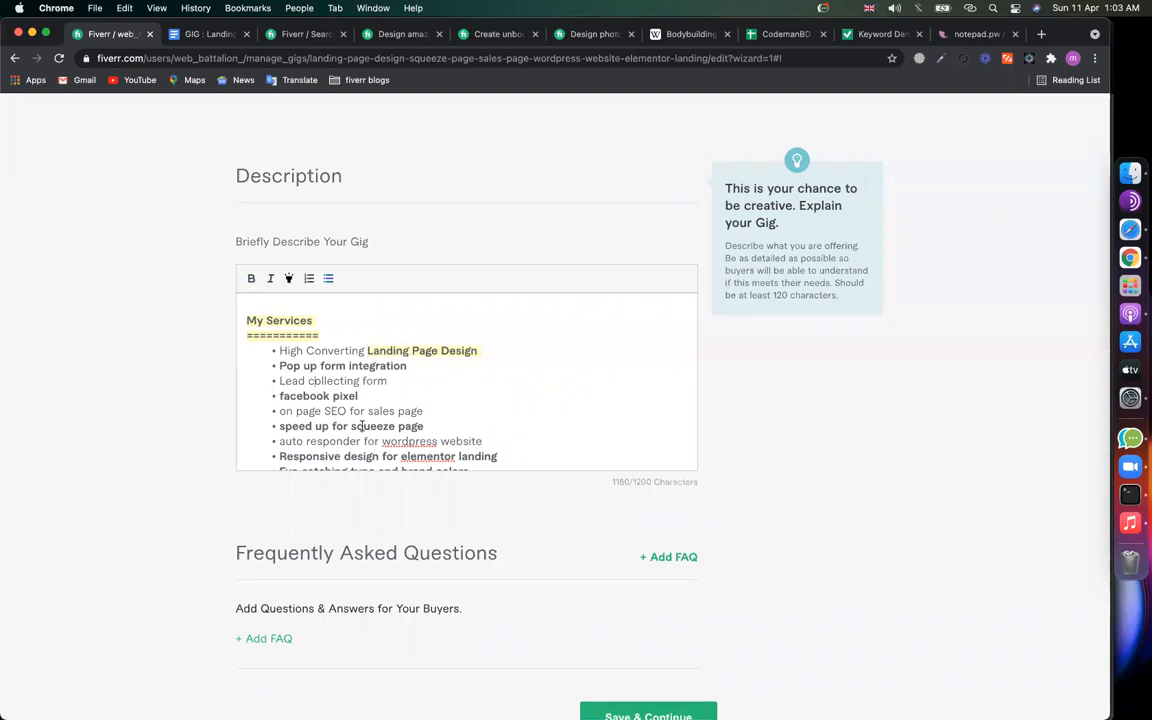
scroll(362, 426, down, 2)
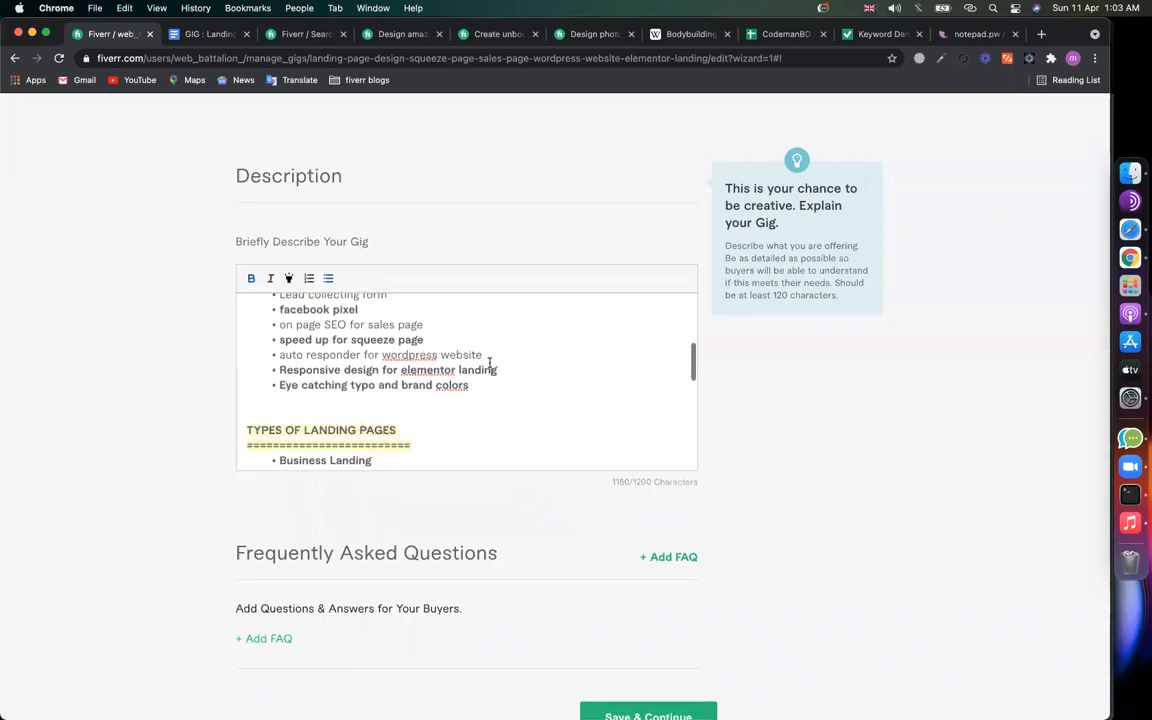
scroll(497, 366, down, 2)
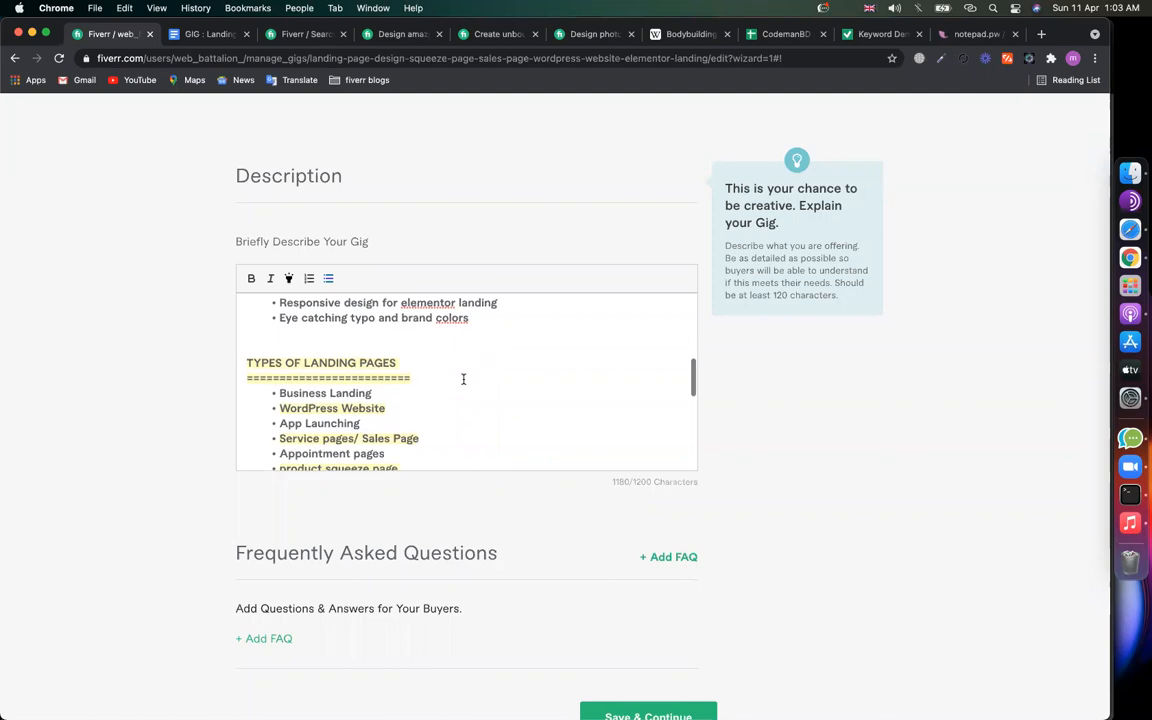
scroll(404, 414, down, 2)
scroll(404, 414, up, 6)
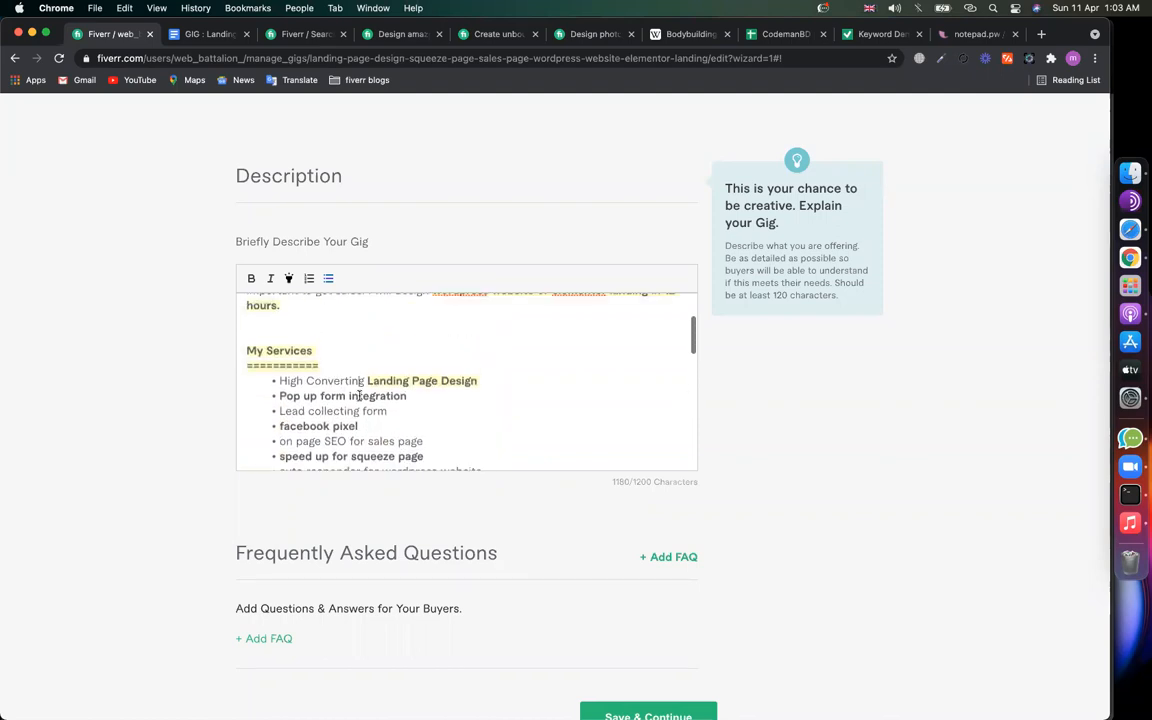
Step: Replace 'form' in the Lead collecting form bullet with 'Landing Page De'
click(426, 414)
scroll(430, 407, up, 2)
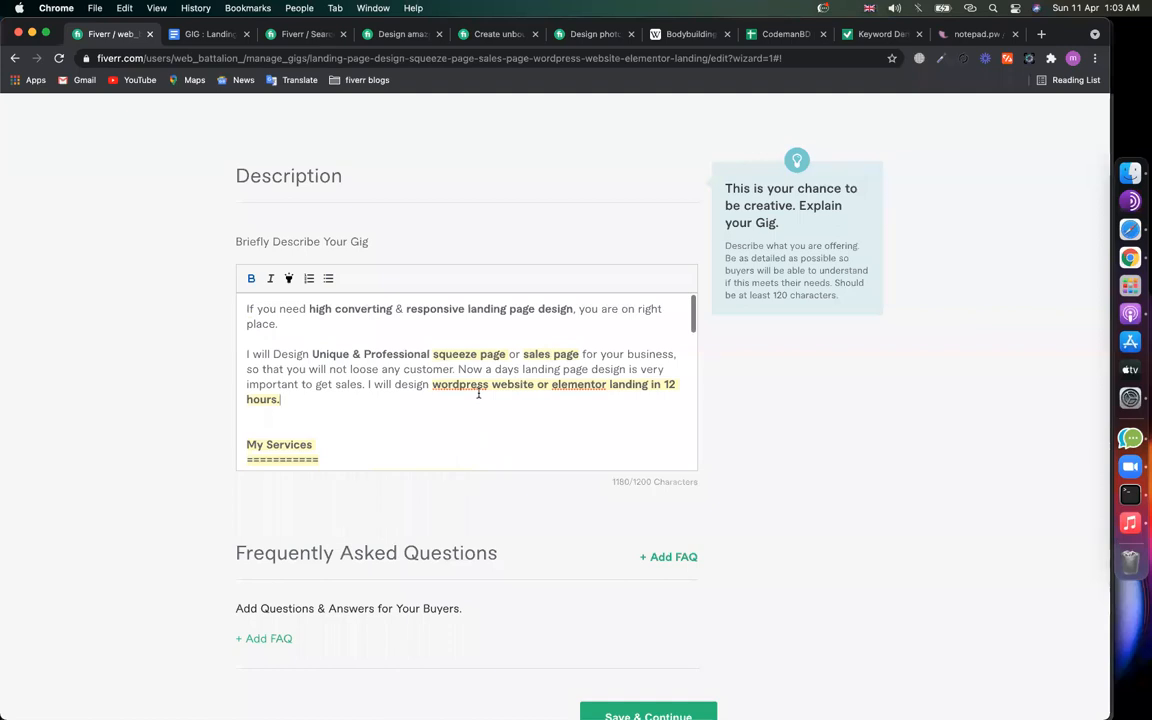
scroll(512, 390, up, 1)
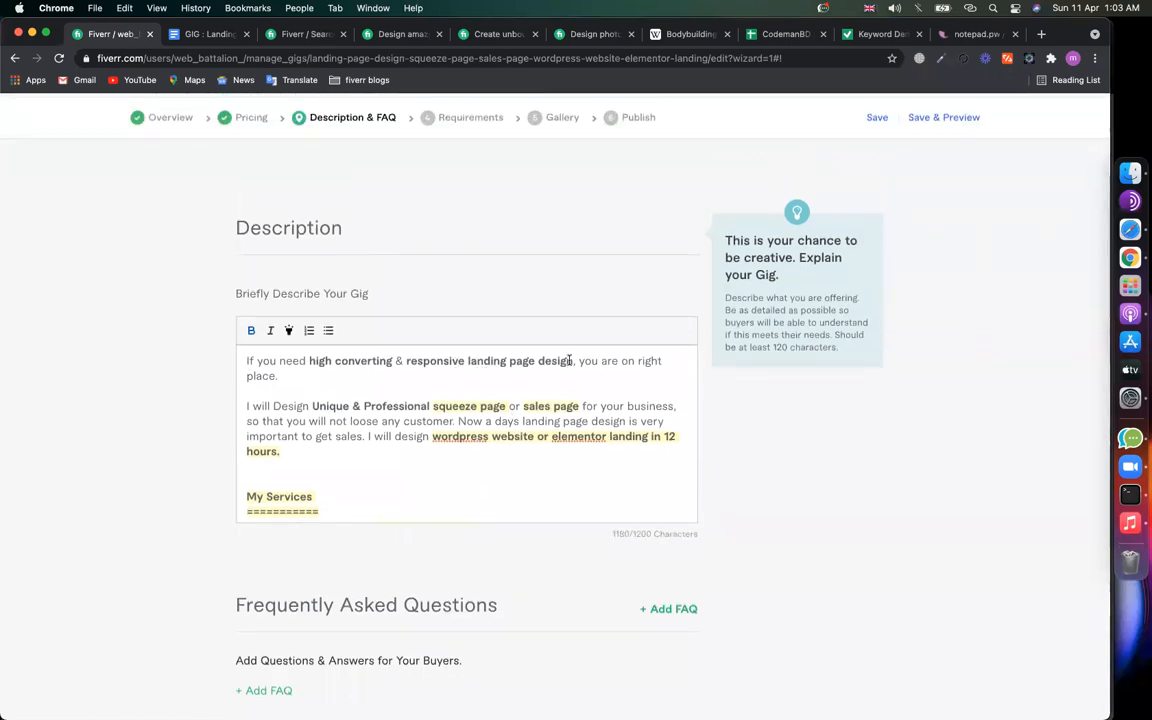
scroll(454, 421, down, 3)
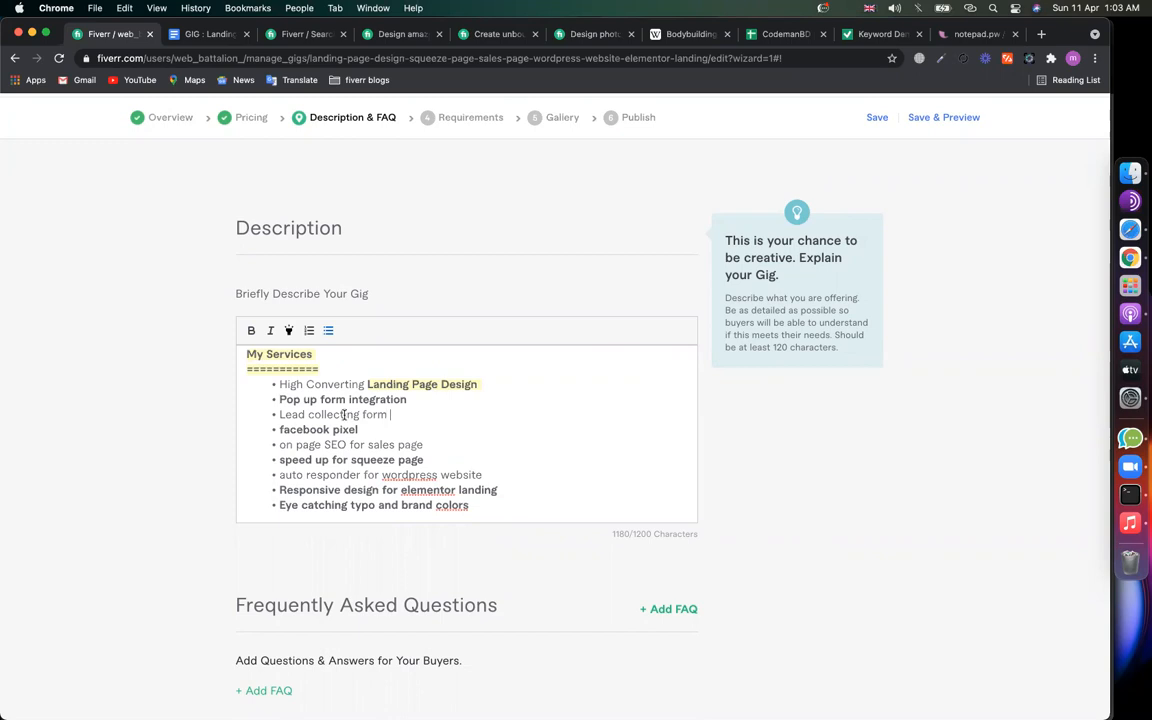
drag(343, 414, 372, 414)
double_click(372, 414)
text(Landing Page Design)
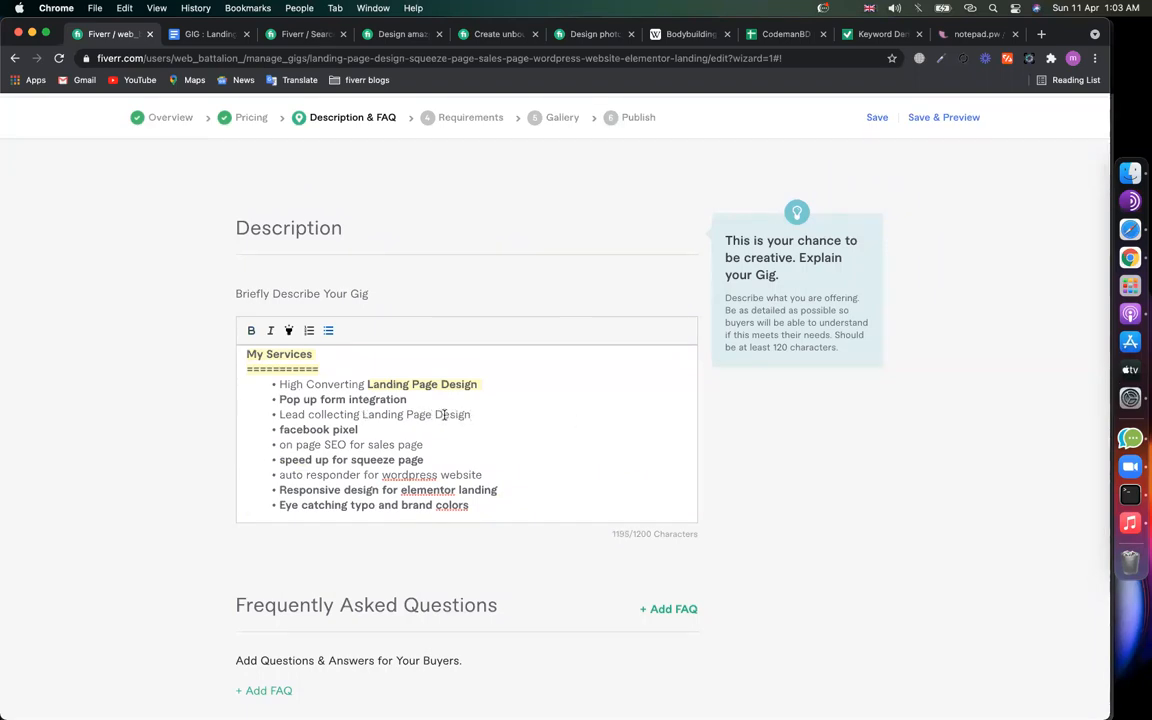
Step: Review the 'on page SEO for sales page' bullet, with the description at 1195/1200 characters
click(854, 512)
scroll(851, 512, down, 4)
click(632, 257)
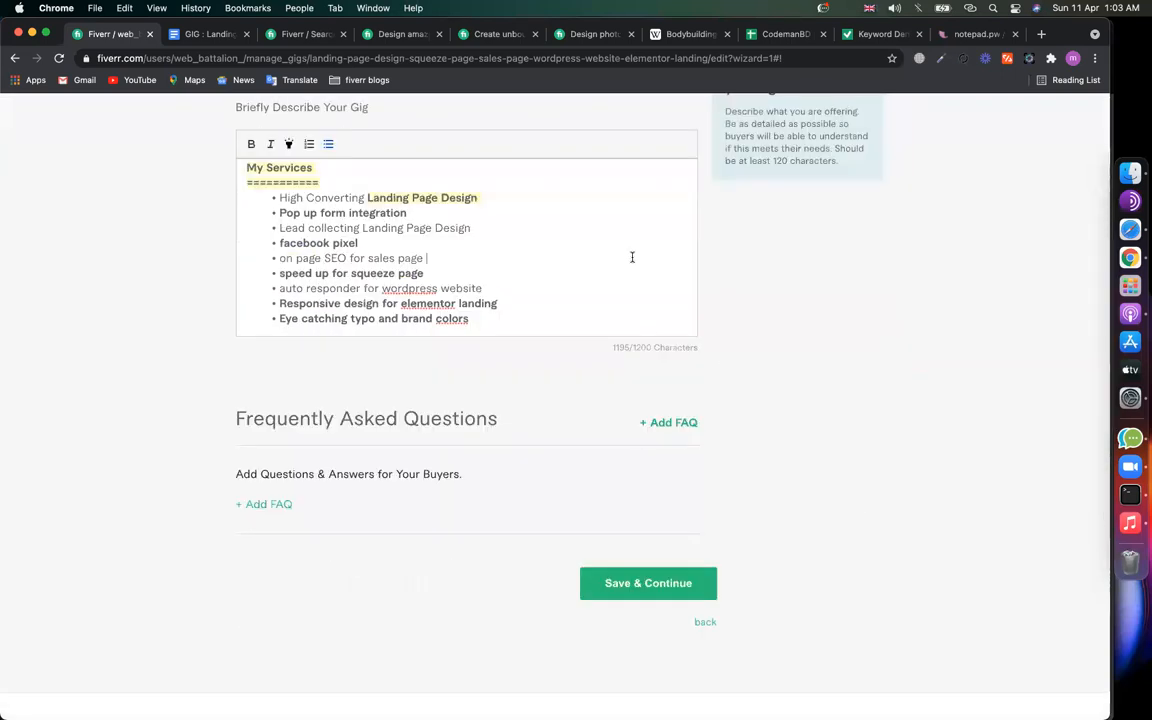
scroll(530, 251, down, 10)
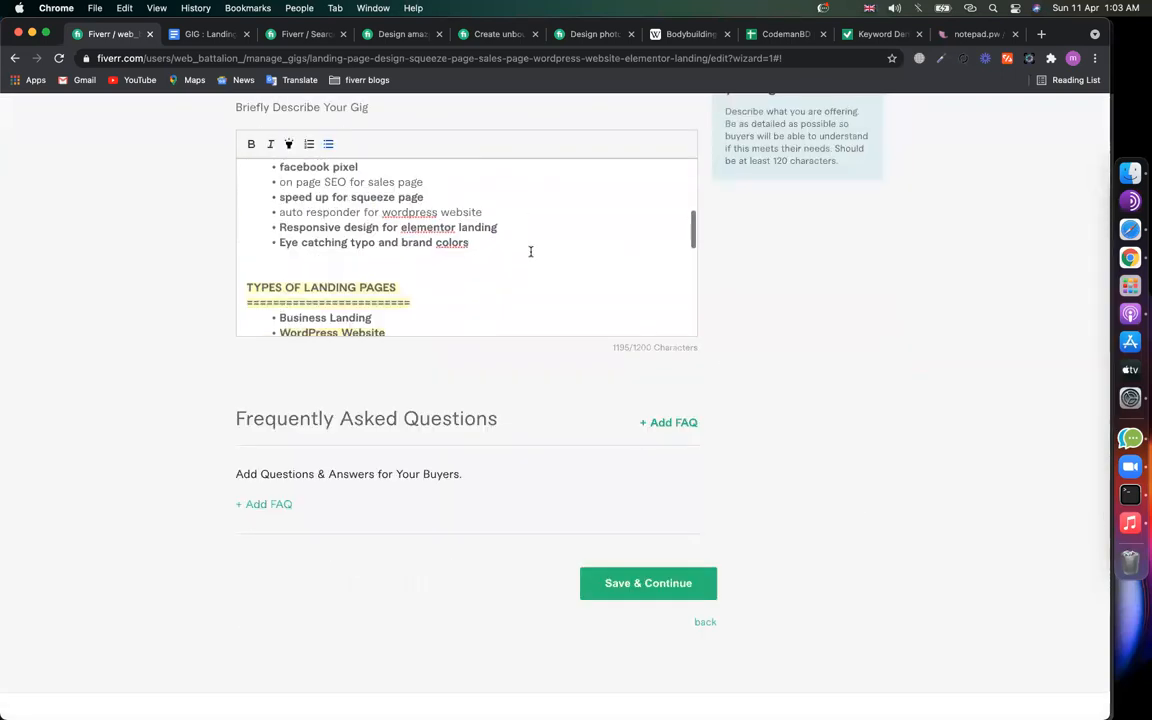
scroll(530, 251, up, 10)
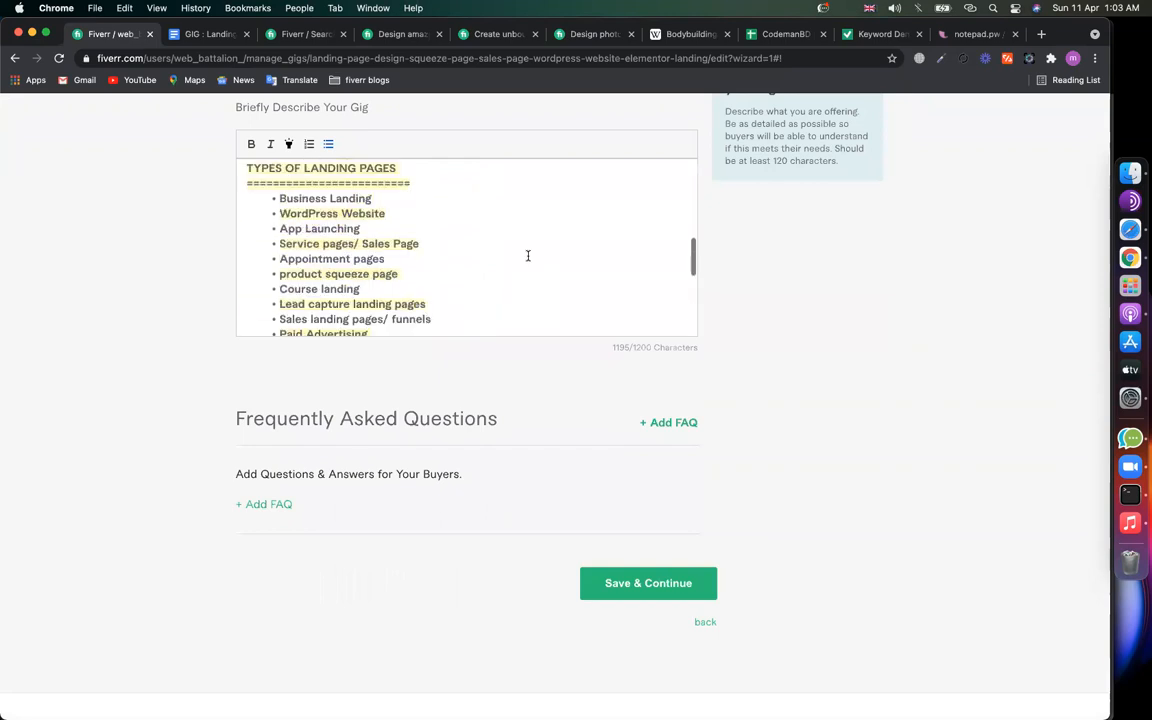
scroll(528, 256, down, 10)
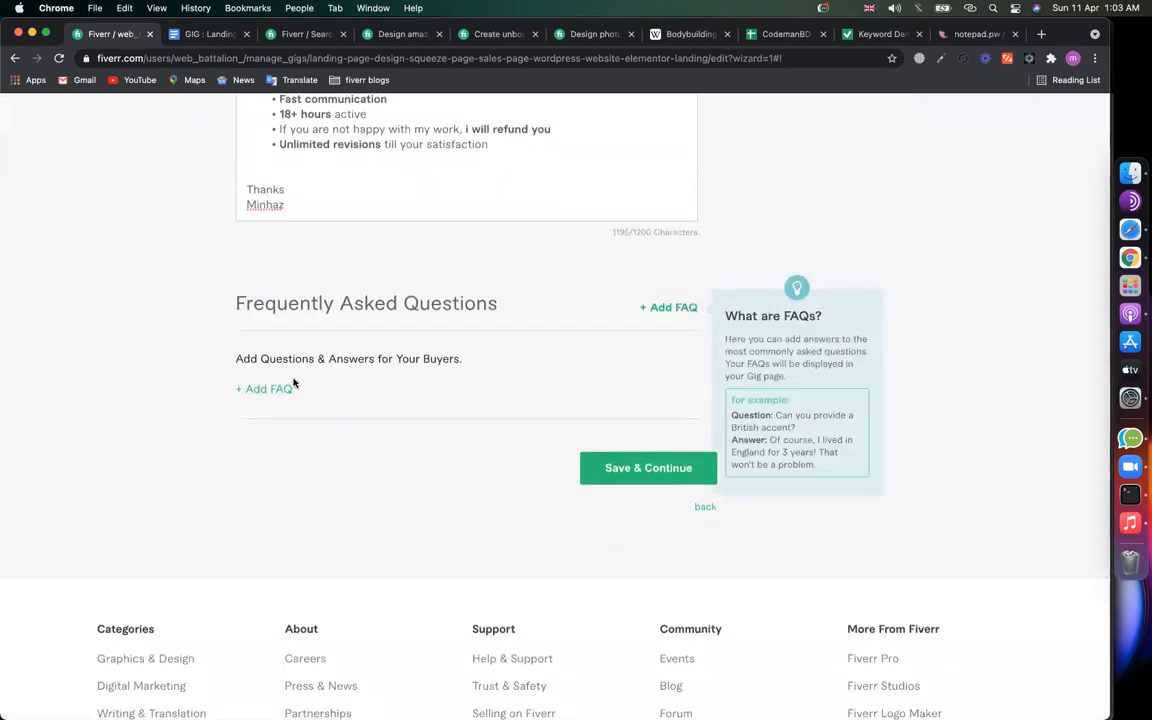
click(595, 34)
scroll(424, 374, down, 15)
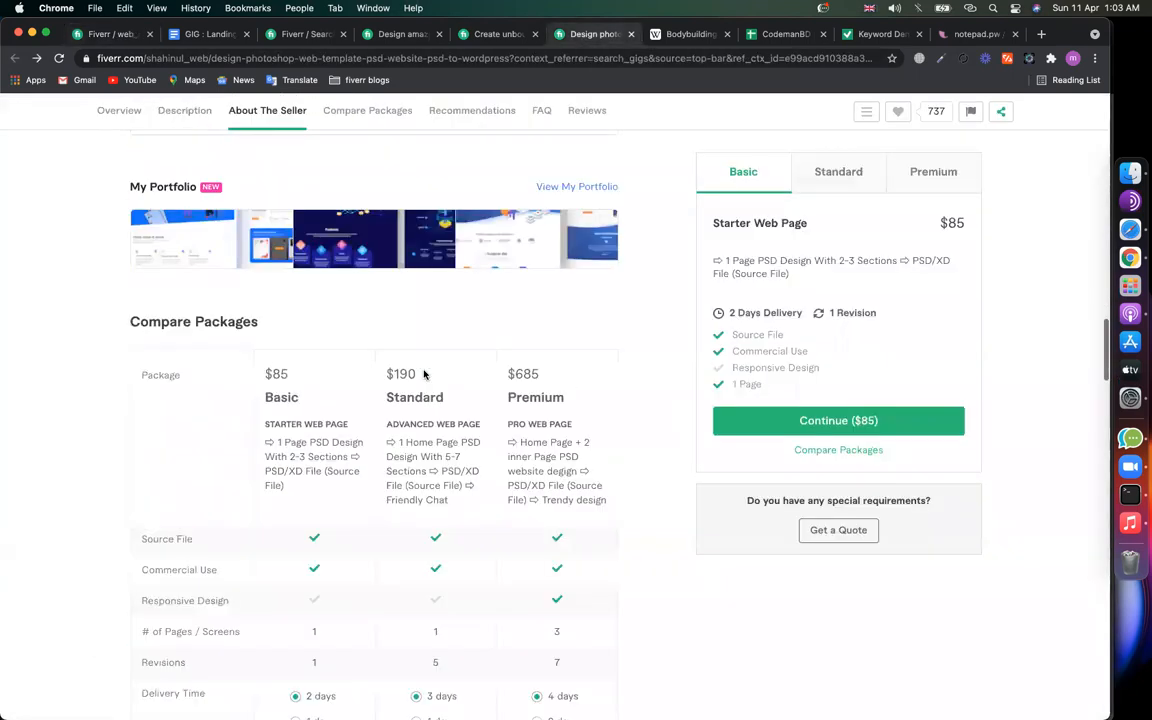
scroll(424, 374, down, 15)
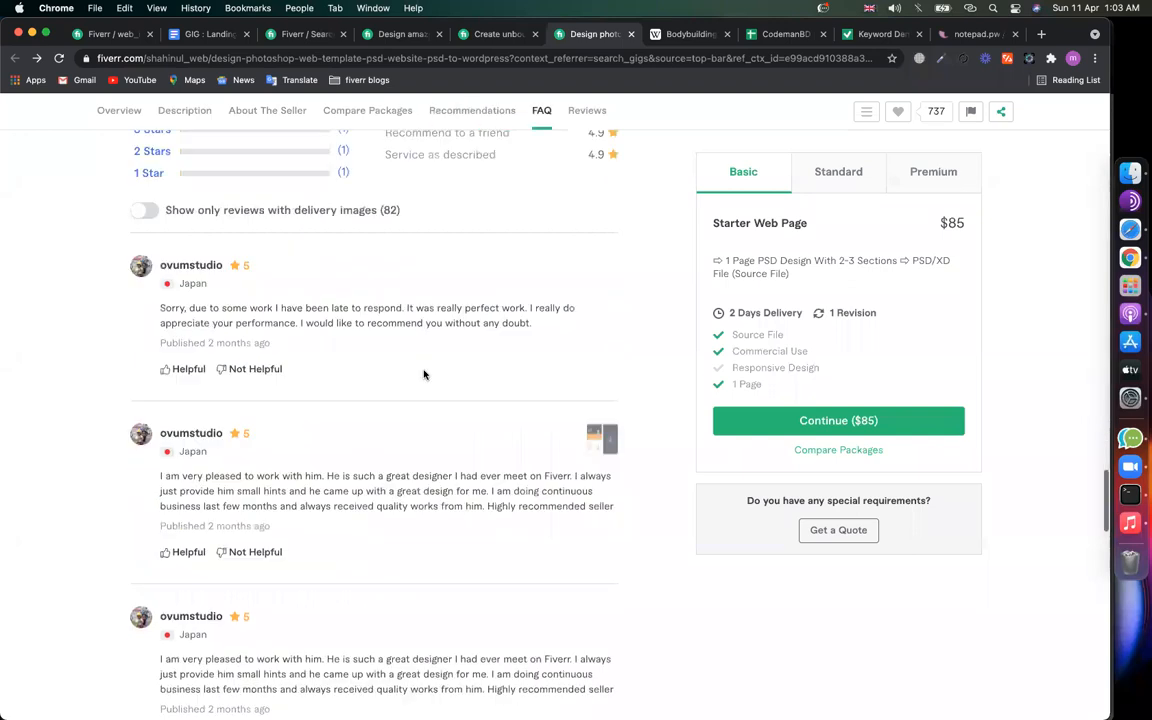
scroll(424, 374, up, 10)
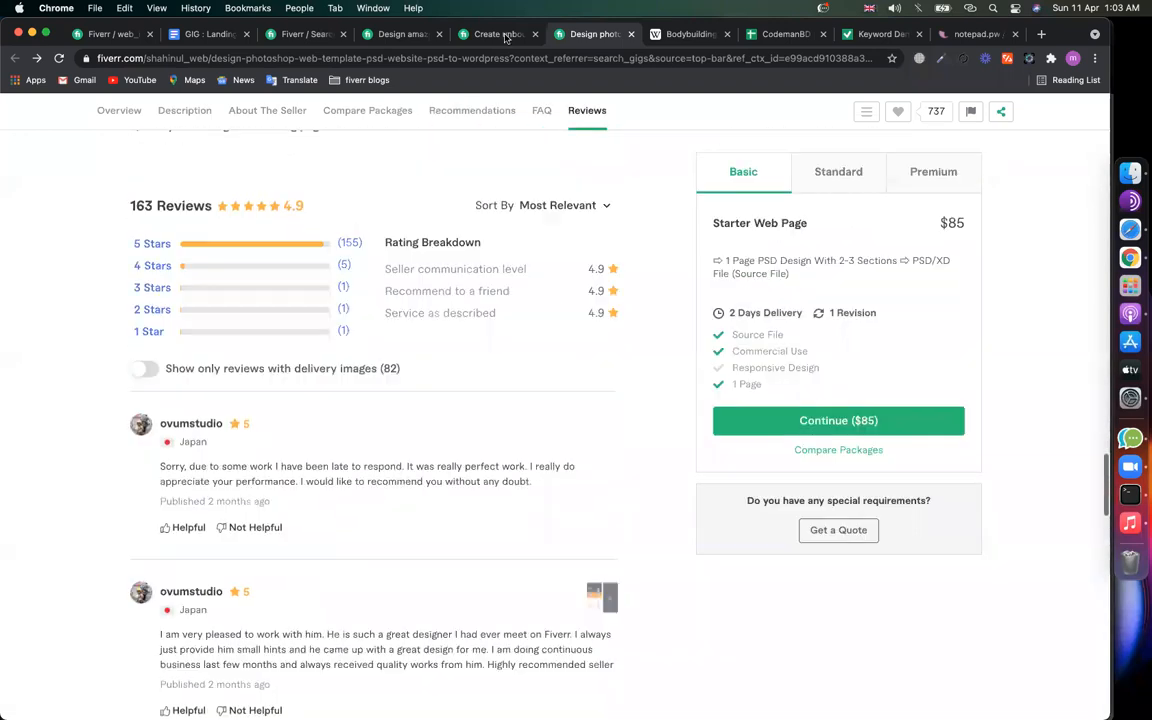
click(506, 34)
scroll(287, 427, down, 8)
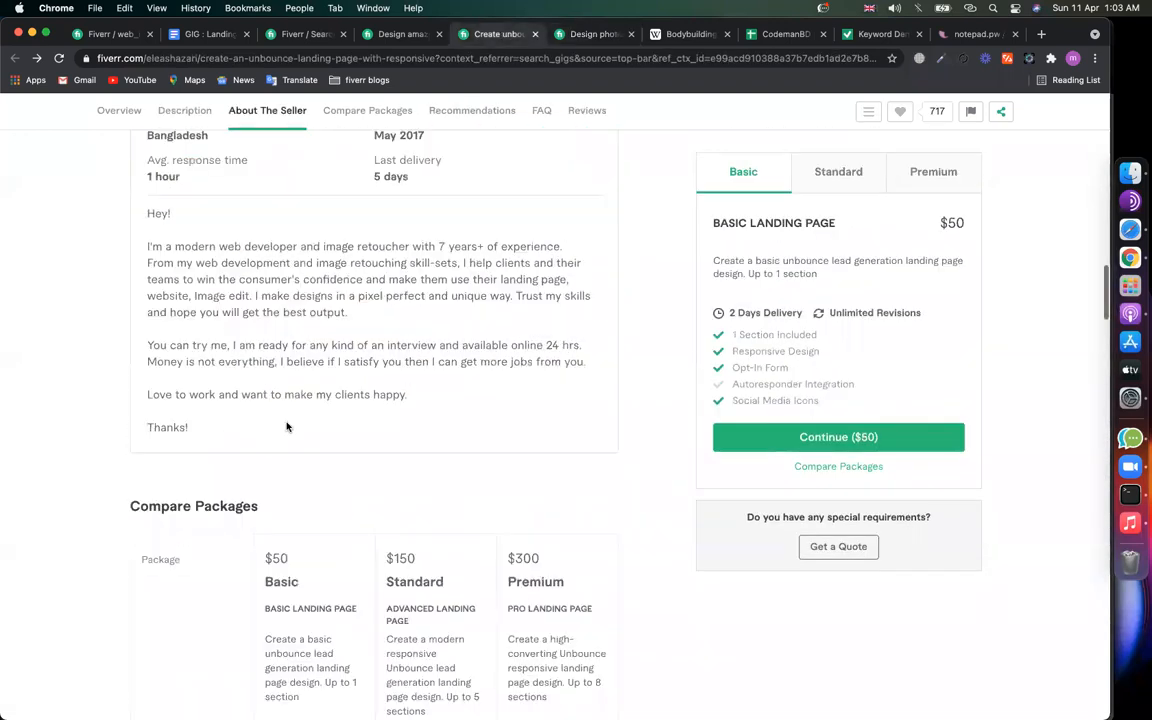
scroll(287, 427, down, 10)
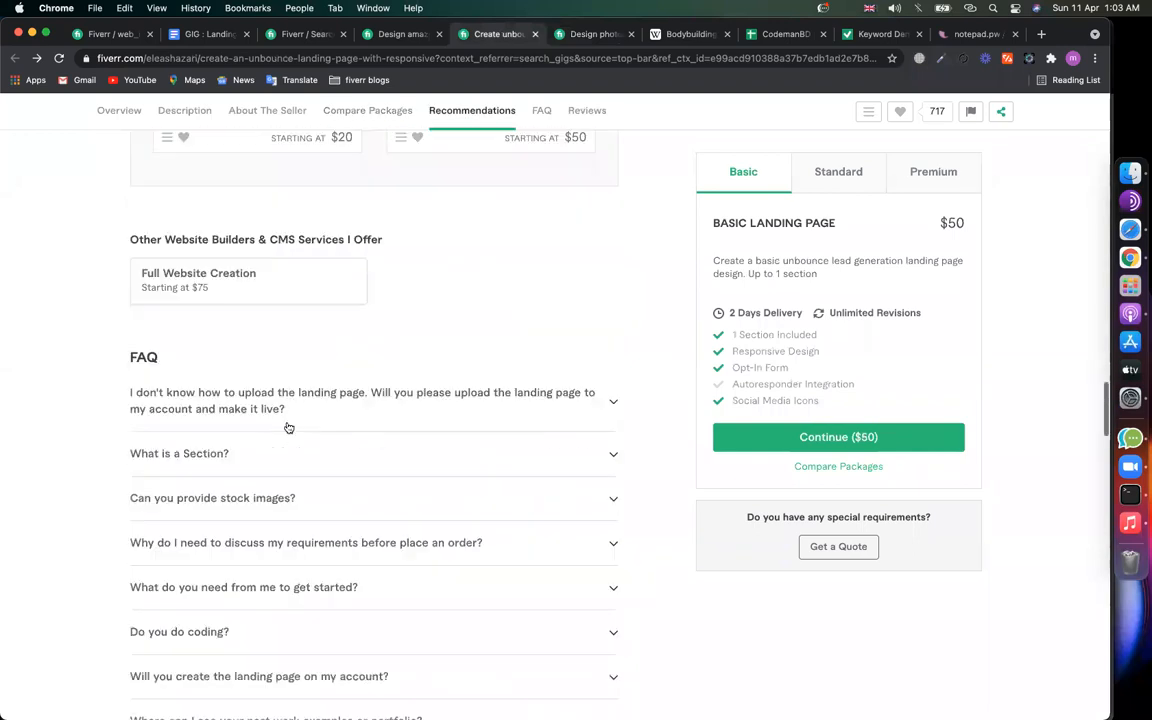
click(276, 454)
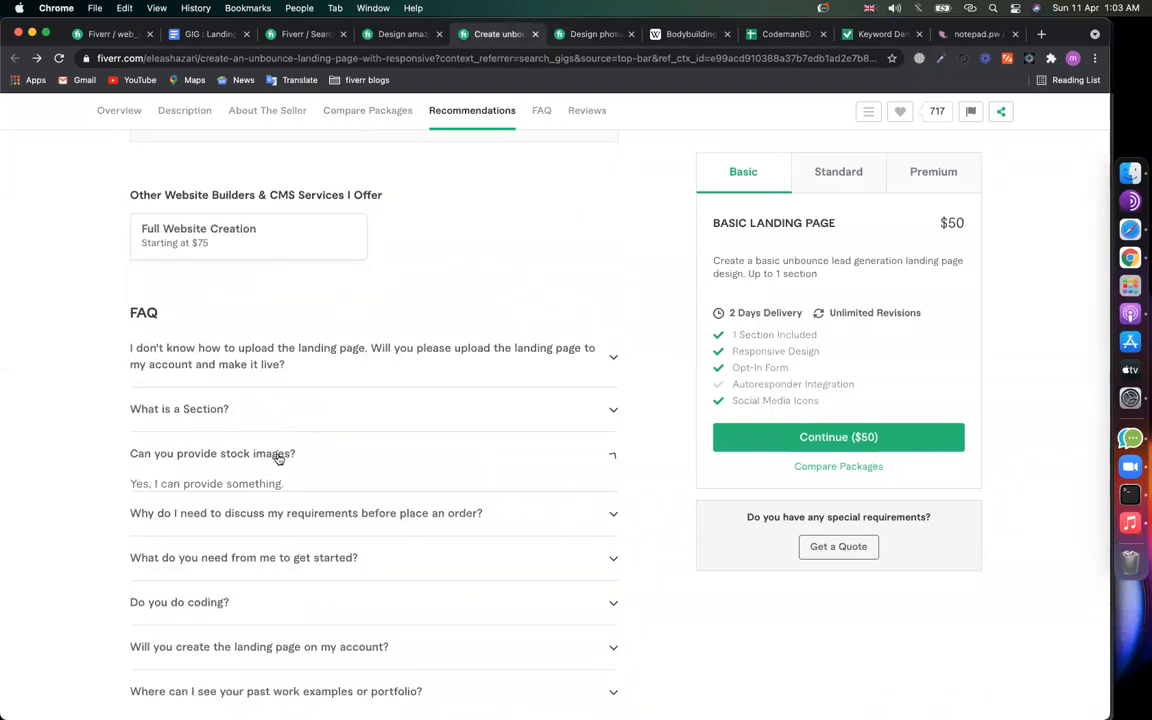
click(276, 452)
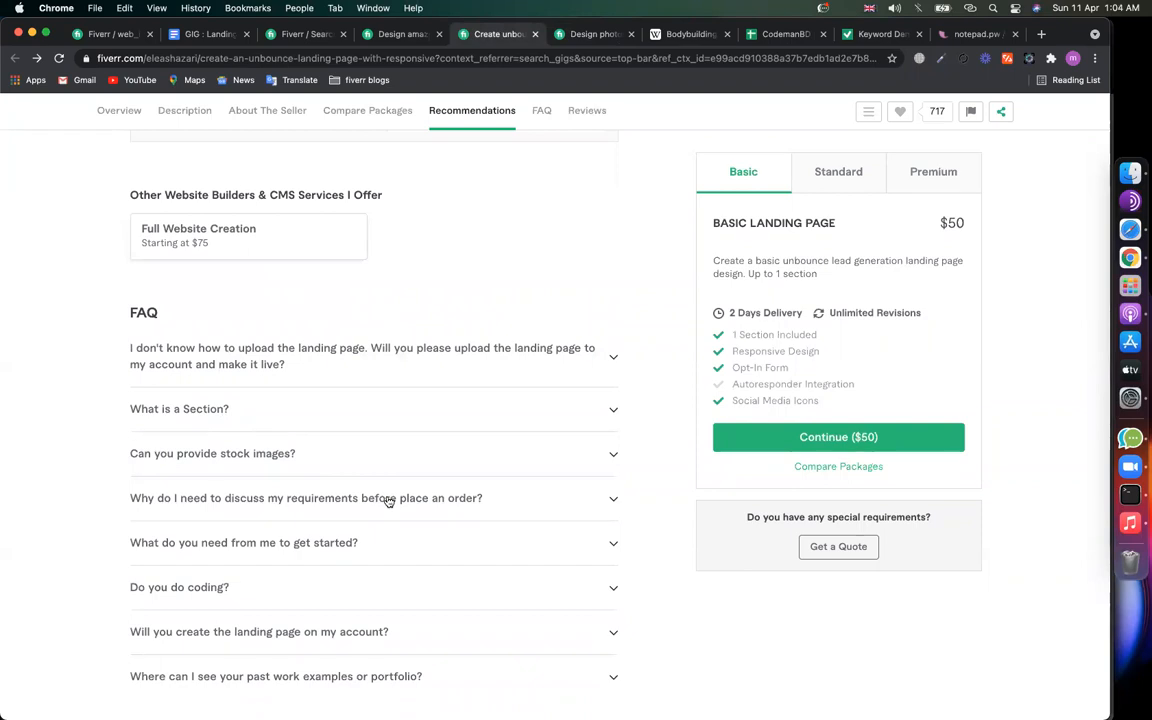
click(236, 502)
click(234, 500)
scroll(232, 508, down, 4)
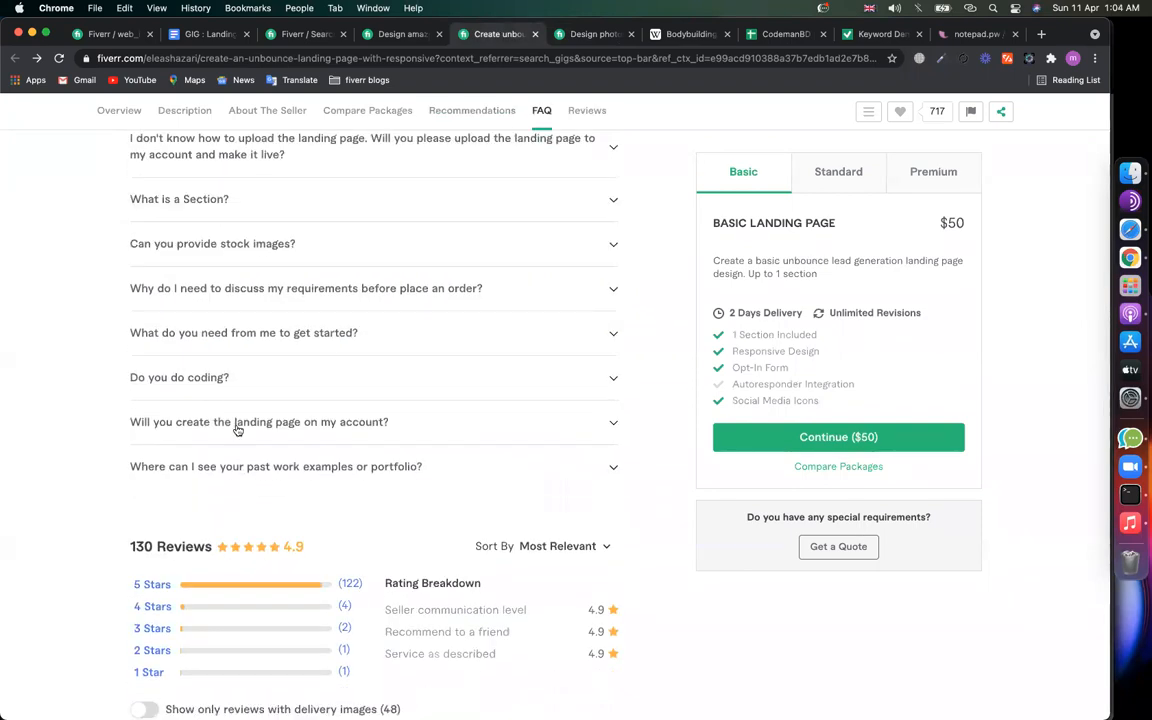
Step: Add the FAQ 'Why Hire me ?' with the six WHY HIRE ME bullets as its answer
click(102, 33)
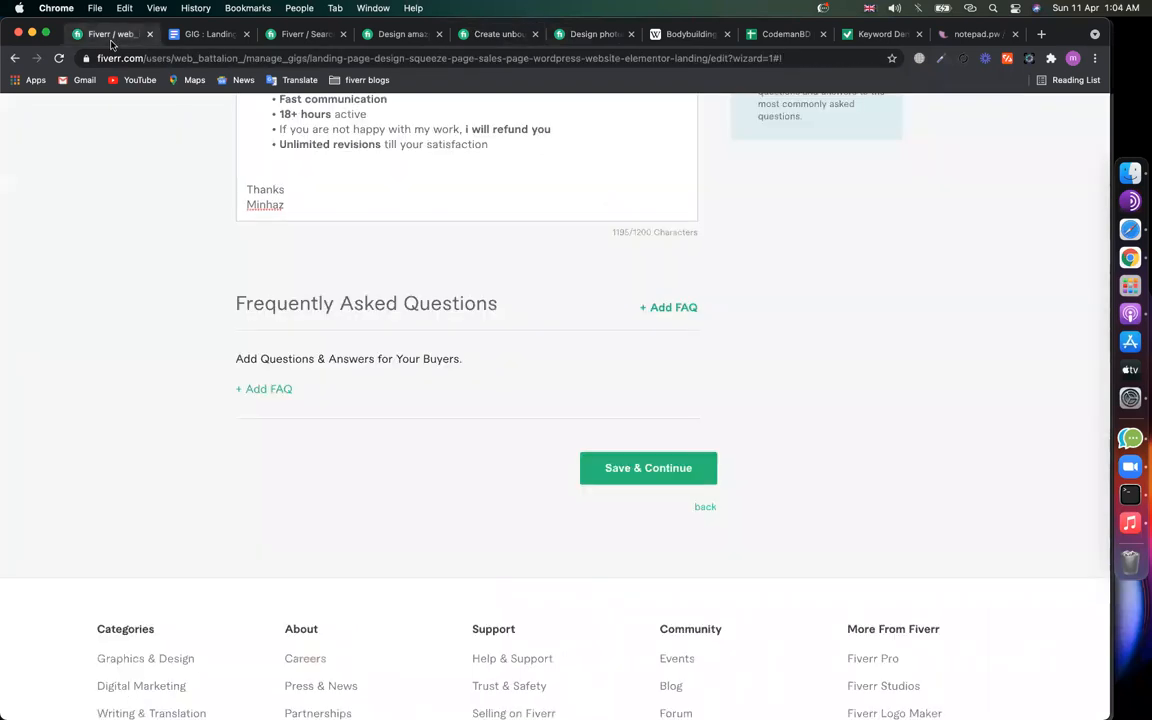
click(683, 306)
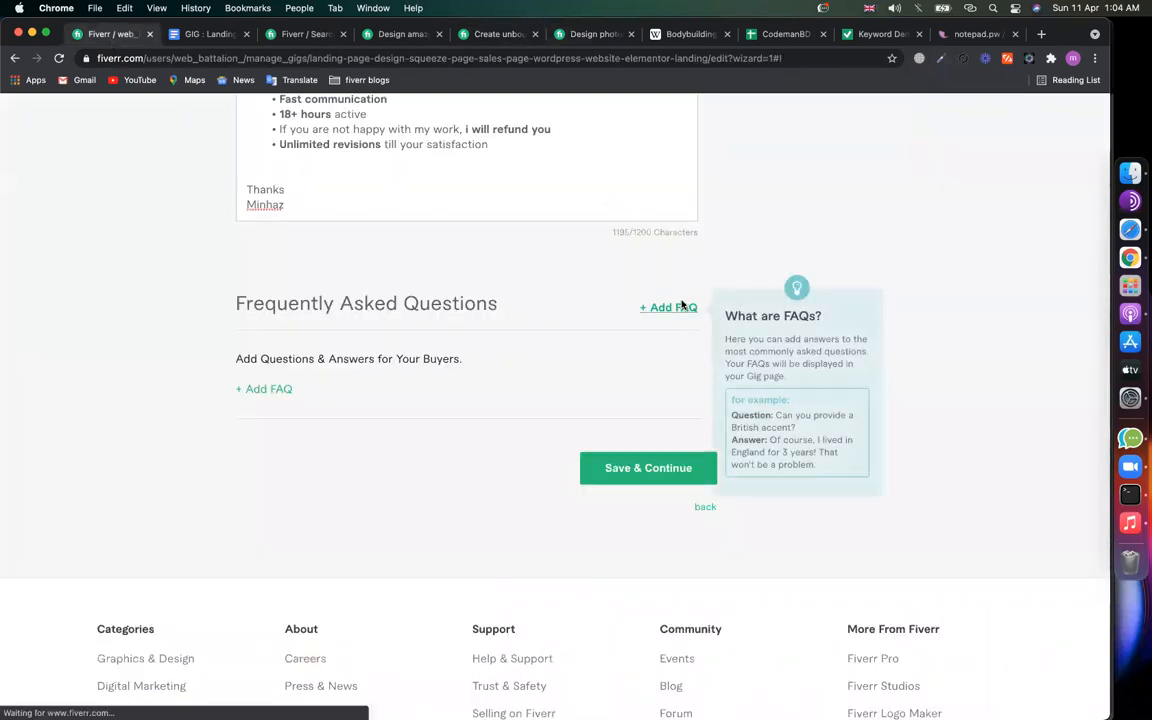
click(337, 396)
text(Wh)
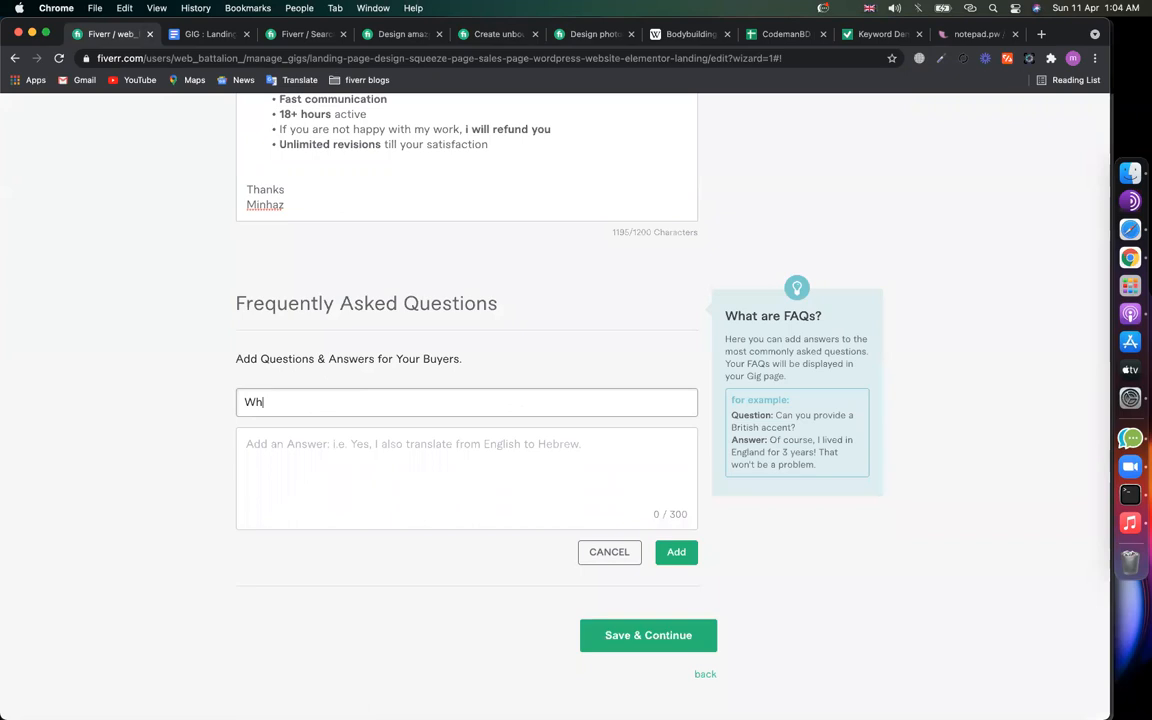
text(y Hire me ?)
scroll(368, 440, up, 5)
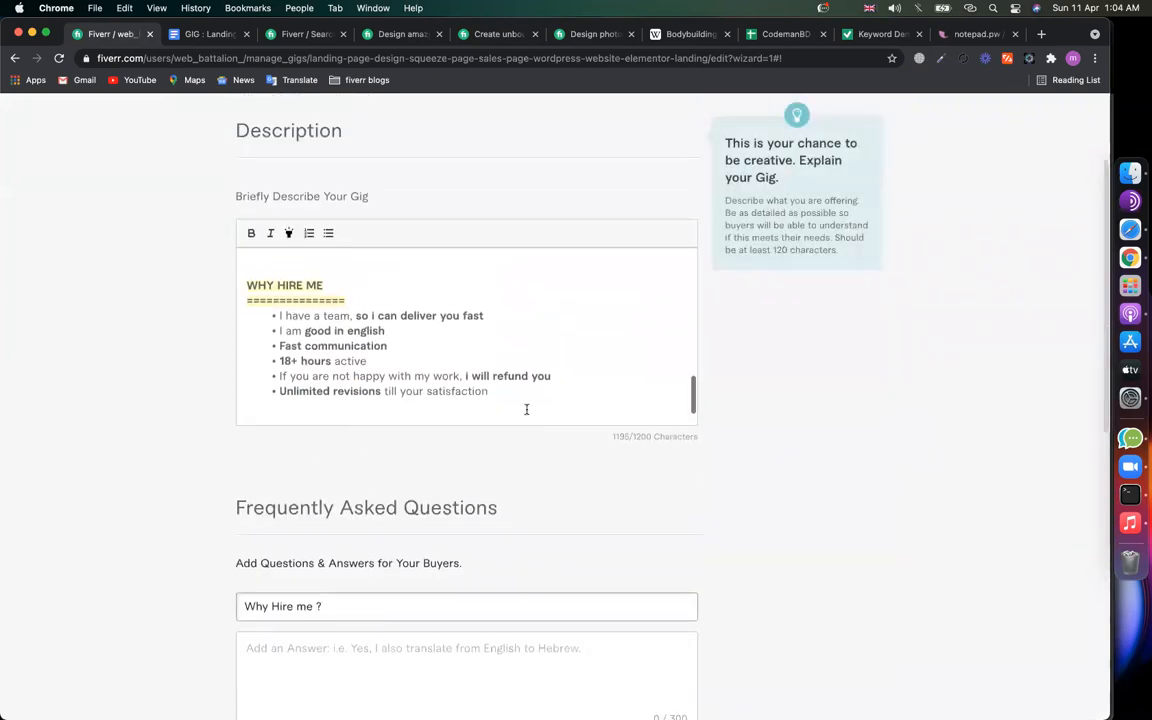
drag(492, 391, 275, 316)
key(super+c)
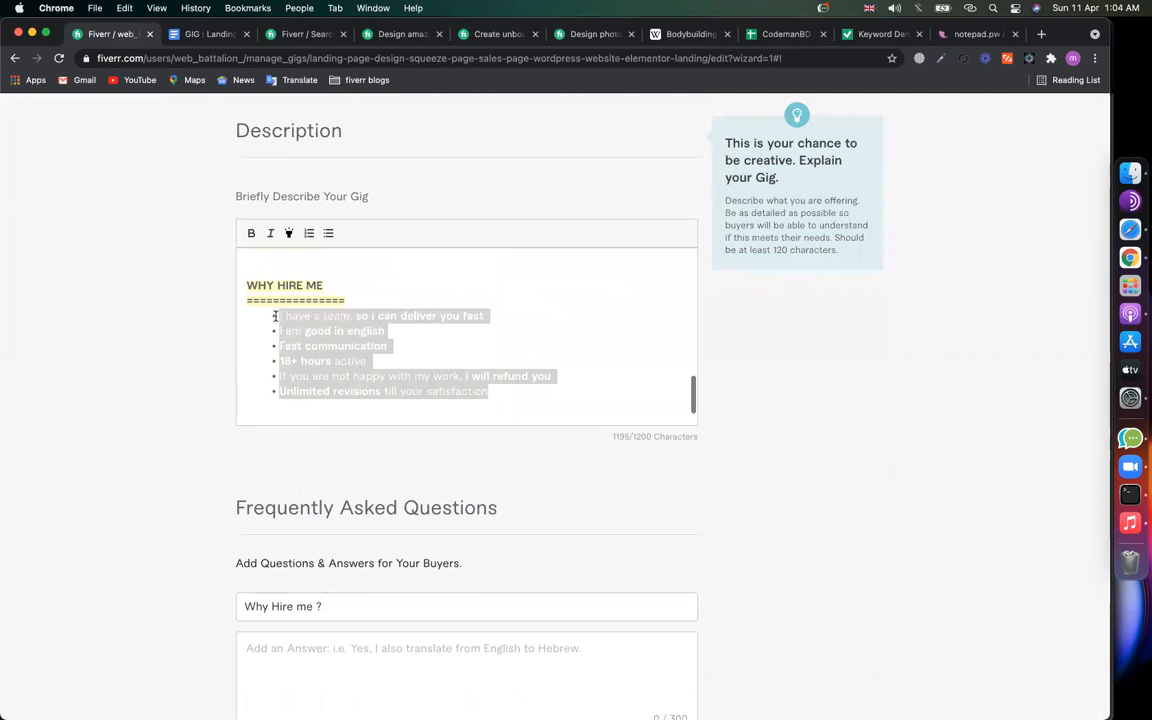
scroll(136, 406, down, 4)
click(352, 465)
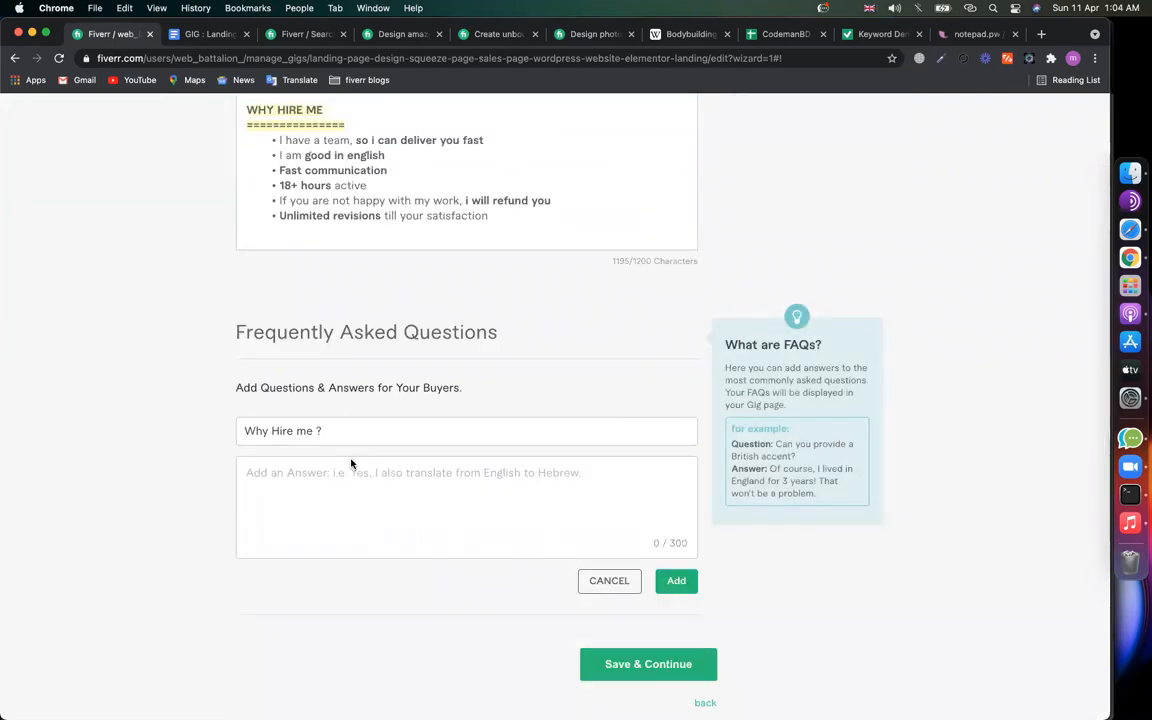
key(super+v)
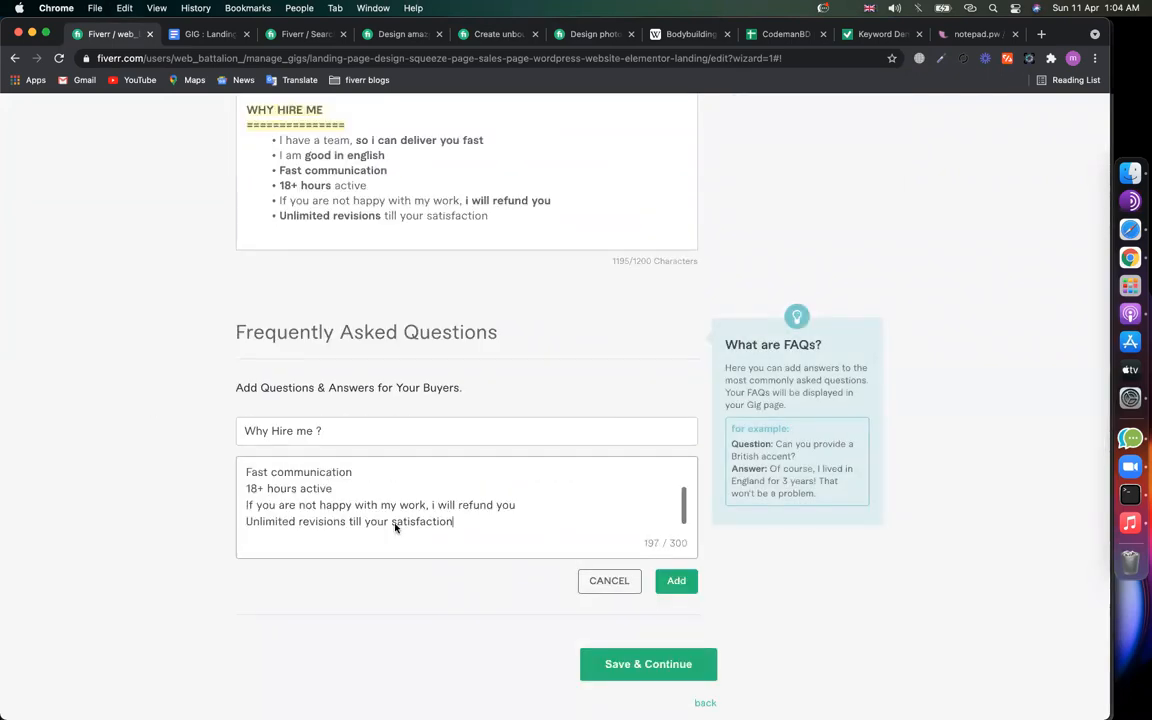
scroll(675, 487, down, 2)
click(676, 469)
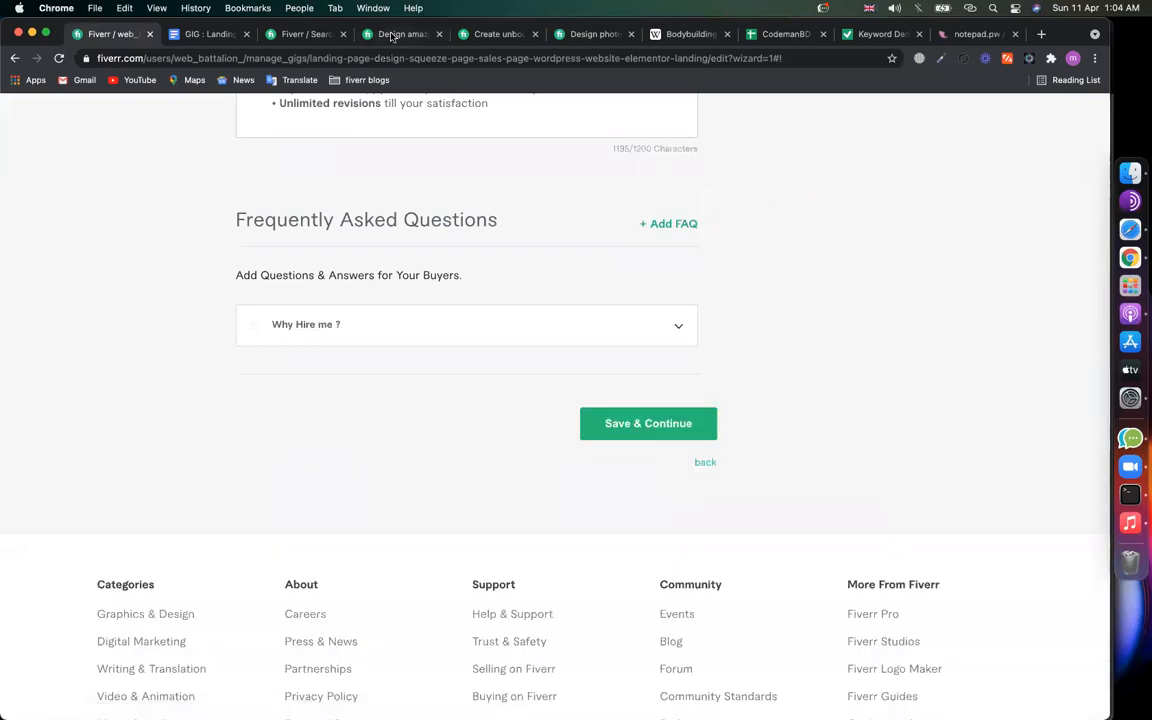
Step: Browse competitor gigs and read the unbounce gig's 'What is a Section?' FAQ answer
click(393, 35)
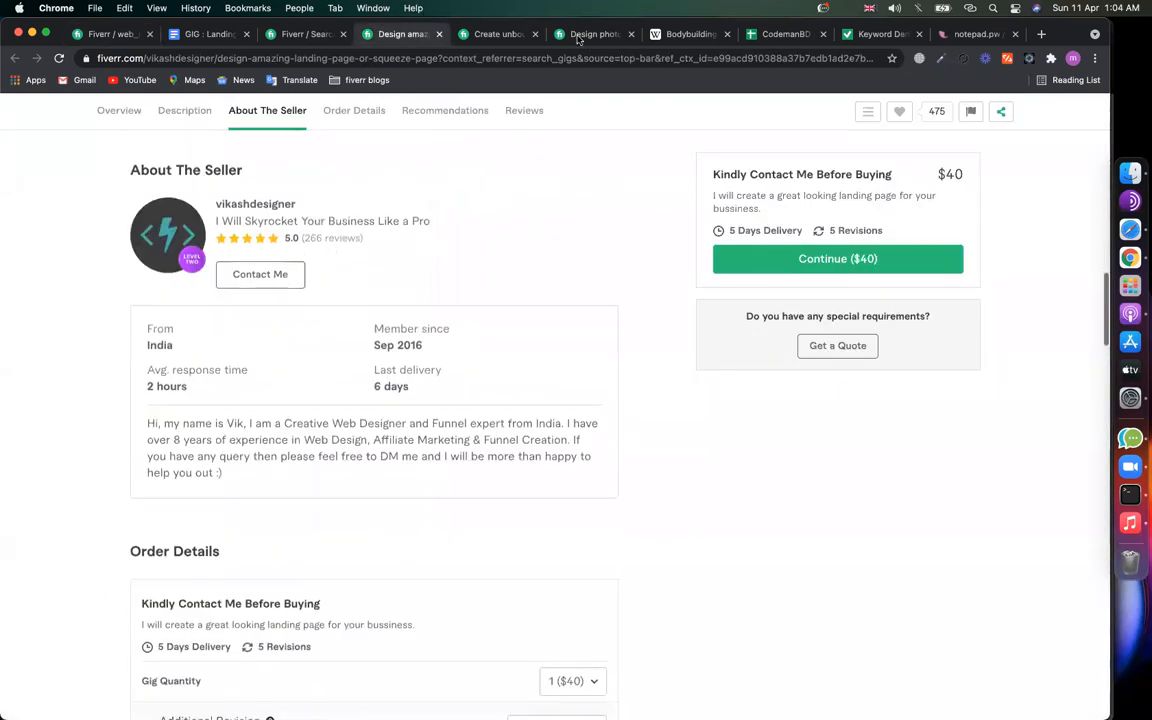
click(565, 34)
scroll(368, 344, down, 15)
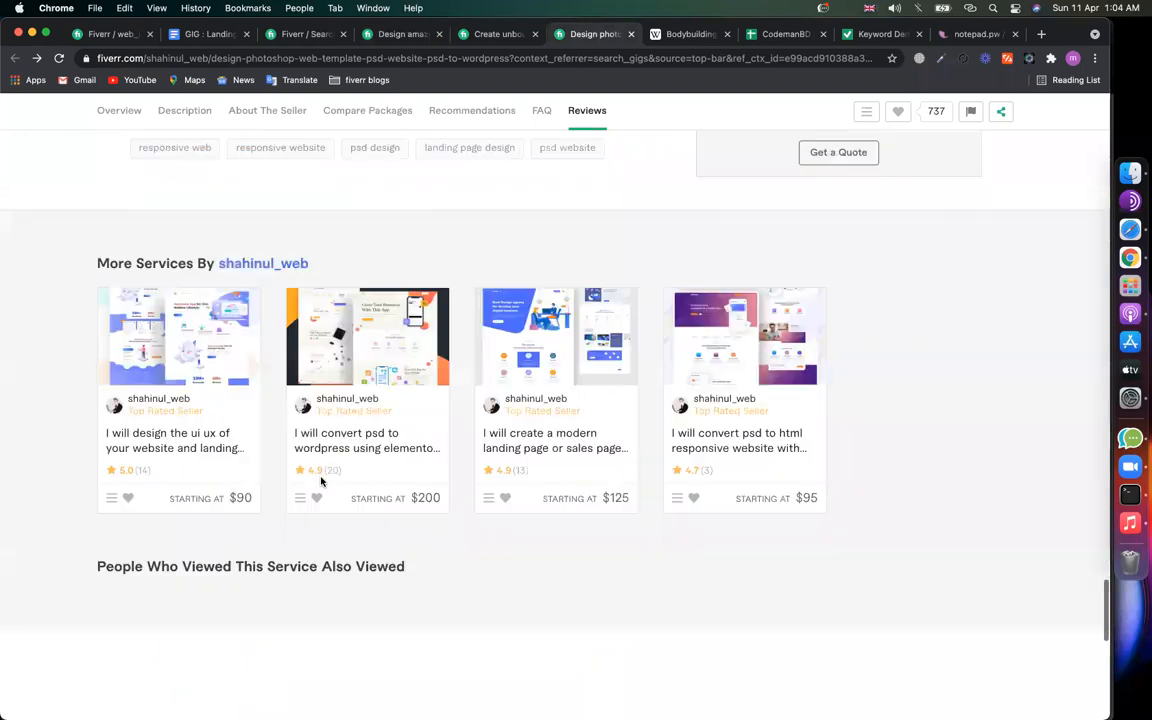
scroll(321, 481, up, 5)
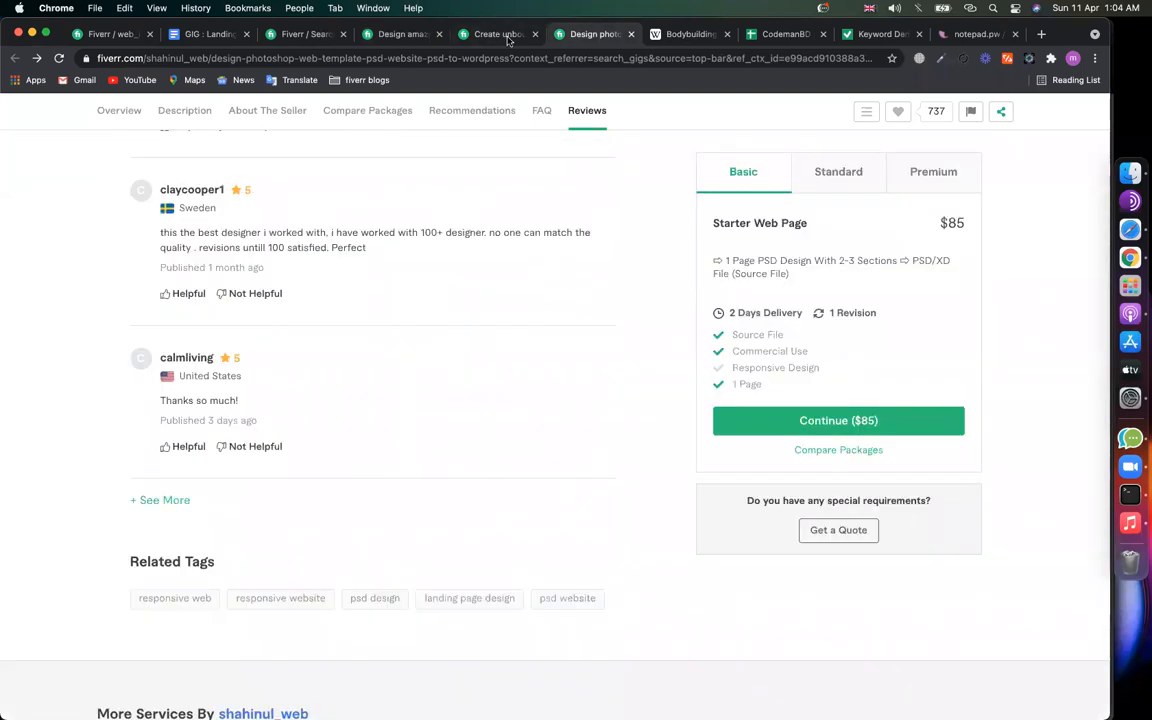
click(497, 34)
scroll(330, 455, up, 3)
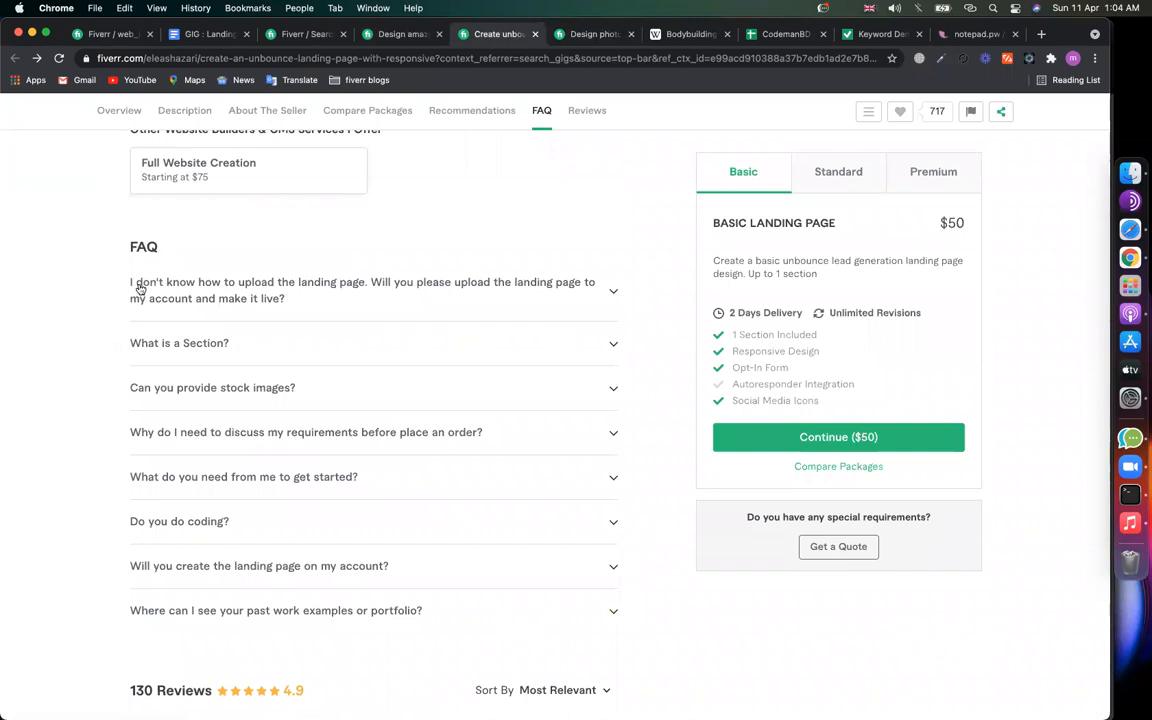
click(187, 340)
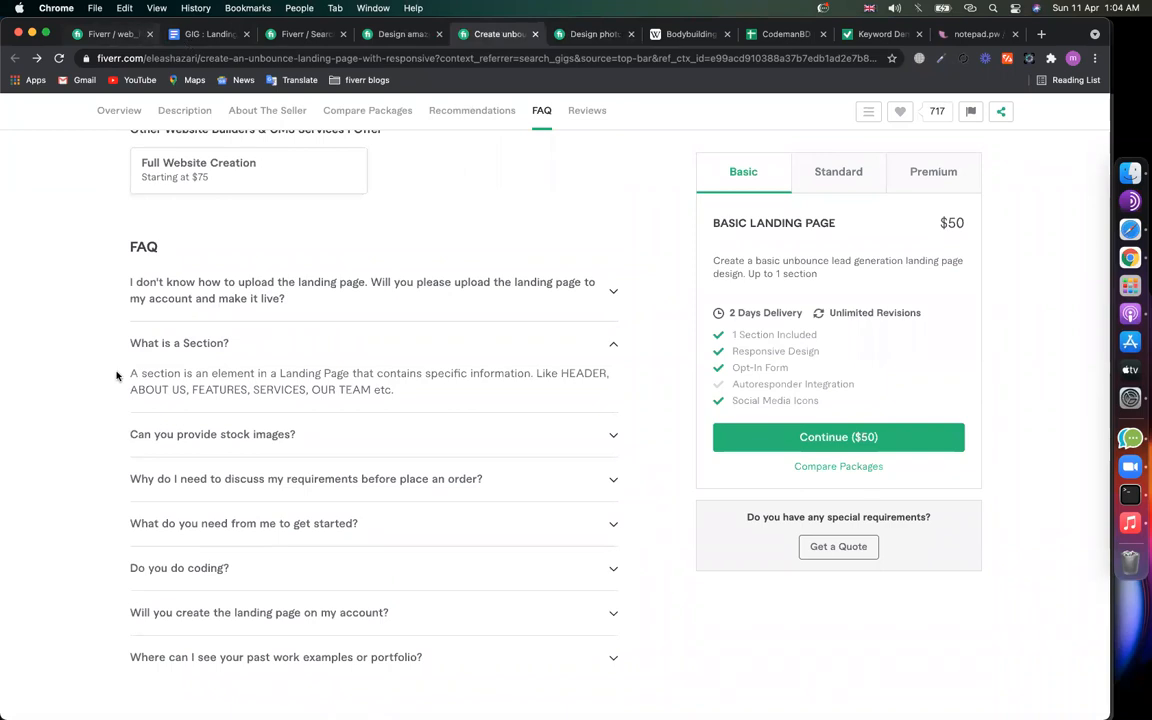
click(220, 340)
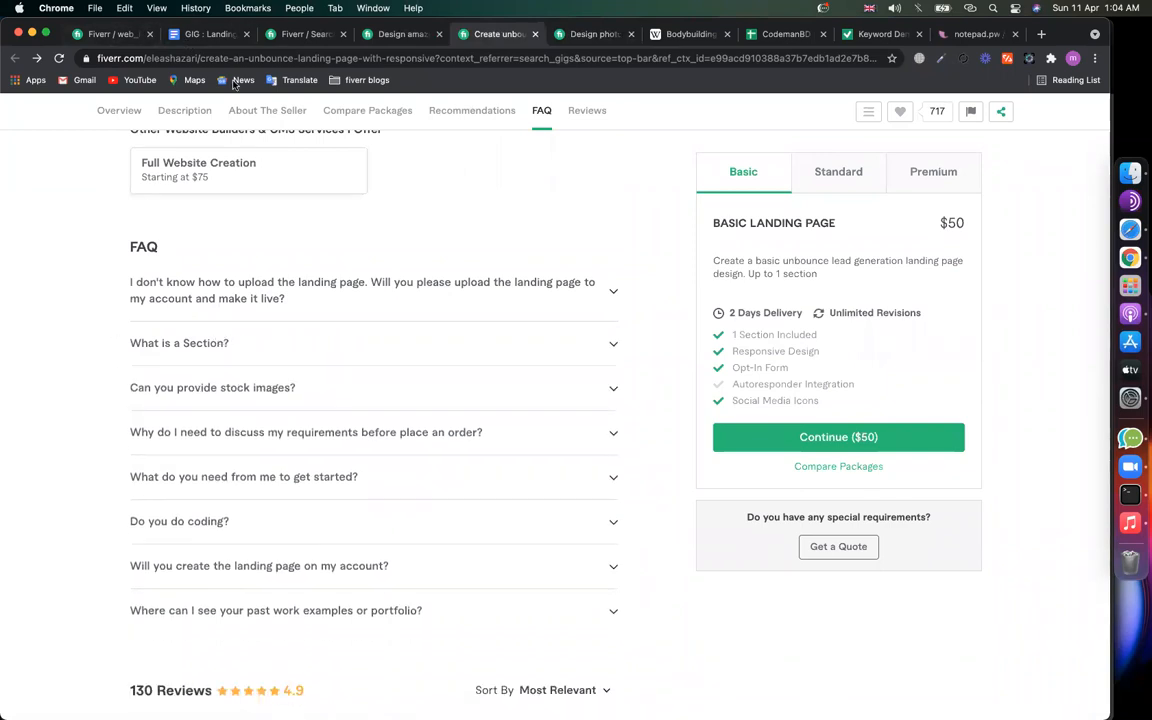
Step: Copy 'squeeze page' from the GIG : Landing Pages notes and return to the gig editor
click(213, 38)
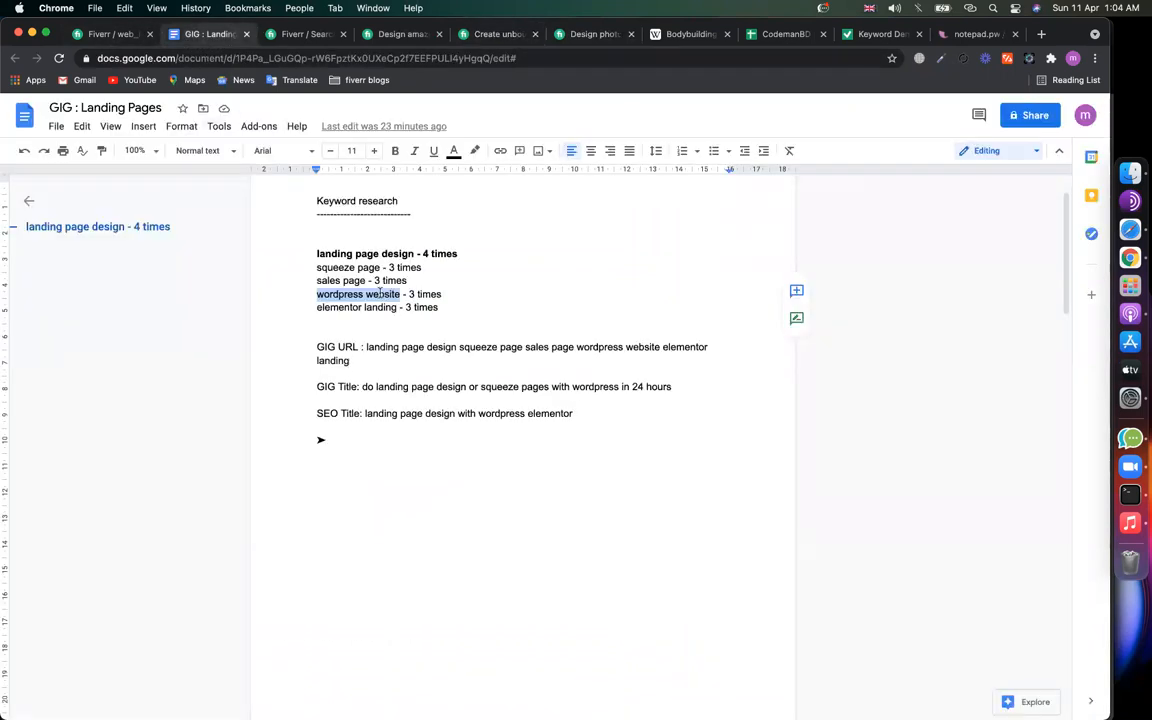
click(352, 280)
drag(381, 267, 314, 267)
key(super+c)
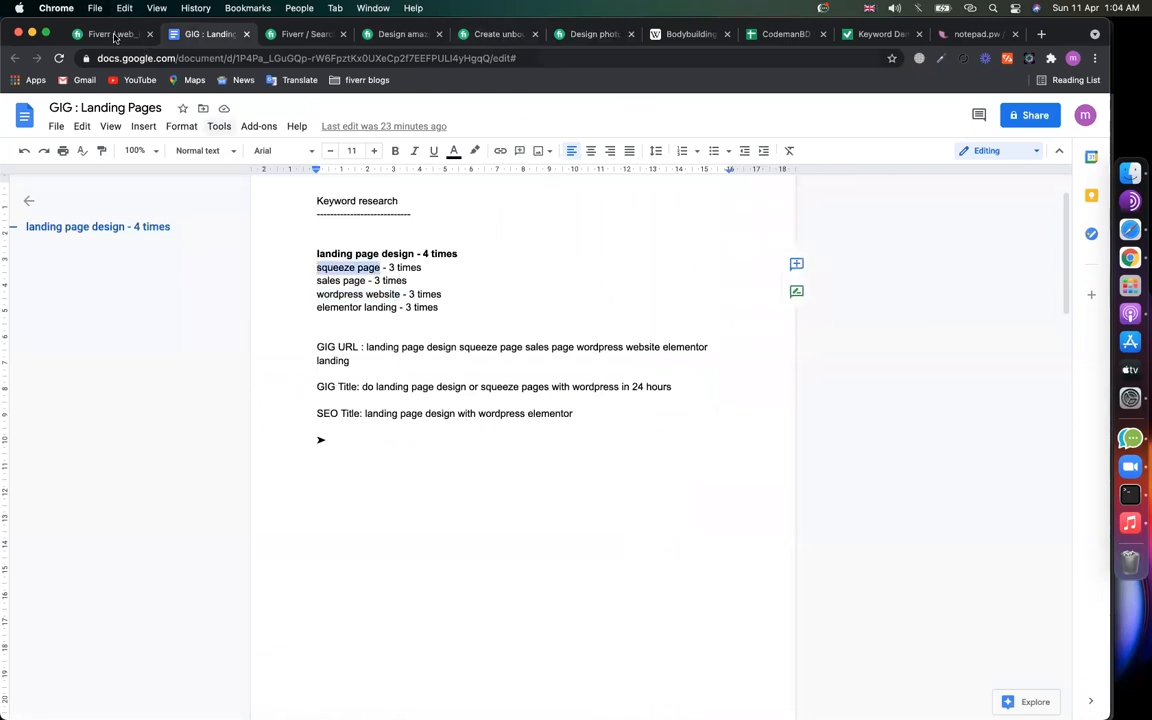
click(105, 34)
Step: Add the FAQ 'Do you have any portfolio on squeeze page?' answered 'Yes, Obviously. Contact me to see my portfolio'
click(663, 226)
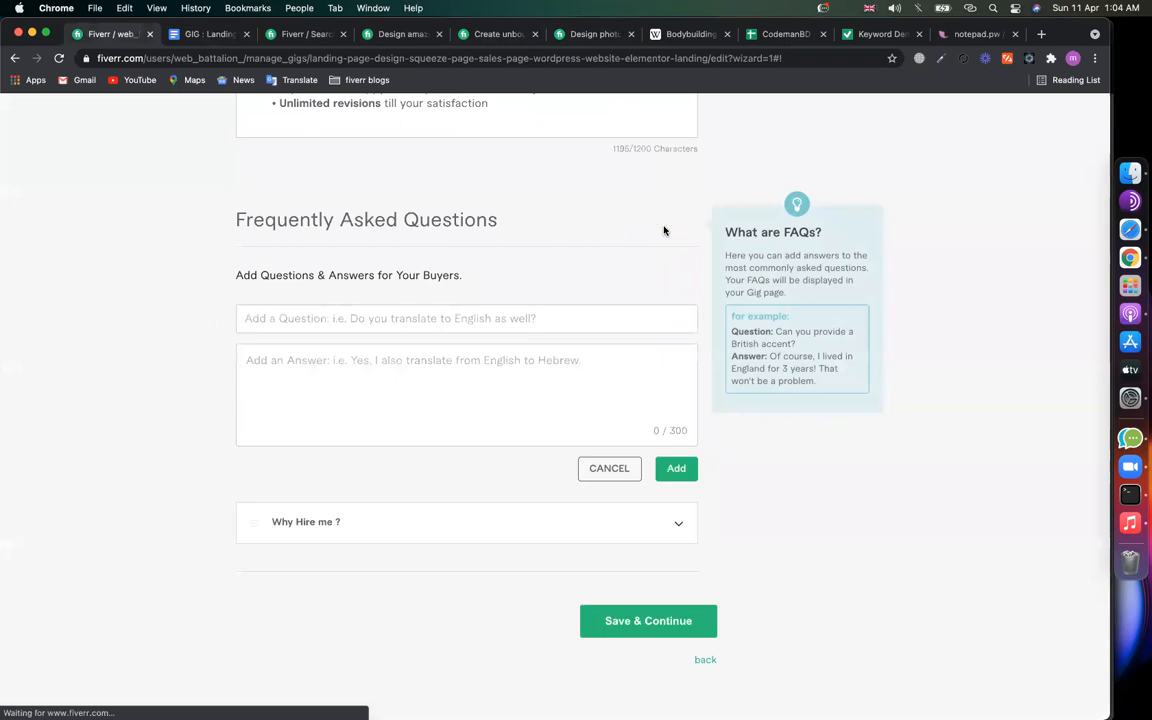
click(473, 321)
text(D)
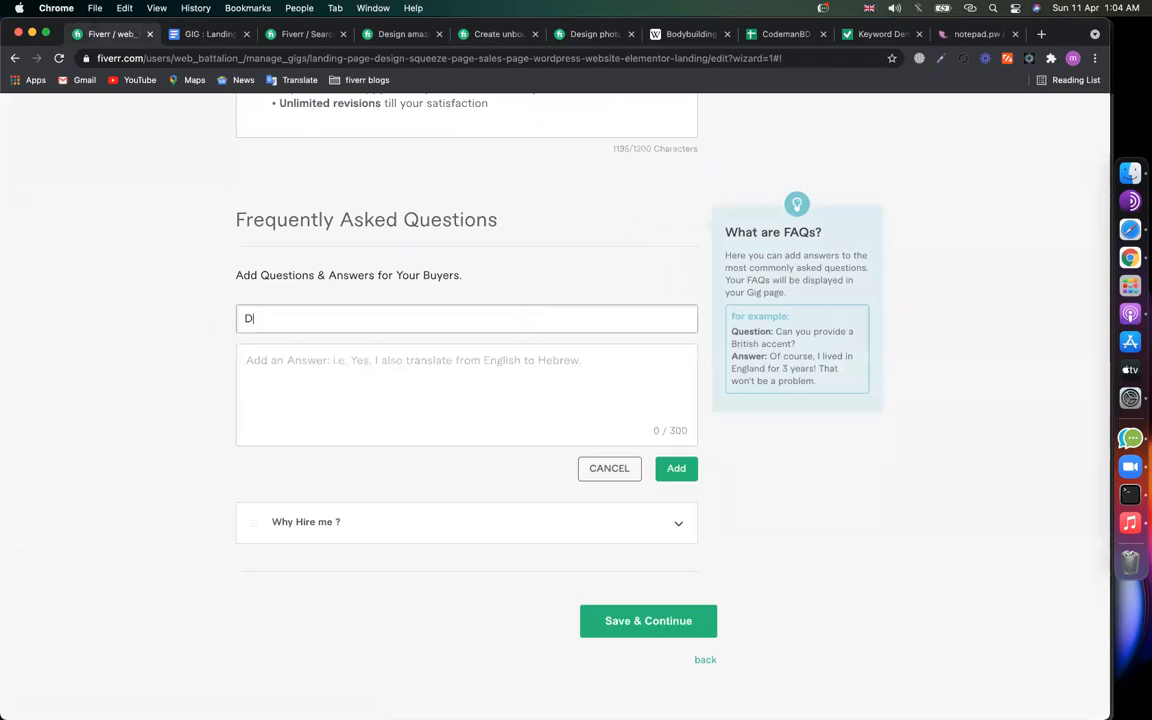
text(o you have any )
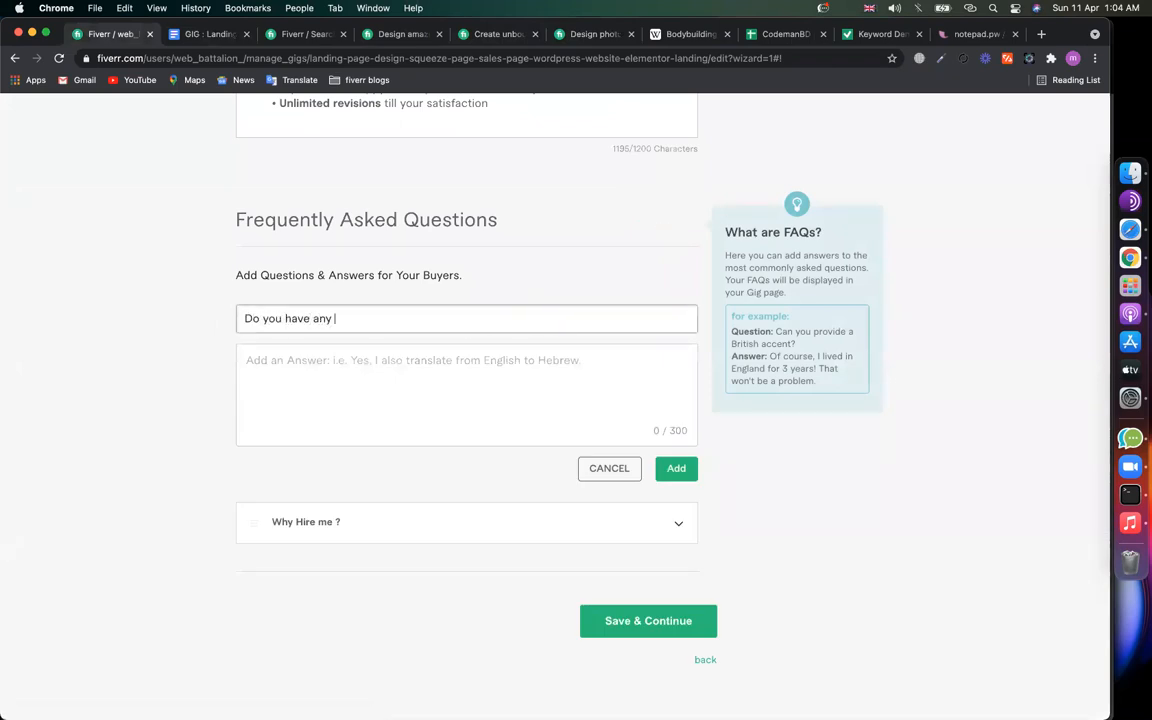
text(portfolio on squeeze page?)
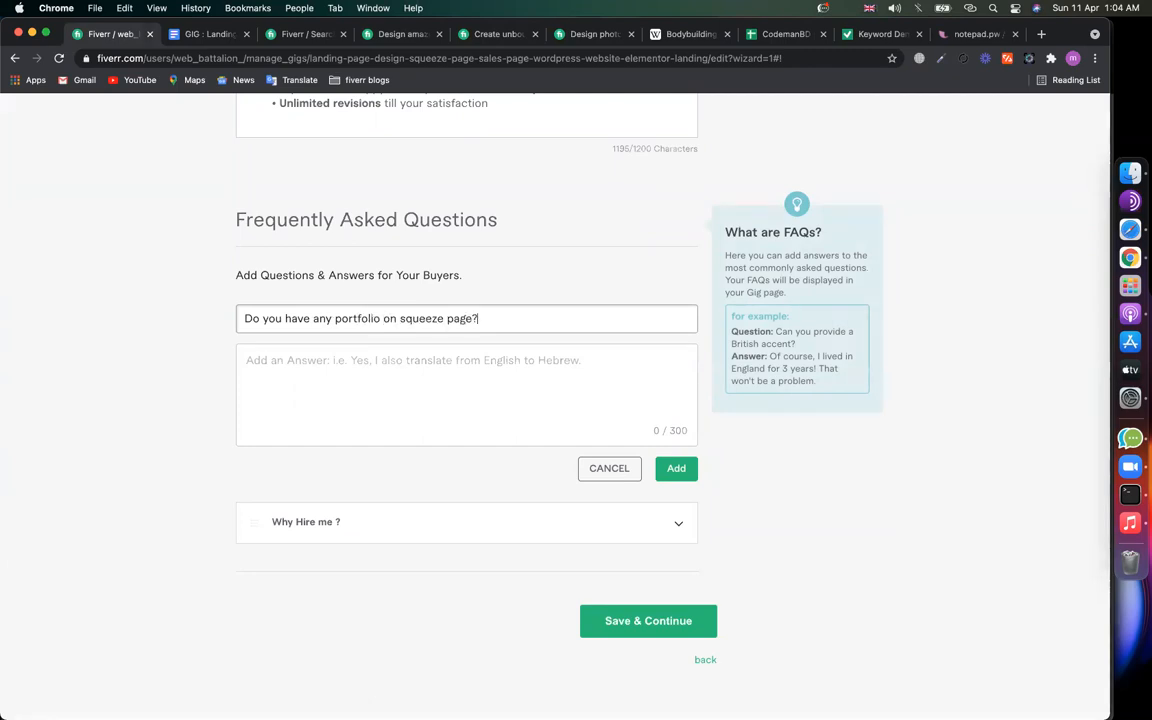
click(499, 366)
text(Yes, Obviously. Knock me)
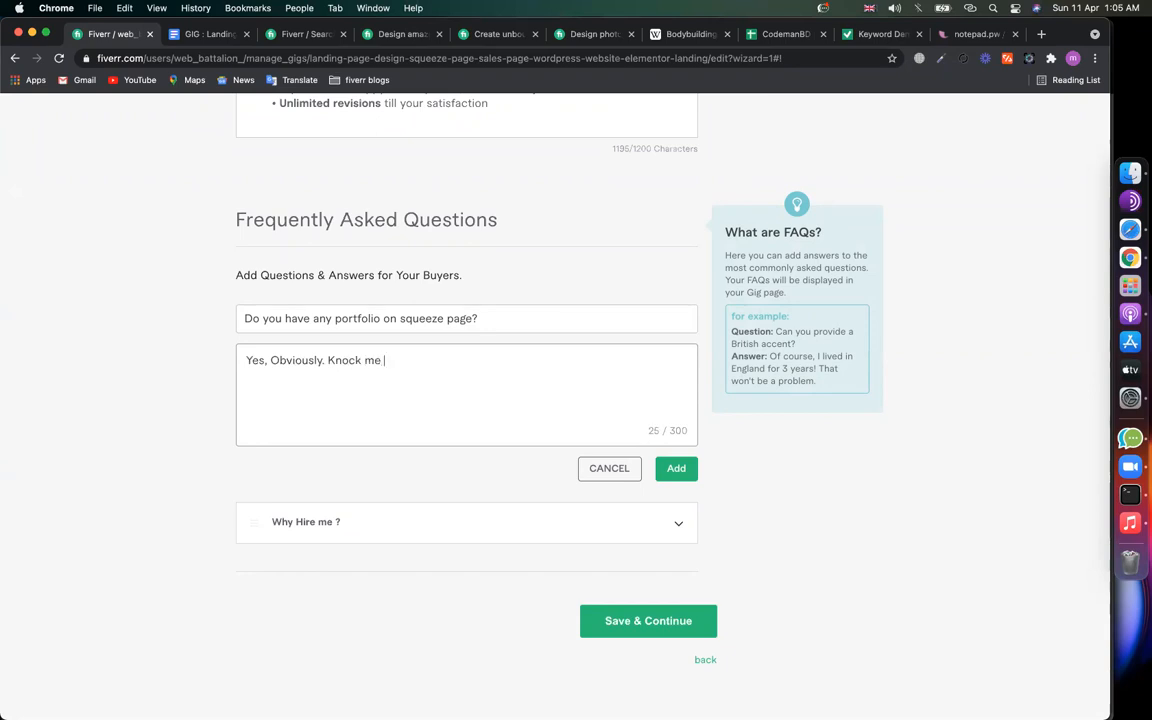
key(BackSpace)
key(BackSpace)
key(BackSpace)
key(BackSpace)
key(BackSpace)
text(Contact me )
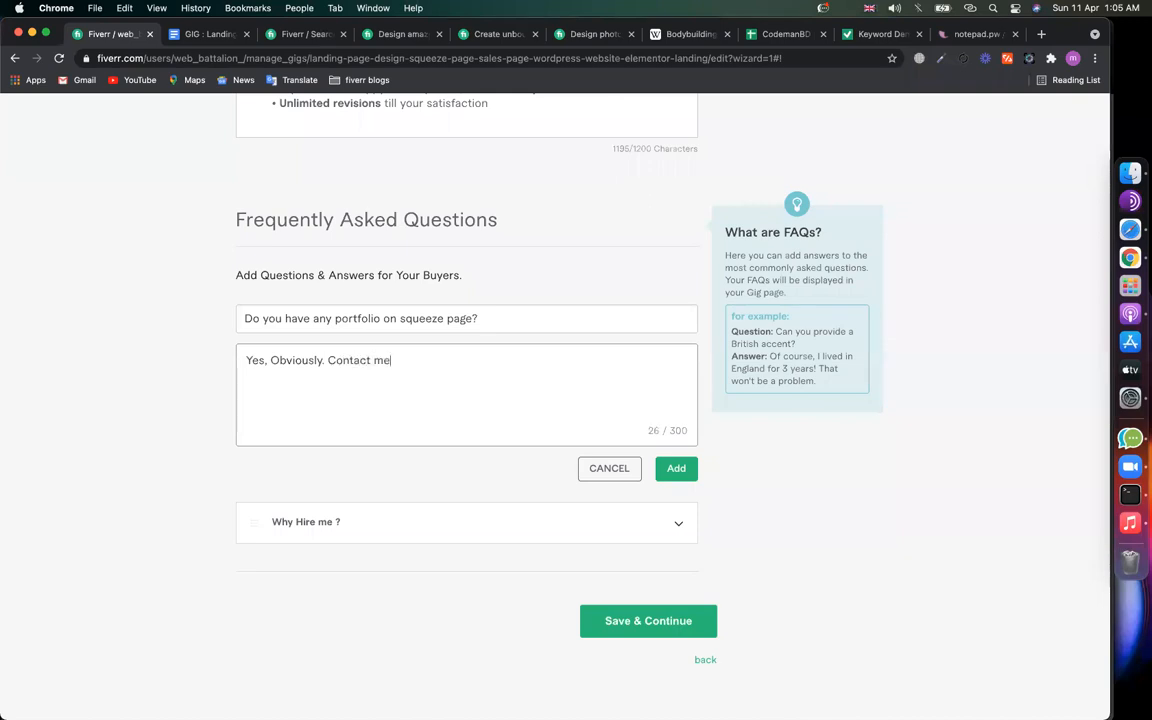
text(to see my portfolio.)
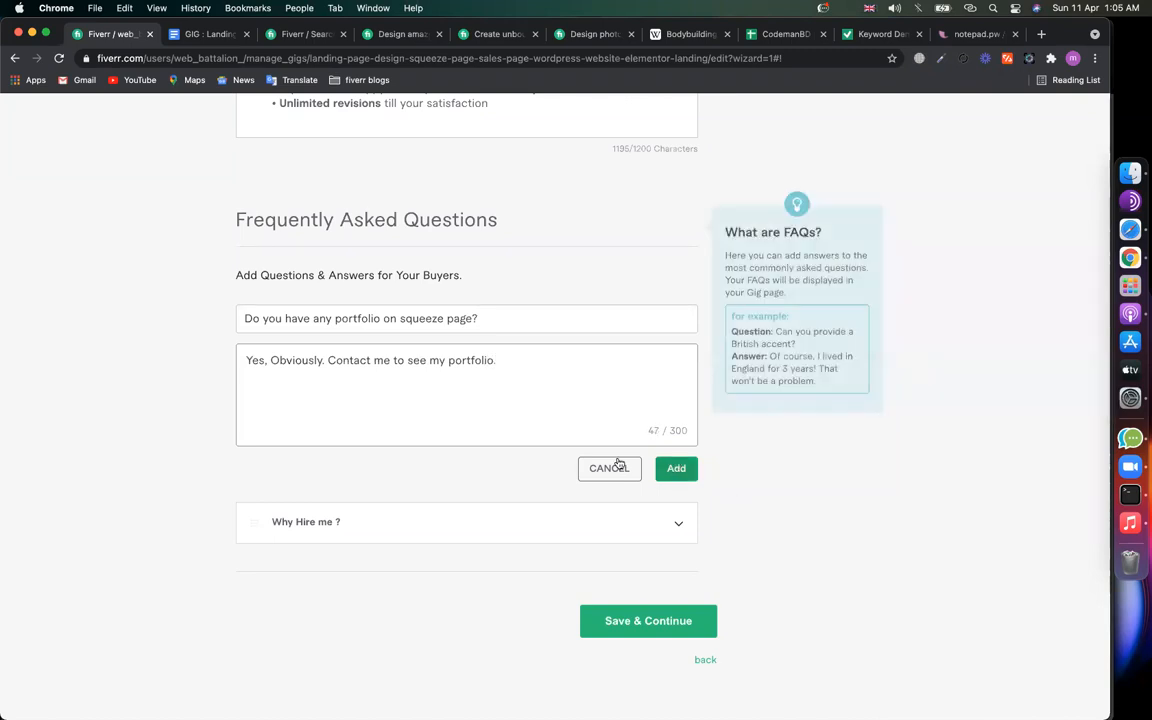
click(676, 468)
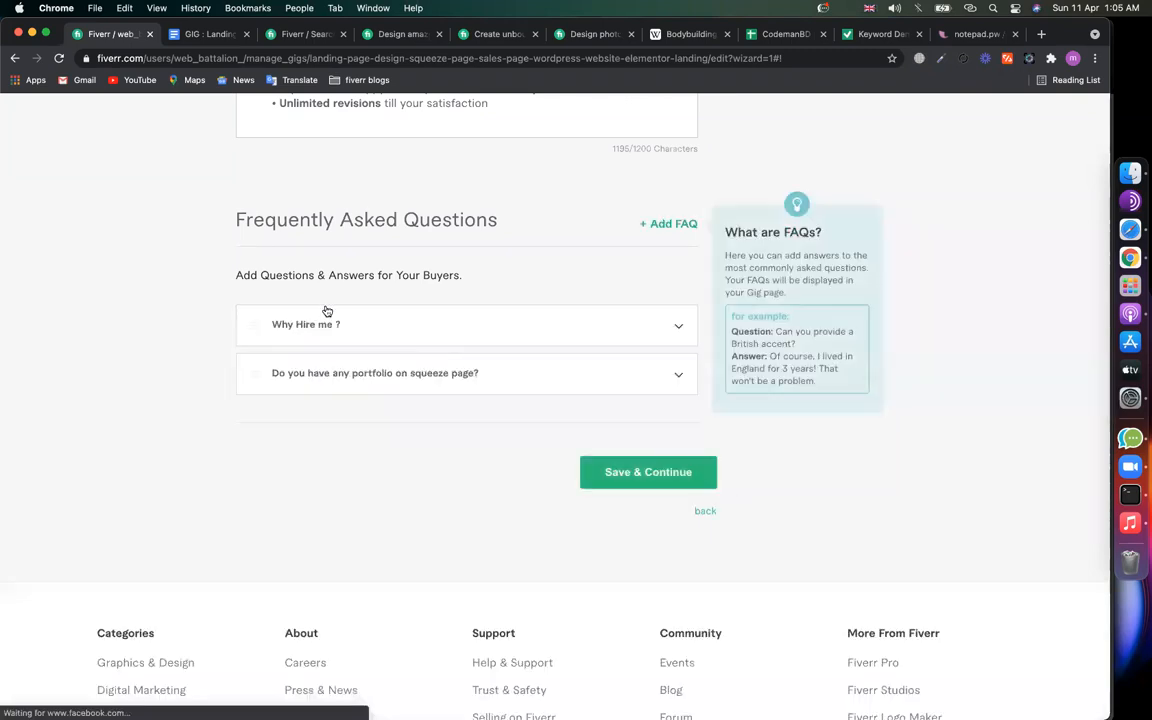
Step: In the keyword notes, select the keywords 'sales page' and 'landing page design'
click(212, 34)
click(308, 320)
drag(317, 281, 366, 281)
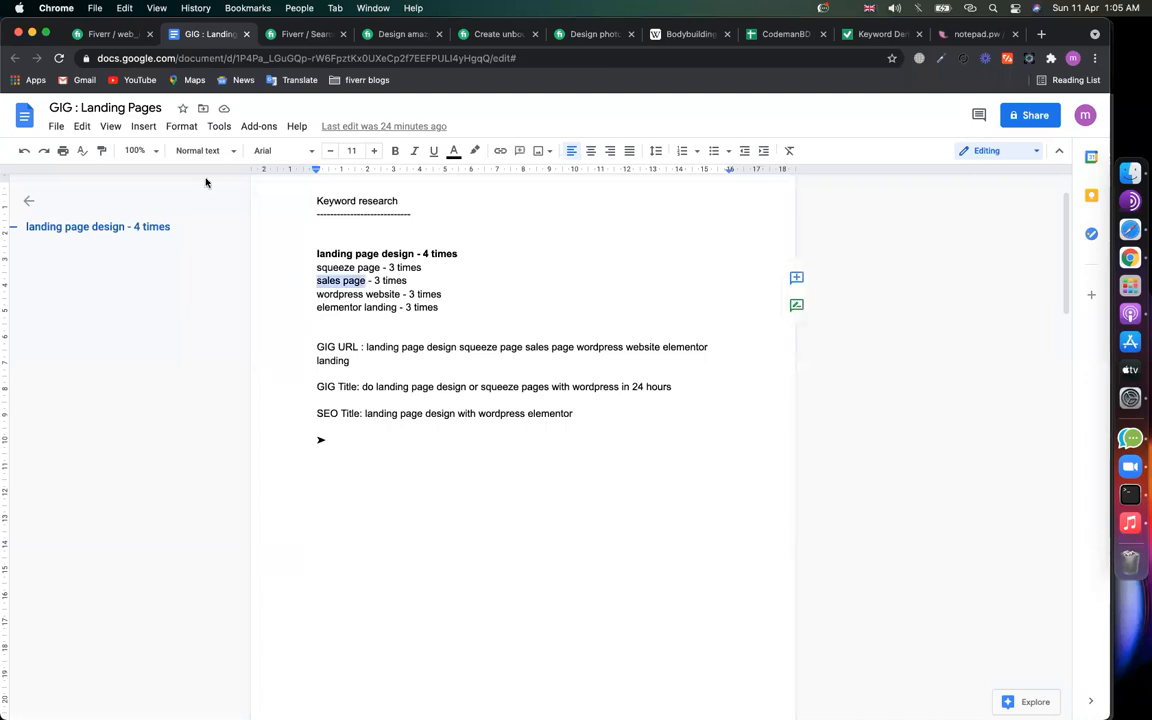
drag(414, 253, 310, 254)
Step: Add the FAQ 'Can you do landing page design in 24 hours ?' answered that a 10-person team delivers fast
click(80, 33)
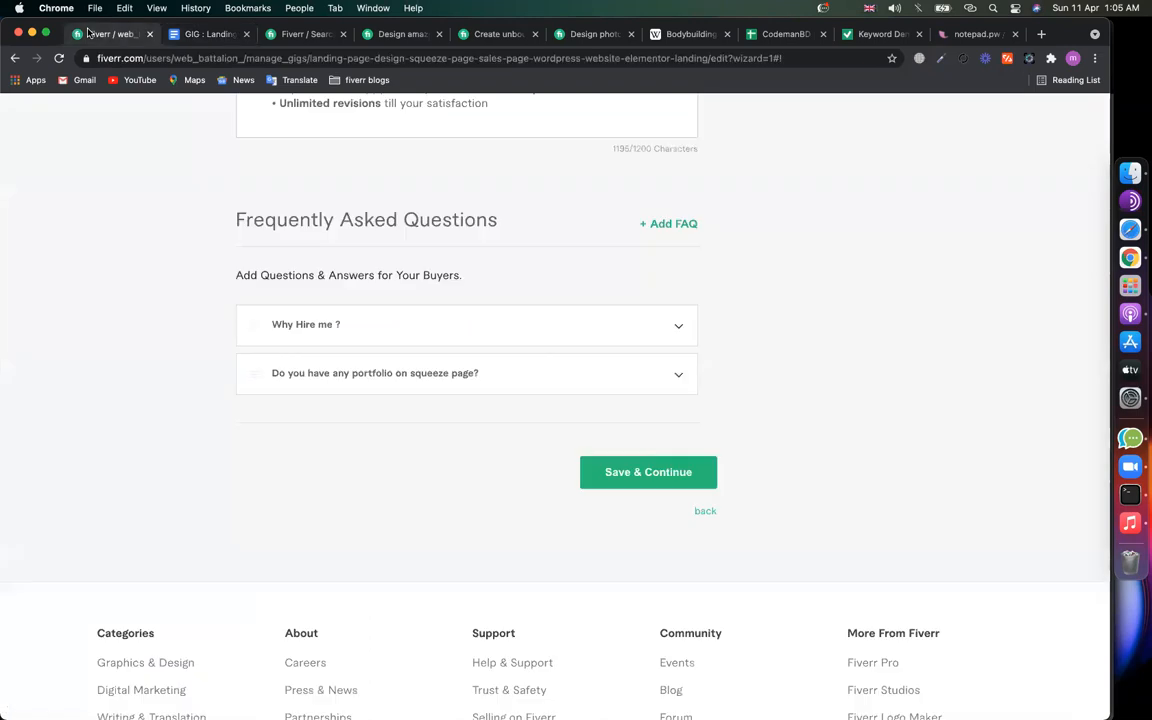
click(670, 222)
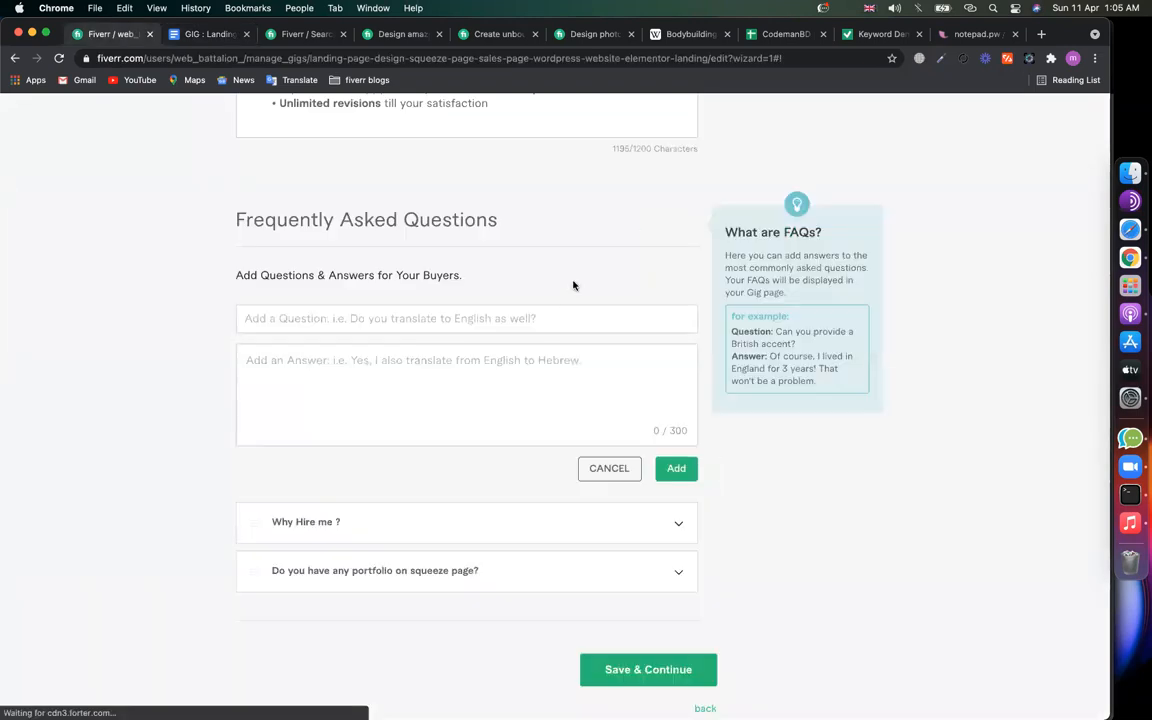
text(Can )
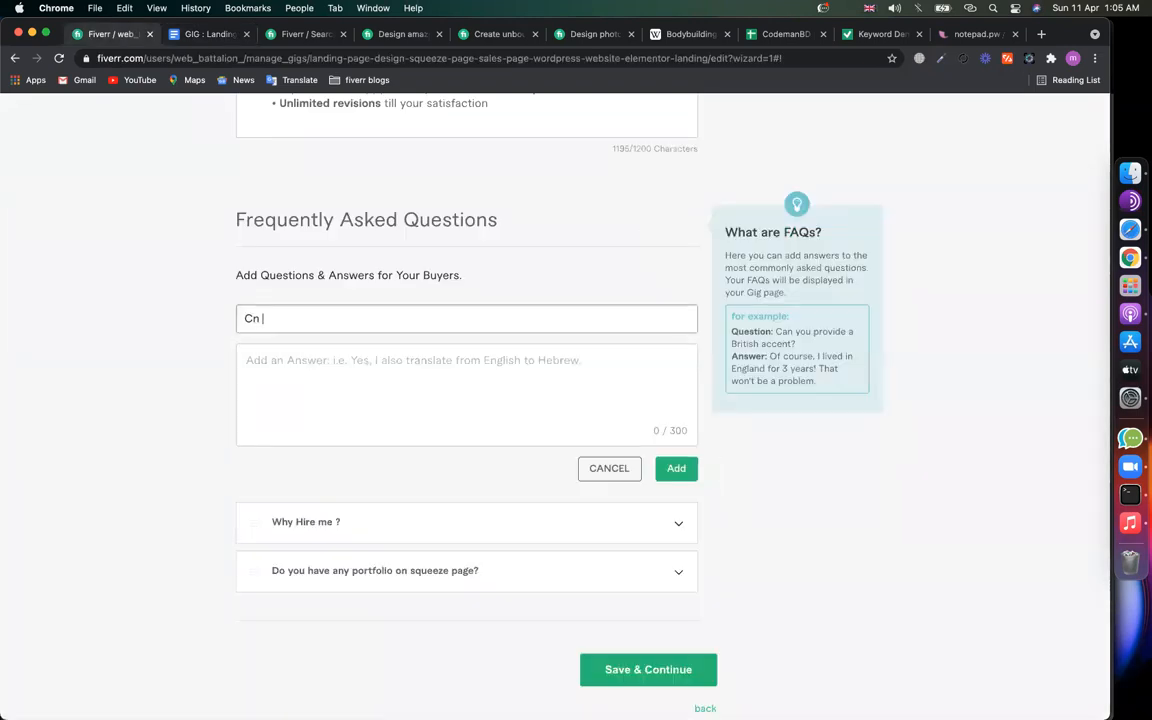
text(you do landing page design)
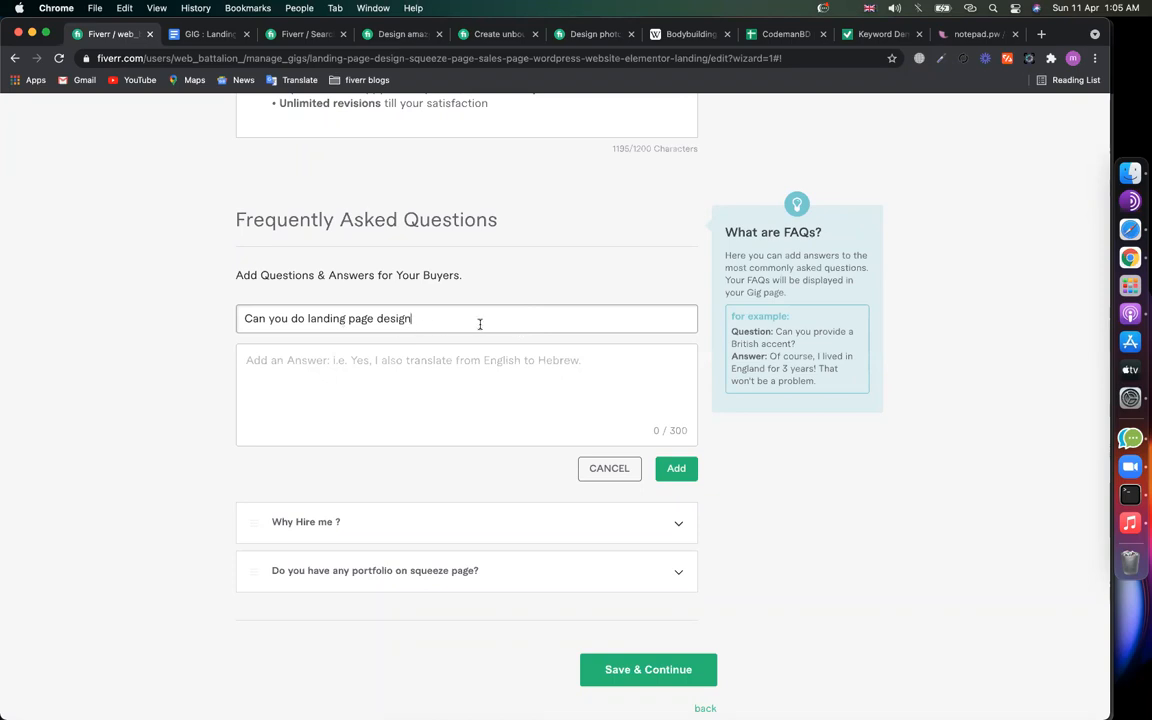
text(24)
click(476, 363)
text(Yes, I am a team of)
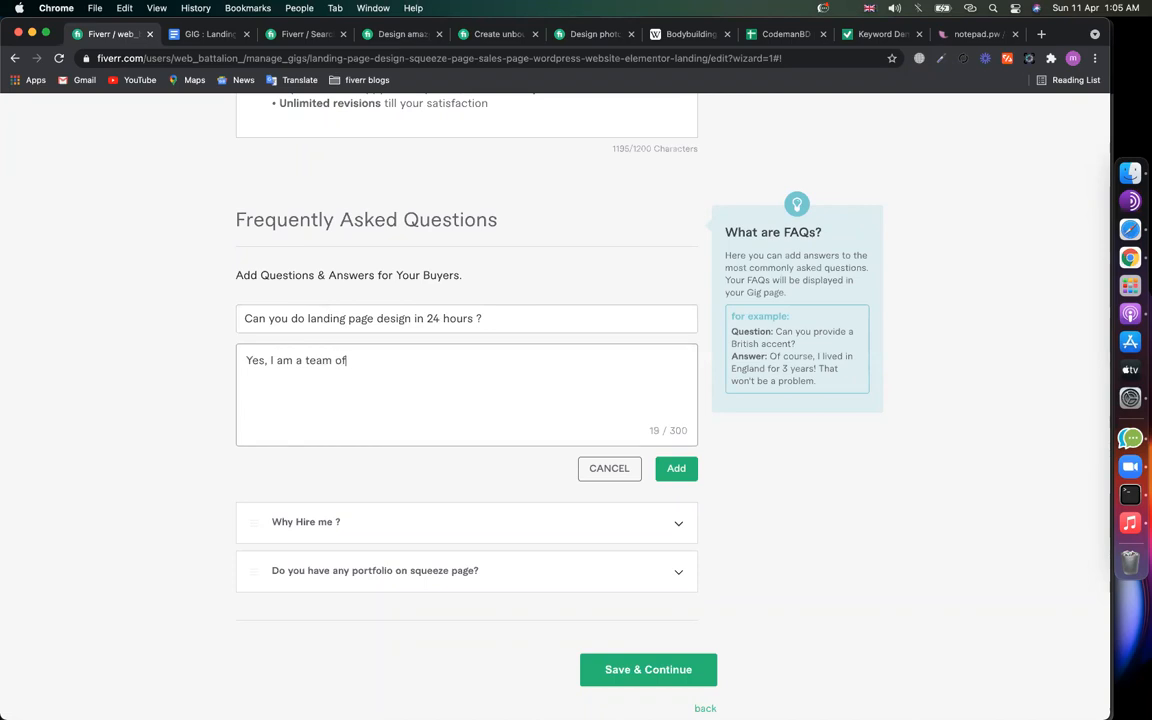
text(people. so that i c)
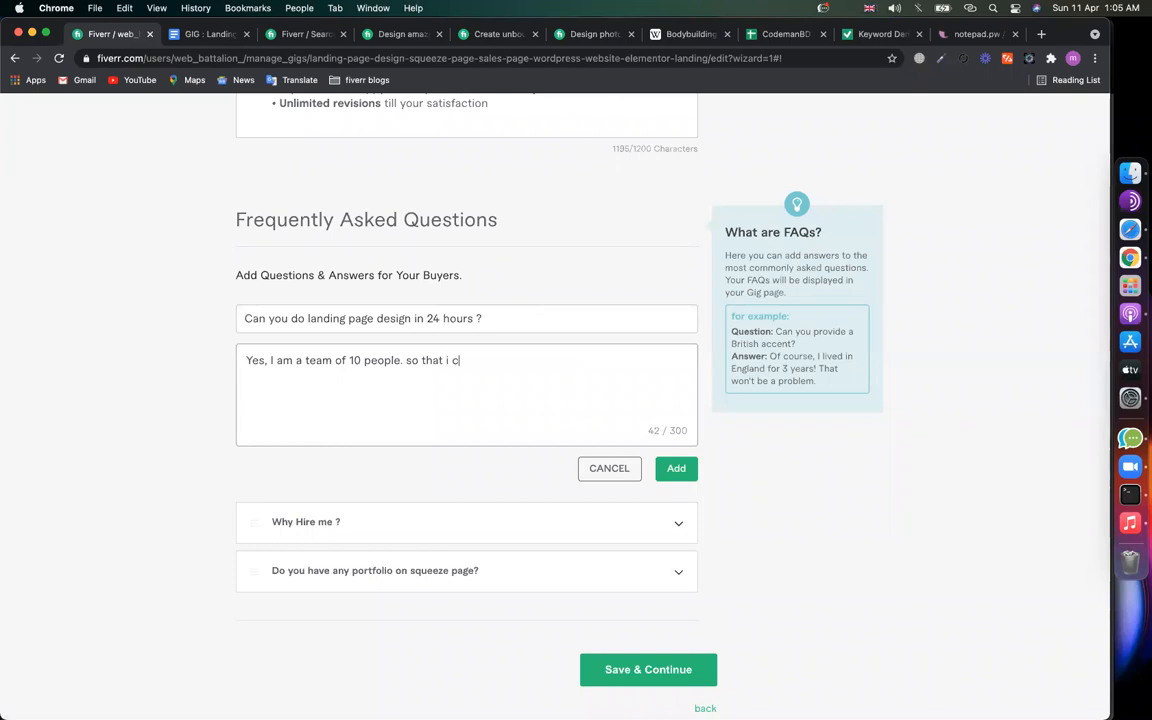
text(an deliver you fast !)
click(676, 468)
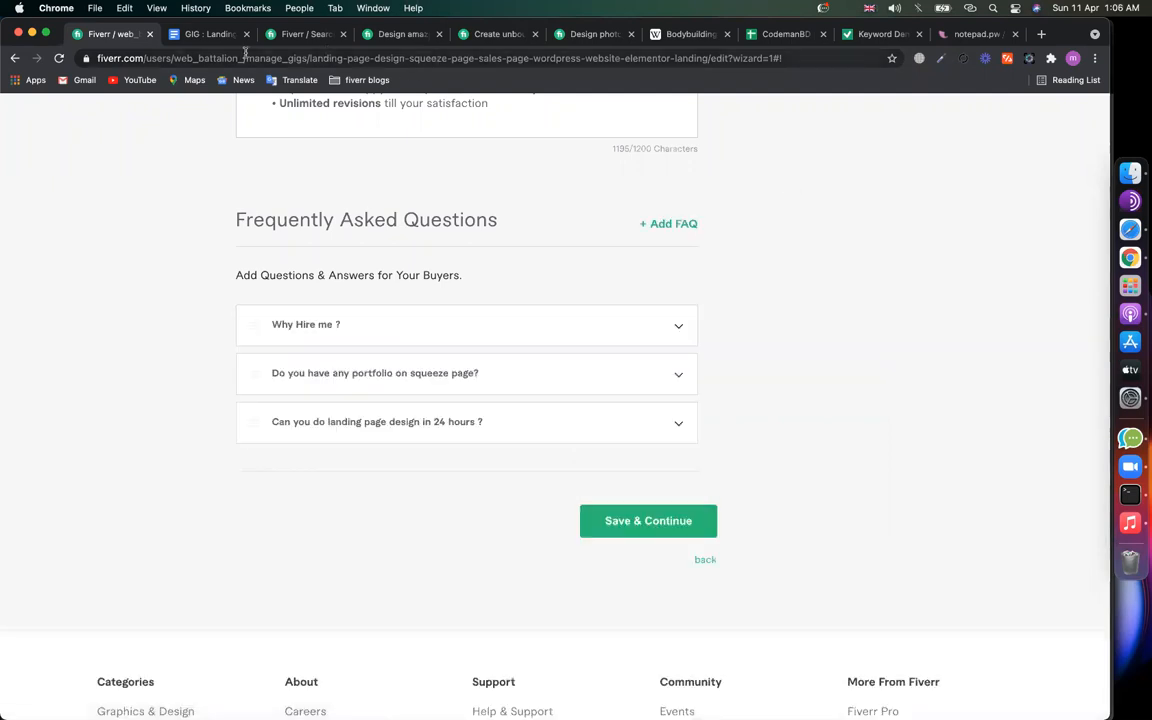
Step: Recheck the 'sales page' keyword in the notes document and return to the gig editor
click(182, 35)
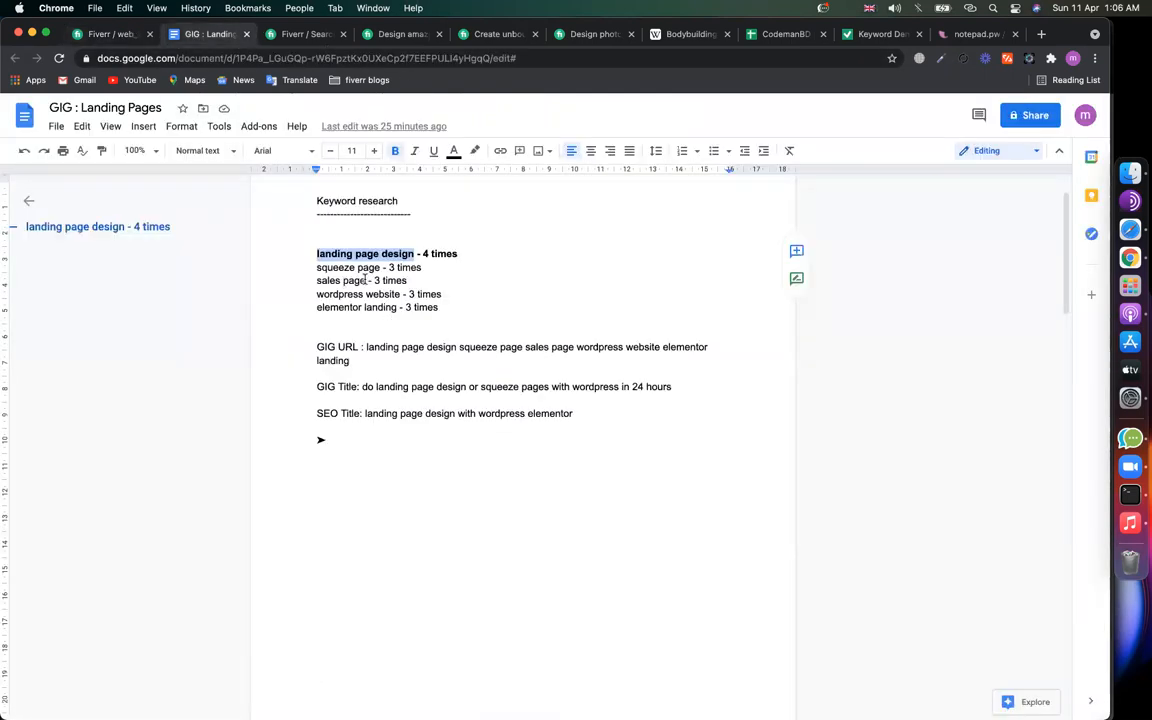
drag(366, 281, 313, 281)
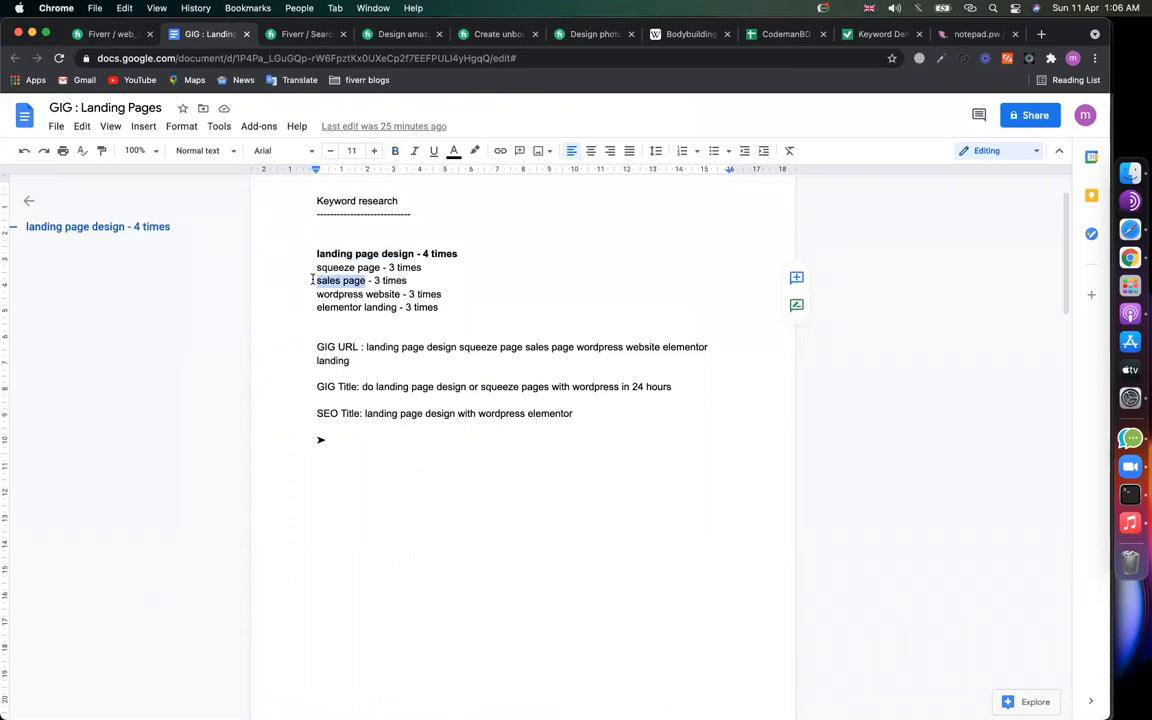
click(108, 34)
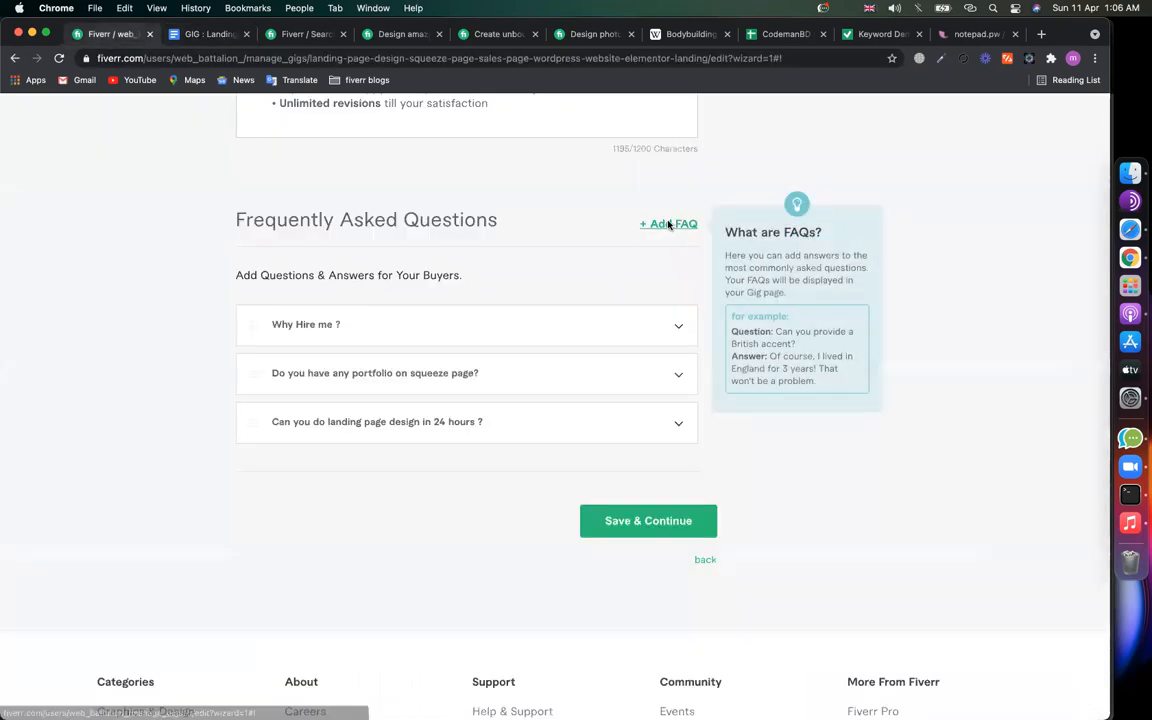
Step: Add the FAQ 'What features you will give for sales page', answered with the copied services bullet list
click(668, 224)
click(521, 316)
text(W)
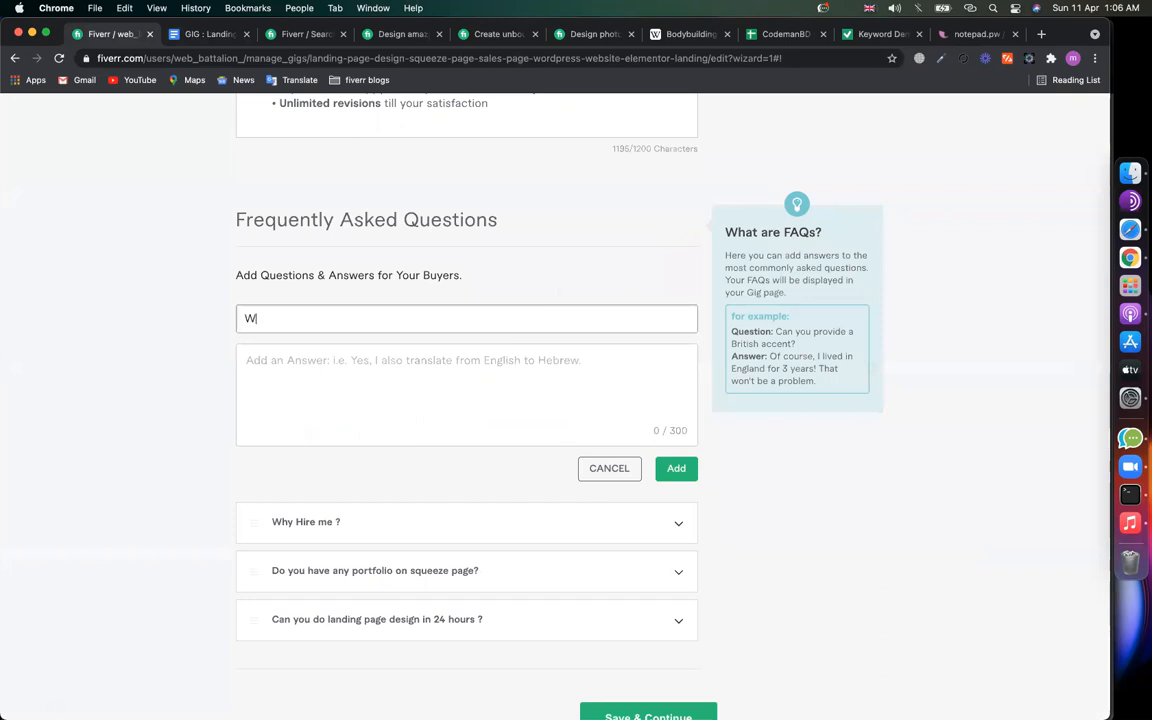
text(hat features you will g)
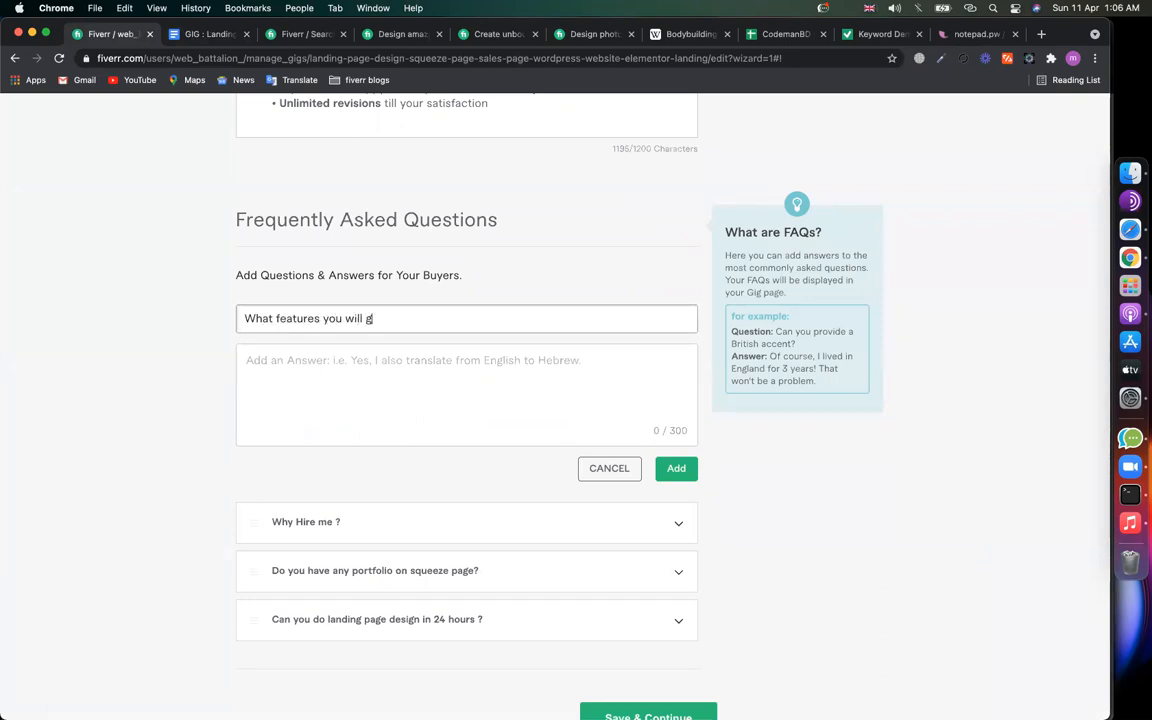
text(ive t)
key(BackSpace)
text(for sales page?)
scroll(344, 478, up, 5)
scroll(344, 478, down, 3)
scroll(344, 478, up, 6)
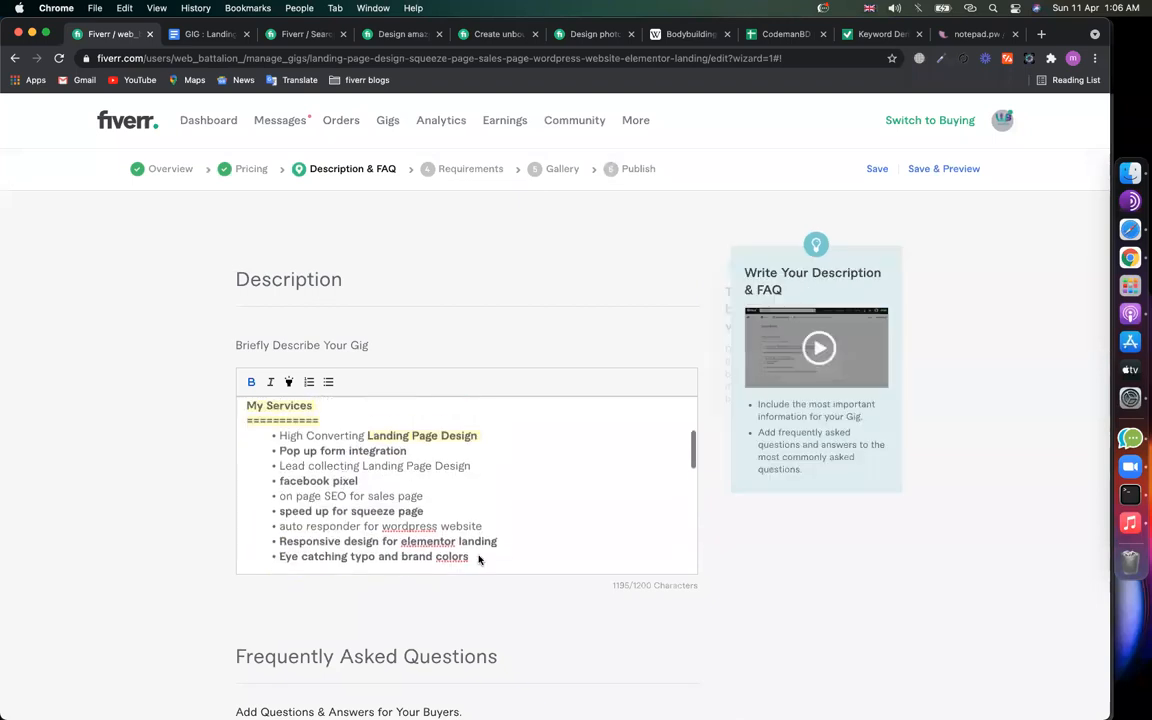
drag(470, 557, 274, 436)
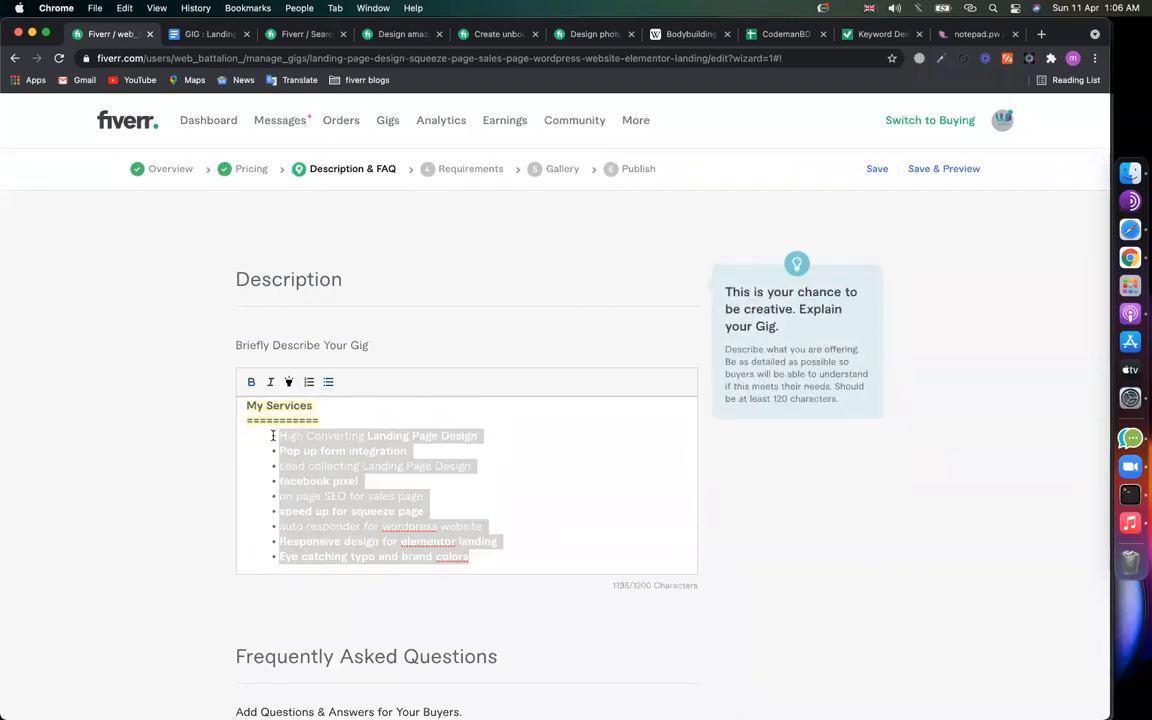
scroll(77, 543, down, 6)
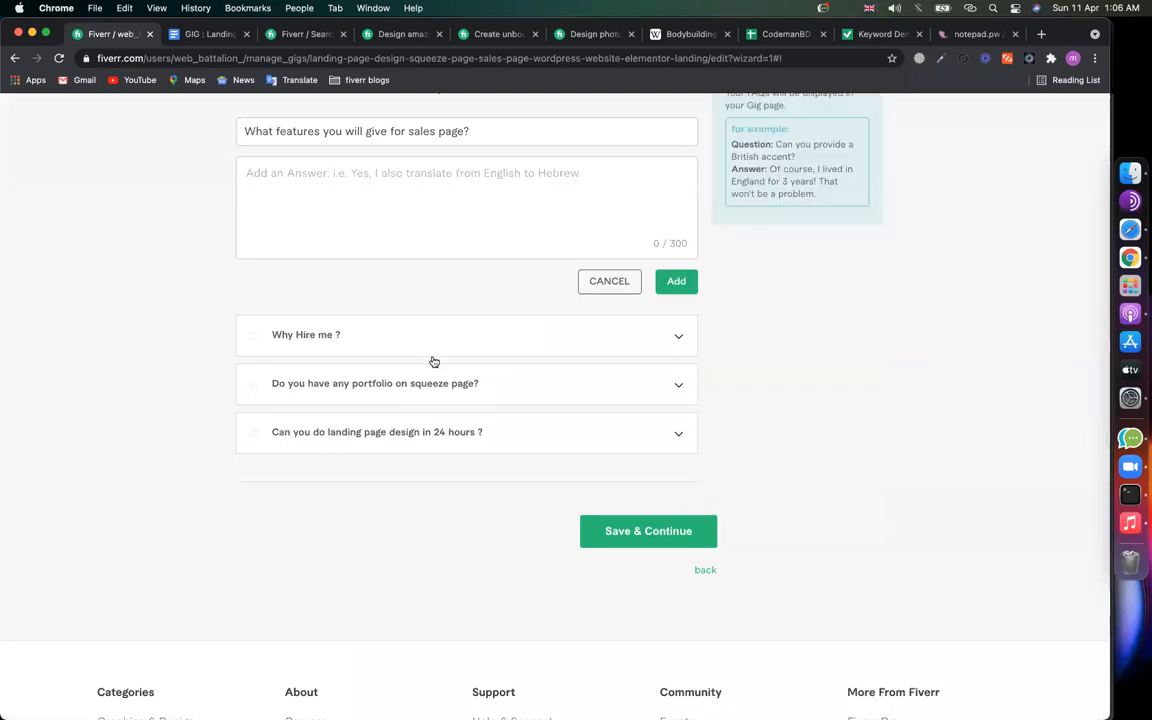
click(427, 198)
key(super+v)
click(676, 281)
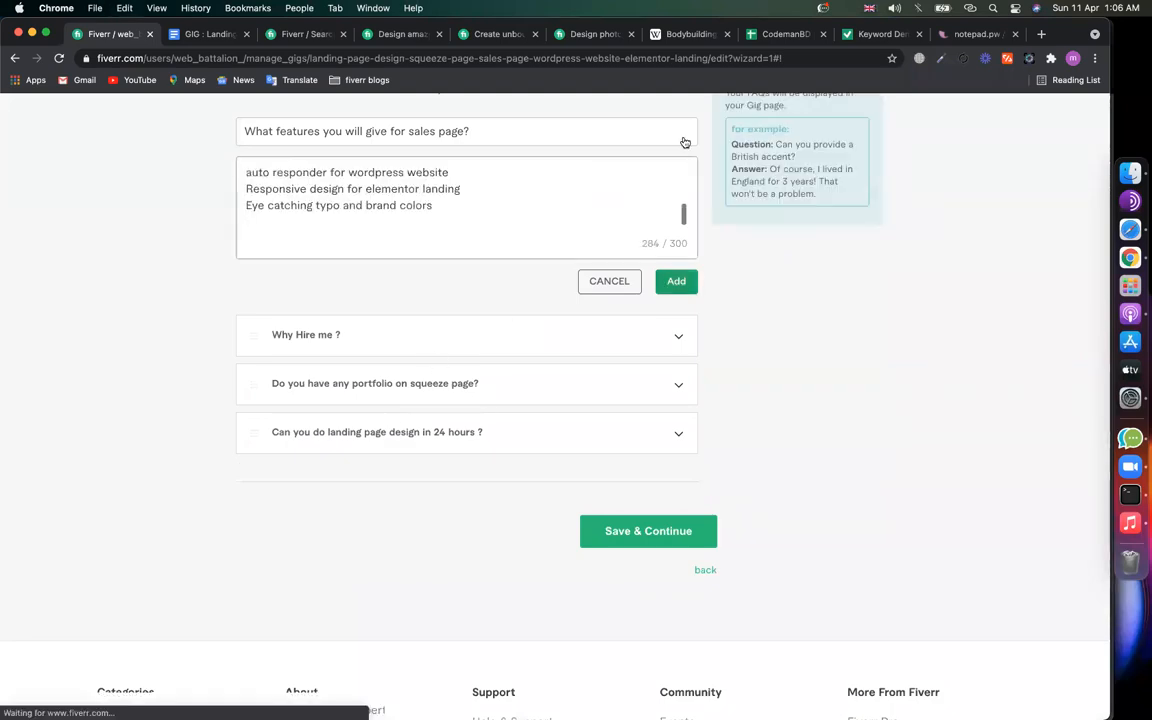
Step: Start another FAQ with the question 'When you can start working ?'
scroll(222, 381, up, 2)
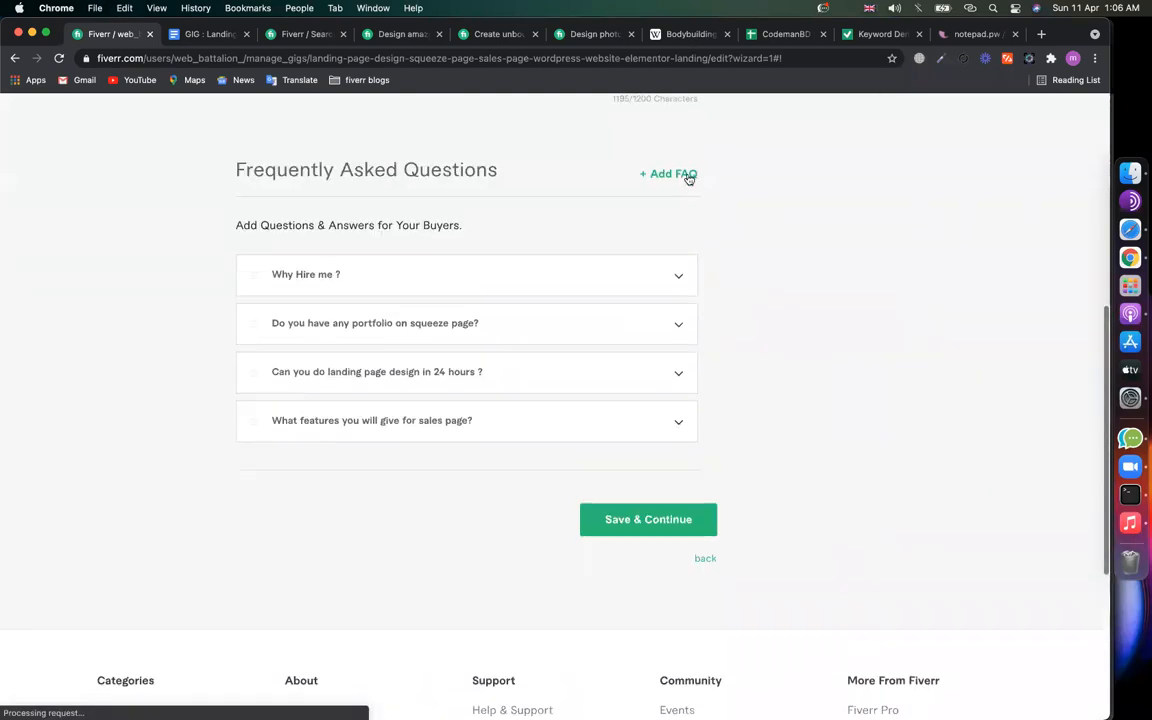
click(688, 174)
click(347, 270)
text(W)
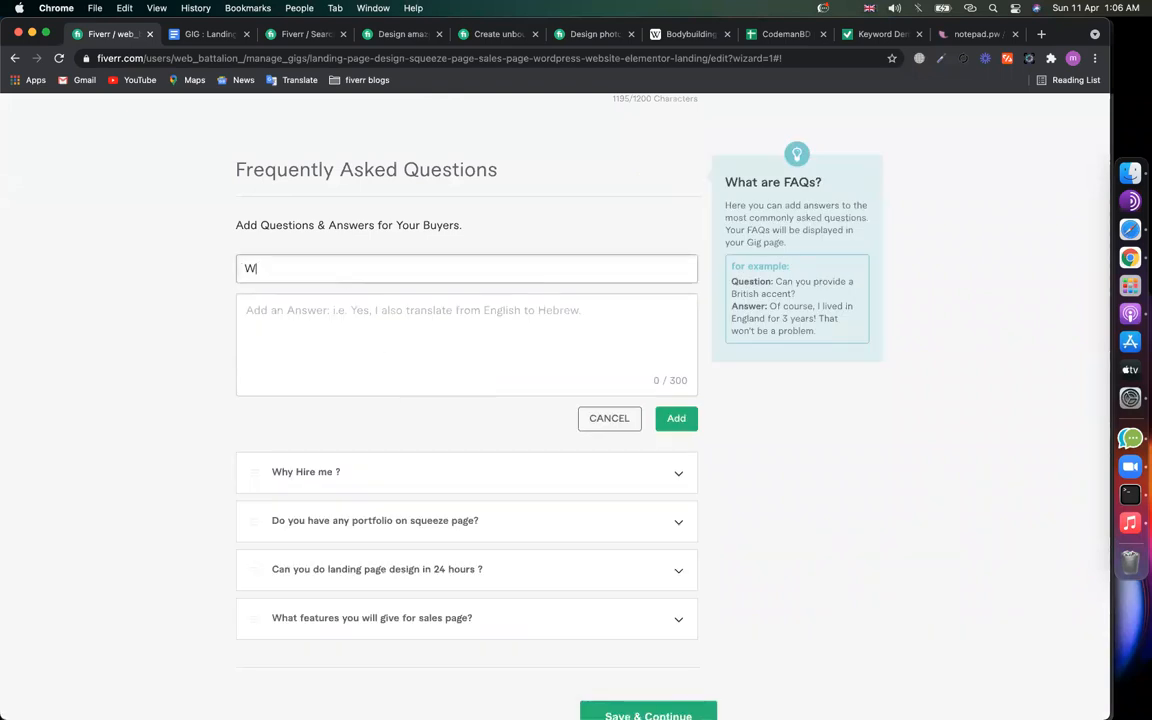
text(hen you can start design)
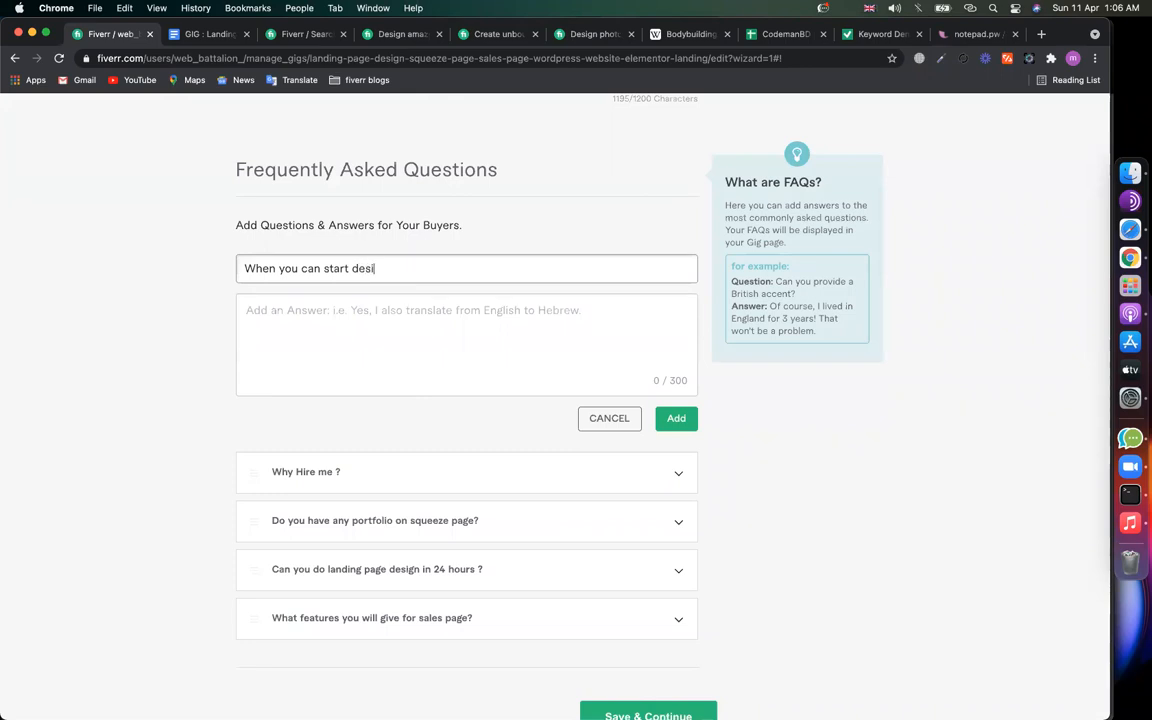
key(BackSpace)
text(ing)
key(BackSpace)
key(BackSpace)
key(BackSpace)
key(BackSpace)
key(BackSpace)
text(ng ?)
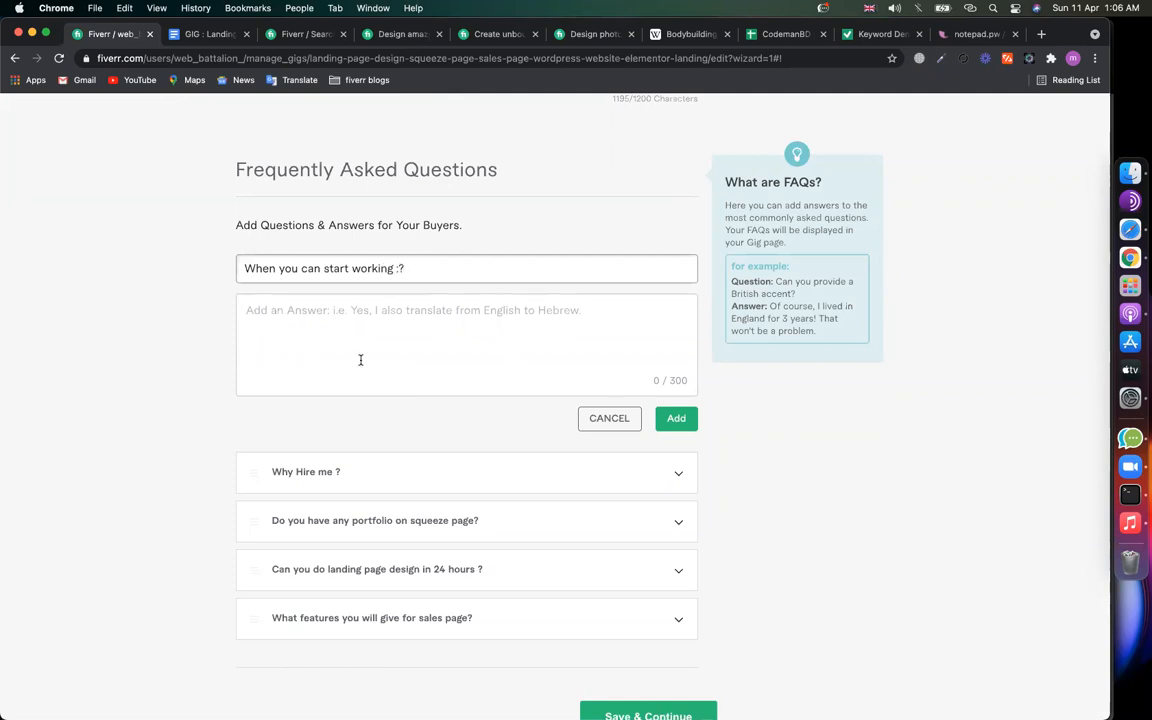
click(404, 313)
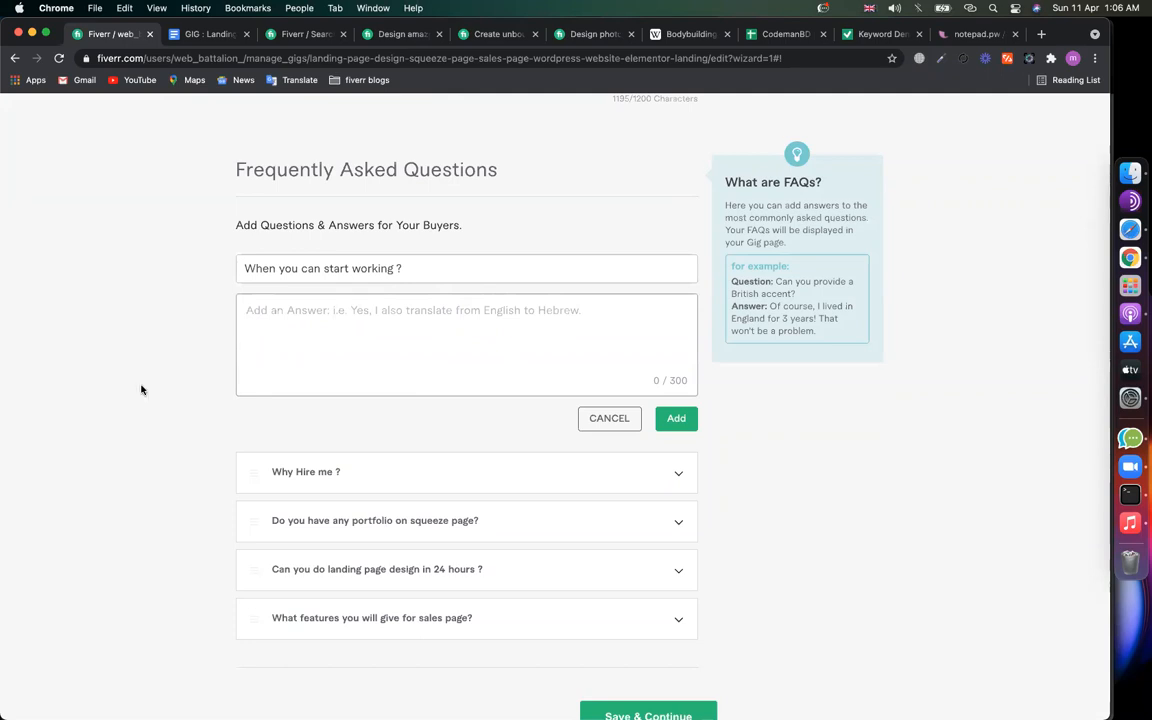
Step: Answer it 'I will start immediately, when you knock me' and save the FAQ
scroll(141, 389, up, 5)
scroll(336, 524, down, 3)
scroll(320, 510, up, 5)
scroll(299, 495, down, 5)
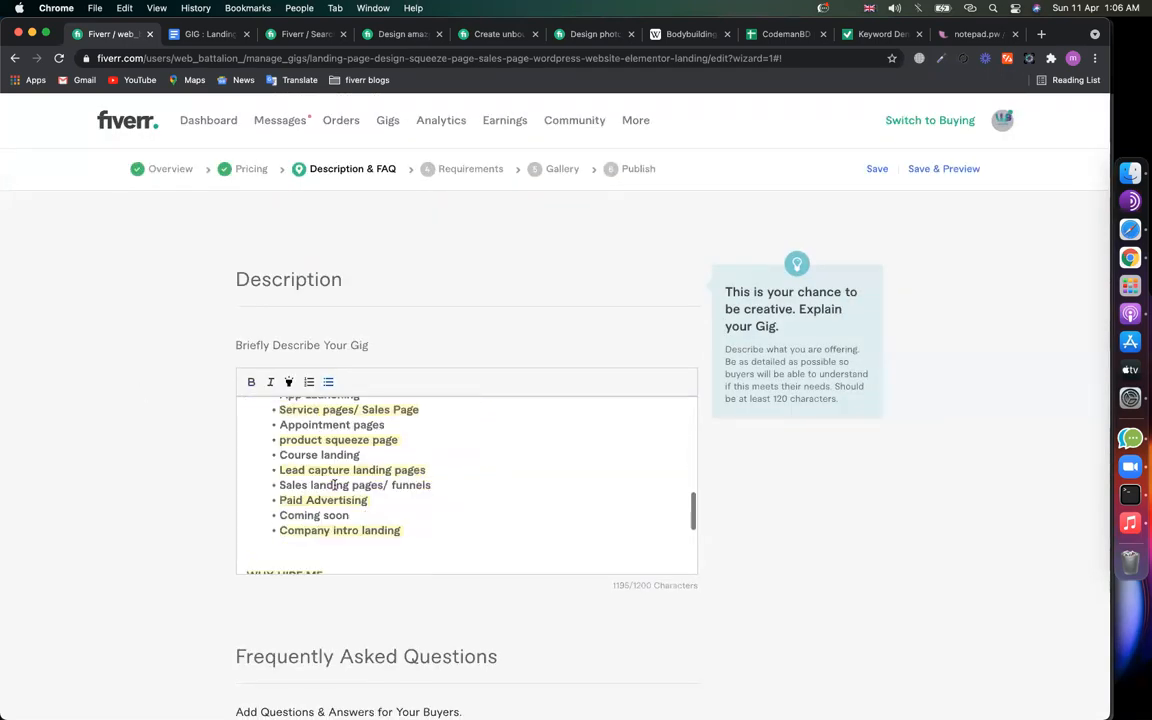
scroll(298, 581, down, 3)
scroll(311, 480, up, 5)
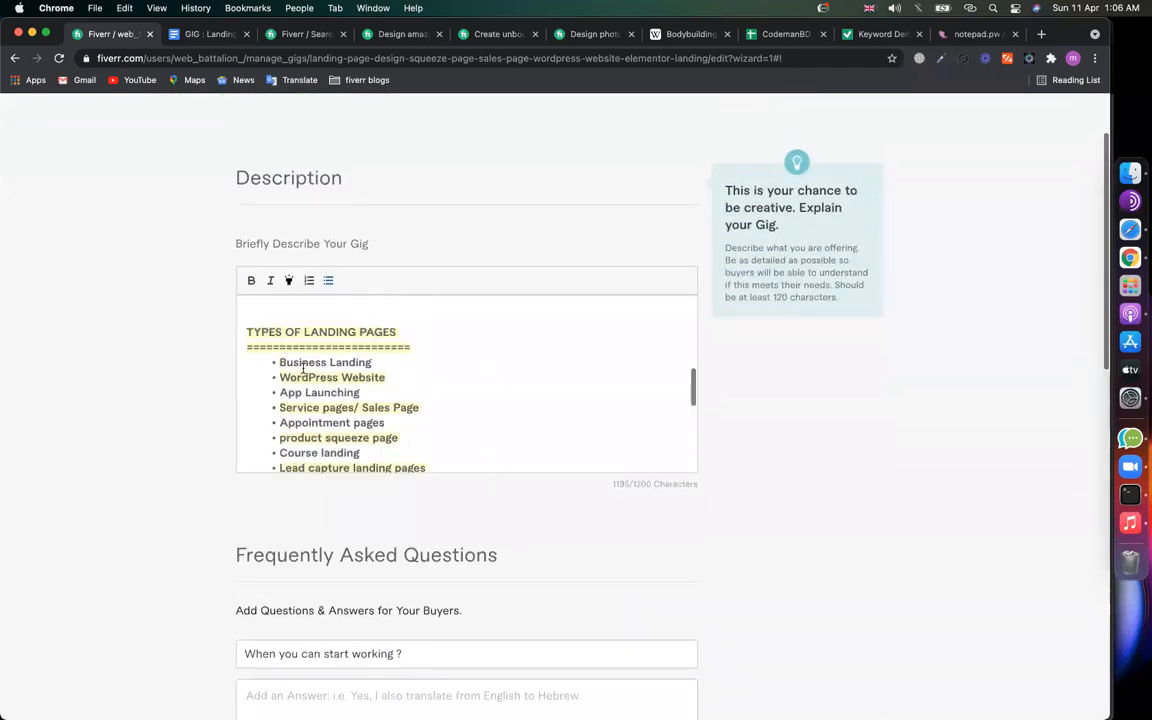
scroll(327, 390, down, 6)
scroll(327, 390, down, 3)
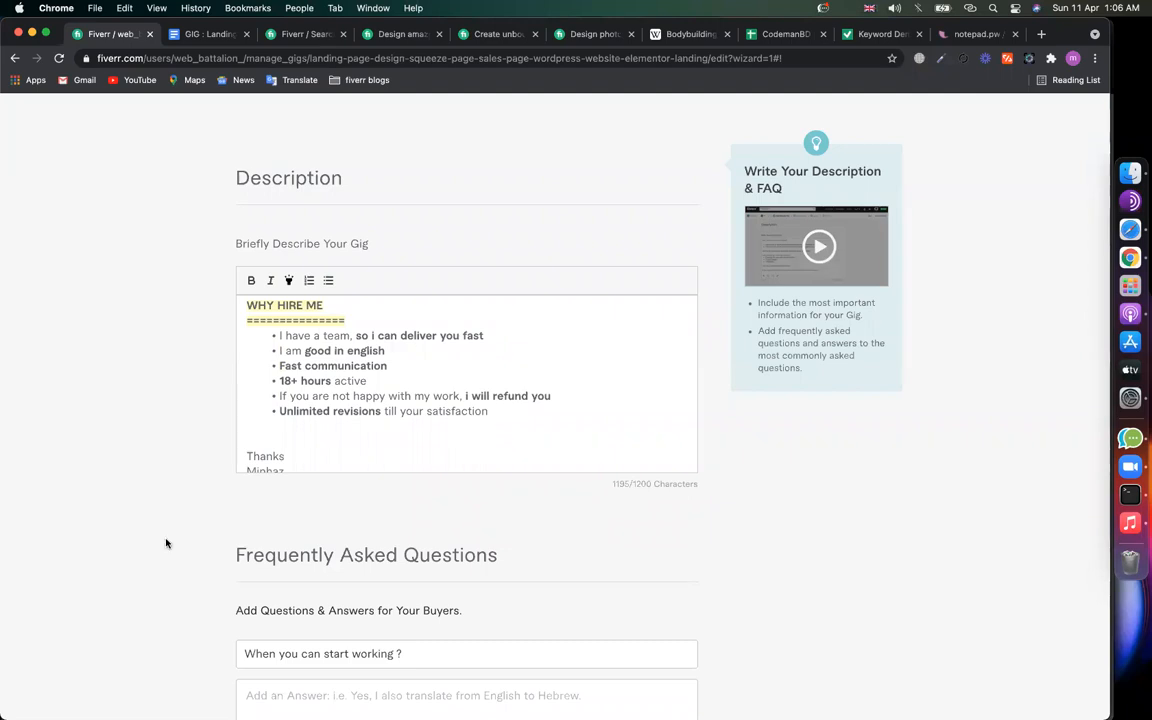
scroll(300, 530, down, 3)
click(348, 522)
scroll(348, 522, down, 5)
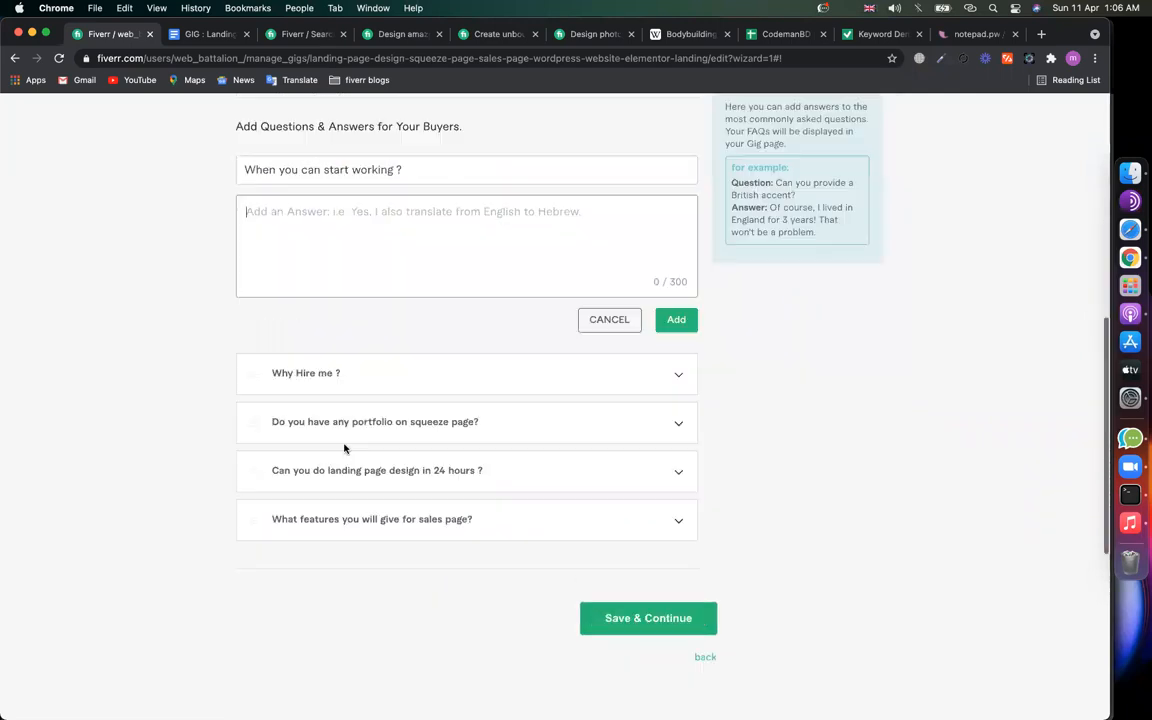
scroll(394, 478, up, 4)
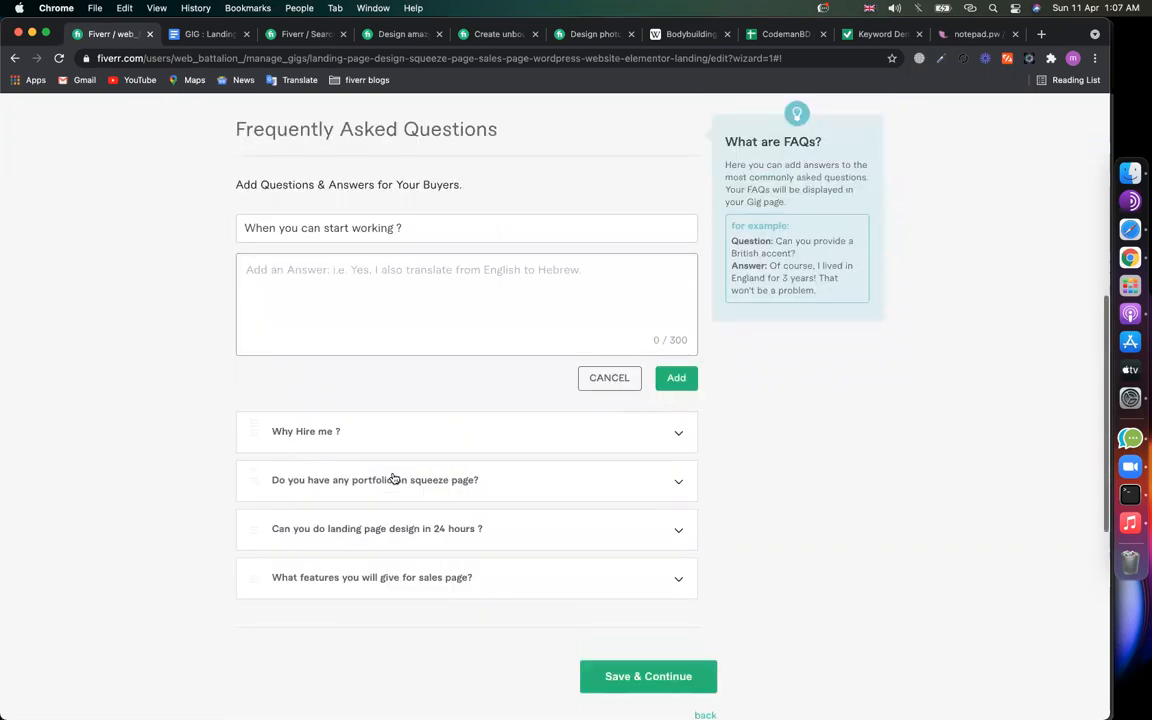
click(389, 524)
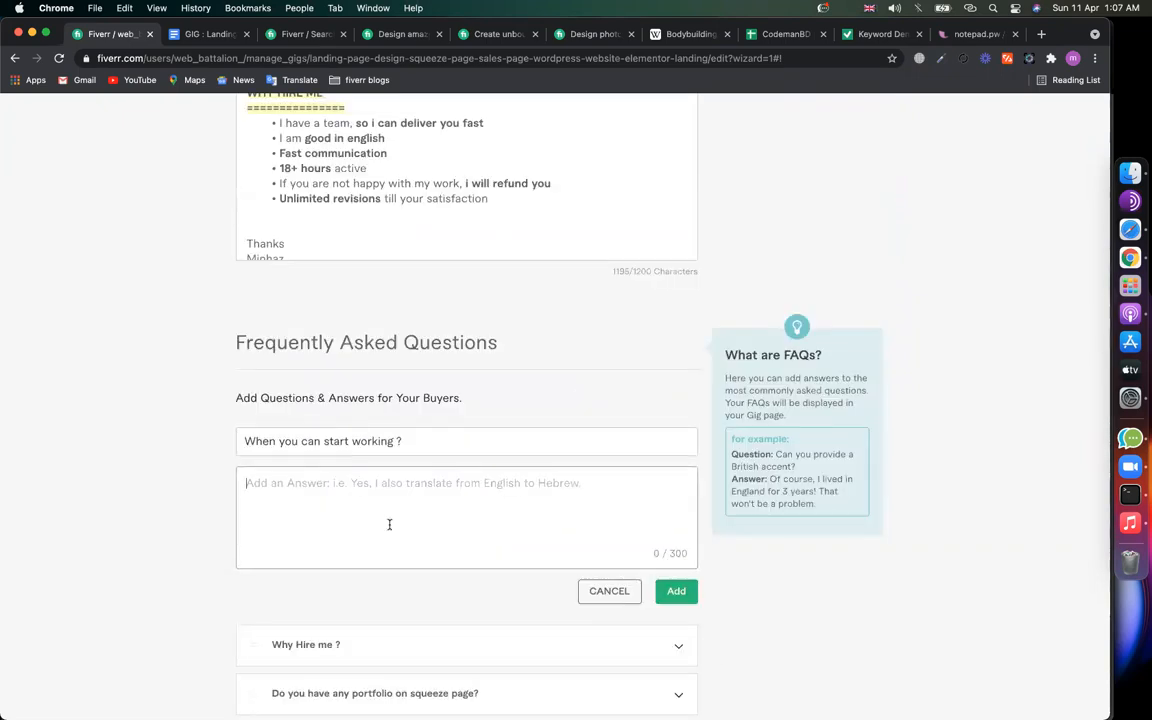
text(I will start immediate)
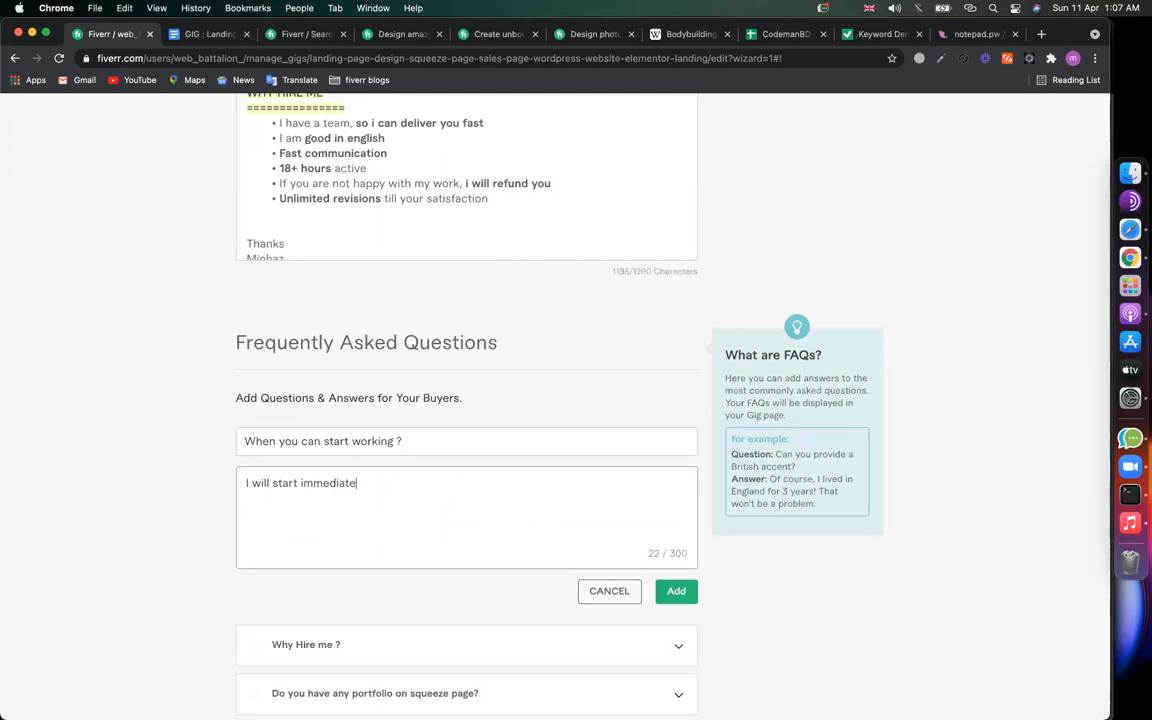
text(ly, when you knock me.)
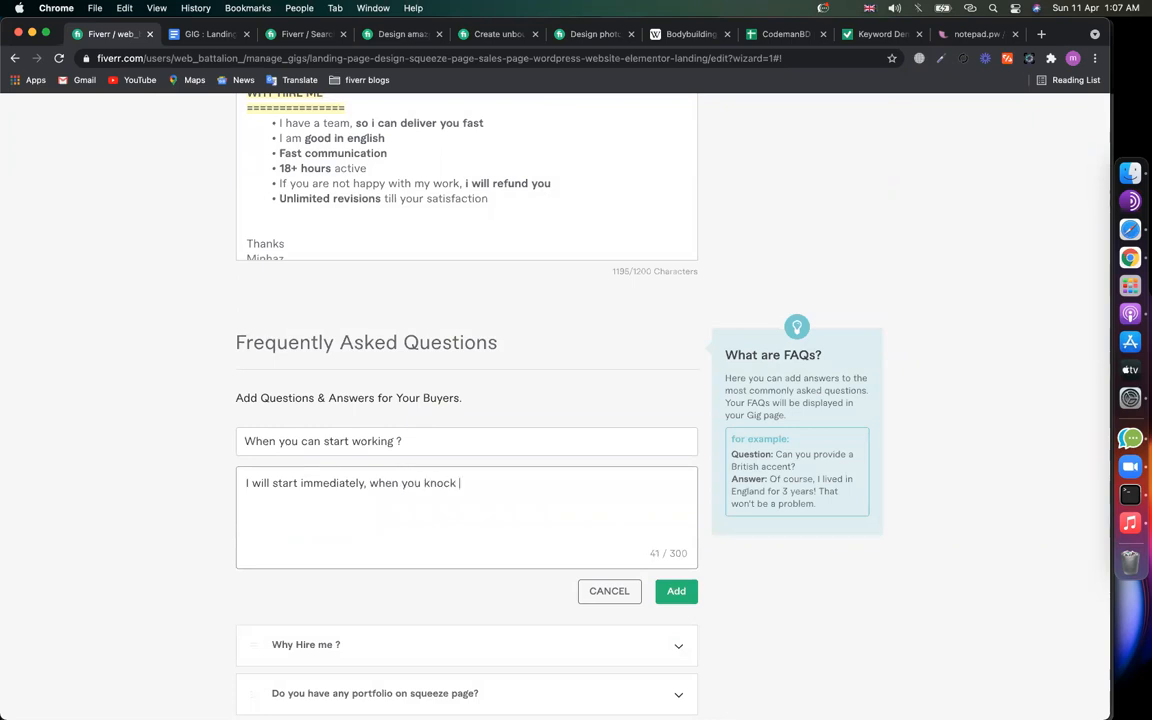
click(686, 594)
click(661, 347)
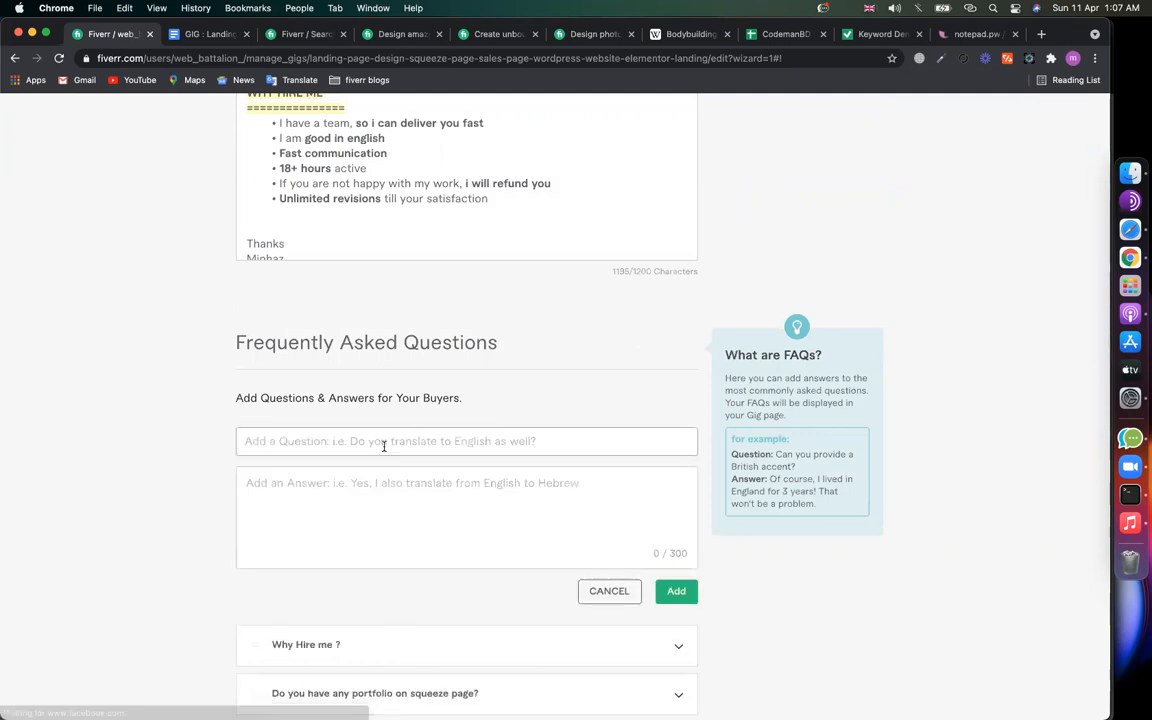
Step: Add the FAQ 'Will you do seo for my landing page ?' answered 'YES, I will do on page seo'
text(W)
key(BackSpace)
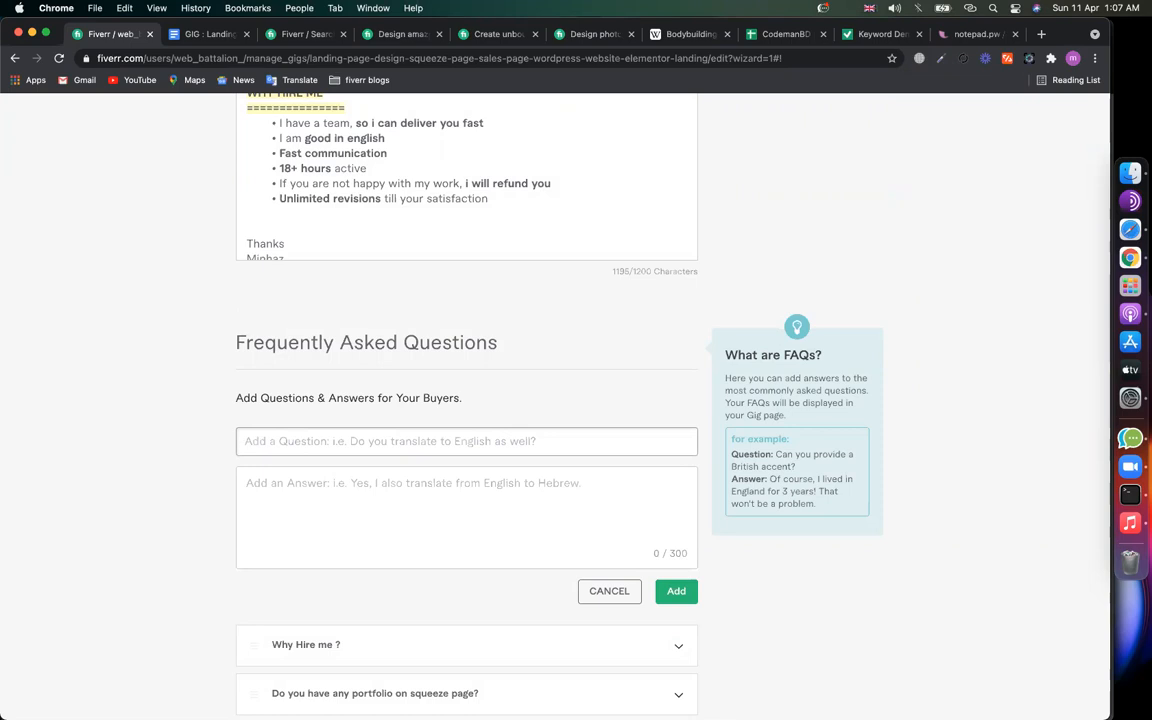
scroll(282, 556, down, 5)
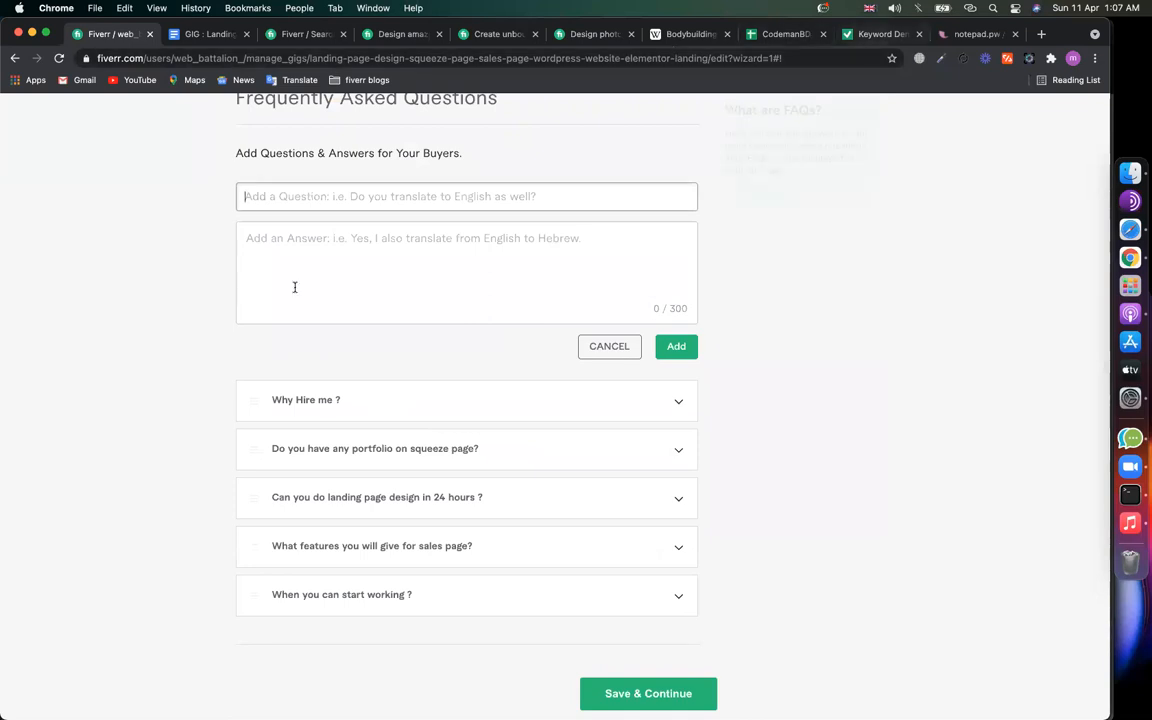
text(Do)
key(BackSpace)
key(BackSpace)
key(BackSpace)
text(Will )
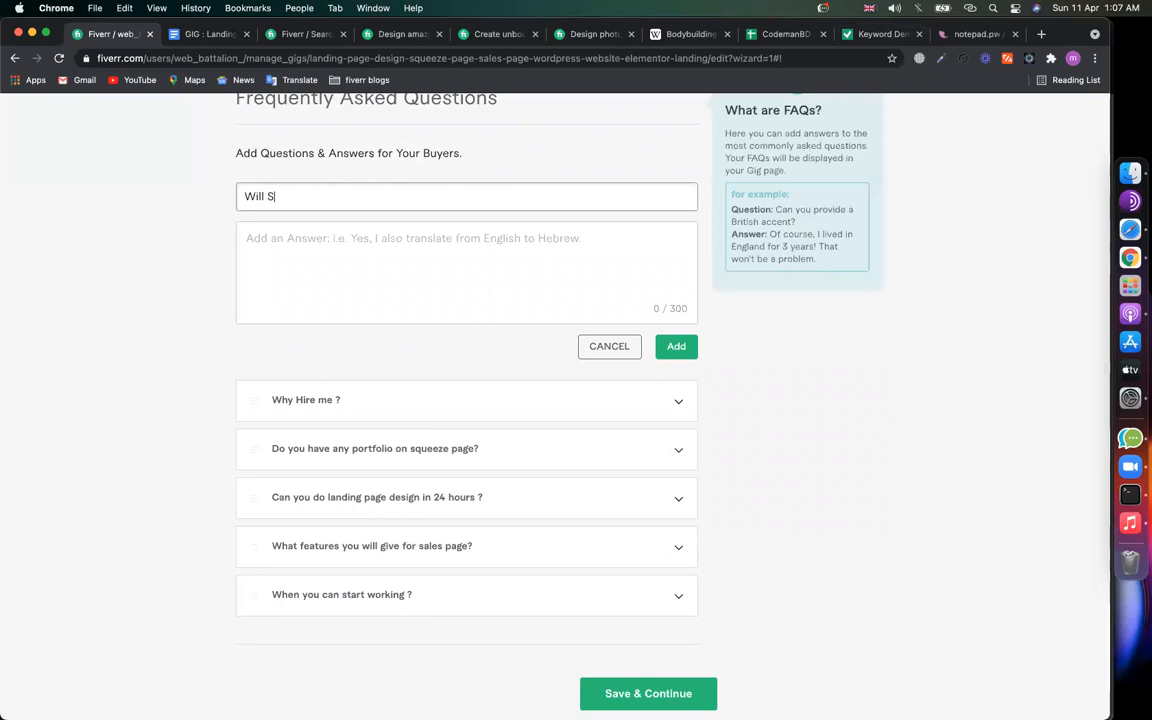
text(Seo)
key(BackSpace)
key(BackSpace)
text(you do seo fo)
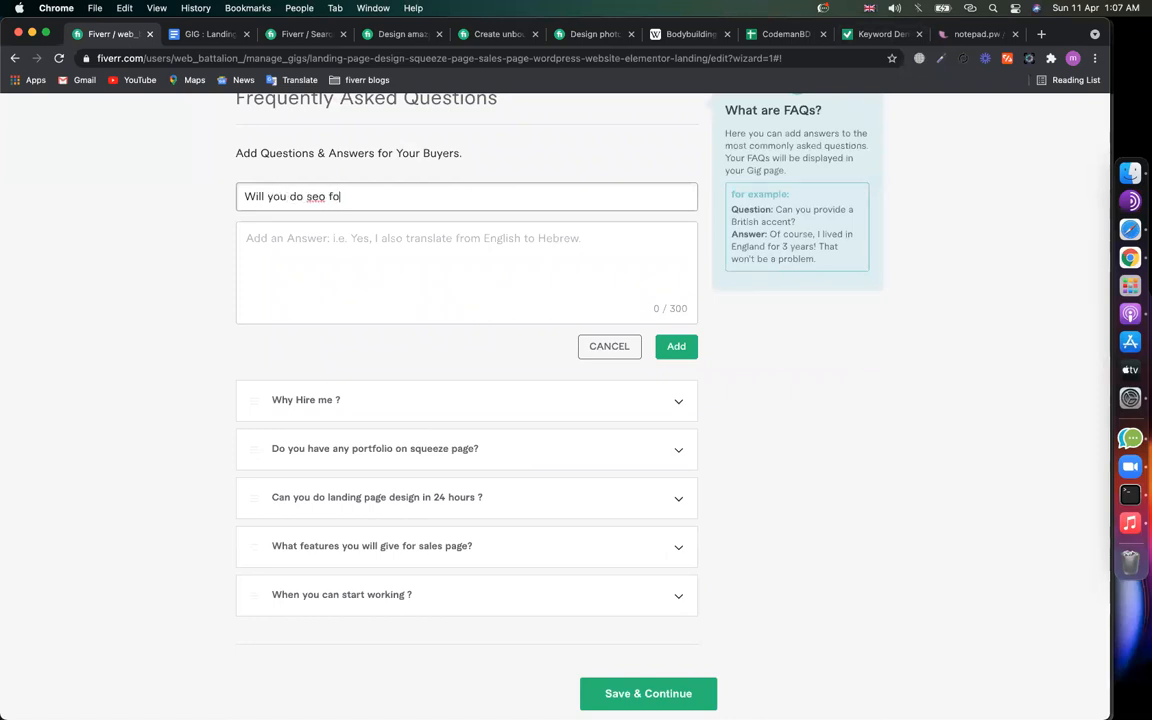
text(r my landing page ?)
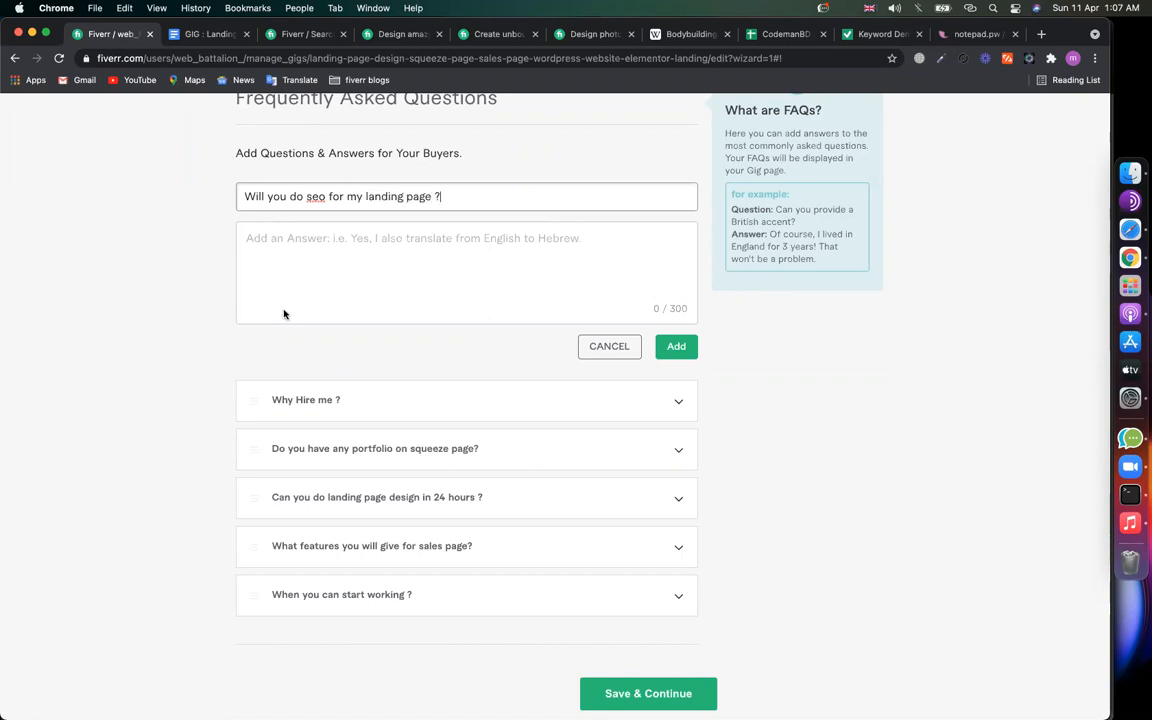
click(311, 275)
text(Y)
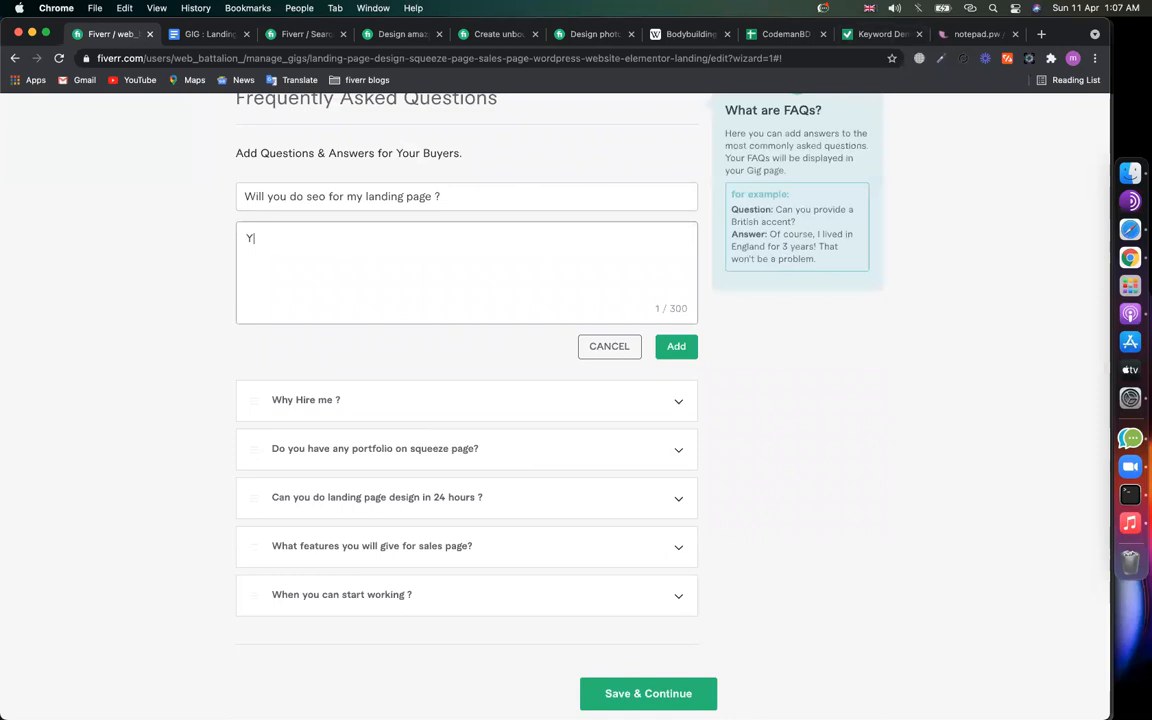
text(ES, I will do on page seo)
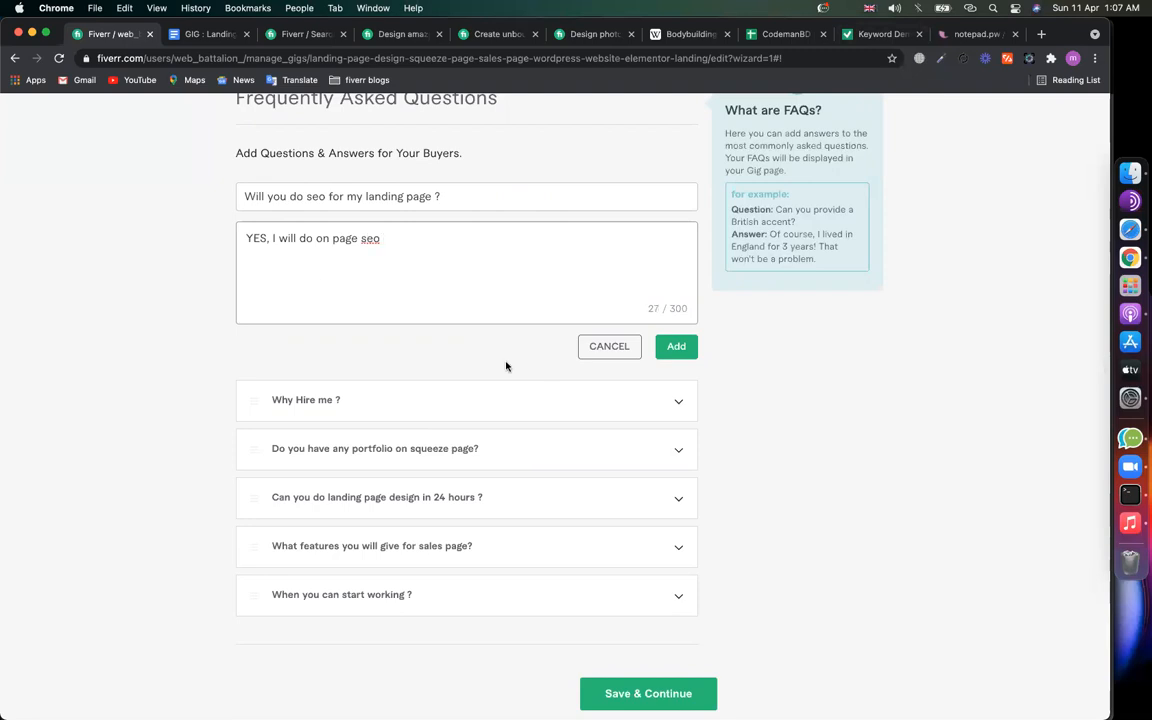
click(678, 347)
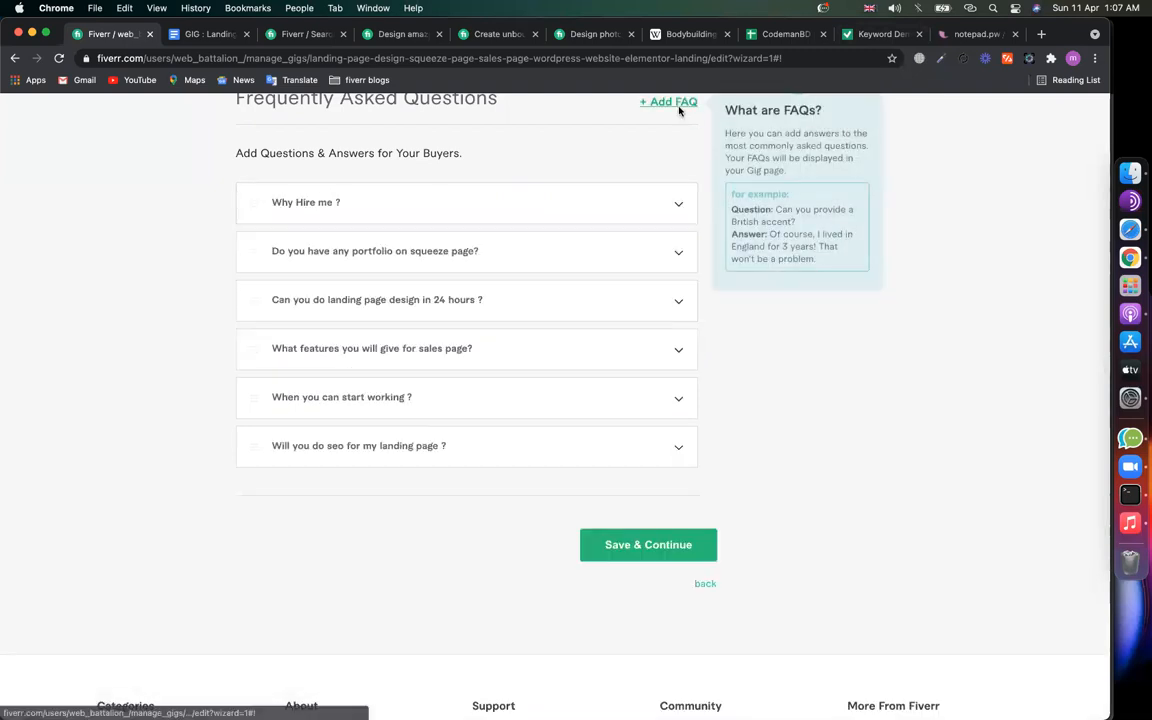
Step: Add the FAQ 'Landing Page Design will be responsive ?' promising mobile, tab and desktop friendly design
click(679, 106)
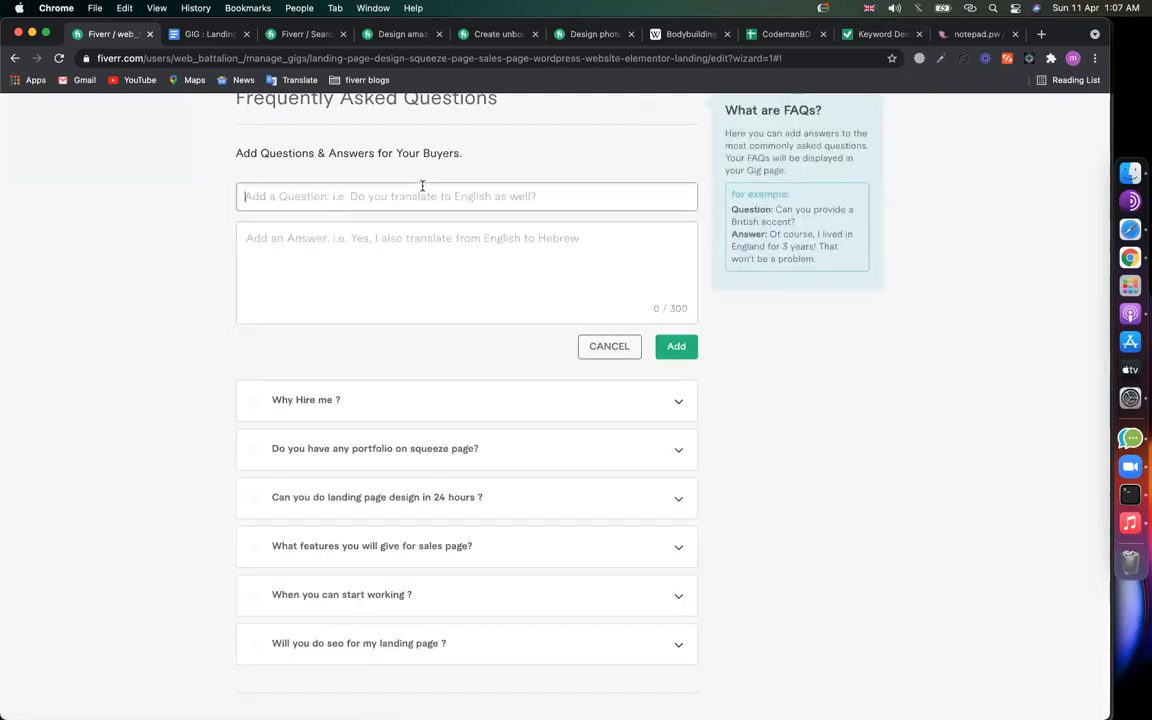
text(Will the)
key(super+a)
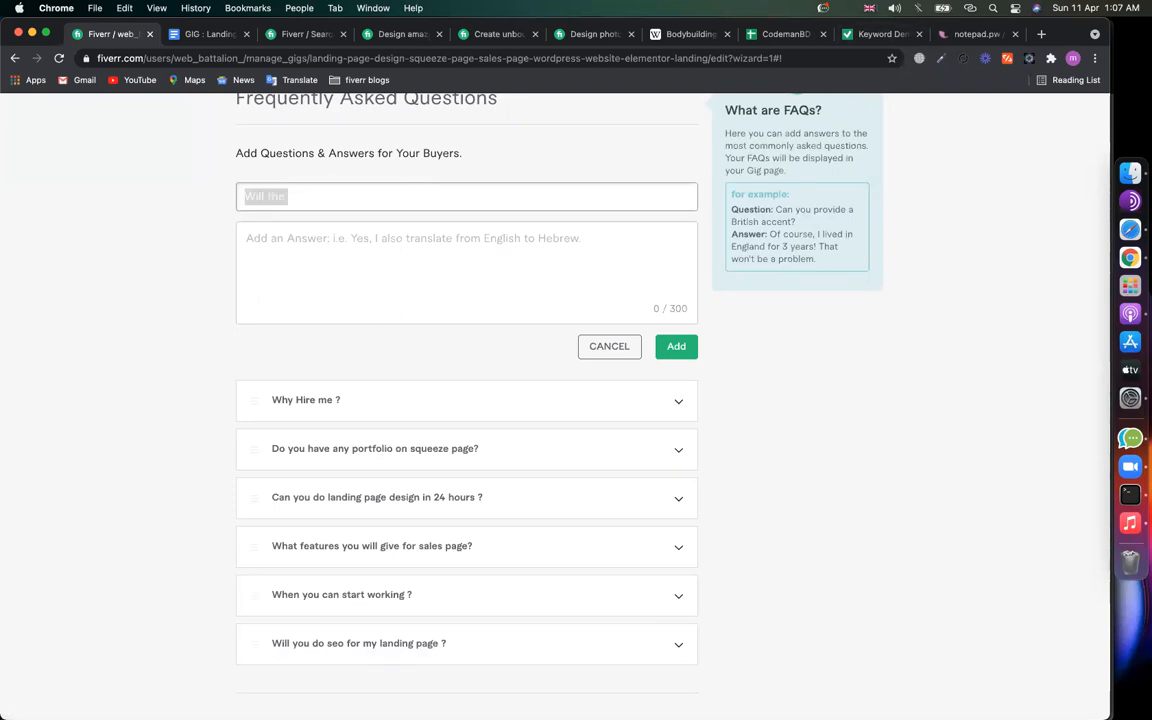
text(Landing Page Des)
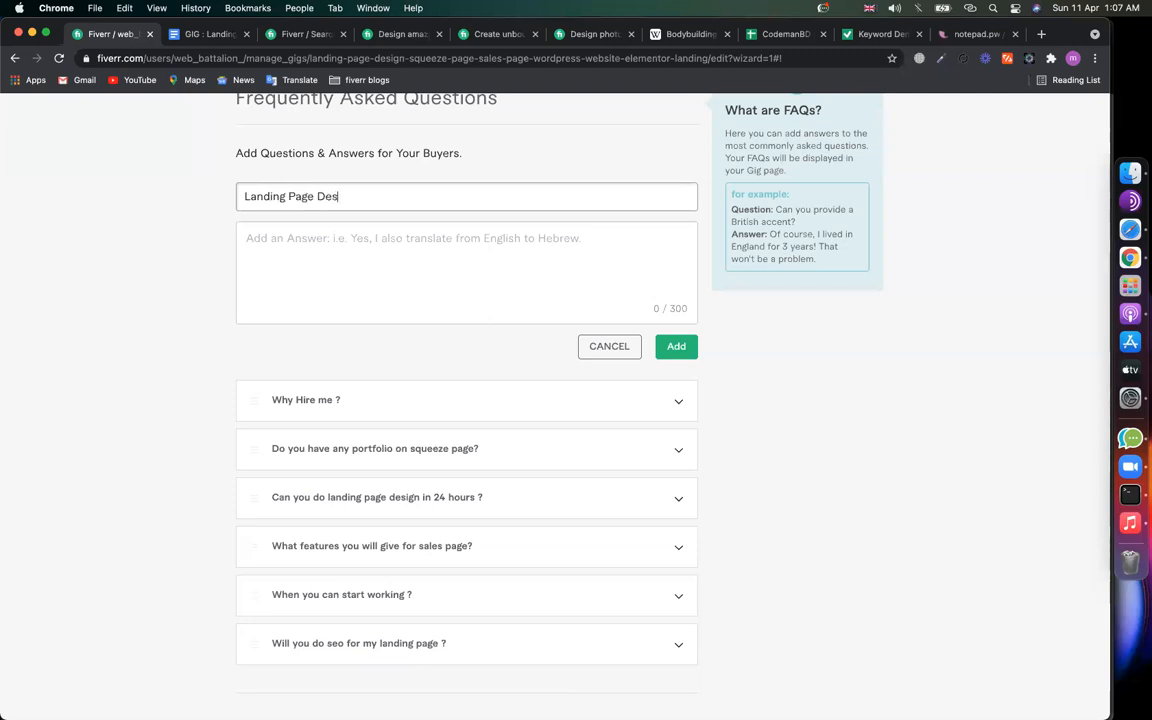
text(ign will)
text(w)
text( be respo)
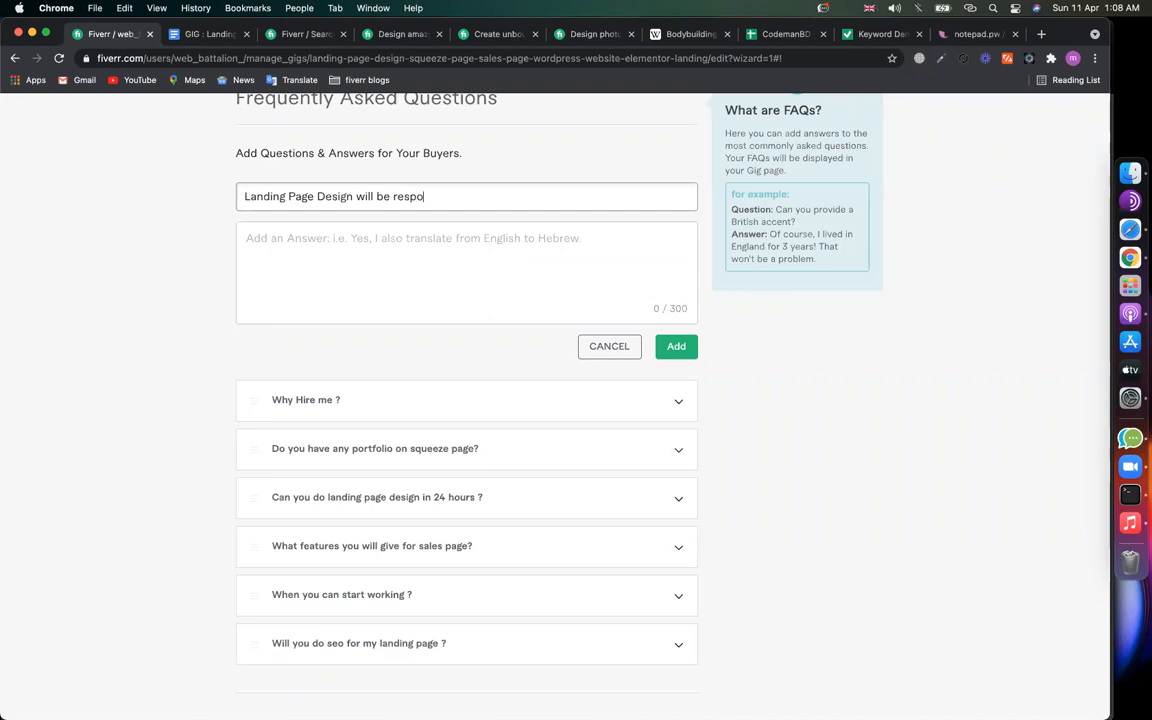
text(nsive ?)
click(300, 240)
text(U)
key(BackSpace)
text(Yes, I will give you mobile, tab and desktop friendly design.)
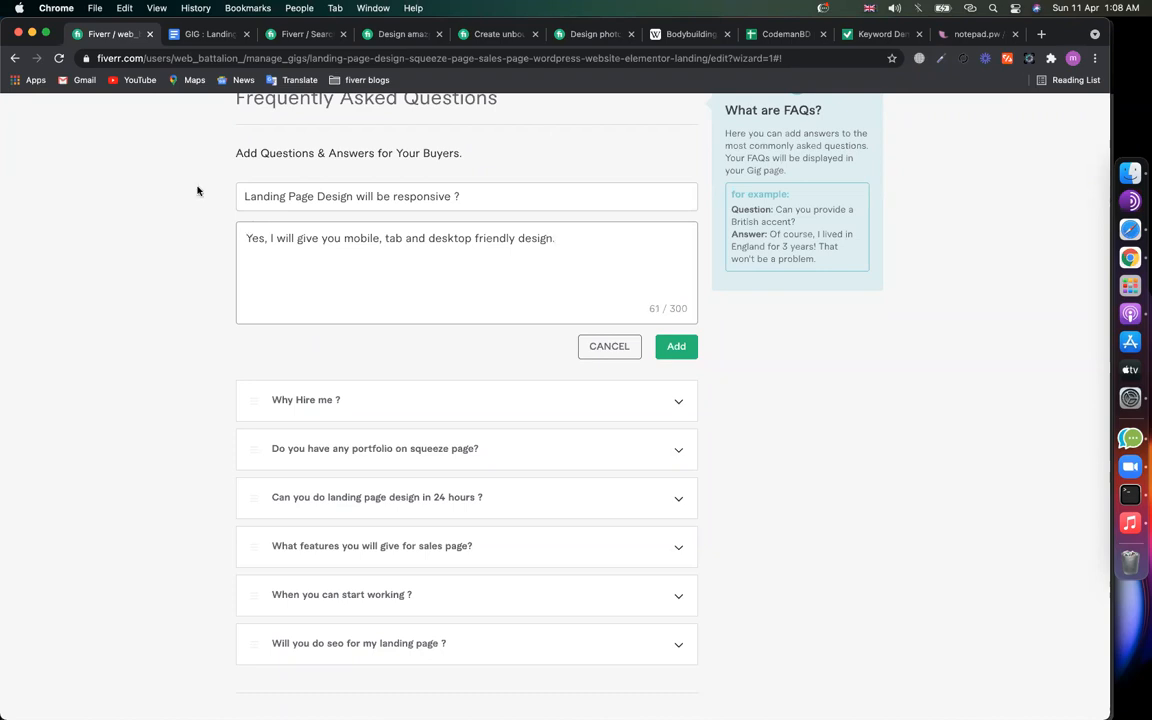
click(288, 196)
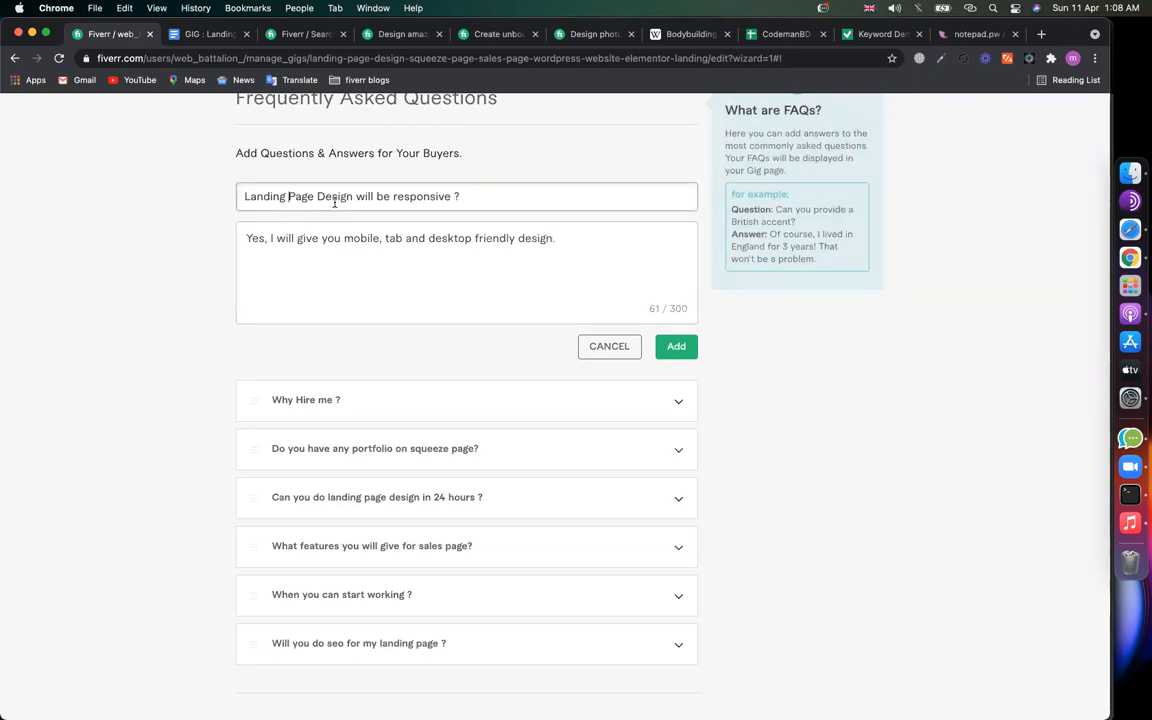
drag(352, 196, 208, 195)
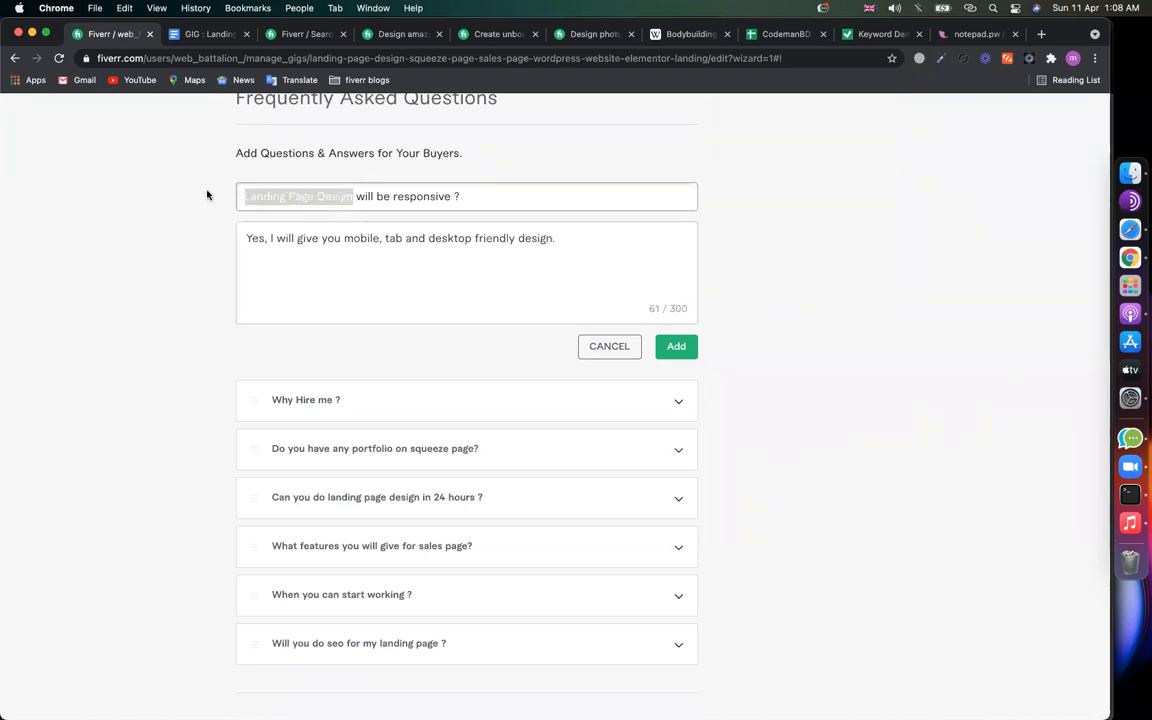
click(483, 288)
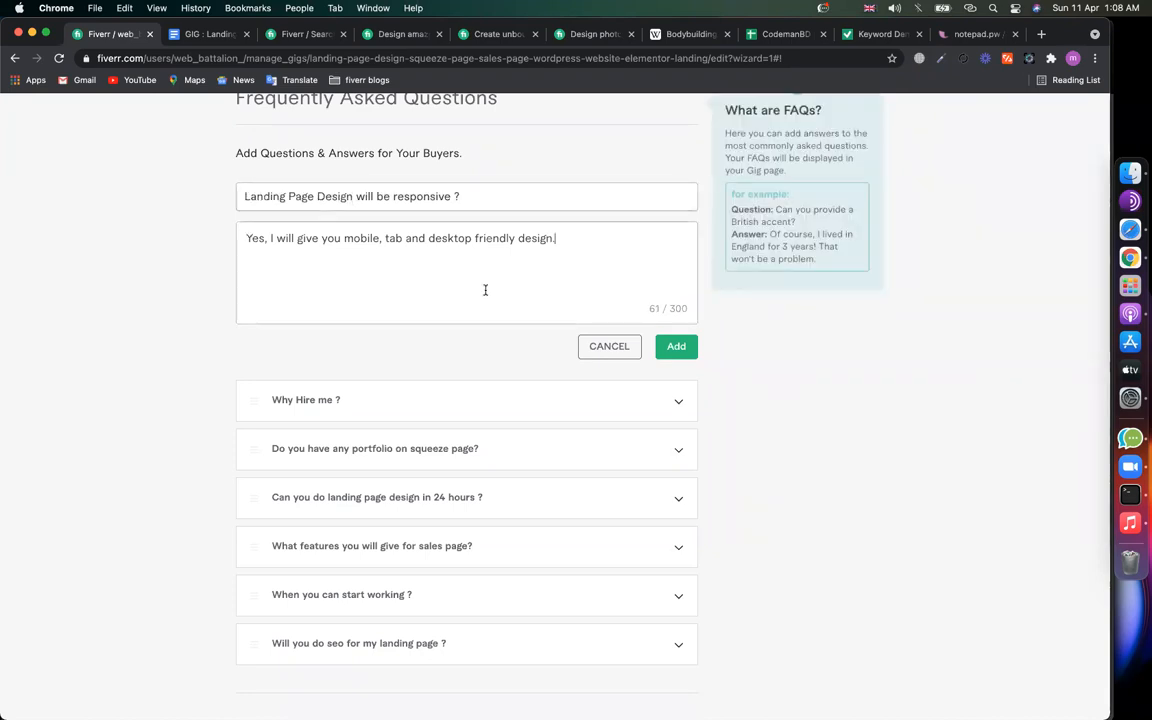
click(675, 347)
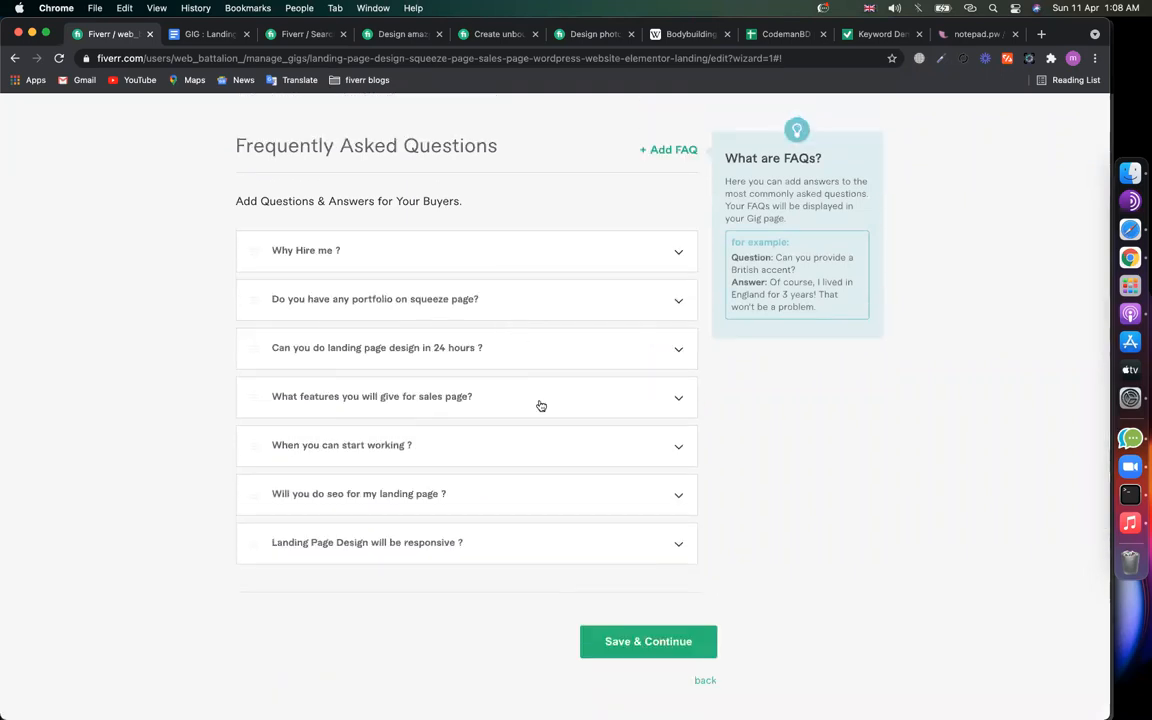
Step: Copy the whole gig description and save the Description & FAQ step
scroll(366, 312, up, 6)
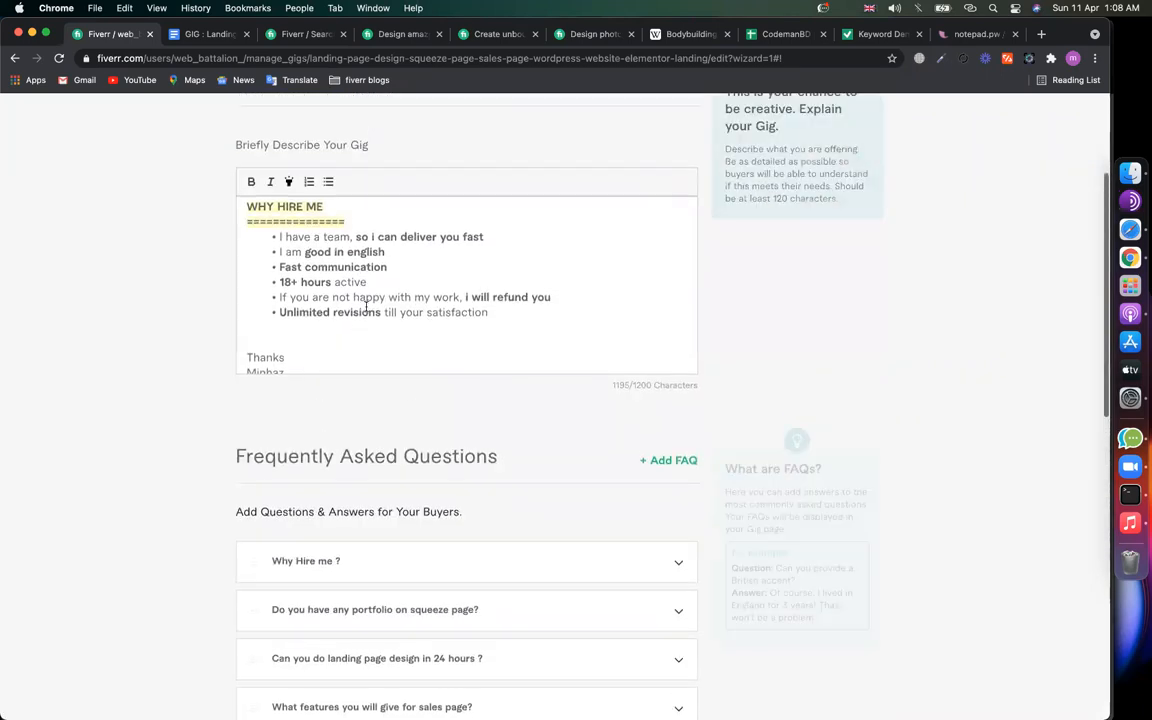
key(super+a)
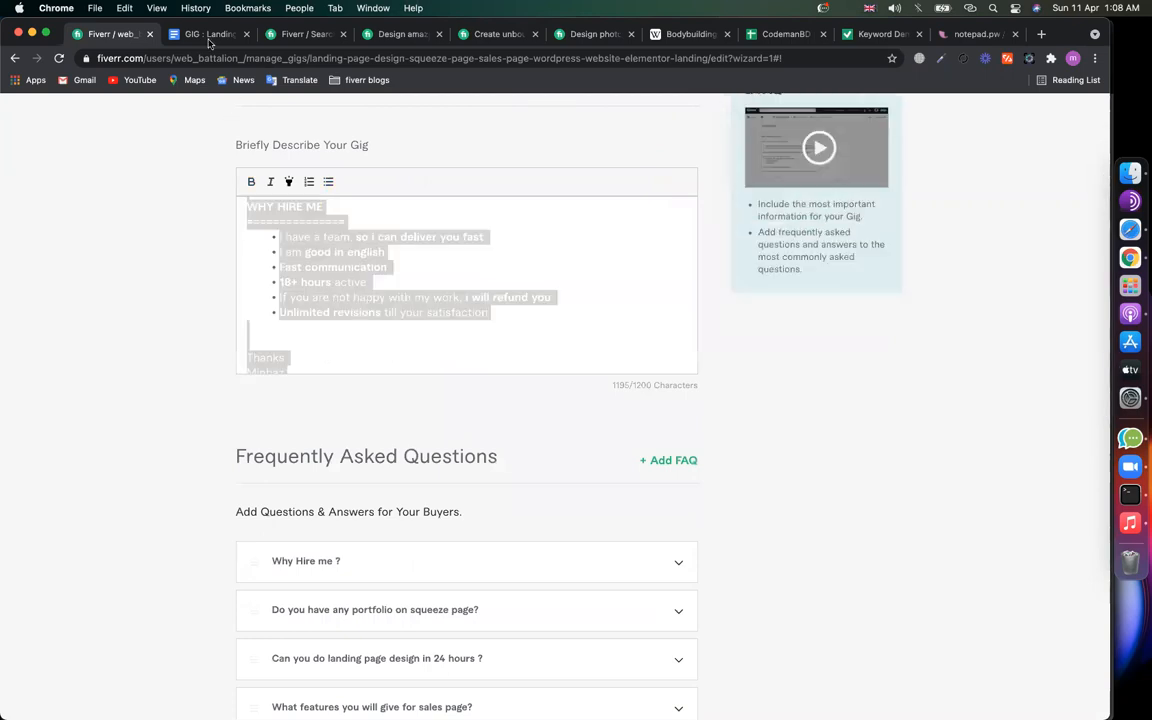
scroll(347, 437, down, 8)
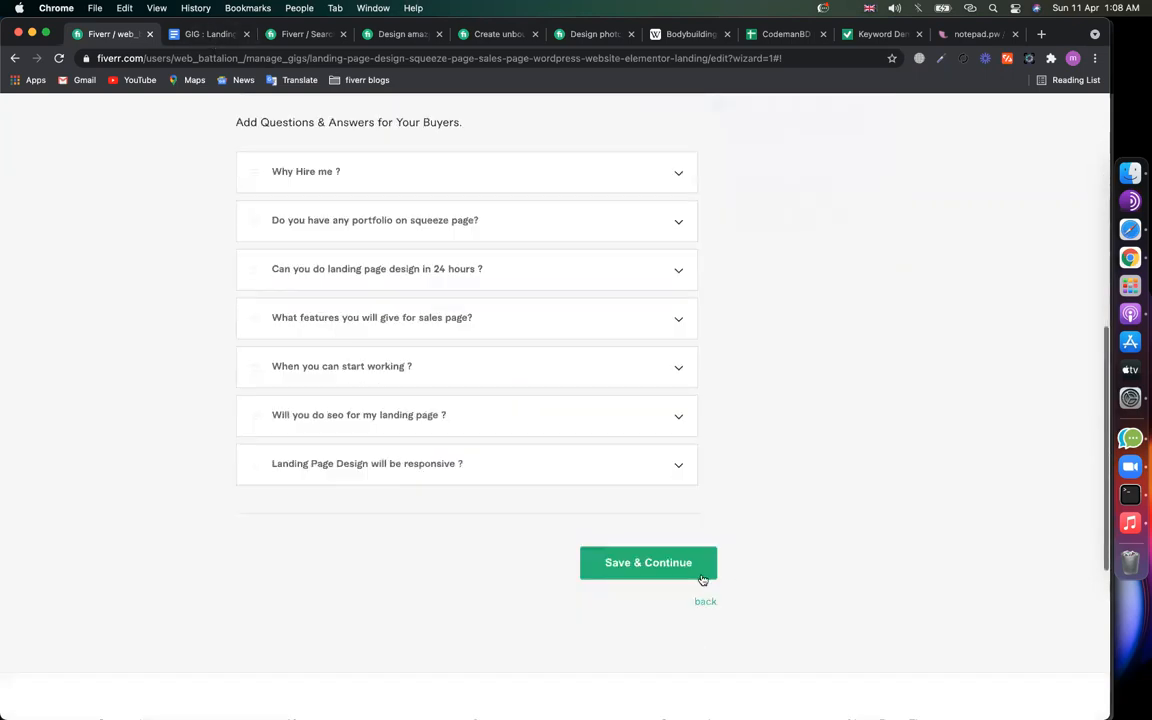
click(643, 574)
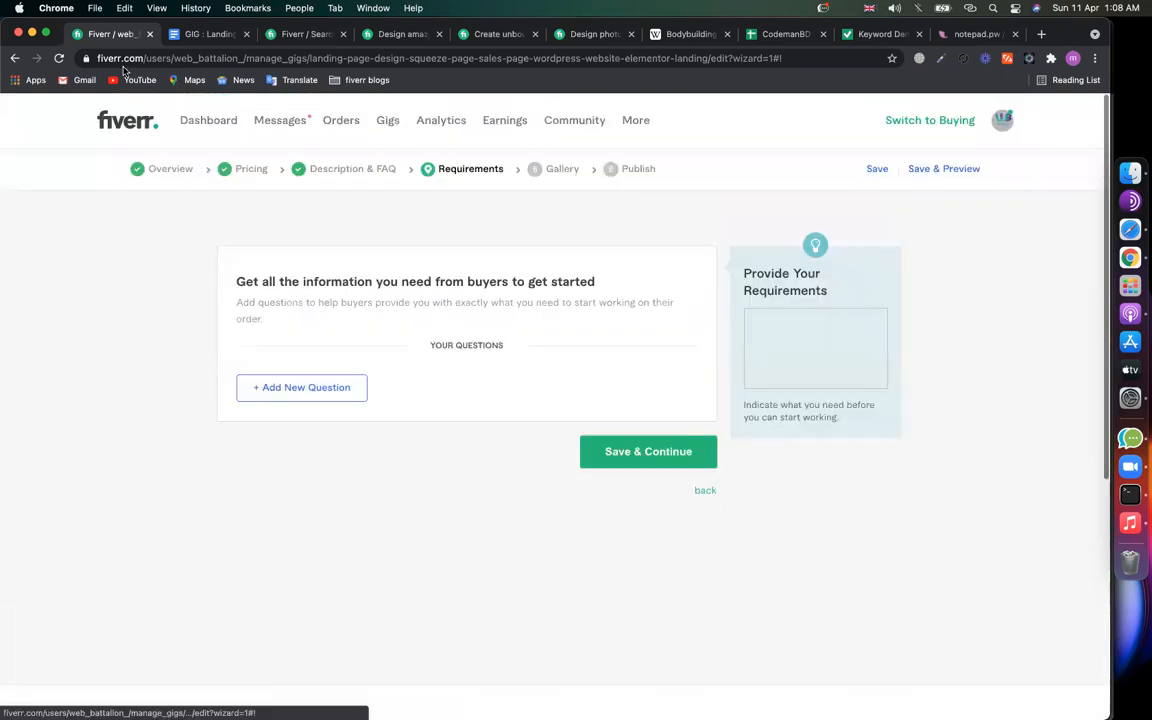
Step: Paste the copied gig description on a new line below the extra services image in the GIG : Landing Pages notes
click(210, 34)
click(376, 486)
scroll(376, 484, down, 15)
scroll(378, 480, down, 10)
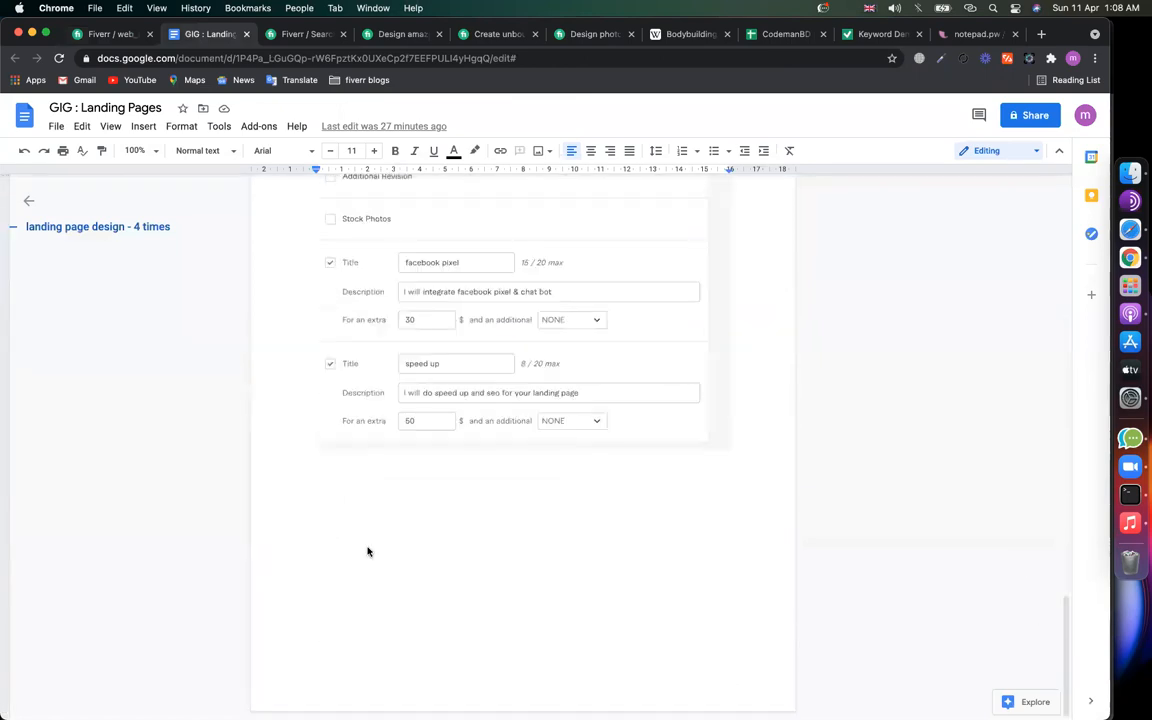
click(367, 551)
scroll(368, 548, down, 3)
key(Right)
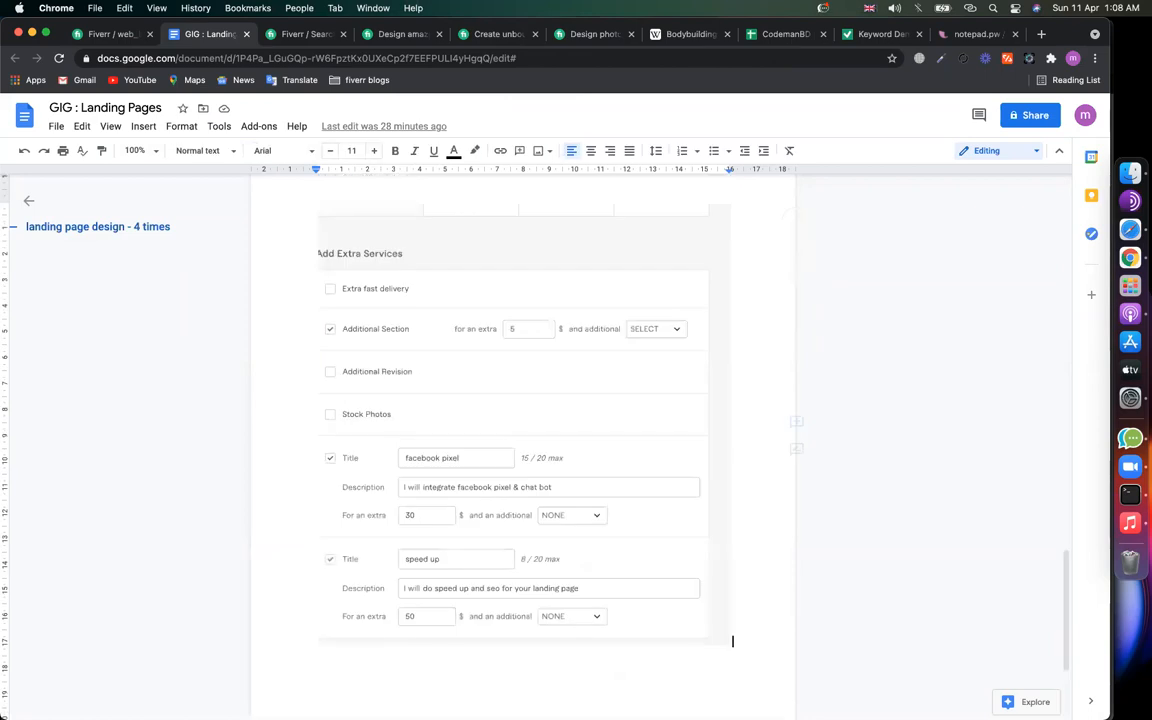
key(Return)
scroll(541, 492, down, 2)
key(cmd+v)
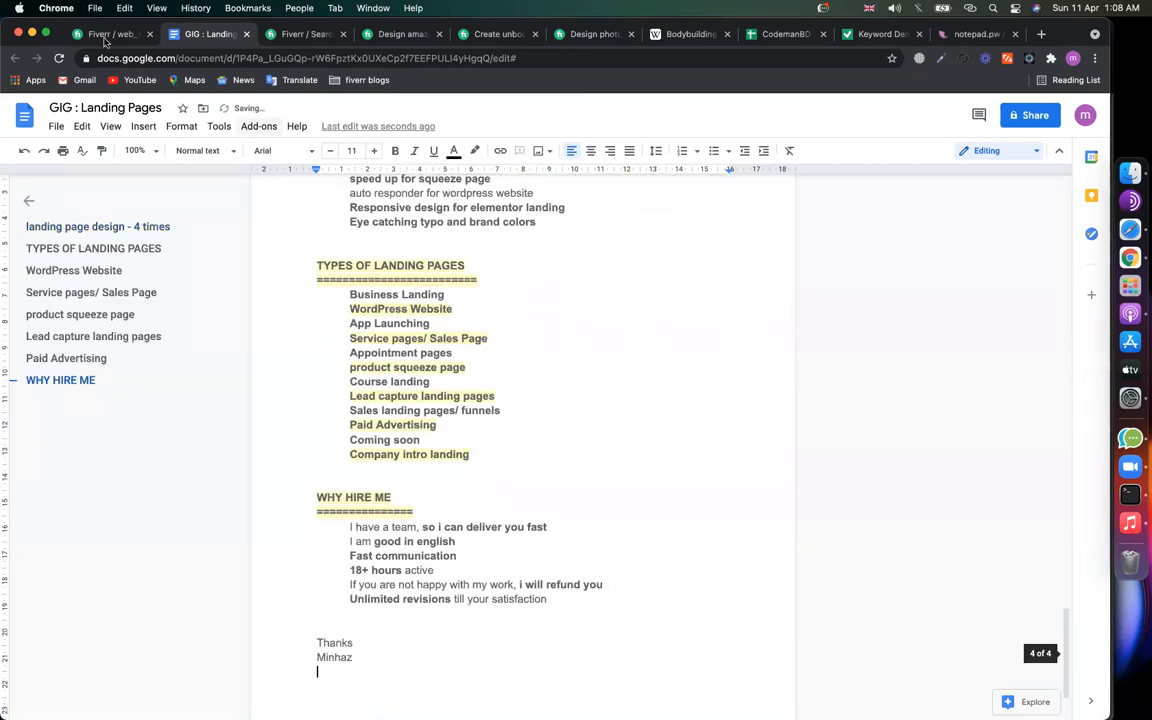
Step: Add the requirement 'wordpress/ hosting access. text, images, contents for landing page design.' and save the Requirements step
click(104, 36)
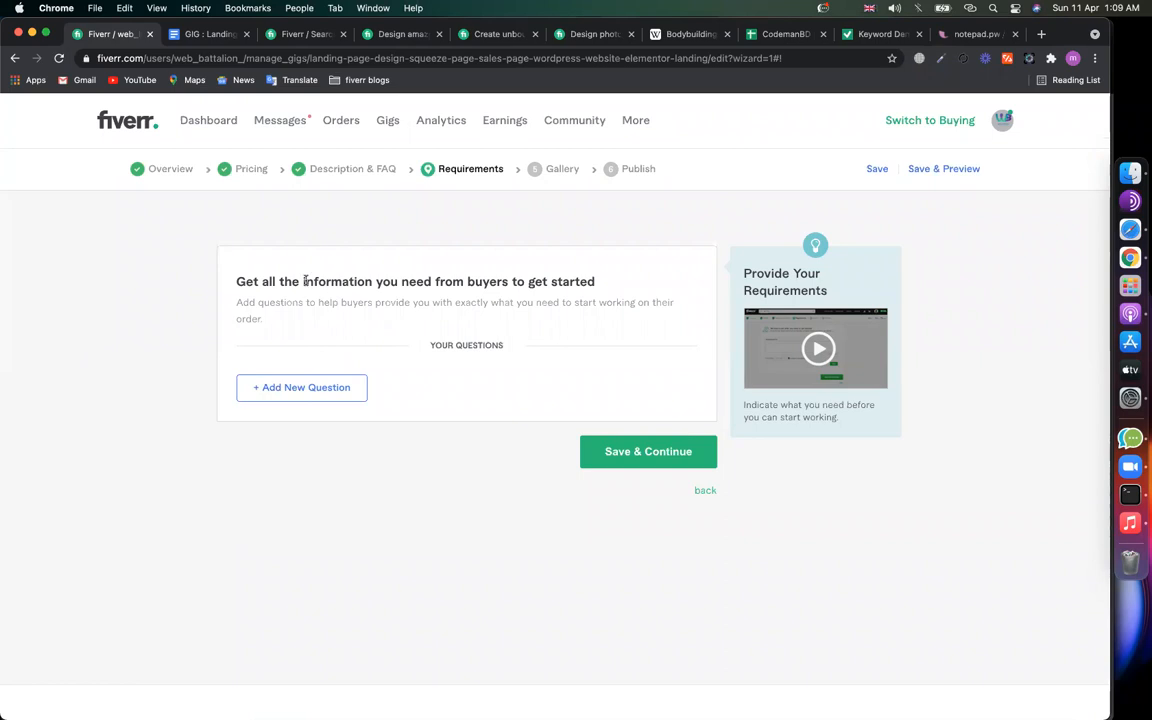
click(295, 388)
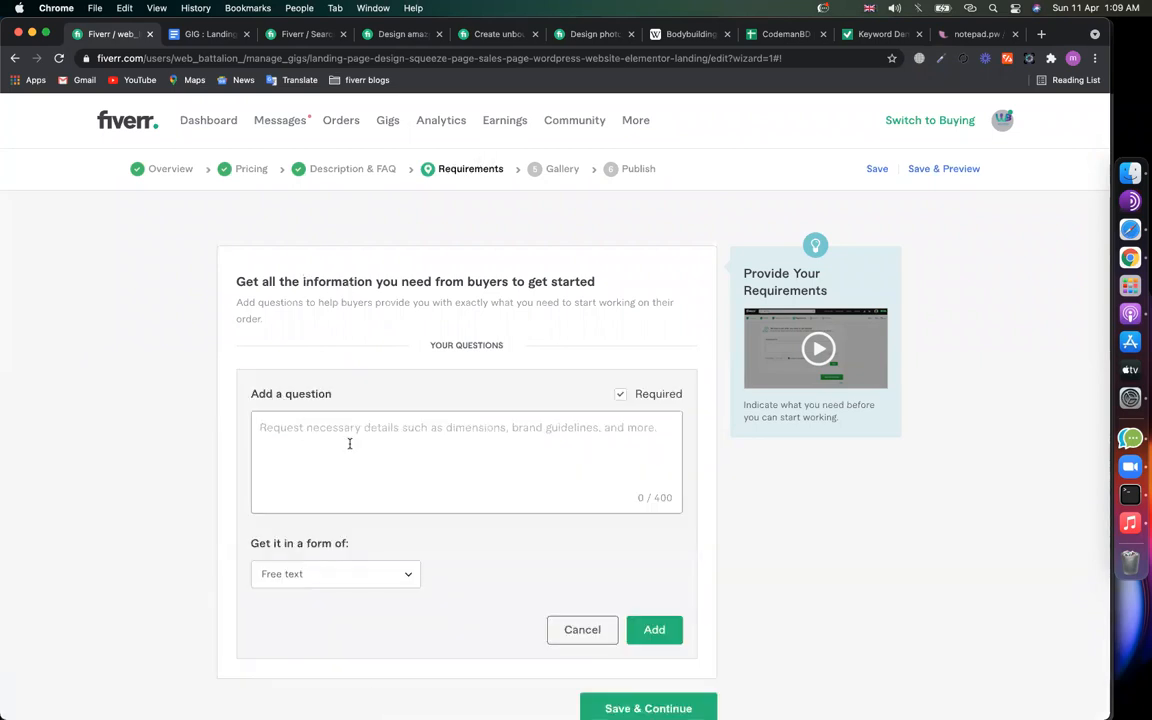
text(website)
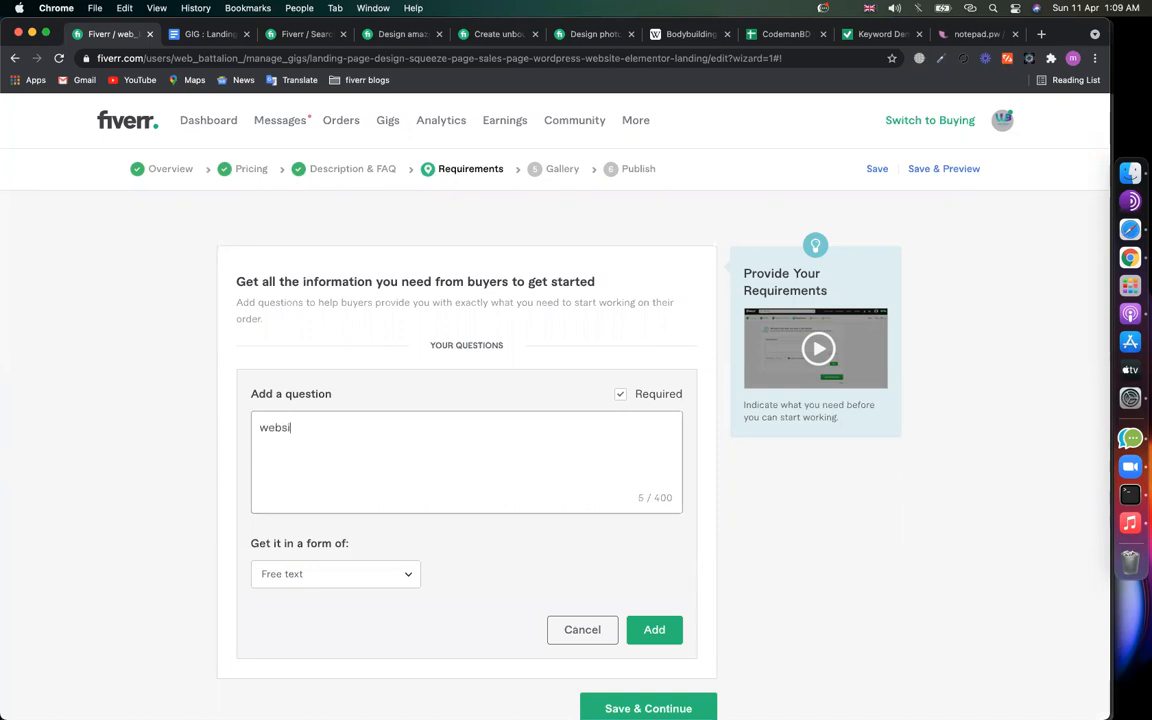
key(BackSpace)
key(BackSpace)
key(BackSpace)
key(BackSpace)
key(BackSpace)
key(BackSpace)
text(wordpress/ hosting acc)
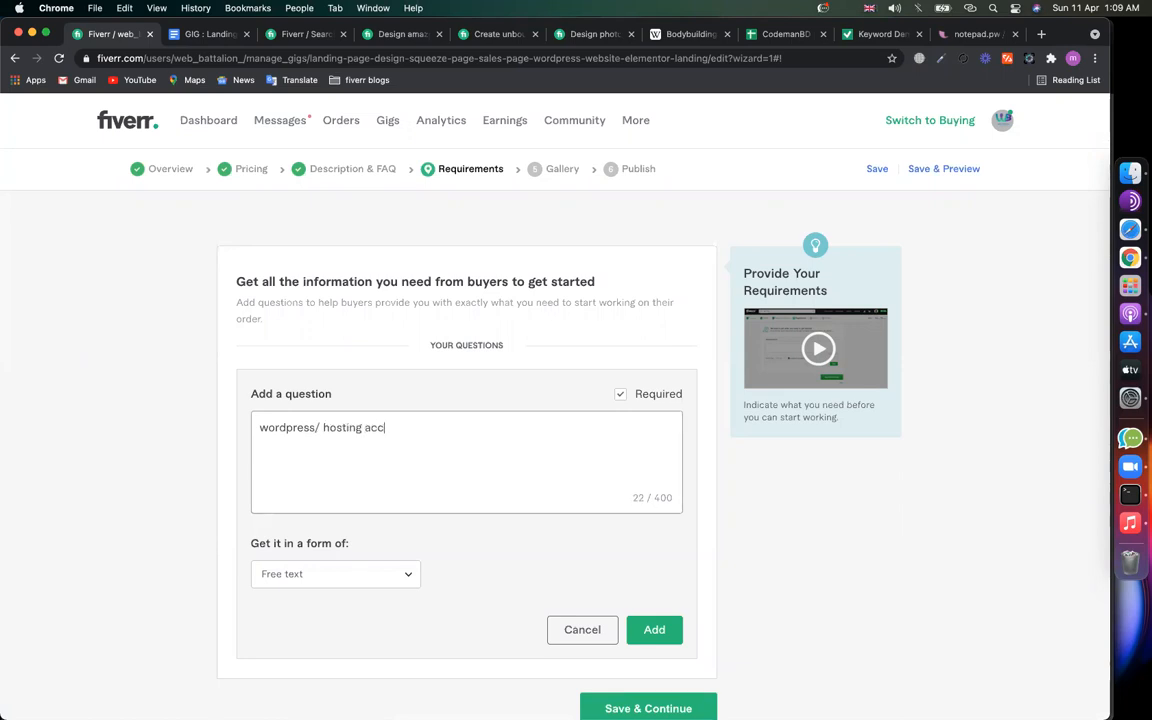
text(ess. )
text(text, )
text(images, cont)
text(ents fo)
text(r landing page desi)
text(gb)
key(BackSpace)
key(BackSpace)
text(n.)
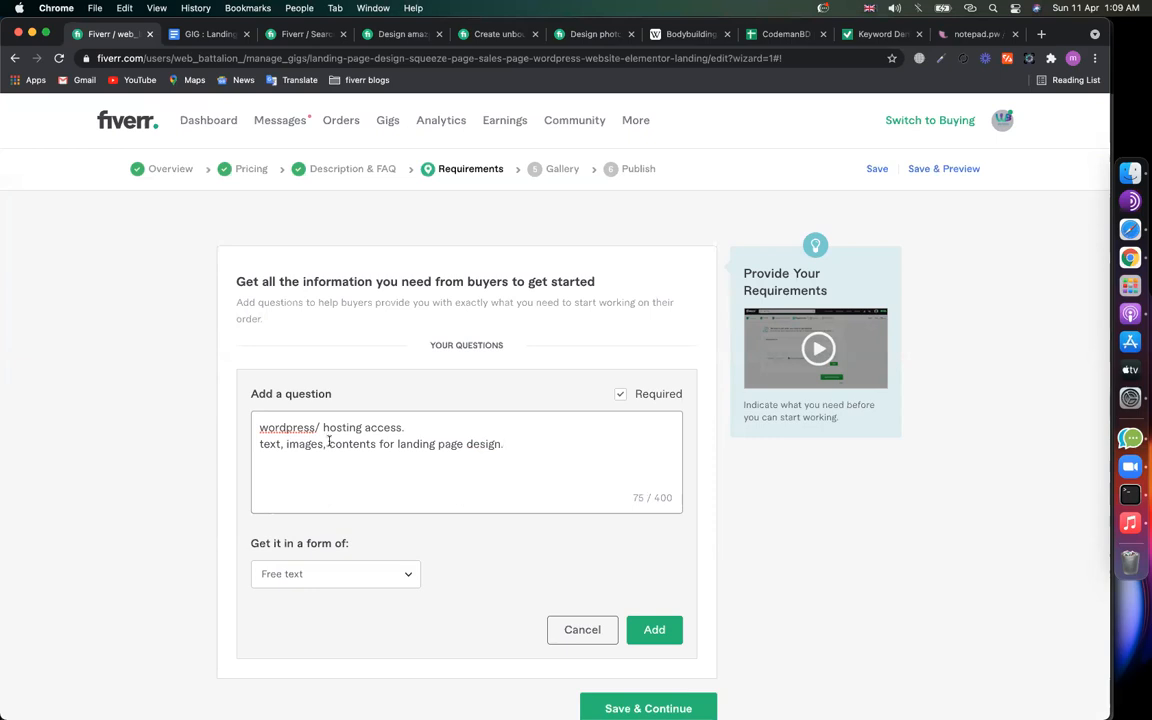
drag(399, 444, 548, 446)
click(548, 447)
click(645, 628)
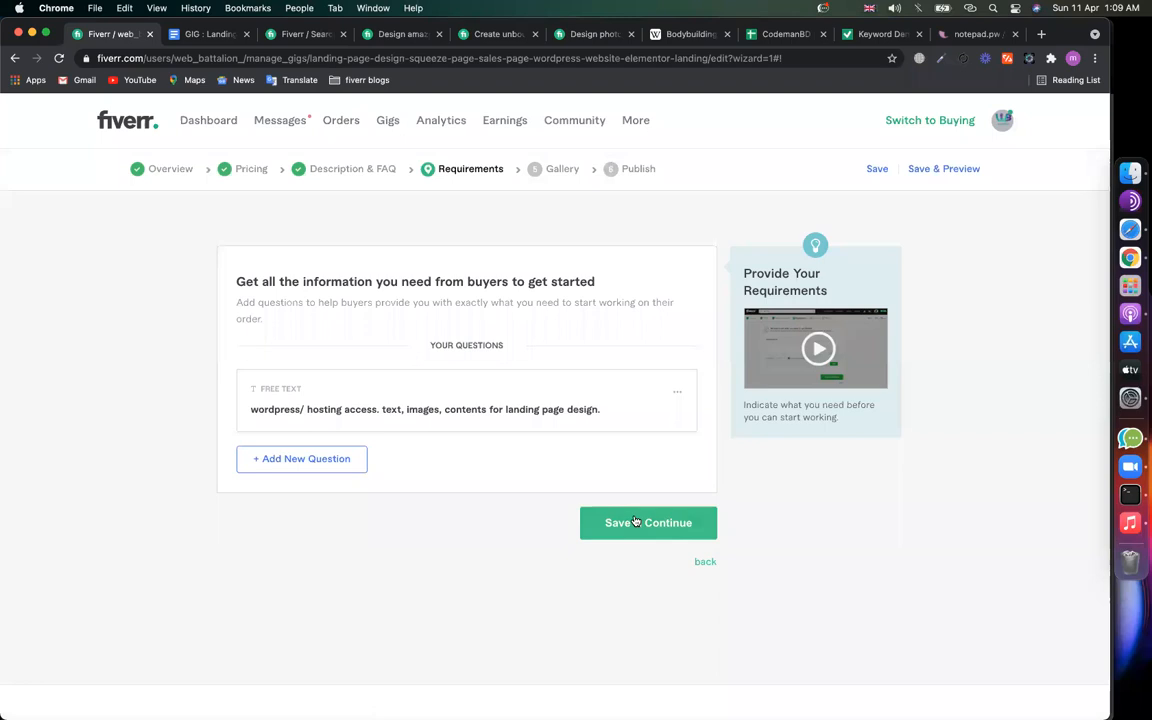
click(636, 522)
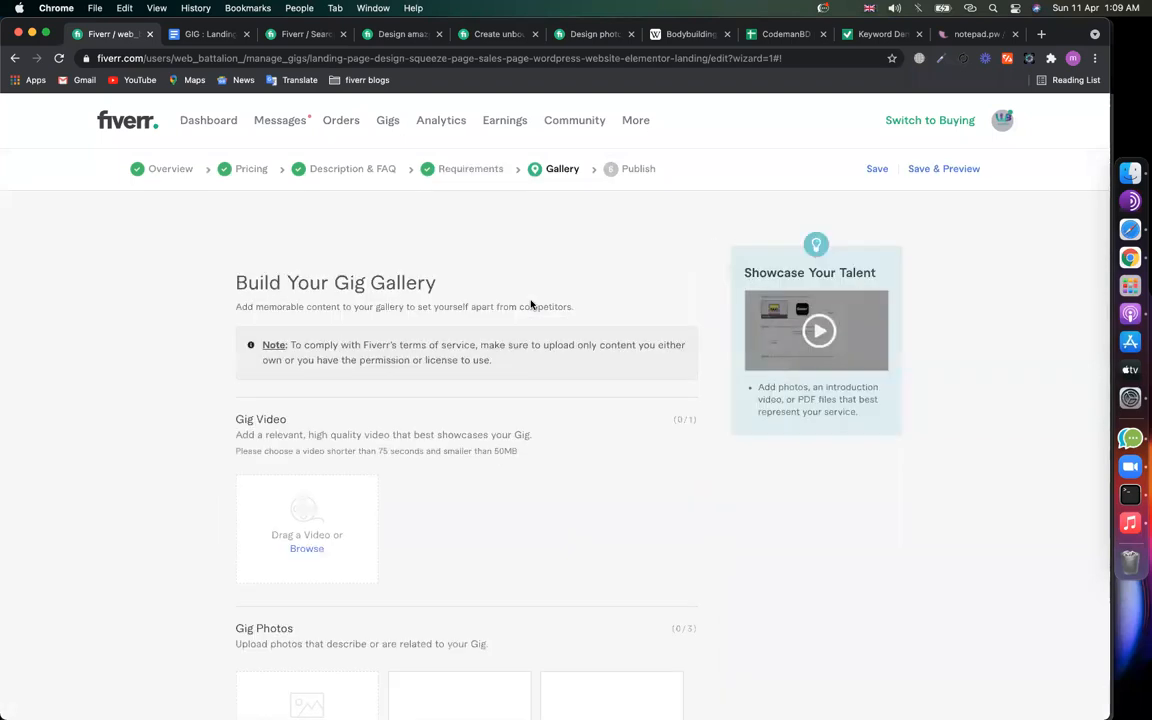
Step: Review the empty Gallery step's video, photo, audio and PDF sections, briefly checking the notes document
scroll(217, 488, down, 10)
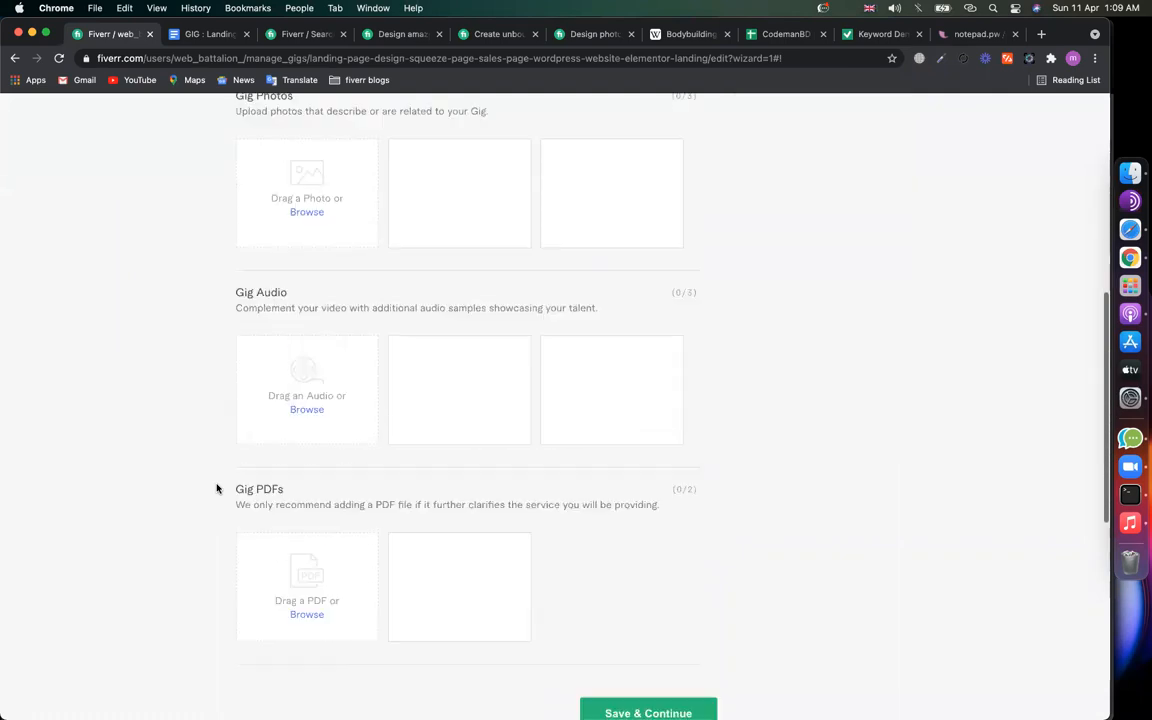
scroll(216, 486, up, 3)
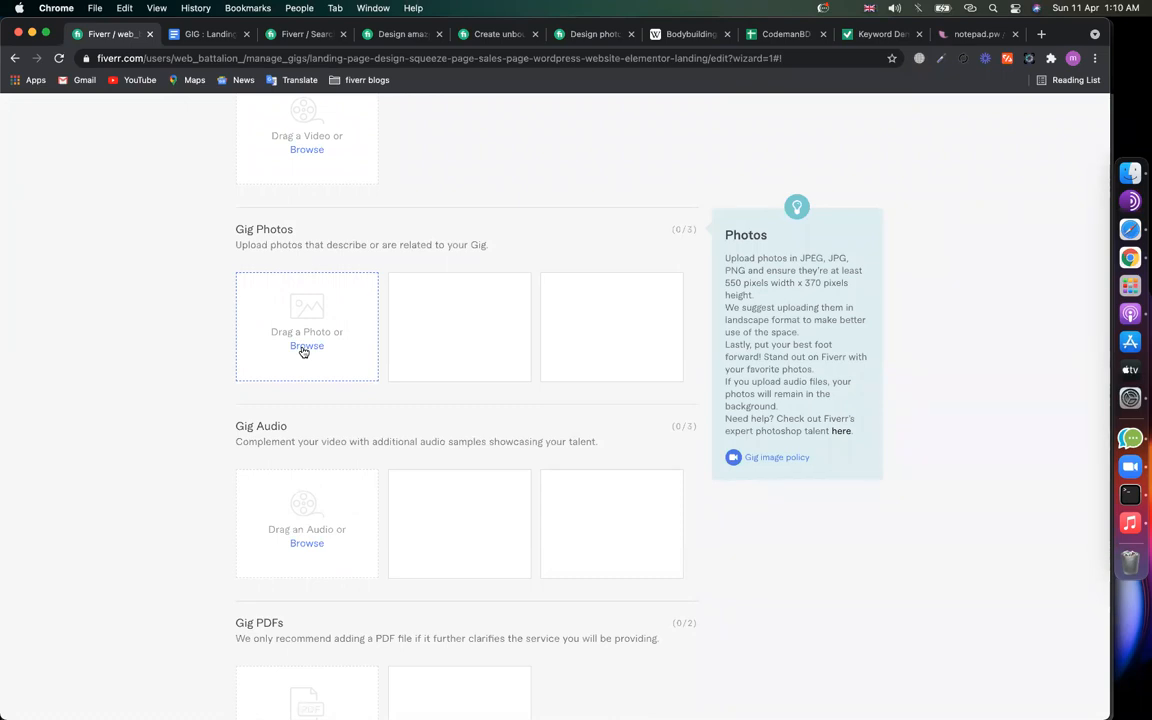
scroll(191, 247, up, 5)
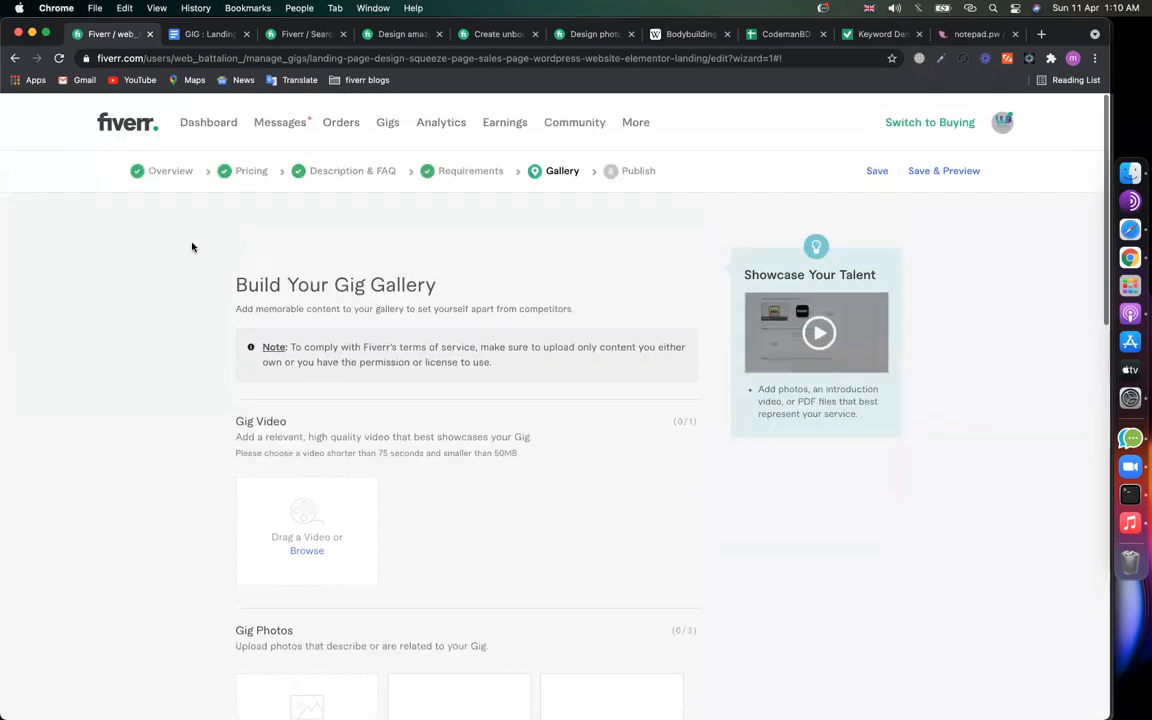
scroll(172, 335, down, 5)
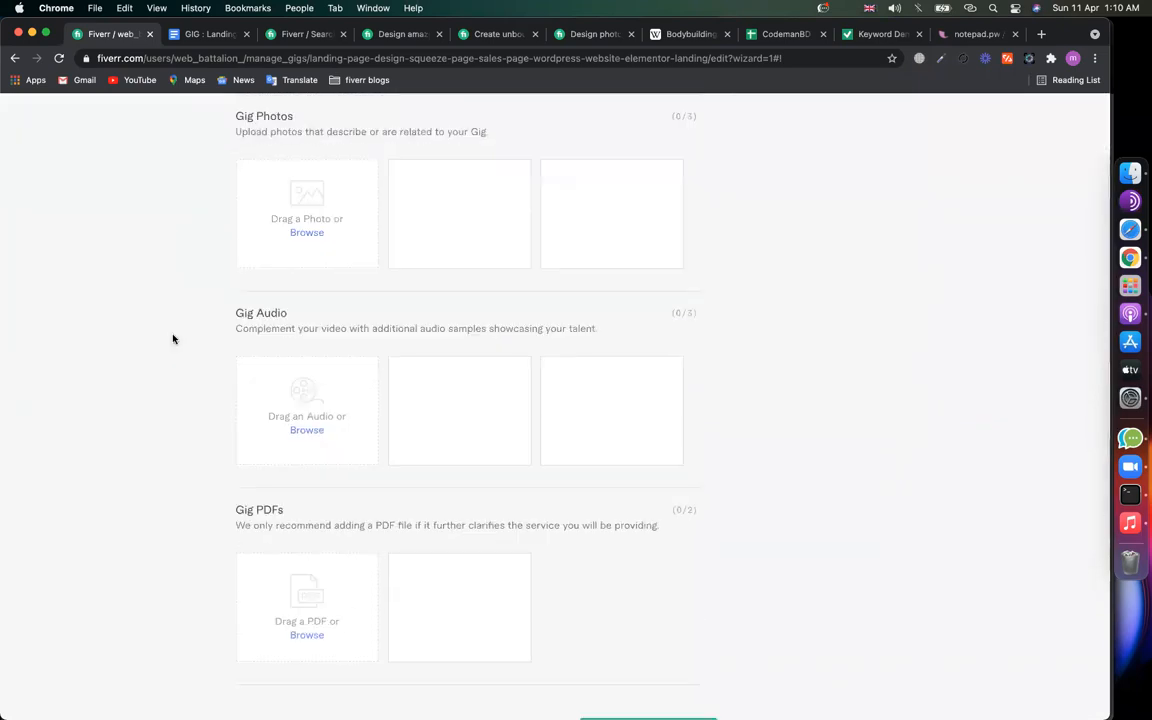
click(221, 38)
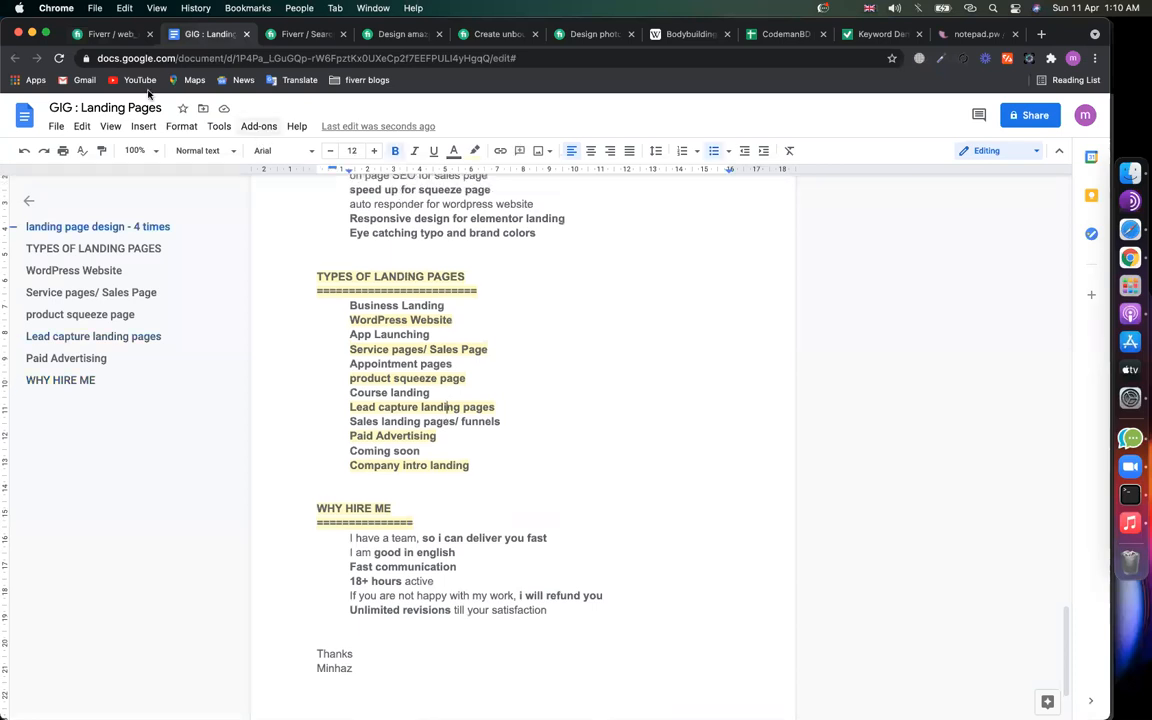
click(110, 34)
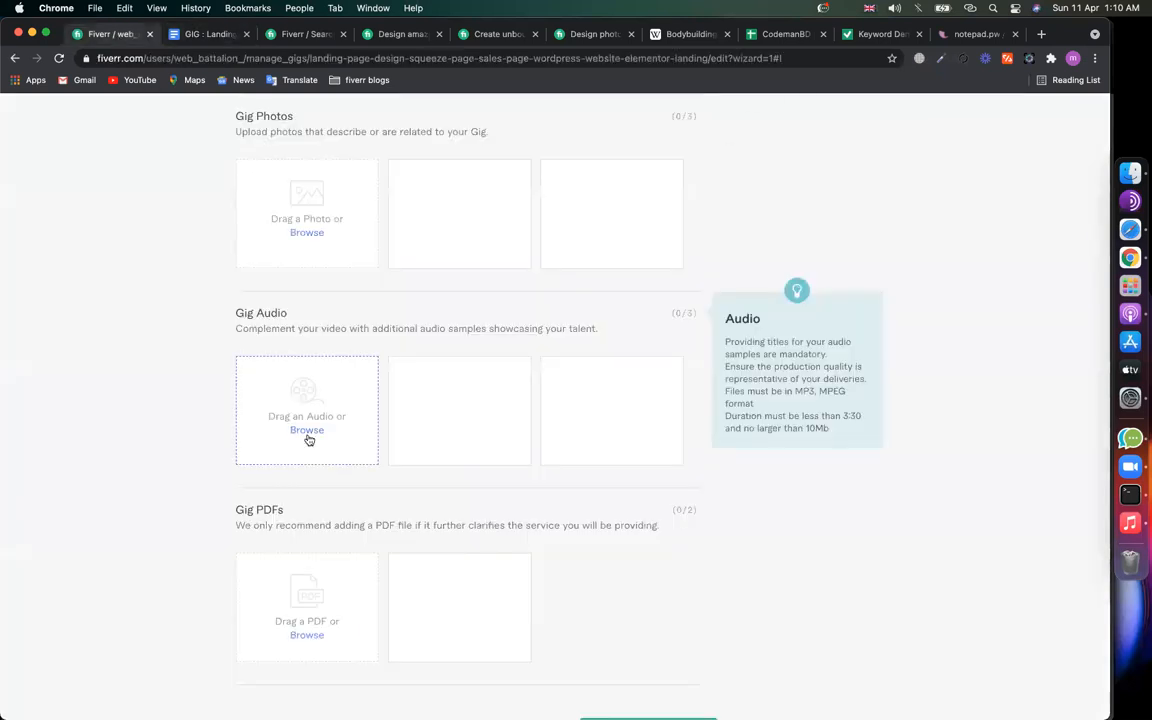
scroll(386, 429, up, 5)
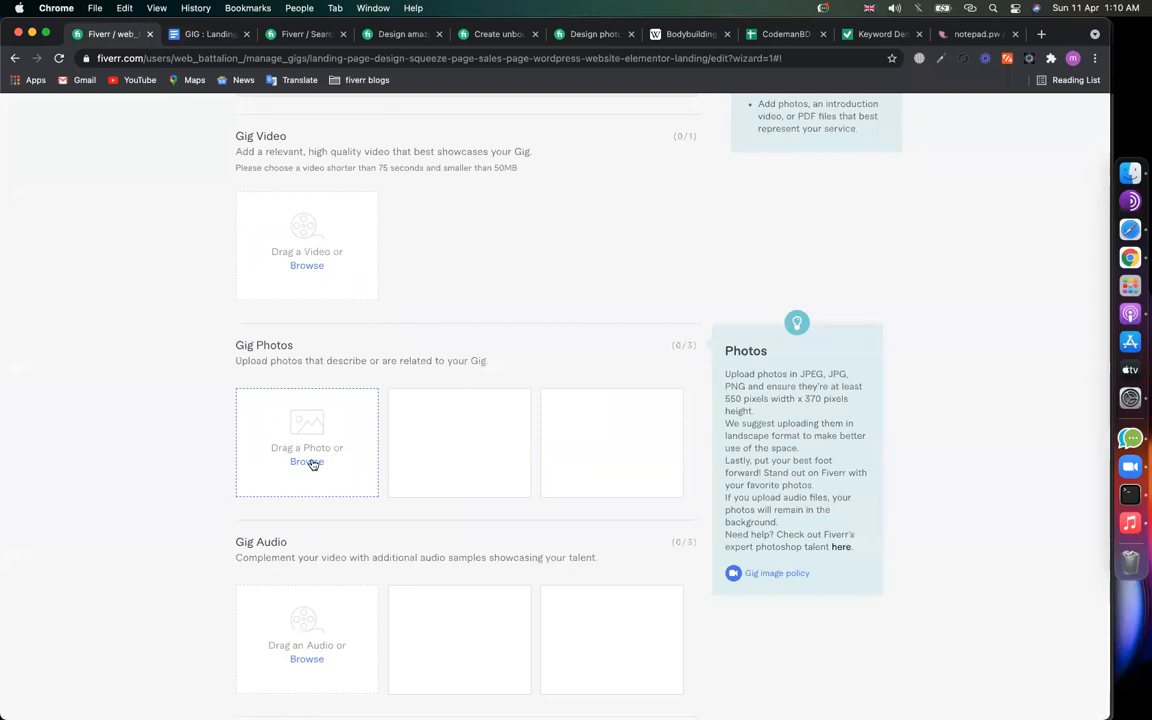
Step: Upload 'elementor website .jpg' from Desktop > assets > webBattalion.com > gig_full site as a gig photo
click(250, 257)
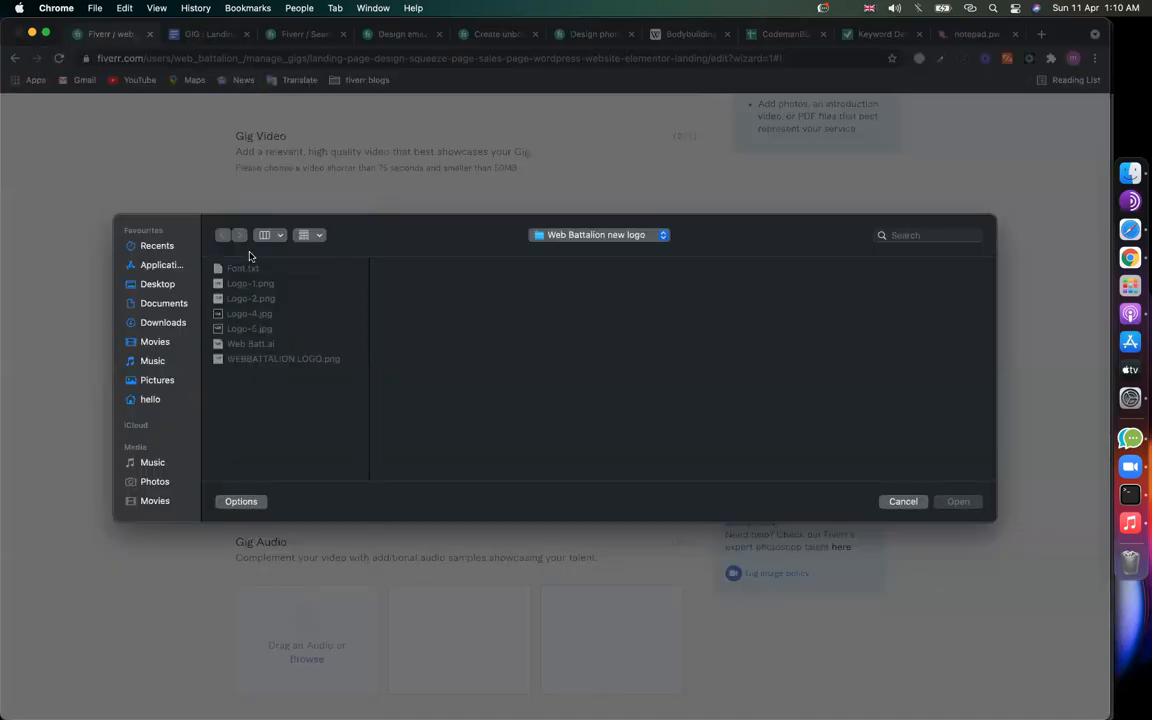
click(183, 286)
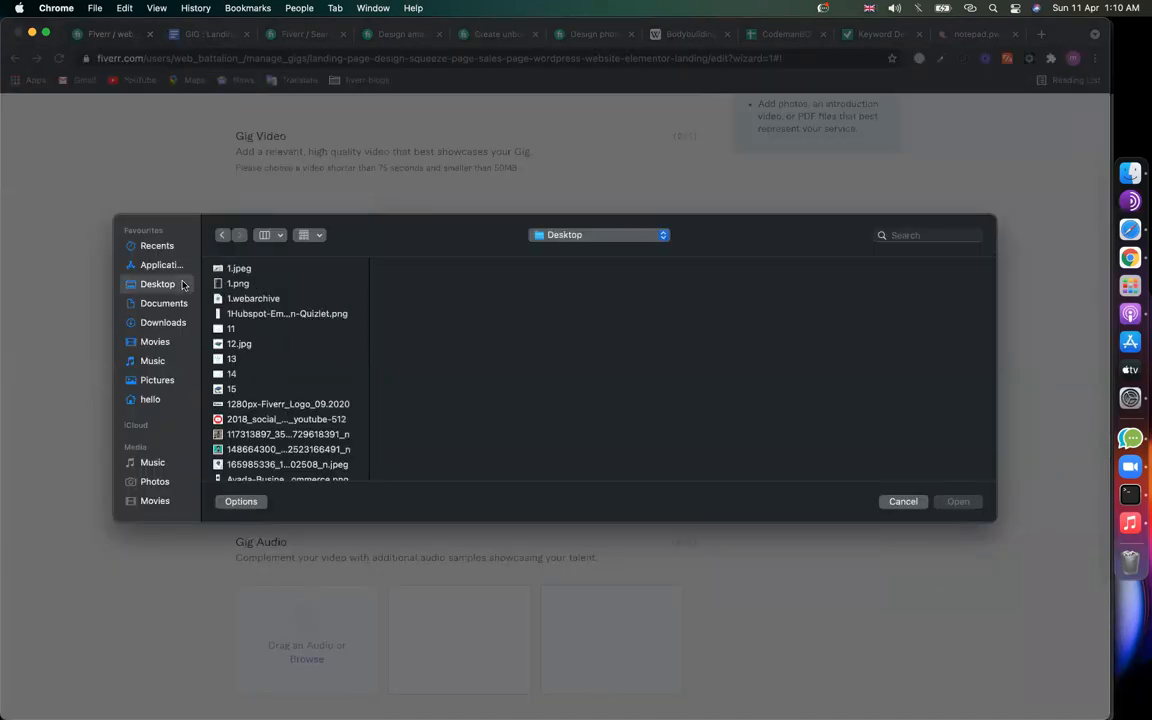
scroll(263, 423, down, 10)
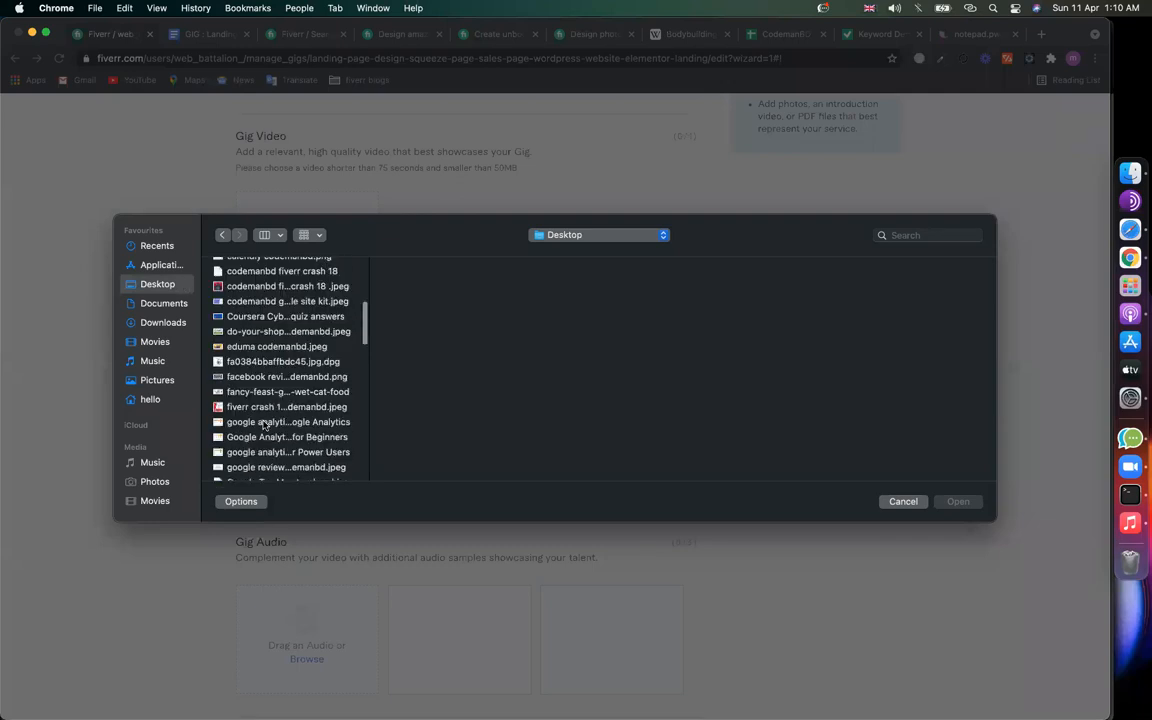
scroll(263, 423, down, 5)
scroll(240, 440, up, 15)
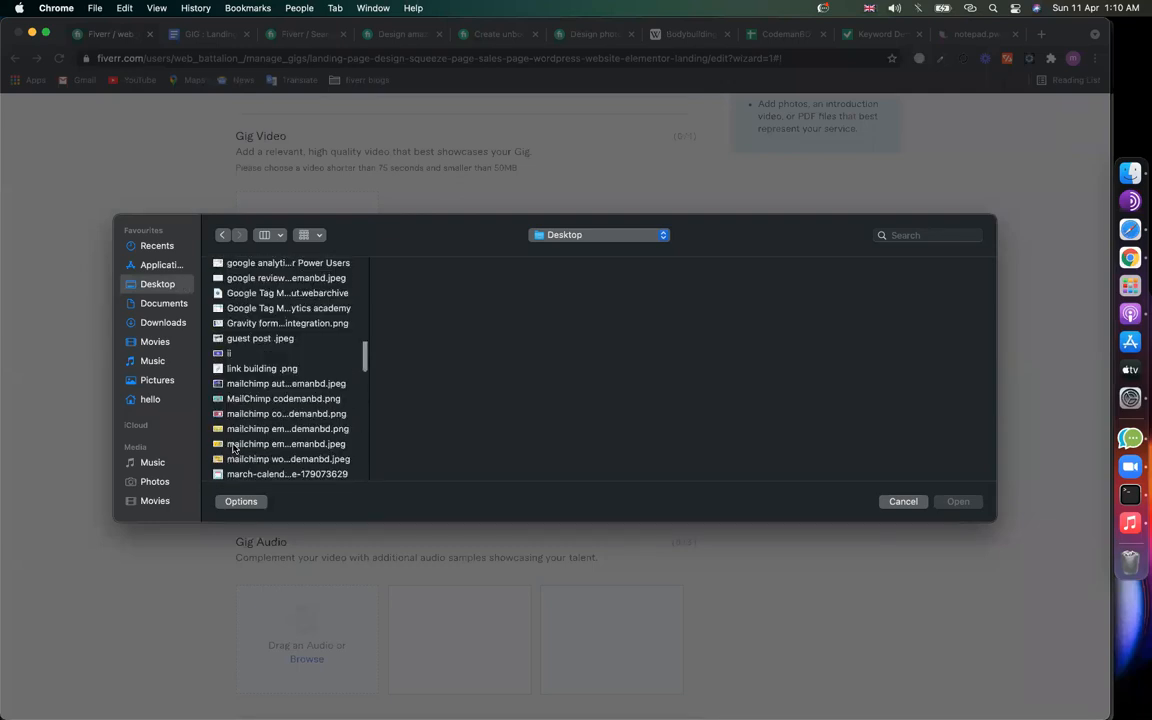
scroll(233, 447, down, 10)
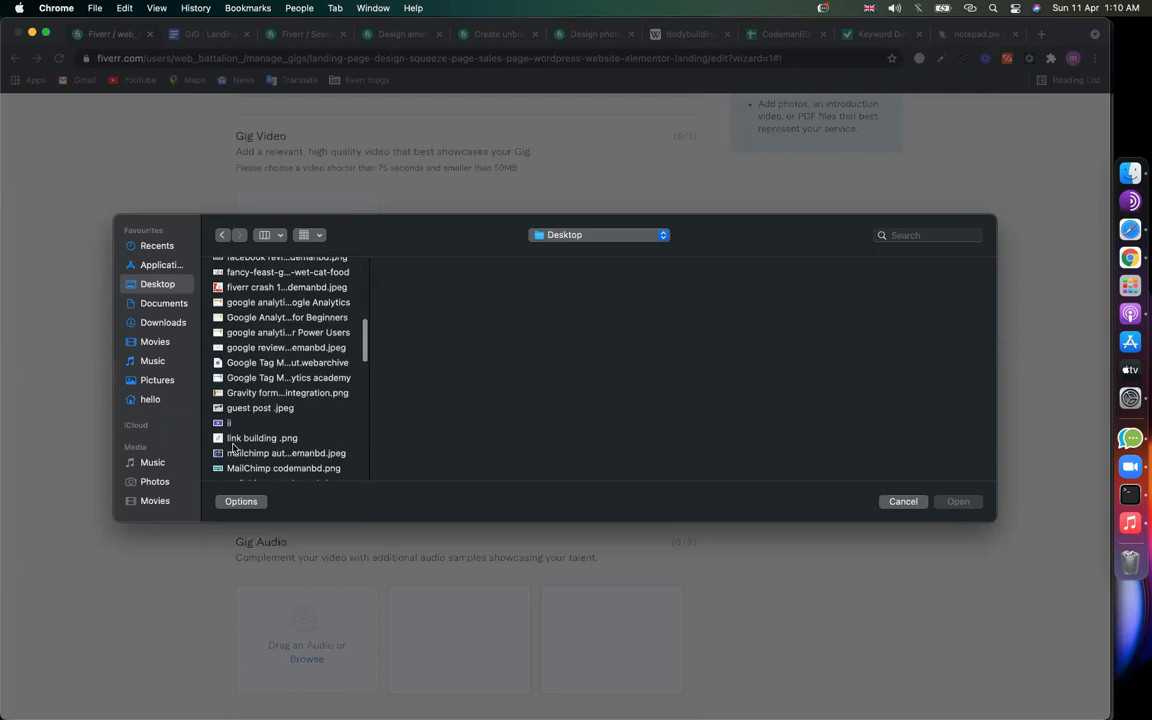
click(245, 427)
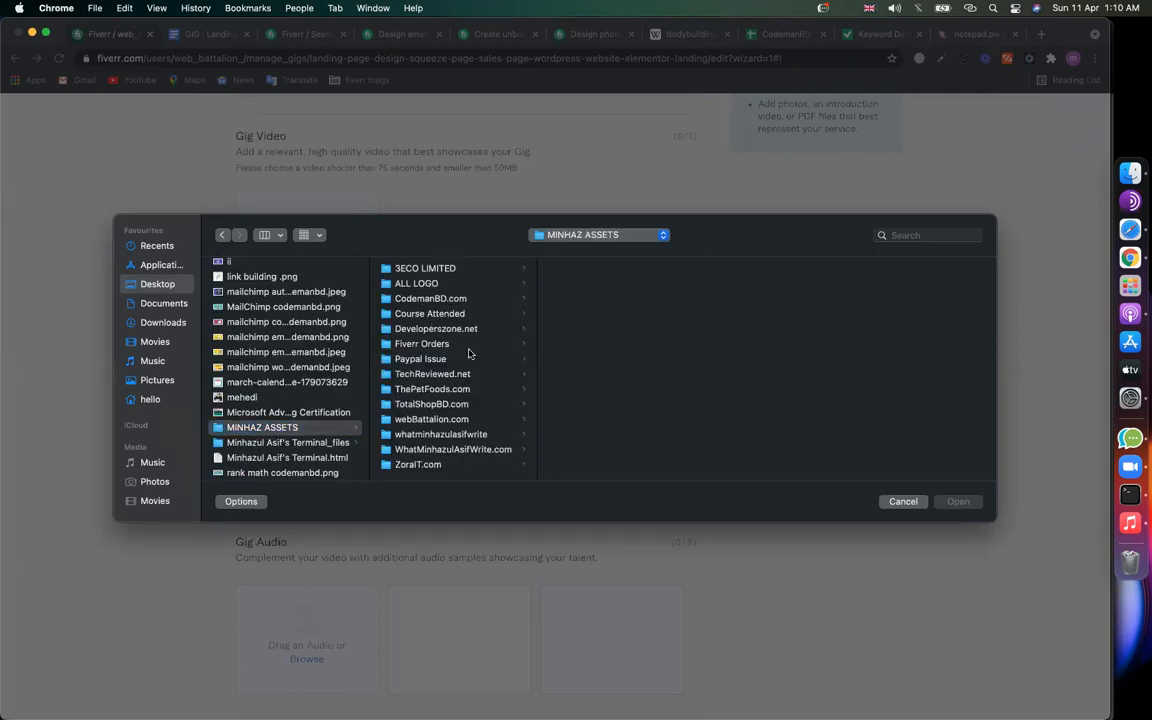
click(432, 299)
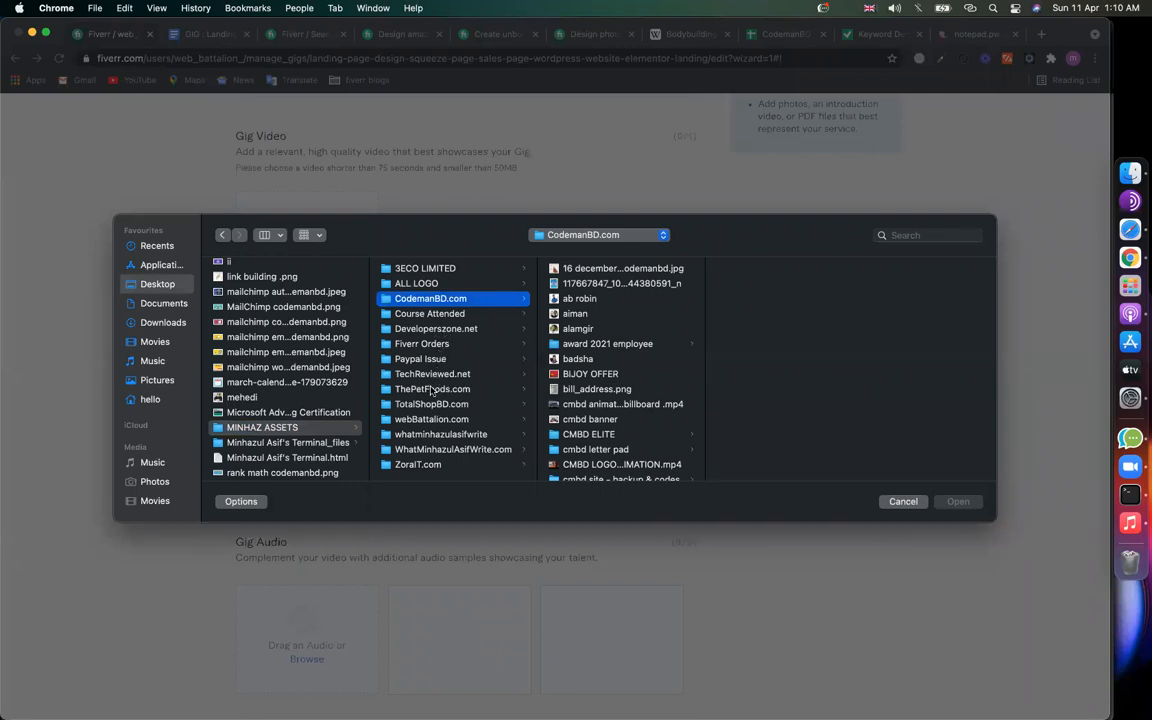
click(431, 419)
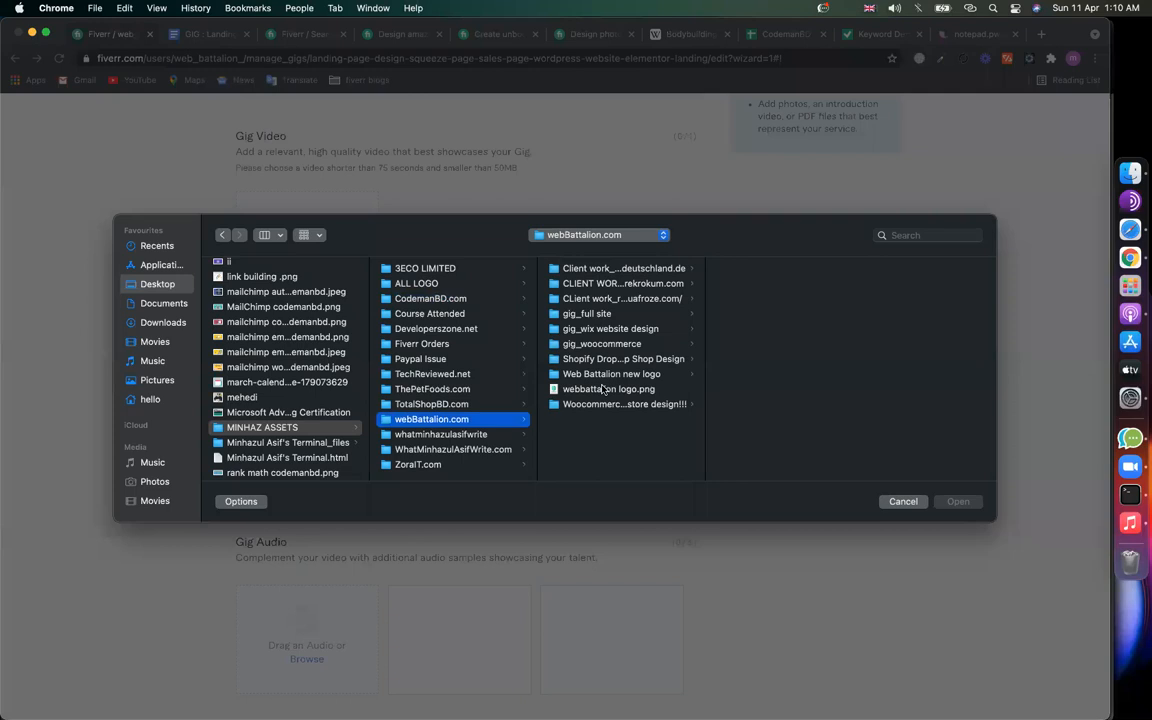
click(611, 329)
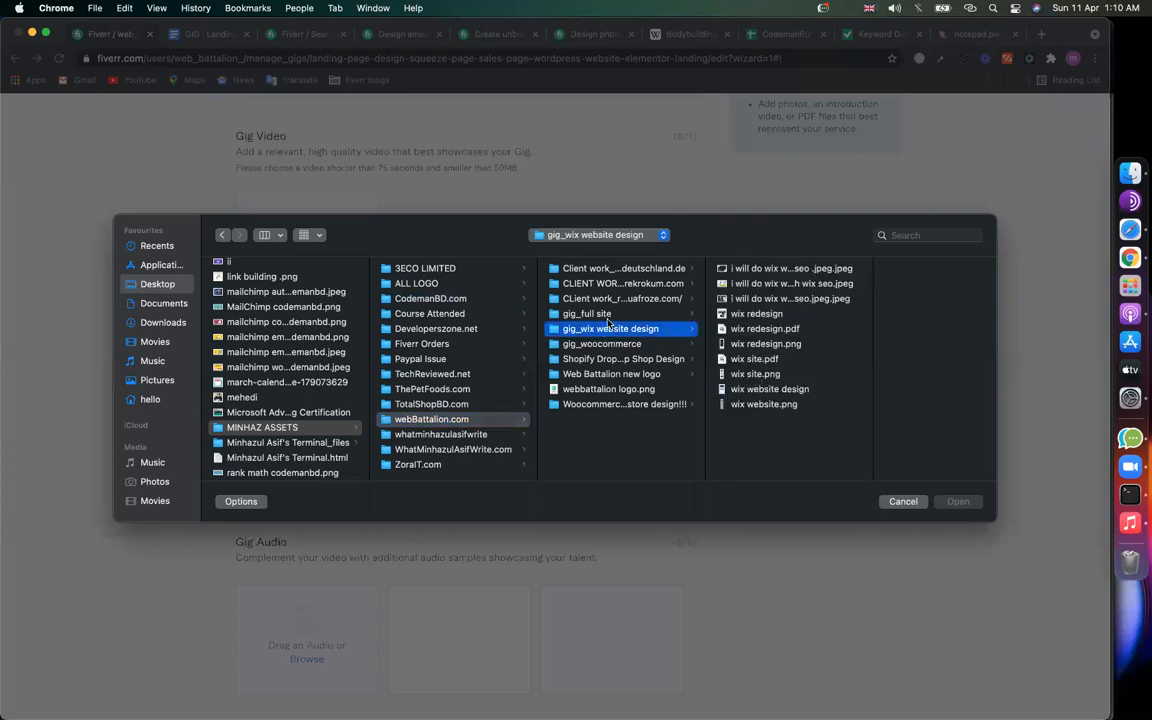
click(605, 316)
click(741, 268)
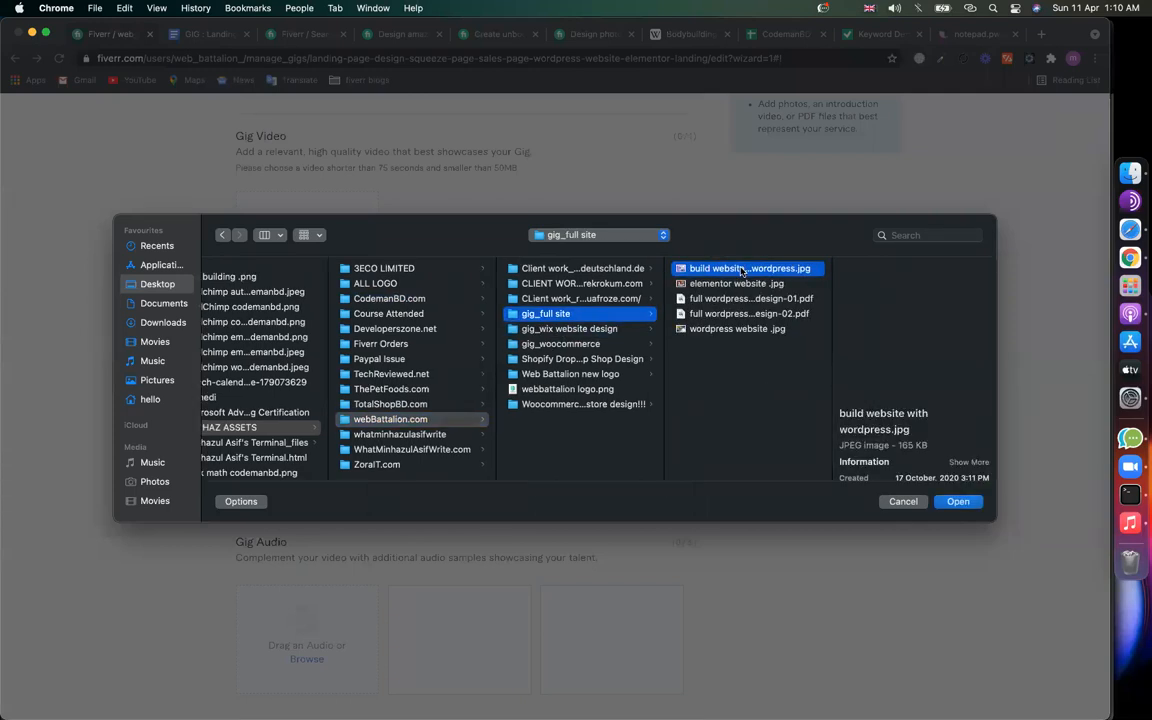
key(Down)
key(Return)
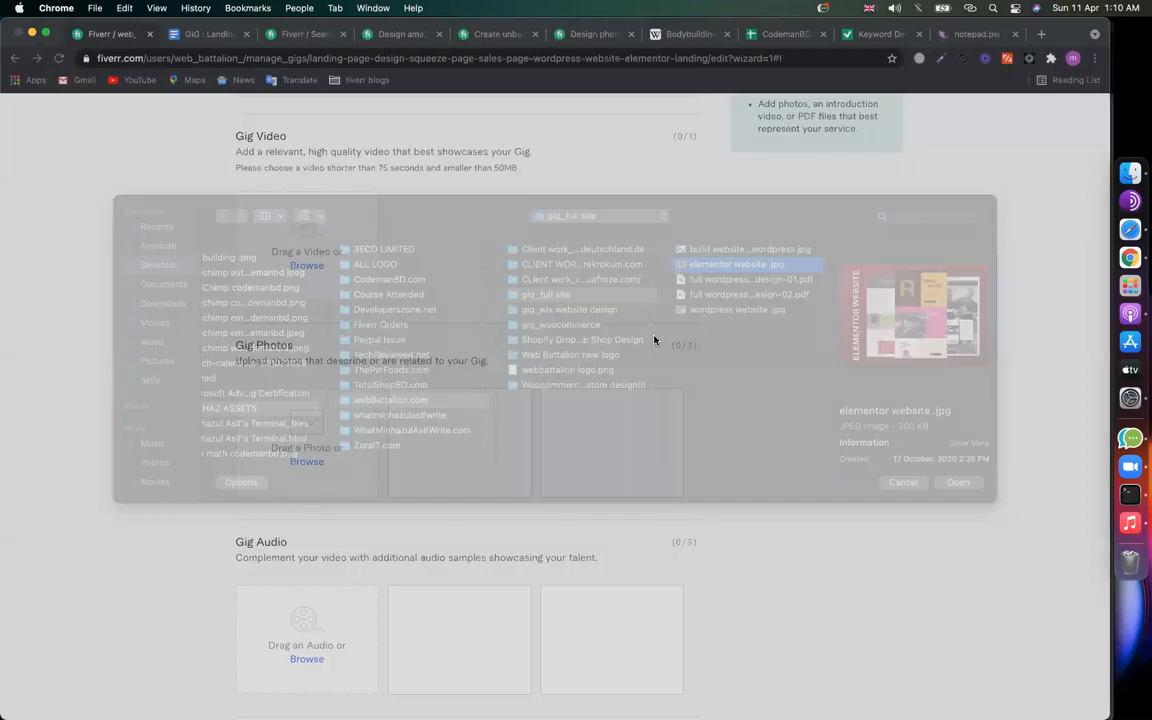
Step: Save the gallery, publish the gig live, and select the new gig's link
scroll(947, 550, up, 5)
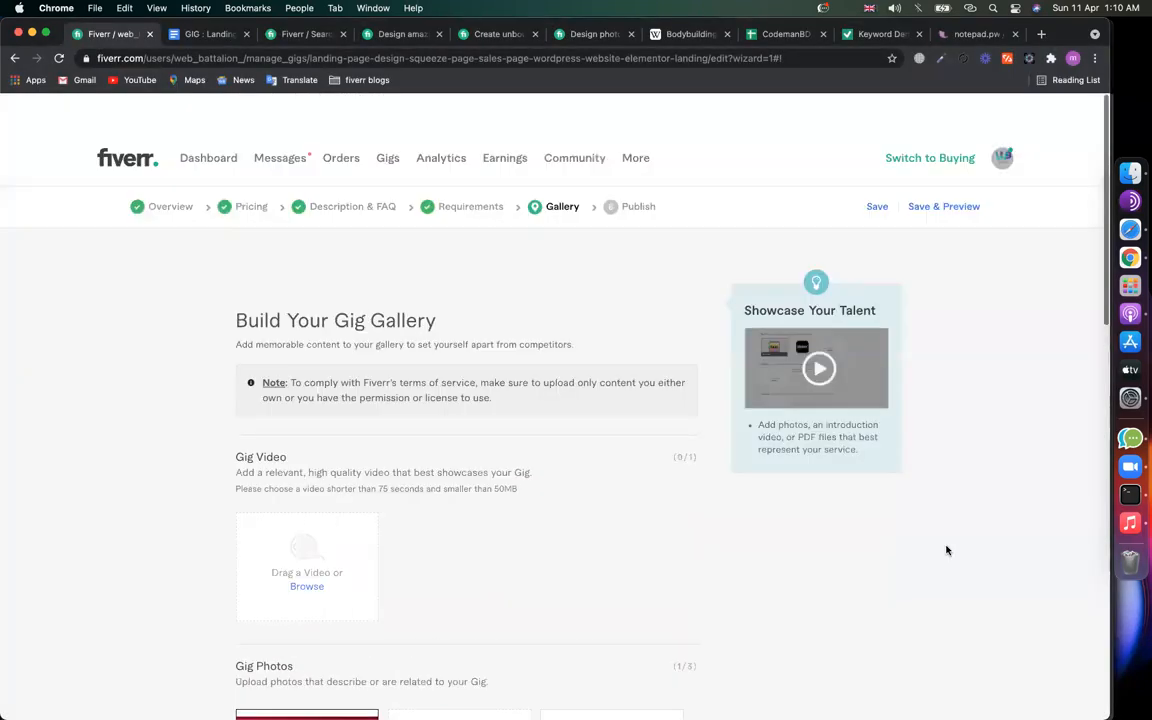
click(877, 169)
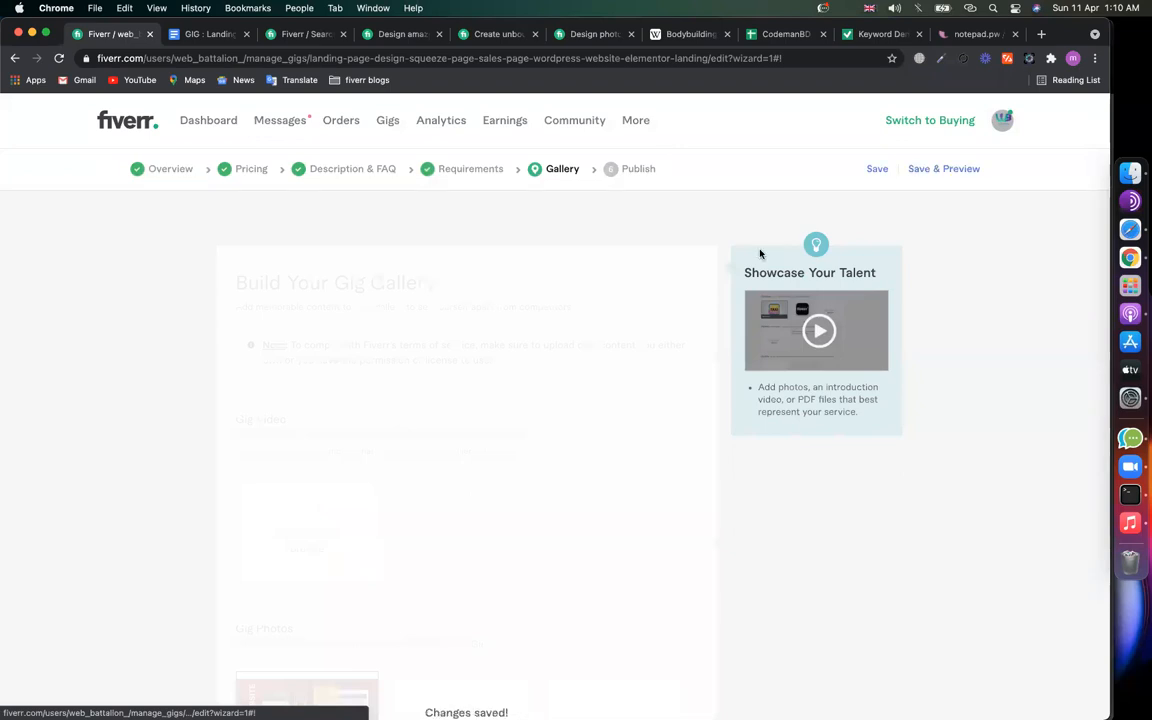
click(880, 172)
click(674, 431)
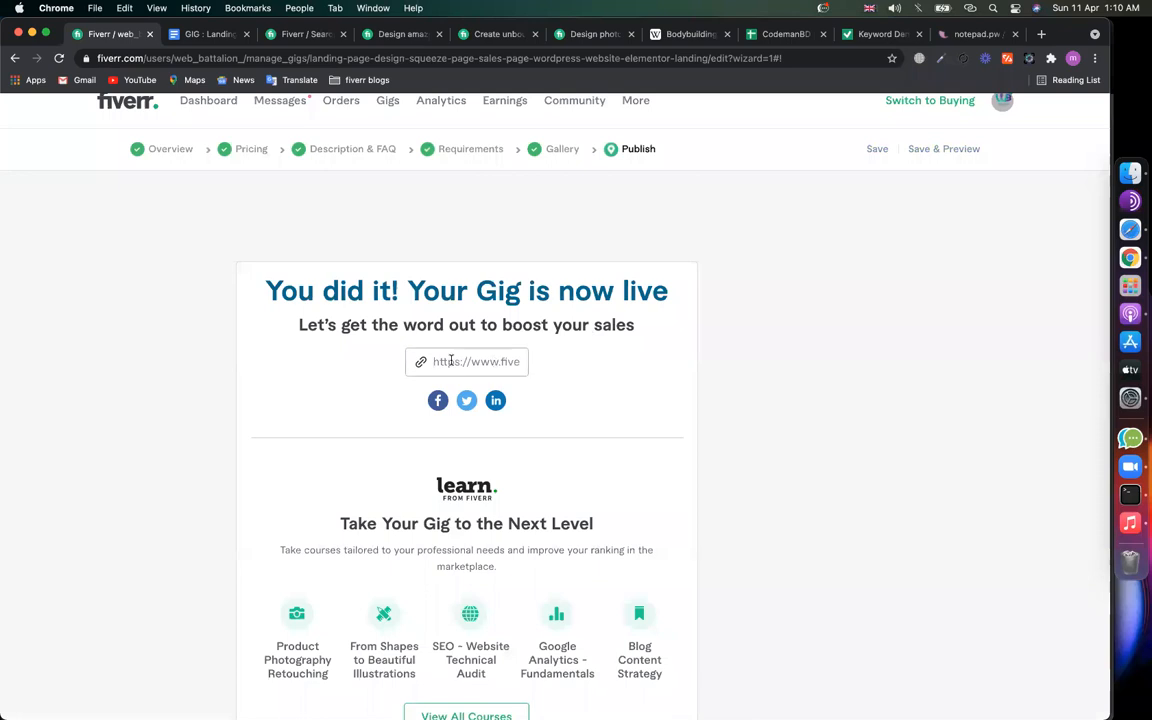
click(451, 361)
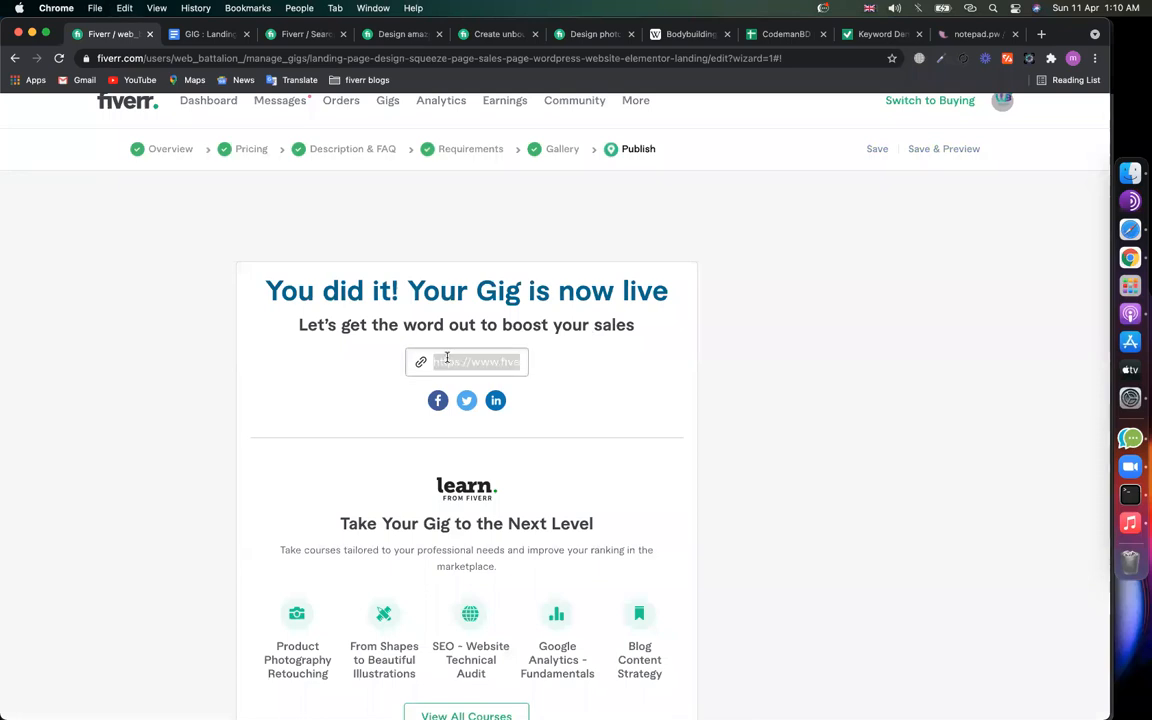
click(206, 34)
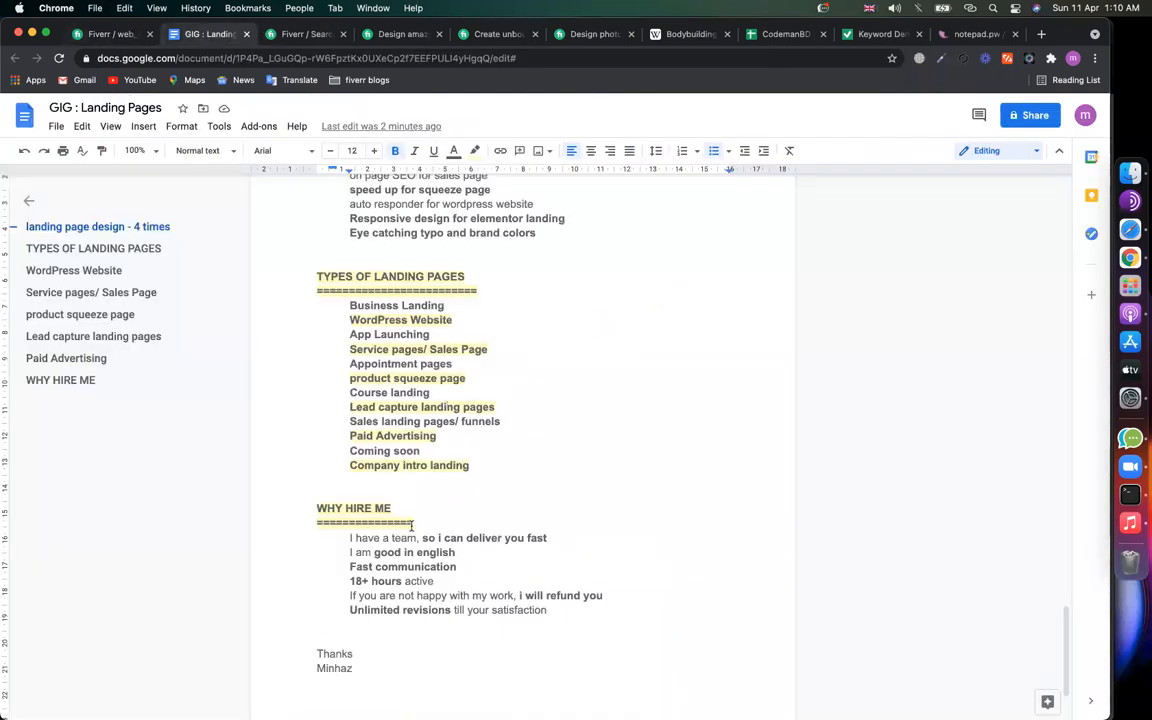
Step: Paste the live gig's Fiverr link on a new line below the Thanks sign-off
scroll(380, 567, down, 3)
click(318, 589)
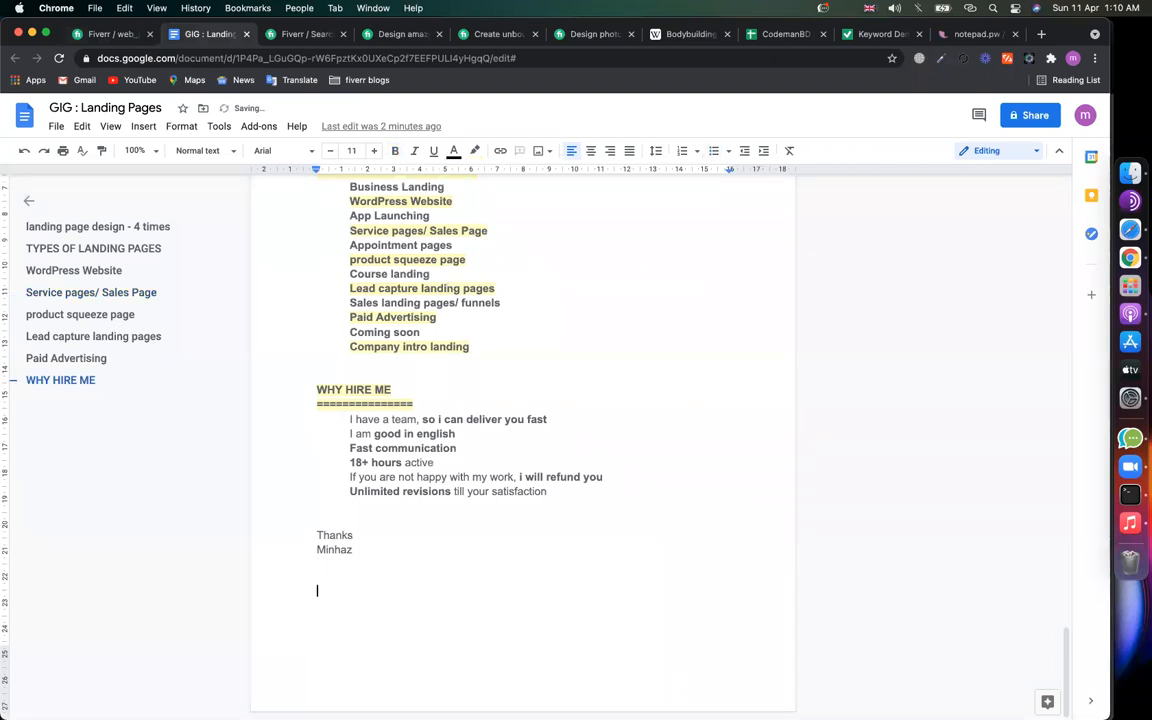
text(https://www.fiverr.com/s2/6bc855bd01)
key(Return)
key(Return)
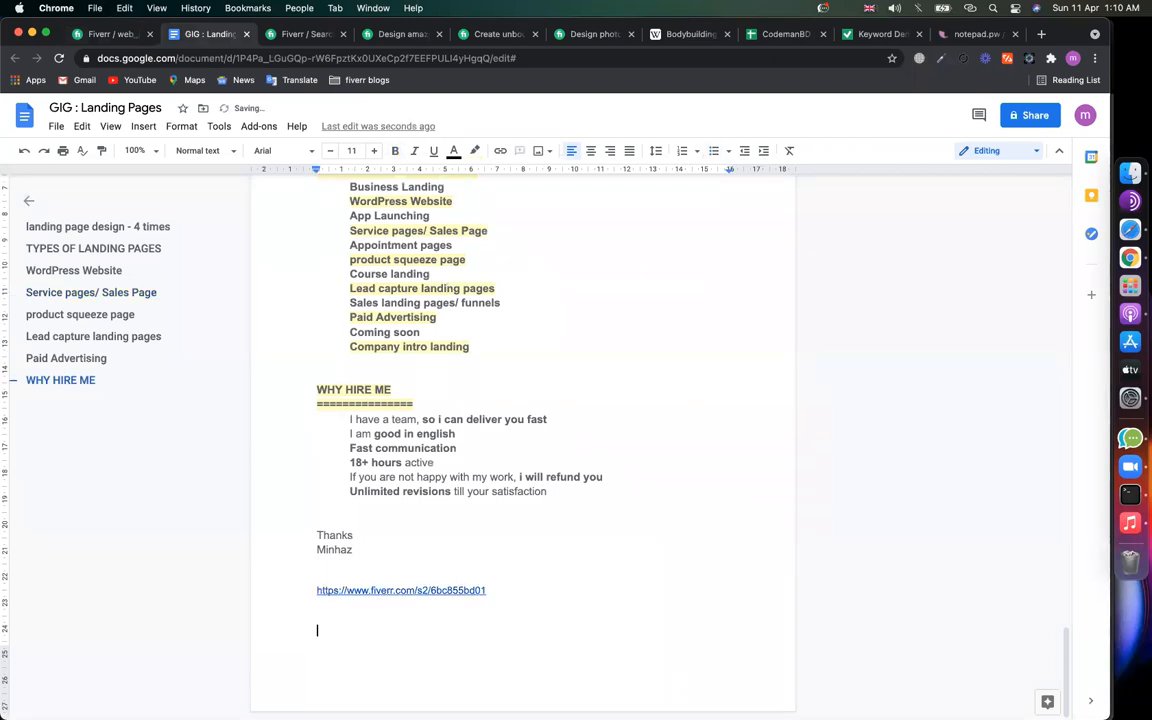
scroll(443, 510, up, 20)
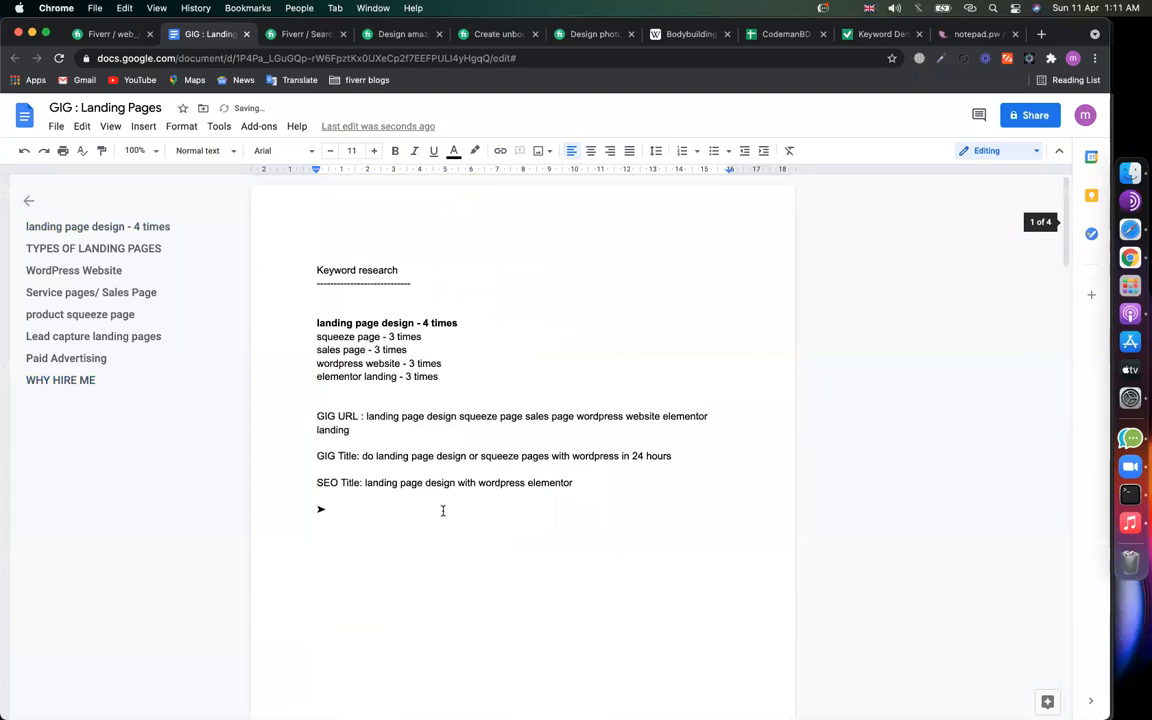
click(317, 268)
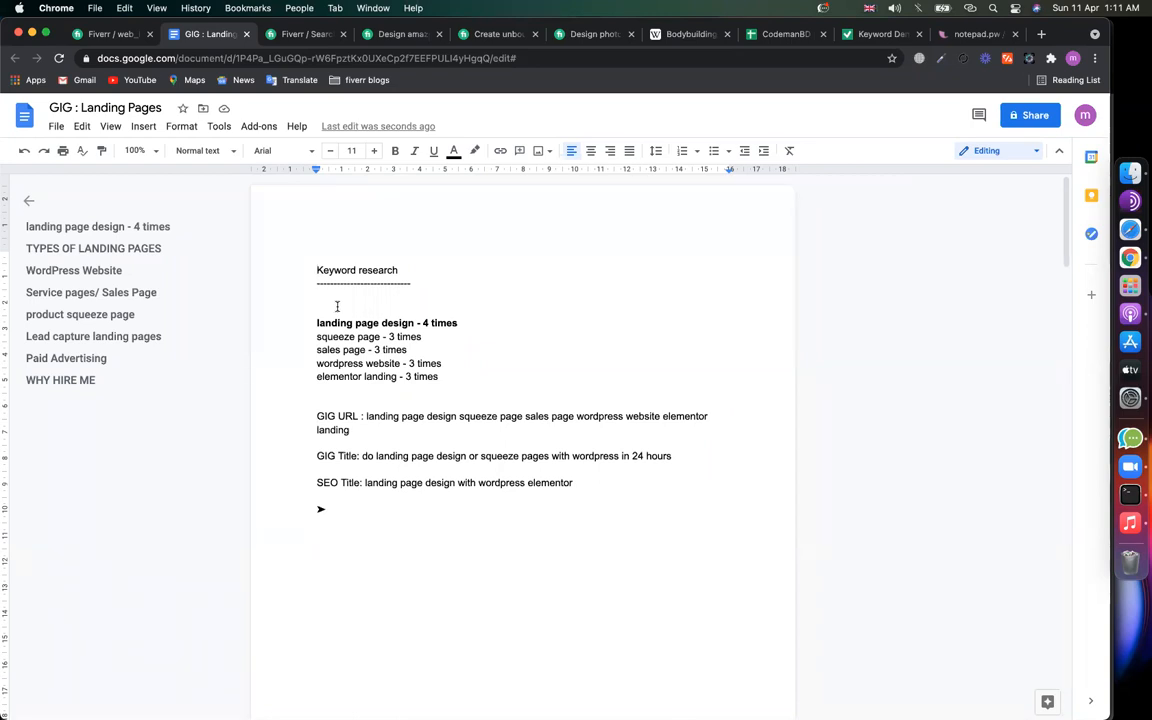
scroll(337, 306, down, 20)
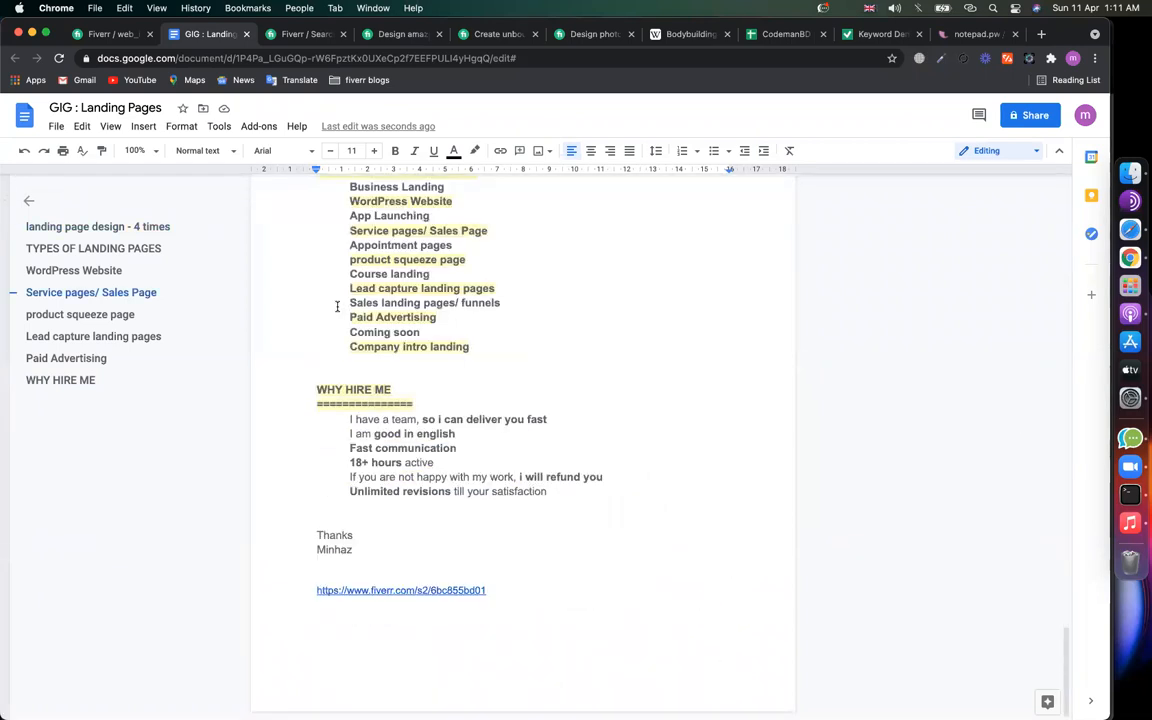
scroll(337, 306, up, 20)
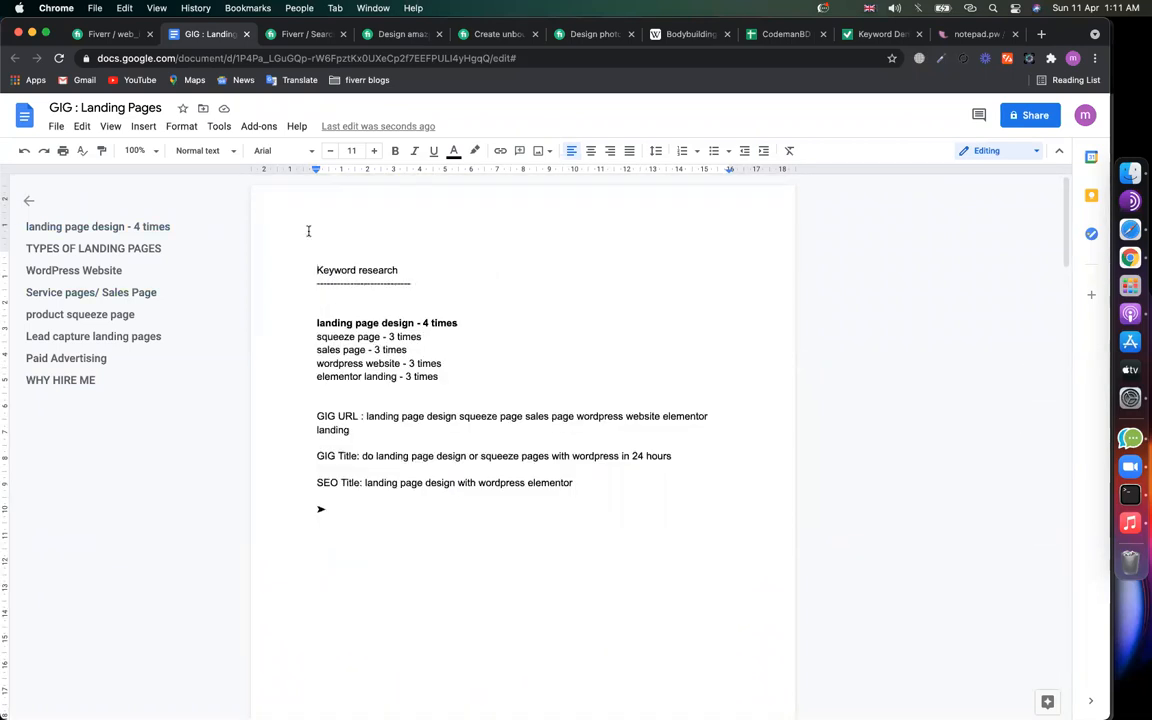
Step: Insert blank lines above Keyword research and type 'GIG-01 : landing page creation with elementor pro'
click(308, 231)
key(Return)
key(Return)
key(Return)
key(Return)
key(Up)
key(Up)
key(Up)
key(Return)
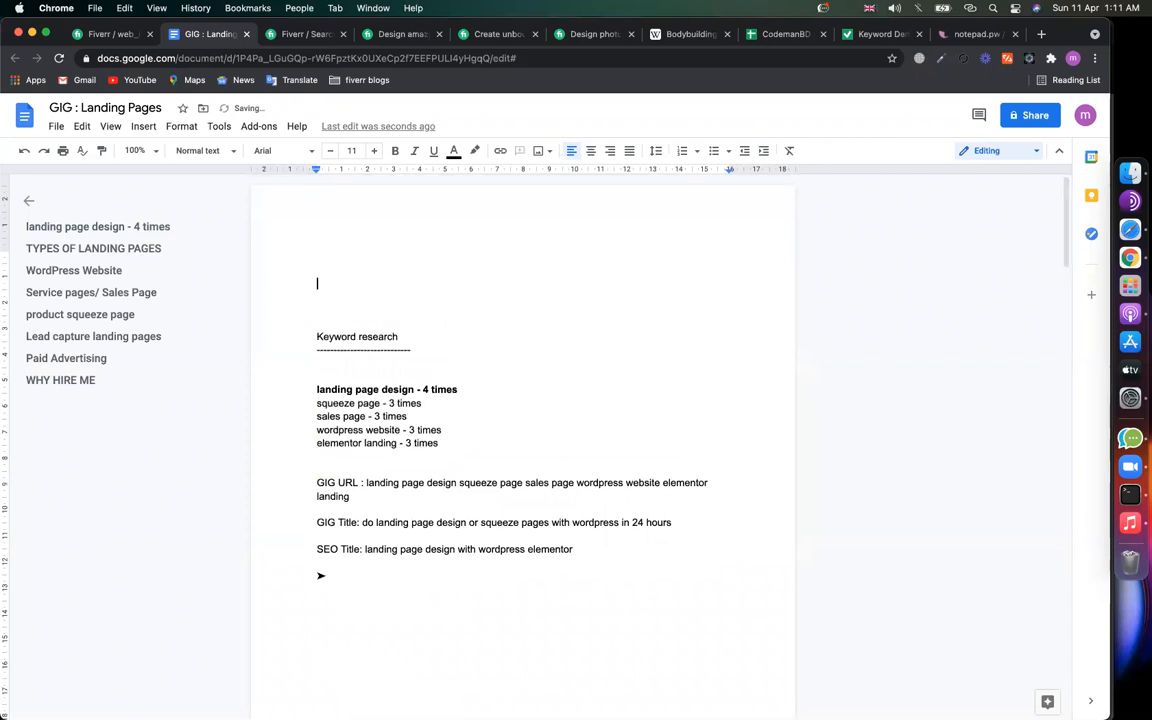
key(Up)
text(GIG-01 : landing page )
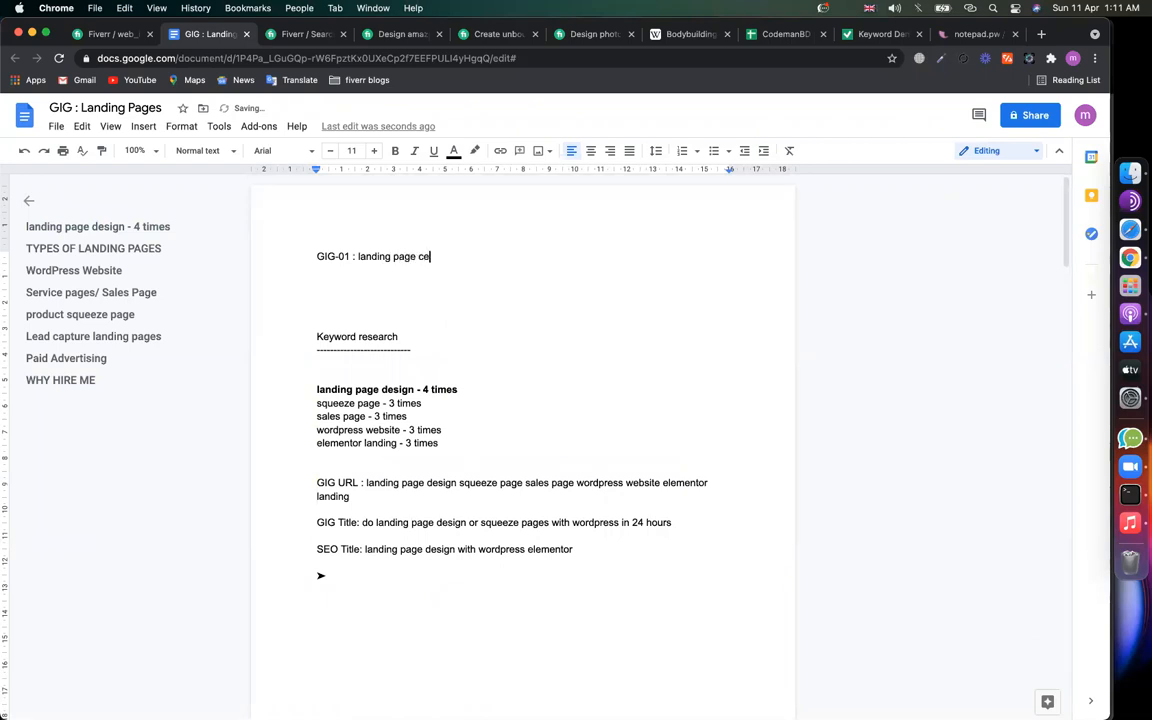
text(creation with elementor pro)
key(Return)
Step: Add the GIG-02 line: ecommerce store design with woocommerce
text(GIG-02: w)
text(ord)
key(BackSpace)
key(BackSpace)
key(BackSpace)
key(BackSpace)
text(ecommerce store design wi)
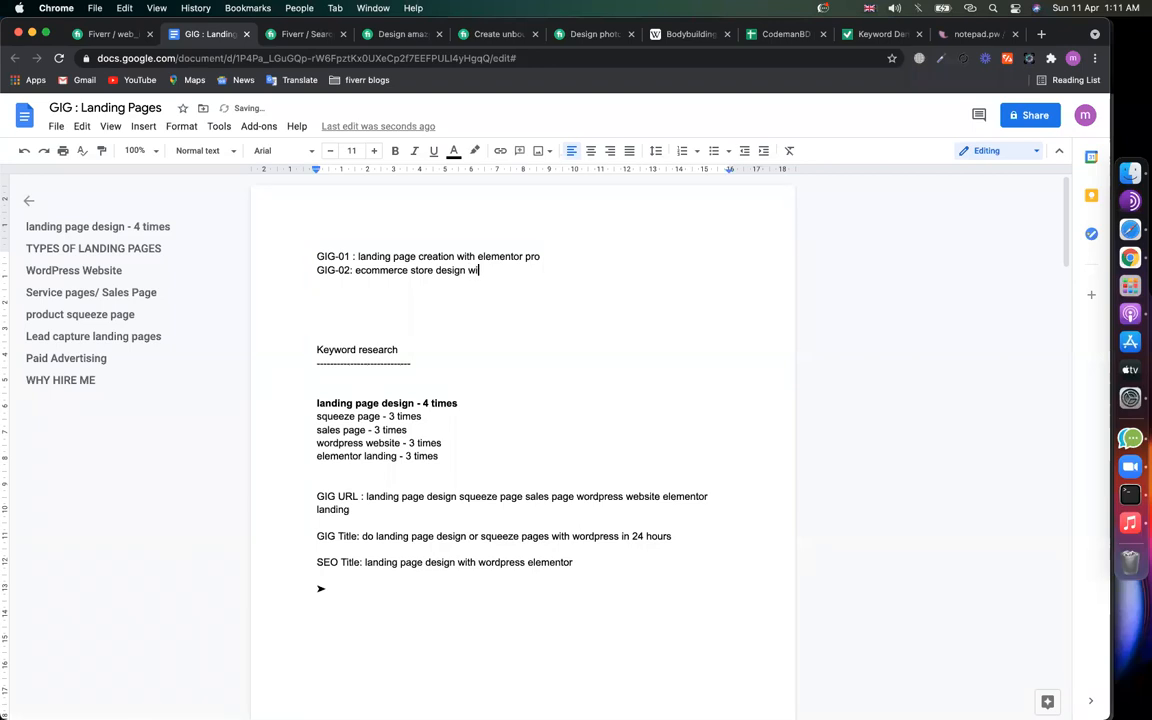
text(th woocommerce)
key(Return)
Step: Add the GIG-03 line for Mailchimp campaign creation and email templates, fixing typos
text(GI)
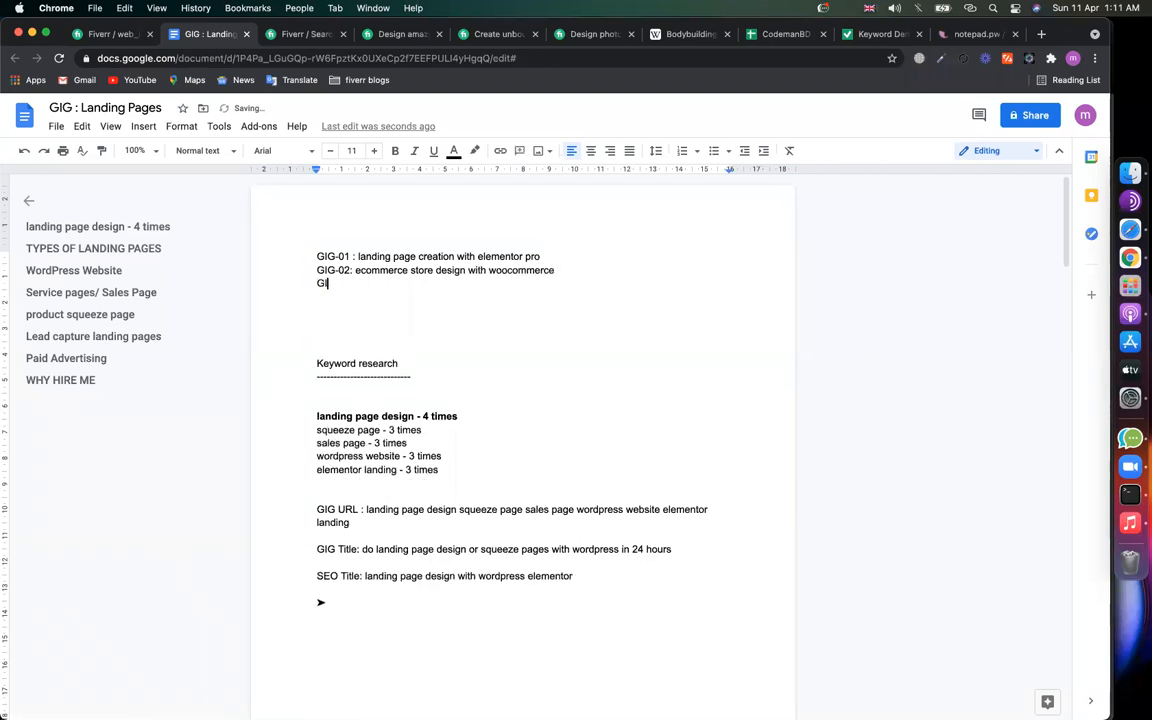
text(G-03:)
key(Return)
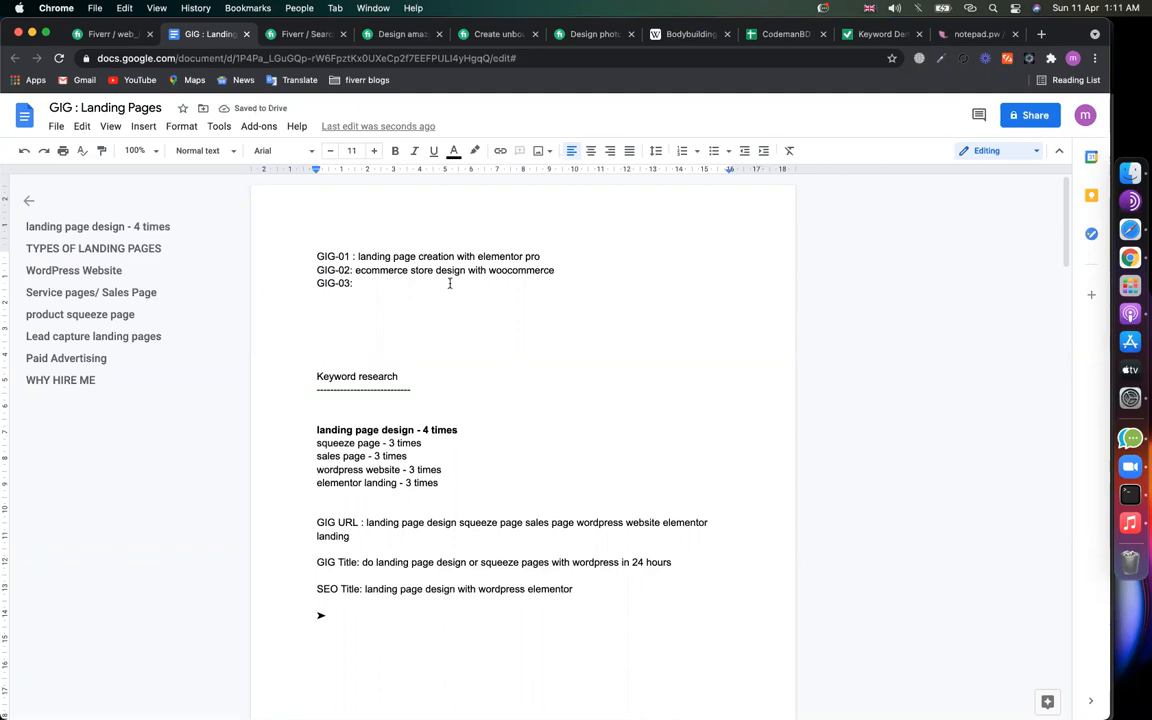
click(404, 280)
text(Ma)
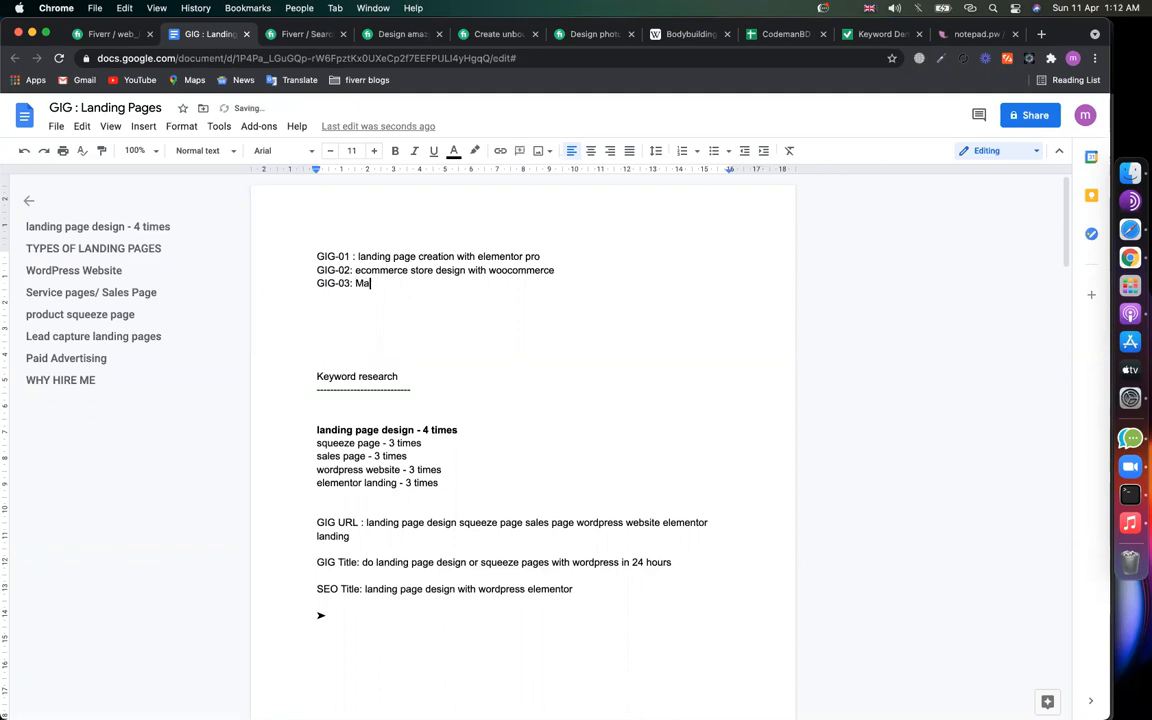
text(il)
key(BackSpace)
key(BackSpace)
key(BackSpace)
text(campaign )
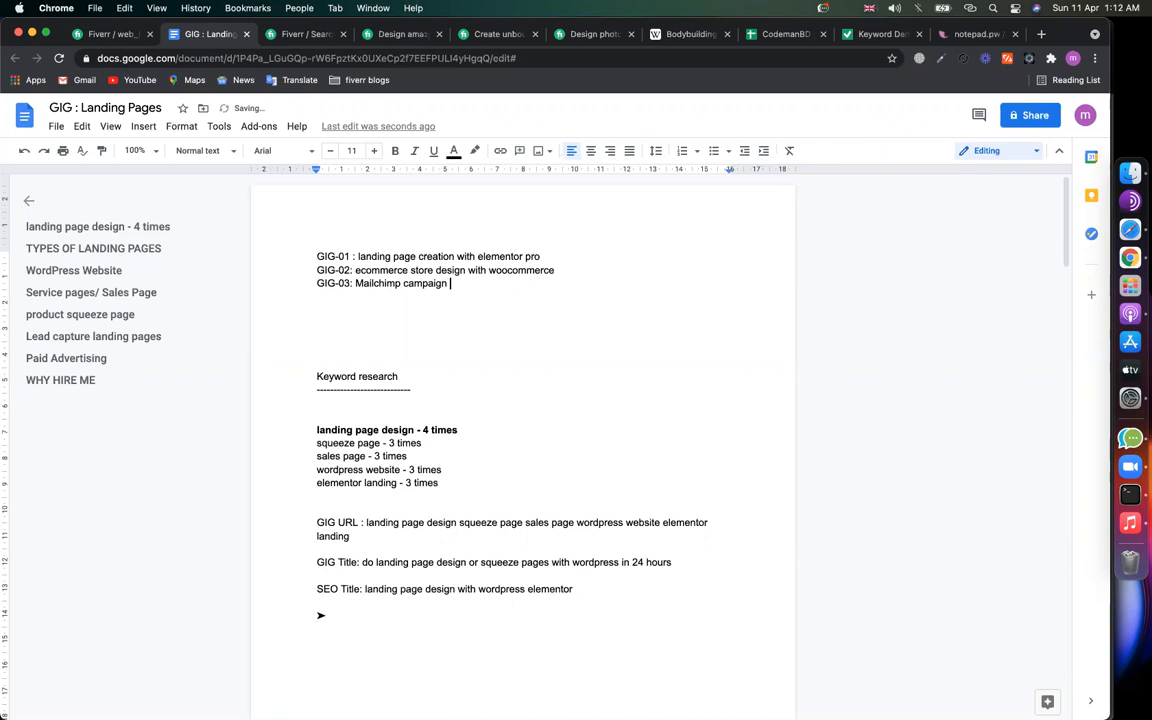
text(design & email m)
key(BackSpace)
text(template)
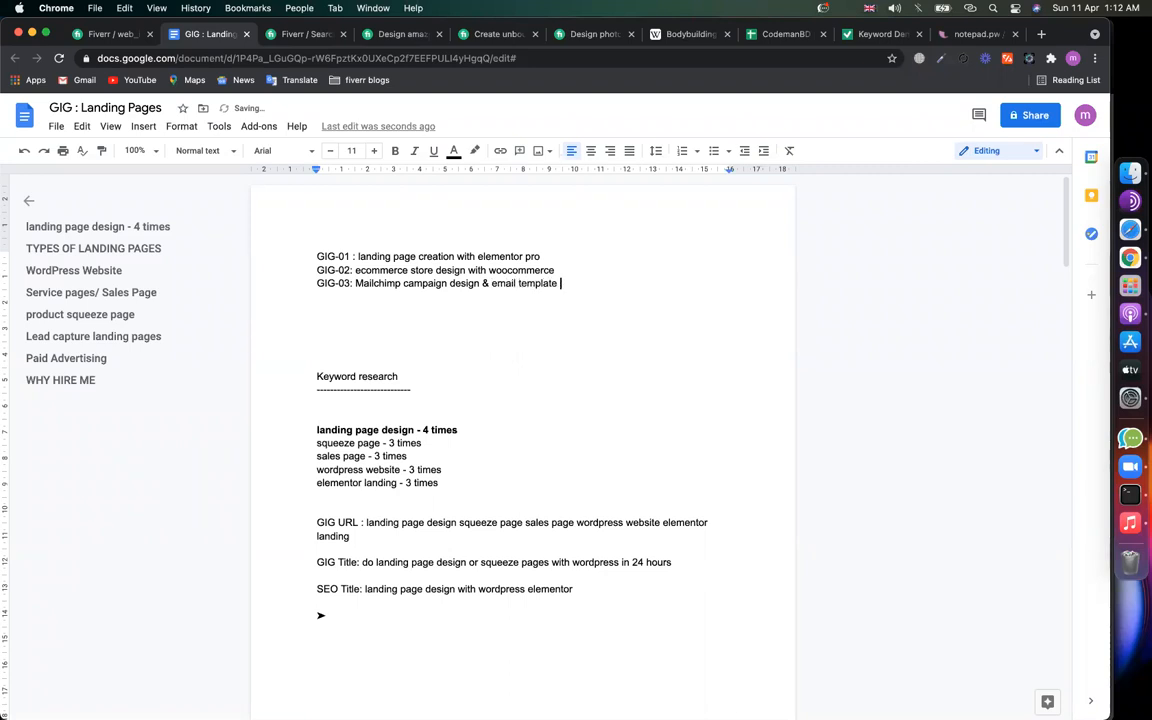
double_click(472, 283)
key(BackSpace)
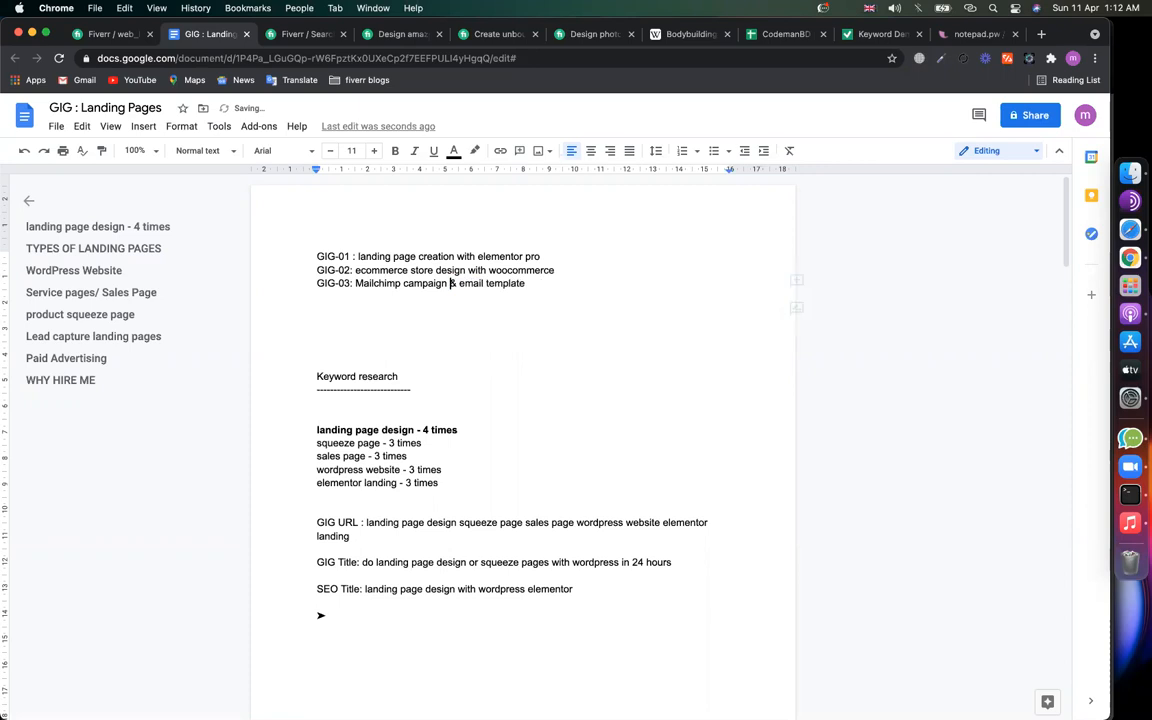
text(creation)
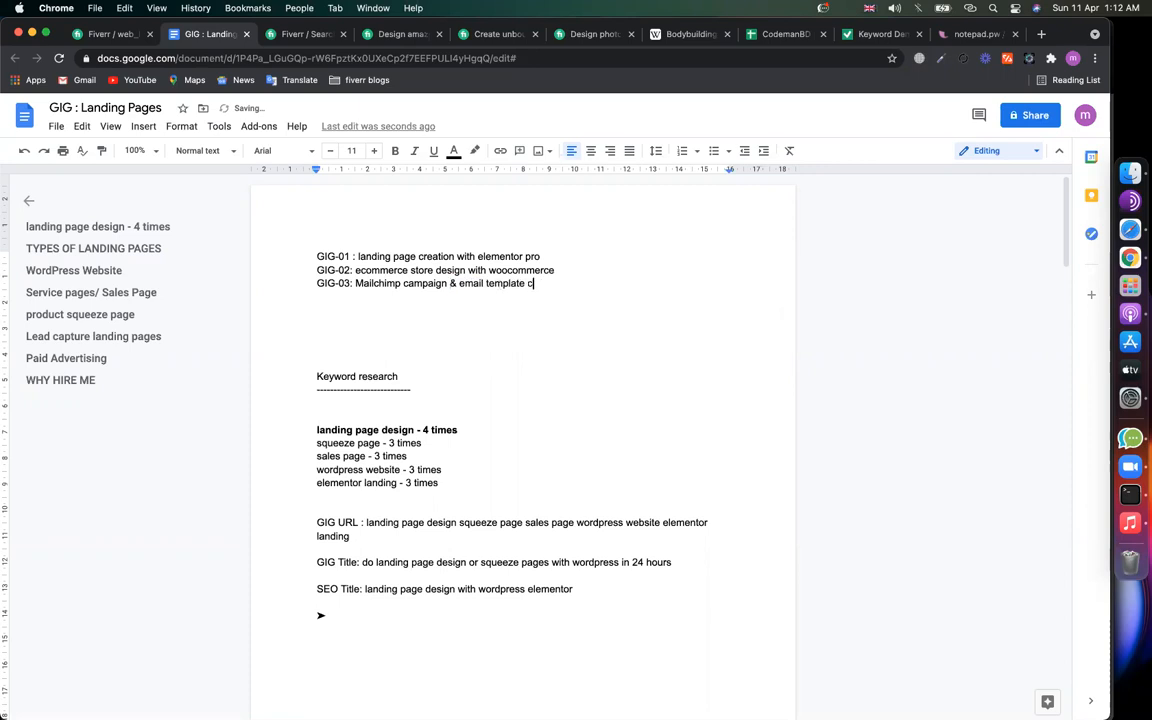